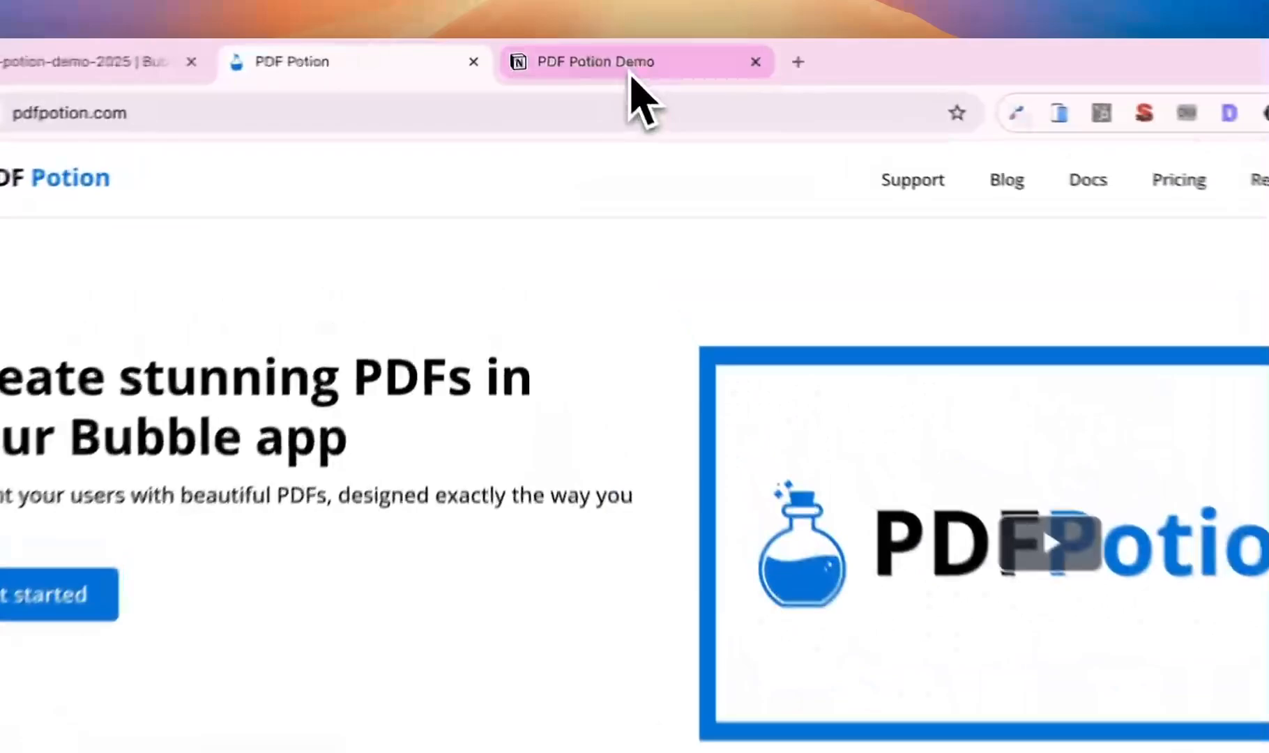
- Tick off the Overview item in the Notion demo checklist, then return to the PDF Potion site
{"action": "left_click", "coordinate": [575, 55]}
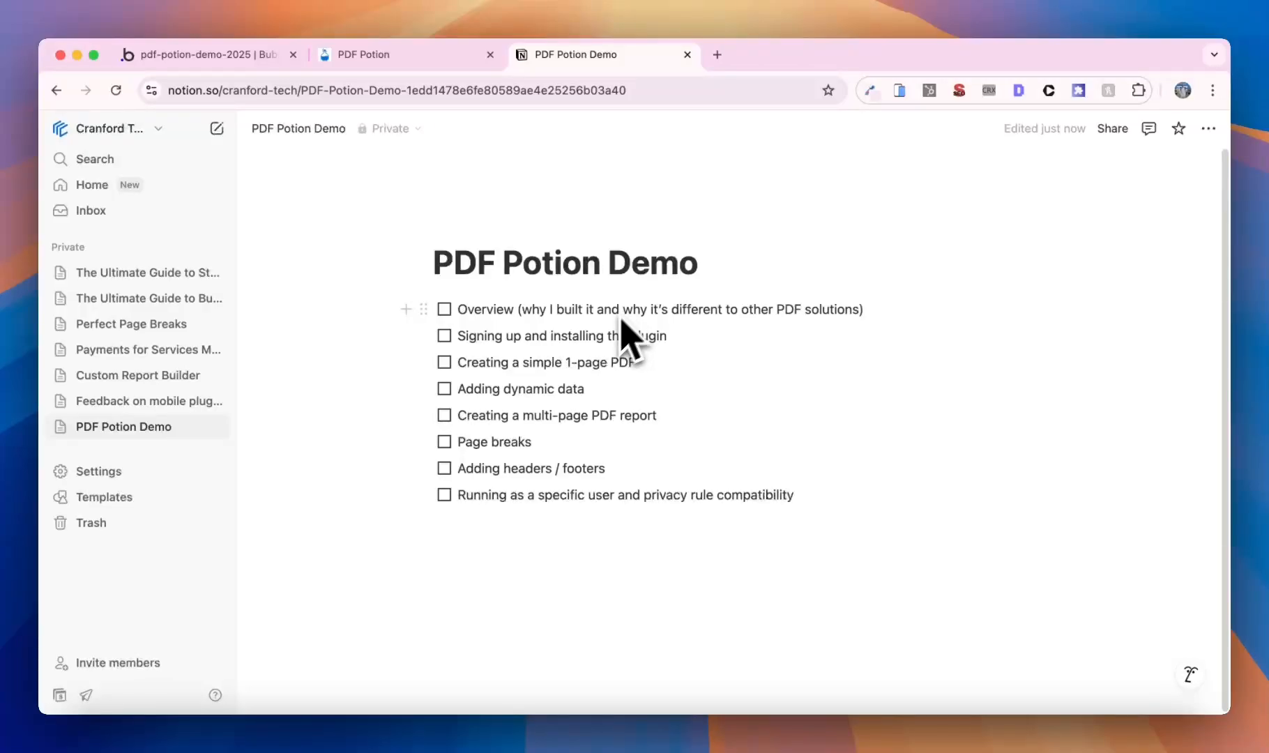
{"action": "left_click", "coordinate": [444, 310]}
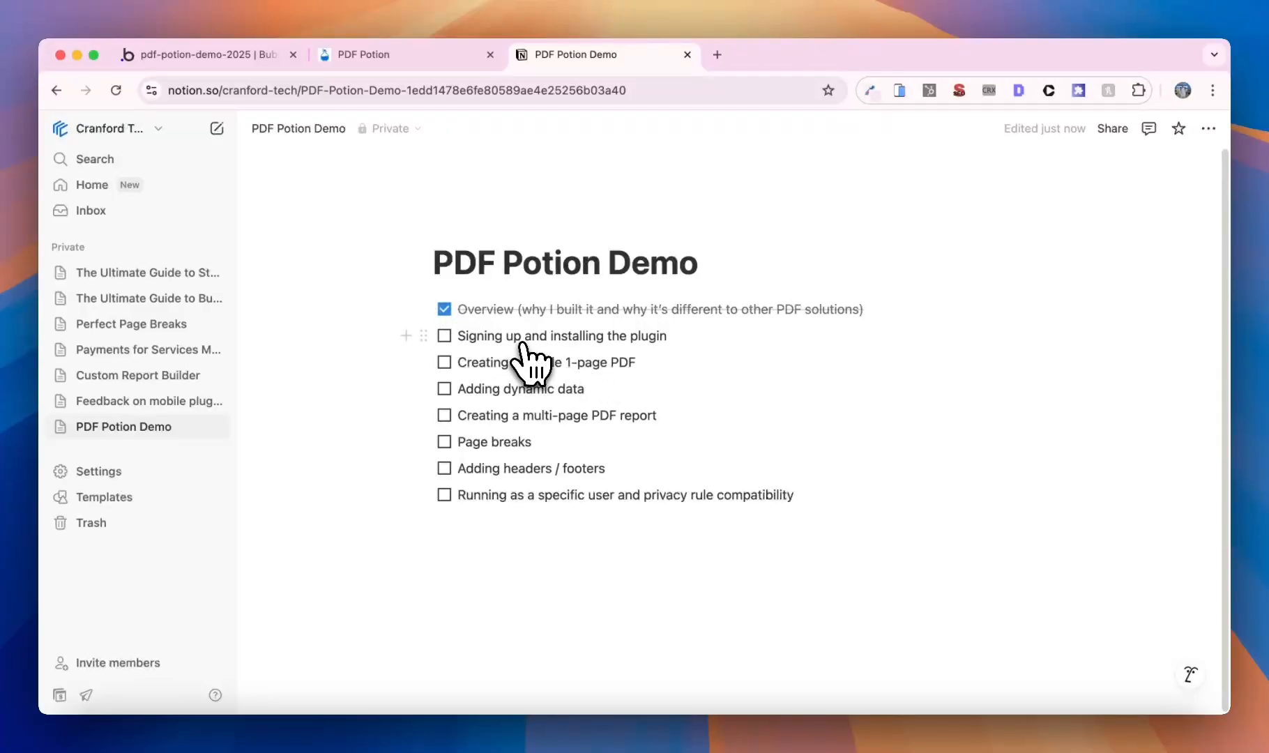
{"action": "left_click", "coordinate": [408, 54]}
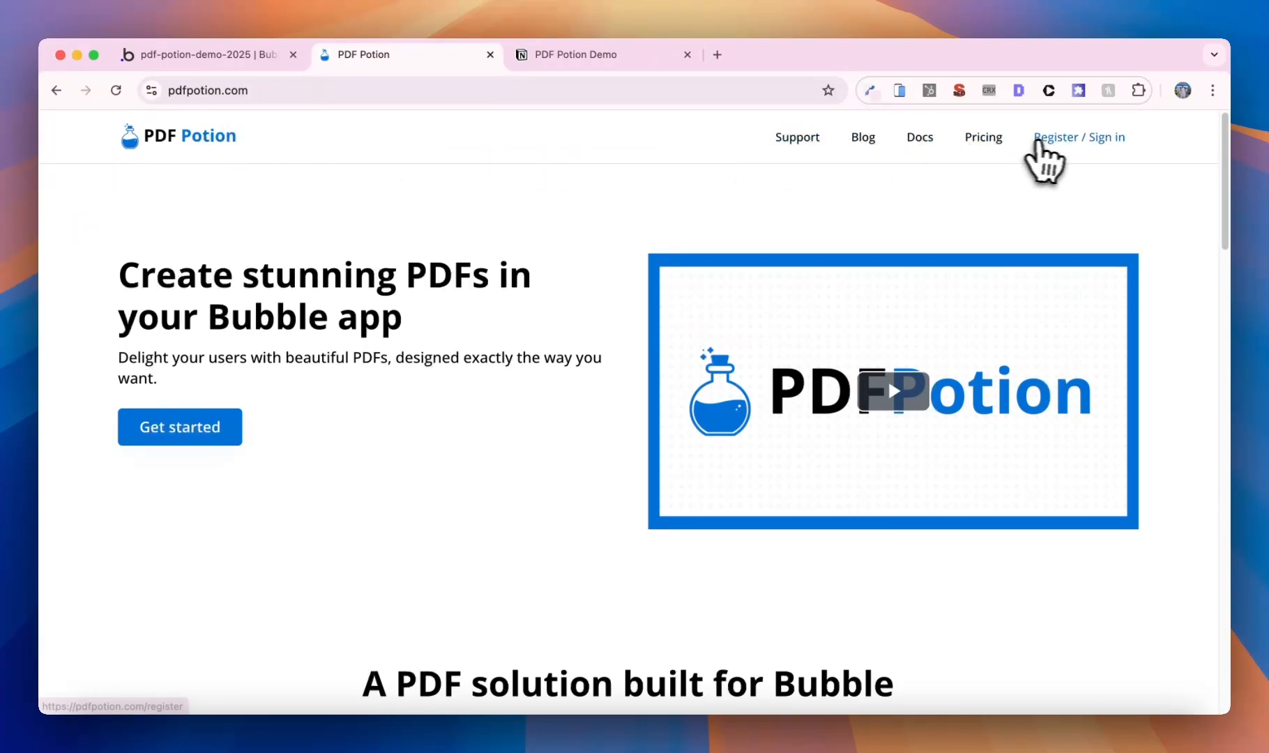
- Register a new PDF Potion account, accepting the privacy terms and opting in to product update emails
{"action": "left_click", "coordinate": [1038, 140]}
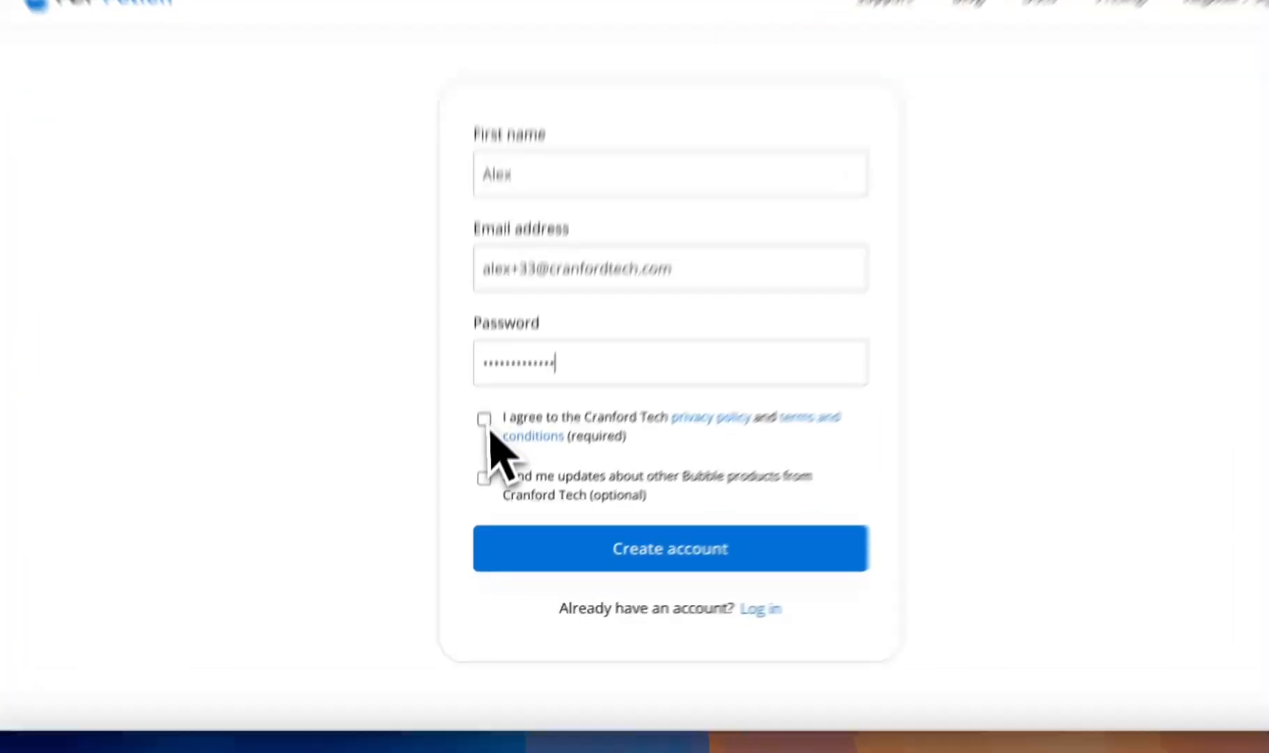
{"action": "left_click", "coordinate": [481, 469]}
{"action": "left_click", "coordinate": [482, 515]}
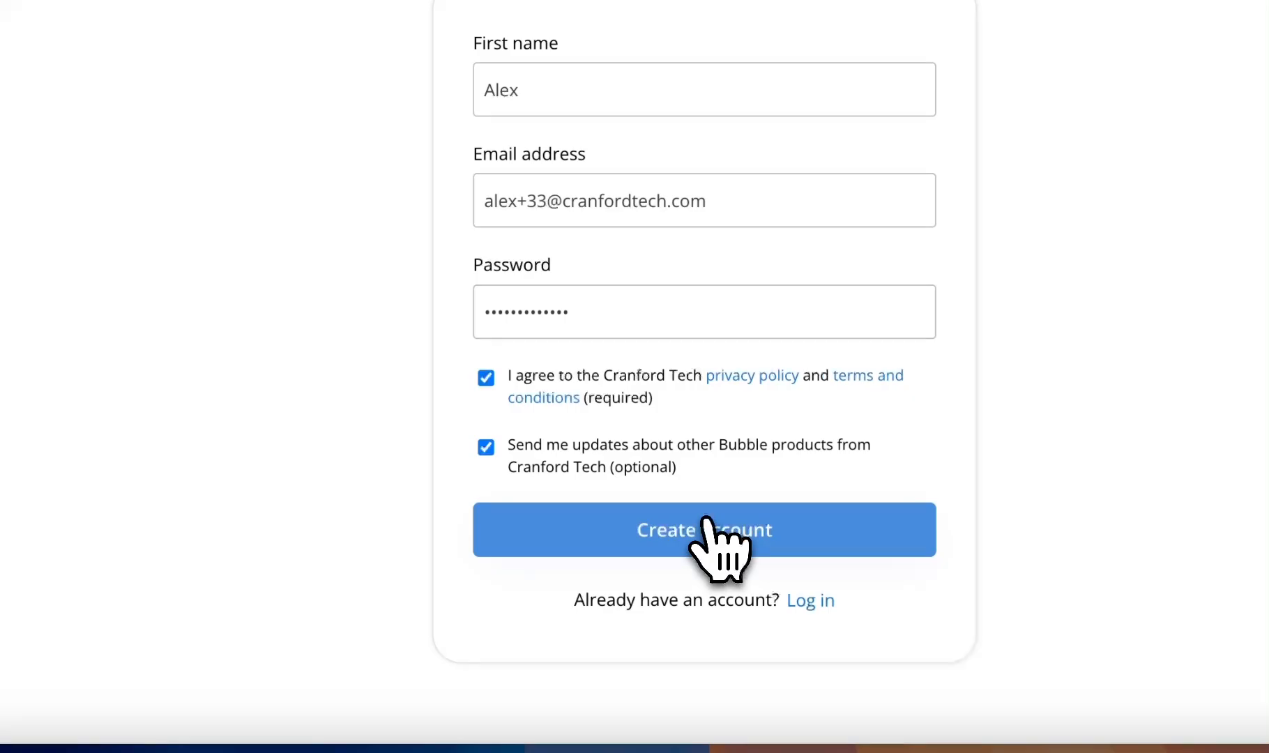
{"action": "left_click", "coordinate": [707, 528]}
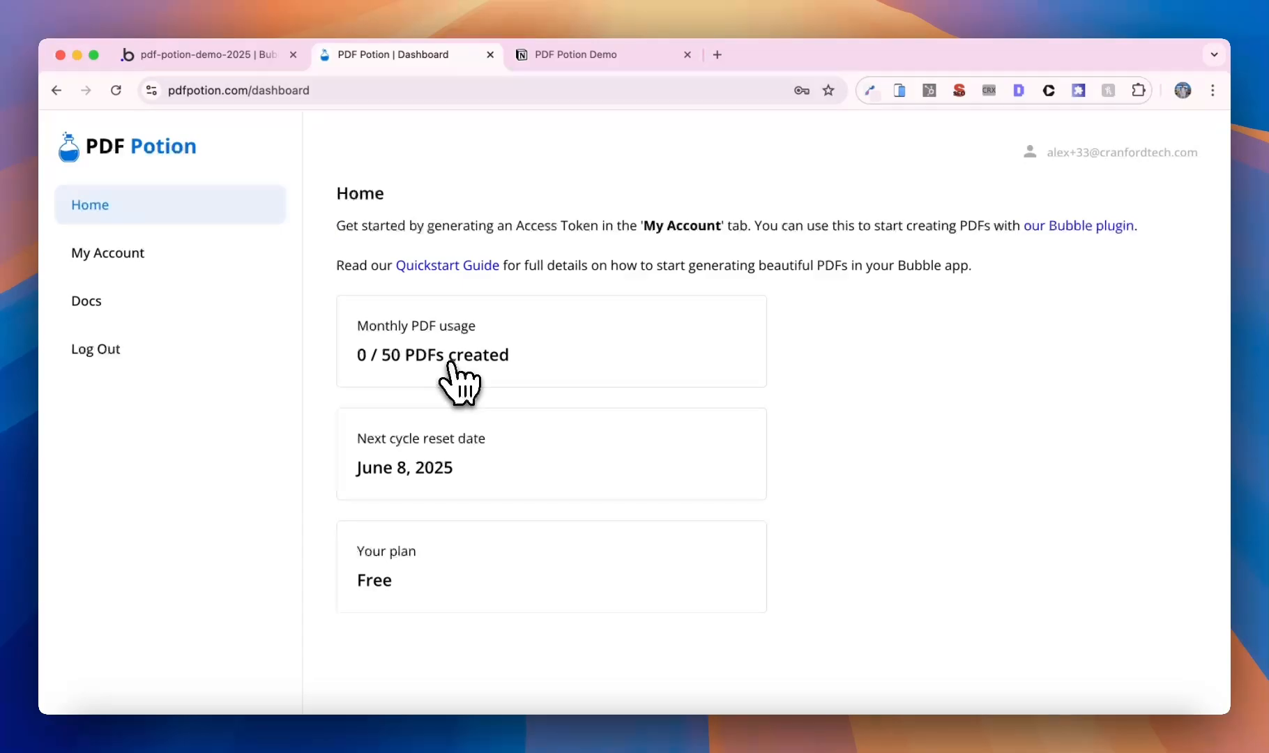
- Generate a new access token on the PDF Potion My Account page, then go back to the Bubble editor
{"action": "left_click", "coordinate": [192, 254]}
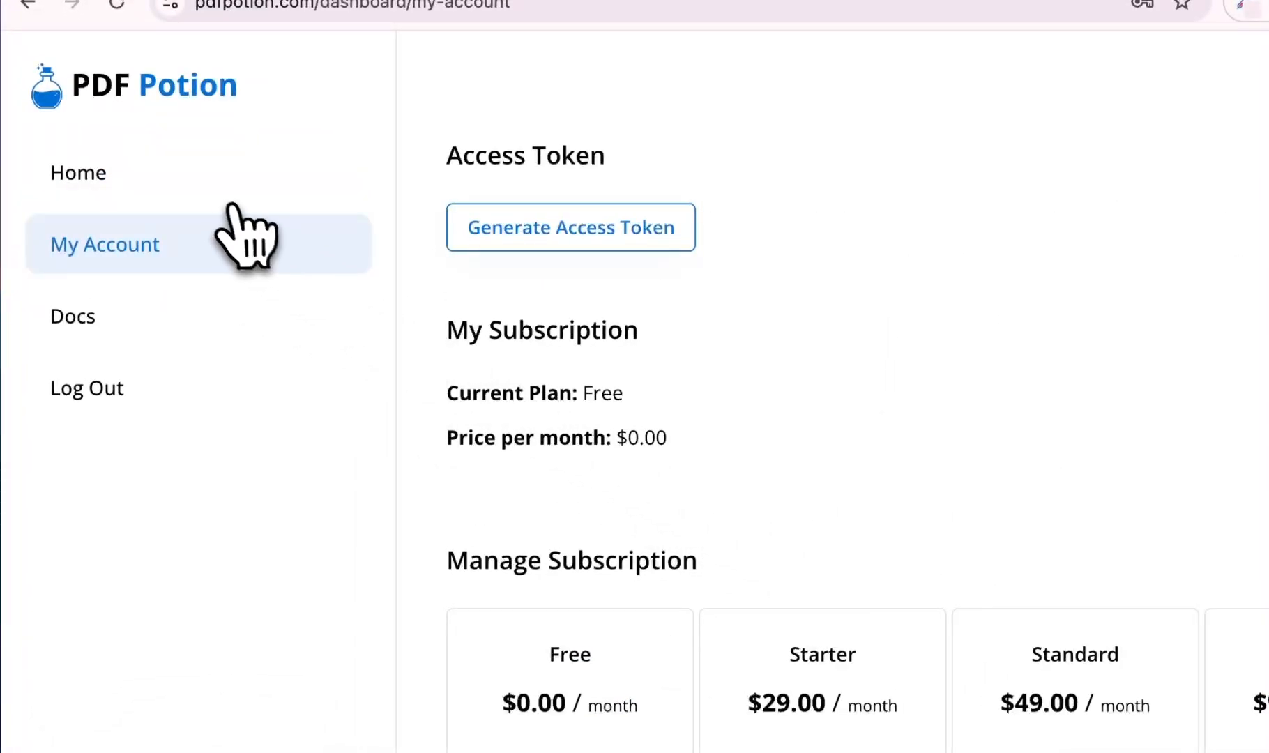
{"action": "left_click", "coordinate": [225, 188]}
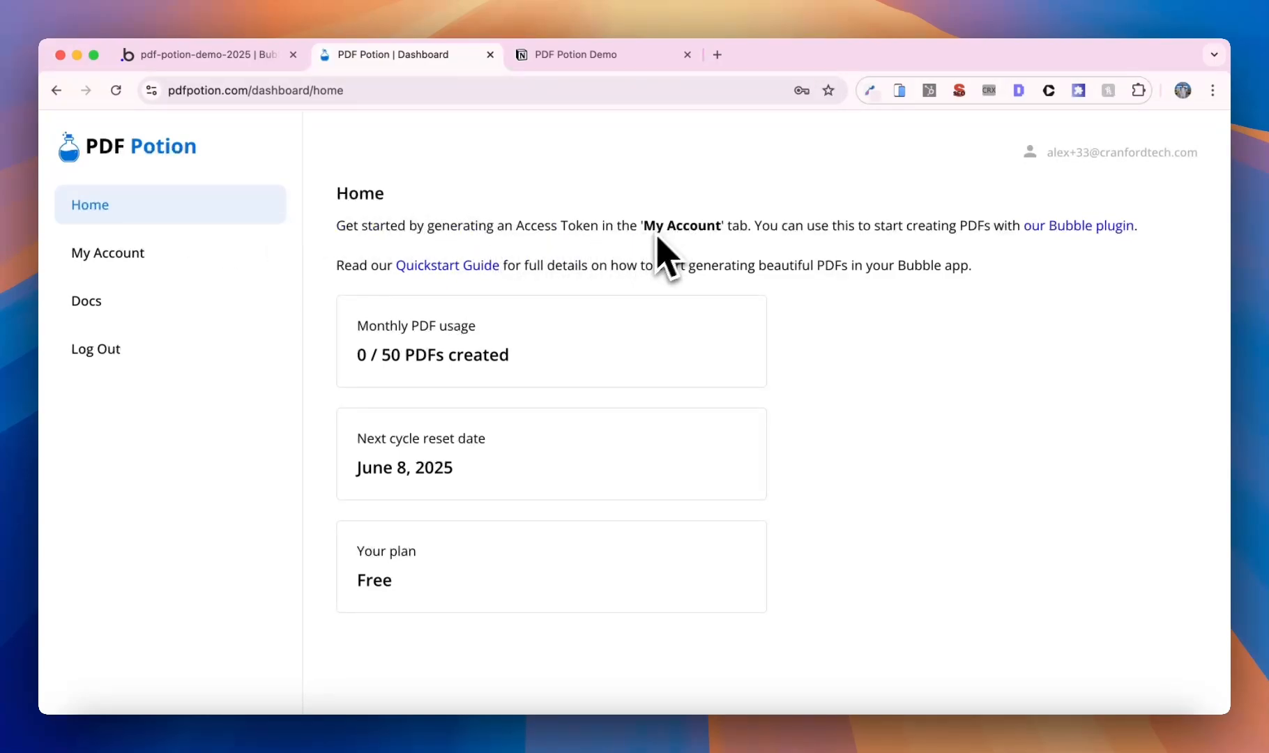
{"action": "left_click", "coordinate": [167, 252]}
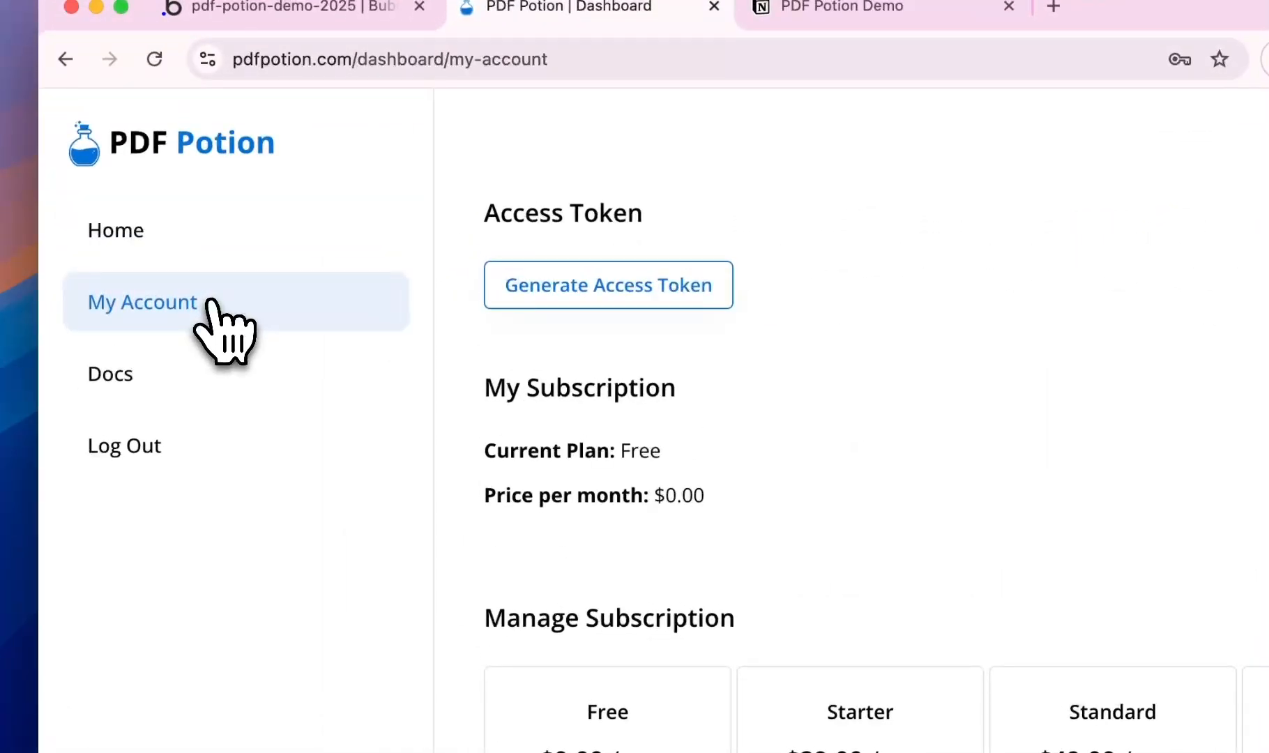
{"action": "left_click", "coordinate": [582, 300]}
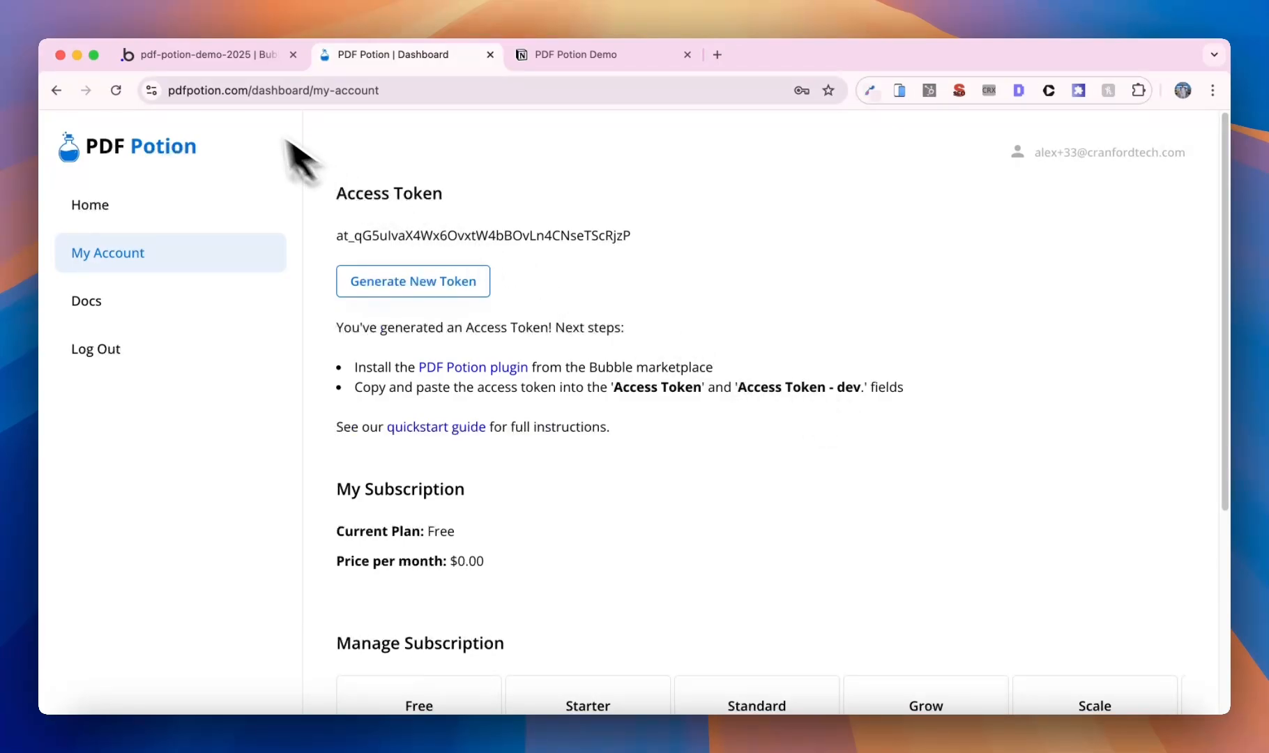
{"action": "left_click", "coordinate": [195, 54]}
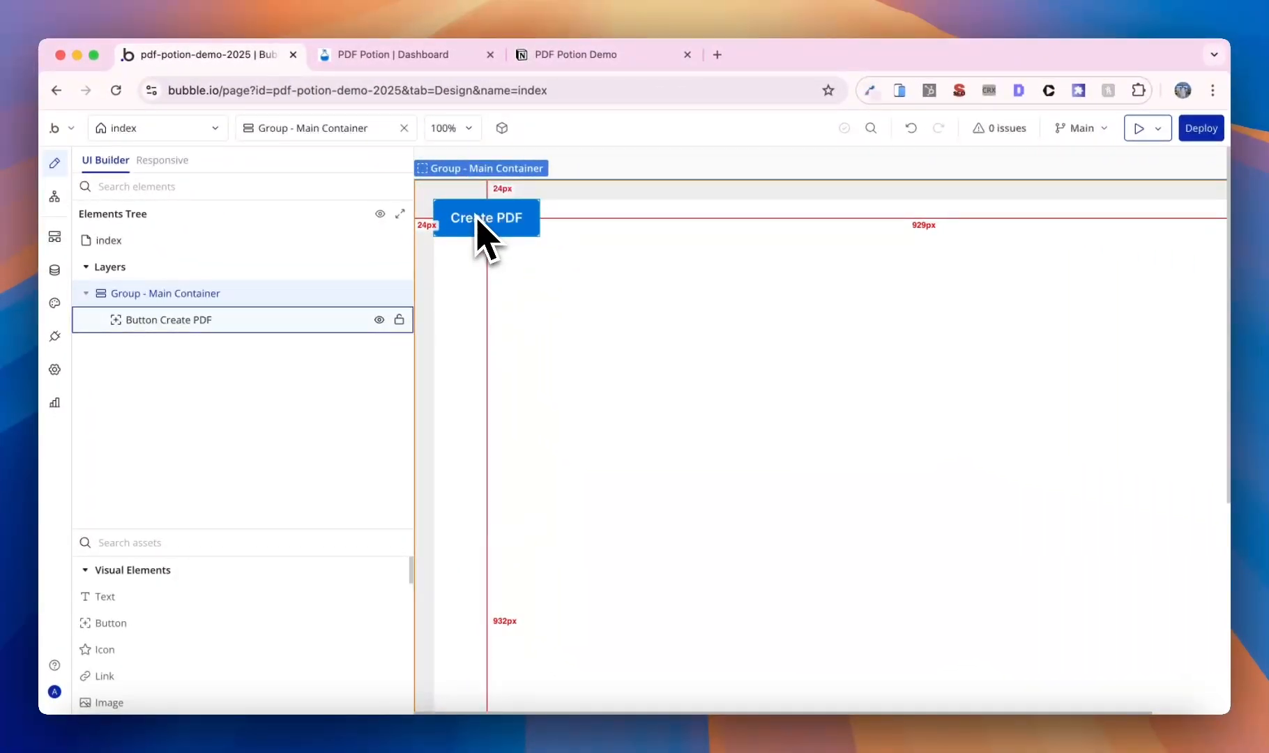
- Search the plugin catalogue for 'PDF Potion', install it, and view its Access Token settings
{"action": "left_click", "coordinate": [54, 336]}
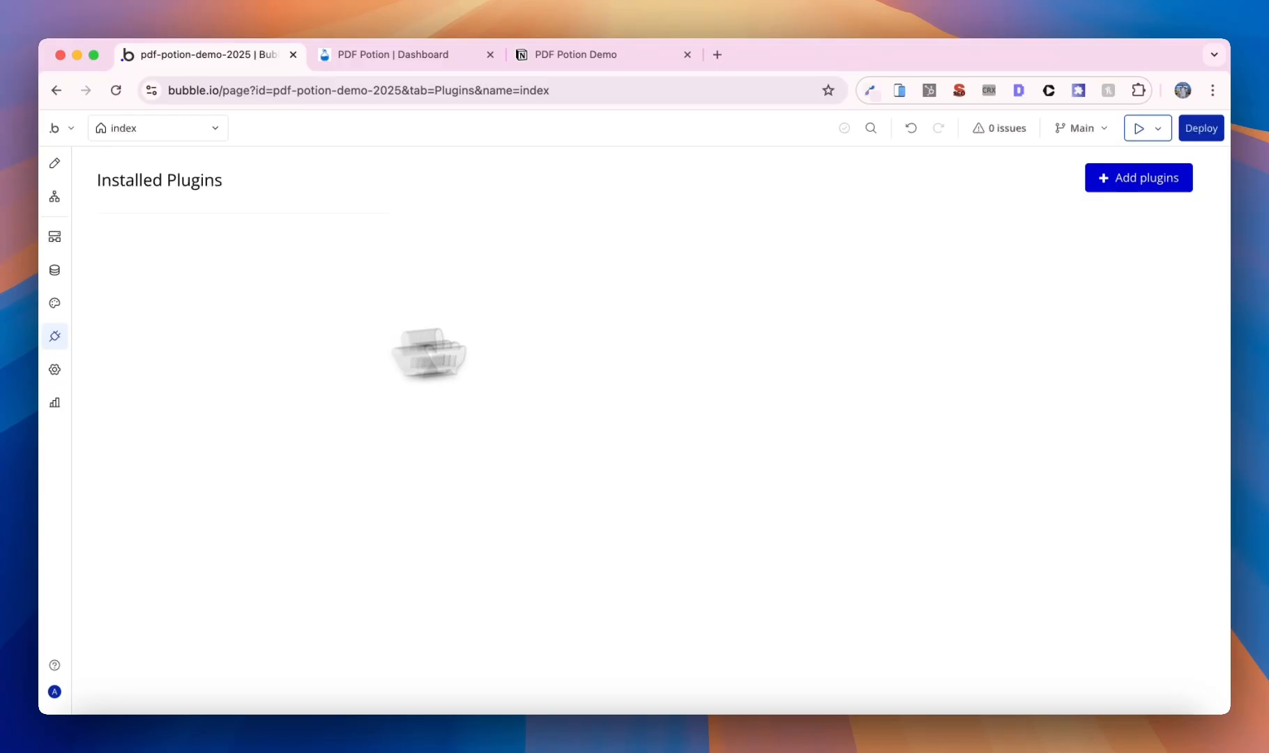
{"action": "left_click", "coordinate": [1089, 185]}
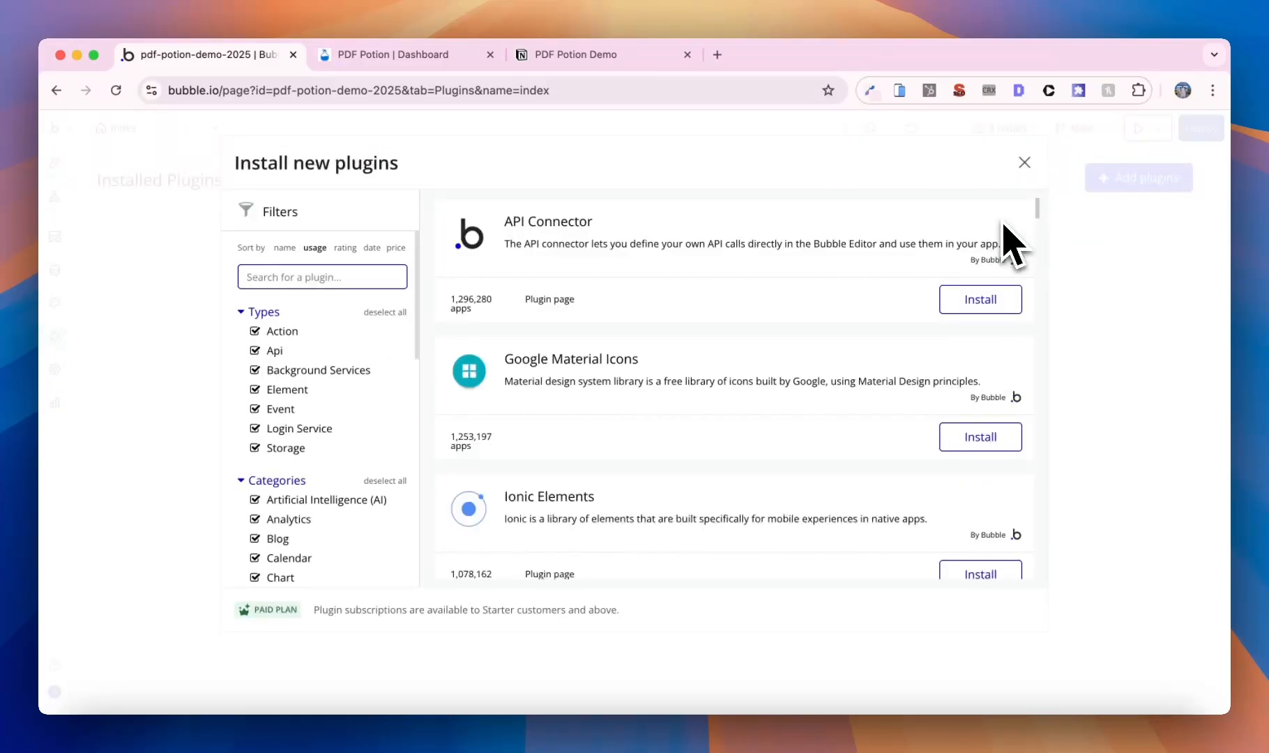
{"action": "type", "text": "PDF Potion"}
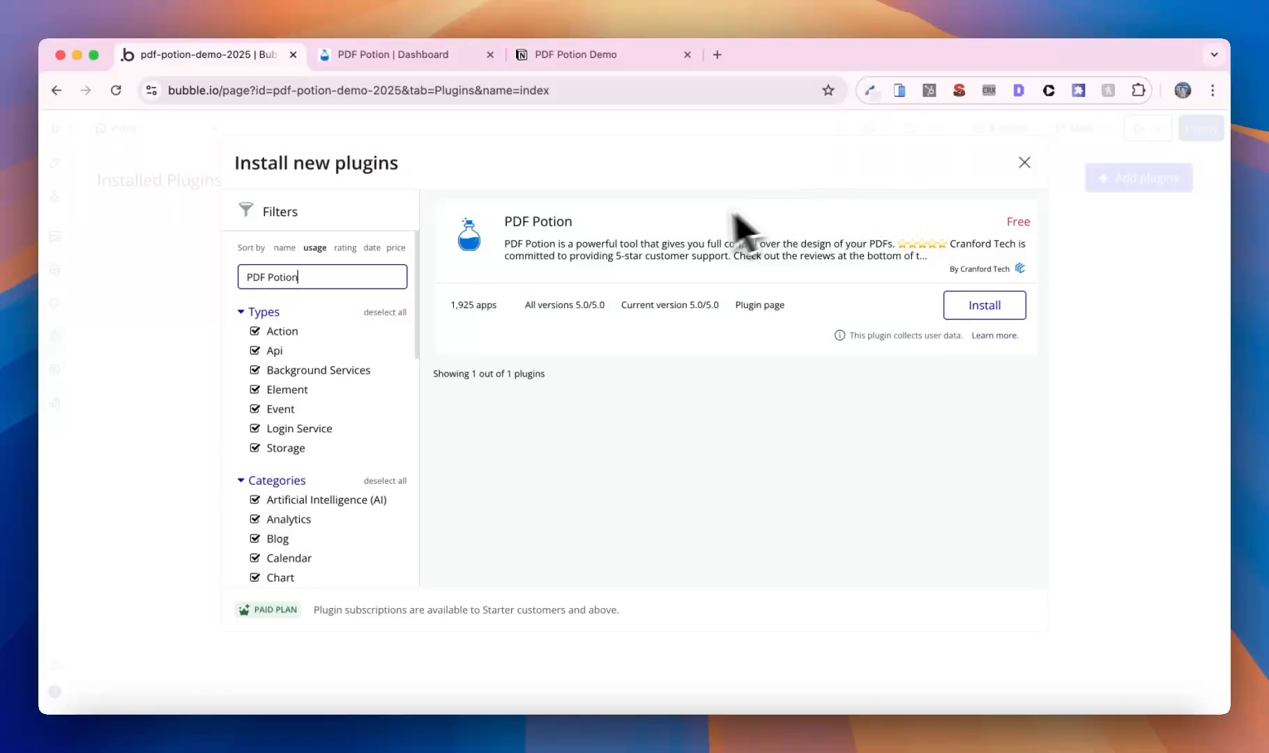
{"action": "left_click", "coordinate": [984, 305]}
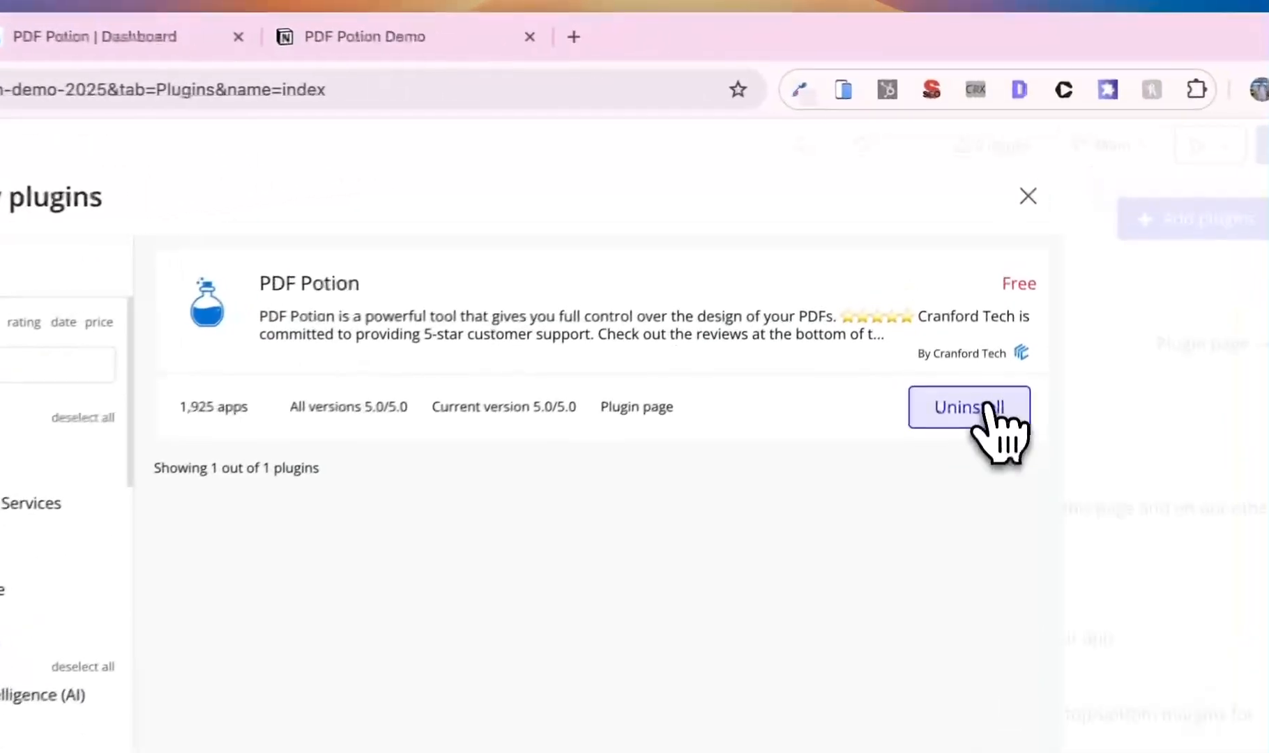
{"action": "left_click", "coordinate": [1024, 162]}
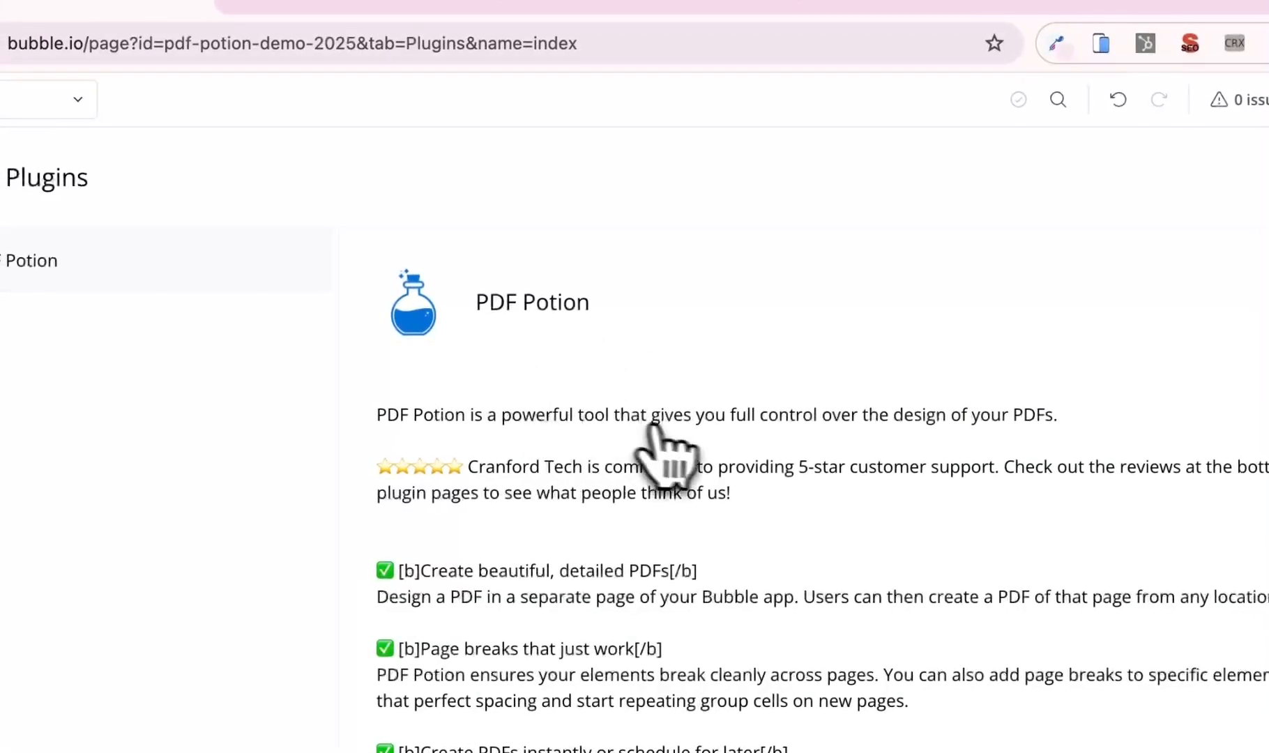
{"action": "scroll", "coordinate": [669, 453], "scroll_direction": "down", "scroll_amount": 15}
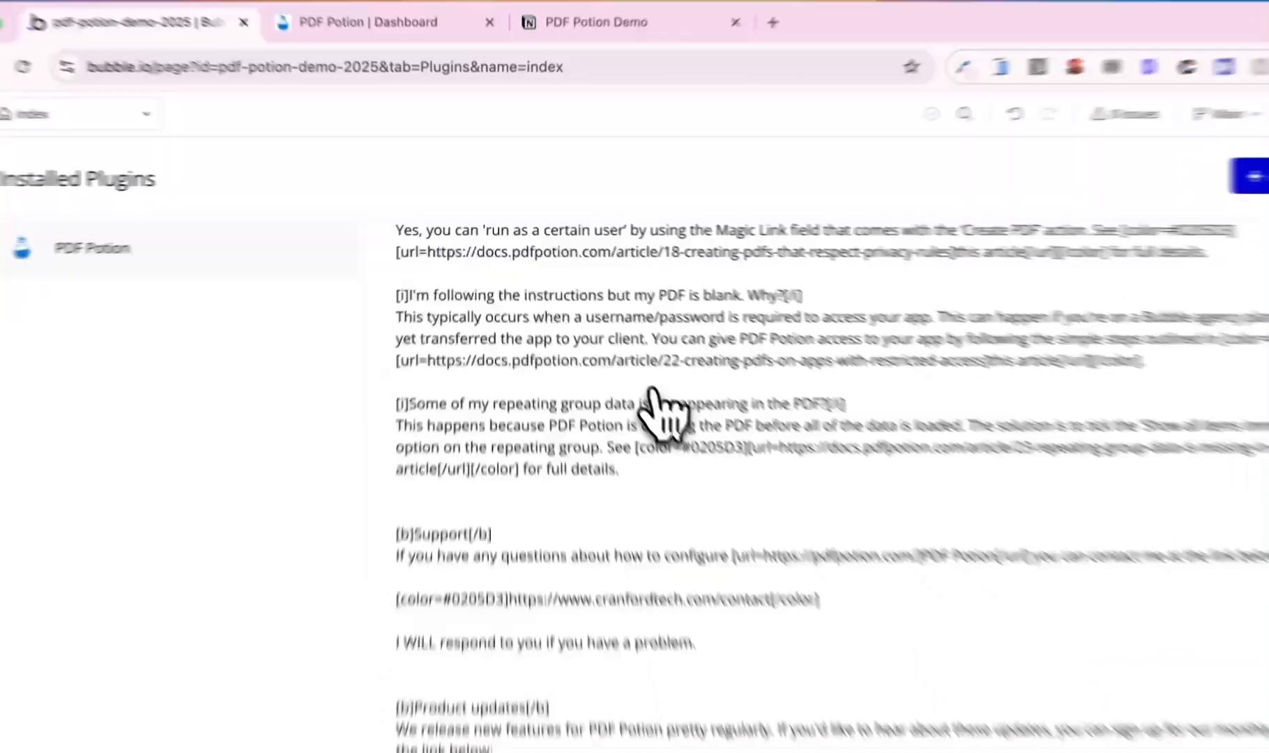
{"action": "scroll", "coordinate": [651, 394], "scroll_direction": "down", "scroll_amount": 10}
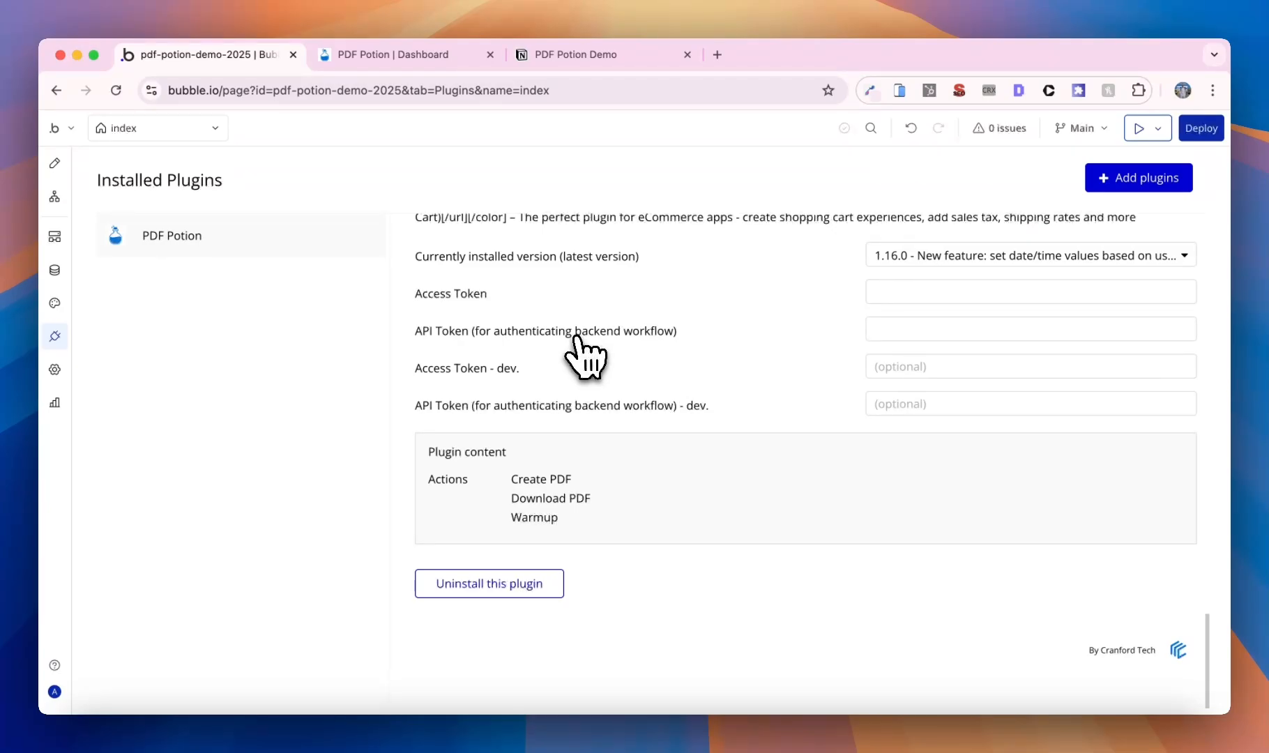
- Copy the generated token from the PDF Potion dashboard into the plugin's Access Token and Access Token - dev. fields
{"action": "left_click", "coordinate": [407, 56]}
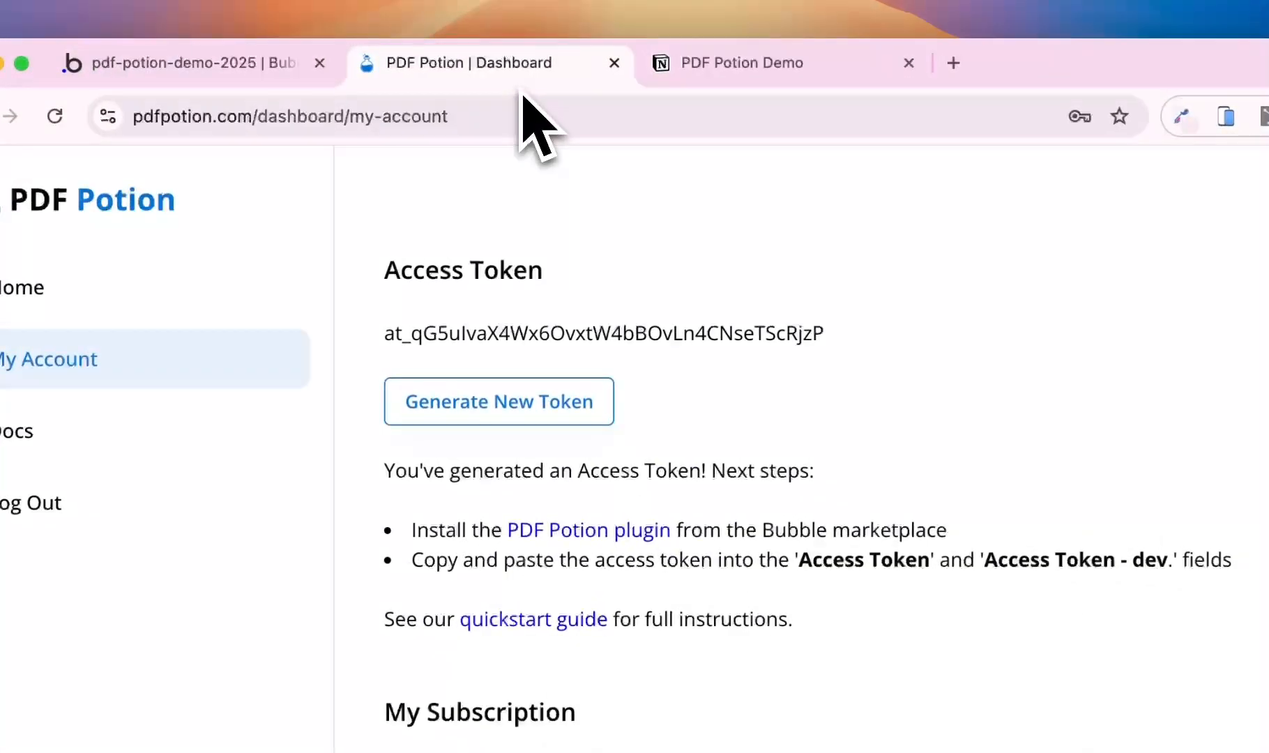
{"action": "double_click", "coordinate": [534, 333]}
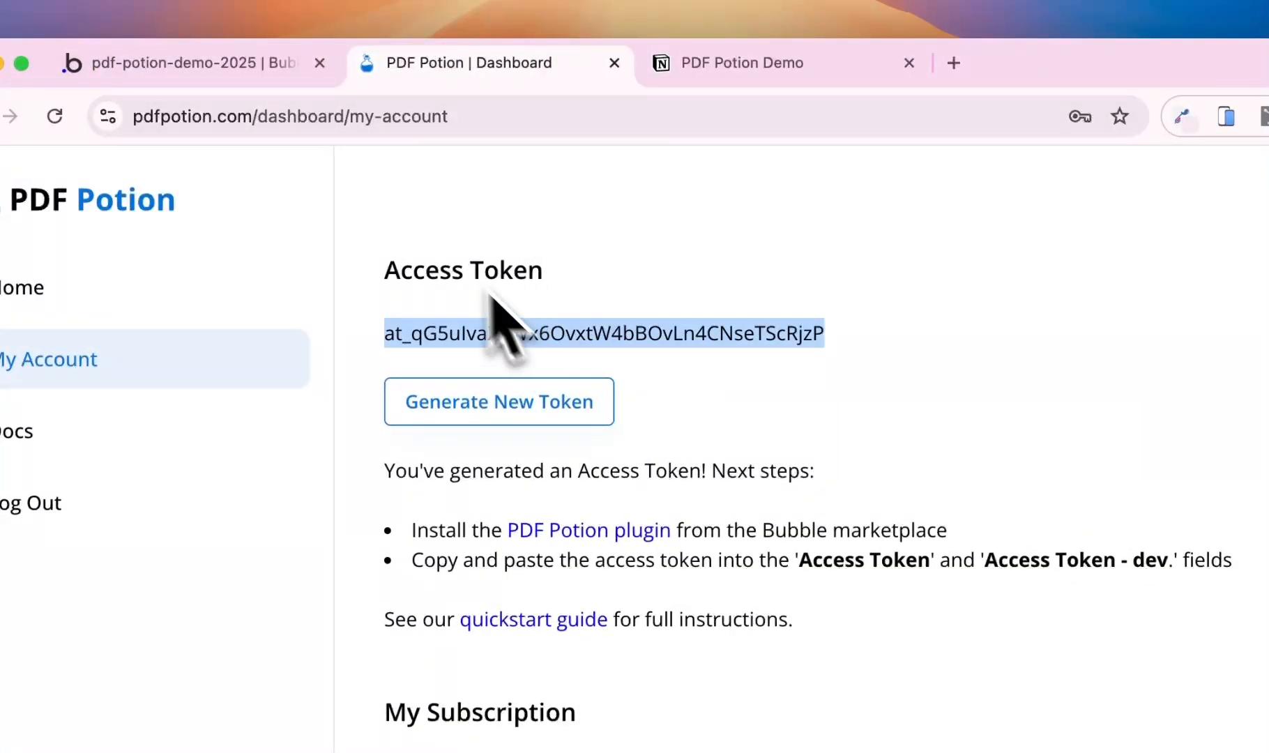
{"action": "left_click", "coordinate": [244, 70]}
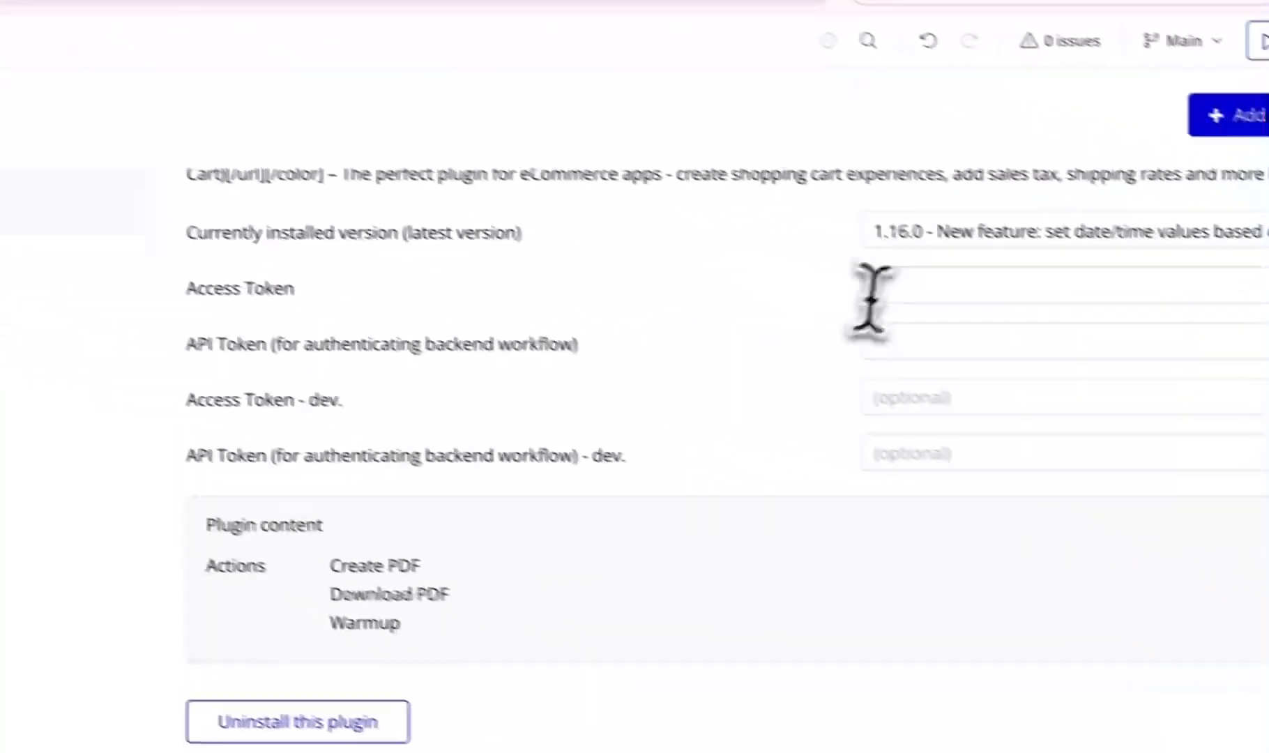
{"action": "left_click", "coordinate": [1232, 419]}
{"action": "key", "text": "super+v"}
{"action": "left_click", "coordinate": [857, 385]}
{"action": "key", "text": "super+v"}
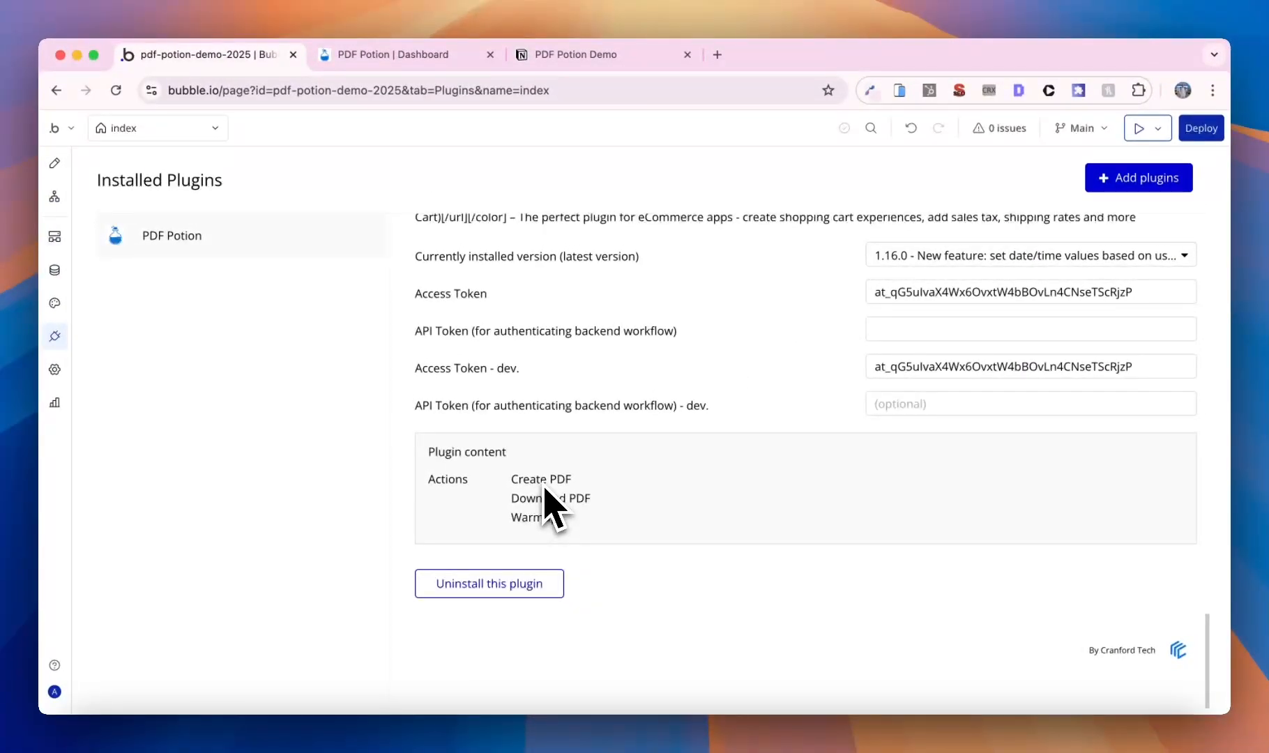
- Add a click workflow to Button Create PDF with a Plugins > Create PDF step, File Name MyFile
{"action": "left_click", "coordinate": [55, 163]}
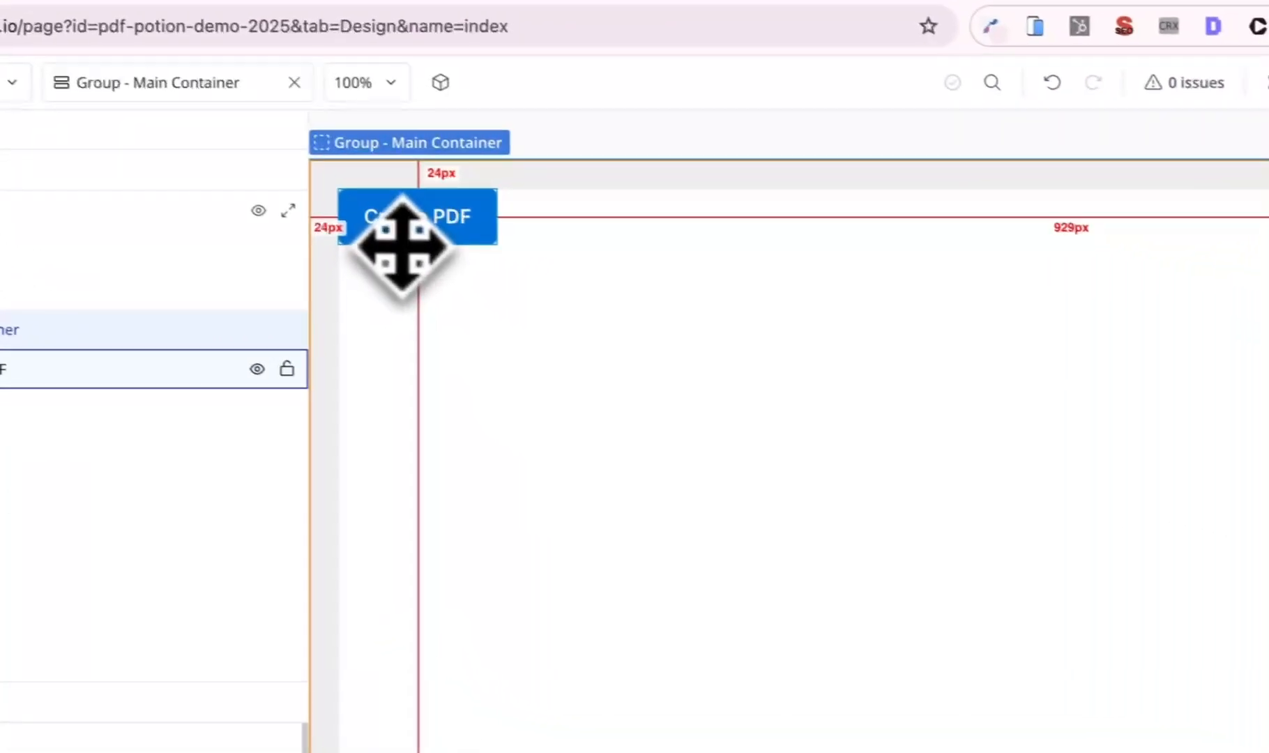
{"action": "left_click", "coordinate": [700, 307]}
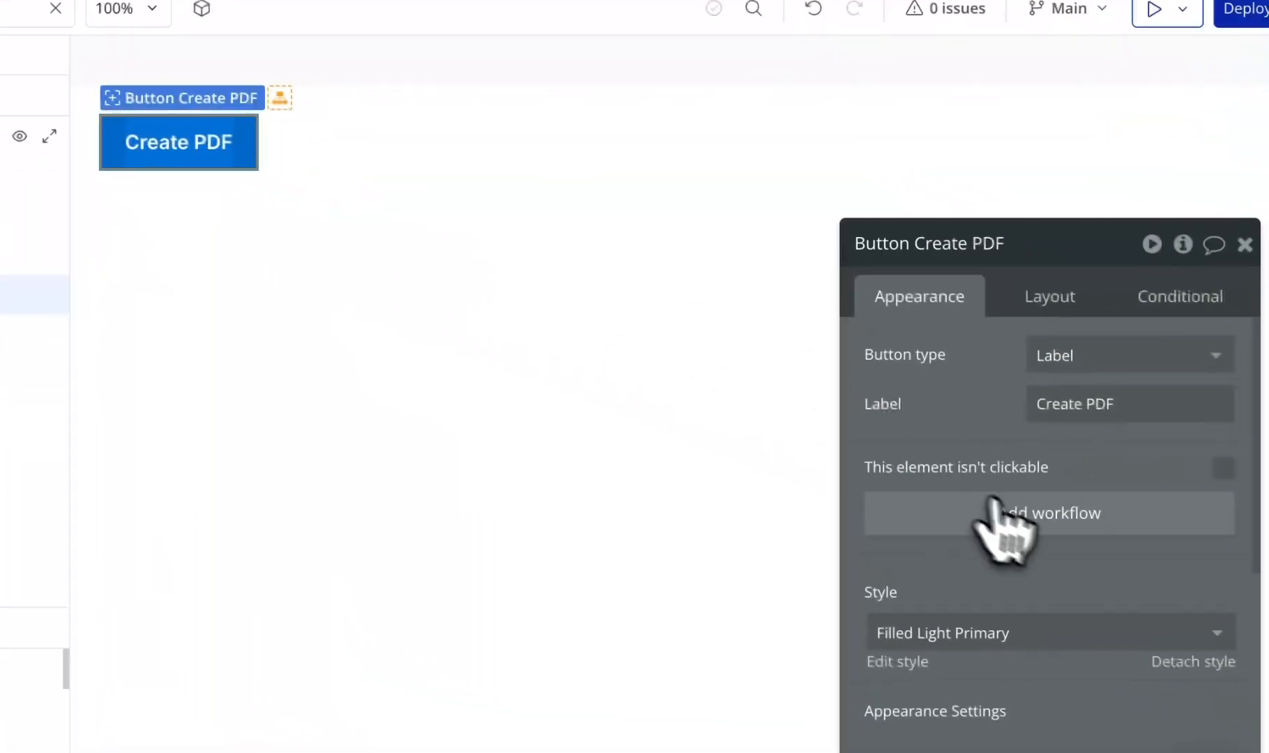
{"action": "left_click", "coordinate": [1255, 586]}
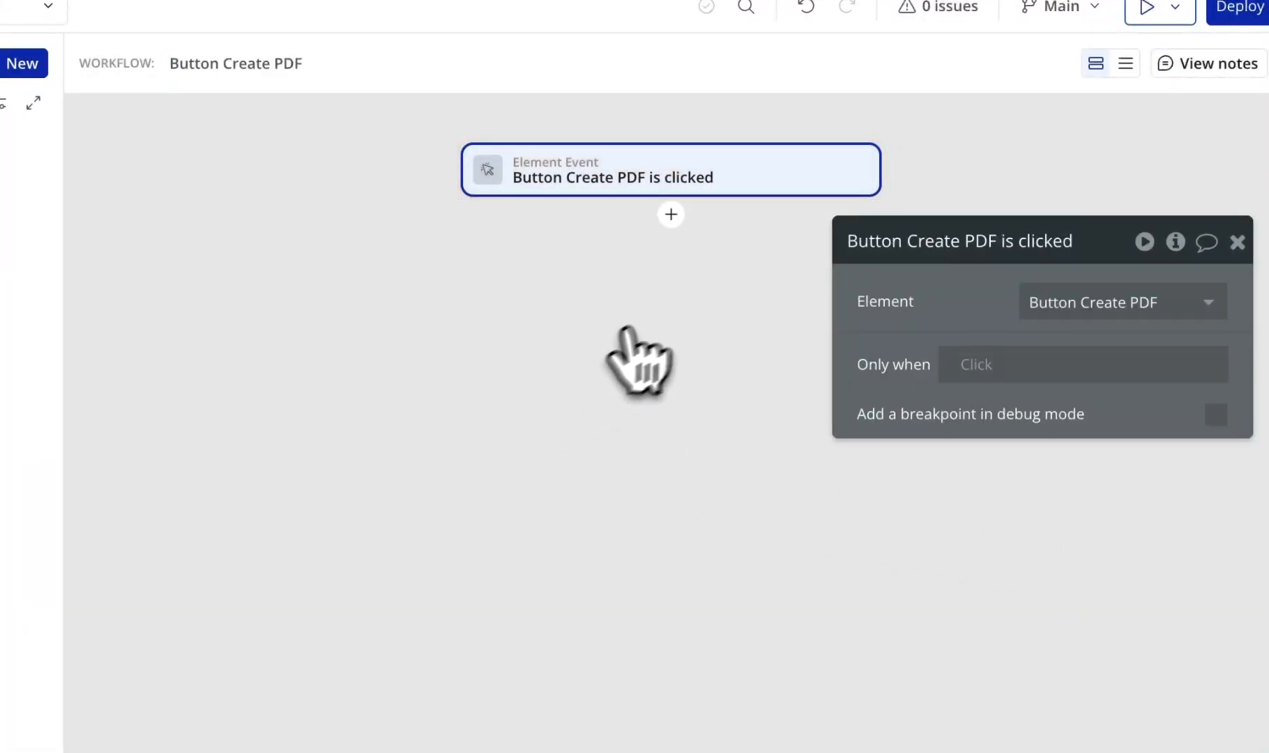
{"action": "left_click", "coordinate": [671, 214]}
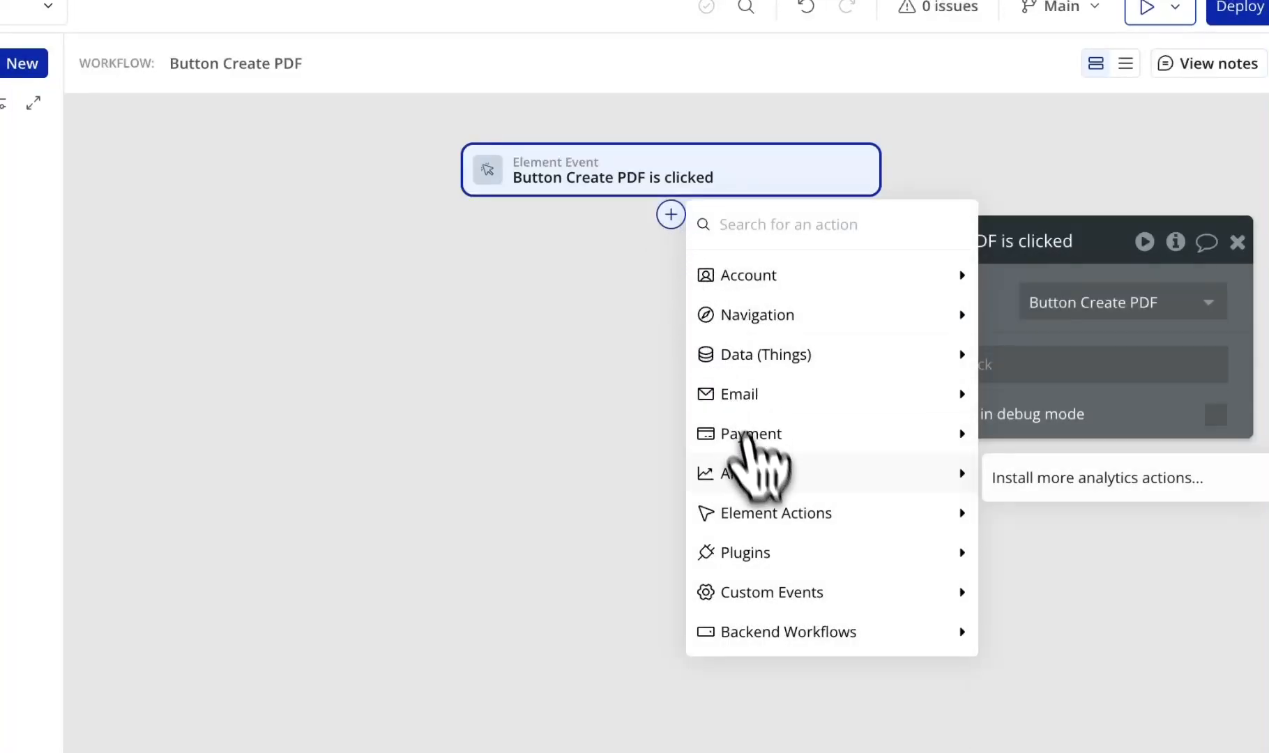
{"action": "mouse_move", "coordinate": [772, 551]}
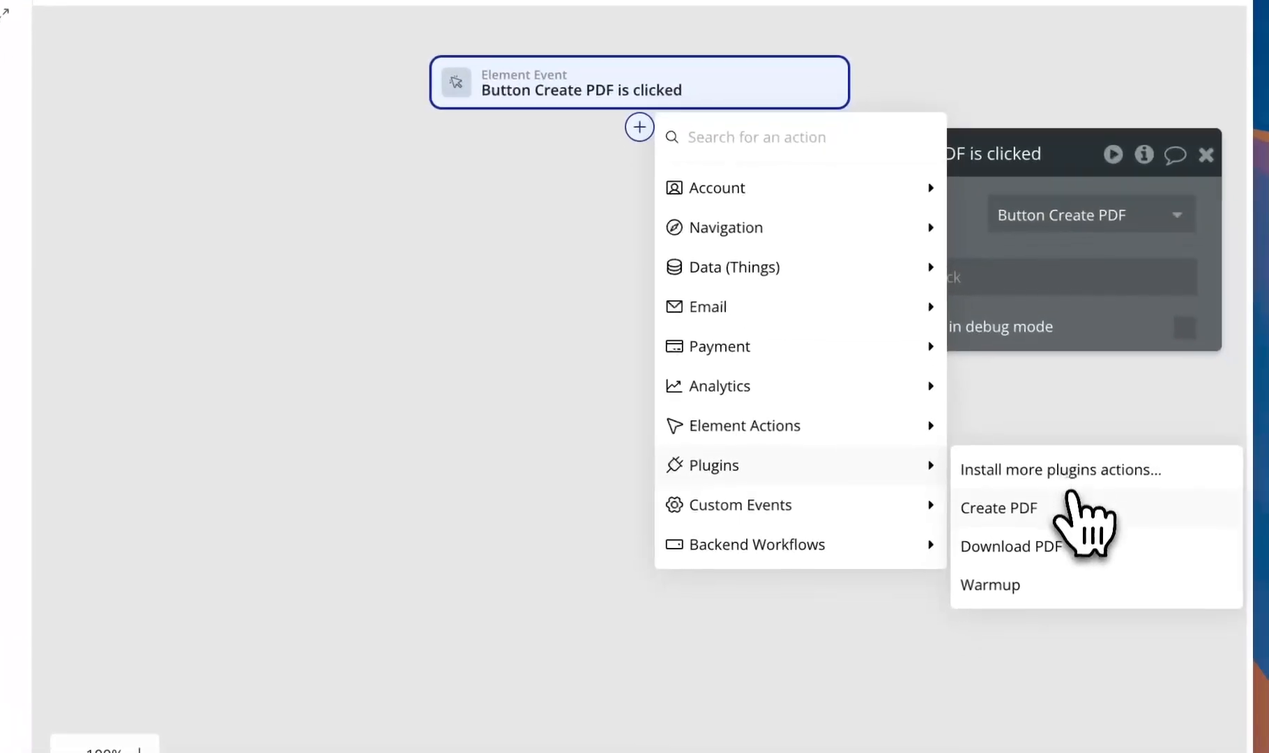
{"action": "left_click", "coordinate": [1030, 594]}
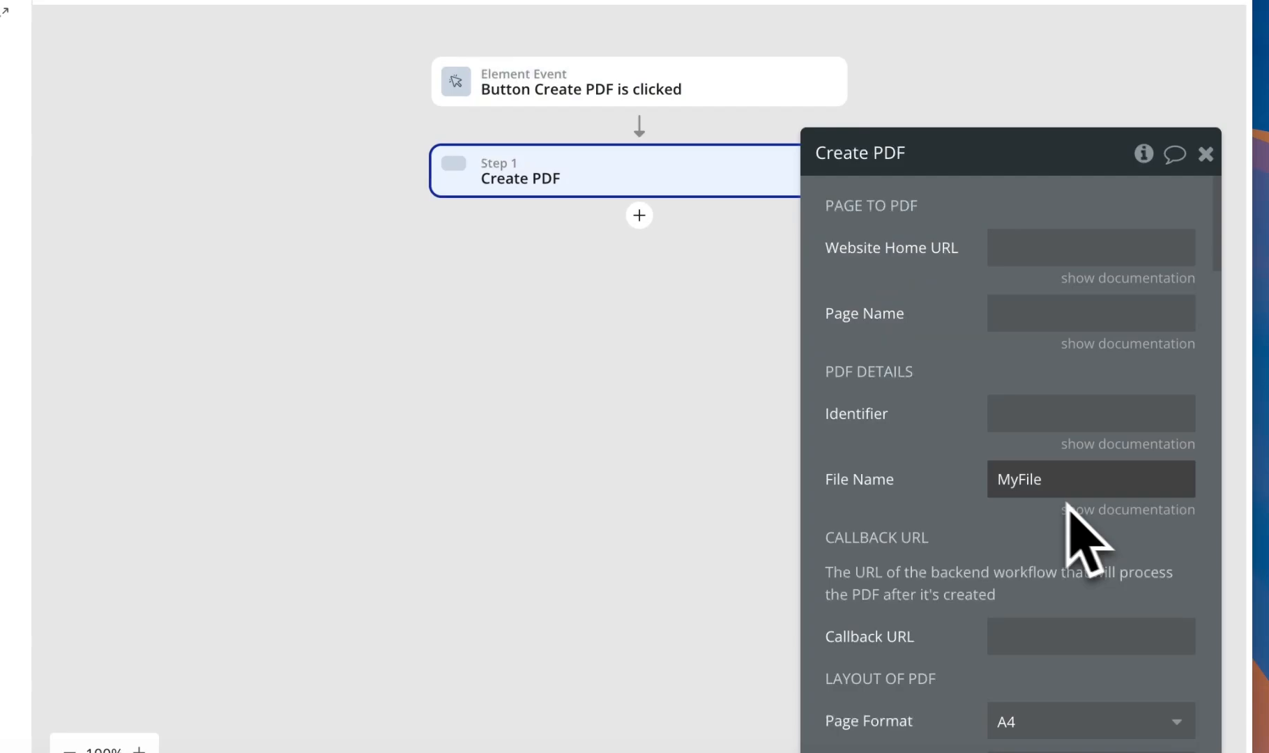
{"action": "left_click_drag", "start_coordinate": [949, 471], "coordinate": [171, 332]}
{"action": "left_click_drag", "start_coordinate": [501, 399], "coordinate": [419, 387]}
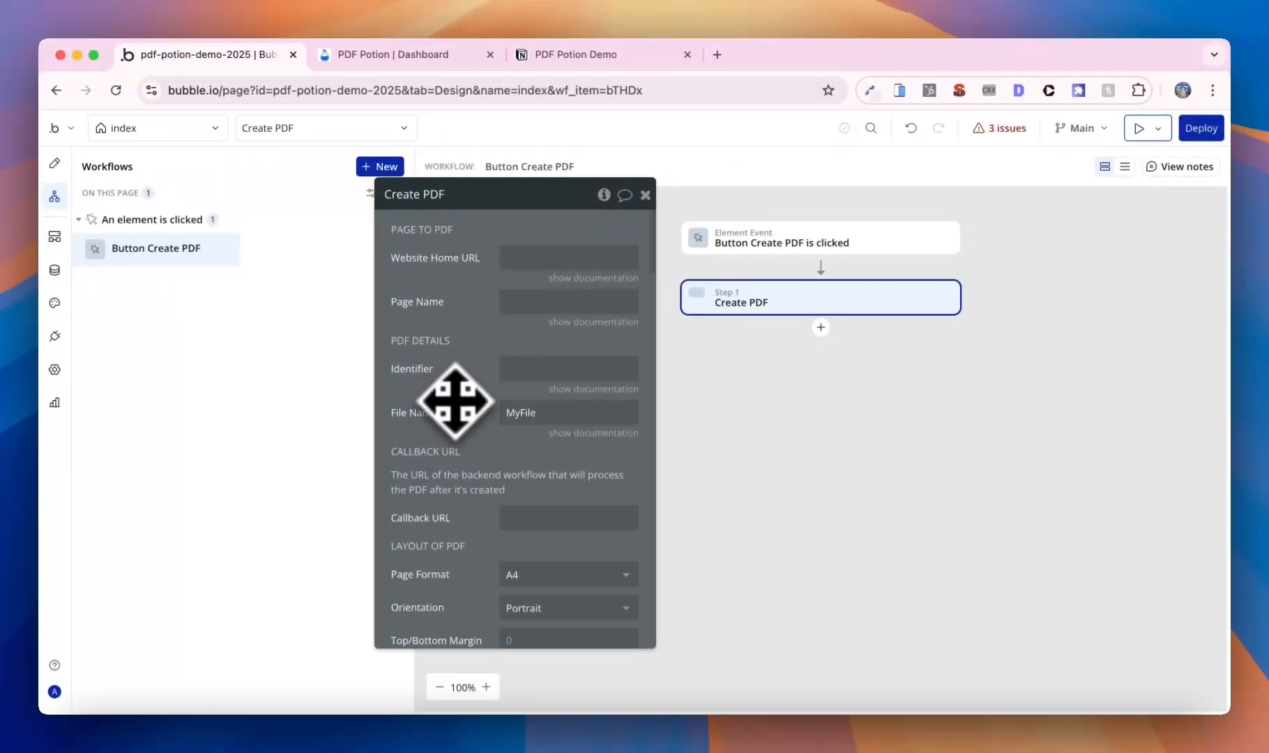
{"action": "scroll", "coordinate": [455, 401], "scroll_direction": "down", "scroll_amount": 15}
{"action": "scroll", "coordinate": [455, 401], "scroll_direction": "up", "scroll_amount": 15}
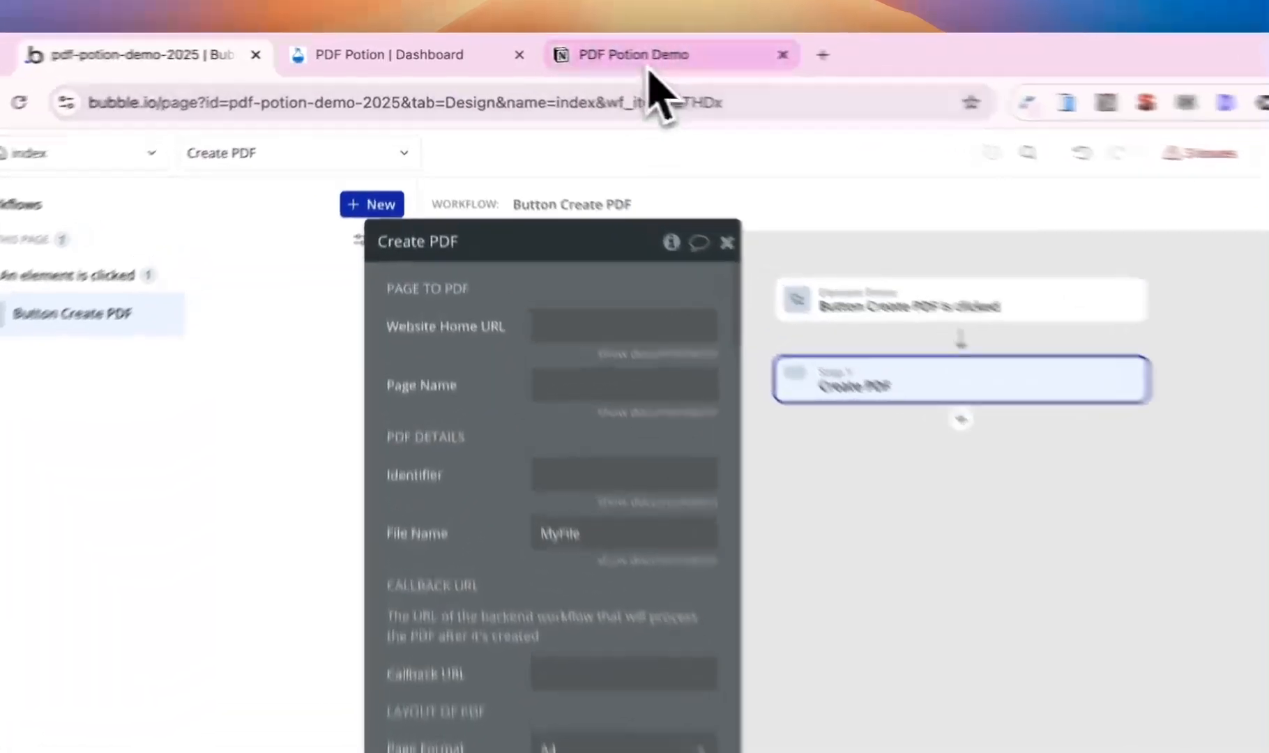
- Tick off 'Signing up and installing the plugin' in the Notion checklist, then return to Bubble
{"action": "left_click", "coordinate": [589, 56]}
{"action": "left_click", "coordinate": [464, 474]}
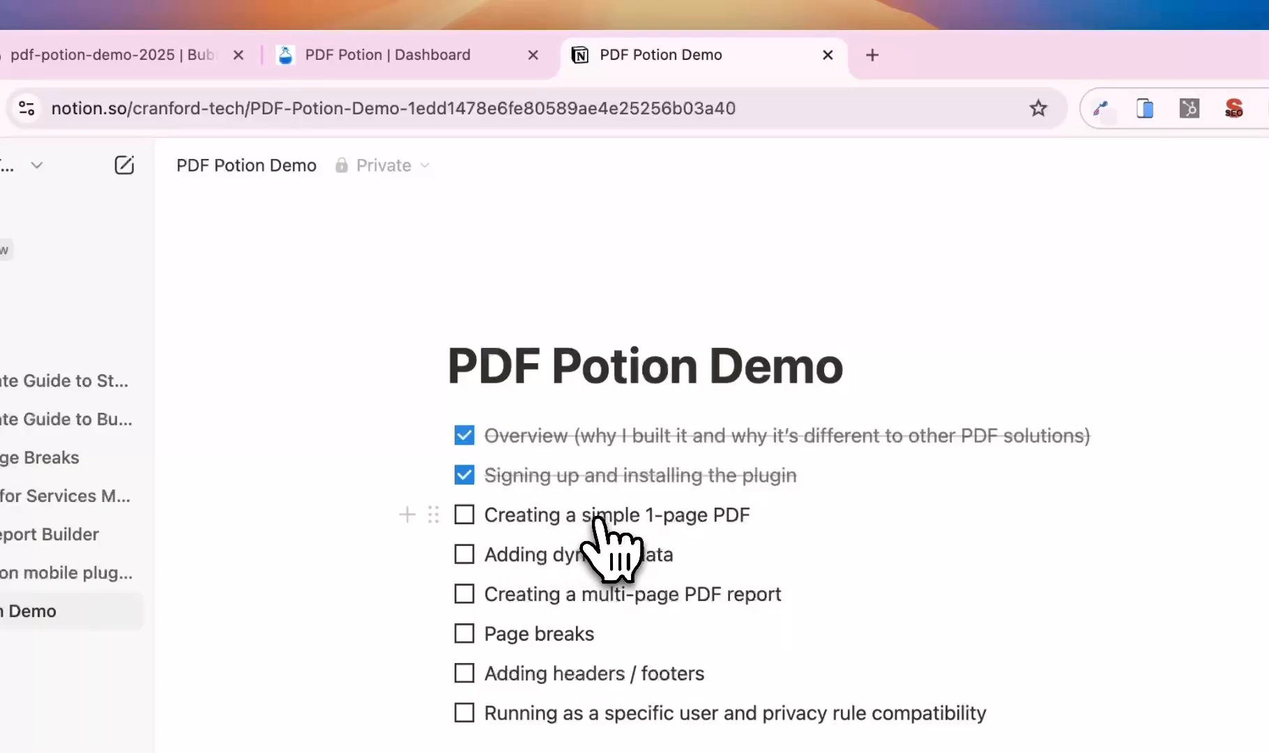
{"action": "left_click", "coordinate": [118, 55]}
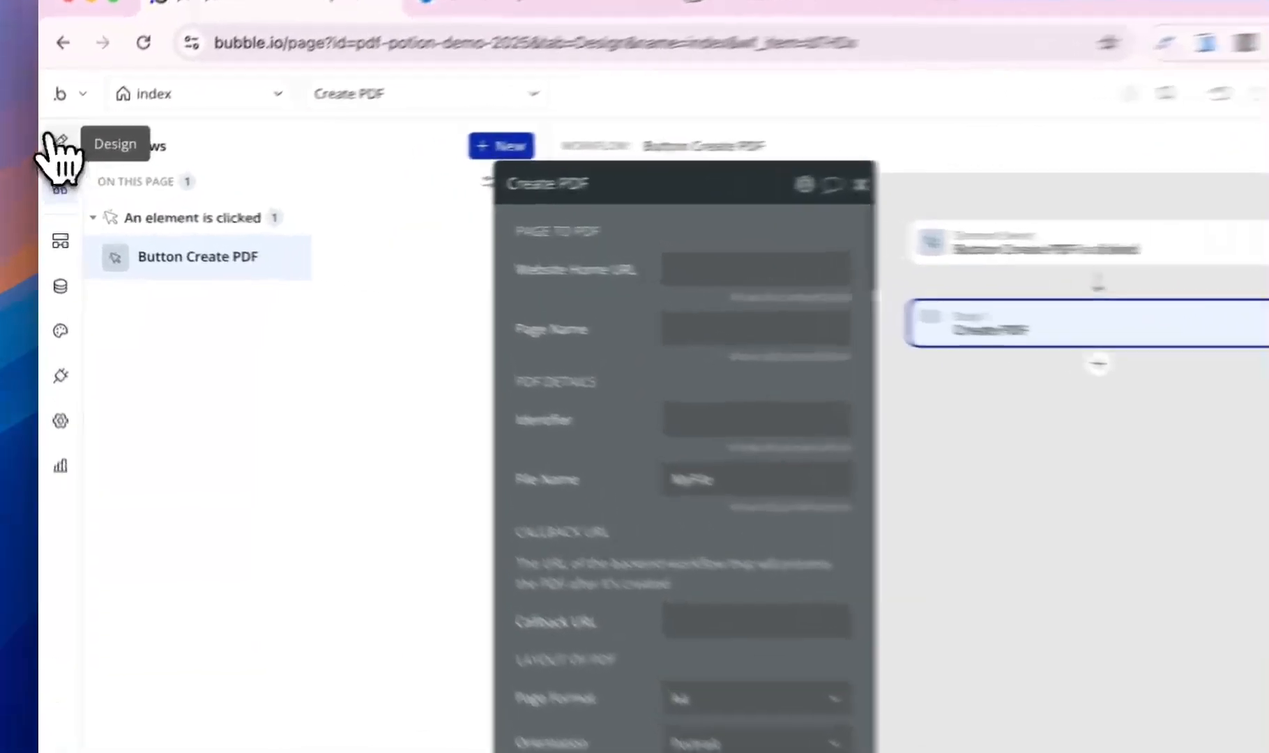
- Add a Group below the Create PDF button and name it Group - PDF
{"action": "left_click", "coordinate": [55, 163]}
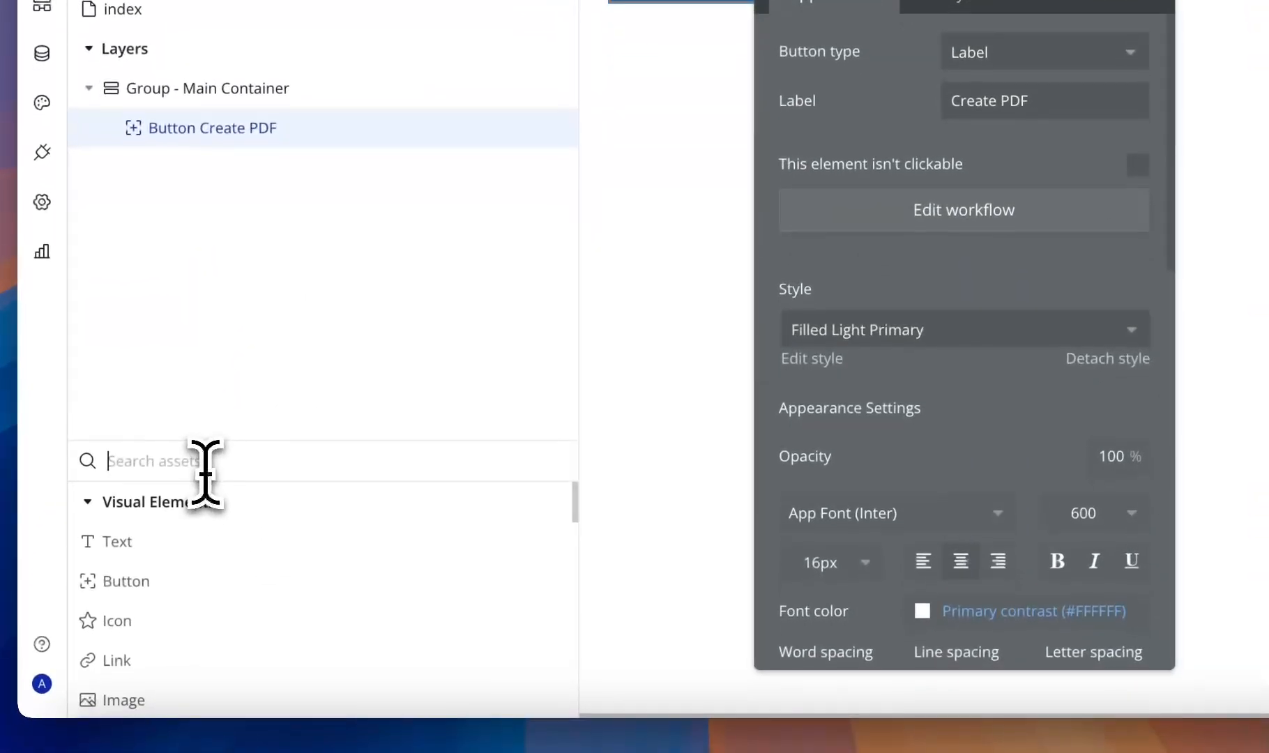
{"action": "left_click", "coordinate": [225, 700]}
{"action": "type", "text": "gr"}
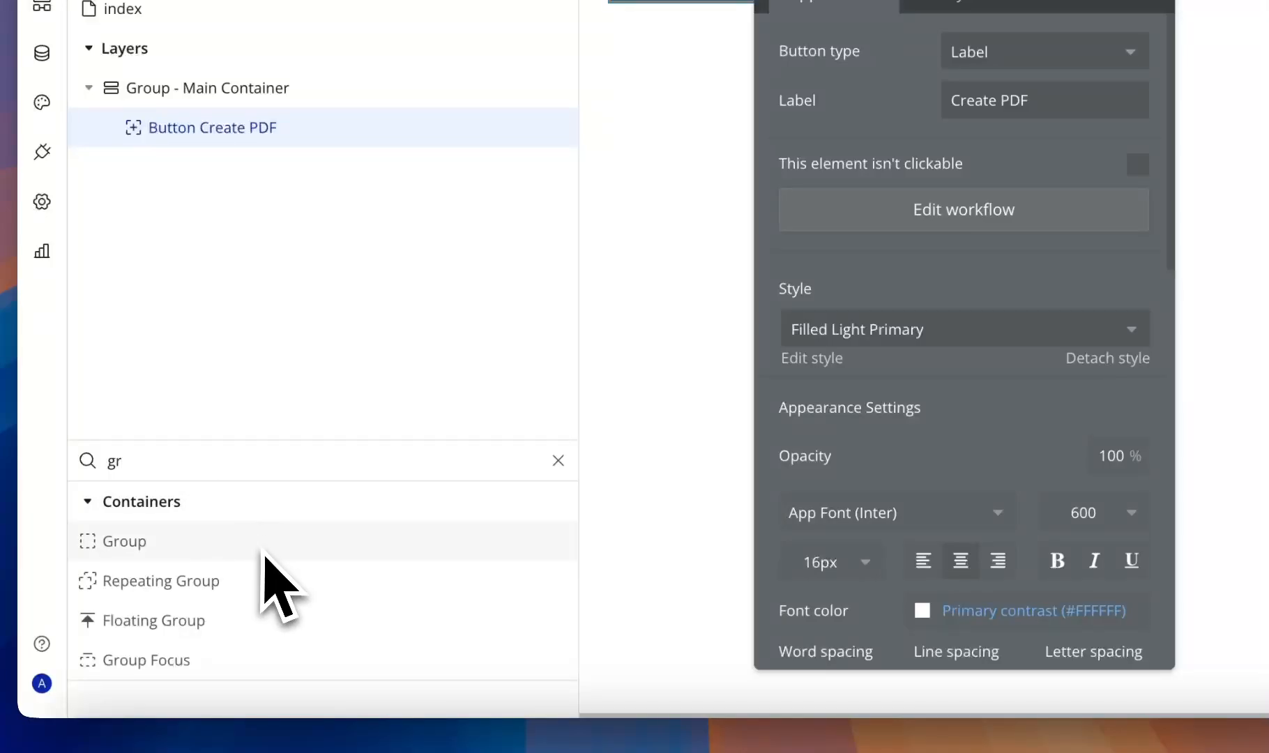
{"action": "left_click_drag", "start_coordinate": [264, 552], "coordinate": [979, 349]}
{"action": "left_click", "coordinate": [547, 137]}
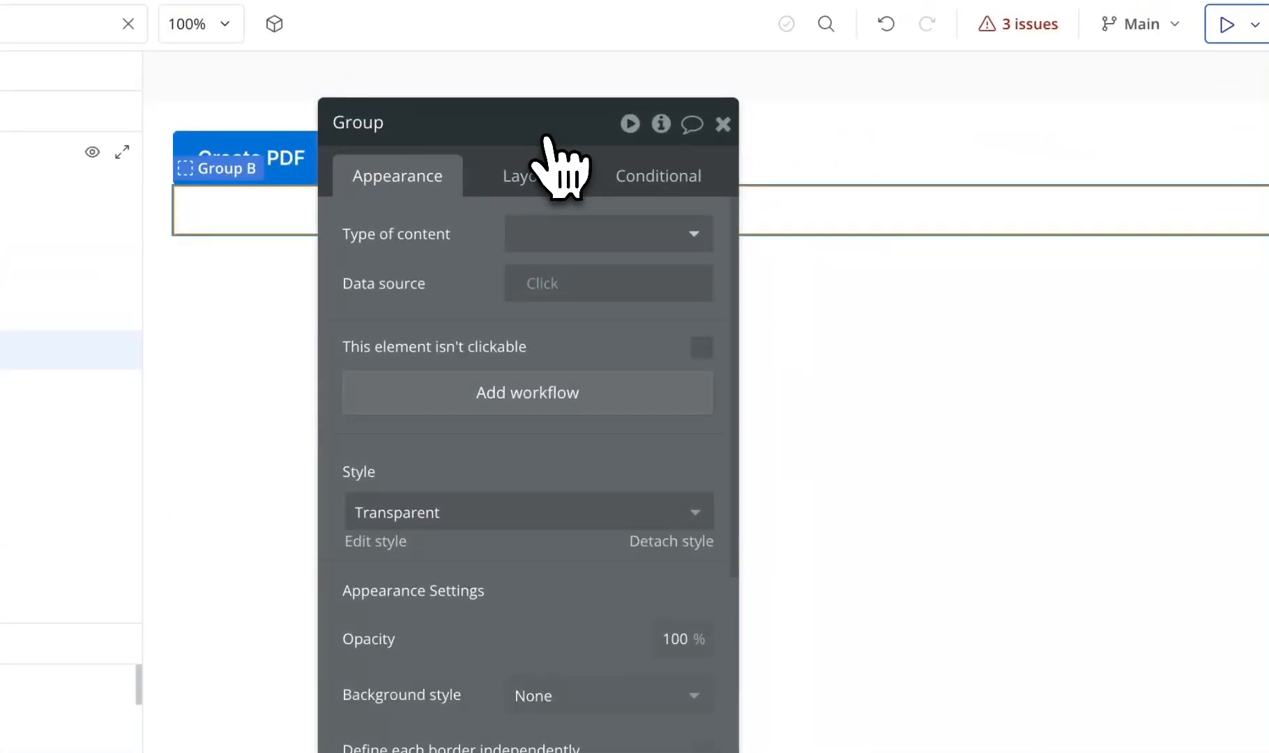
- Detach the group's Transparent style and give it a flat red Destructive (#B0200C) background
{"action": "left_click", "coordinate": [655, 542]}
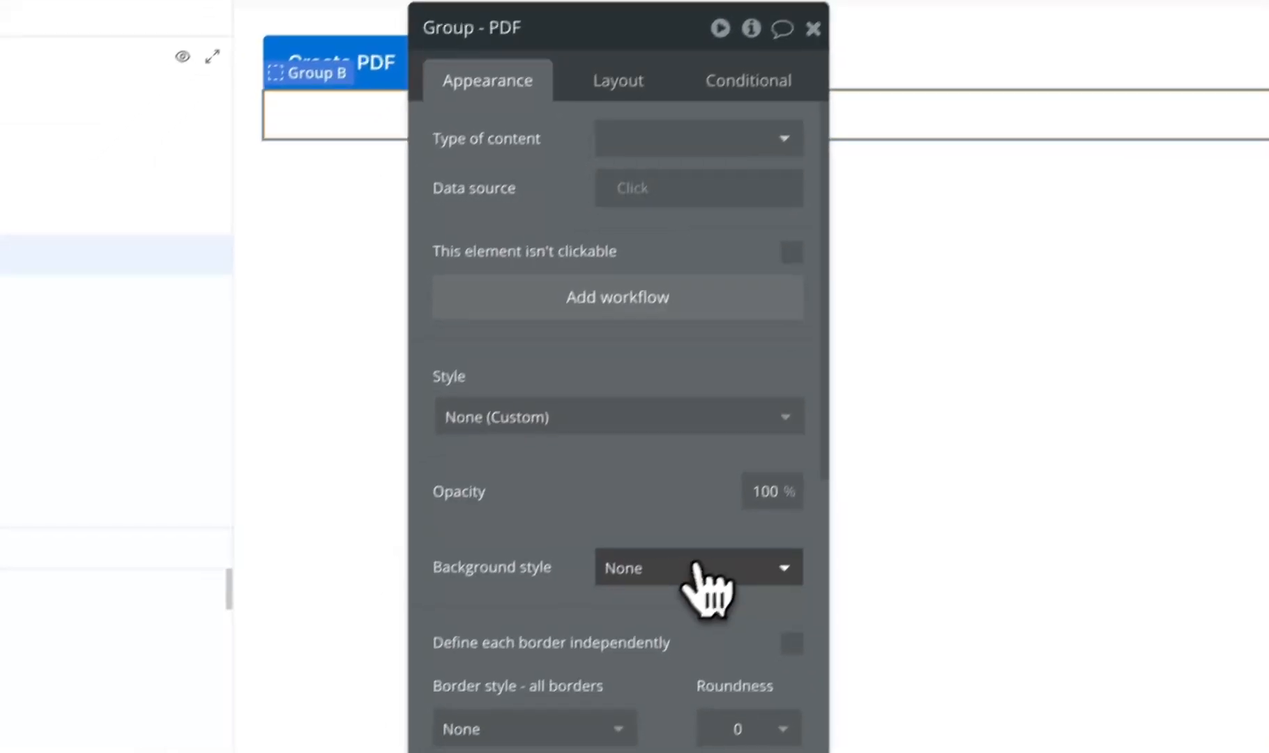
{"action": "left_click", "coordinate": [607, 662]}
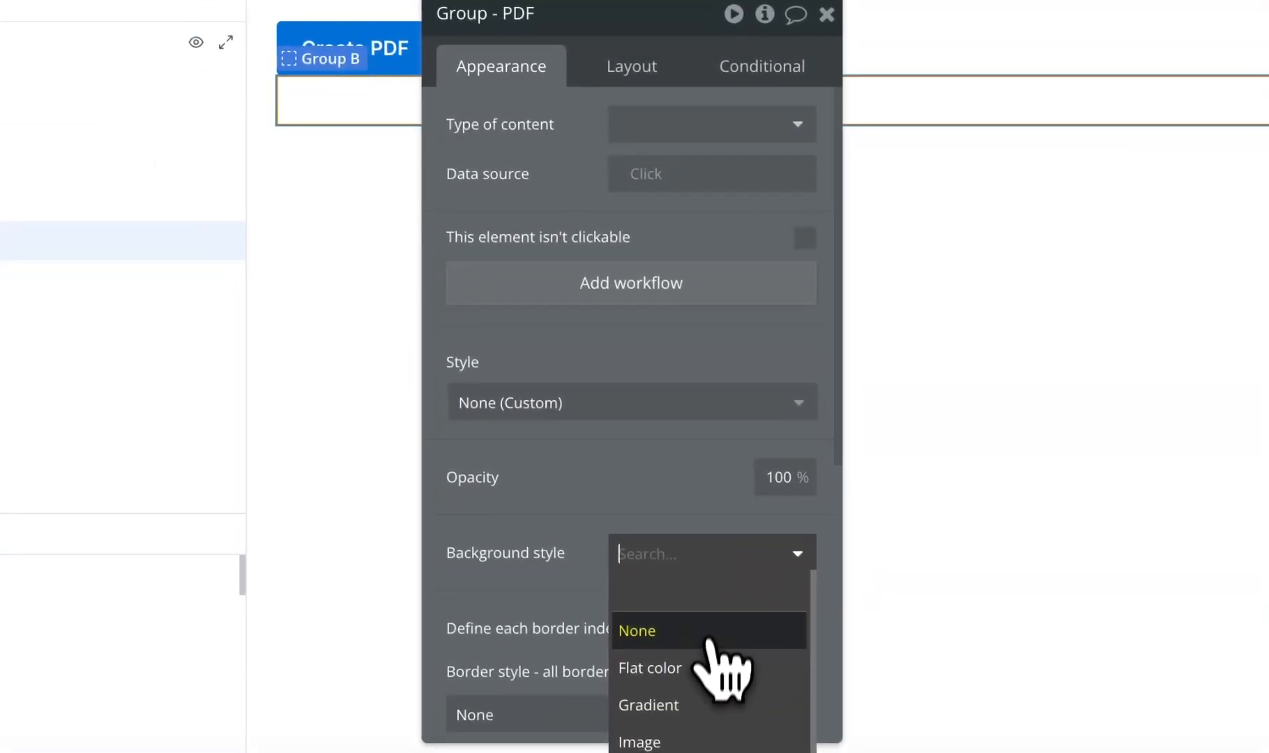
{"action": "left_click", "coordinate": [697, 668]}
{"action": "left_click", "coordinate": [721, 603]}
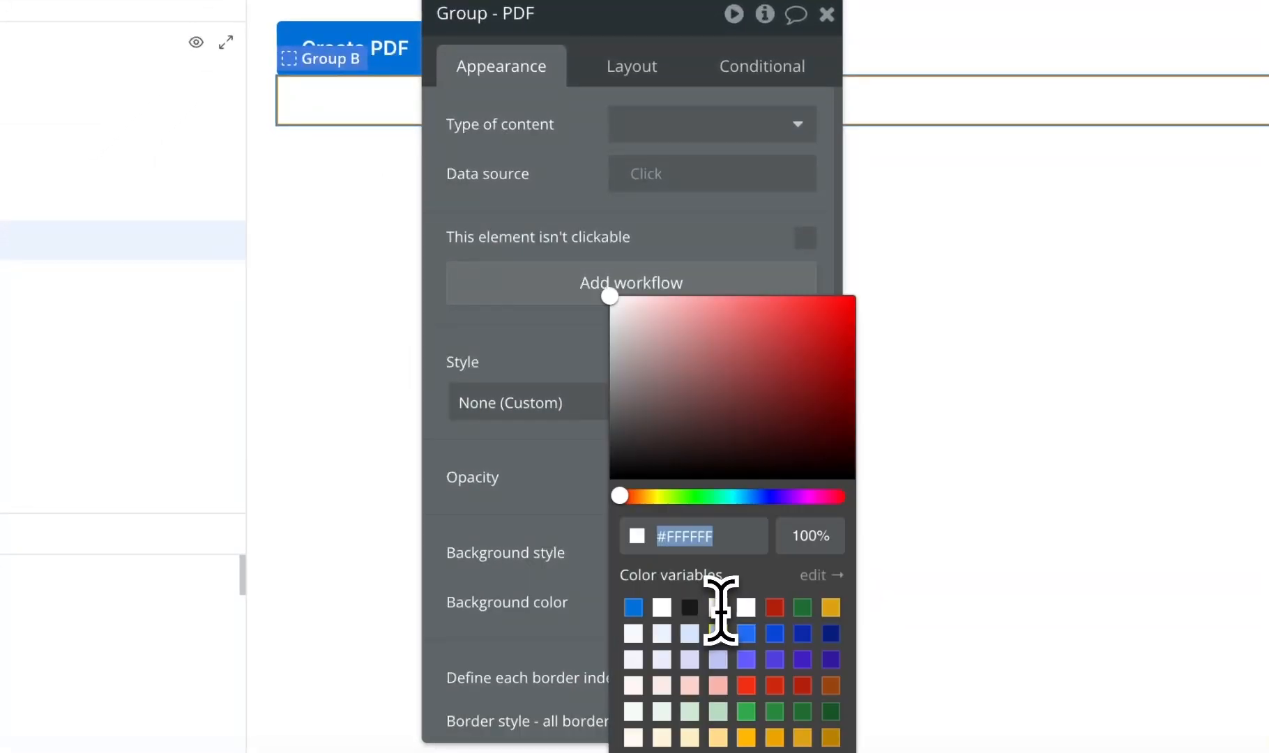
{"action": "left_click", "coordinate": [774, 607]}
{"action": "left_click", "coordinate": [586, 354]}
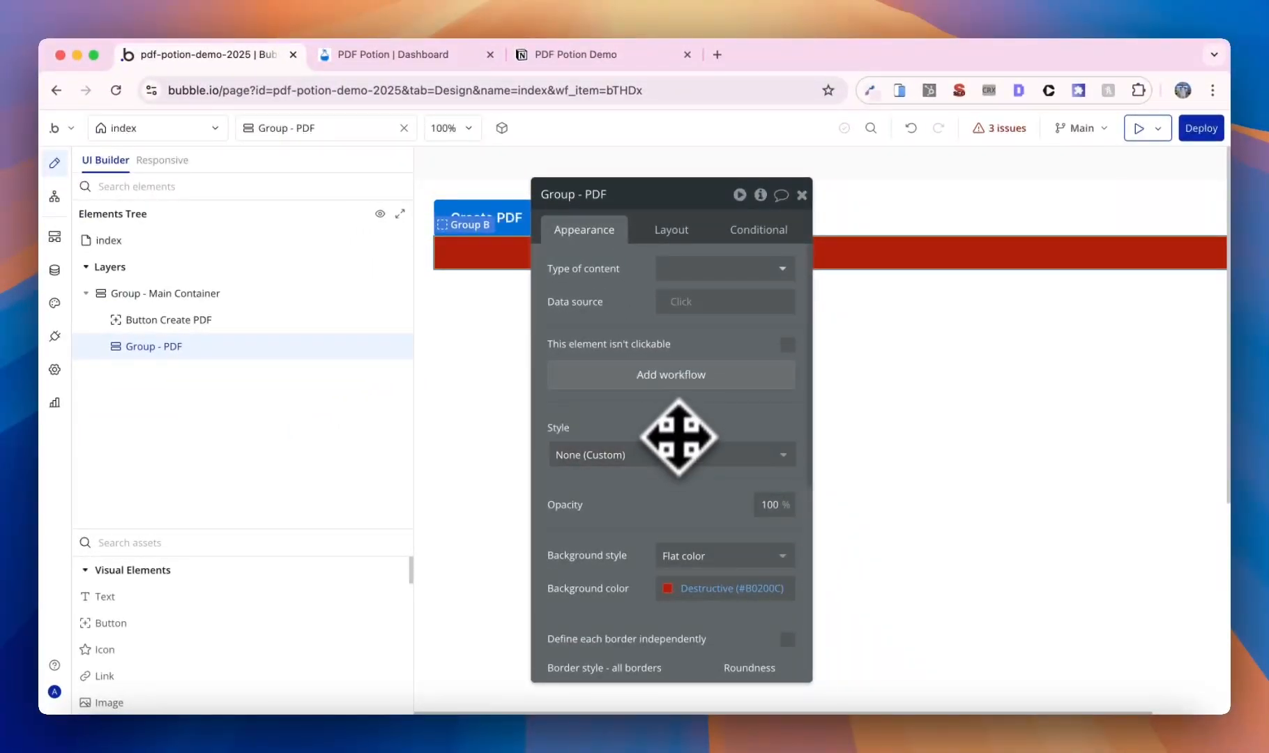
- Enable 'Expose the option to add an ID attribute to HTML elements' in Settings > General, then return to Design
{"action": "left_click", "coordinate": [55, 370]}
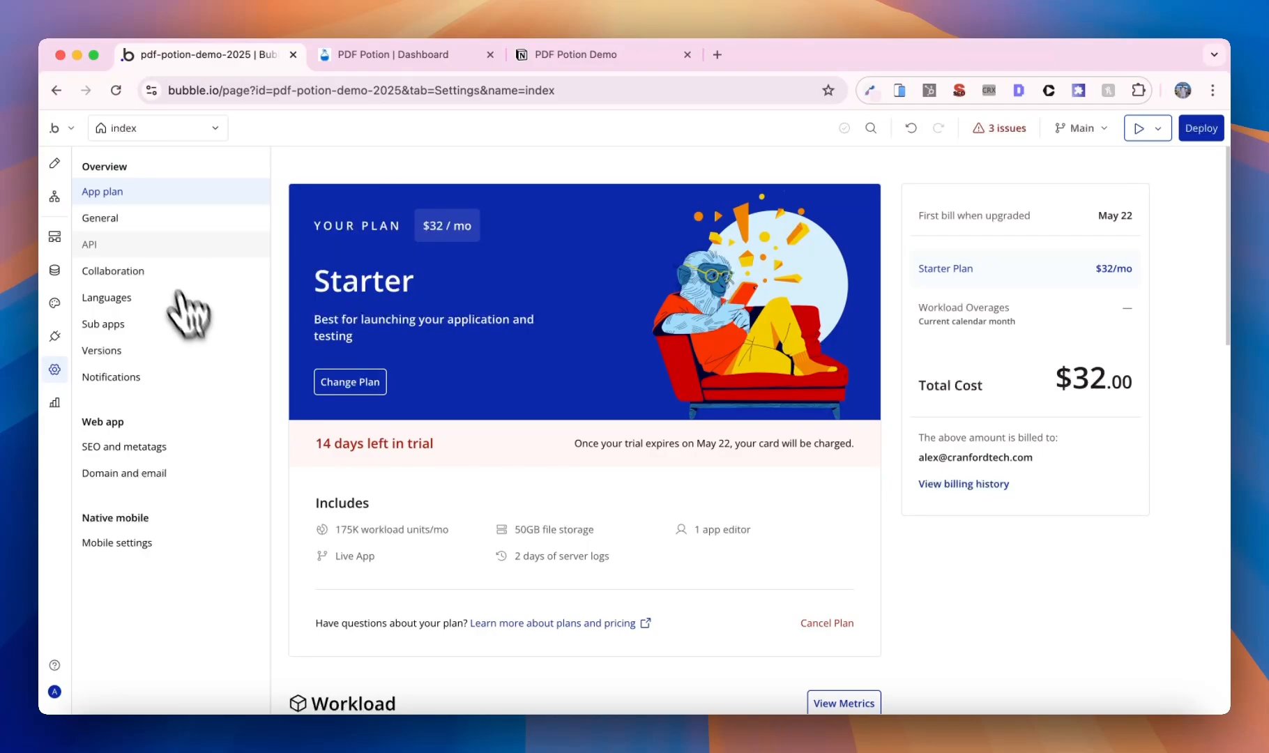
{"action": "left_click", "coordinate": [157, 218]}
{"action": "scroll", "coordinate": [603, 488], "scroll_direction": "down", "scroll_amount": 10}
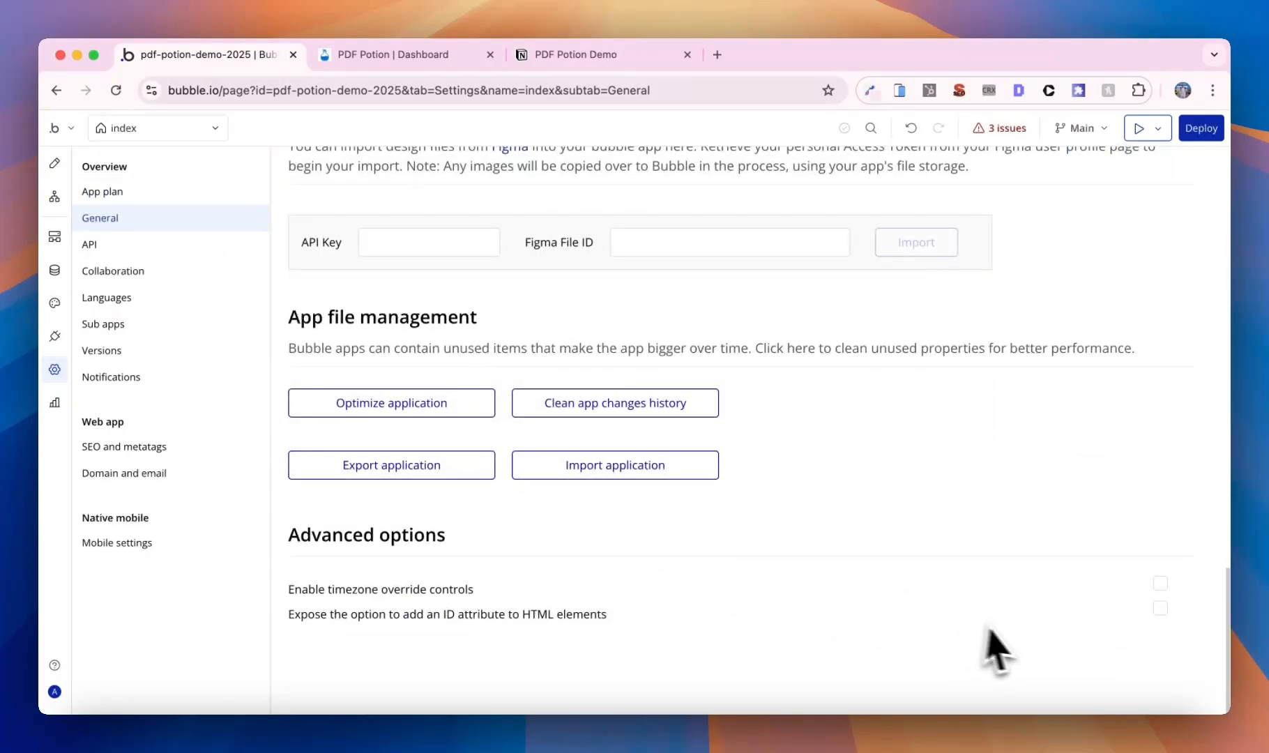
{"action": "left_click", "coordinate": [1160, 607]}
{"action": "left_click", "coordinate": [54, 162]}
{"action": "scroll", "coordinate": [782, 542], "scroll_direction": "down", "scroll_amount": 10}
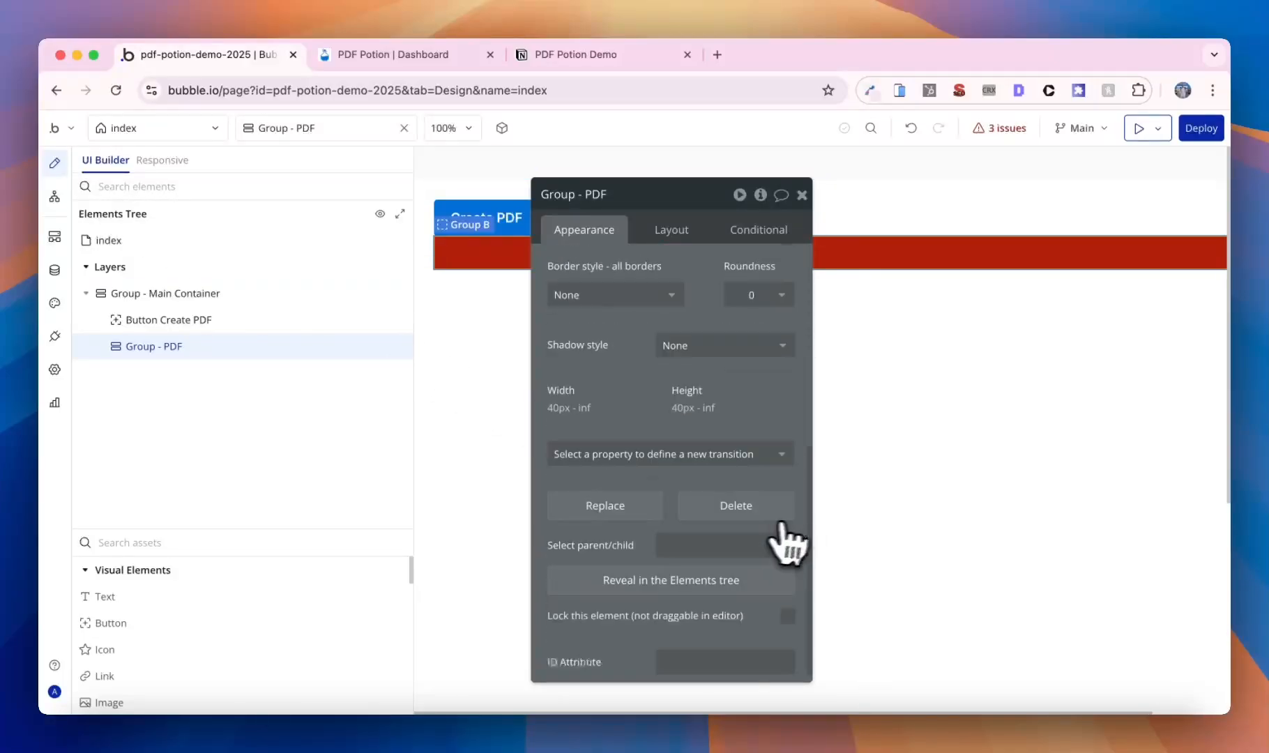
- Give Group - PDF the ID attribute my-pdf, then delete the red group from the page
{"action": "left_click", "coordinate": [739, 655]}
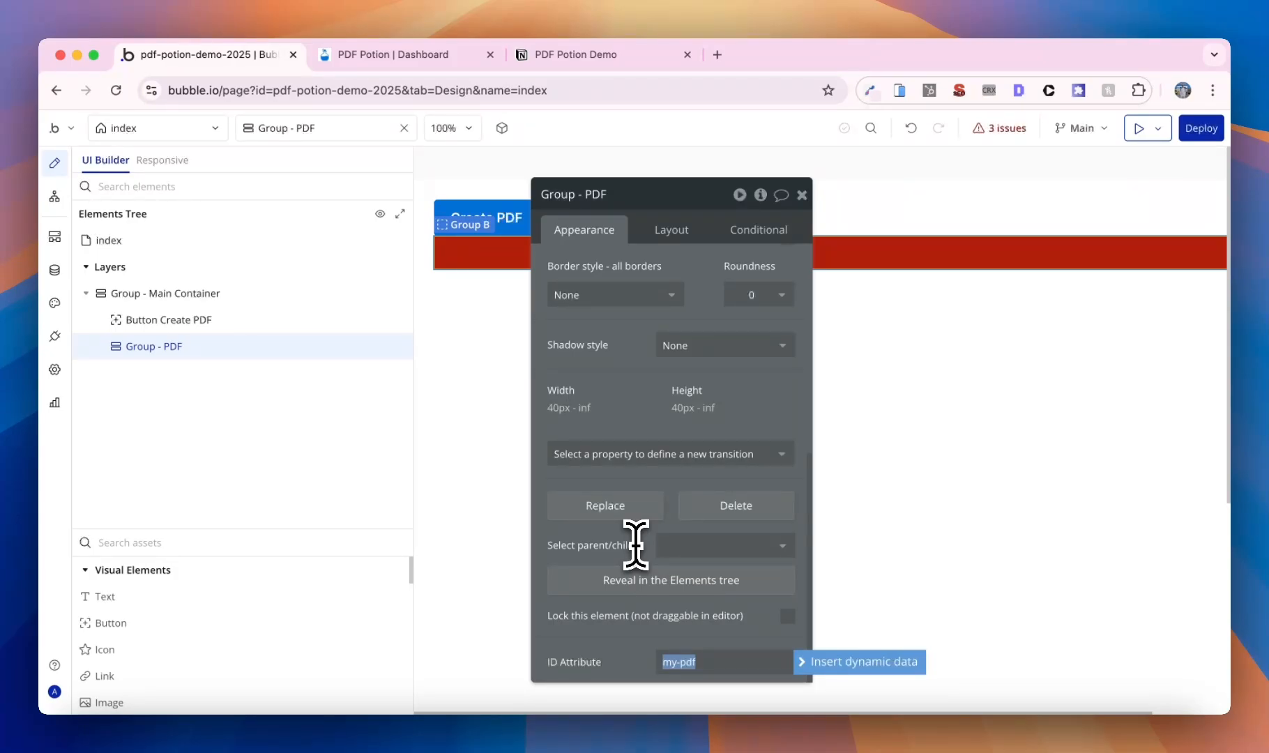
{"action": "left_click", "coordinate": [952, 262]}
{"action": "key", "text": "Delete"}
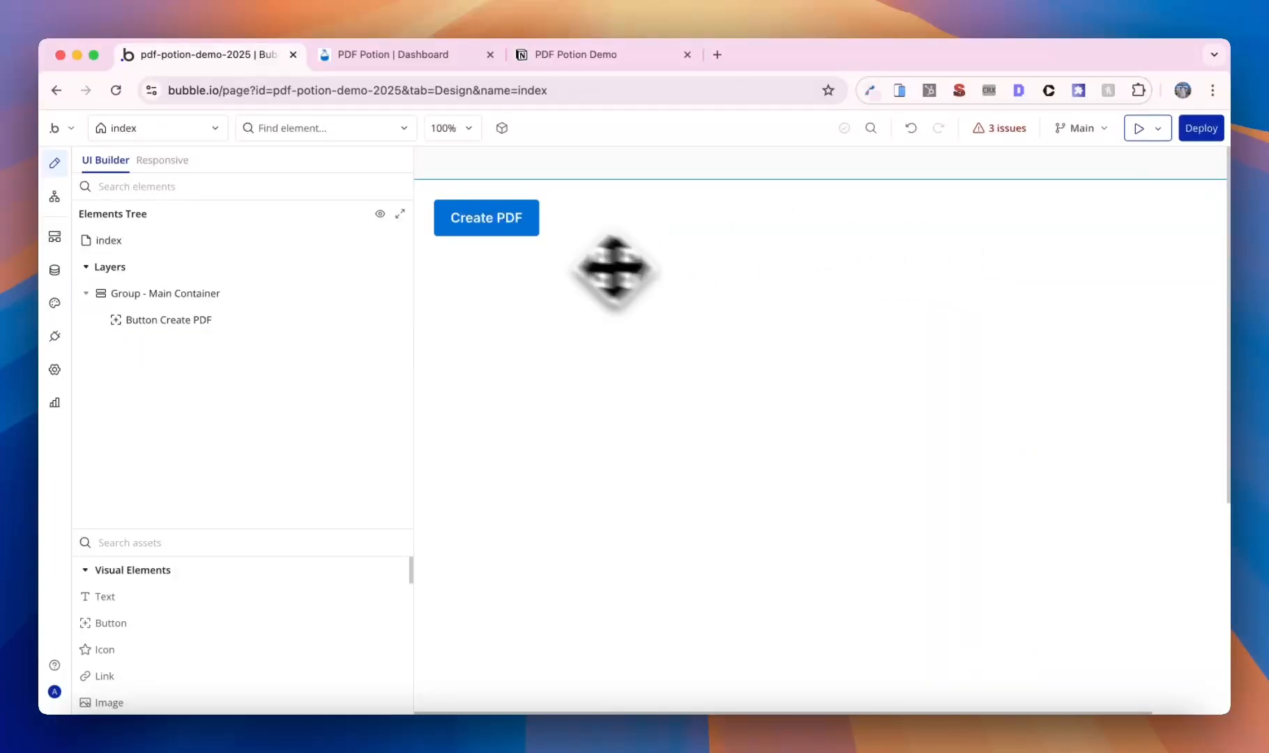
- Create a new web page named 'pdf', cloned from the index page
{"action": "left_click", "coordinate": [201, 127]}
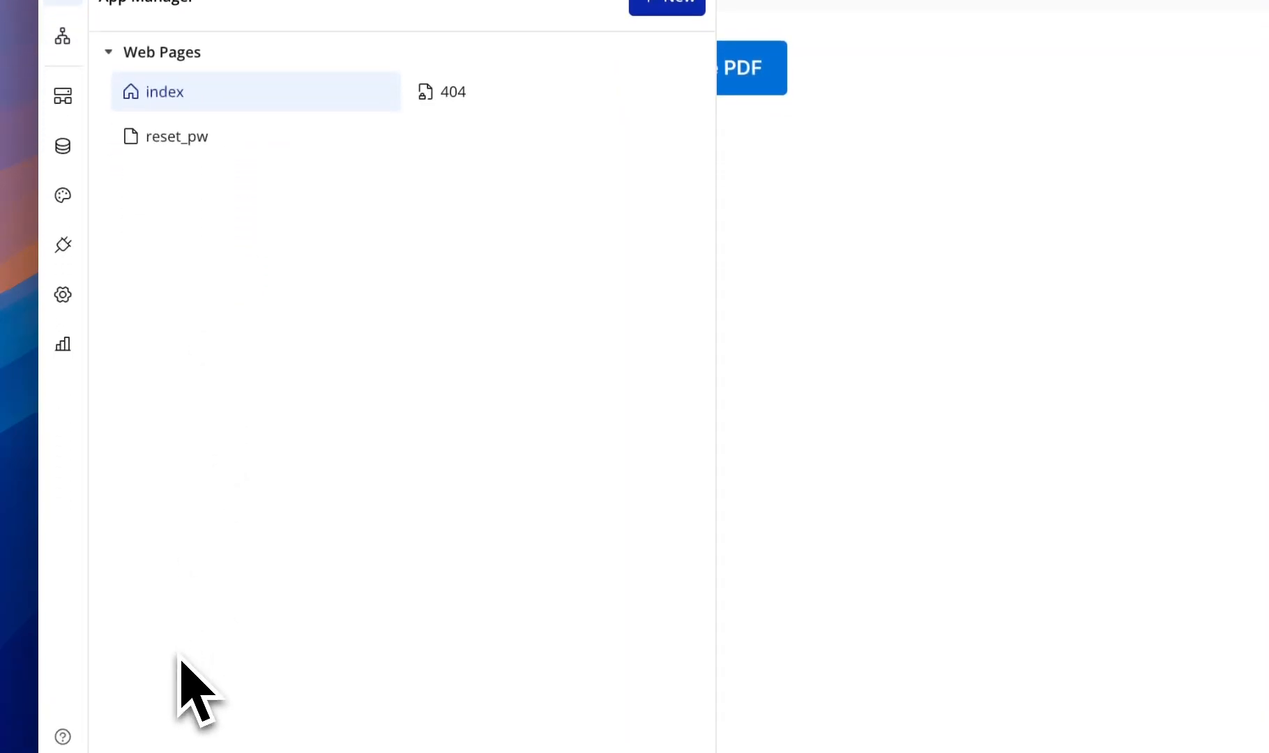
{"action": "left_click", "coordinate": [666, 161]}
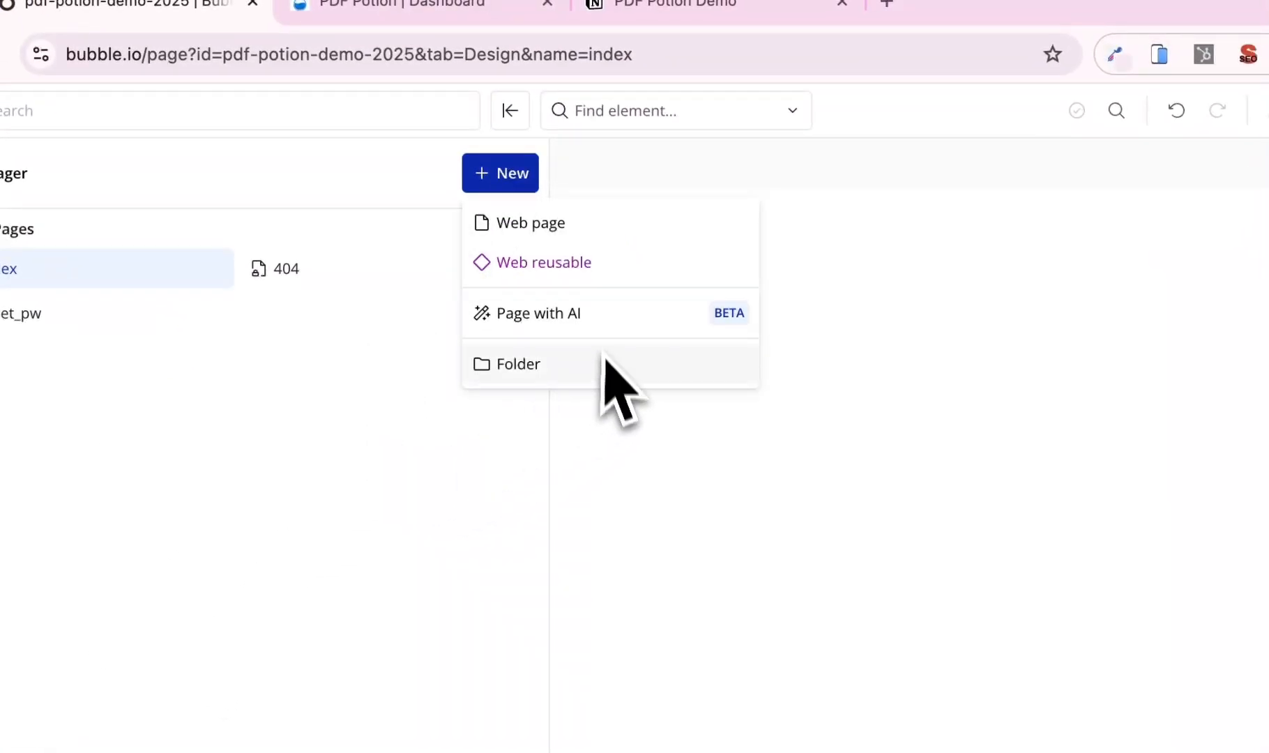
{"action": "left_click", "coordinate": [557, 230]}
{"action": "type", "text": "pdf"}
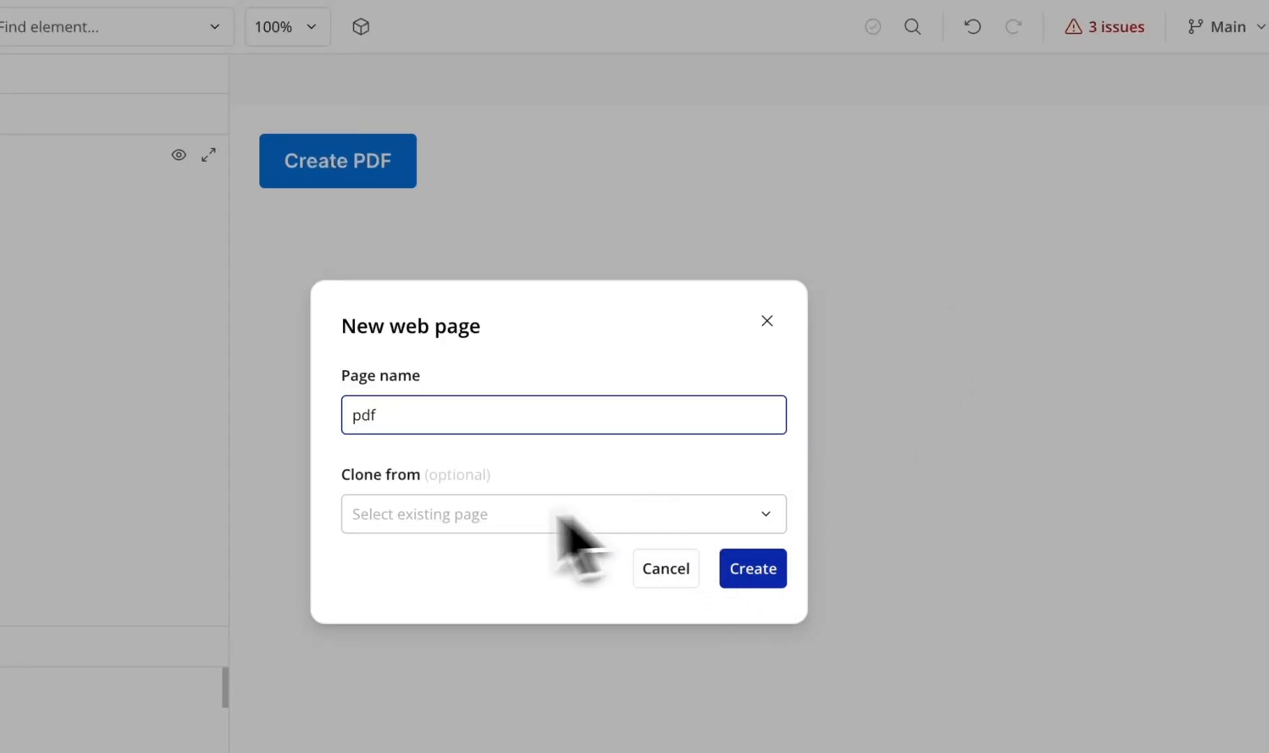
{"action": "left_click", "coordinate": [512, 529]}
{"action": "left_click", "coordinate": [502, 568]}
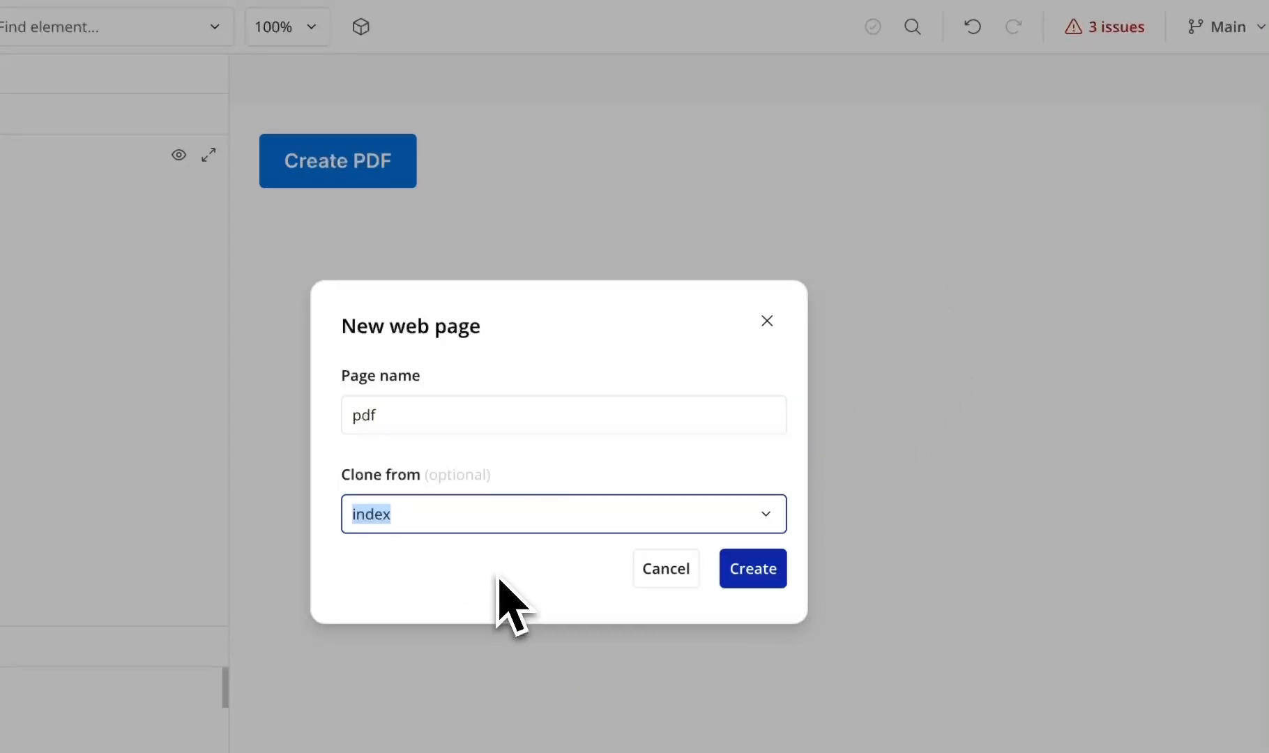
{"action": "left_click", "coordinate": [746, 575]}
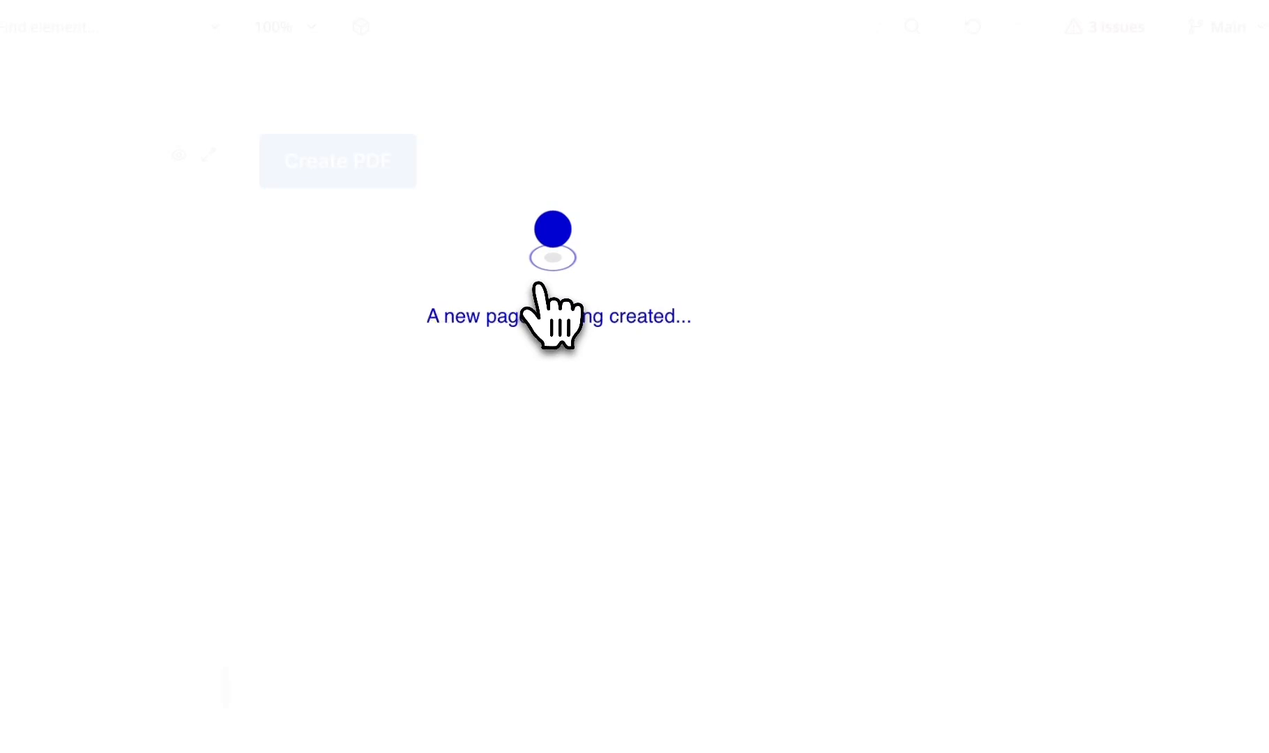
- Delete the Create PDF button from the pdf page, then return to the index page
{"action": "left_click", "coordinate": [408, 174]}
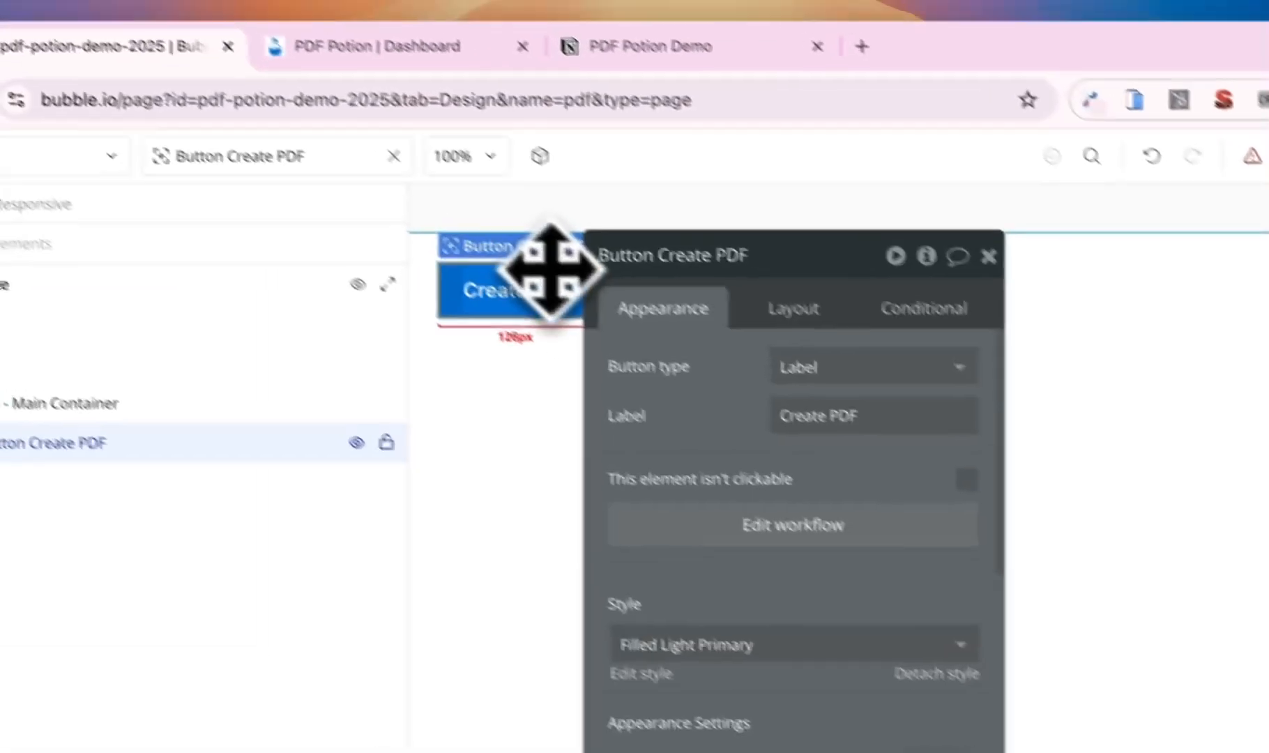
{"action": "key", "text": "Delete"}
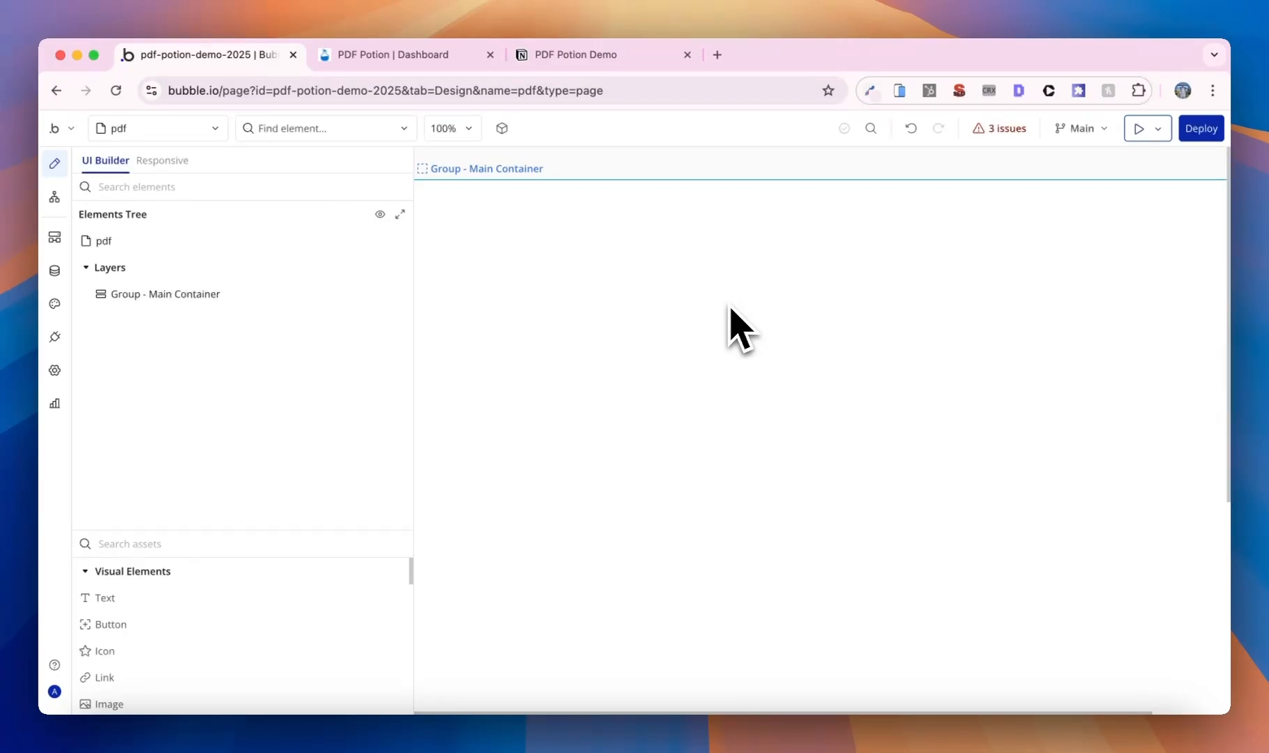
{"action": "left_click", "coordinate": [199, 129]}
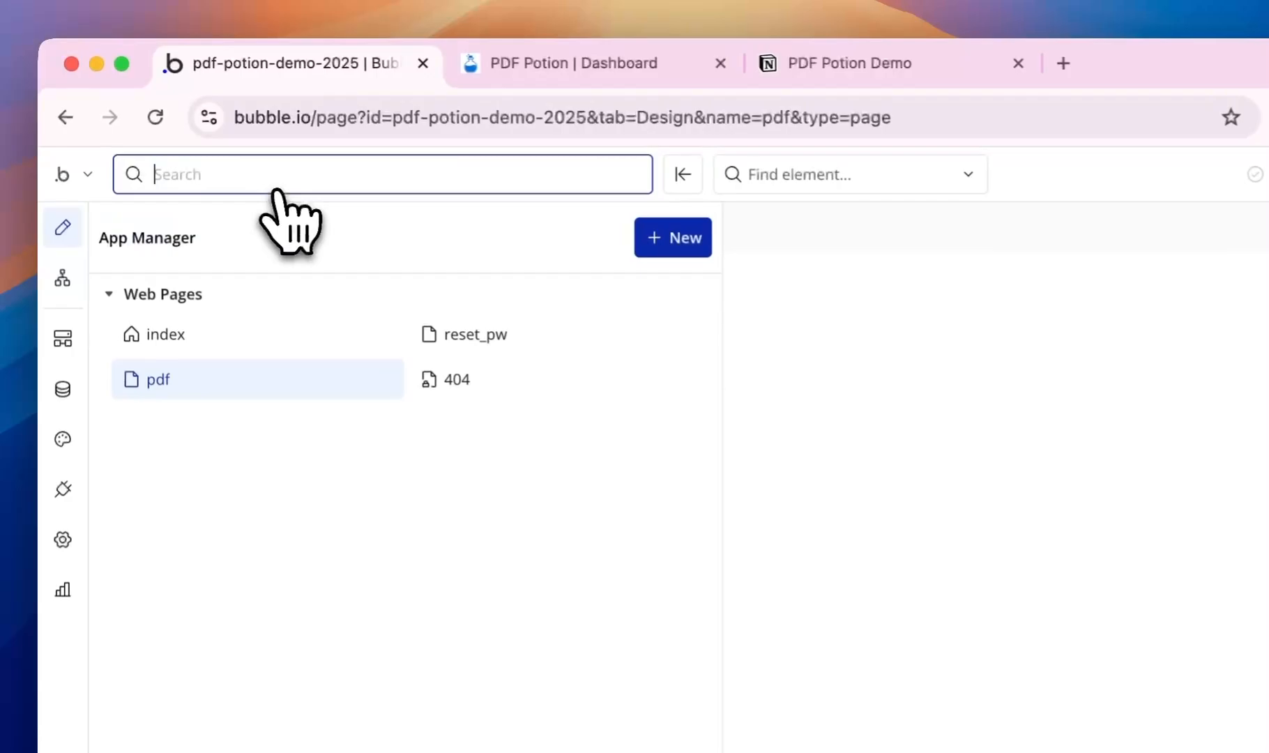
{"action": "left_click", "coordinate": [209, 336]}
- Open the Create PDF action in the button's workflow and confirm its A4 page format
{"action": "left_click", "coordinate": [731, 313]}
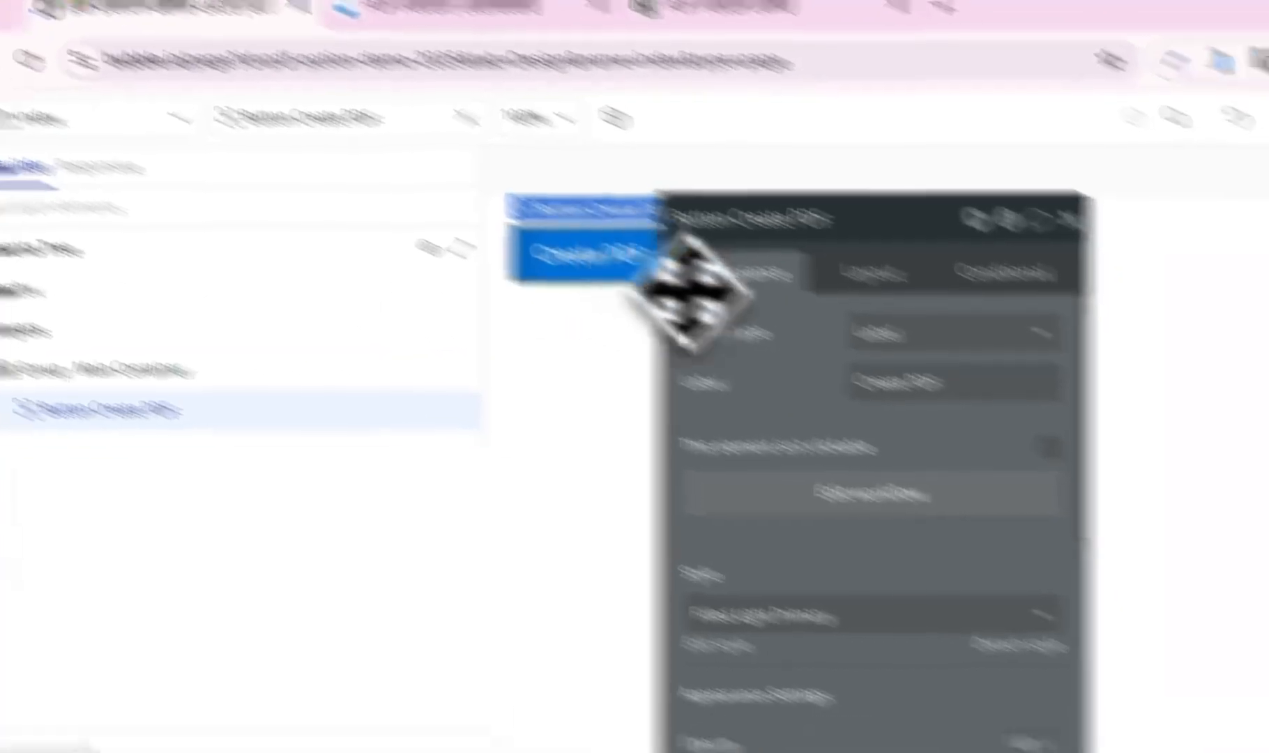
{"action": "left_click", "coordinate": [1014, 554]}
{"action": "left_click", "coordinate": [902, 274]}
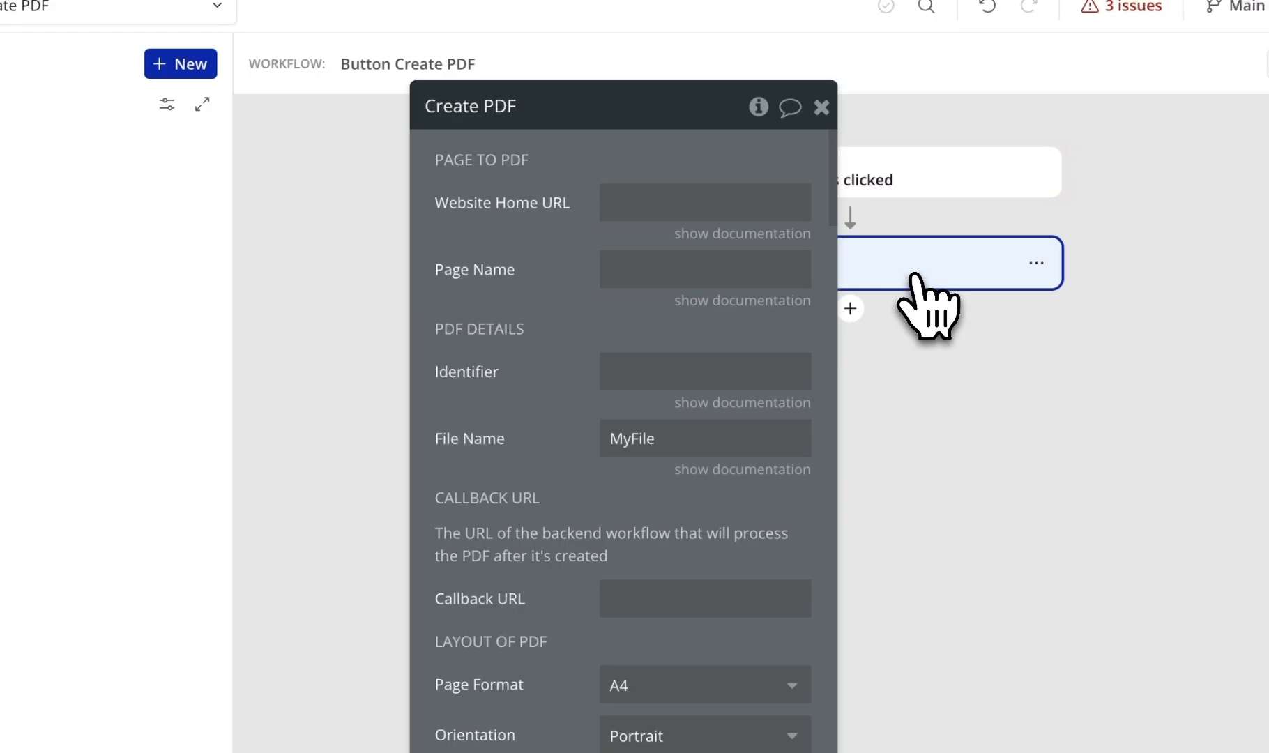
{"action": "scroll", "coordinate": [765, 566], "scroll_direction": "down", "scroll_amount": 7}
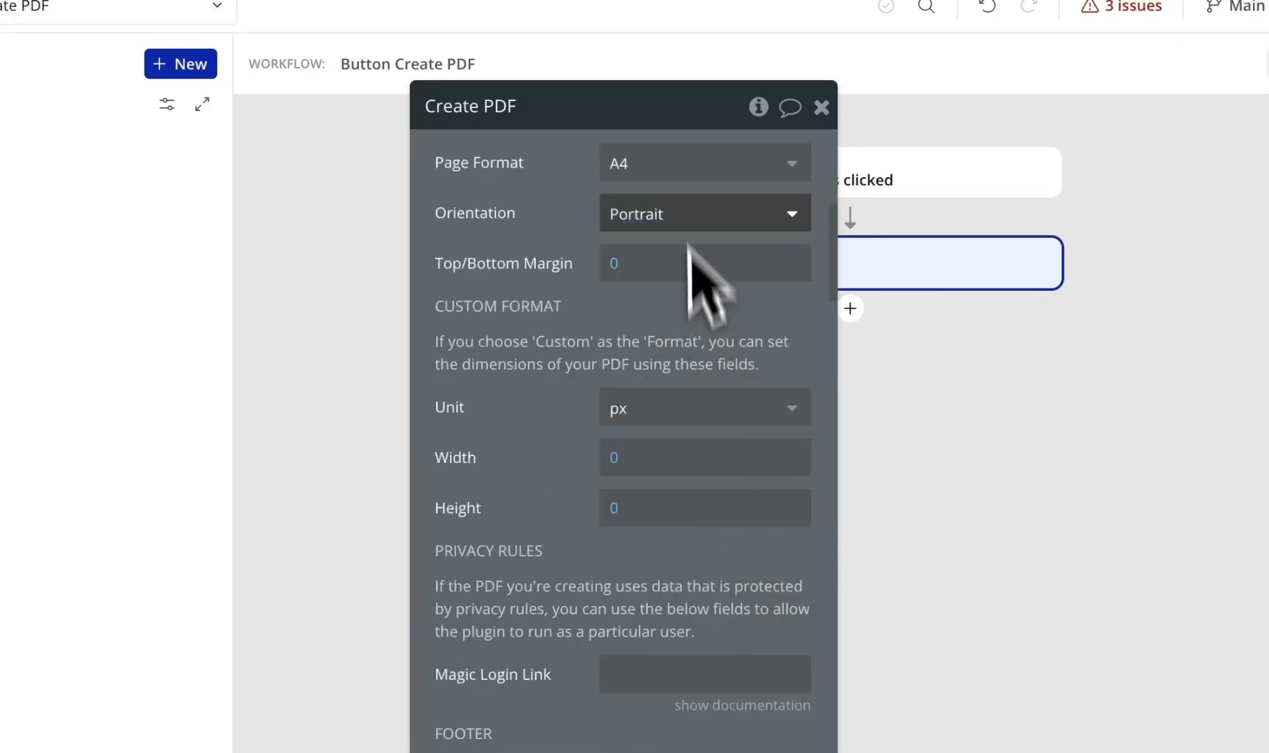
{"action": "left_click", "coordinate": [678, 162]}
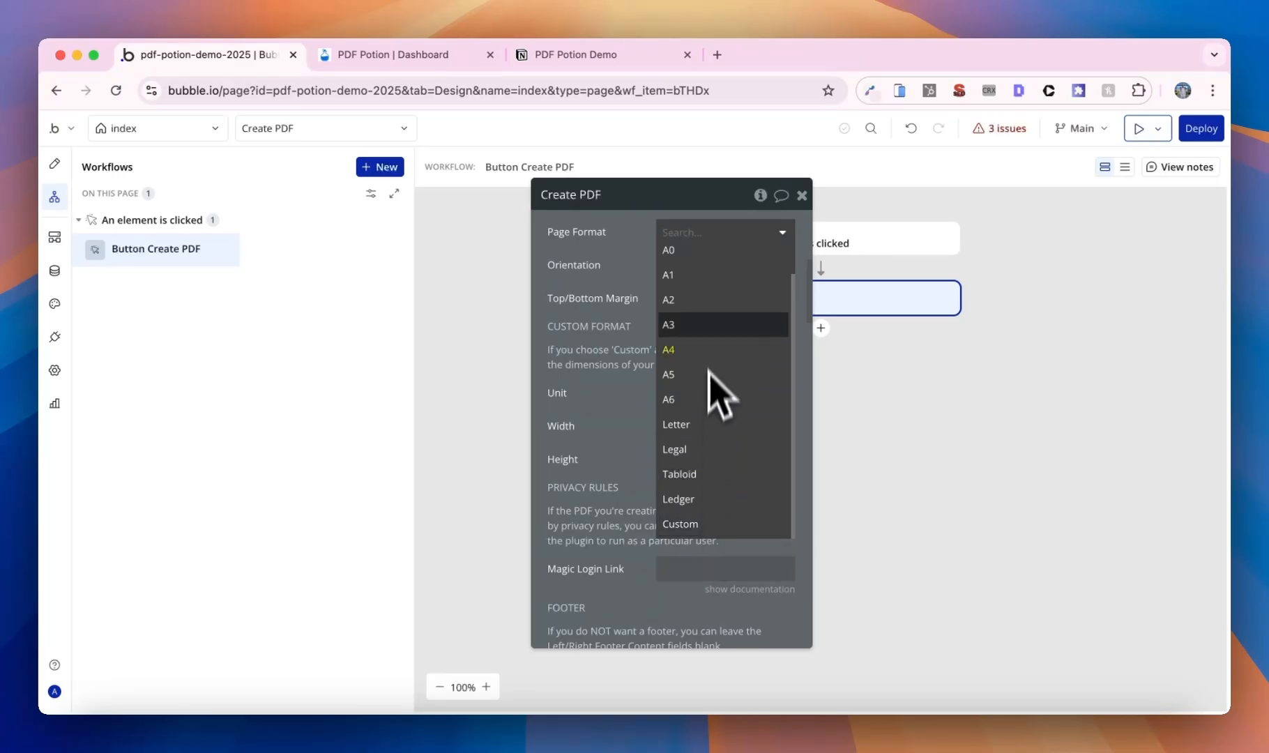
{"action": "left_click", "coordinate": [639, 357]}
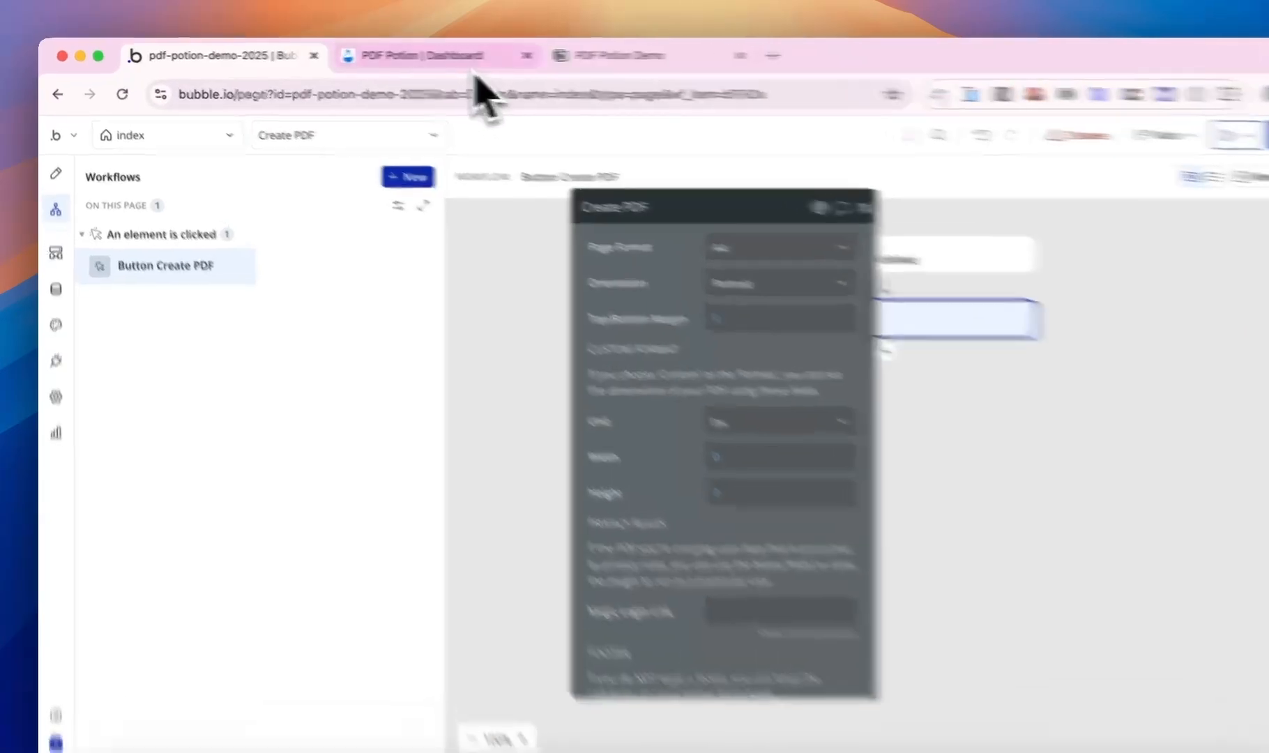
- Look up PDF Potion's recommended A4 size, 794 × 1123 px, then go back to Bubble
{"action": "left_click", "coordinate": [441, 68]}
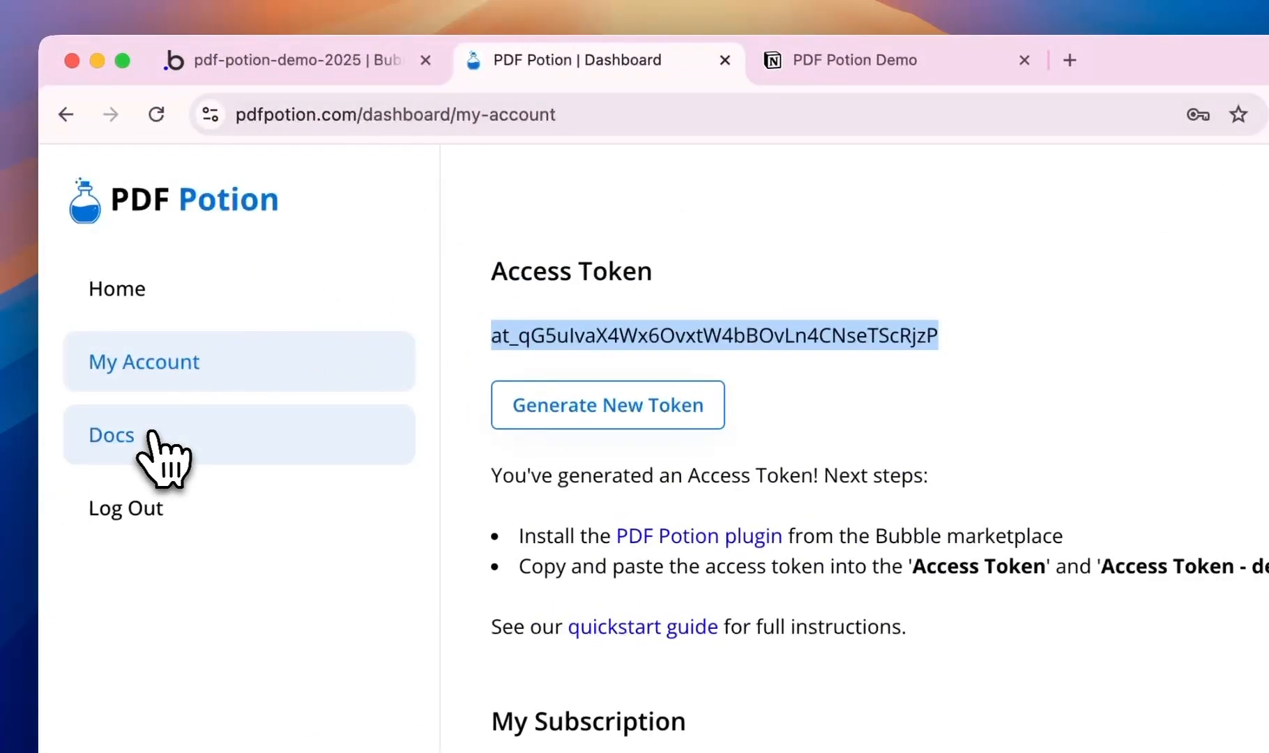
{"action": "left_click", "coordinate": [156, 439]}
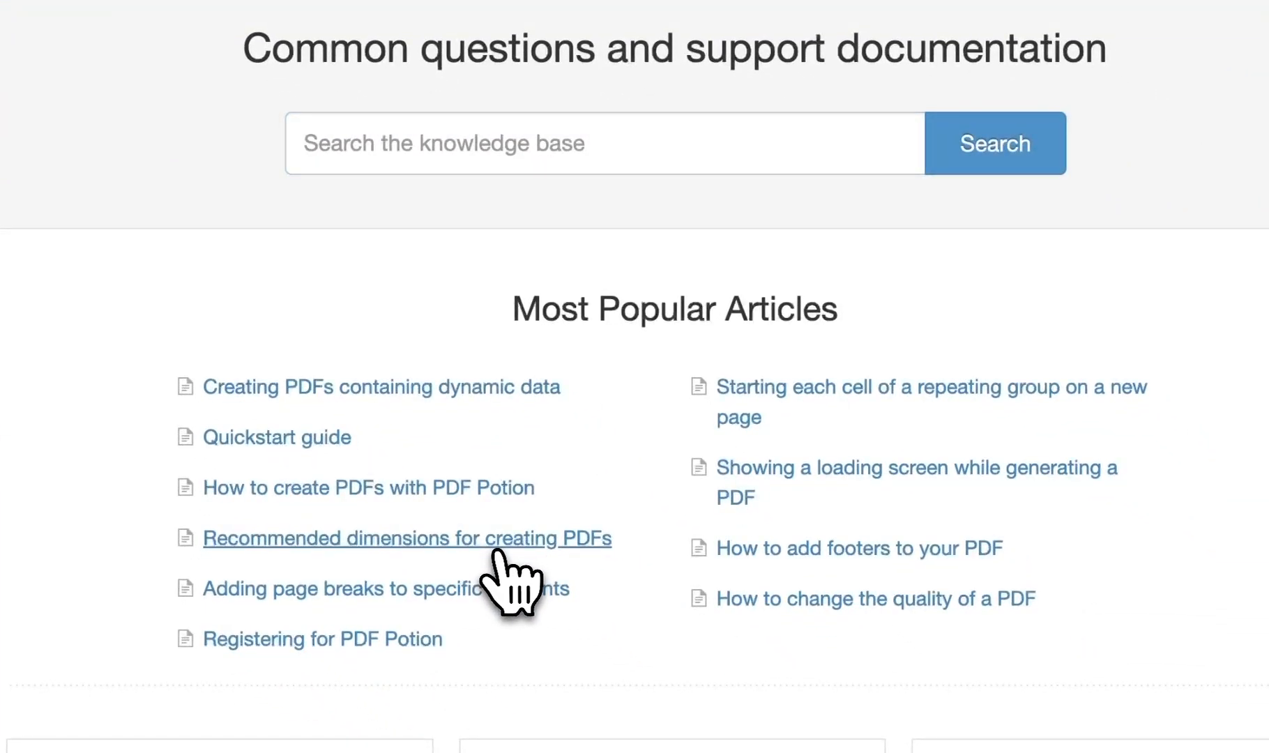
{"action": "left_click", "coordinate": [507, 540]}
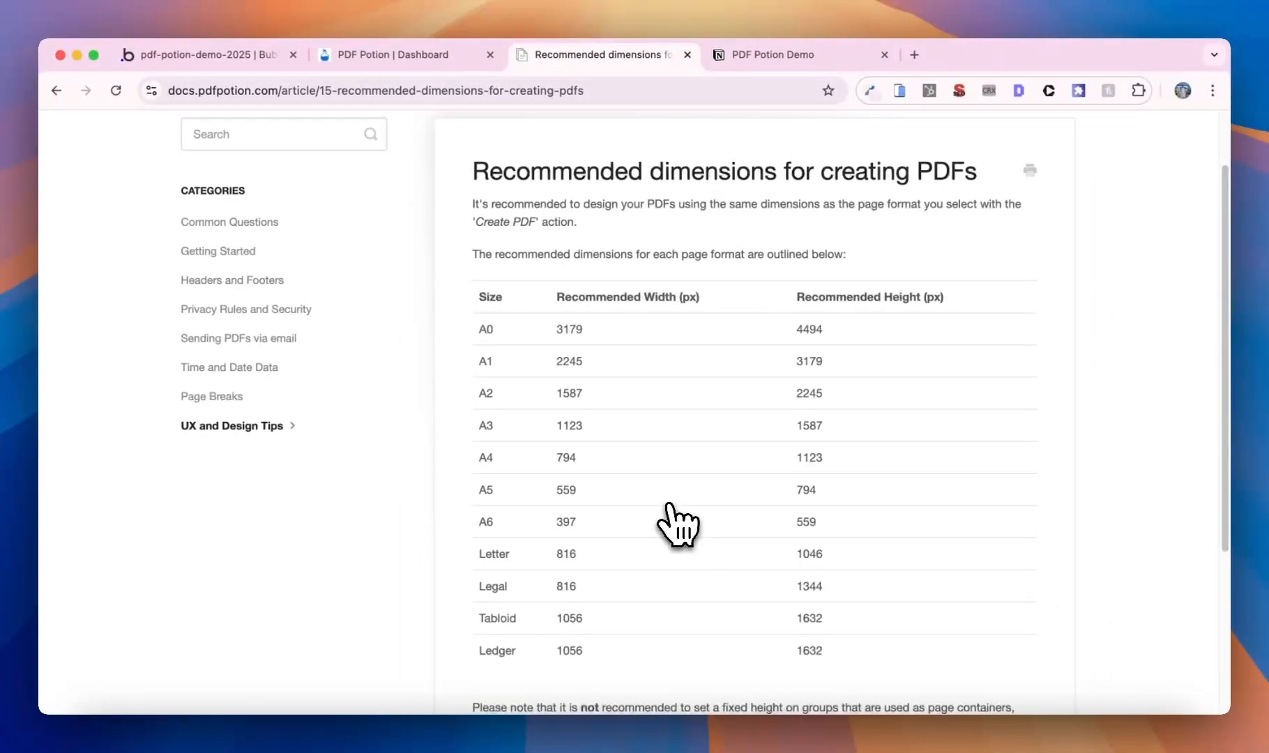
{"action": "scroll", "coordinate": [676, 523], "scroll_direction": "down", "scroll_amount": 2}
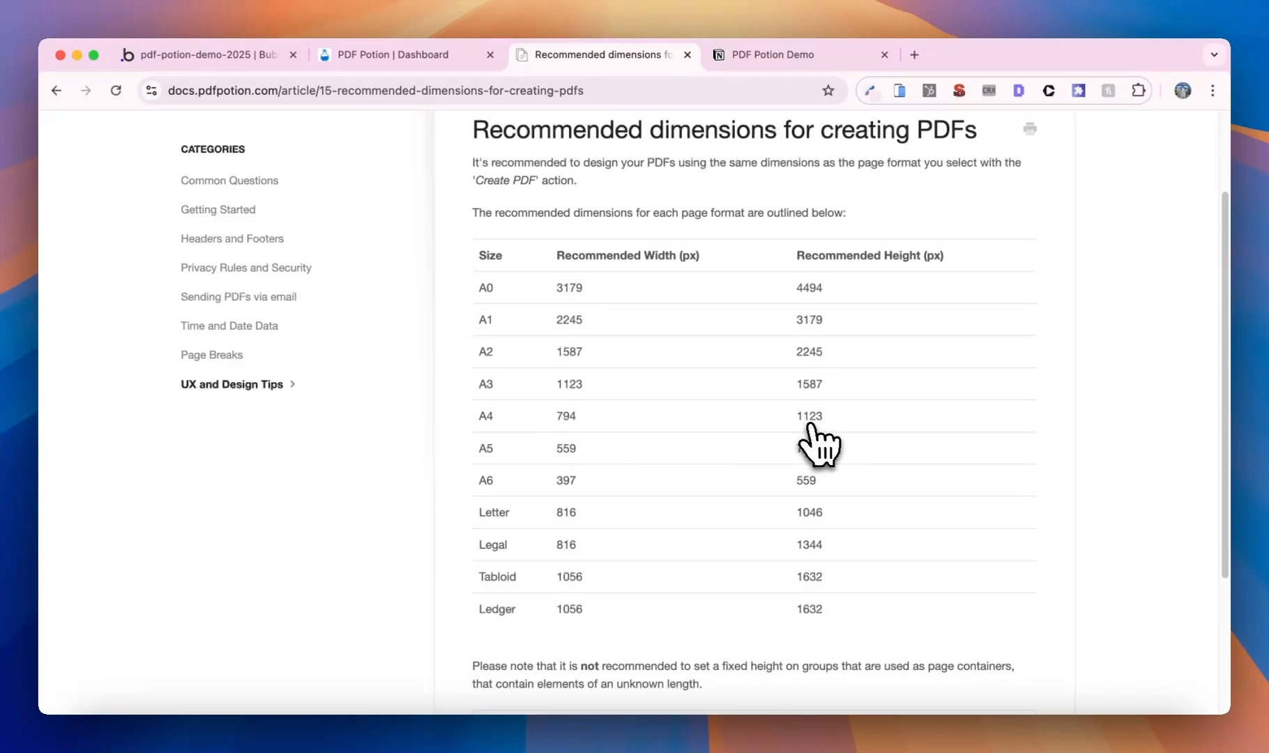
{"action": "left_click", "coordinate": [230, 54]}
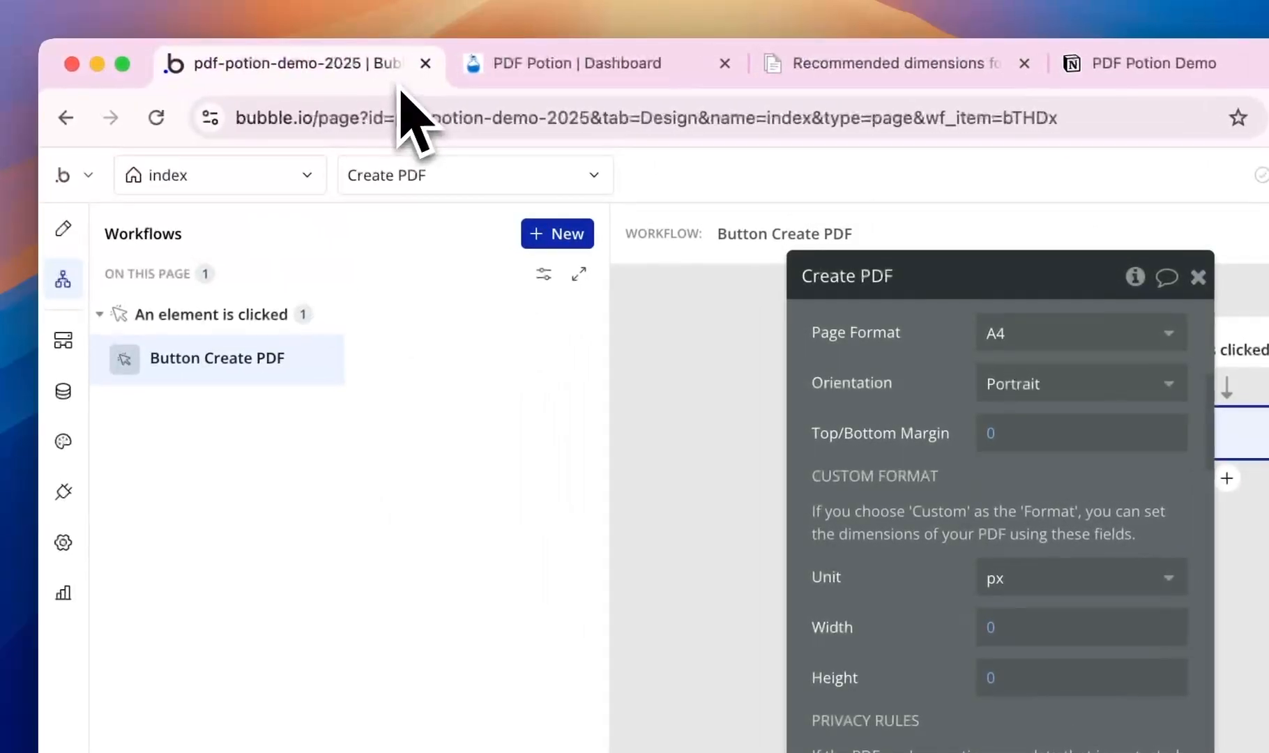
- On the pdf page, fix the Main Container at 794 px wide with a fixed 1123 px height
{"action": "left_click", "coordinate": [279, 175]}
{"action": "left_click", "coordinate": [283, 407]}
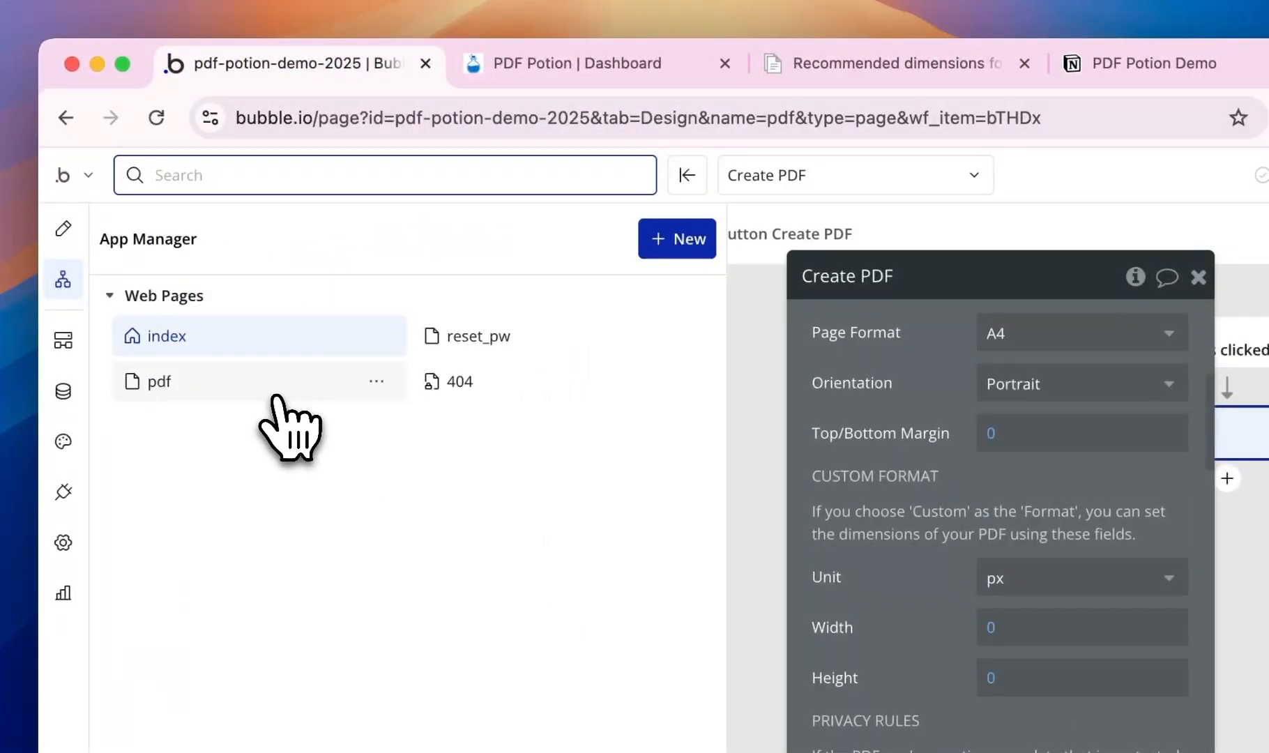
{"action": "left_click", "coordinate": [460, 422]}
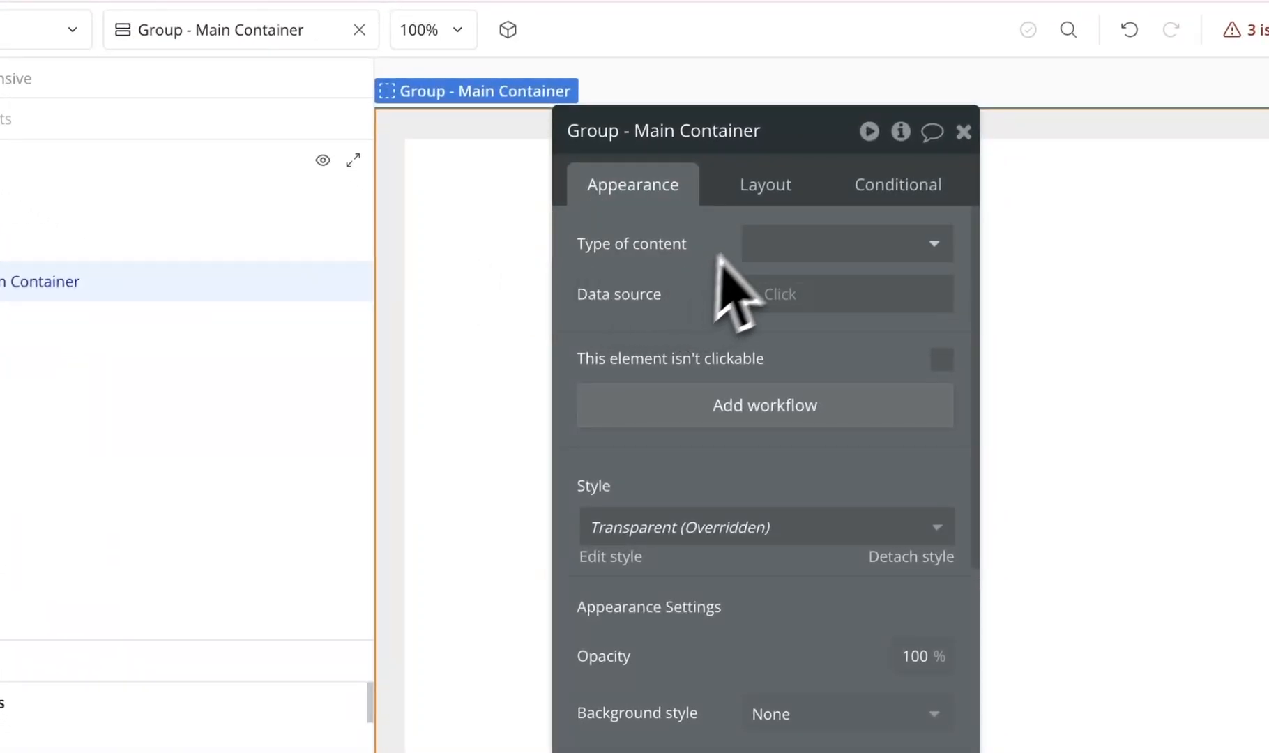
{"action": "left_click", "coordinate": [795, 194]}
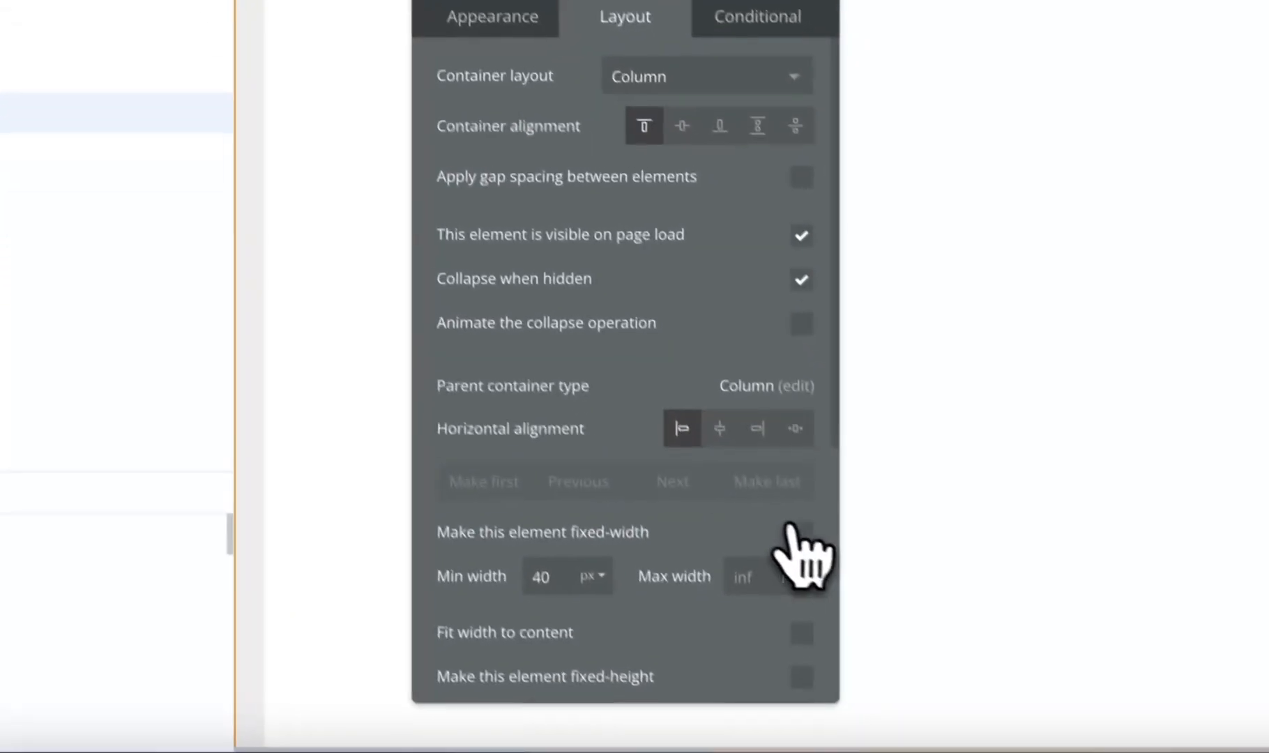
{"action": "left_click", "coordinate": [795, 530]}
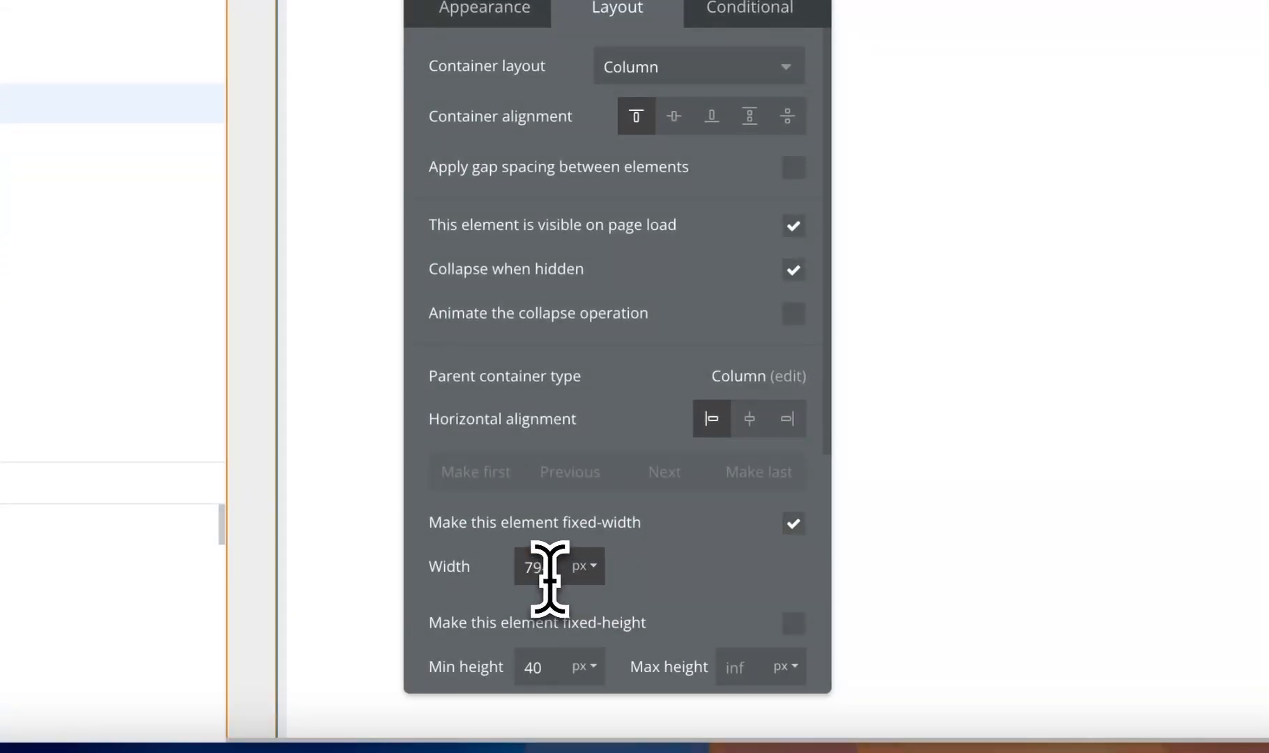
{"action": "type", "text": "4"}
{"action": "left_click_drag", "start_coordinate": [679, 557], "coordinate": [697, 321]}
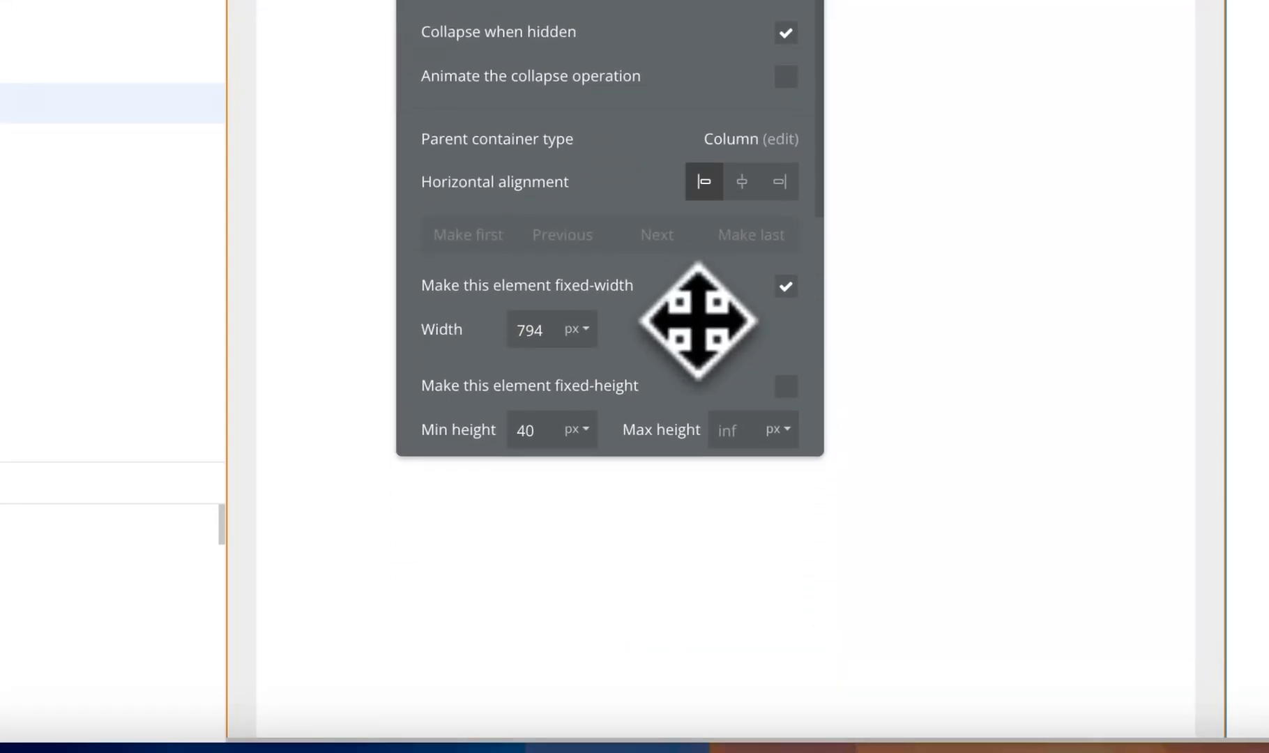
{"action": "scroll", "coordinate": [698, 320], "scroll_direction": "down", "scroll_amount": 1}
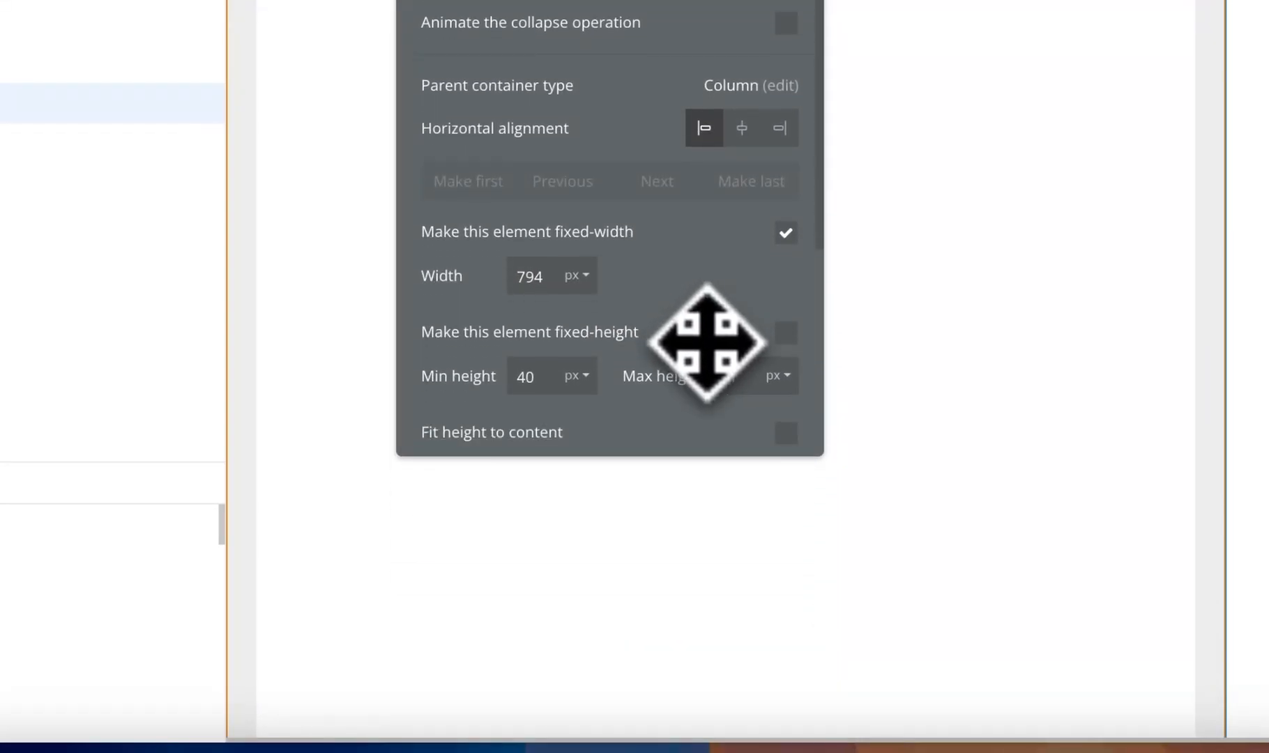
{"action": "left_click", "coordinate": [785, 332]}
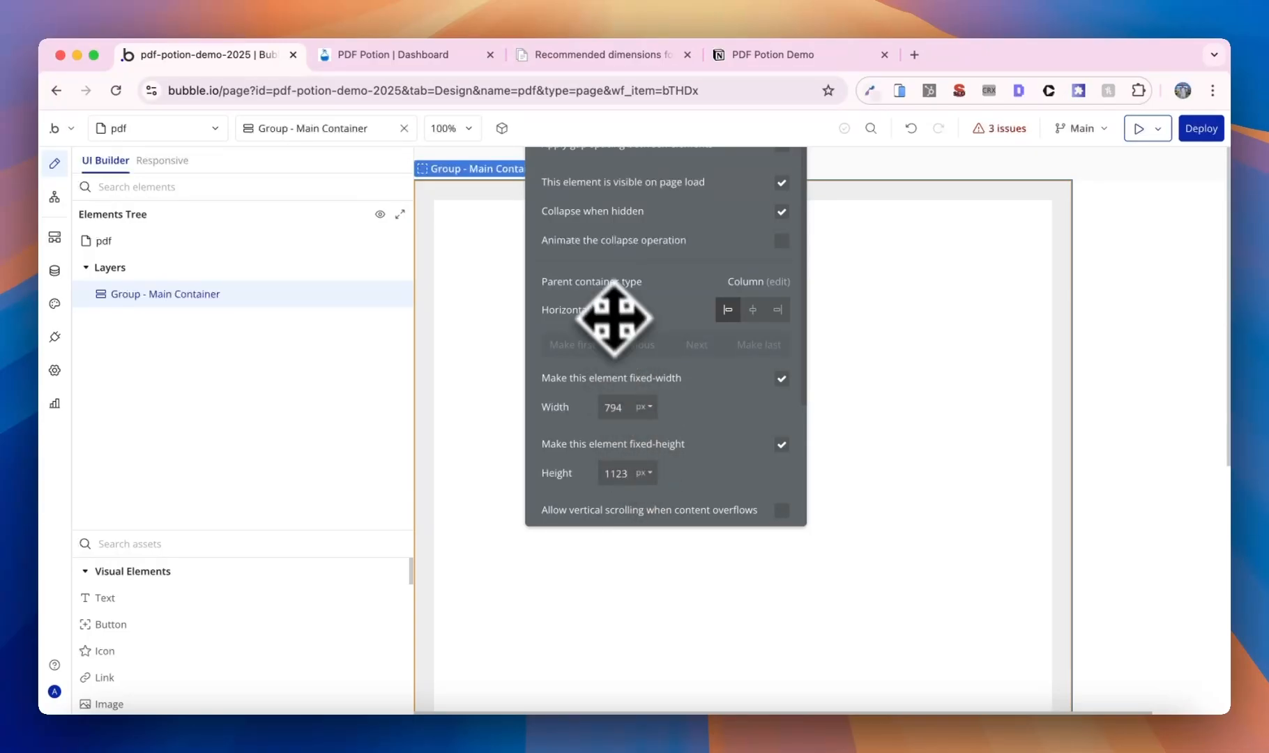
{"action": "left_click_drag", "start_coordinate": [677, 342], "coordinate": [629, 421]}
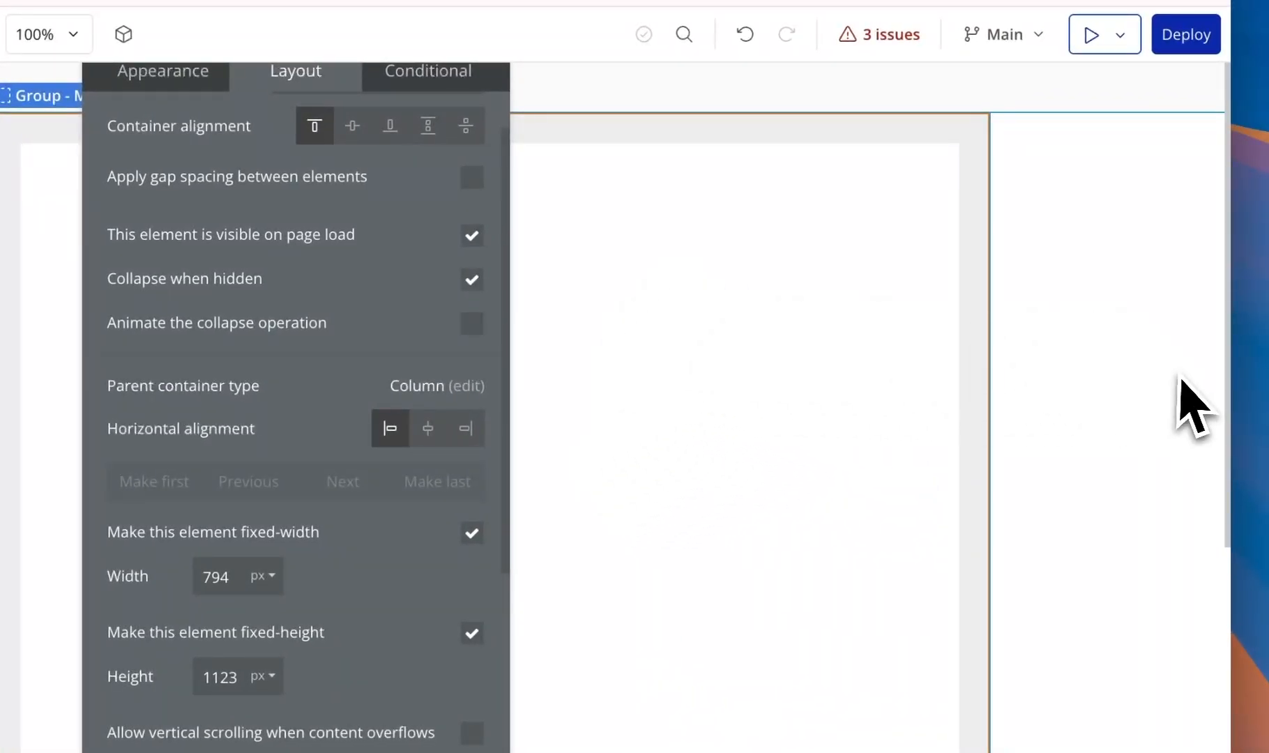
- Set the page background colour to light grey #F5F5F5
{"action": "left_click", "coordinate": [1185, 406]}
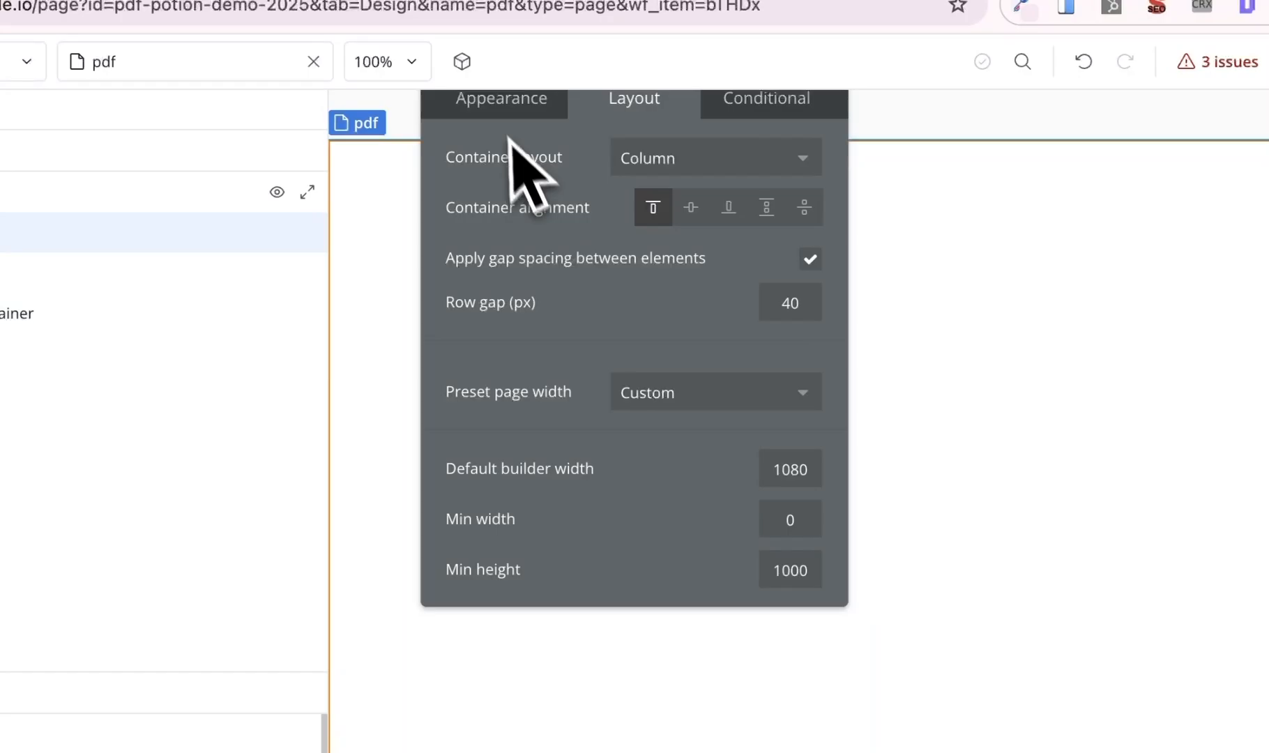
{"action": "left_click", "coordinate": [505, 103]}
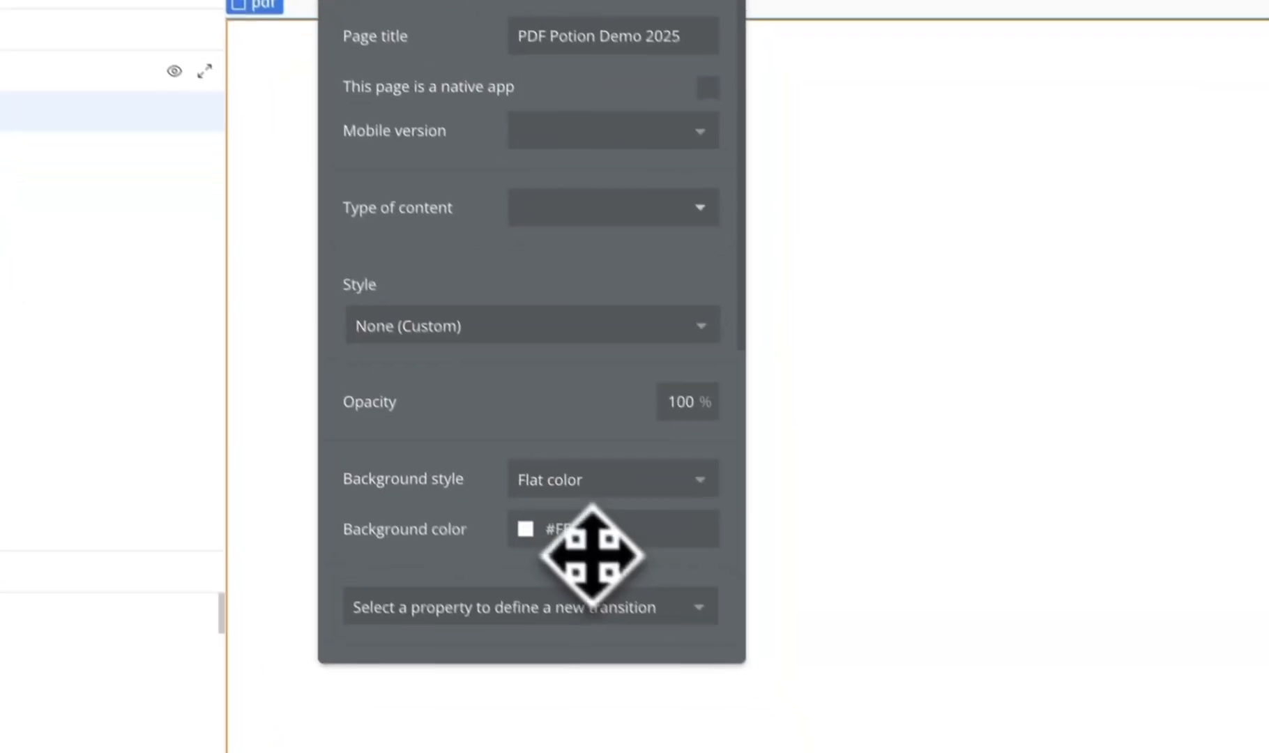
{"action": "left_click", "coordinate": [686, 652]}
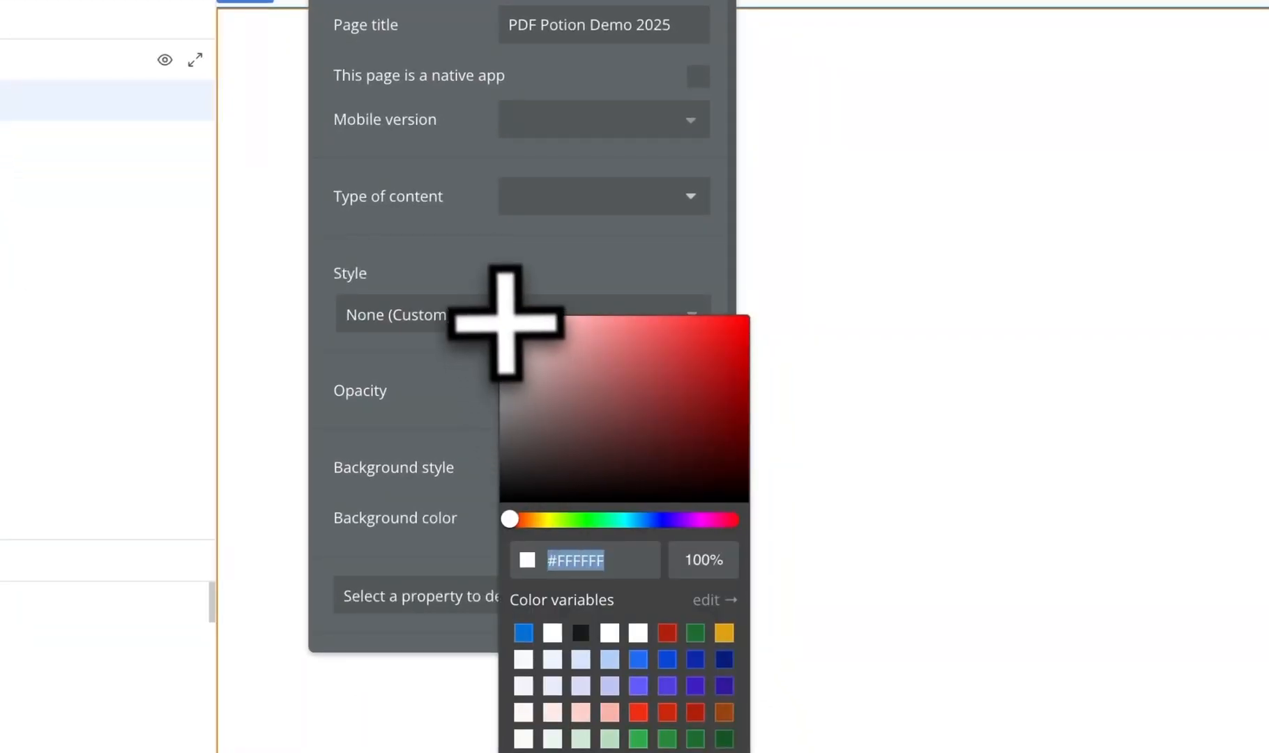
{"action": "left_click_drag", "start_coordinate": [504, 320], "coordinate": [499, 323]}
- Give the Main Container a flat colour background
{"action": "left_click", "coordinate": [770, 255]}
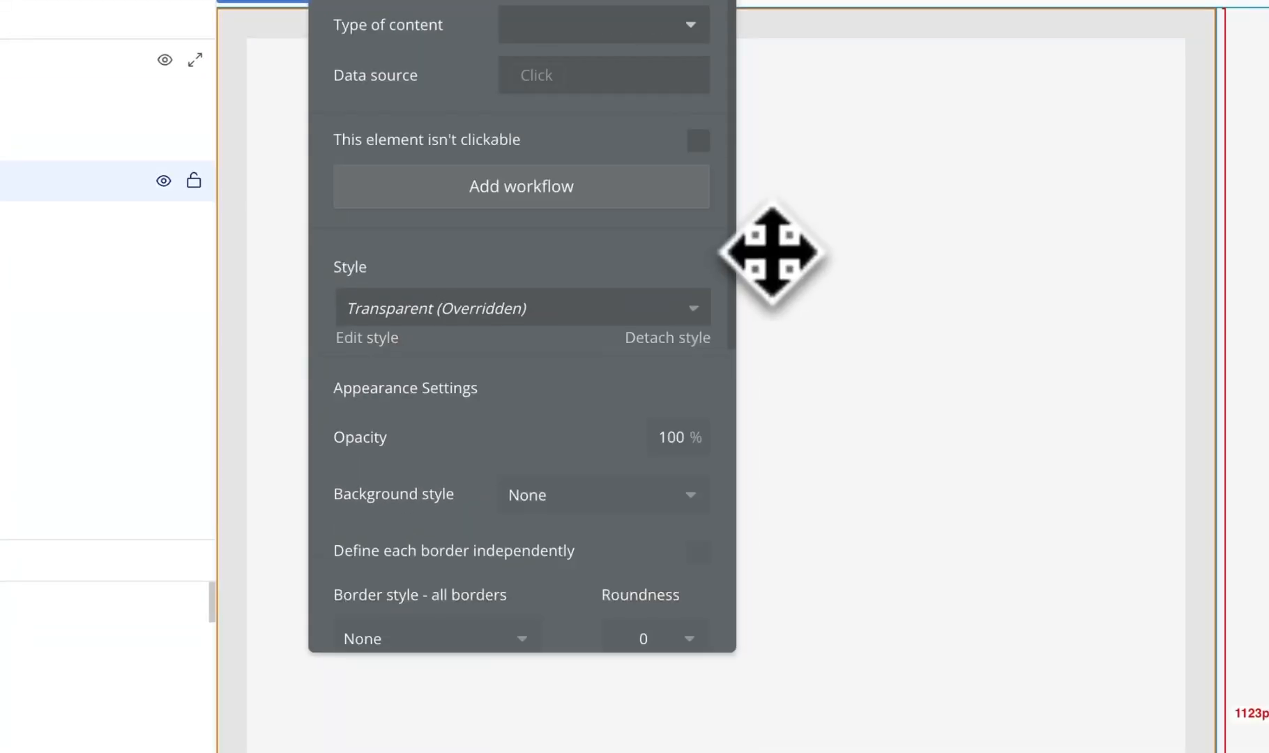
{"action": "left_click", "coordinate": [592, 502]}
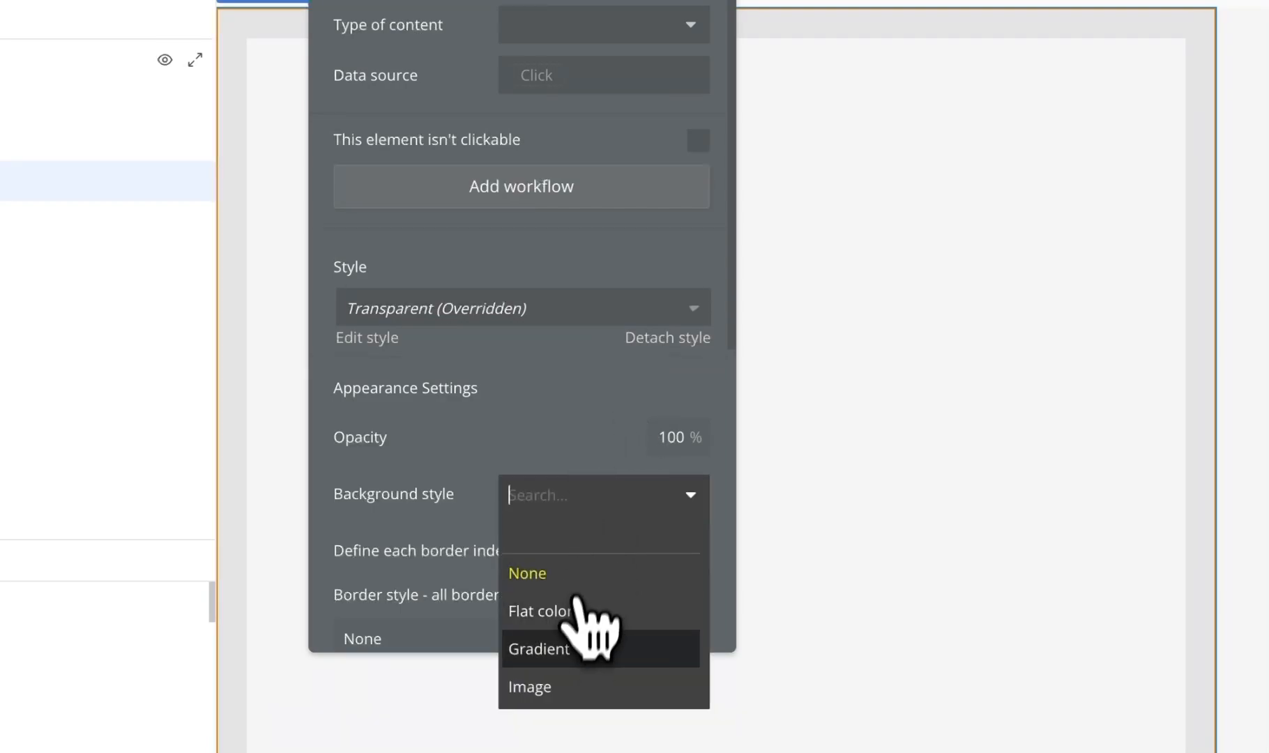
{"action": "left_click", "coordinate": [582, 605]}
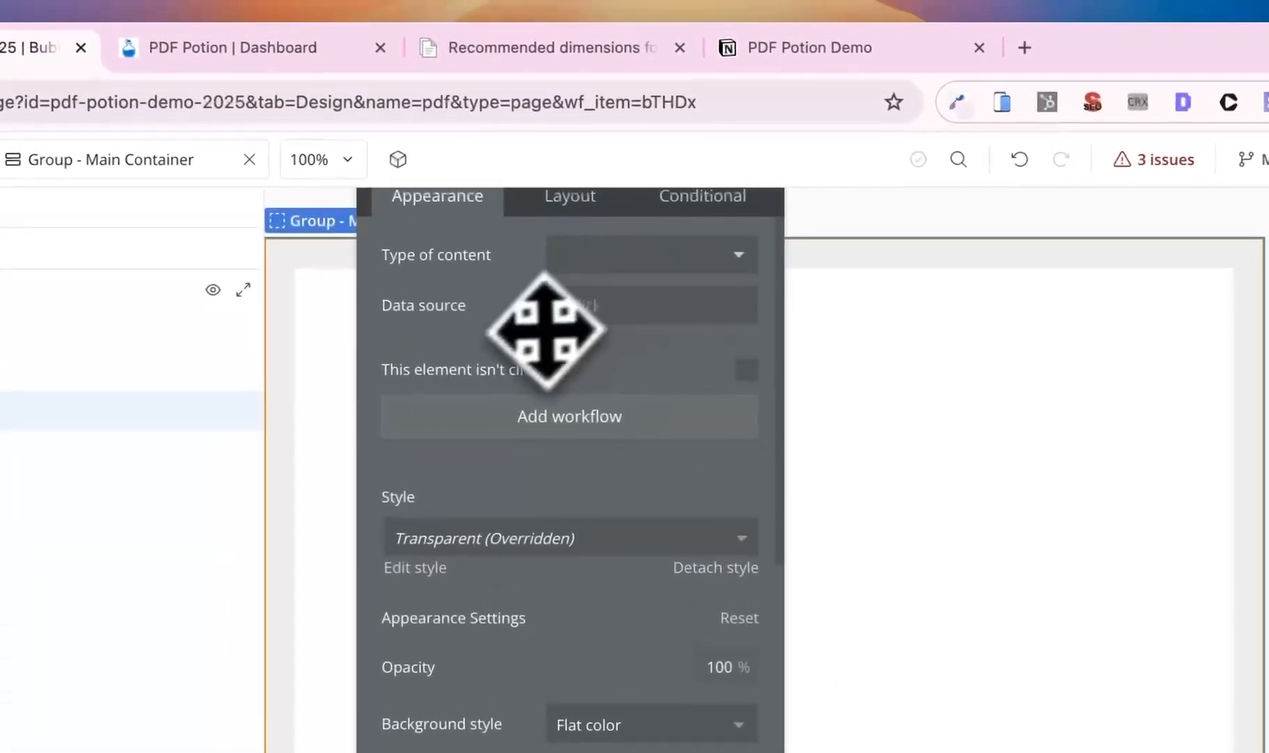
{"action": "left_click_drag", "start_coordinate": [526, 228], "coordinate": [520, 293]}
{"action": "left_click", "coordinate": [740, 105]}
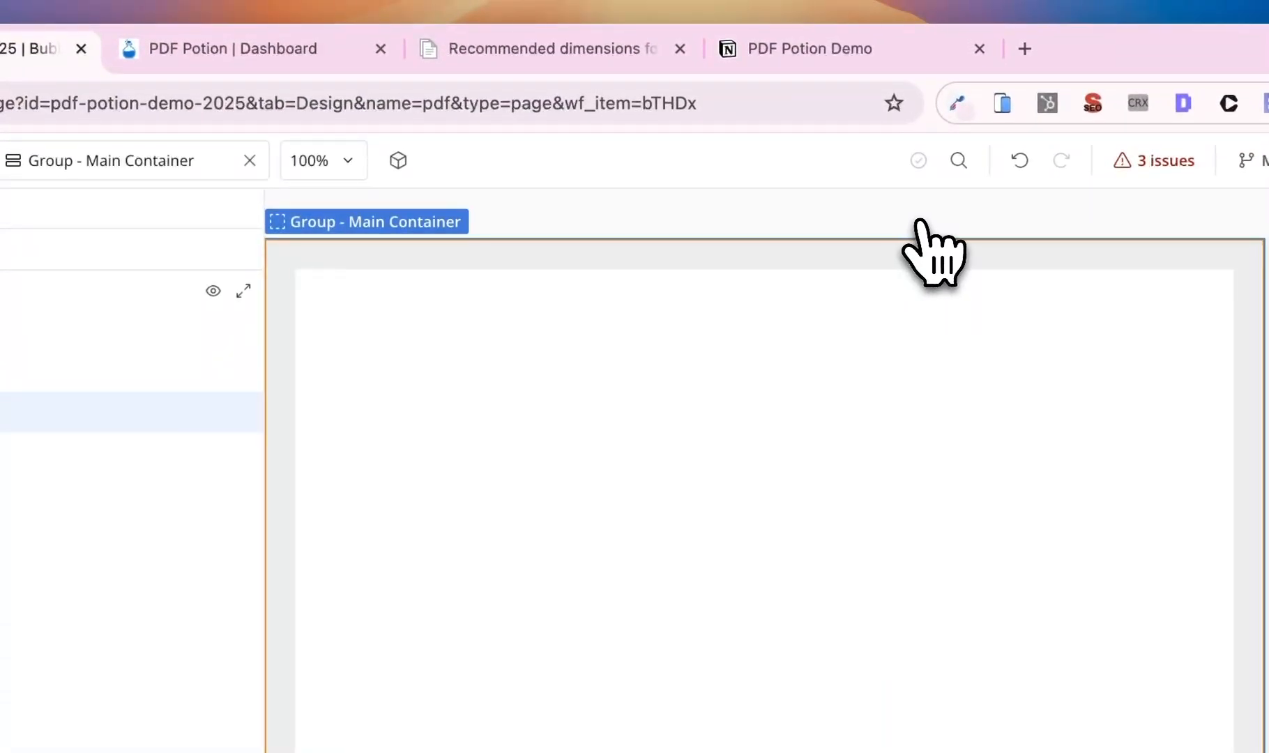
- Add a Heading 5 text element reading 'Checklist' to the Main Container
{"action": "left_click_drag", "start_coordinate": [209, 630], "coordinate": [644, 401]}
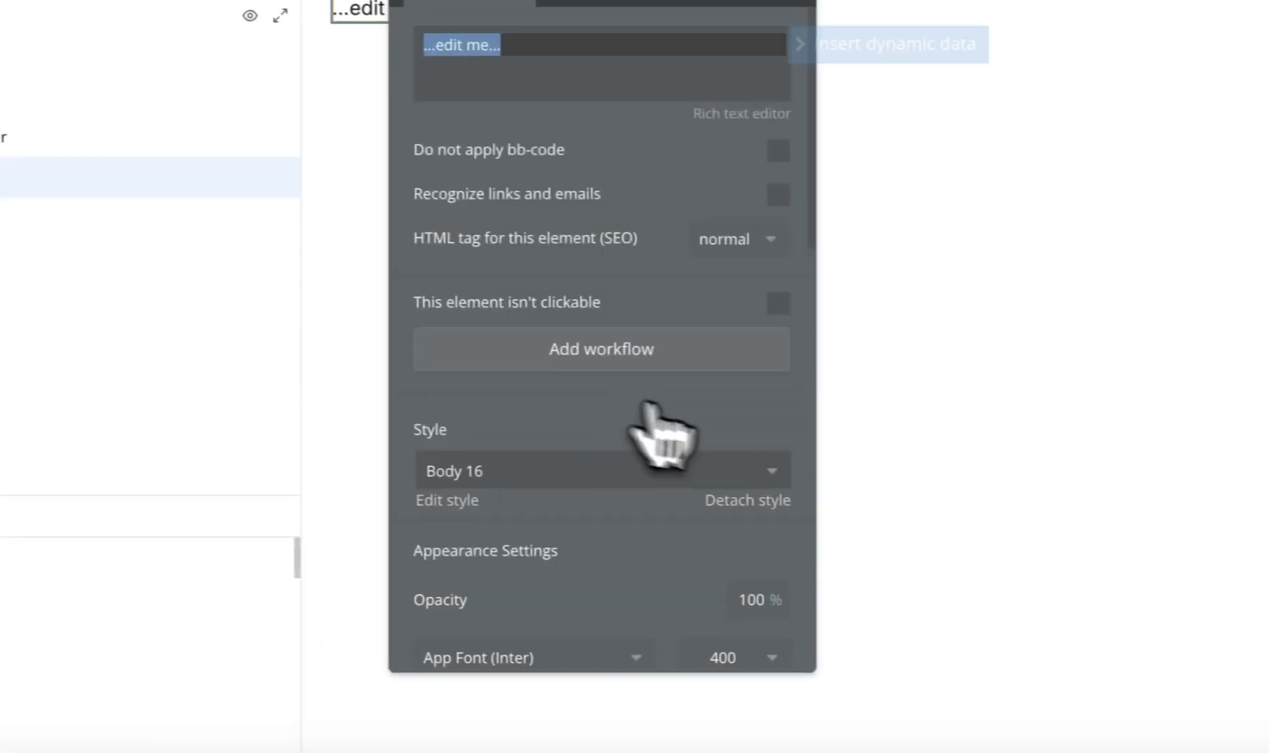
{"action": "left_click", "coordinate": [656, 472]}
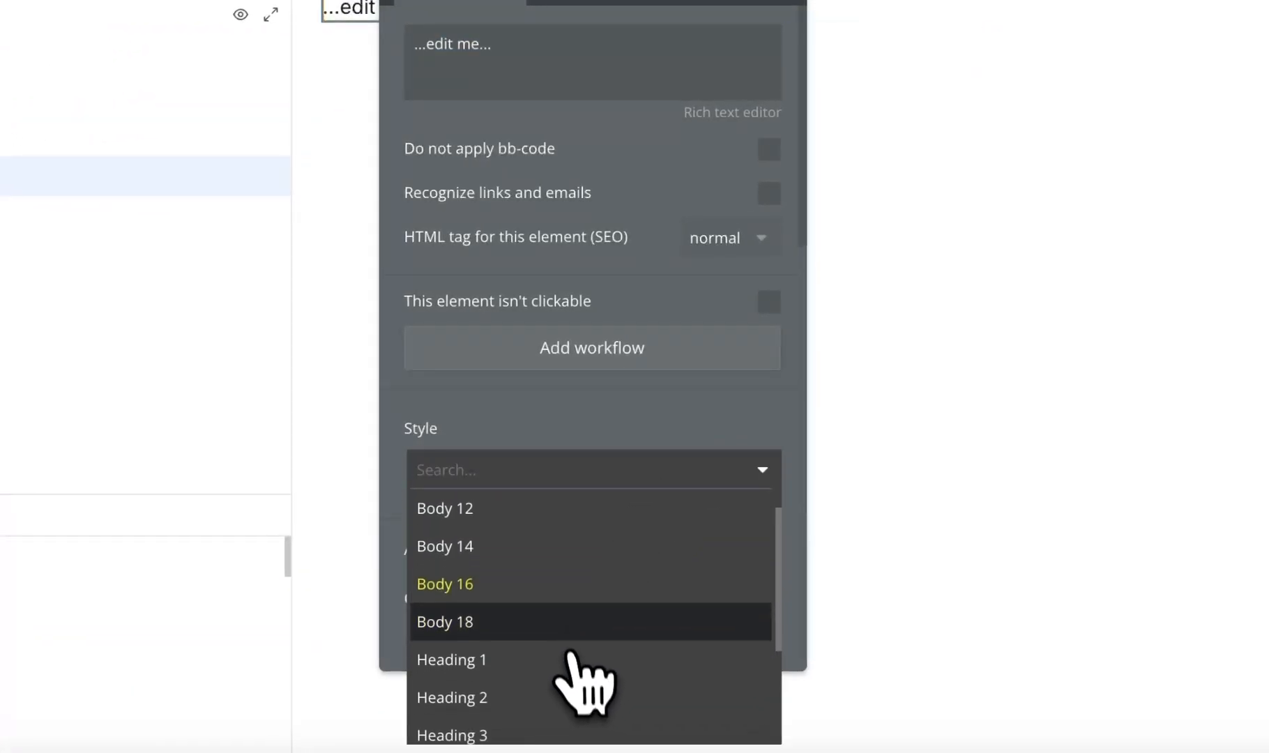
{"action": "scroll", "coordinate": [570, 652], "scroll_direction": "down", "scroll_amount": 3}
{"action": "left_click", "coordinate": [570, 645]}
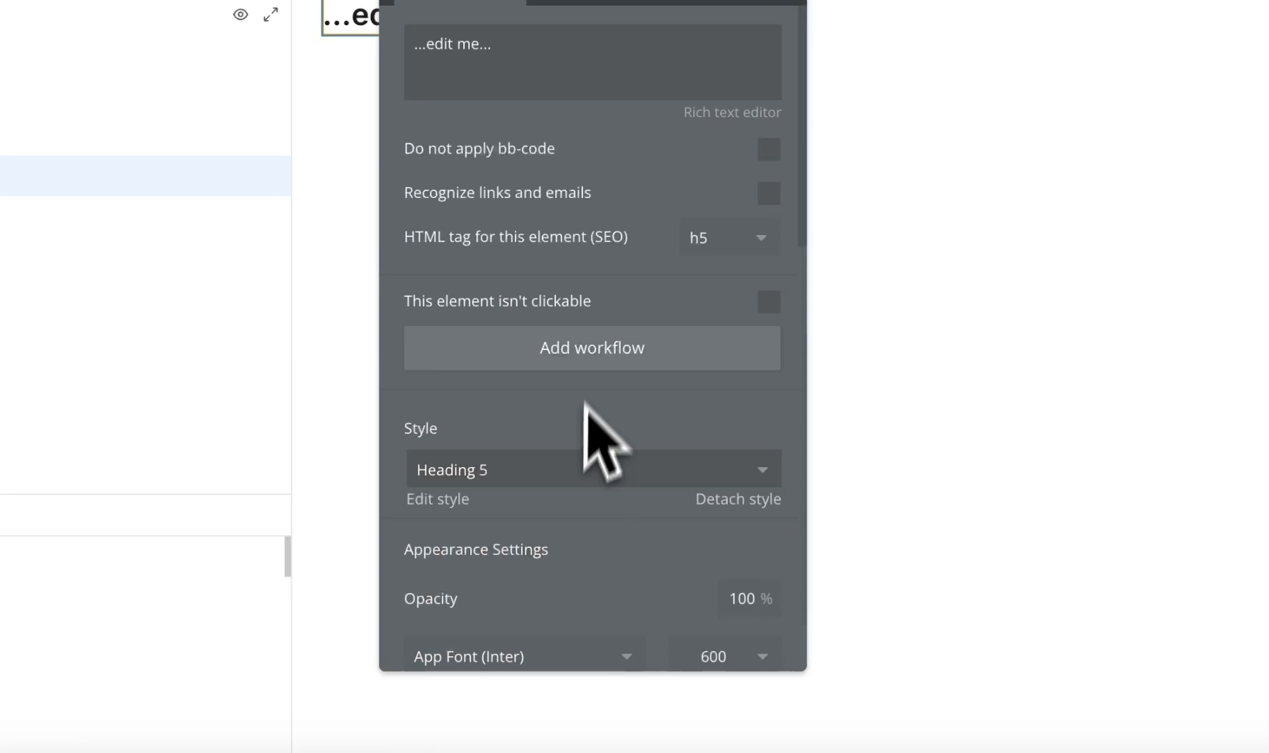
{"action": "left_click", "coordinate": [557, 77]}
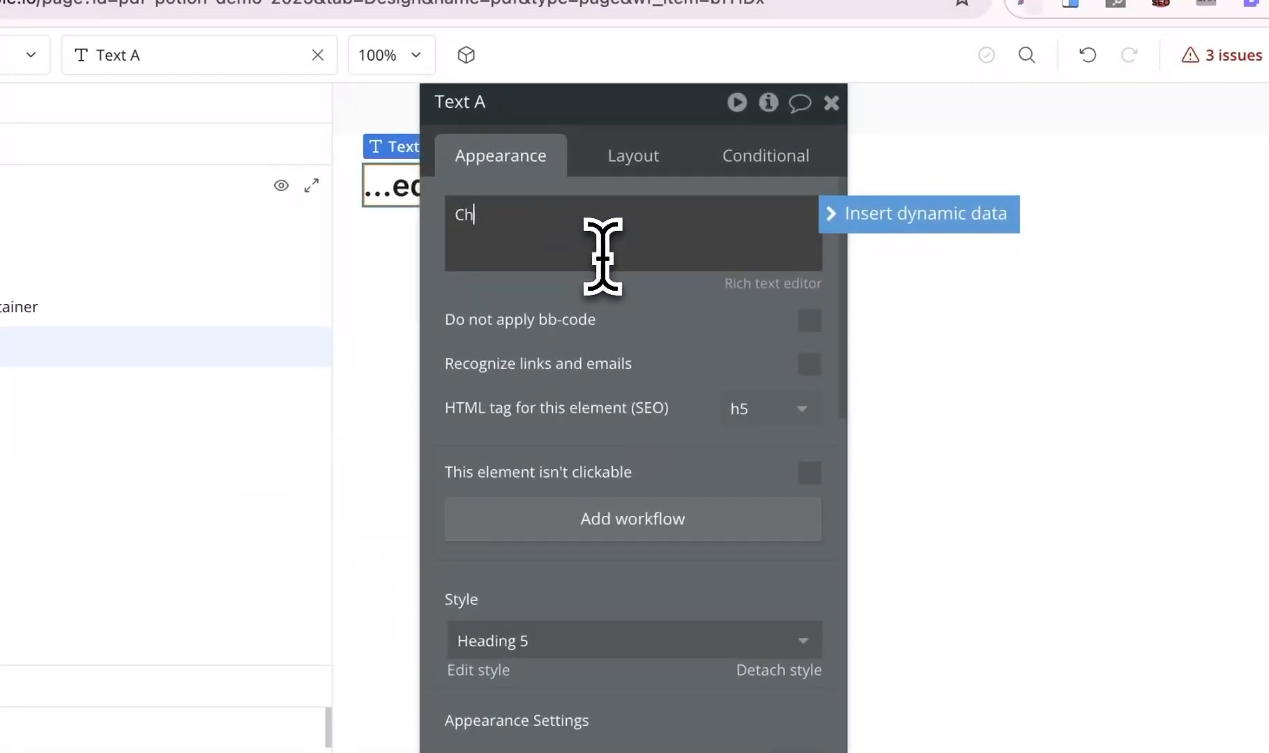
- Centre the Checklist heading horizontally and centre-align its text
{"action": "left_click", "coordinate": [627, 157]}
{"action": "left_click", "coordinate": [724, 350]}
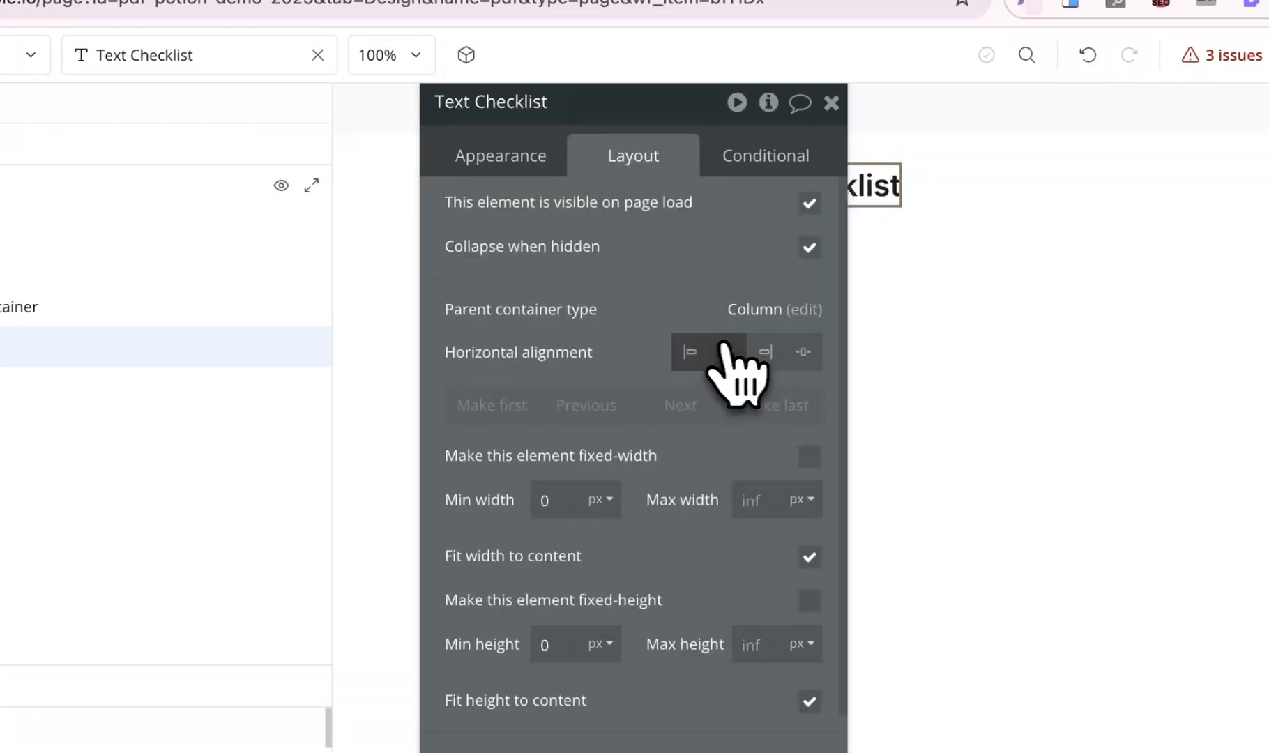
{"action": "left_click", "coordinate": [516, 159]}
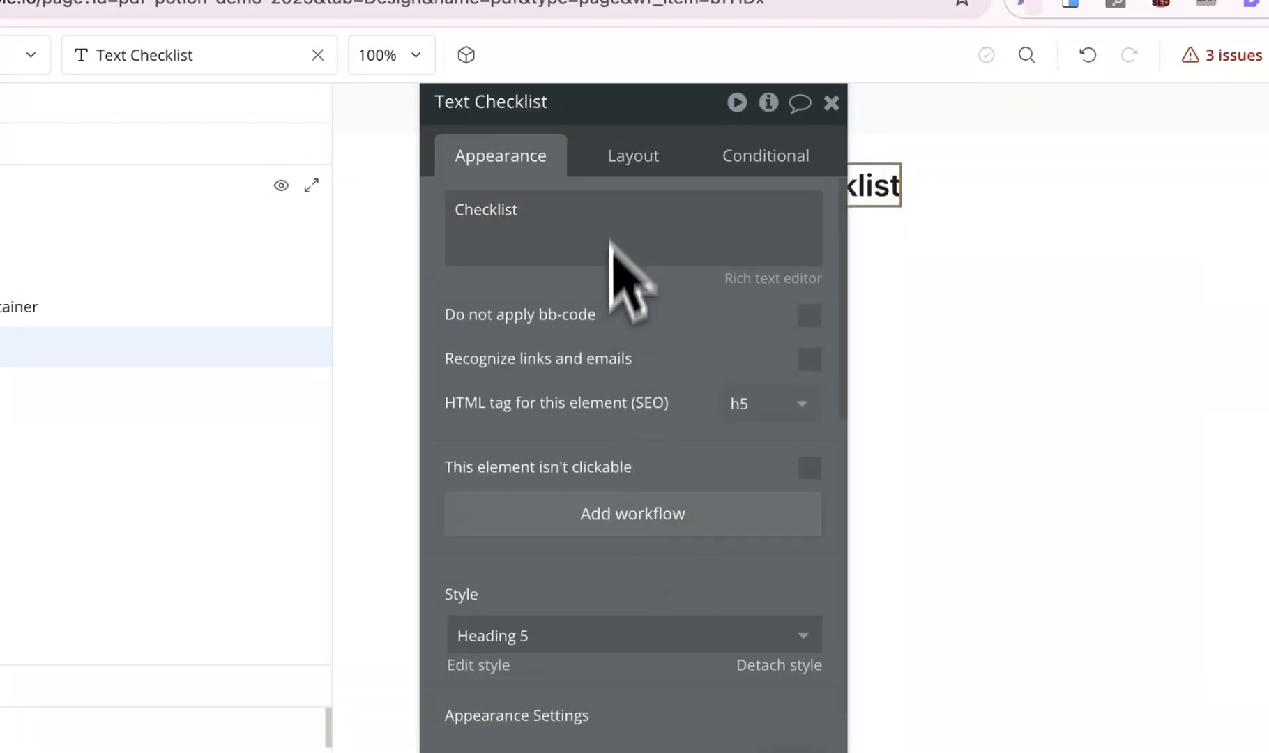
{"action": "scroll", "coordinate": [613, 272], "scroll_direction": "down", "scroll_amount": 5}
{"action": "left_click", "coordinate": [630, 554]}
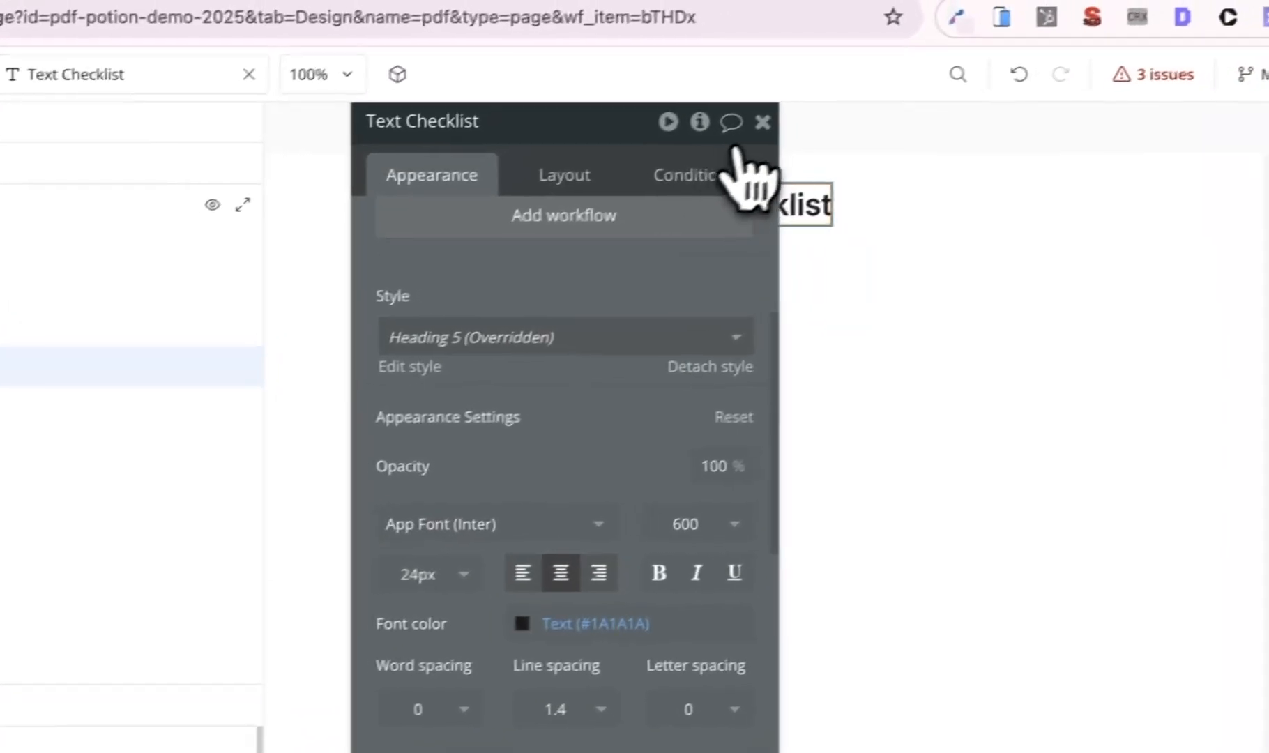
{"action": "left_click", "coordinate": [831, 103]}
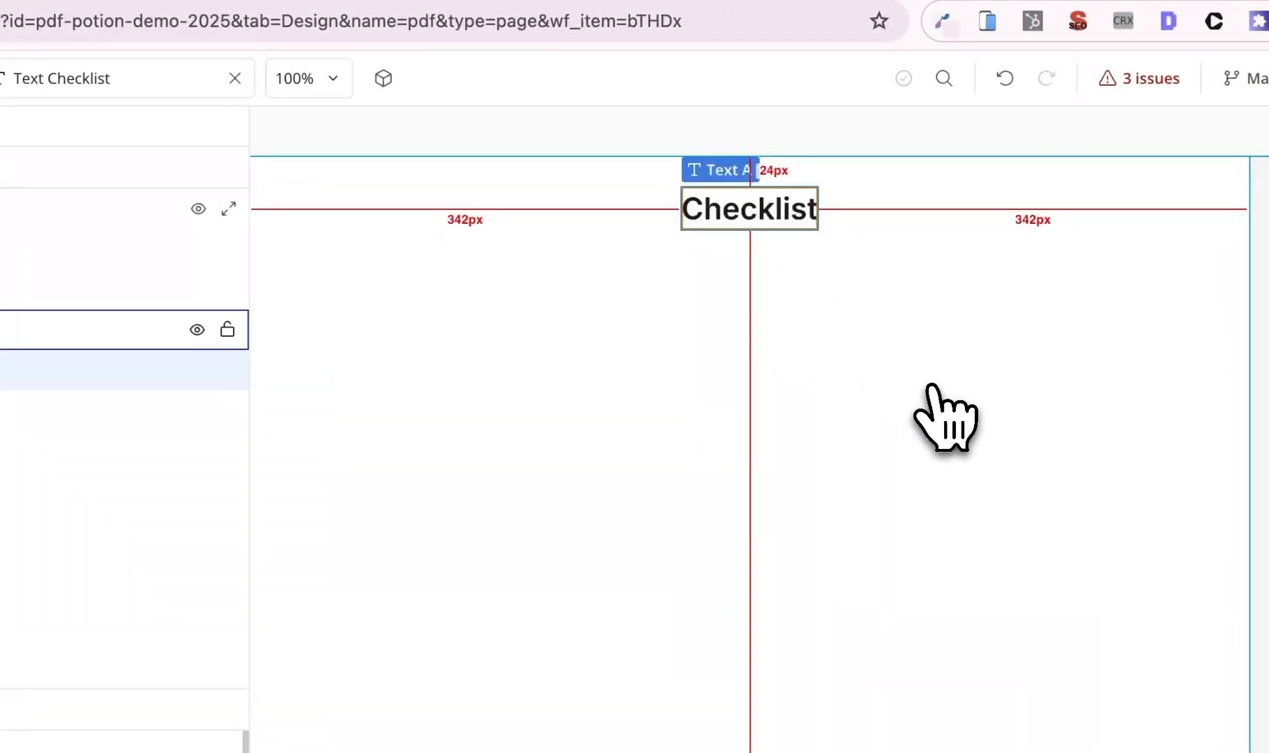
{"action": "left_click", "coordinate": [346, 518]}
- Place a Group - Item under the heading holding a text reading 'Bathroom inspected'
{"action": "type", "text": "gr"}
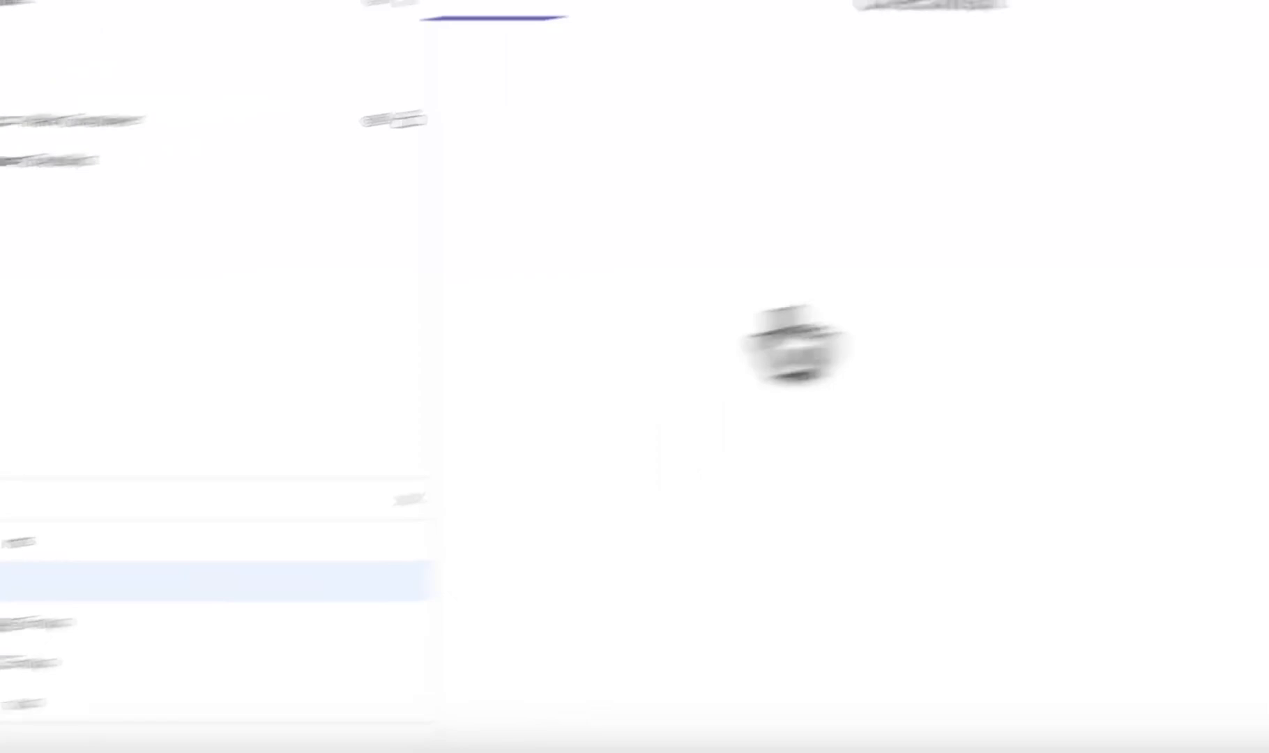
{"action": "left_click_drag", "start_coordinate": [795, 342], "coordinate": [835, 472]}
{"action": "left_click_drag", "start_coordinate": [447, 249], "coordinate": [712, 451]}
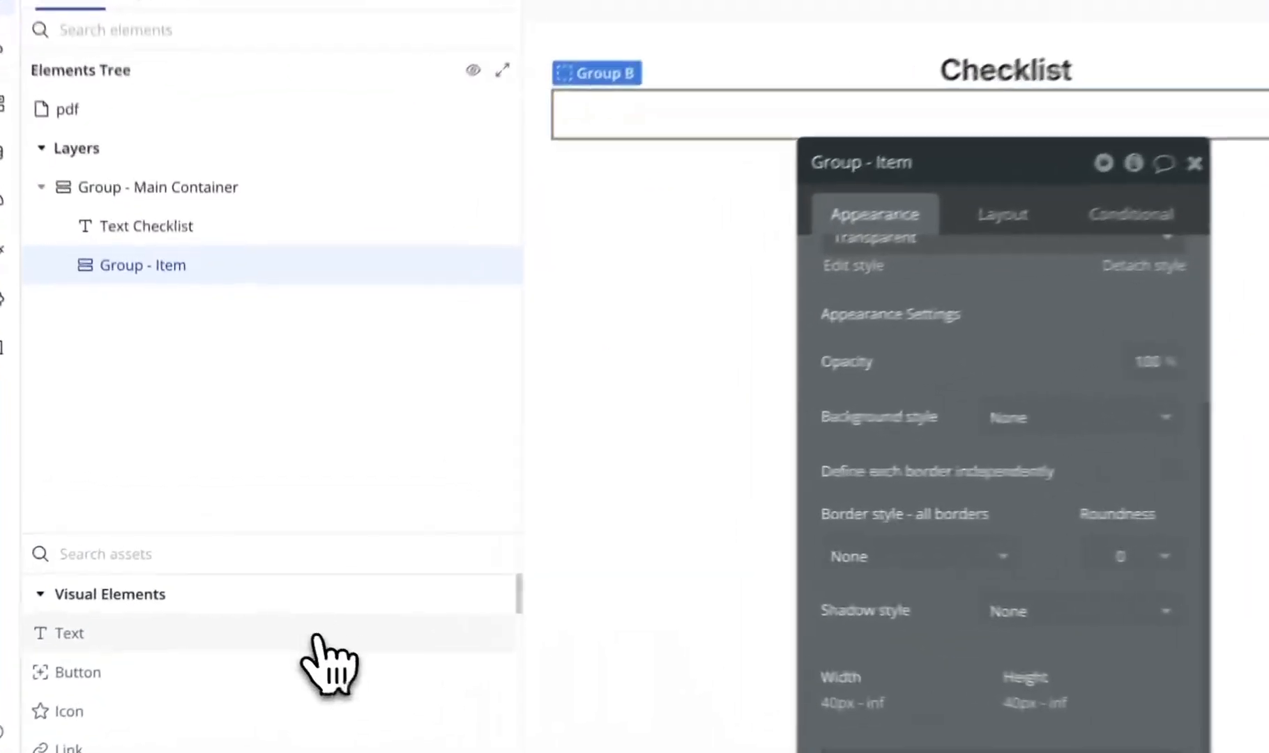
{"action": "left_click_drag", "start_coordinate": [272, 597], "coordinate": [521, 252]}
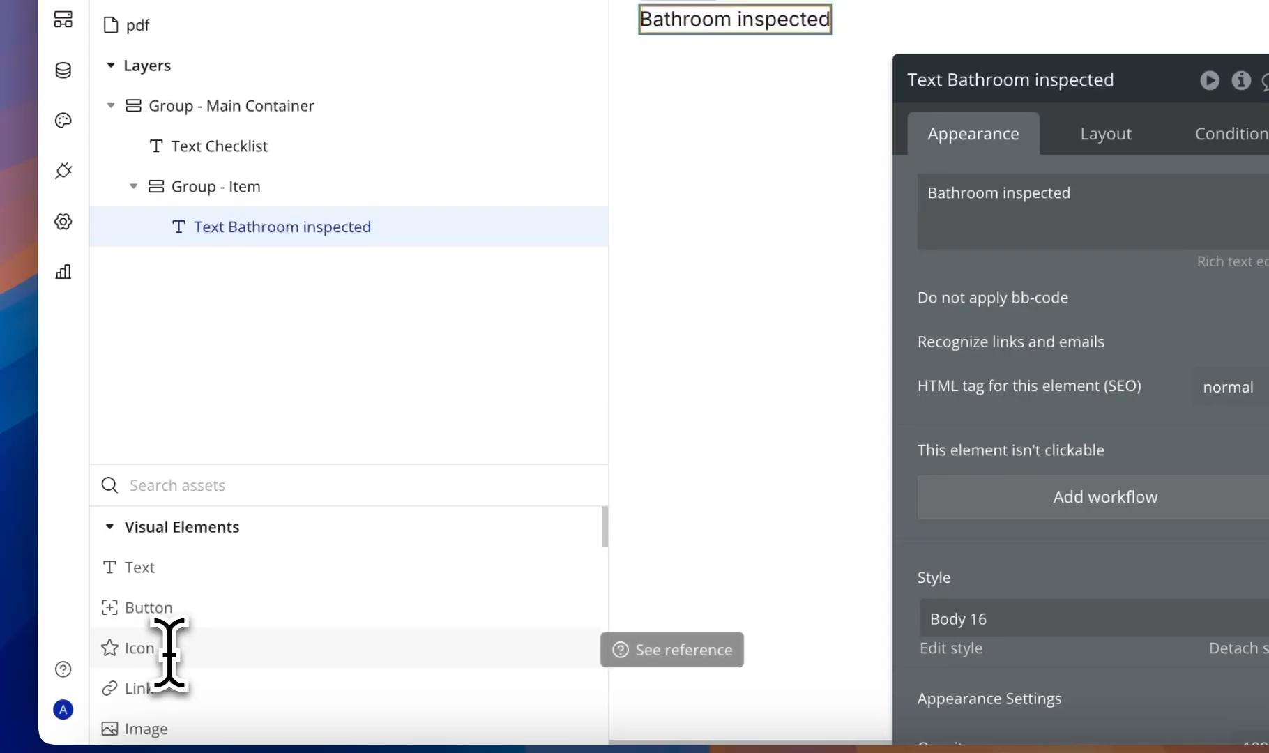
- Add a black Brightness_1 circle icon, 50 px wide, below the text in Group - Item
{"action": "left_click_drag", "start_coordinate": [169, 652], "coordinate": [935, 80]}
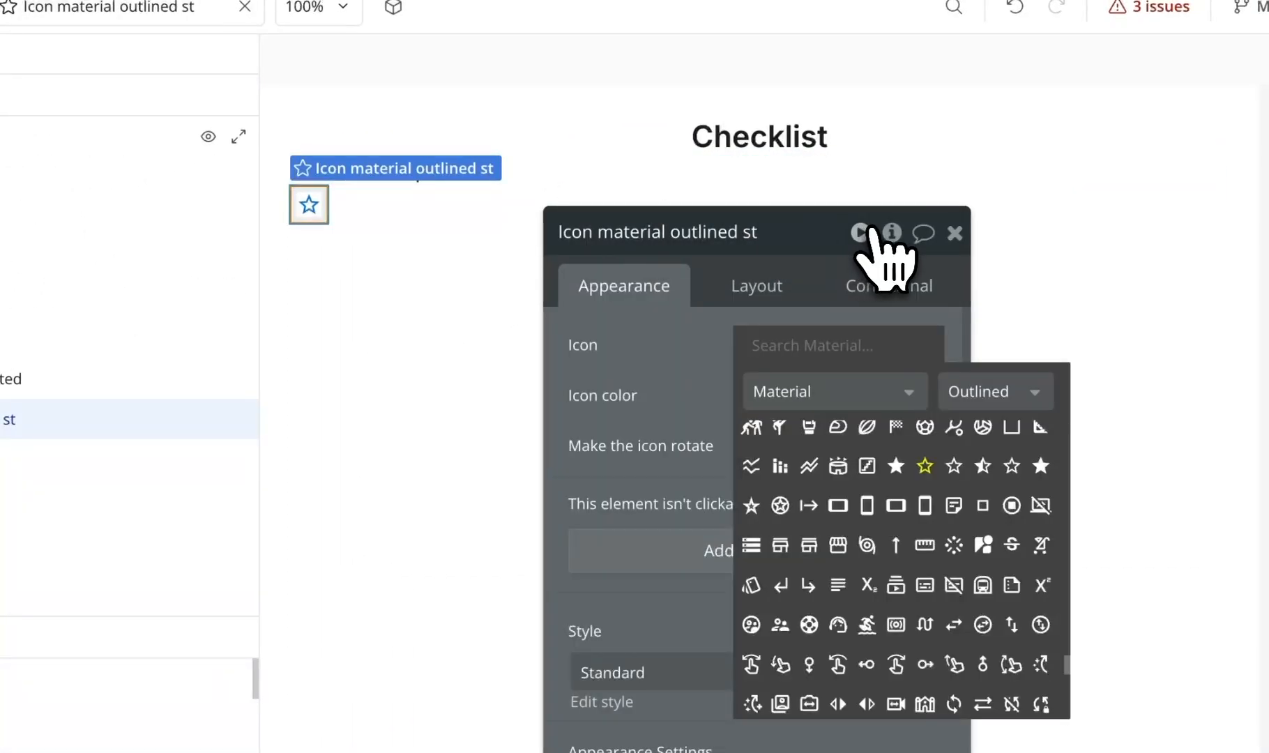
{"action": "scroll", "coordinate": [816, 554], "scroll_direction": "up", "scroll_amount": 2}
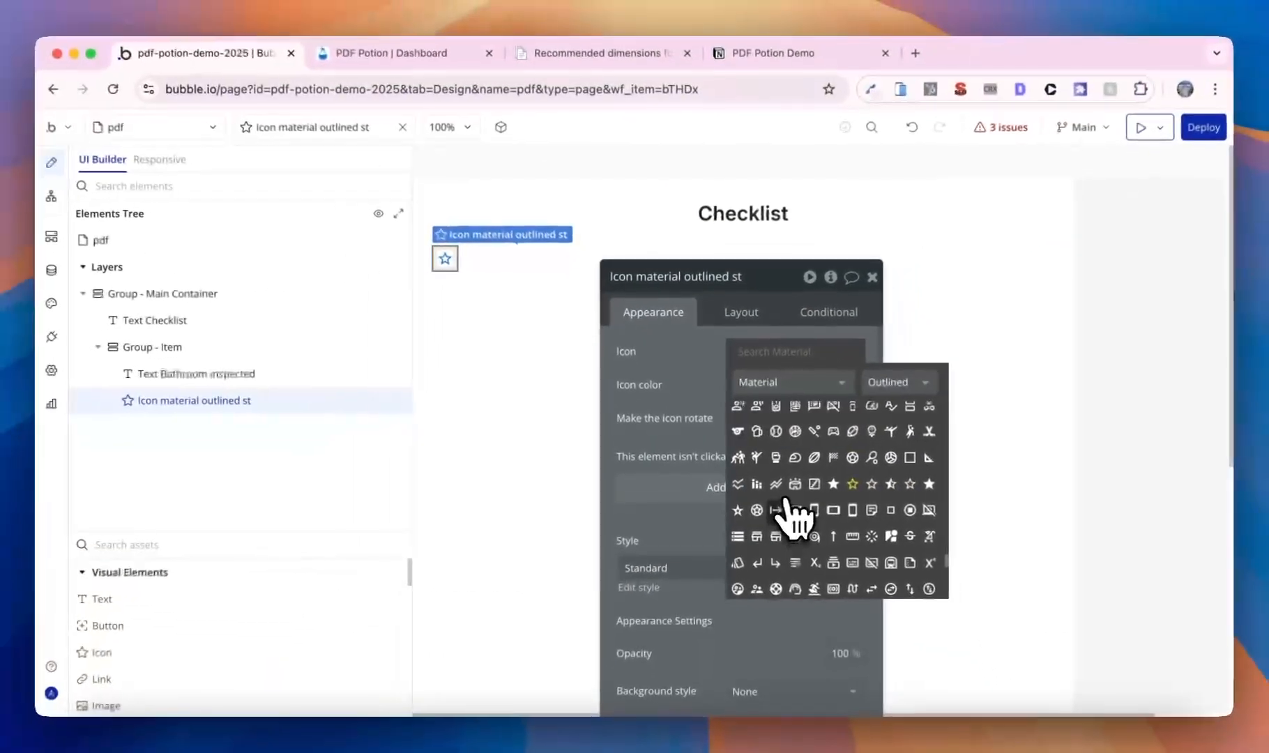
{"action": "scroll", "coordinate": [787, 497], "scroll_direction": "up", "scroll_amount": 5}
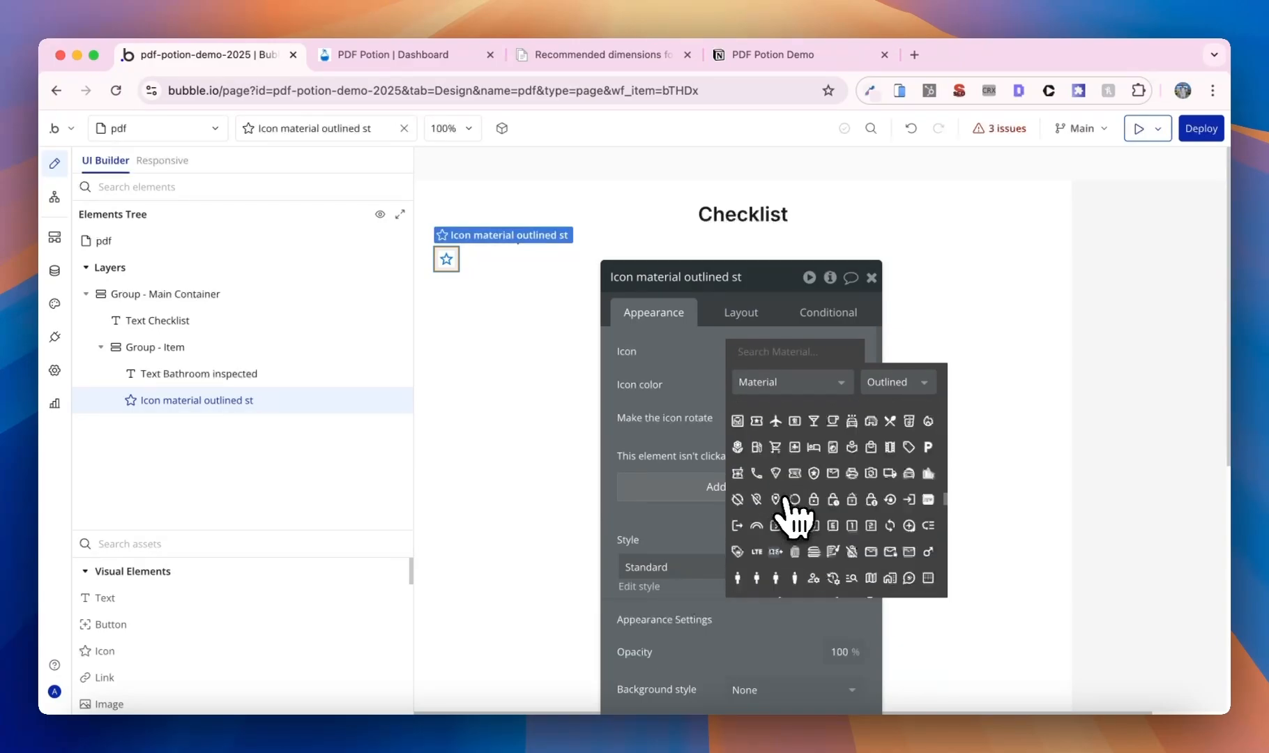
{"action": "scroll", "coordinate": [850, 507], "scroll_direction": "down", "scroll_amount": 2}
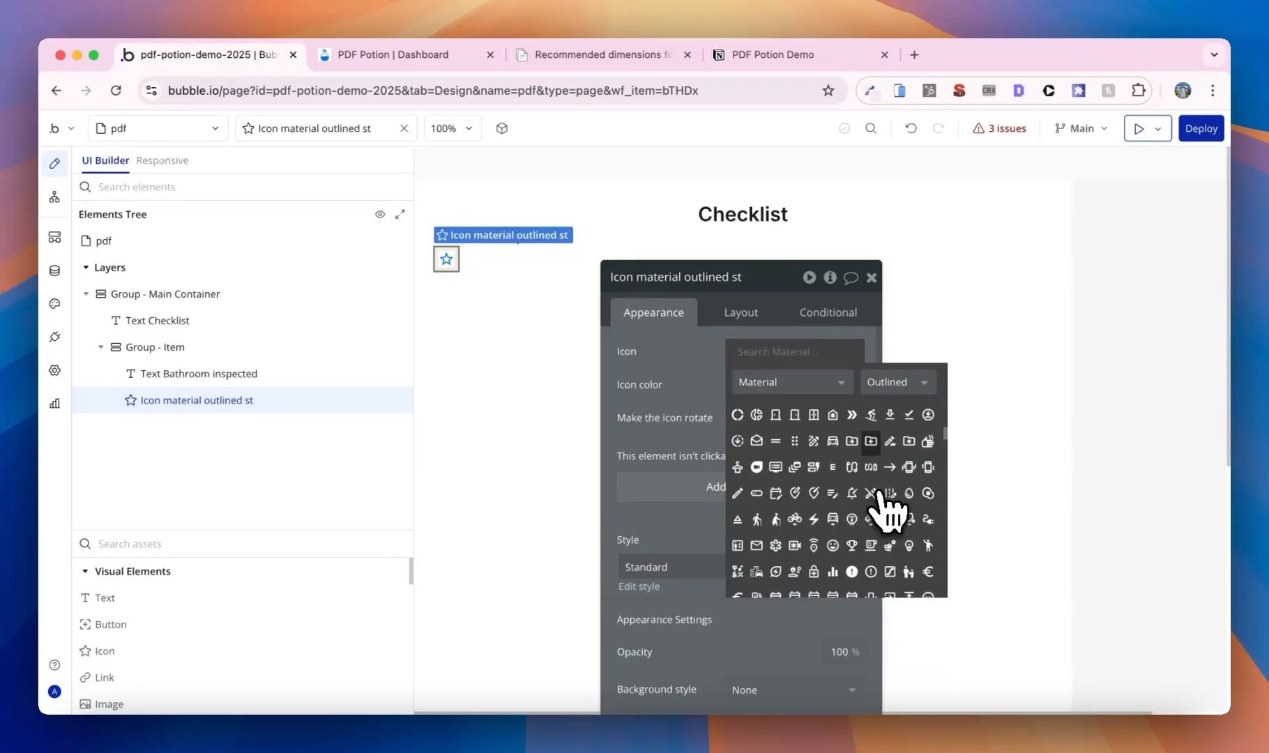
{"action": "scroll", "coordinate": [882, 502], "scroll_direction": "up", "scroll_amount": 5}
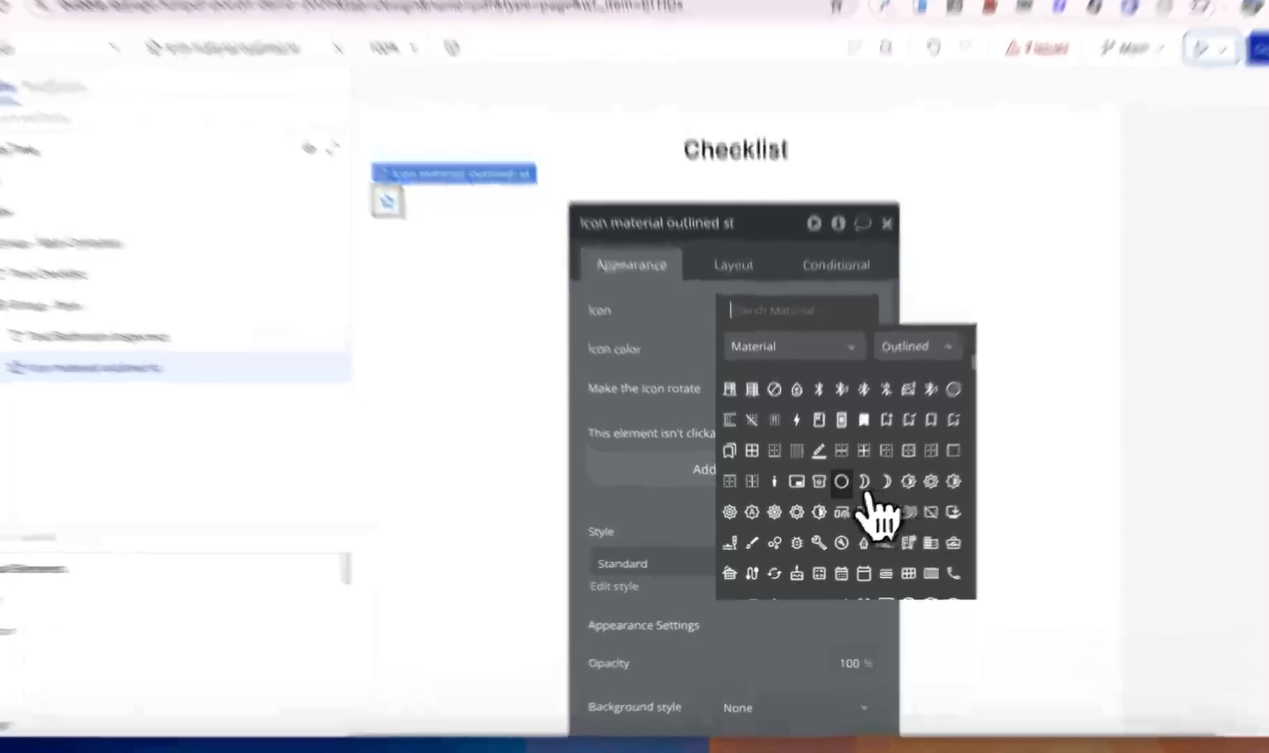
{"action": "left_click", "coordinate": [842, 481]}
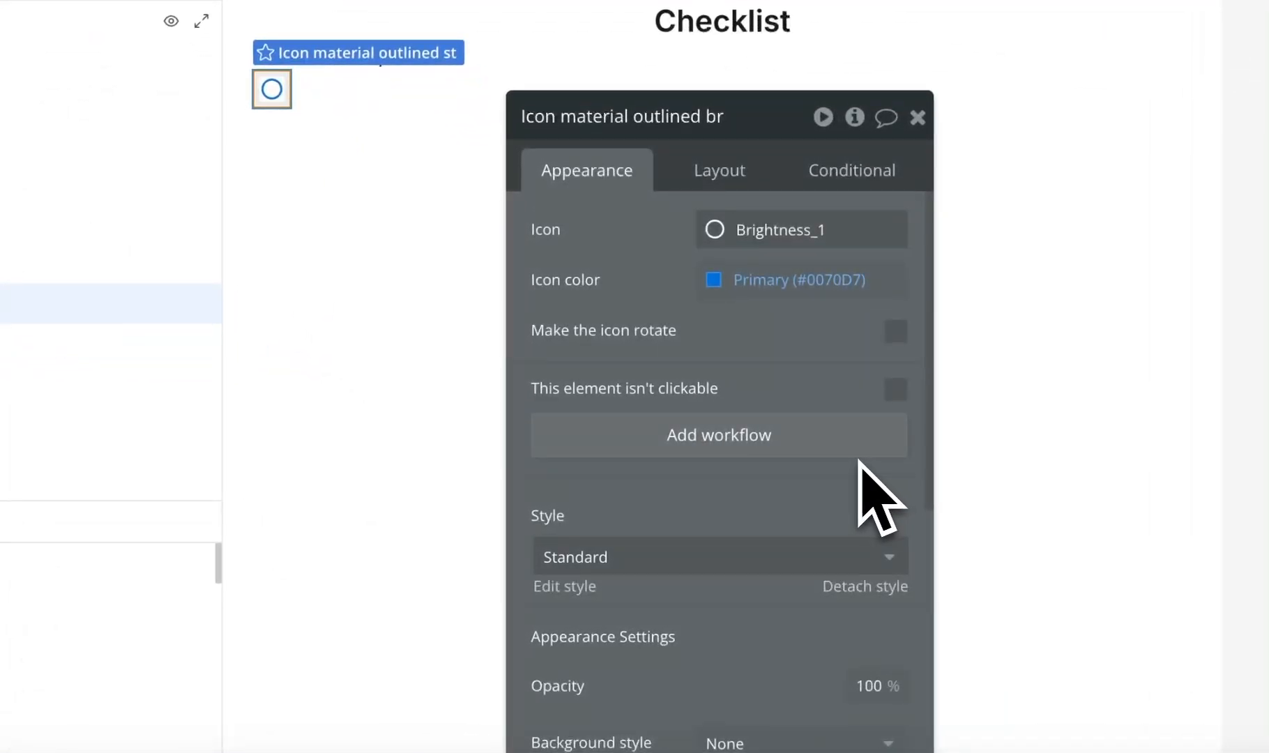
{"action": "left_click_drag", "start_coordinate": [821, 352], "coordinate": [935, 379]}
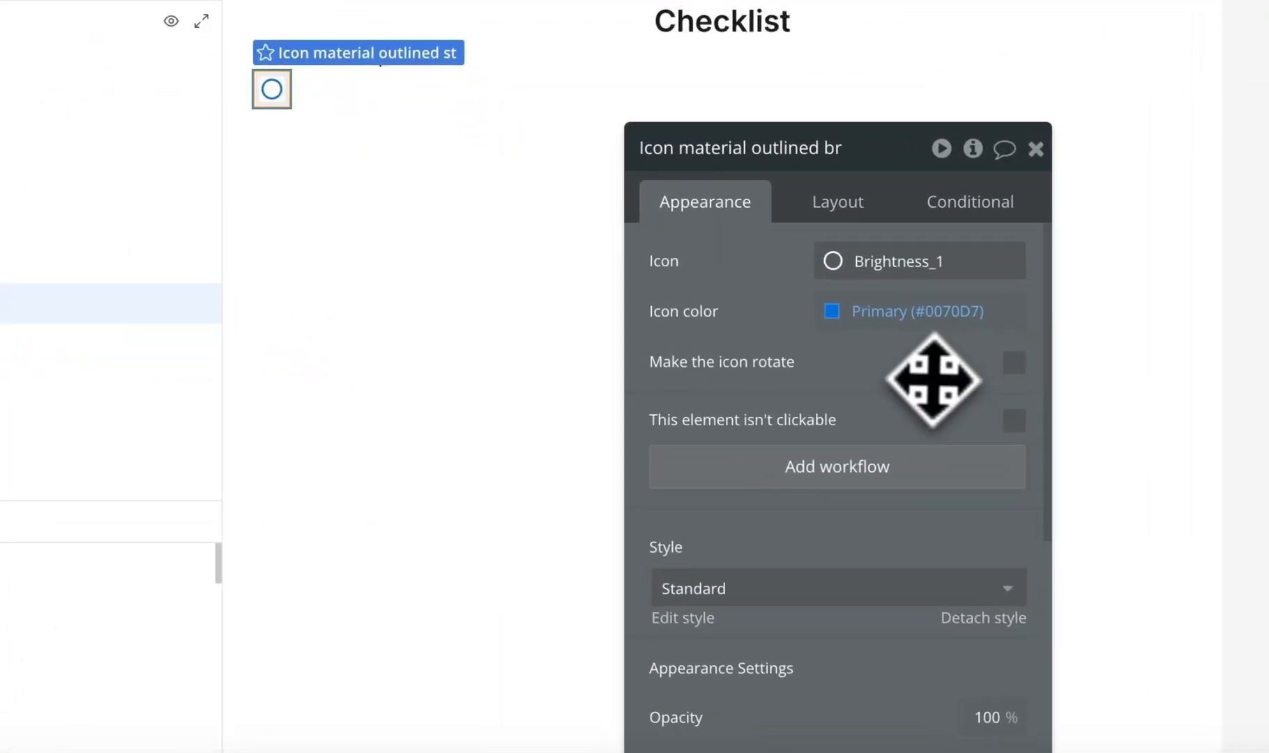
{"action": "left_click", "coordinate": [905, 307]}
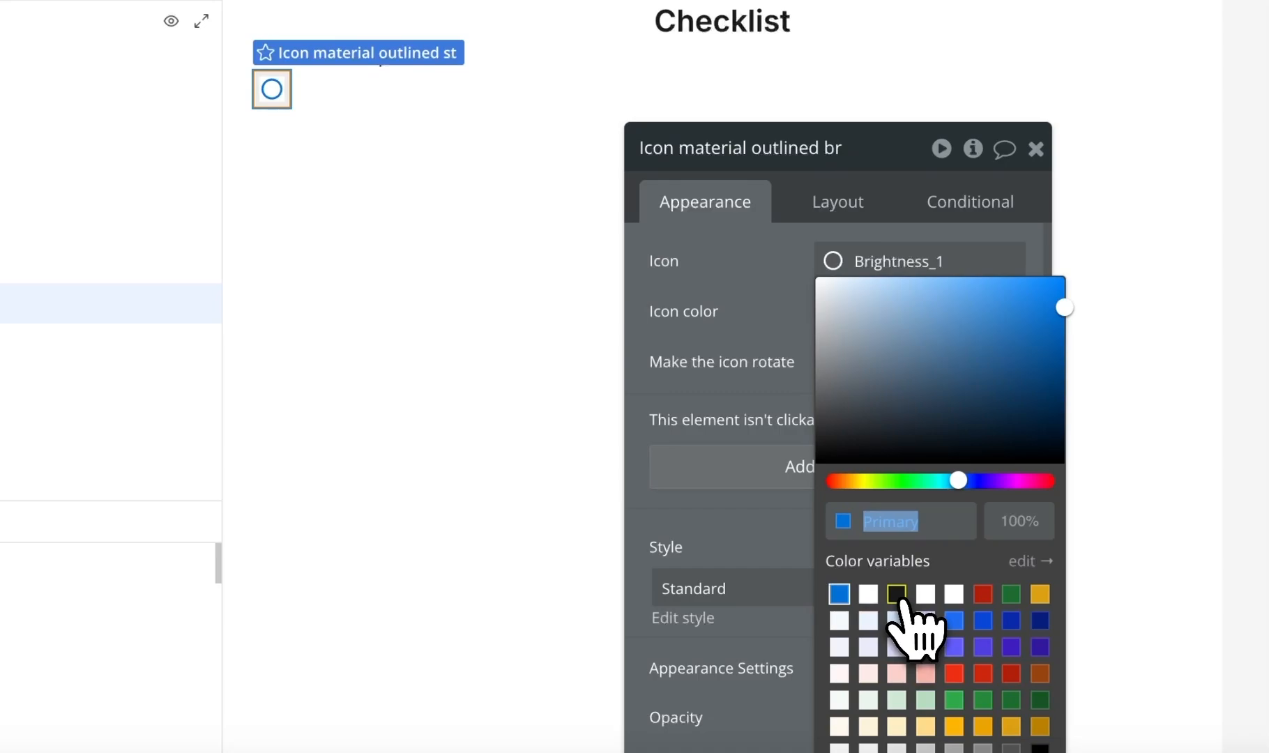
{"action": "left_click", "coordinate": [896, 593]}
{"action": "left_click", "coordinate": [858, 203]}
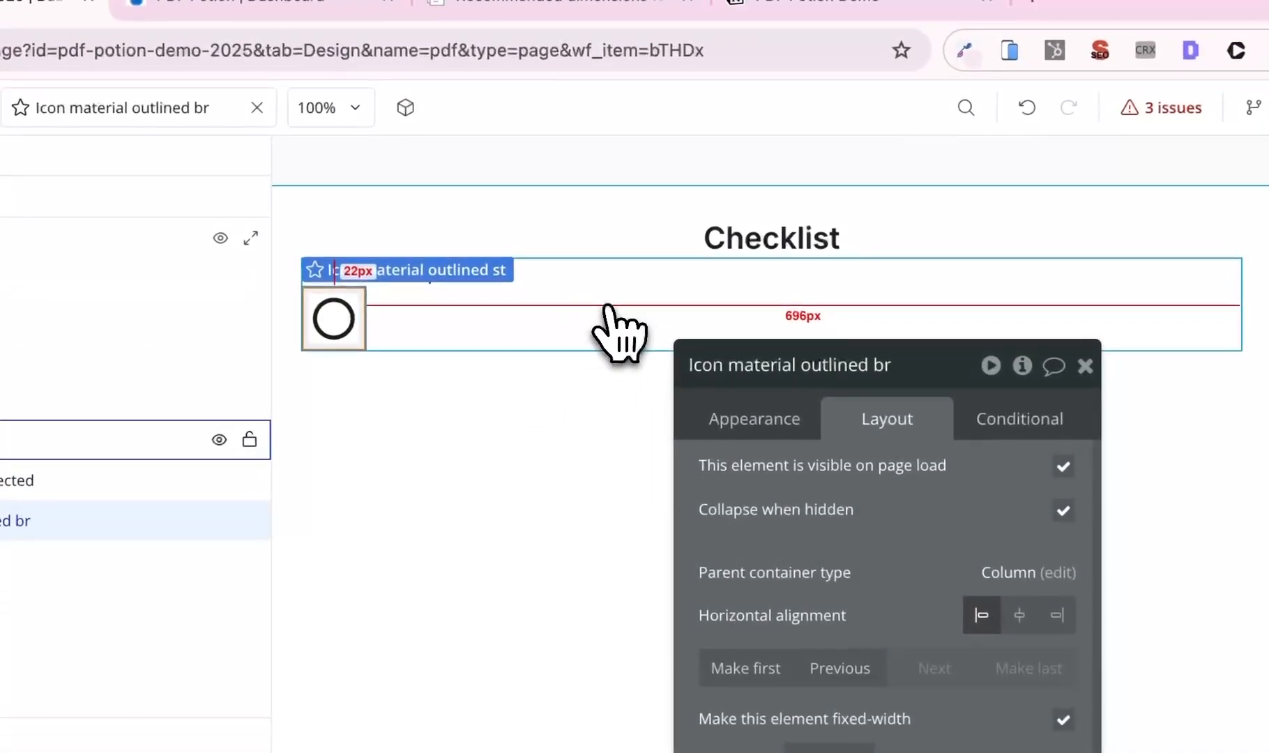
{"action": "left_click", "coordinate": [571, 115]}
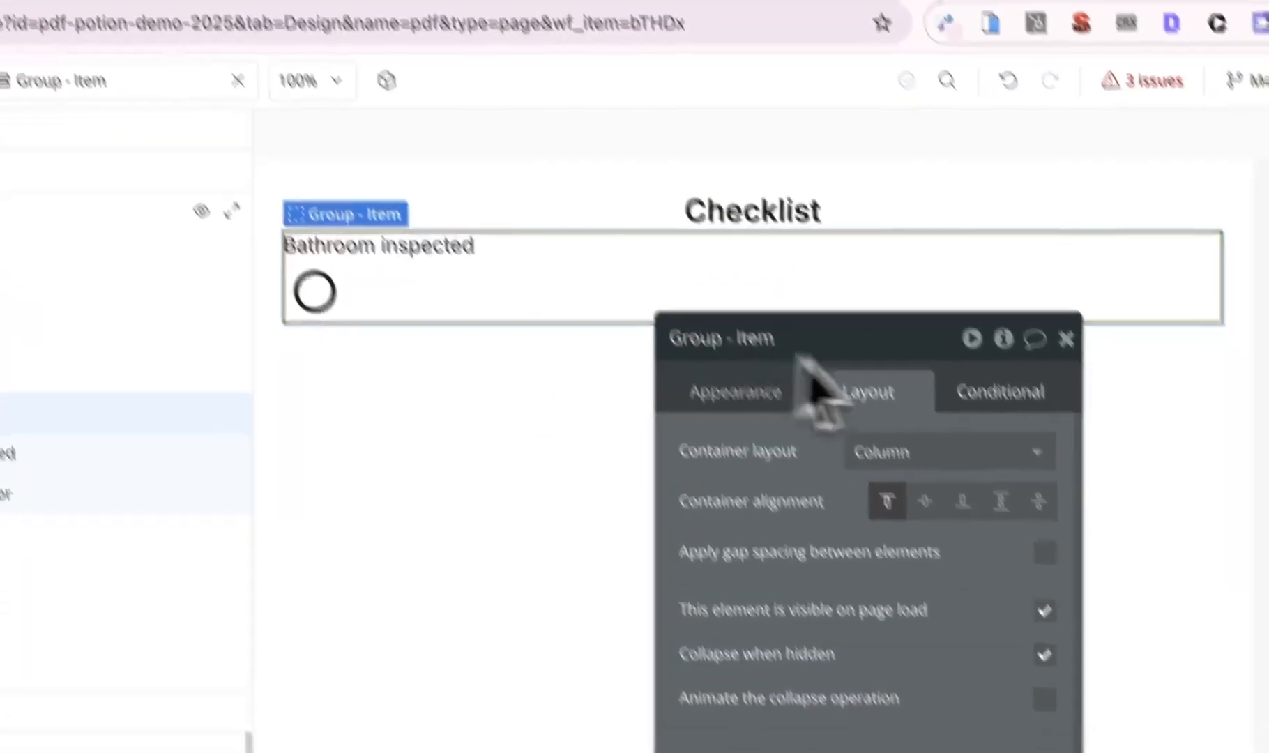
- Lay out Group - Item as a row: text vertically centred at left, circle at right (space-between)
{"action": "left_click", "coordinate": [888, 382]}
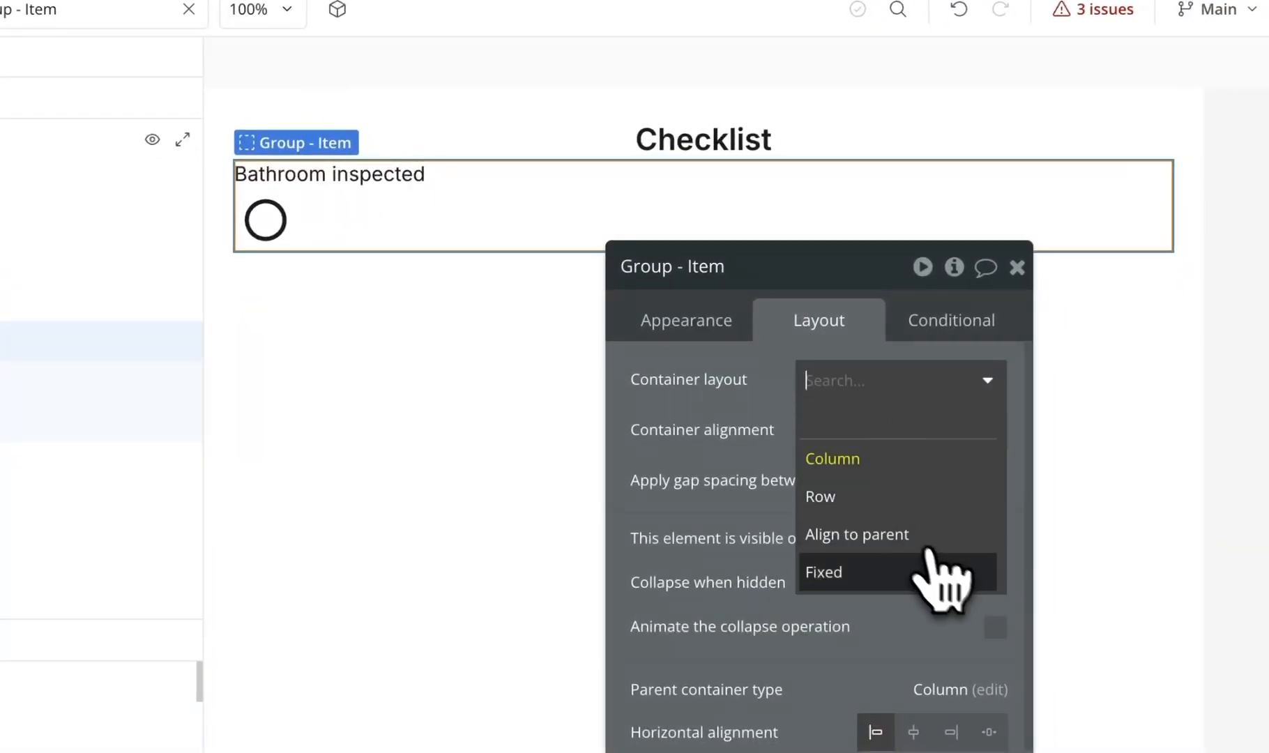
{"action": "left_click", "coordinate": [880, 497]}
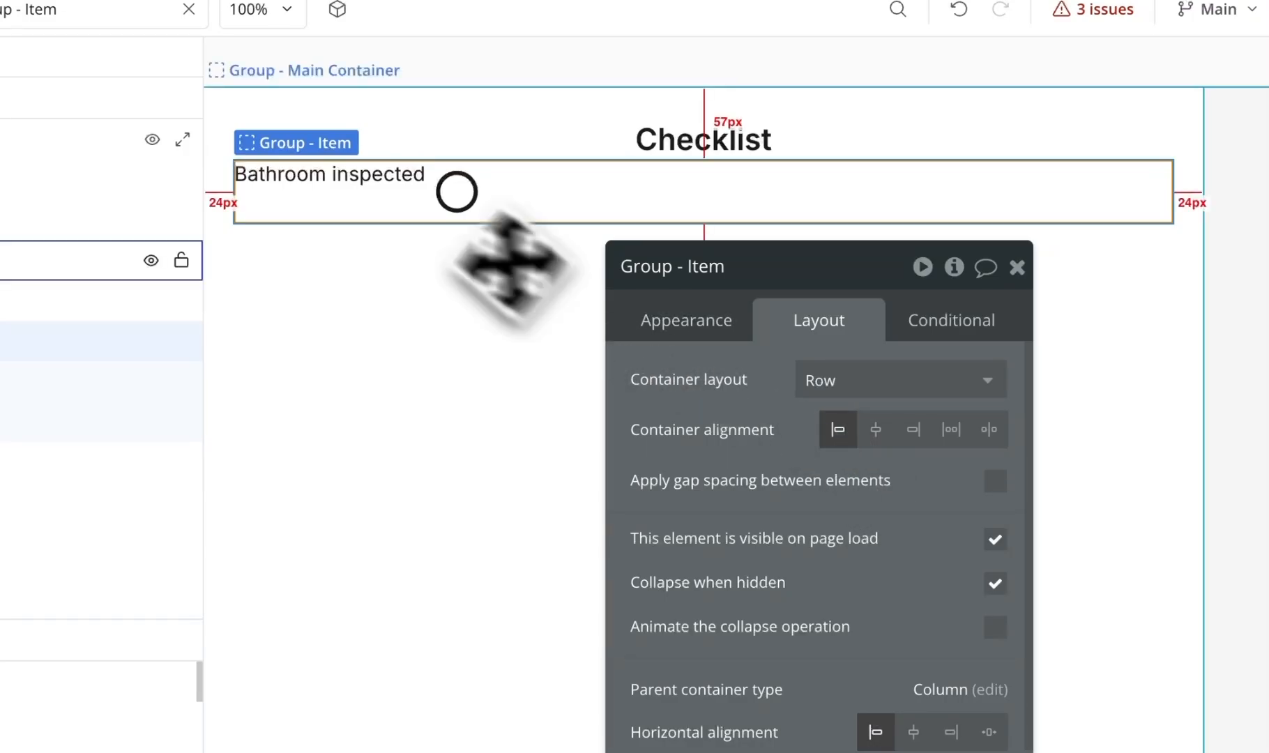
{"action": "left_click", "coordinate": [412, 199]}
{"action": "left_click", "coordinate": [913, 516]}
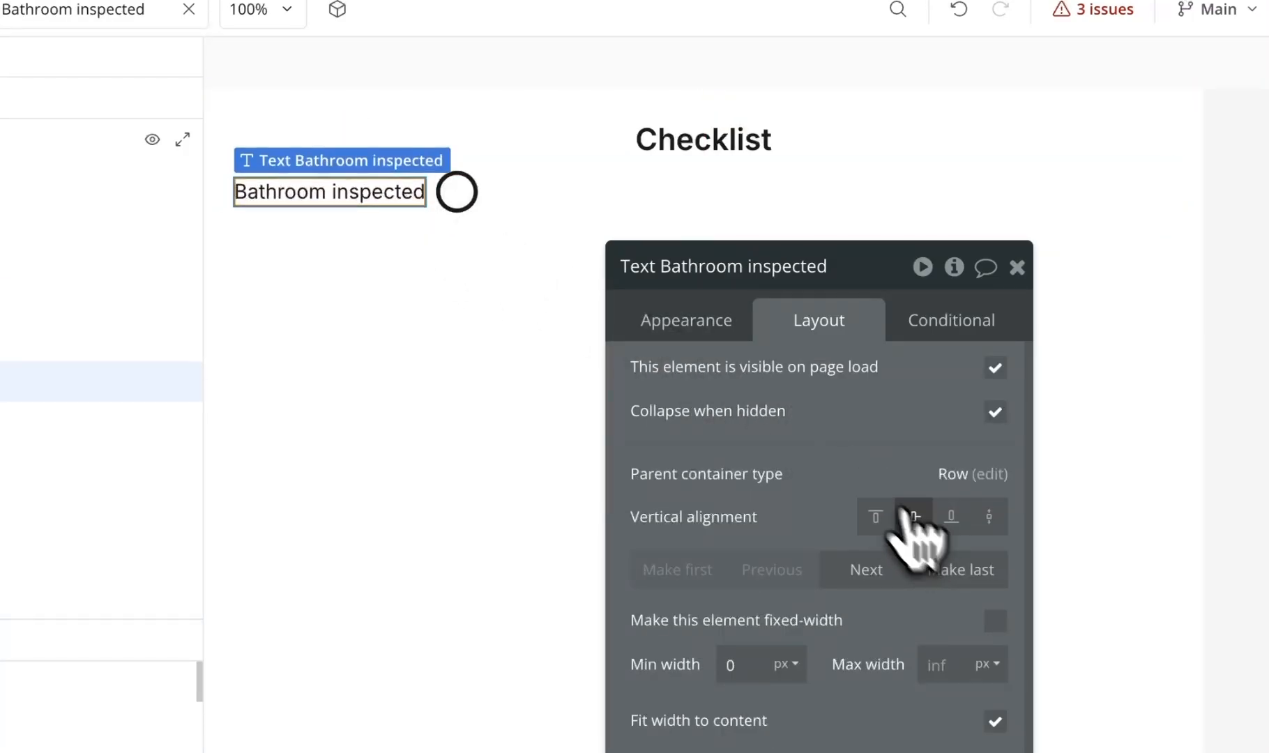
{"action": "left_click", "coordinate": [474, 200]}
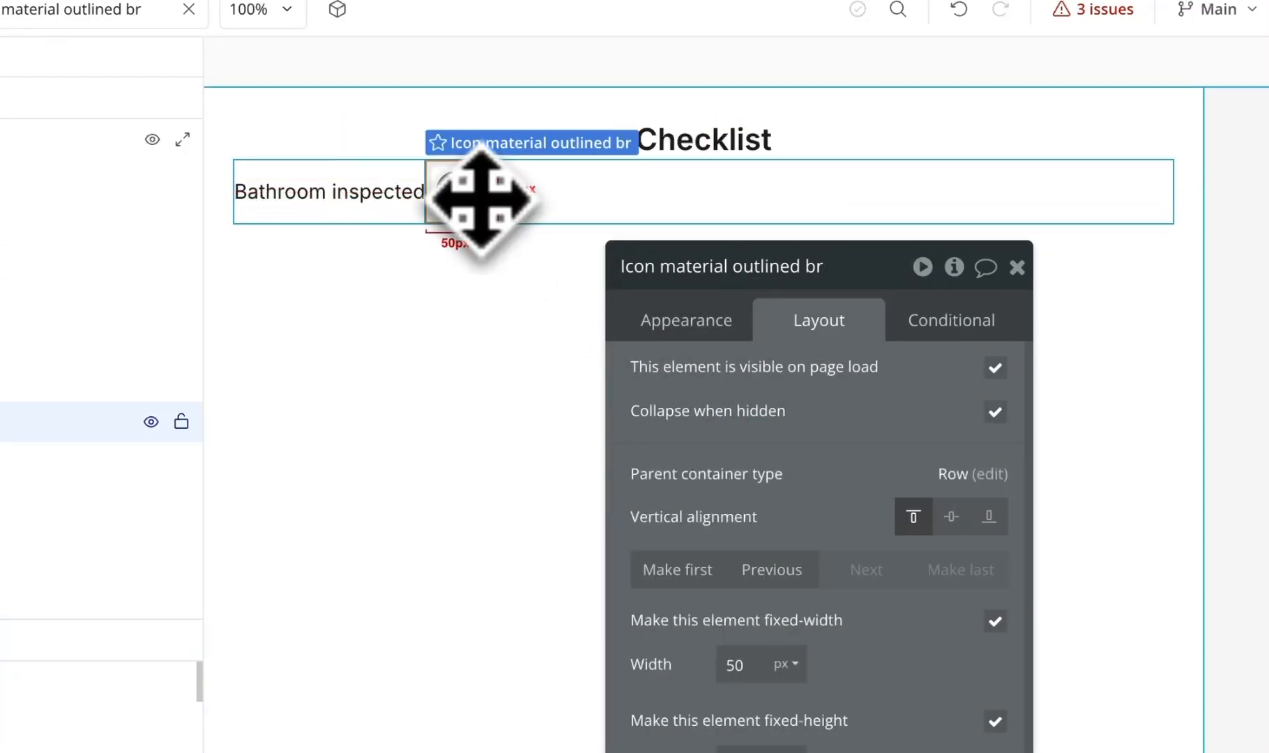
{"action": "left_click", "coordinate": [708, 193]}
{"action": "left_click", "coordinate": [950, 429]}
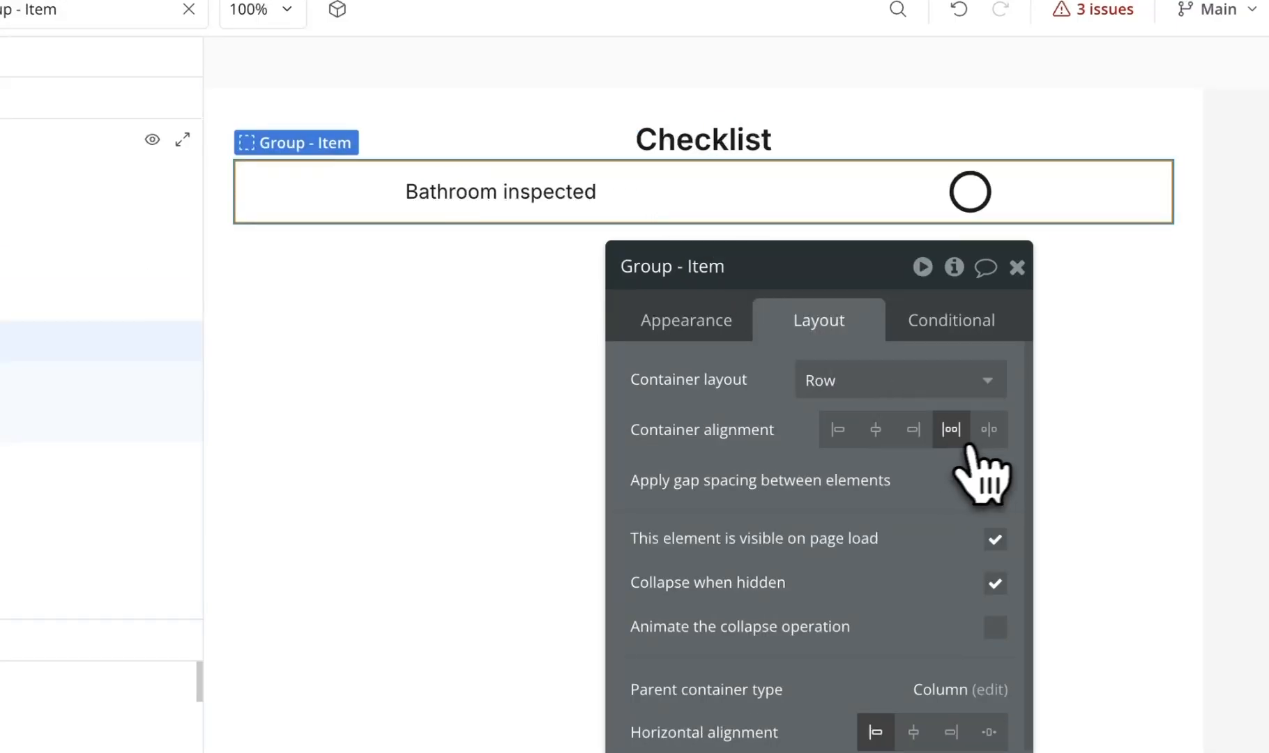
{"action": "left_click", "coordinate": [989, 429]}
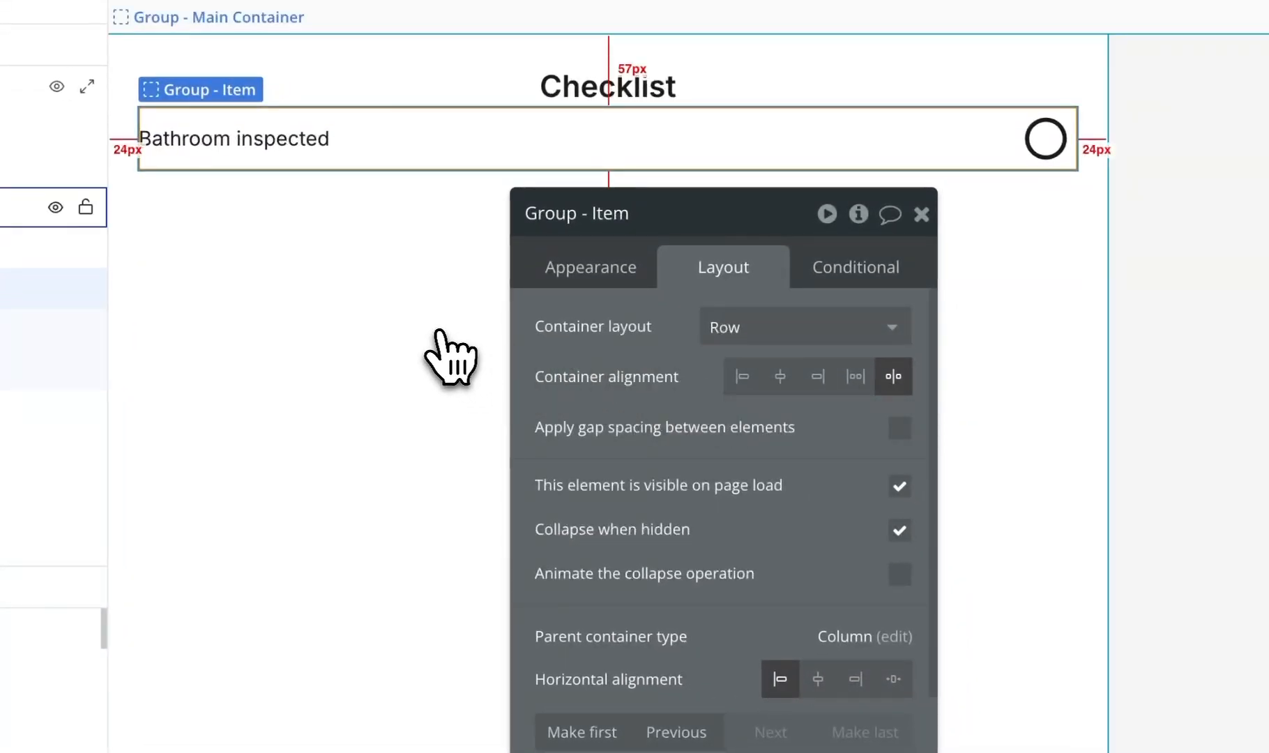
- Turn on gap spacing in the Main Container with a 12 px row gap
{"action": "left_click", "coordinate": [447, 354]}
{"action": "left_click", "coordinate": [899, 428]}
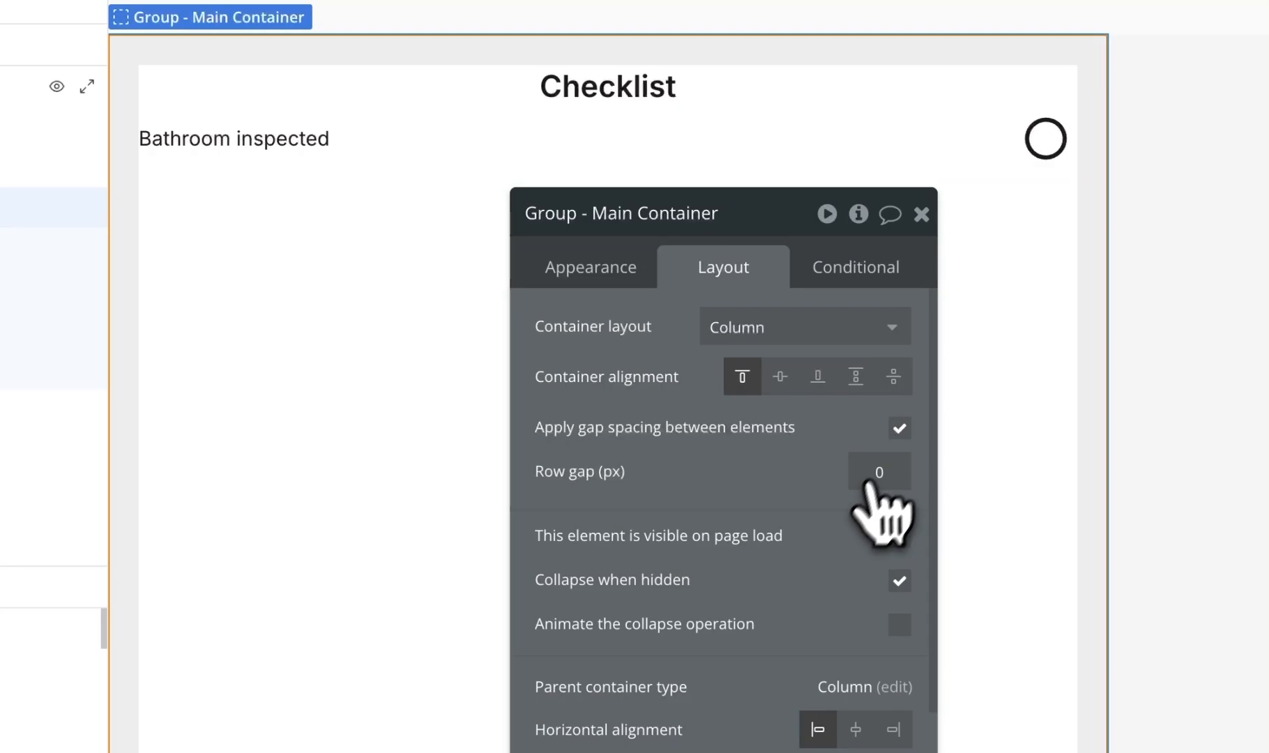
{"action": "left_click", "coordinate": [884, 461]}
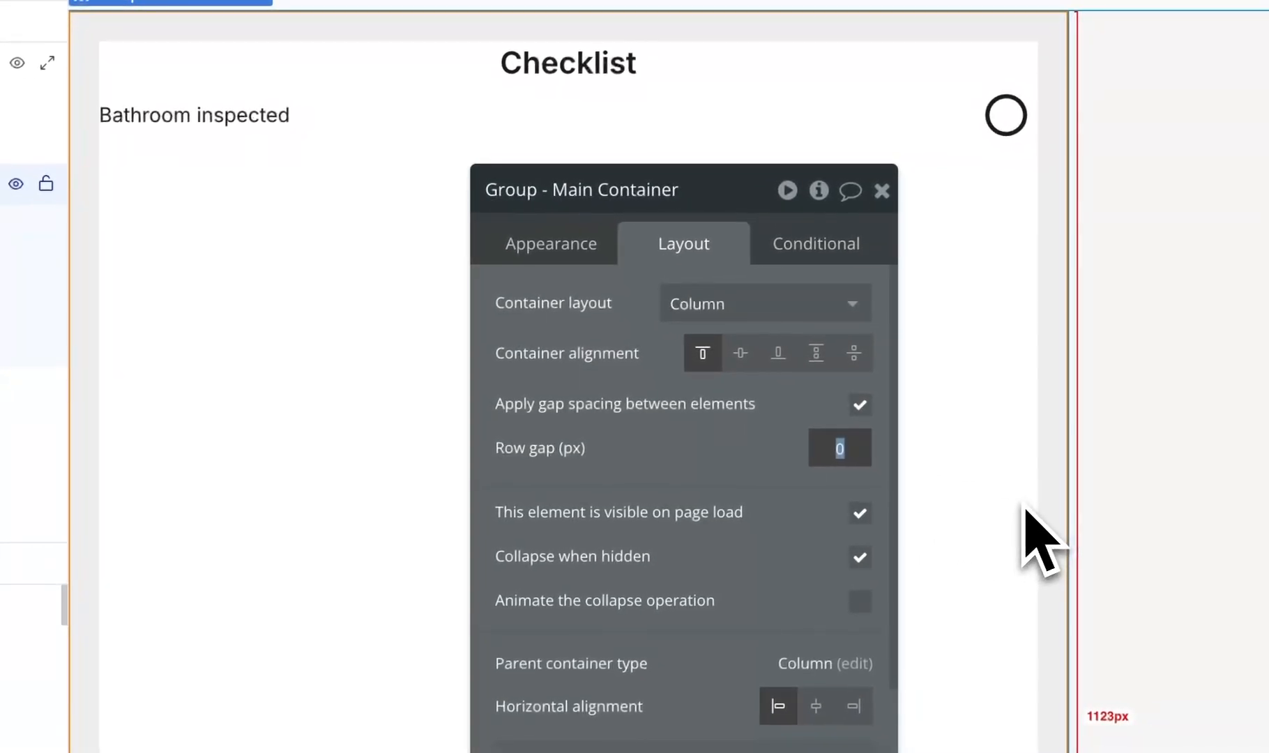
{"action": "type", "text": "12"}
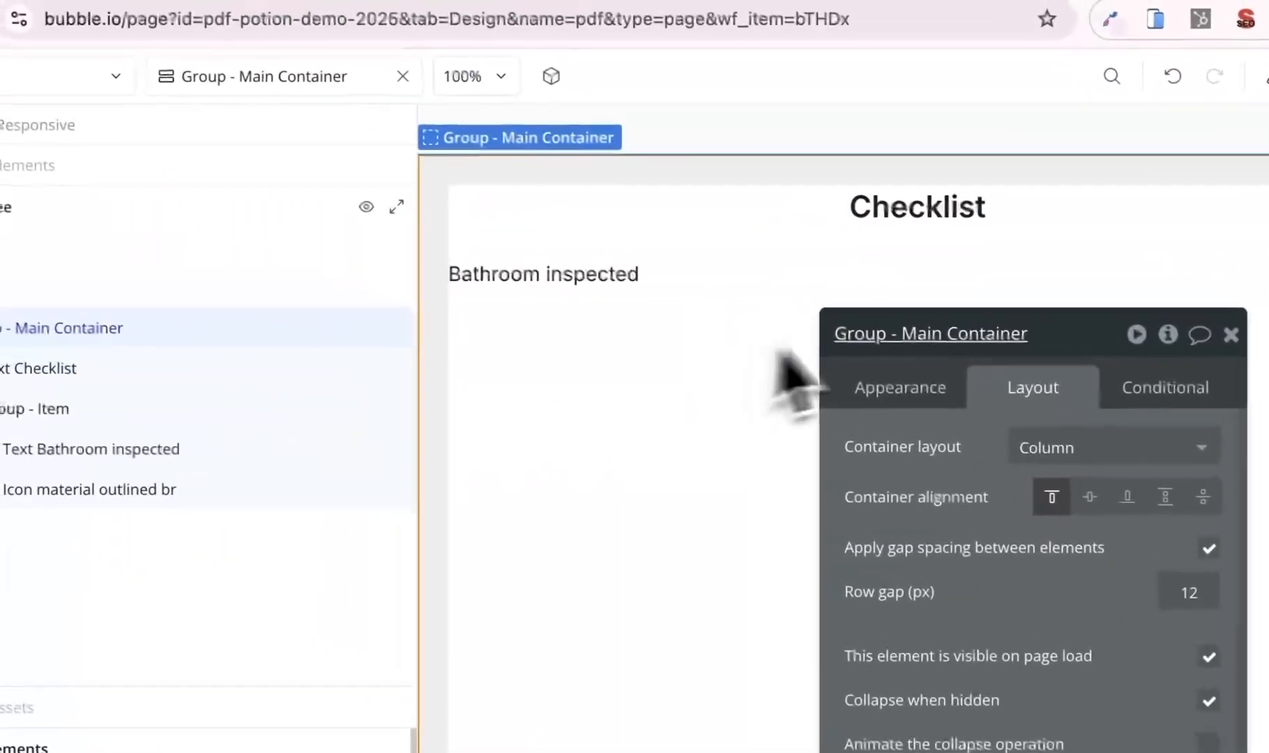
- Adjust the item row's maximum width and revert trial centring of the row and Main Container
{"action": "left_click", "coordinate": [821, 256]}
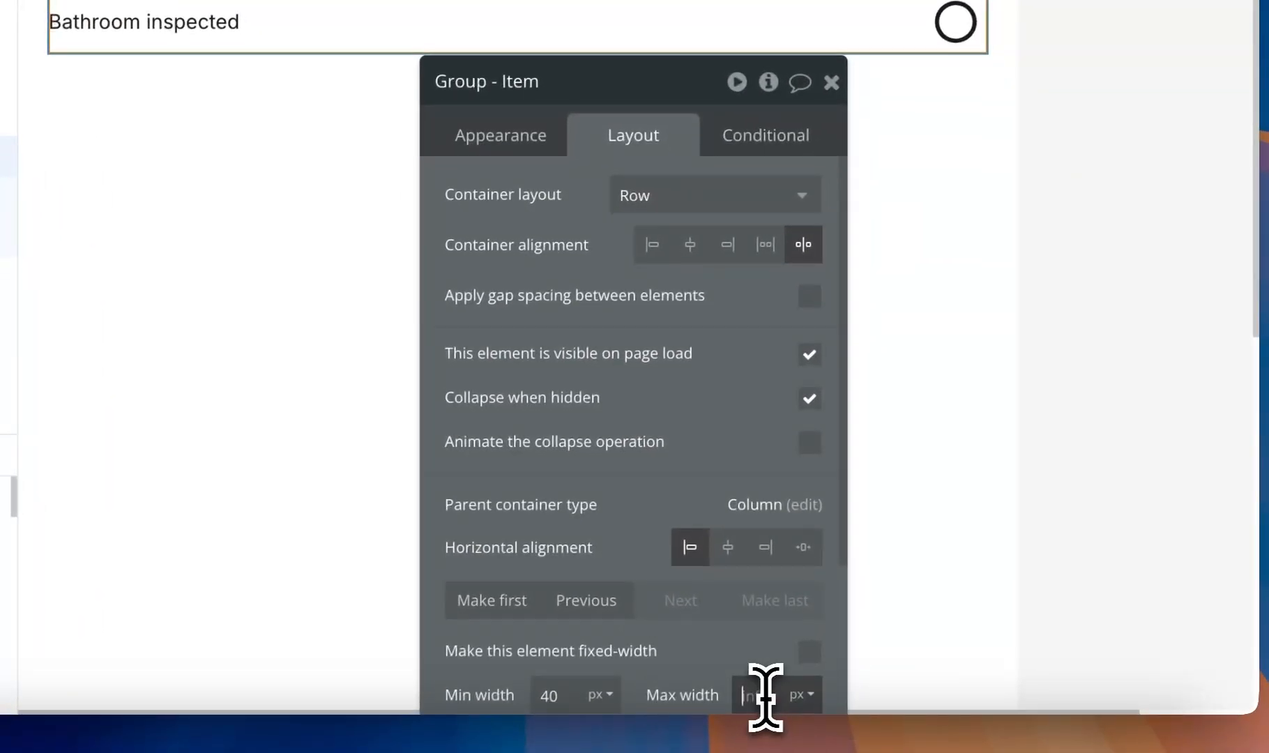
{"action": "type", "text": "50"}
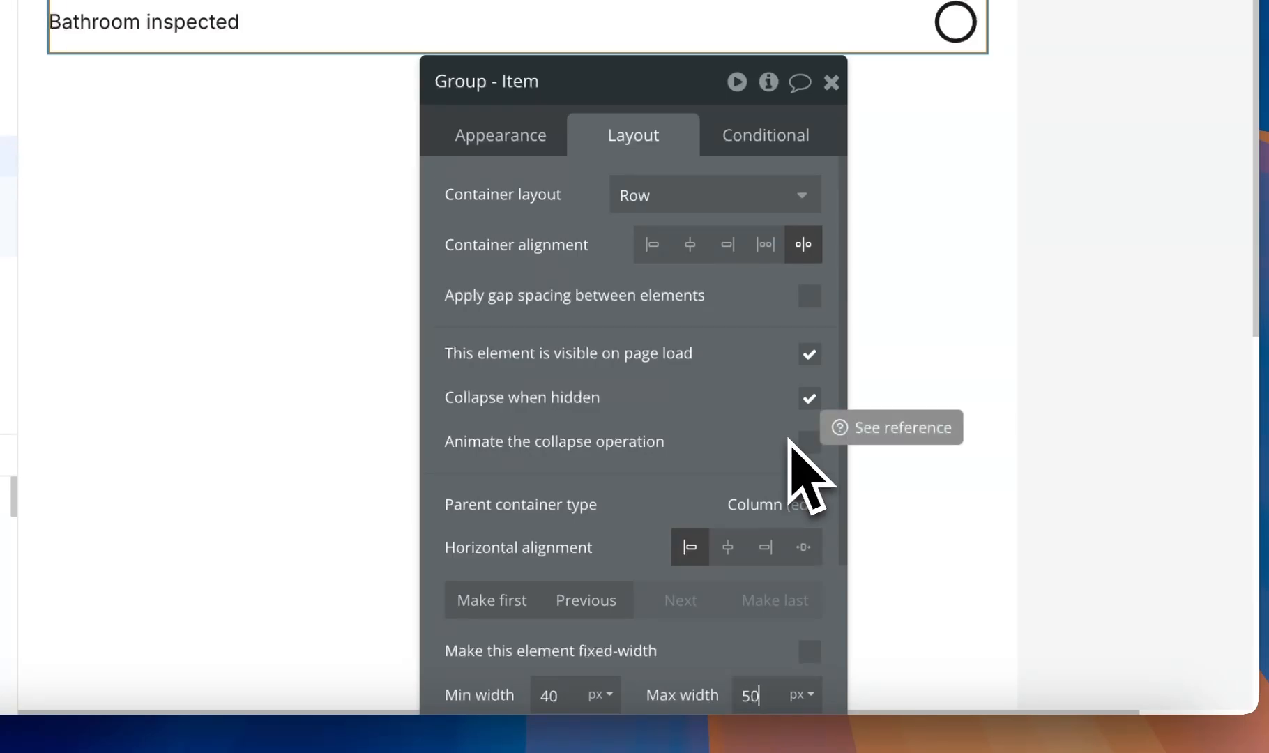
{"action": "key", "text": "BackSpace"}
{"action": "key", "text": "BackSpace"}
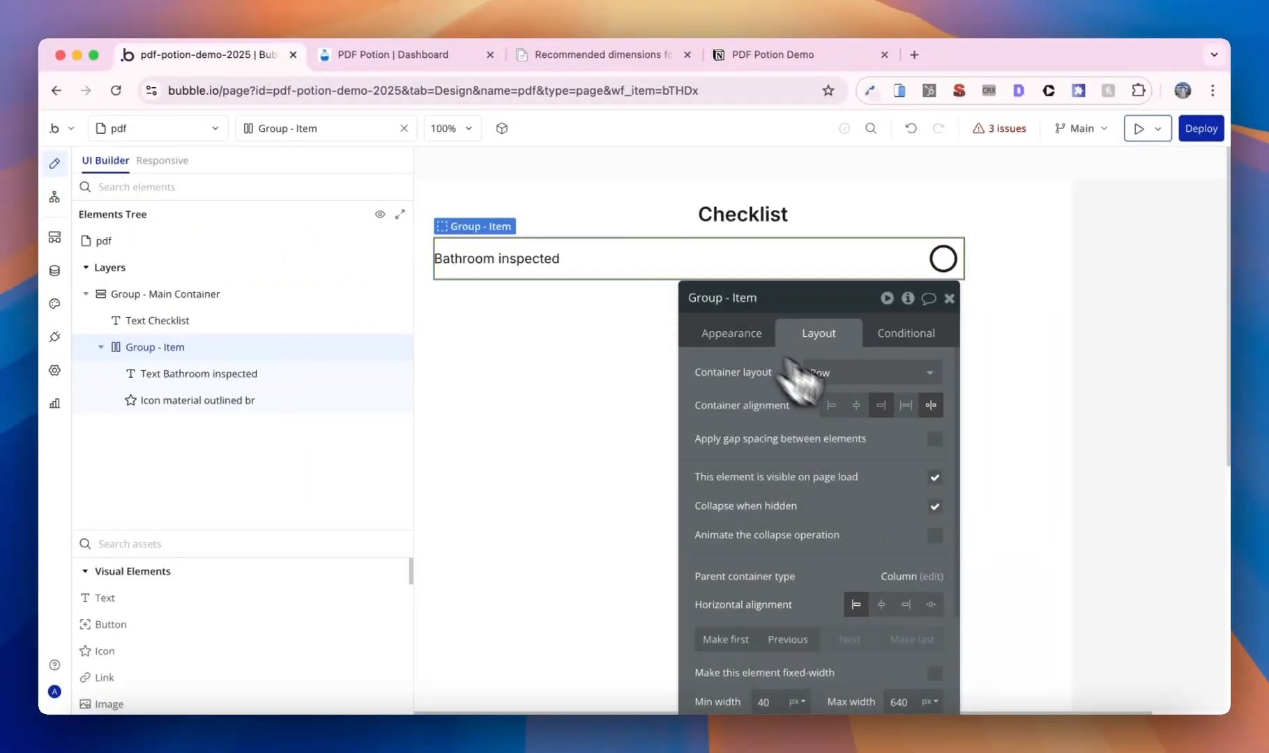
{"action": "left_click", "coordinate": [860, 407]}
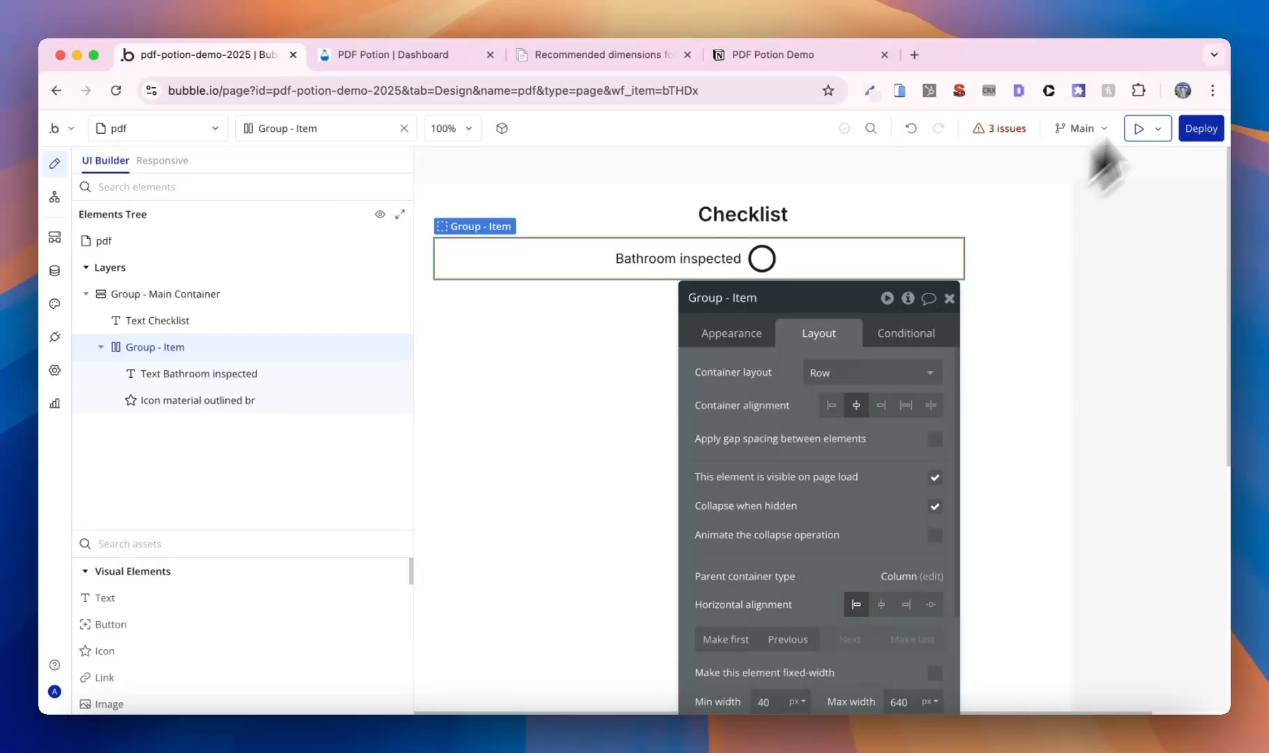
{"action": "left_click", "coordinate": [910, 129]}
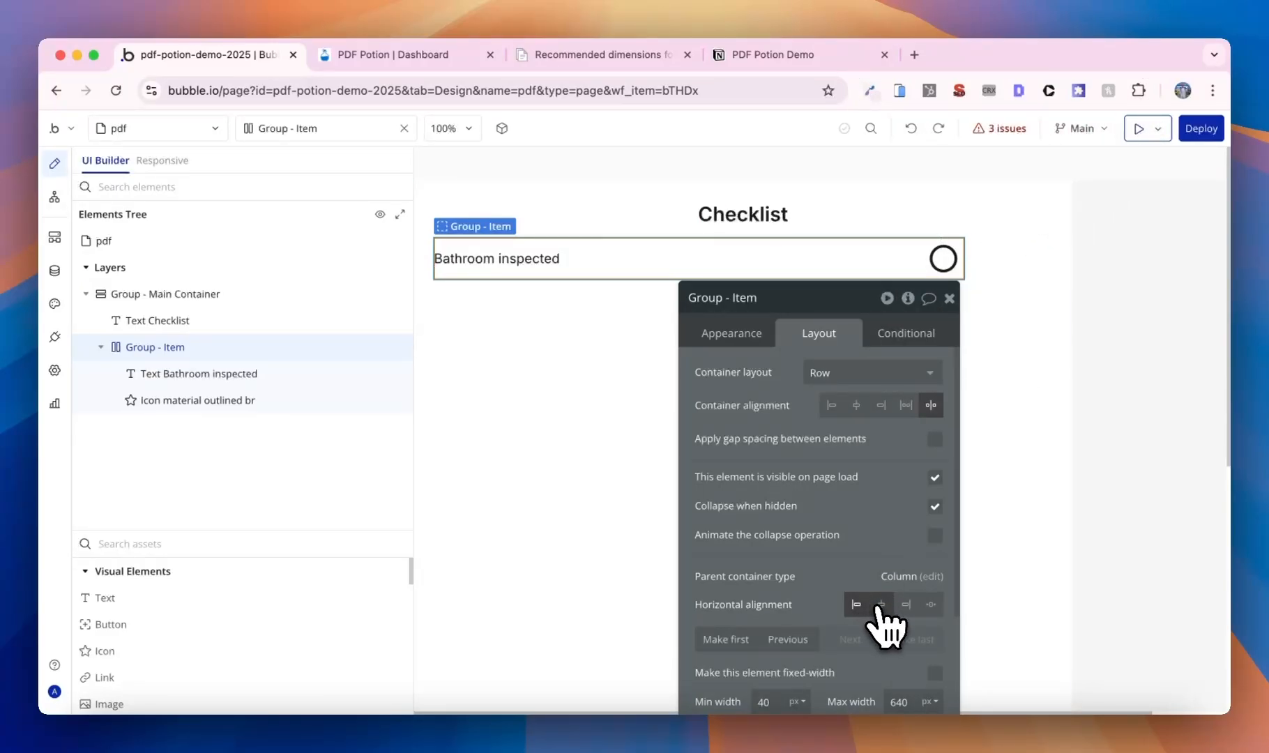
{"action": "left_click", "coordinate": [537, 527]}
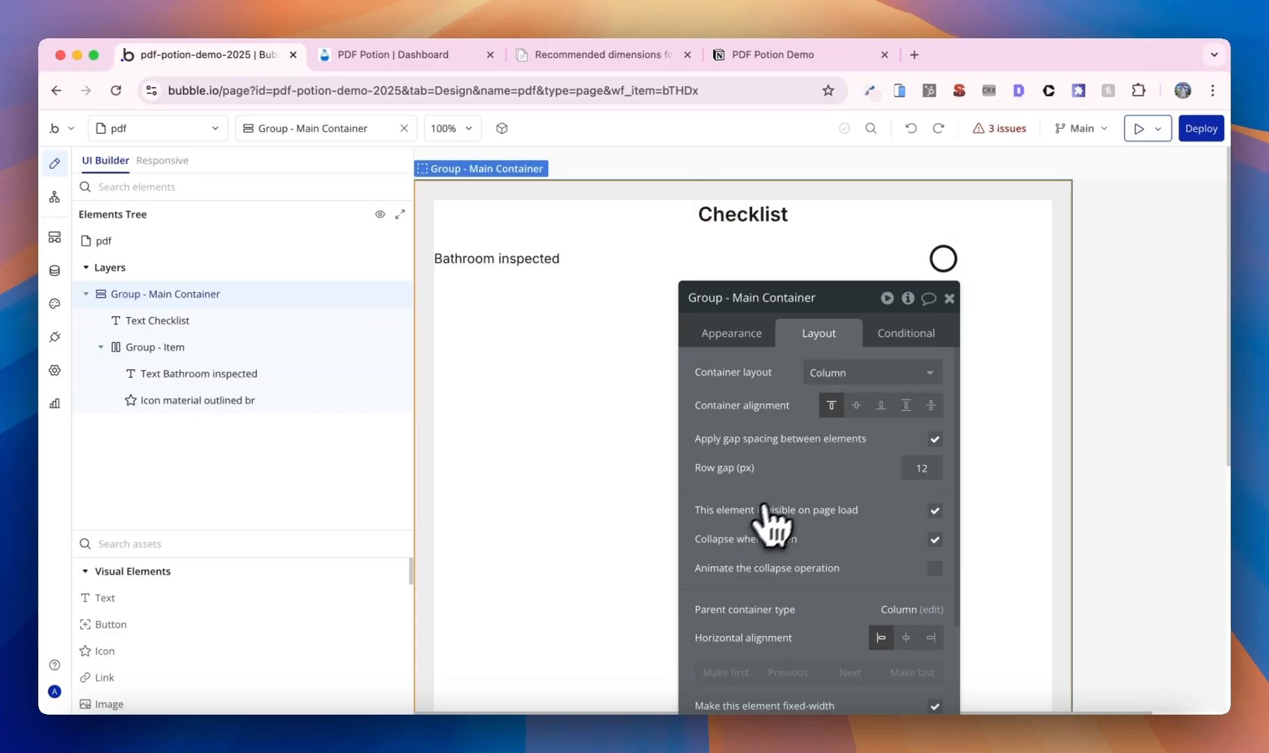
{"action": "left_click", "coordinate": [906, 637]}
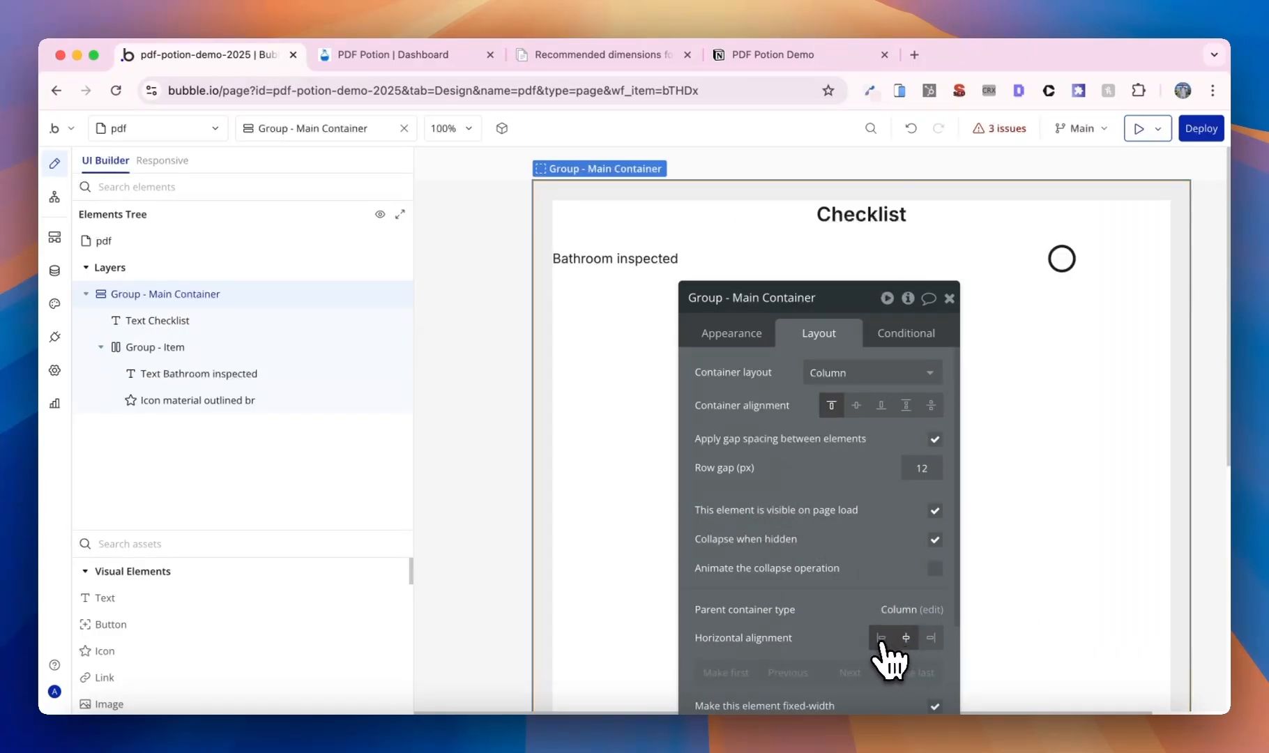
{"action": "left_click", "coordinate": [880, 638]}
{"action": "left_click", "coordinate": [634, 263]}
{"action": "key", "text": "Escape"}
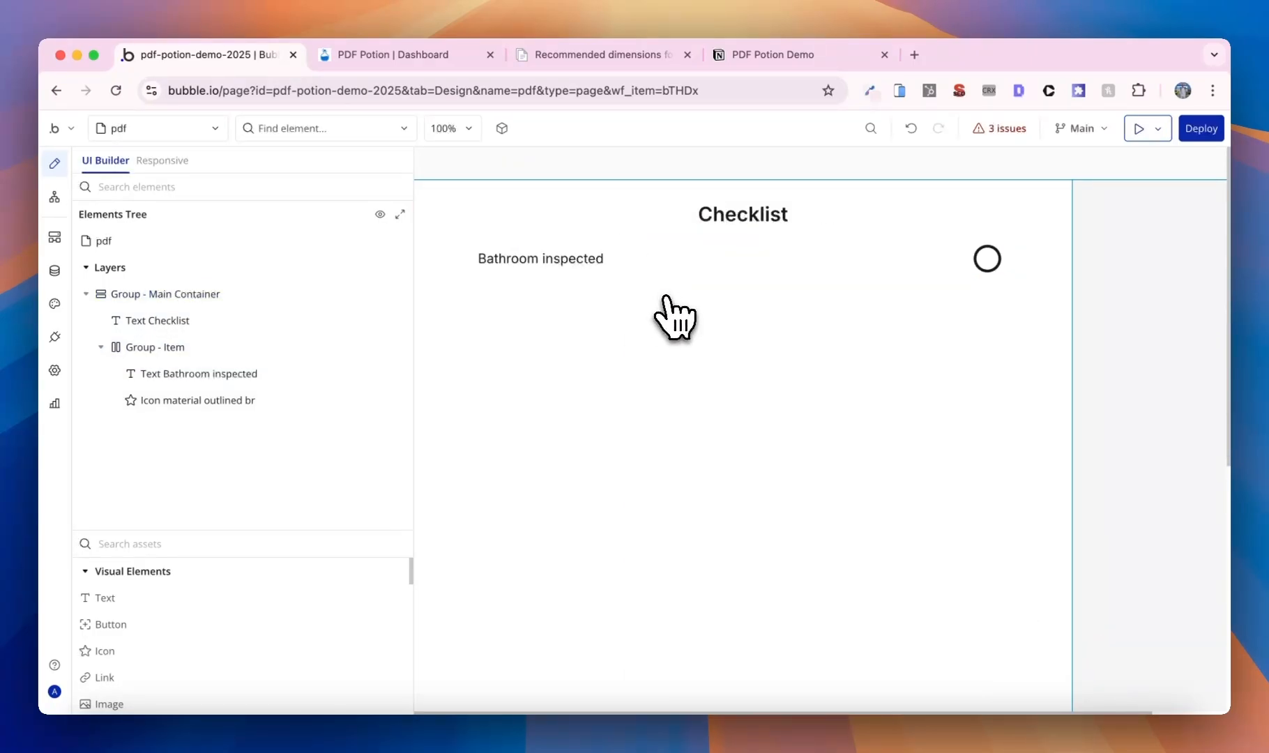
- Paste a copy of the item row and change its text to 'Wifi functioning'
{"action": "left_click", "coordinate": [702, 277]}
{"action": "left_click", "coordinate": [555, 339]}
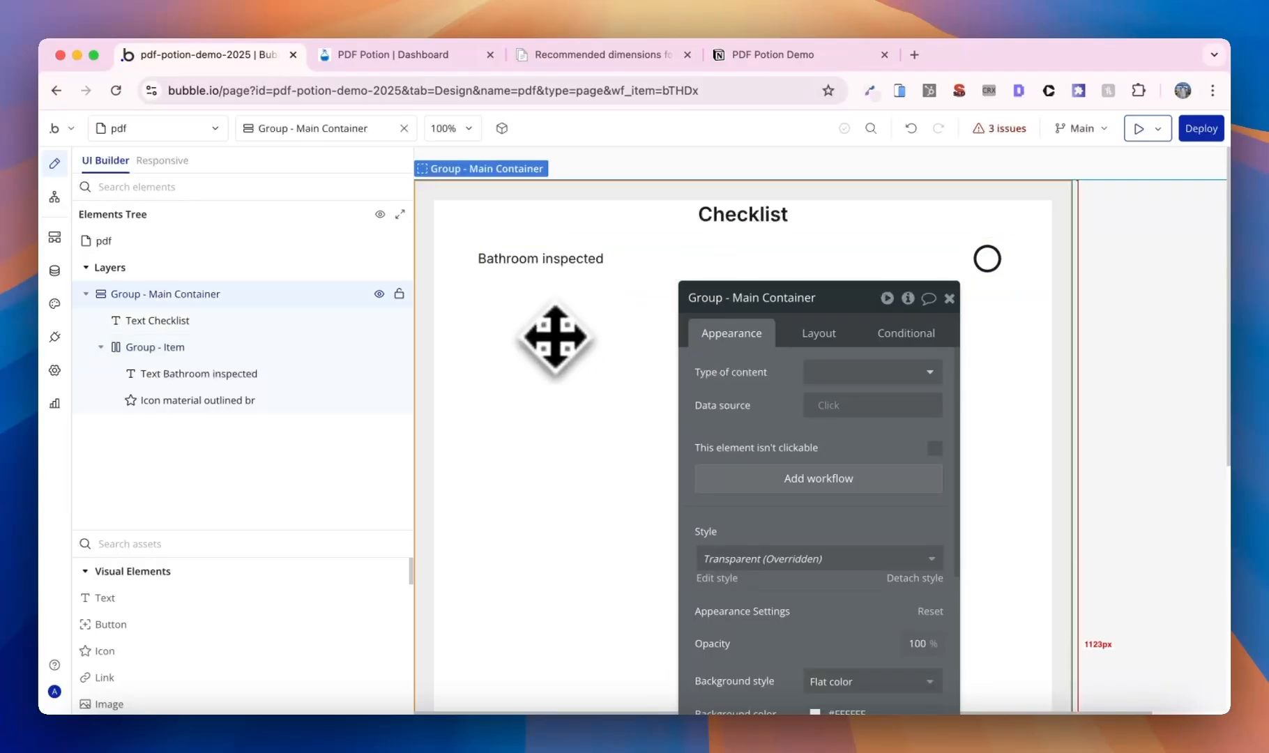
{"action": "key", "text": "ctrl+v"}
{"action": "left_click", "coordinate": [594, 312]}
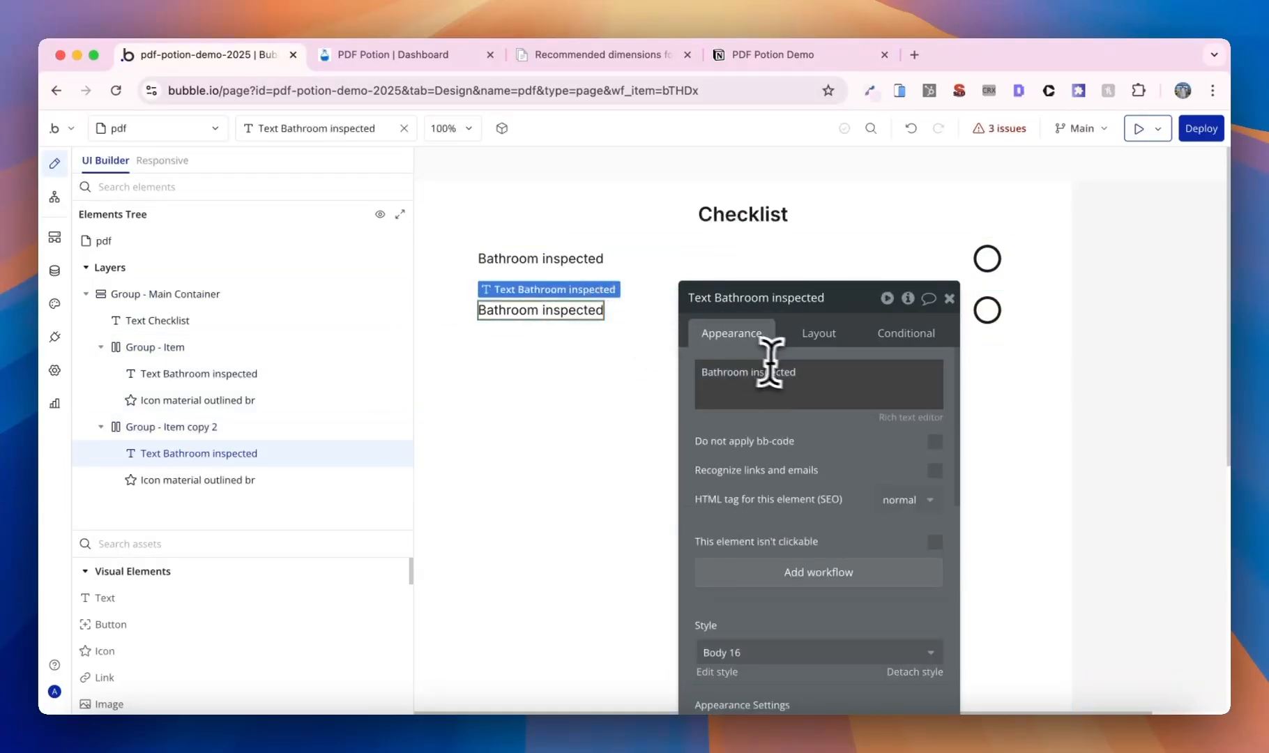
{"action": "triple_click", "coordinate": [842, 369]}
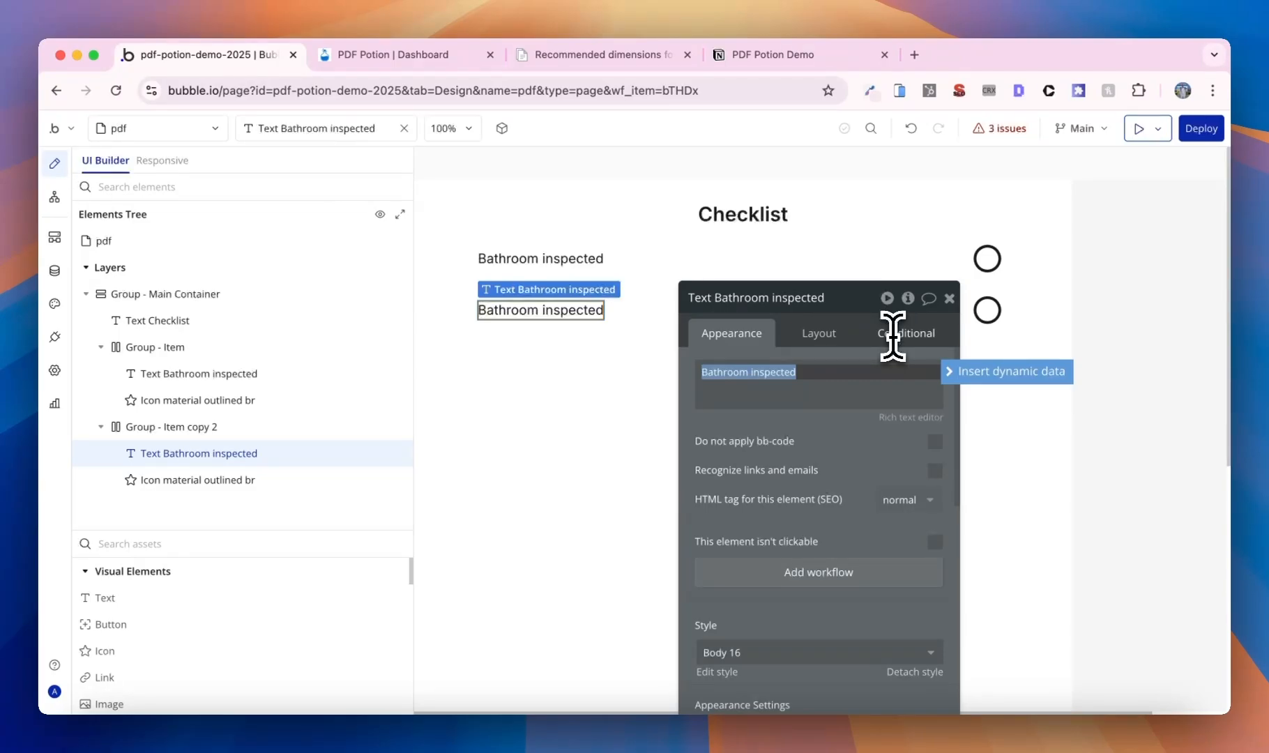
{"action": "type", "text": "Wifi functioning"}
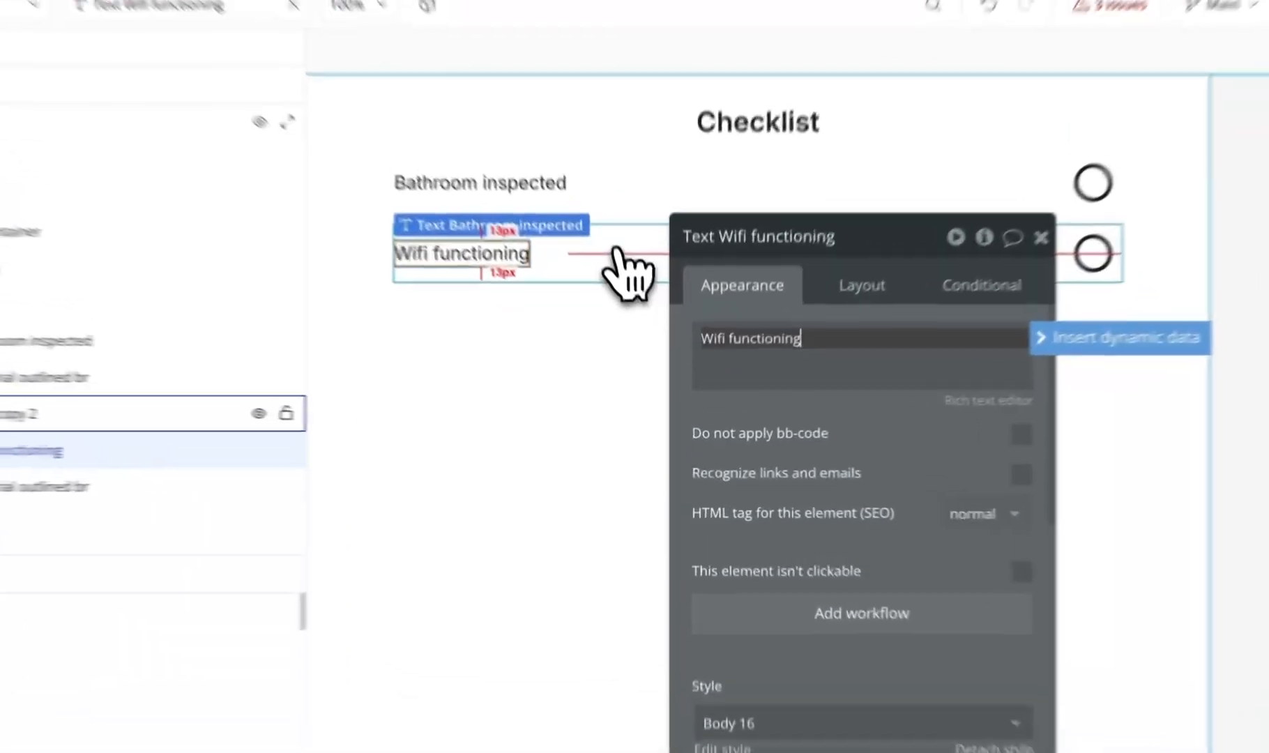
- Paste four more copies of the row into the Main Container for the remaining checklist items
{"action": "left_click", "coordinate": [647, 313]}
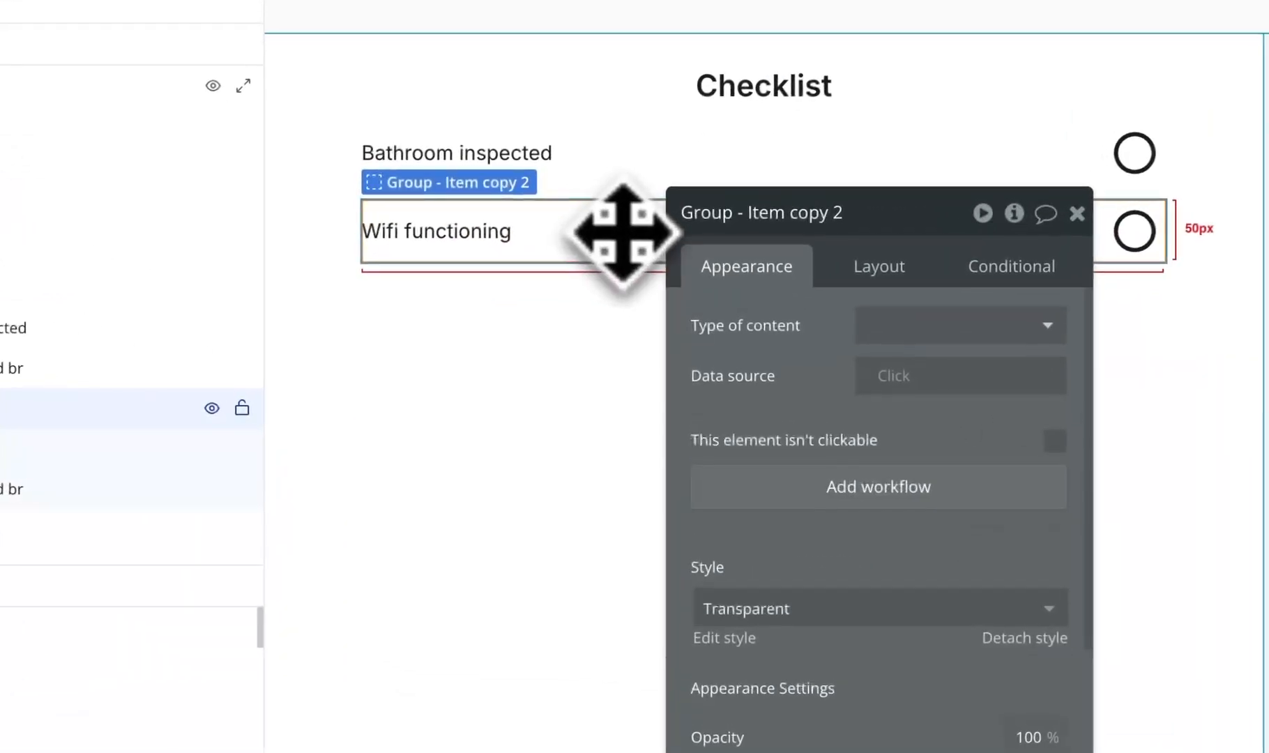
{"action": "left_click", "coordinate": [591, 377]}
{"action": "key", "text": "ctrl+v"}
{"action": "left_click", "coordinate": [575, 394]}
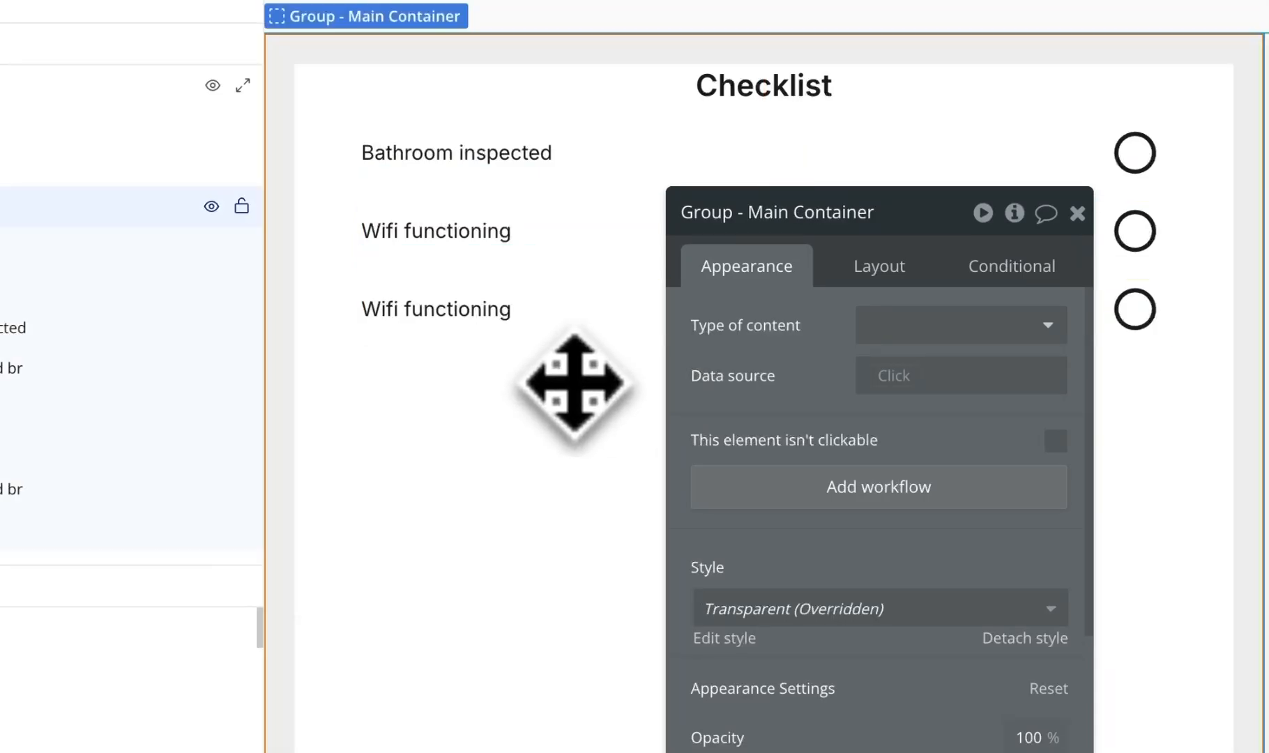
{"action": "key", "text": "ctrl+v"}
{"action": "left_click", "coordinate": [555, 508]}
{"action": "key", "text": "ctrl+v"}
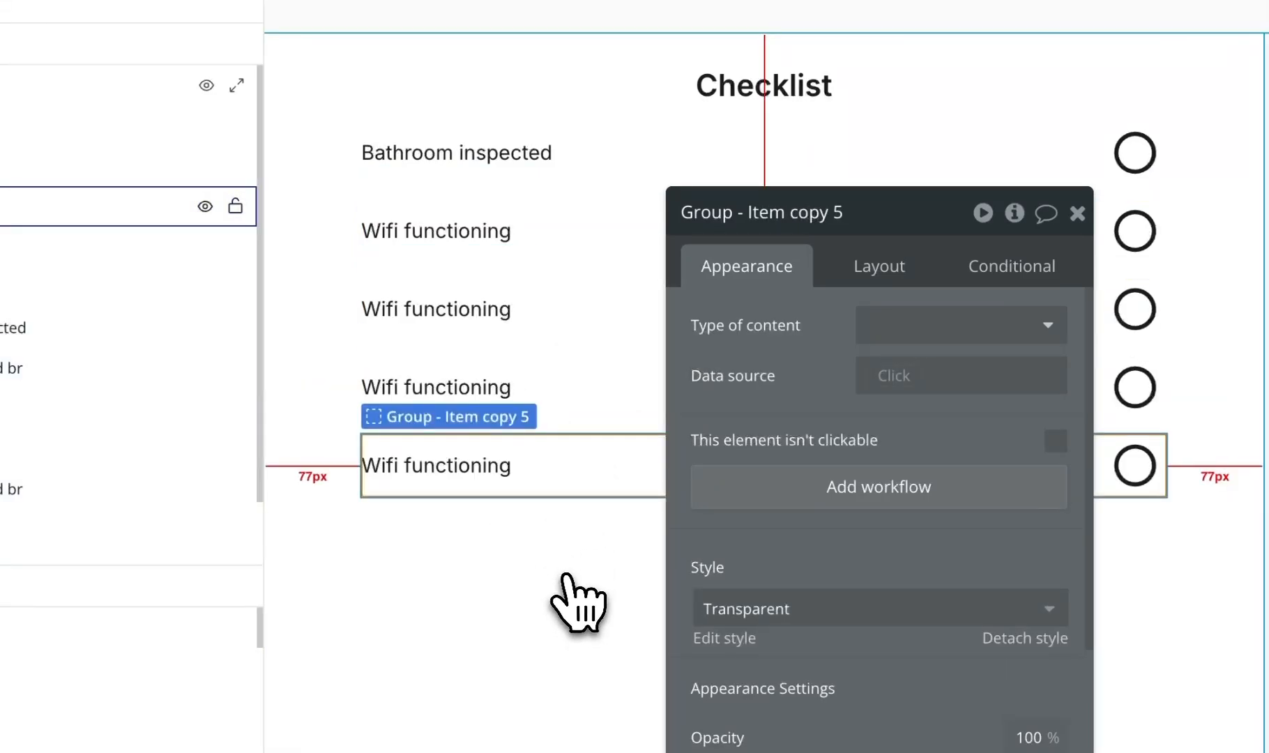
{"action": "left_click", "coordinate": [573, 575]}
{"action": "key", "text": "ctrl+v"}
{"action": "left_click", "coordinate": [519, 310]}
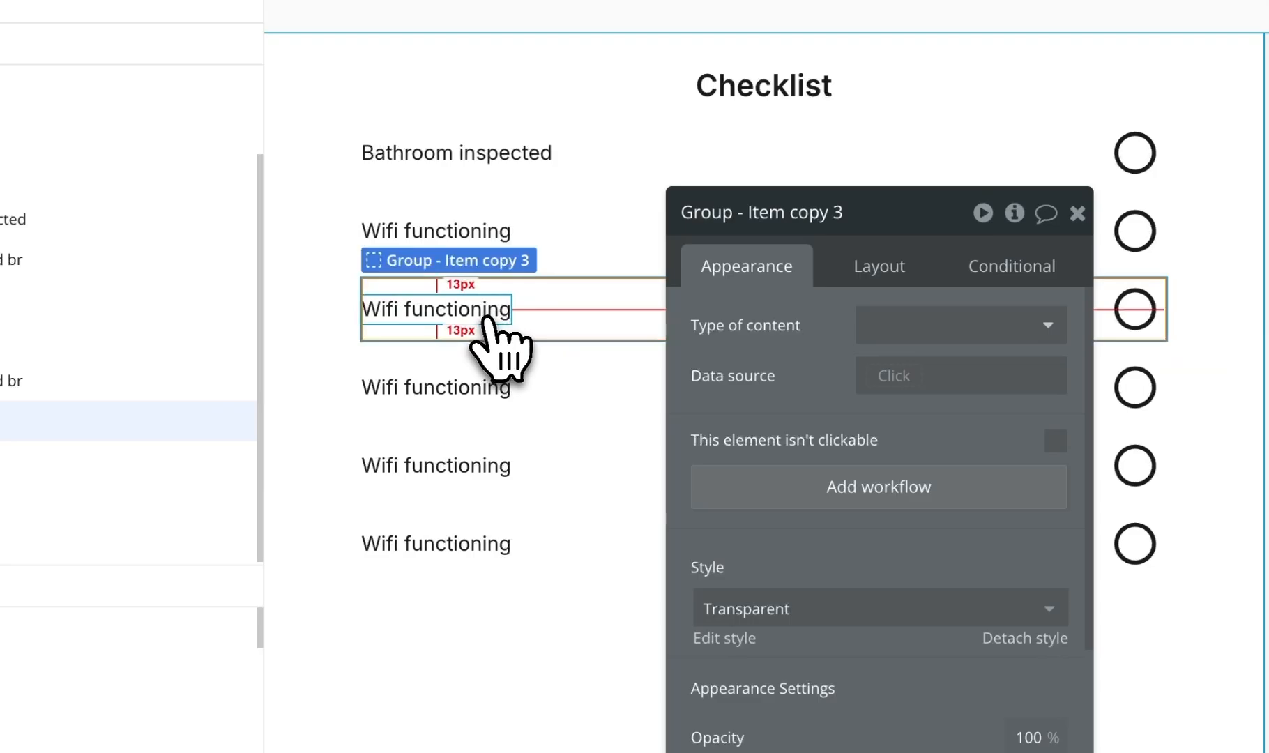
{"action": "left_click", "coordinate": [492, 321]}
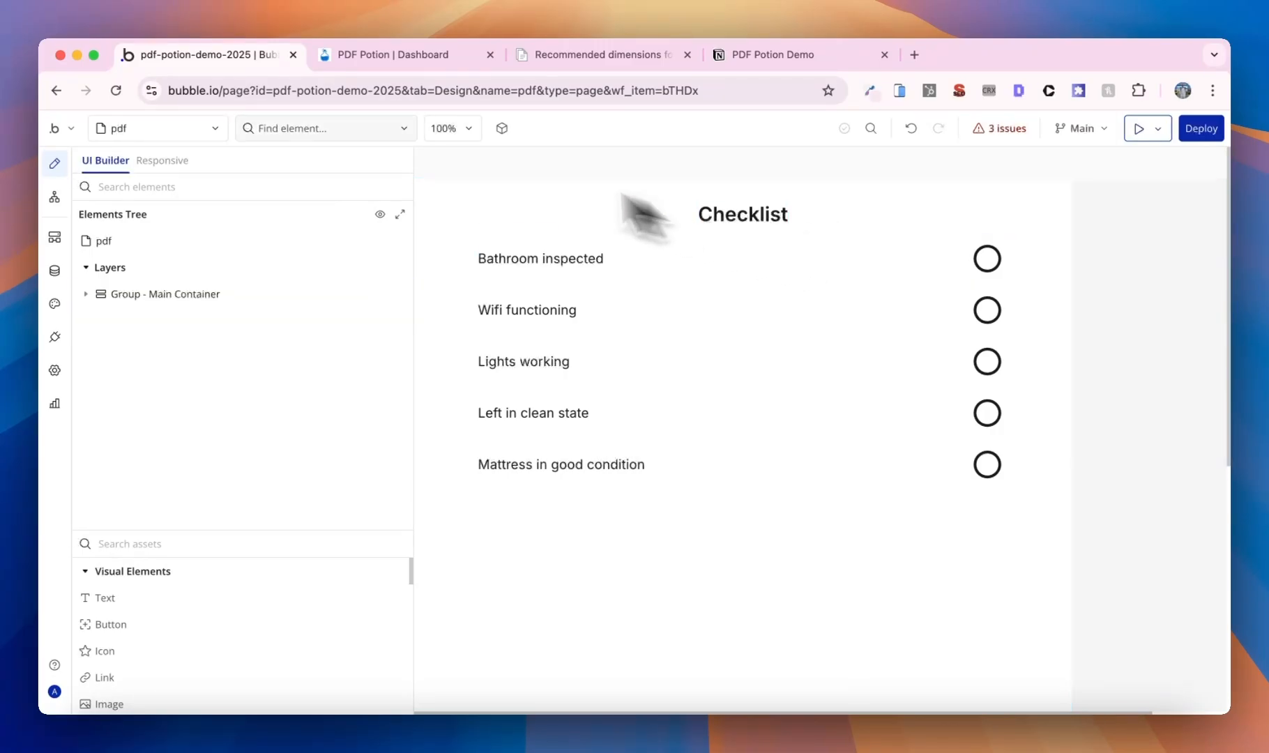
- On the index page, open the Create PDF button's workflow and its Step 1 Create PDF settings
{"action": "left_click", "coordinate": [218, 128]}
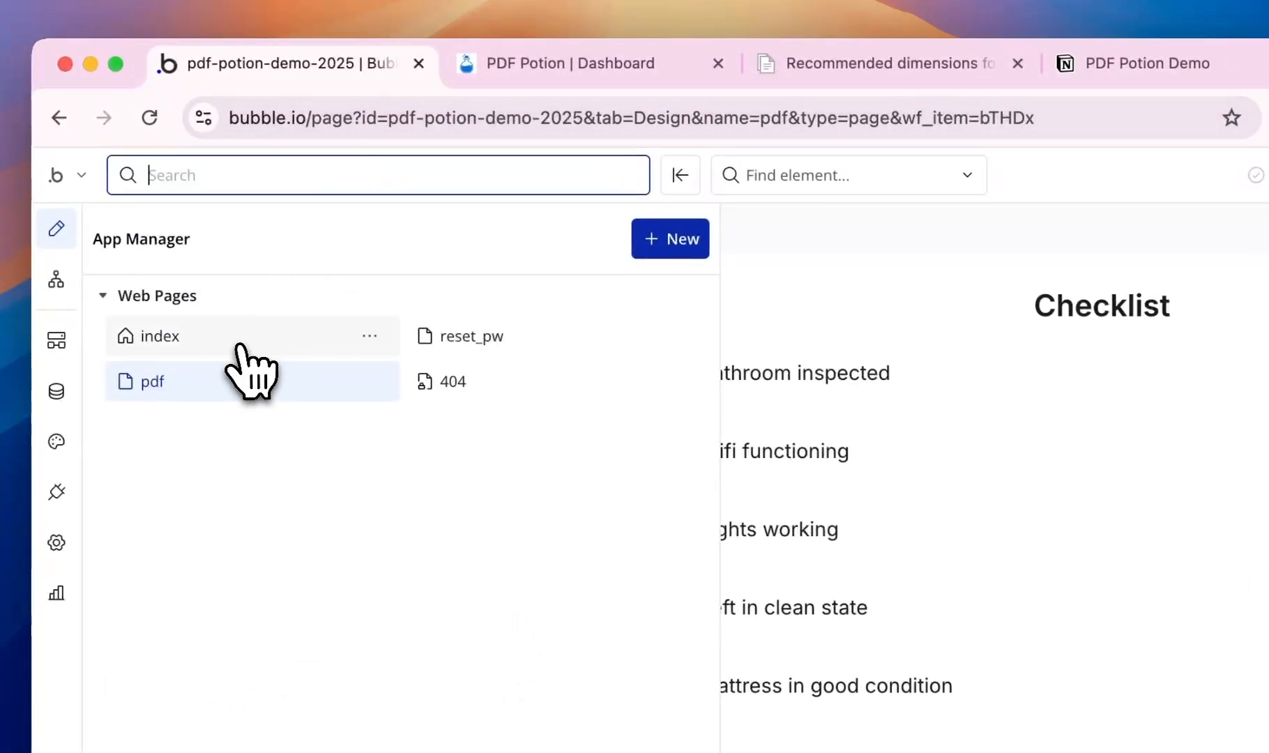
{"action": "left_click", "coordinate": [236, 338]}
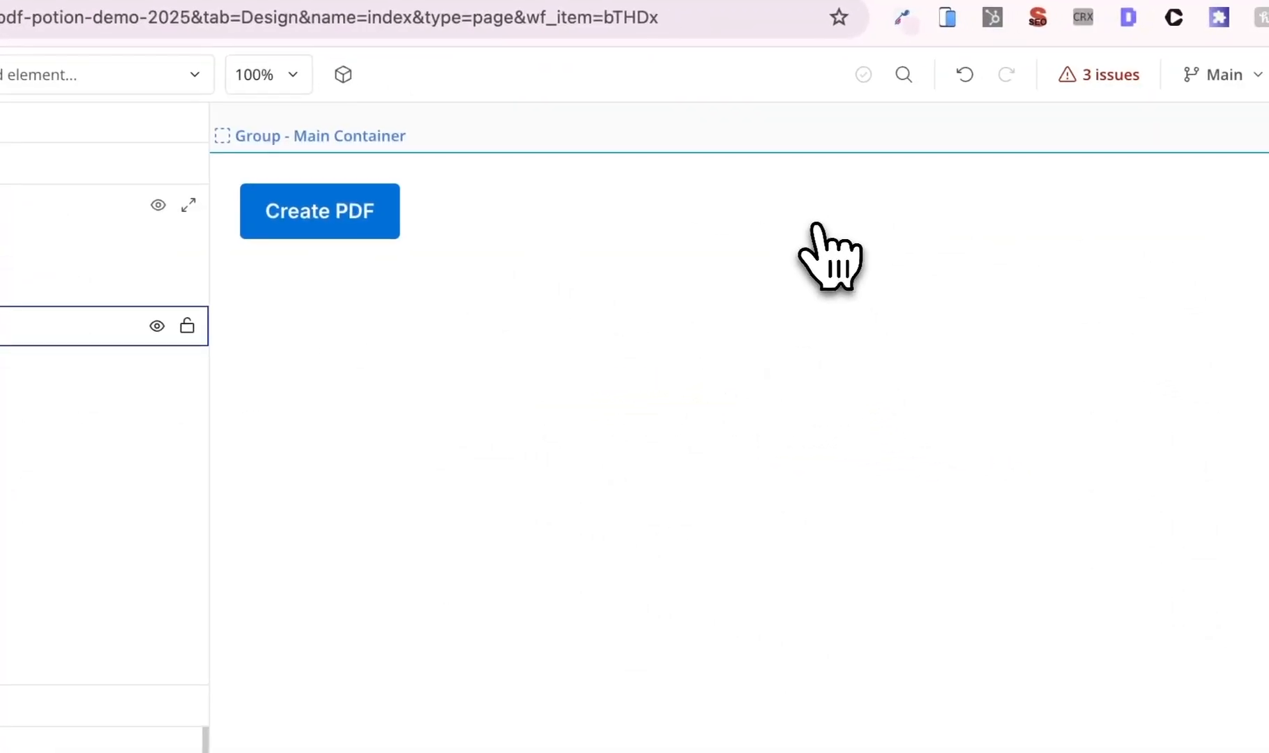
{"action": "left_click", "coordinate": [385, 230]}
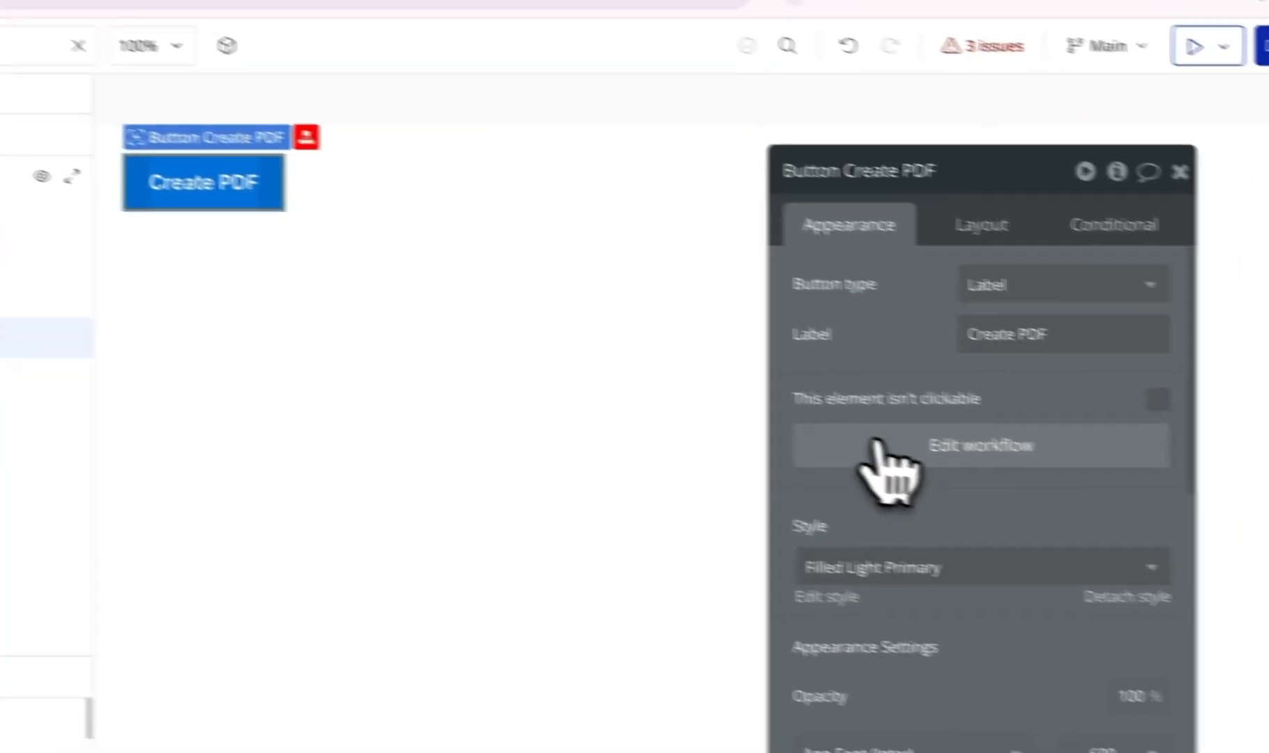
{"action": "left_click", "coordinate": [877, 446]}
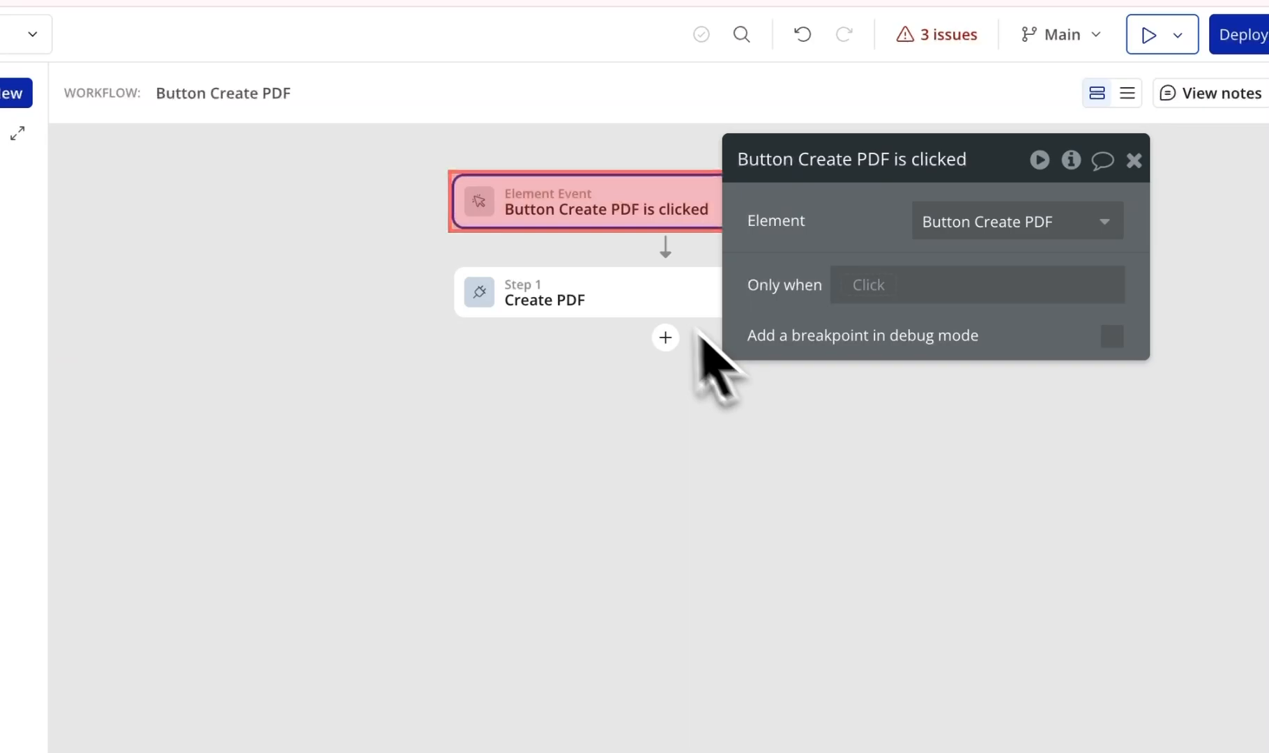
{"action": "left_click", "coordinate": [655, 302]}
{"action": "left_click_drag", "start_coordinate": [788, 316], "coordinate": [854, 322]}
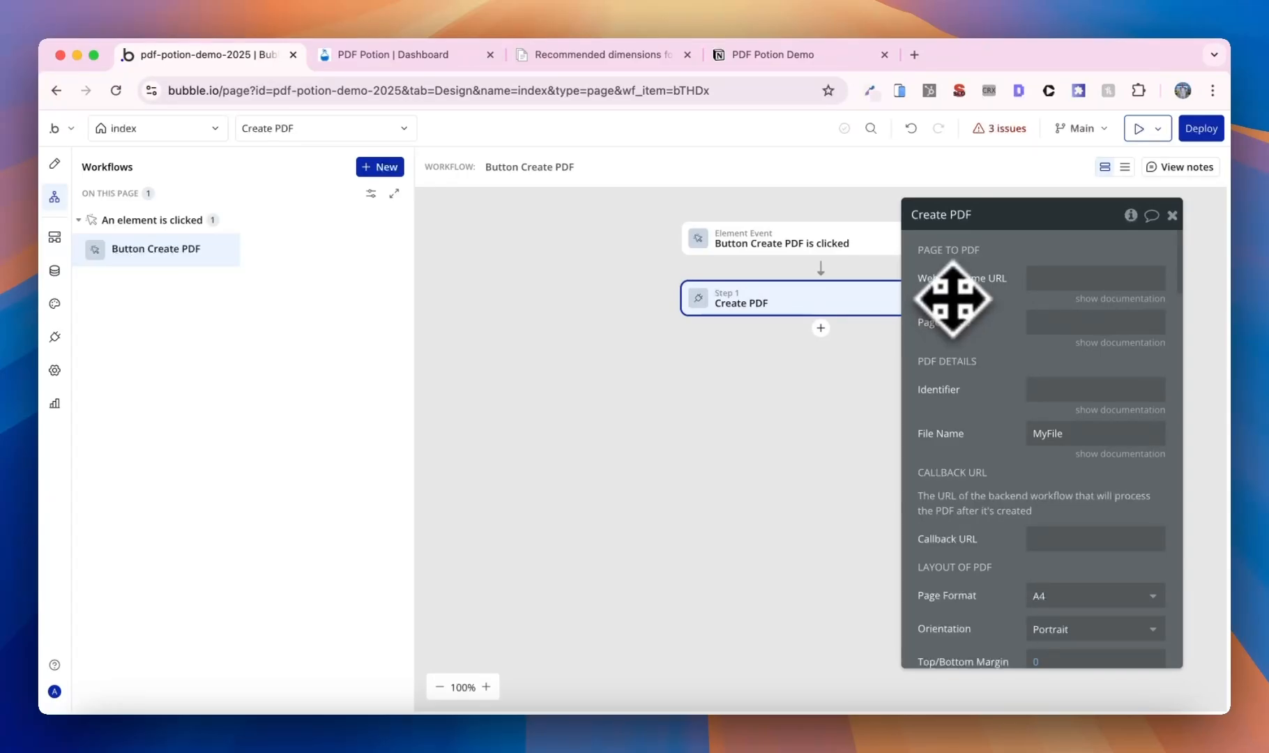
- Set the Create PDF step's Website Home URL to the dynamic Website home URL
{"action": "left_click", "coordinate": [1119, 298]}
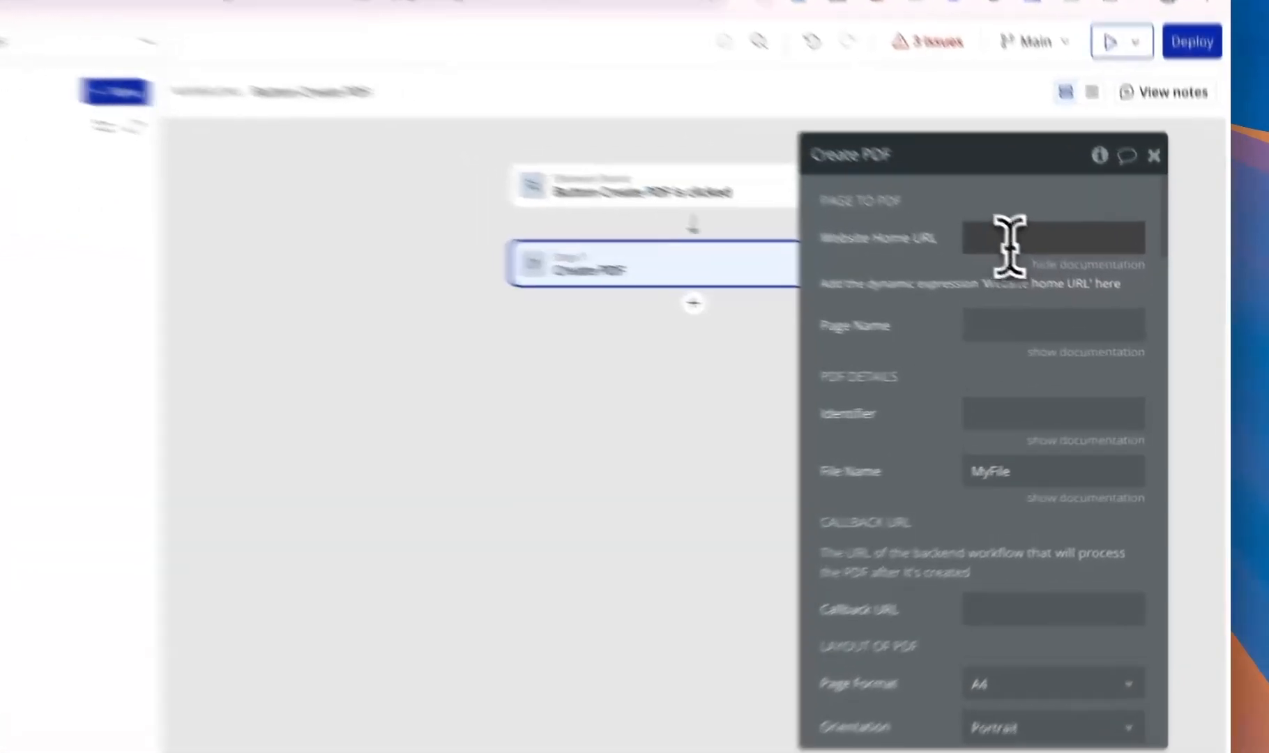
{"action": "left_click", "coordinate": [1061, 279]}
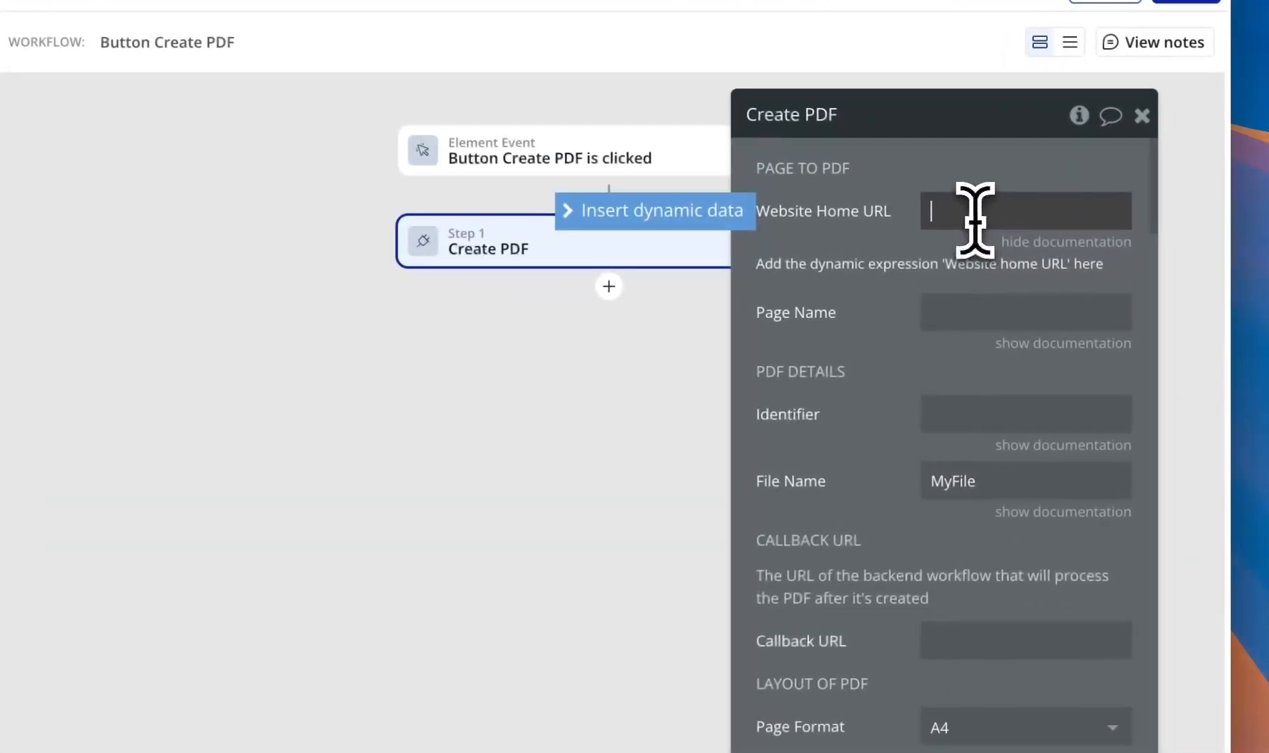
{"action": "left_click", "coordinate": [728, 220]}
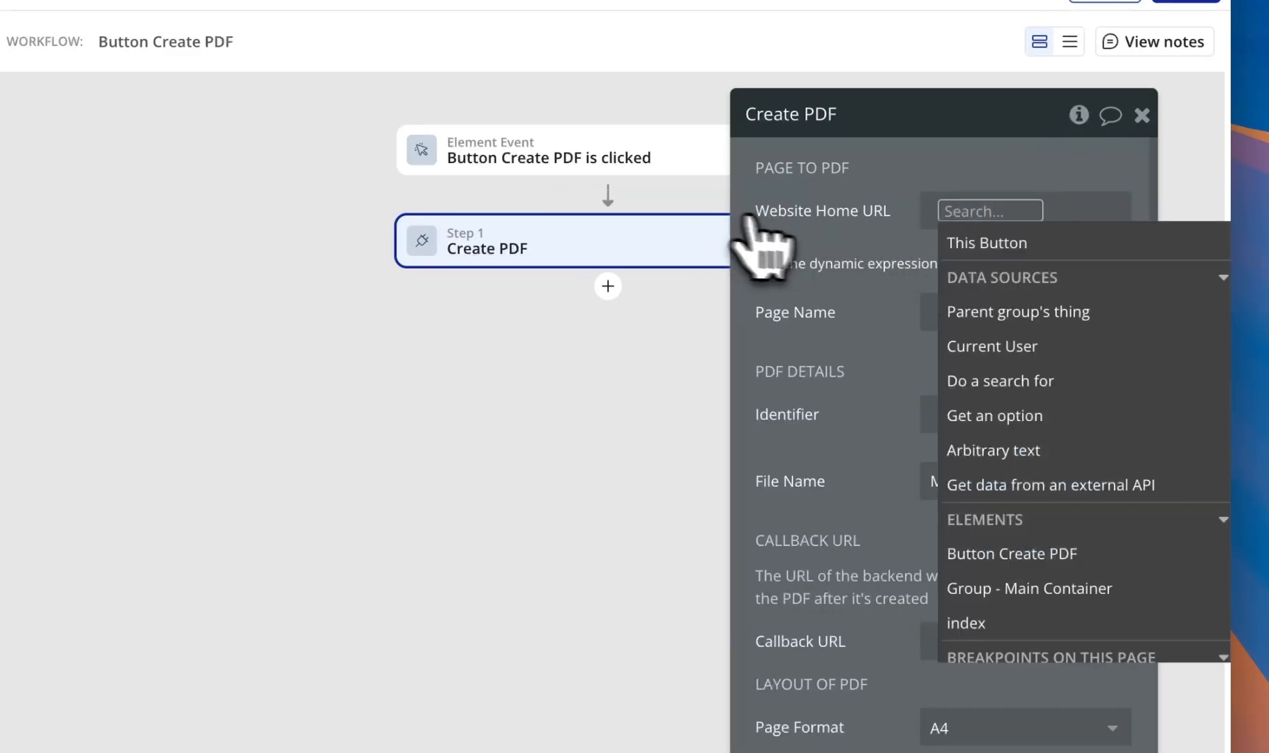
{"action": "scroll", "coordinate": [1011, 317], "scroll_direction": "down", "scroll_amount": 10}
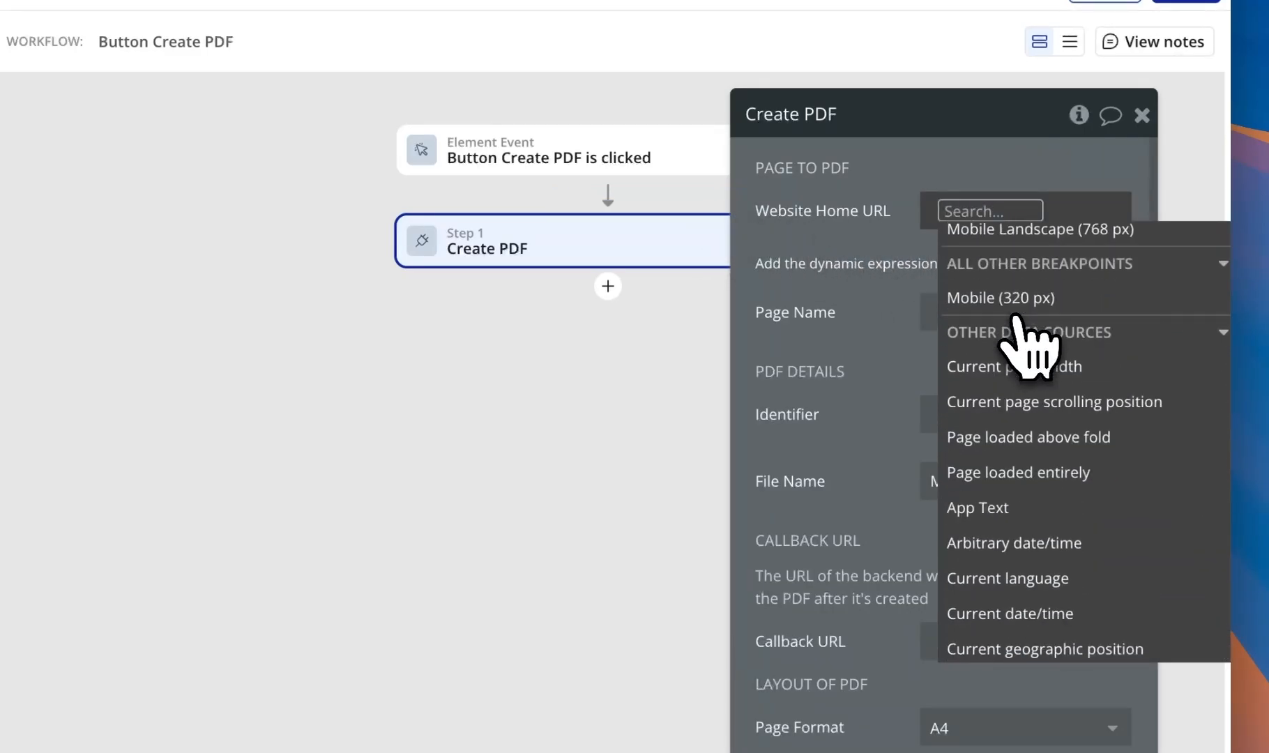
{"action": "scroll", "coordinate": [1014, 317], "scroll_direction": "down", "scroll_amount": 3}
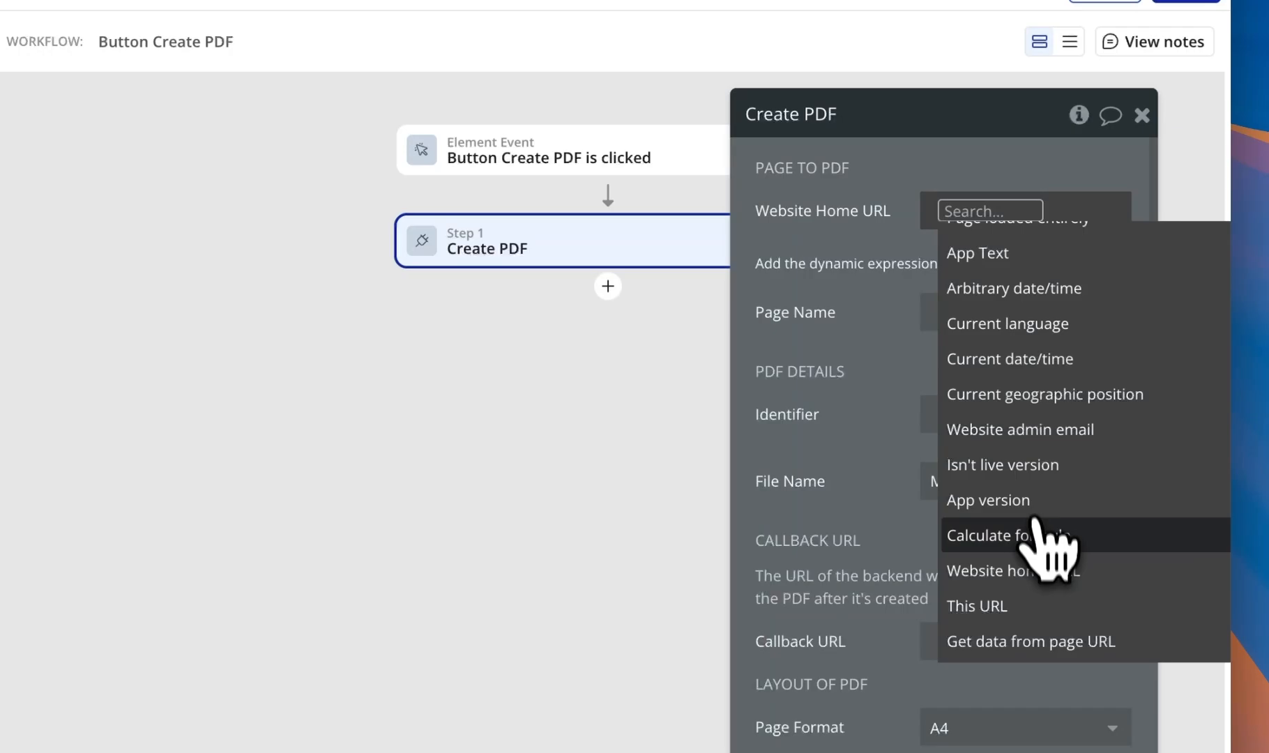
{"action": "left_click", "coordinate": [1046, 572]}
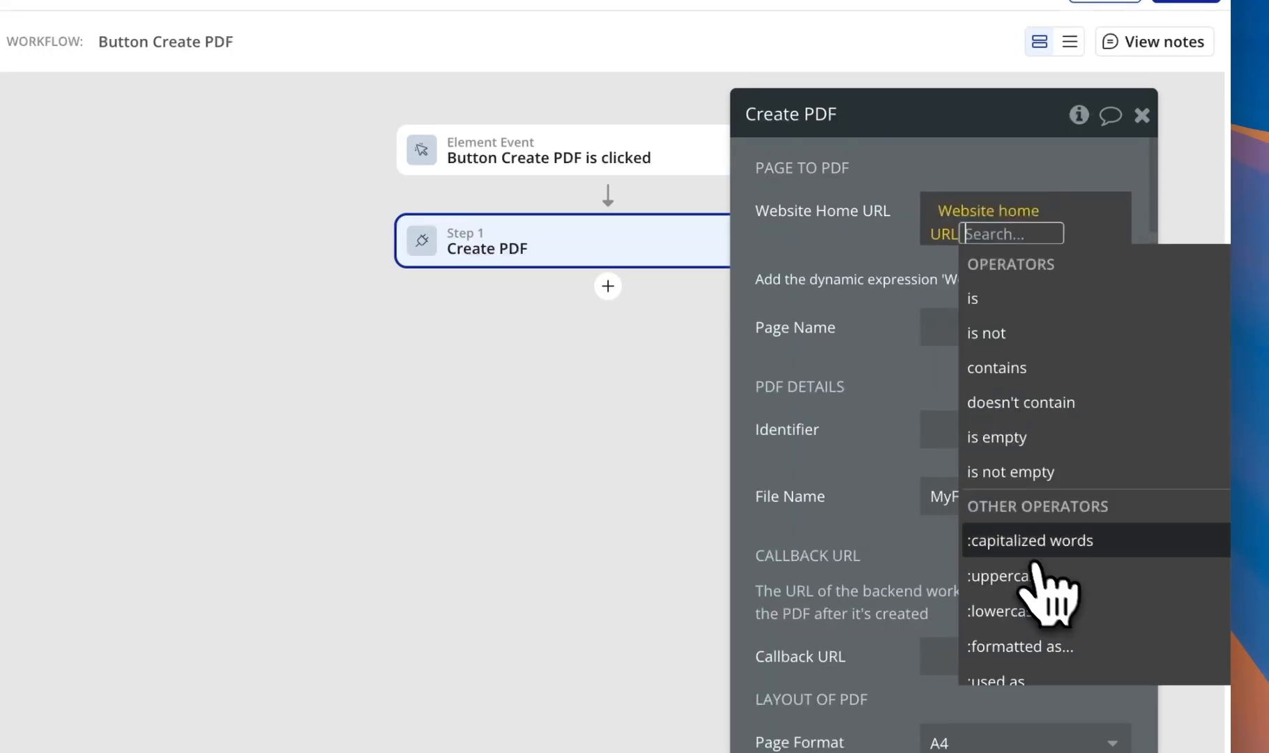
{"action": "left_click", "coordinate": [915, 408]}
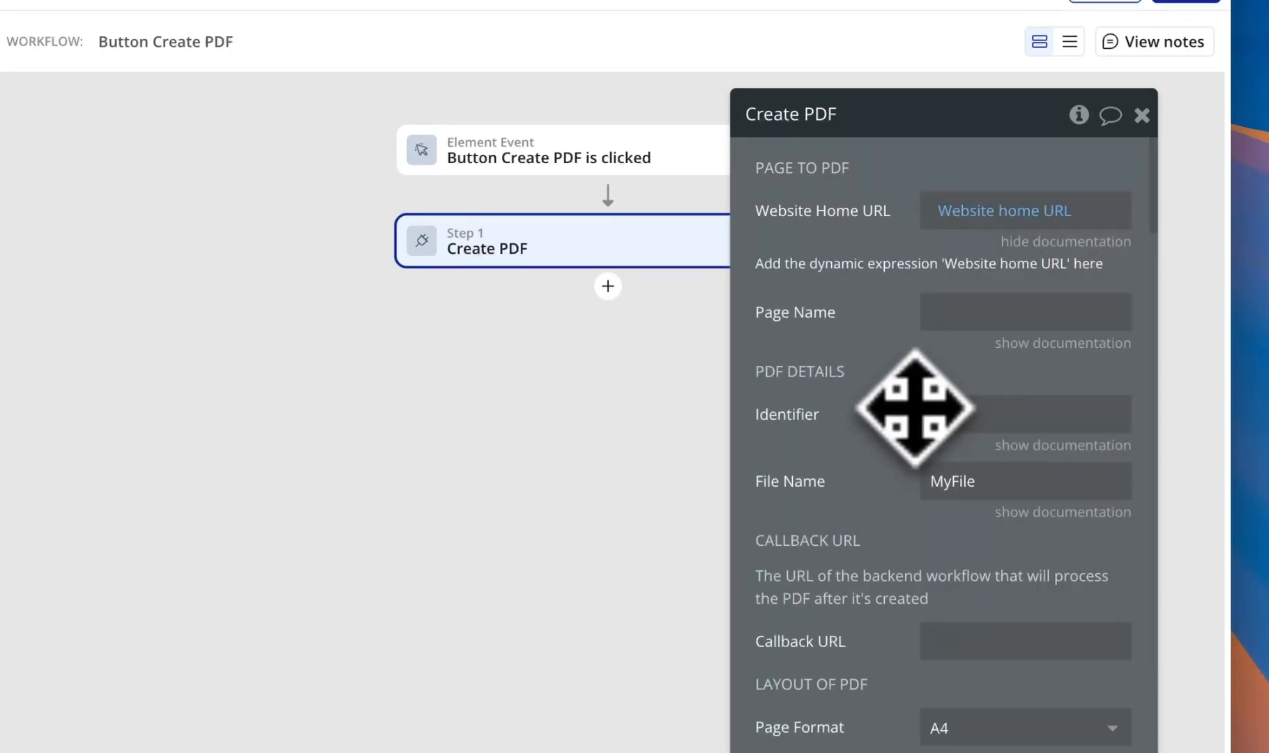
{"action": "left_click", "coordinate": [1046, 243]}
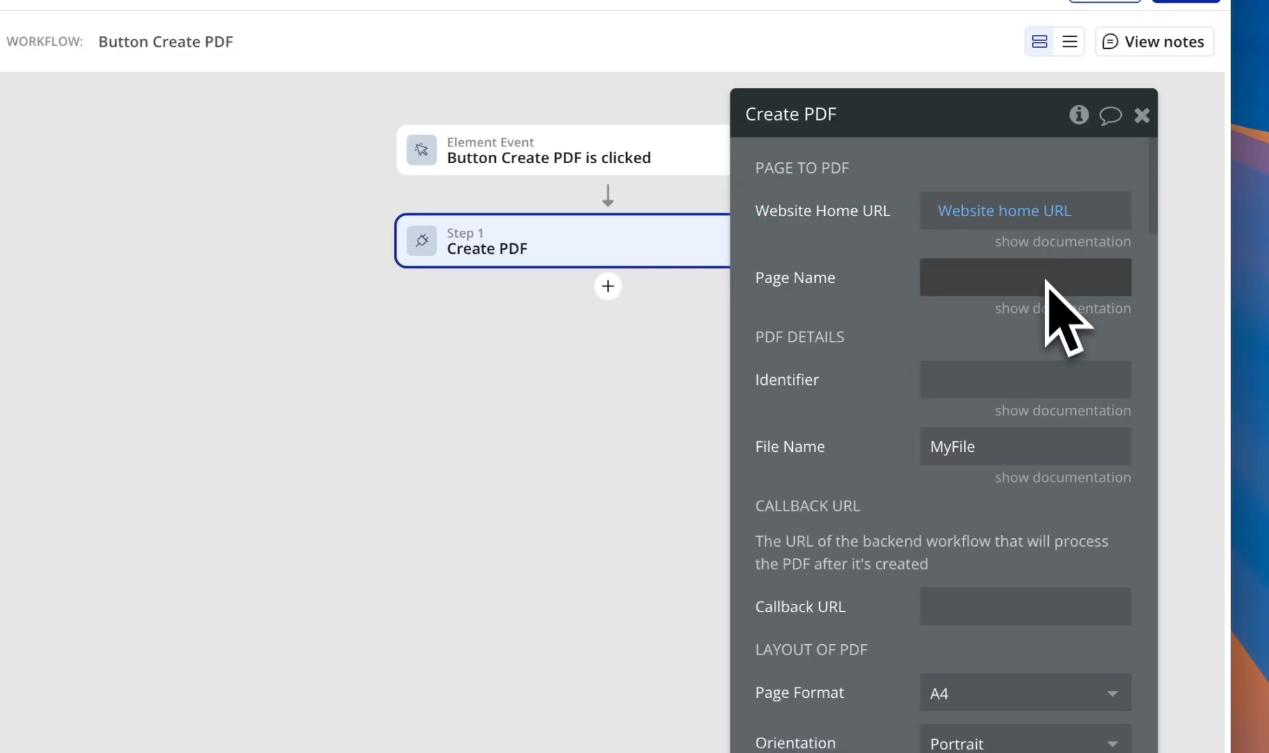
- Enter pdf as the Page Name and rename the File Name from MyFile to Checklist
{"action": "left_click", "coordinate": [1045, 308]}
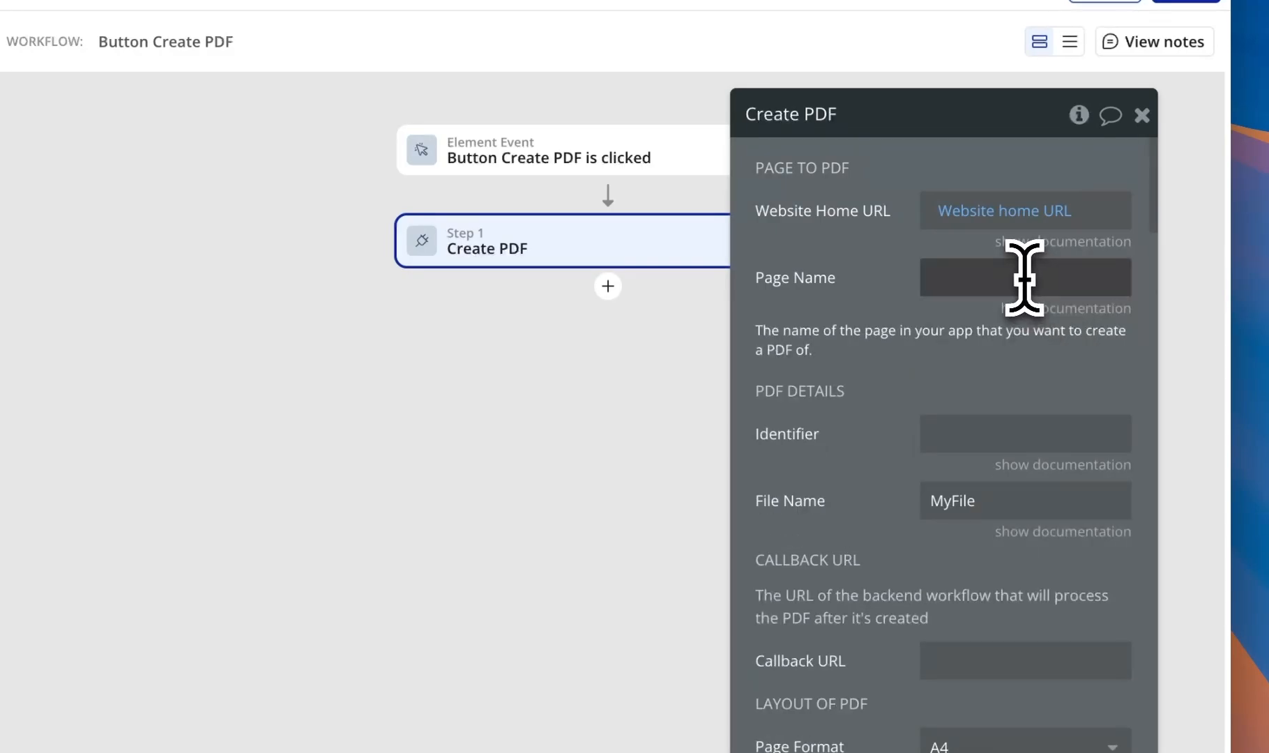
{"action": "left_click", "coordinate": [1026, 285]}
{"action": "type", "text": "p"}
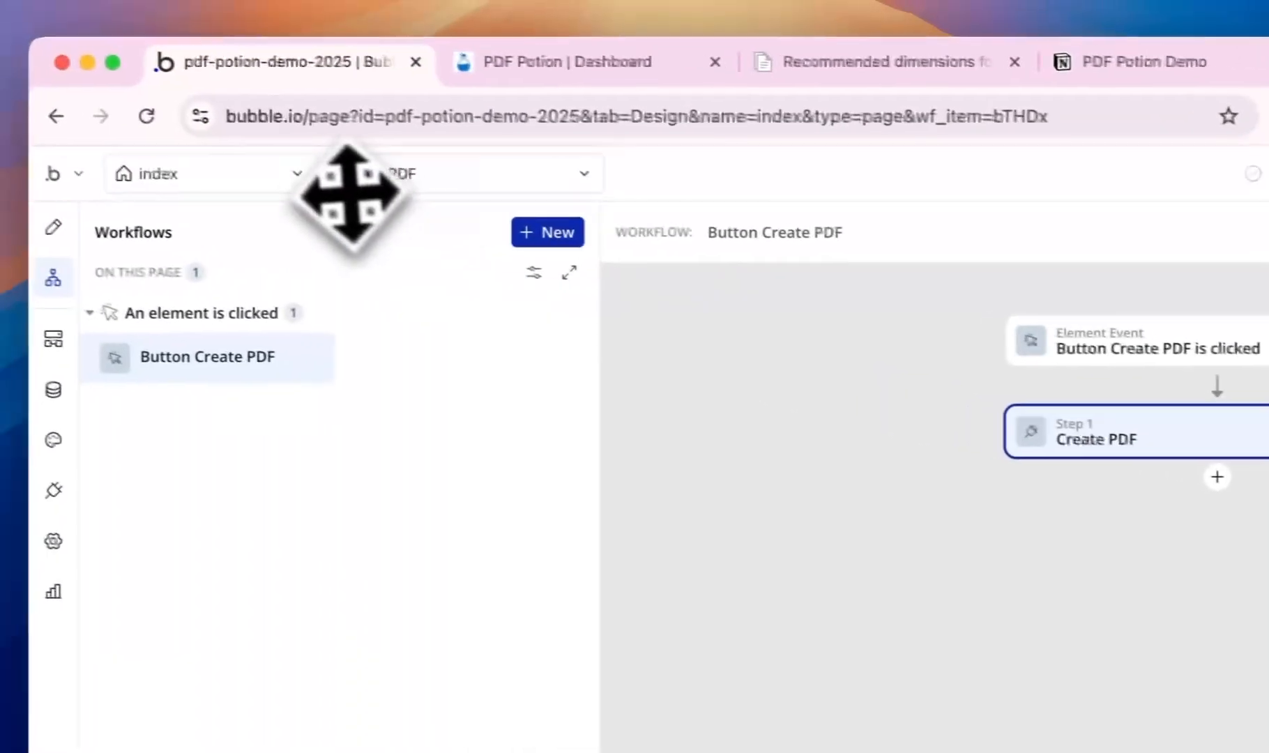
{"action": "left_click", "coordinate": [311, 178]}
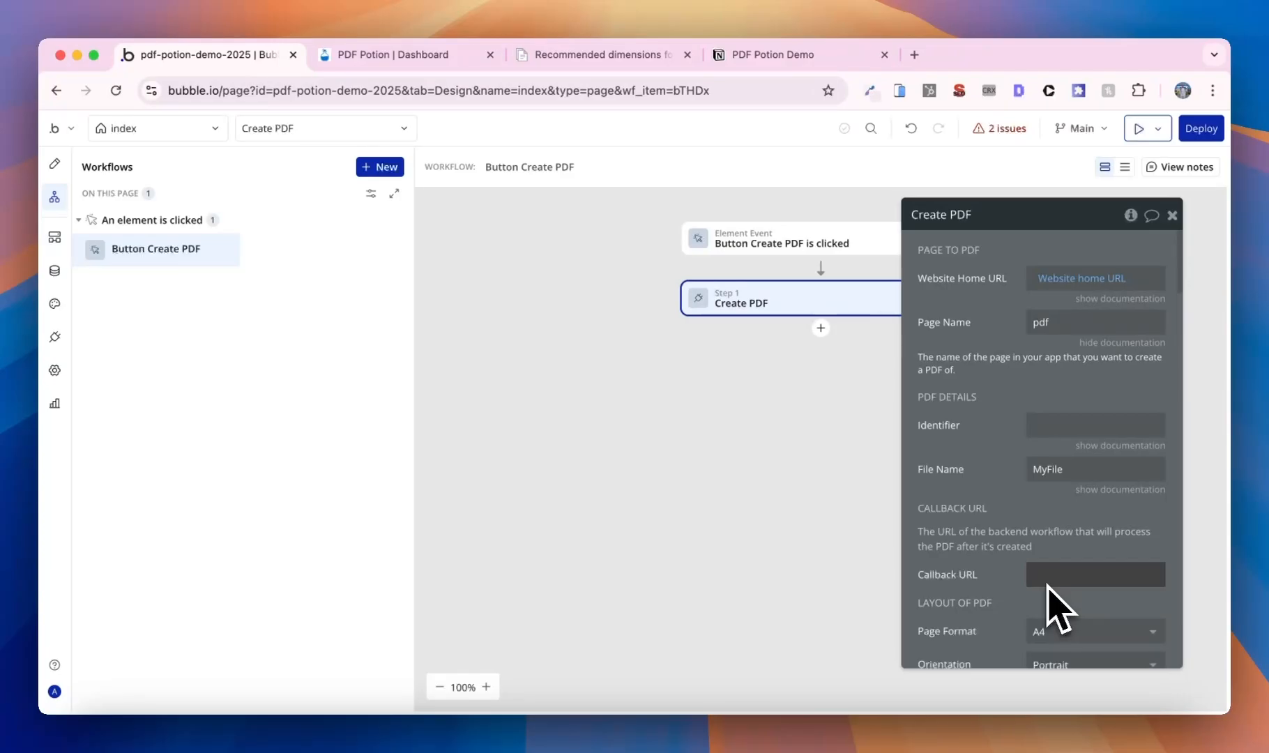
{"action": "double_click", "coordinate": [1059, 471]}
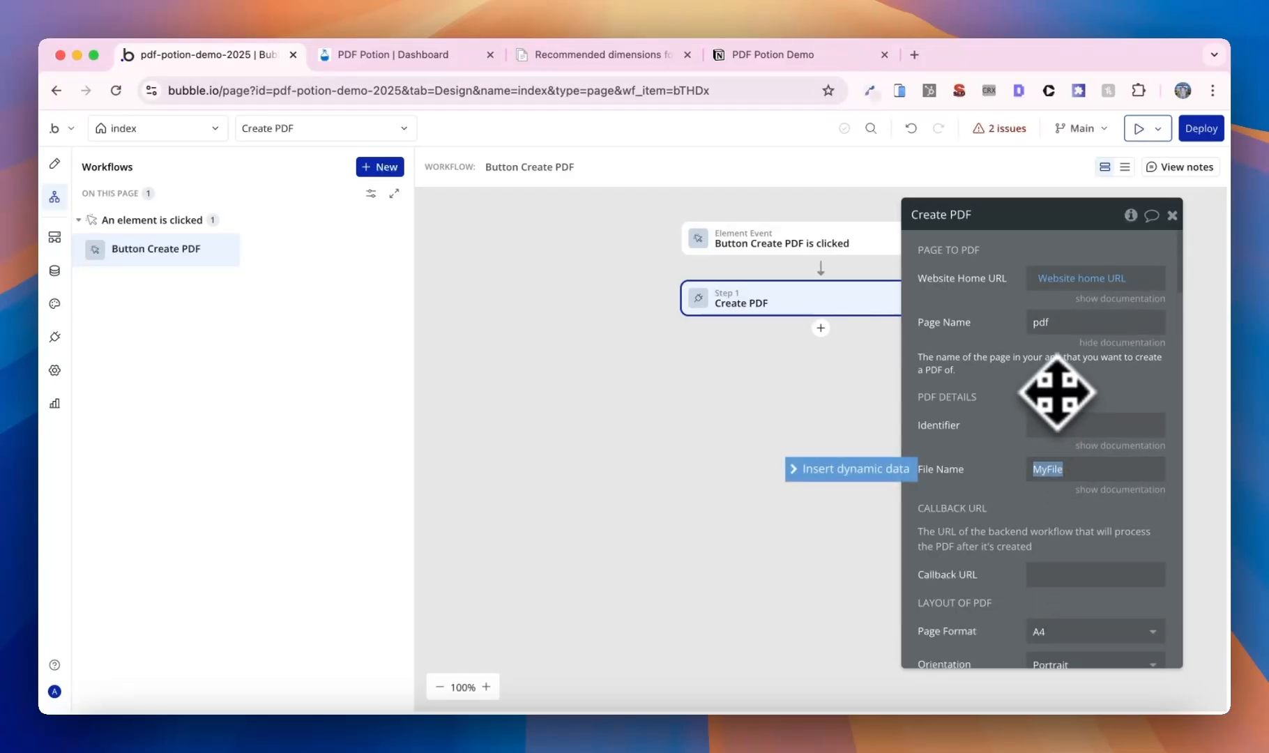
{"action": "type", "text": "Checklist"}
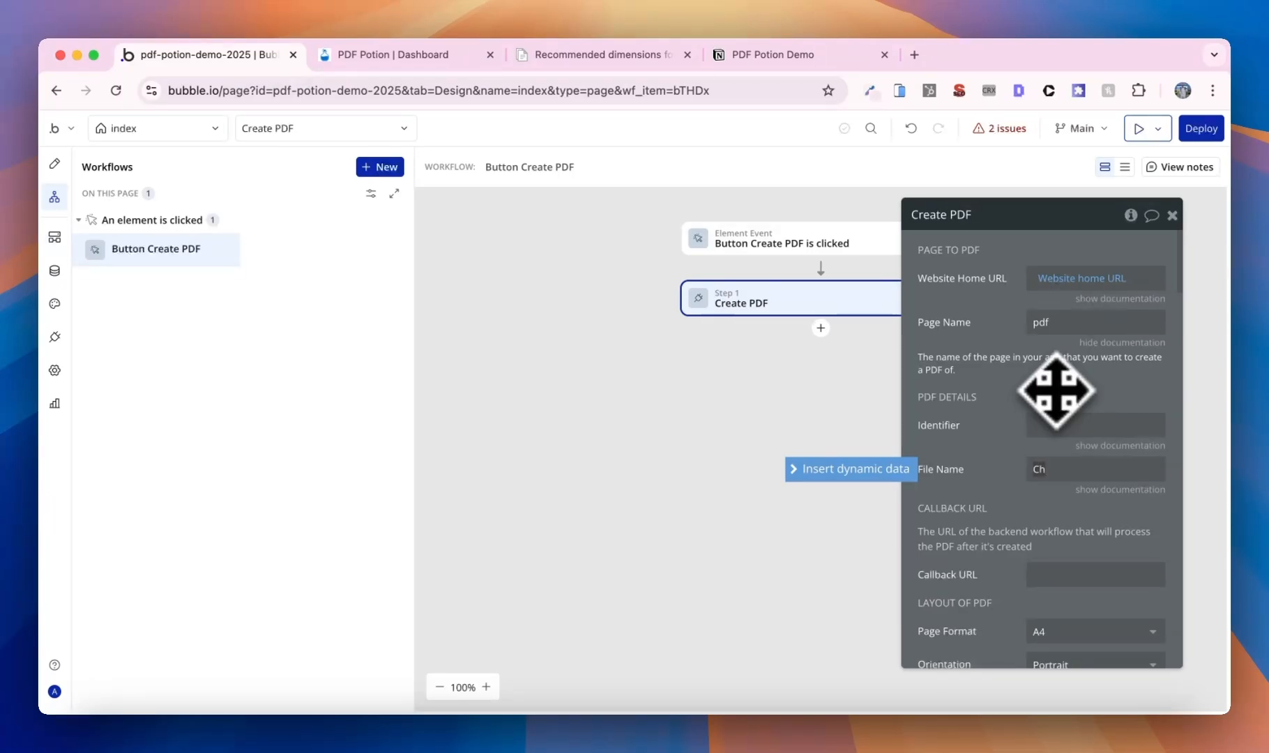
{"action": "left_click", "coordinate": [1004, 369]}
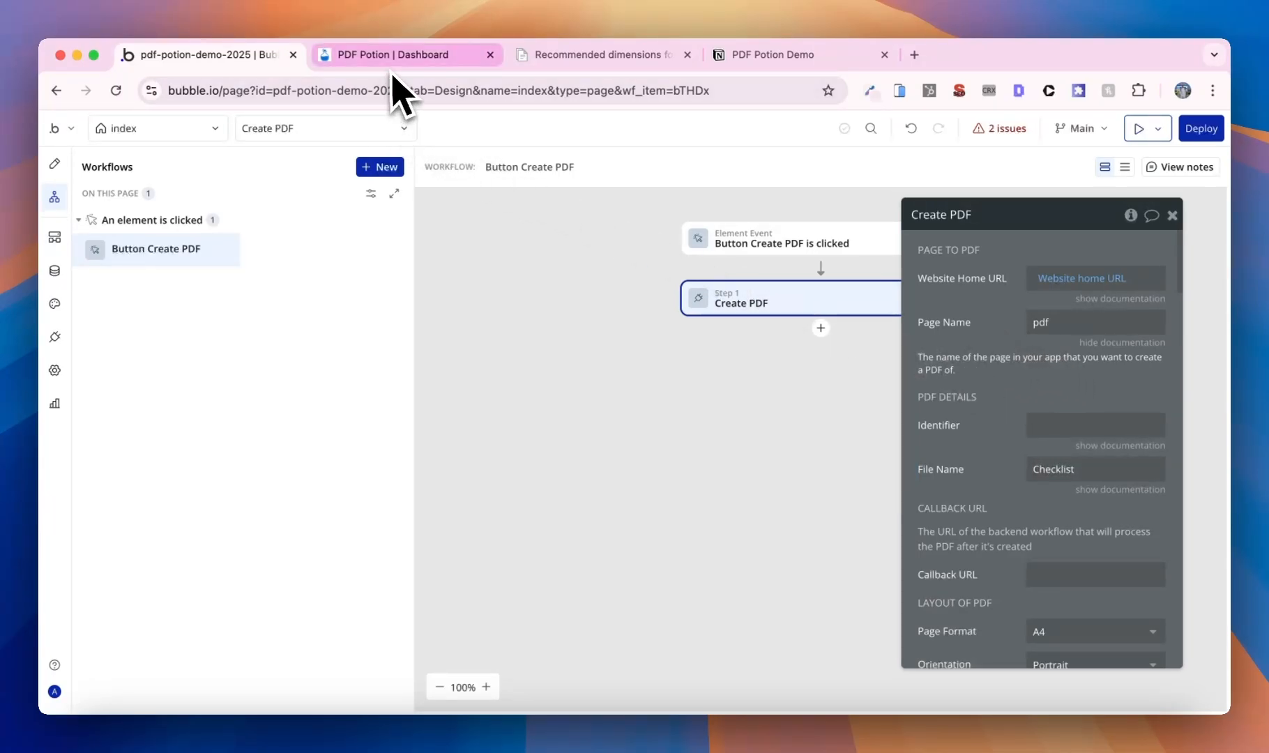
- Preview the app, test the Create PDF button, then return to the editor
{"action": "left_click", "coordinate": [1138, 128]}
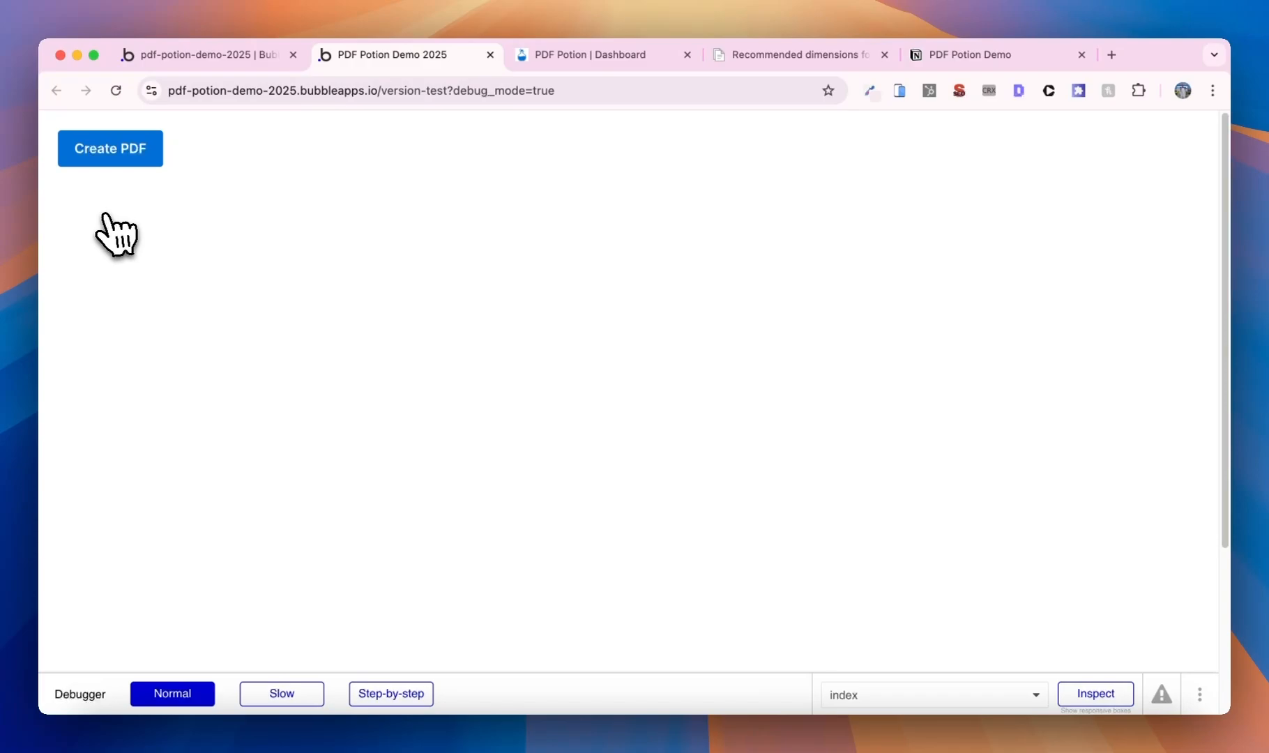
{"action": "left_click", "coordinate": [120, 159]}
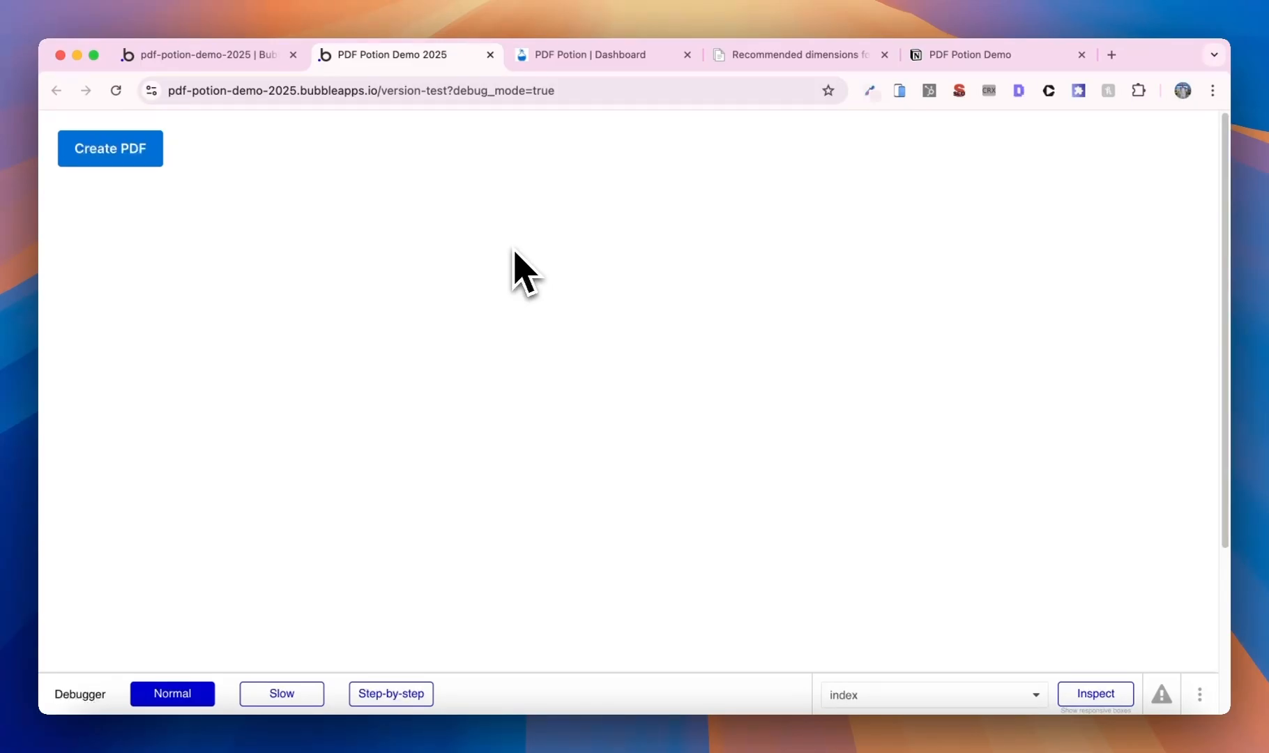
{"action": "left_click", "coordinate": [209, 54]}
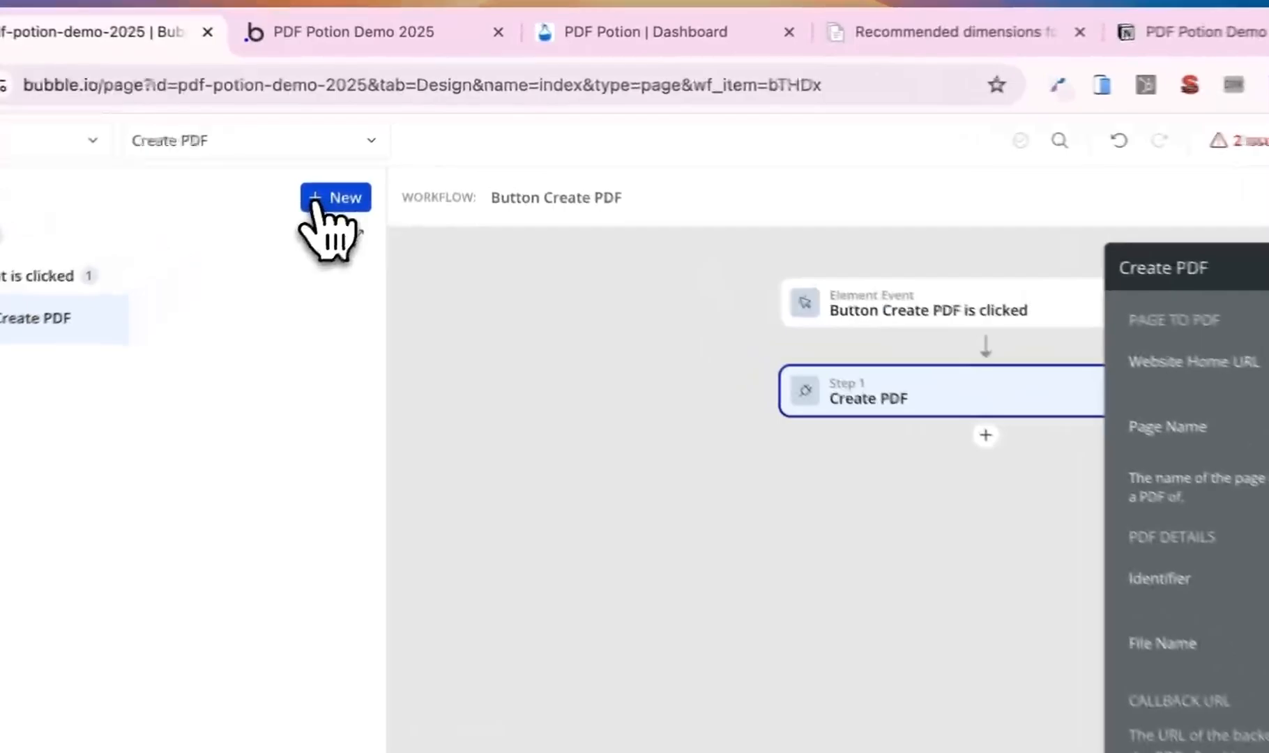
- Add a Page is loaded workflow running the Warmup plugin action, then refresh the preview tab
{"action": "left_click", "coordinate": [315, 201]}
{"action": "mouse_move", "coordinate": [971, 413]}
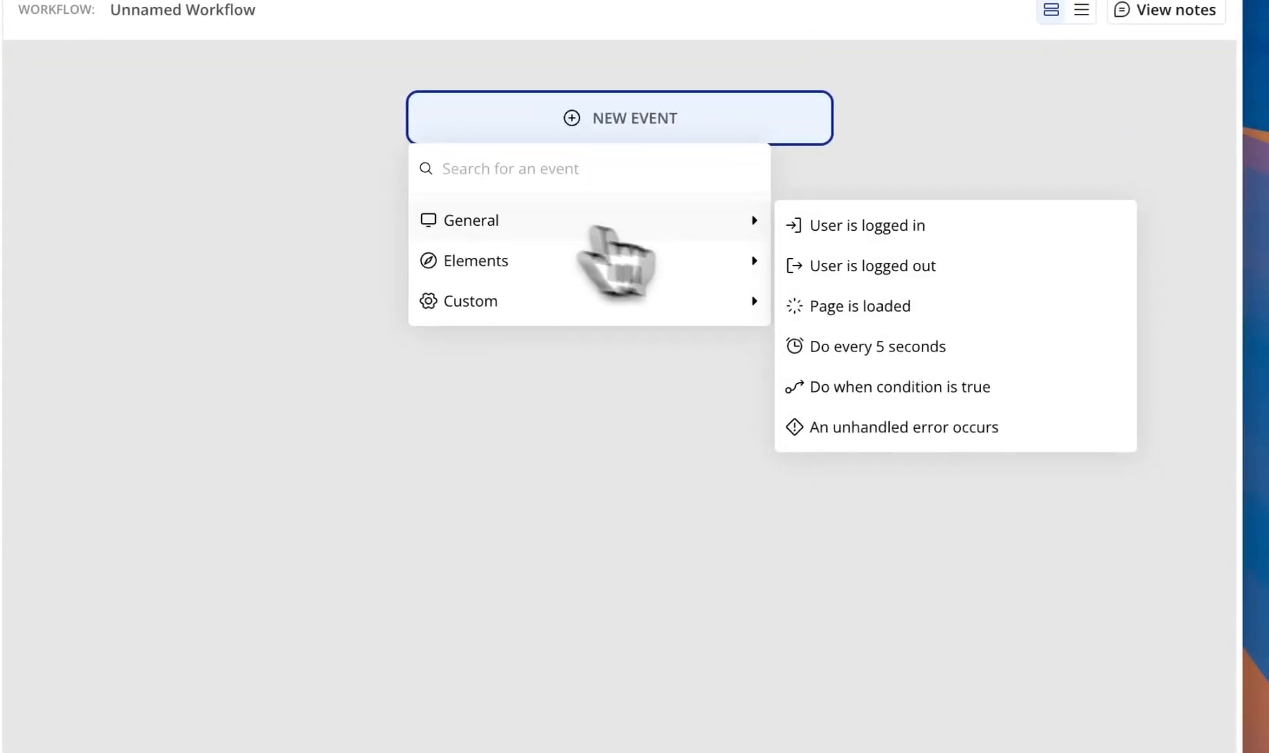
{"action": "left_click", "coordinate": [899, 306]}
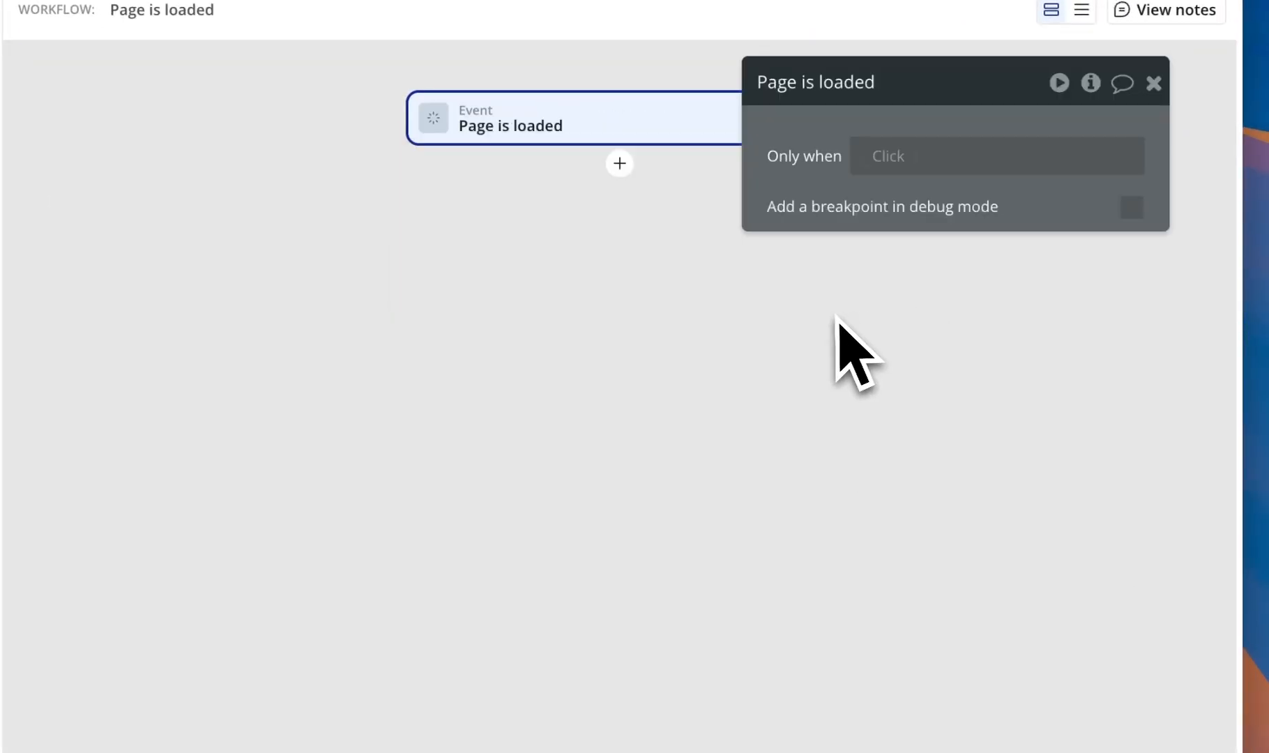
{"action": "left_click", "coordinate": [622, 171]}
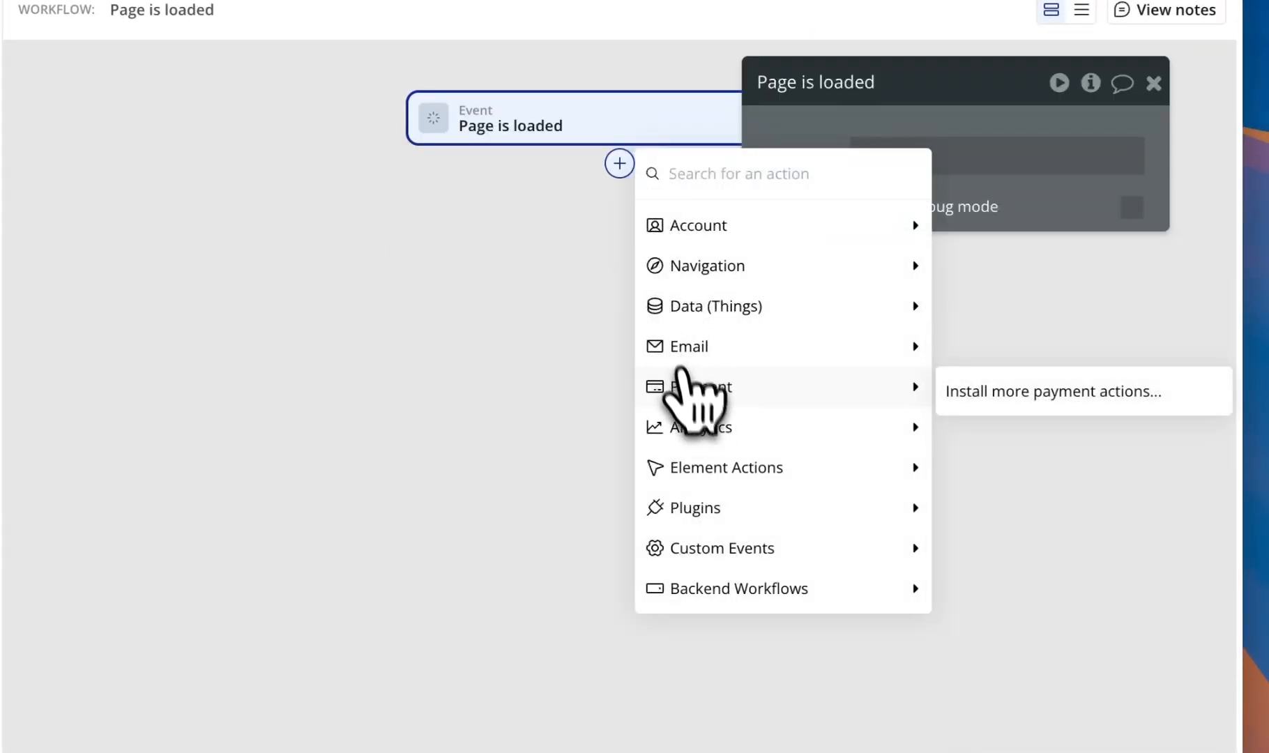
{"action": "mouse_move", "coordinate": [715, 505]}
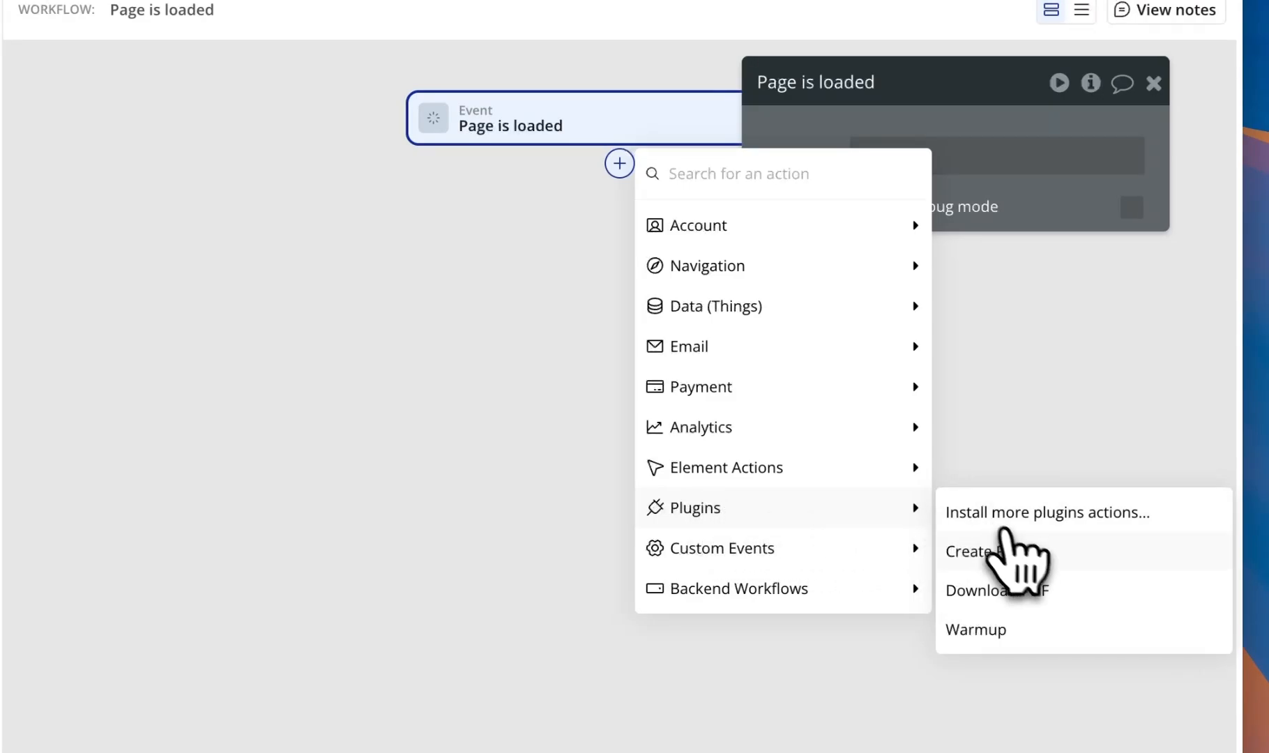
{"action": "left_click", "coordinate": [1016, 630]}
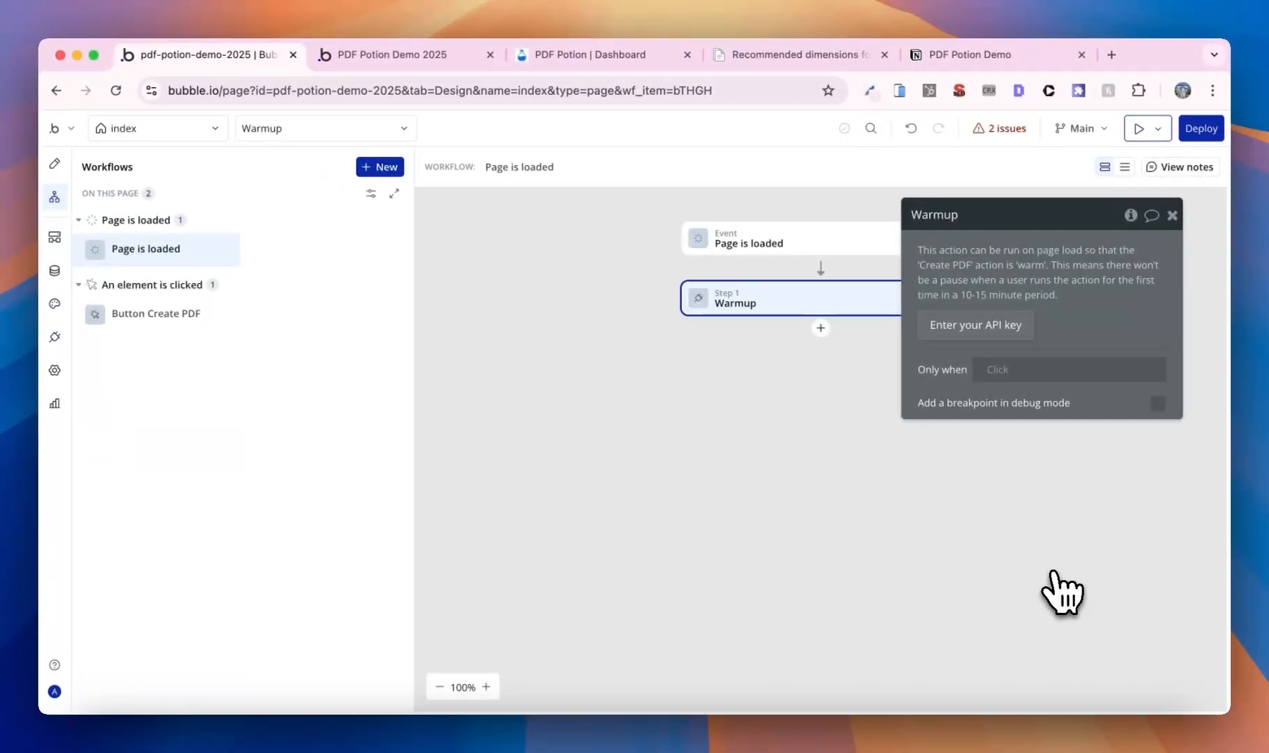
{"action": "left_click", "coordinate": [397, 54]}
{"action": "key", "text": "super+r"}
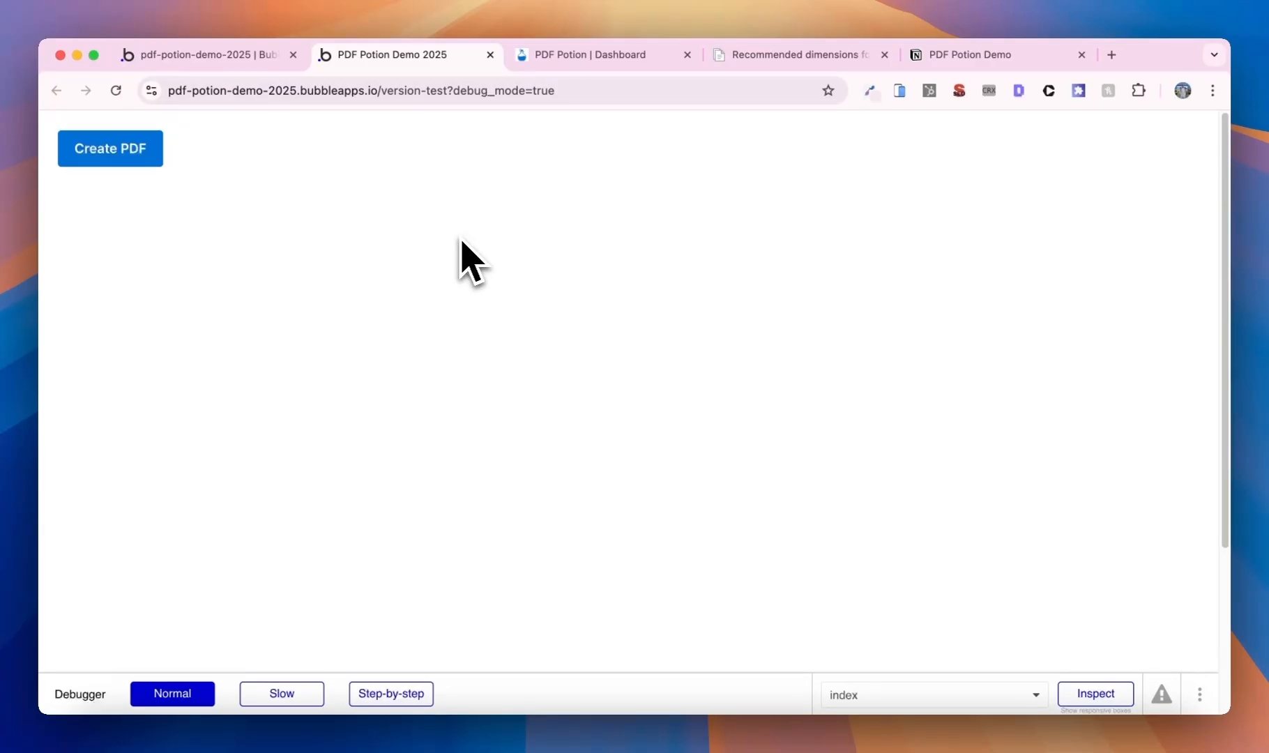
- View the generated Checklist.pdf from Data > File manager, then switch to Data types
{"action": "left_click", "coordinate": [198, 56]}
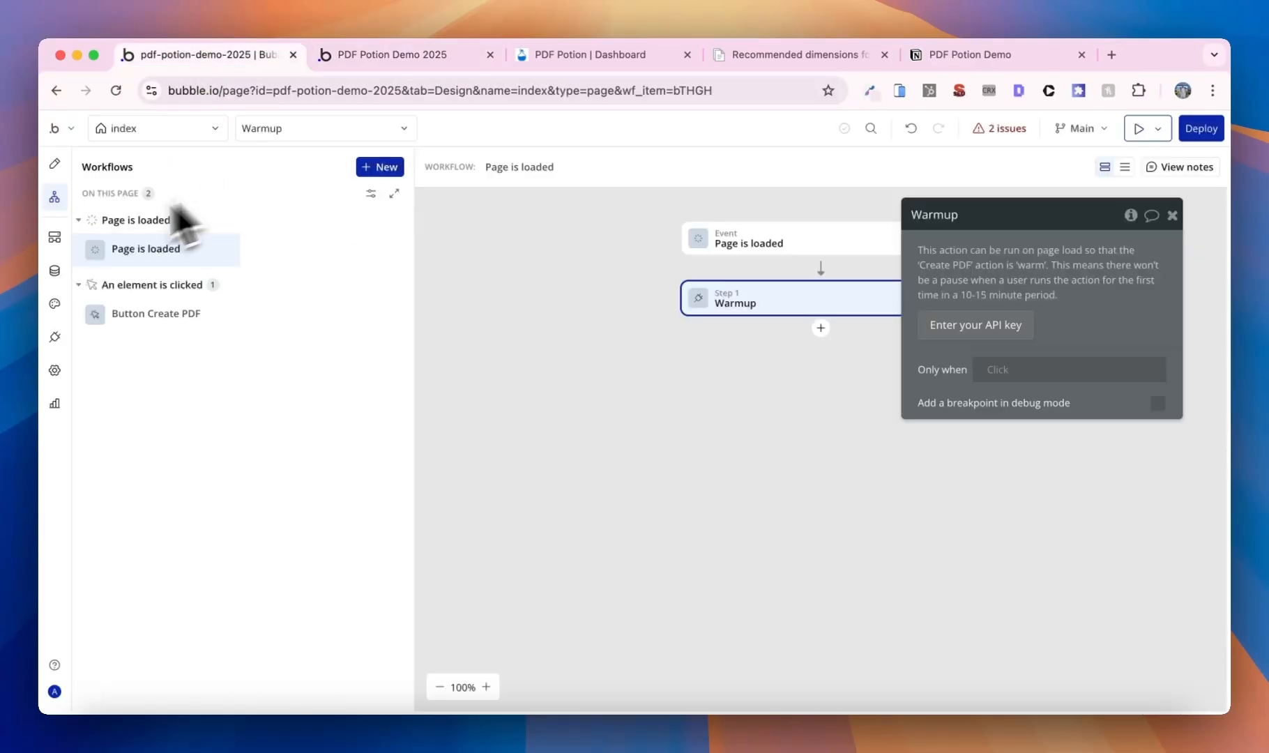
{"action": "left_click", "coordinate": [50, 272]}
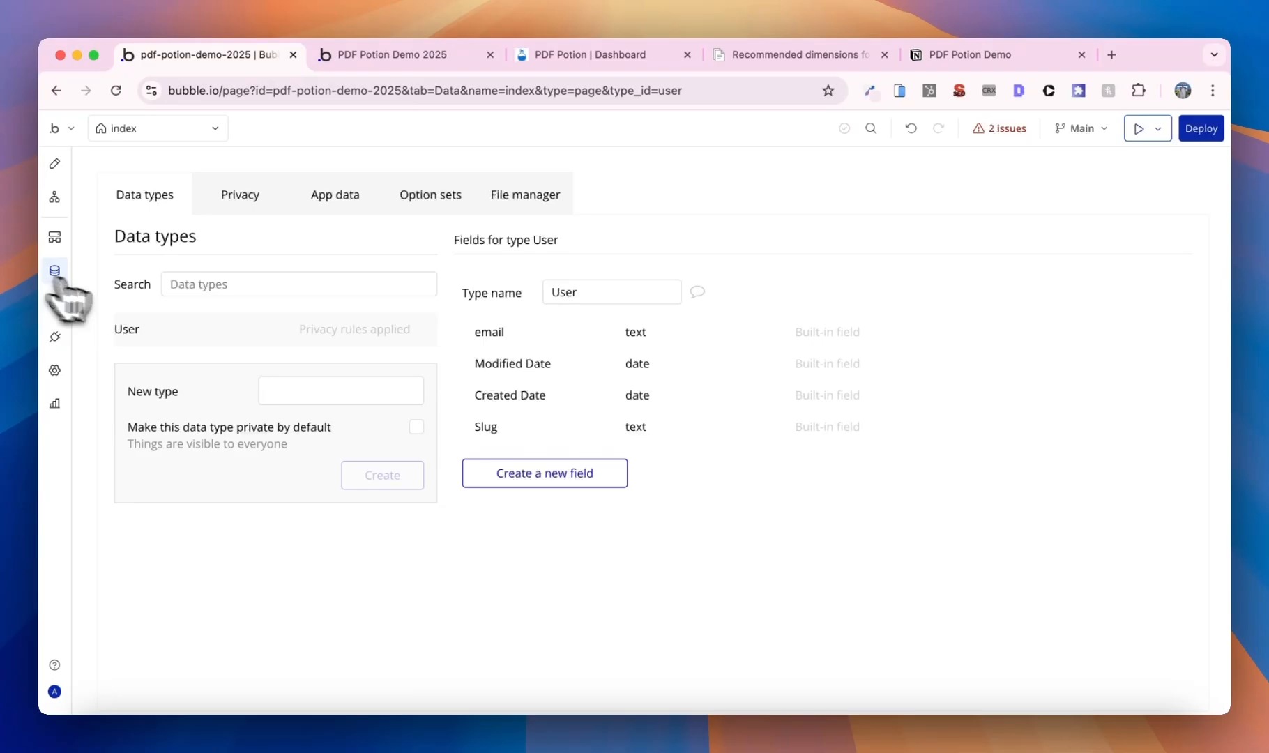
{"action": "left_click", "coordinate": [502, 197]}
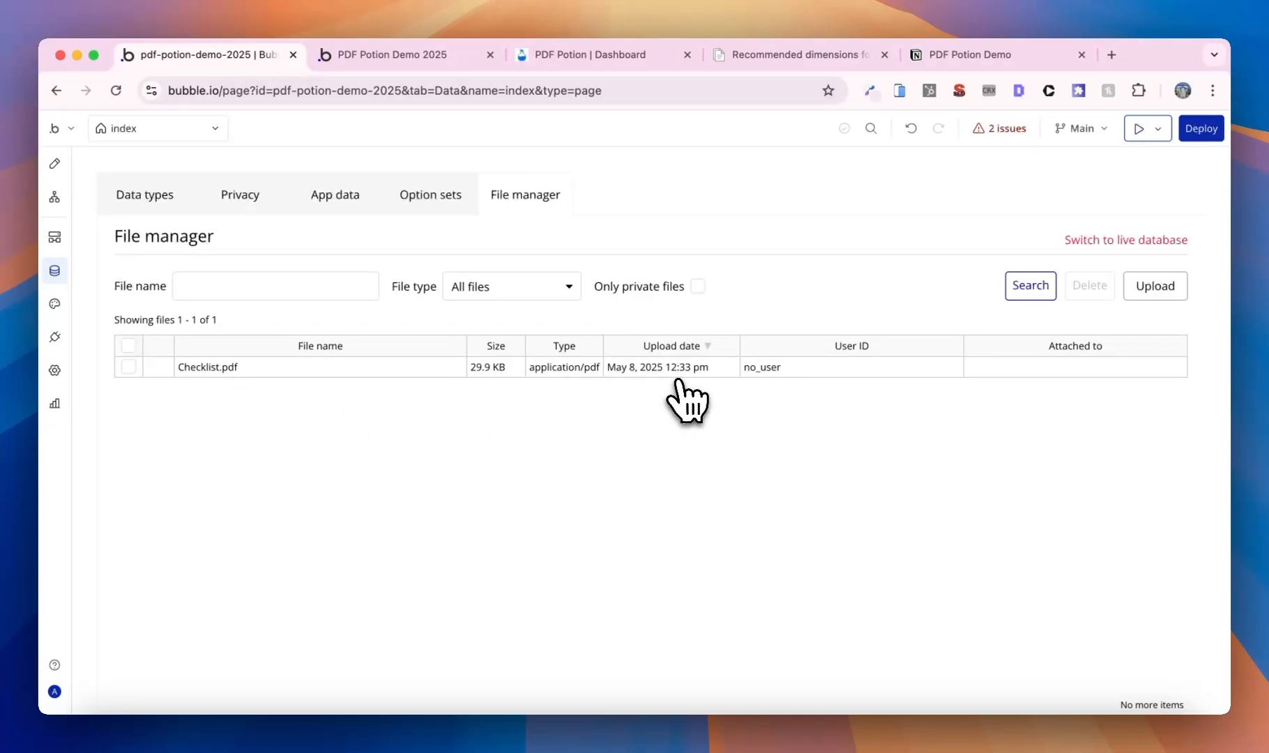
{"action": "left_click", "coordinate": [237, 370]}
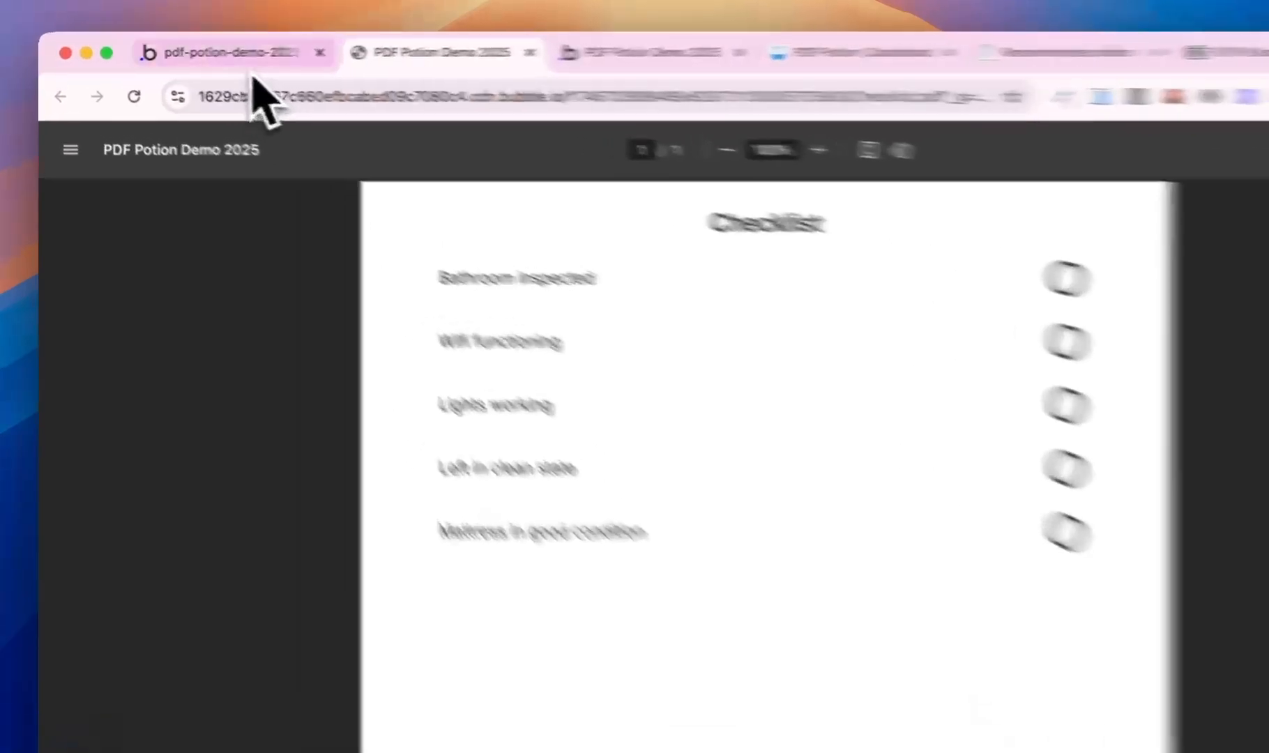
{"action": "left_click", "coordinate": [195, 63]}
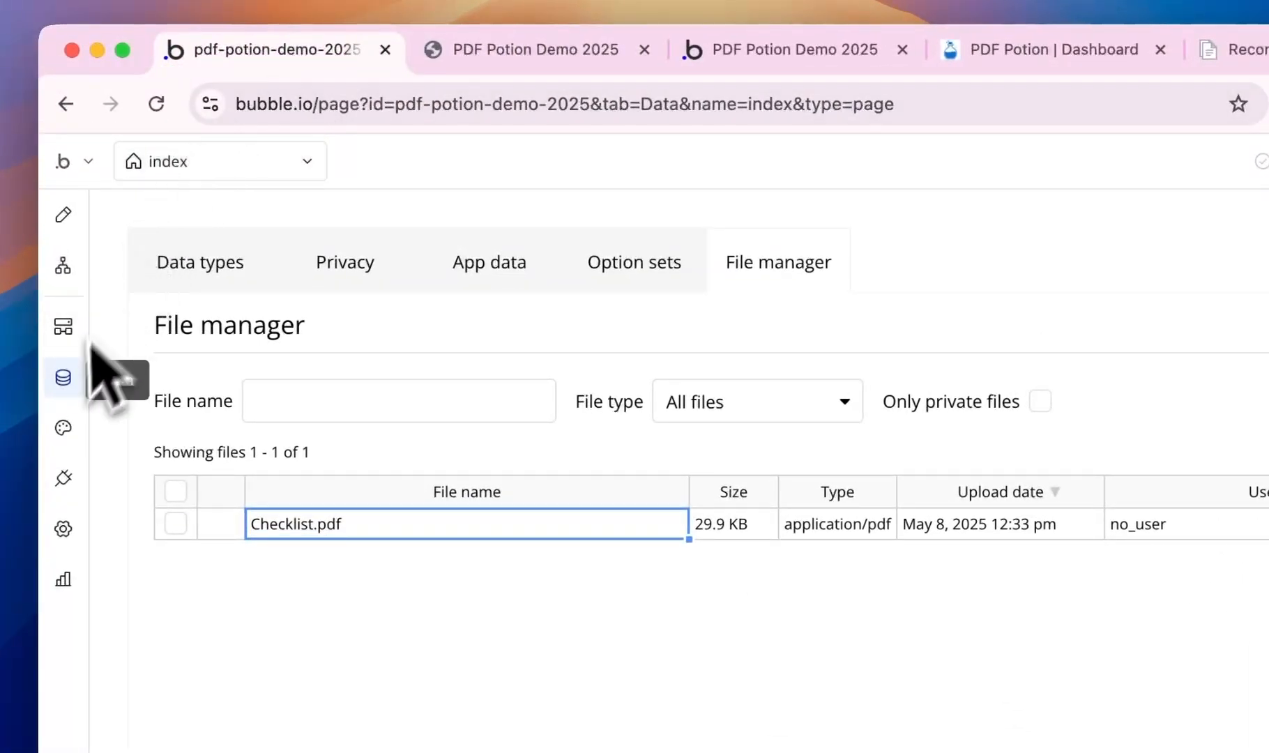
{"action": "left_click", "coordinate": [210, 278]}
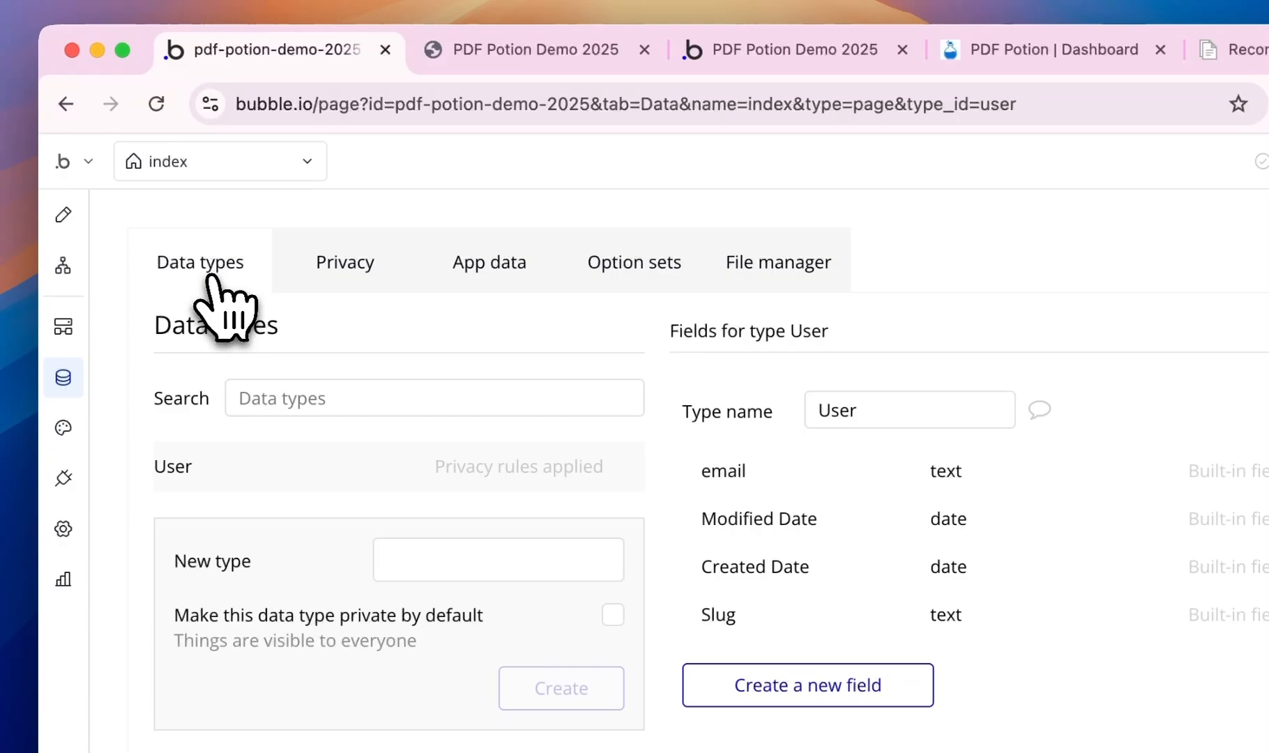
- Create a Checklist data type with a text field named Link
{"action": "left_click", "coordinate": [466, 550]}
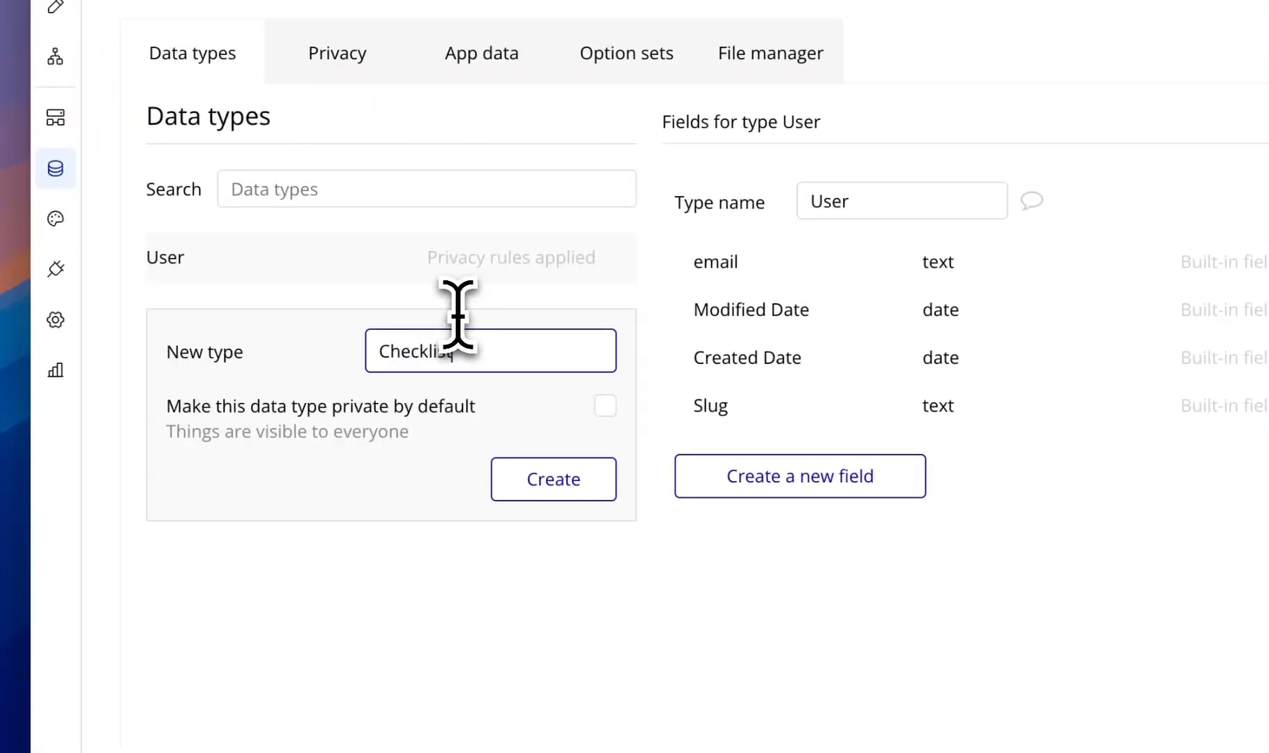
{"action": "left_click", "coordinate": [554, 479]}
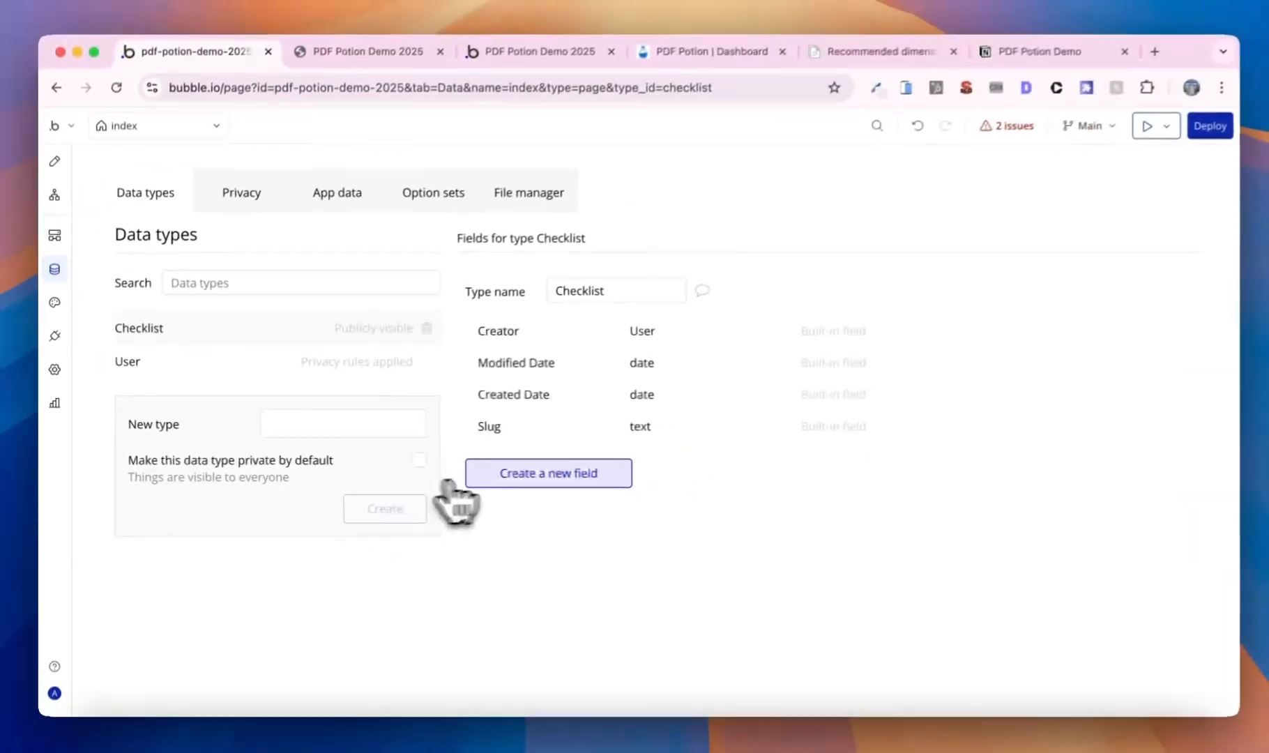
{"action": "left_click", "coordinate": [540, 481]}
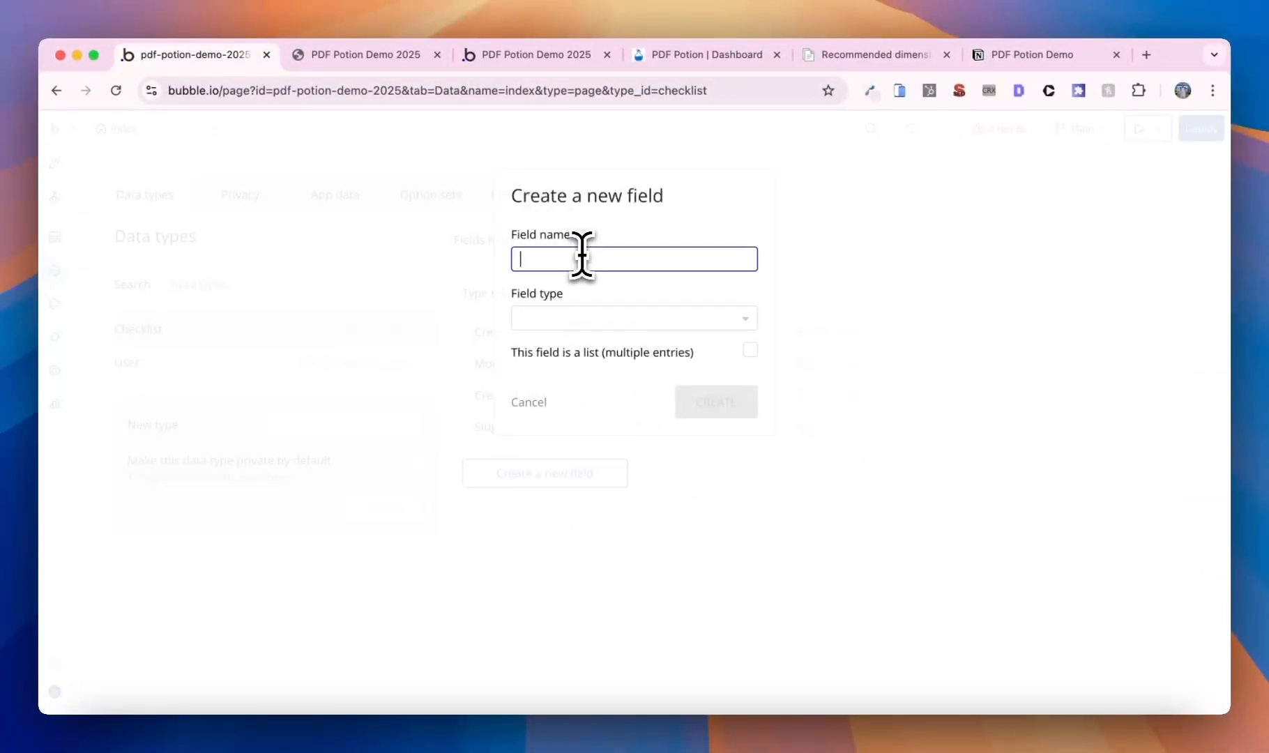
{"action": "left_click", "coordinate": [621, 319]}
{"action": "left_click", "coordinate": [599, 434]}
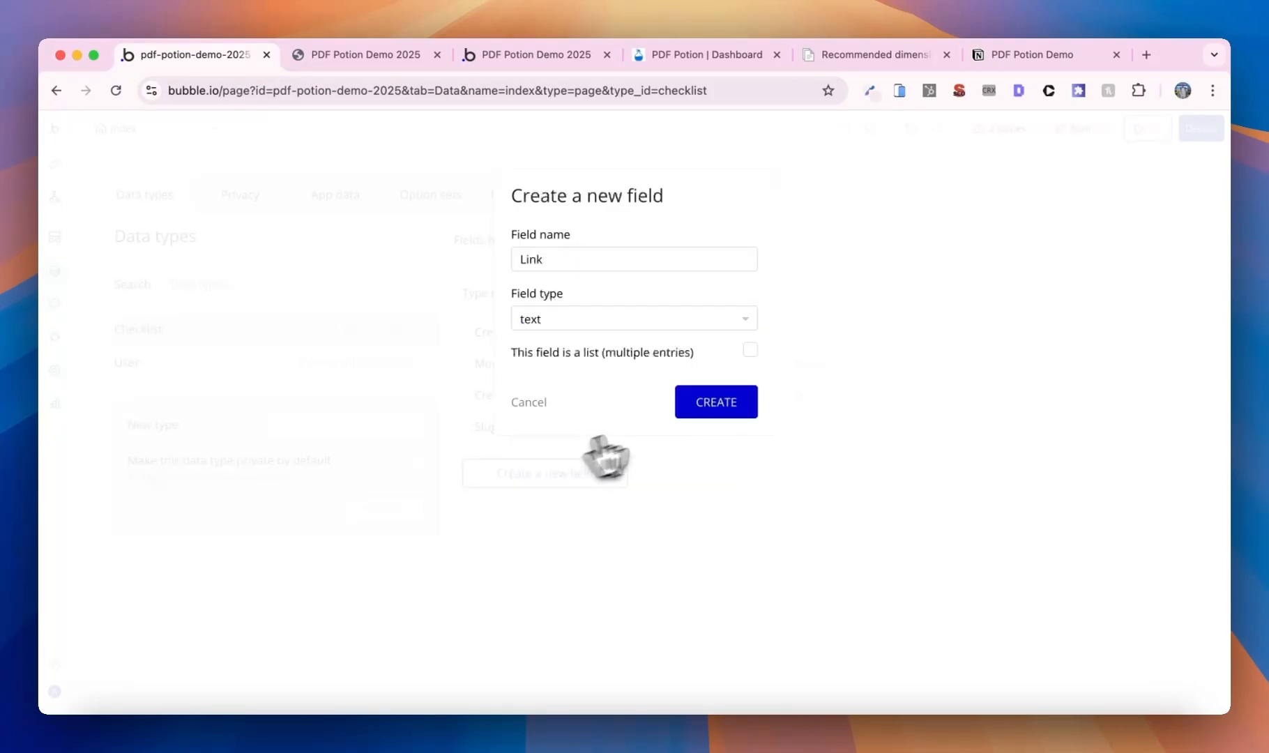
{"action": "left_click", "coordinate": [715, 403]}
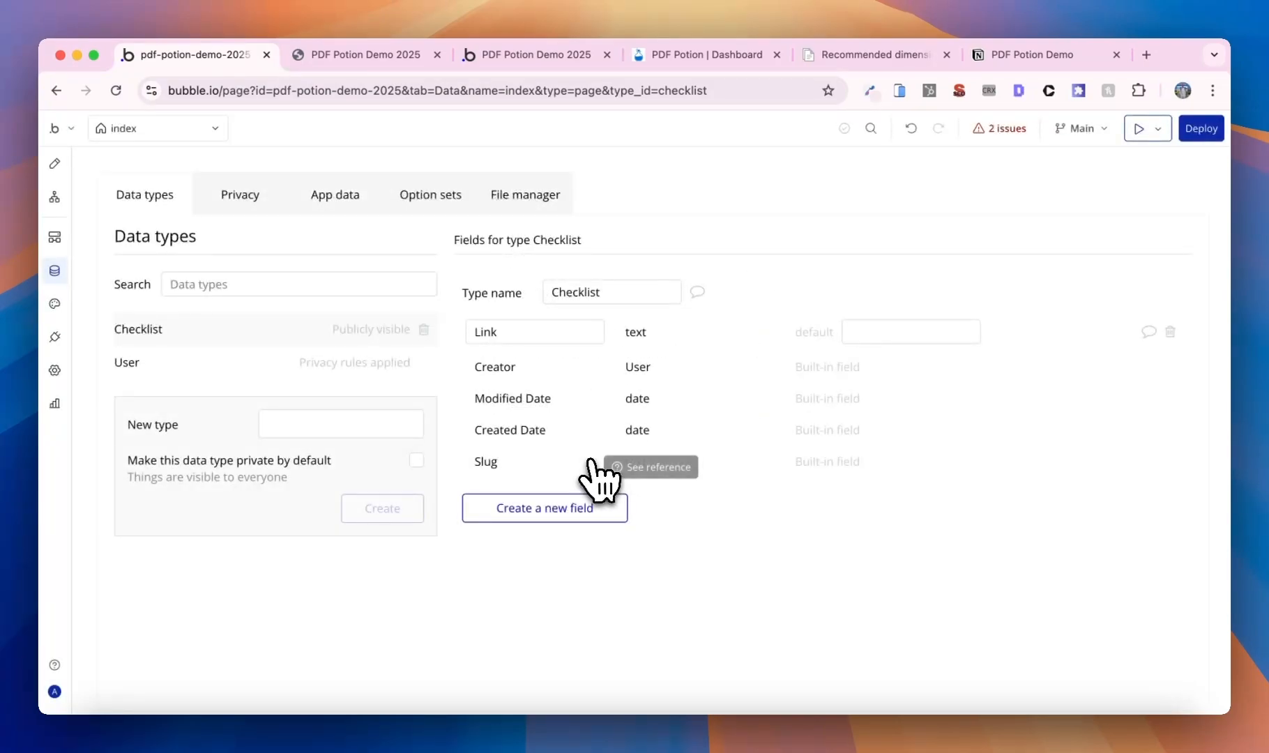
- Reopen Checklist.pdf from the File manager, then return to the Data types list
{"action": "left_click", "coordinate": [531, 197]}
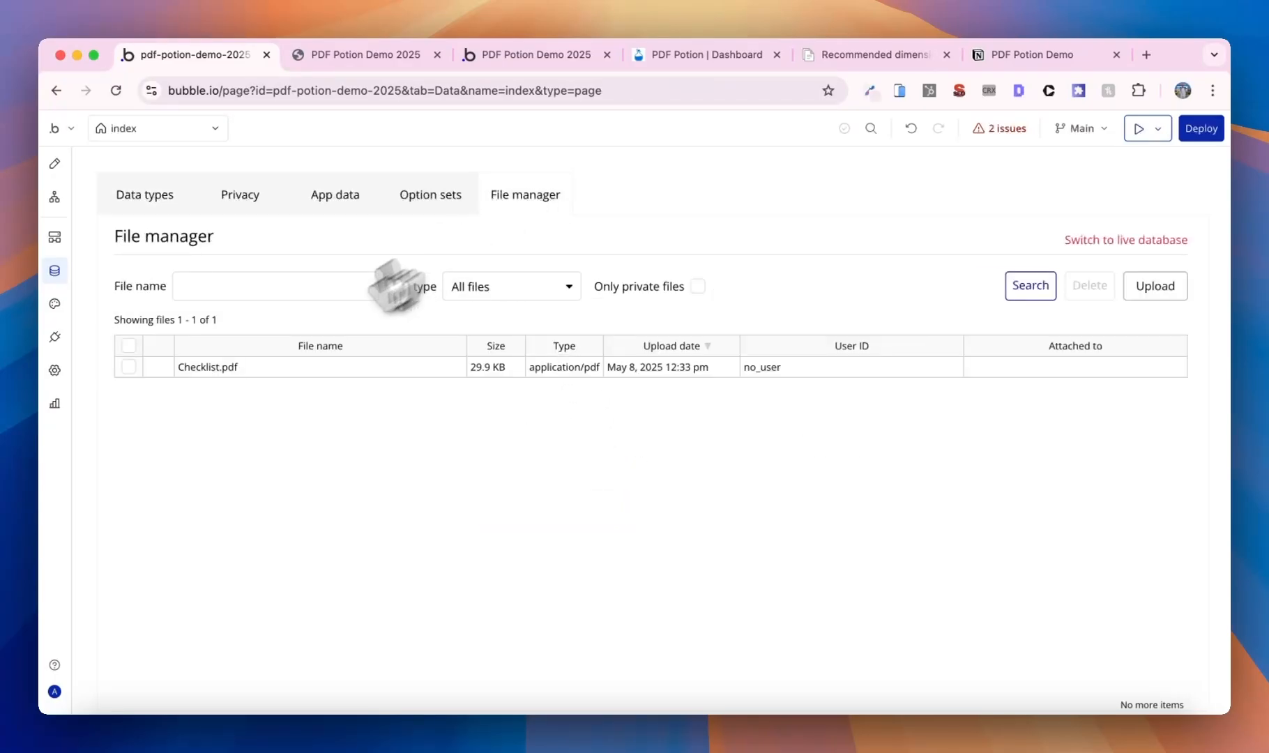
{"action": "left_click", "coordinate": [214, 374]}
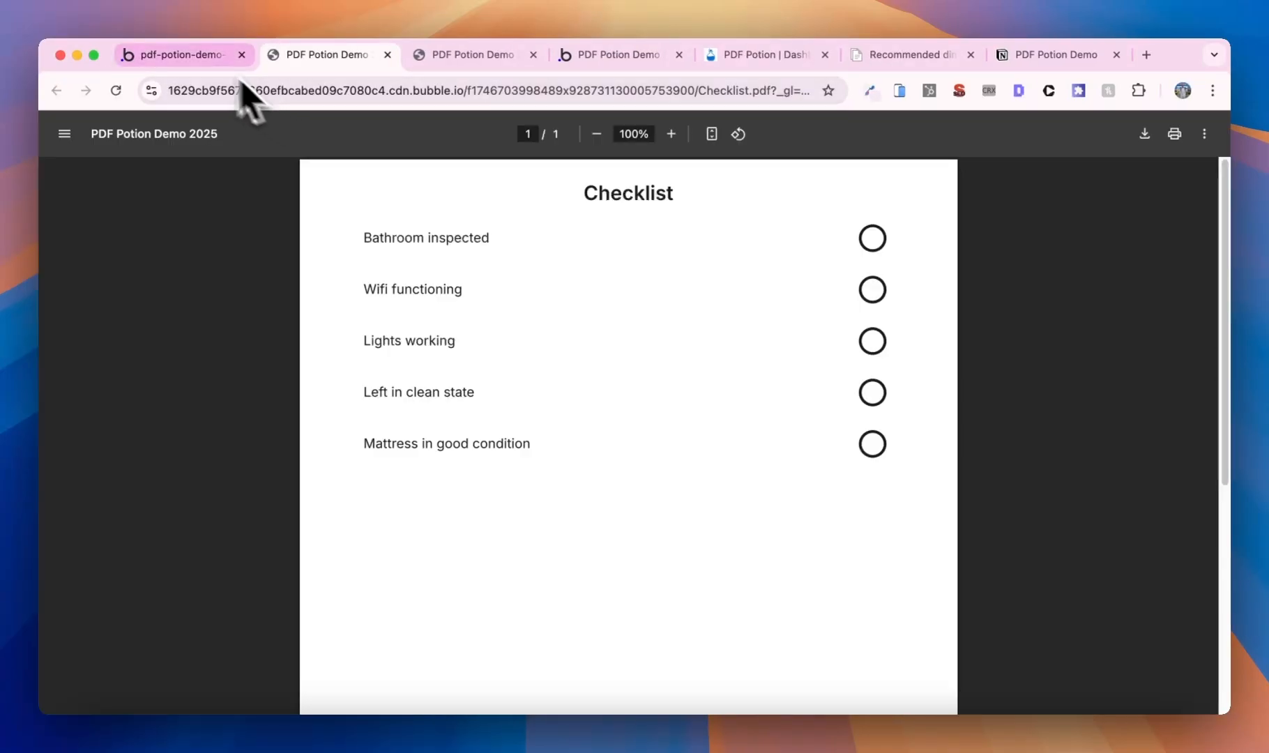
{"action": "left_click", "coordinate": [195, 56]}
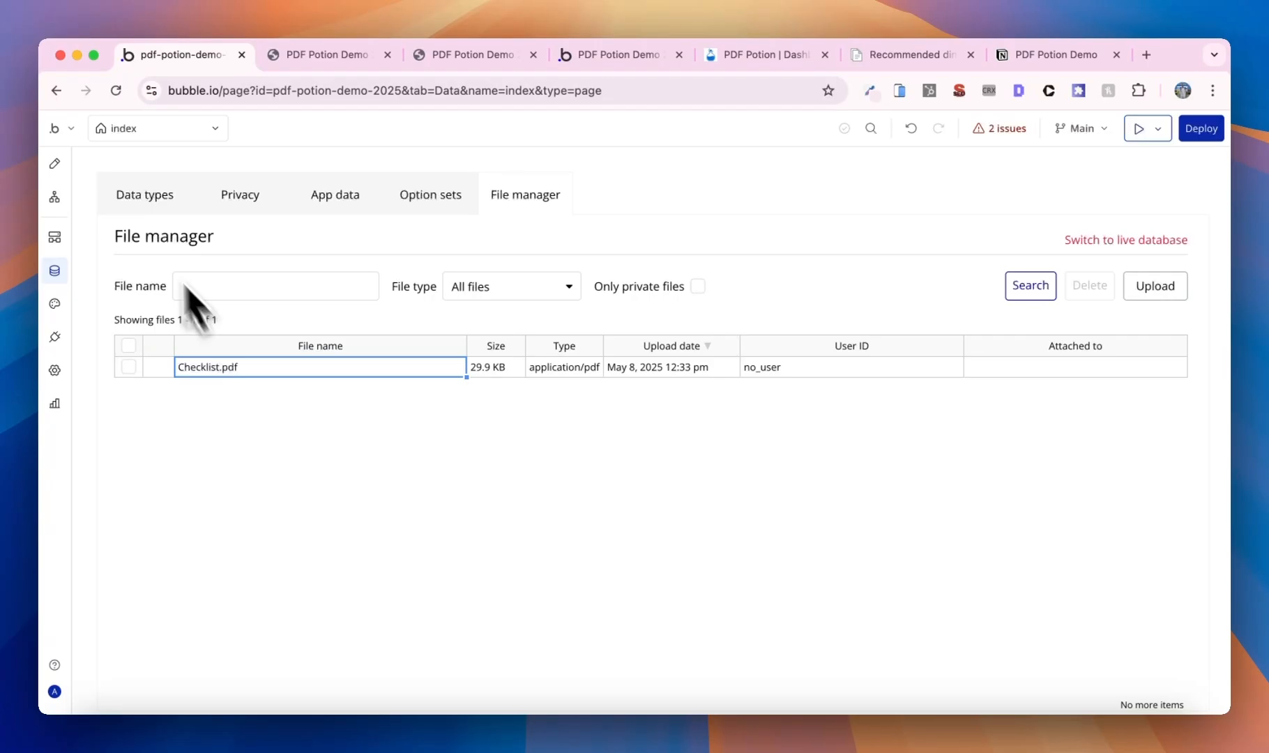
{"action": "left_click", "coordinate": [124, 204]}
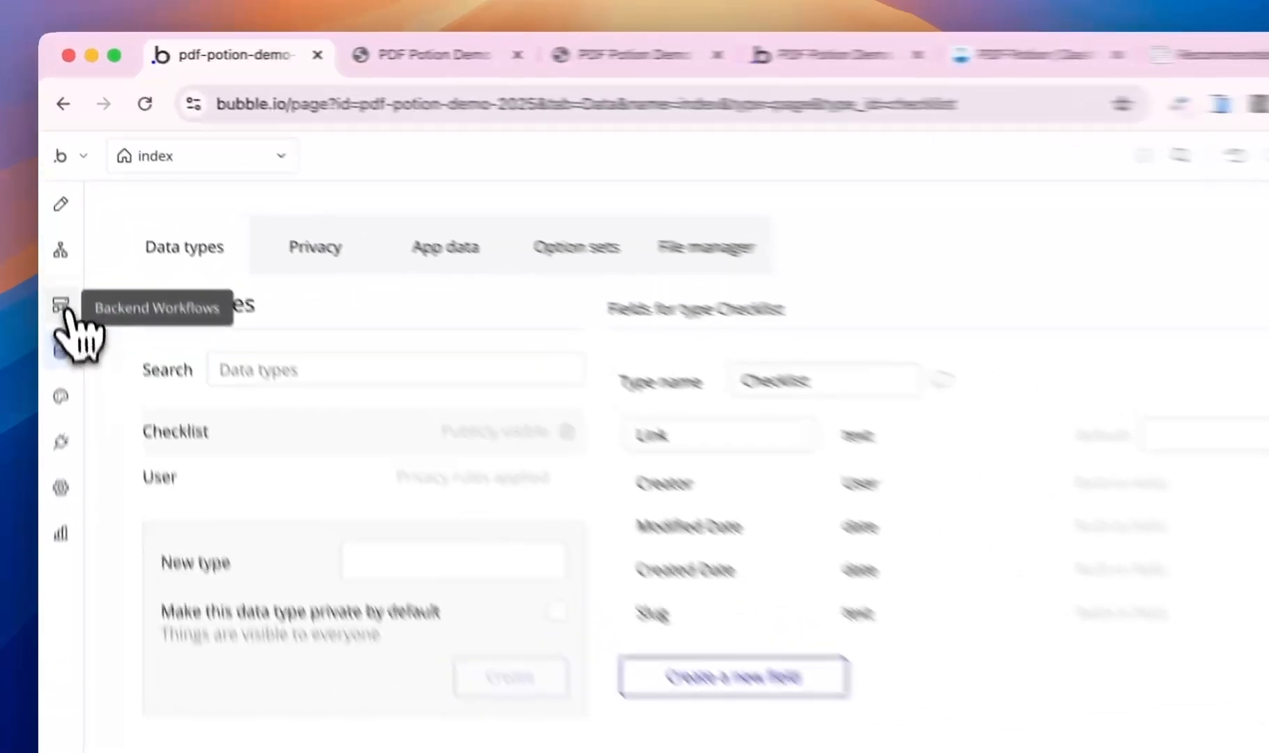
- Create a public get_pdf API workflow that runs without authentication and ignores privacy rules
{"action": "left_click", "coordinate": [54, 237]}
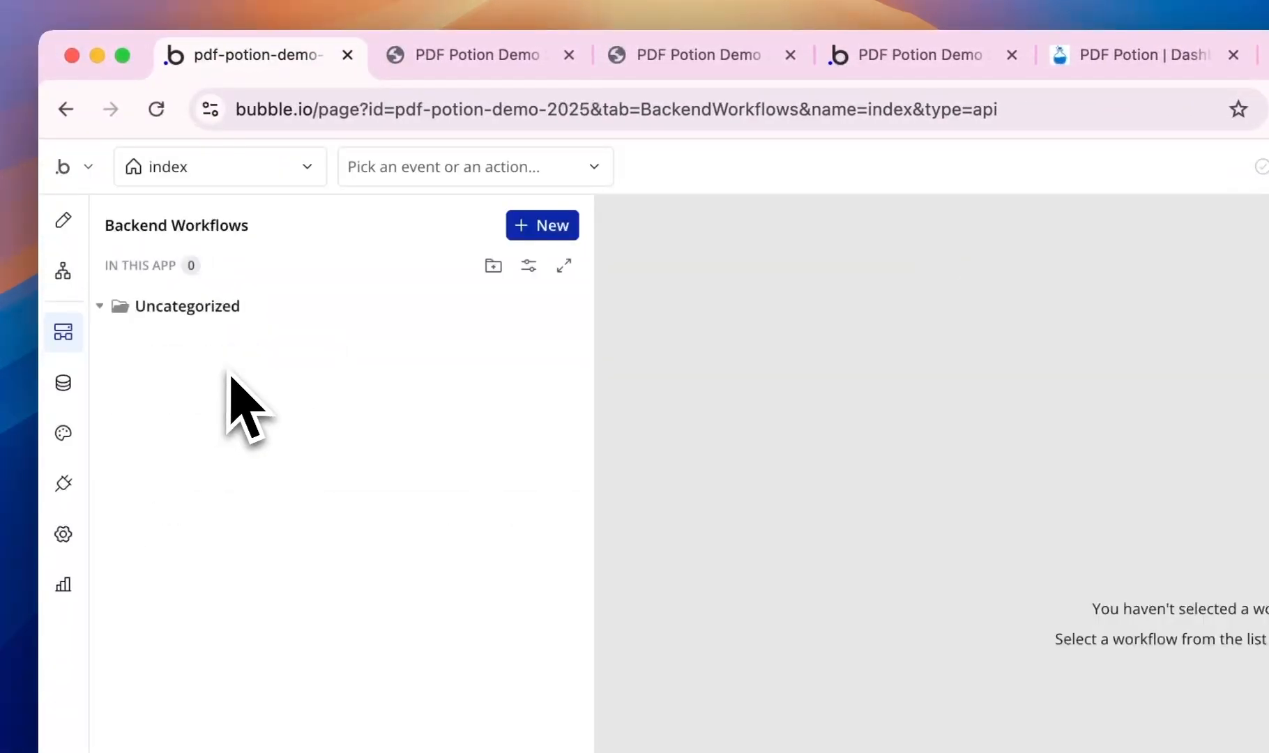
{"action": "left_click", "coordinate": [530, 231]}
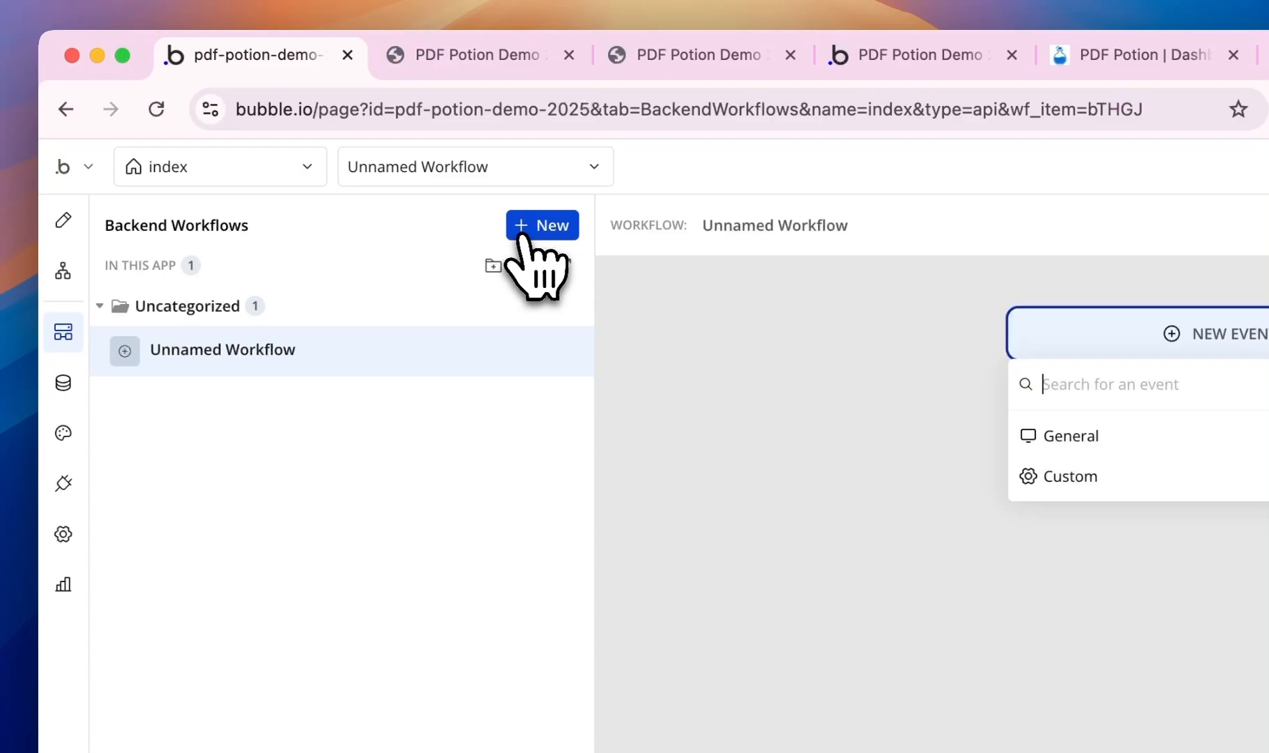
{"action": "mouse_move", "coordinate": [812, 380]}
{"action": "left_click", "coordinate": [989, 380]}
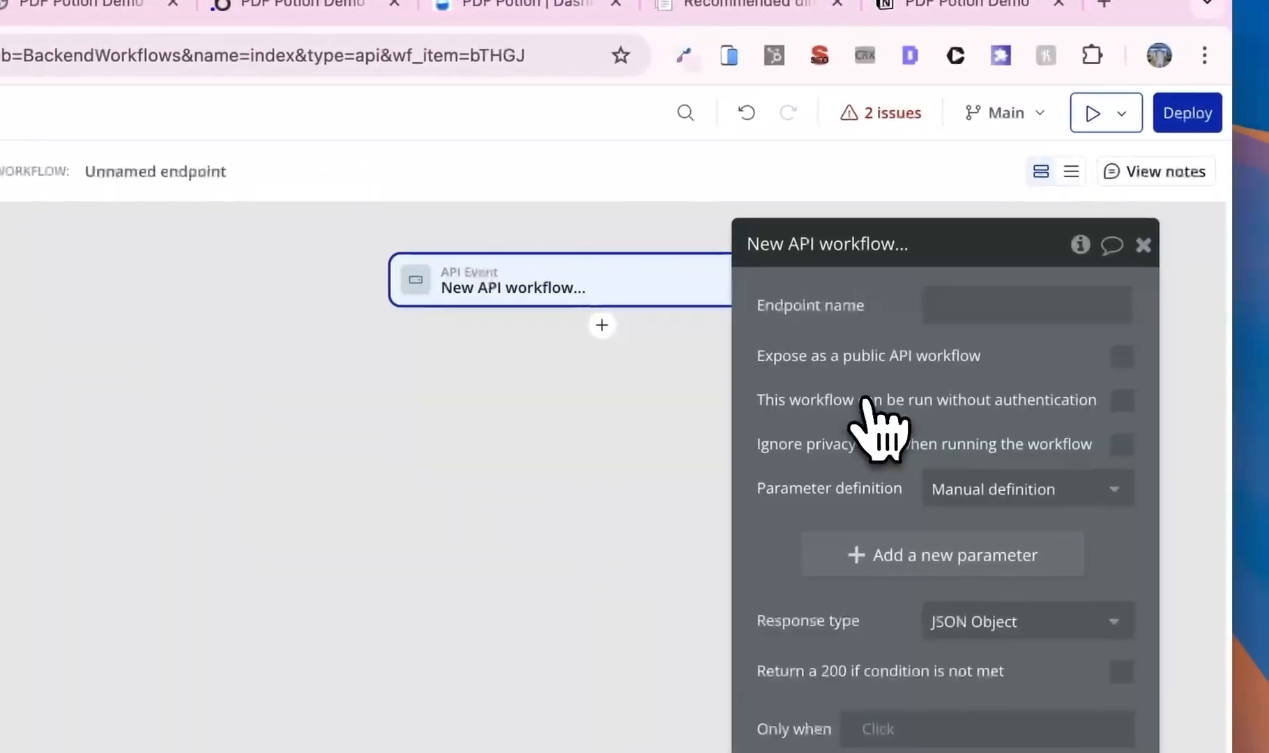
{"action": "left_click", "coordinate": [968, 306]}
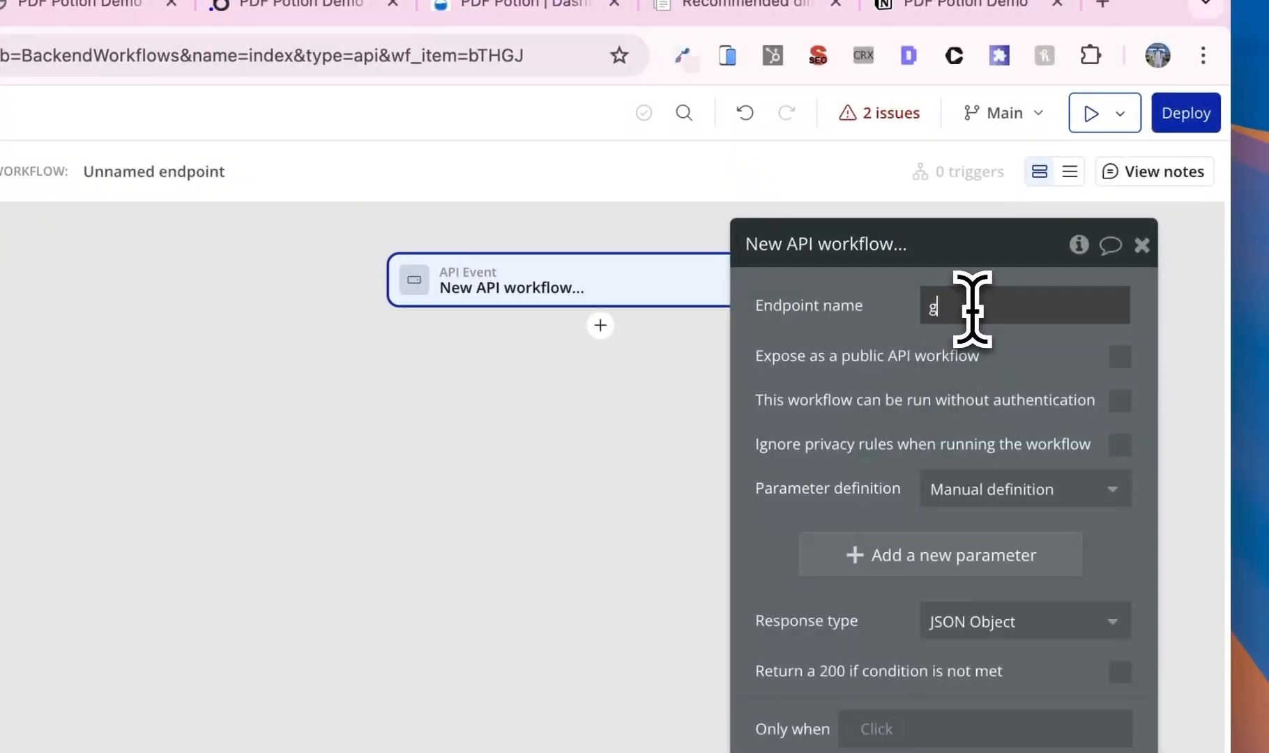
{"action": "type", "text": "get_"}
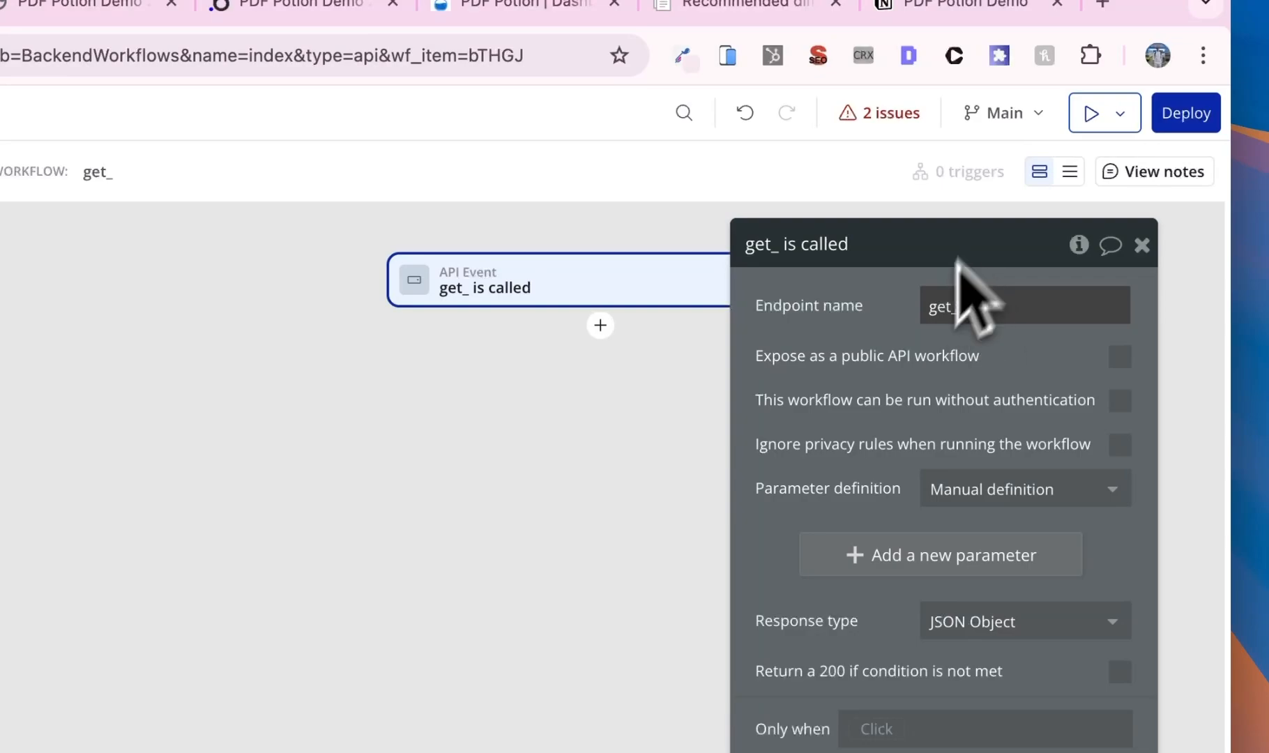
{"action": "type", "text": "pdf"}
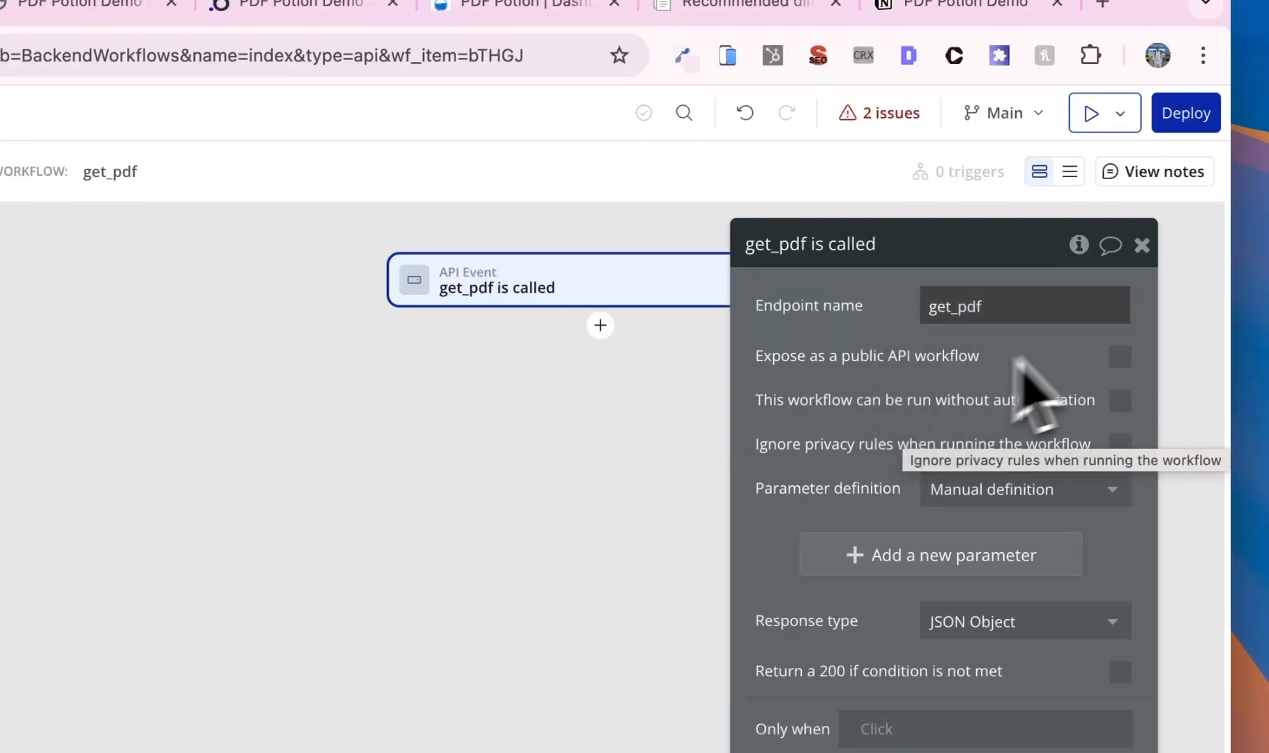
{"action": "left_click", "coordinate": [1119, 356]}
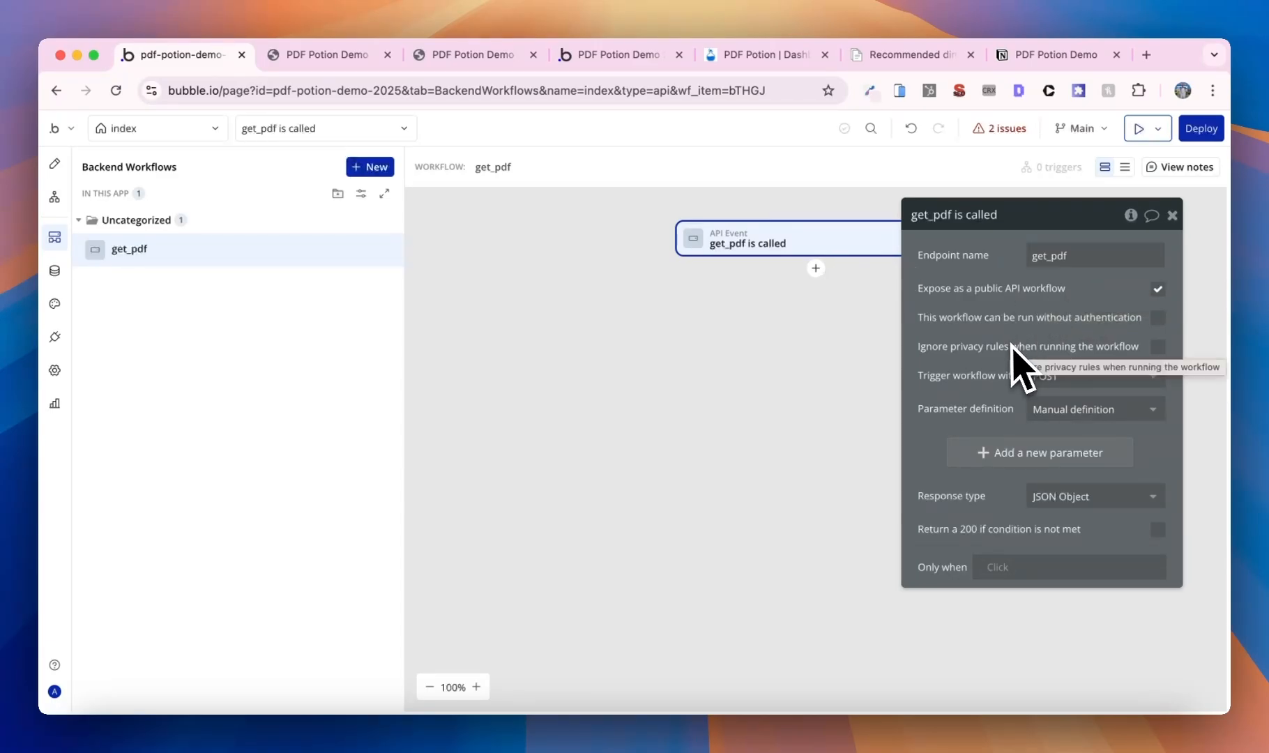
{"action": "left_click", "coordinate": [1157, 318]}
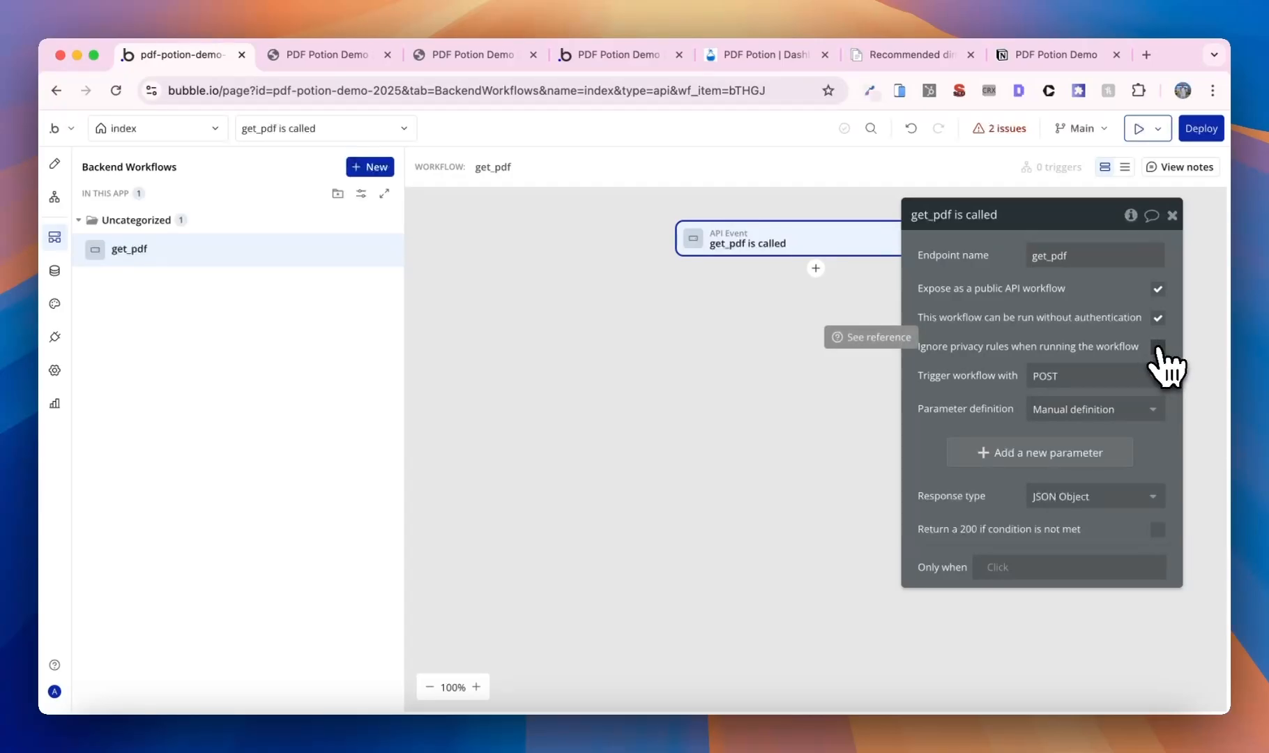
{"action": "left_click", "coordinate": [1157, 347]}
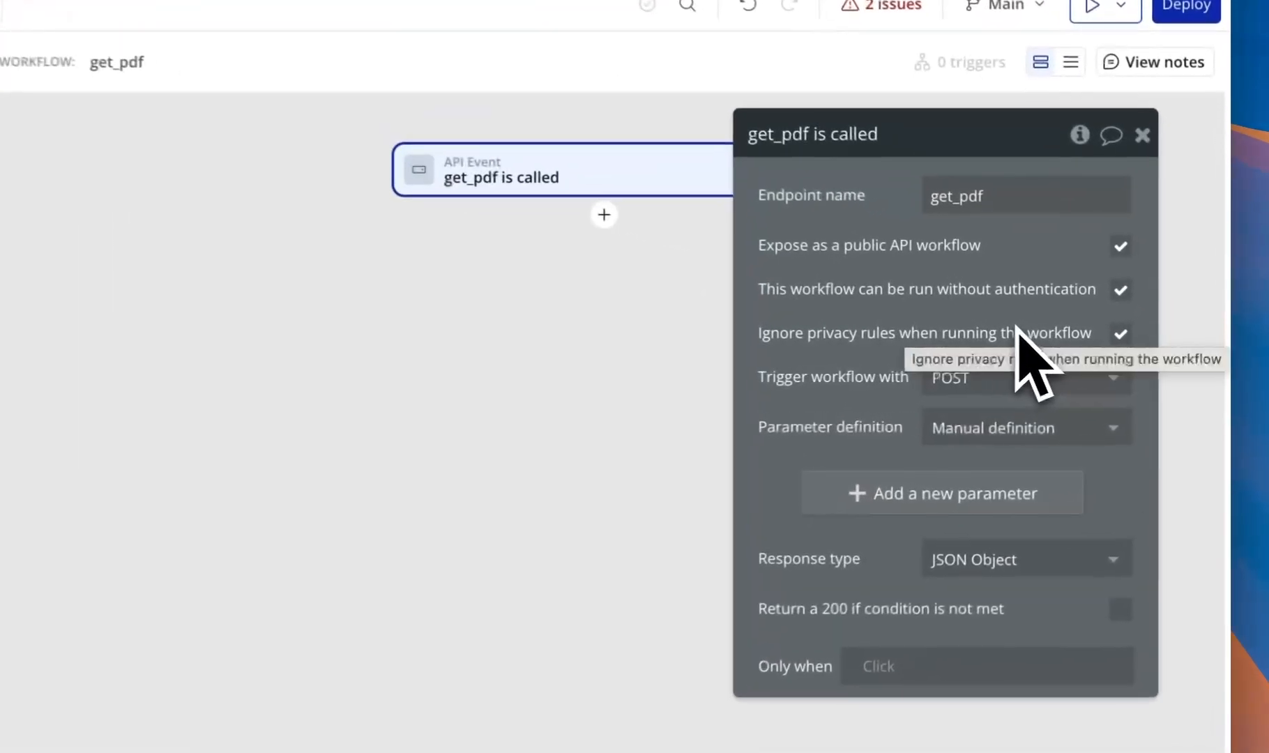
- Add two text parameters, id and link, to the get_pdf endpoint
{"action": "left_click", "coordinate": [920, 492]}
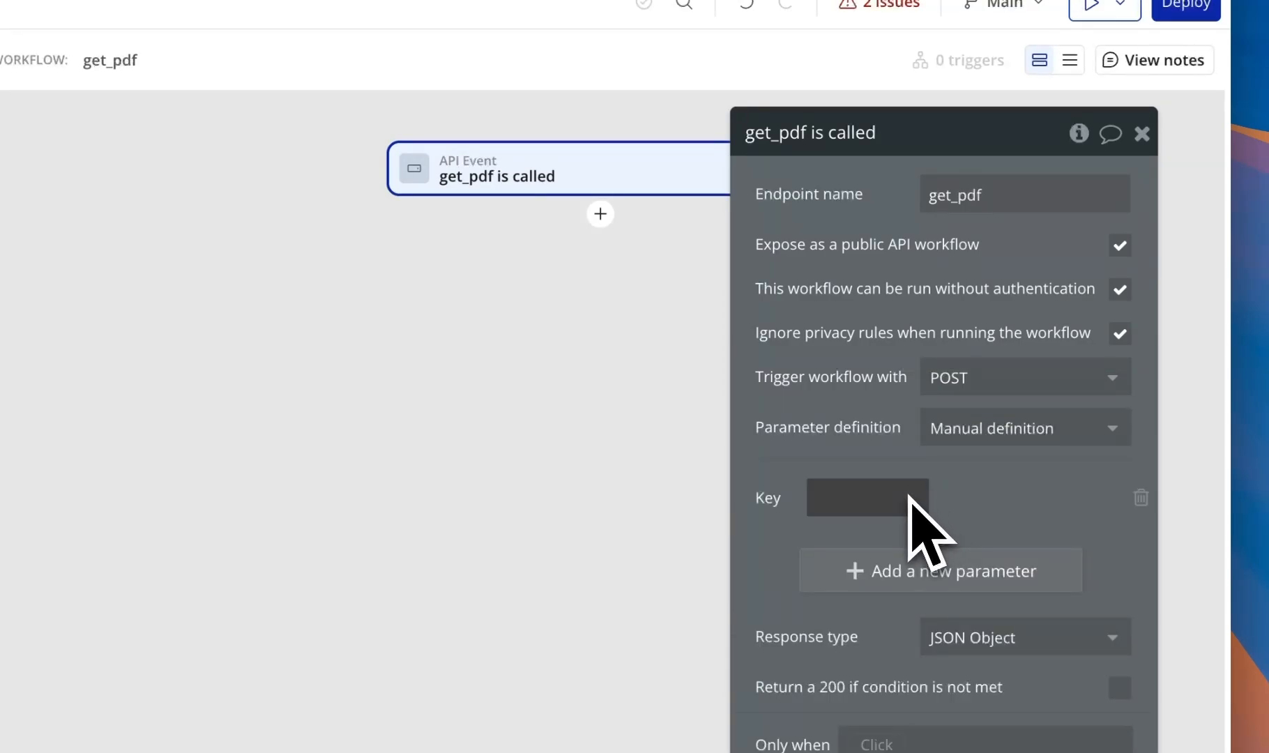
{"action": "left_click", "coordinate": [863, 505]}
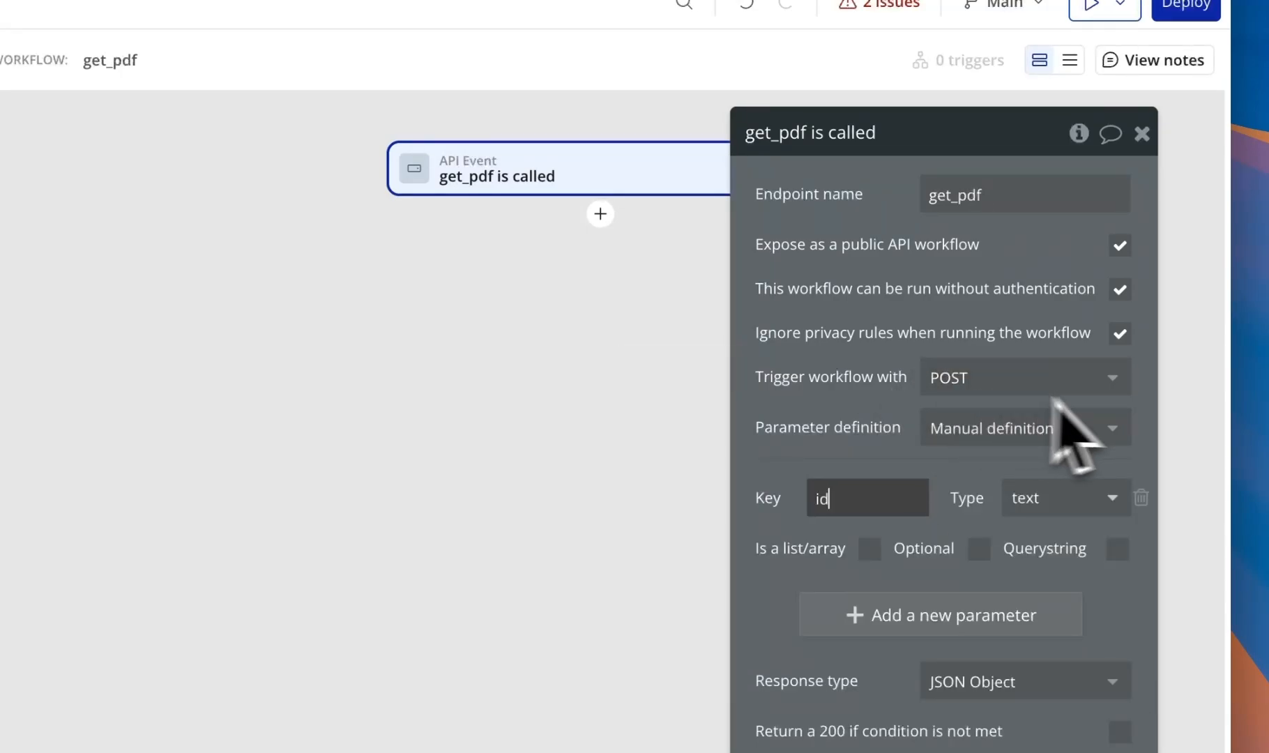
{"action": "left_click", "coordinate": [969, 610]}
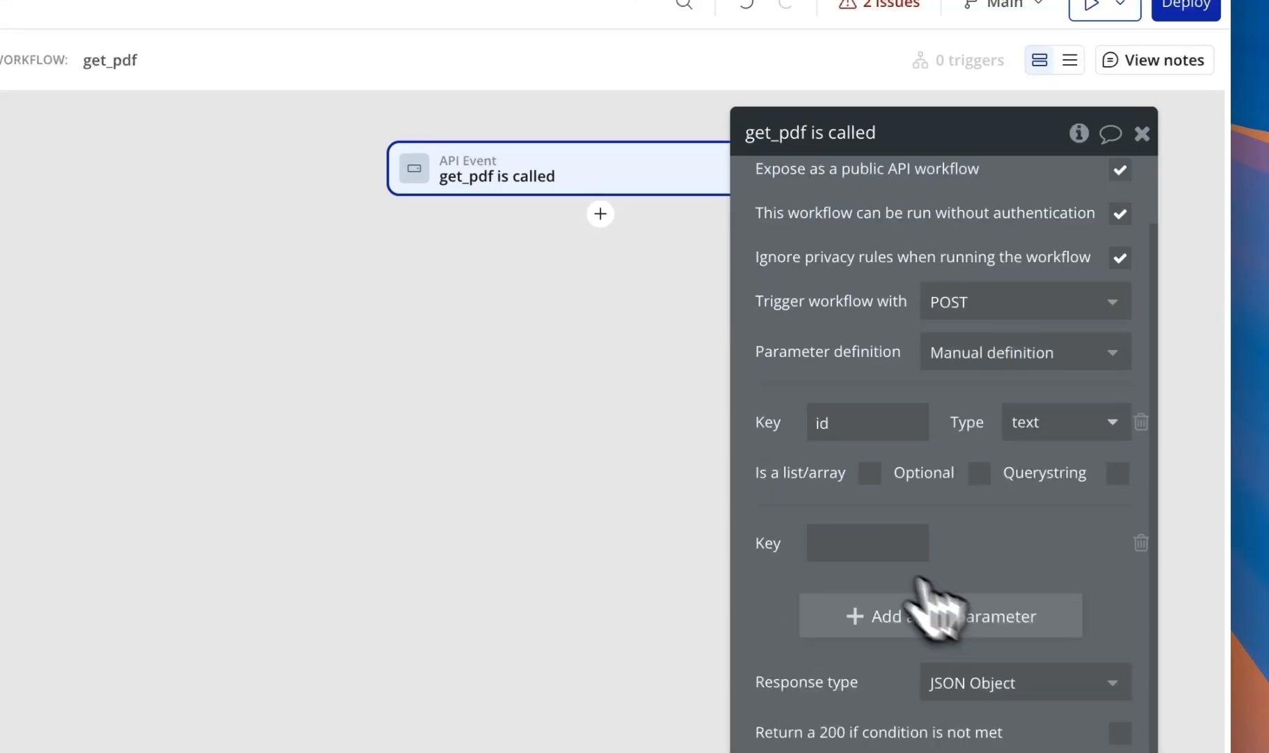
{"action": "type", "text": "li"}
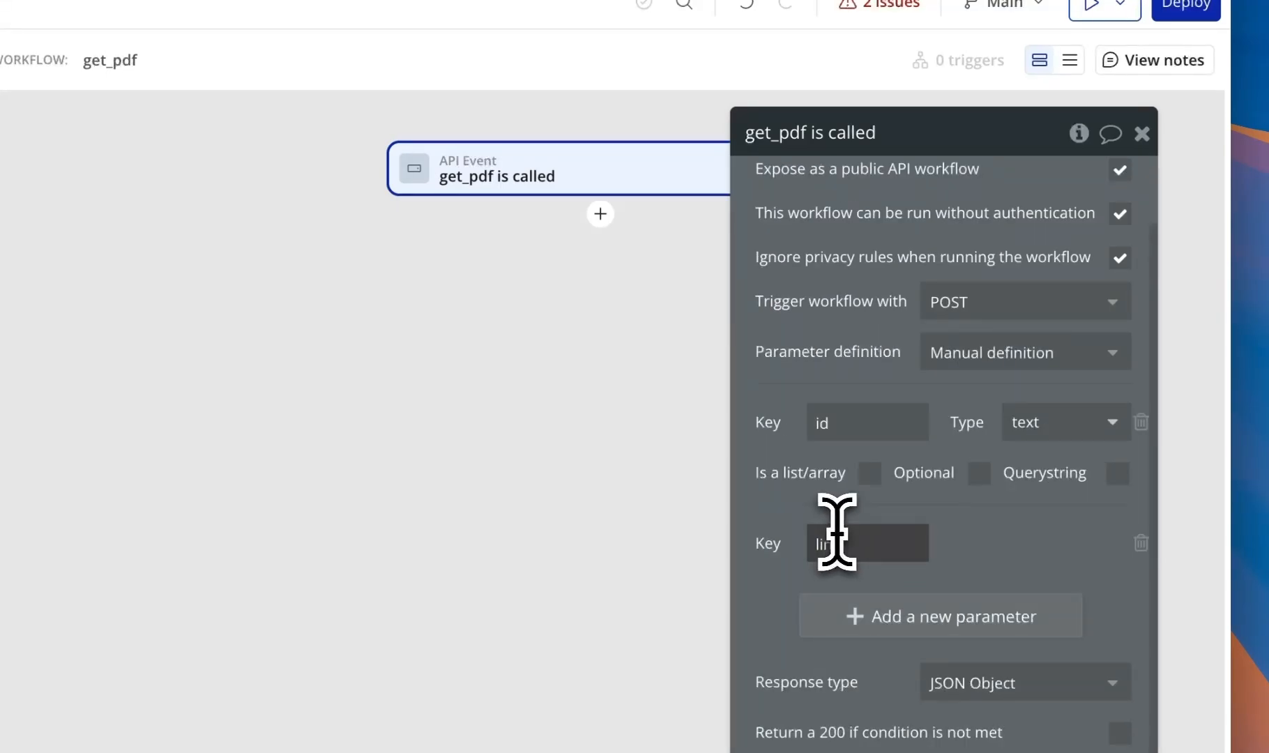
{"action": "type", "text": "nk"}
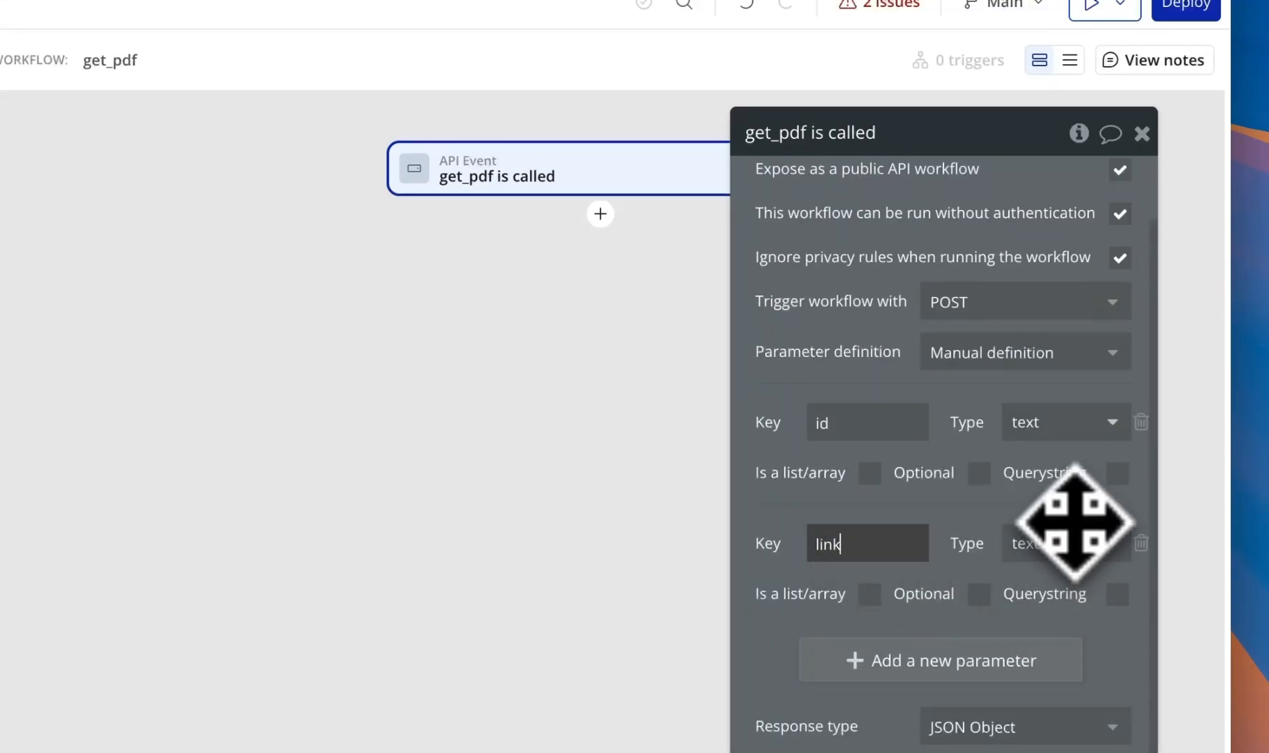
{"action": "left_click", "coordinate": [1073, 514]}
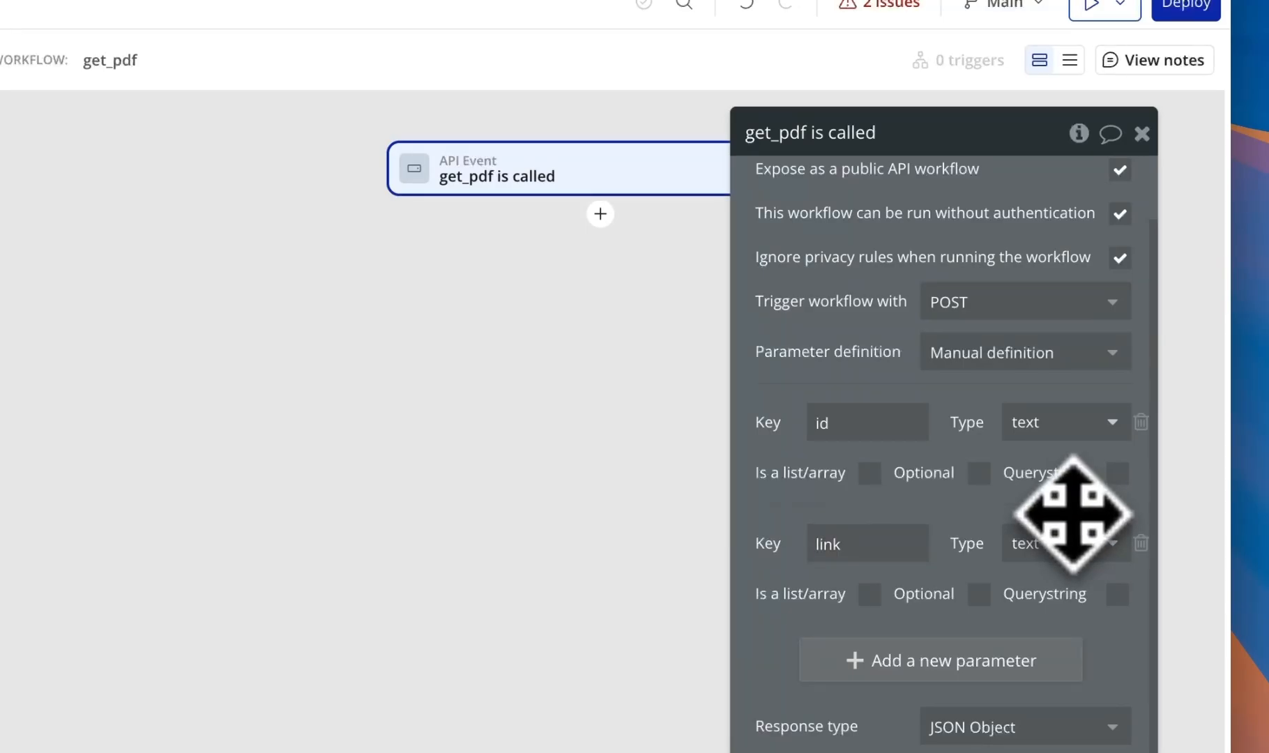
{"action": "left_click", "coordinate": [600, 214]}
- Add a Make changes to thing step targeting the first item of a Checklist search
{"action": "mouse_move", "coordinate": [697, 349]}
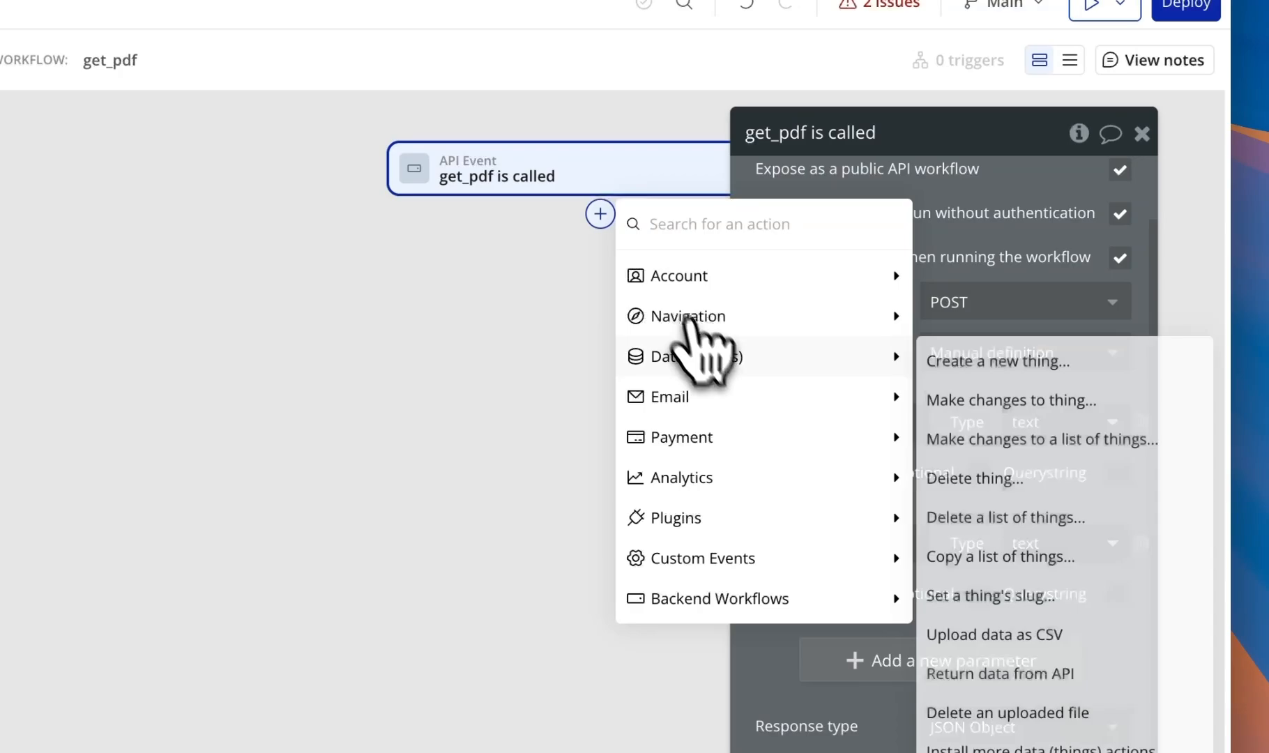
{"action": "left_click", "coordinate": [1077, 416]}
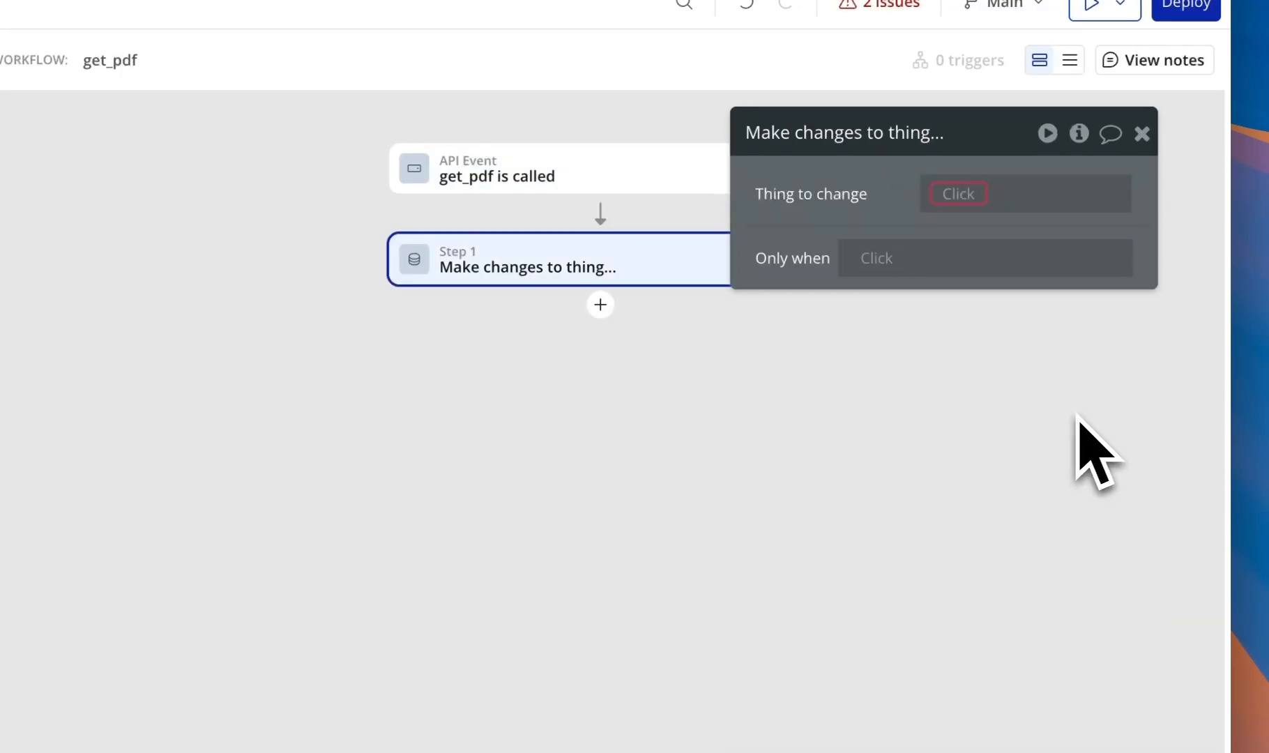
{"action": "left_click", "coordinate": [961, 193]}
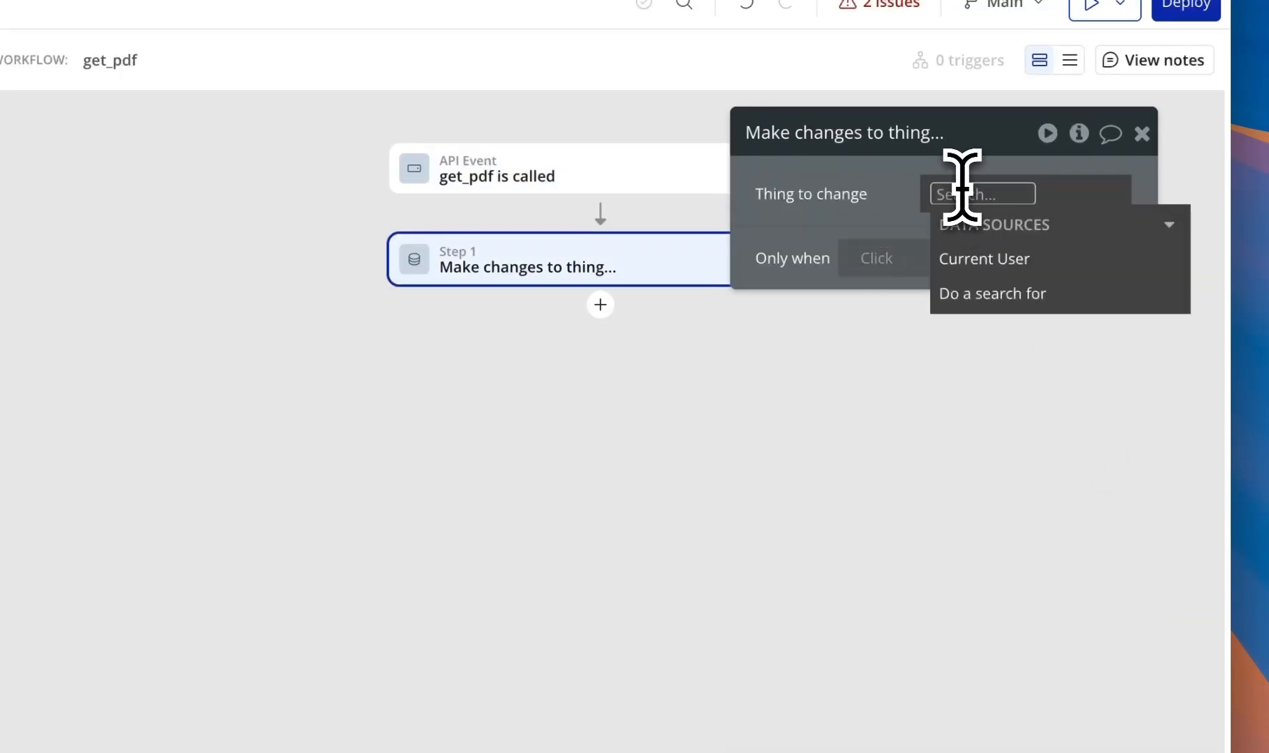
{"action": "left_click", "coordinate": [994, 293]}
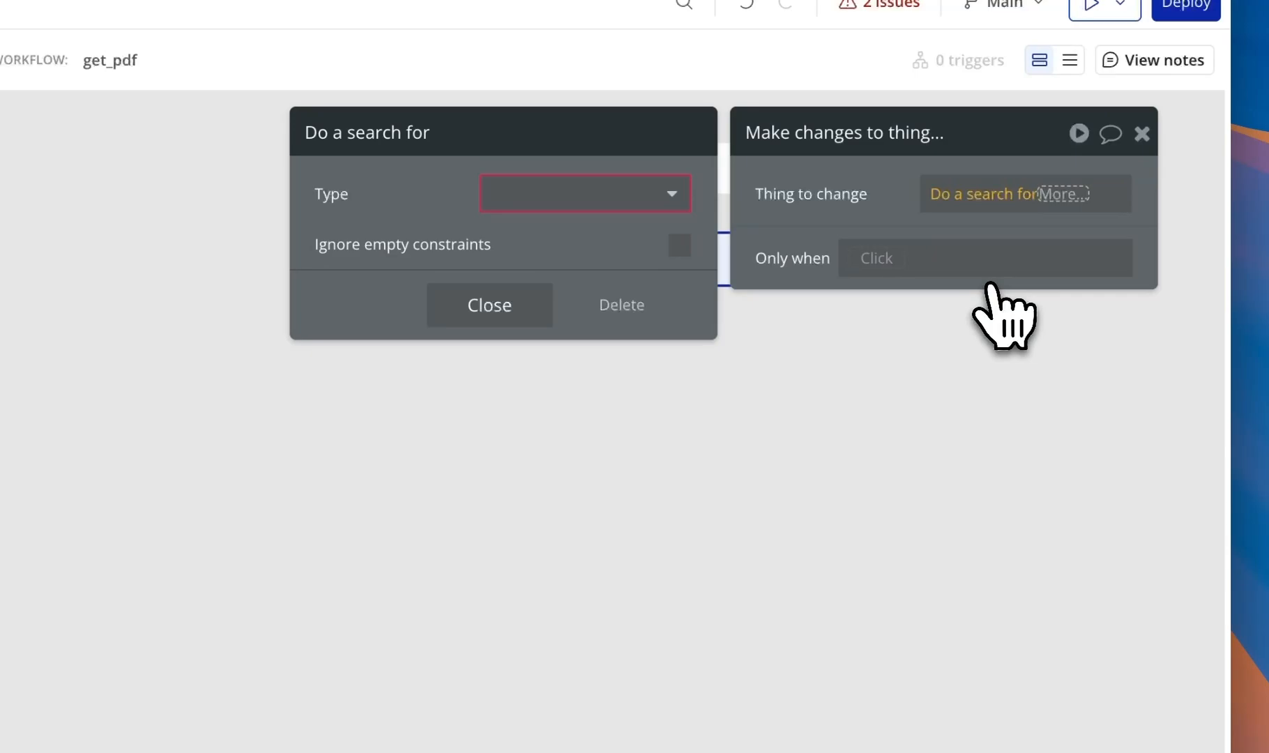
{"action": "left_click", "coordinate": [556, 199]}
{"action": "left_click", "coordinate": [561, 299]}
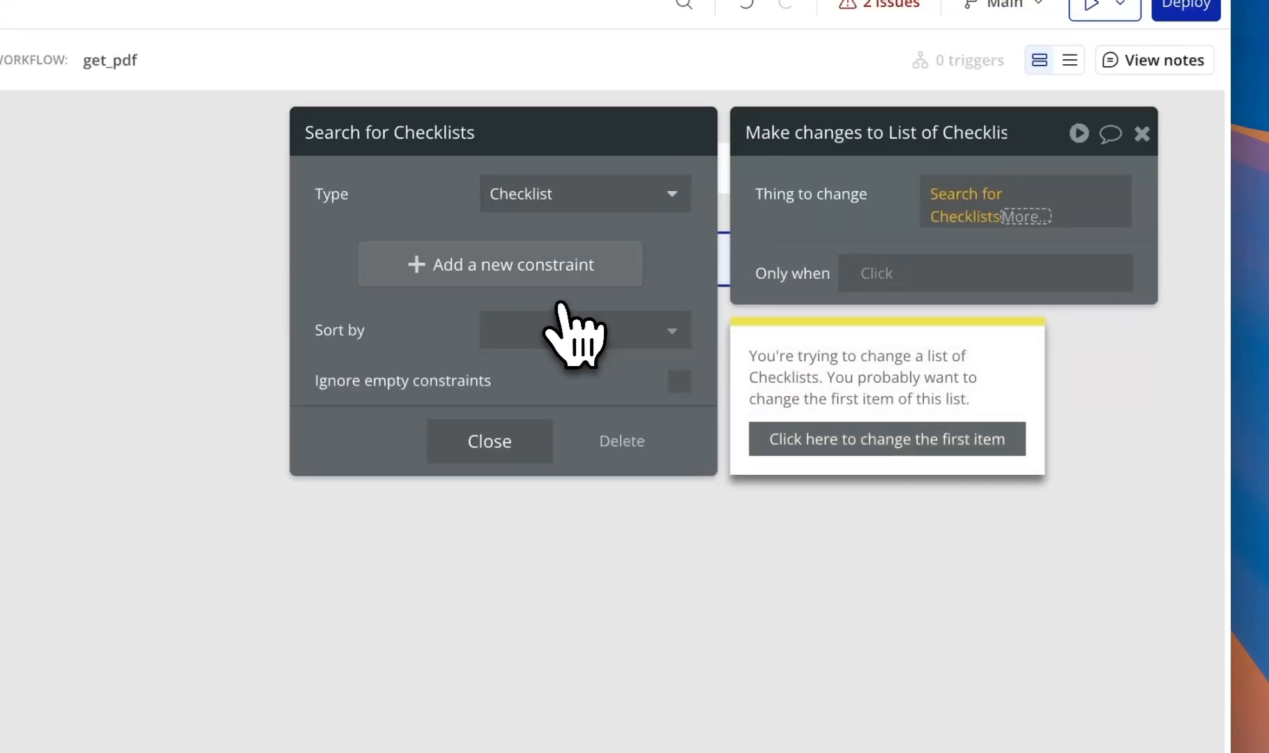
{"action": "left_click", "coordinate": [907, 439]}
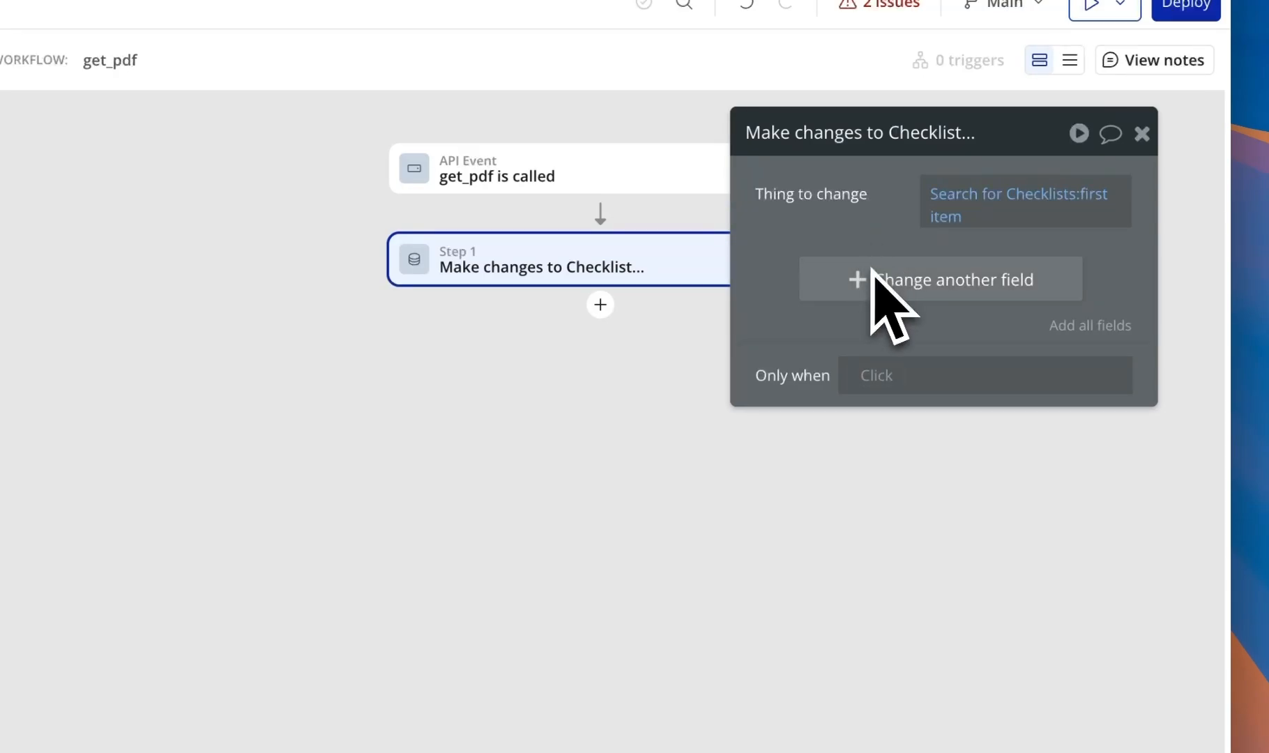
- Constrain the Checklist search so unique id equals the id parameter
{"action": "left_click", "coordinate": [967, 209]}
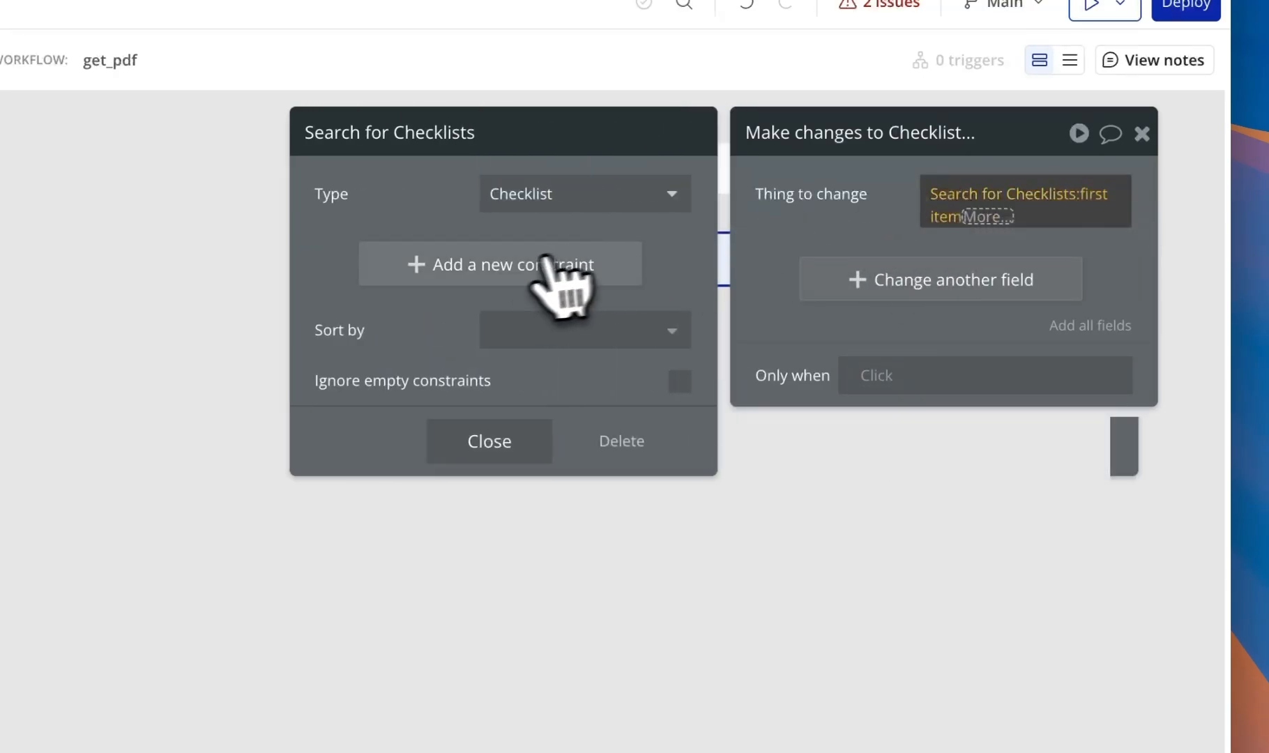
{"action": "left_click", "coordinate": [566, 262]}
{"action": "left_click", "coordinate": [519, 307]}
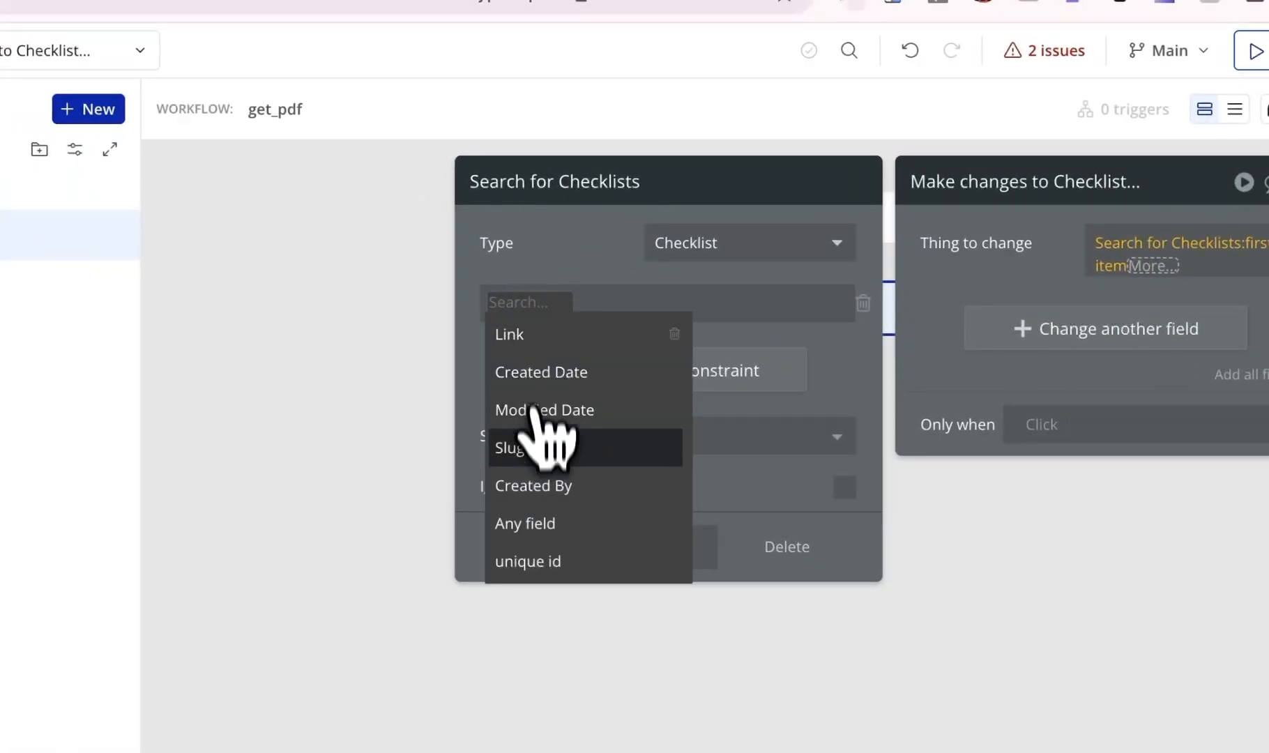
{"action": "left_click", "coordinate": [551, 564]}
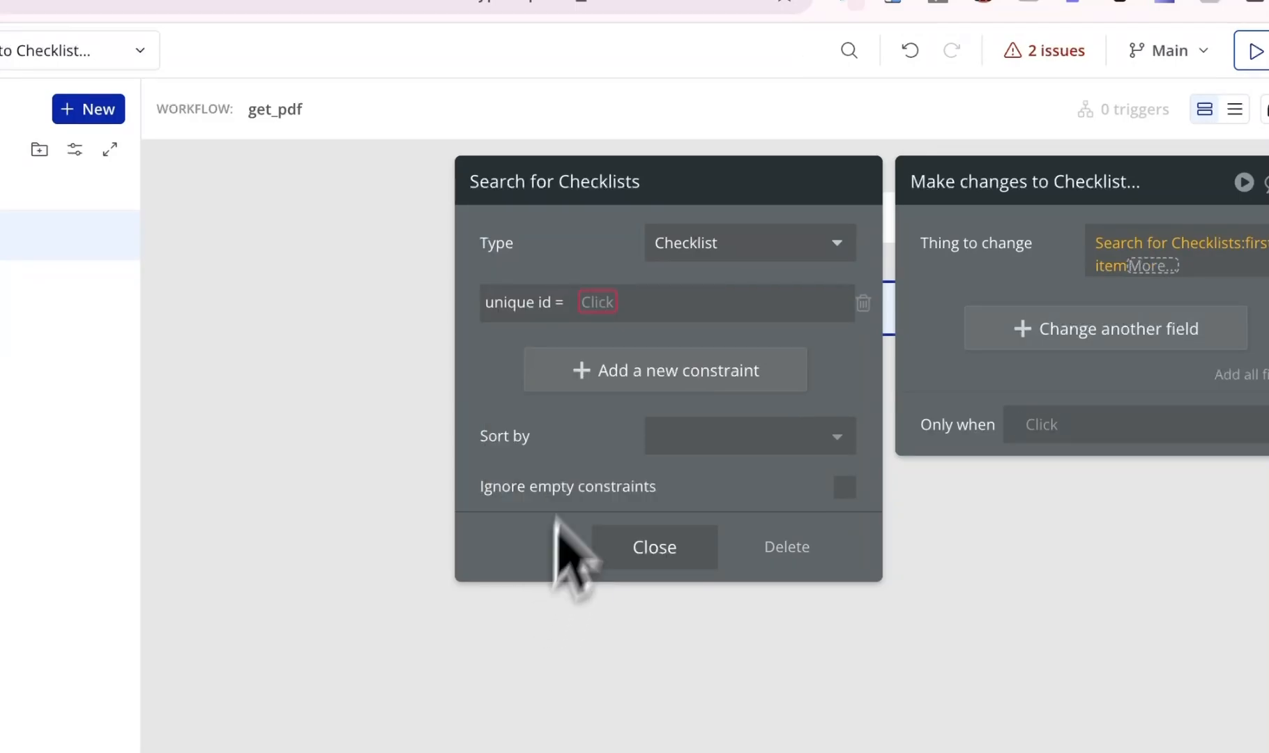
{"action": "left_click", "coordinate": [600, 303]}
{"action": "left_click", "coordinate": [593, 366]}
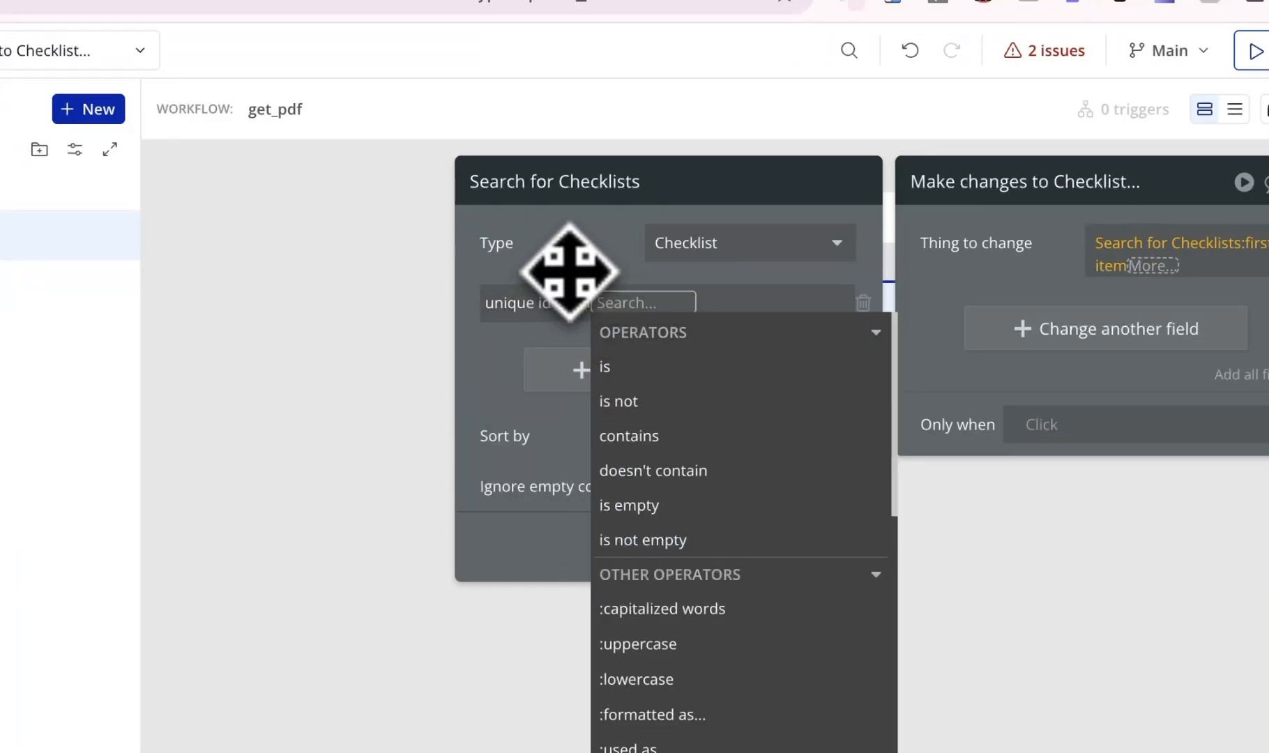
{"action": "left_click", "coordinate": [991, 275]}
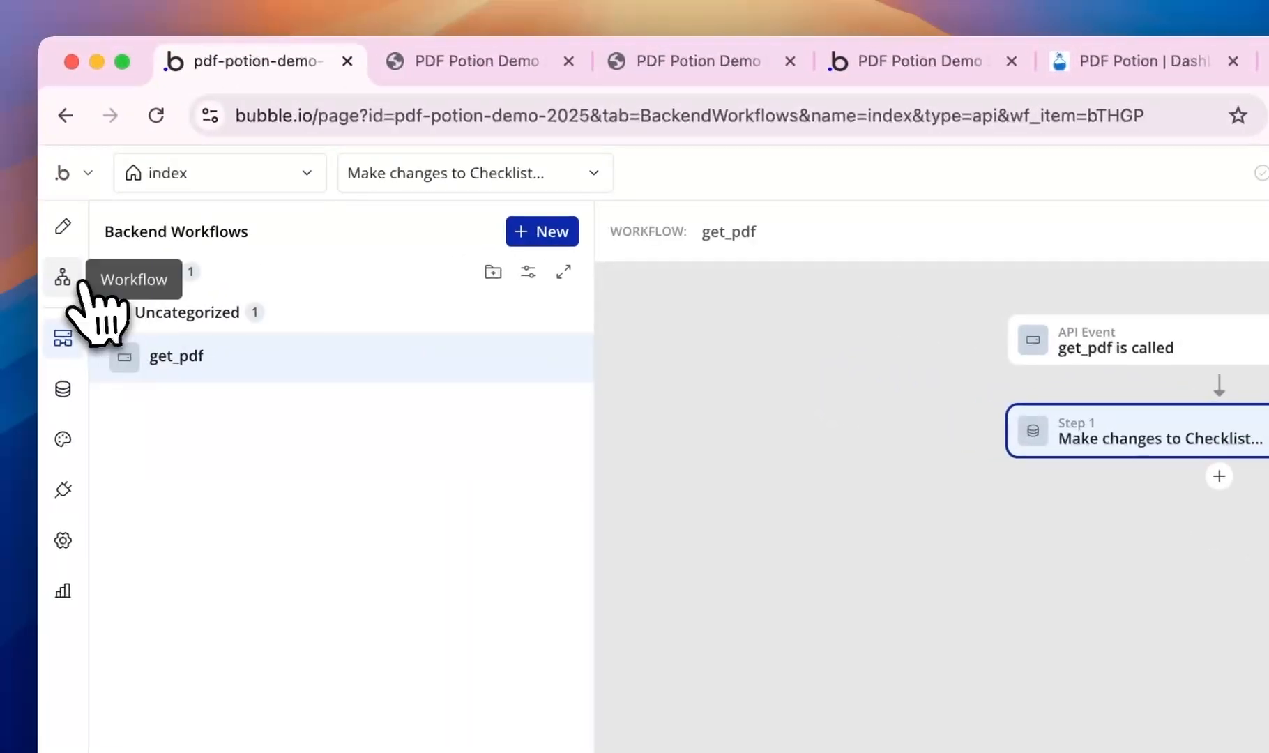
- Open the index page's Button Create PDF workflow
{"action": "left_click", "coordinate": [60, 275]}
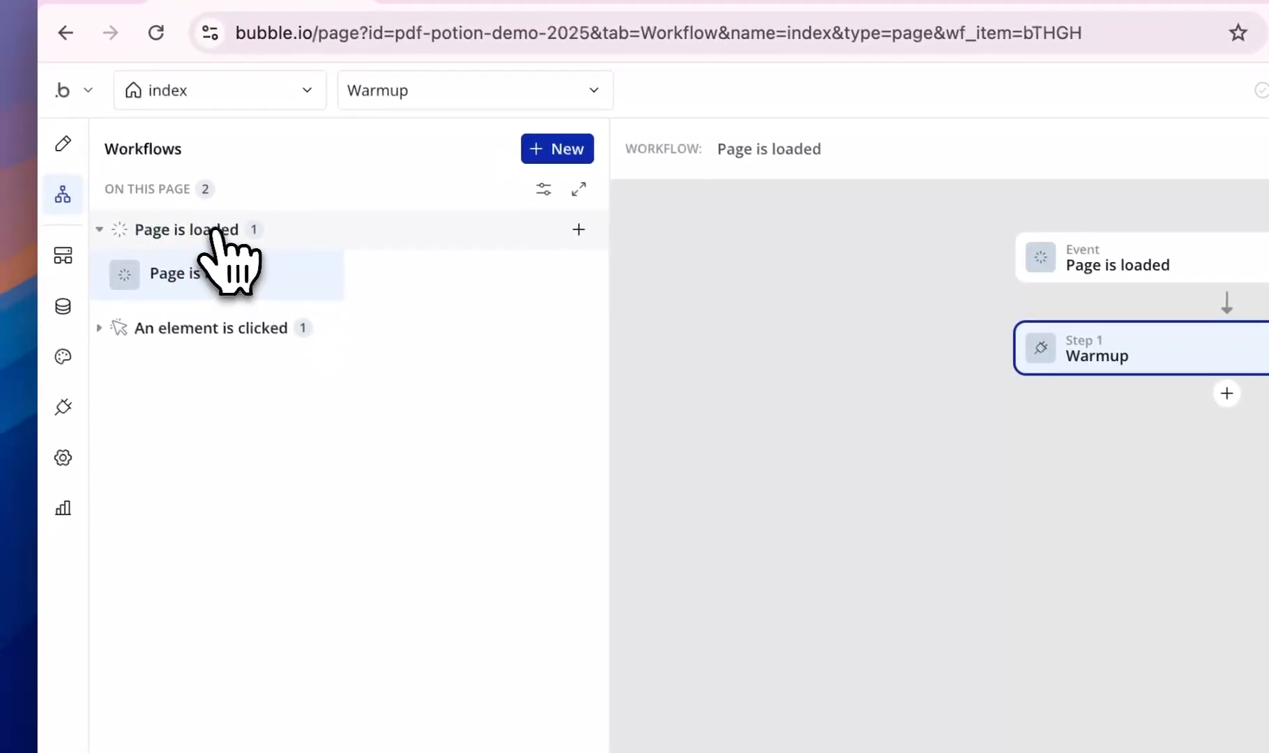
{"action": "left_click", "coordinate": [177, 334]}
{"action": "left_click", "coordinate": [198, 370]}
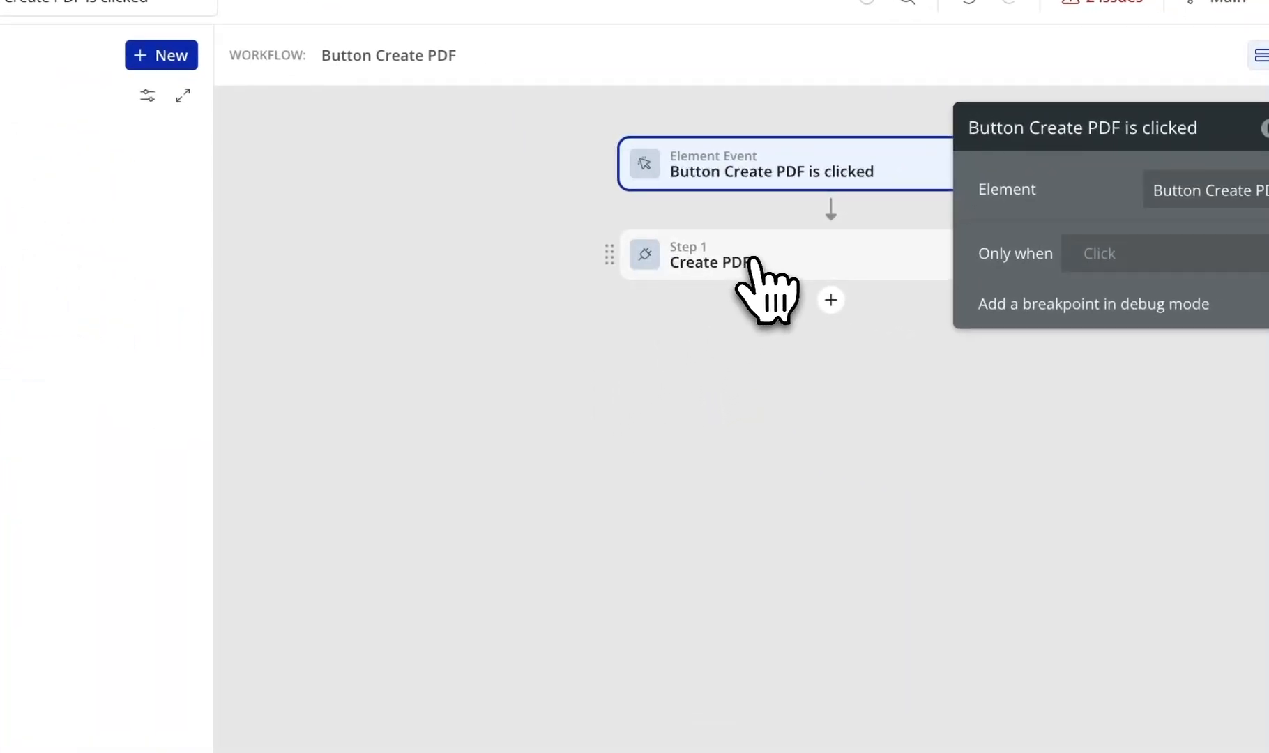
{"action": "right_click", "coordinate": [753, 259]}
- Insert a Create a new Checklist step before Create PDF, then review both steps' settings
{"action": "left_click", "coordinate": [920, 501]}
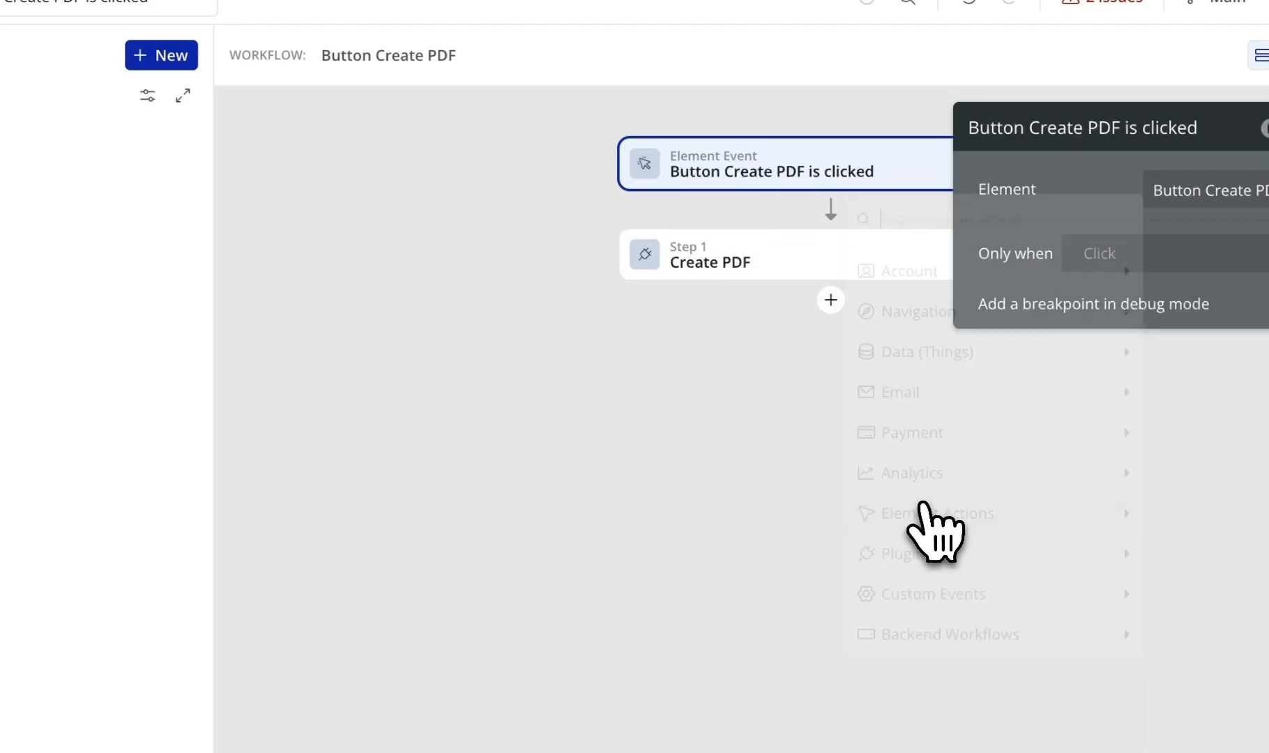
{"action": "type", "text": "cre"}
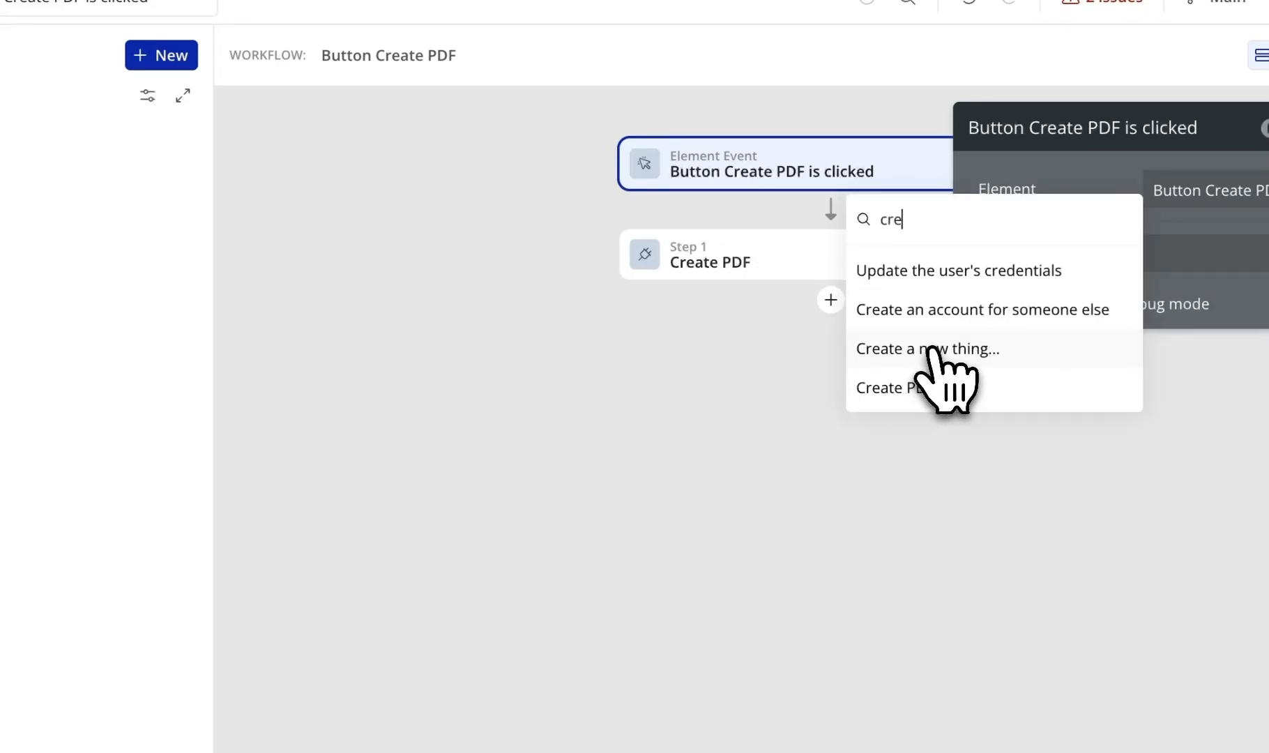
{"action": "left_click", "coordinate": [931, 349]}
{"action": "left_click", "coordinate": [1202, 190]}
{"action": "left_click", "coordinate": [1223, 261]}
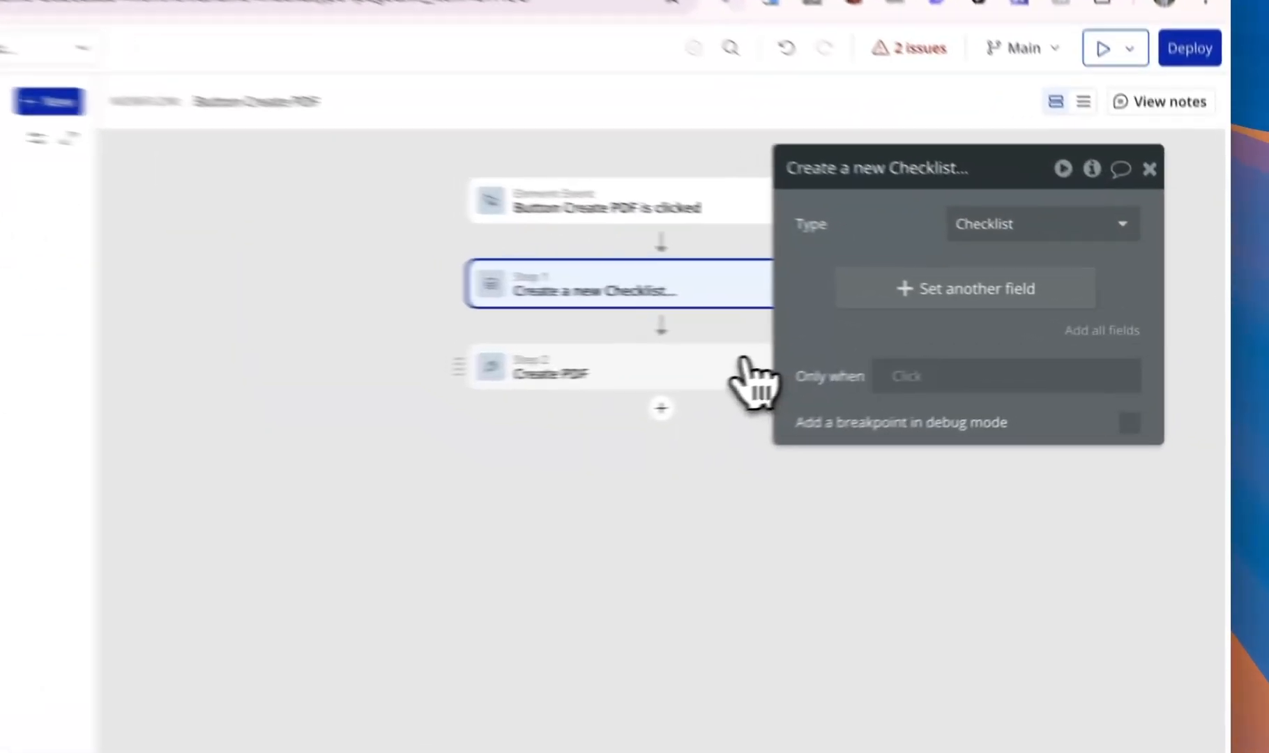
{"action": "left_click", "coordinate": [857, 358]}
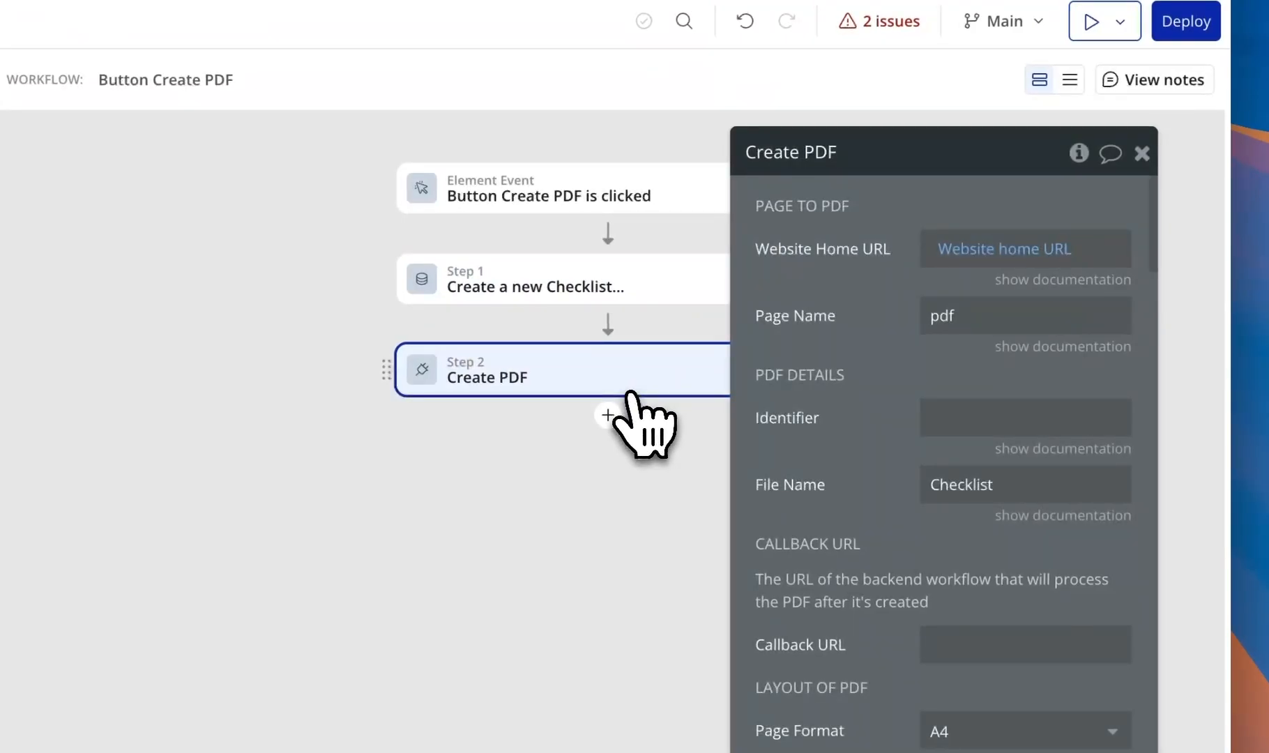
{"action": "left_click", "coordinate": [627, 296]}
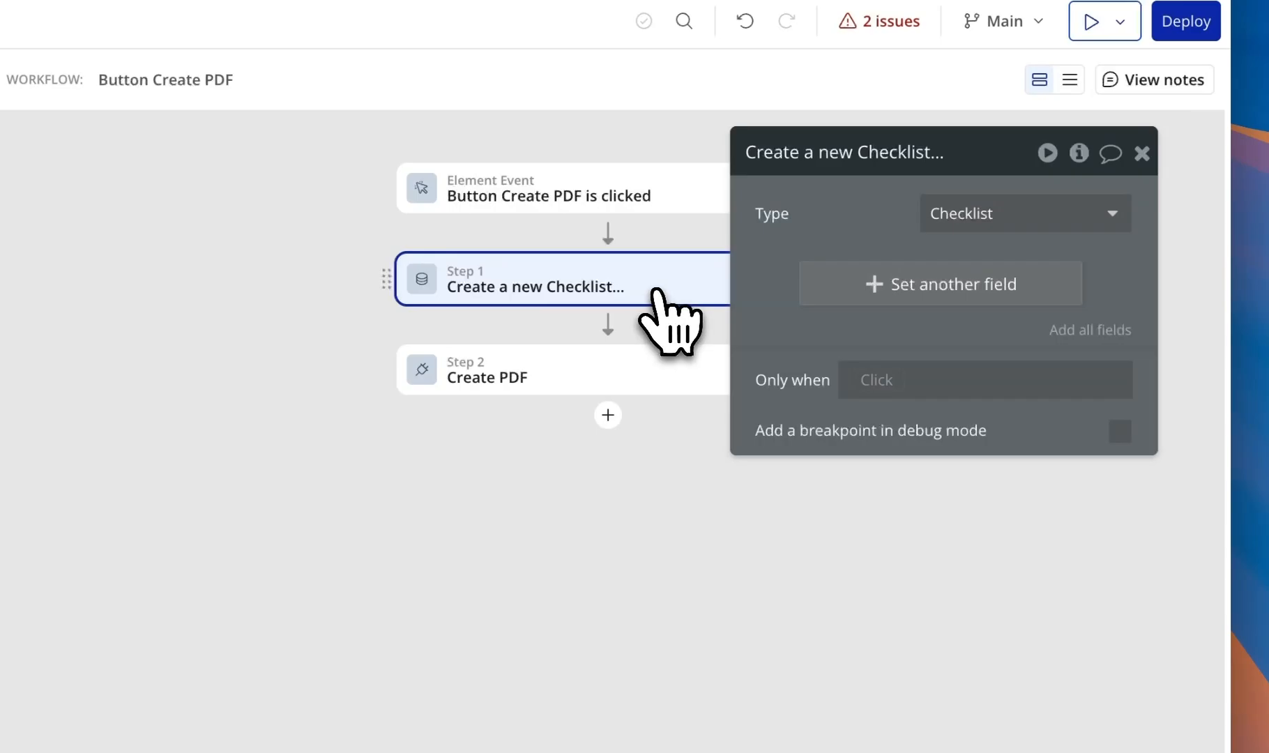
{"action": "left_click", "coordinate": [629, 362]}
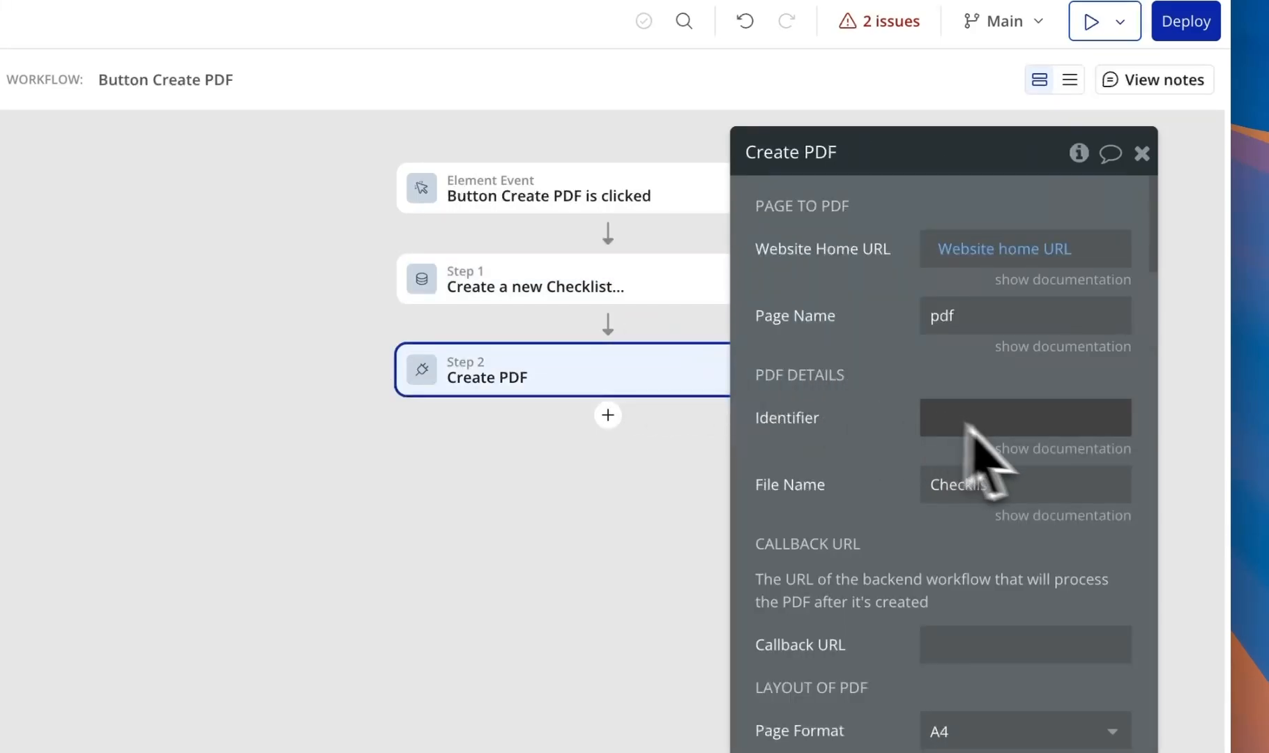
{"action": "left_click", "coordinate": [1065, 449]}
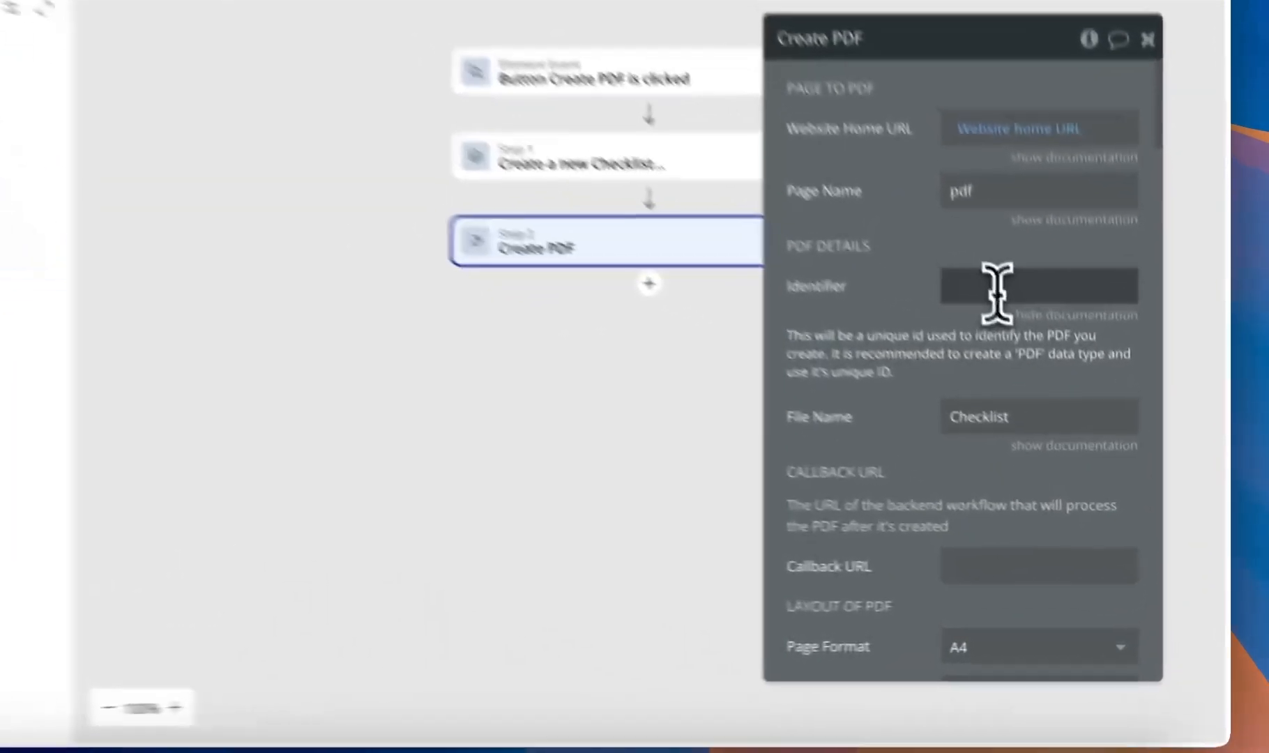
- Set the Create PDF Identifier to Result of step 1's unique id
{"action": "left_click", "coordinate": [1064, 391]}
{"action": "left_click", "coordinate": [899, 389]}
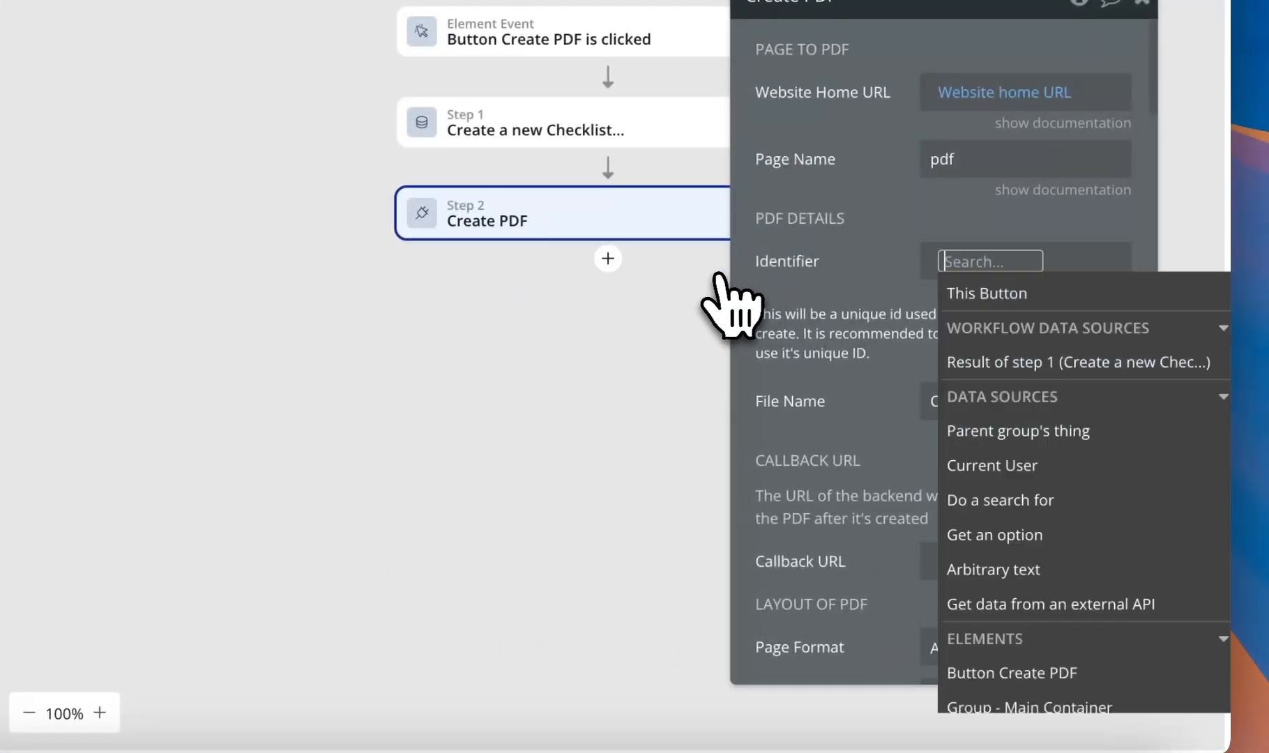
{"action": "left_click", "coordinate": [937, 362]}
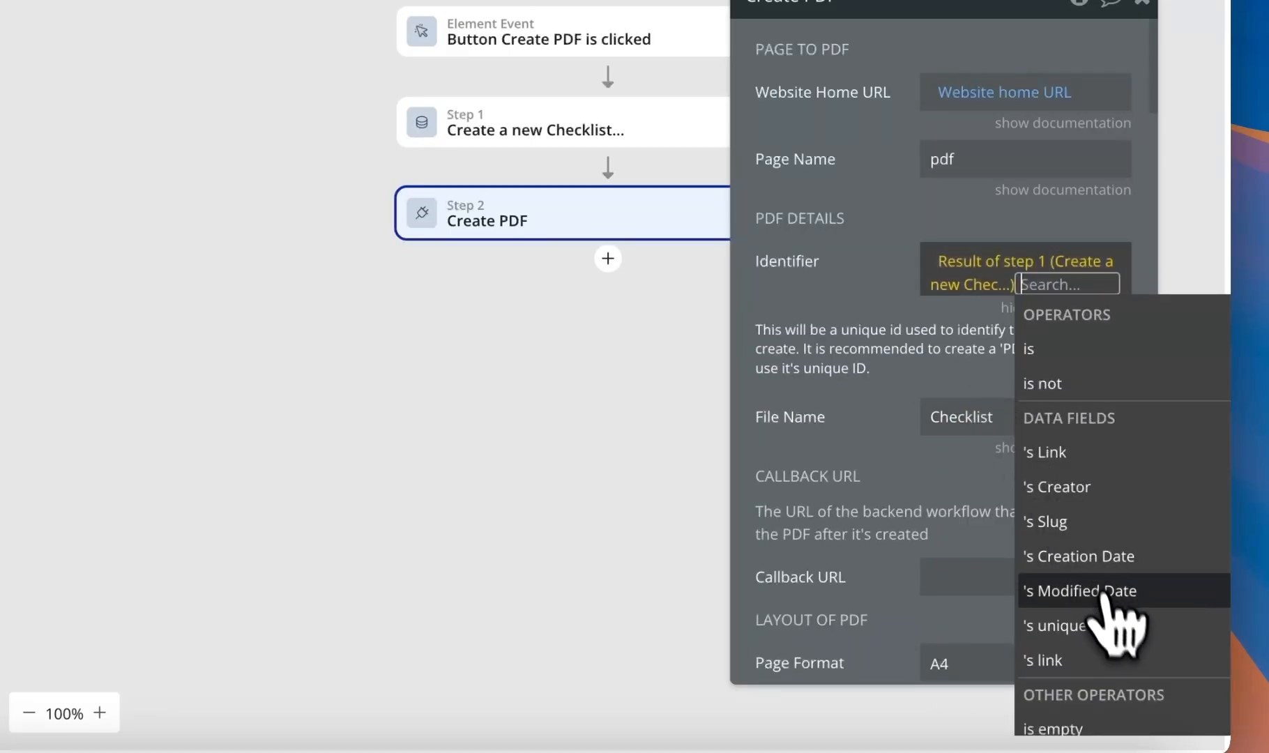
{"action": "left_click", "coordinate": [1088, 624]}
{"action": "left_click", "coordinate": [879, 315]}
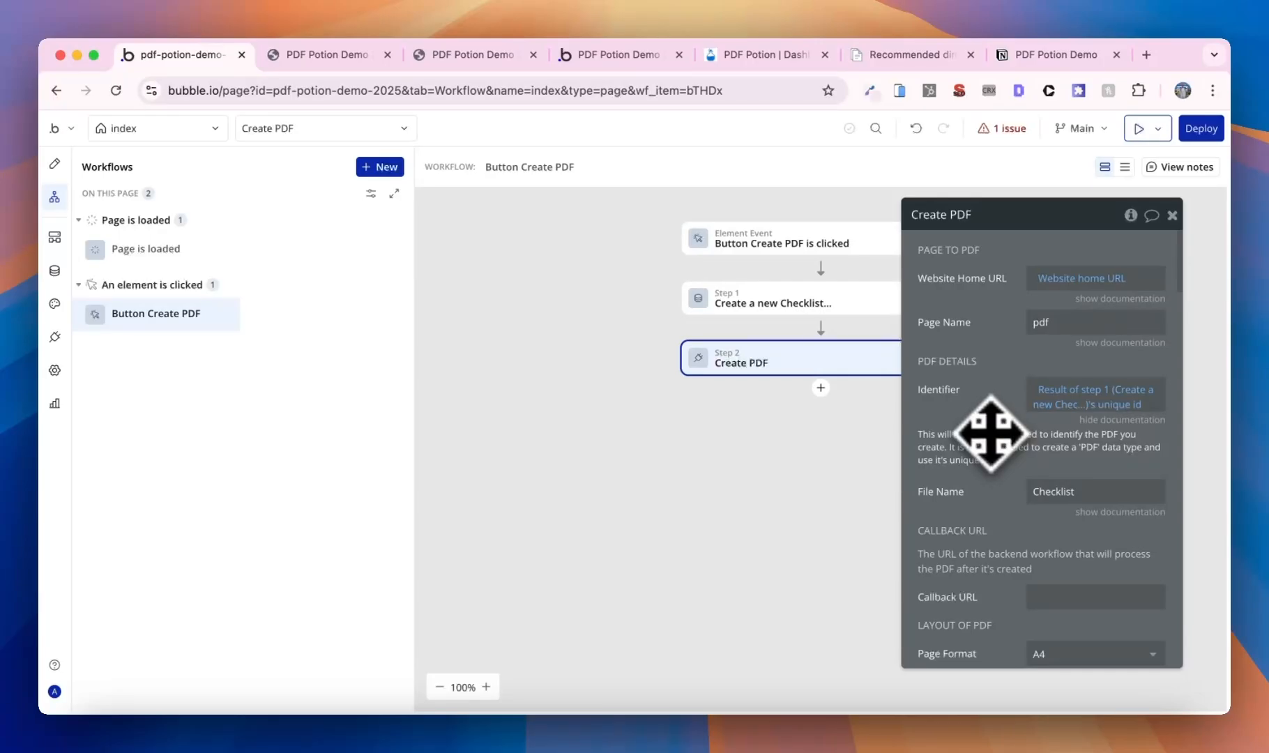
- Open the get_pdf backend workflow
{"action": "scroll", "coordinate": [989, 434], "scroll_direction": "down", "scroll_amount": 3}
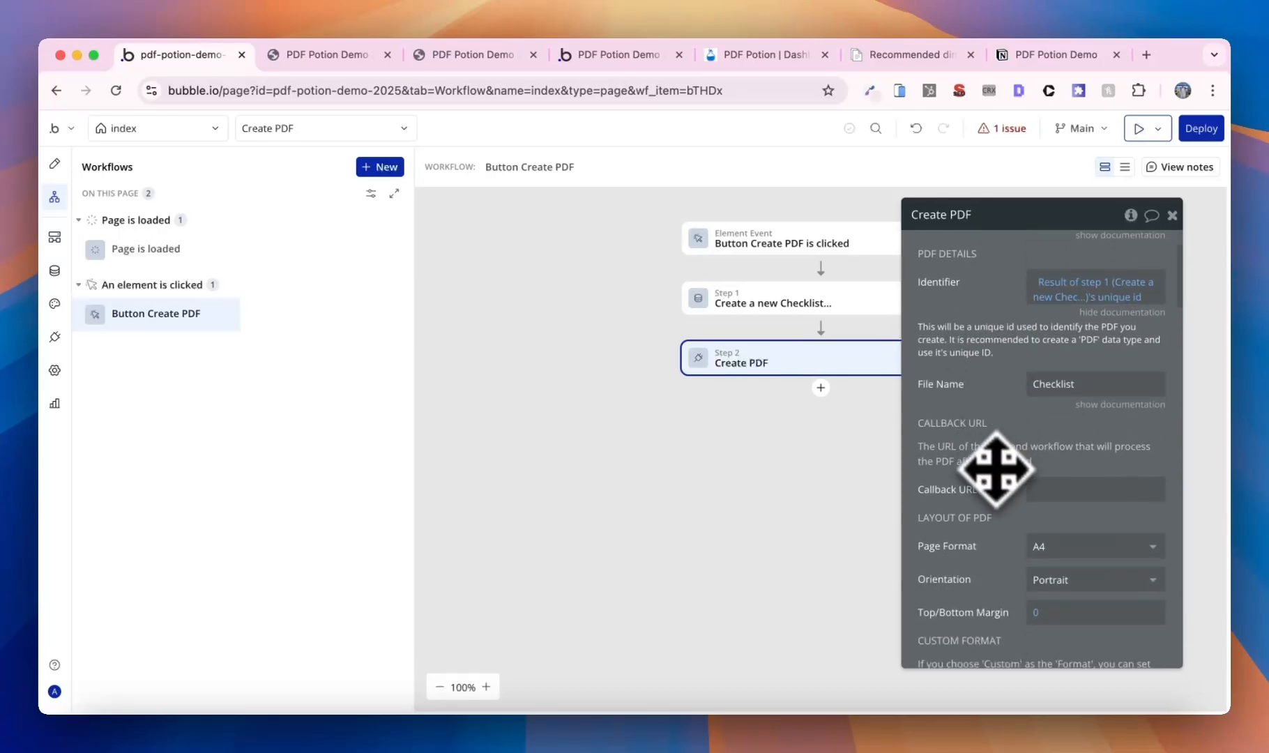
{"action": "scroll", "coordinate": [1003, 477], "scroll_direction": "down", "scroll_amount": 1}
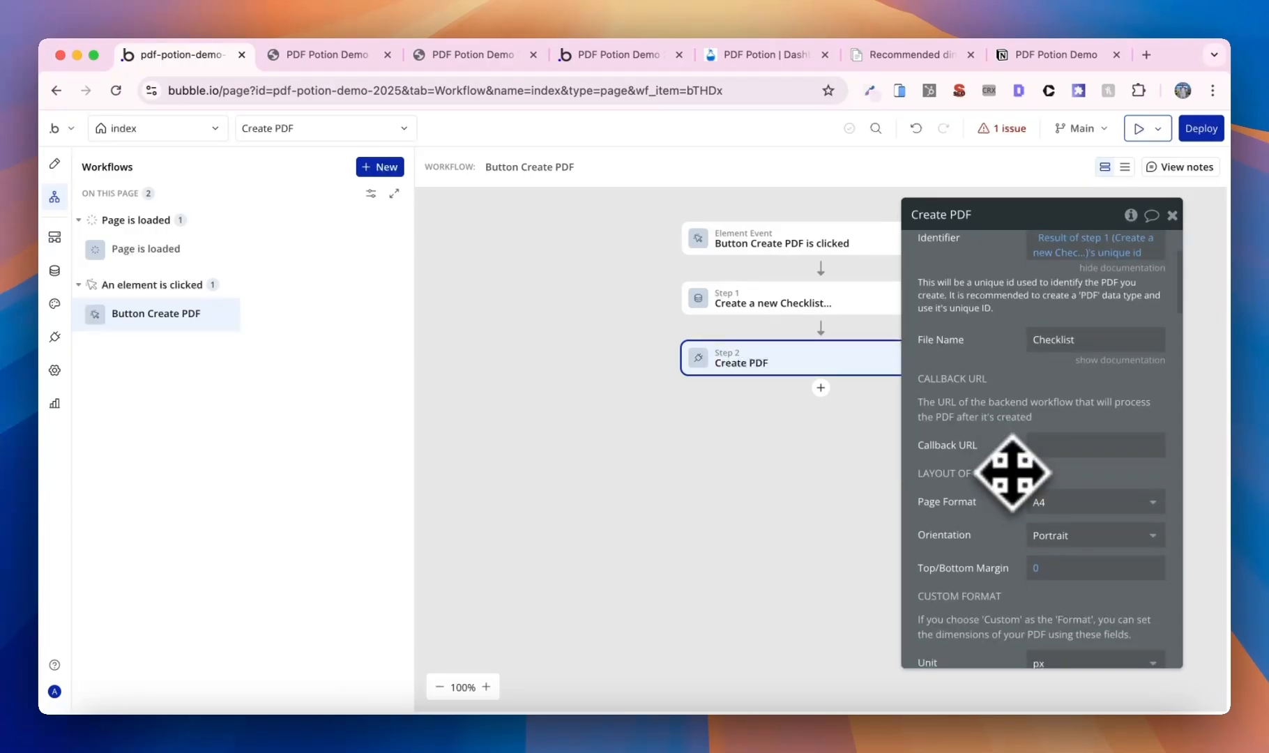
{"action": "left_click", "coordinate": [63, 269]}
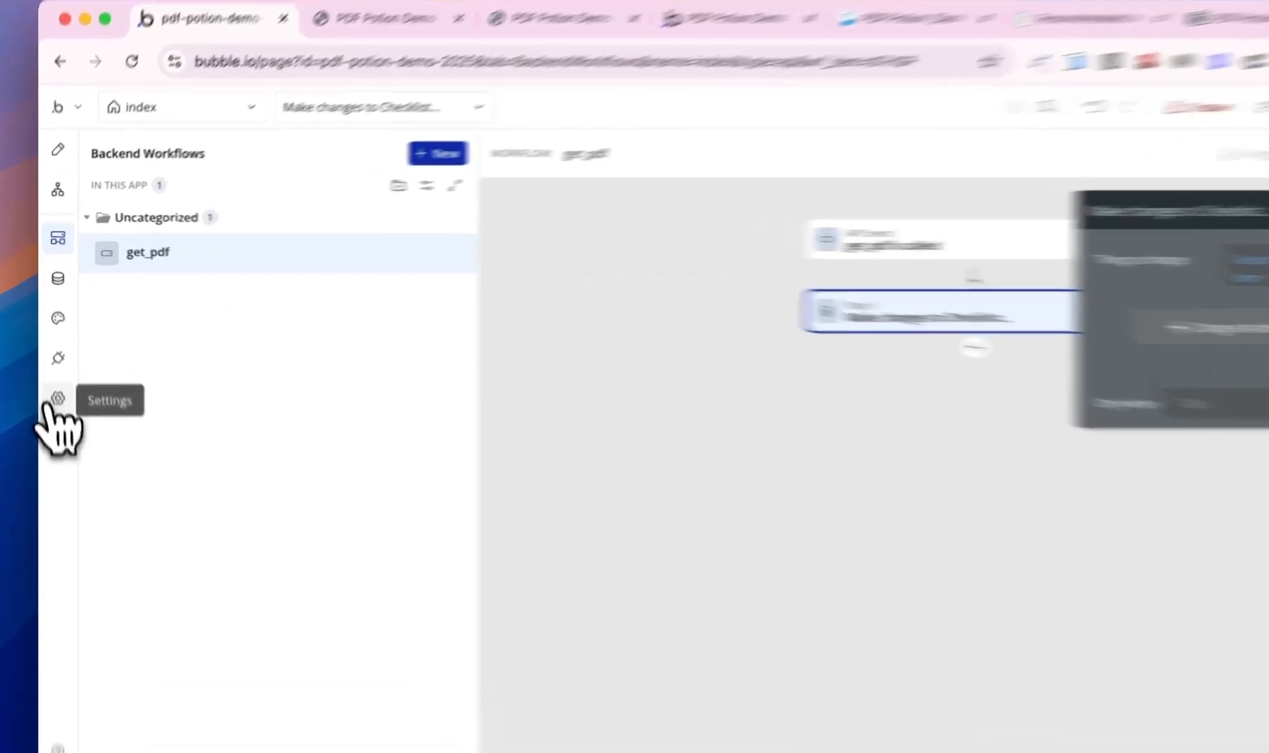
- Set the Callback URL to the Workflow API root URL from Settings > API plus /get_pdf
{"action": "left_click", "coordinate": [55, 370]}
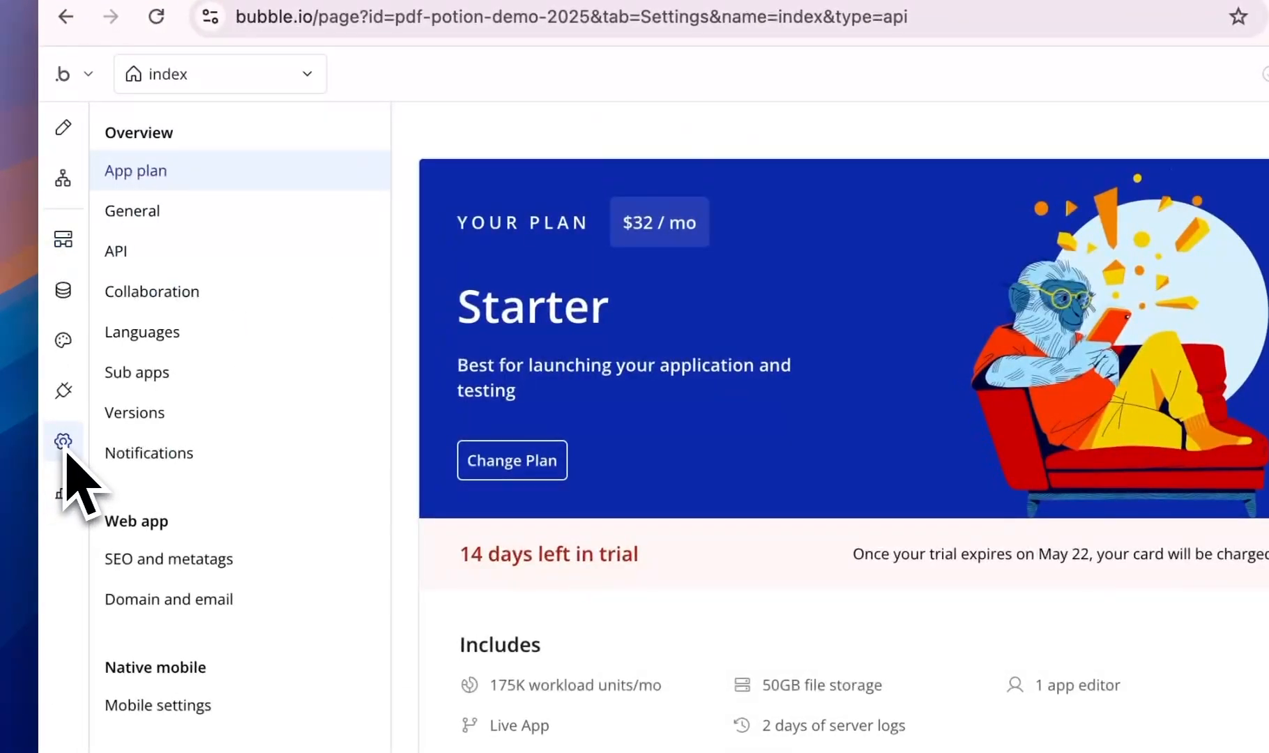
{"action": "left_click", "coordinate": [170, 259]}
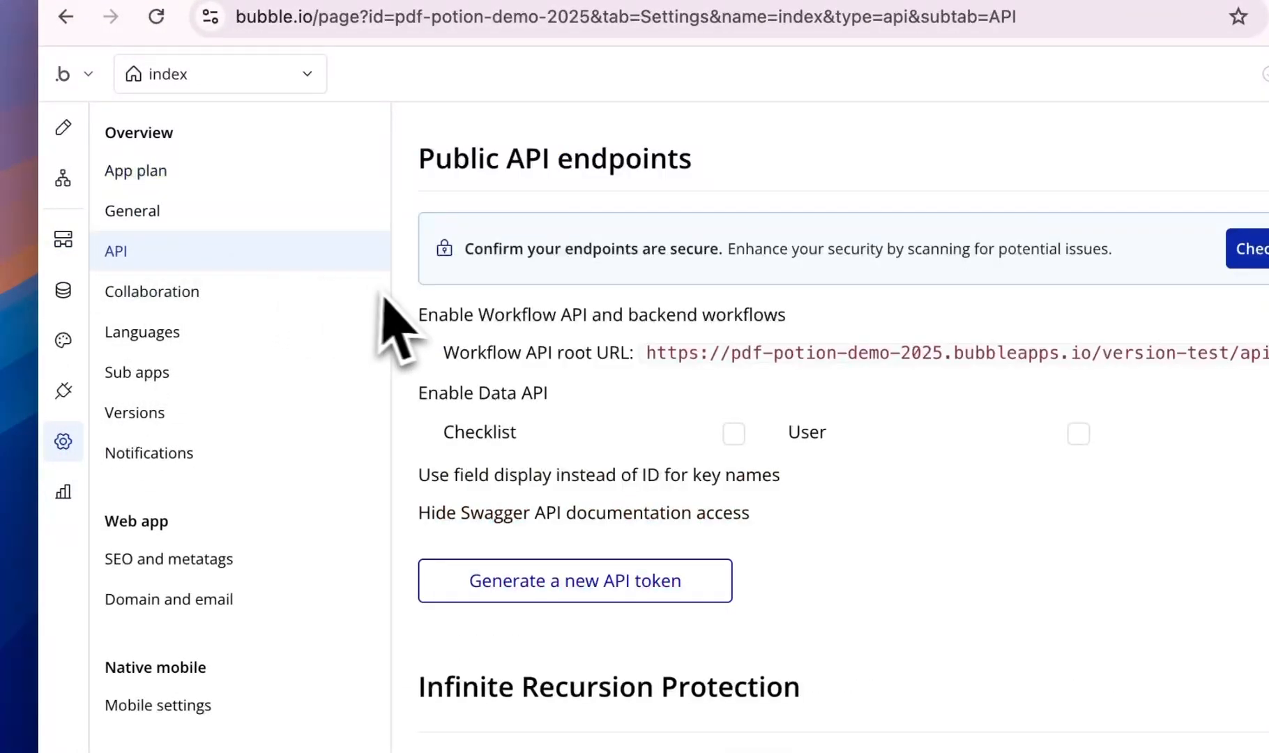
{"action": "double_click", "coordinate": [670, 354]}
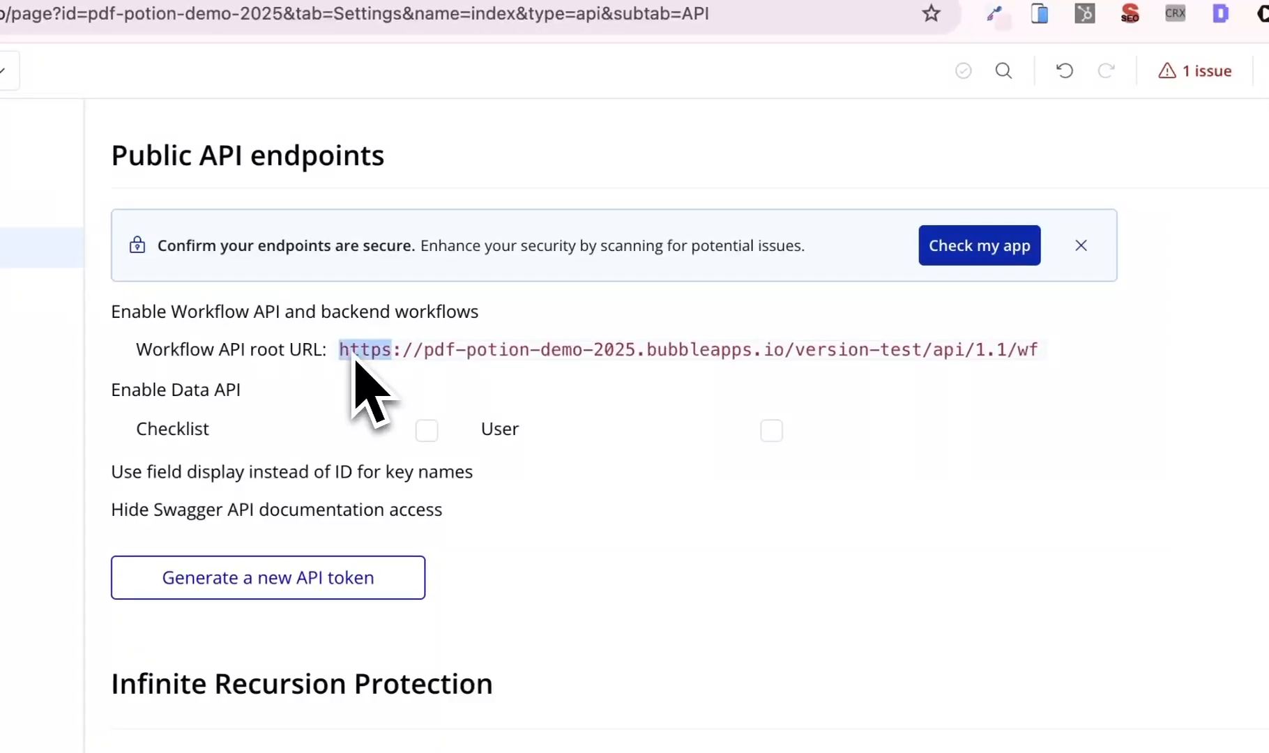
{"action": "left_click_drag", "start_coordinate": [363, 354], "coordinate": [1044, 366]}
{"action": "key", "text": "super+c"}
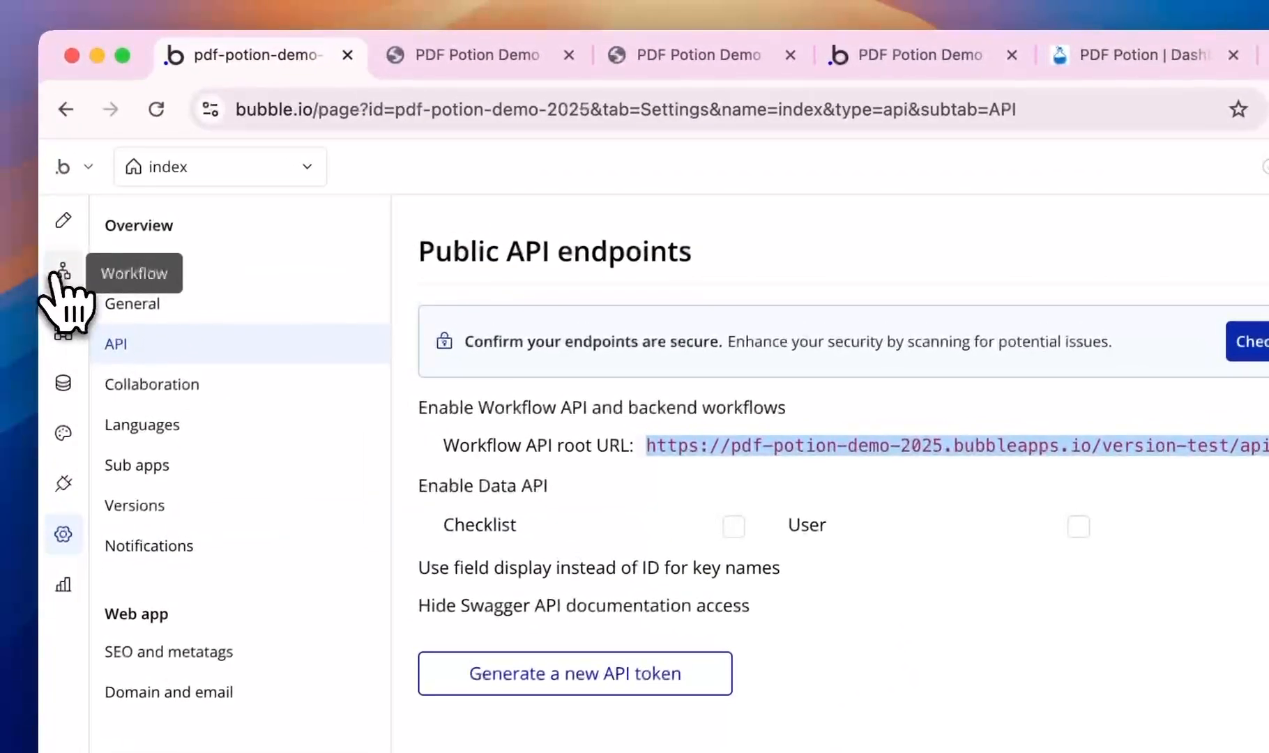
{"action": "left_click", "coordinate": [60, 273]}
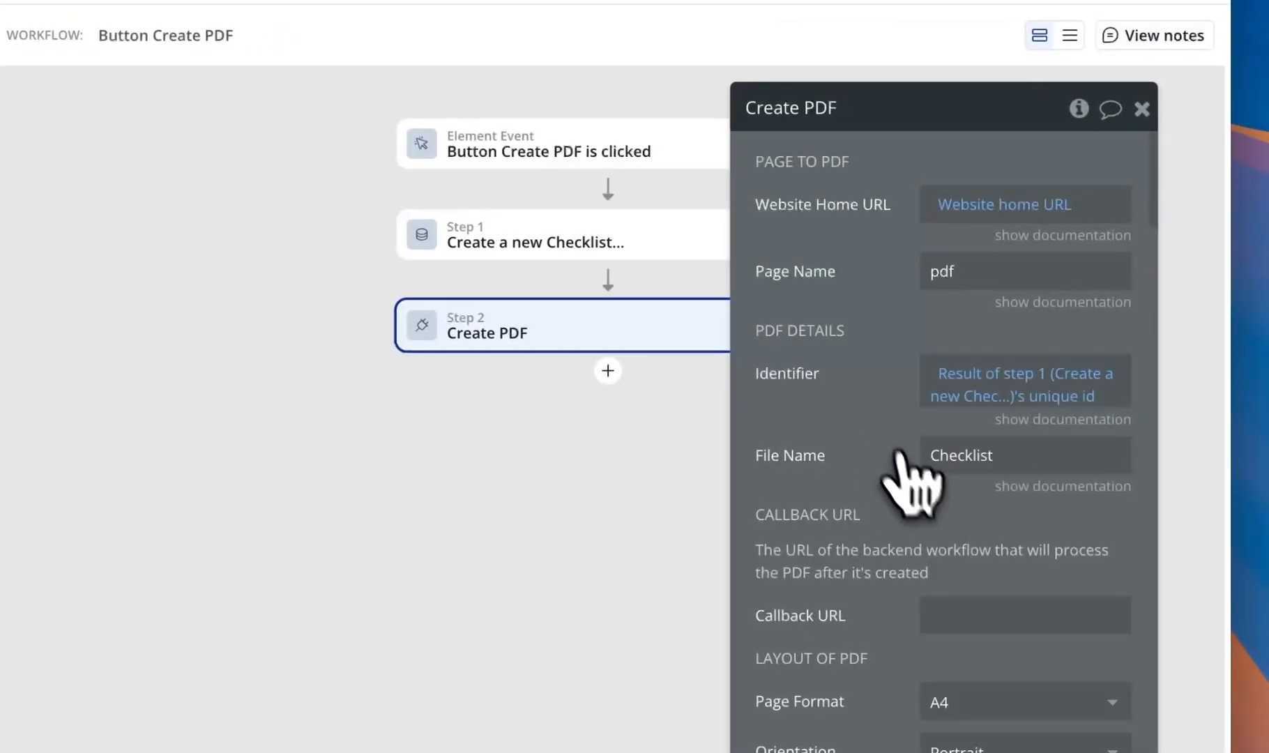
{"action": "scroll", "coordinate": [923, 469], "scroll_direction": "down", "scroll_amount": 2}
{"action": "left_click", "coordinate": [952, 474]}
{"action": "key", "text": "super+v"}
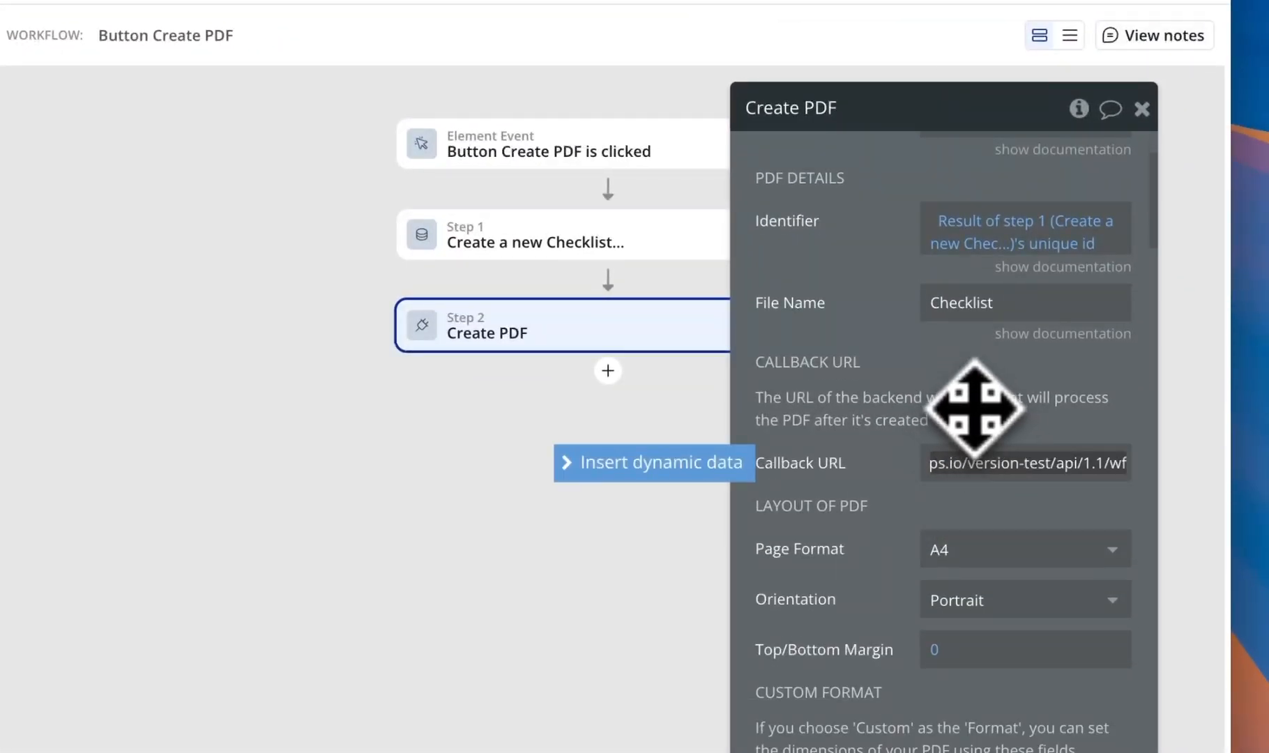
{"action": "triple_click", "coordinate": [1053, 504]}
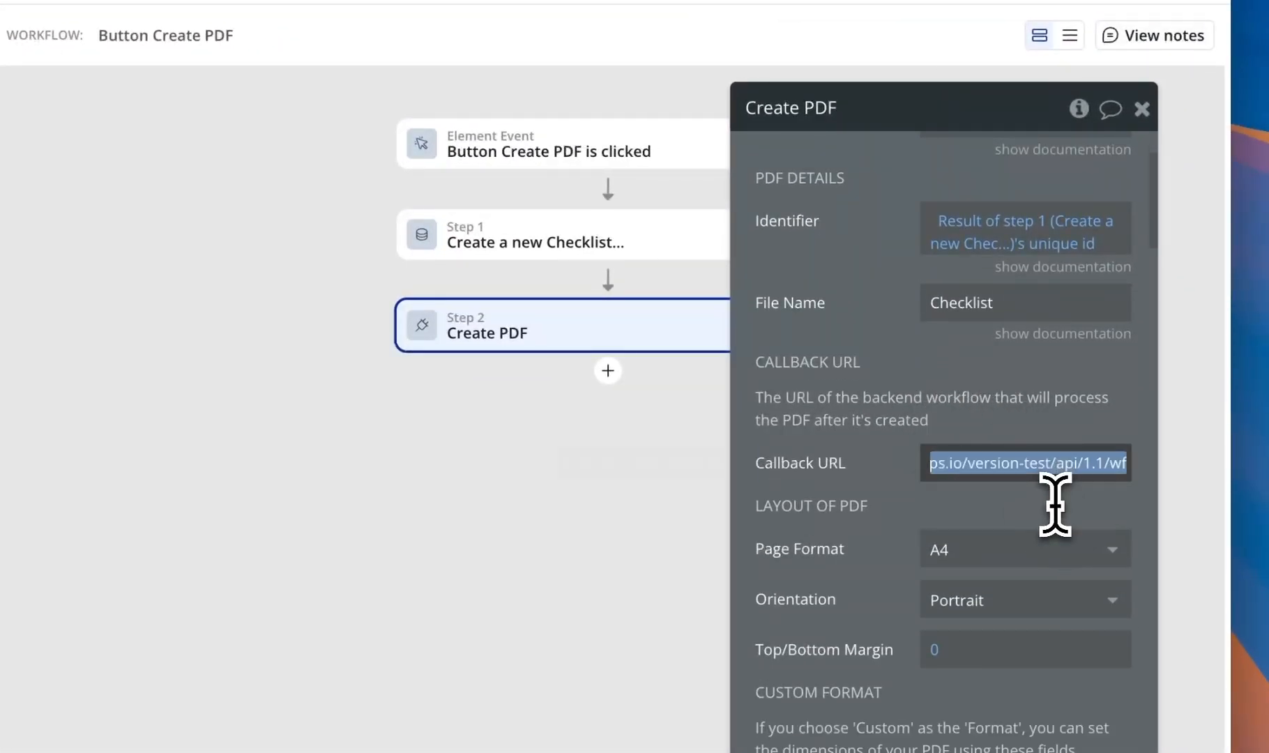
{"action": "key", "text": "Right"}
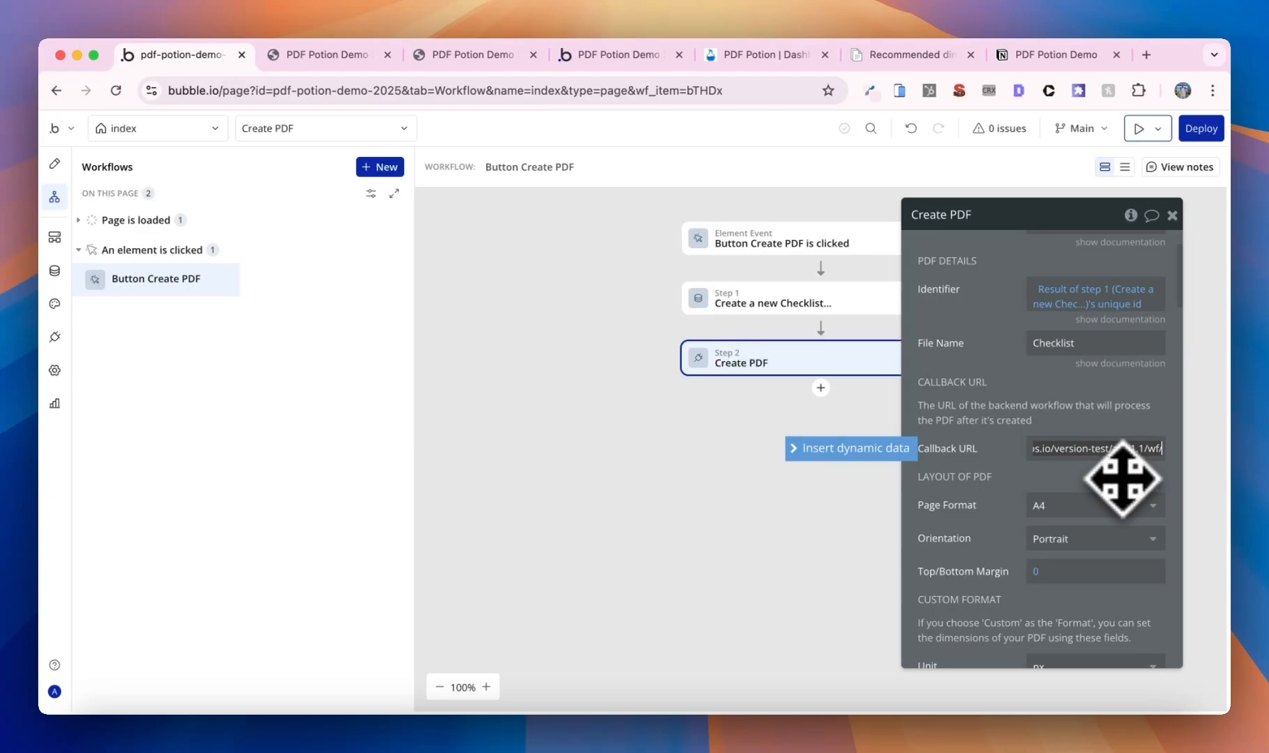
{"action": "type", "text": "/get_pdf"}
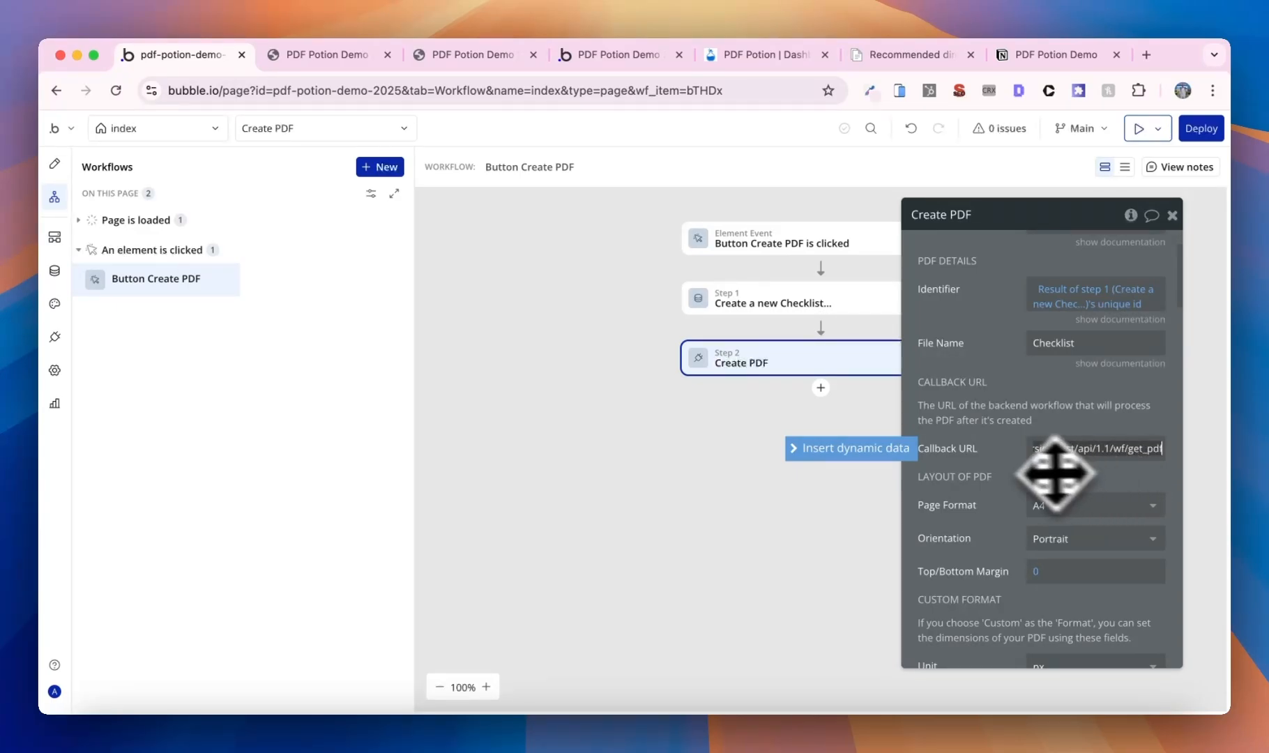
{"action": "left_click", "coordinate": [999, 468]}
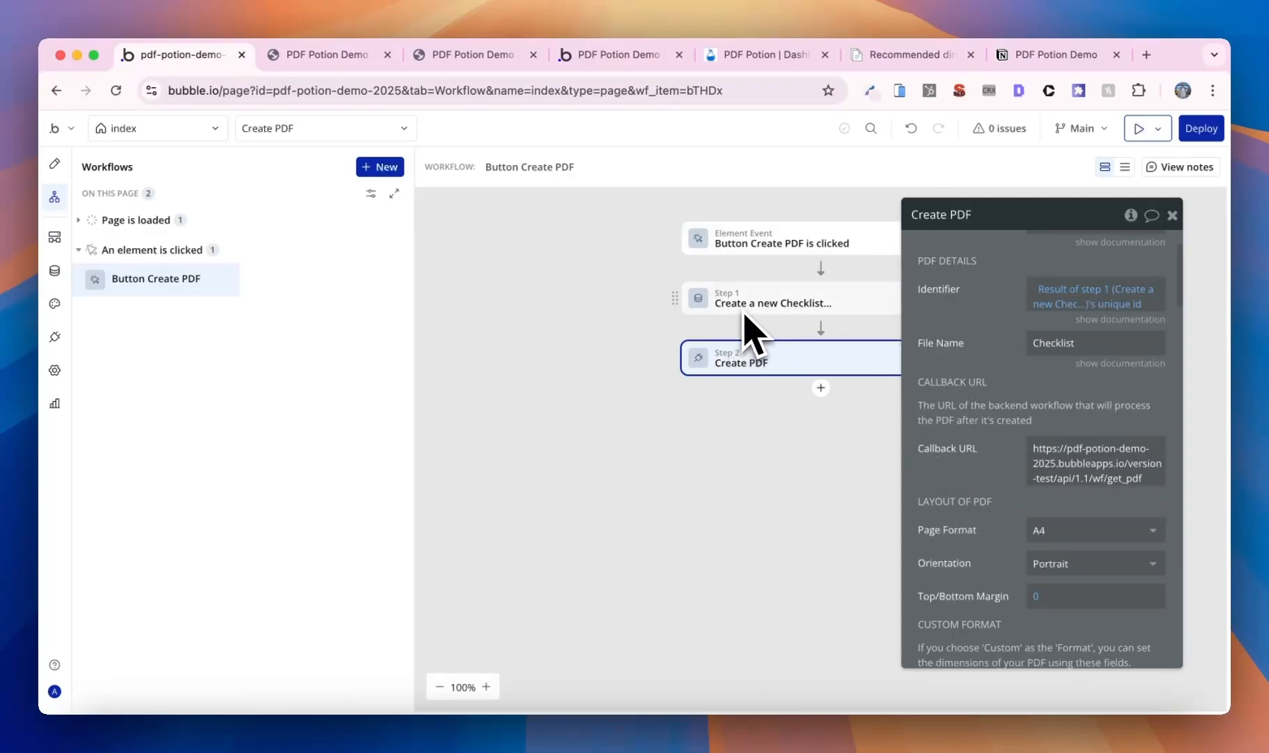
- Replace the hard-coded domain in the Callback URL with dynamic Website home URL
{"action": "left_click", "coordinate": [1071, 480]}
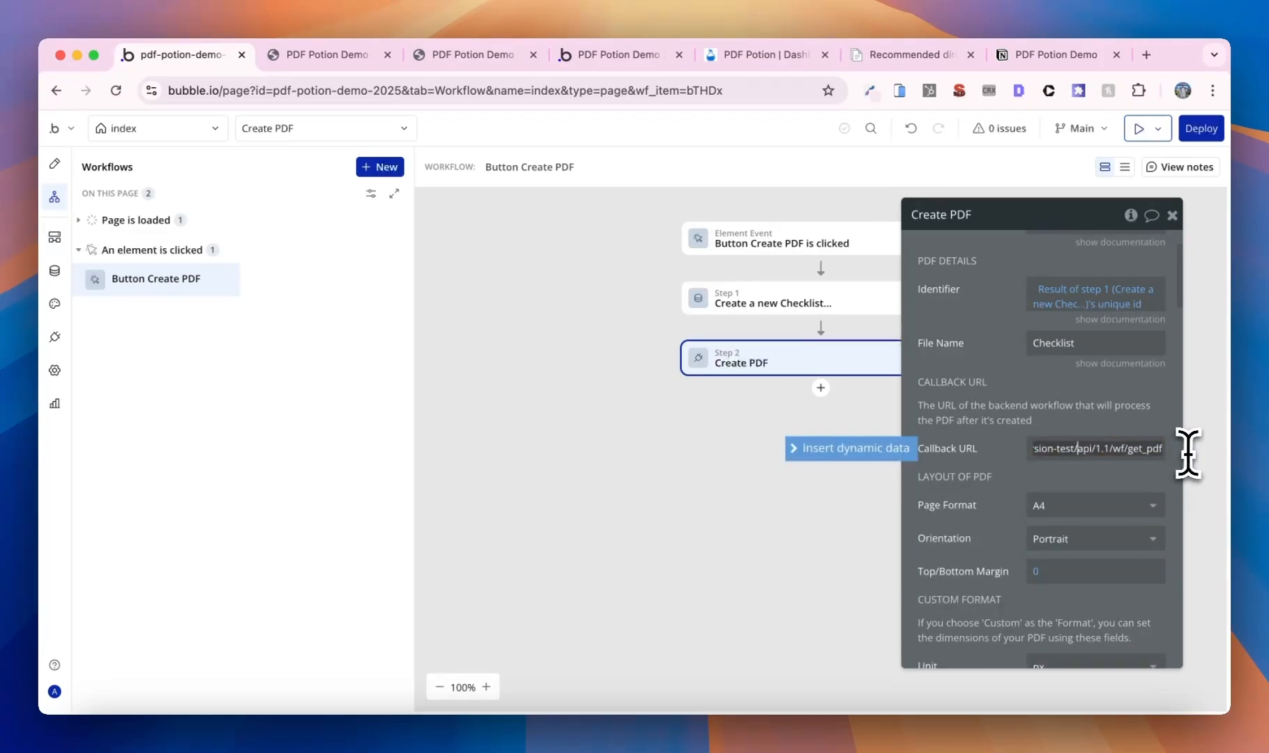
{"action": "key", "text": "shift+super+Left"}
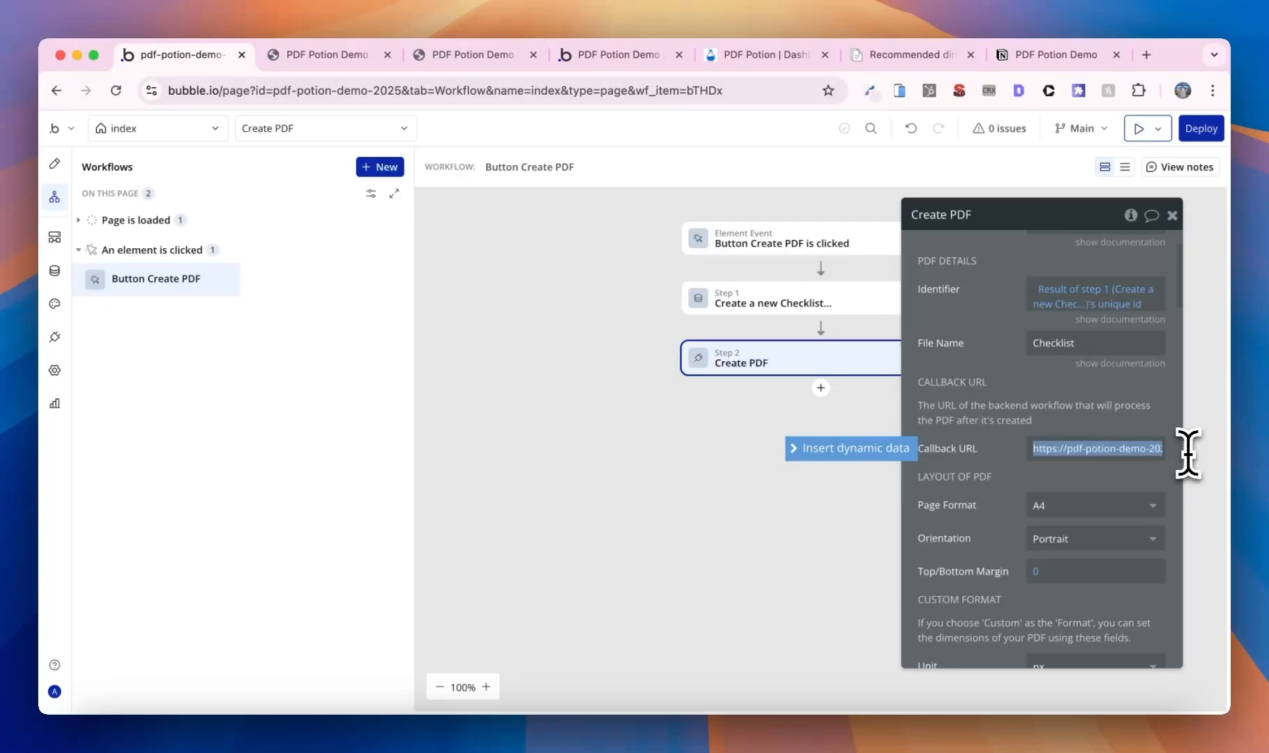
{"action": "key", "text": "BackSpace"}
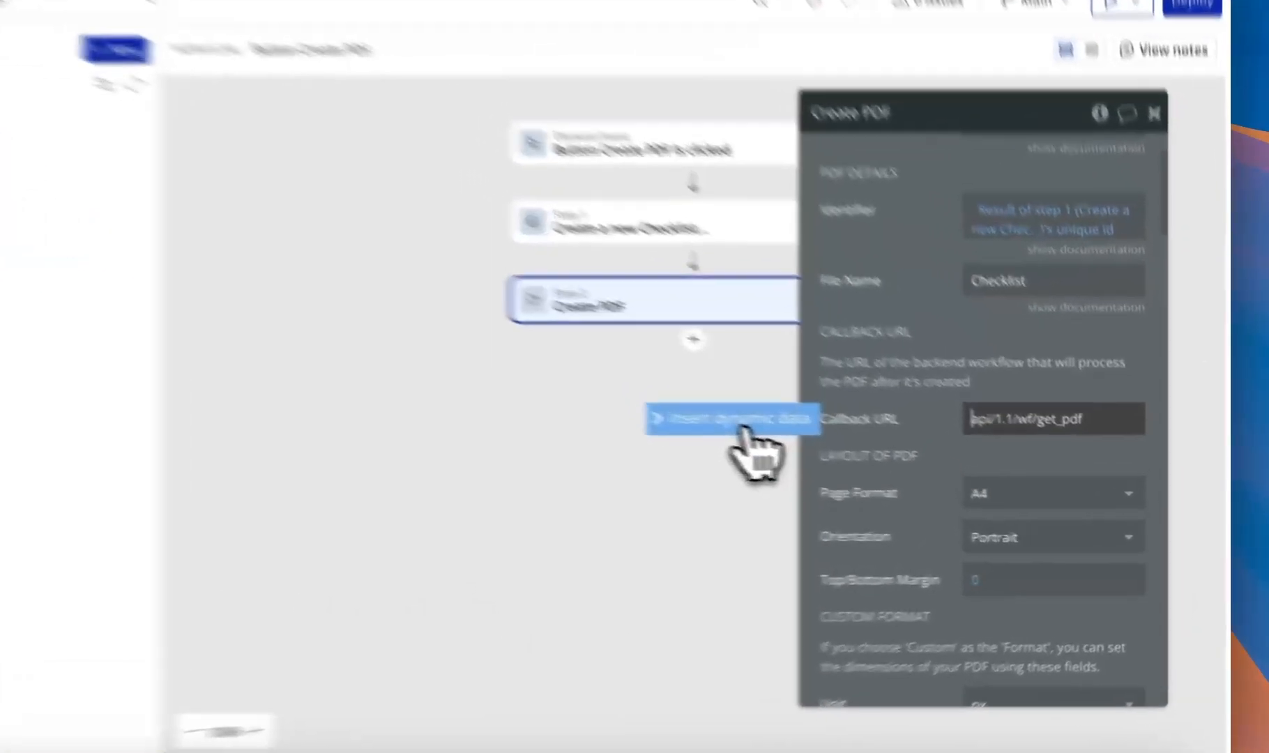
{"action": "left_click", "coordinate": [849, 449]}
{"action": "type", "text": "we"}
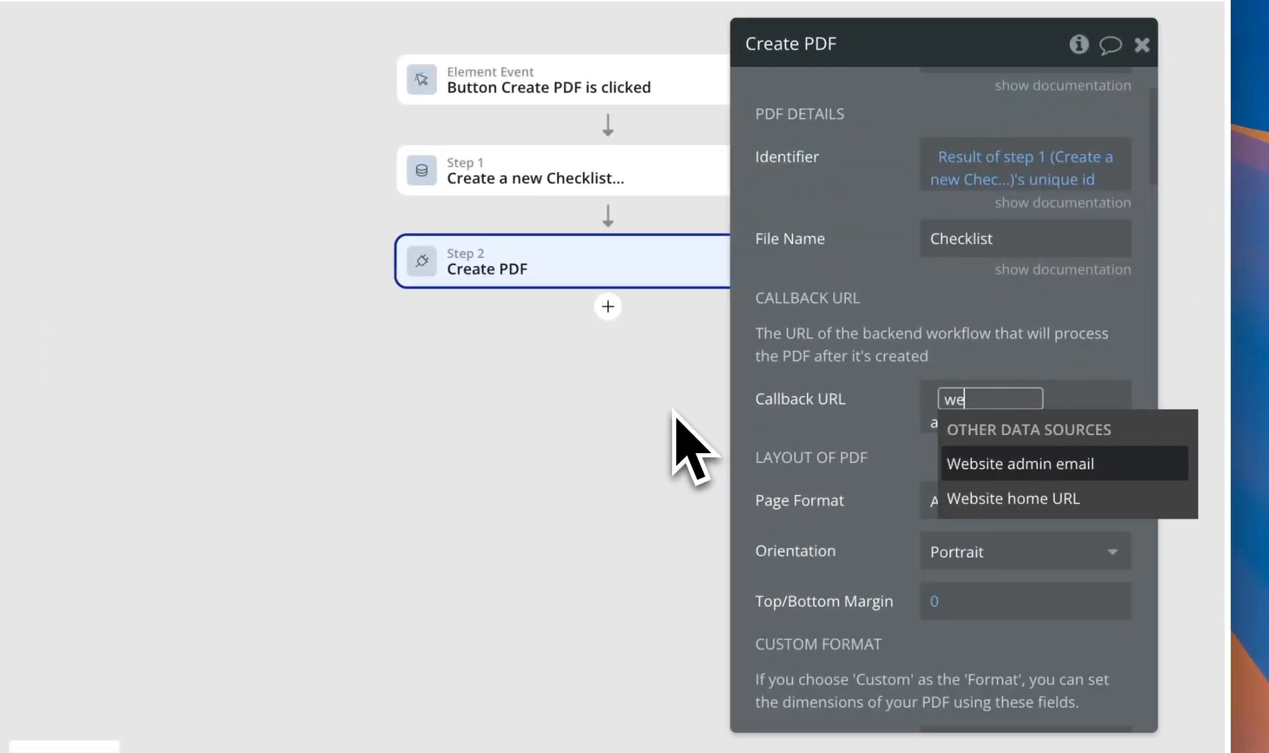
{"action": "left_click", "coordinate": [1048, 499]}
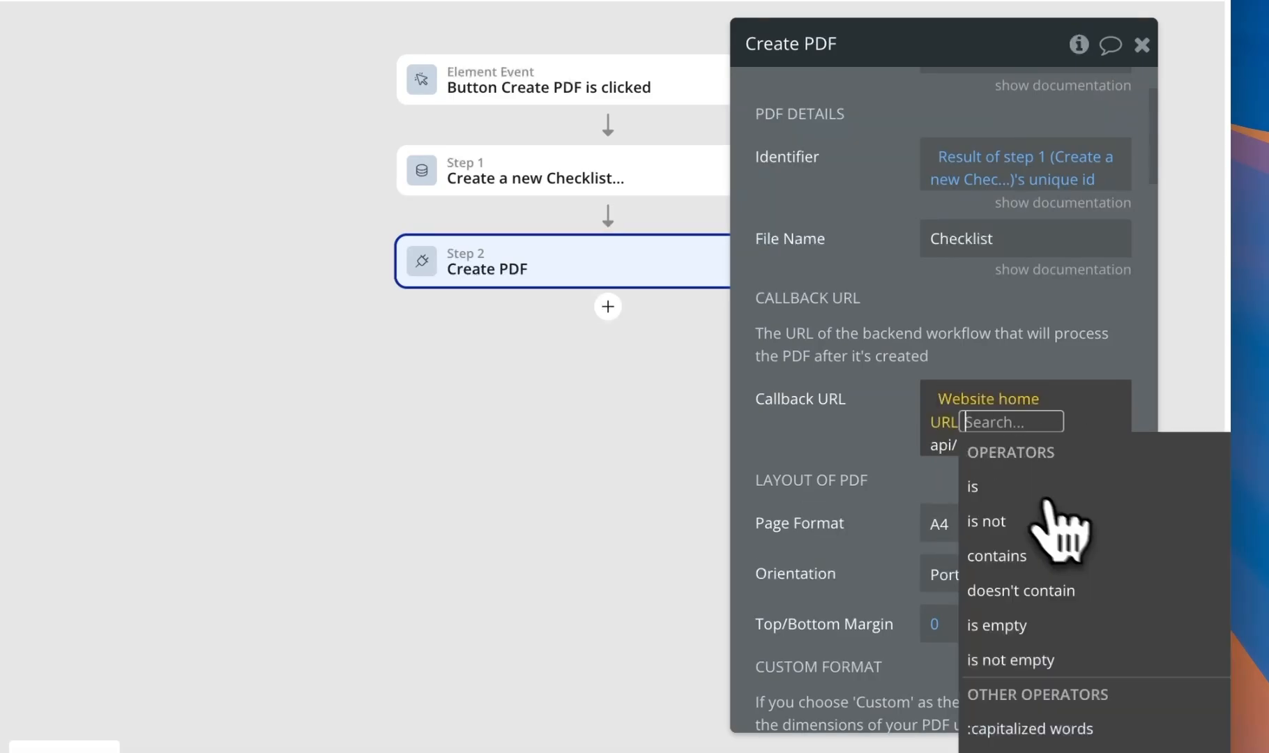
{"action": "left_click", "coordinate": [884, 405]}
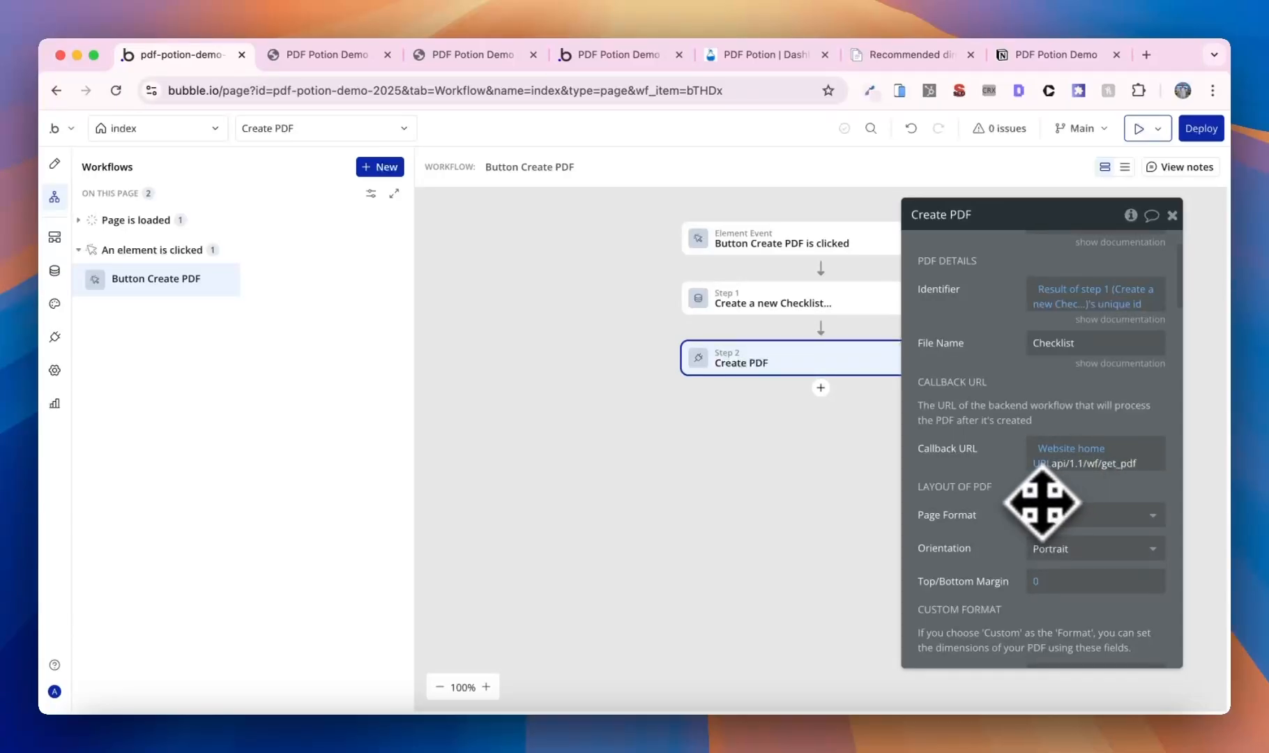
- Close the extra tabs, reload the test app and run Create PDF again
{"action": "left_click", "coordinate": [371, 59]}
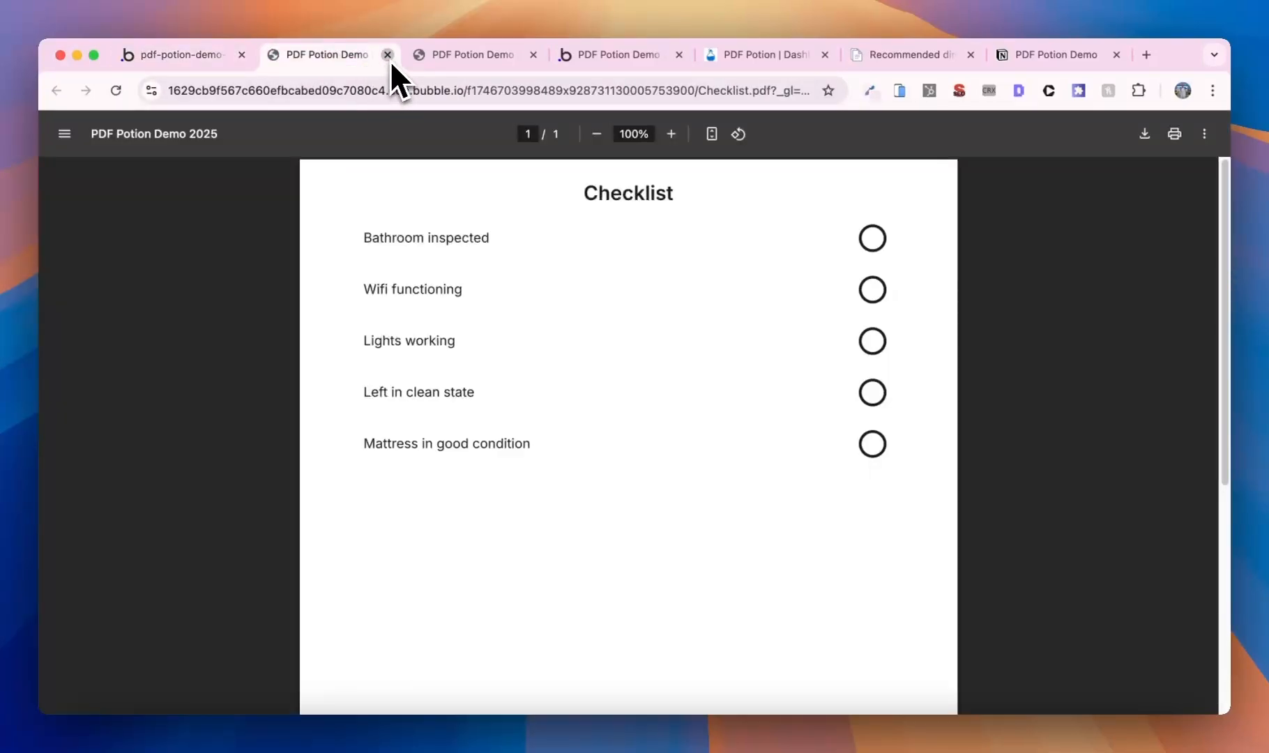
{"action": "left_click", "coordinate": [387, 54]}
{"action": "left_click", "coordinate": [388, 54]}
{"action": "left_click", "coordinate": [328, 60]}
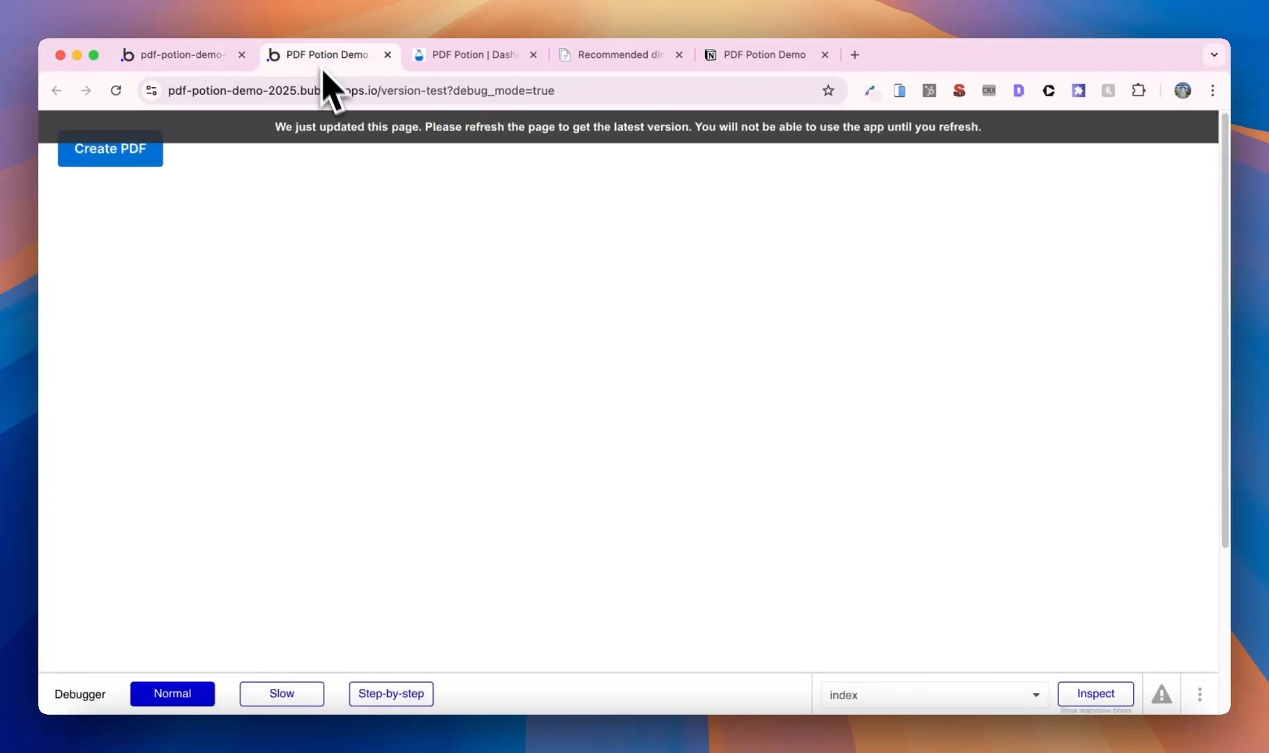
{"action": "left_click", "coordinate": [344, 127]}
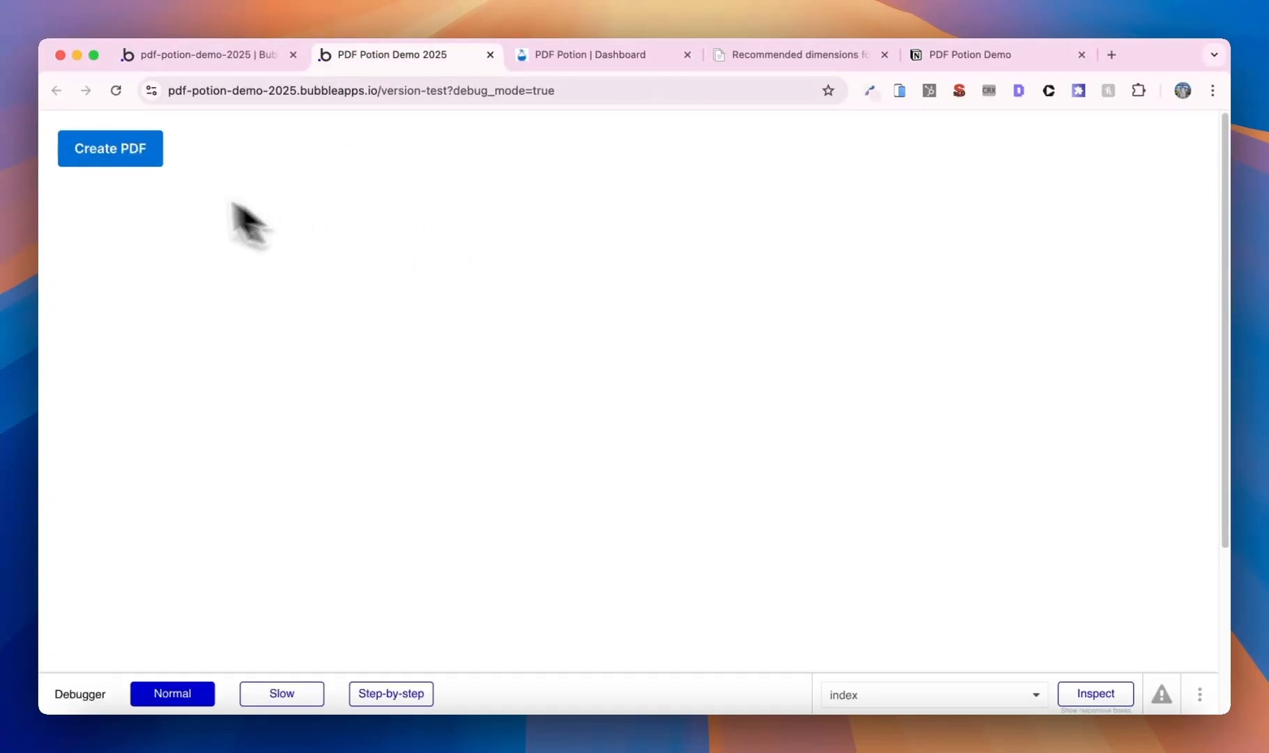
{"action": "left_click", "coordinate": [117, 157]}
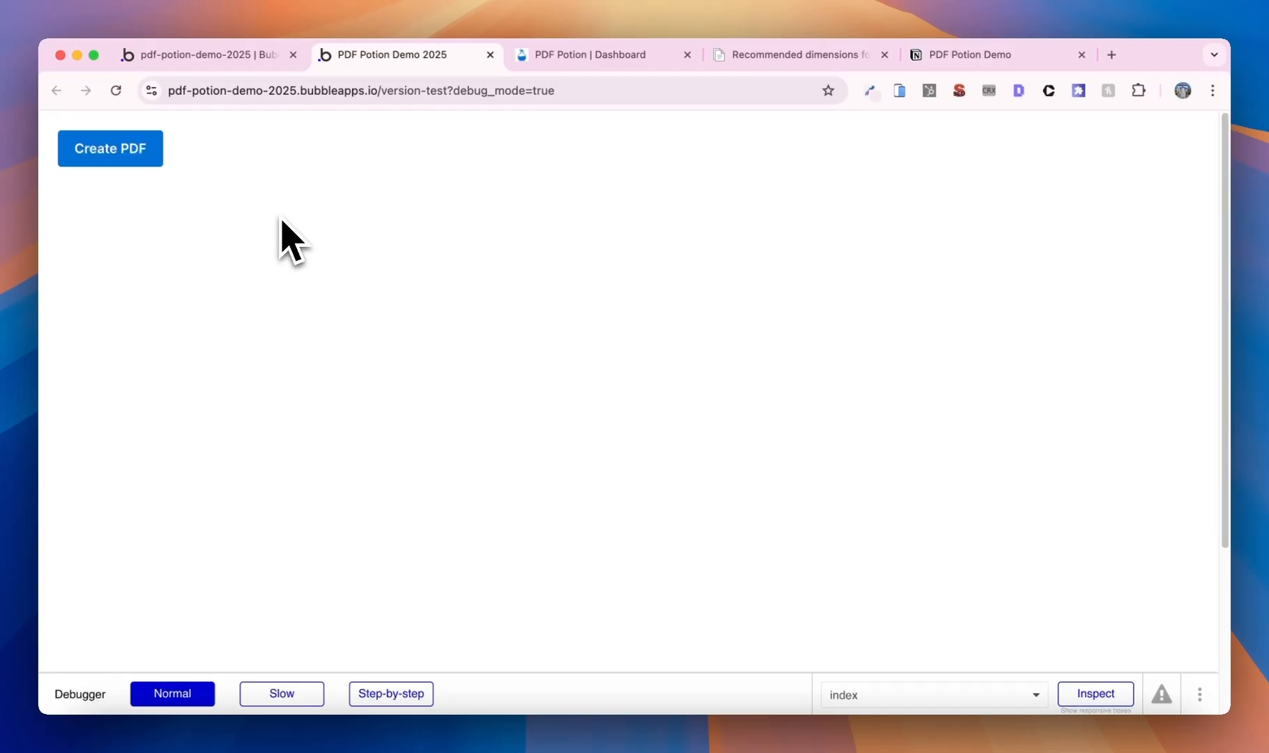
- Confirm in the File manager that a second Checklist.pdf was stored
{"action": "left_click", "coordinate": [248, 63]}
{"action": "left_click", "coordinate": [57, 273]}
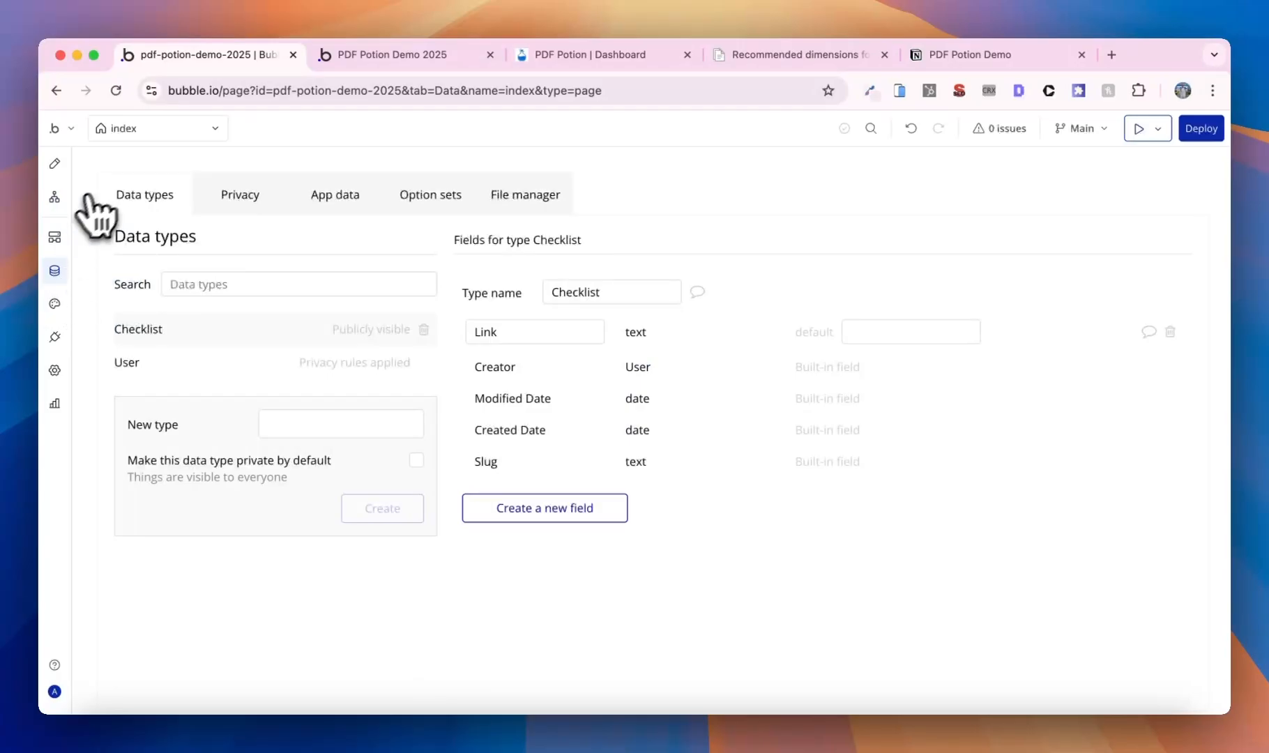
{"action": "left_click", "coordinate": [482, 204]}
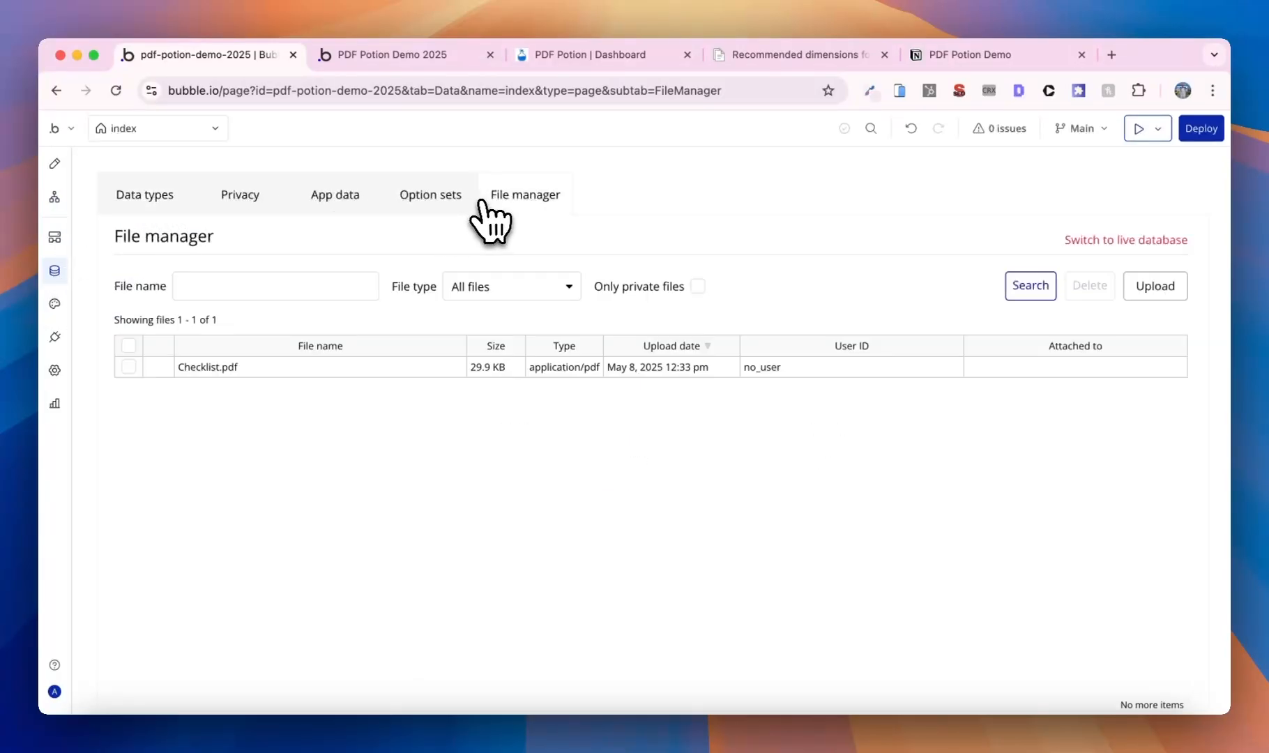
{"action": "left_click", "coordinate": [1014, 294]}
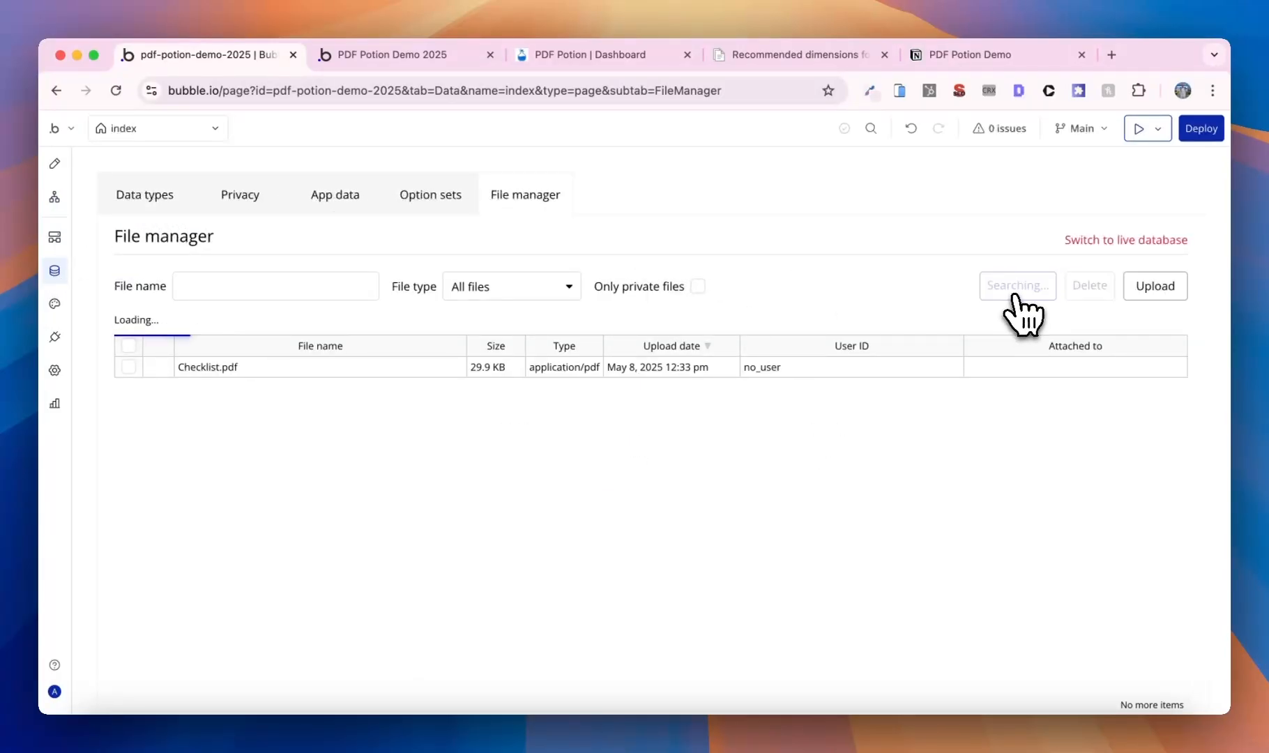
{"action": "left_click", "coordinate": [222, 369]}
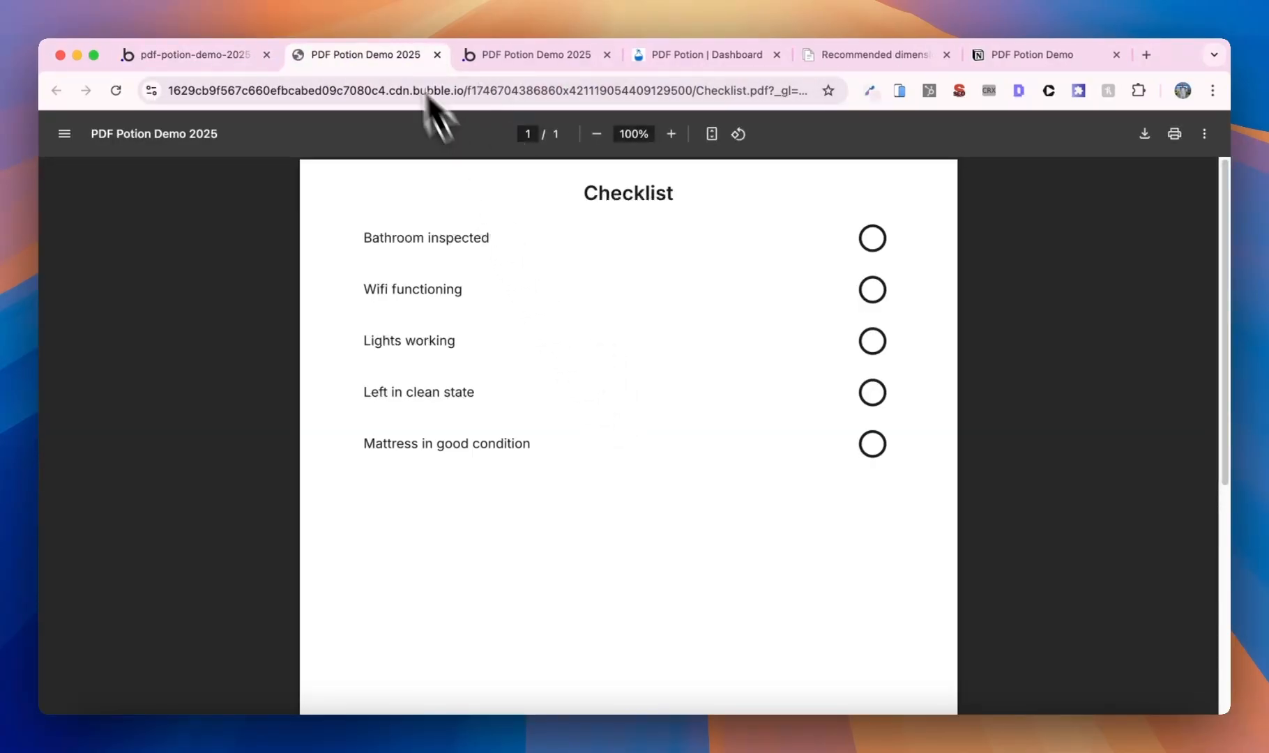
{"action": "left_click", "coordinate": [437, 55]}
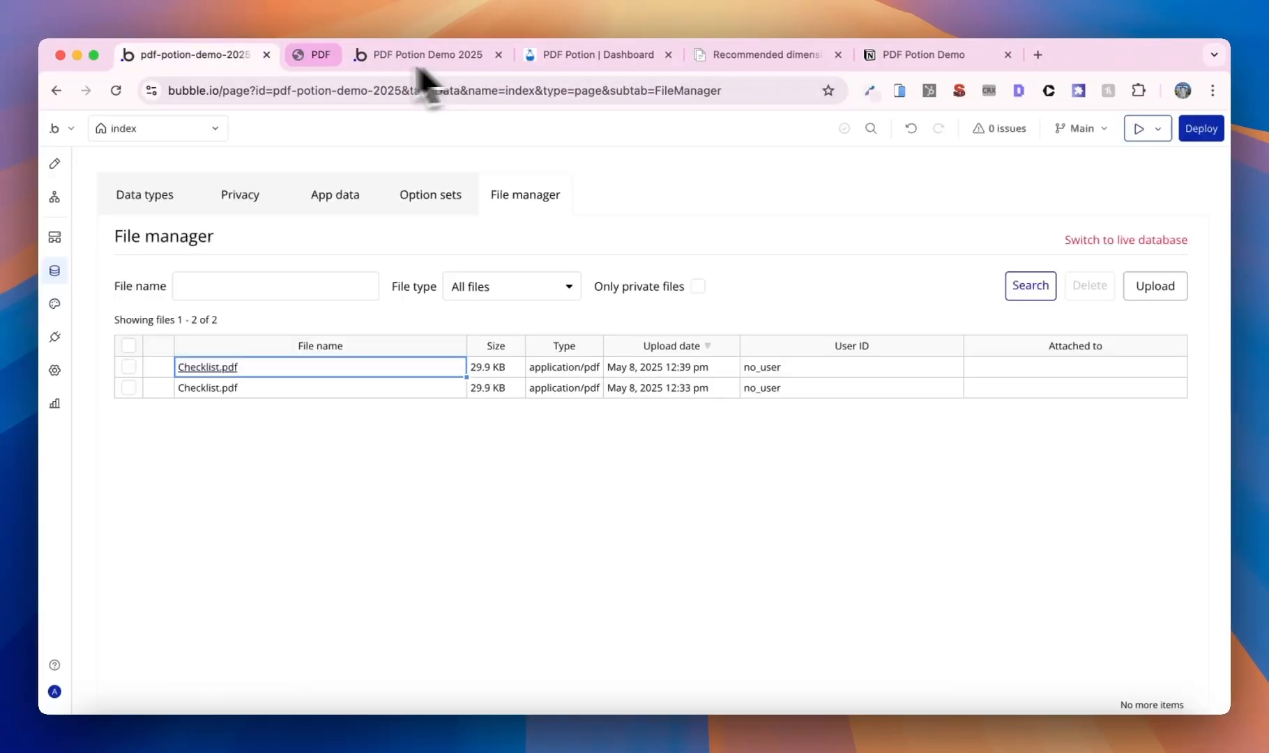
- Check that the Checklist entry's Link field in App data is still empty
{"action": "left_click", "coordinate": [329, 204]}
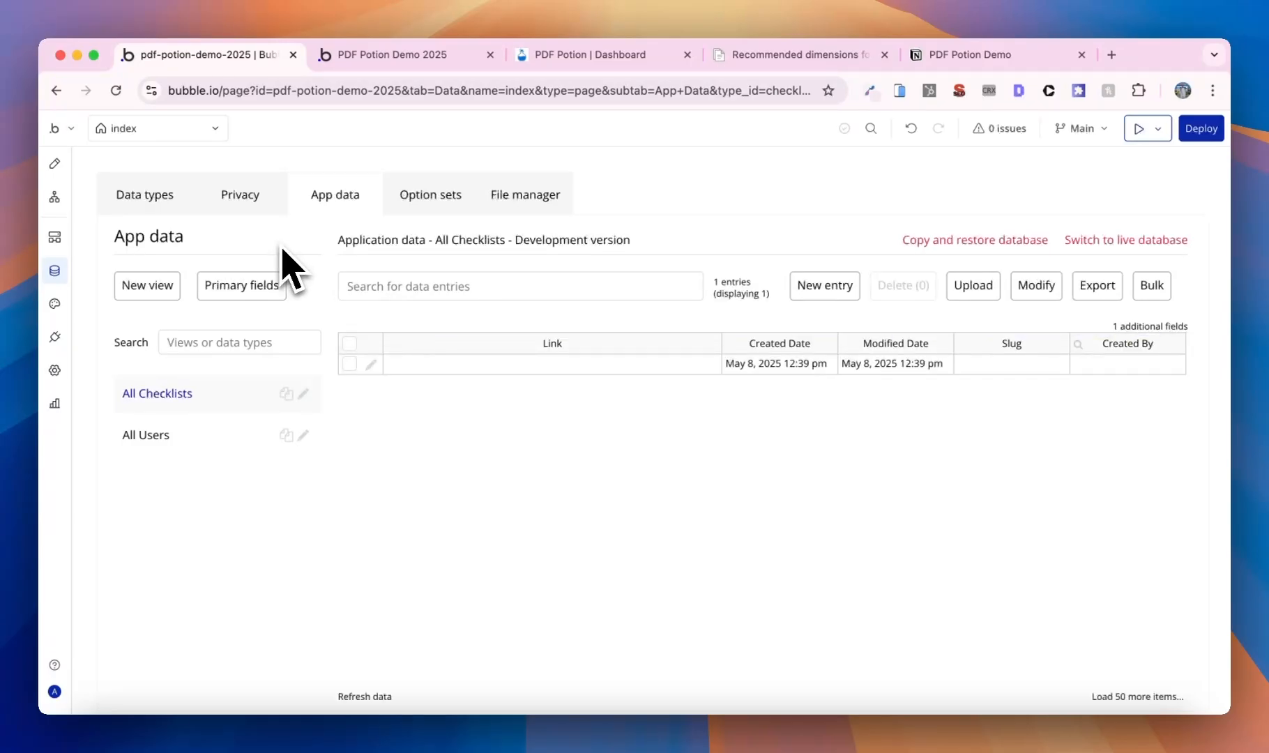
{"action": "left_click", "coordinate": [371, 365]}
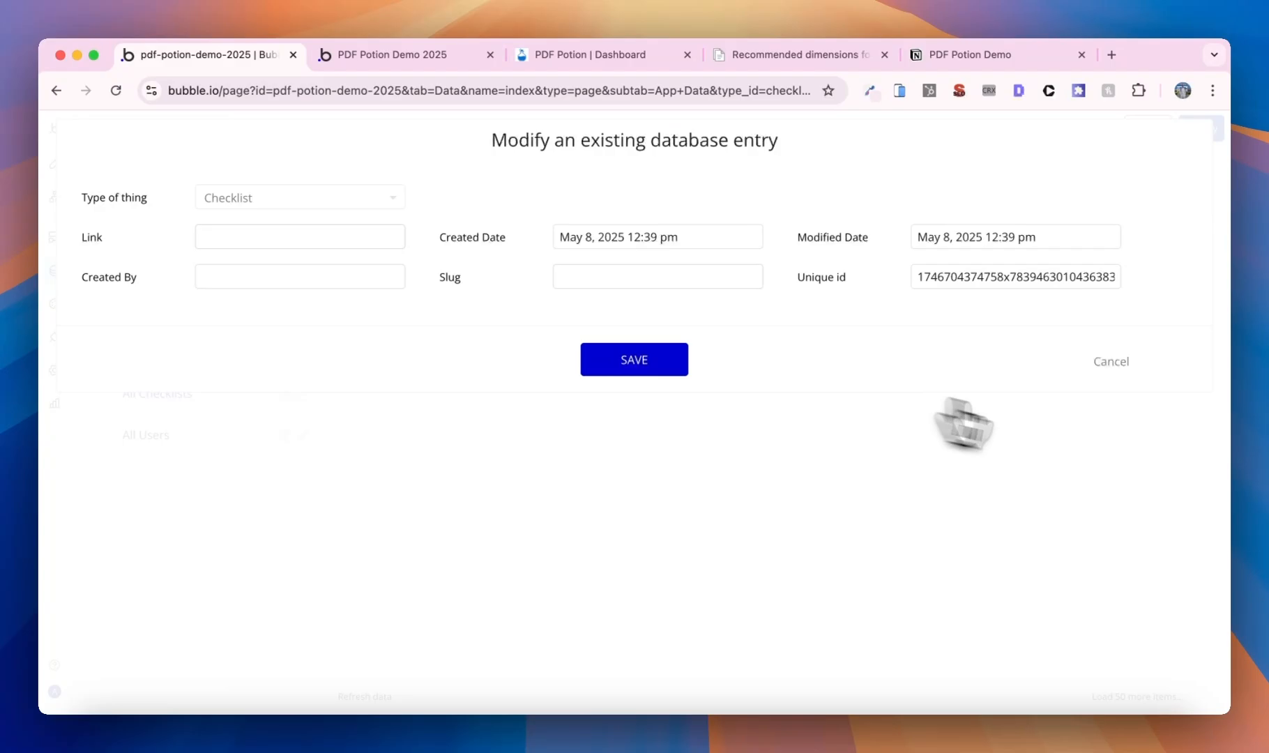
{"action": "left_click", "coordinate": [1110, 363]}
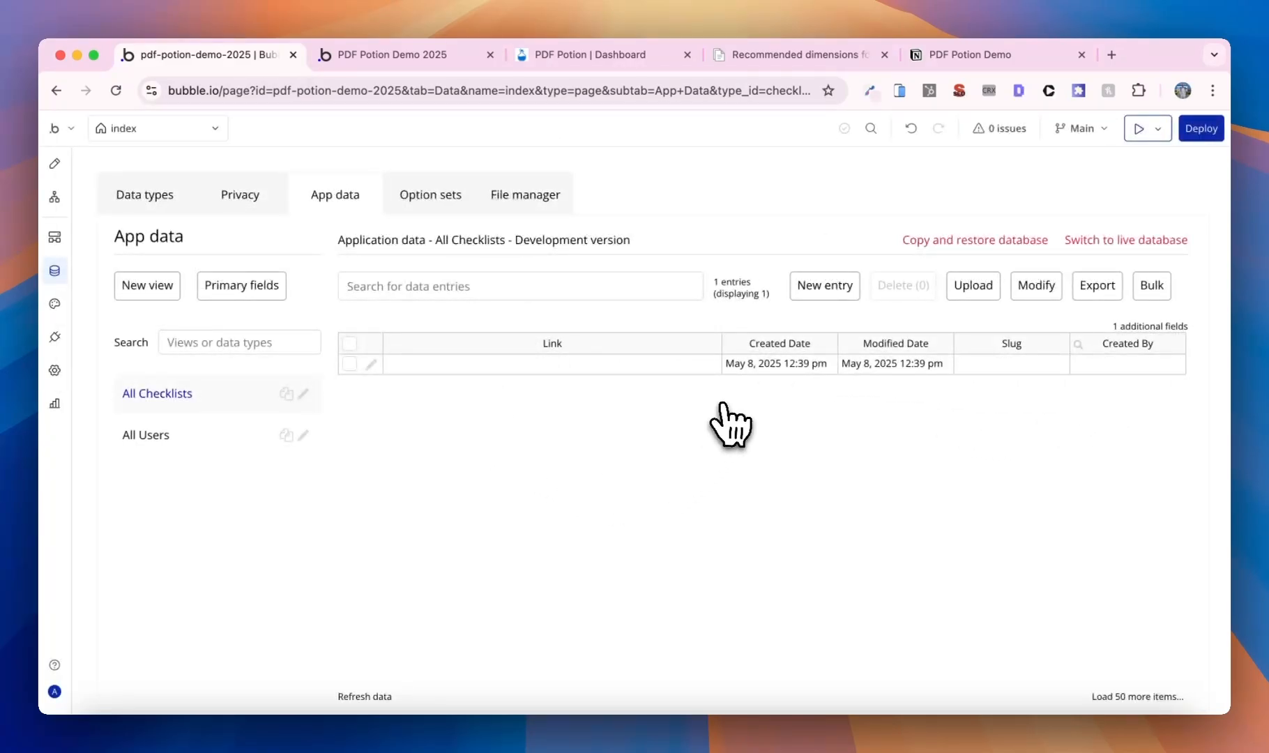
{"action": "left_click", "coordinate": [55, 241]}
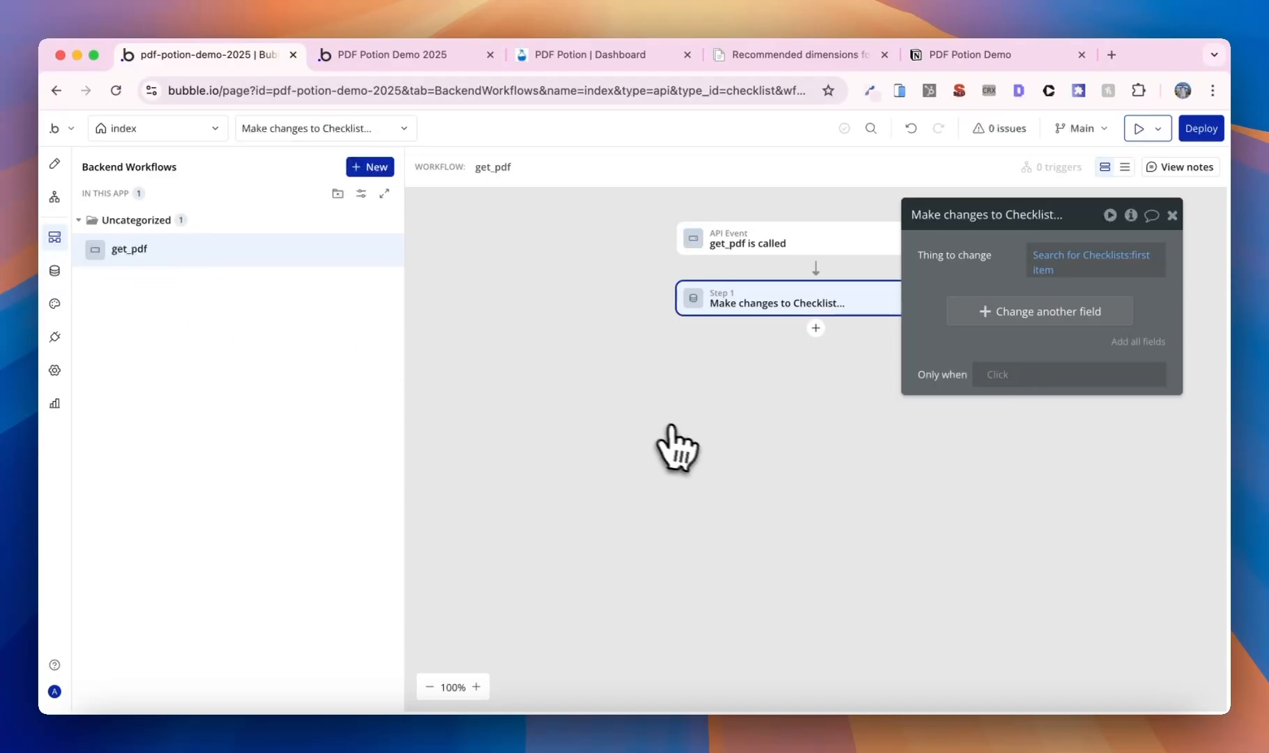
- Make get_pdf's Make changes to Checklist step set Link to the link parameter; reload the test app
{"action": "left_click", "coordinate": [865, 259]}
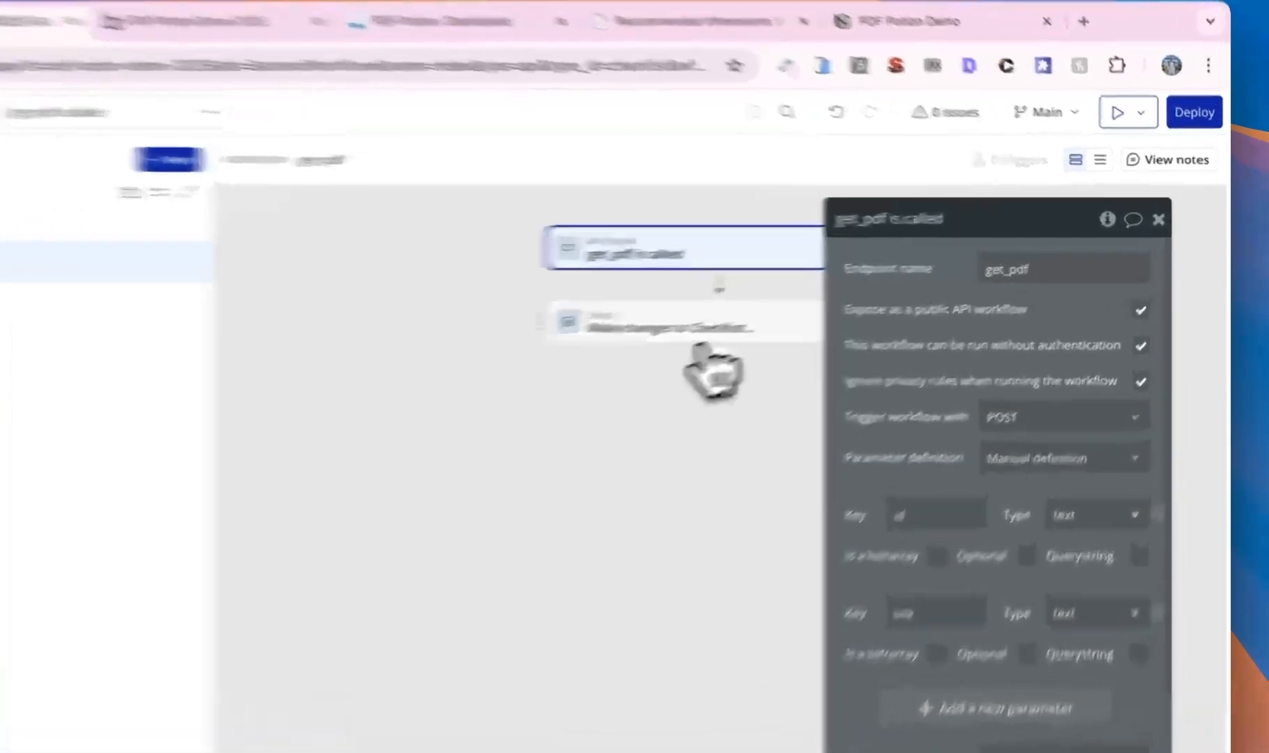
{"action": "left_click", "coordinate": [871, 306]}
{"action": "left_click", "coordinate": [973, 321]}
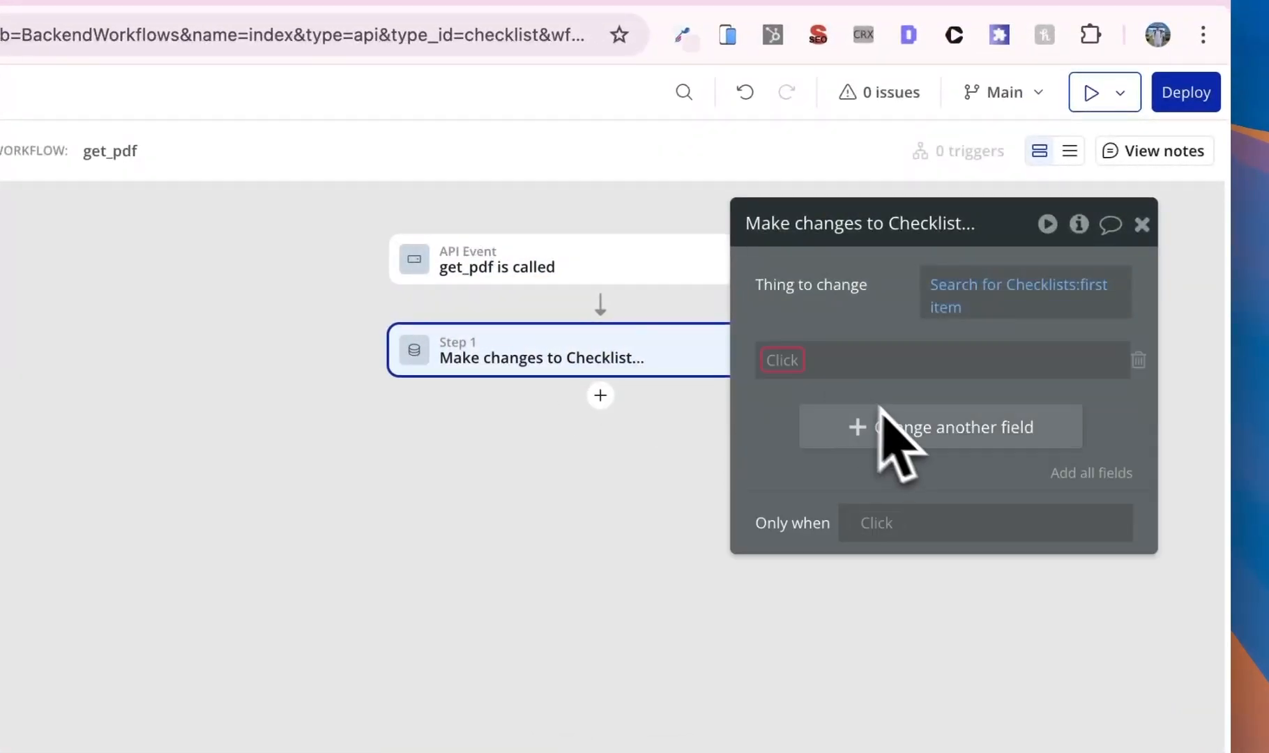
{"action": "left_click", "coordinate": [1007, 296]}
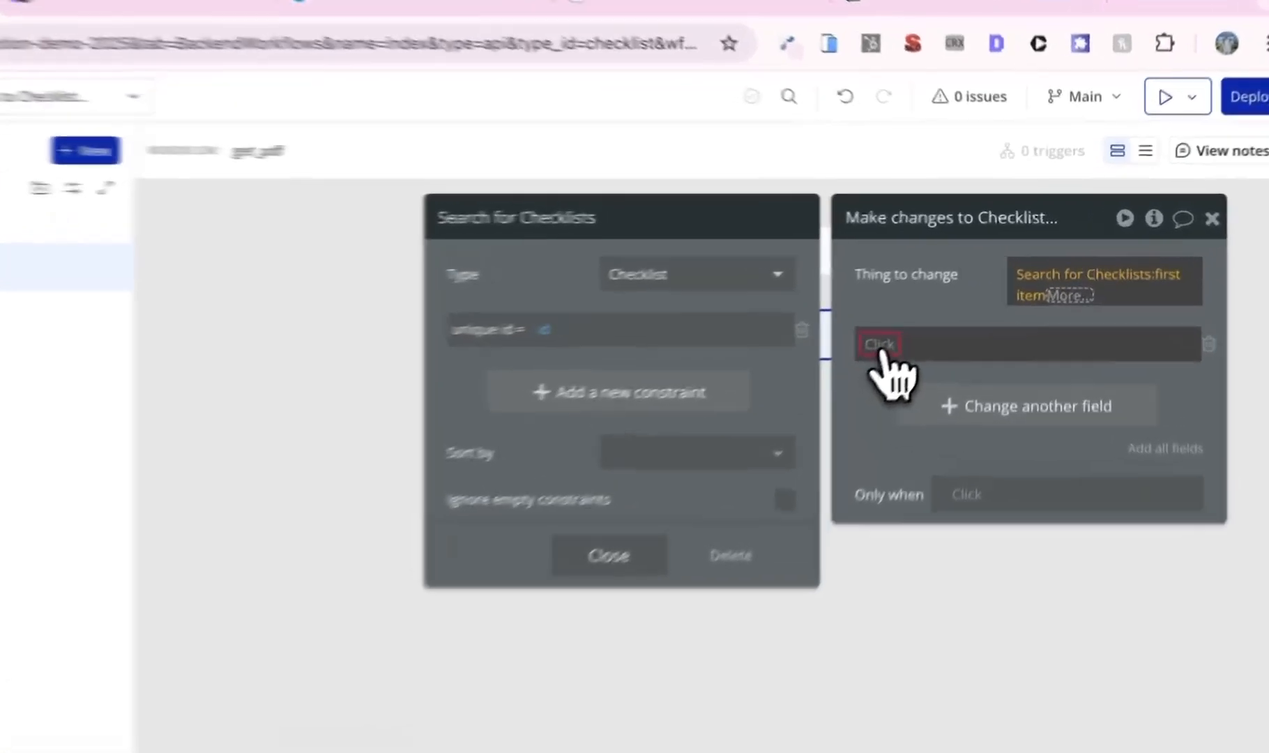
{"action": "left_click", "coordinate": [936, 305]}
{"action": "left_click", "coordinate": [948, 326]}
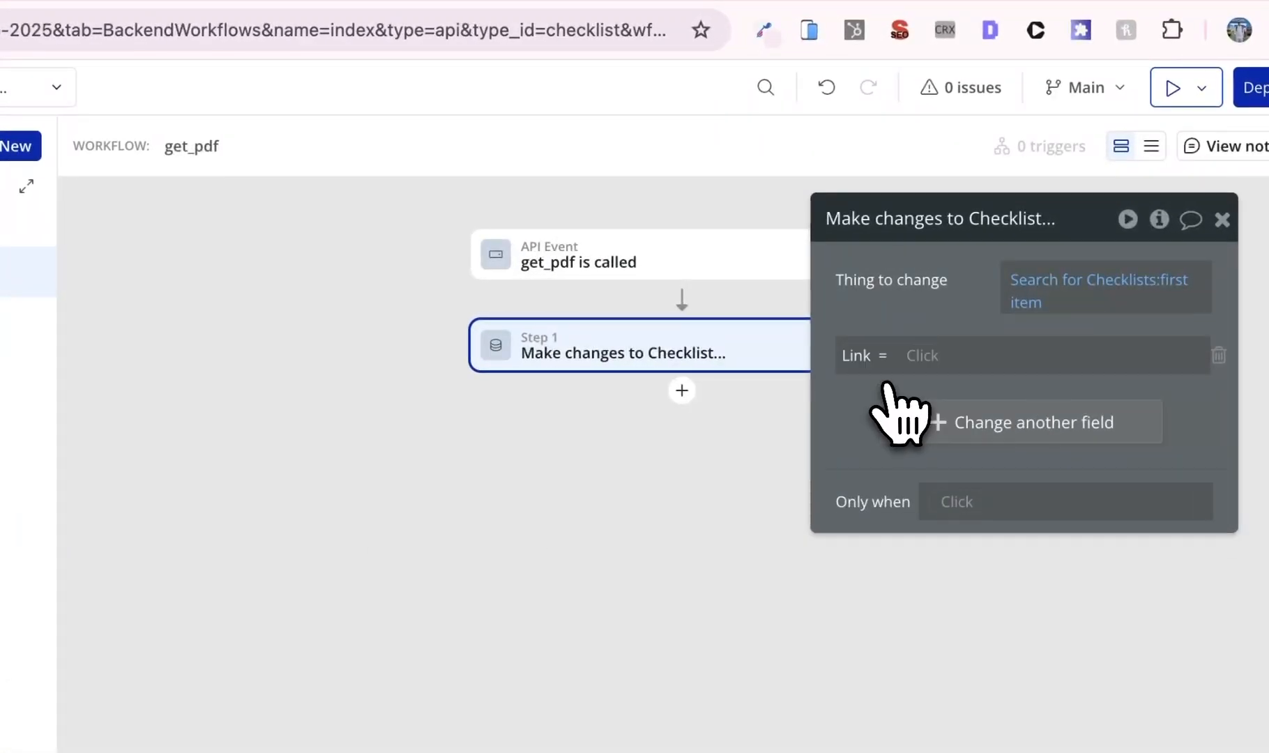
{"action": "left_click", "coordinate": [920, 357]}
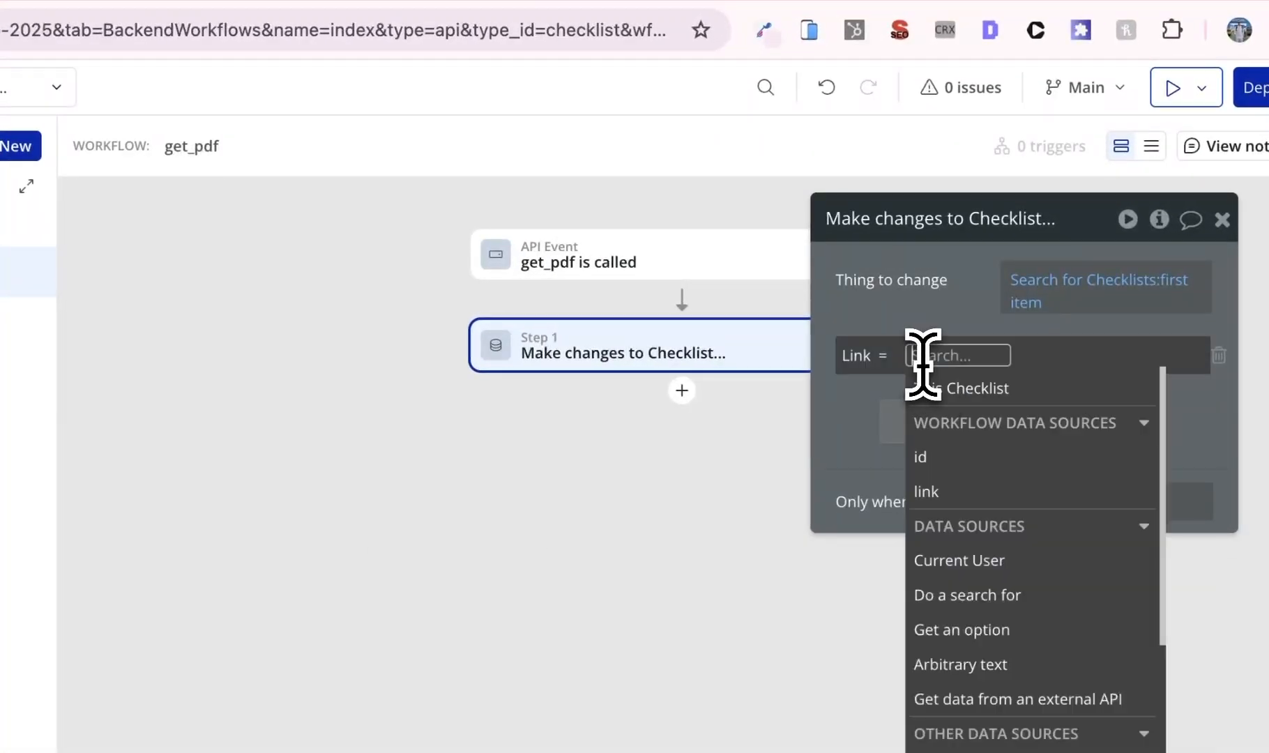
{"action": "left_click", "coordinate": [952, 488]}
{"action": "left_click", "coordinate": [948, 327]}
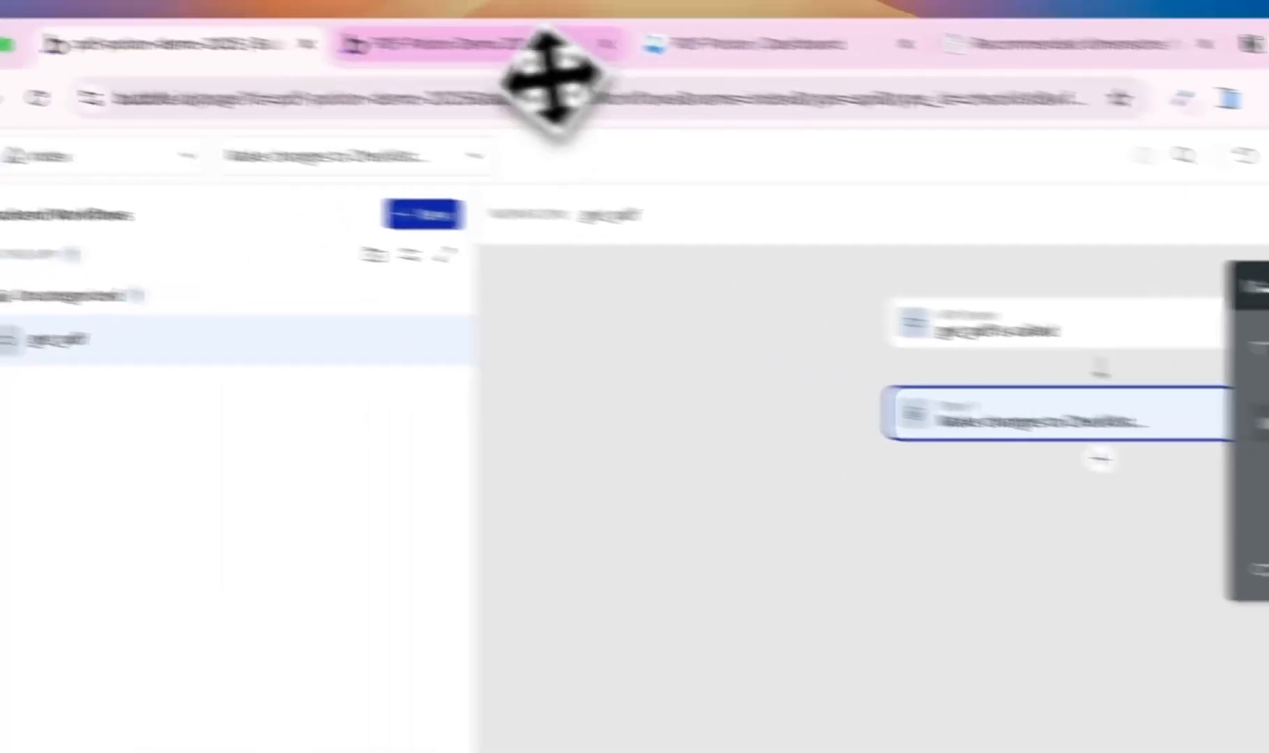
{"action": "left_click", "coordinate": [488, 45]}
{"action": "left_click", "coordinate": [617, 198]}
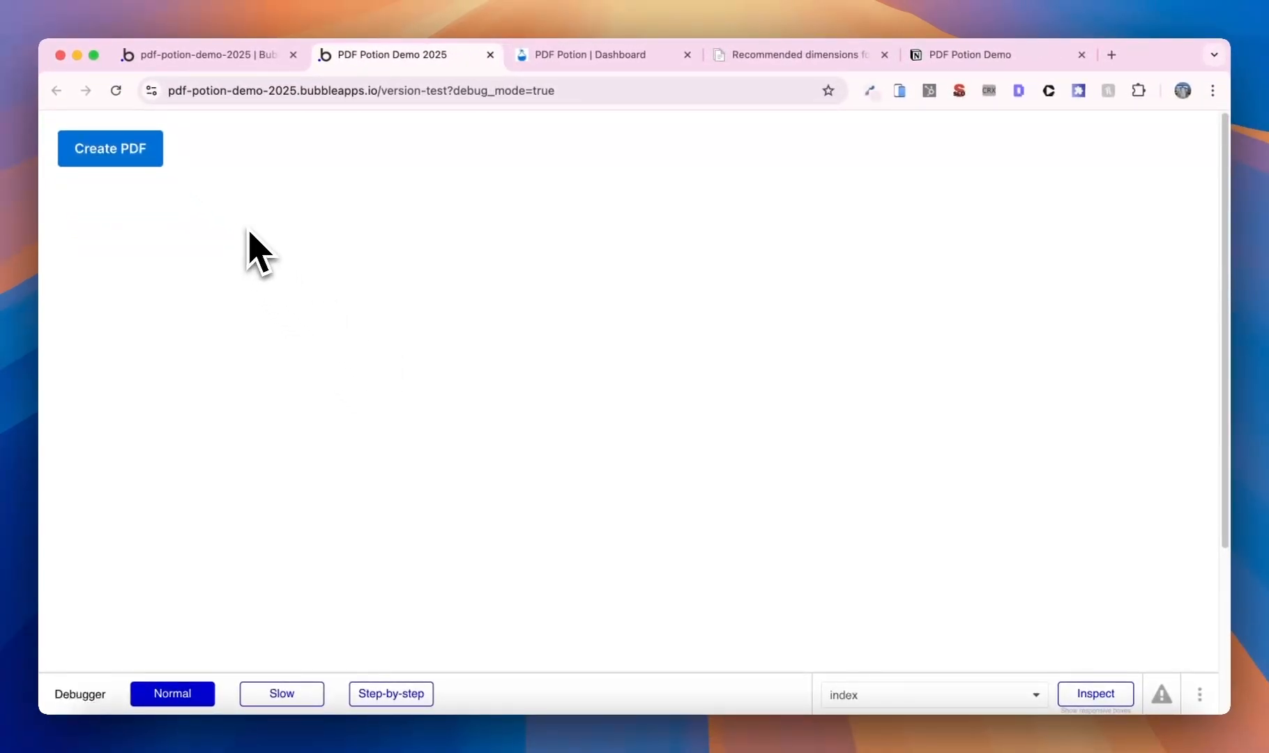
- Copy the newest Checklist entry's Link and load it in another tab to view the PDF
{"action": "left_click", "coordinate": [220, 54]}
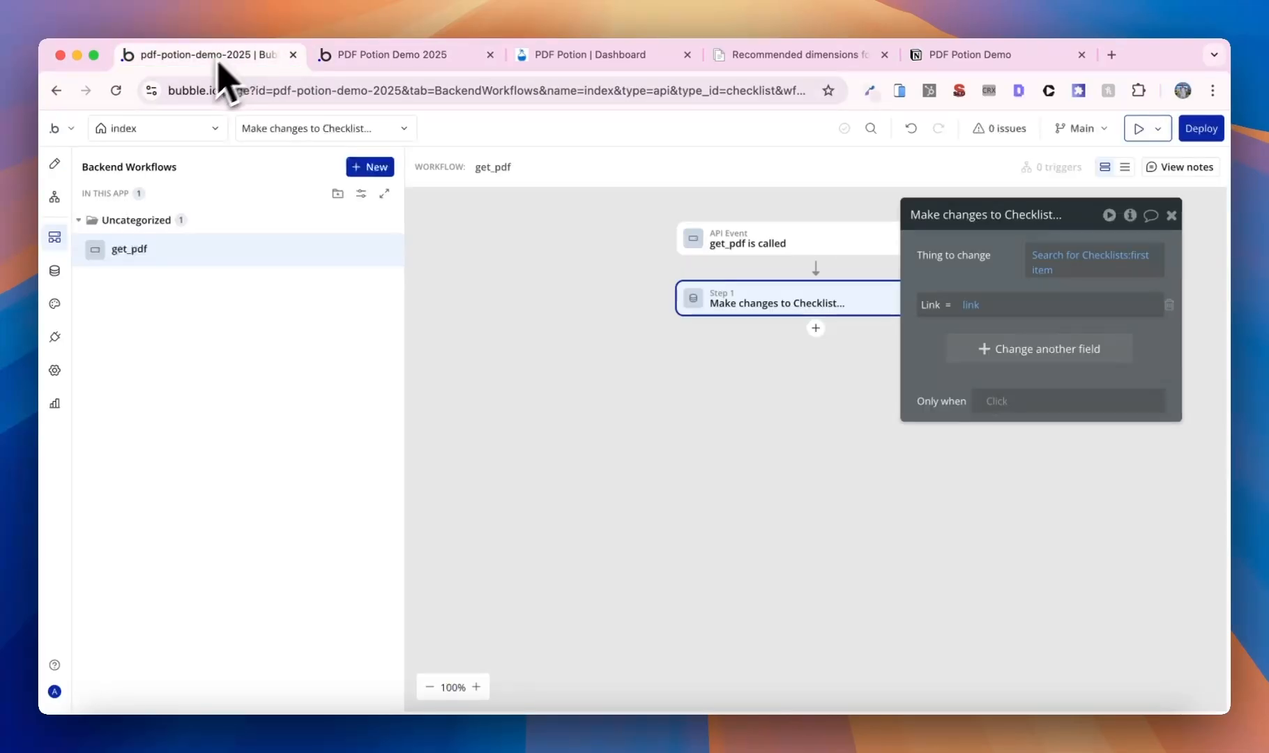
{"action": "left_click", "coordinate": [55, 271]}
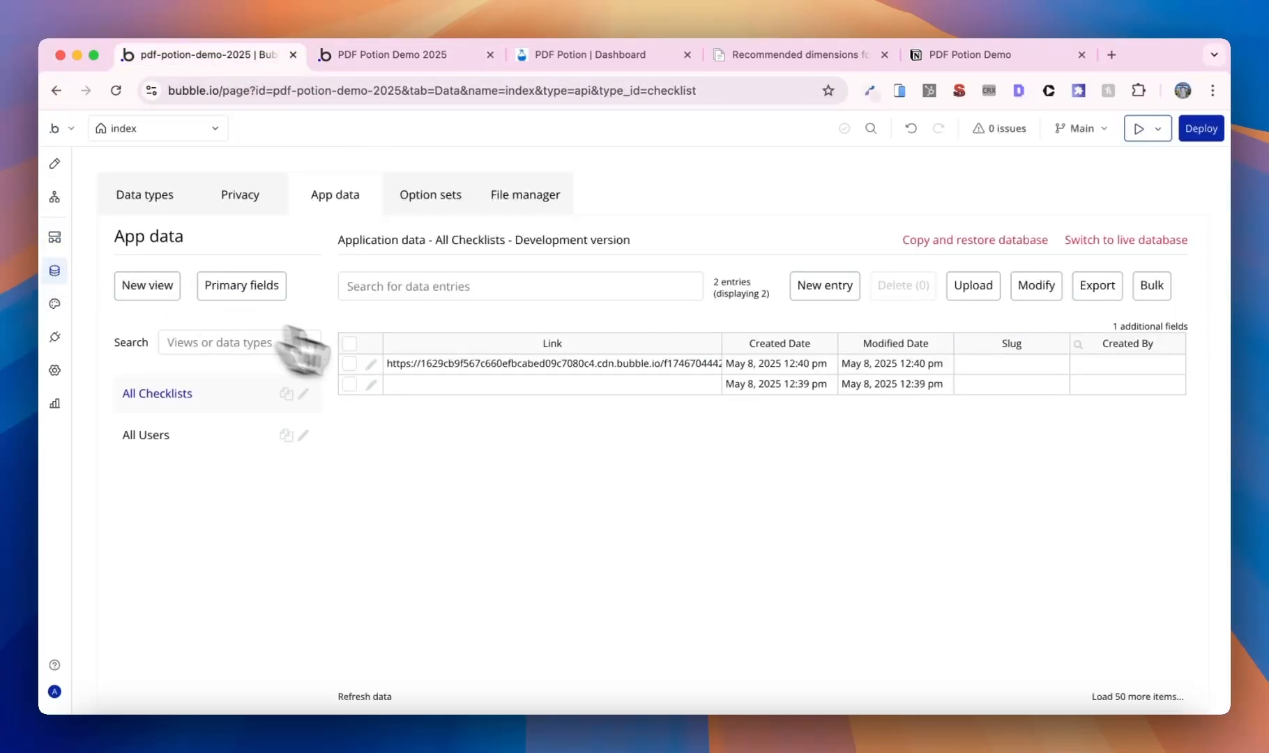
{"action": "left_click", "coordinate": [377, 369]}
{"action": "triple_click", "coordinate": [349, 240]}
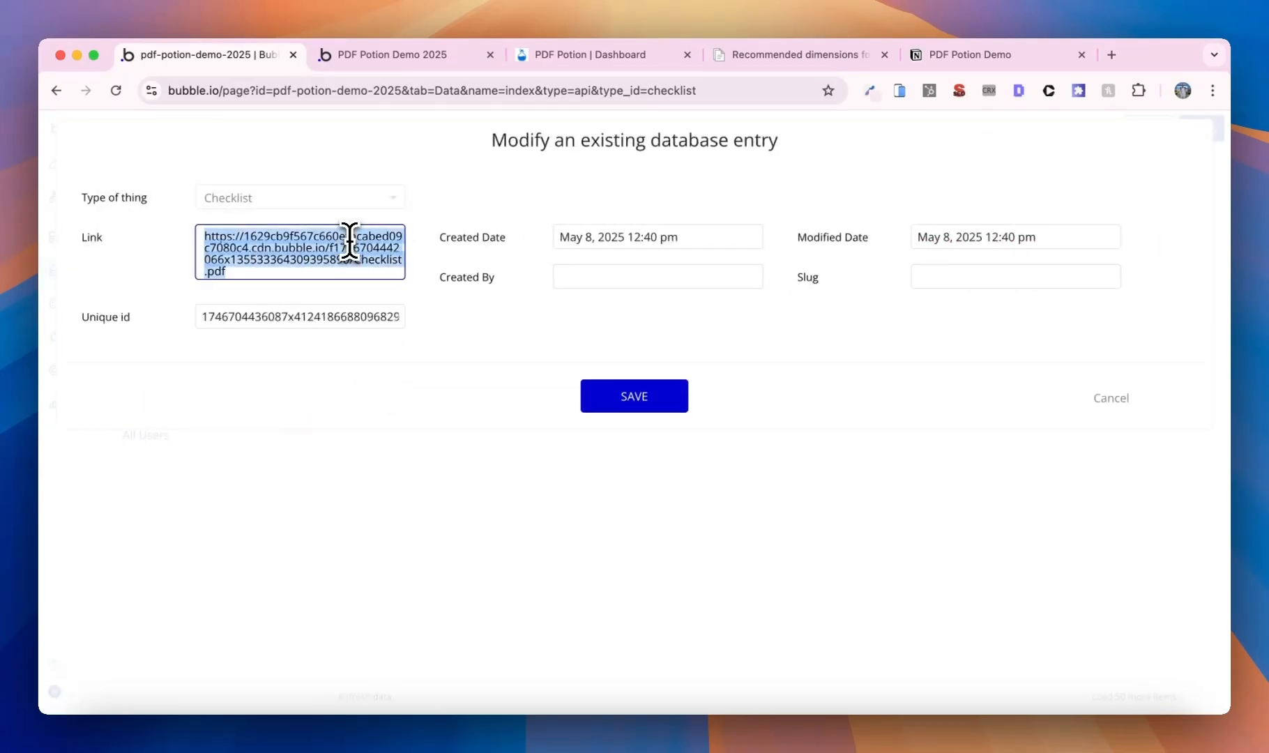
{"action": "left_click", "coordinate": [569, 56]}
{"action": "left_click", "coordinate": [504, 87]}
{"action": "key", "text": "super+v"}
{"action": "key", "text": "Return"}
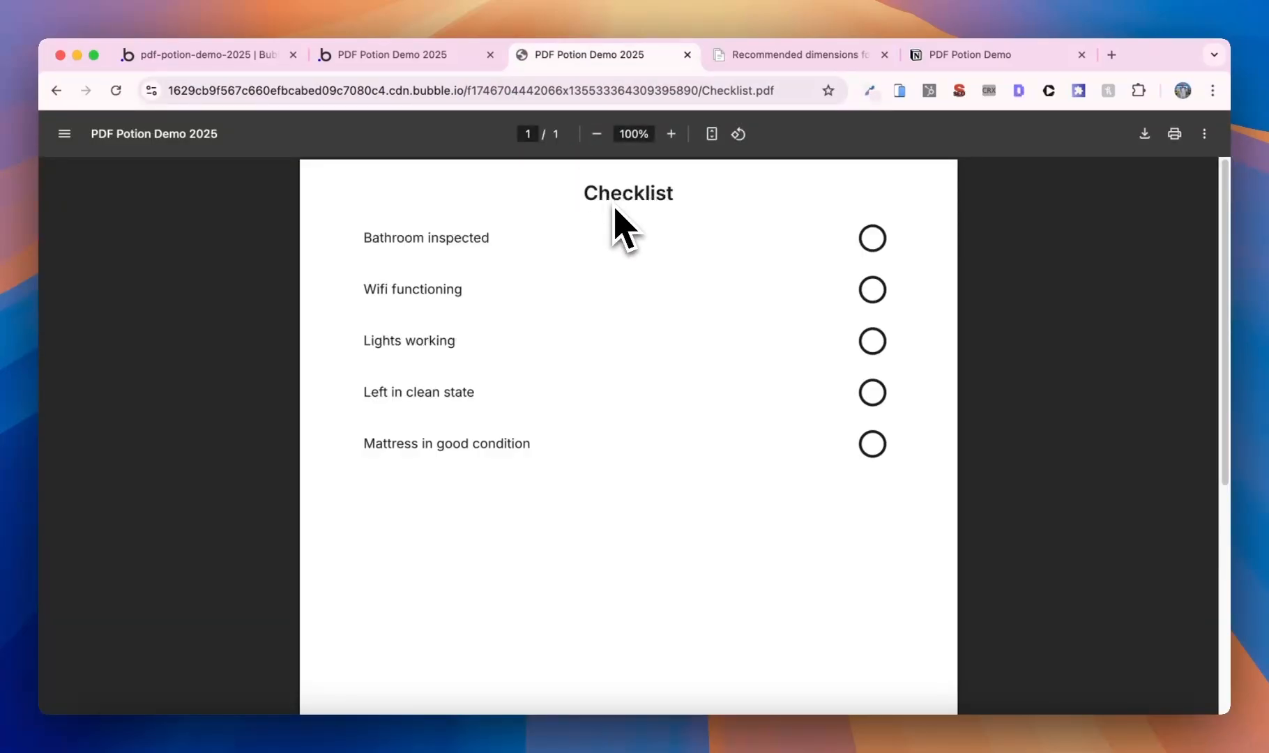
{"action": "left_click", "coordinate": [224, 57]}
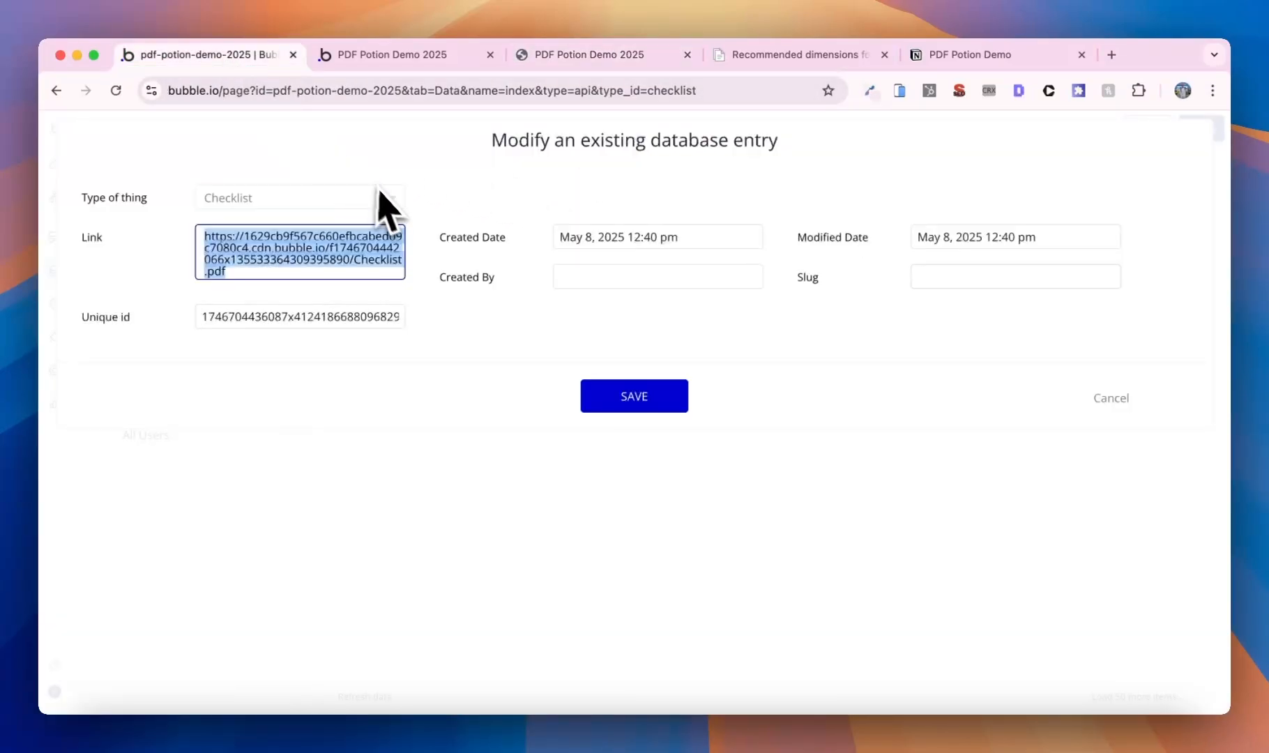
{"action": "left_click", "coordinate": [1109, 396]}
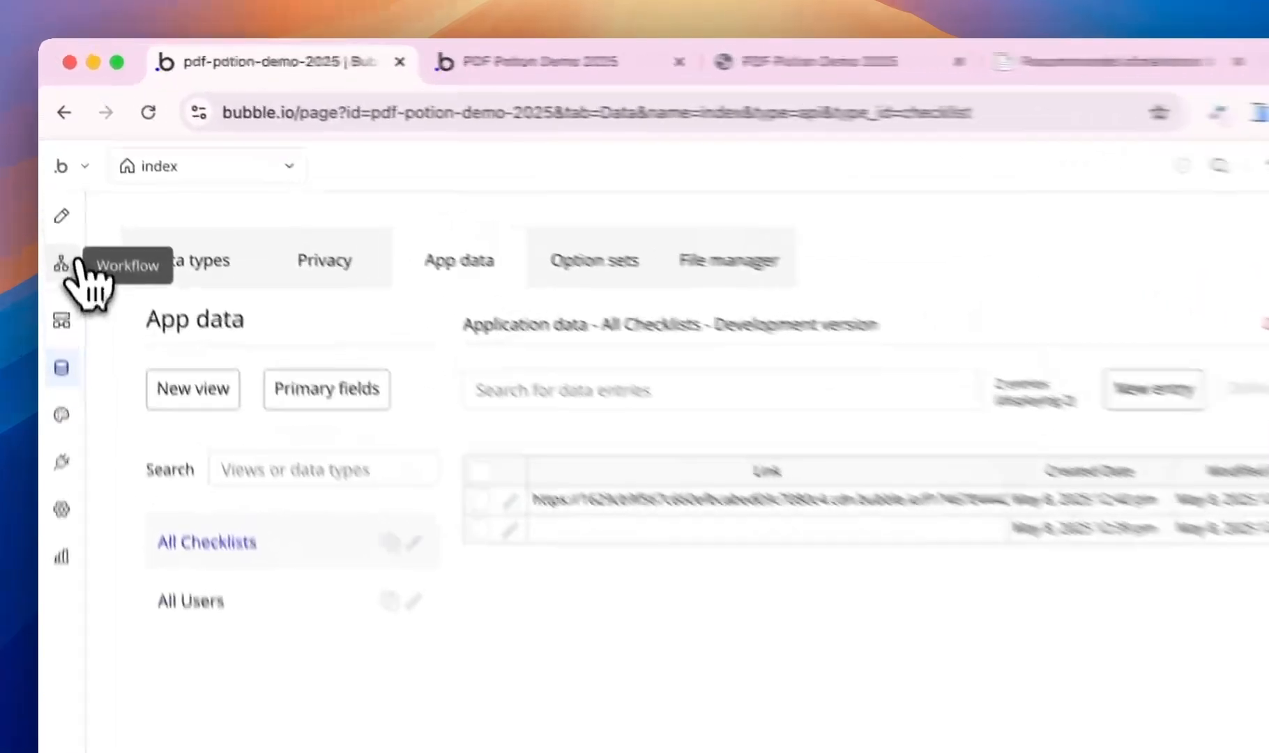
- Create a new custom event workflow named PDF Created
{"action": "left_click", "coordinate": [74, 263]}
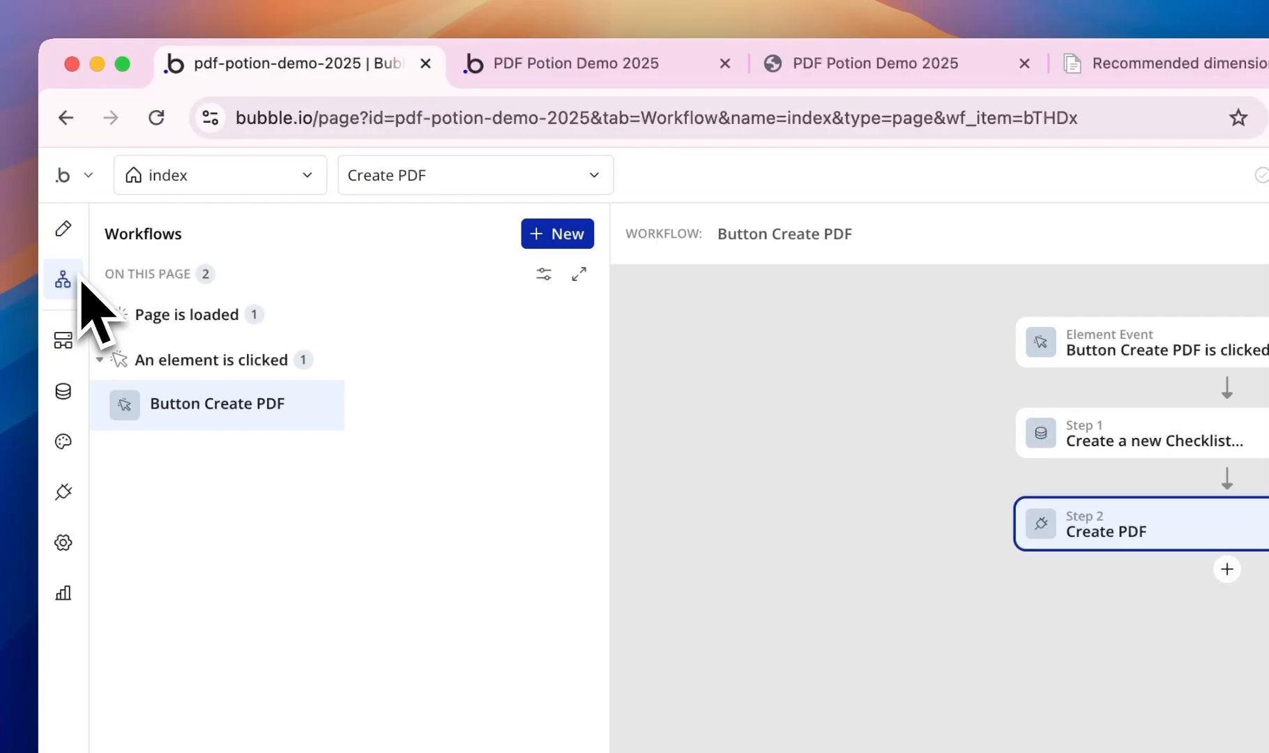
{"action": "left_click", "coordinate": [554, 234]}
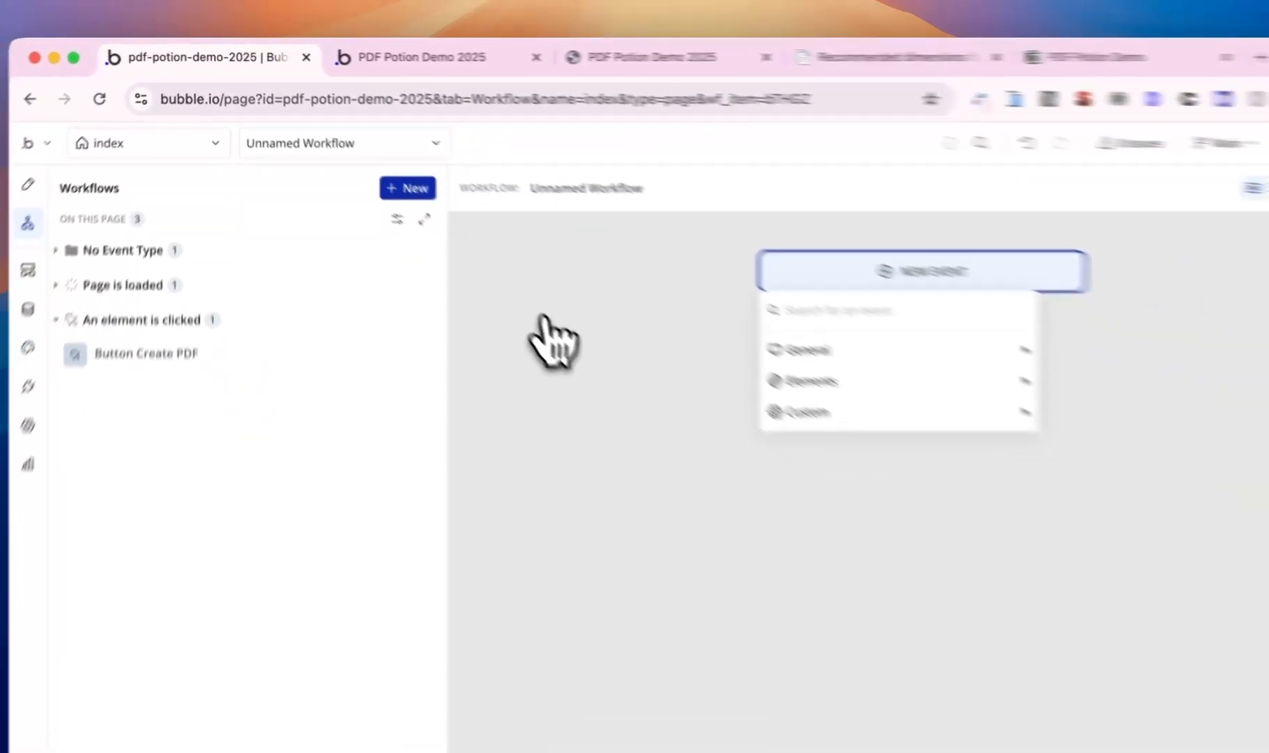
{"action": "mouse_move", "coordinate": [1070, 486]}
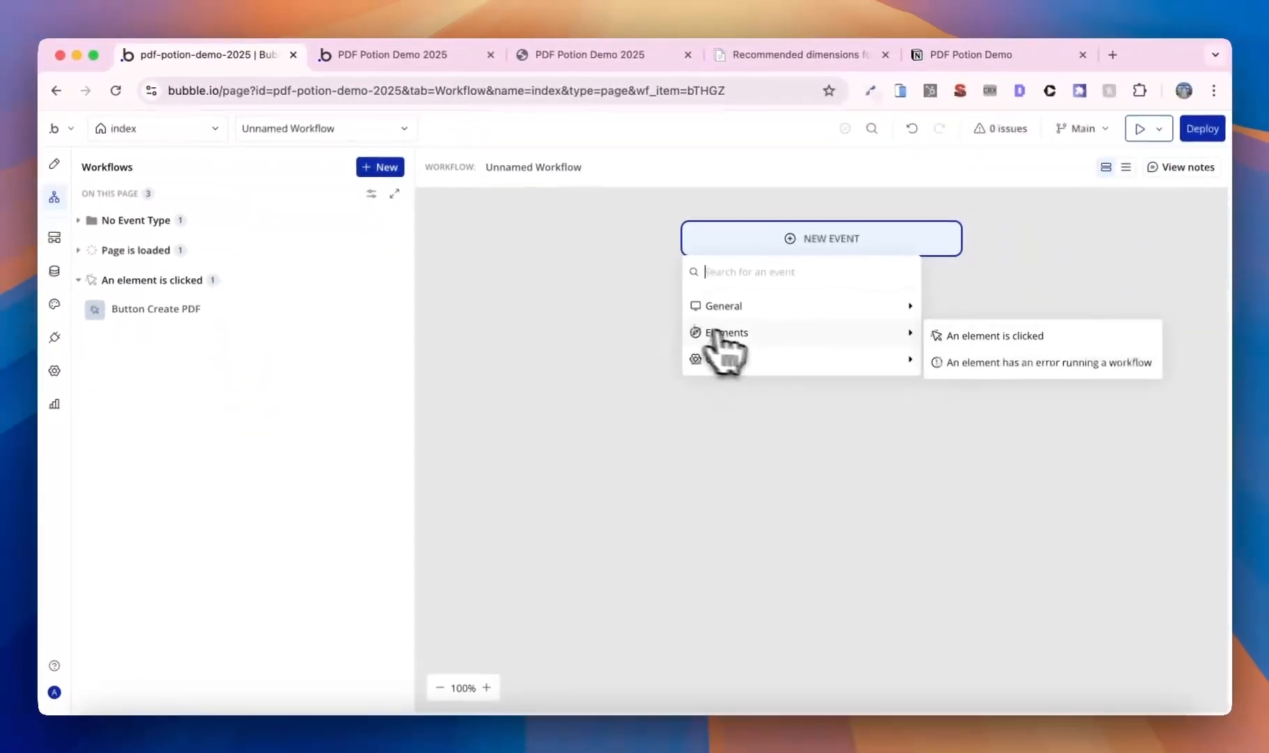
{"action": "mouse_move", "coordinate": [760, 358]}
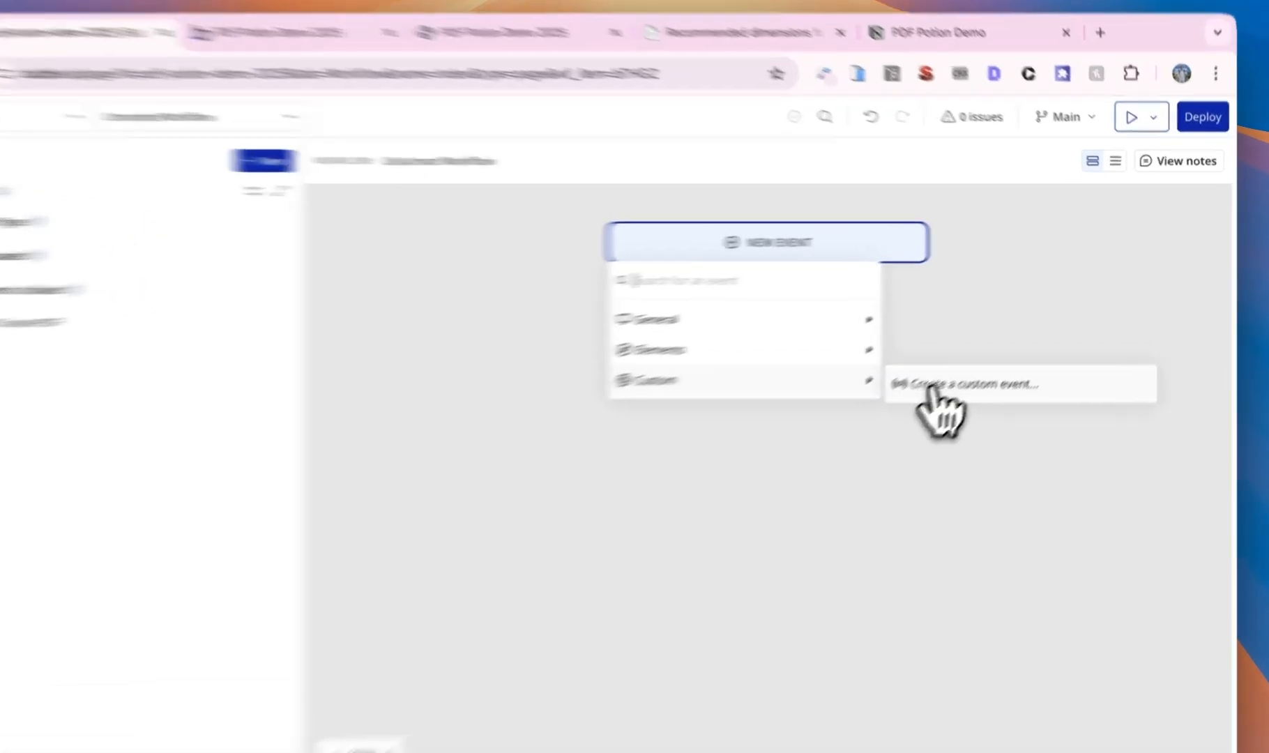
{"action": "left_click", "coordinate": [962, 363]}
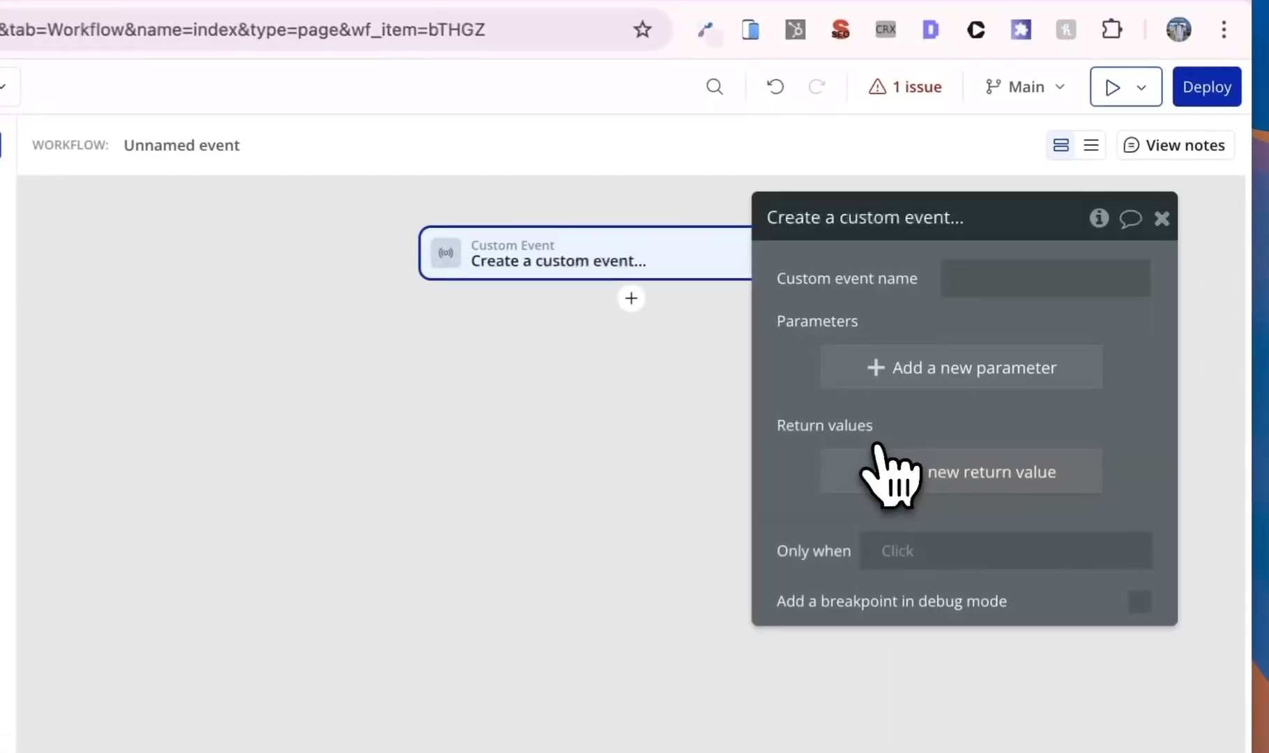
{"action": "left_click", "coordinate": [1051, 288]}
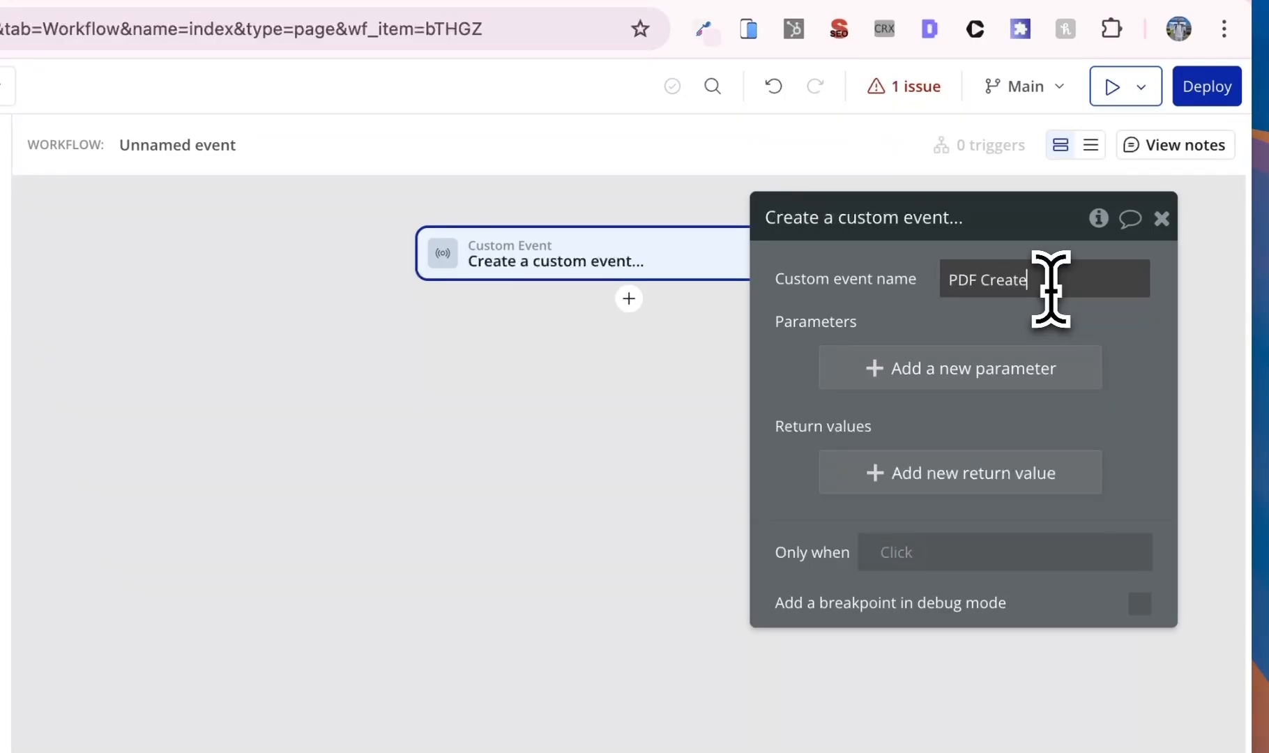
{"action": "type", "text": "d"}
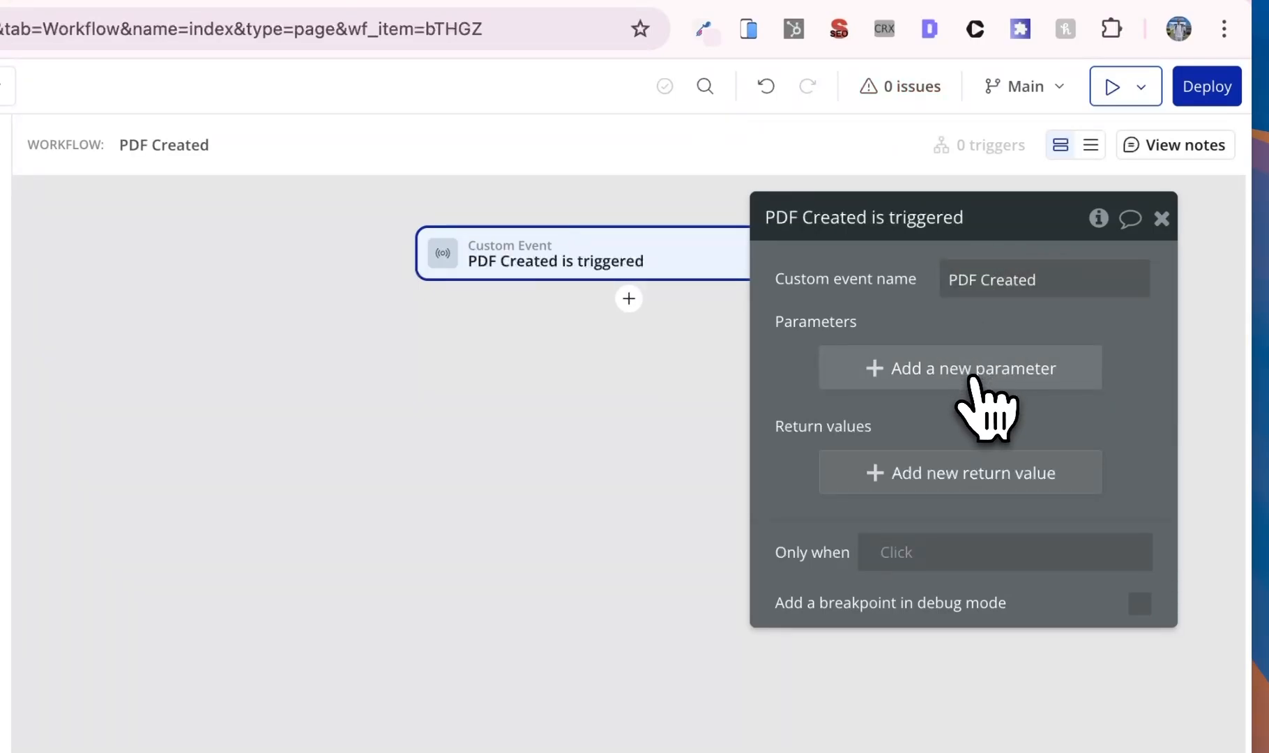
- Add a required Checklist-type parameter named My Checklist to PDF Created
{"action": "left_click", "coordinate": [979, 390]}
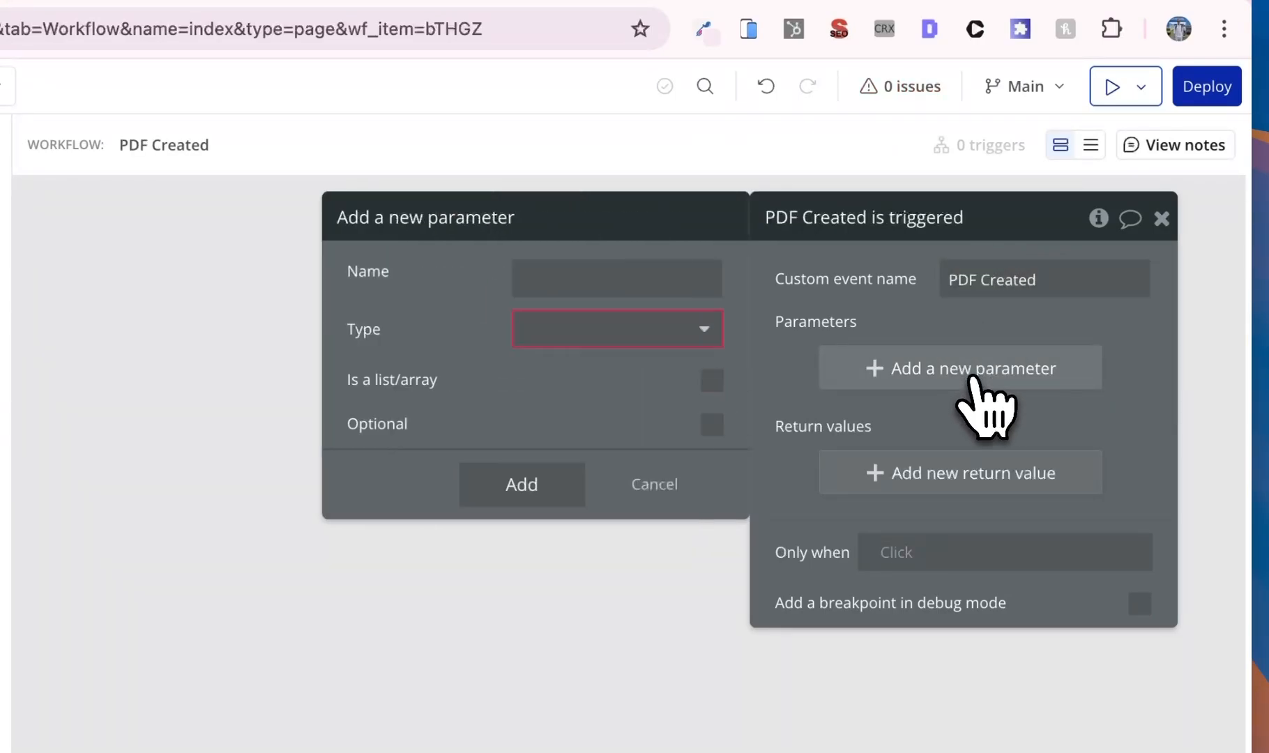
{"action": "left_click", "coordinate": [607, 333]}
{"action": "left_click", "coordinate": [603, 433]}
{"action": "left_click", "coordinate": [528, 272]}
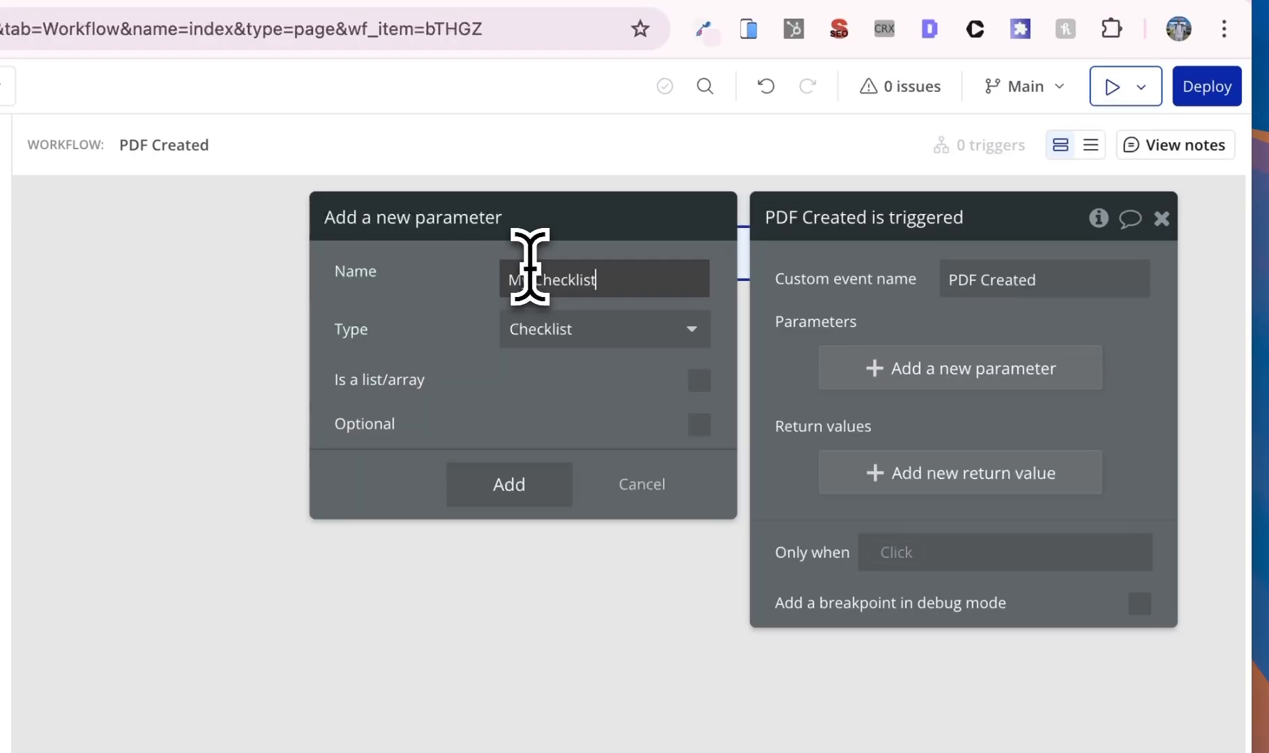
{"action": "key", "text": "Return"}
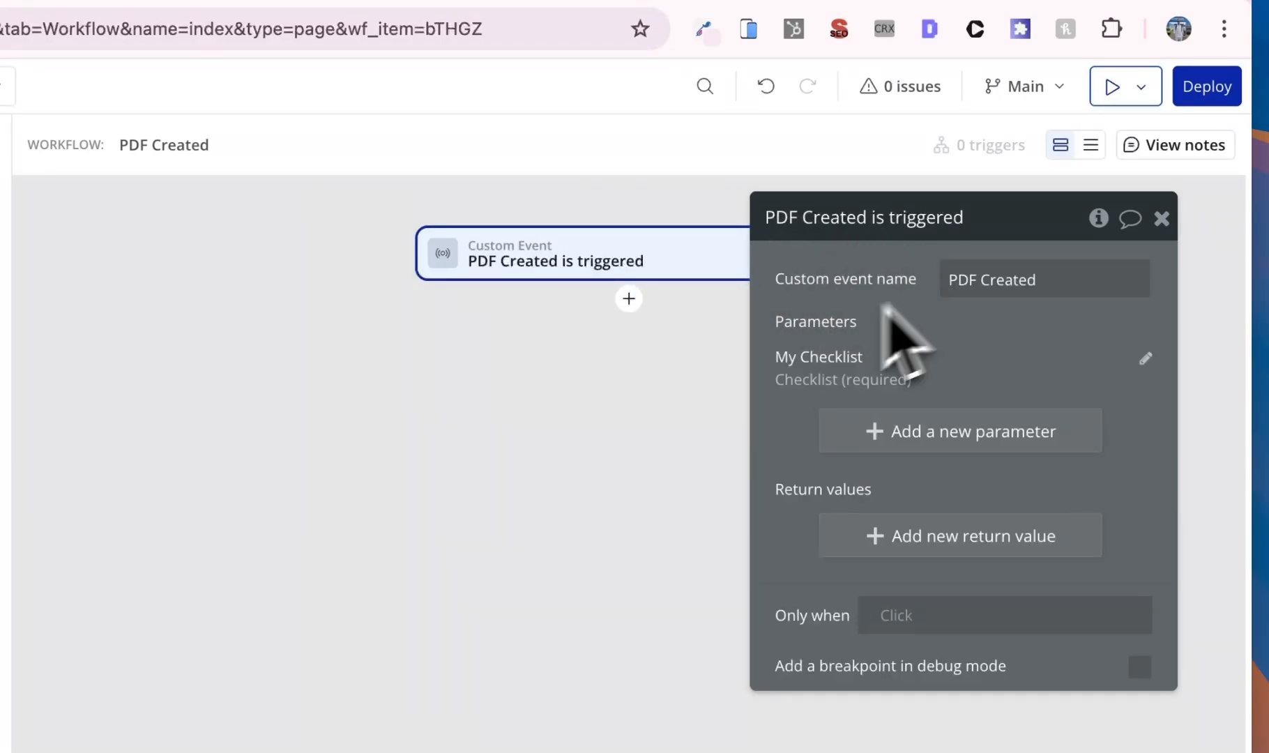
{"action": "left_click", "coordinate": [629, 299]}
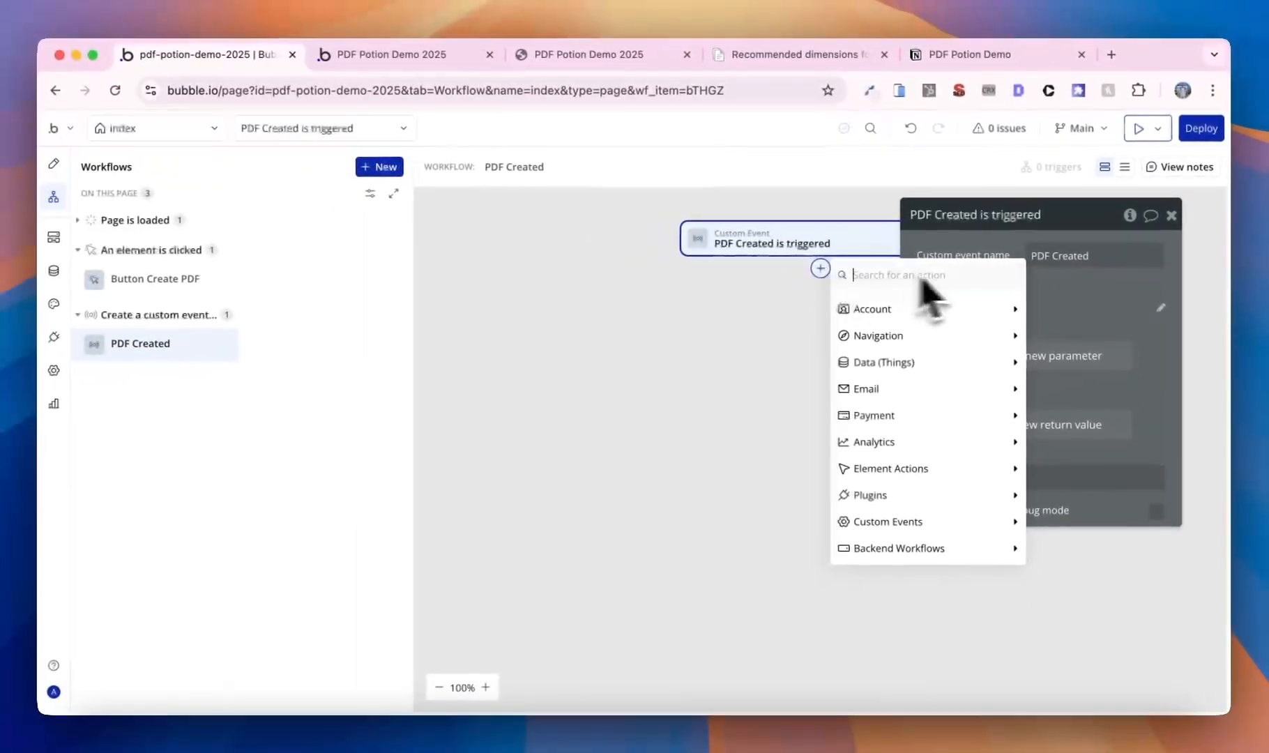
- Add a Download PDF step using My Checklist's Link with file name Checklist
{"action": "mouse_move", "coordinate": [938, 312]}
{"action": "mouse_move", "coordinate": [920, 334]}
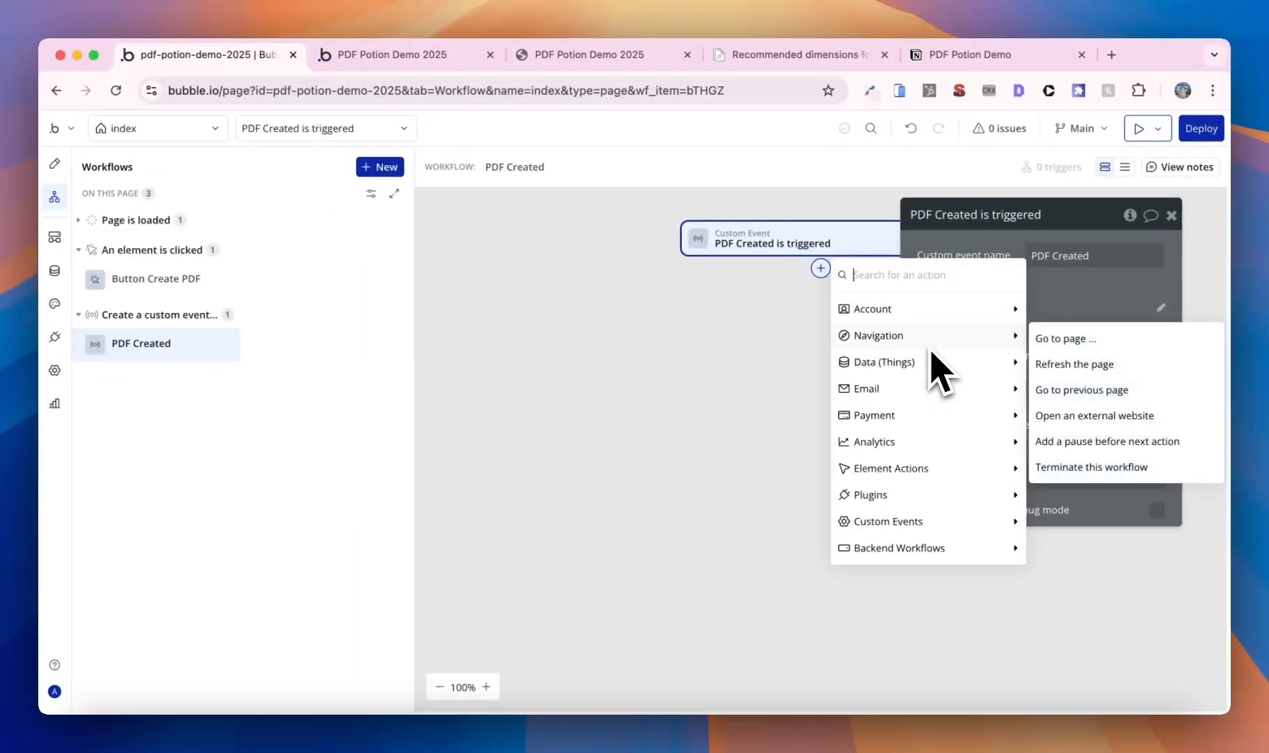
{"action": "type", "text": "down"}
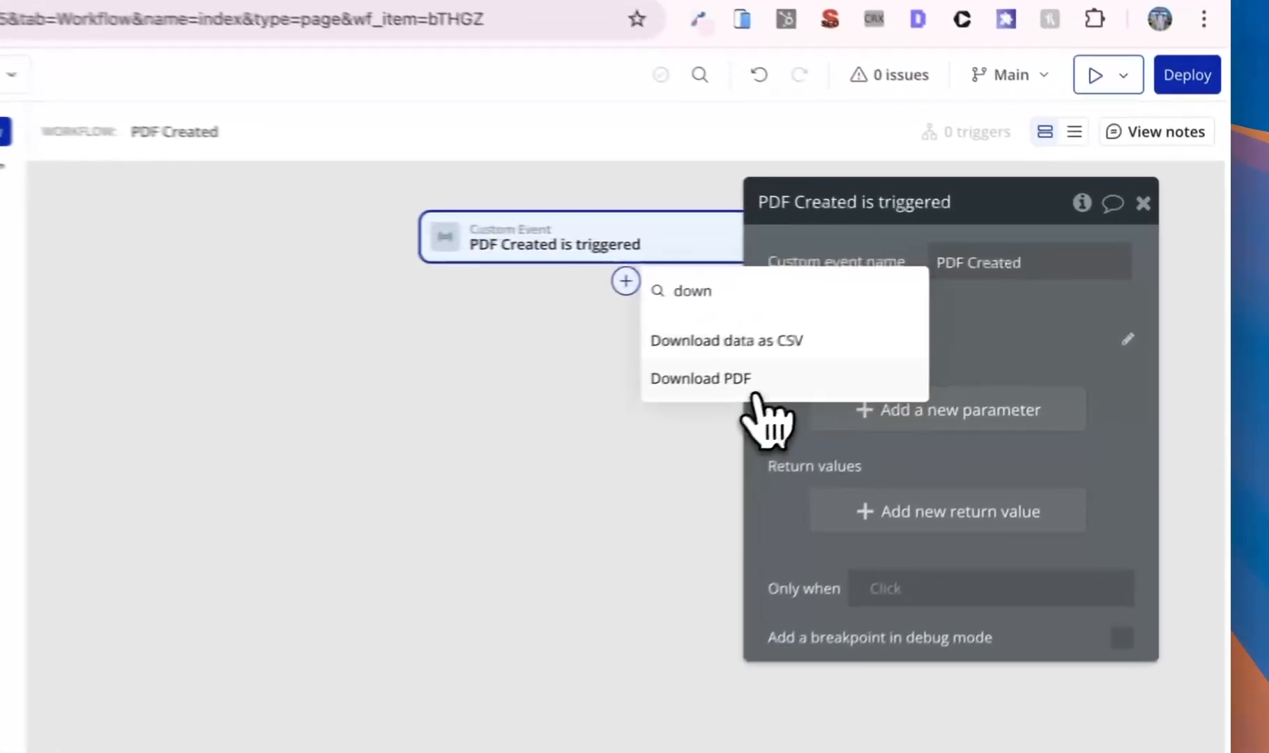
{"action": "left_click", "coordinate": [911, 338]}
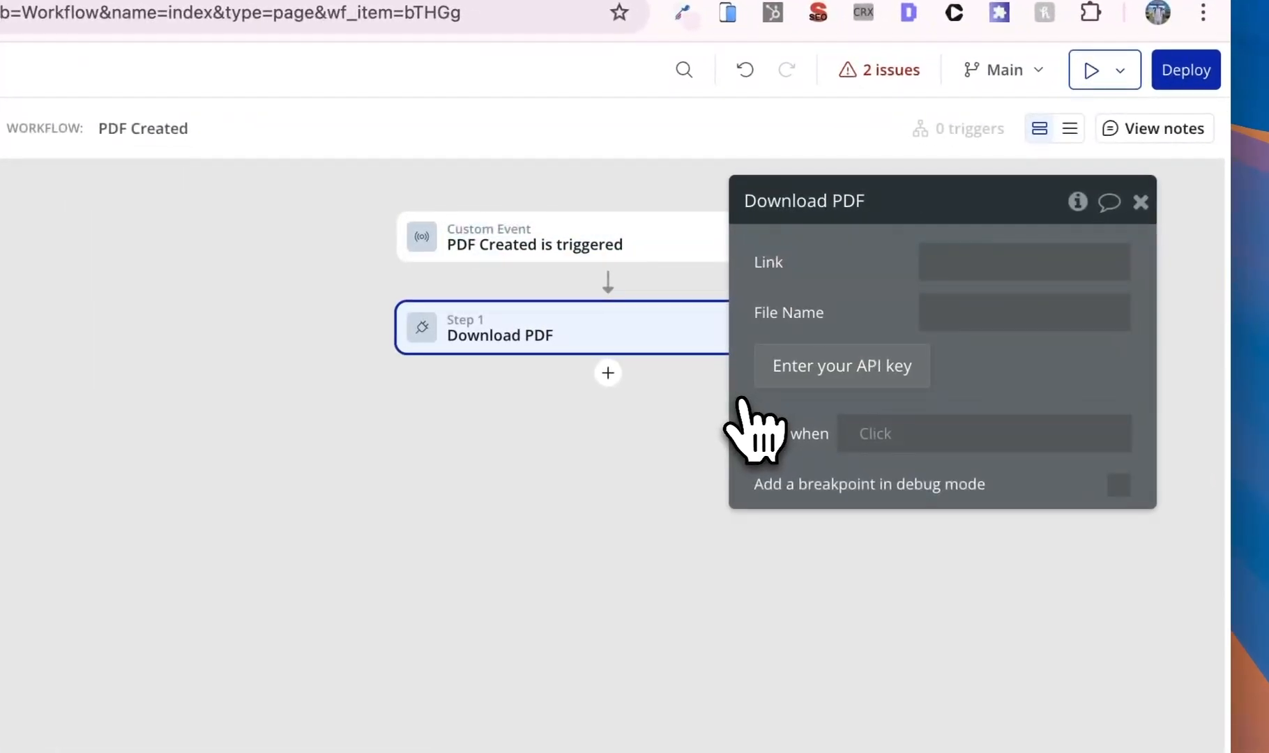
{"action": "left_click", "coordinate": [997, 258]}
{"action": "left_click", "coordinate": [718, 262]}
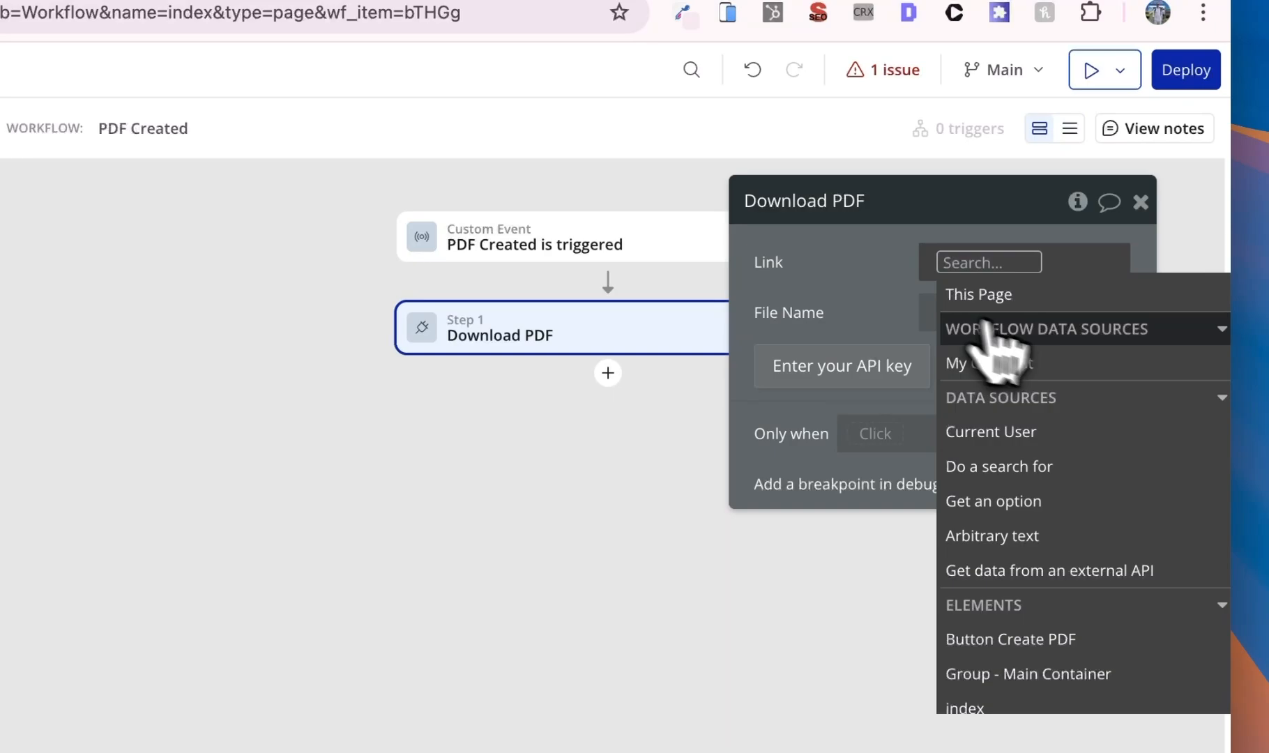
{"action": "left_click", "coordinate": [1014, 362]}
{"action": "left_click", "coordinate": [1091, 451]}
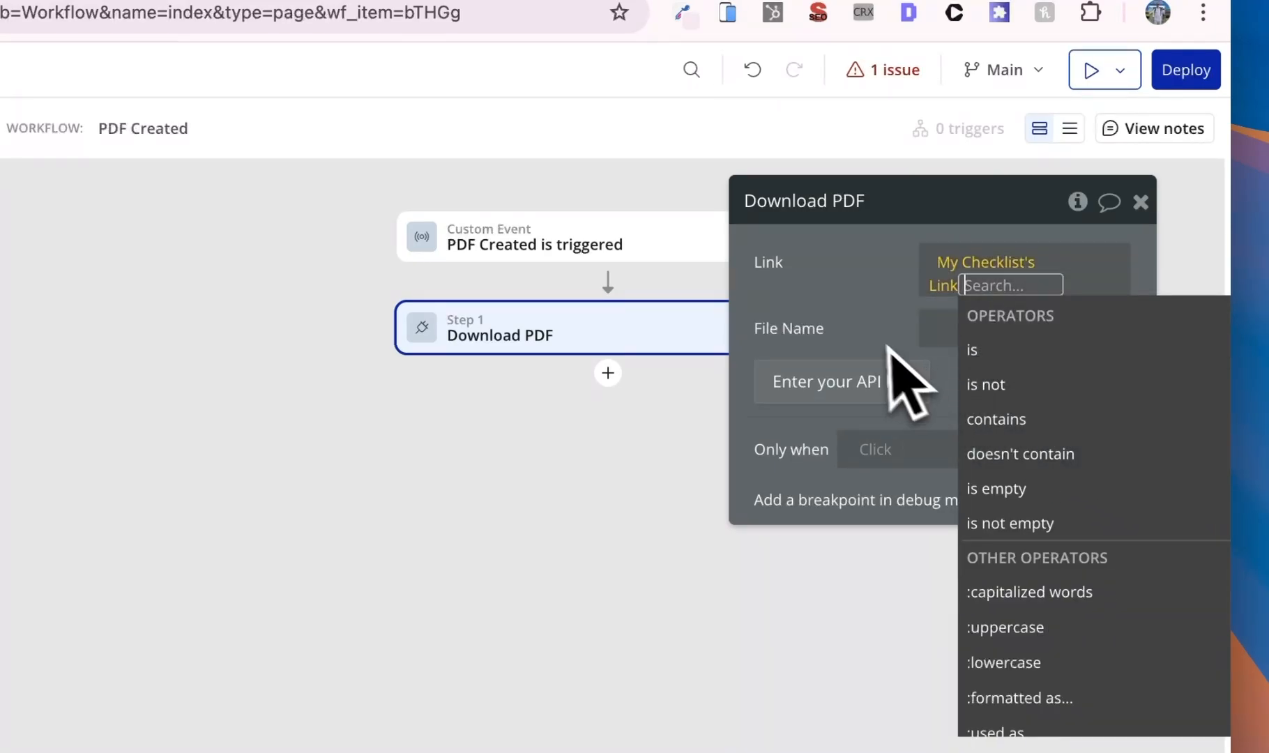
{"action": "left_click", "coordinate": [888, 346]}
{"action": "left_click", "coordinate": [969, 314]}
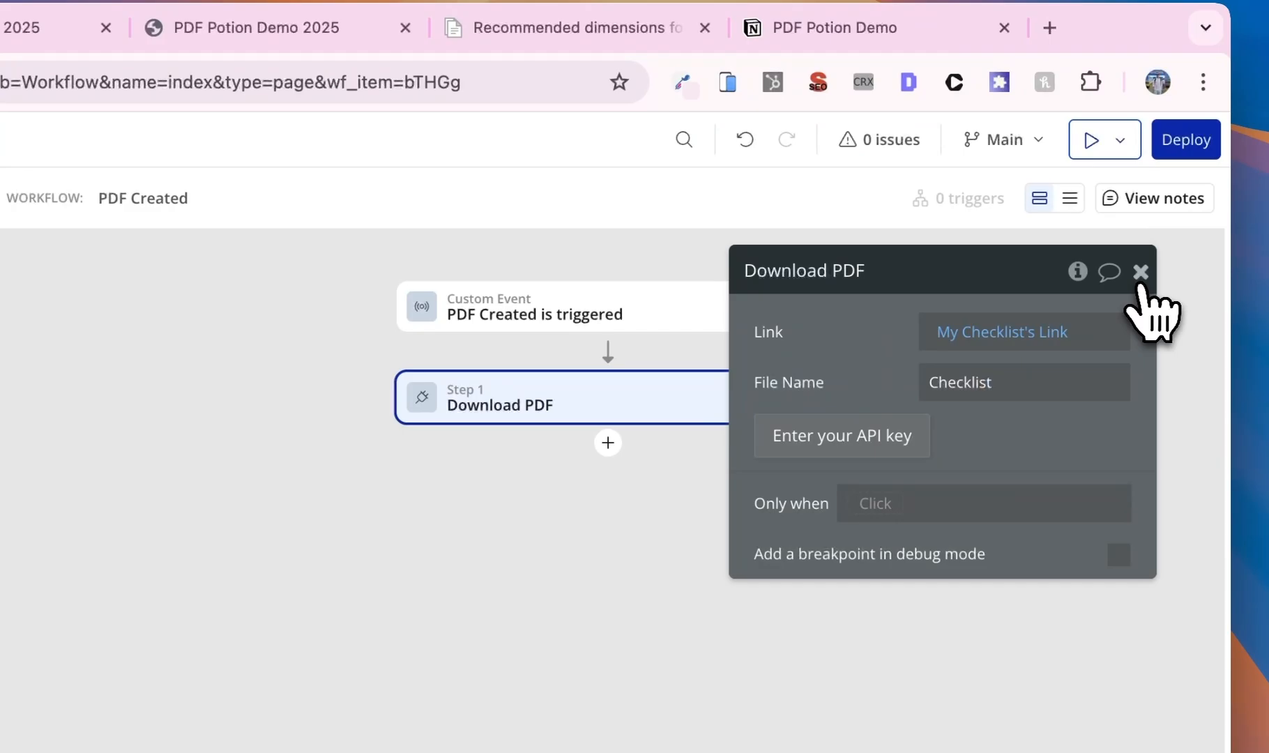
{"action": "left_click", "coordinate": [1171, 215]}
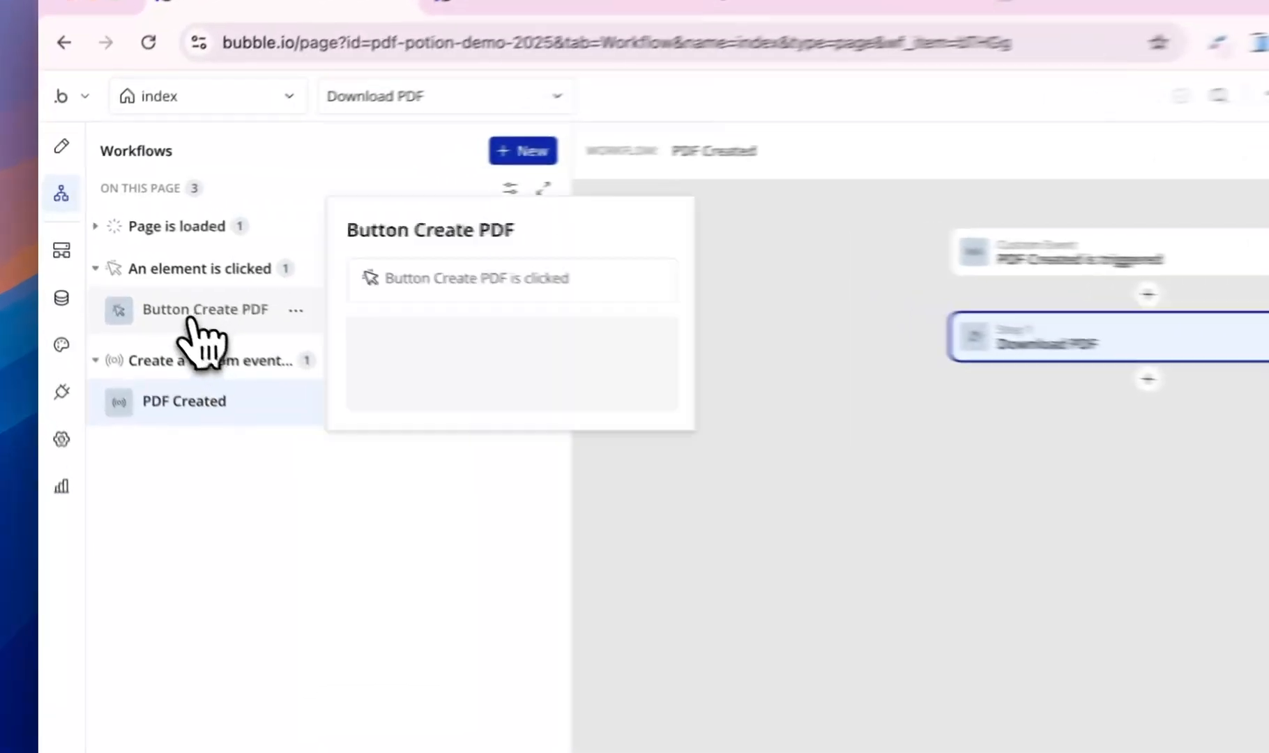
- Add a Create PDF button step triggering PDF Created when Result of step 1's Link changes
{"action": "left_click", "coordinate": [148, 278]}
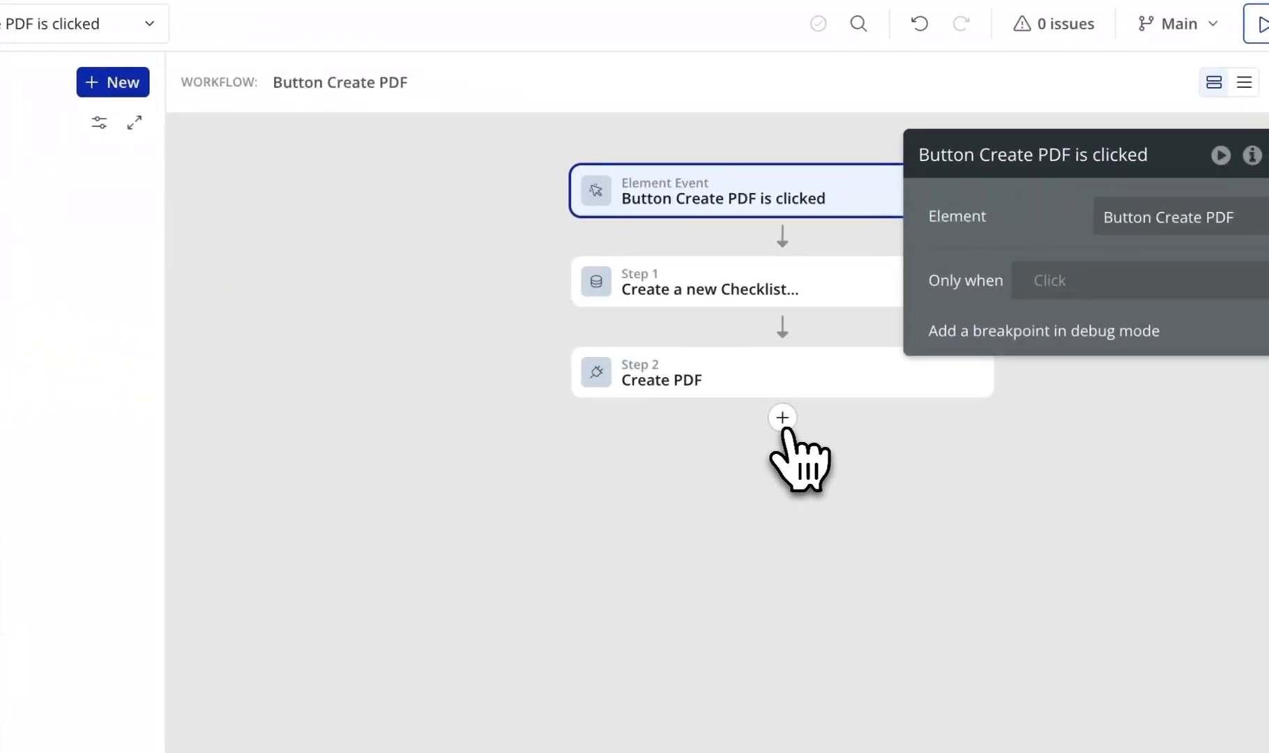
{"action": "left_click", "coordinate": [781, 419]}
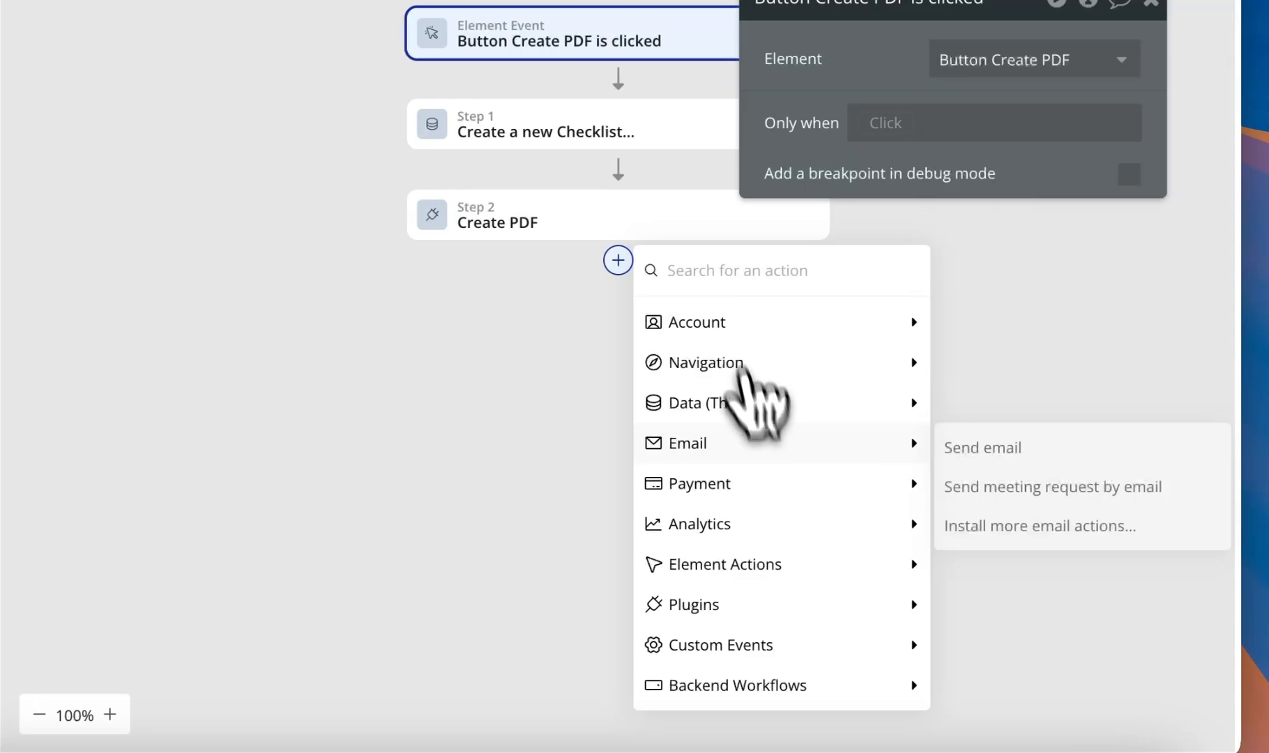
{"action": "mouse_move", "coordinate": [808, 658]}
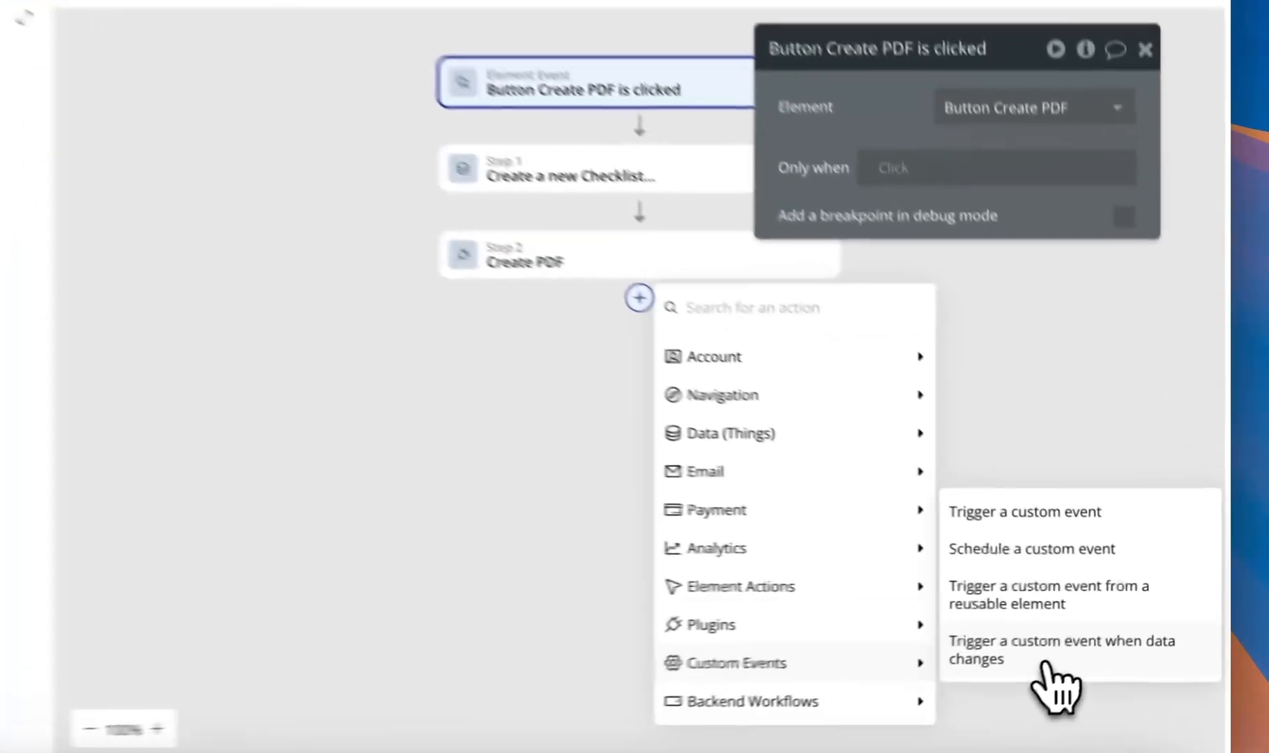
{"action": "left_click", "coordinate": [1104, 638]}
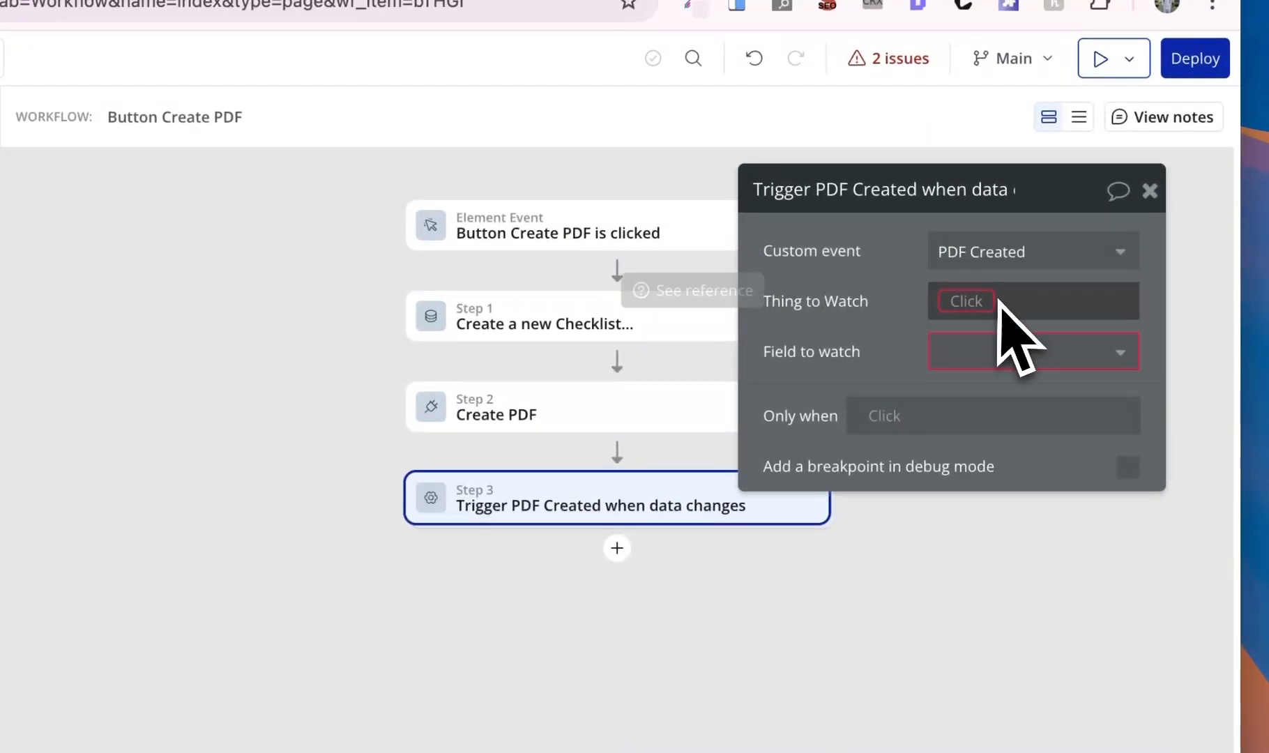
{"action": "left_click", "coordinate": [966, 300]}
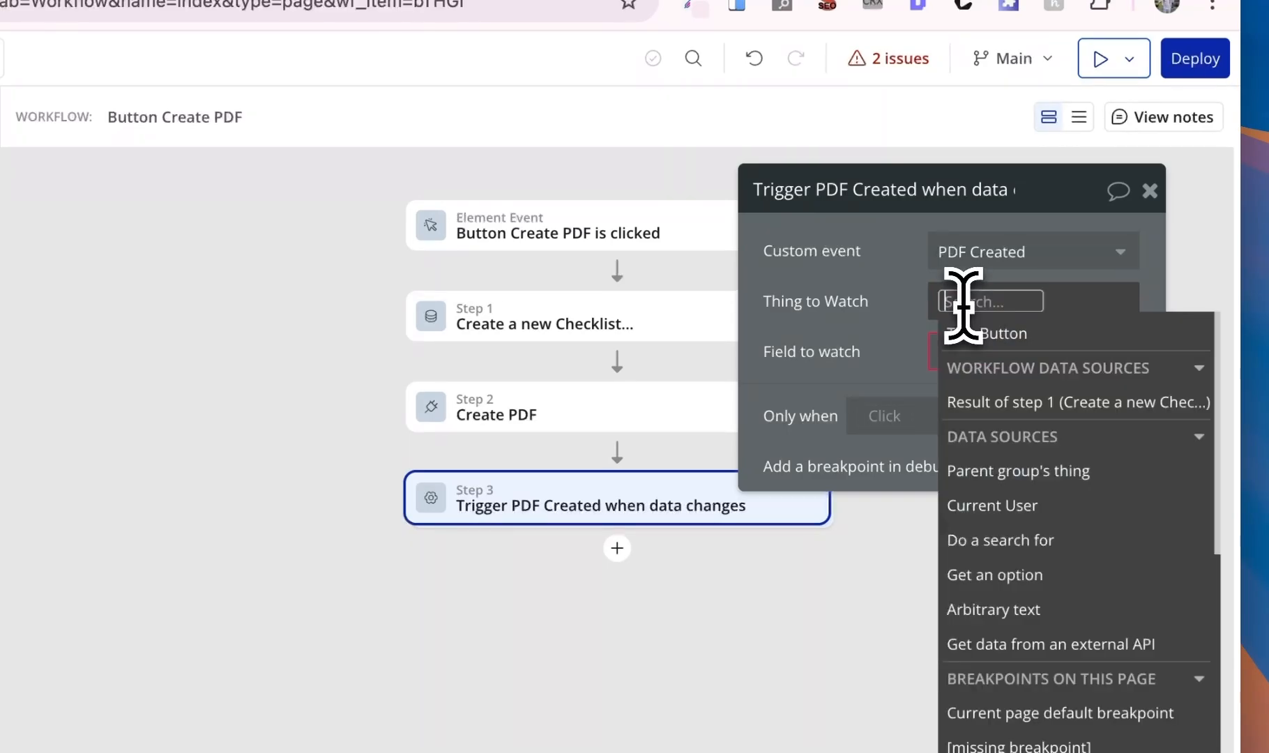
{"action": "left_click", "coordinate": [974, 406]}
{"action": "left_click", "coordinate": [840, 342]}
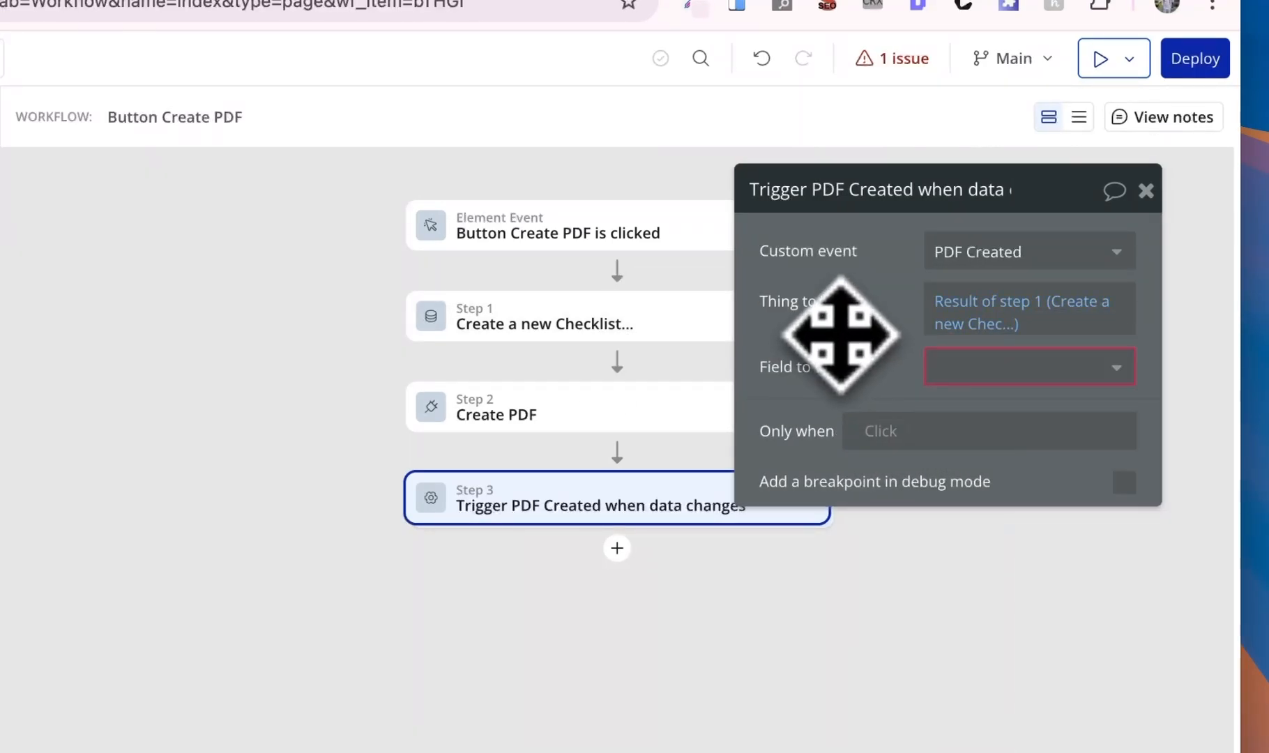
{"action": "left_click", "coordinate": [1010, 383]}
{"action": "left_click", "coordinate": [993, 406]}
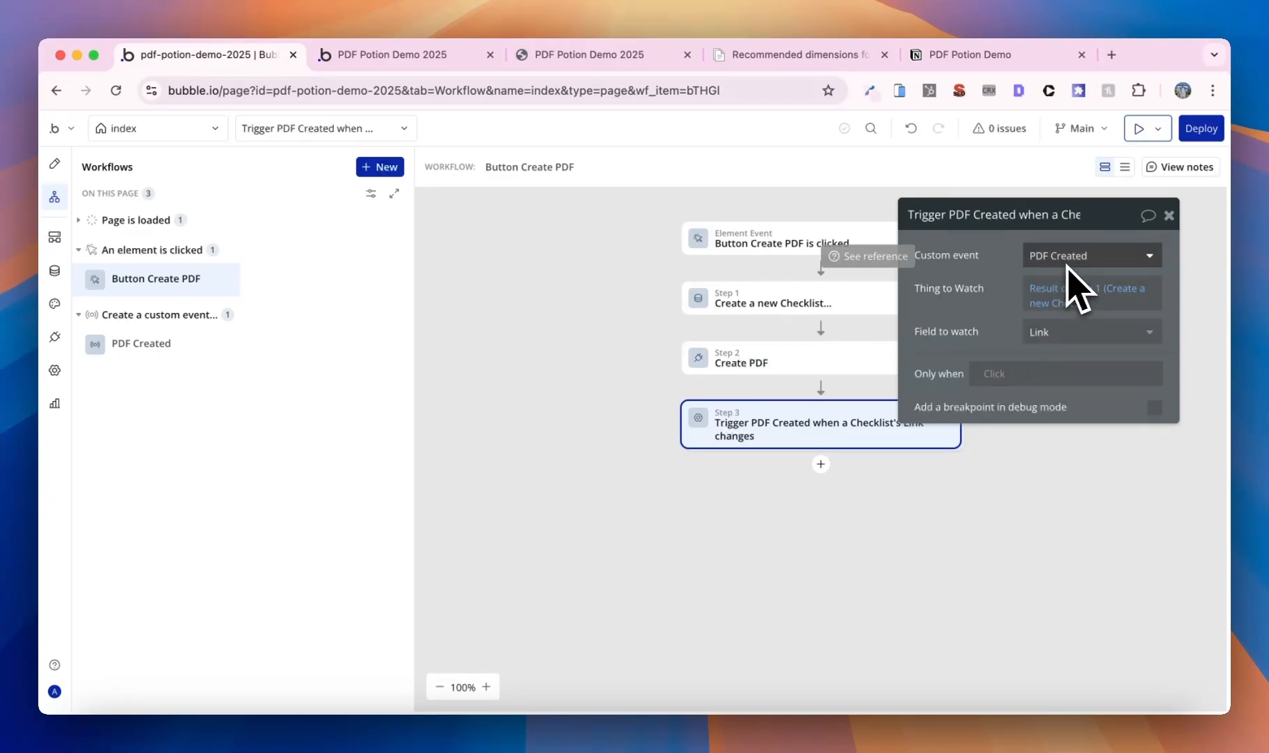
{"action": "left_click", "coordinate": [426, 55]}
- Reload the preview, run Create PDF, and open the downloaded five-item Checklist.pdf
{"action": "left_click", "coordinate": [457, 128]}
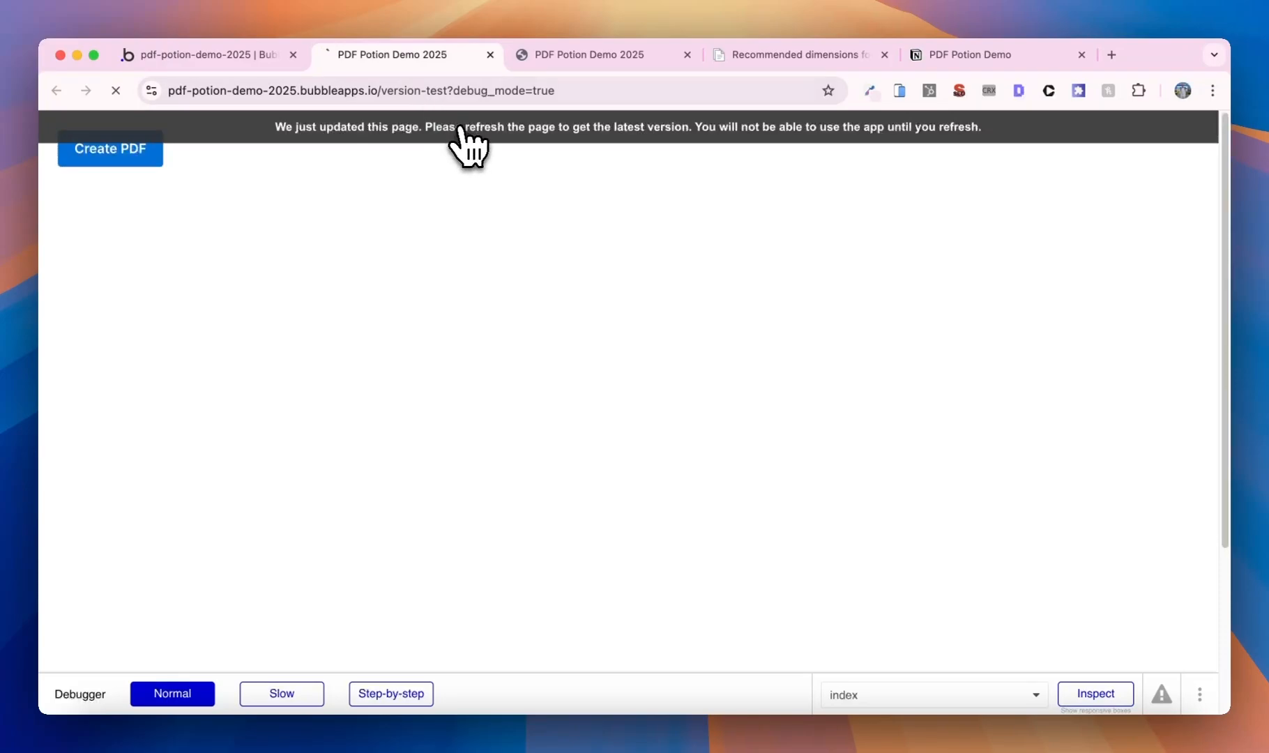
{"action": "left_click", "coordinate": [687, 54]}
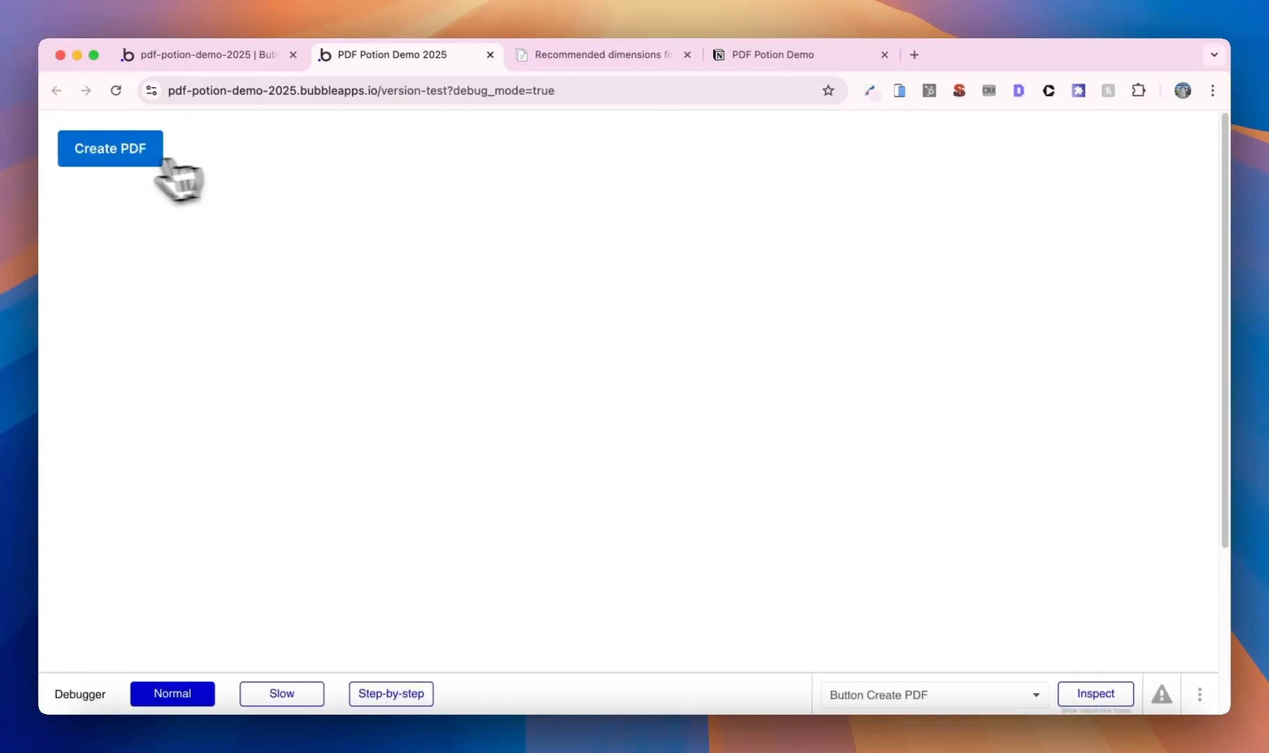
{"action": "left_click", "coordinate": [155, 161]}
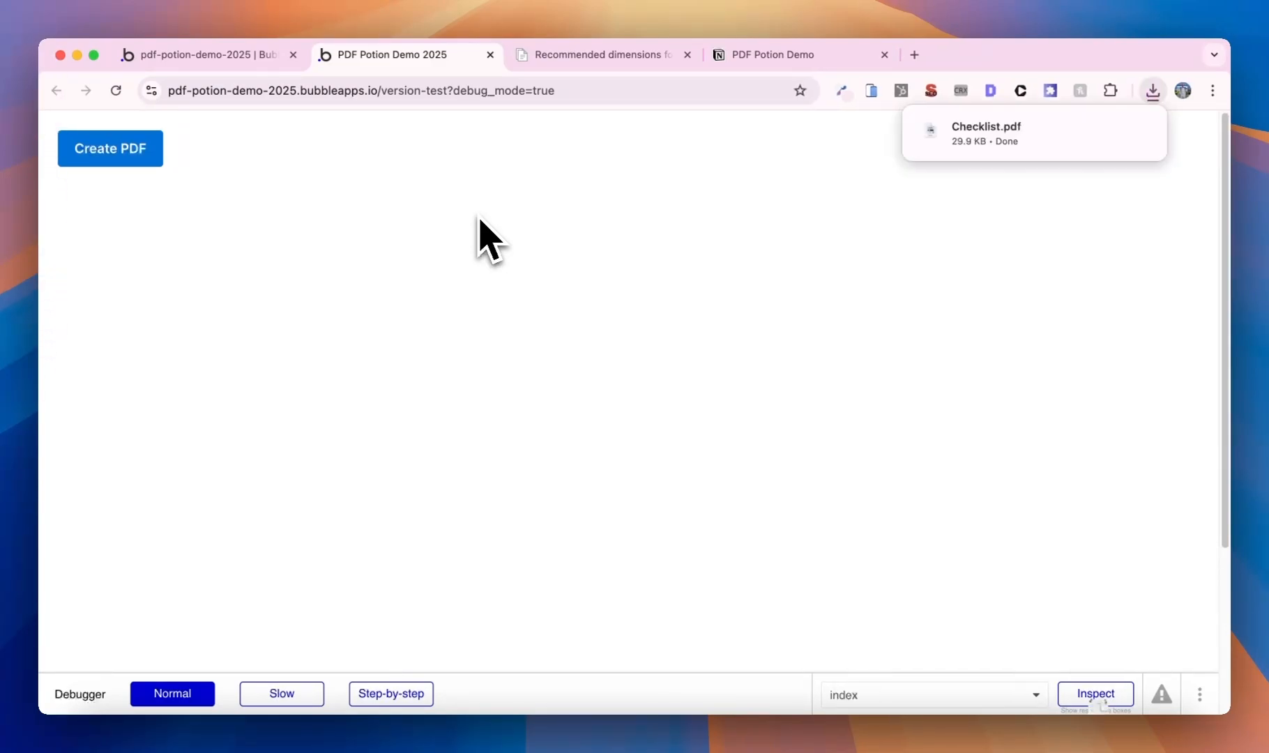
{"action": "left_click", "coordinate": [984, 142]}
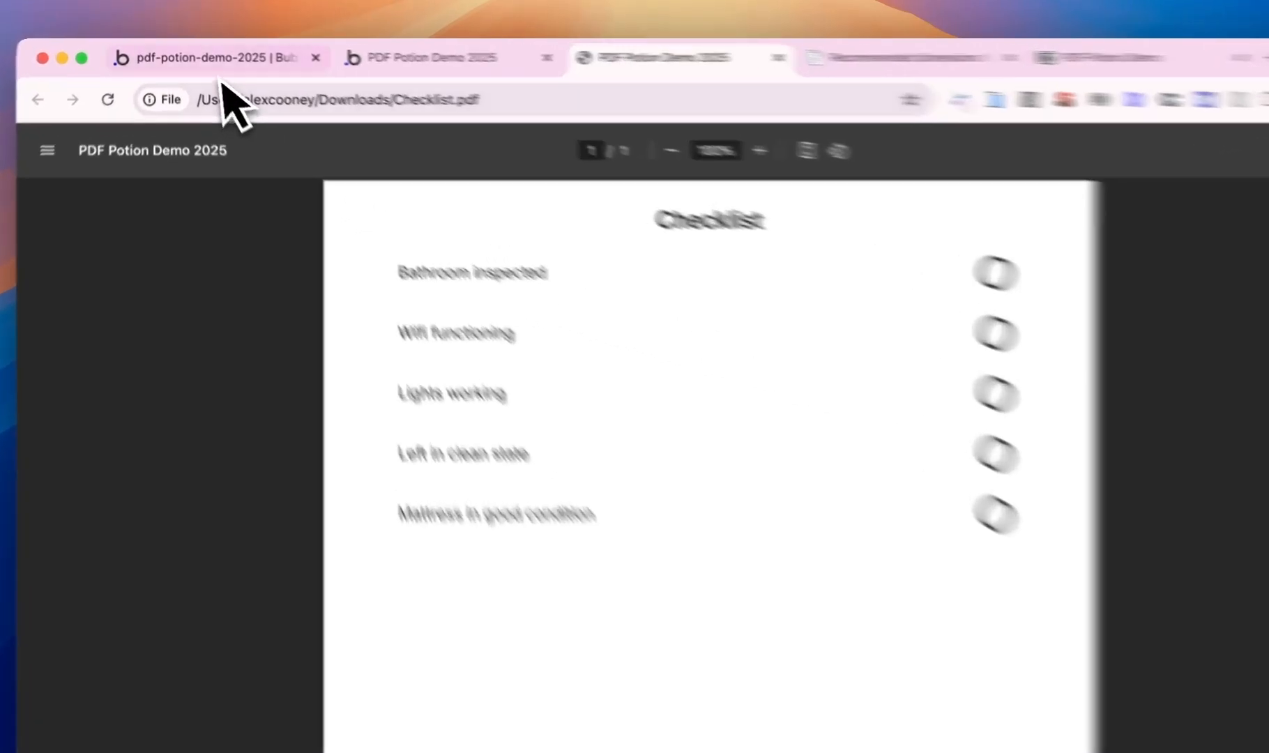
{"action": "left_click", "coordinate": [202, 59]}
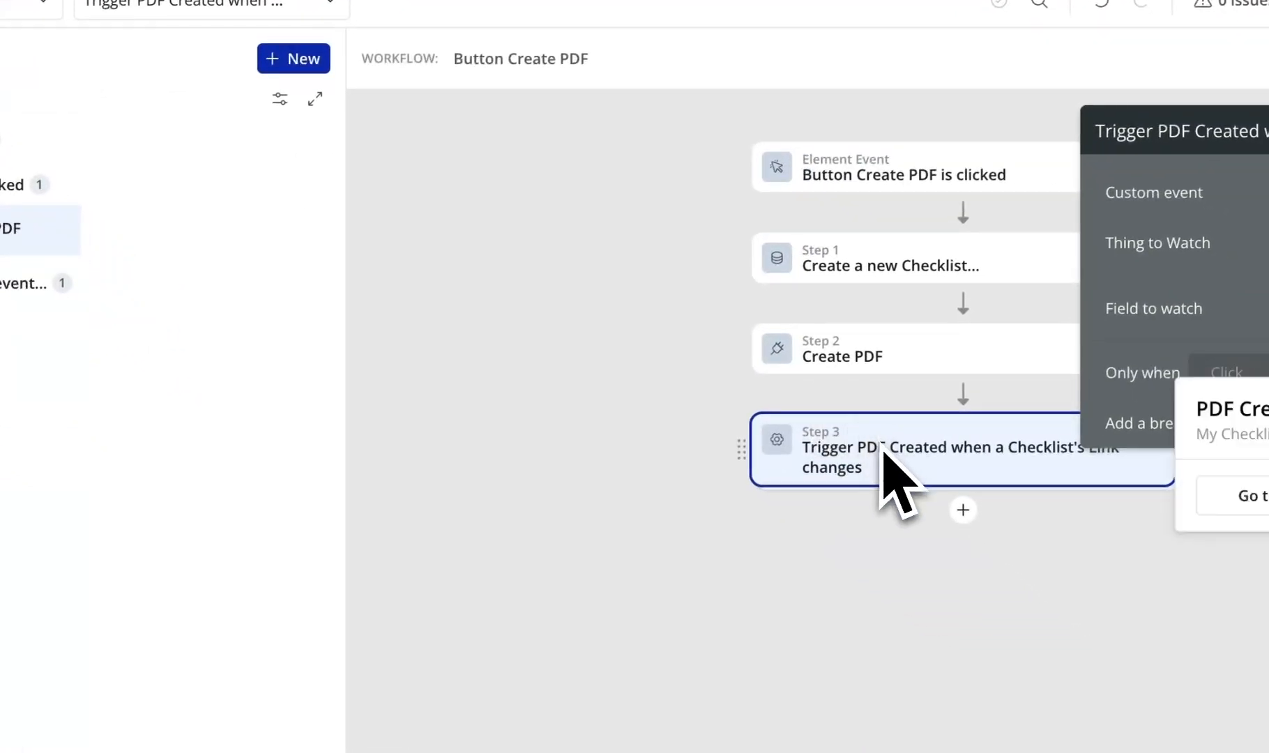
- Delete the Download PDF step from the PDF Created workflow
{"action": "left_click", "coordinate": [17, 377]}
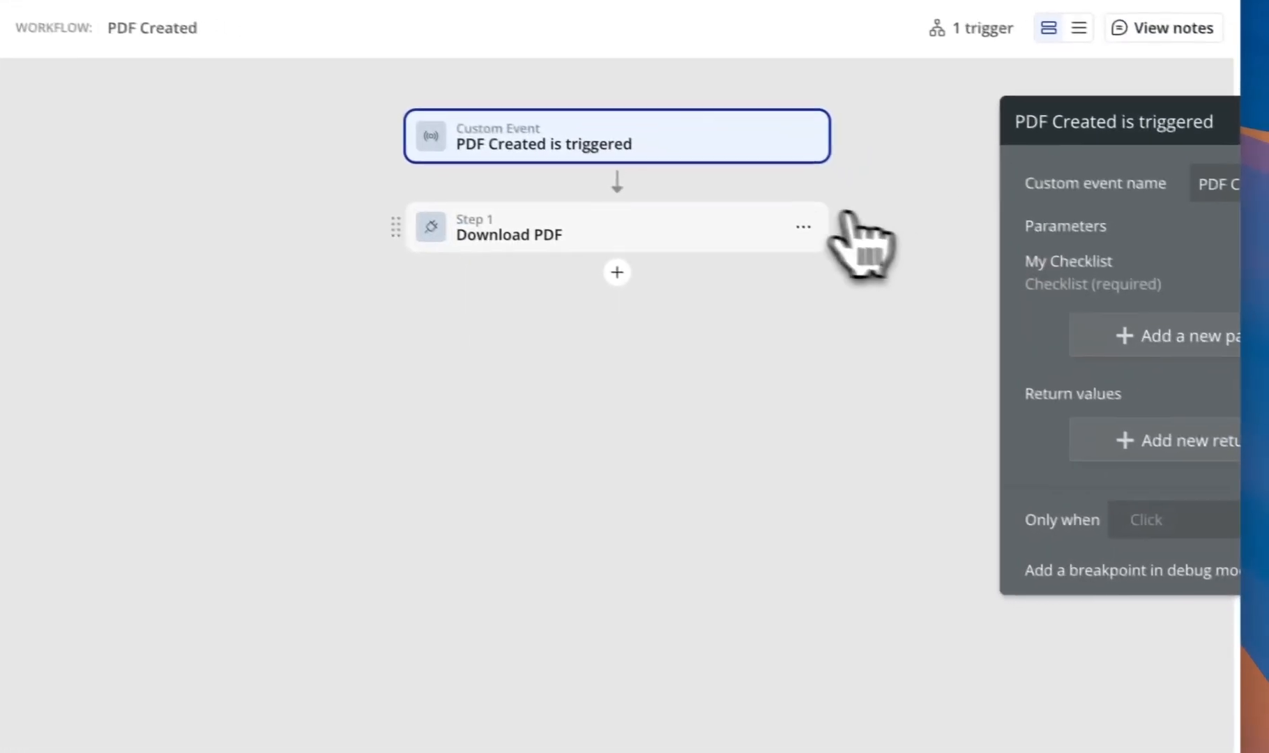
{"action": "left_click", "coordinate": [1122, 269]}
{"action": "left_click", "coordinate": [858, 561]}
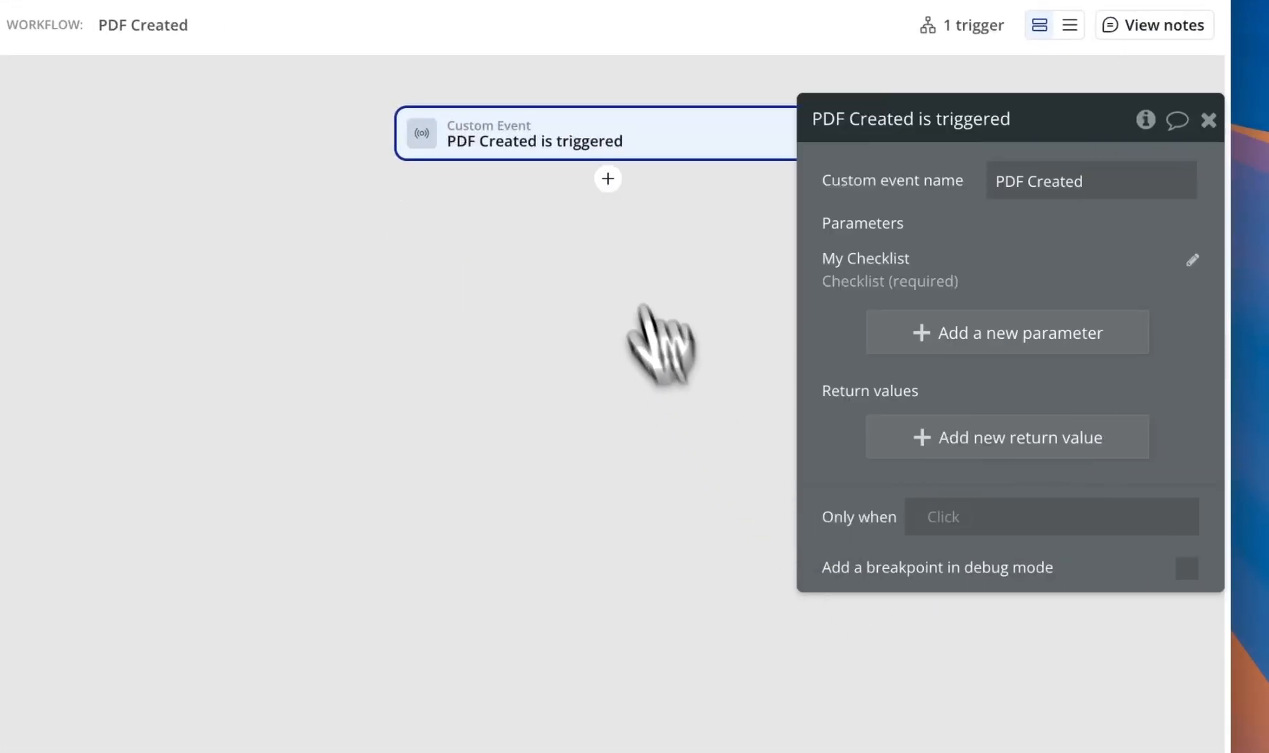
- Add an Open an external website step to My Checklist's Link, opening in a new tab
{"action": "left_click", "coordinate": [607, 179]}
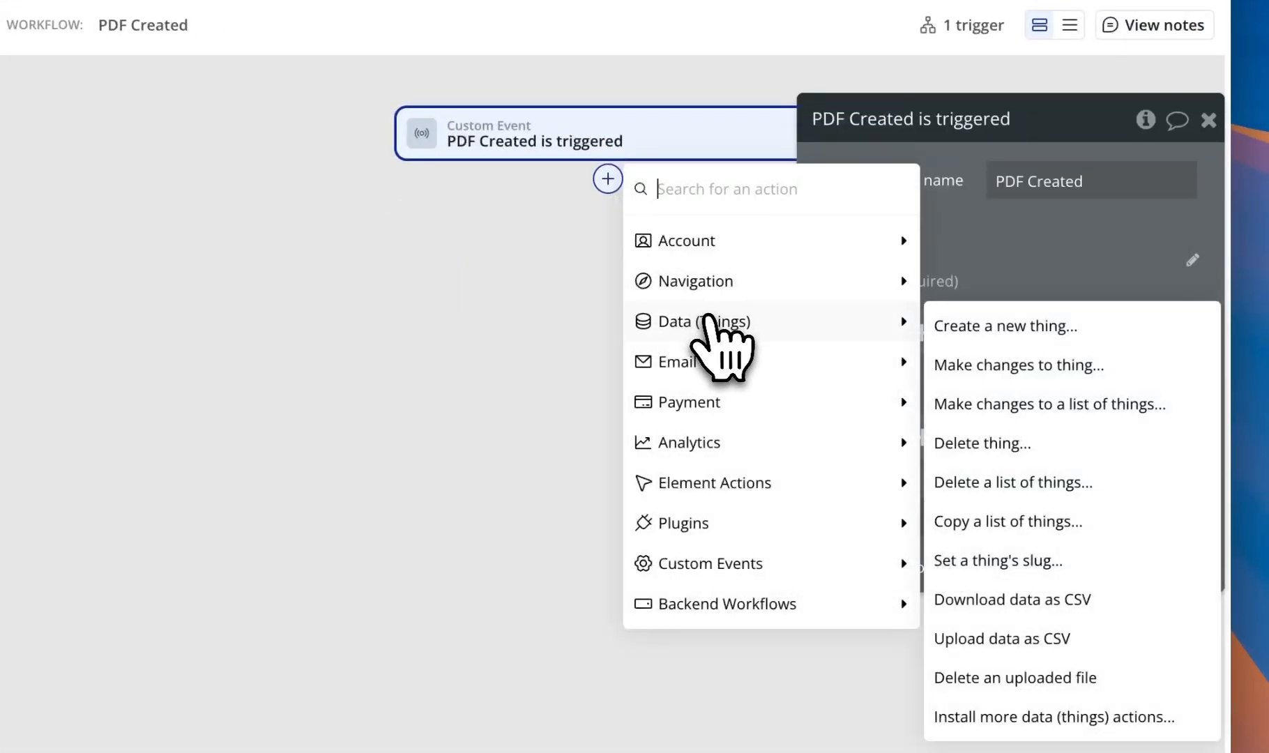
{"action": "type", "text": "op"}
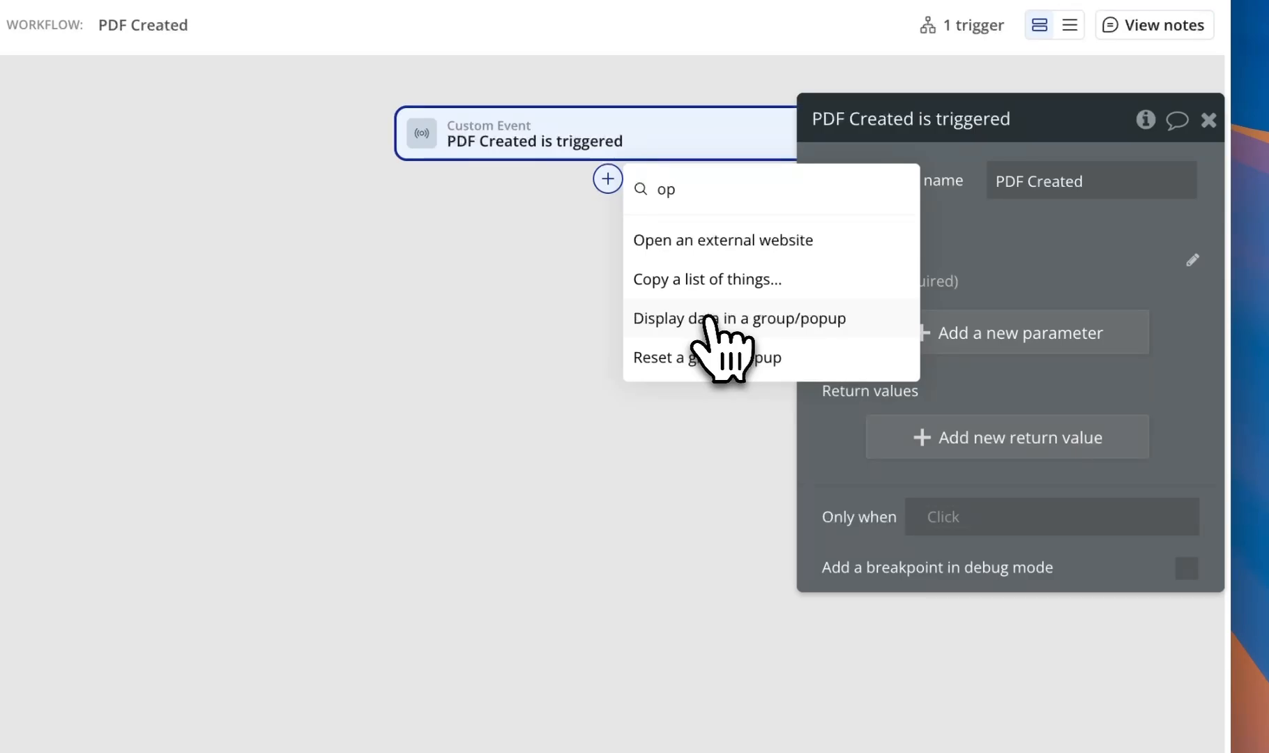
{"action": "left_click", "coordinate": [717, 240]}
{"action": "left_click", "coordinate": [920, 223]}
{"action": "left_click", "coordinate": [741, 213]}
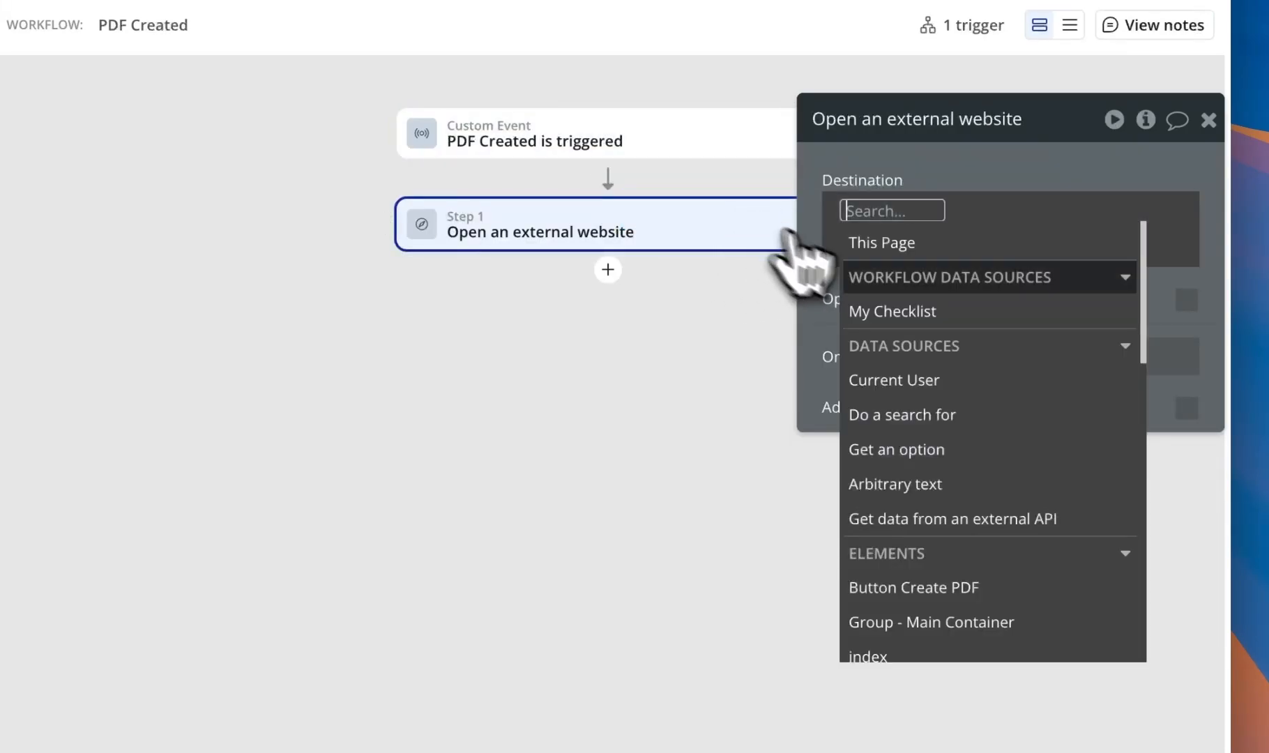
{"action": "left_click", "coordinate": [922, 311]}
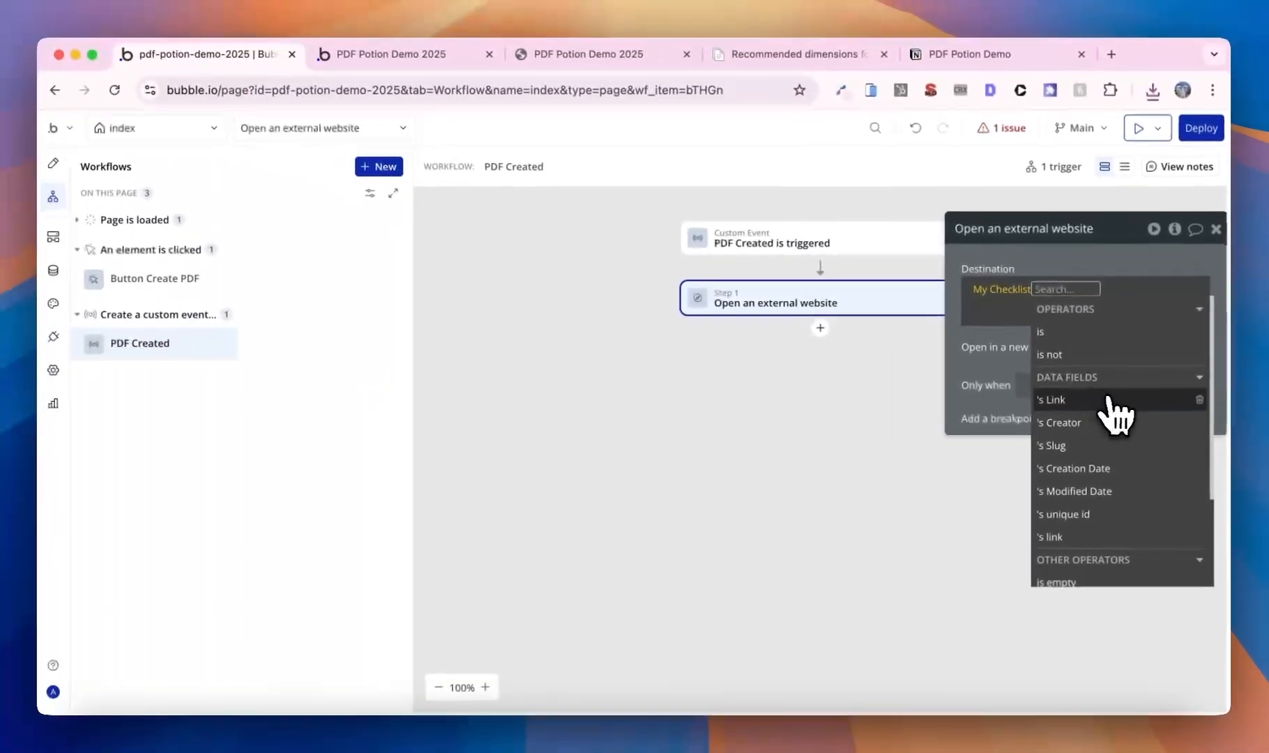
{"action": "left_click", "coordinate": [1088, 392]}
{"action": "left_click", "coordinate": [968, 321]}
{"action": "left_click", "coordinate": [1200, 348]}
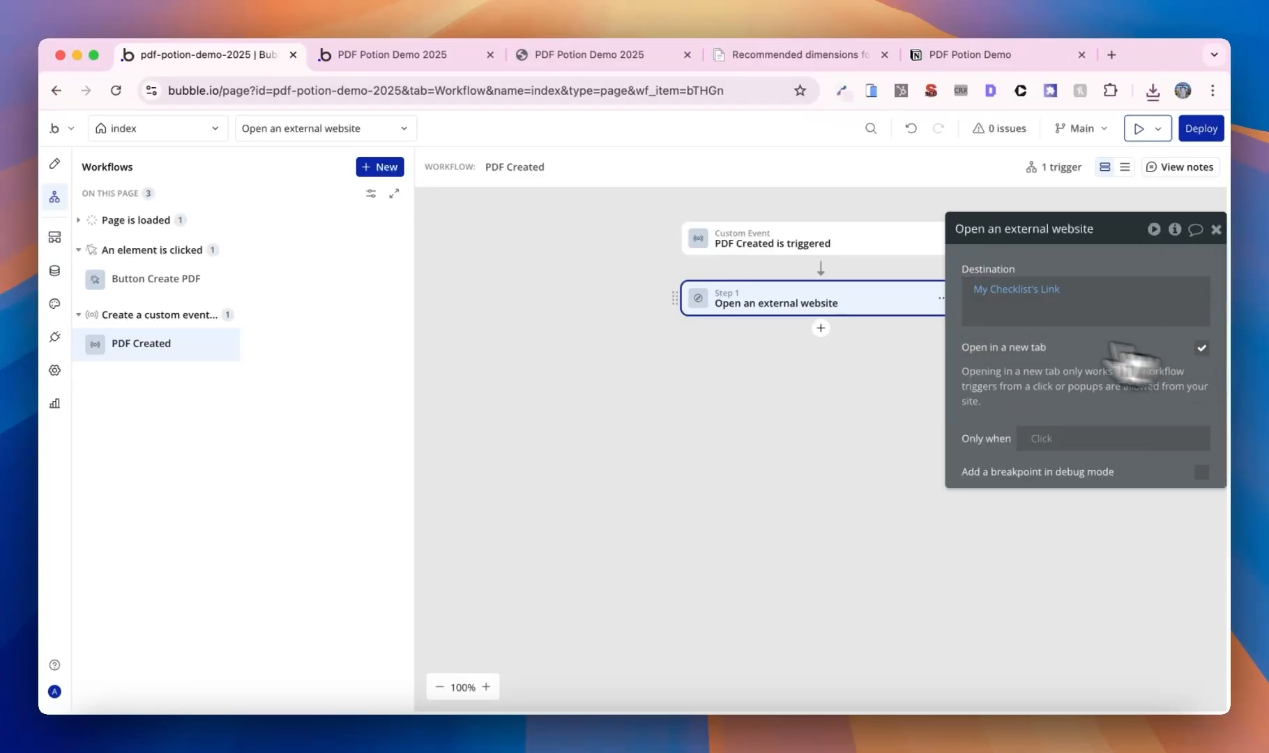
{"action": "left_click", "coordinate": [460, 56]}
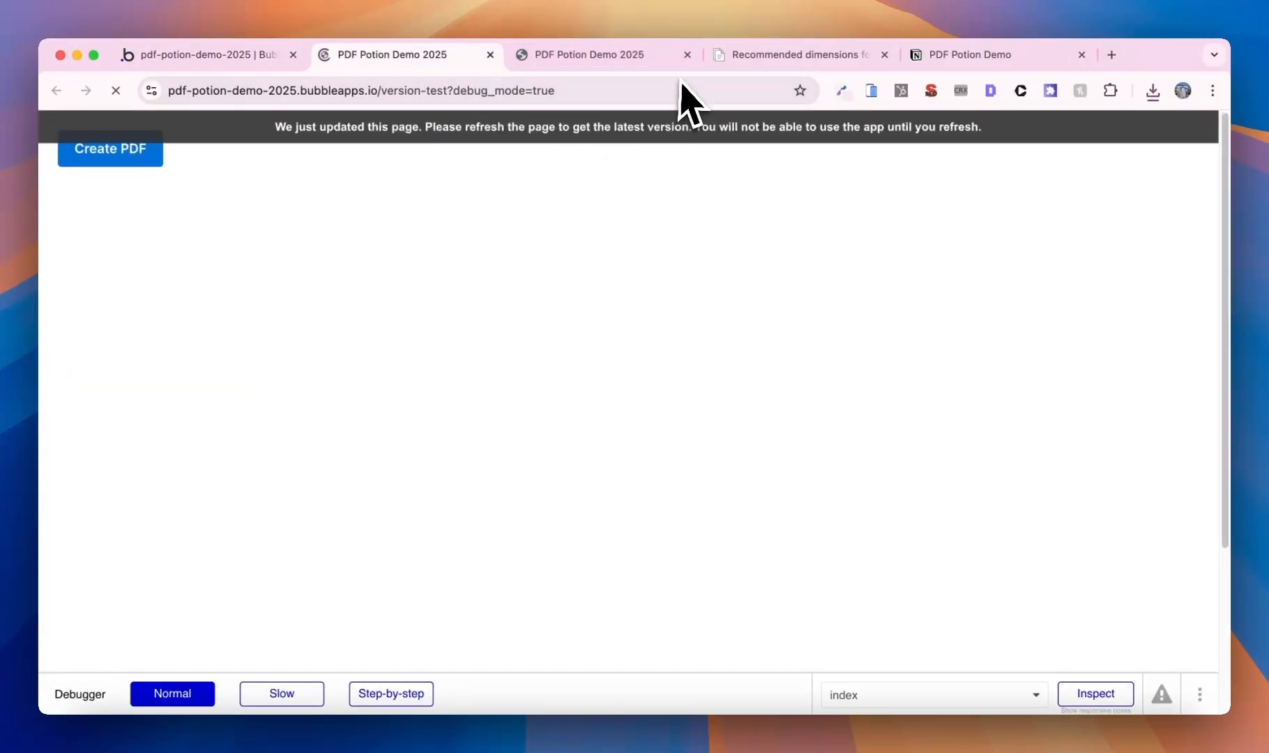
- Run Create PDF, always allow the app's blocked pop-ups, and run it again
{"action": "left_click", "coordinate": [687, 54]}
{"action": "left_click", "coordinate": [106, 153]}
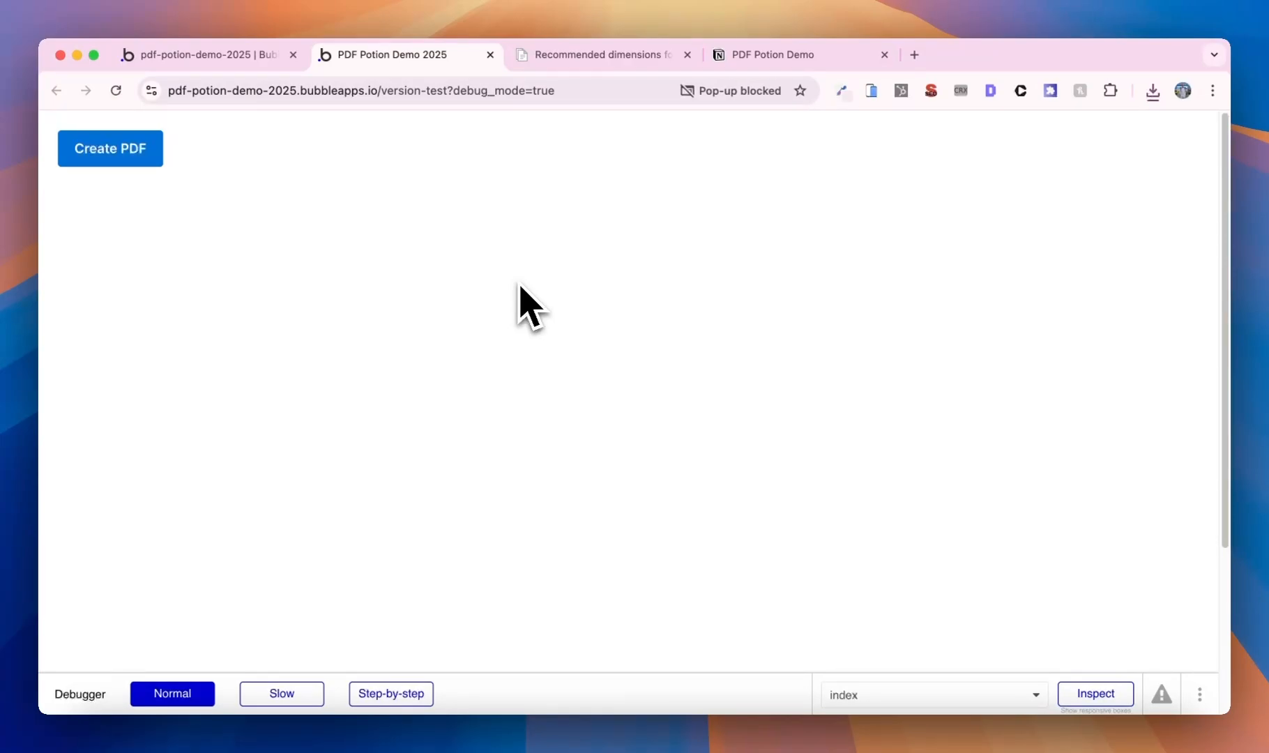
{"action": "left_click", "coordinate": [775, 93]}
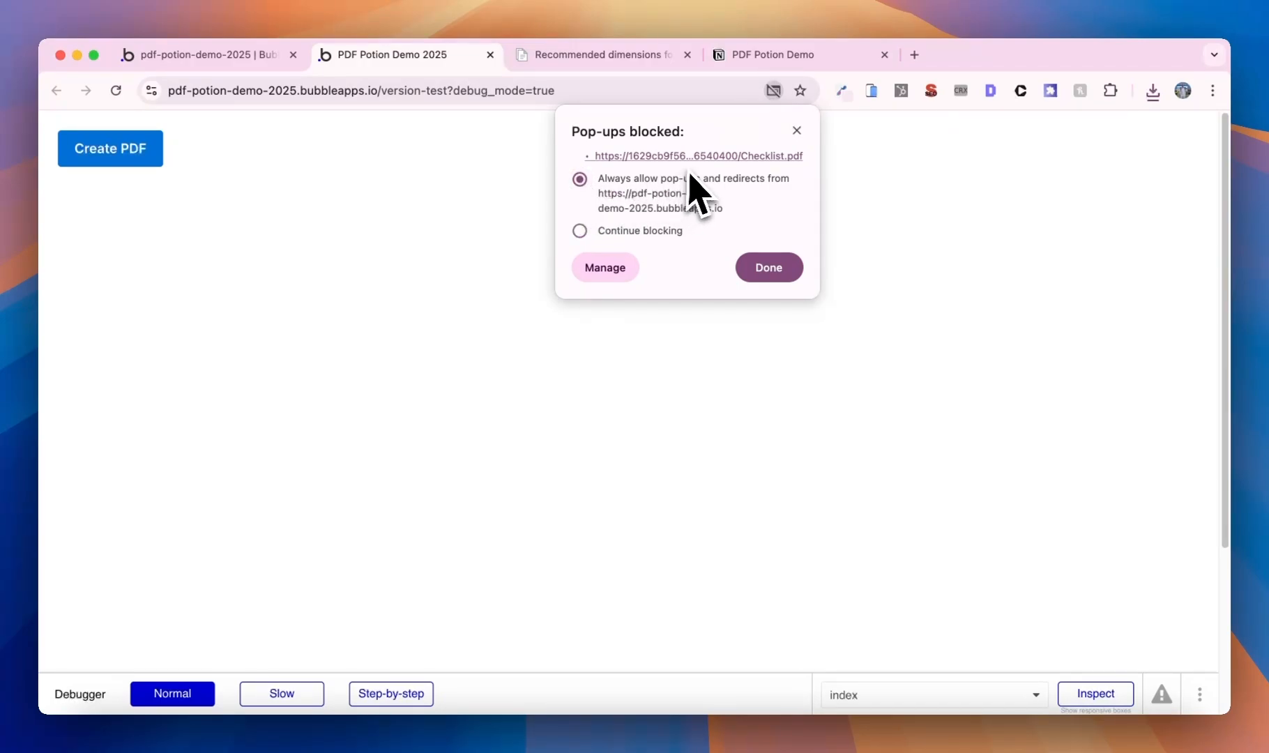
{"action": "left_click", "coordinate": [768, 268]}
{"action": "left_click", "coordinate": [158, 163]}
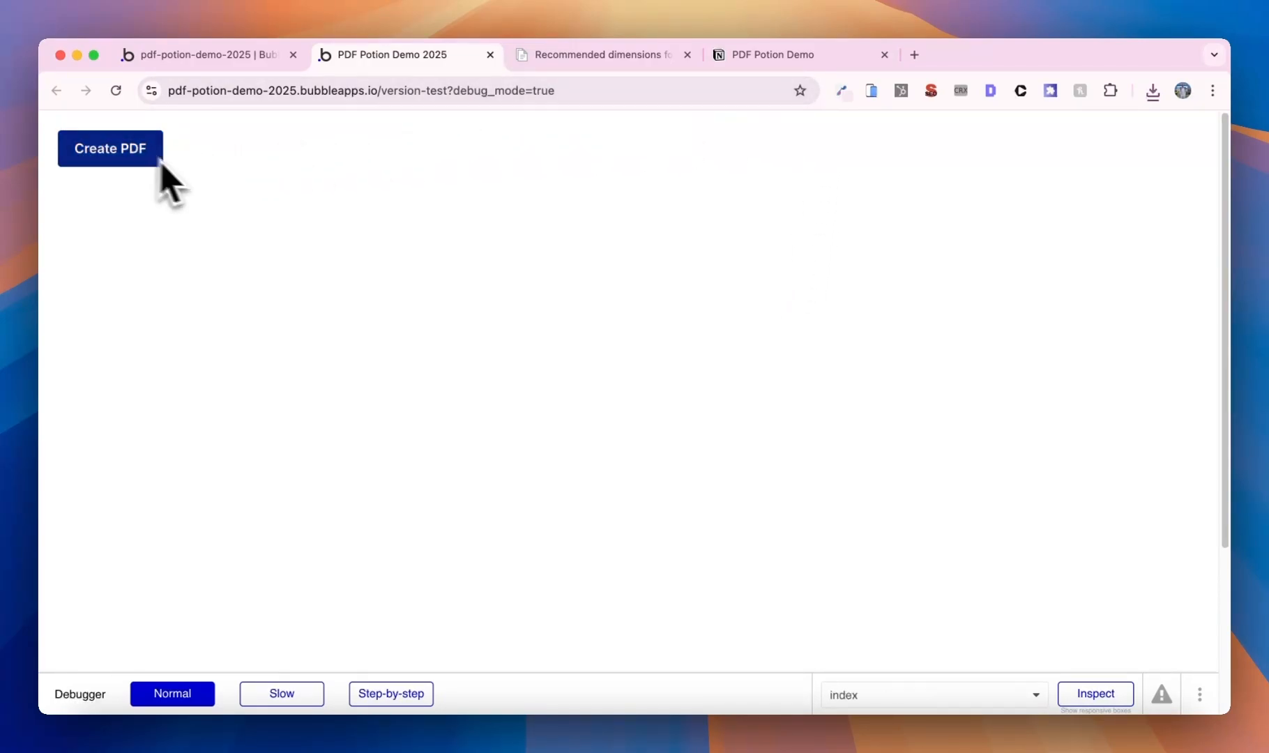
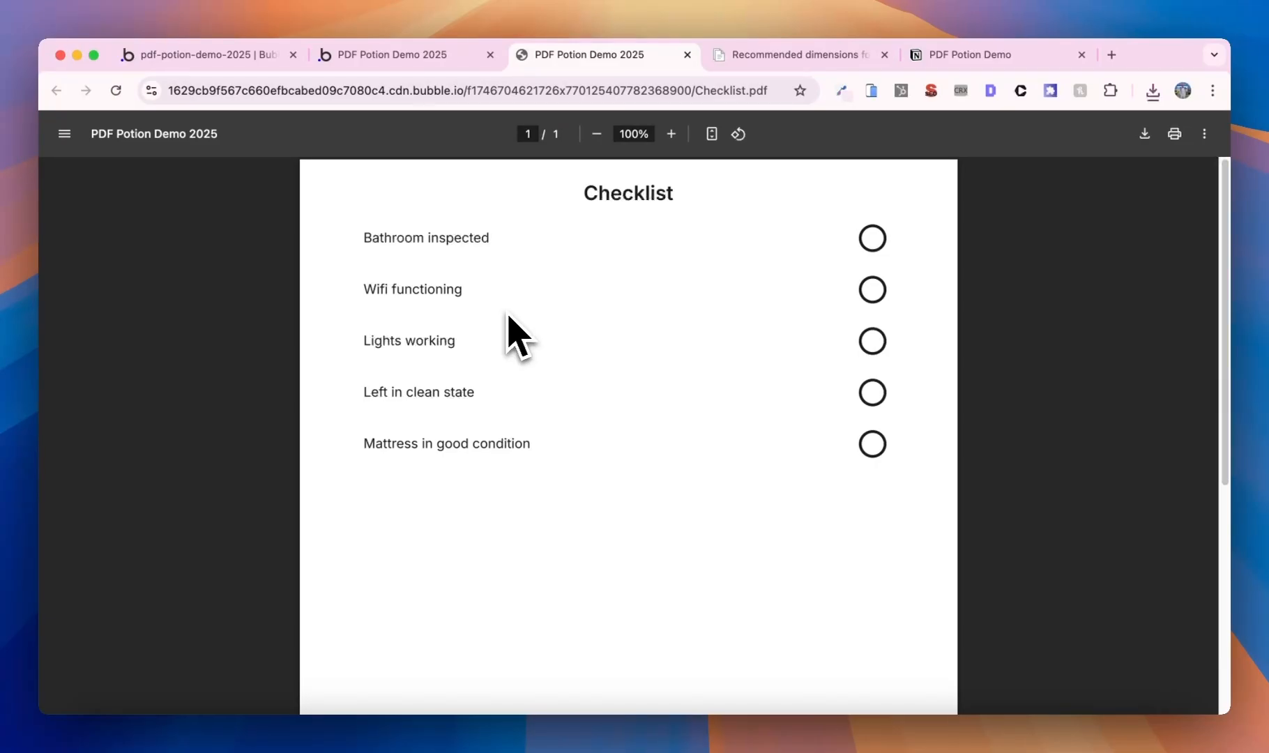
- Tick 'Creating a simple 1-page PDF' in the Notion outline, glance at the PDF, and return to Bubble
{"action": "left_click", "coordinate": [962, 59]}
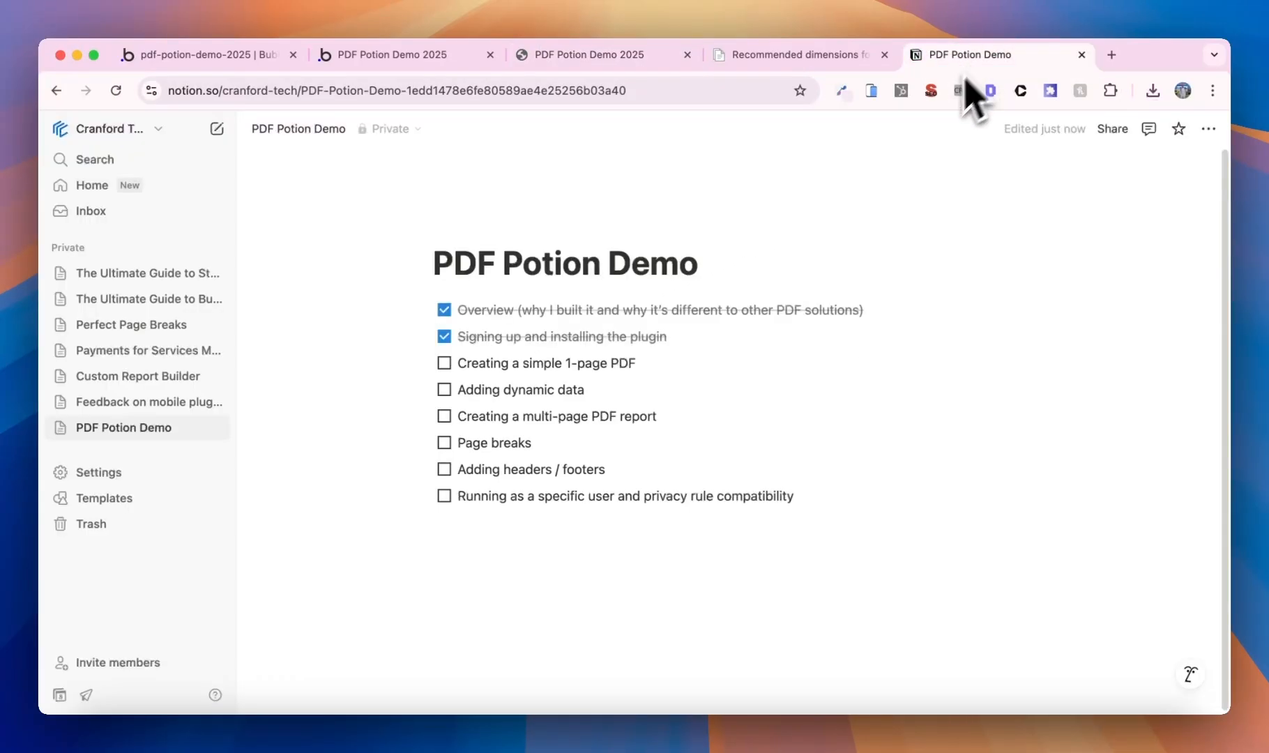
{"action": "left_click", "coordinate": [444, 363]}
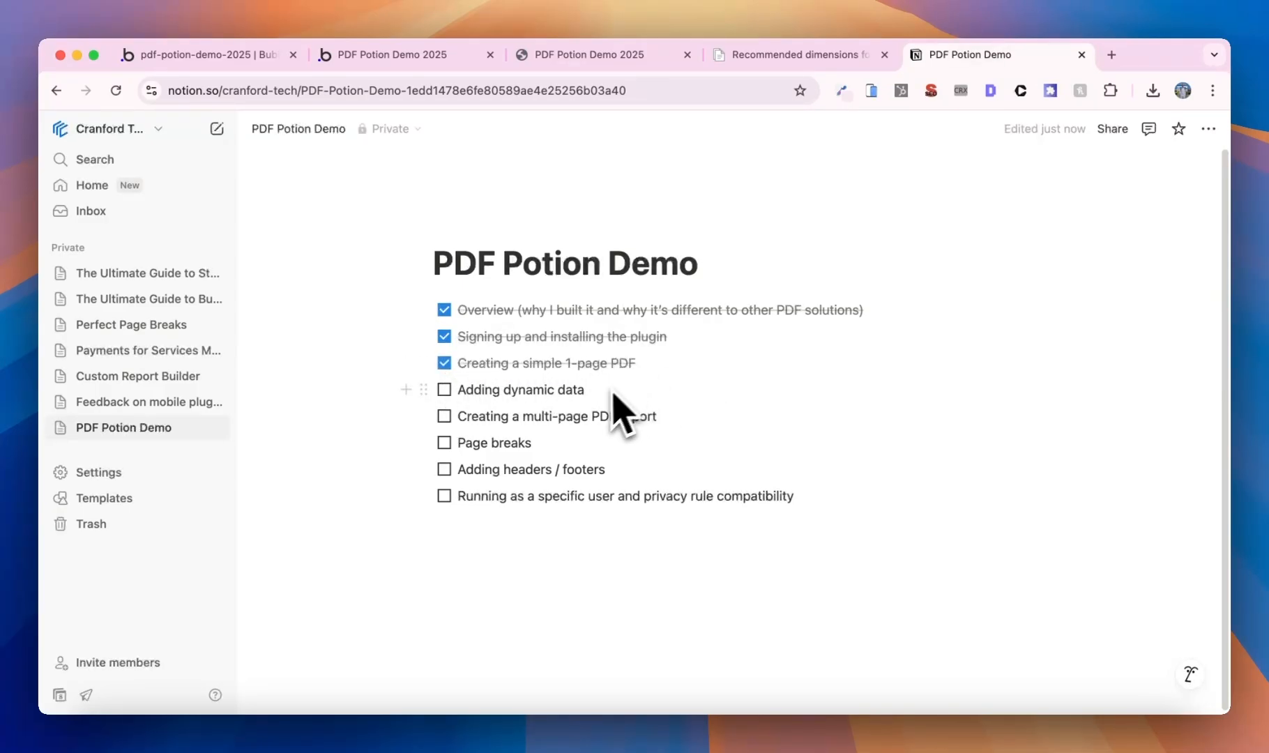
{"action": "left_click", "coordinate": [556, 59]}
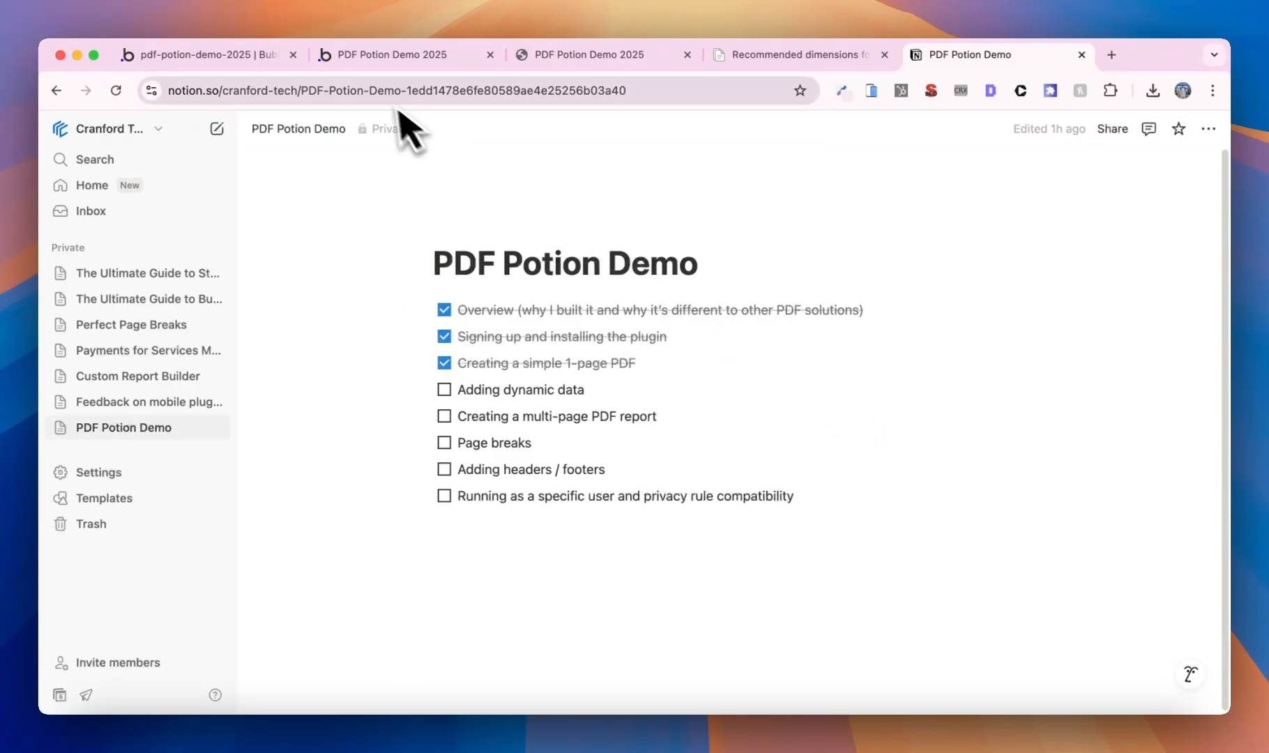
{"action": "left_click", "coordinate": [248, 57]}
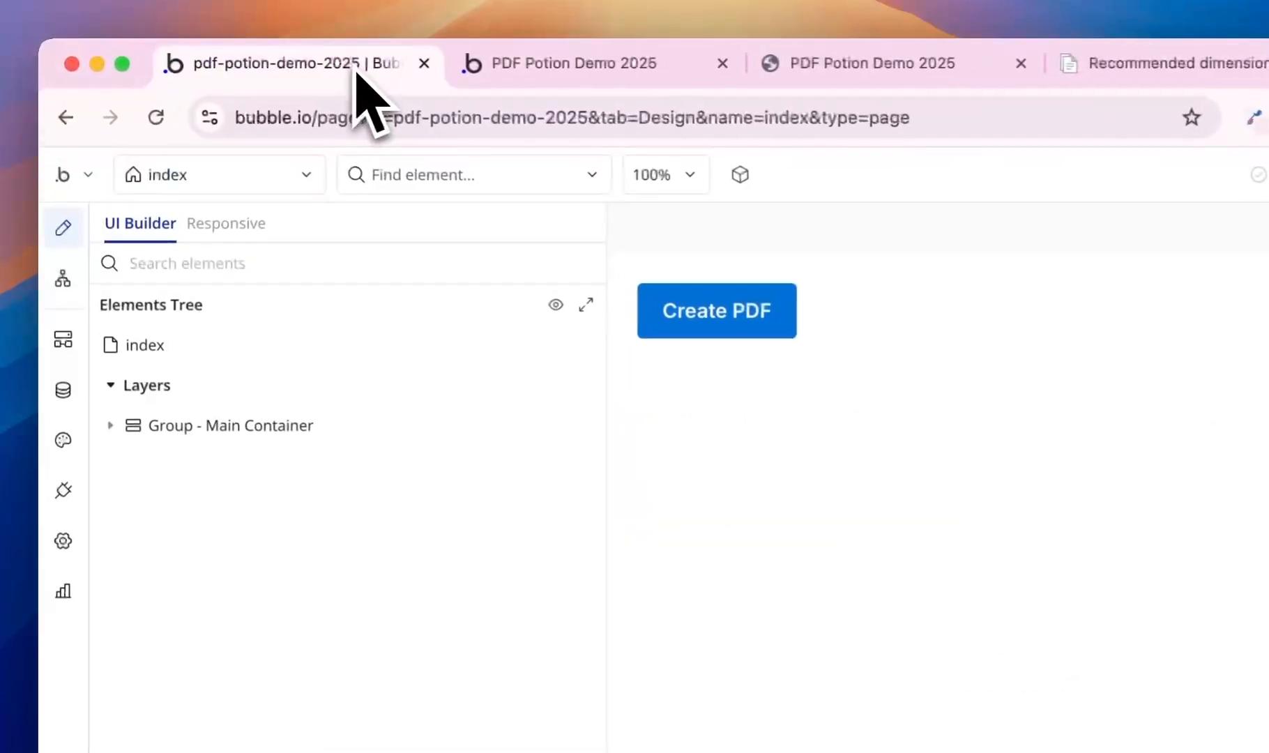
- On the get_pdf backend workflow, uncheck run without authentication and check Ignore privacy rules
{"action": "left_click", "coordinate": [63, 342]}
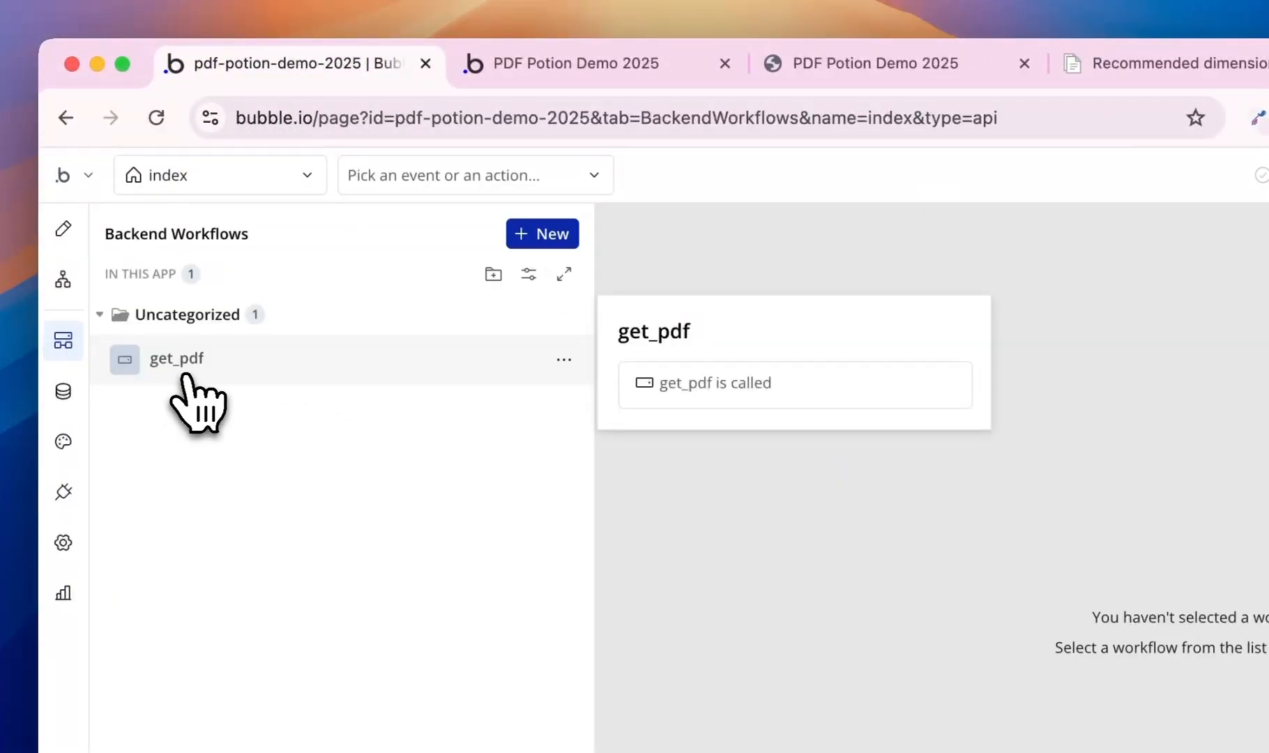
{"action": "left_click", "coordinate": [175, 369]}
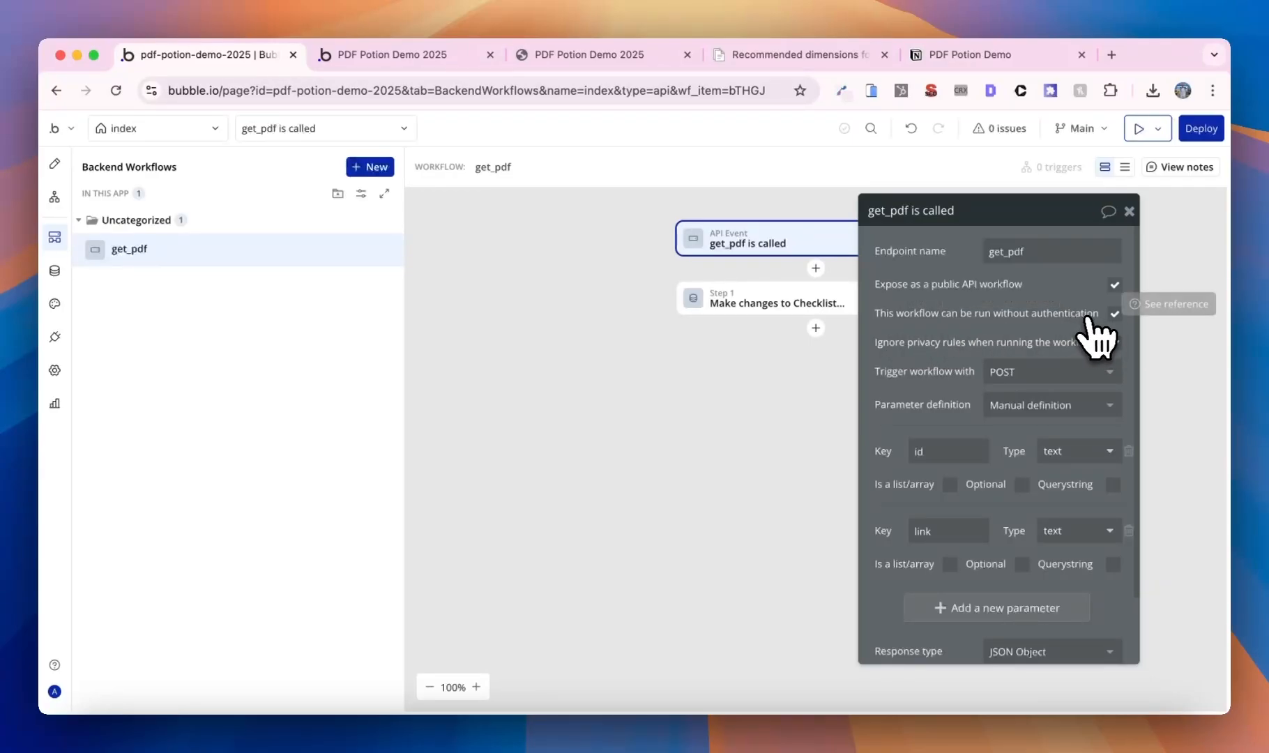
{"action": "left_click", "coordinate": [1114, 313]}
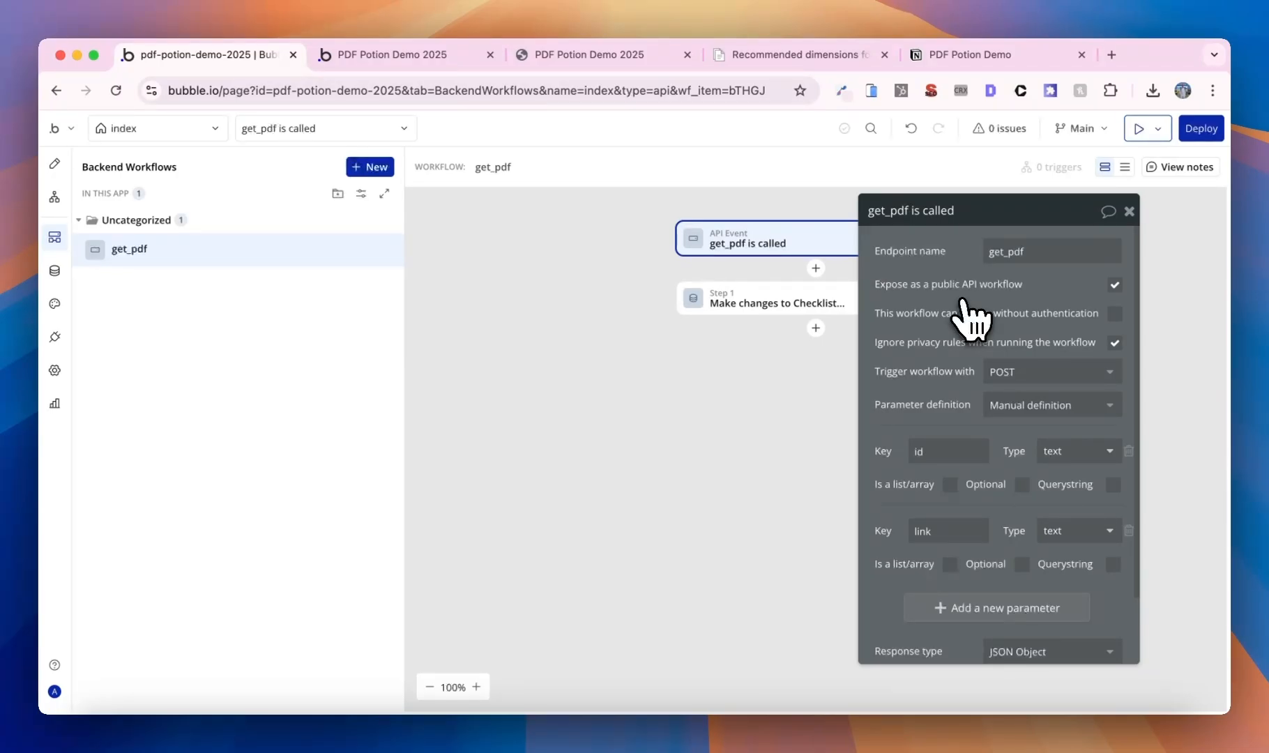
{"action": "left_click", "coordinate": [1114, 342]}
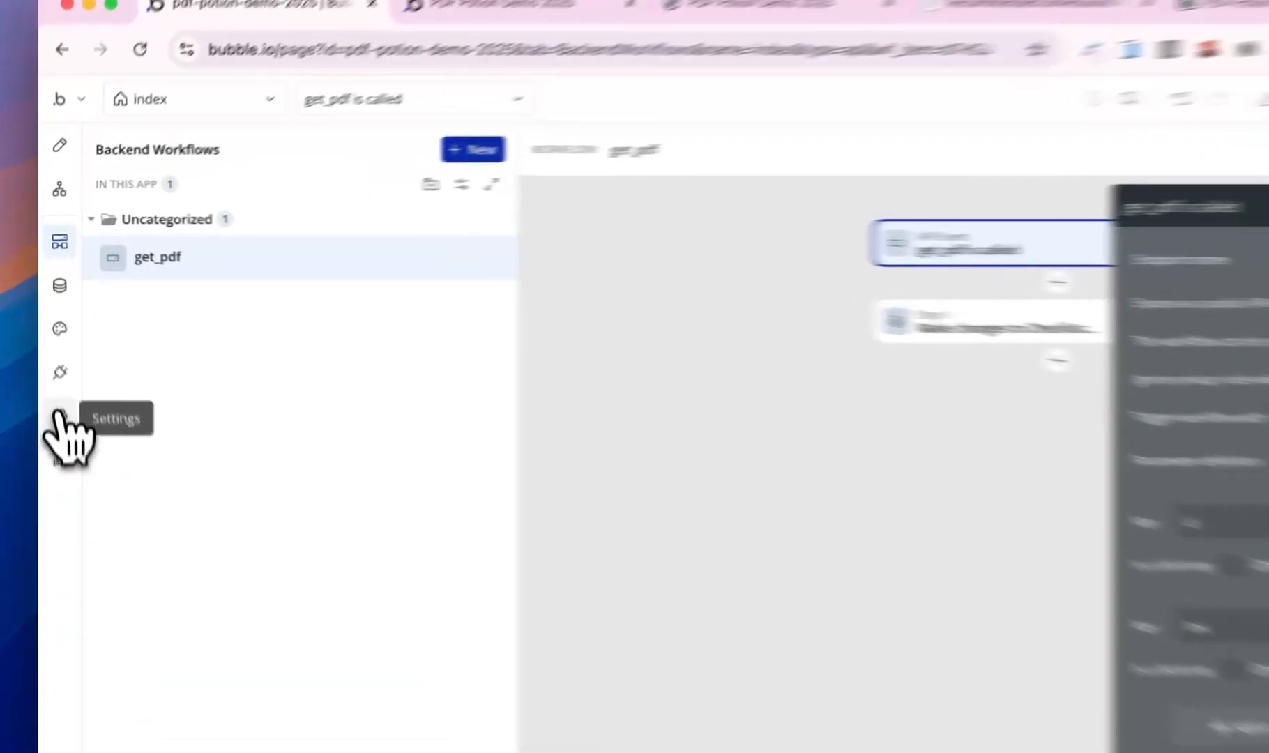
- Delete the existing API token in the app's API settings
{"action": "left_click", "coordinate": [59, 417]}
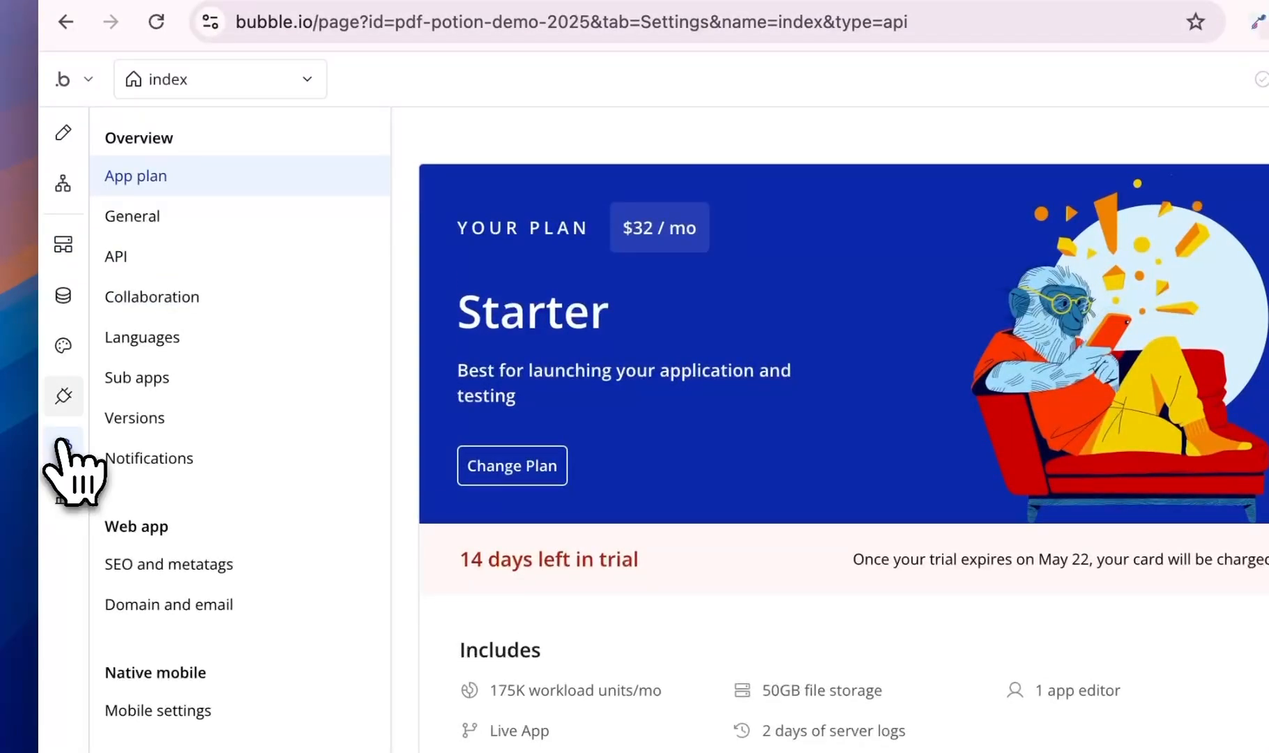
{"action": "left_click", "coordinate": [132, 263]}
{"action": "scroll", "coordinate": [794, 418], "scroll_direction": "down", "scroll_amount": 5}
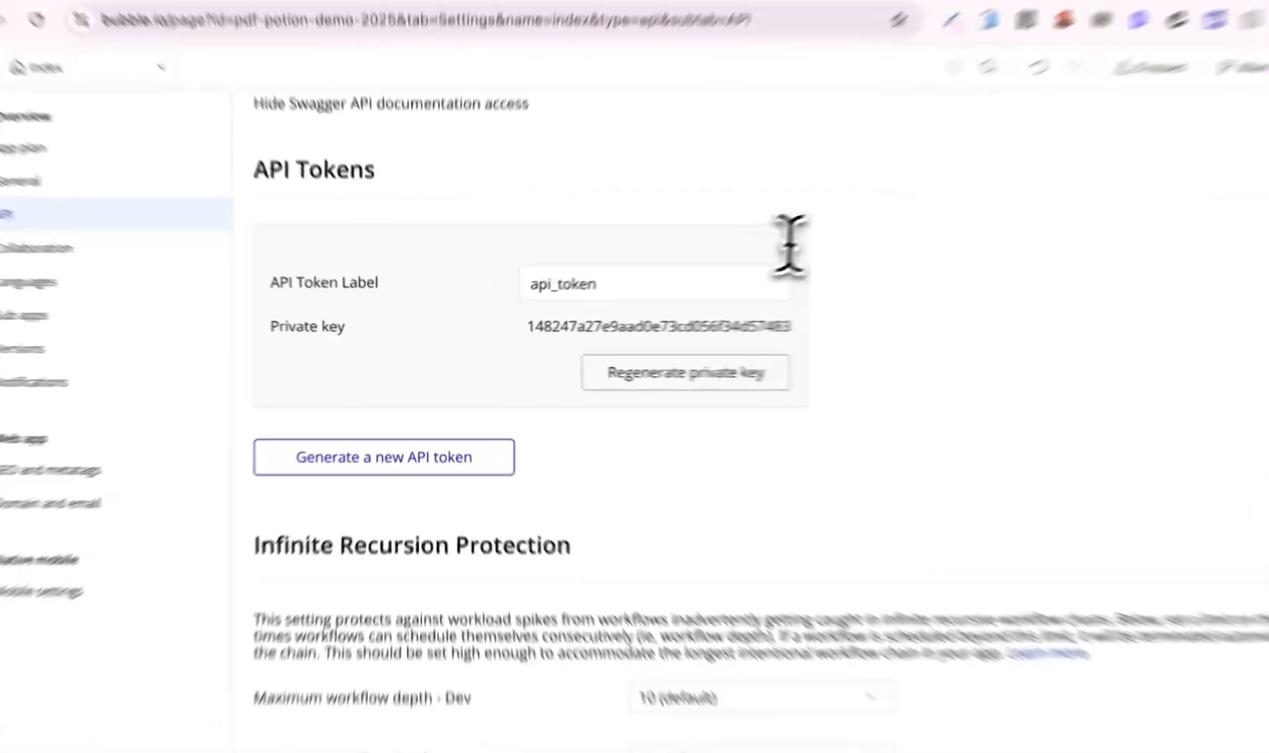
{"action": "left_click", "coordinate": [784, 248]}
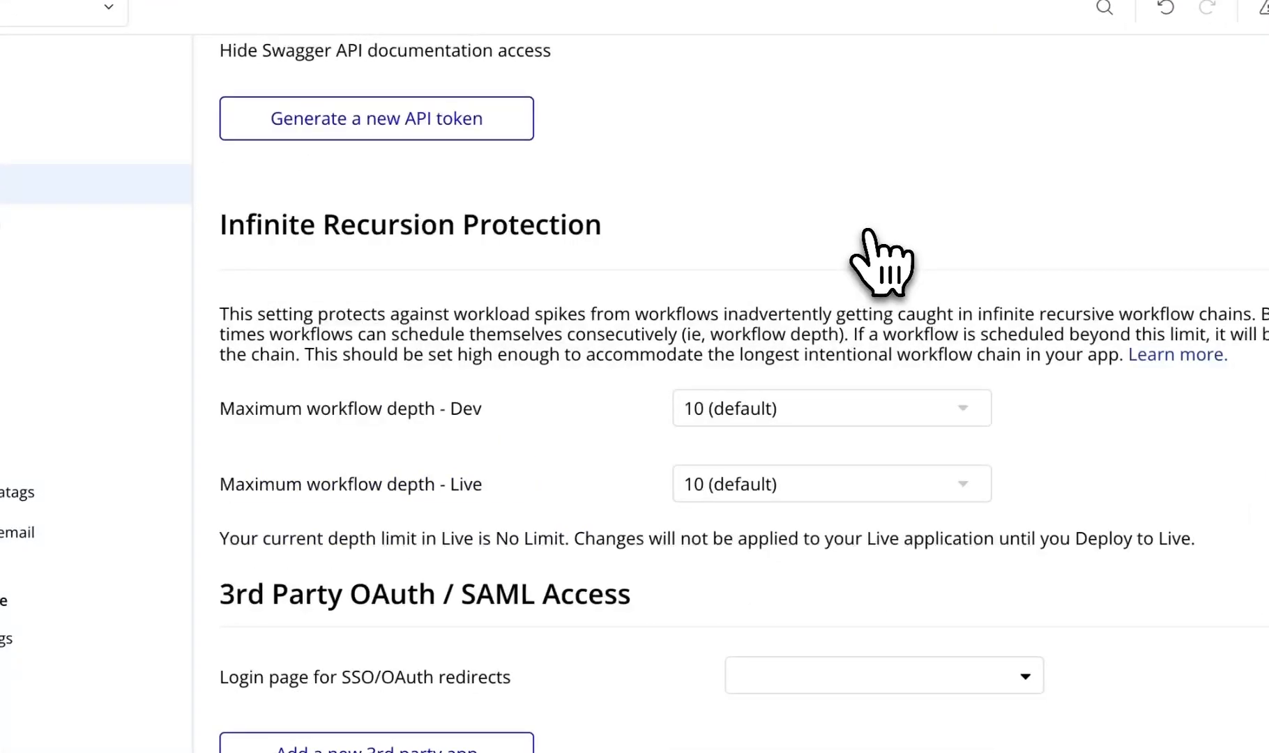
{"action": "scroll", "coordinate": [882, 262], "scroll_direction": "up", "scroll_amount": 3}
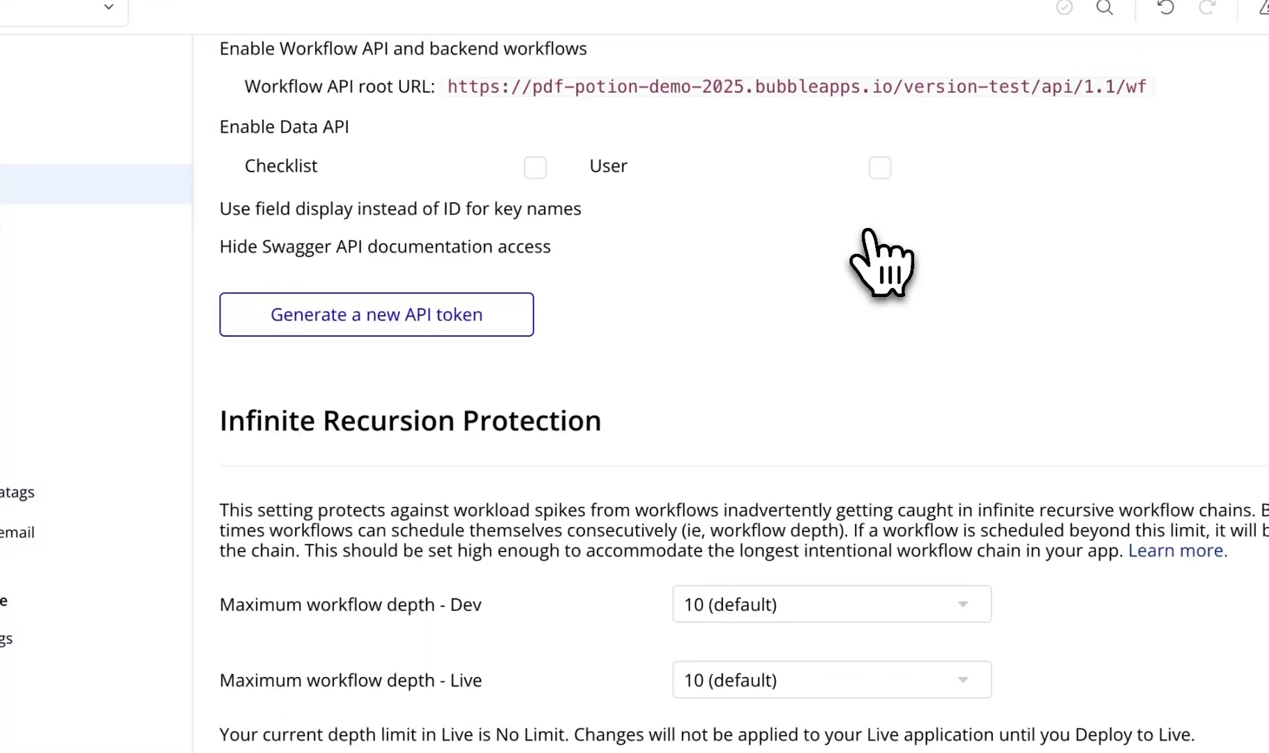
{"action": "scroll", "coordinate": [864, 237], "scroll_direction": "up", "scroll_amount": 1}
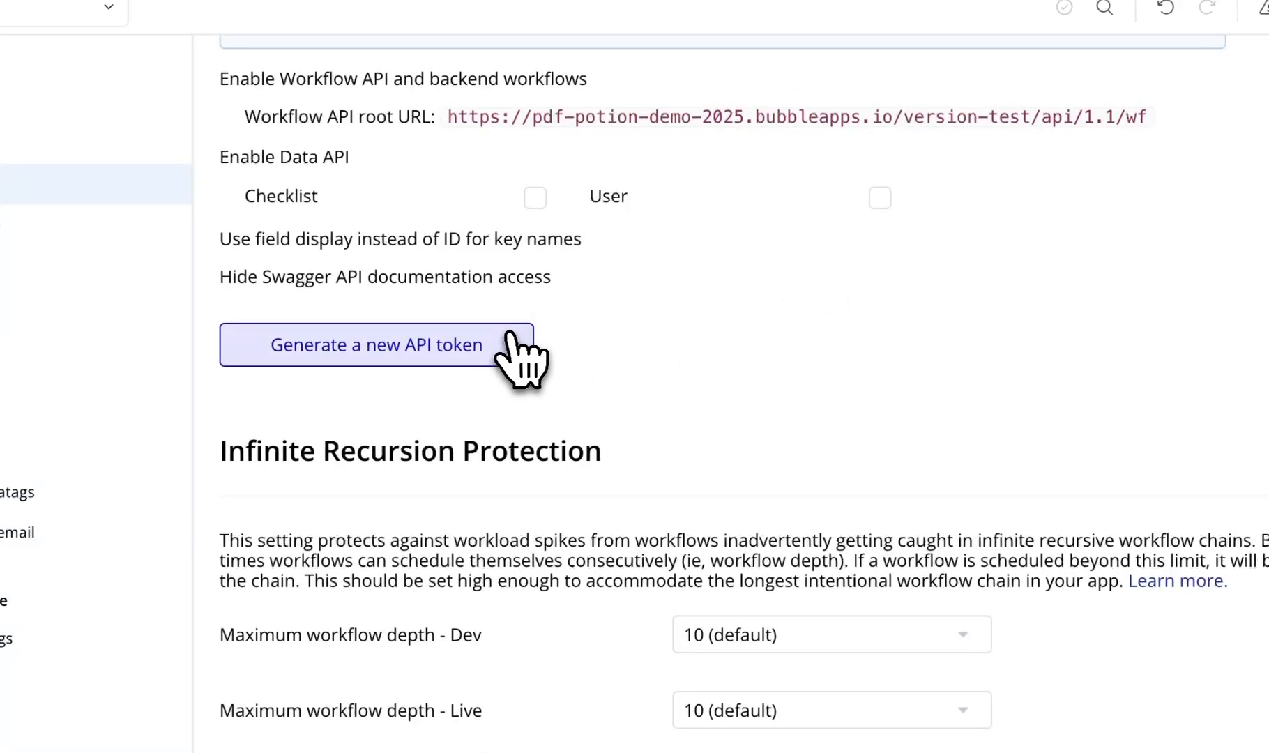
- Generate a new API token labelled api_token and copy its private key
{"action": "left_click", "coordinate": [509, 334]}
{"action": "left_click", "coordinate": [720, 470]}
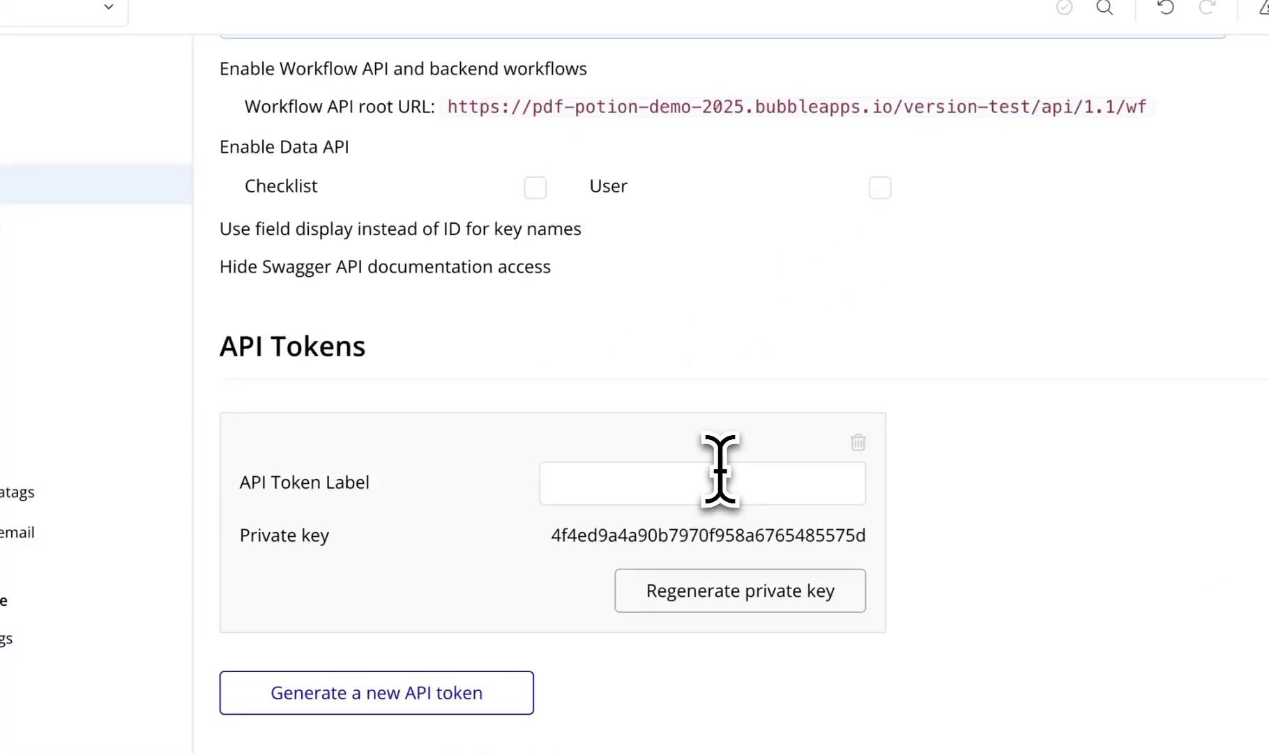
{"action": "left_click", "coordinate": [720, 470]}
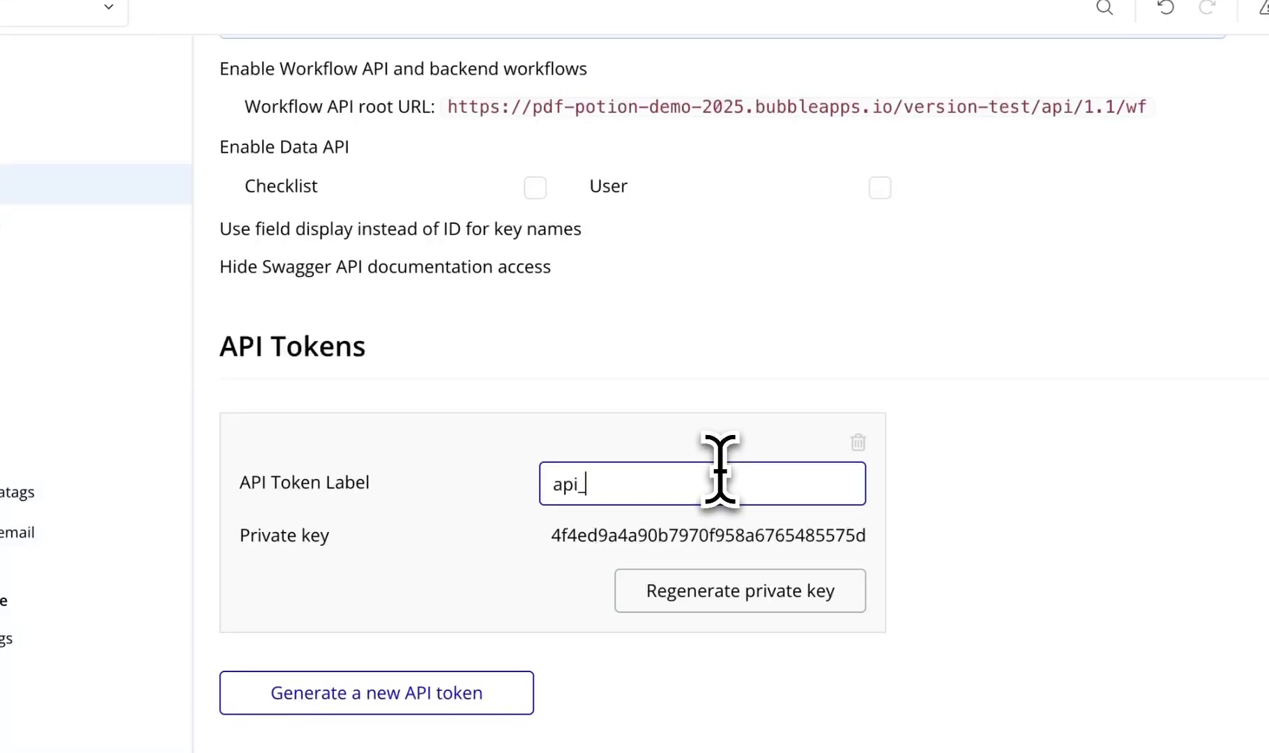
{"action": "left_click", "coordinate": [371, 507]}
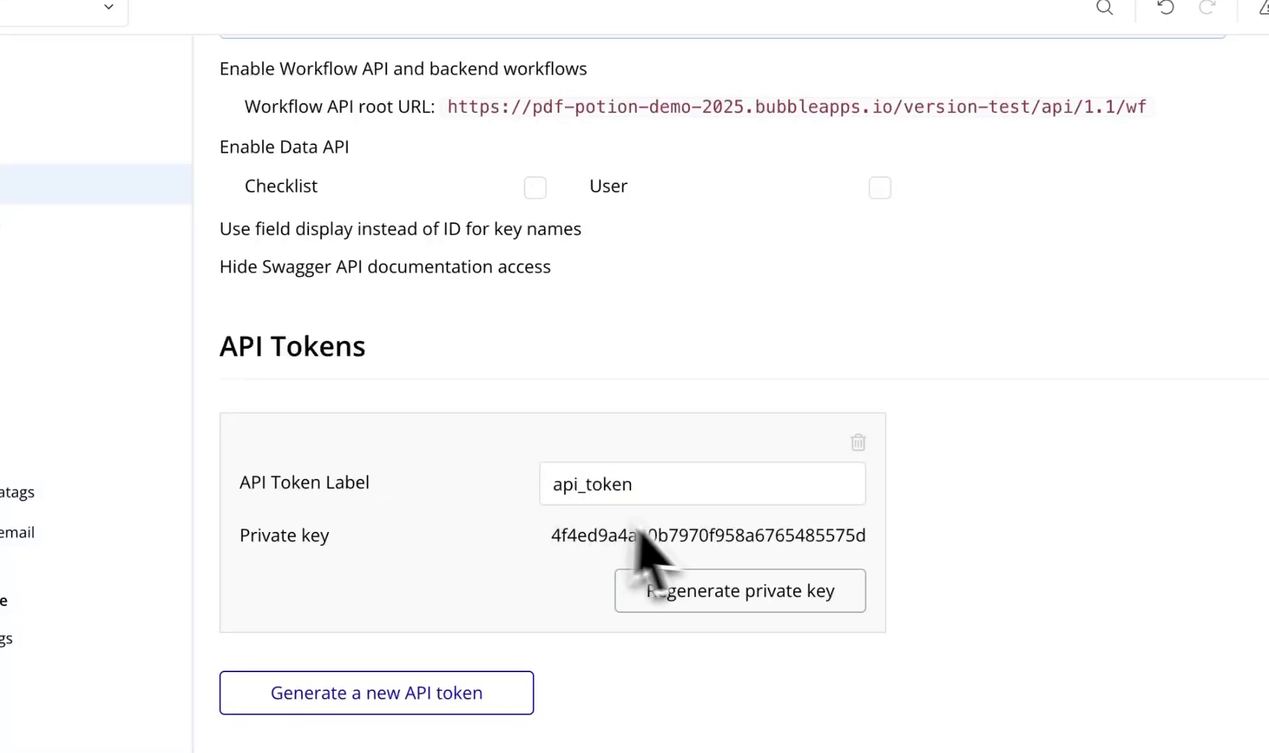
{"action": "double_click", "coordinate": [687, 536]}
{"action": "key", "text": "ctrl+c"}
{"action": "left_click", "coordinate": [687, 535]}
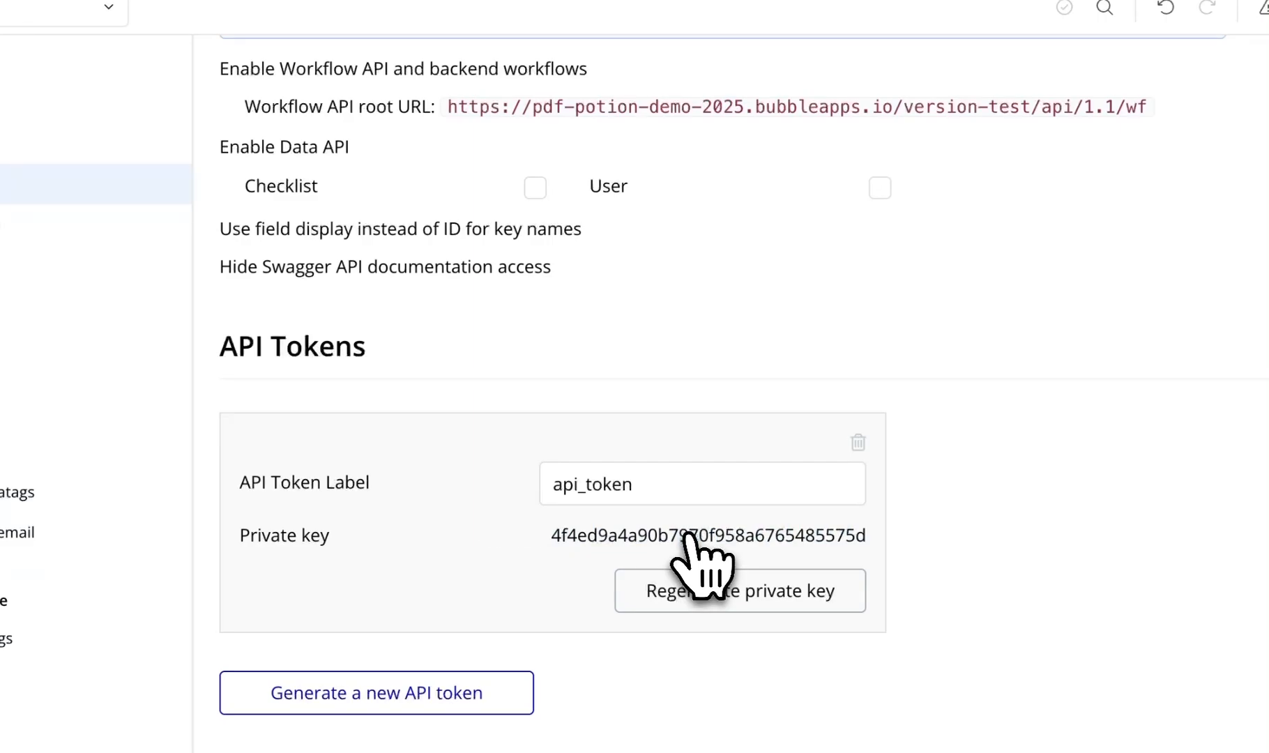
- Paste the new token into both PDF Potion backend-workflow API Token fields
{"action": "left_click", "coordinate": [62, 342]}
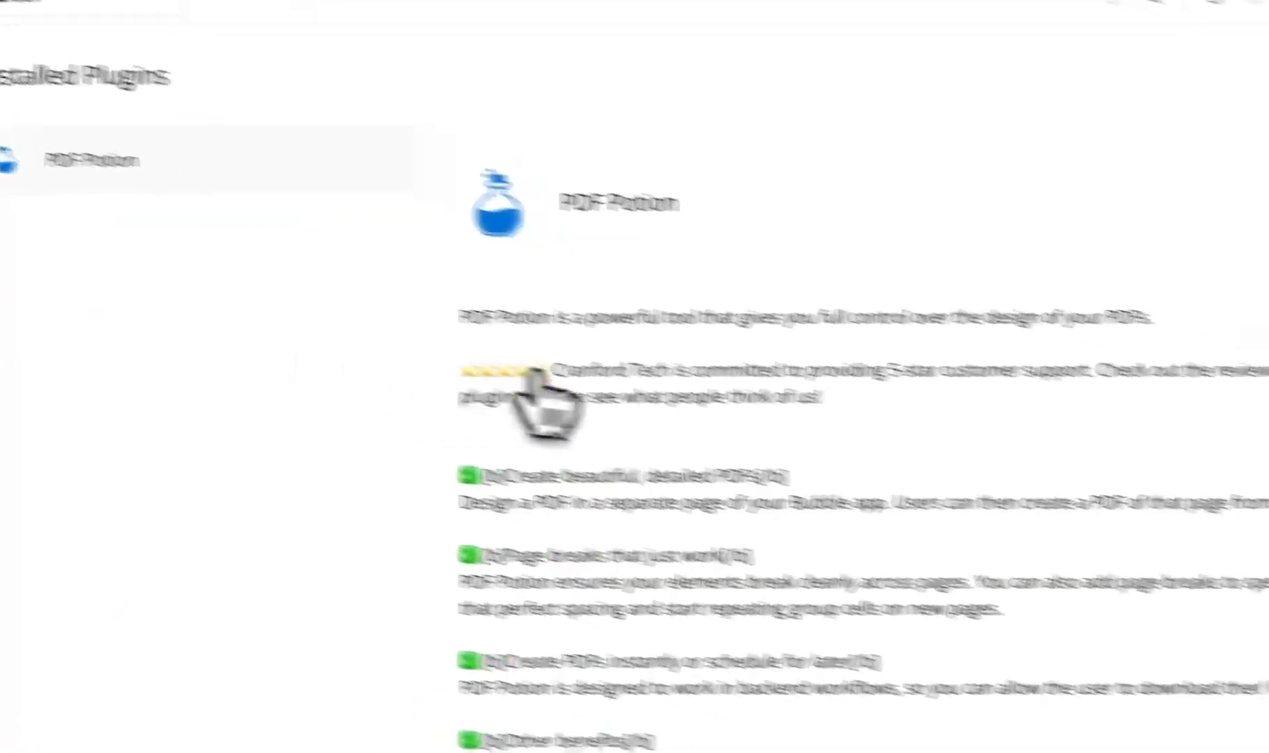
{"action": "scroll", "coordinate": [753, 450], "scroll_direction": "down", "scroll_amount": 9}
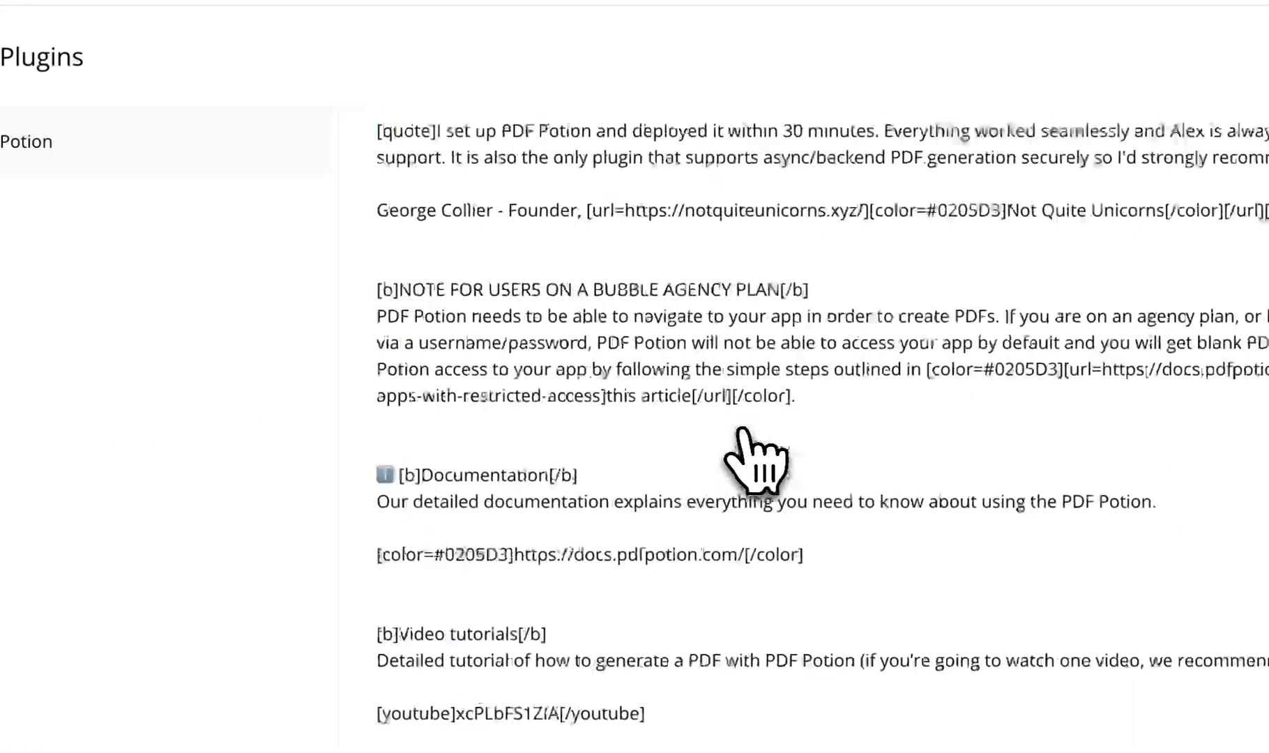
{"action": "scroll", "coordinate": [740, 431], "scroll_direction": "down", "scroll_amount": 15}
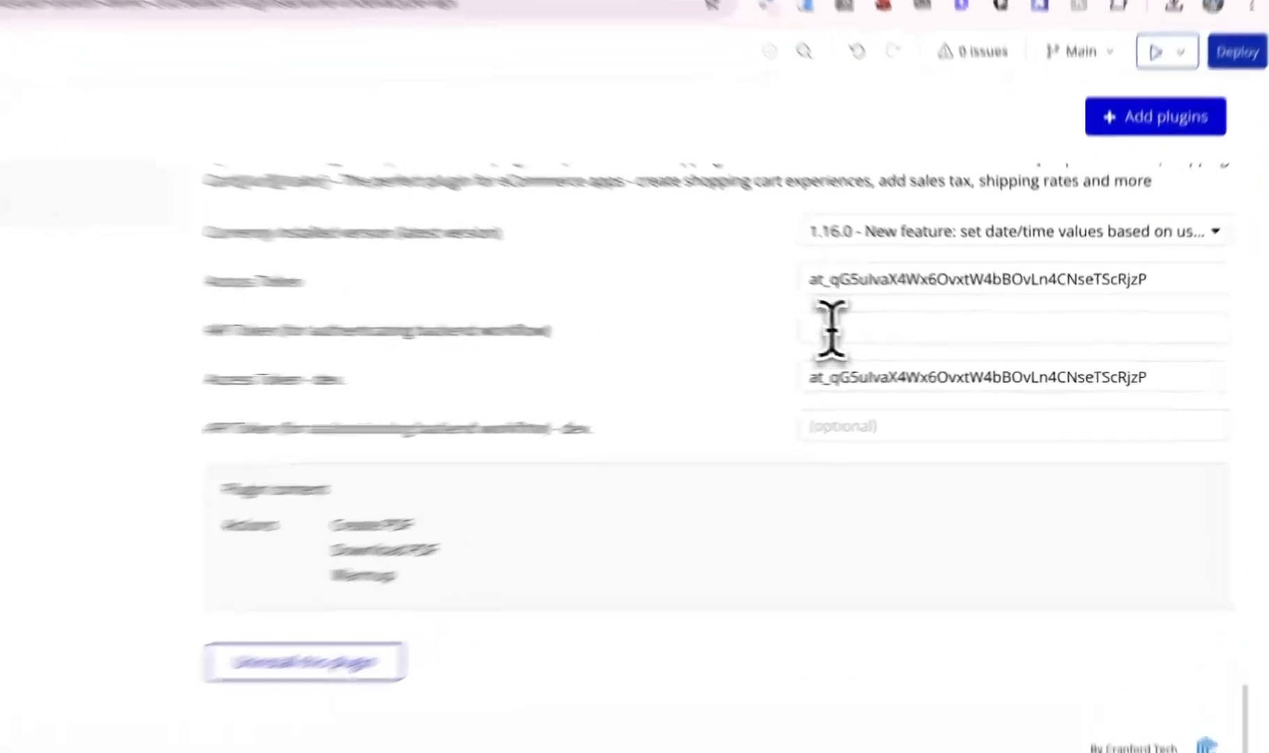
{"action": "left_click", "coordinate": [887, 340]}
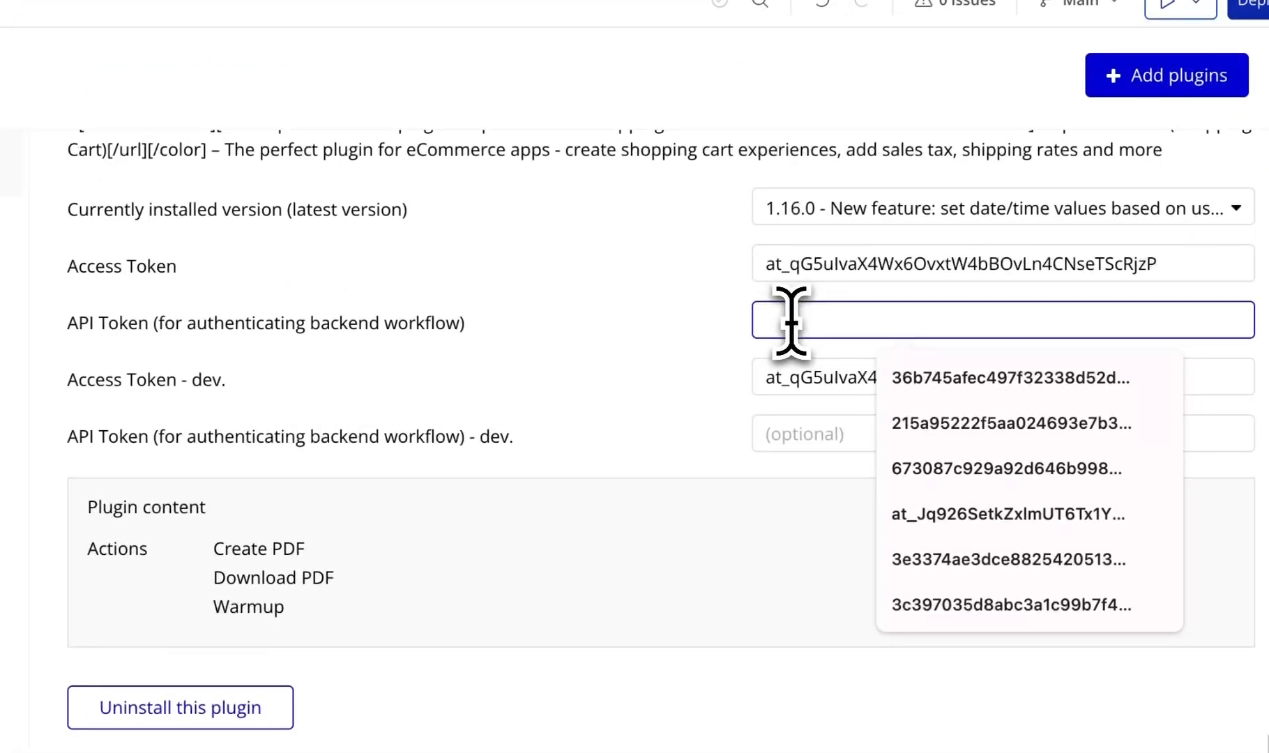
{"action": "key", "text": "ctrl+v"}
{"action": "left_click", "coordinate": [854, 435]}
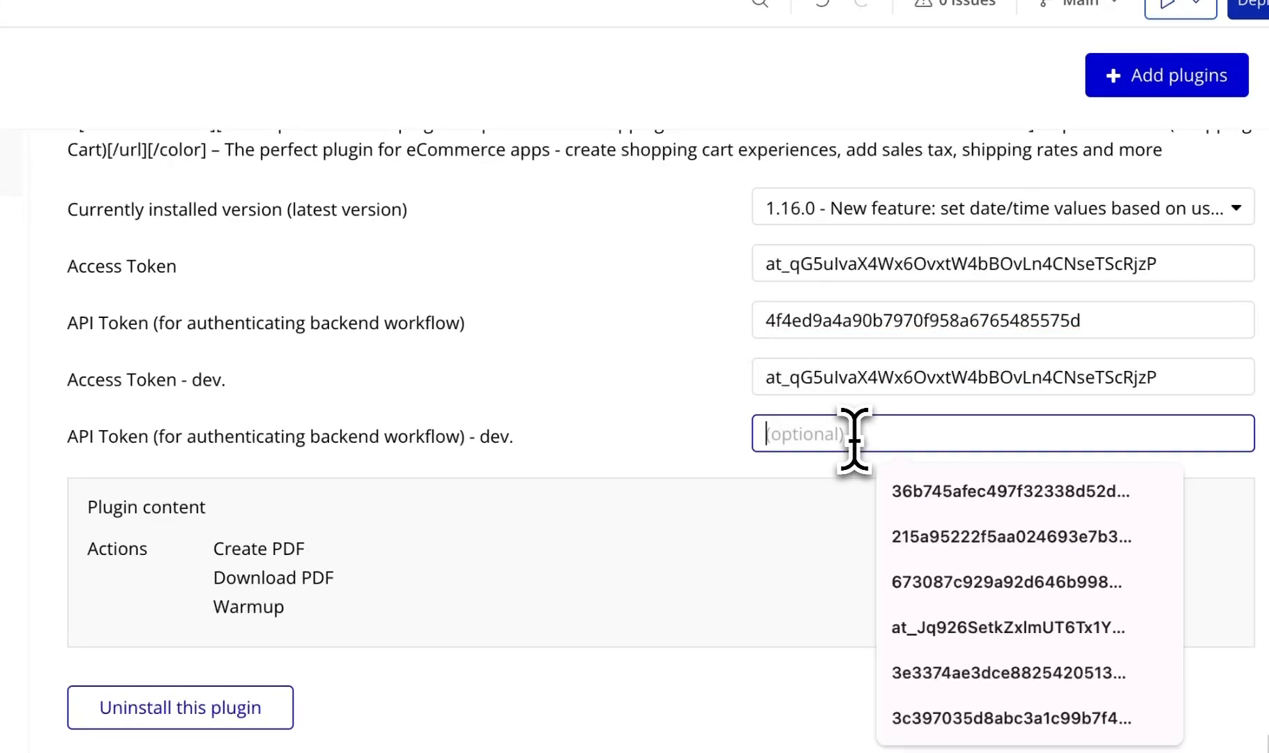
{"action": "key", "text": "ctrl+v"}
{"action": "left_click", "coordinate": [635, 406]}
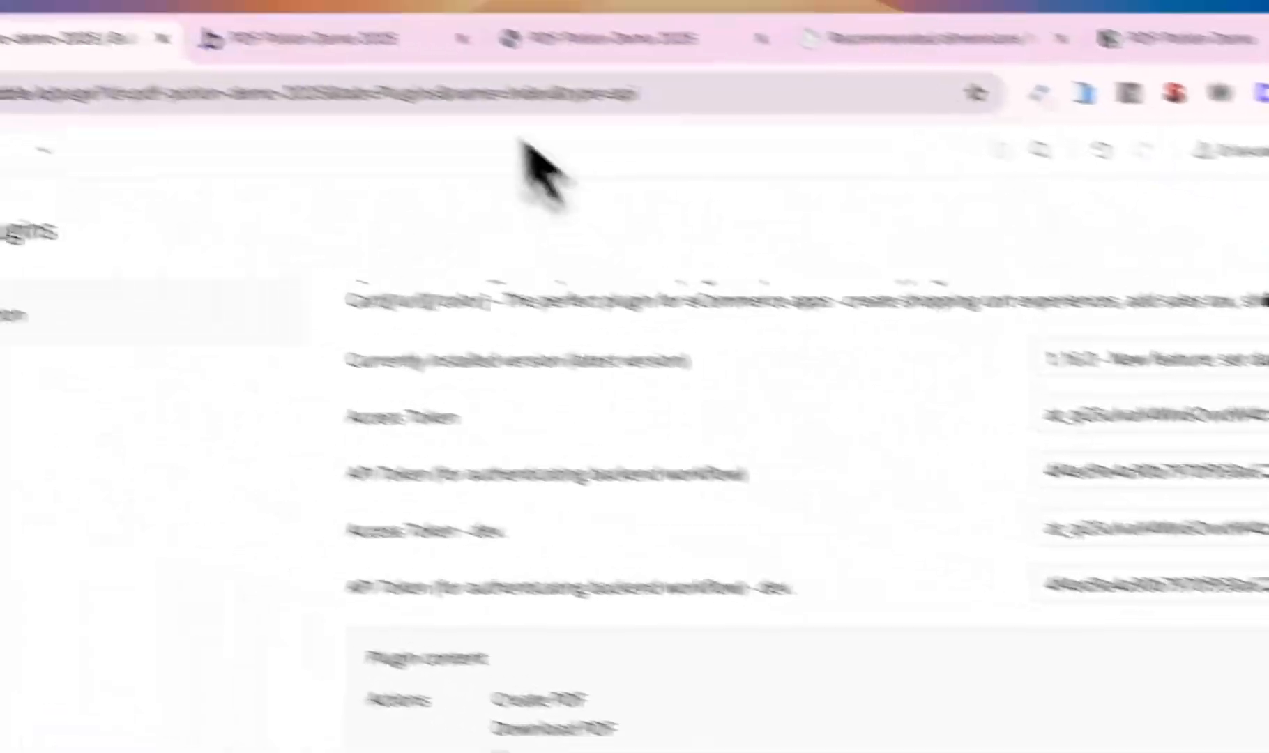
- Reload the preview, generate the Checklist PDF to test it, then close the PDF
{"action": "left_click", "coordinate": [469, 69]}
{"action": "left_click", "coordinate": [468, 180]}
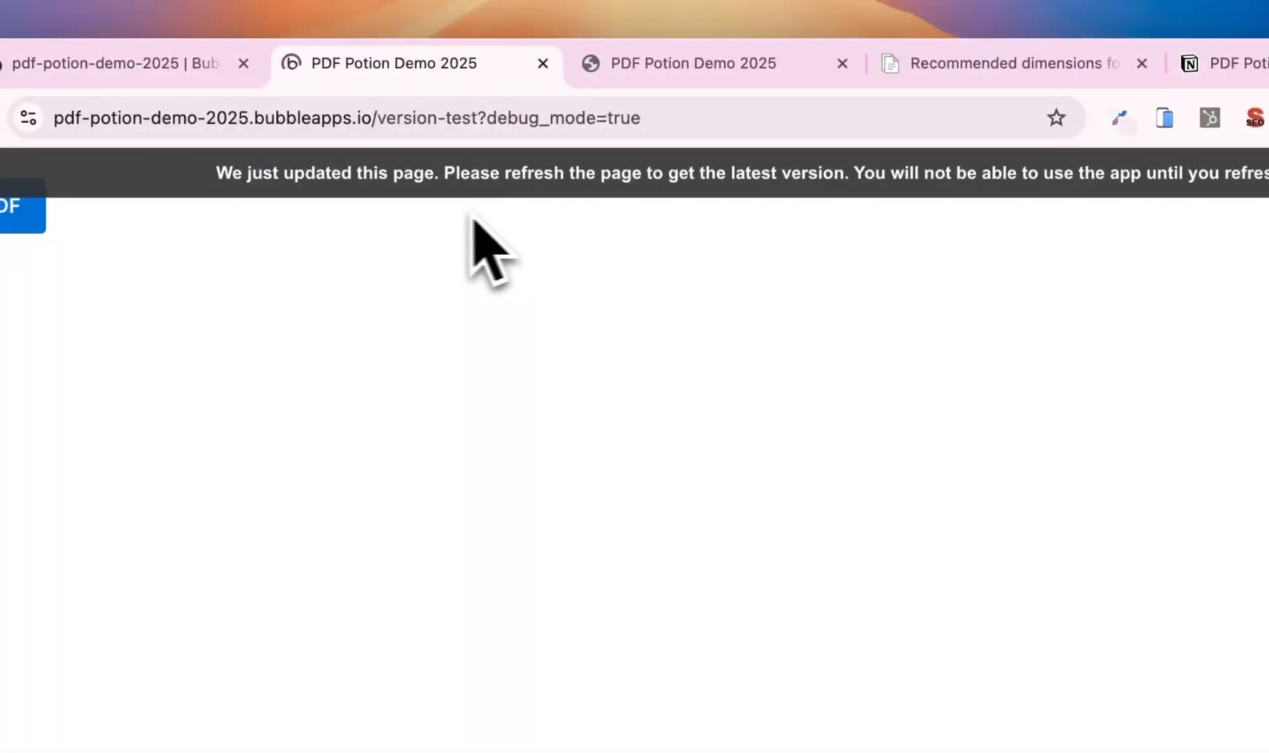
{"action": "left_click", "coordinate": [17, 206]}
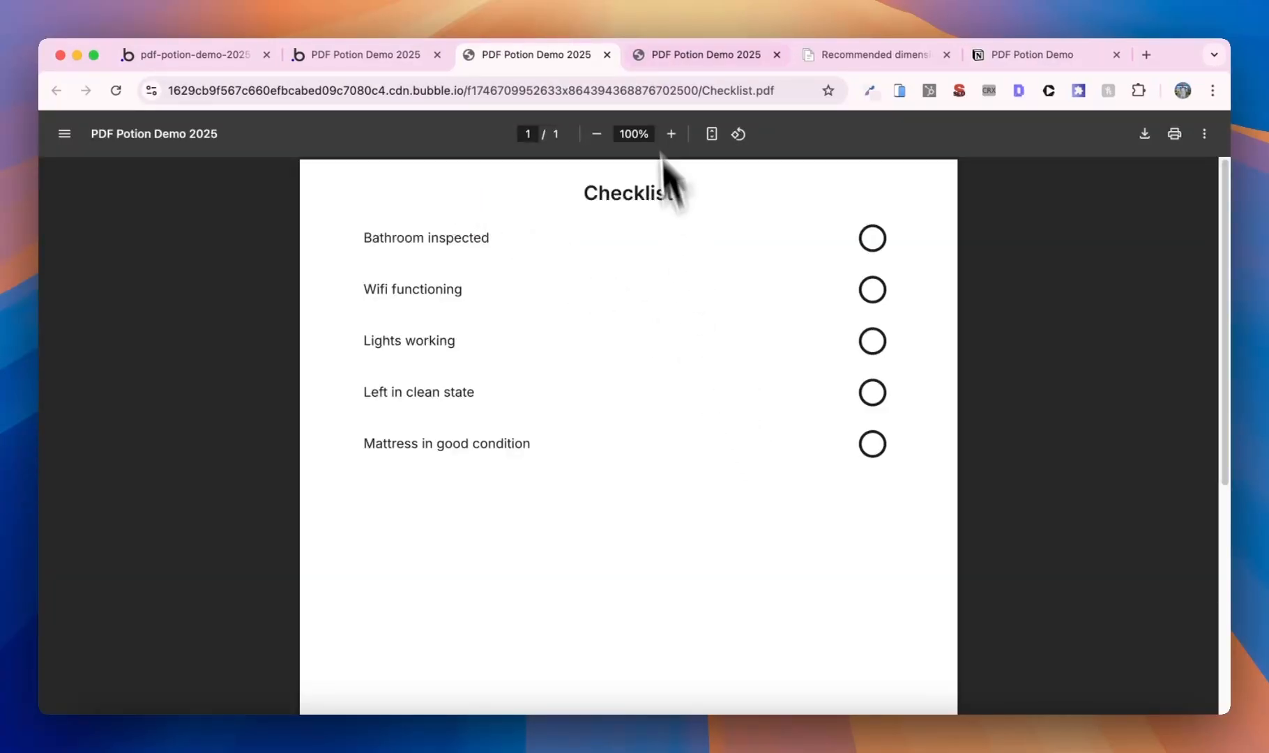
{"action": "left_click", "coordinate": [606, 54]}
{"action": "left_click", "coordinate": [219, 58]}
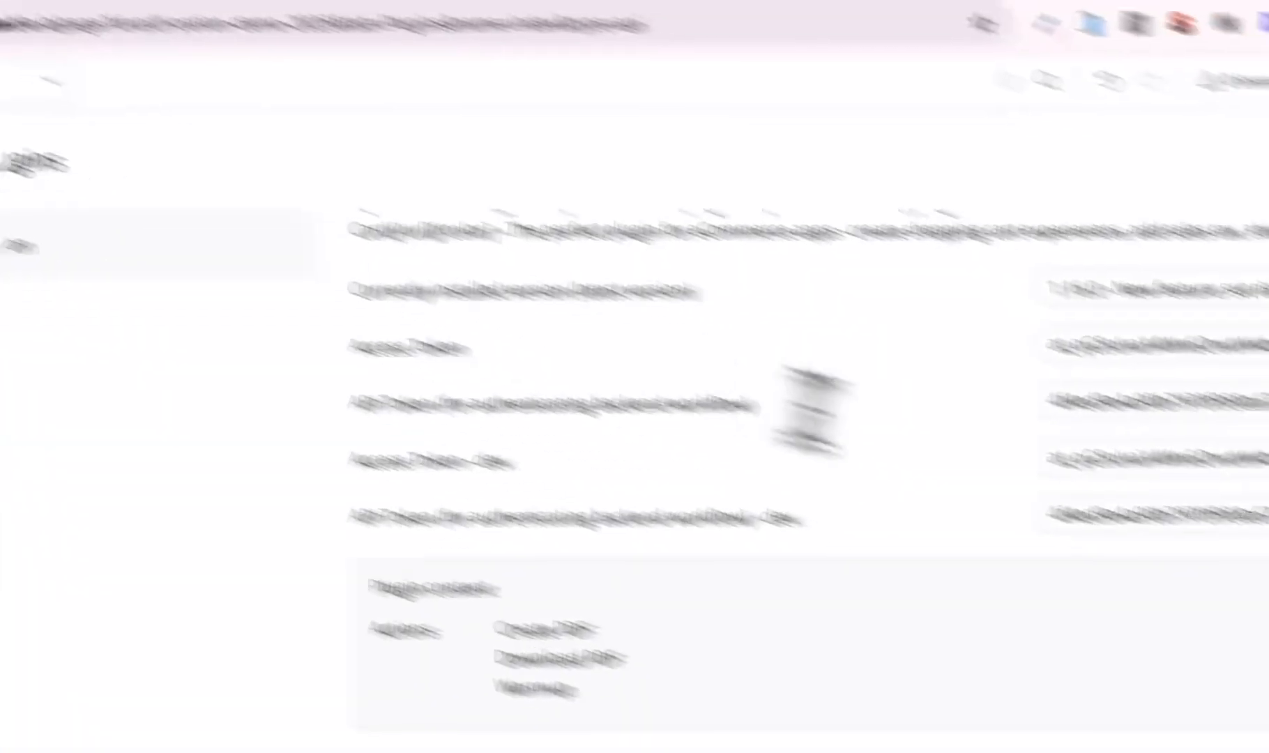
- Clear the dev and live API Token values in the PDF Potion settings
{"action": "double_click", "coordinate": [1157, 516]}
{"action": "key", "text": "BackSpace"}
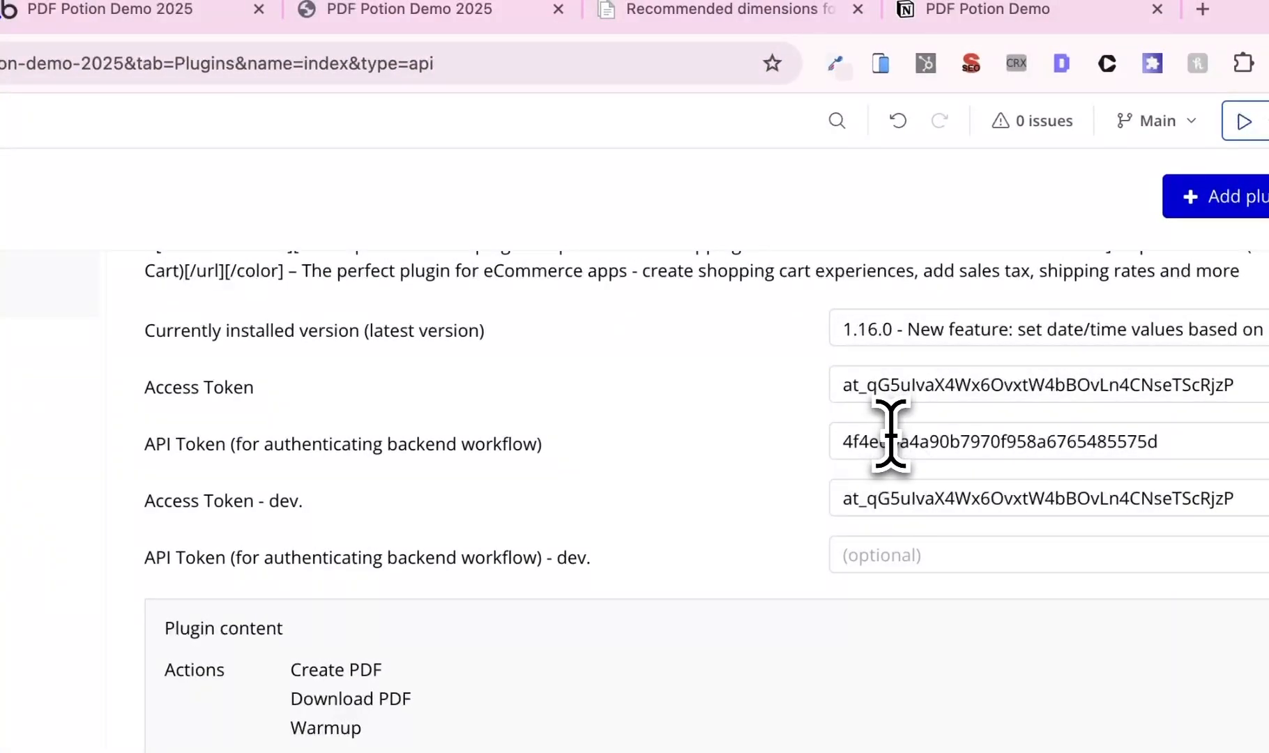
{"action": "double_click", "coordinate": [855, 442]}
{"action": "key", "text": "BackSpace"}
- Regenerate the Checklist PDF, fill in the plugin's dev API token, and view the PDF
{"action": "left_click", "coordinate": [205, 9]}
{"action": "left_click", "coordinate": [412, 182]}
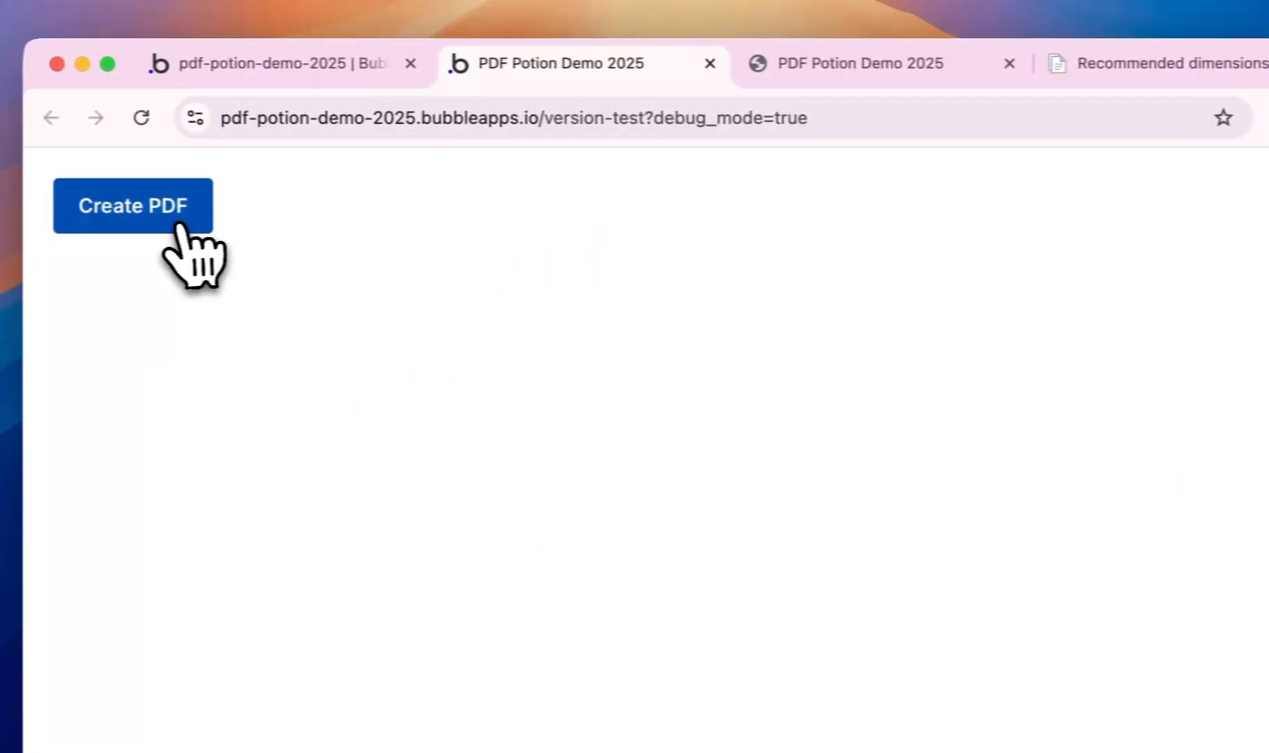
{"action": "left_click", "coordinate": [104, 222]}
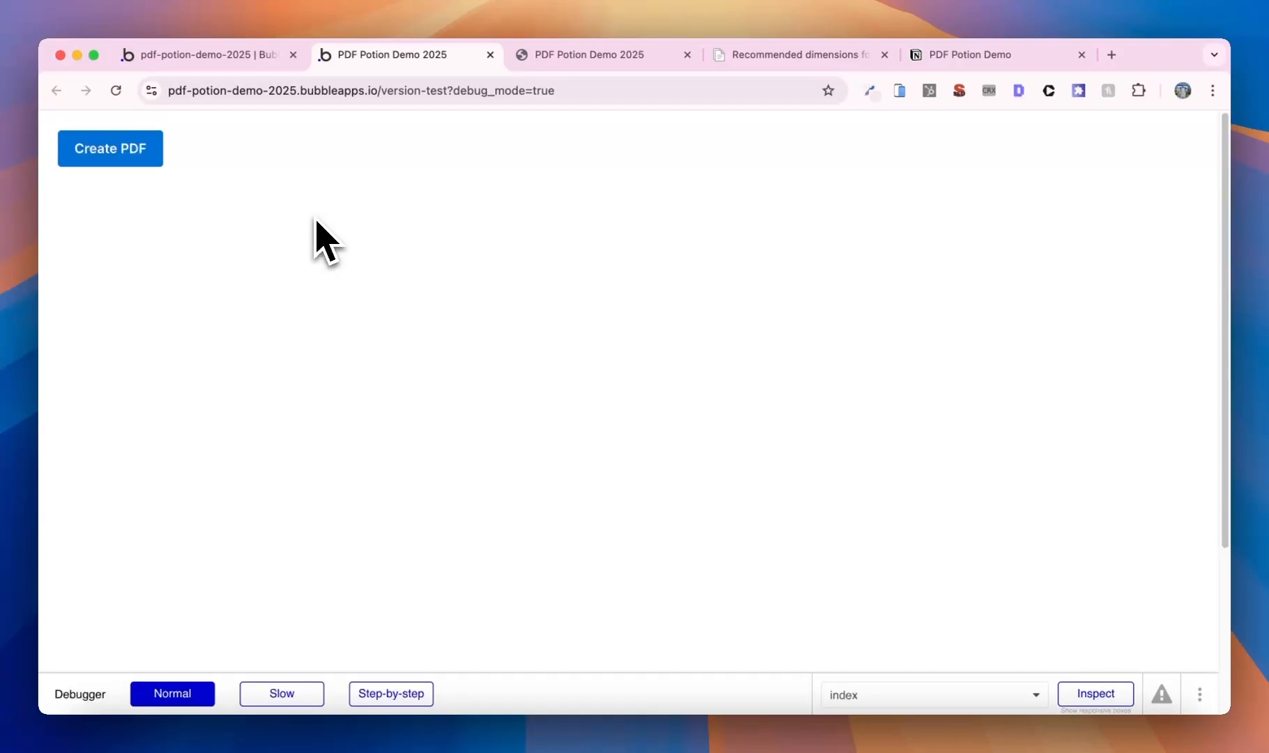
{"action": "left_click", "coordinate": [225, 55]}
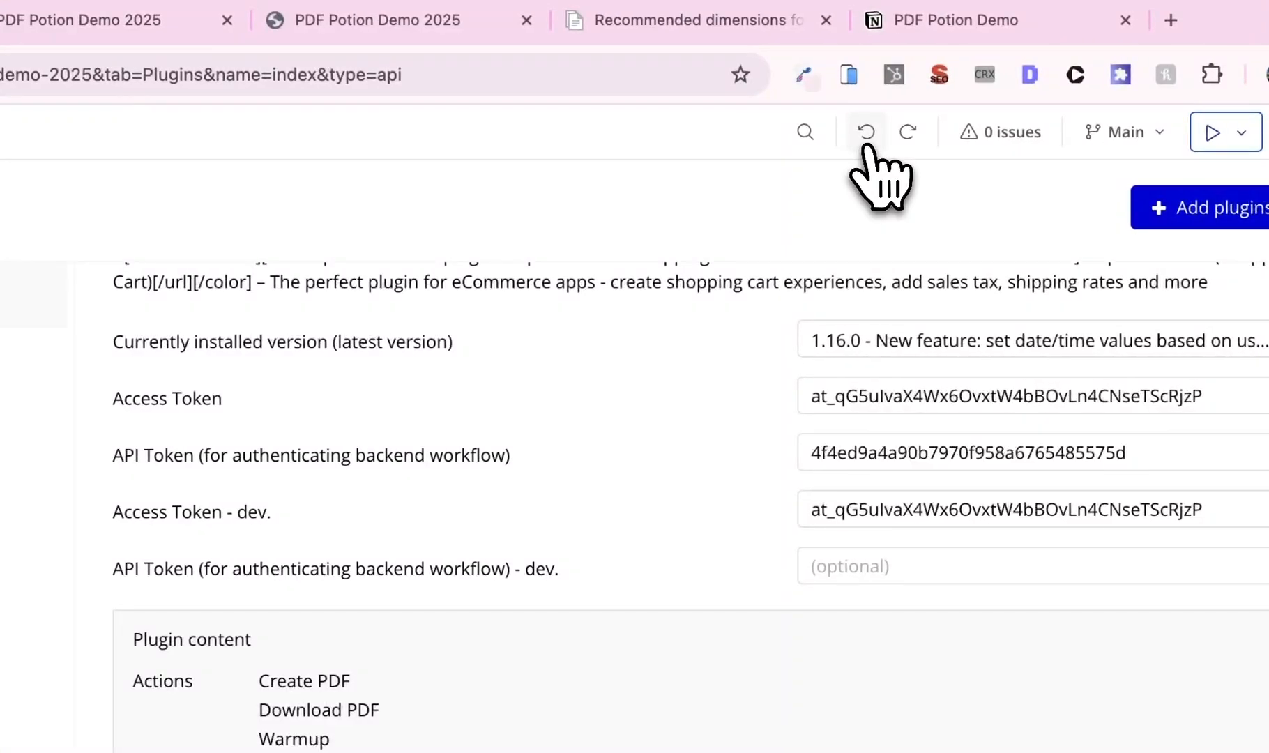
{"action": "left_click", "coordinate": [865, 132]}
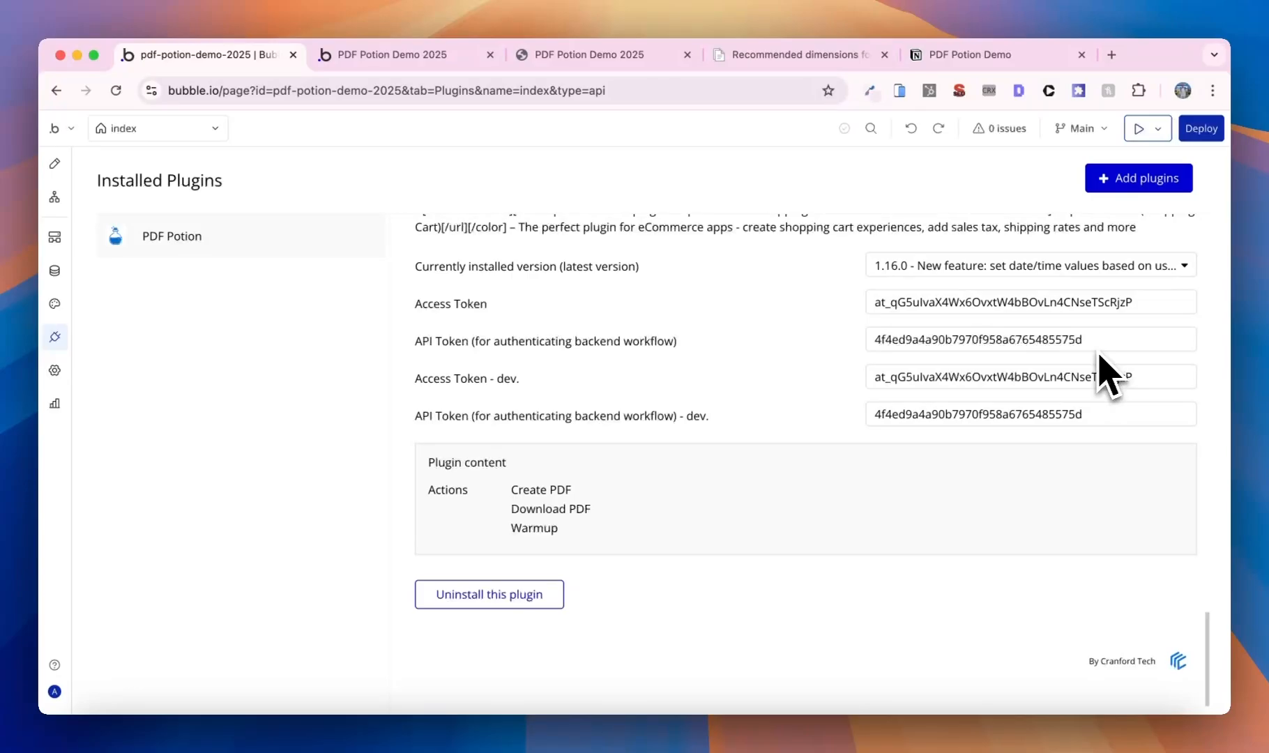
{"action": "left_click", "coordinate": [599, 56]}
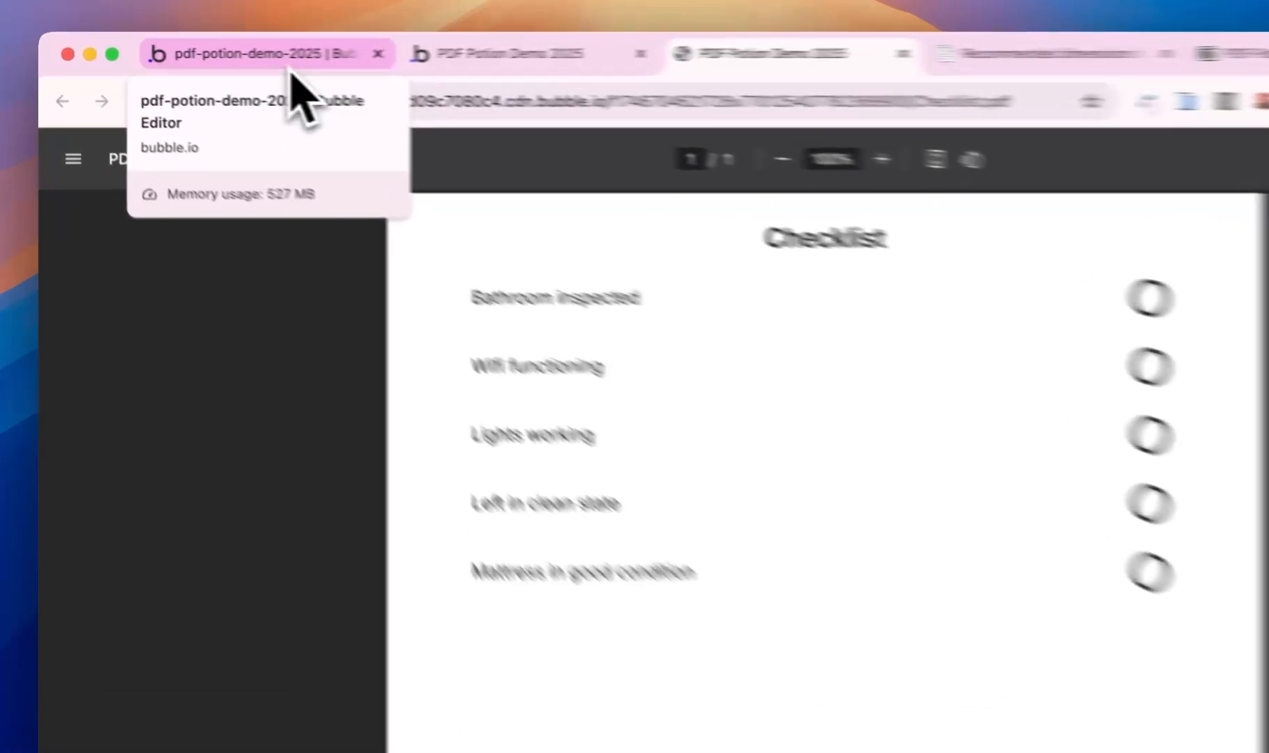
- Create a new data type Item with a text field Name
{"action": "left_click", "coordinate": [293, 70]}
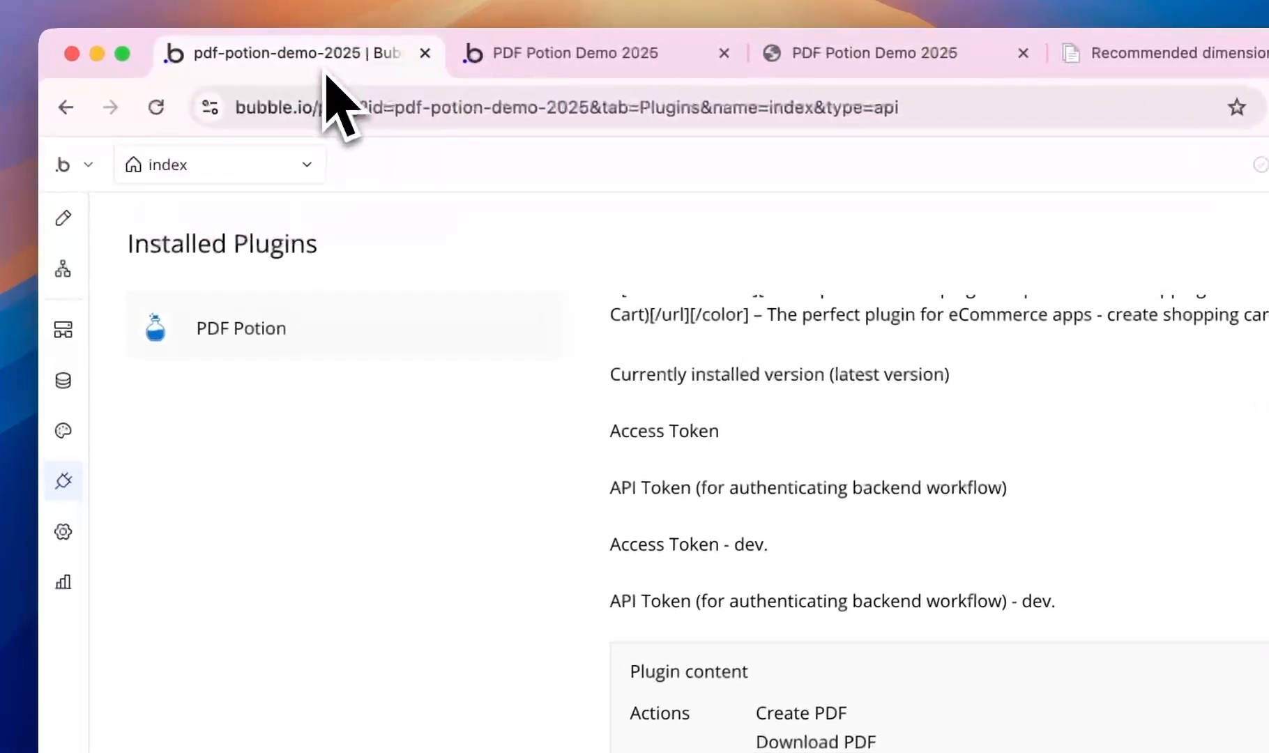
{"action": "left_click", "coordinate": [67, 349]}
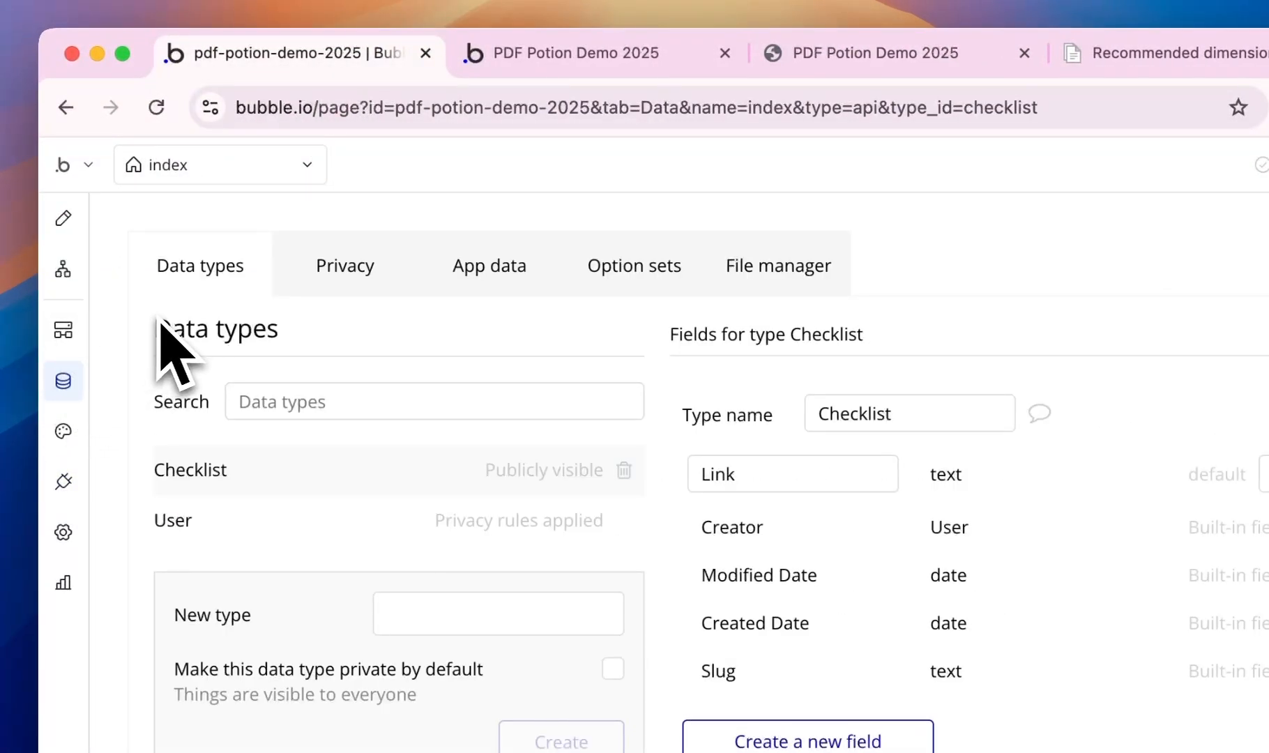
{"action": "left_click", "coordinate": [458, 613]}
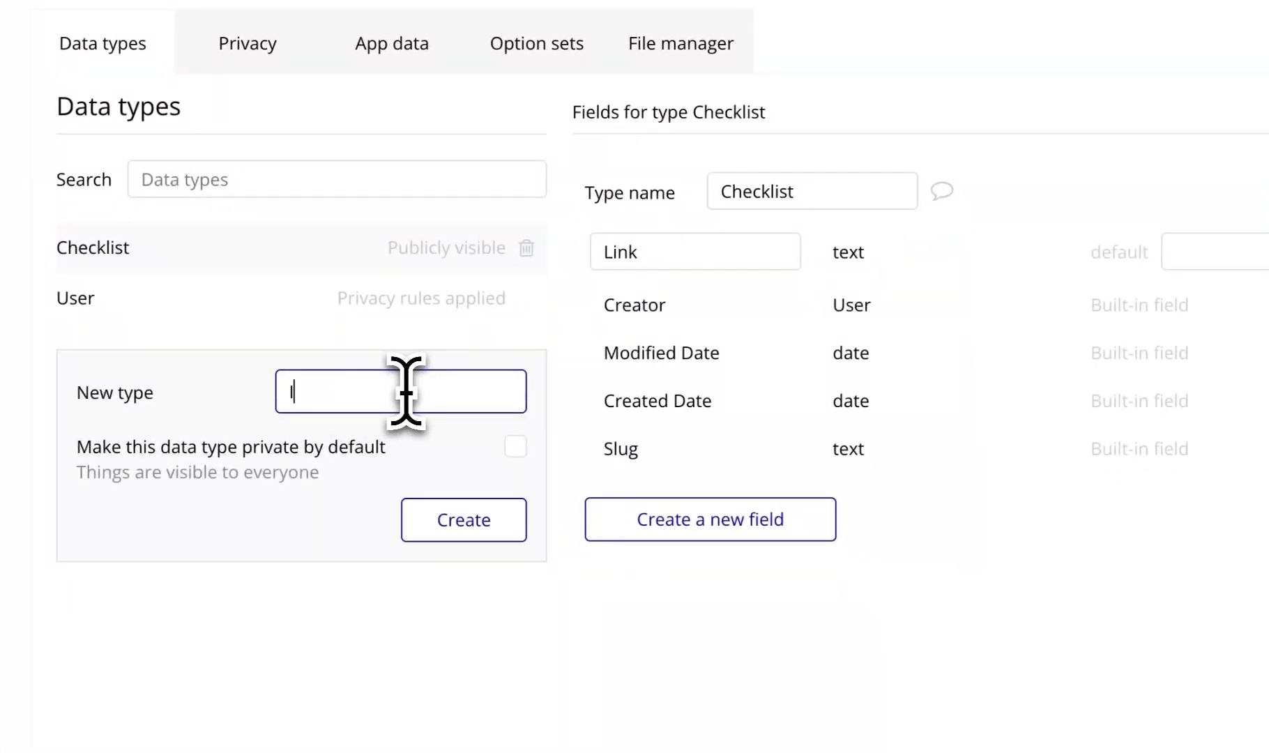
{"action": "left_click", "coordinate": [471, 520]}
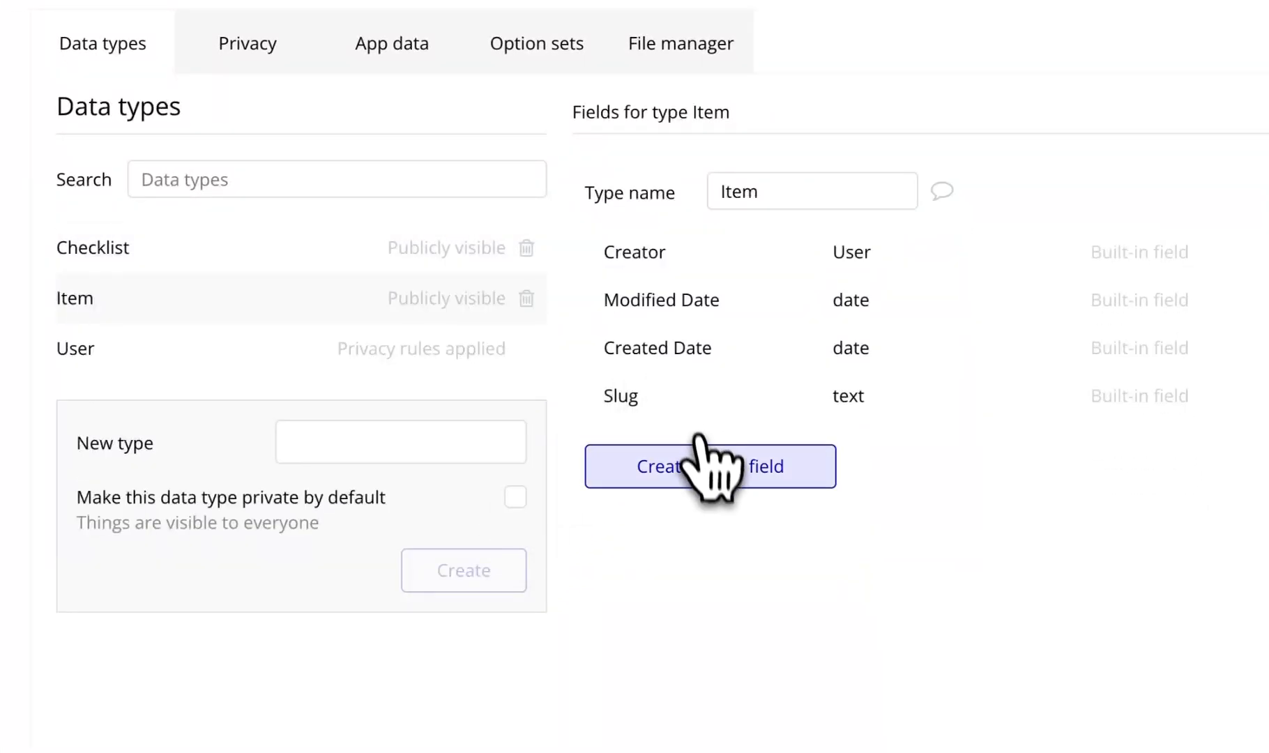
{"action": "left_click", "coordinate": [703, 457]}
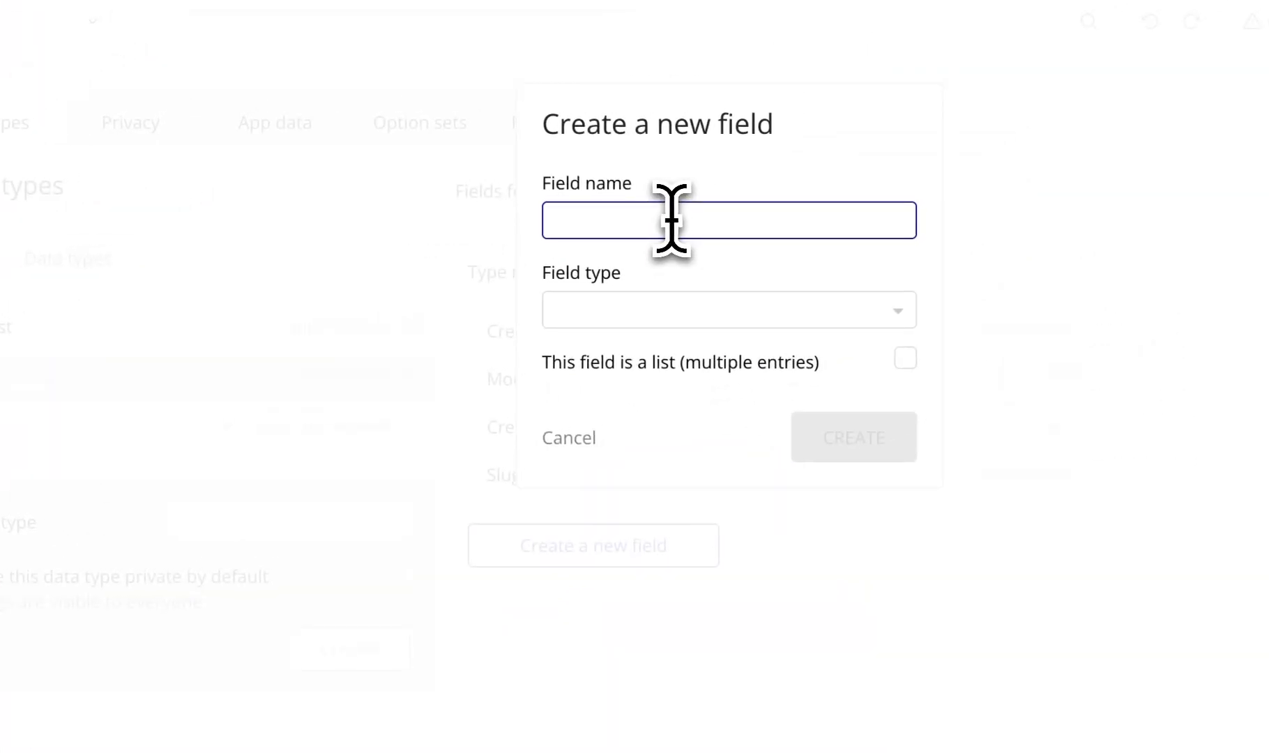
{"action": "left_click", "coordinate": [709, 322]}
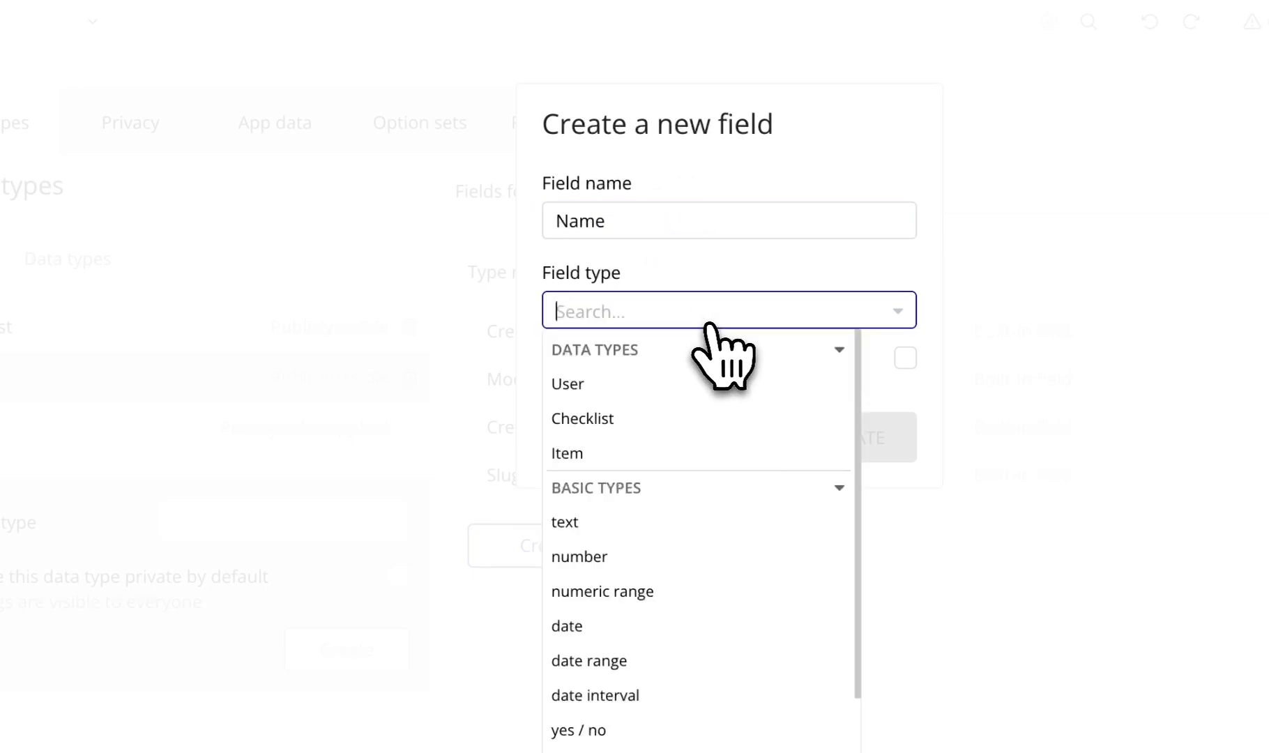
{"action": "left_click", "coordinate": [678, 492]}
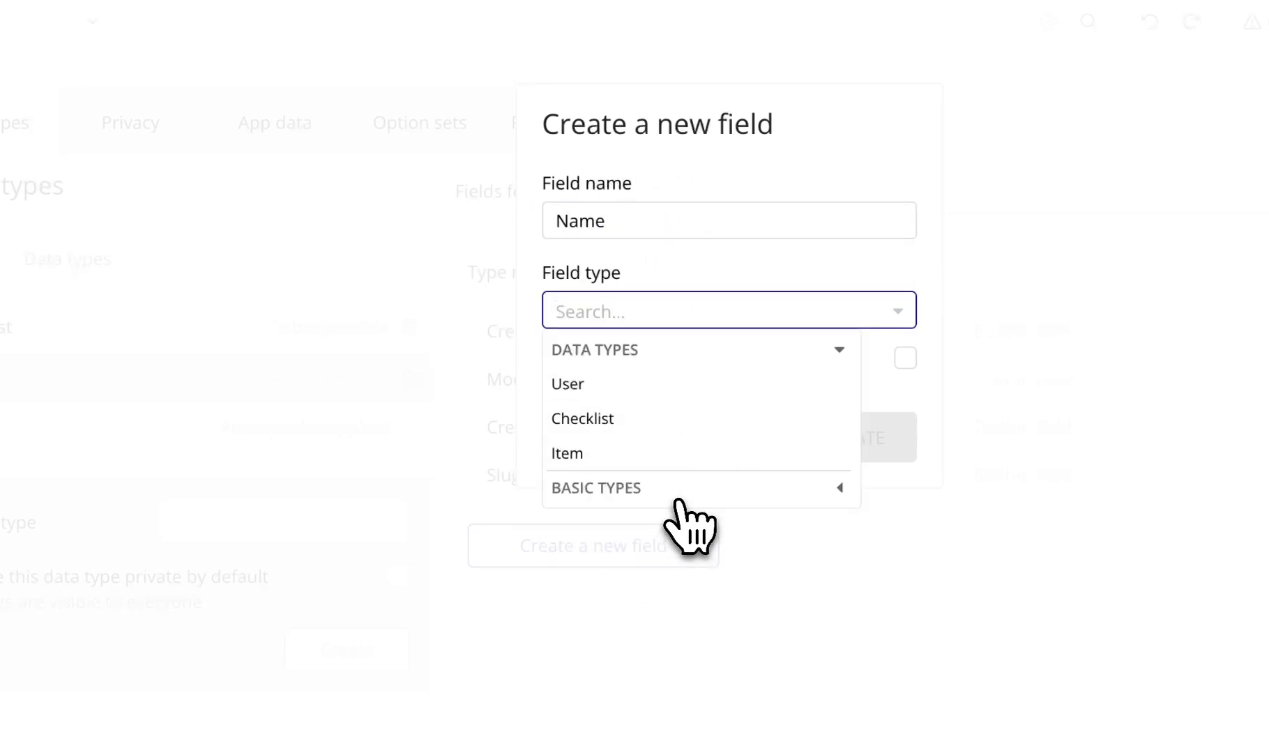
{"action": "left_click", "coordinate": [675, 499]}
{"action": "left_click", "coordinate": [664, 516]}
{"action": "left_click", "coordinate": [851, 443]}
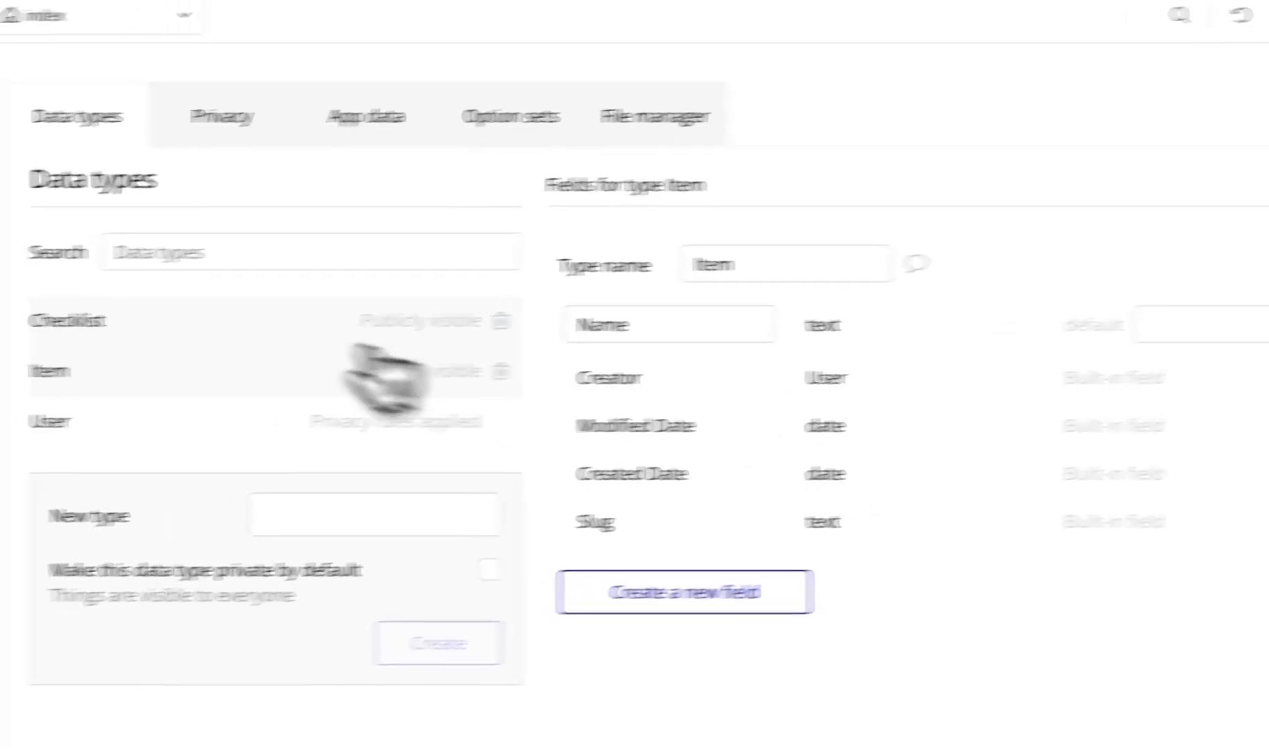
- Add an Items field holding a list of Item to the Checklist type
{"action": "left_click", "coordinate": [260, 315]}
{"action": "left_click", "coordinate": [847, 589]}
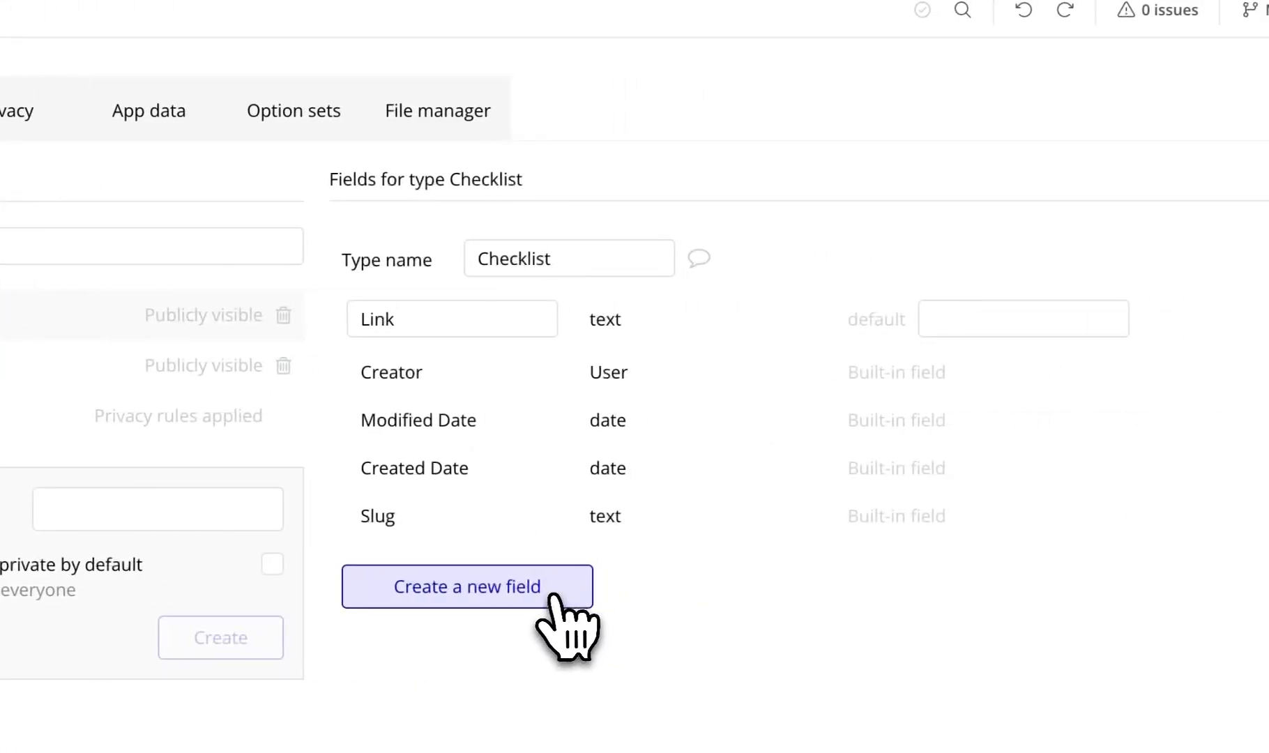
{"action": "left_click", "coordinate": [566, 212]}
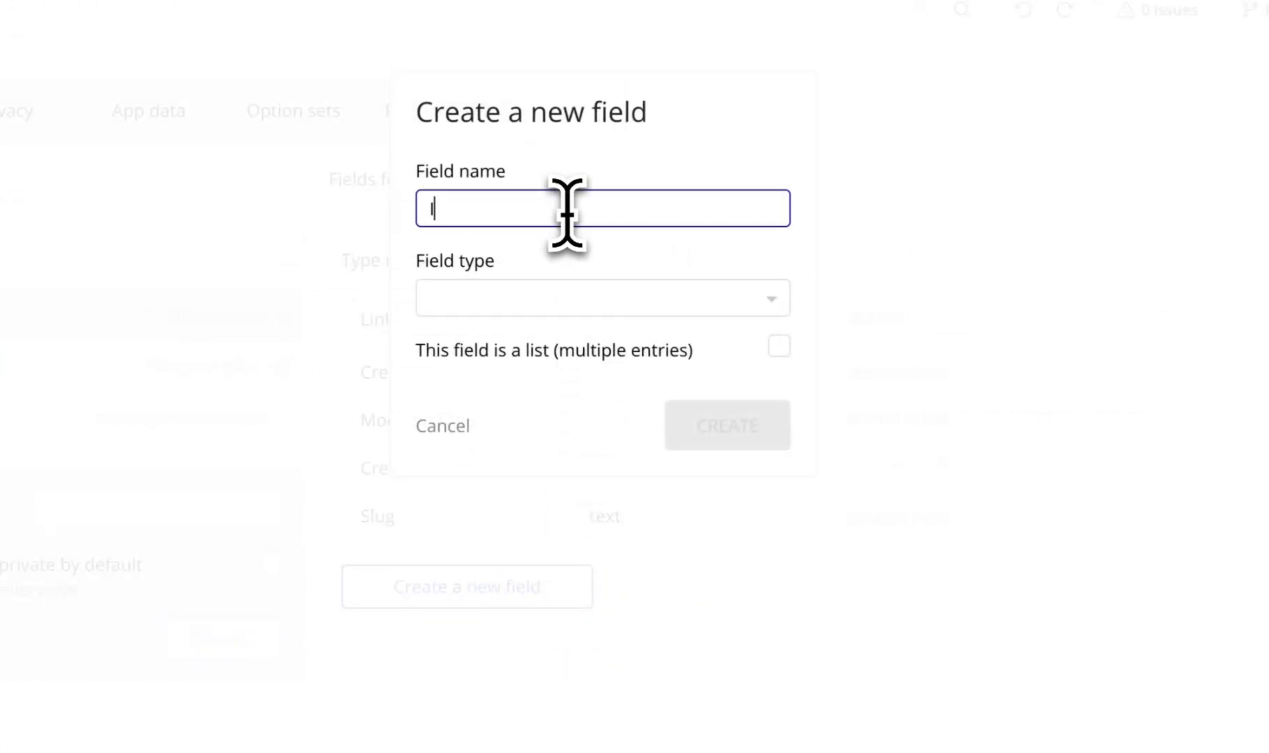
{"action": "left_click", "coordinate": [568, 305]}
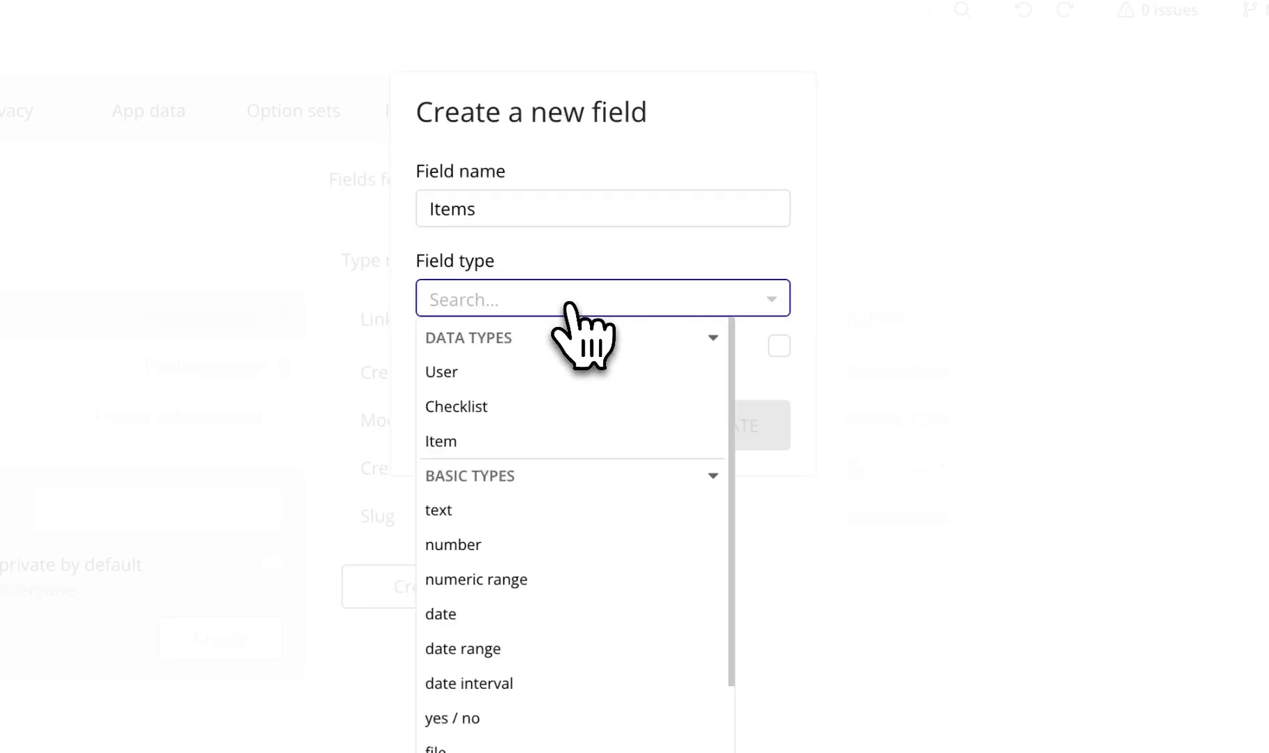
{"action": "left_click", "coordinate": [536, 441]}
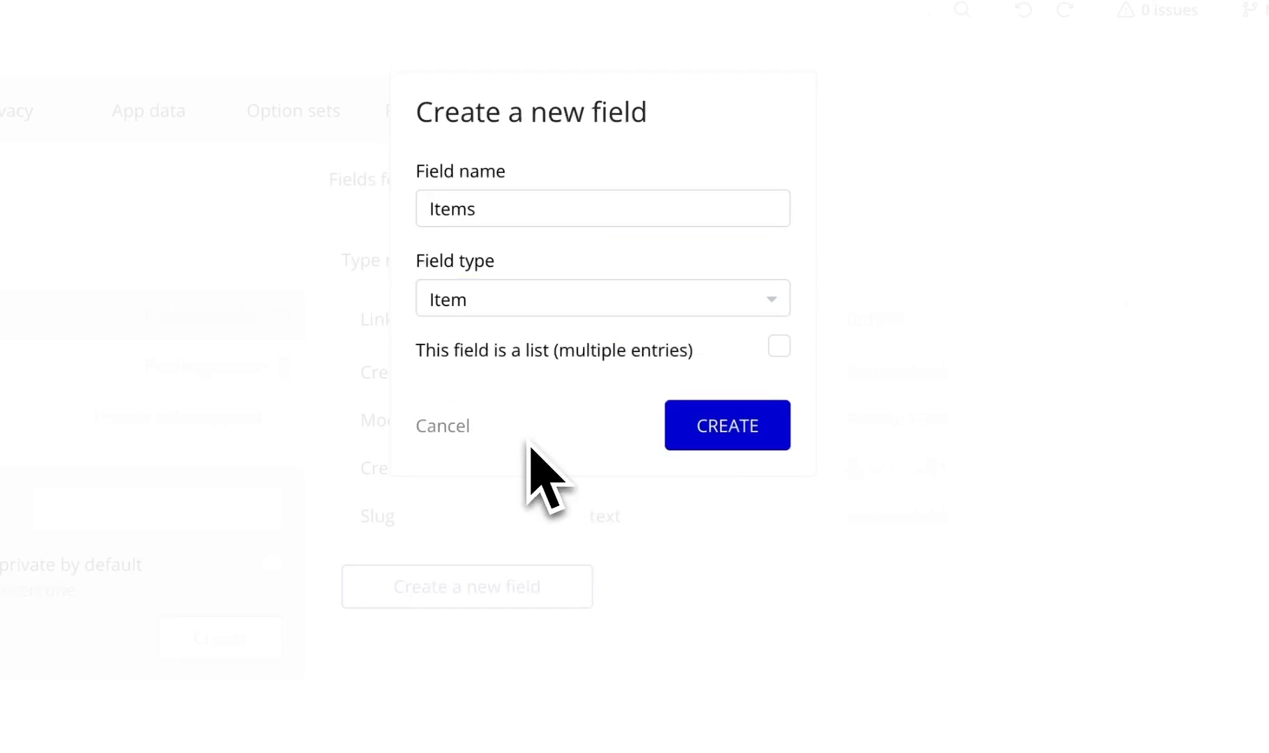
{"action": "left_click", "coordinate": [775, 349]}
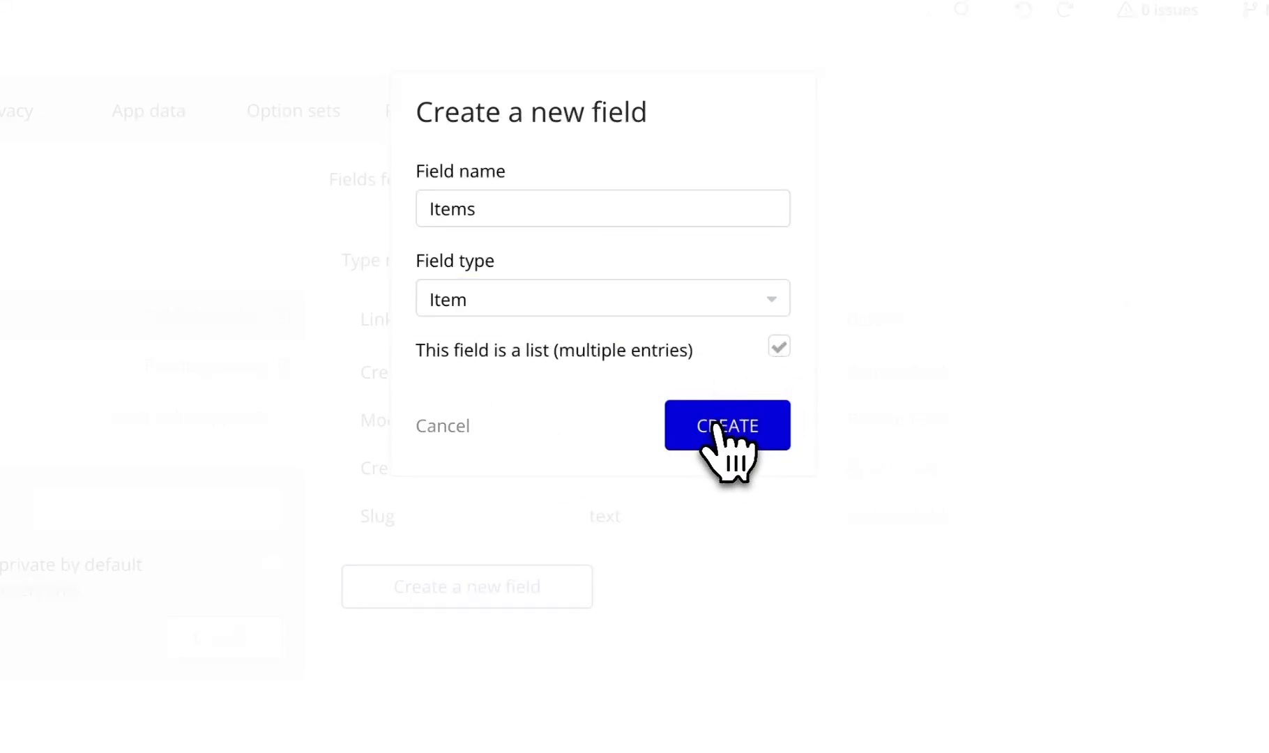
{"action": "left_click", "coordinate": [718, 435]}
- Check the generated Checklist PDF, then return to the page designer
{"action": "left_click", "coordinate": [634, 66]}
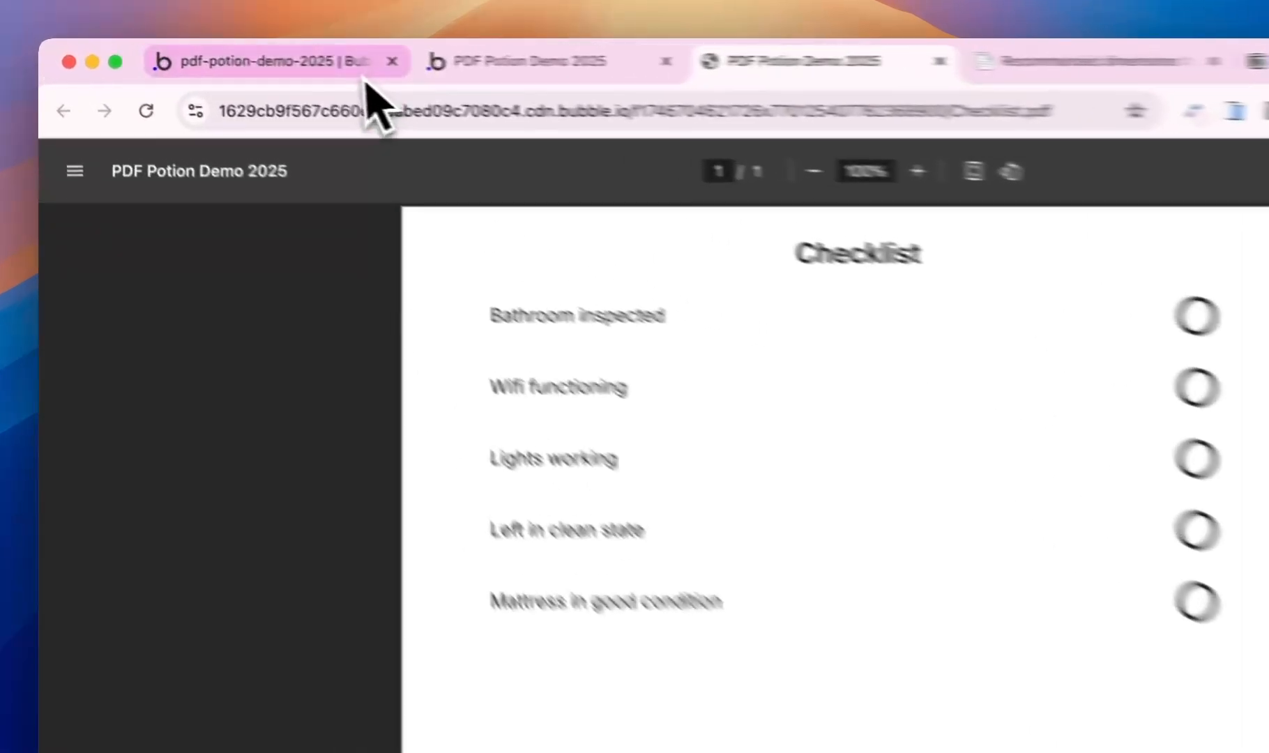
{"action": "left_click", "coordinate": [259, 57]}
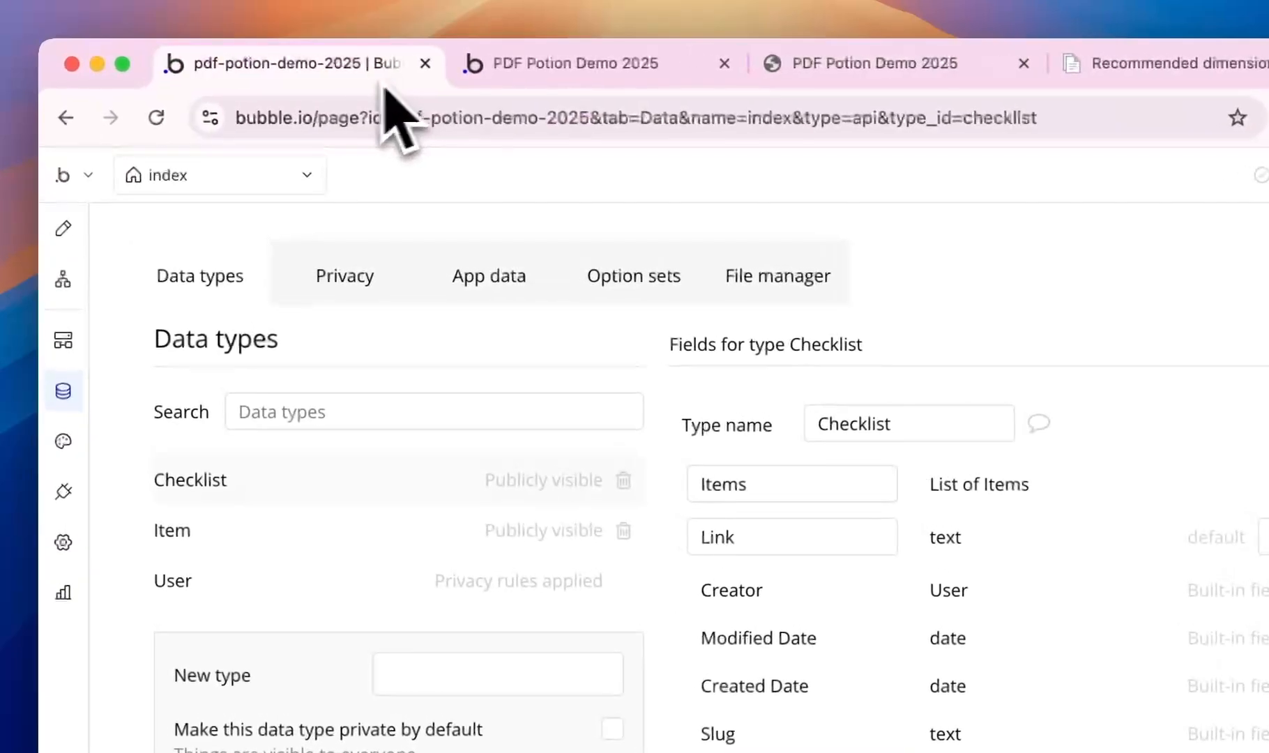
{"action": "left_click", "coordinate": [63, 228]}
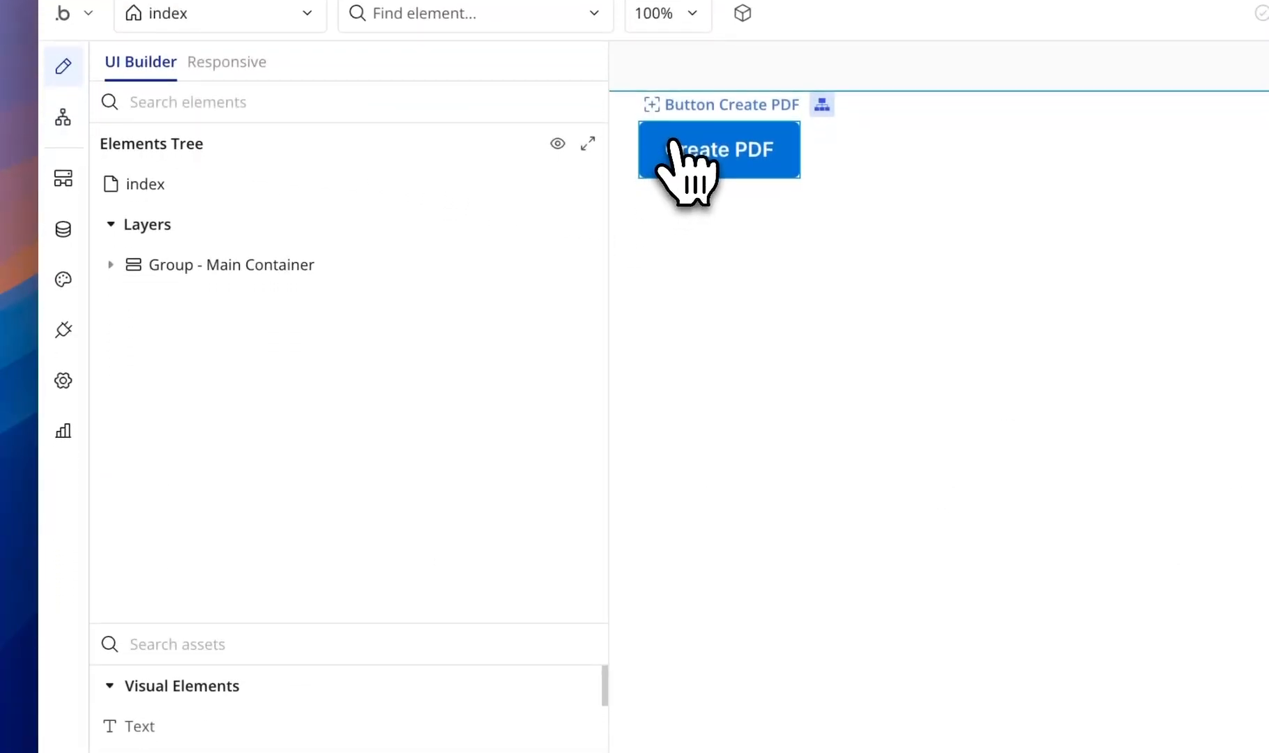
- Place a new button below Create PDF and enable gap spacing on Group - Main Container
{"action": "left_click", "coordinate": [195, 742]}
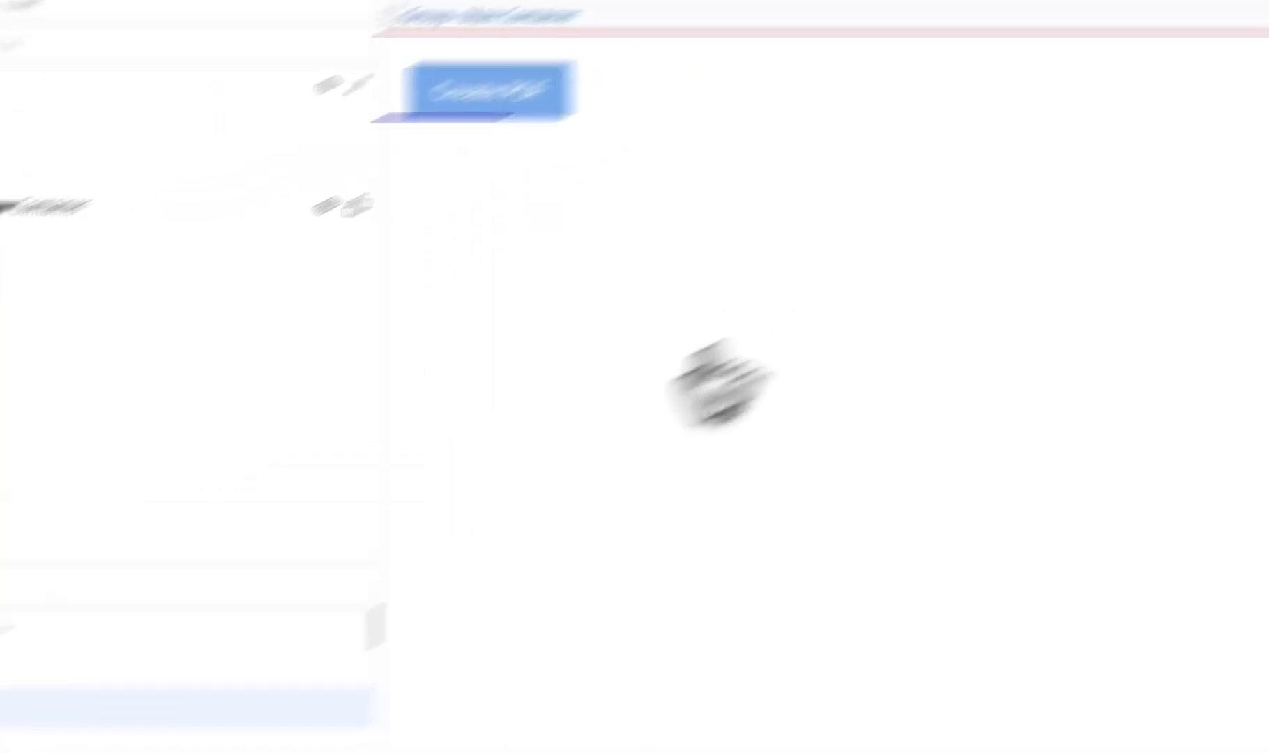
{"action": "left_click", "coordinate": [898, 396]}
{"action": "left_click", "coordinate": [580, 255]}
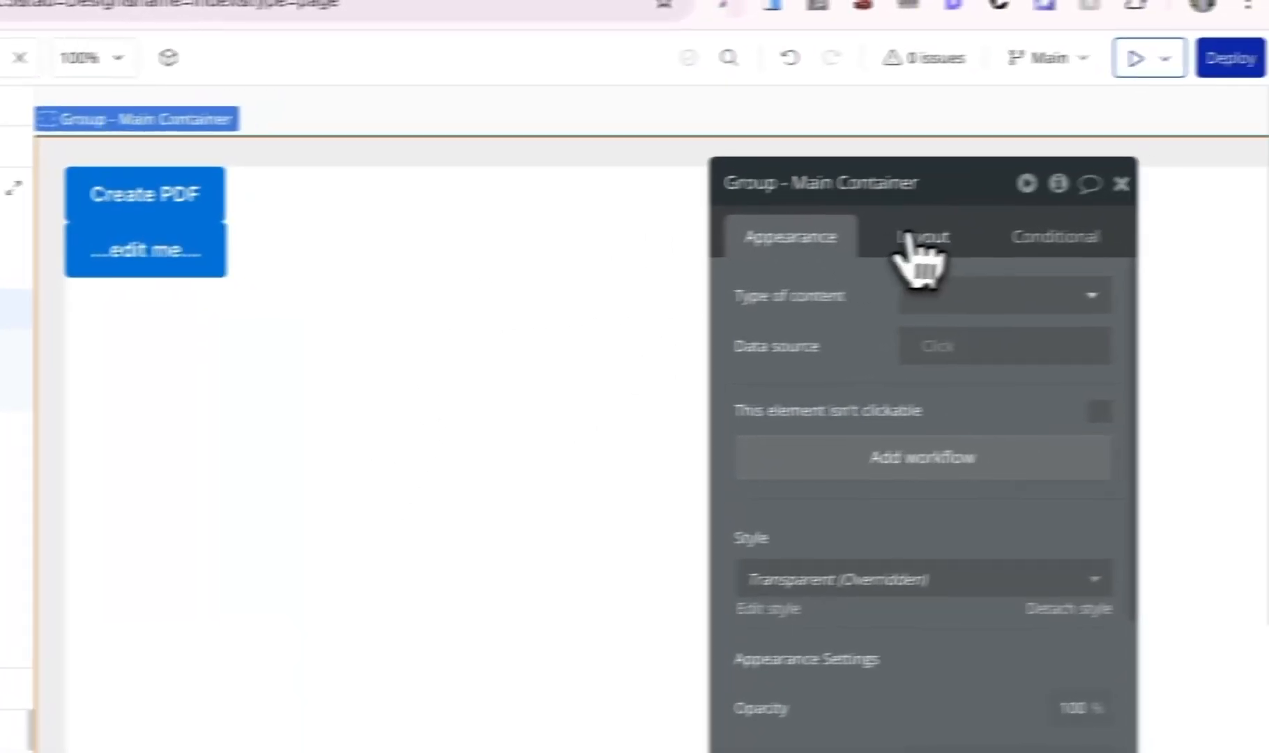
{"action": "left_click", "coordinate": [1080, 227]}
{"action": "left_click", "coordinate": [1052, 401]}
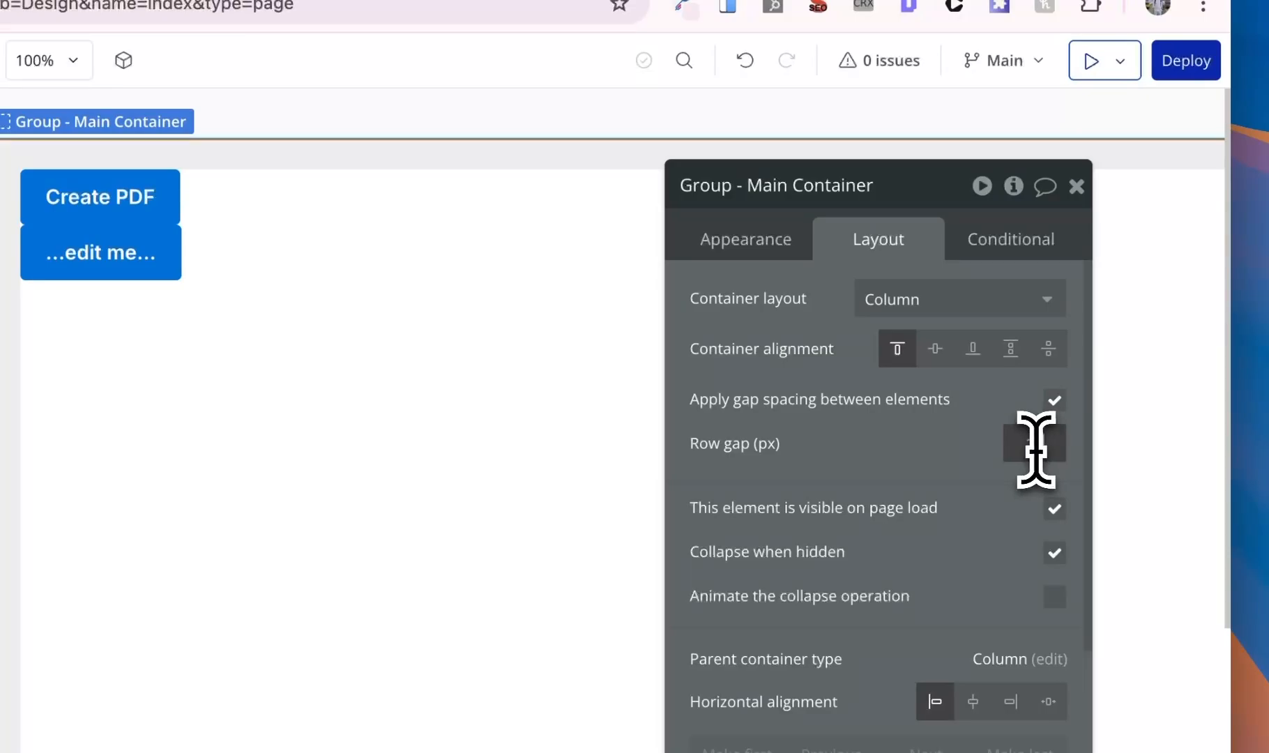
- Label the buttons 'Add Item to Checklist' and 'Create PDF of Checklist'
{"action": "left_click", "coordinate": [116, 274]}
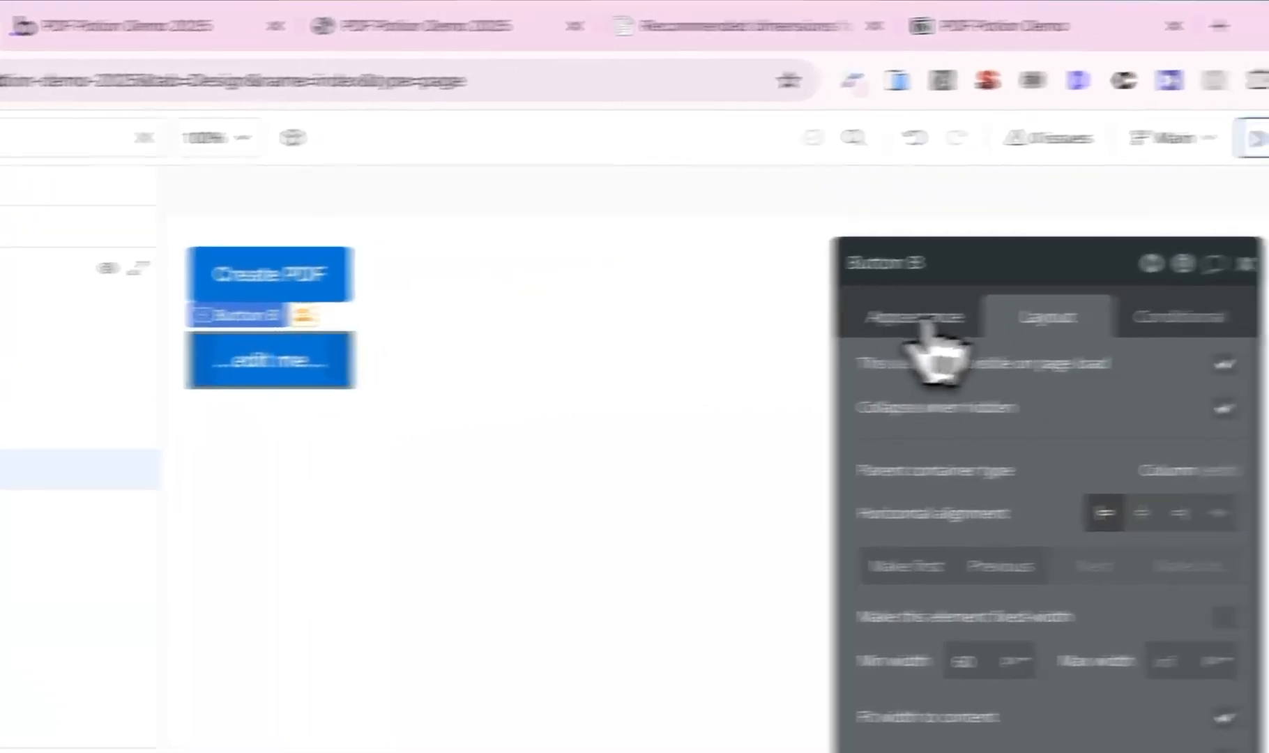
{"action": "left_click", "coordinate": [1005, 313]}
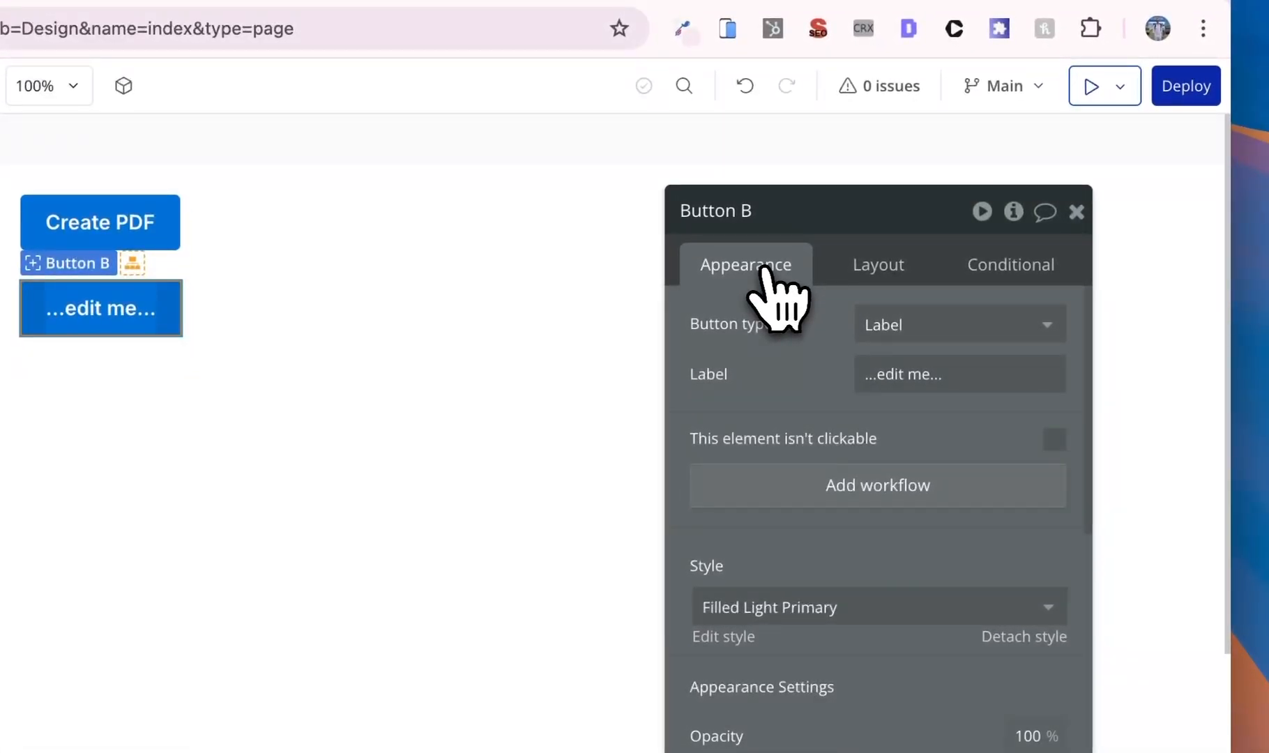
{"action": "left_click", "coordinate": [1012, 376]}
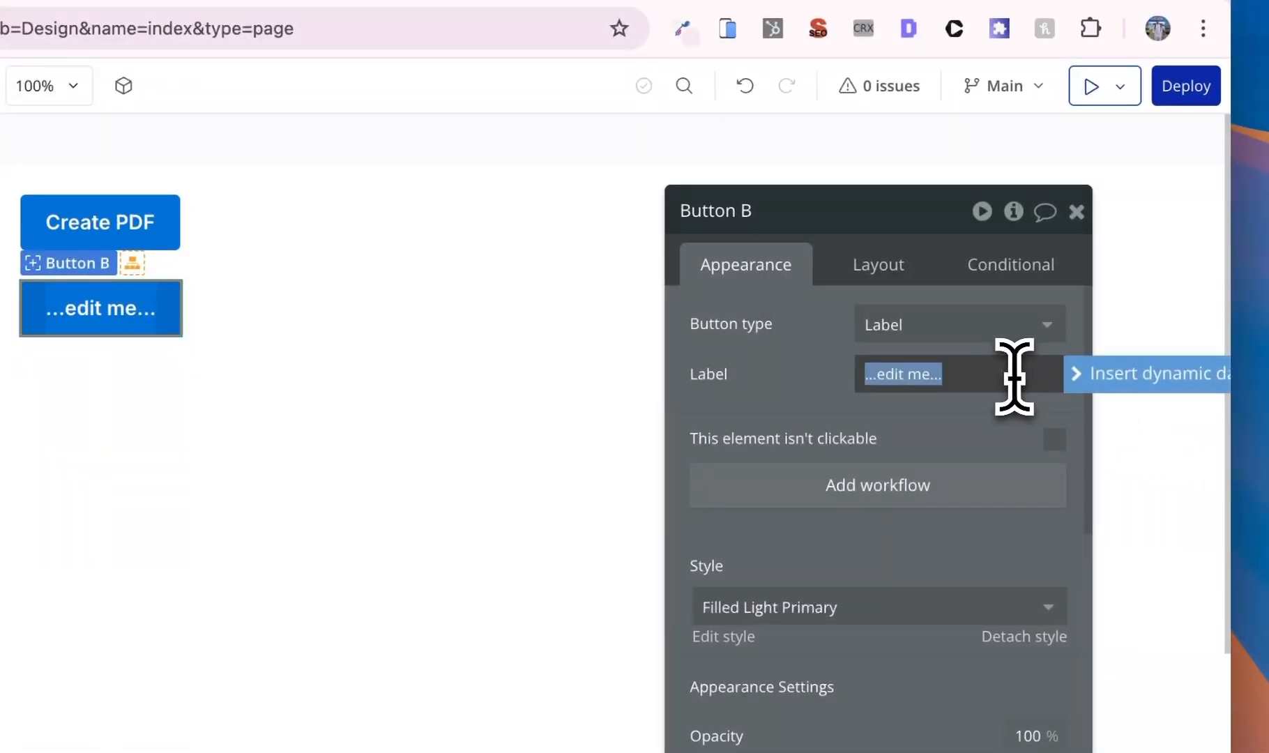
{"action": "type", "text": "d ("}
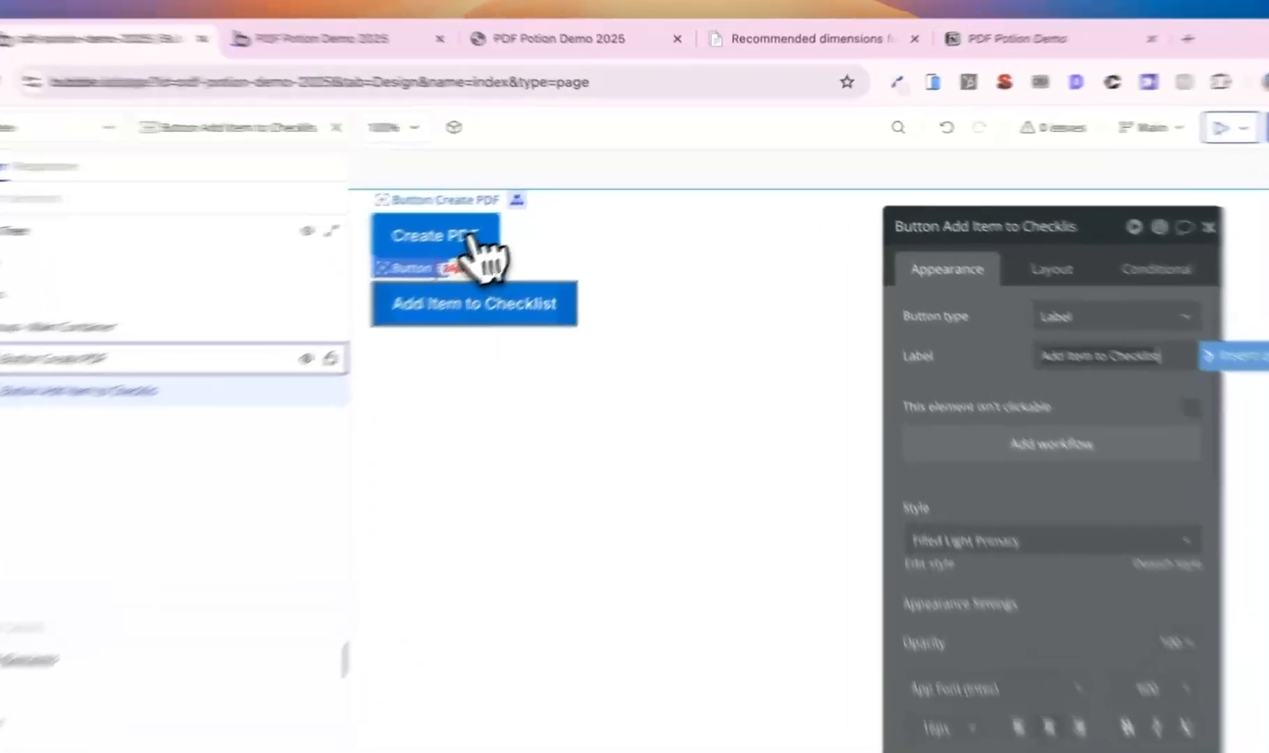
{"action": "left_click", "coordinate": [486, 217]}
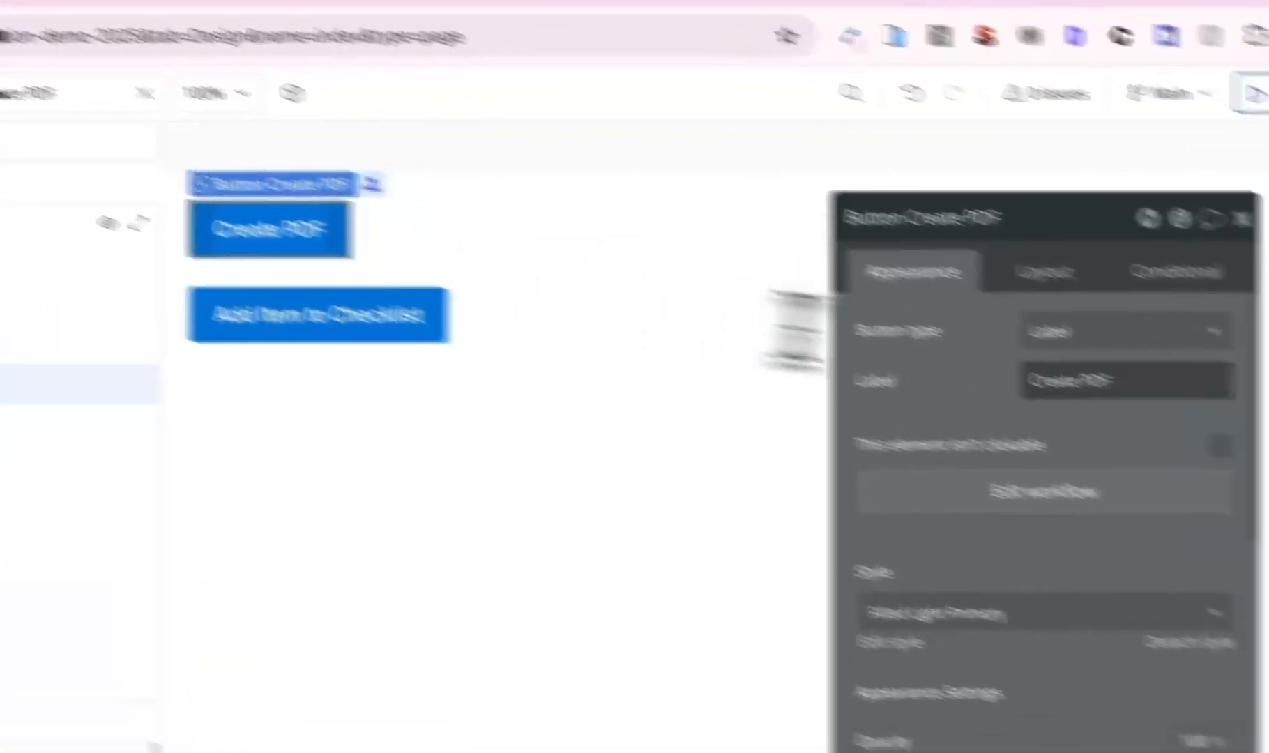
{"action": "triple_click", "coordinate": [1053, 313]}
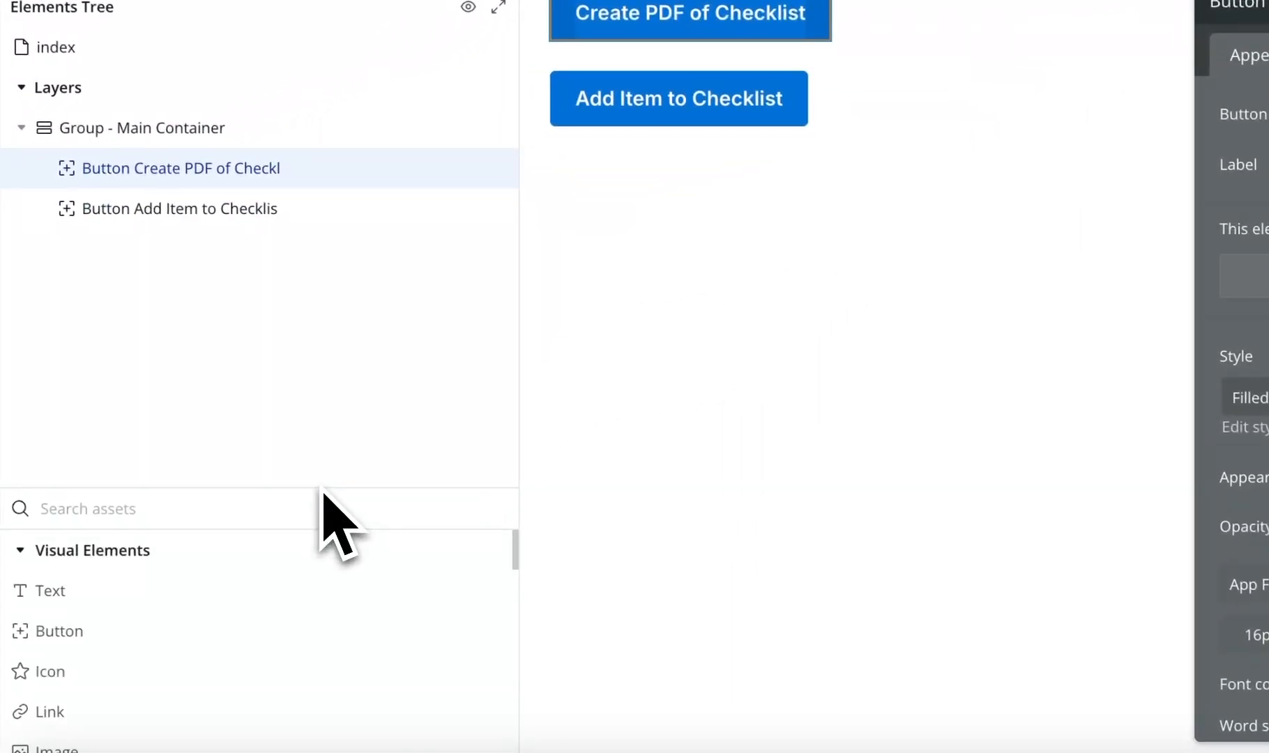
- Add text input Input A below the Add Item button, sized 360 × 48 px
{"action": "left_click", "coordinate": [279, 524]}
{"action": "type", "text": "i"}
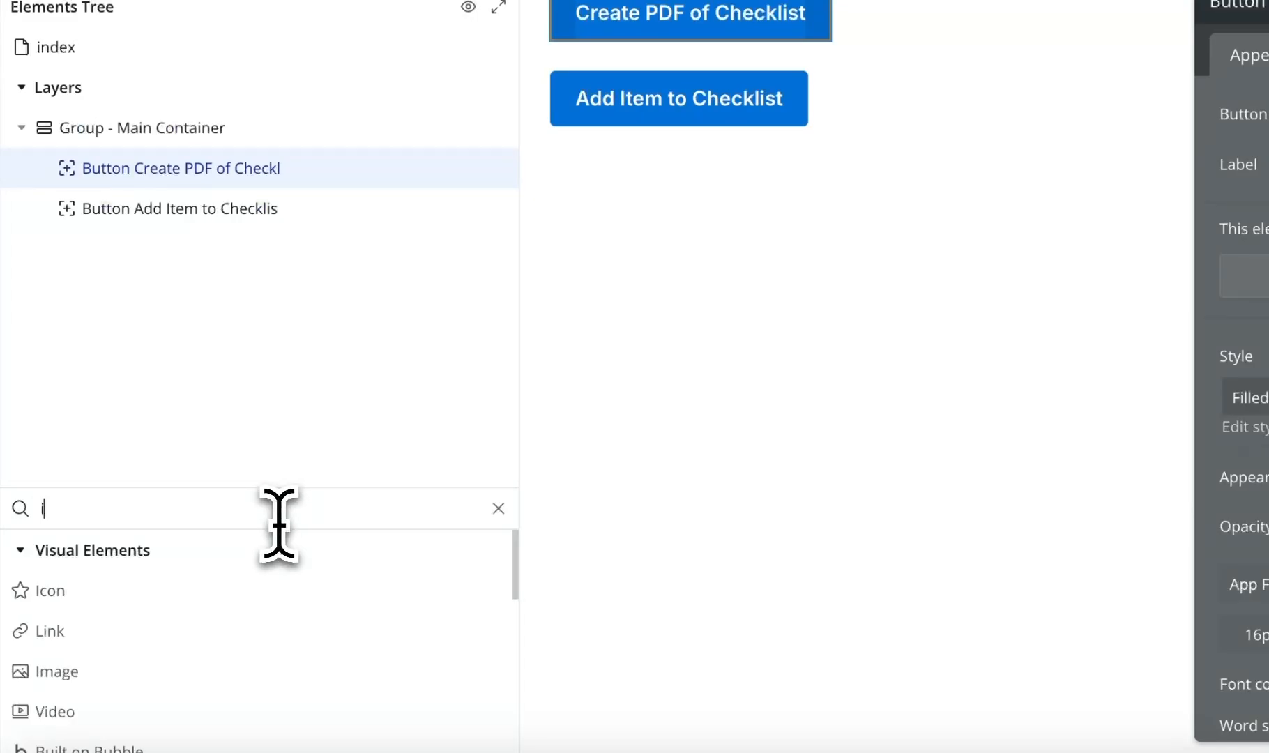
{"action": "type", "text": "npu"}
{"action": "left_click_drag", "start_coordinate": [290, 589], "coordinate": [694, 191]}
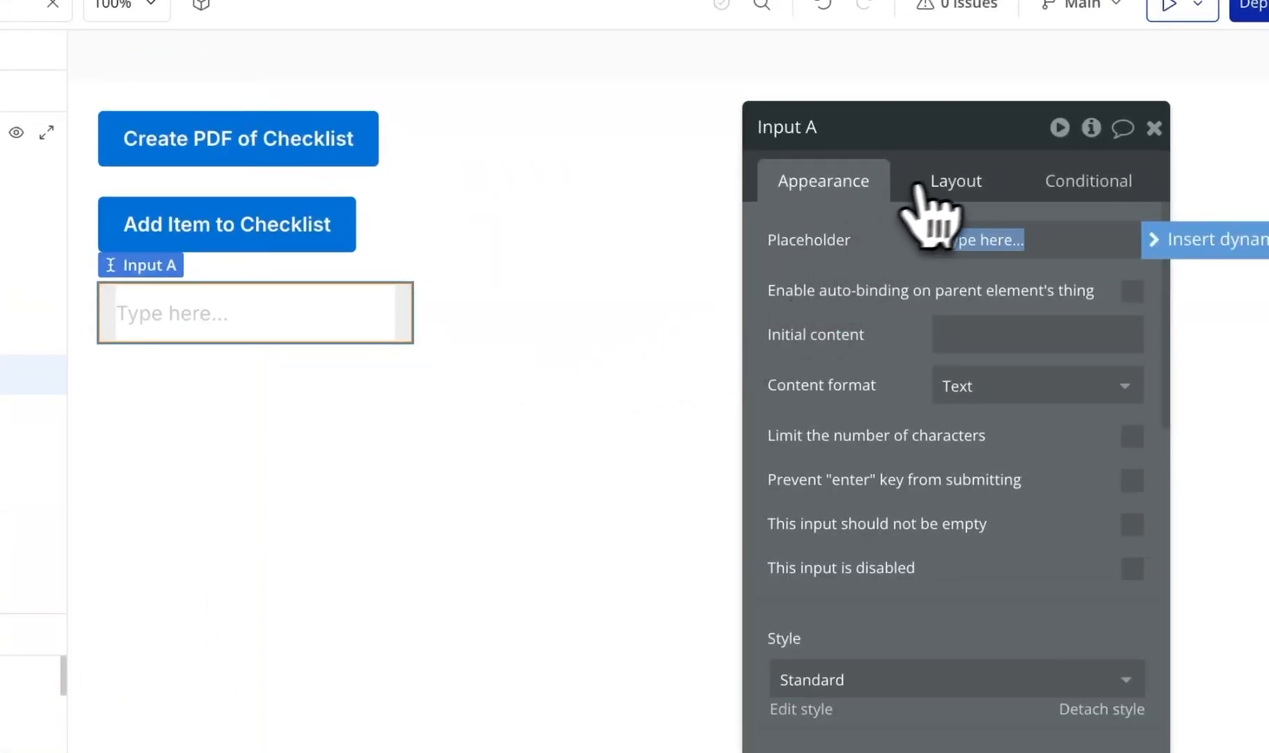
{"action": "left_click", "coordinate": [945, 185]}
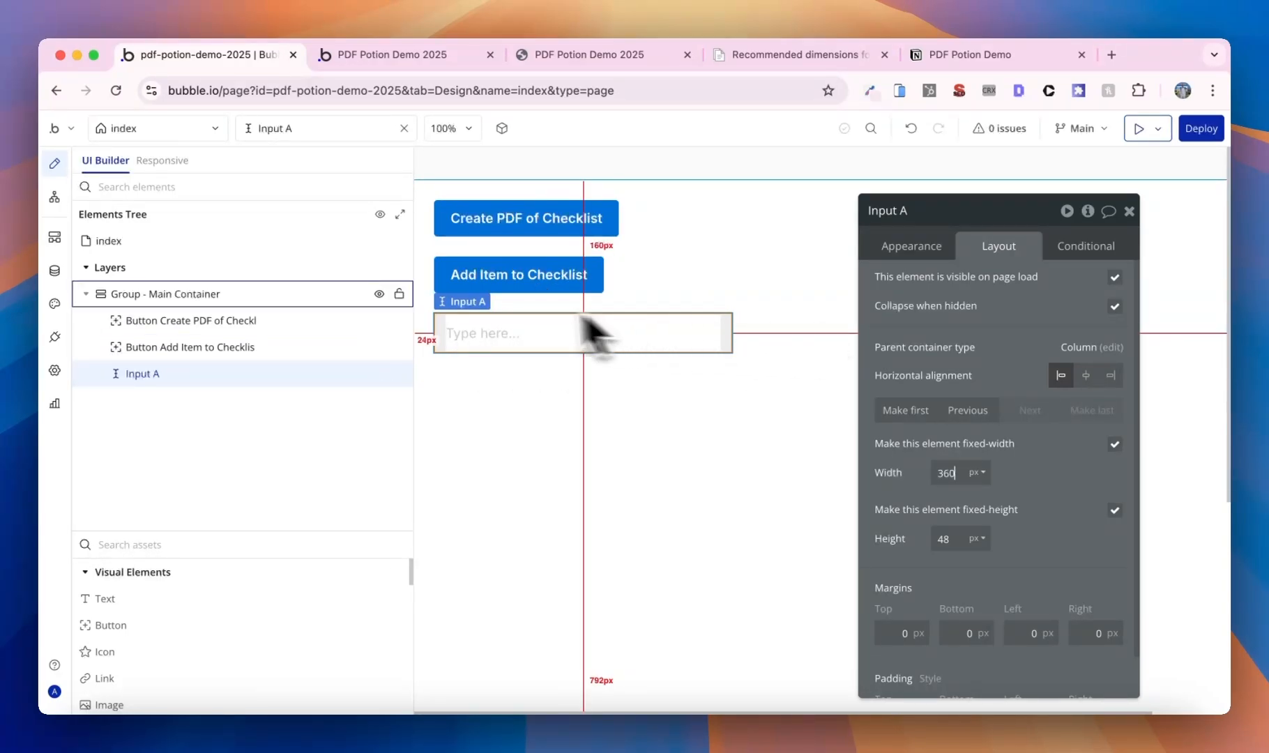
{"action": "left_click", "coordinate": [512, 282]}
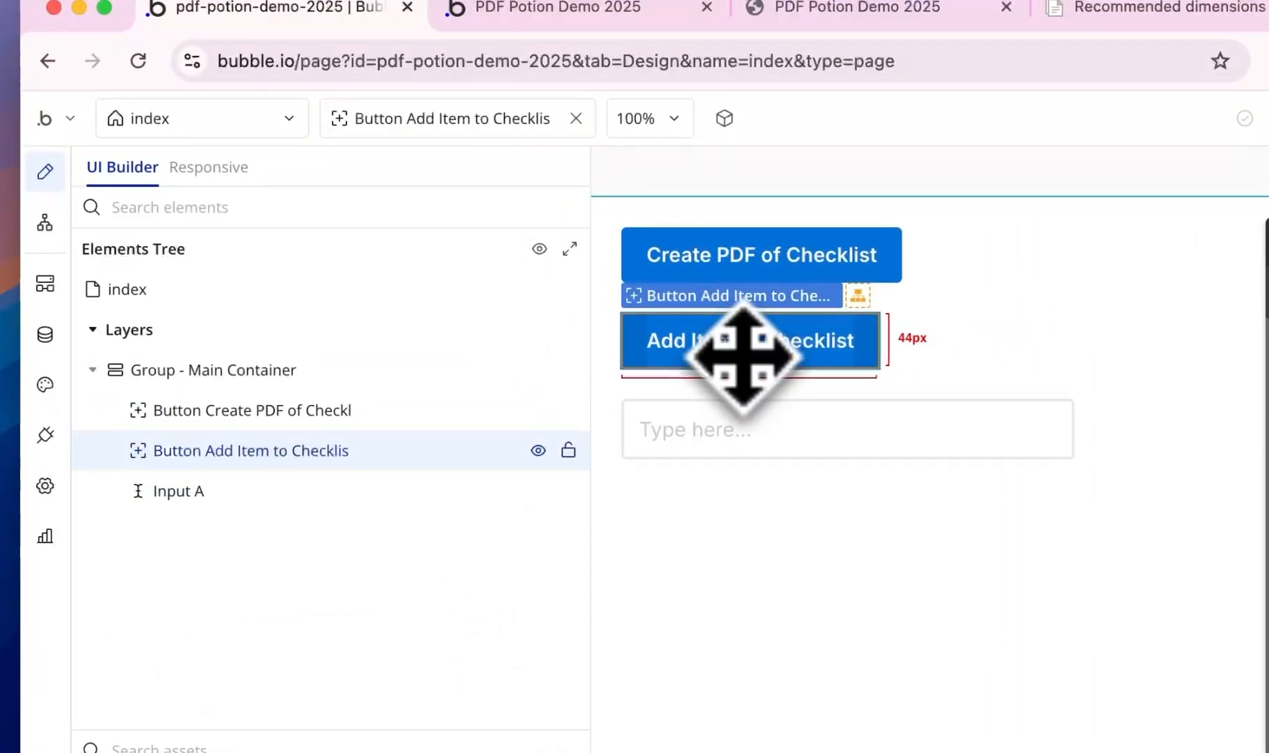
- Give the index page a custom state Items of type Item, as a list
{"action": "left_click", "coordinate": [272, 301]}
{"action": "left_click", "coordinate": [1060, 279]}
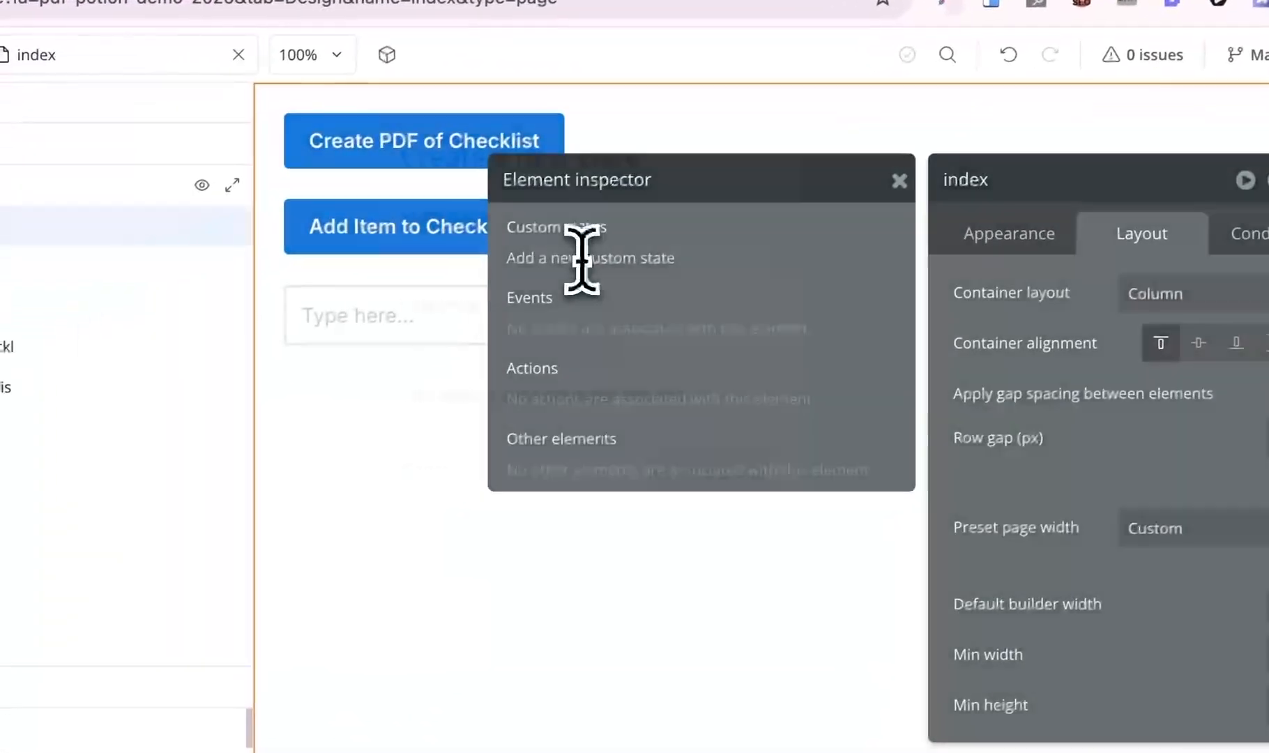
{"action": "left_click", "coordinate": [413, 335]}
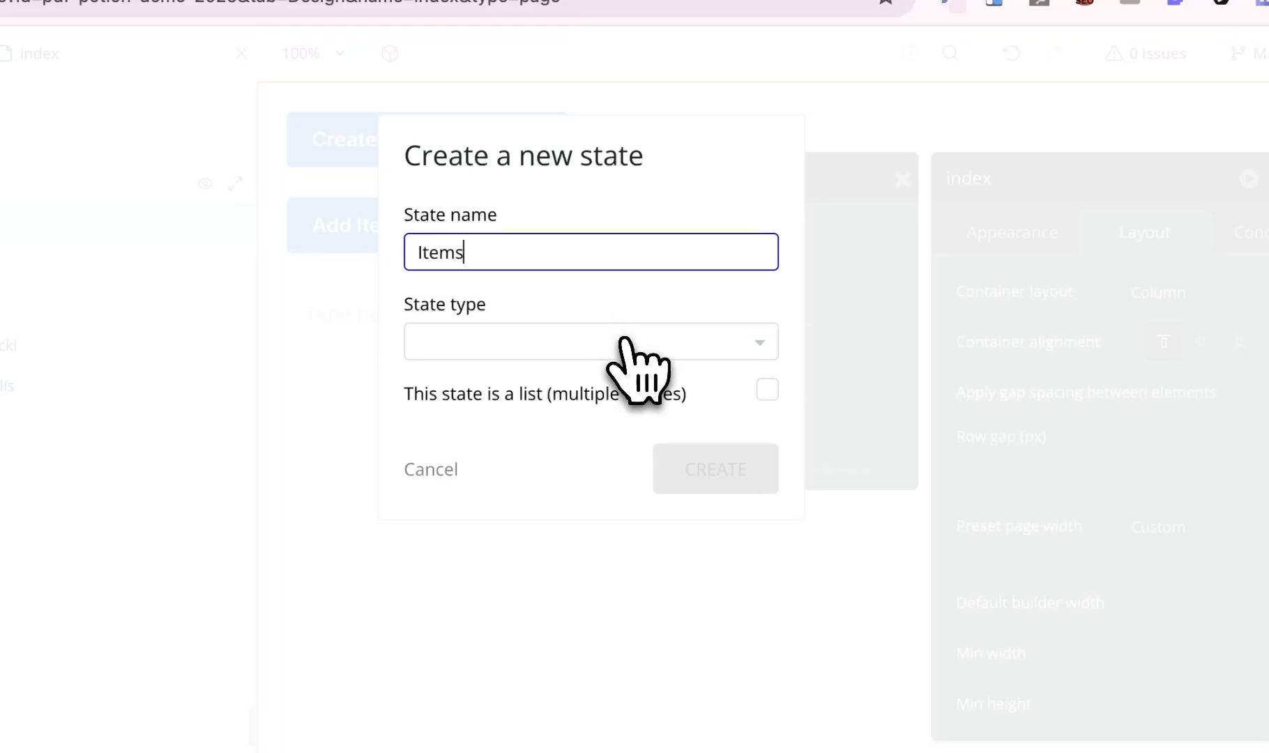
{"action": "left_click", "coordinate": [624, 342]}
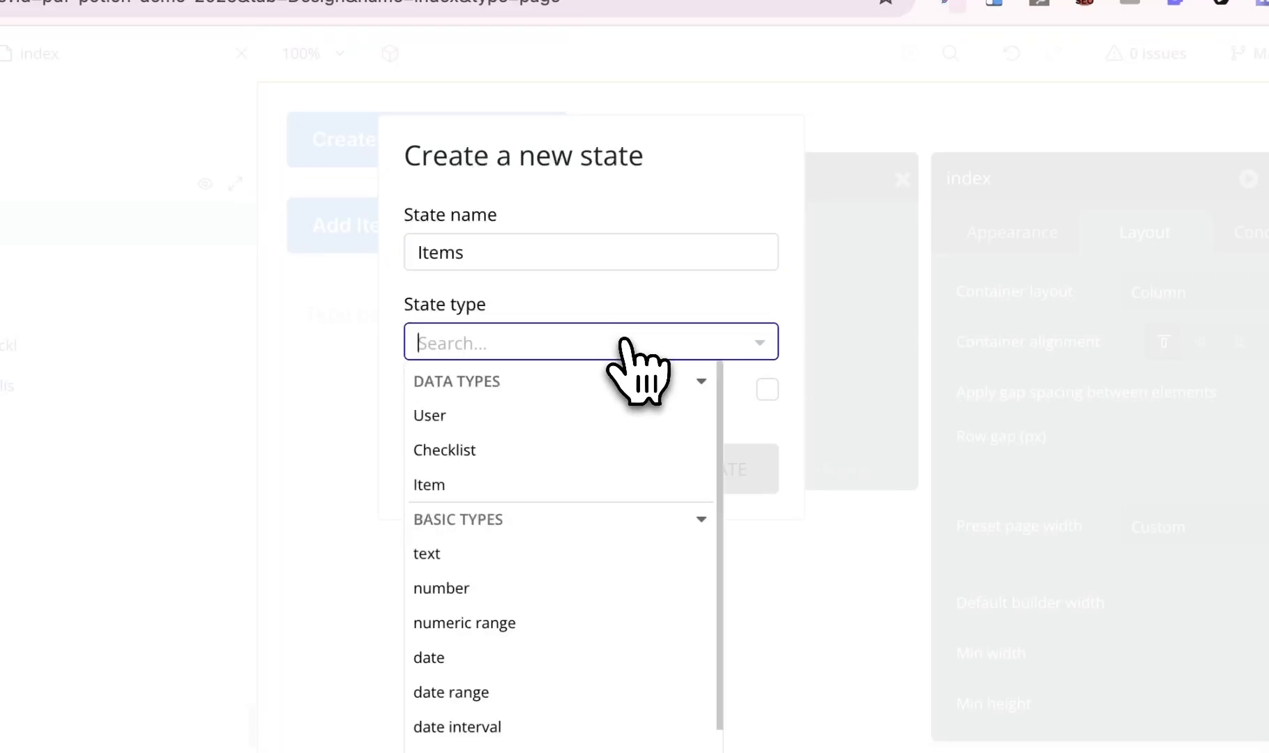
{"action": "left_click", "coordinate": [502, 484]}
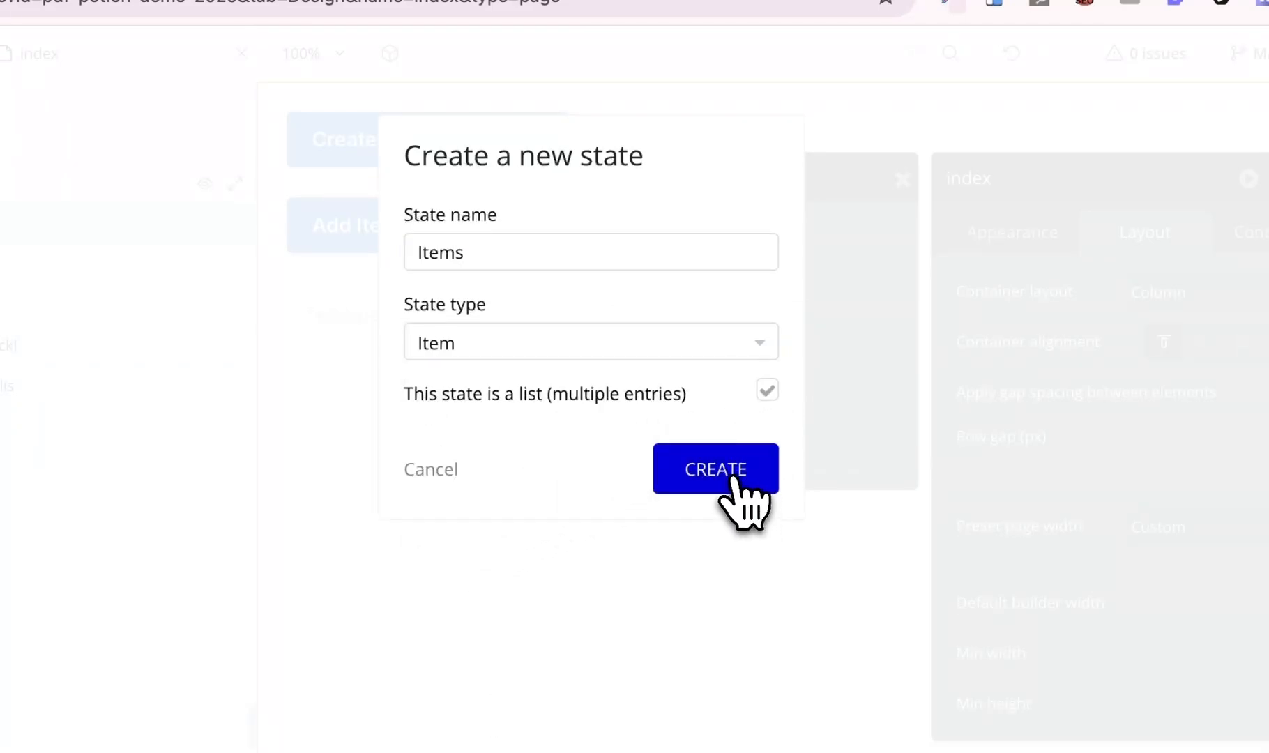
{"action": "left_click", "coordinate": [732, 481]}
{"action": "left_click", "coordinate": [377, 237]}
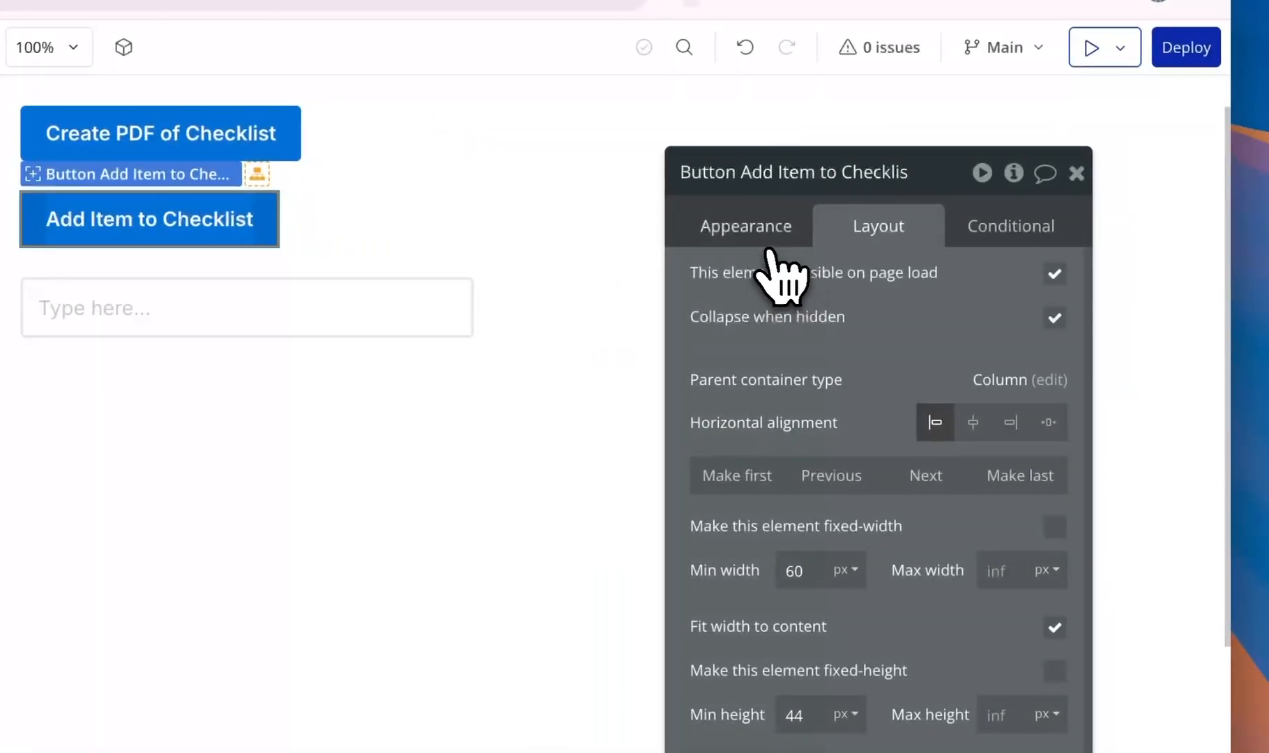
- Start the Add Item button's click workflow with a Set state step targeting index's Items
{"action": "left_click", "coordinate": [1012, 232]}
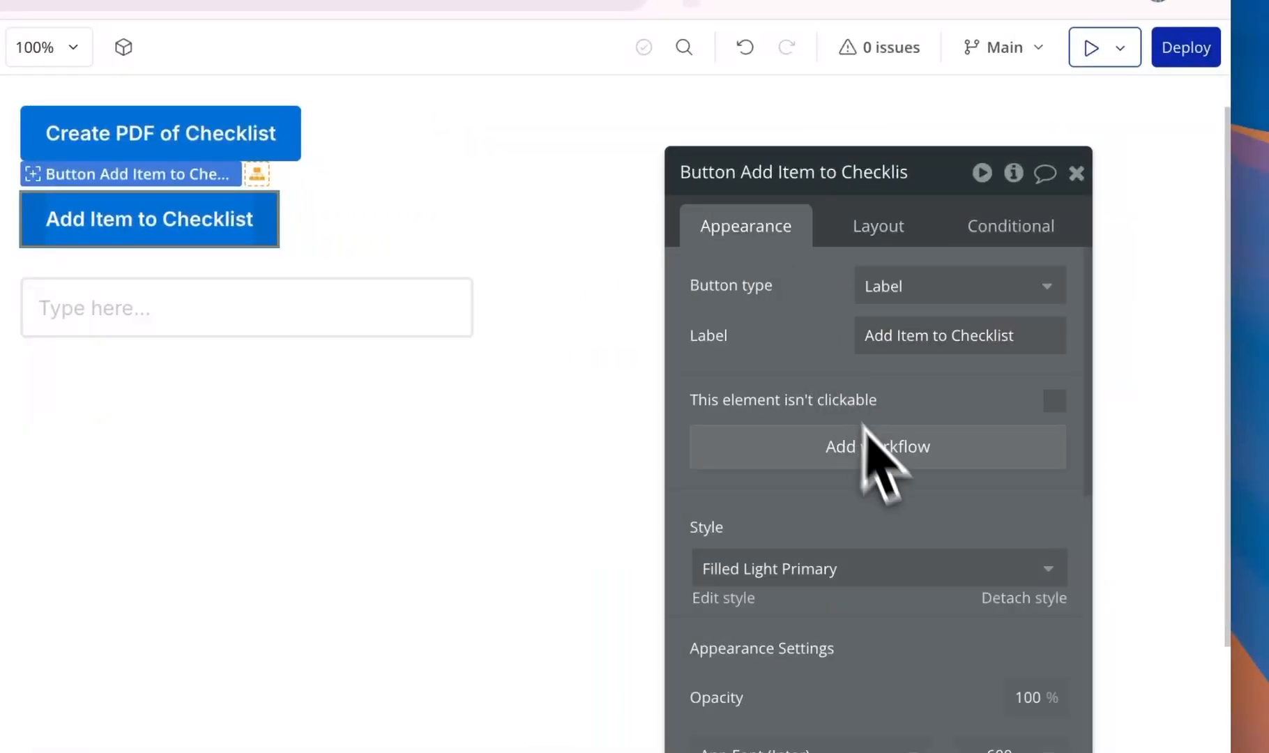
{"action": "left_click", "coordinate": [881, 453]}
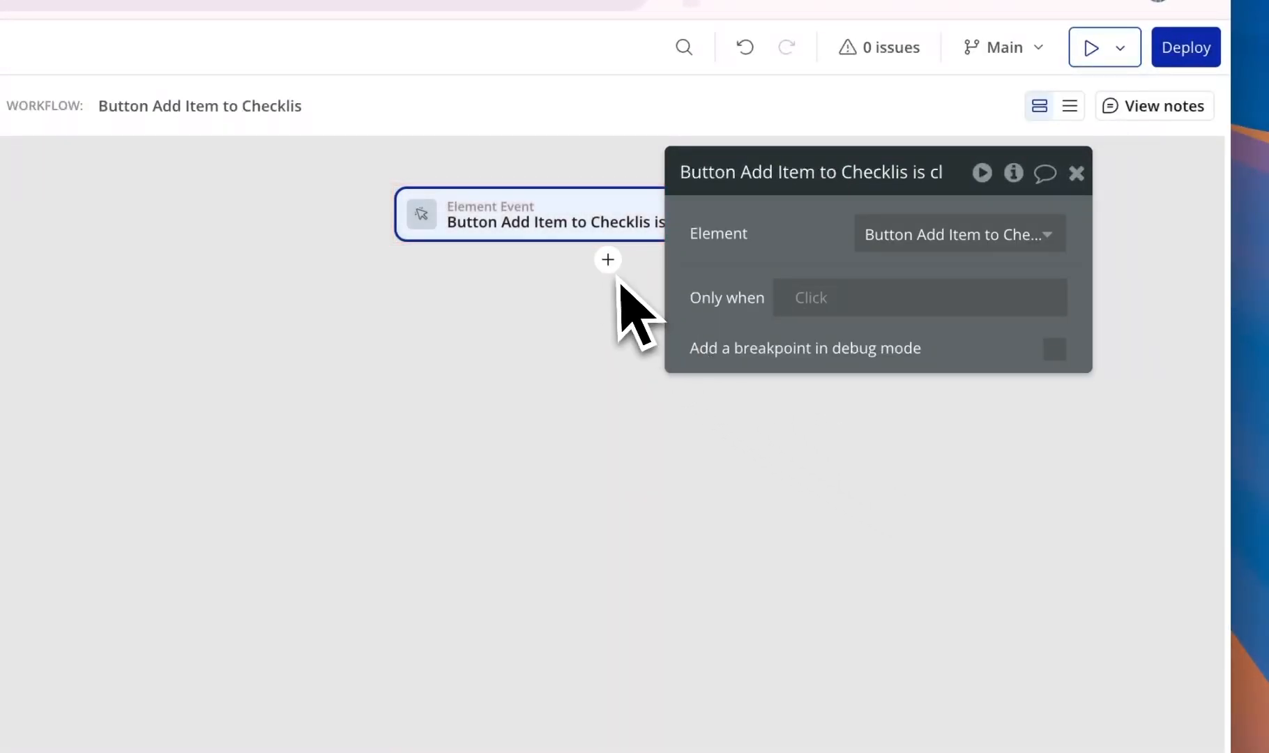
{"action": "left_click", "coordinate": [608, 261]}
{"action": "type", "text": "set"}
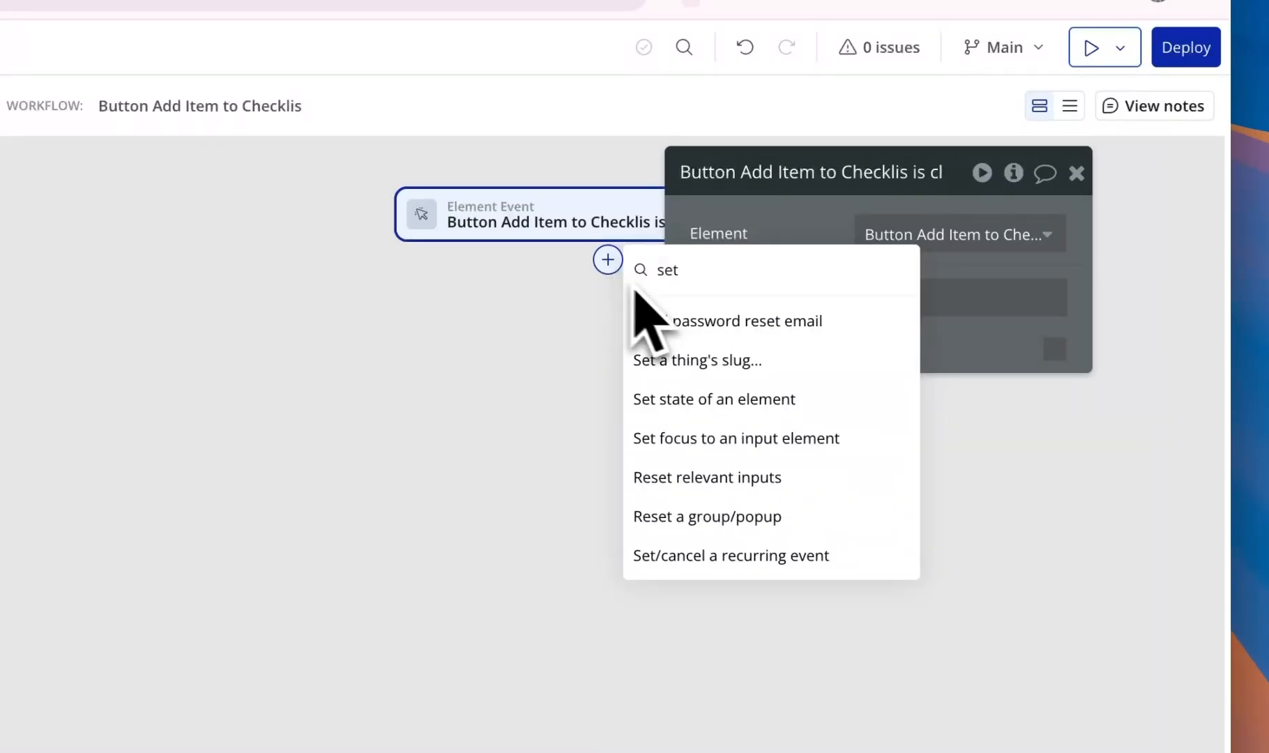
{"action": "left_click", "coordinate": [756, 398]}
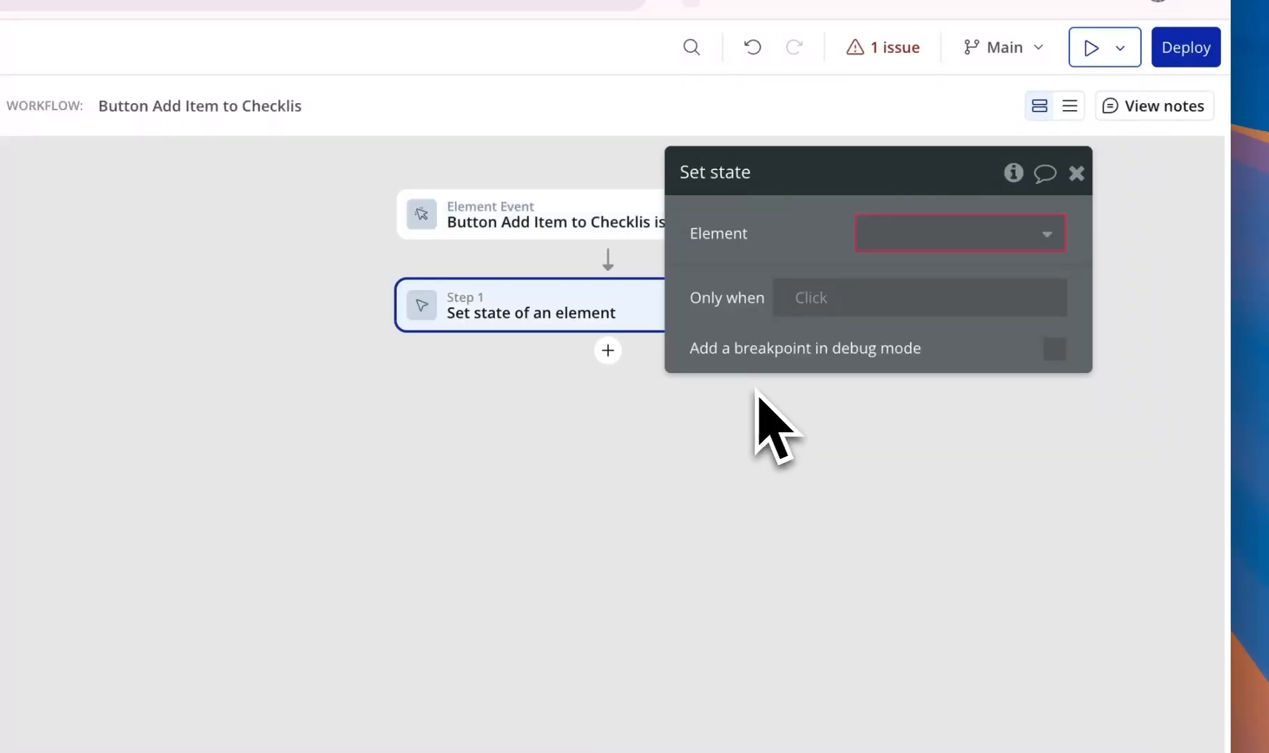
{"action": "left_click", "coordinate": [884, 235]}
{"action": "left_click", "coordinate": [889, 265]}
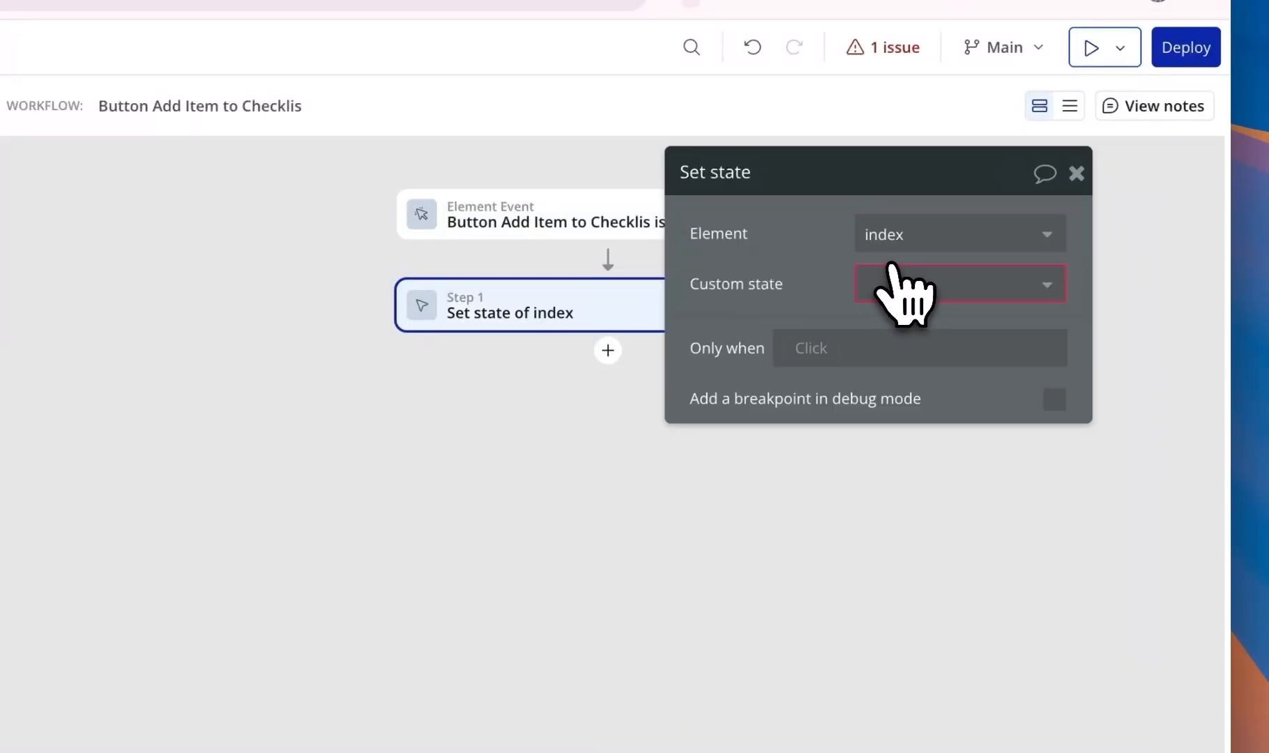
{"action": "left_click", "coordinate": [890, 275]}
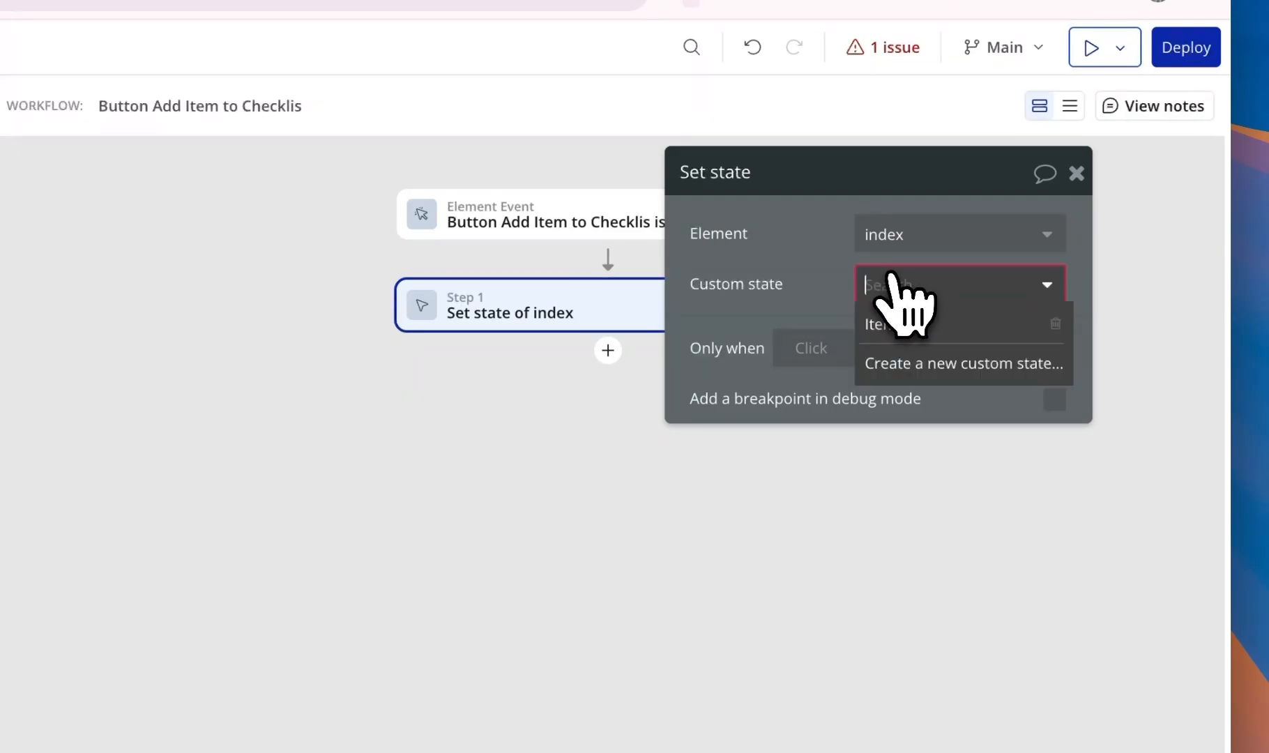
{"action": "left_click", "coordinate": [913, 325]}
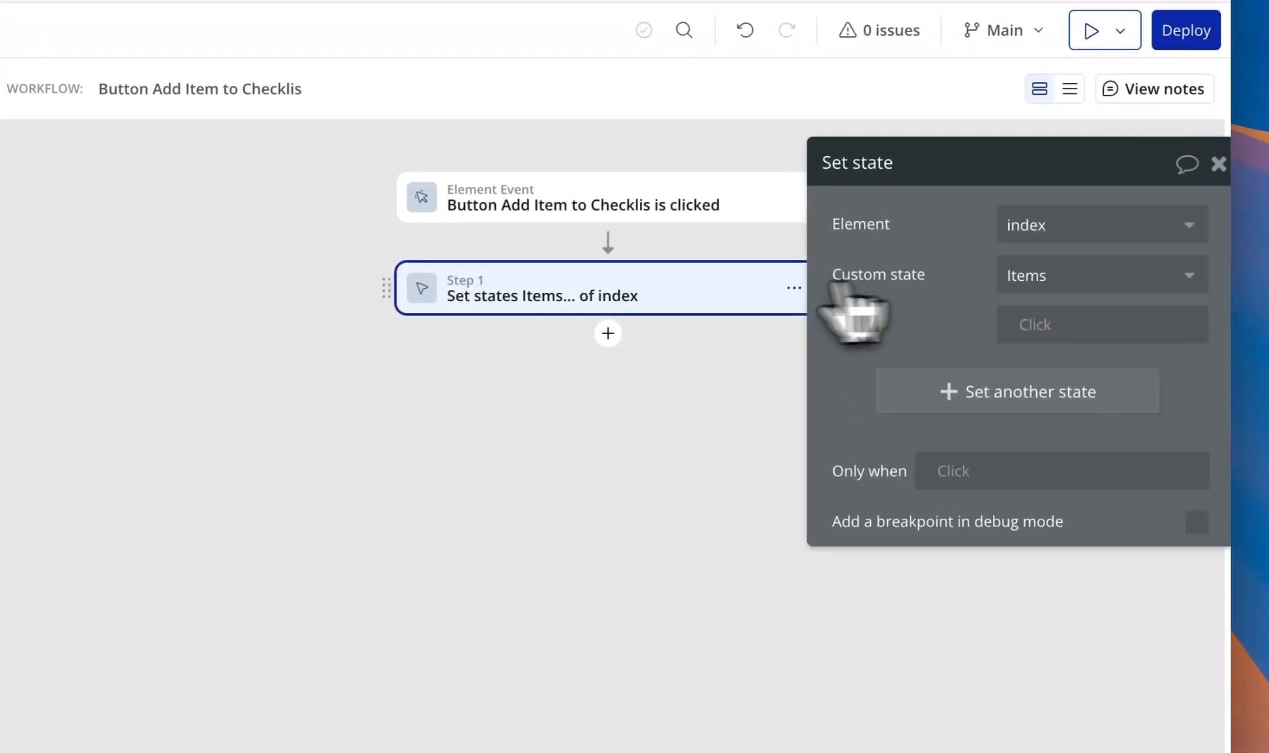
- Insert a prior Create a new Item step with Name set to Input A's value
{"action": "right_click", "coordinate": [850, 296]}
{"action": "left_click", "coordinate": [822, 566]}
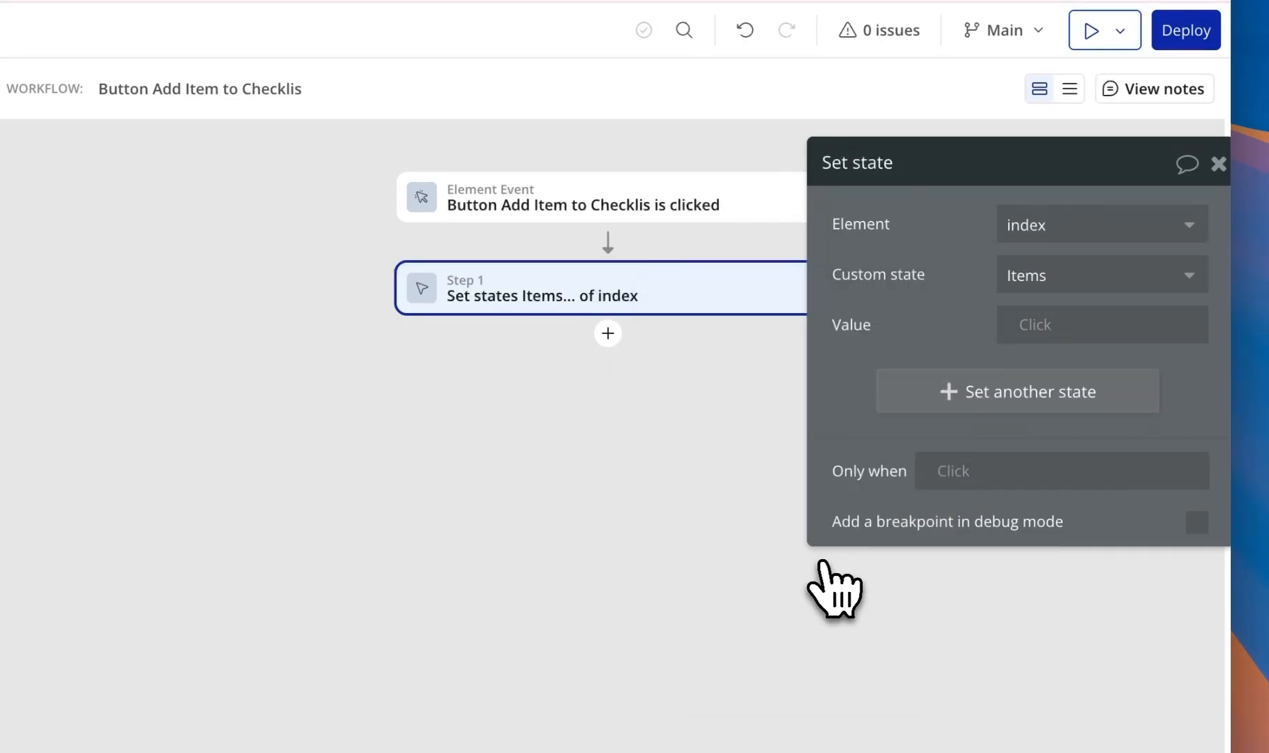
{"action": "type", "text": "cre"}
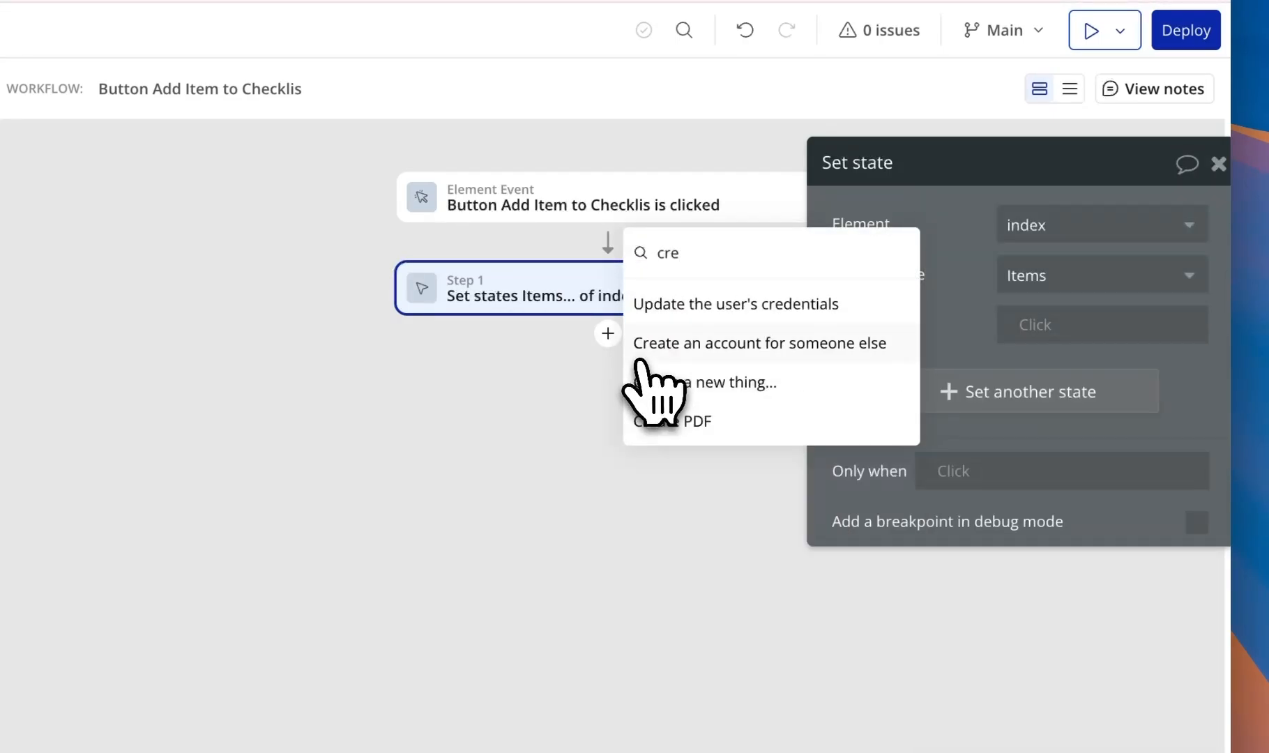
{"action": "left_click", "coordinate": [729, 384]}
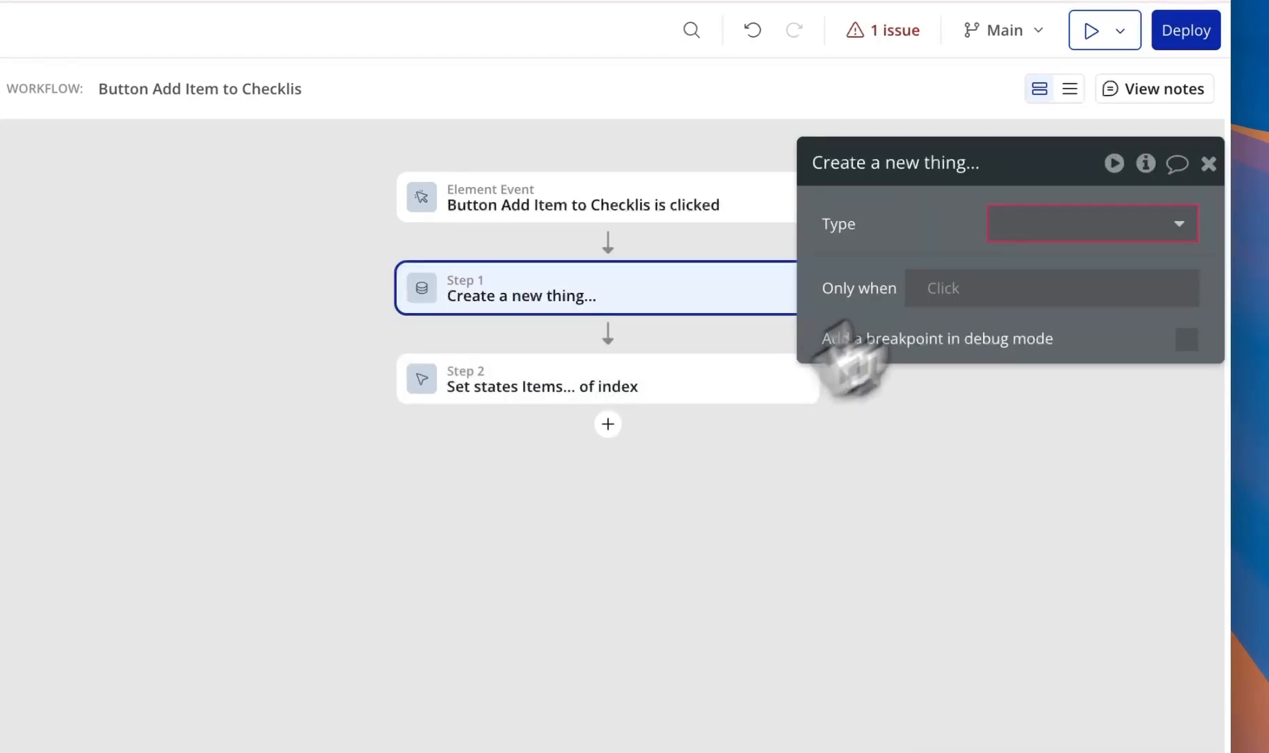
{"action": "left_click", "coordinate": [1004, 227]}
{"action": "left_click", "coordinate": [1038, 329]}
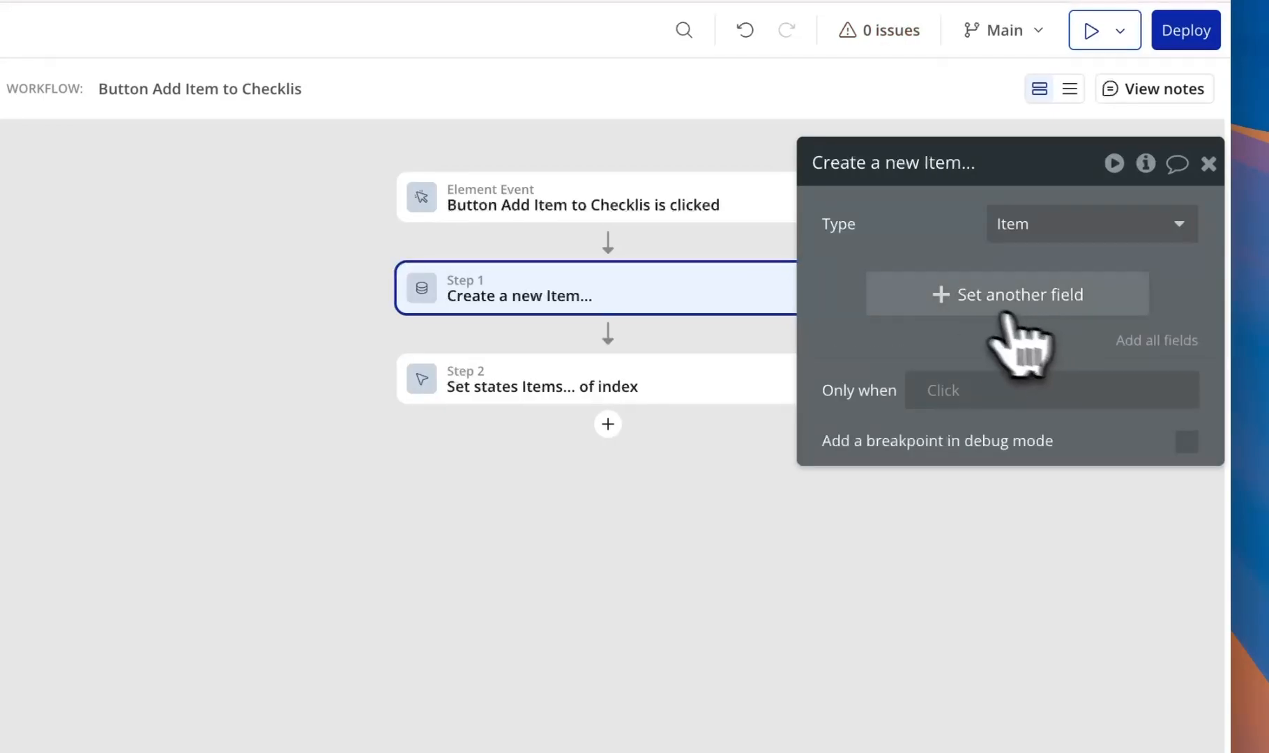
{"action": "left_click", "coordinate": [941, 296]}
{"action": "left_click", "coordinate": [849, 284]}
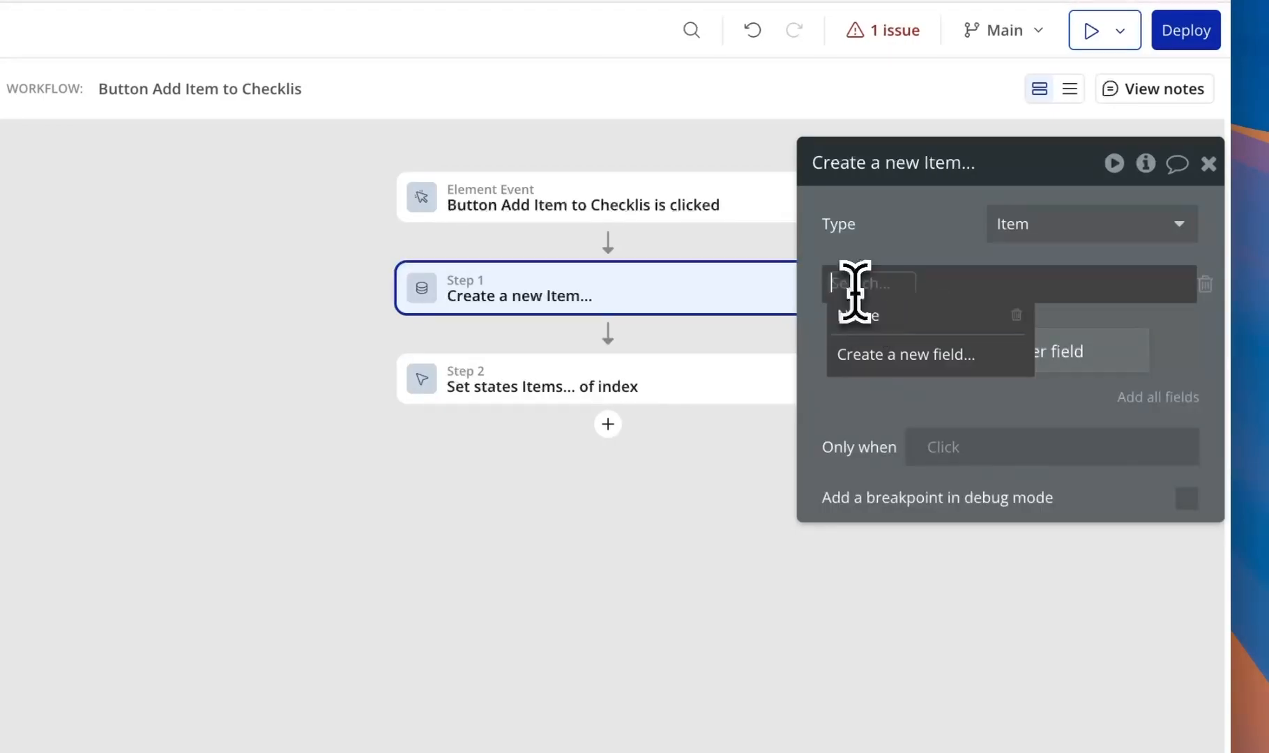
{"action": "left_click", "coordinate": [885, 315]}
{"action": "left_click", "coordinate": [920, 285]}
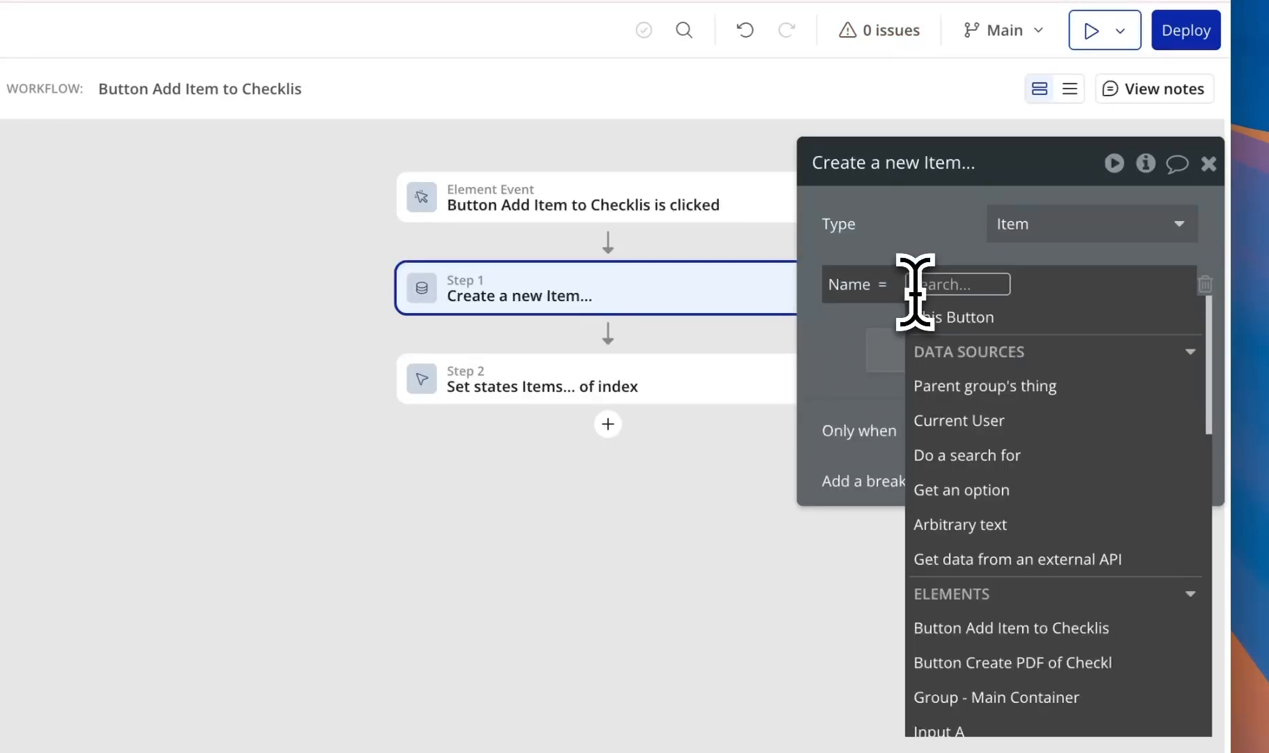
{"action": "type", "text": "inpu"}
{"action": "left_click", "coordinate": [1007, 350]}
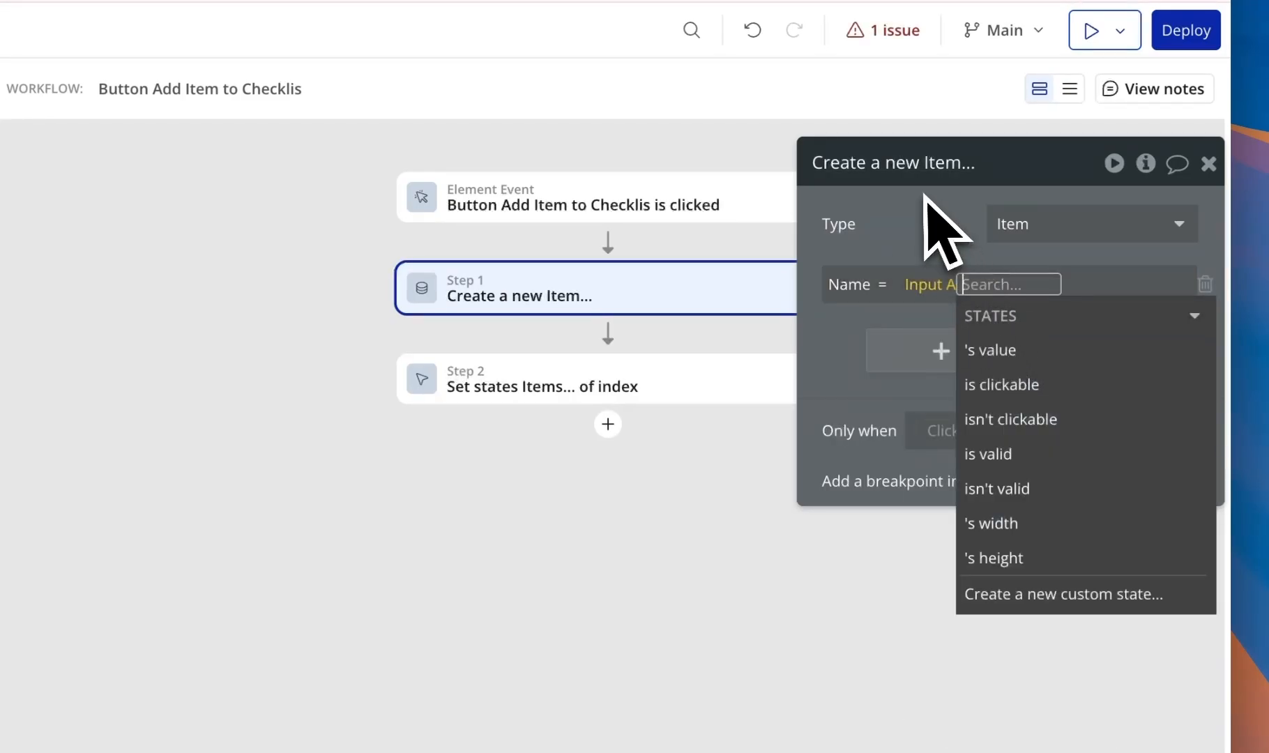
{"action": "left_click", "coordinate": [1016, 352]}
{"action": "left_click", "coordinate": [935, 232]}
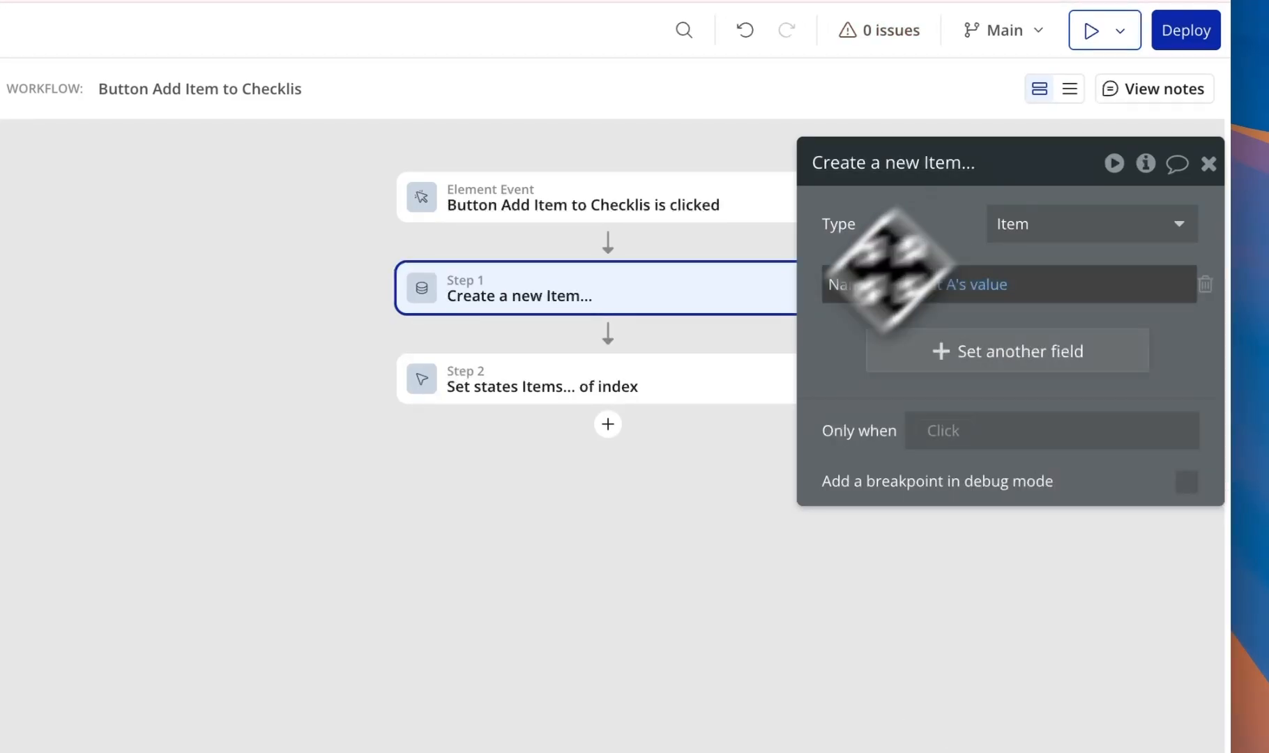
- Set the Items state value to index's Items :plus item Result of step 1
{"action": "left_click", "coordinate": [669, 394]}
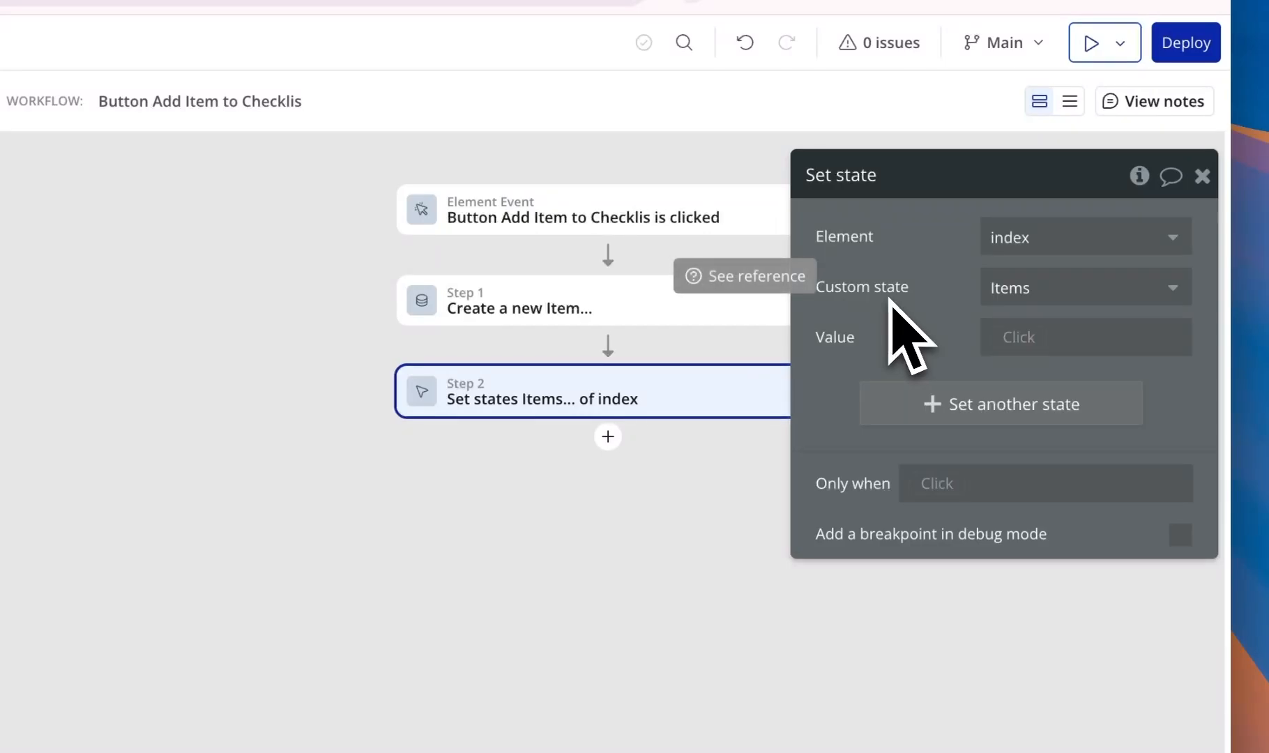
{"action": "left_click", "coordinate": [1009, 337]}
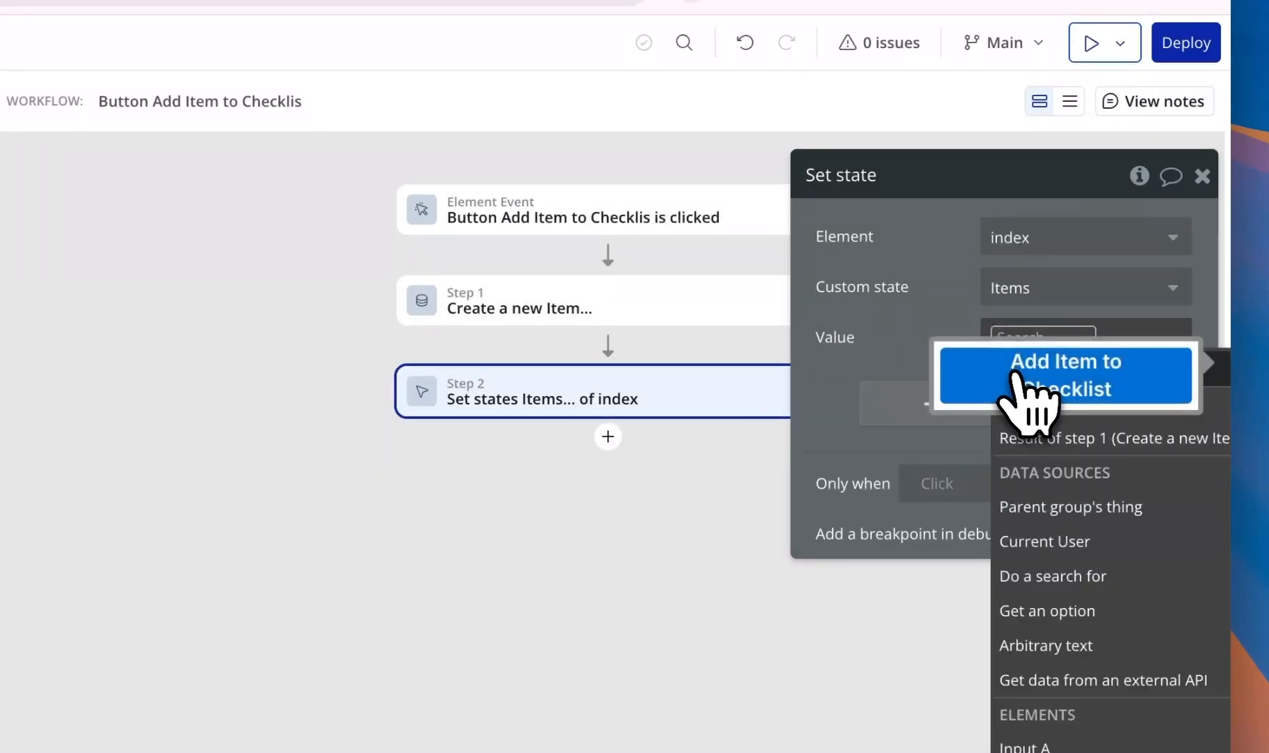
{"action": "scroll", "coordinate": [1032, 411], "scroll_direction": "down", "scroll_amount": 2}
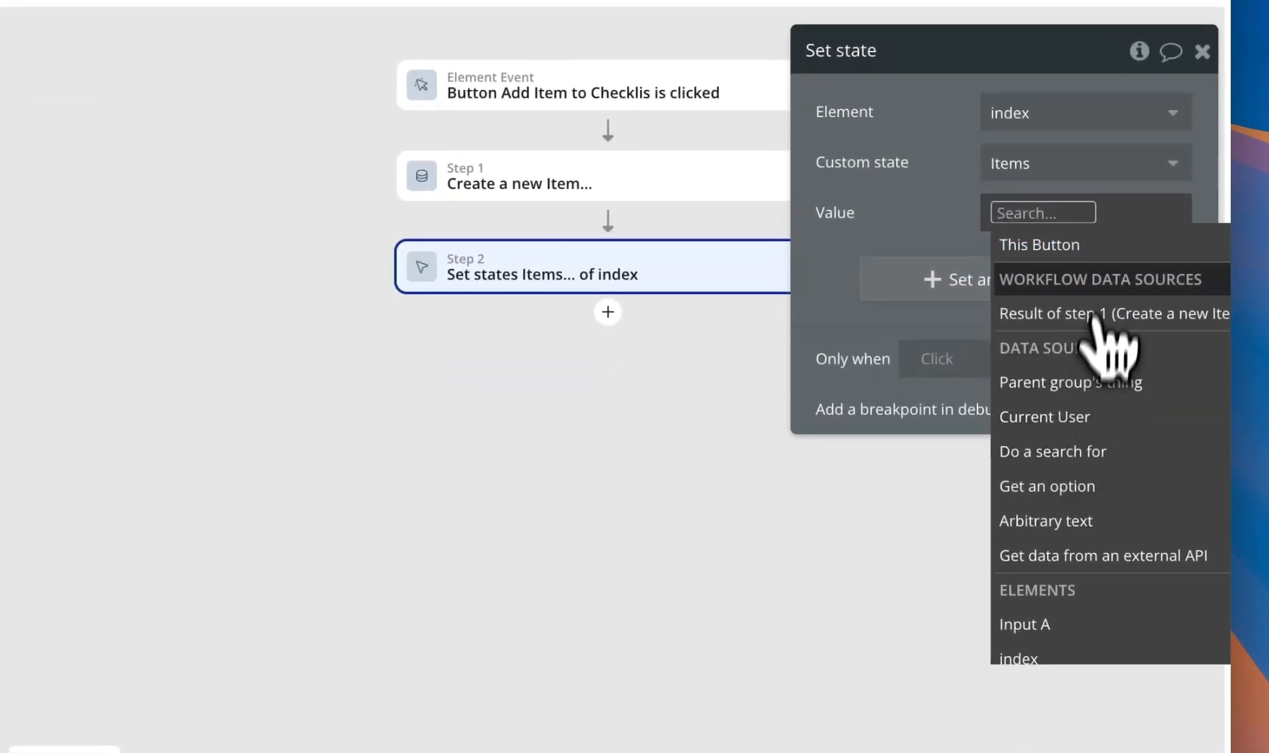
{"action": "left_click", "coordinate": [1209, 665]}
{"action": "left_click", "coordinate": [1108, 381]}
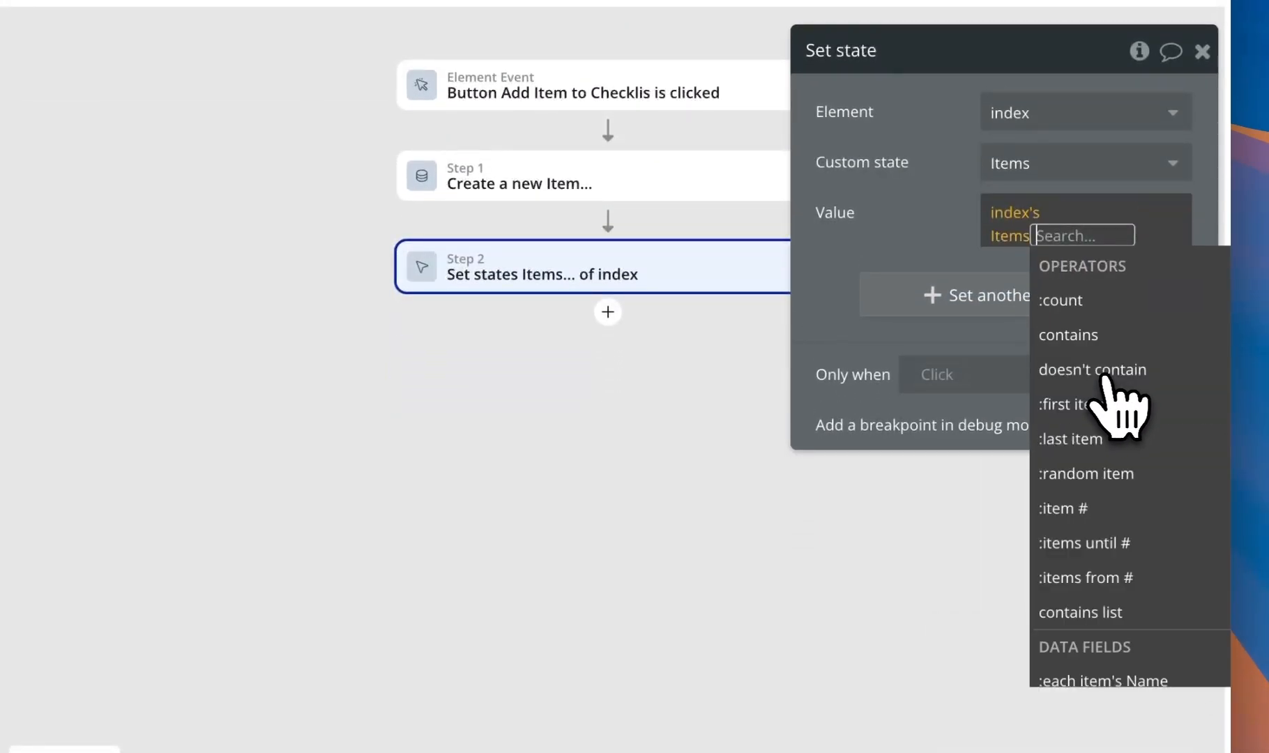
{"action": "scroll", "coordinate": [1119, 418], "scroll_direction": "down", "scroll_amount": 8}
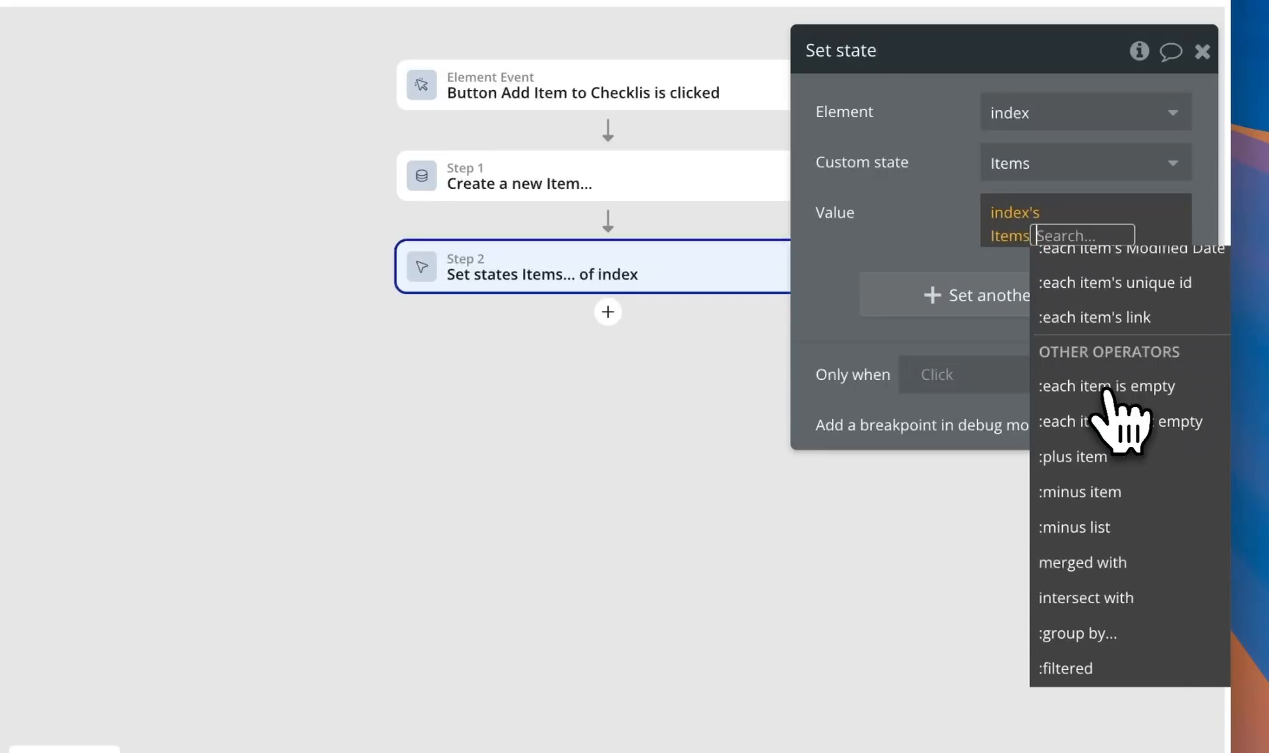
{"action": "left_click", "coordinate": [1101, 456]}
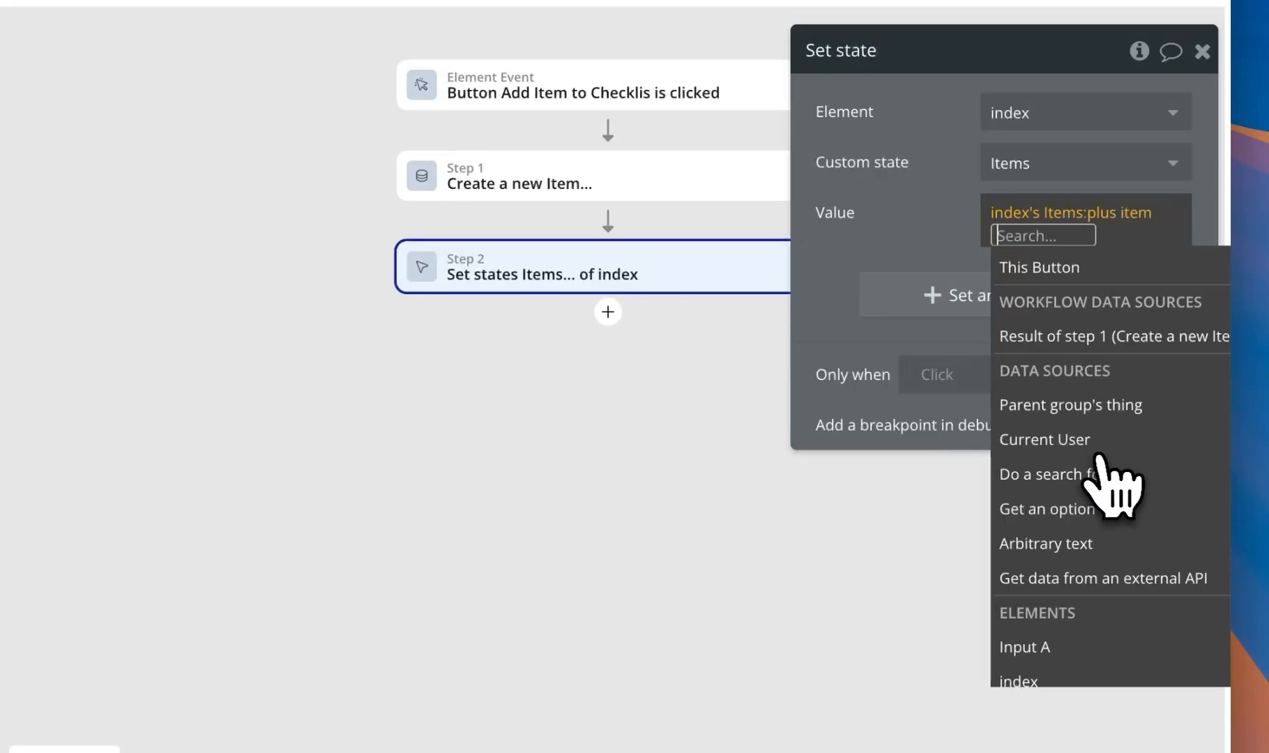
{"action": "left_click", "coordinate": [1123, 336]}
{"action": "left_click", "coordinate": [923, 196]}
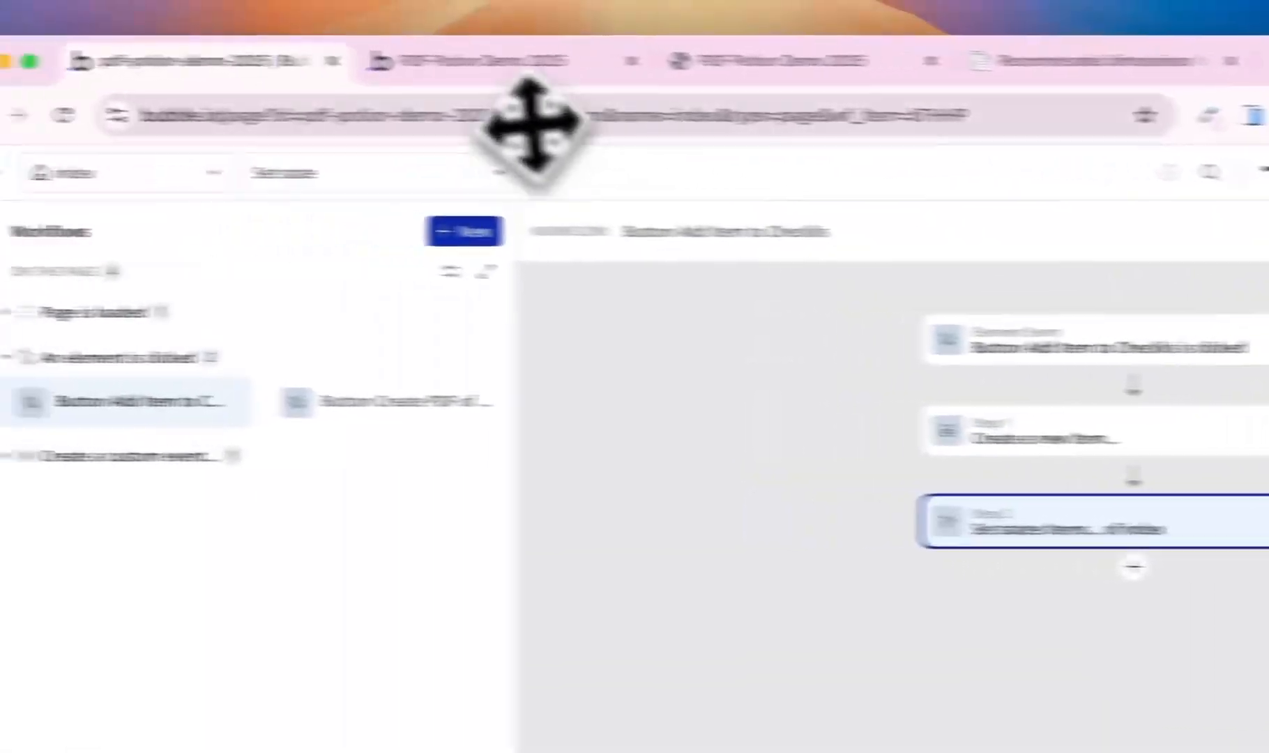
{"action": "left_click", "coordinate": [558, 67]}
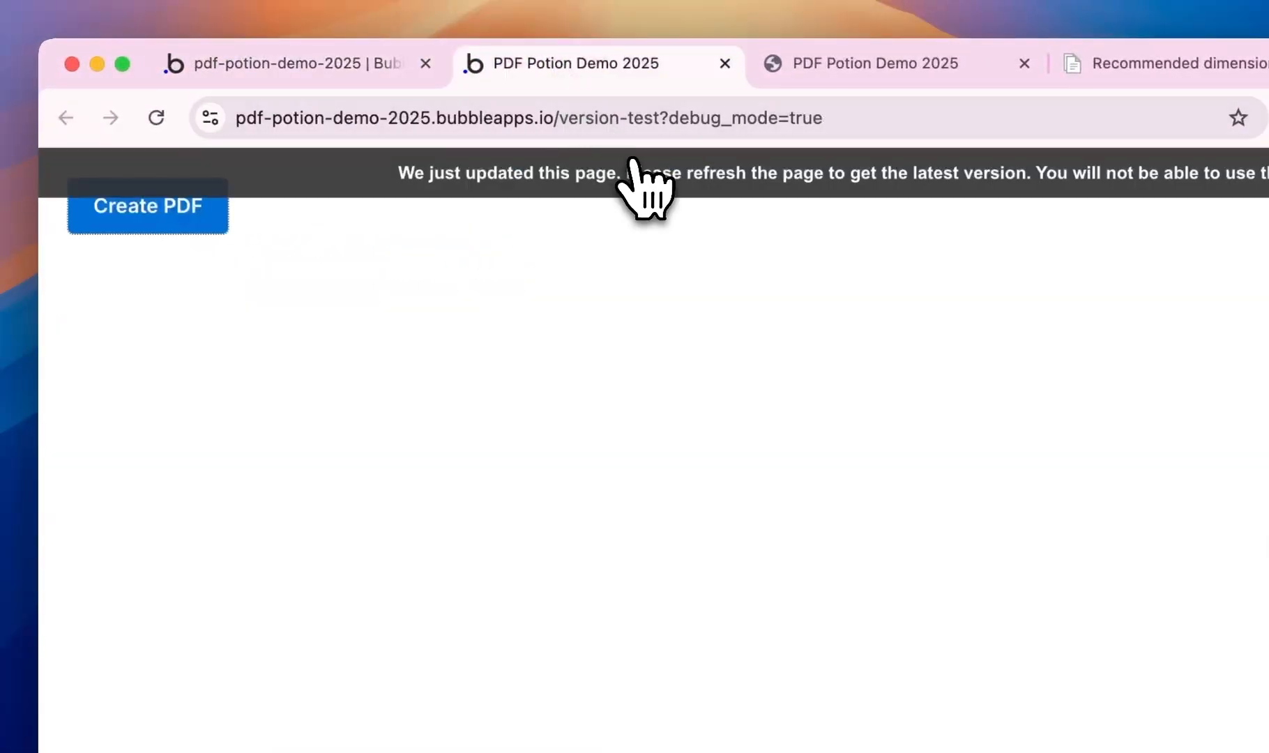
- Reload the preview to see the checklist page, then return to the editor's Design tab asset search
{"action": "left_click", "coordinate": [645, 178]}
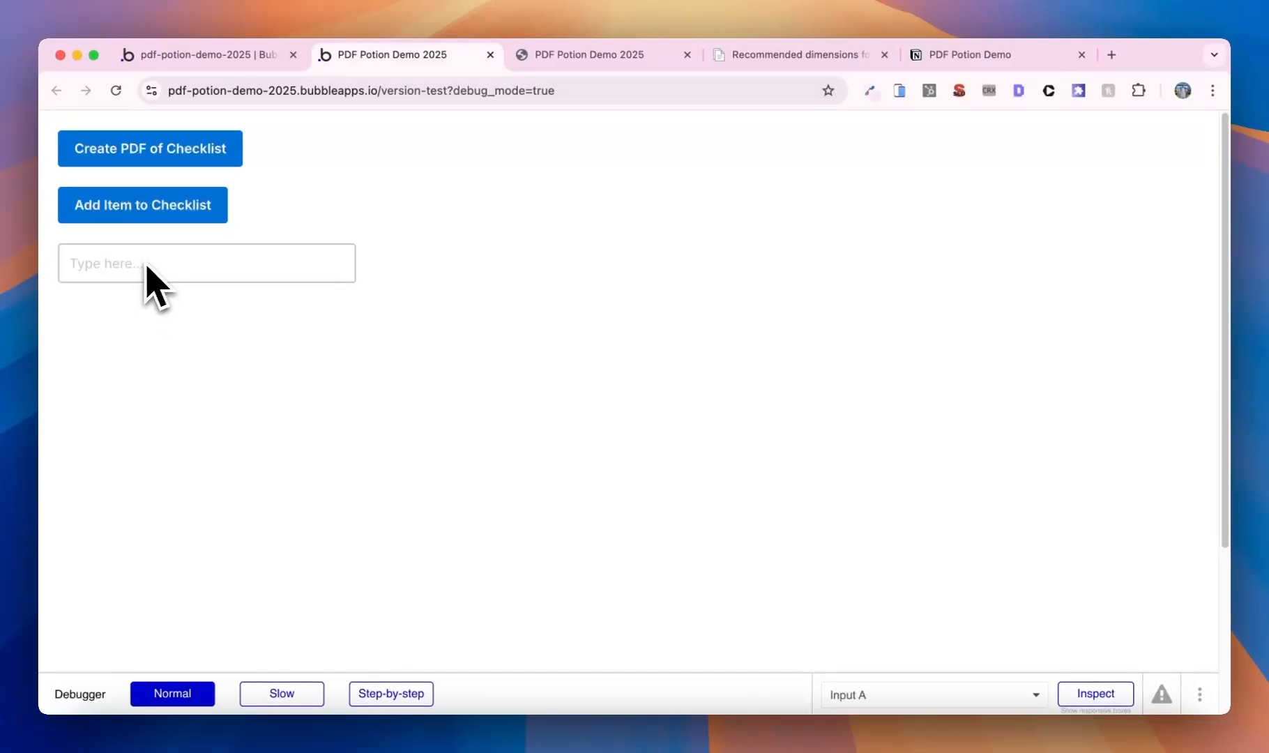
{"action": "left_click", "coordinate": [223, 57]}
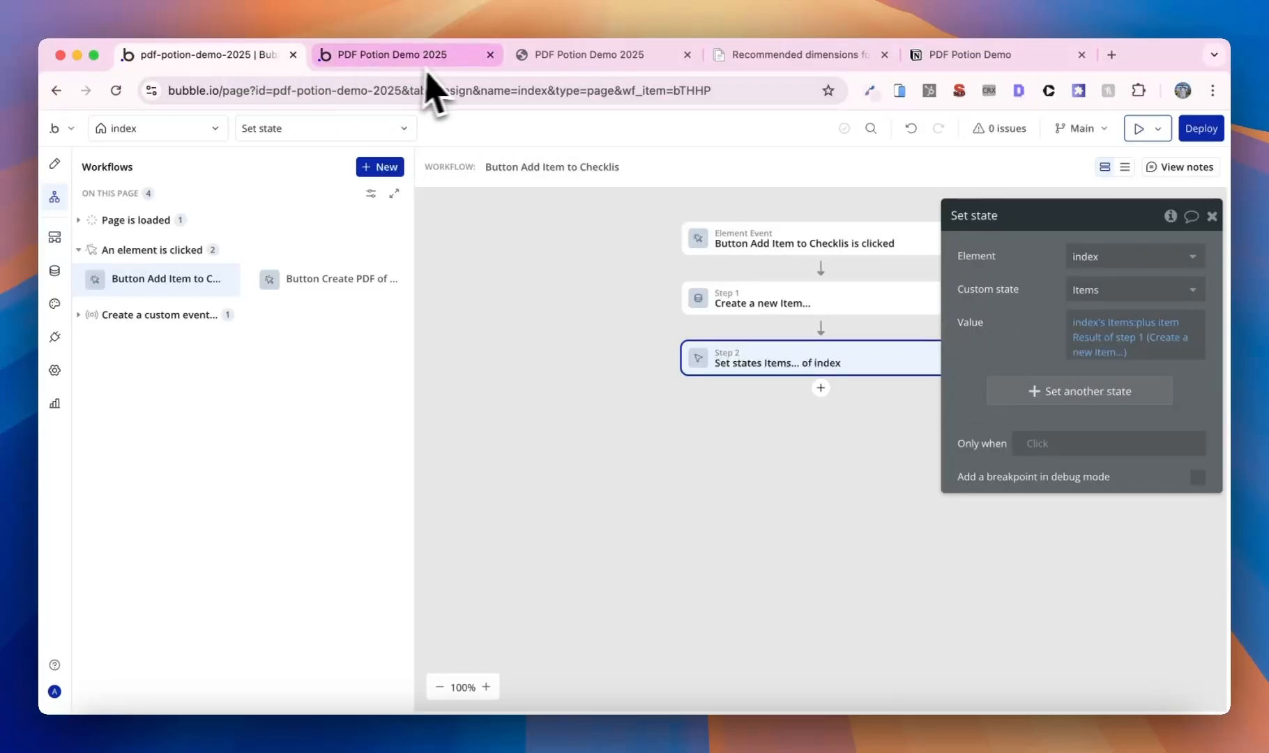
{"action": "left_click", "coordinate": [56, 164]}
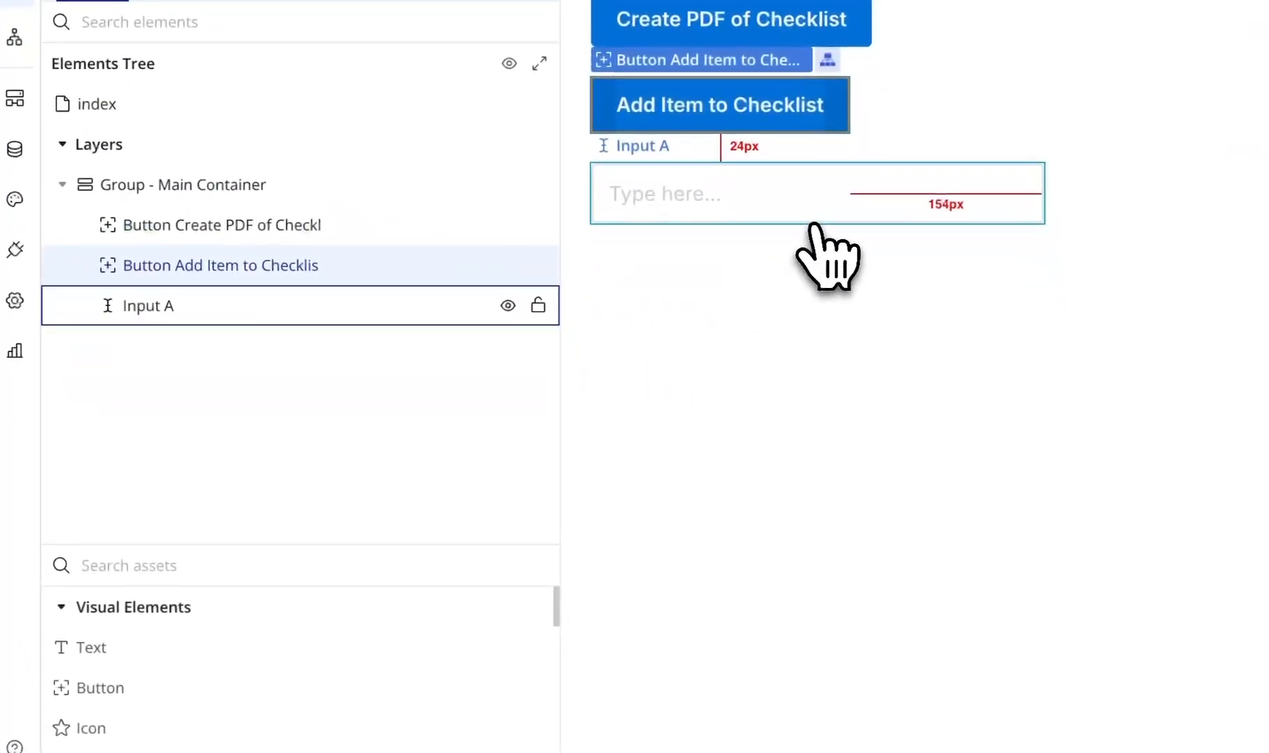
{"action": "left_click", "coordinate": [218, 568]}
- Place a Repeating Group below the text input with Type of content set to Item
{"action": "type", "text": "re"}
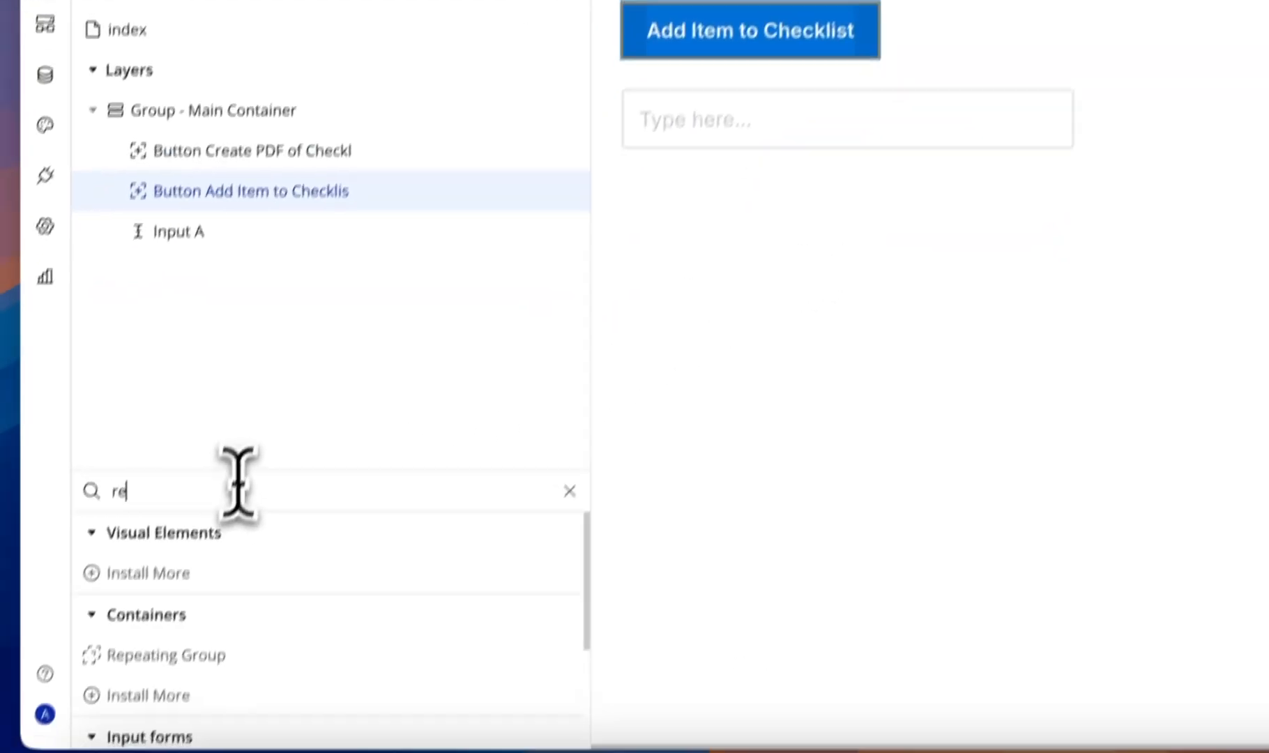
{"action": "type", "text": "pea"}
{"action": "left_click_drag", "start_coordinate": [203, 570], "coordinate": [742, 423]}
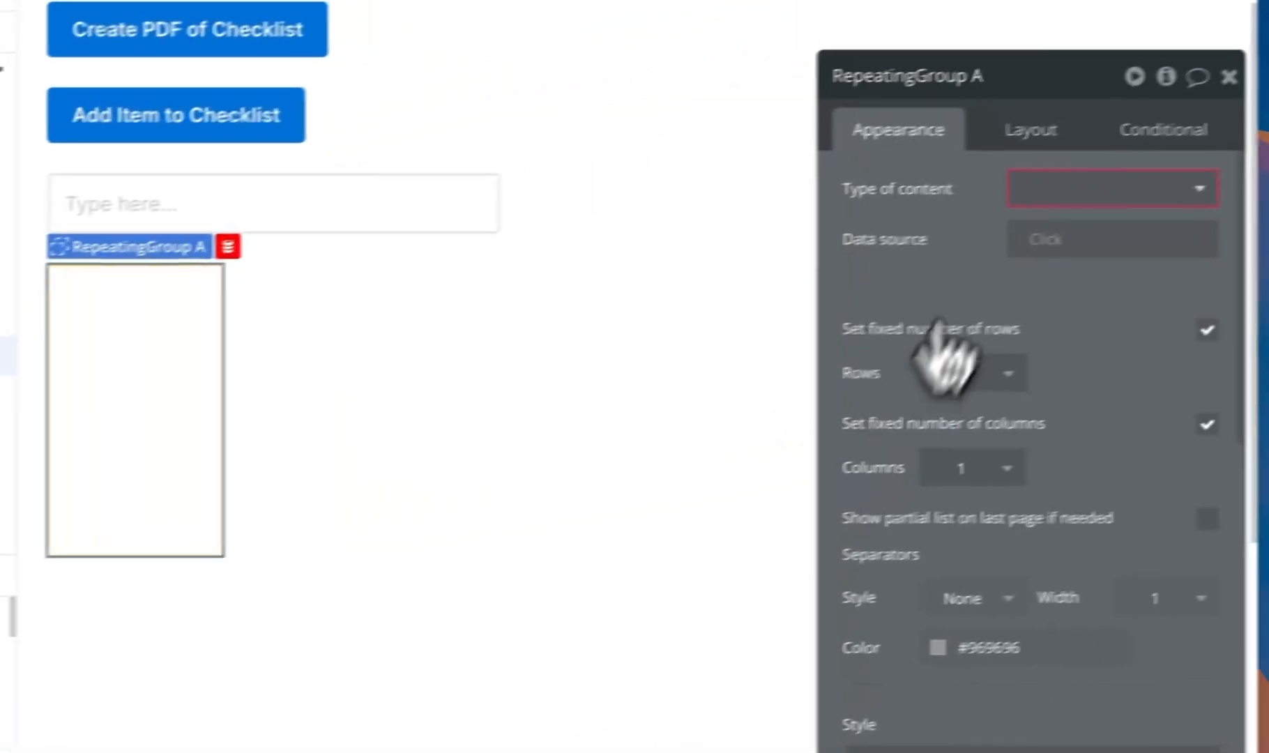
{"action": "left_click", "coordinate": [1063, 192]}
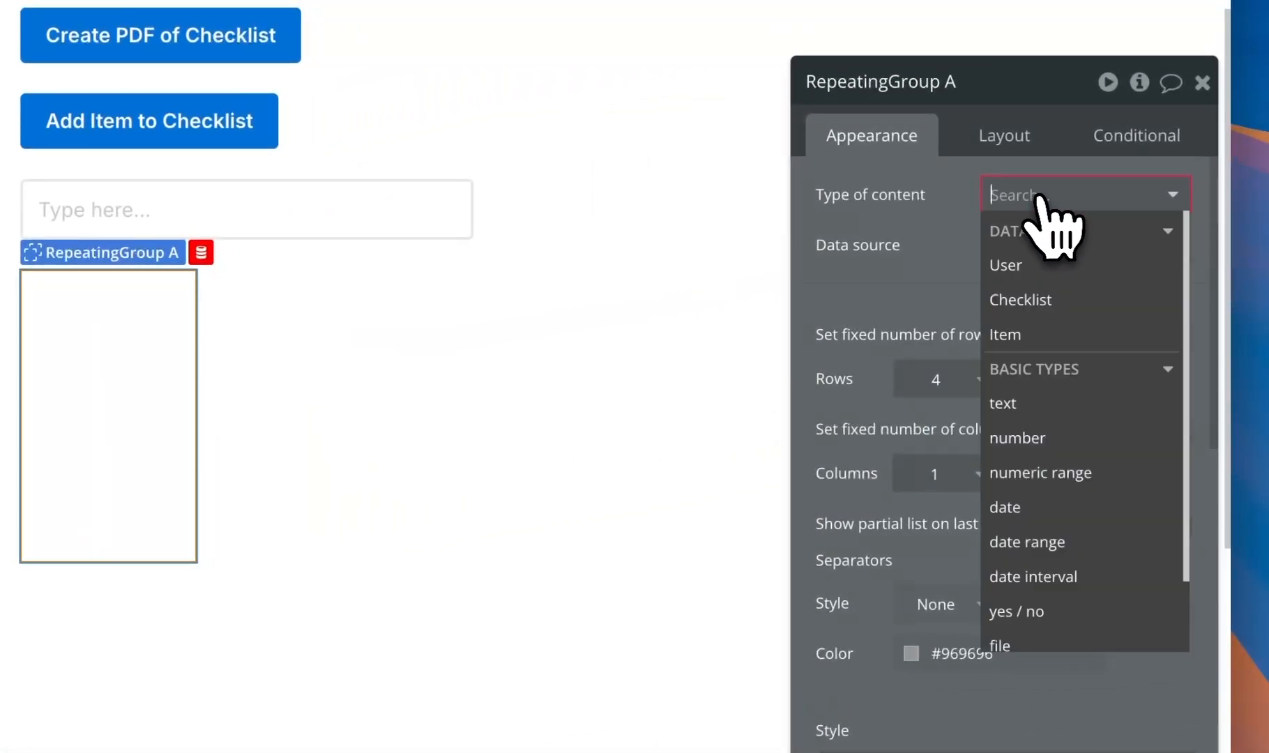
{"action": "left_click", "coordinate": [1053, 328]}
- Set its data source to index's Items, drop the fixed row count, and edit max width
{"action": "left_click", "coordinate": [1012, 246]}
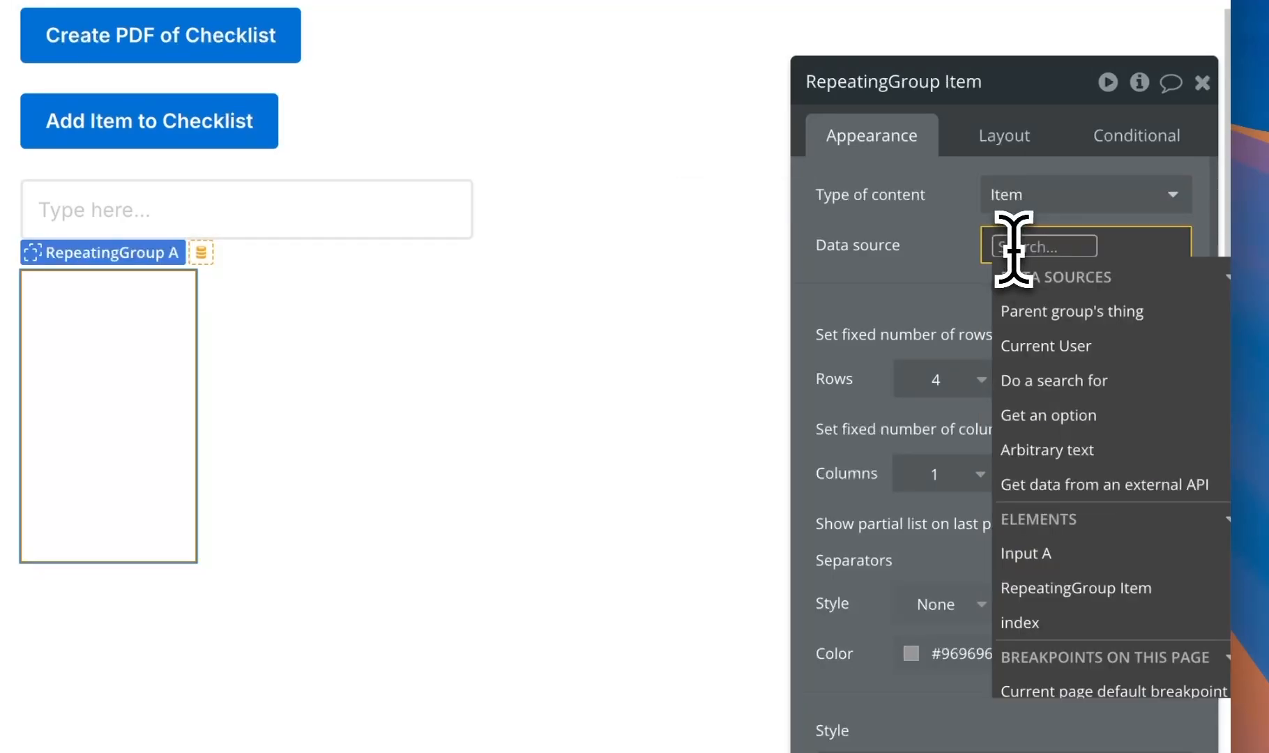
{"action": "mouse_move", "coordinate": [1076, 611]}
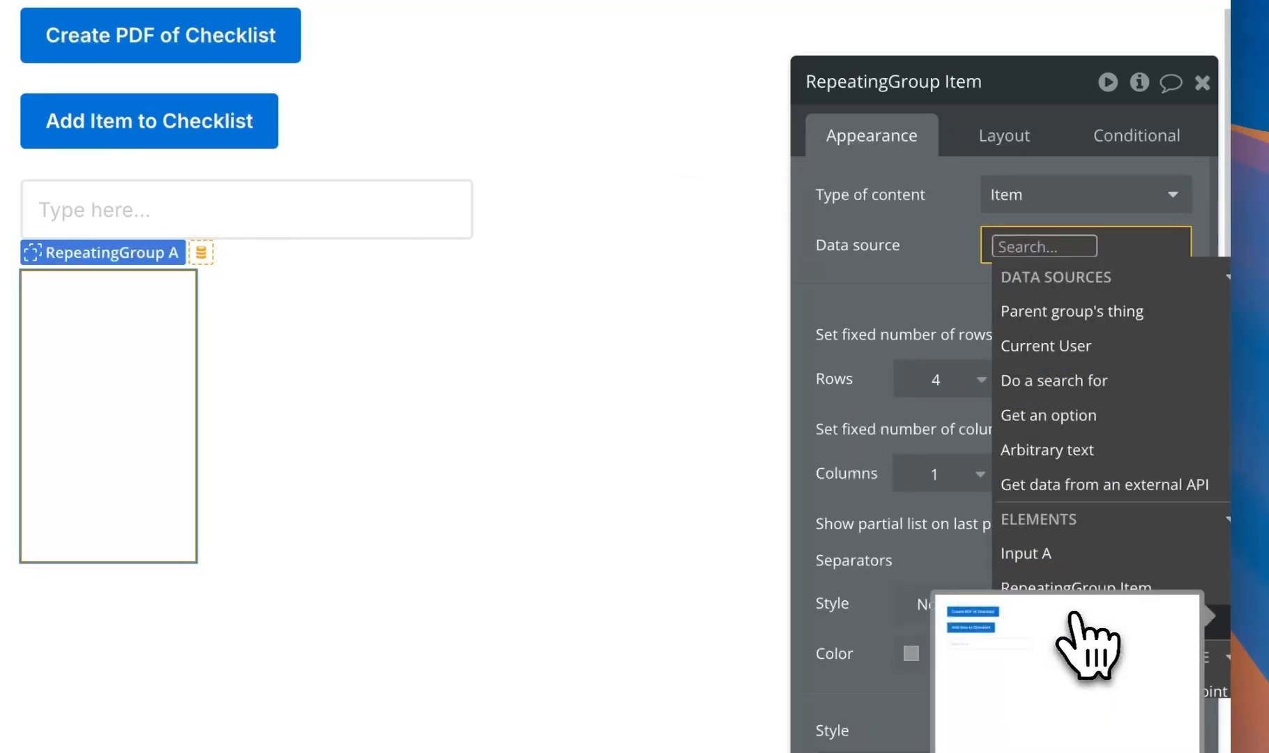
{"action": "left_click", "coordinate": [1115, 621]}
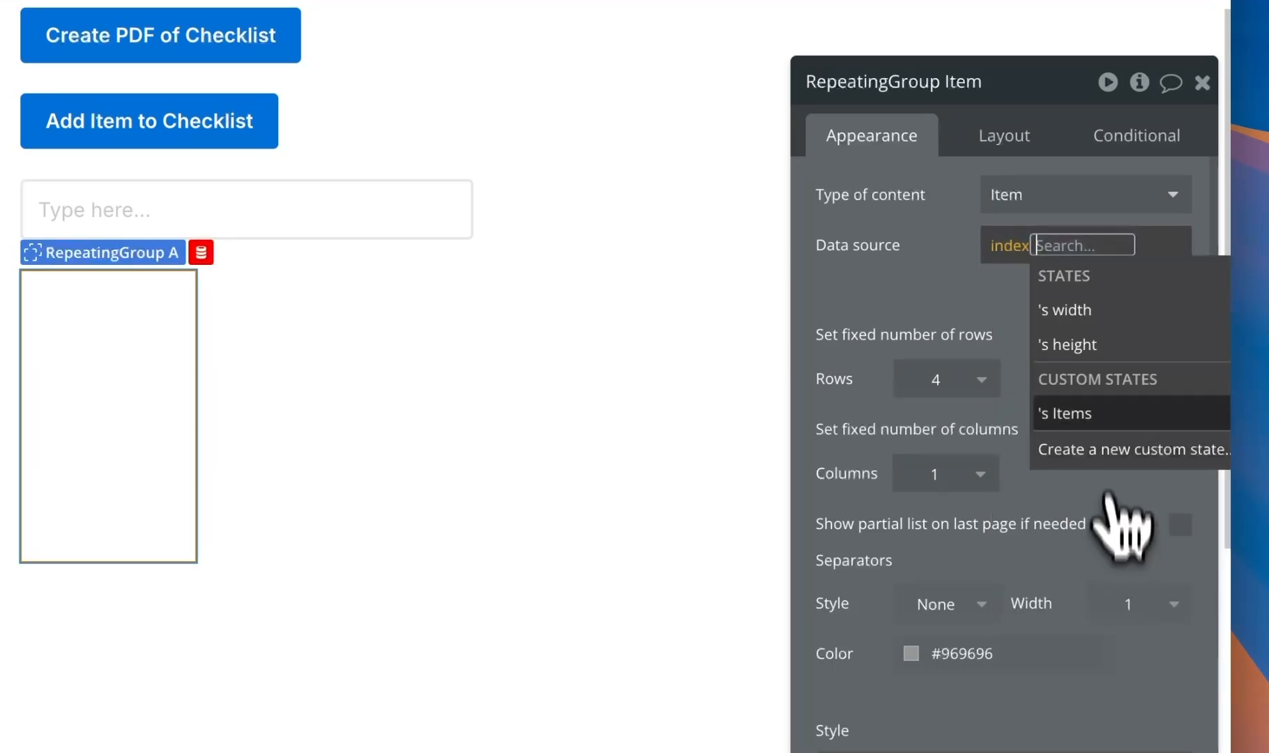
{"action": "left_click", "coordinate": [1107, 412]}
{"action": "scroll", "coordinate": [1119, 631], "scroll_direction": "down", "scroll_amount": 2}
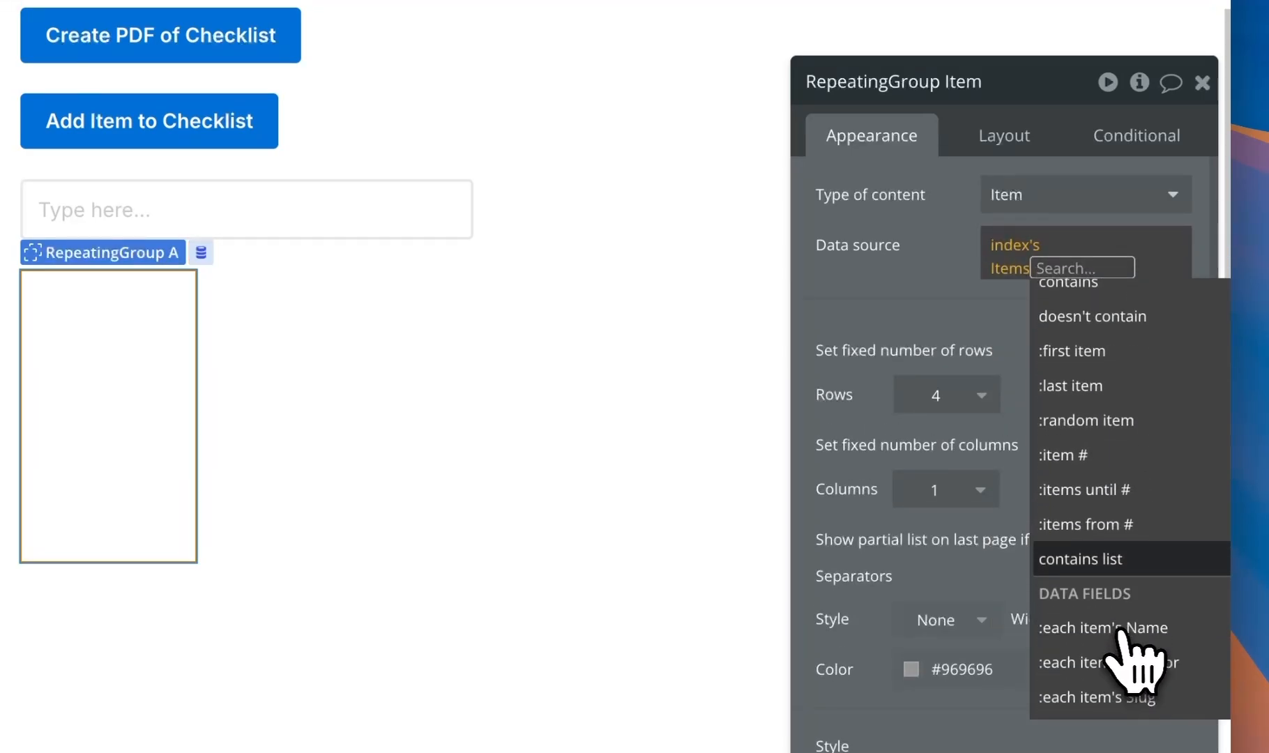
{"action": "left_click", "coordinate": [972, 329]}
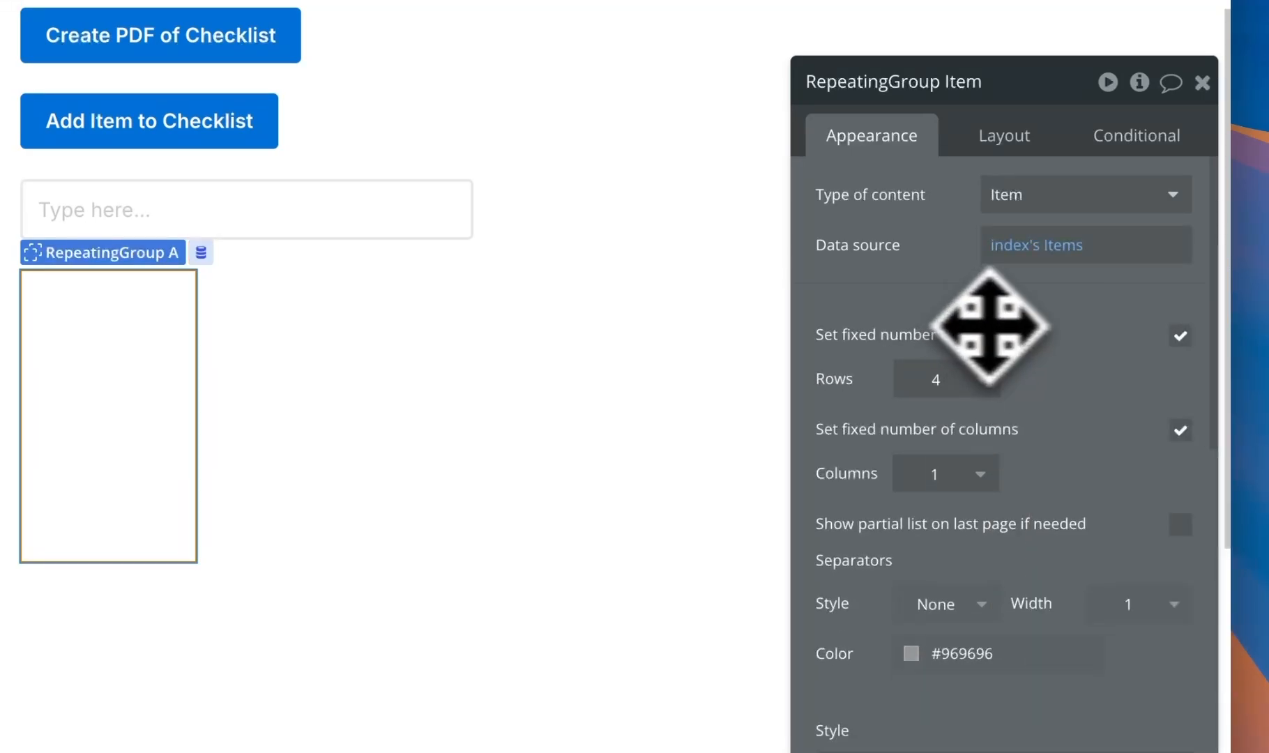
{"action": "left_click", "coordinate": [1179, 336]}
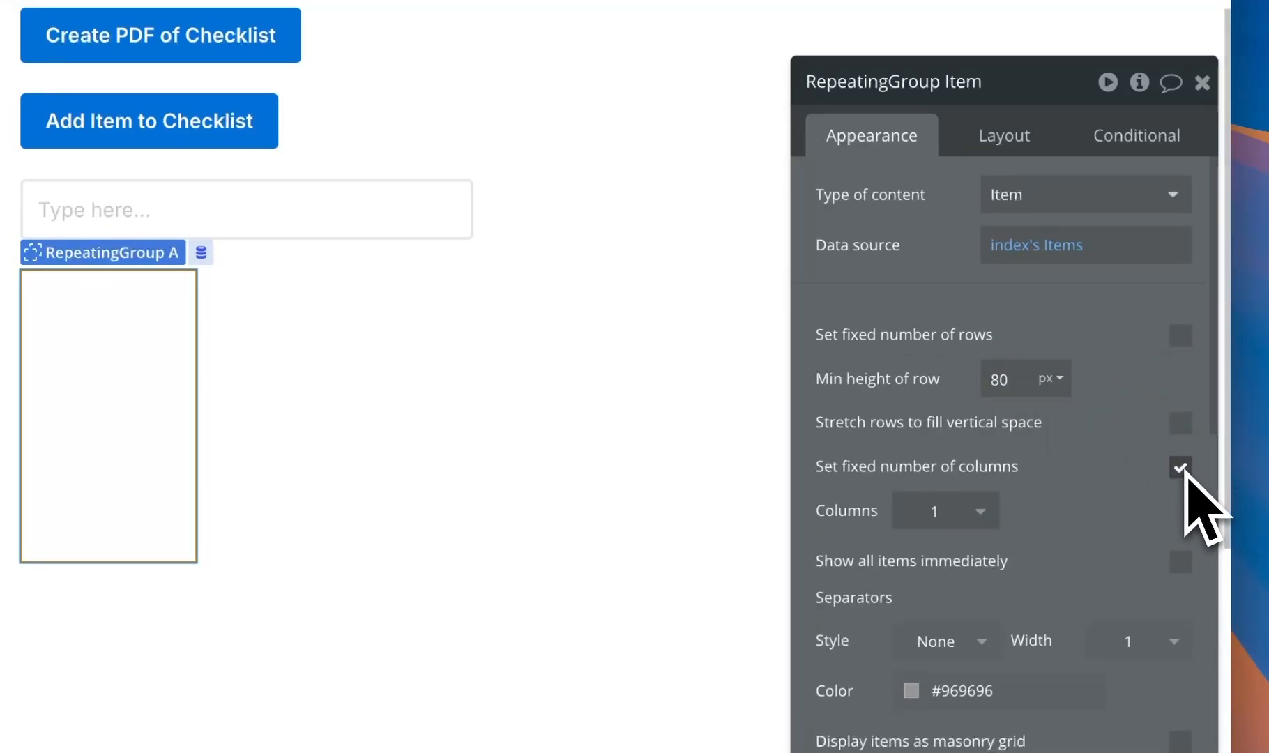
{"action": "left_click", "coordinate": [1008, 140]}
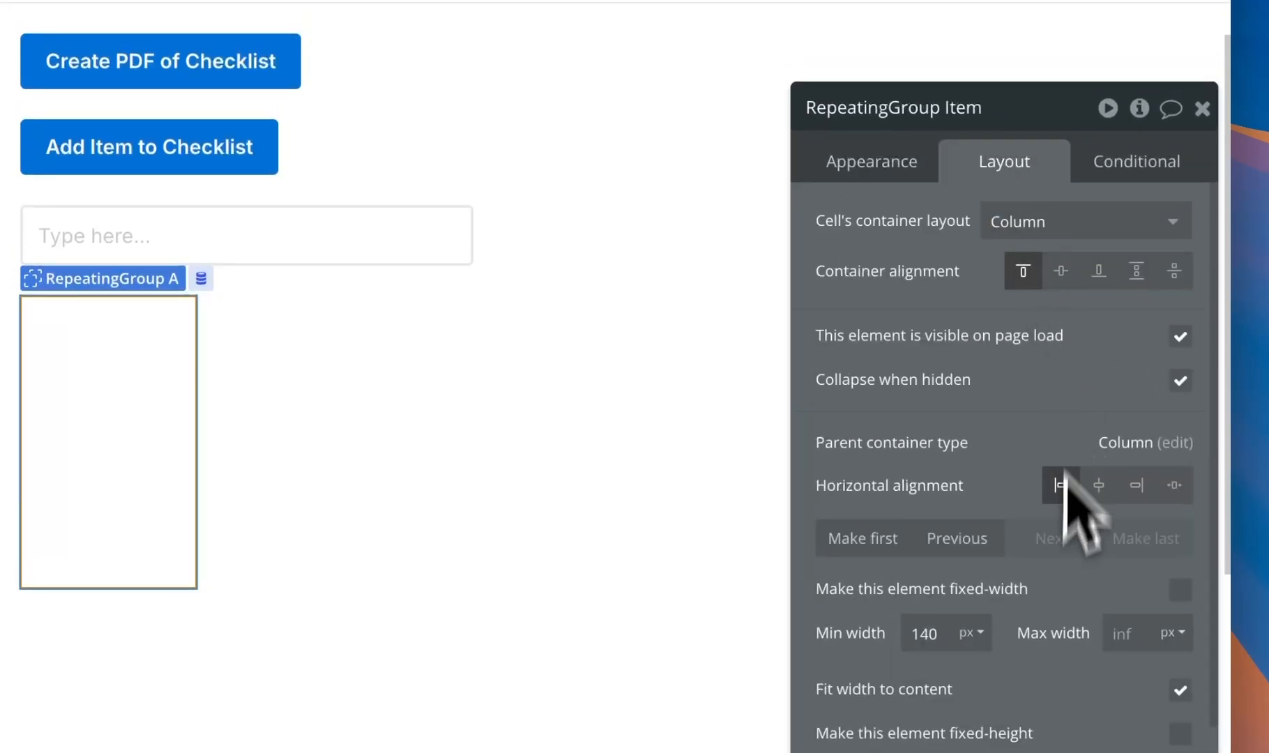
{"action": "left_click", "coordinate": [1131, 496]}
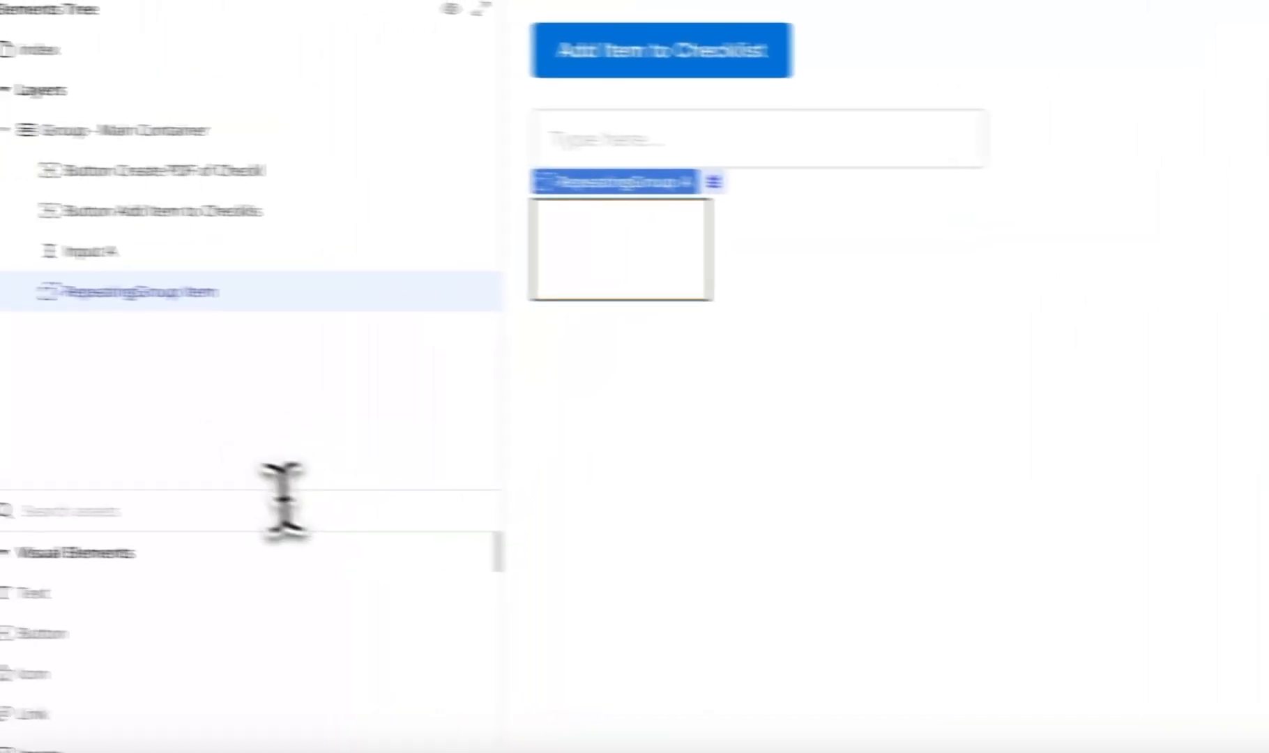
- Add a Group inside the repeating group's cell and rename it 'Group - RG Container'
{"action": "left_click", "coordinate": [361, 514]}
{"action": "type", "text": "gGr"}
{"action": "left_click_drag", "start_coordinate": [224, 595], "coordinate": [718, 277]}
{"action": "left_click", "coordinate": [944, 299]}
{"action": "key", "text": "BackSpace"}
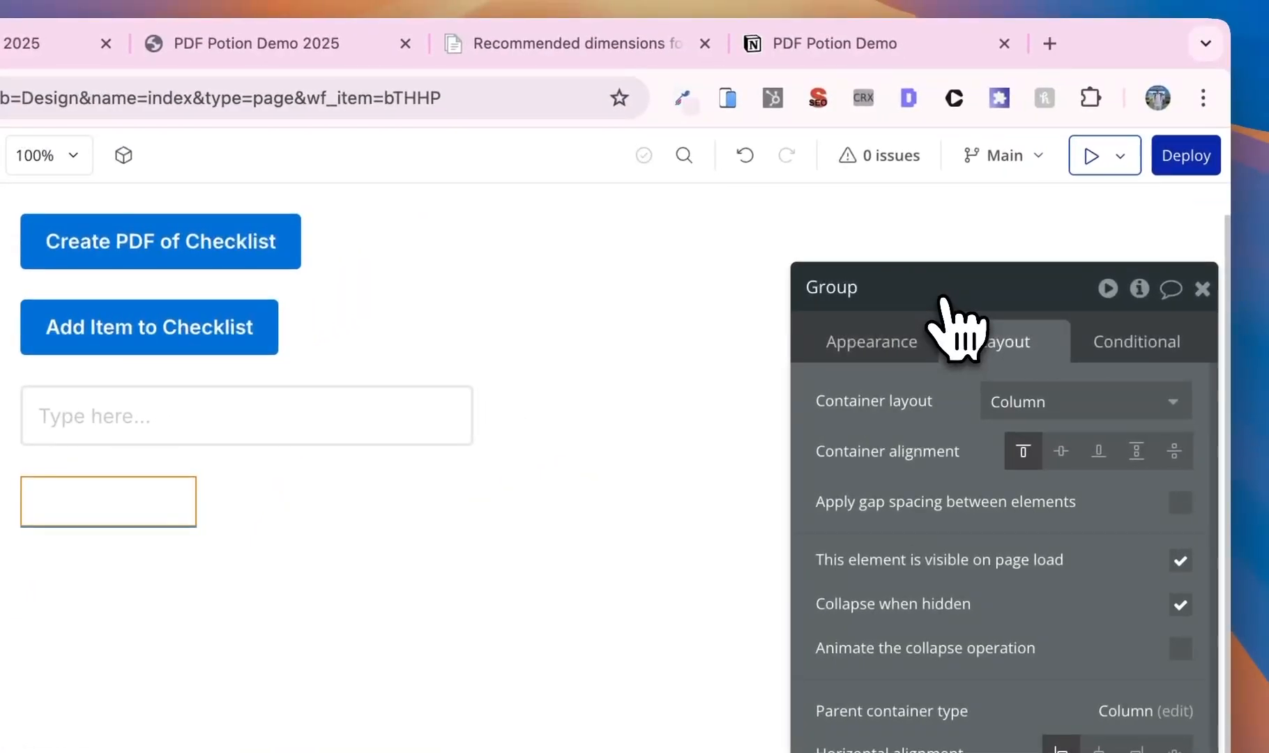
{"action": "type", "text": "RG C"}
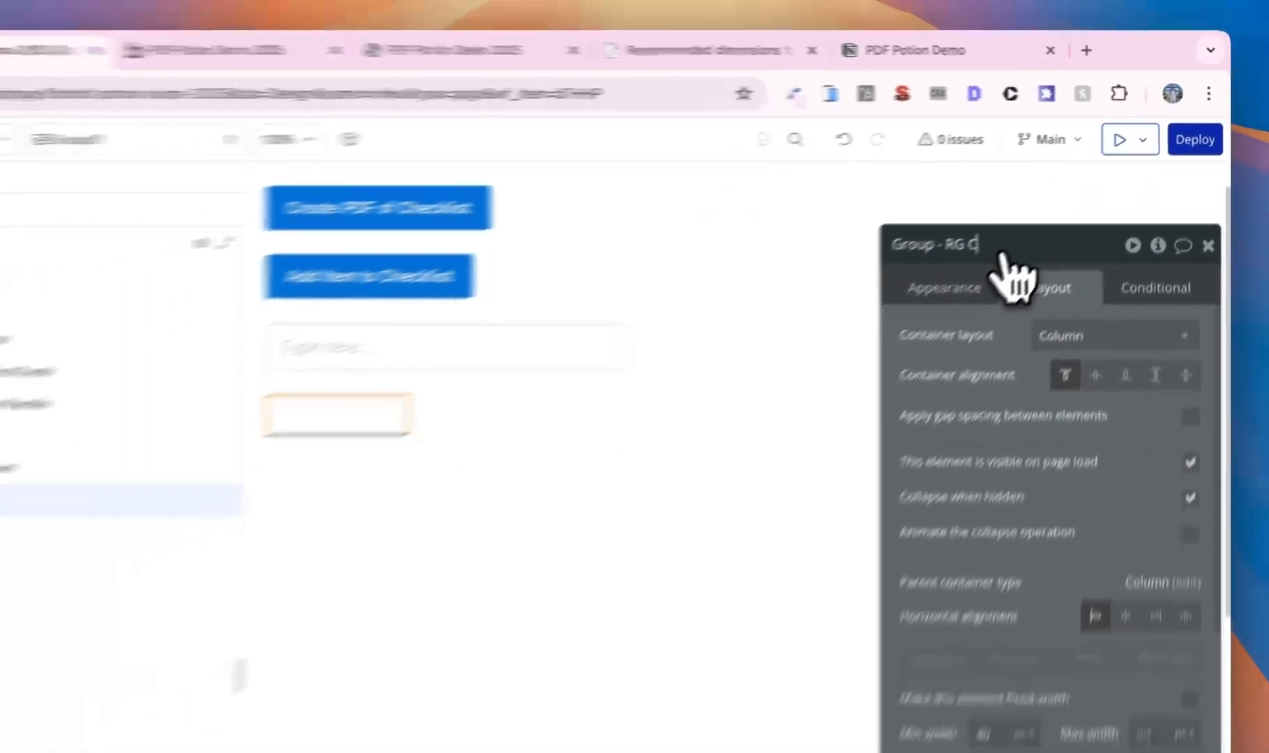
{"action": "type", "text": "otn"}
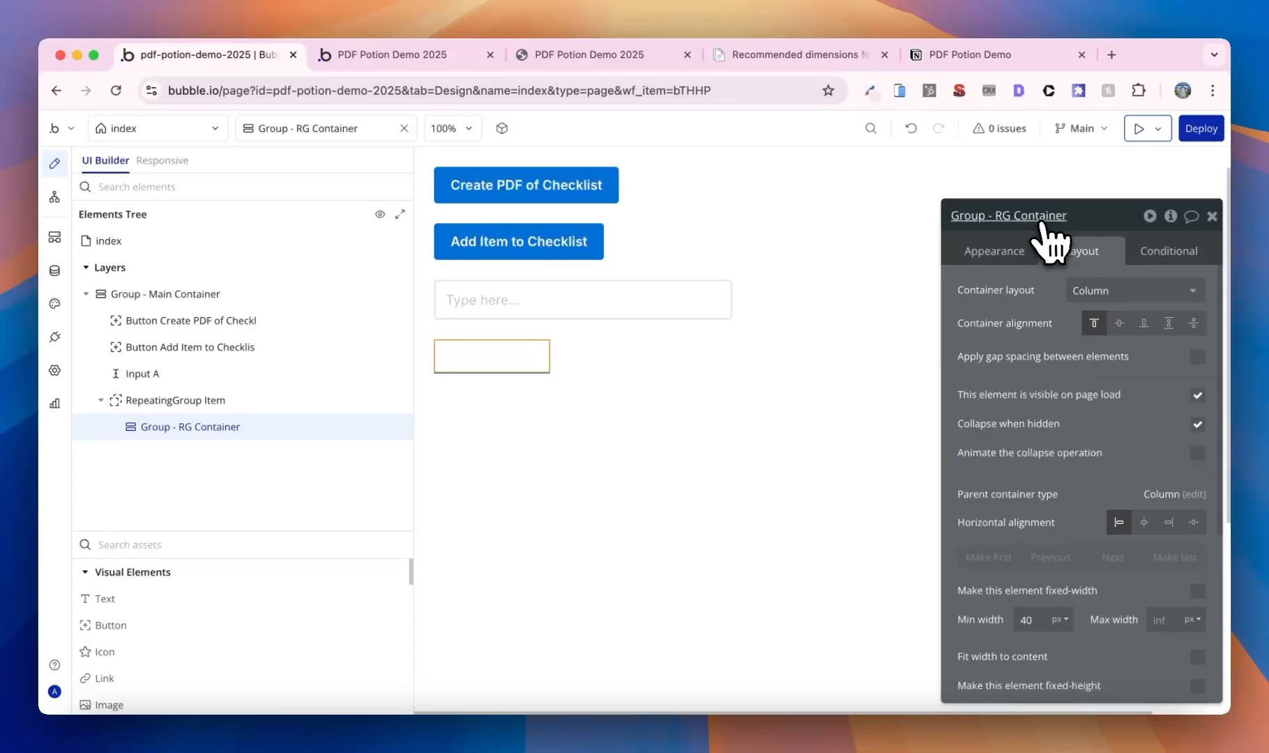
- Give the container group 8 px padding and turn off Fit height to content
{"action": "scroll", "coordinate": [1114, 402], "scroll_direction": "down", "scroll_amount": 5}
{"action": "left_click", "coordinate": [974, 682]}
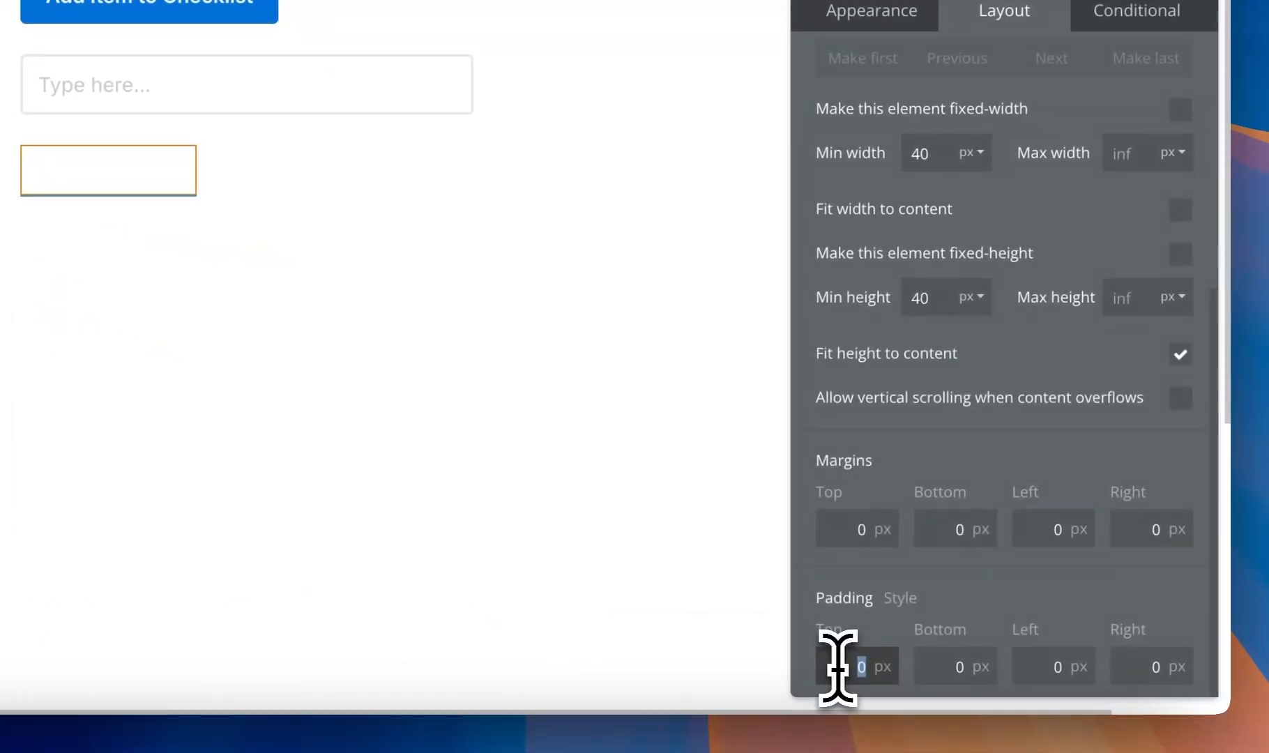
{"action": "type", "text": "8"}
{"action": "left_click", "coordinate": [1060, 680]}
{"action": "type", "text": "8"}
{"action": "left_click", "coordinate": [1024, 661]}
{"action": "type", "text": "8"}
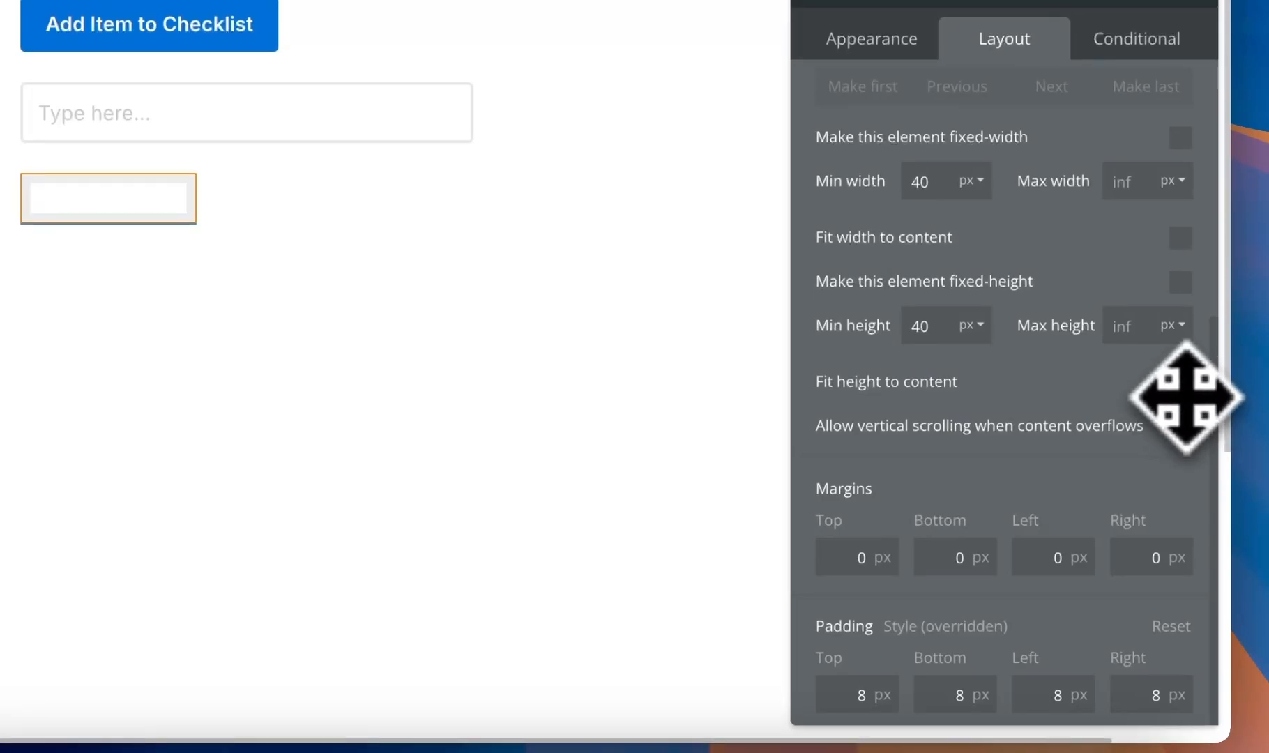
{"action": "left_click", "coordinate": [1181, 503]}
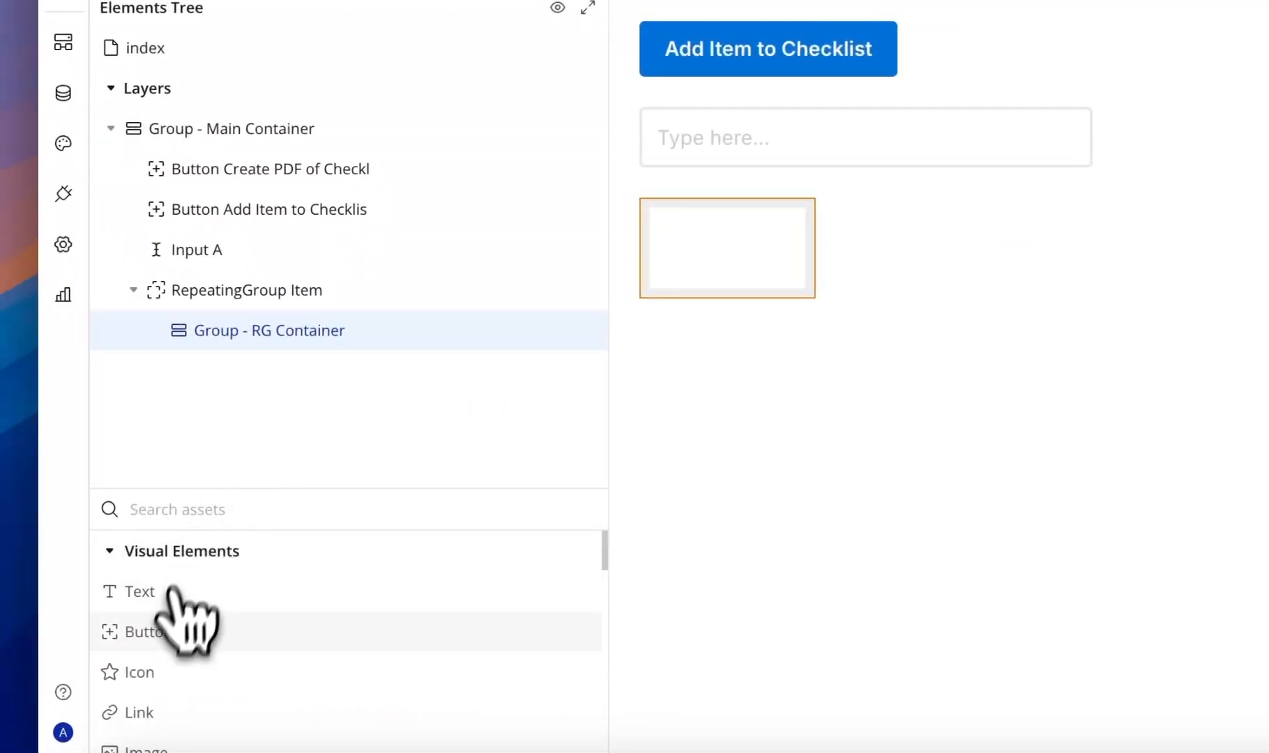
- Add a Text to the container and make Group - RG Container take Current cell's Item
{"action": "left_click_drag", "start_coordinate": [164, 597], "coordinate": [719, 279]}
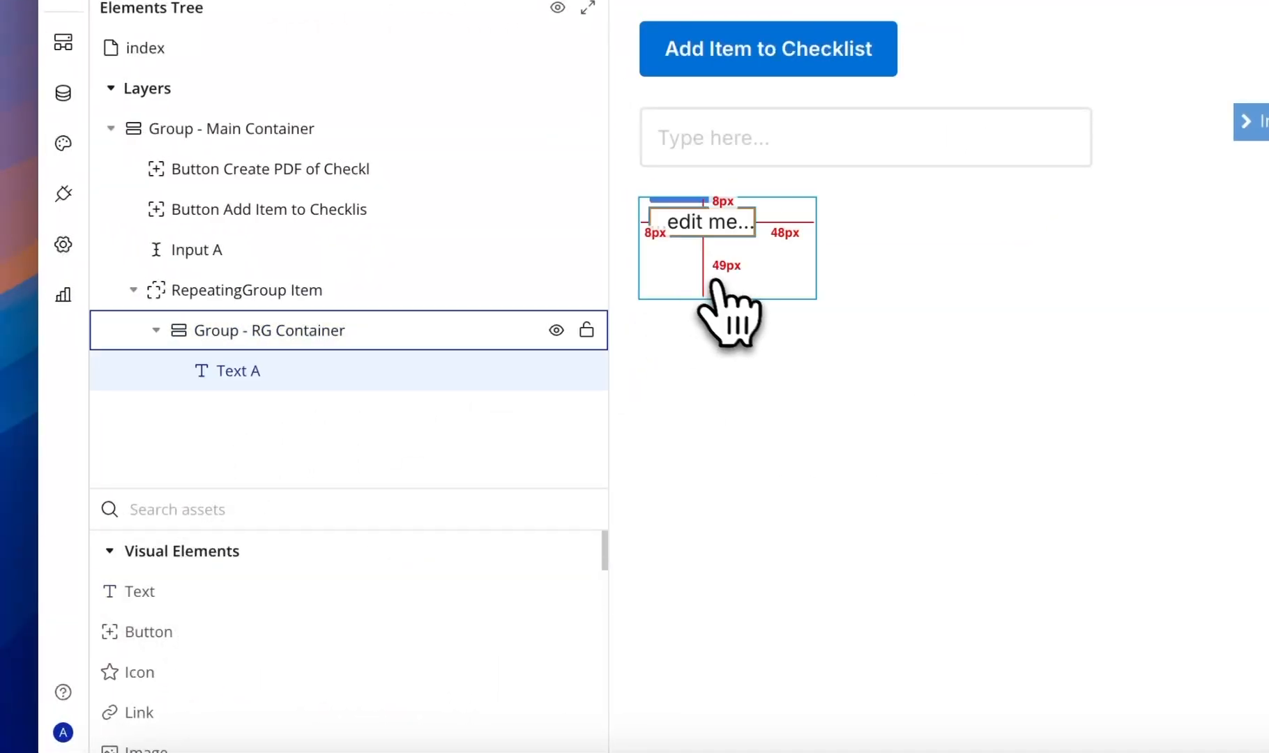
{"action": "left_click", "coordinate": [753, 305]}
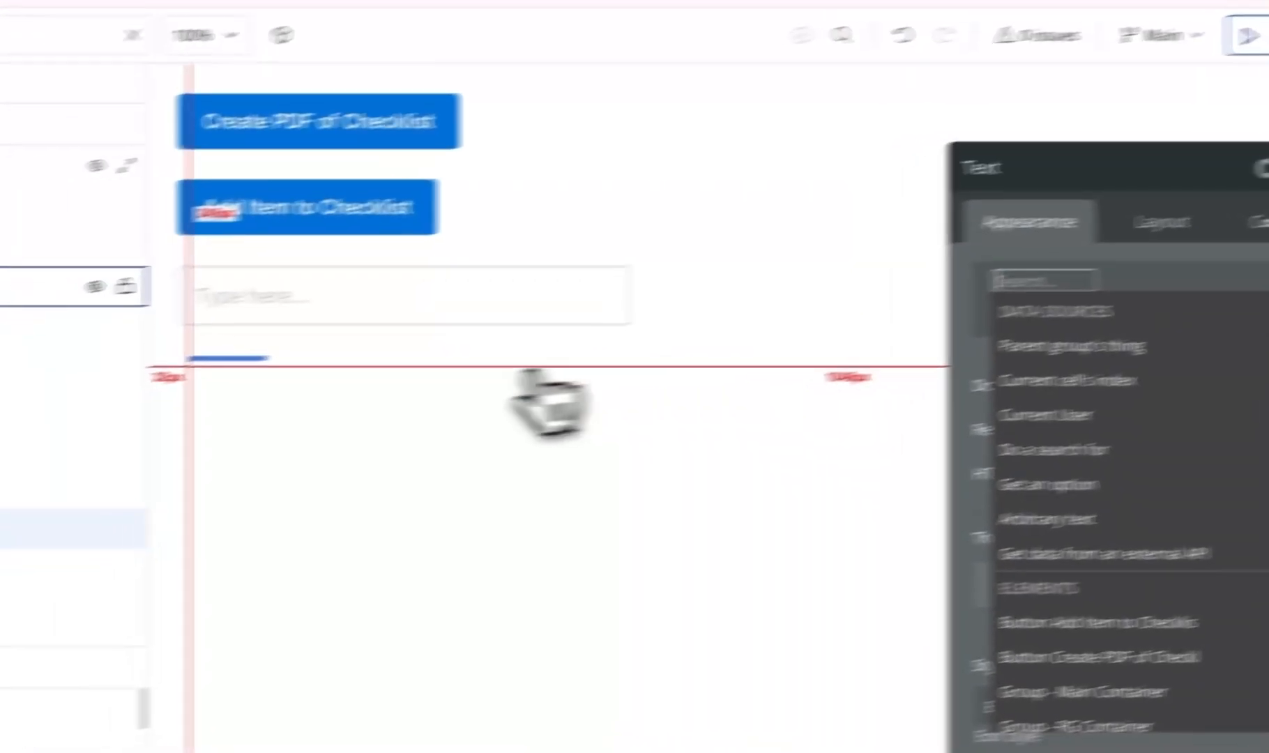
{"action": "left_click", "coordinate": [250, 409]}
{"action": "left_click", "coordinate": [166, 416]}
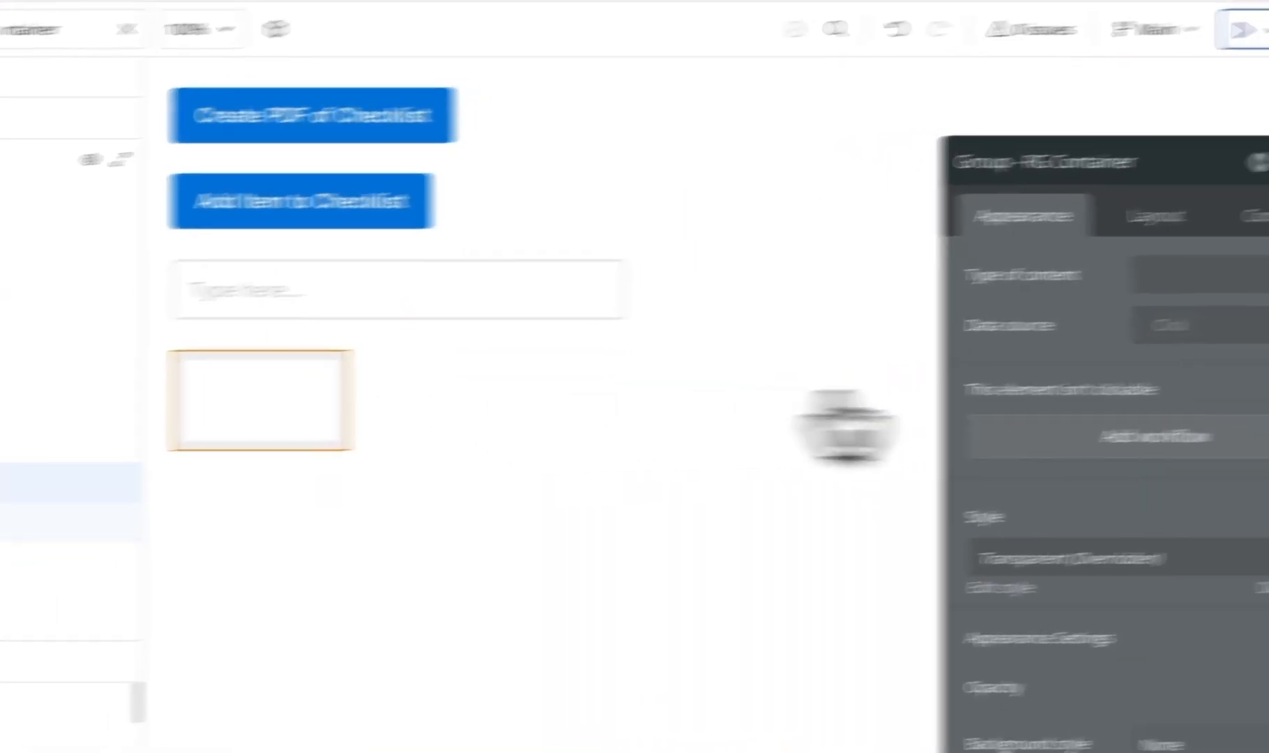
{"action": "left_click", "coordinate": [1191, 282]}
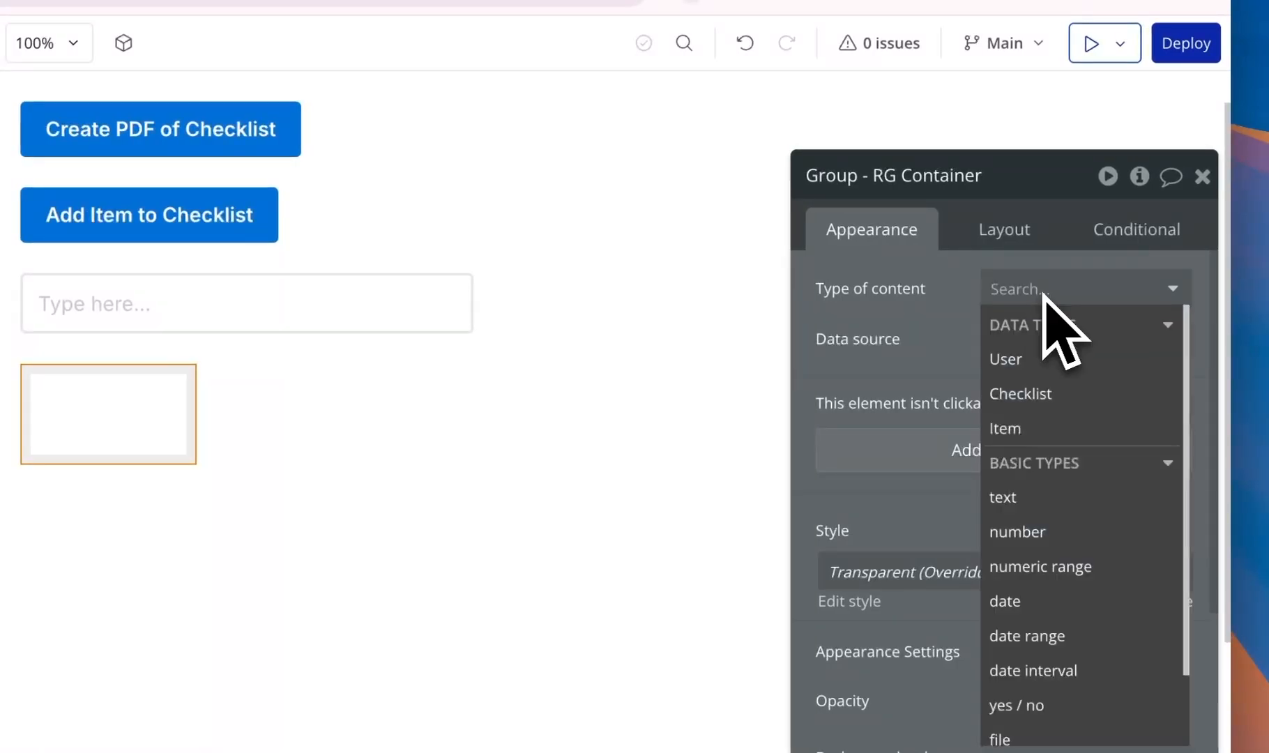
{"action": "left_click", "coordinate": [1039, 428]}
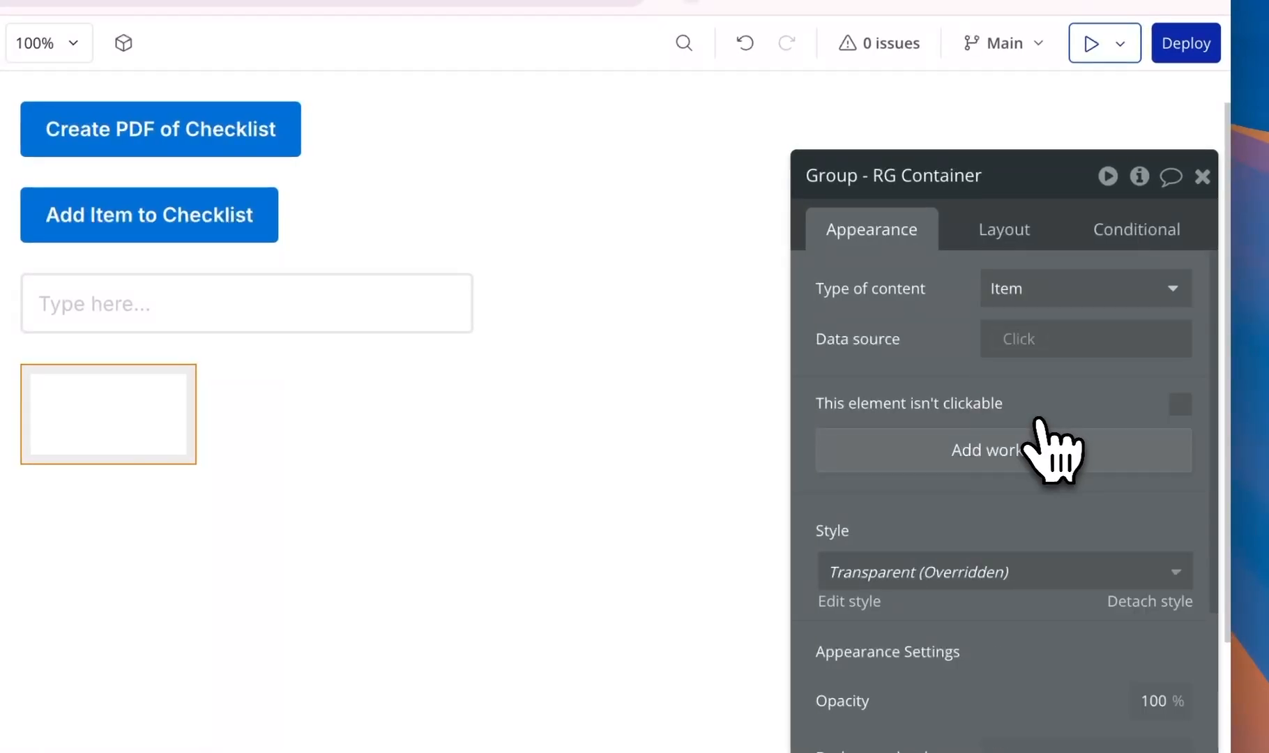
{"action": "left_click", "coordinate": [1019, 341]}
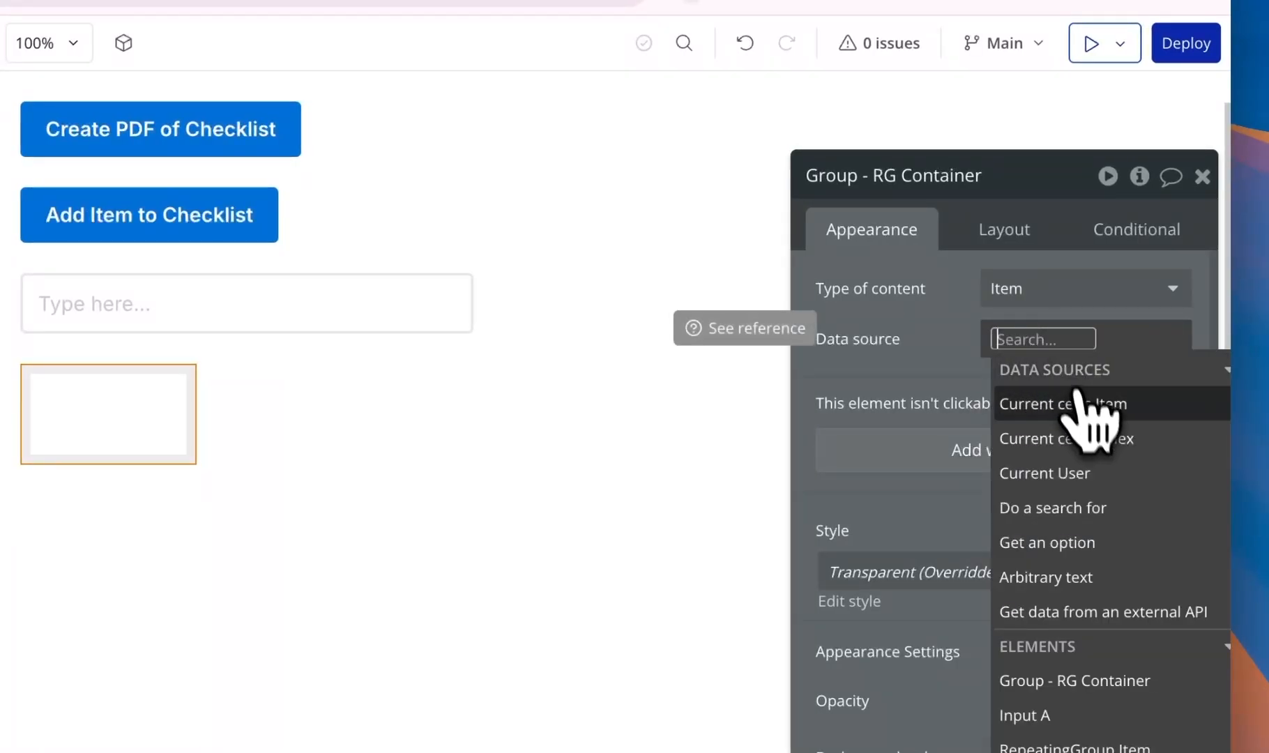
{"action": "left_click", "coordinate": [1081, 418]}
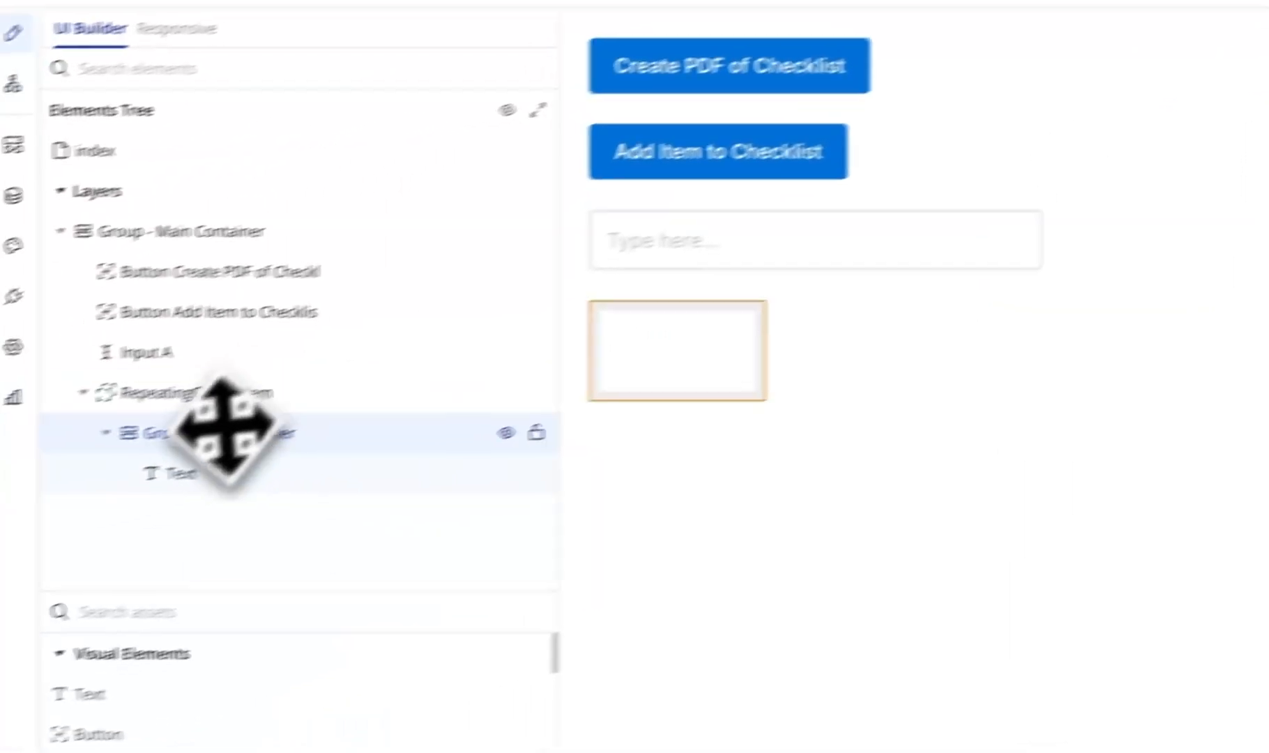
- Set the text's content to Parent group's Item's Name
{"action": "left_click", "coordinate": [227, 464]}
{"action": "left_click", "coordinate": [858, 288]}
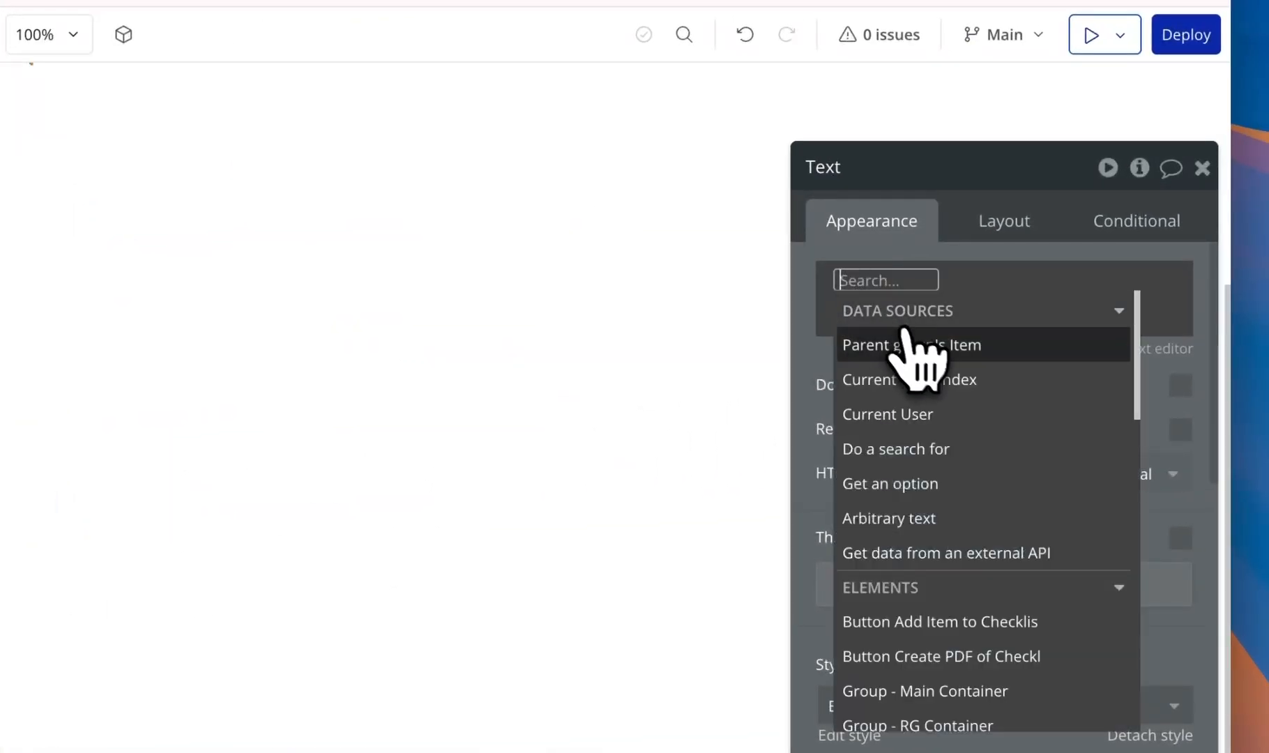
{"action": "left_click", "coordinate": [983, 347]}
{"action": "left_click", "coordinate": [1099, 461]}
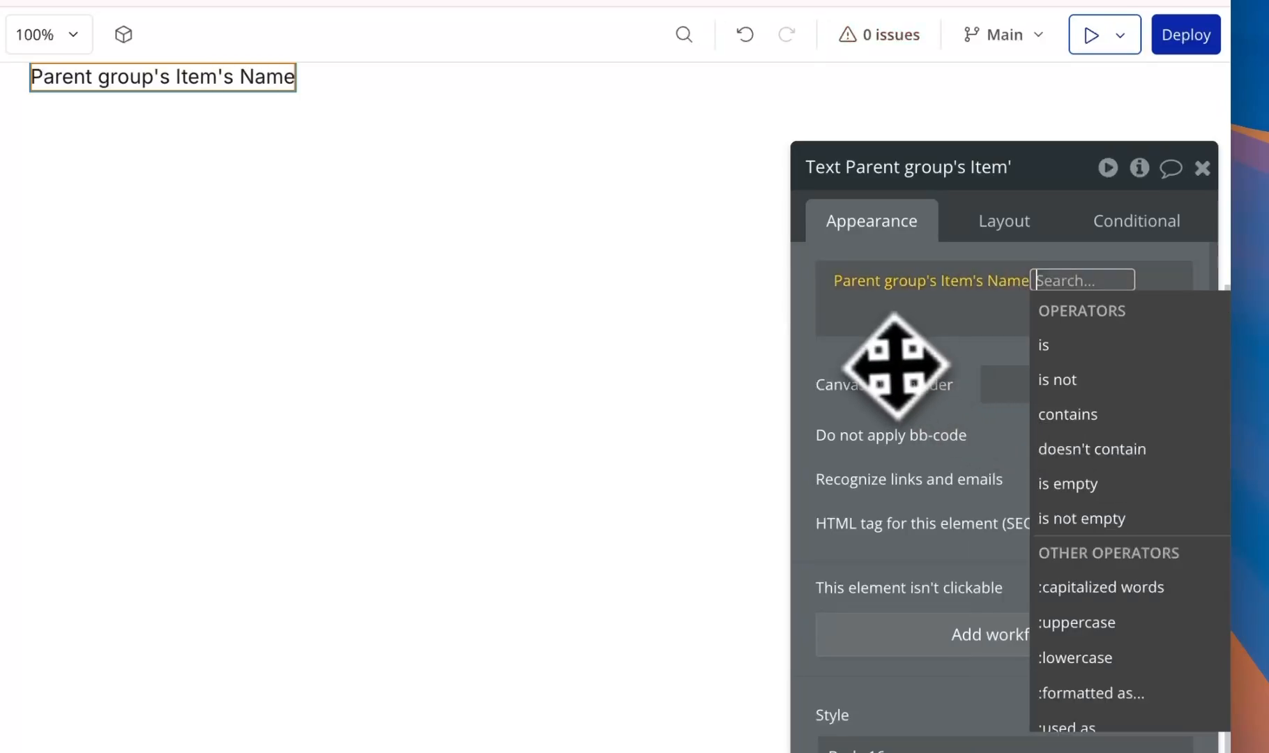
{"action": "scroll", "coordinate": [631, 356], "scroll_direction": "up", "scroll_amount": 5}
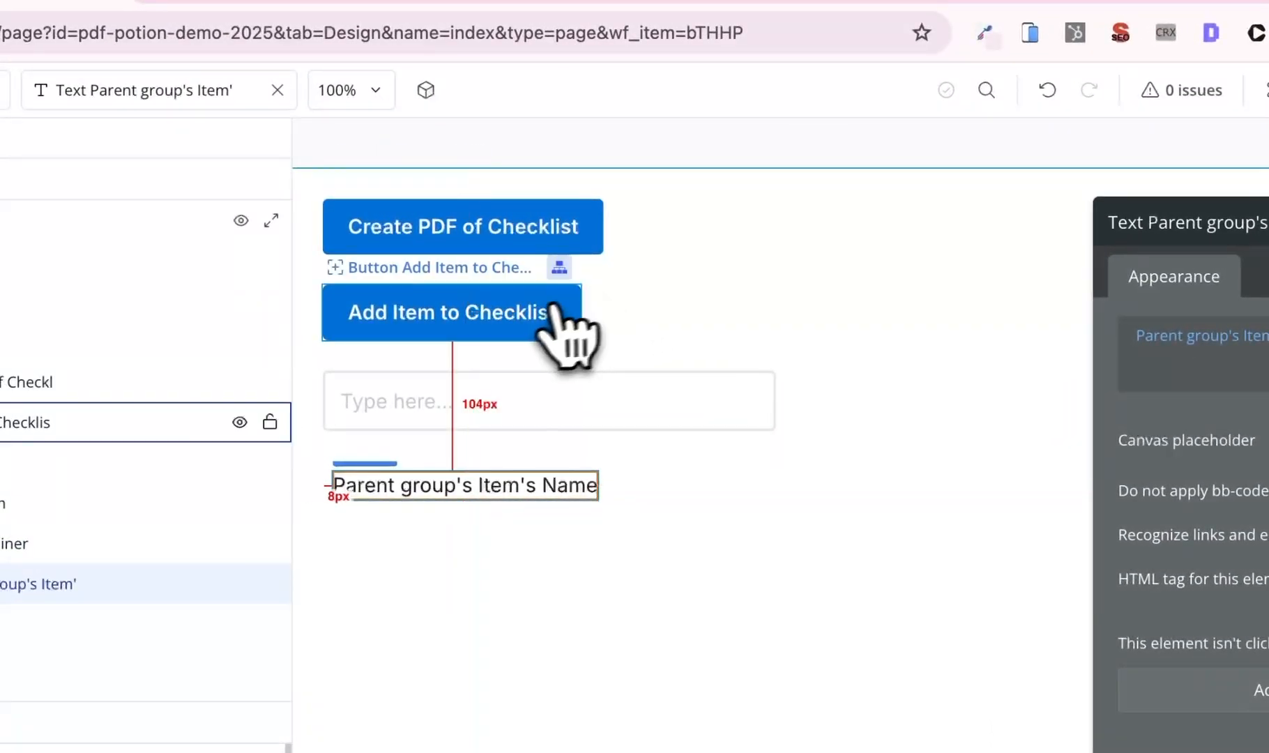
- Add a Reset relevant inputs action after Step 2 of the Add Item to Checklist workflow
{"action": "left_click", "coordinate": [274, 262]}
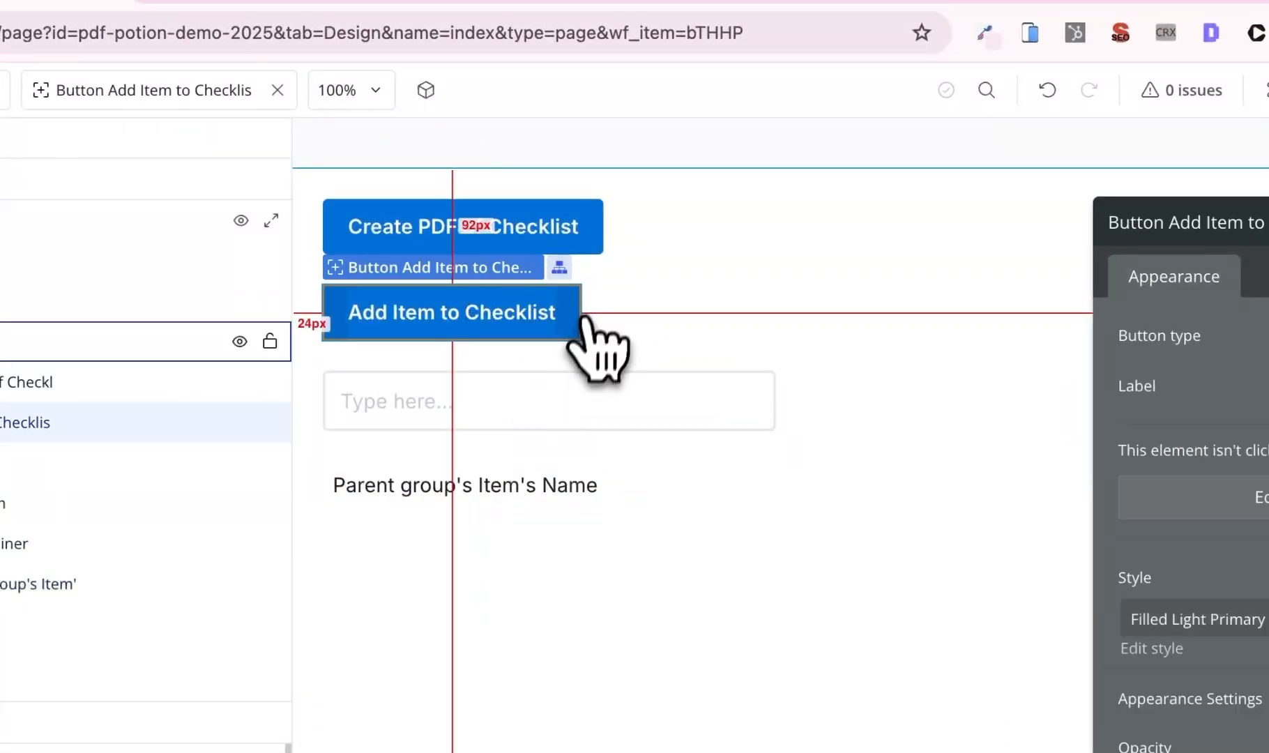
{"action": "left_click", "coordinate": [1262, 497]}
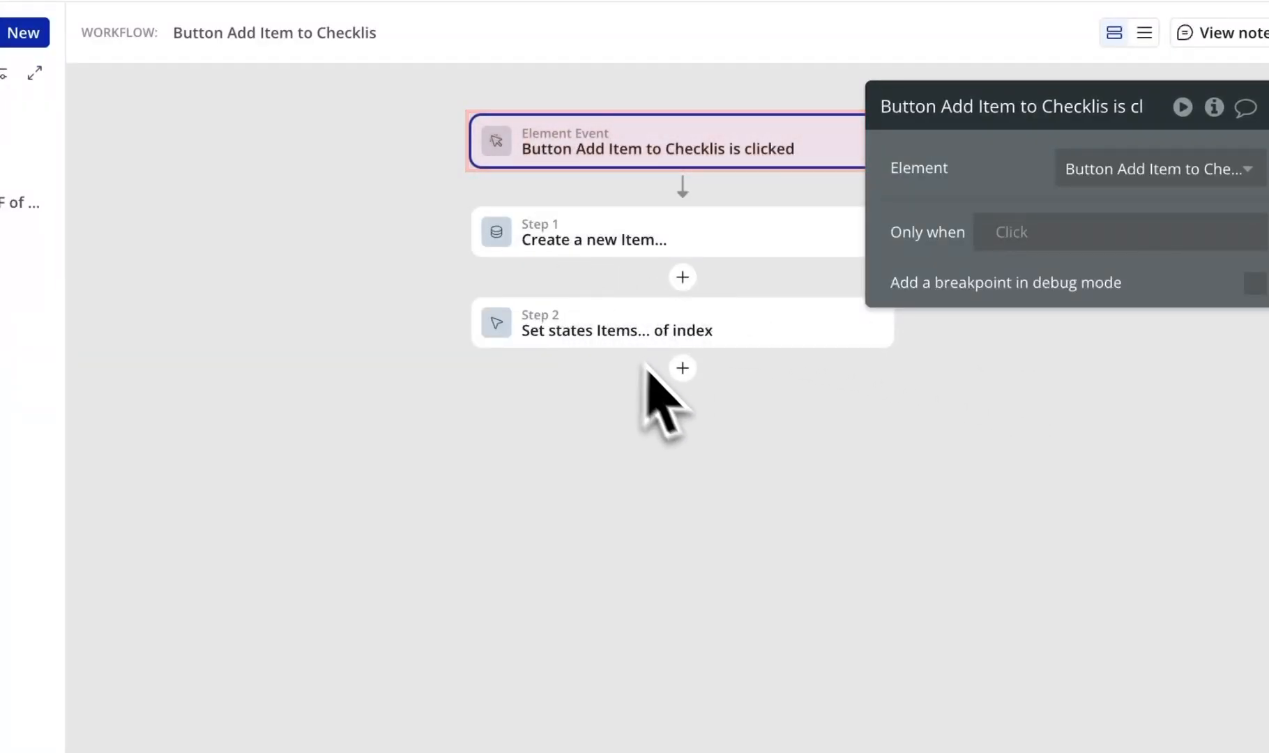
{"action": "left_click", "coordinate": [683, 368]}
{"action": "type", "text": "rese"}
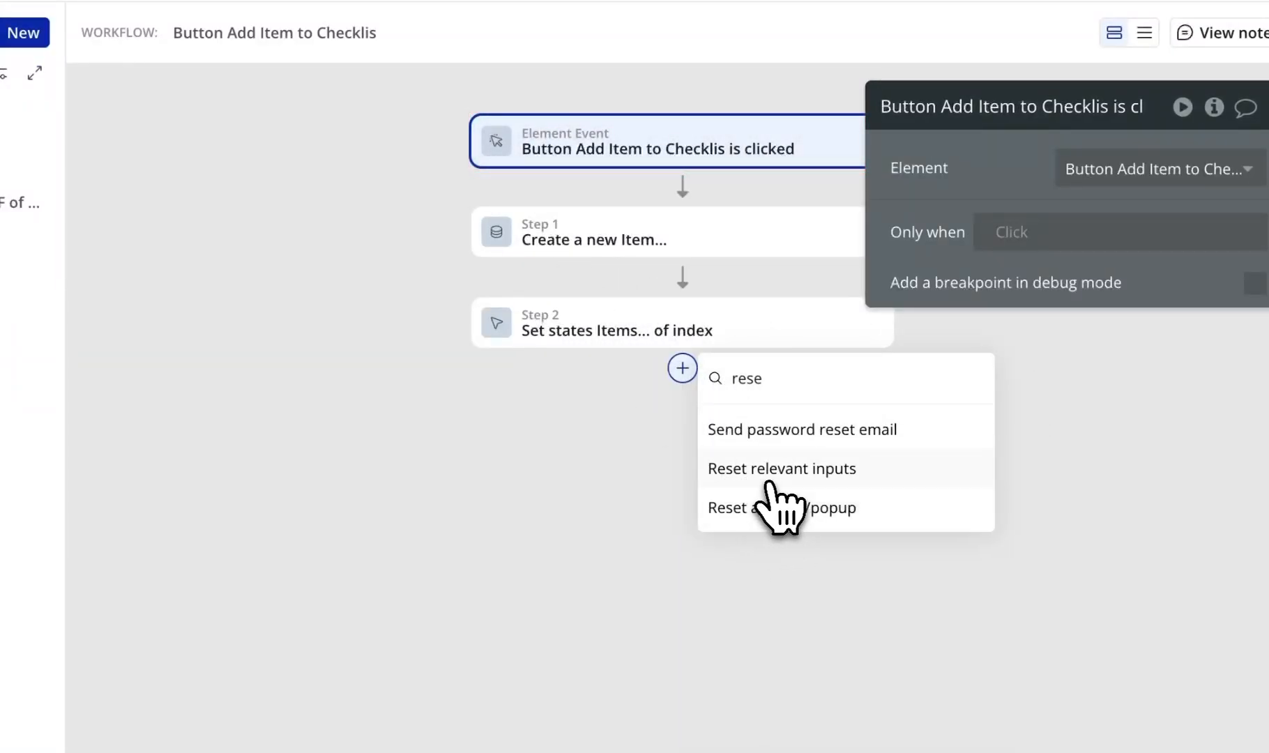
{"action": "left_click", "coordinate": [768, 483]}
{"action": "left_click", "coordinate": [415, 56]}
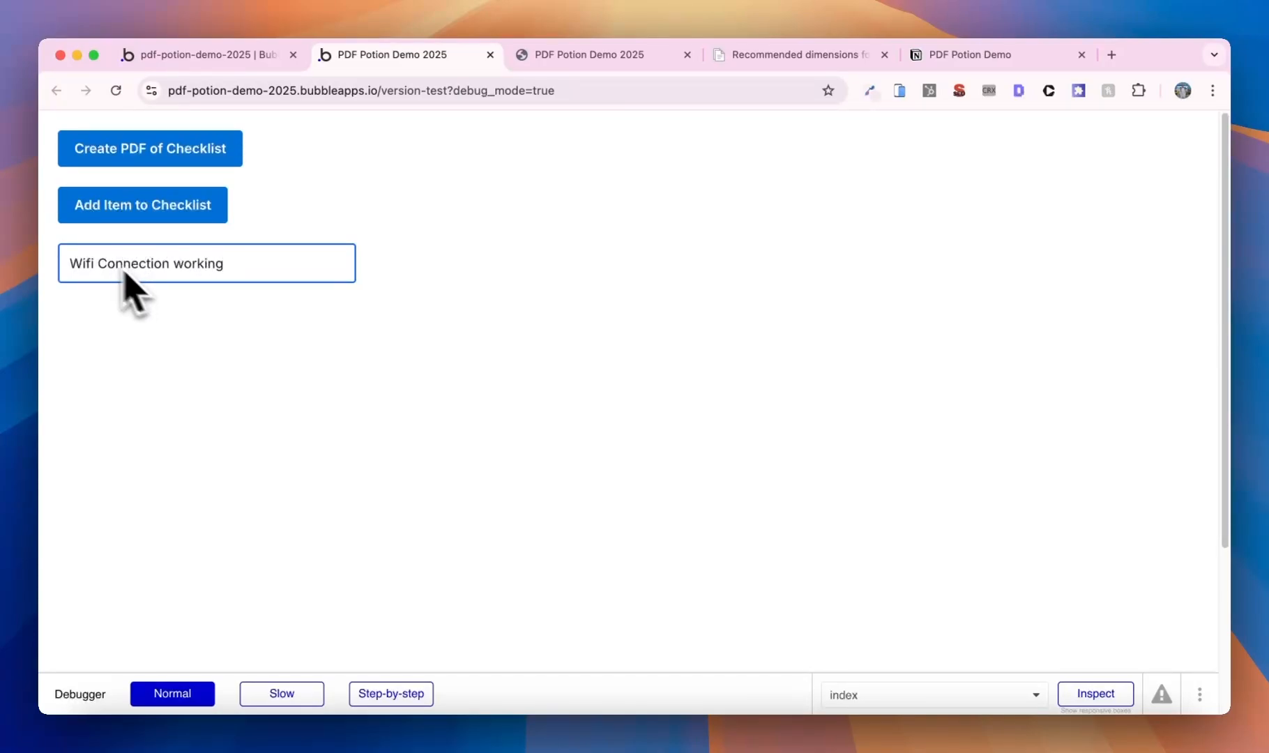
- In the preview, add 'Wifi Connection working' and 'Bathroom inspection', then create the checklist PDF
{"action": "left_click", "coordinate": [136, 216]}
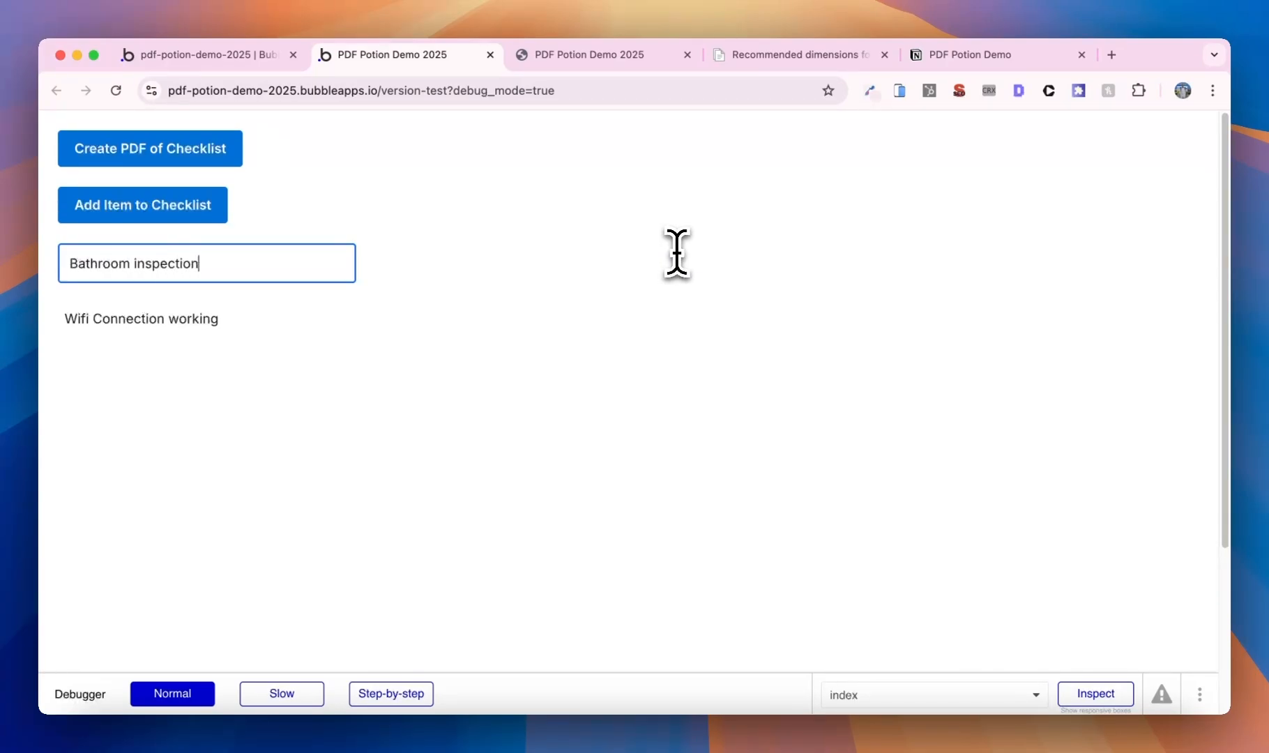
{"action": "left_click", "coordinate": [164, 213]}
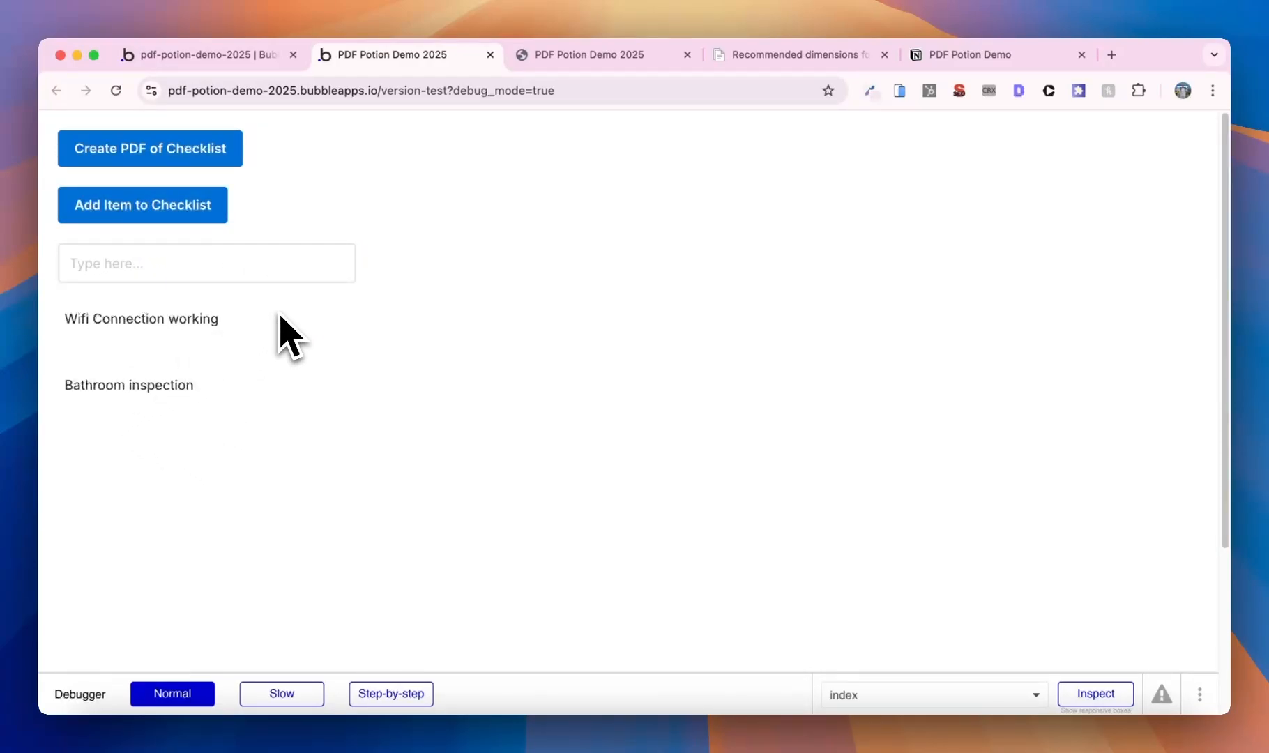
{"action": "left_click", "coordinate": [200, 162]}
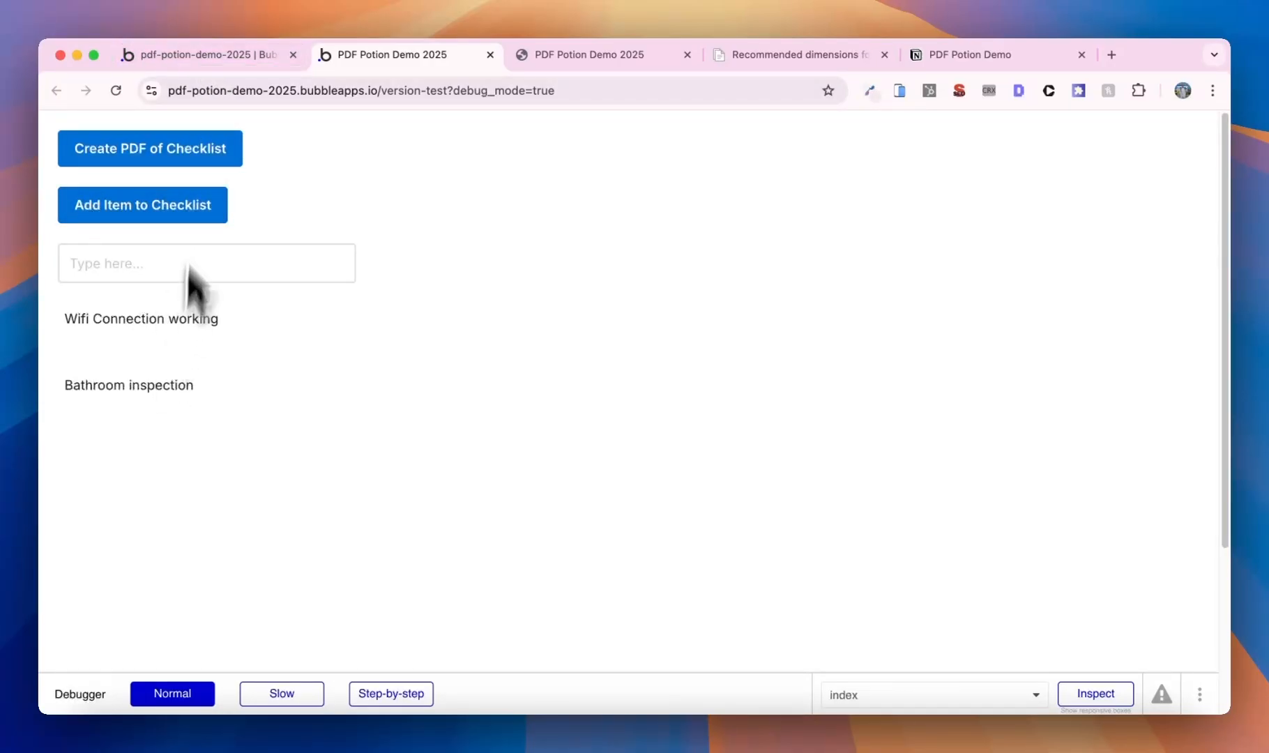
{"action": "left_click", "coordinate": [258, 56]}
{"action": "left_click", "coordinate": [243, 182]}
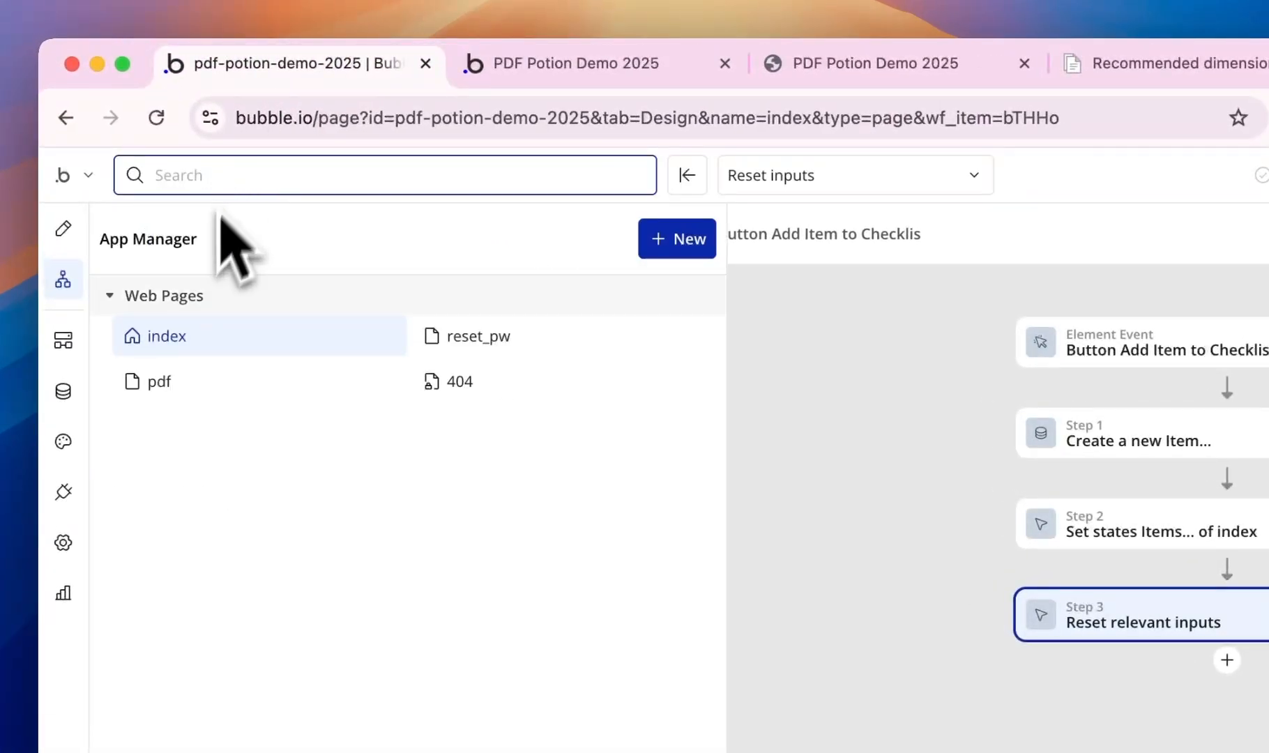
- On the pdf page, add a Repeating Group of type Item below the checklist rows
{"action": "left_click", "coordinate": [187, 377]}
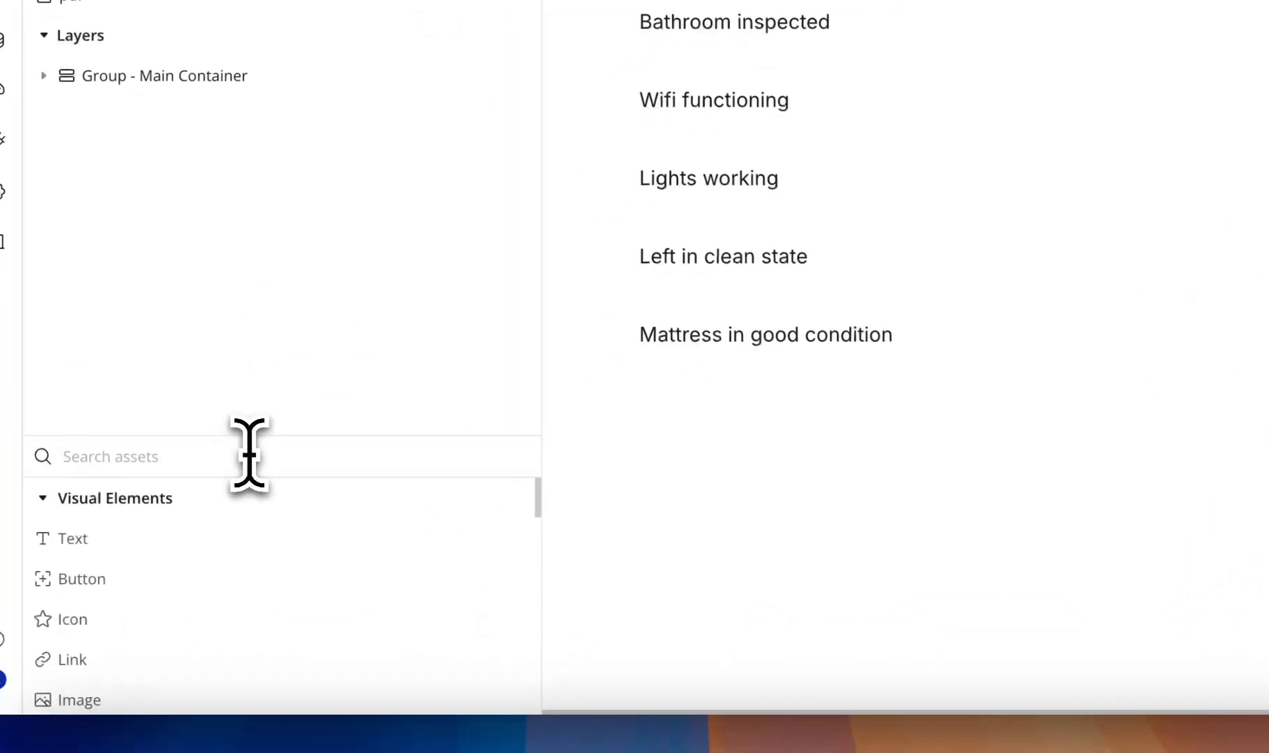
{"action": "left_click", "coordinate": [249, 453]}
{"action": "type", "text": "re"}
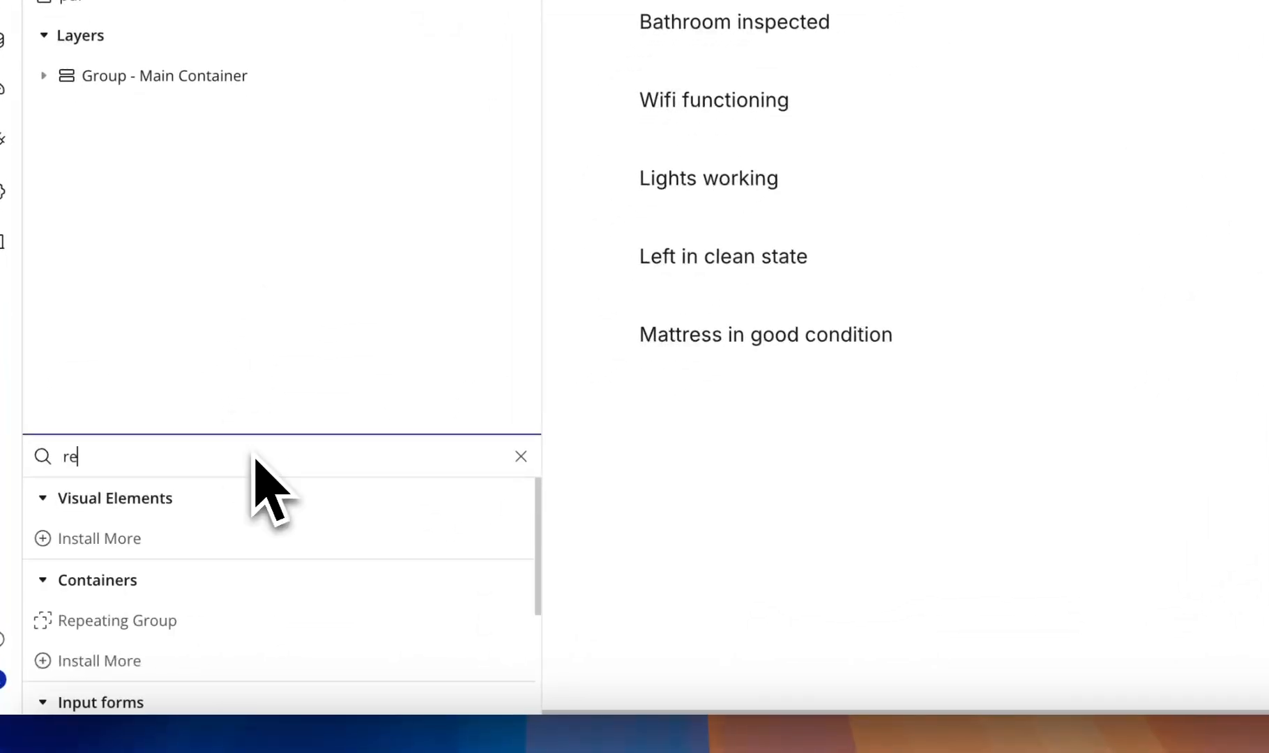
{"action": "left_click_drag", "start_coordinate": [243, 606], "coordinate": [796, 531]}
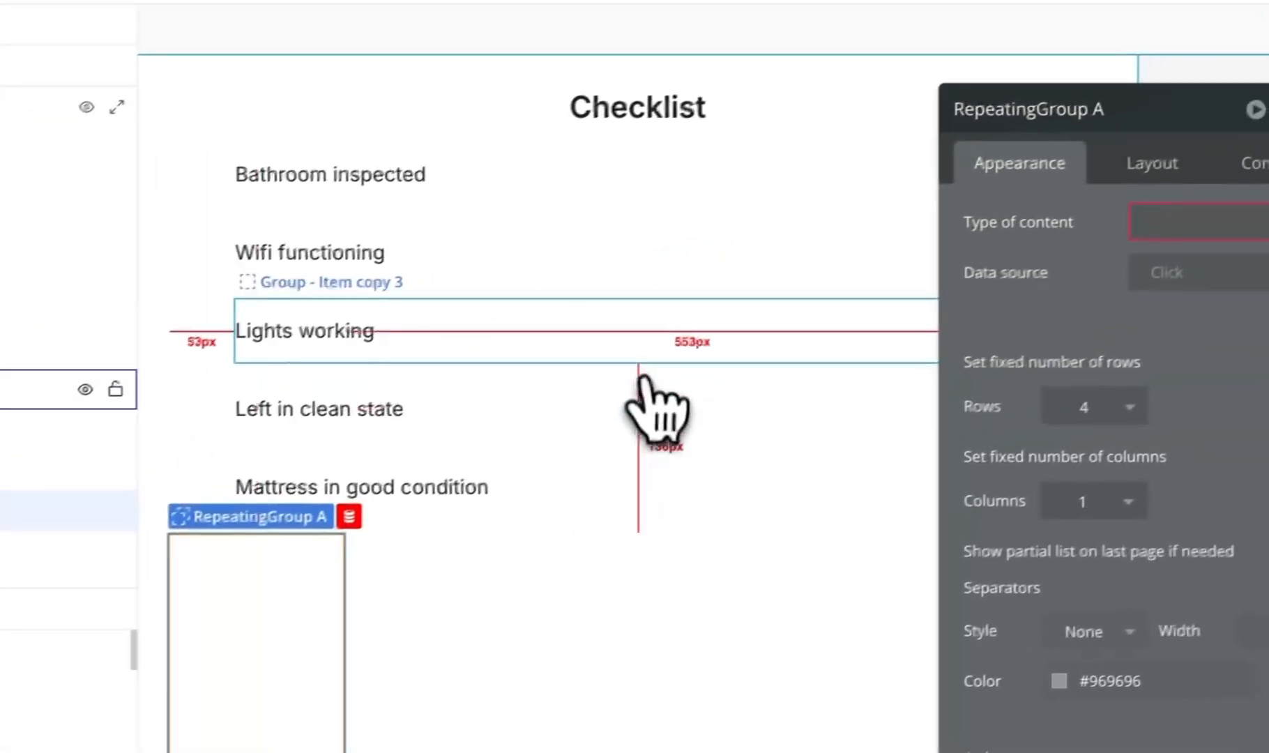
{"action": "left_click", "coordinate": [1079, 323]}
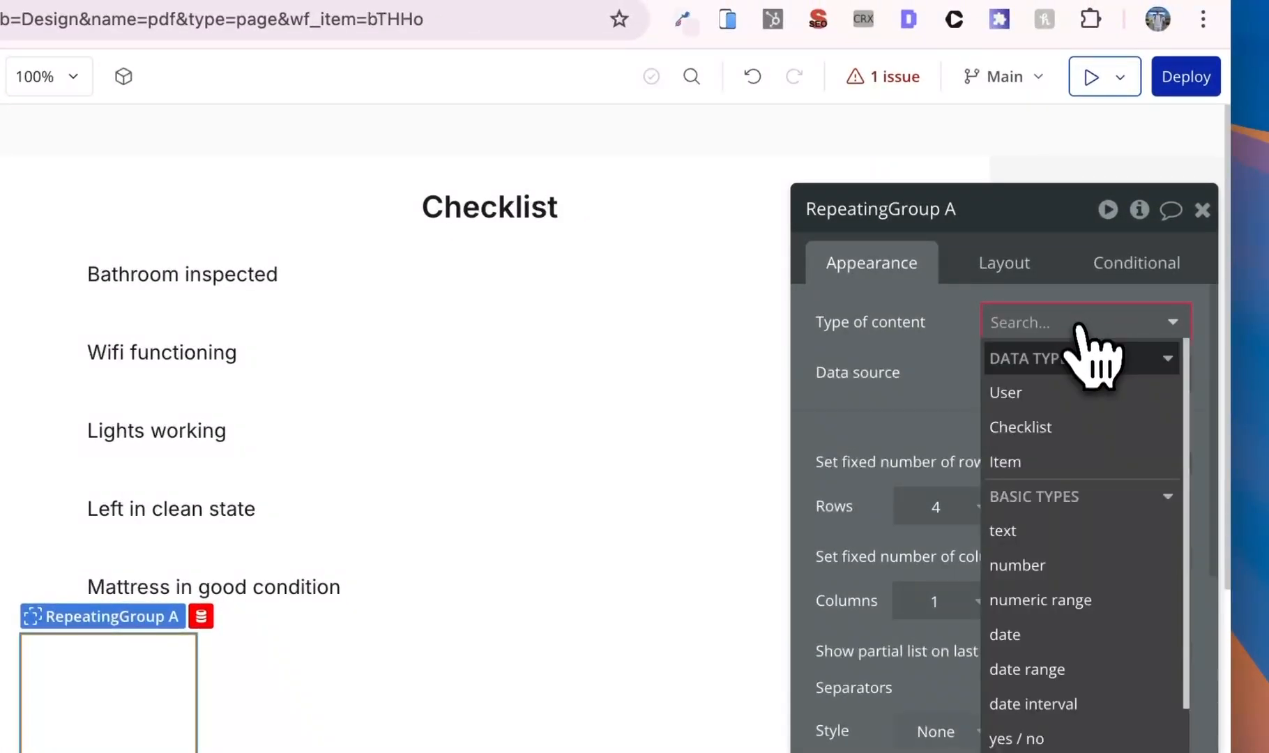
{"action": "left_click", "coordinate": [1074, 461]}
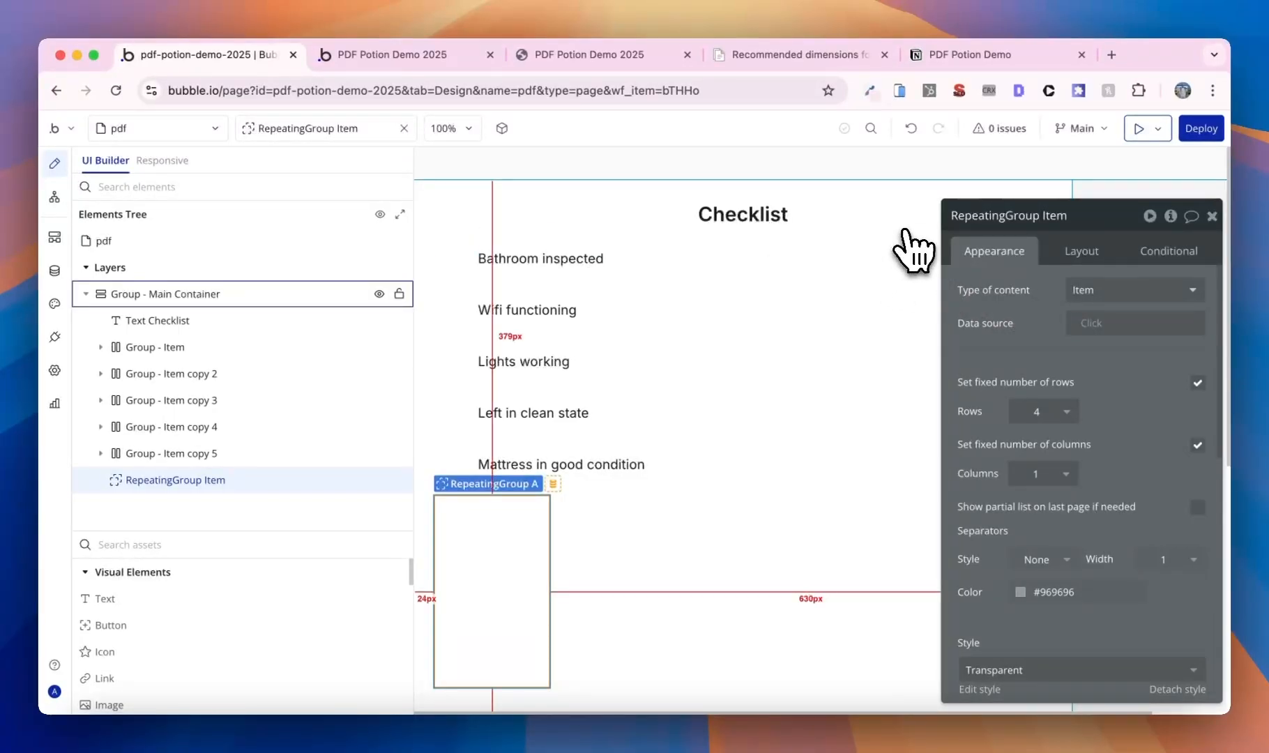
{"action": "left_click", "coordinate": [178, 241]}
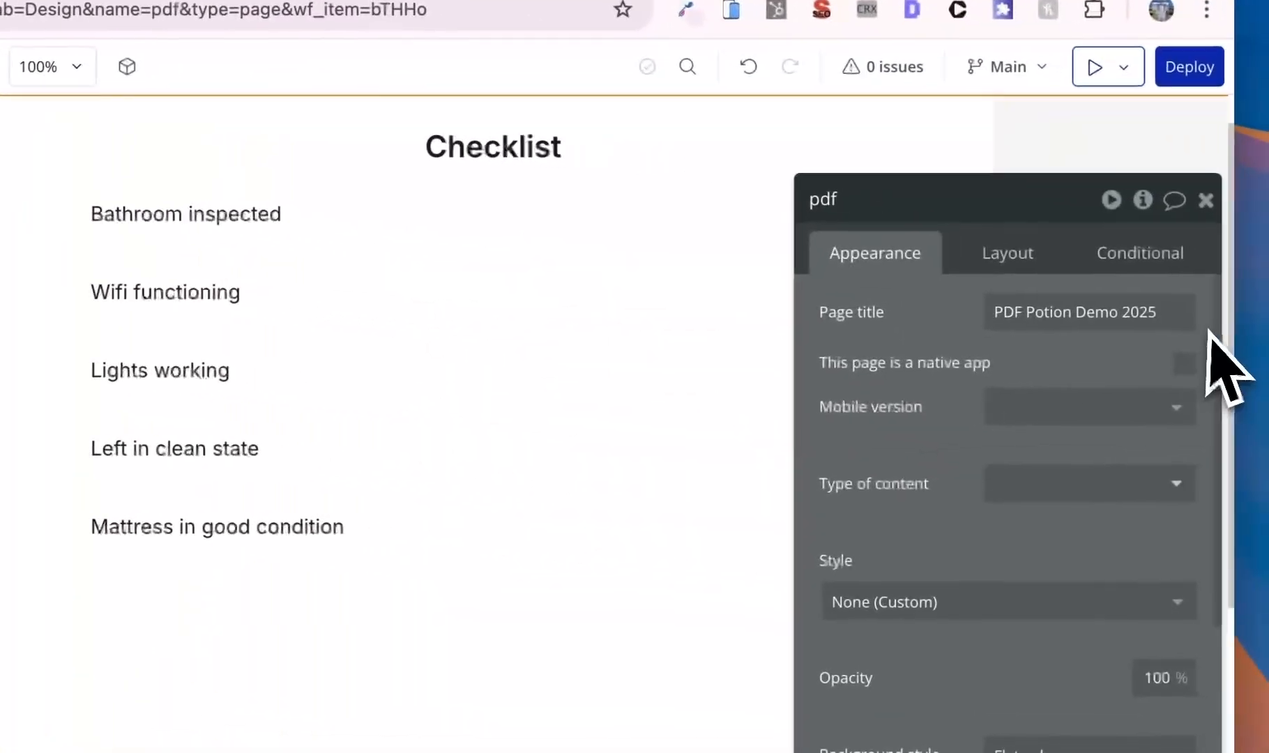
- Set the pdf page's content type to Checklist and its title to Checklist
{"action": "left_click", "coordinate": [1103, 483]}
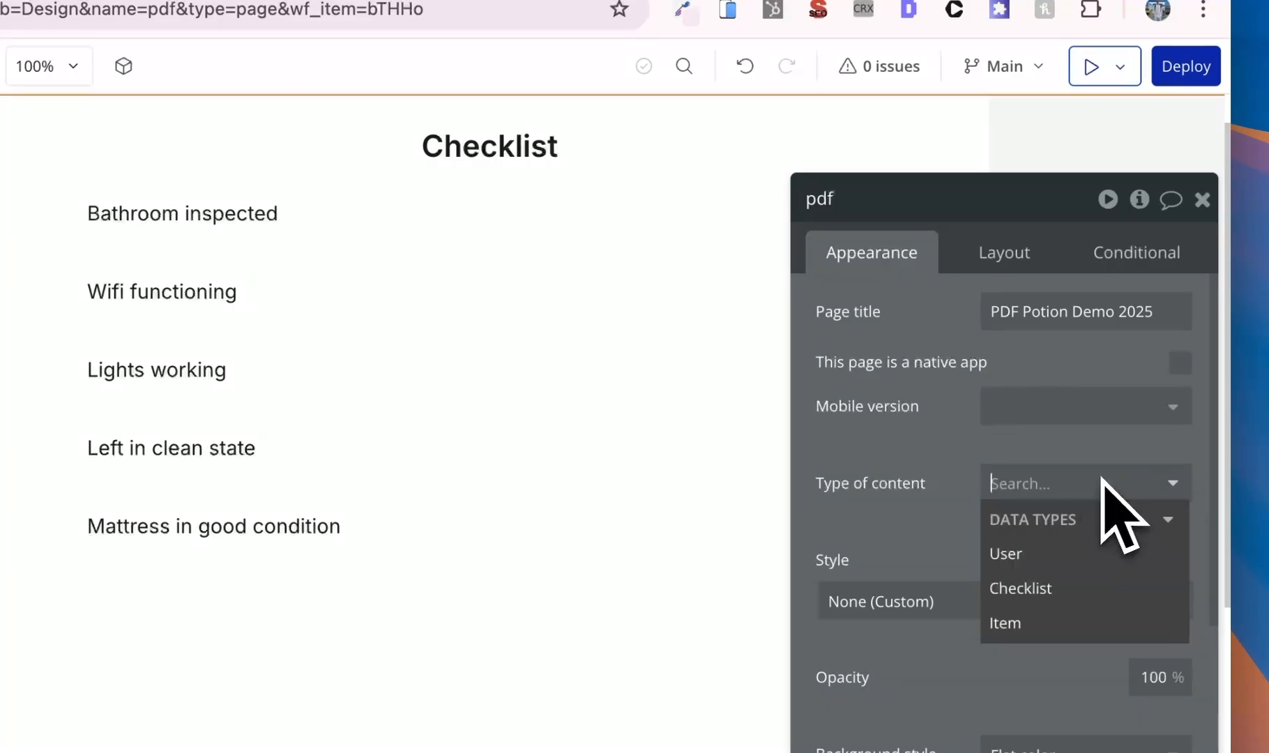
{"action": "left_click", "coordinate": [1074, 586]}
{"action": "left_click", "coordinate": [1088, 317]}
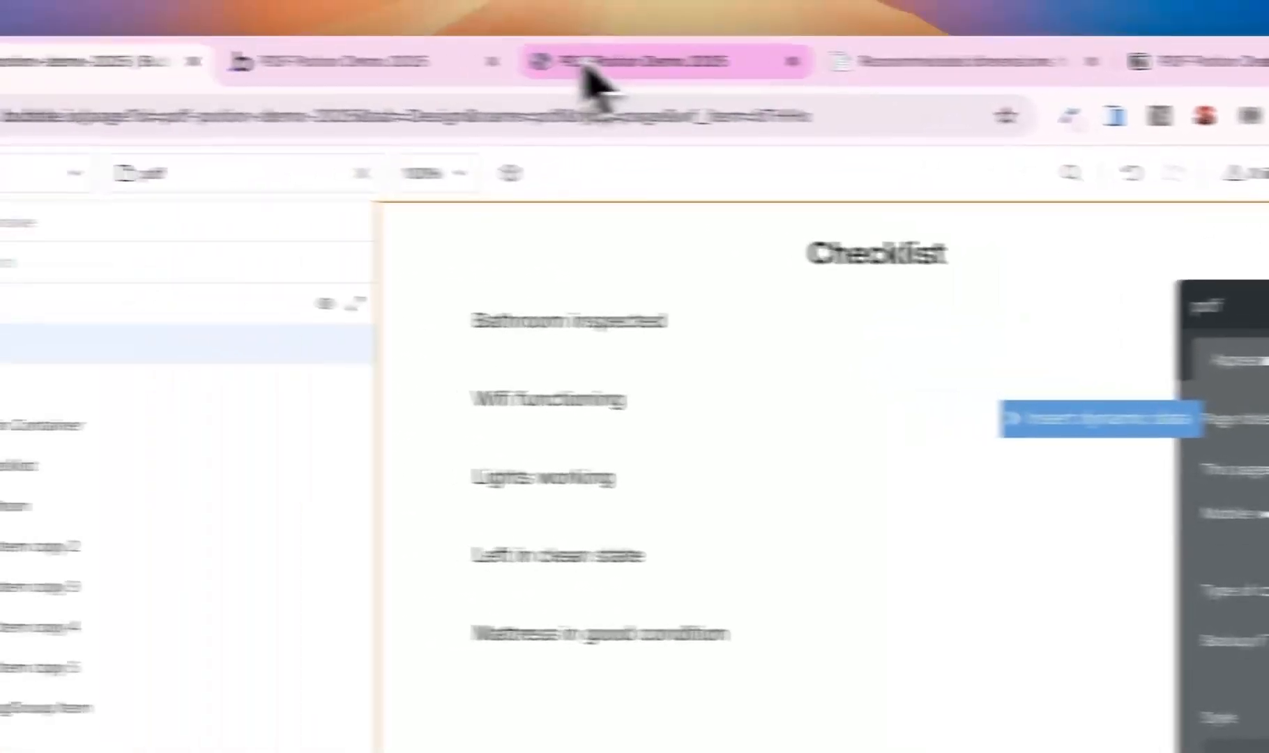
{"action": "left_click", "coordinate": [589, 64]}
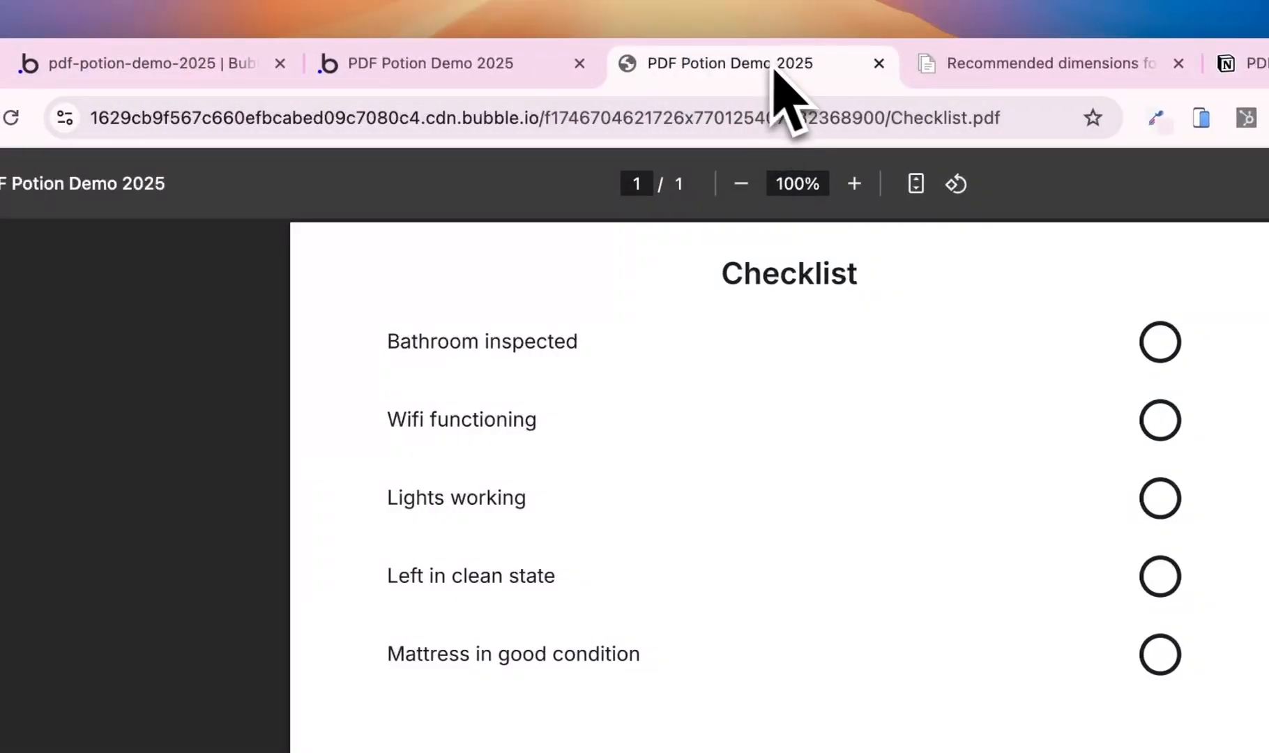
{"action": "left_click", "coordinate": [291, 64]}
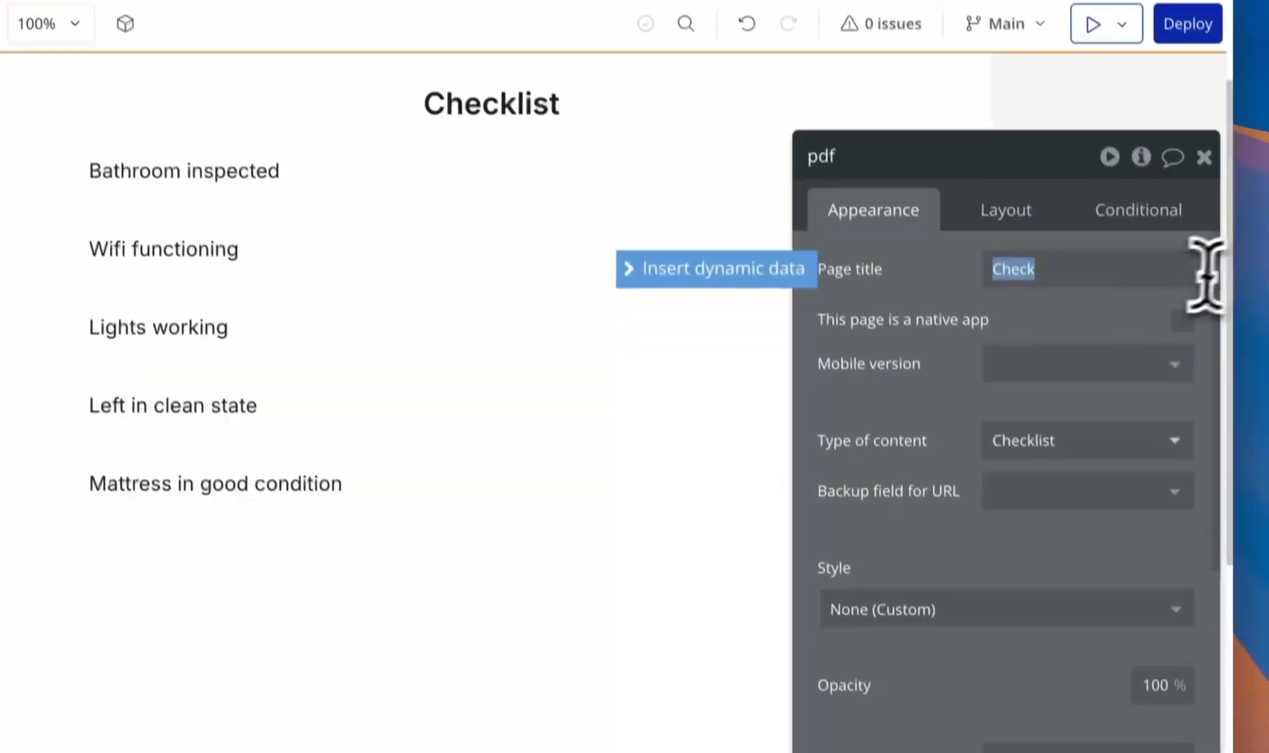
{"action": "left_click", "coordinate": [1206, 274]}
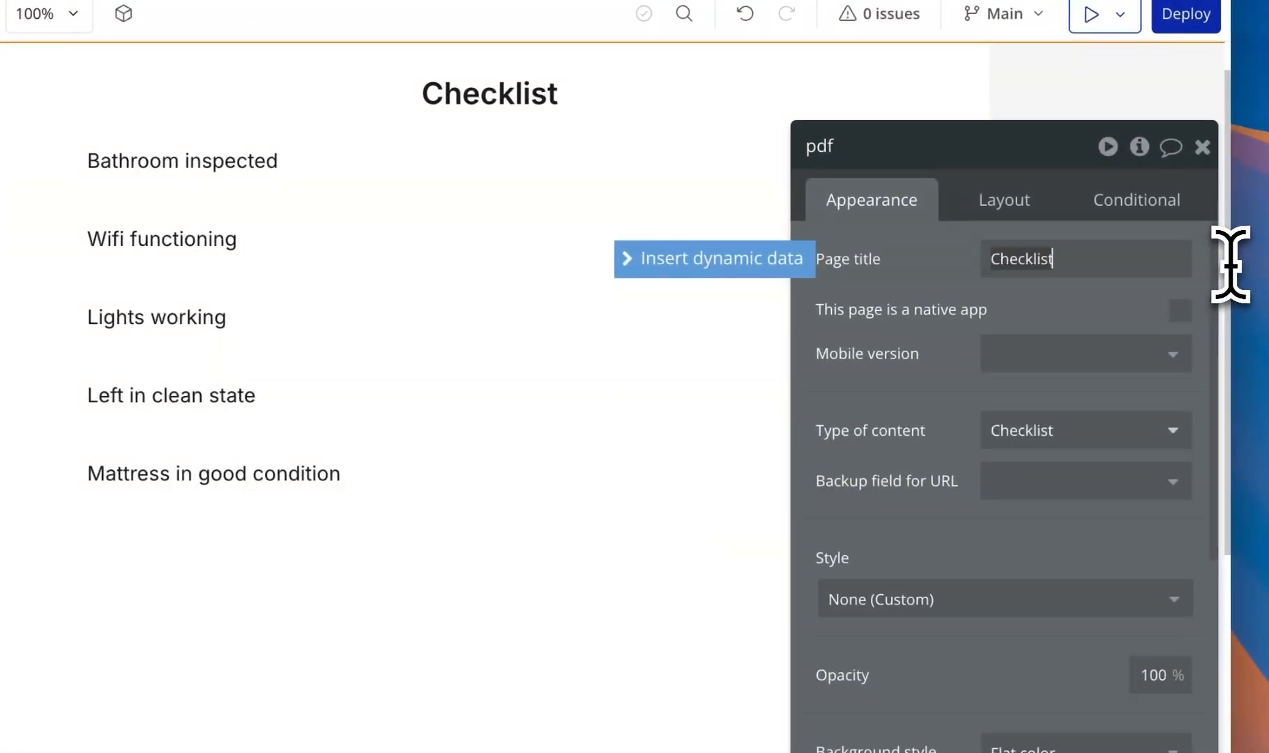
{"action": "left_click", "coordinate": [1077, 305]}
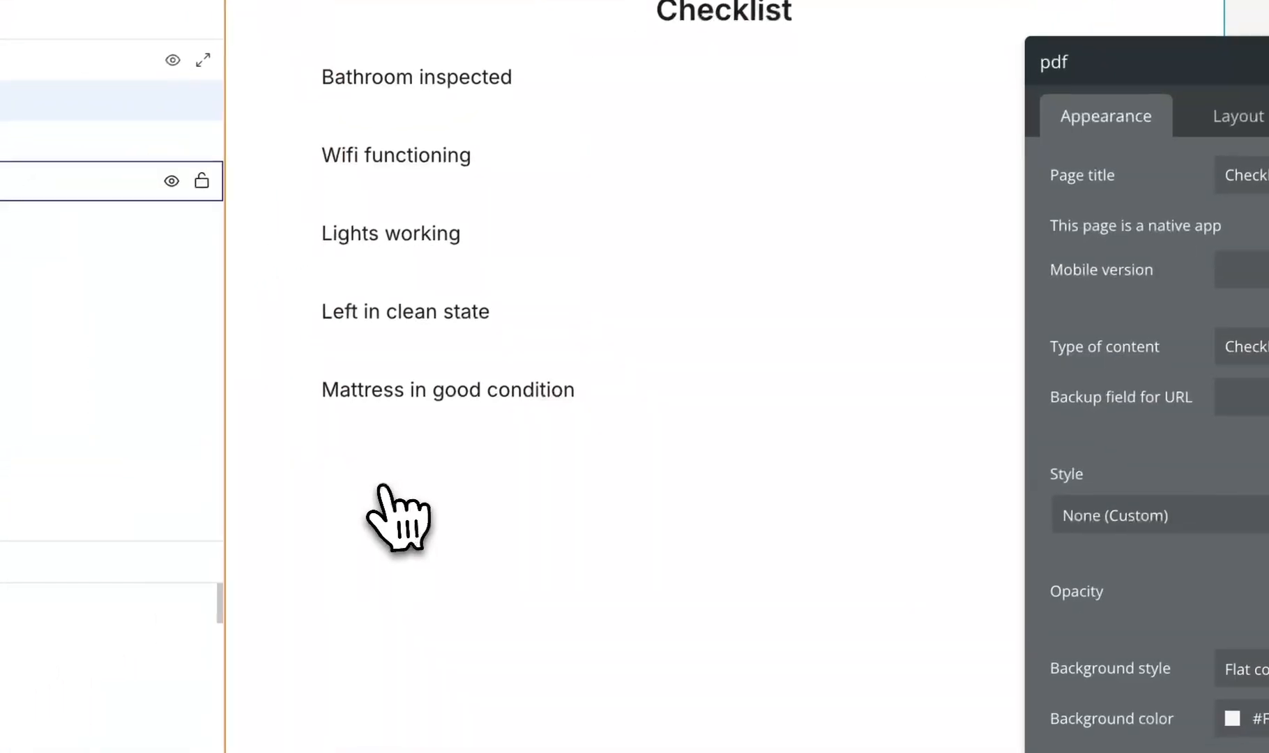
- Source the repeating group from the page's Checklist's Items with a growing row count
{"action": "left_click", "coordinate": [150, 577]}
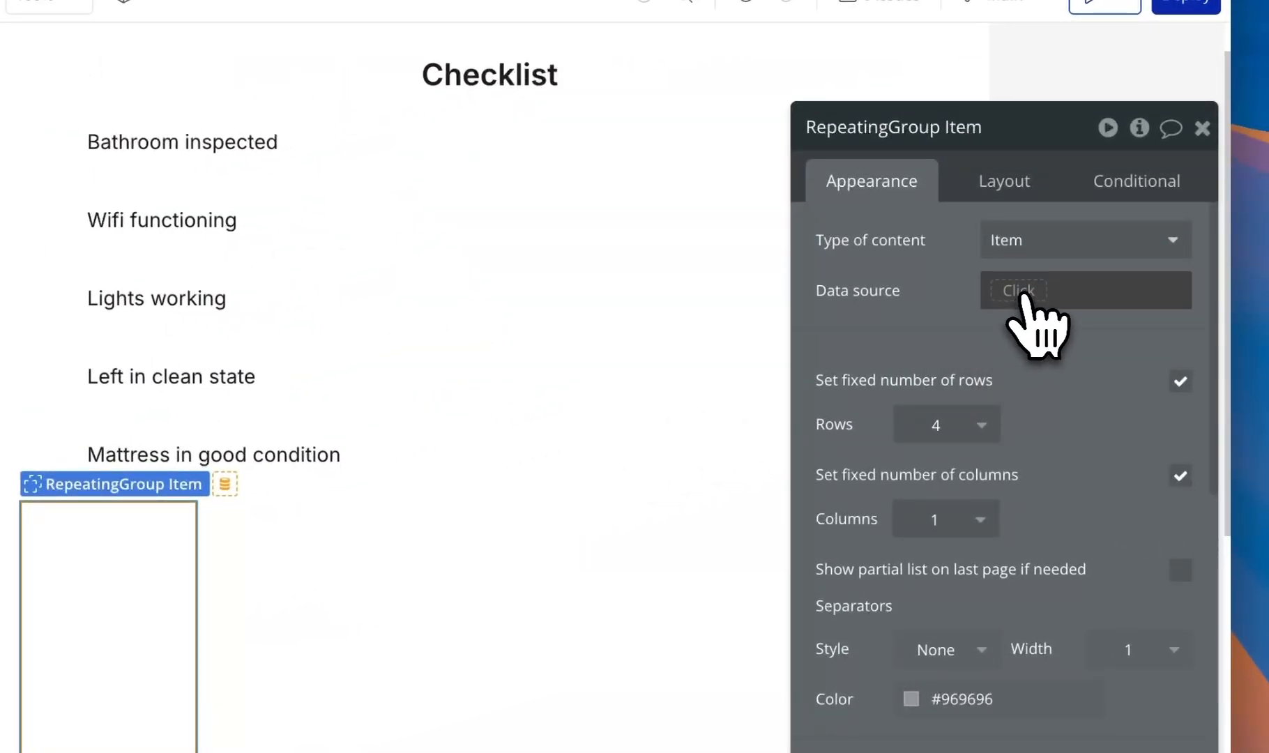
{"action": "left_click", "coordinate": [1021, 293]}
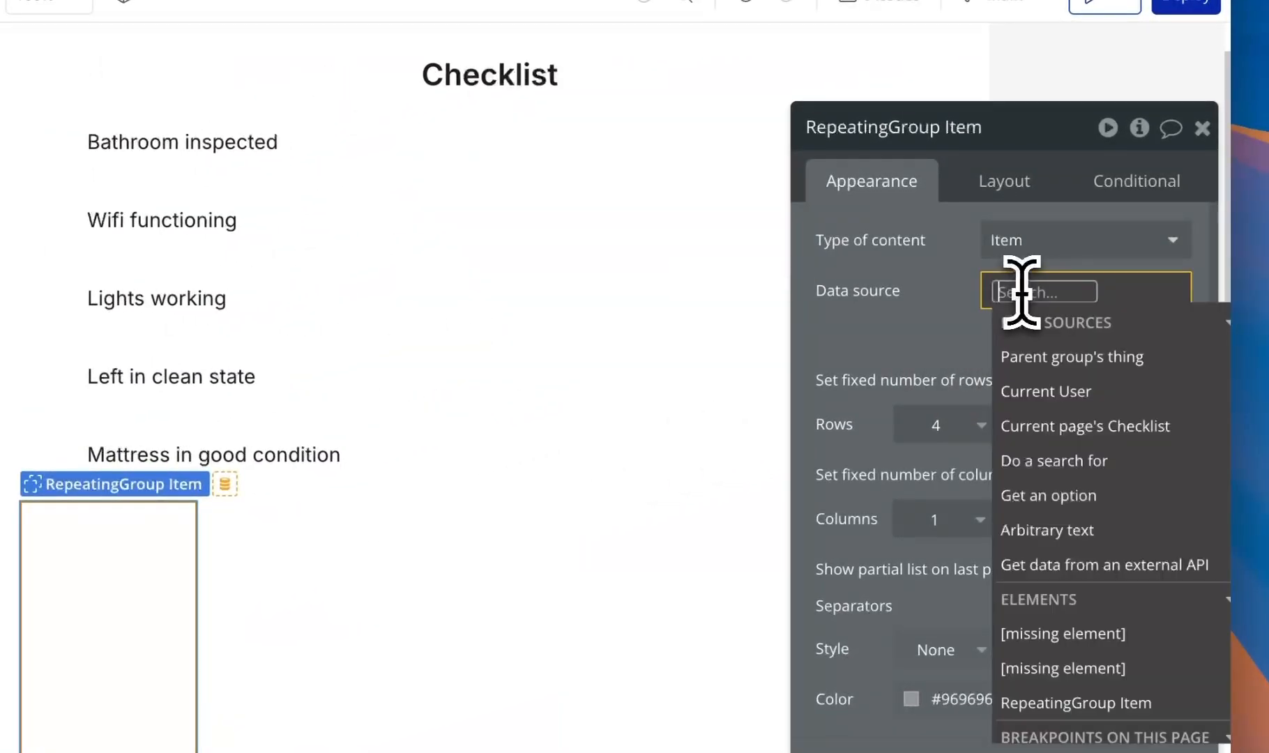
{"action": "left_click", "coordinate": [1122, 429]}
{"action": "left_click", "coordinate": [1108, 481]}
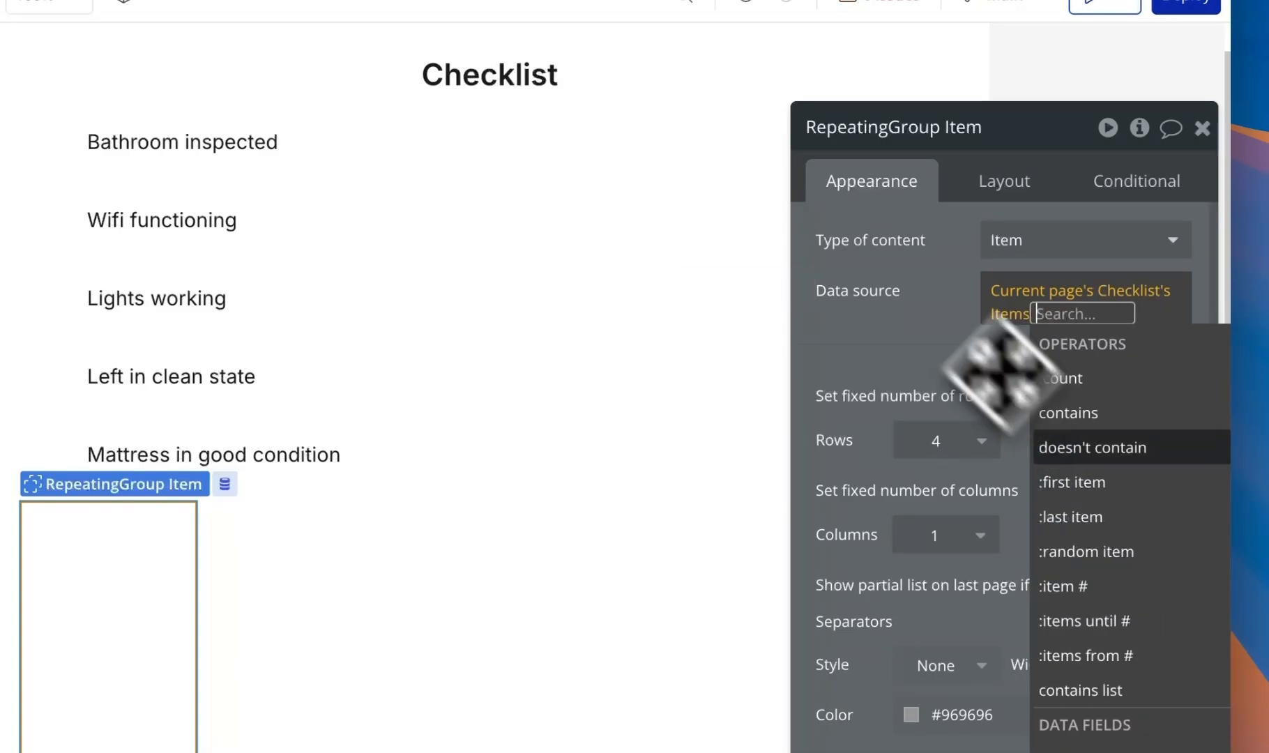
{"action": "left_click", "coordinate": [887, 264]}
{"action": "left_click", "coordinate": [1180, 397]}
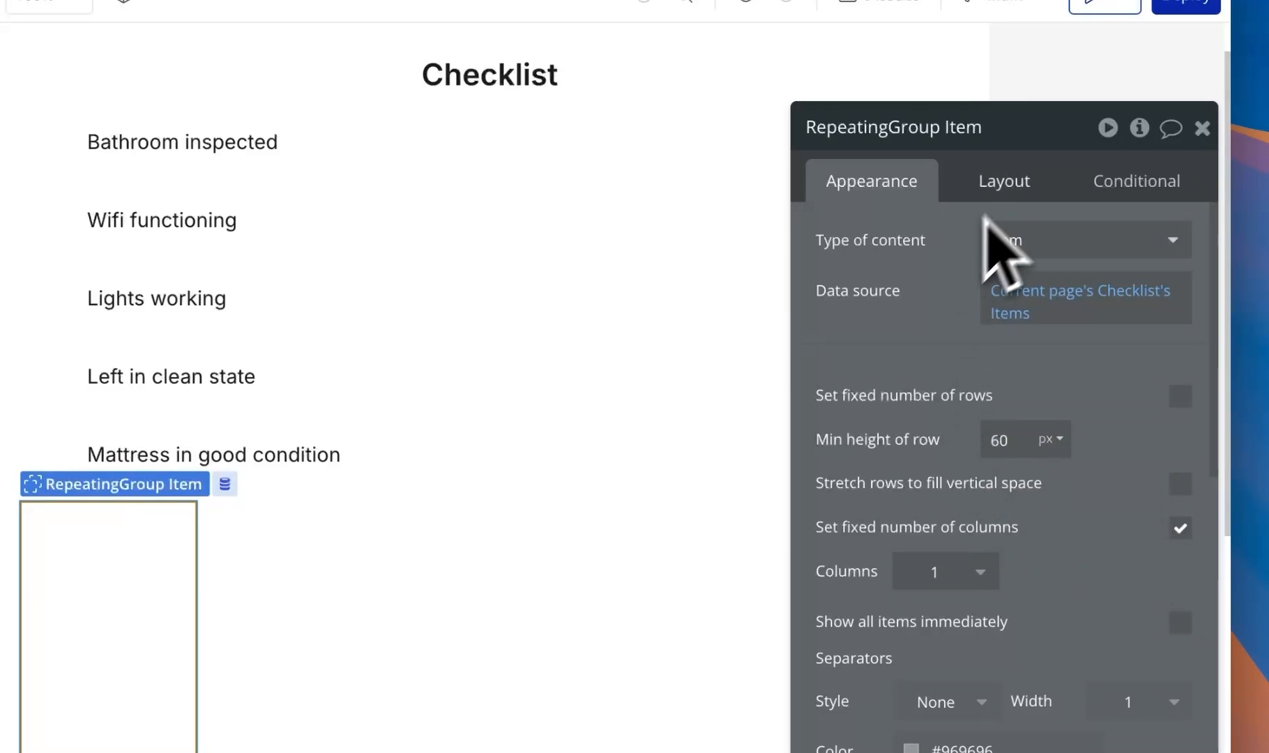
- Make the repeating group stretch to full width with a 0 minimum height
{"action": "scroll", "coordinate": [697, 251], "scroll_direction": "down", "scroll_amount": 1}
{"action": "left_click", "coordinate": [524, 222]}
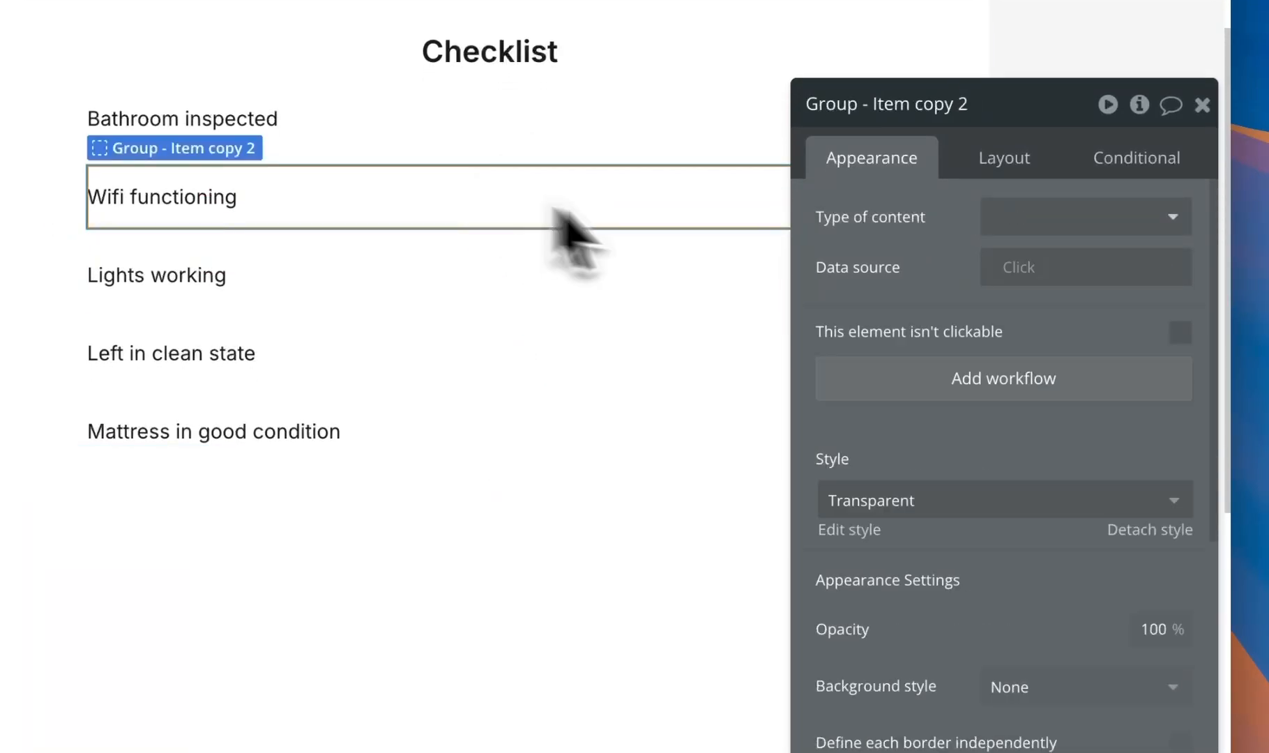
{"action": "left_click", "coordinate": [1005, 159]}
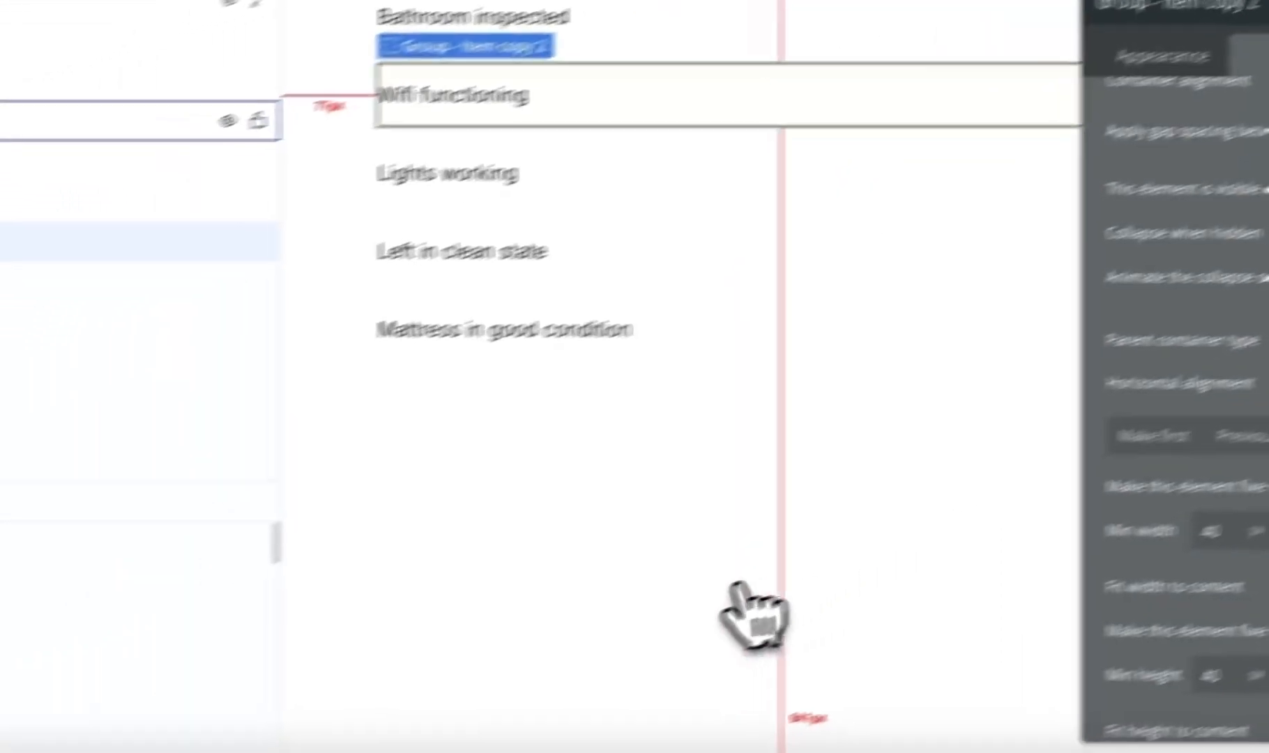
{"action": "left_click", "coordinate": [392, 457]}
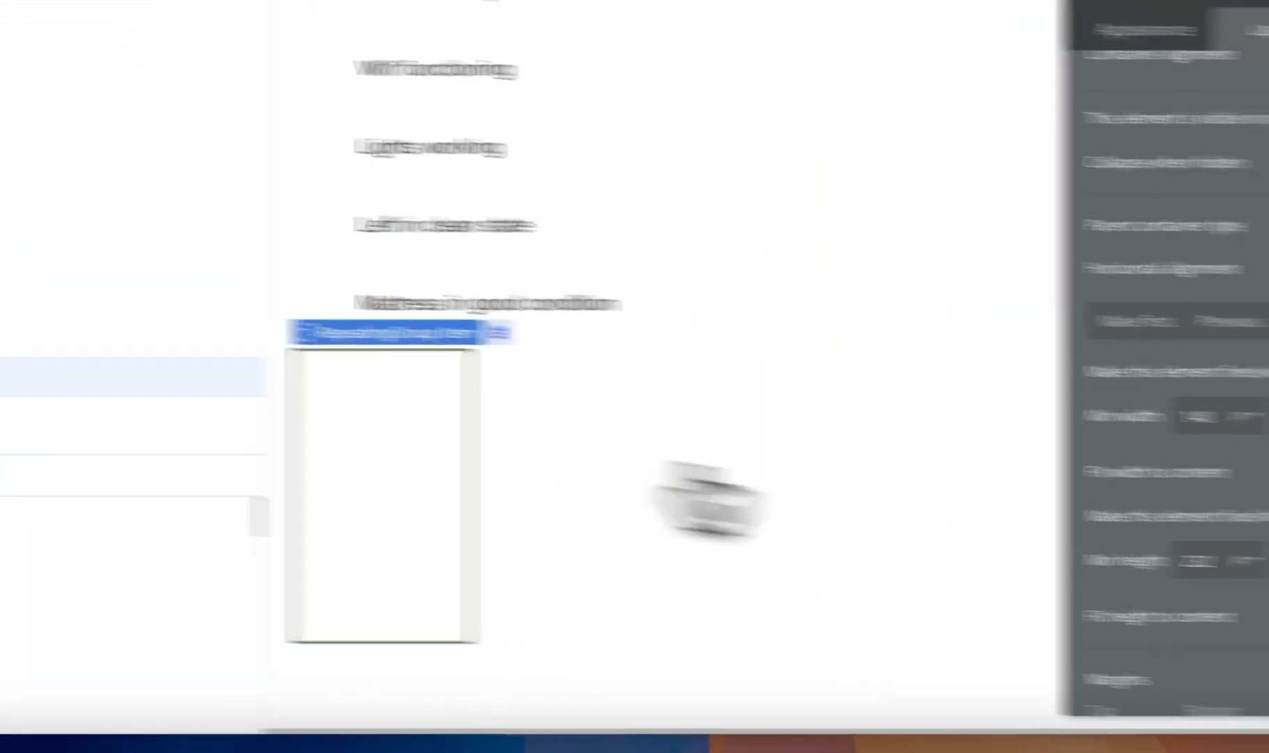
{"action": "left_click", "coordinate": [1185, 452]}
{"action": "left_click", "coordinate": [1150, 407]}
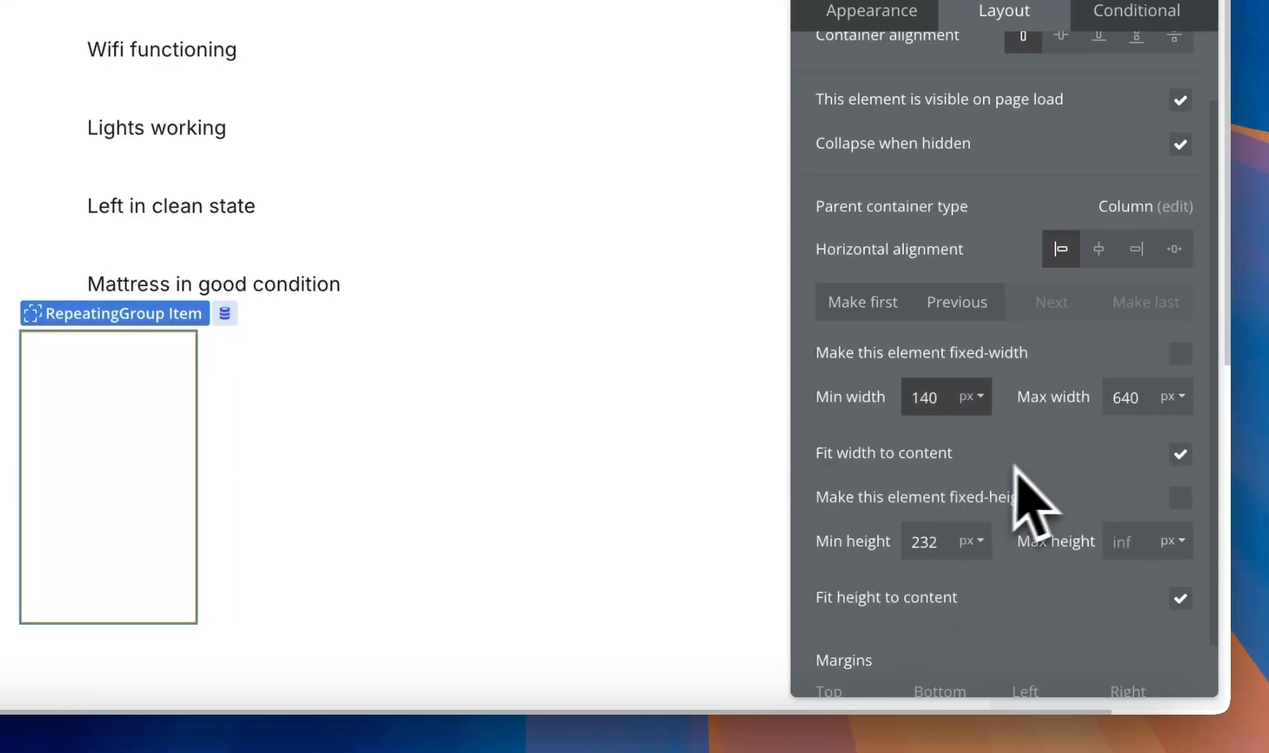
{"action": "left_click", "coordinate": [1180, 453]}
{"action": "double_click", "coordinate": [924, 541]}
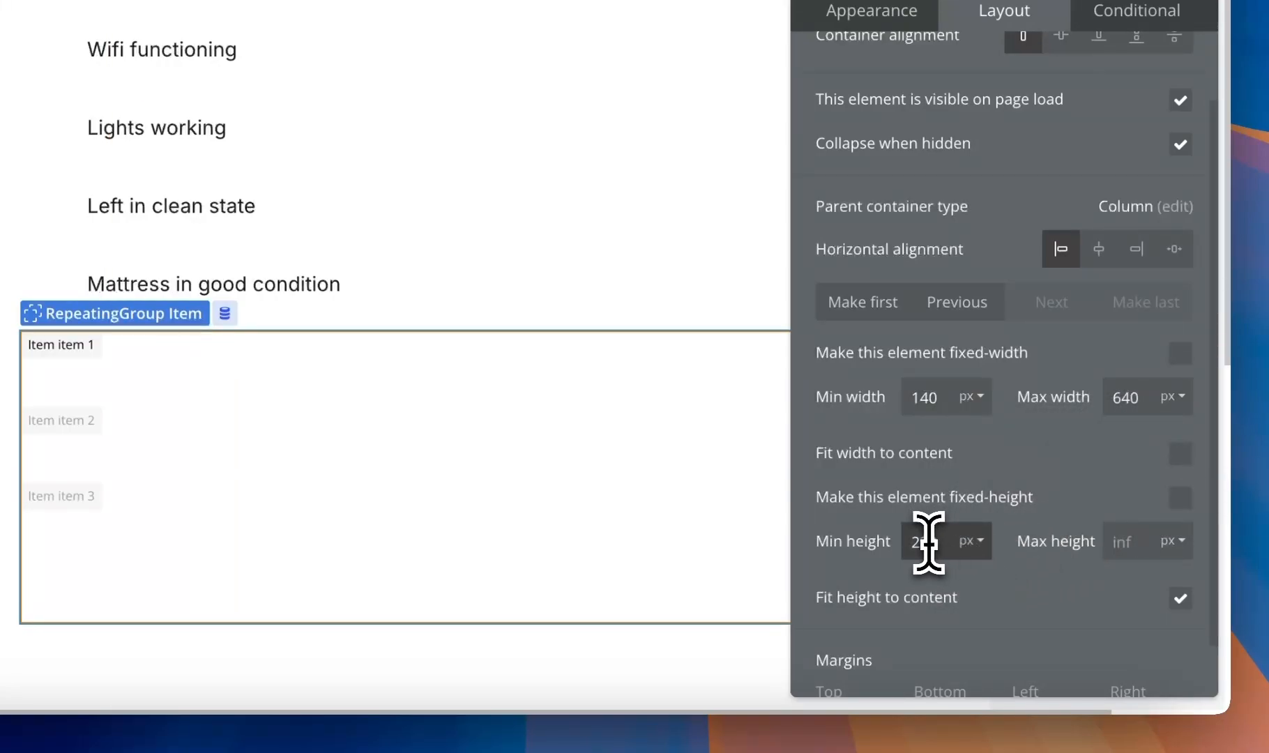
{"action": "type", "text": "0"}
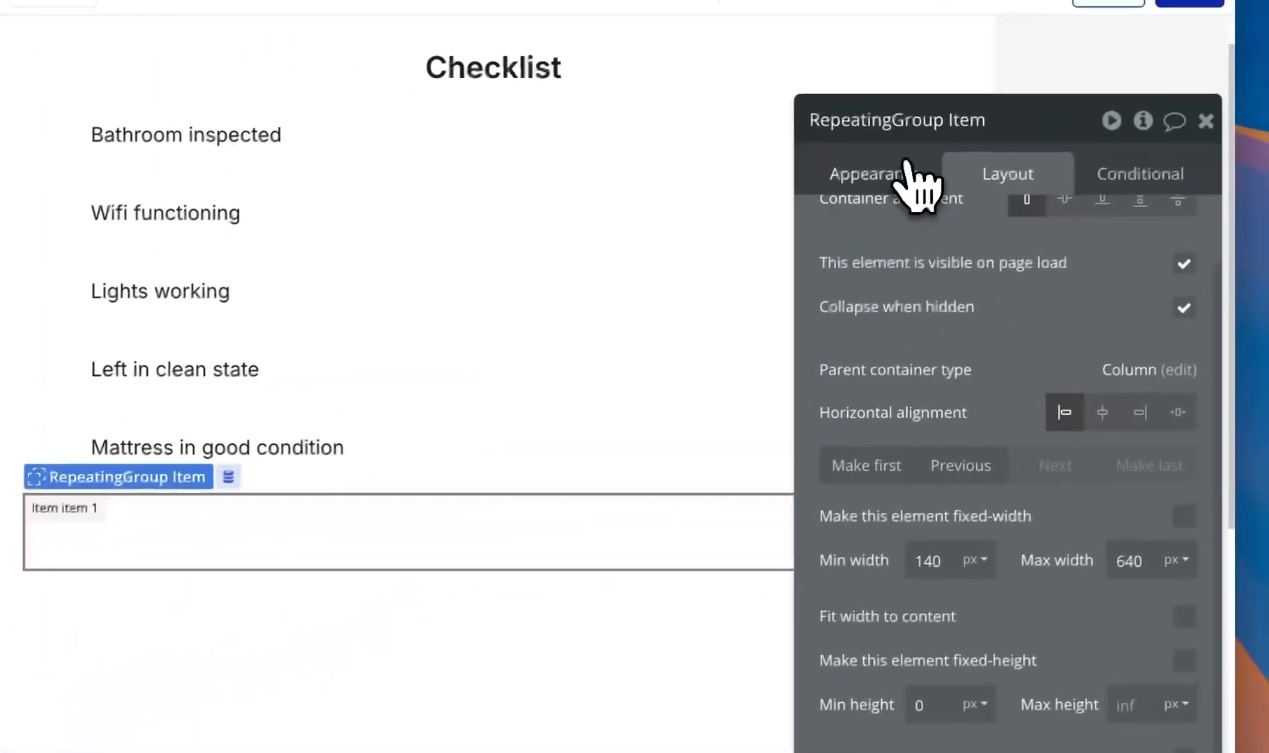
- Keep the repeating group's separator style None and set separator width to 0
{"action": "left_click", "coordinate": [906, 173]}
{"action": "scroll", "coordinate": [948, 405], "scroll_direction": "down", "scroll_amount": 2}
{"action": "left_click", "coordinate": [976, 522]}
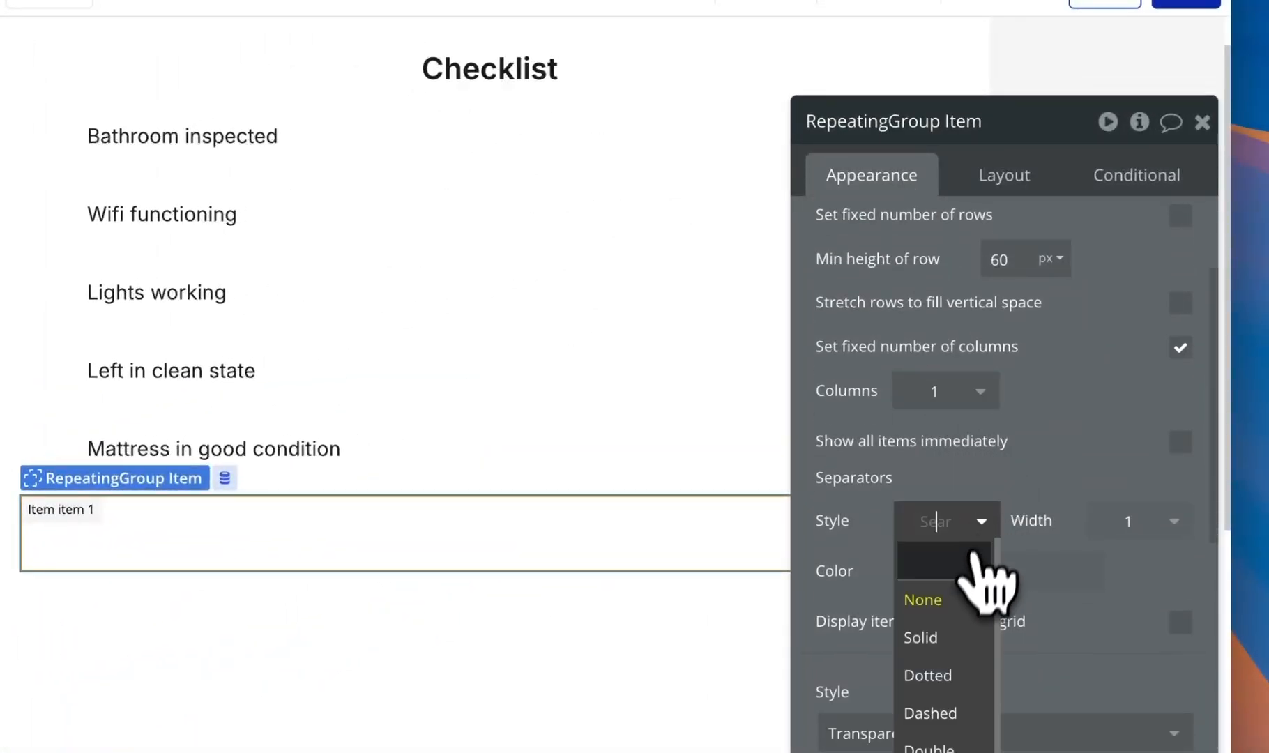
{"action": "left_click", "coordinate": [1020, 470]}
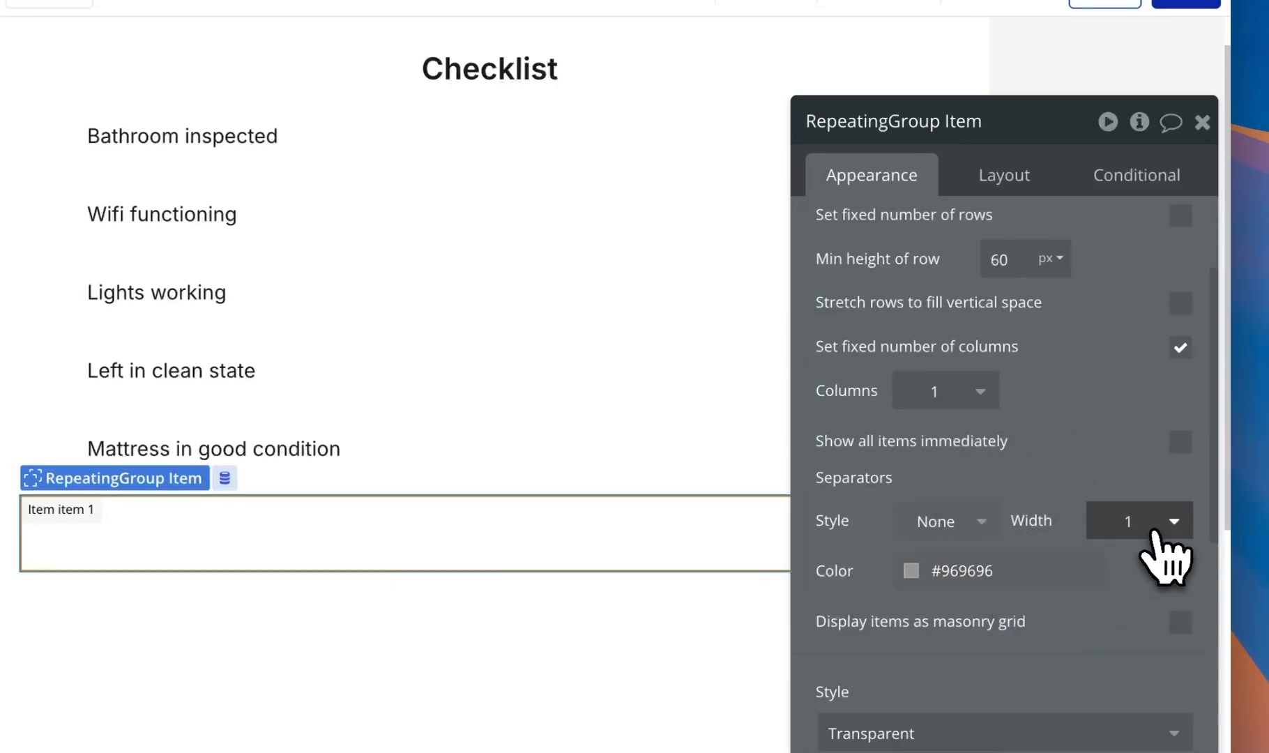
{"action": "left_click", "coordinate": [1143, 524]}
{"action": "type", "text": "0"}
{"action": "scroll", "coordinate": [1168, 550], "scroll_direction": "down", "scroll_amount": 1}
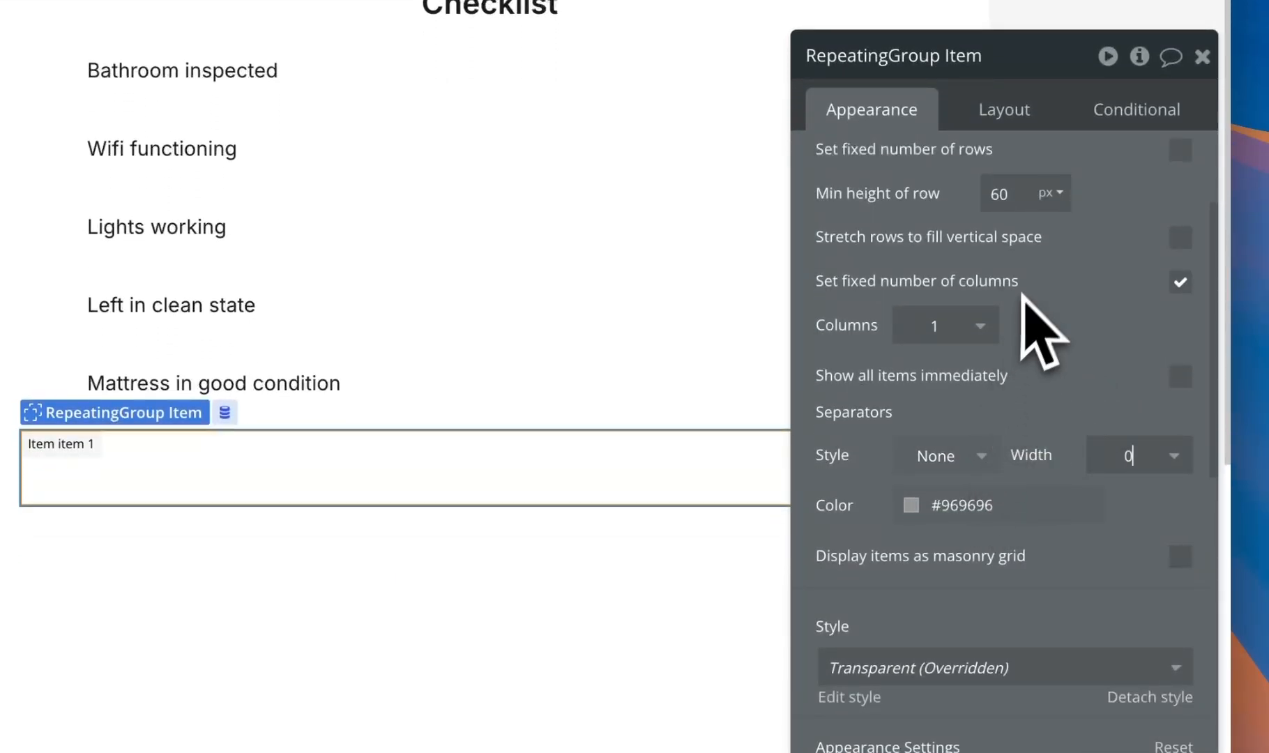
{"action": "scroll", "coordinate": [1024, 317], "scroll_direction": "down", "scroll_amount": 5}
{"action": "scroll", "coordinate": [1077, 558], "scroll_direction": "down", "scroll_amount": 7}
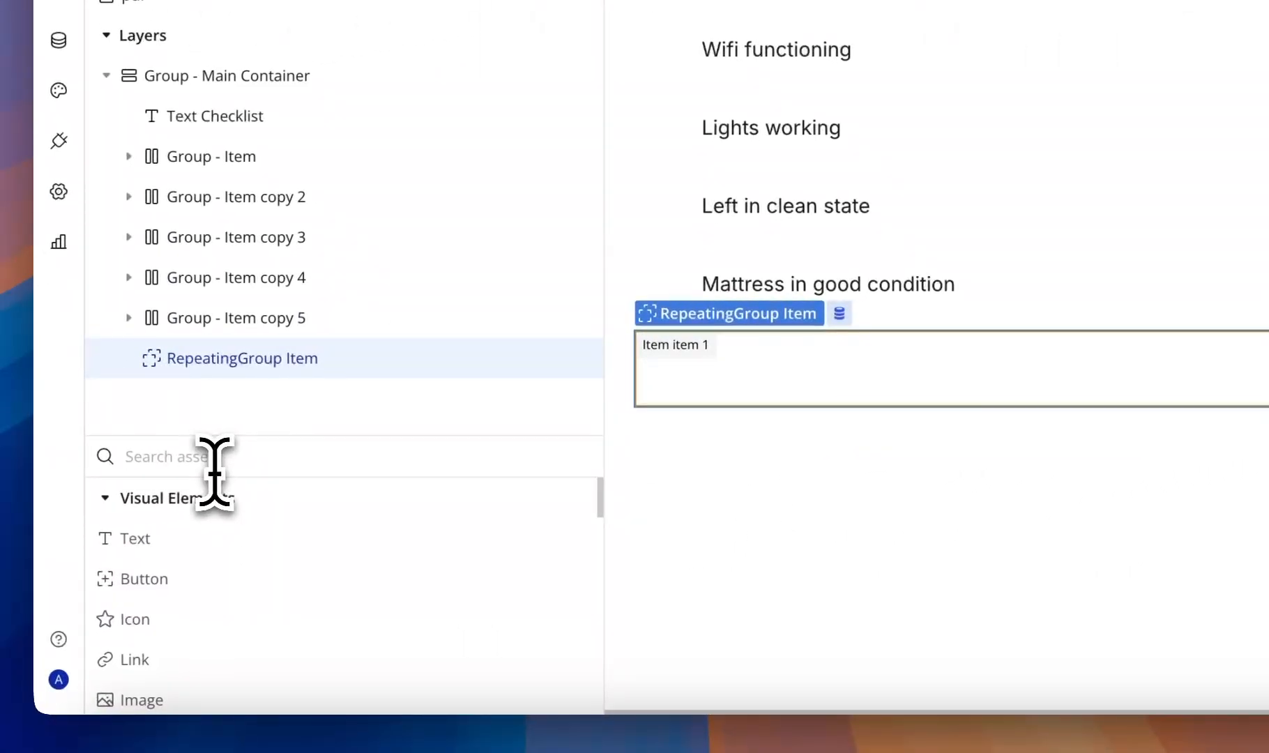
- Add a Group named RG Container to the cell, typed Item with Current cell's Item source
{"action": "type", "text": "gr"}
{"action": "left_click_drag", "start_coordinate": [209, 538], "coordinate": [961, 373]}
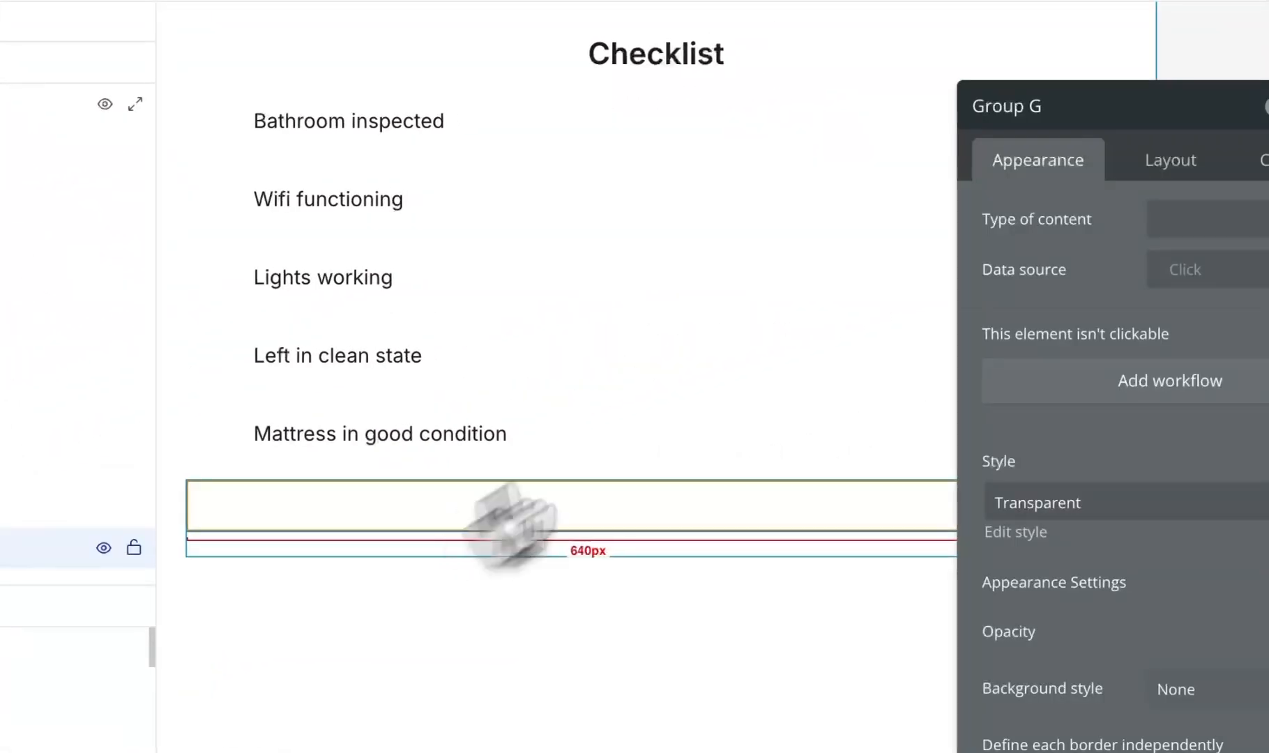
{"action": "left_click", "coordinate": [1153, 109]}
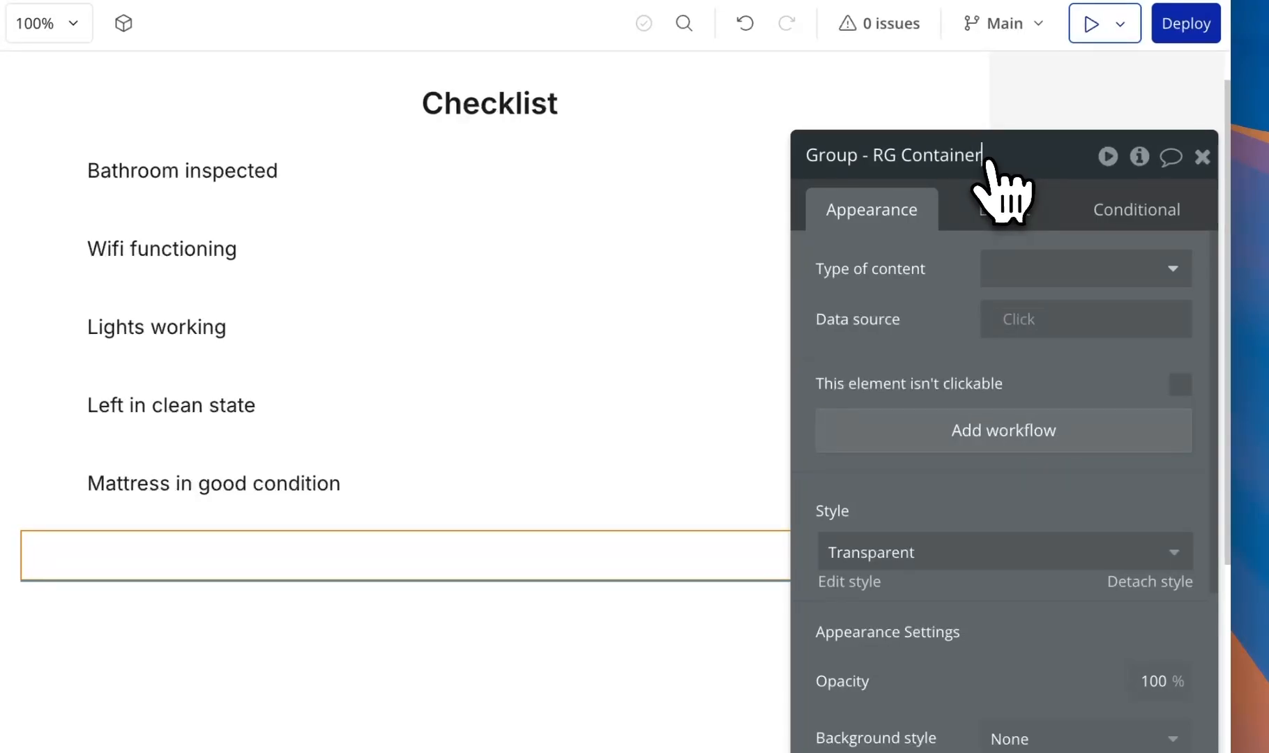
{"action": "left_click", "coordinate": [1036, 267]}
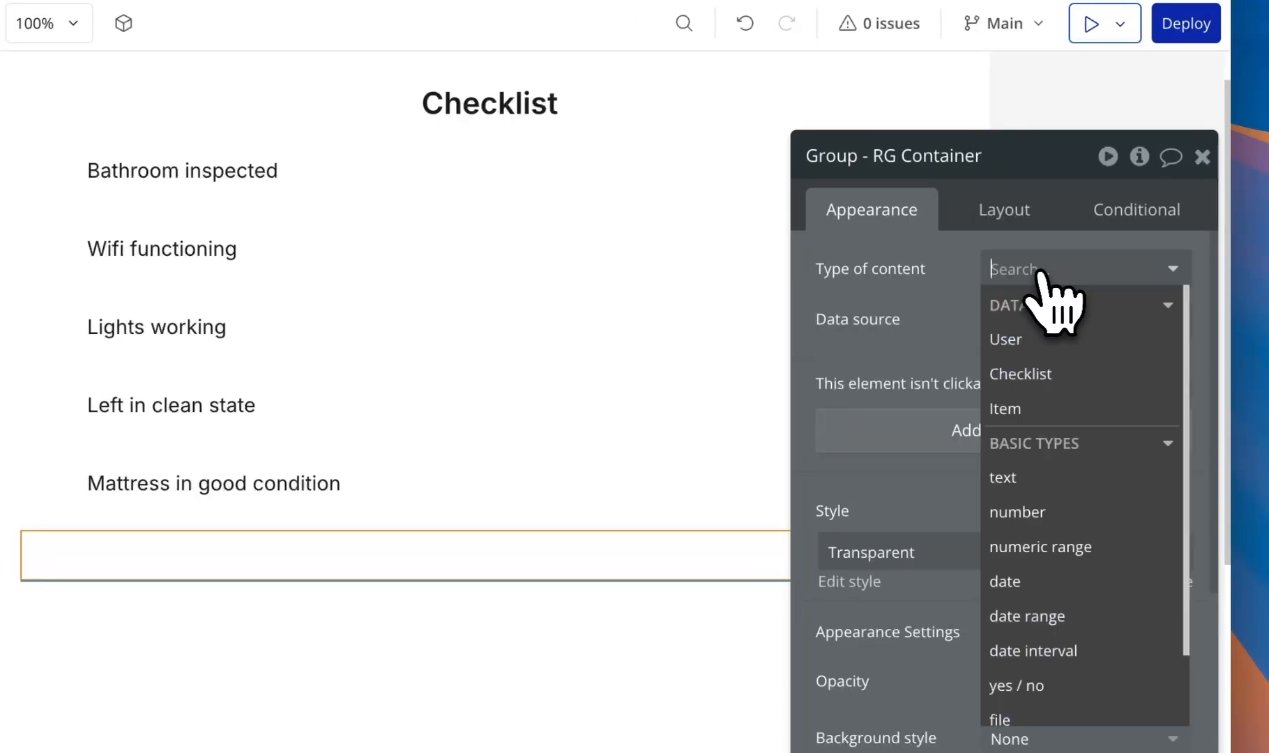
{"action": "left_click", "coordinate": [1038, 407]}
{"action": "left_click", "coordinate": [1016, 319]}
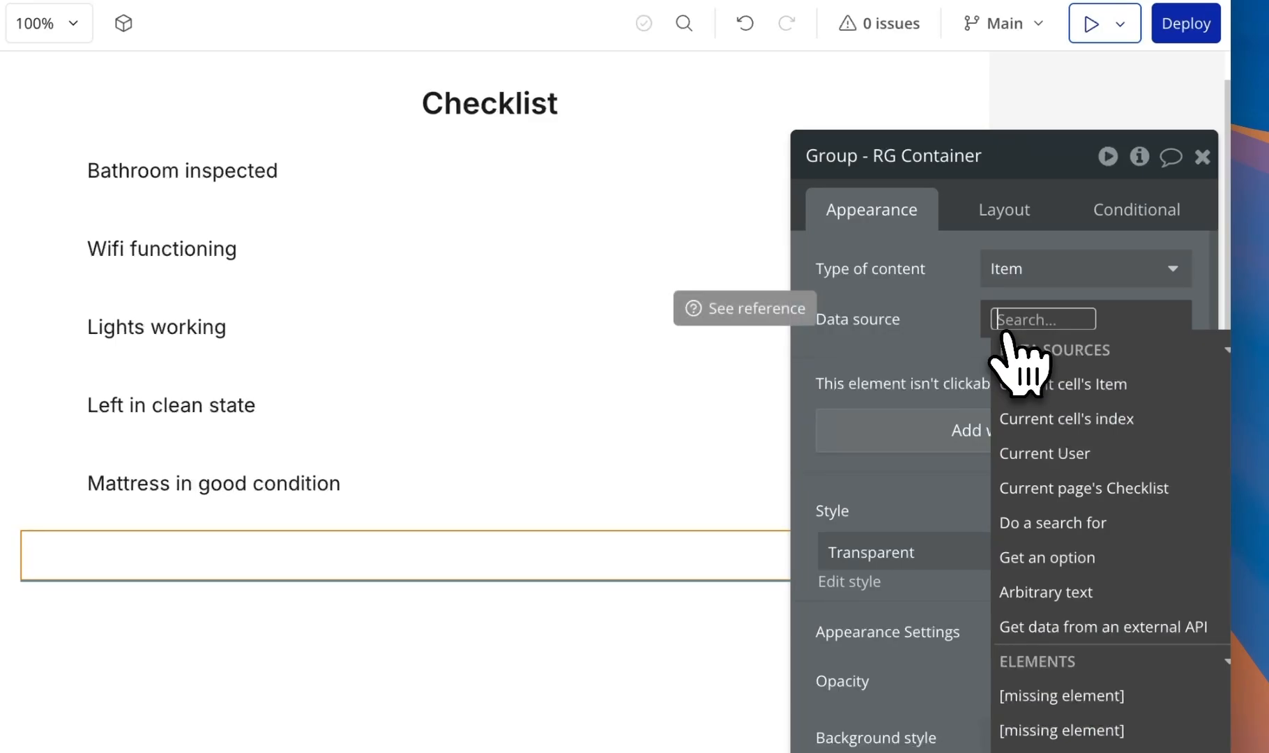
{"action": "left_click", "coordinate": [1060, 385]}
{"action": "left_click", "coordinate": [928, 320]}
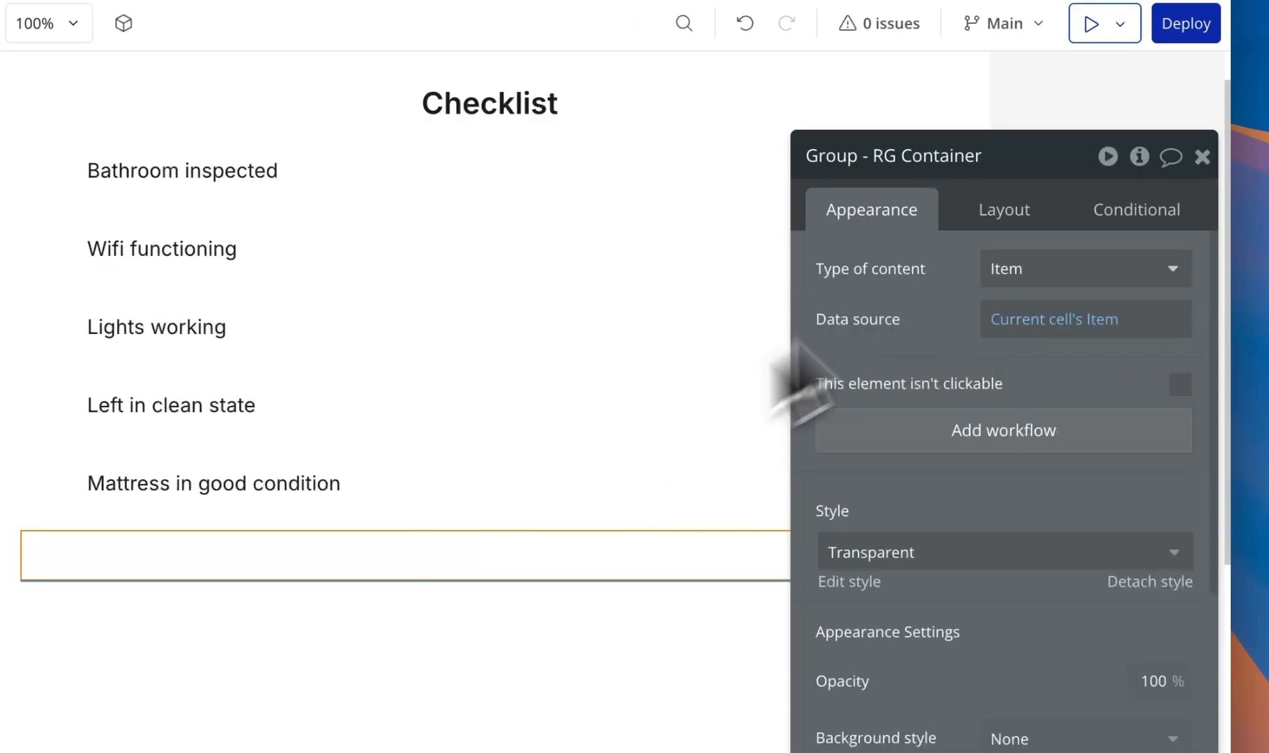
- Turn off Fit height to content and give the container 8 px padding on every side
{"action": "left_click", "coordinate": [1035, 209]}
{"action": "scroll", "coordinate": [1042, 589], "scroll_direction": "down", "scroll_amount": 3}
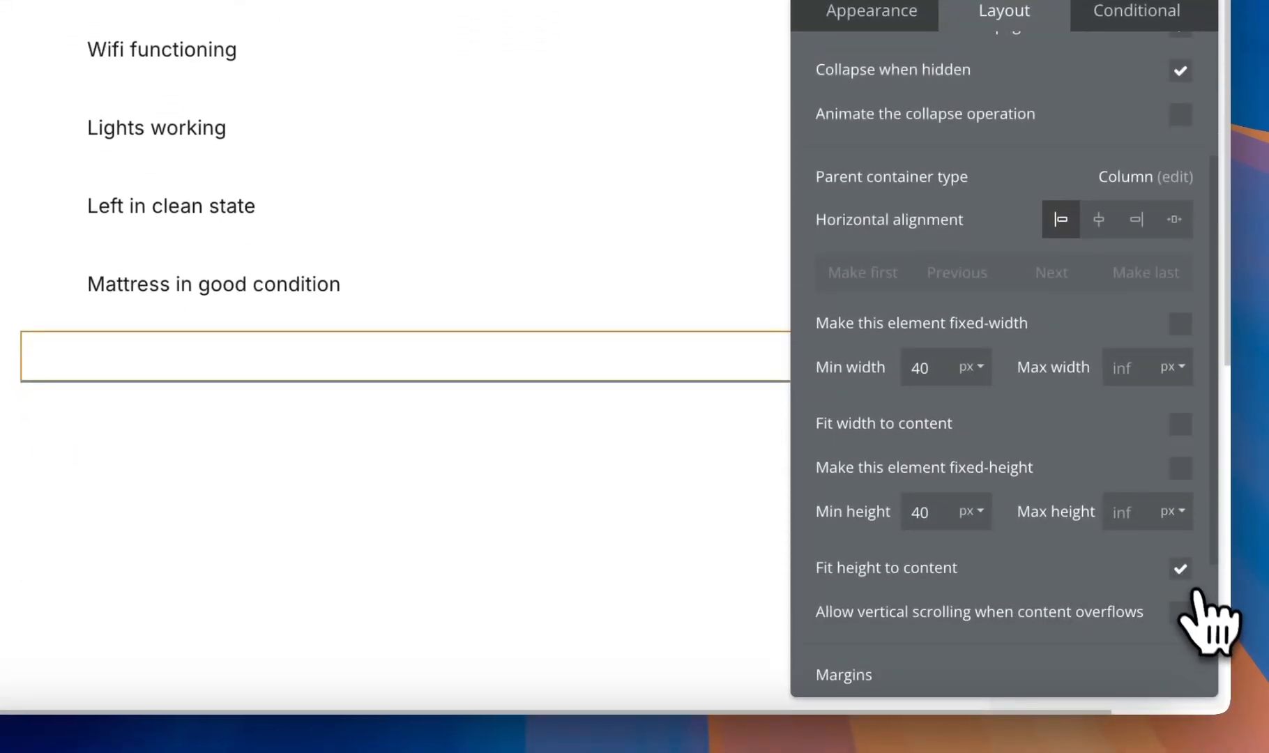
{"action": "left_click", "coordinate": [1181, 570]}
{"action": "scroll", "coordinate": [1080, 496], "scroll_direction": "down", "scroll_amount": 3}
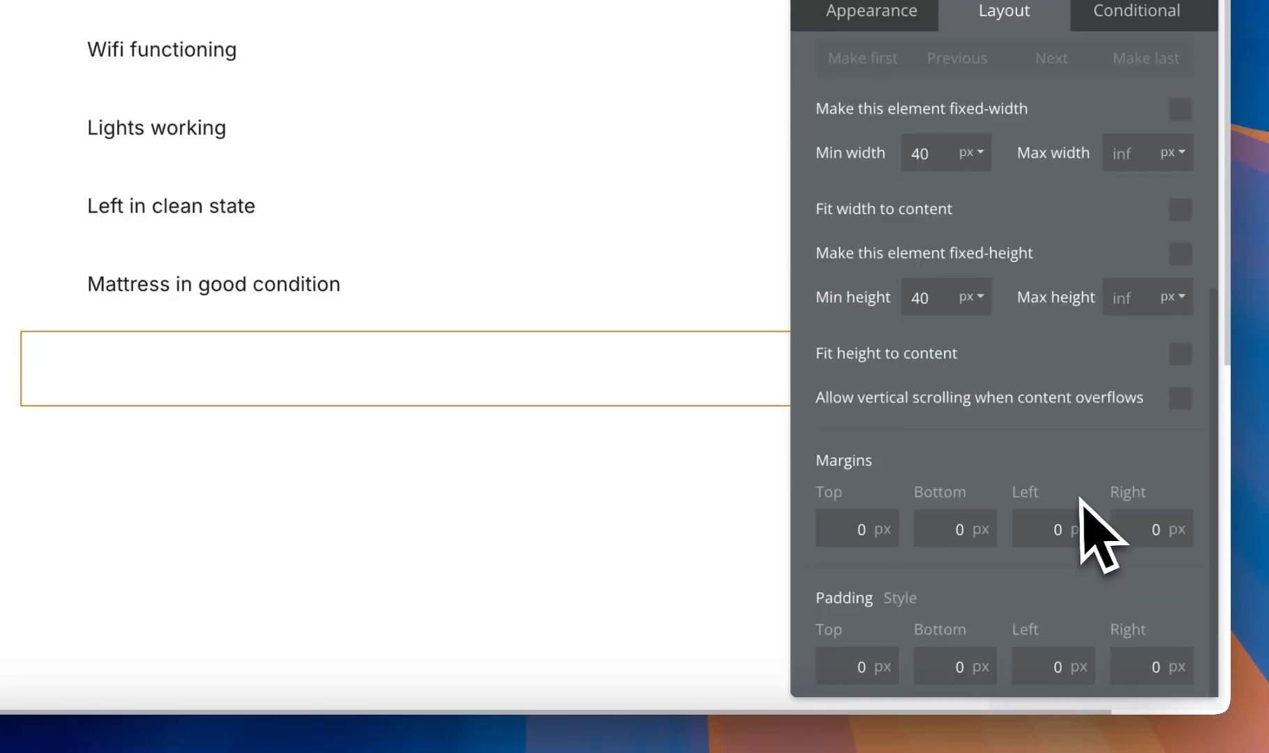
{"action": "left_click", "coordinate": [859, 665]}
{"action": "type", "text": "8"}
{"action": "left_click", "coordinate": [968, 668]}
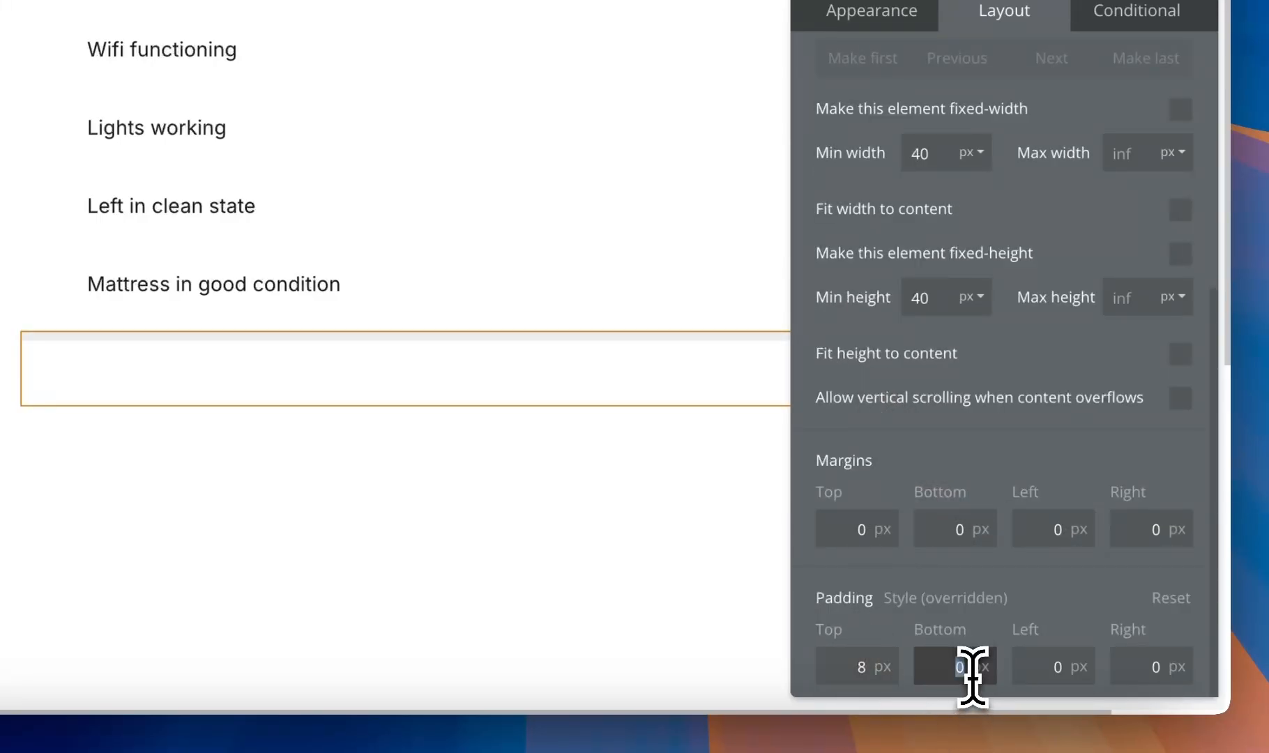
{"action": "left_click", "coordinate": [1041, 666]}
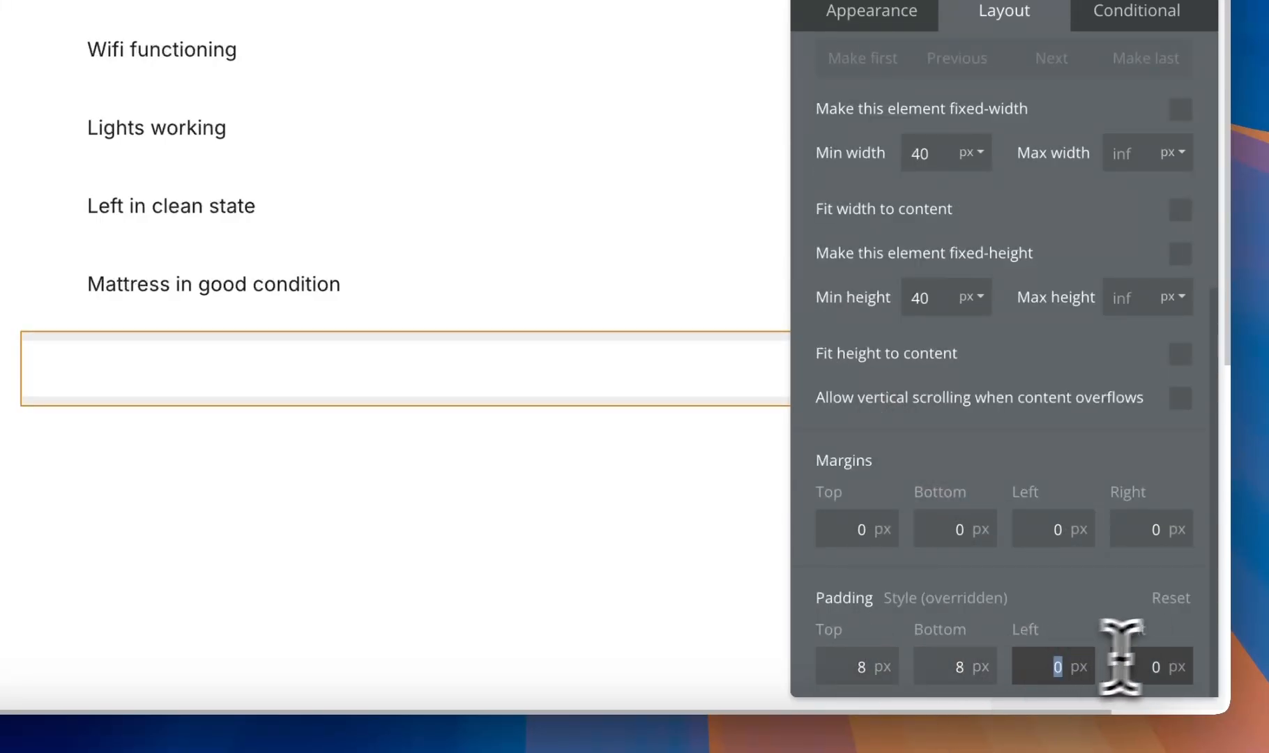
{"action": "left_click", "coordinate": [1154, 664]}
{"action": "type", "text": "8"}
{"action": "left_click", "coordinate": [1141, 619]}
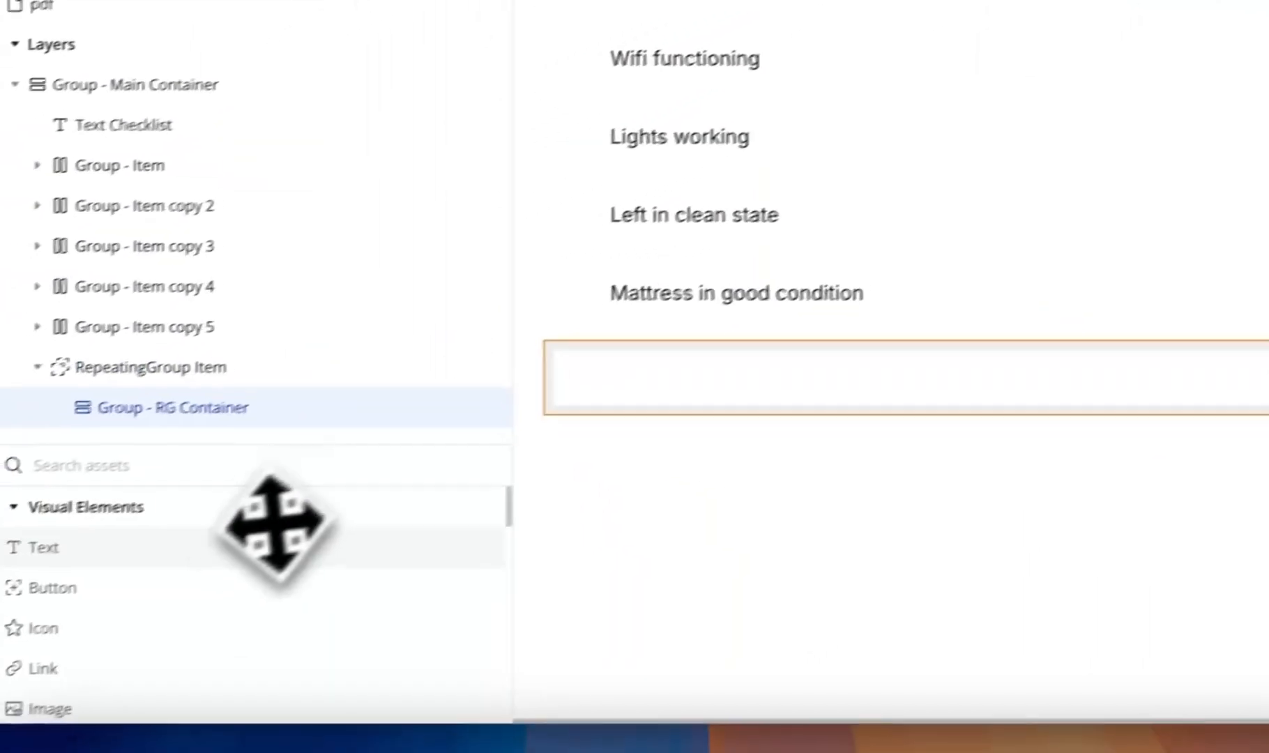
- Add a text element to the RG container showing Parent group's Item's Name
{"action": "left_click_drag", "start_coordinate": [269, 540], "coordinate": [770, 406]}
{"action": "left_click", "coordinate": [784, 286]}
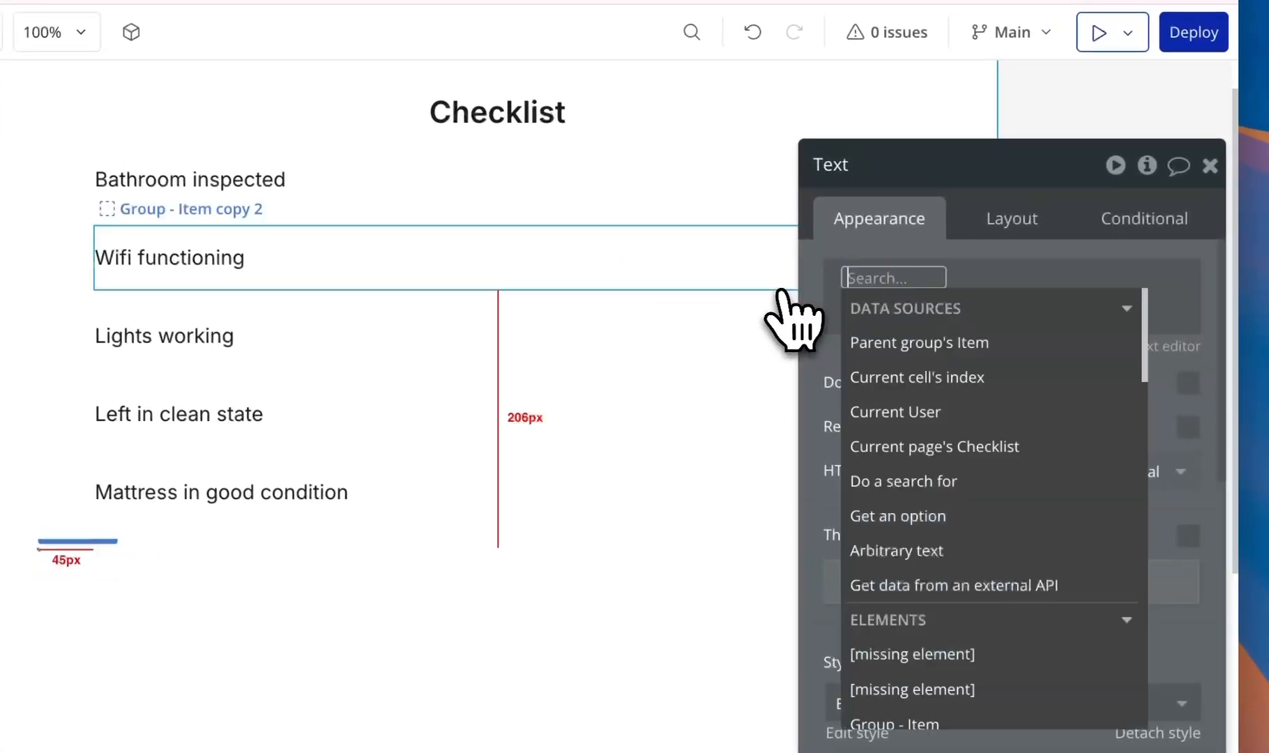
{"action": "left_click", "coordinate": [974, 348]}
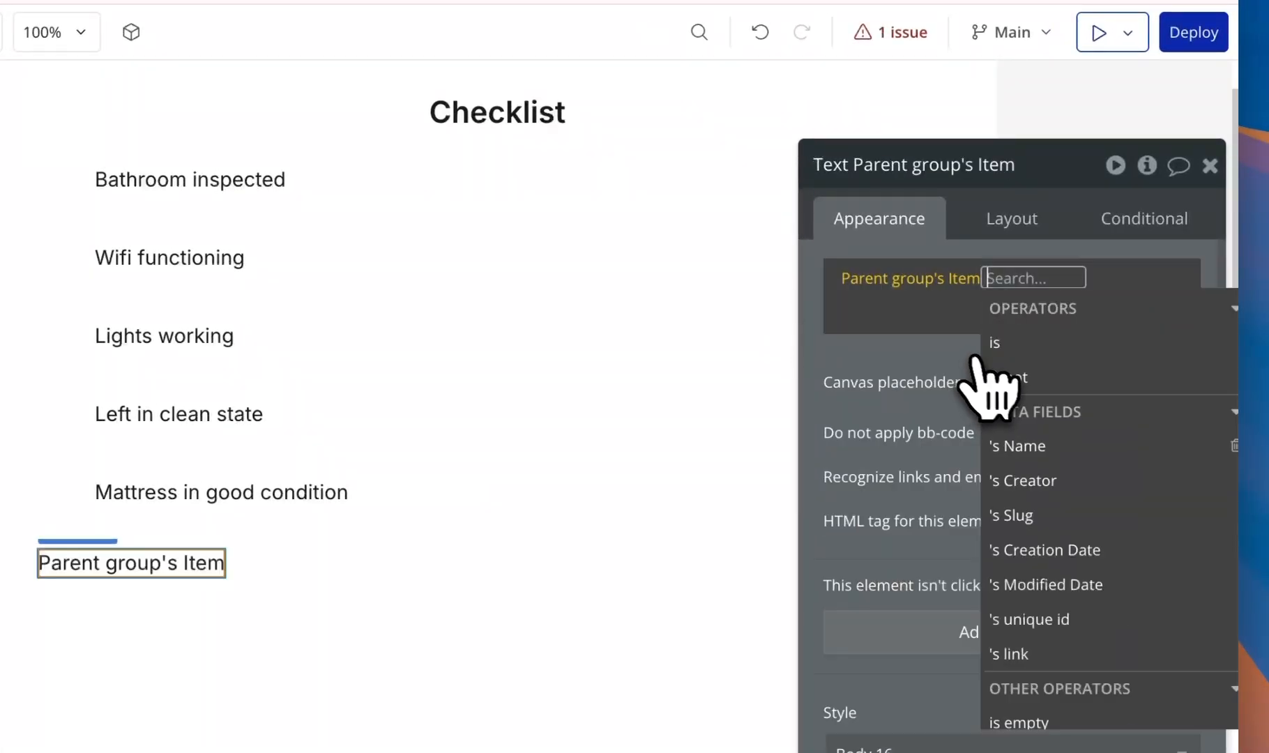
{"action": "left_click", "coordinate": [993, 446]}
- Copy the circle icon and paste it into the RG container beside the name
{"action": "left_click_drag", "start_coordinate": [878, 368], "coordinate": [326, 401]}
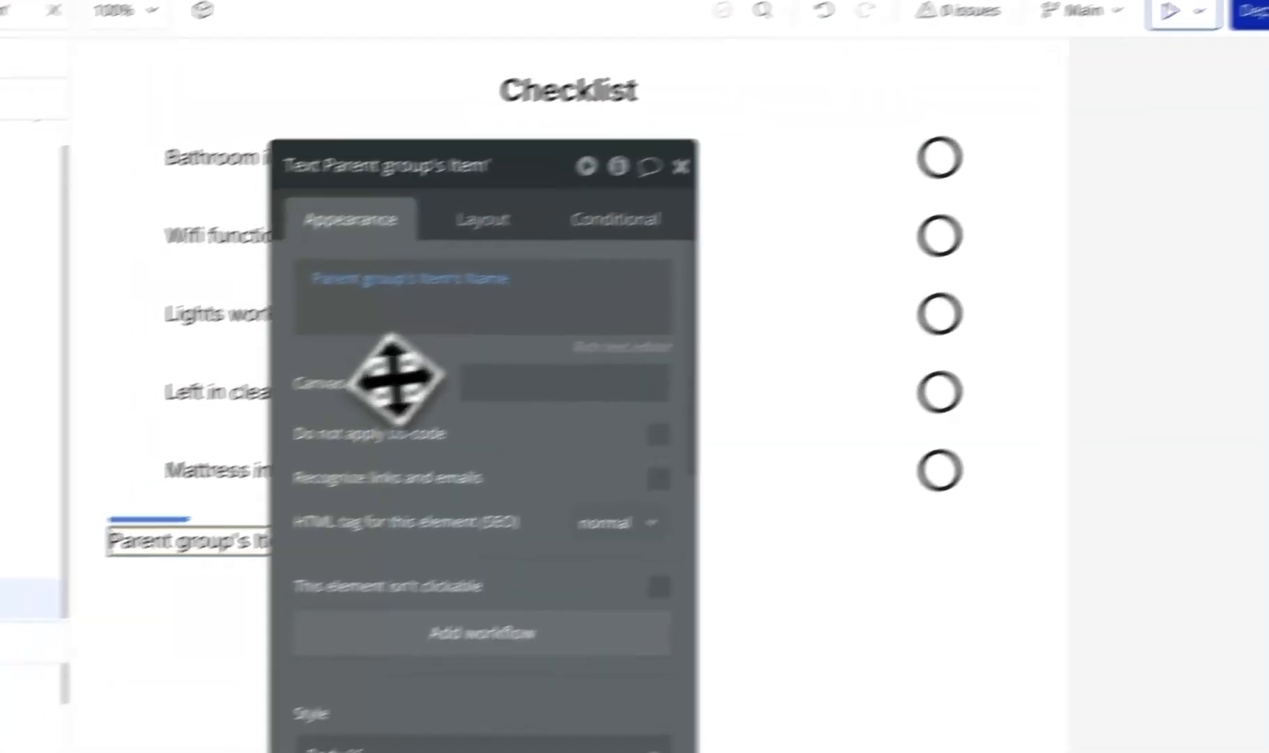
{"action": "left_click", "coordinate": [930, 391]}
{"action": "left_click_drag", "start_coordinate": [517, 405], "coordinate": [913, 375]}
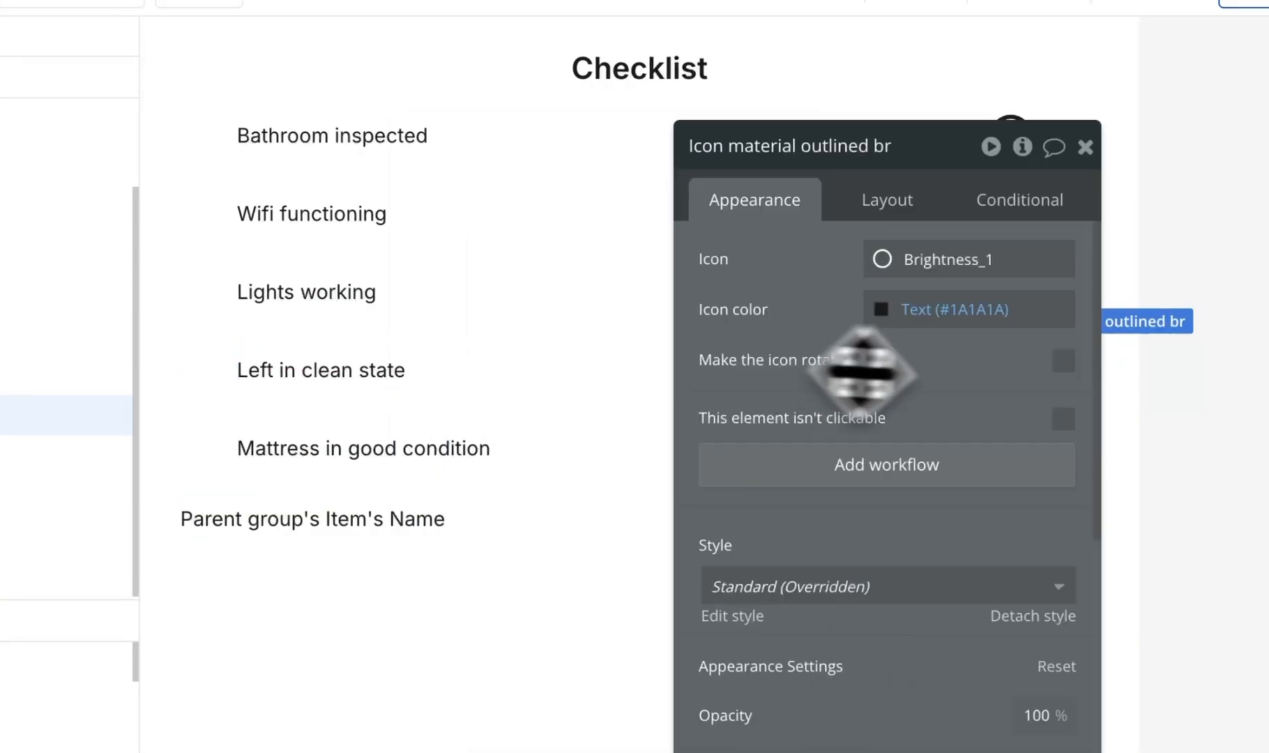
{"action": "left_click", "coordinate": [629, 542]}
{"action": "key", "text": "super+v"}
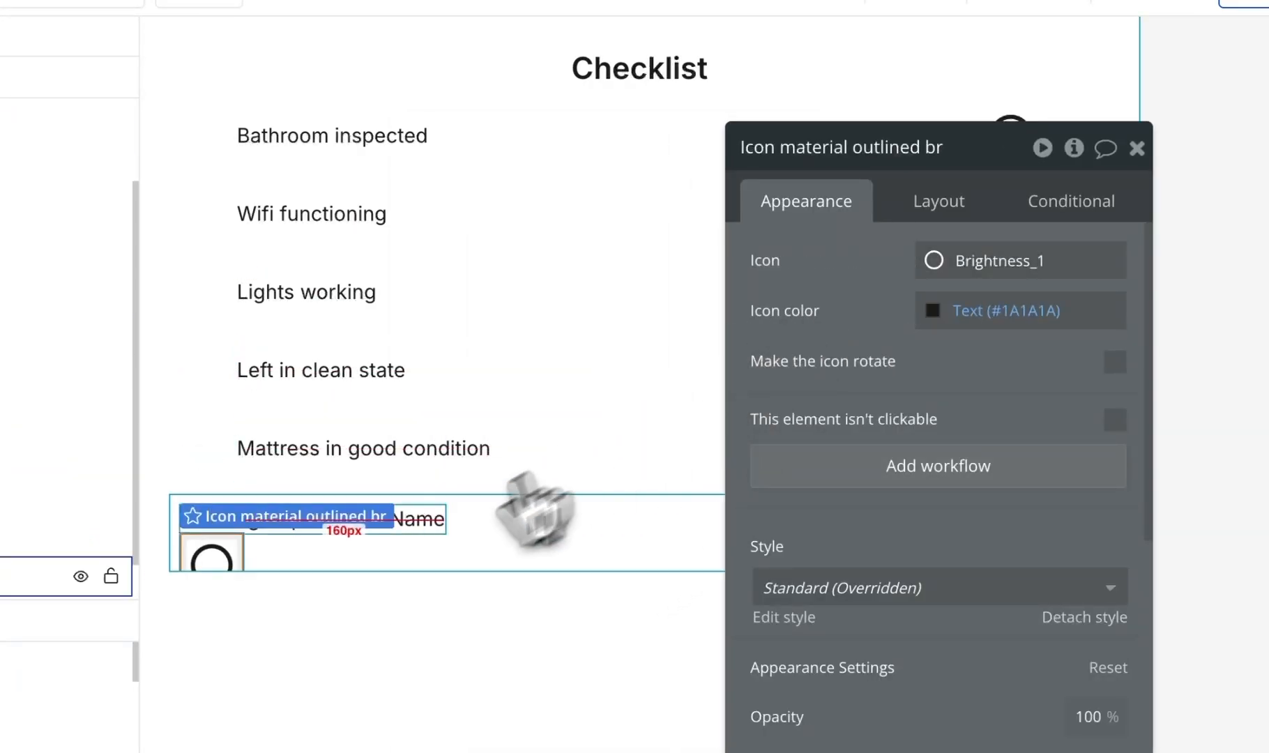
{"action": "left_click", "coordinate": [515, 558]}
- Lay out the RG container as a space-between row with name and icon vertically centred
{"action": "left_click", "coordinate": [927, 217]}
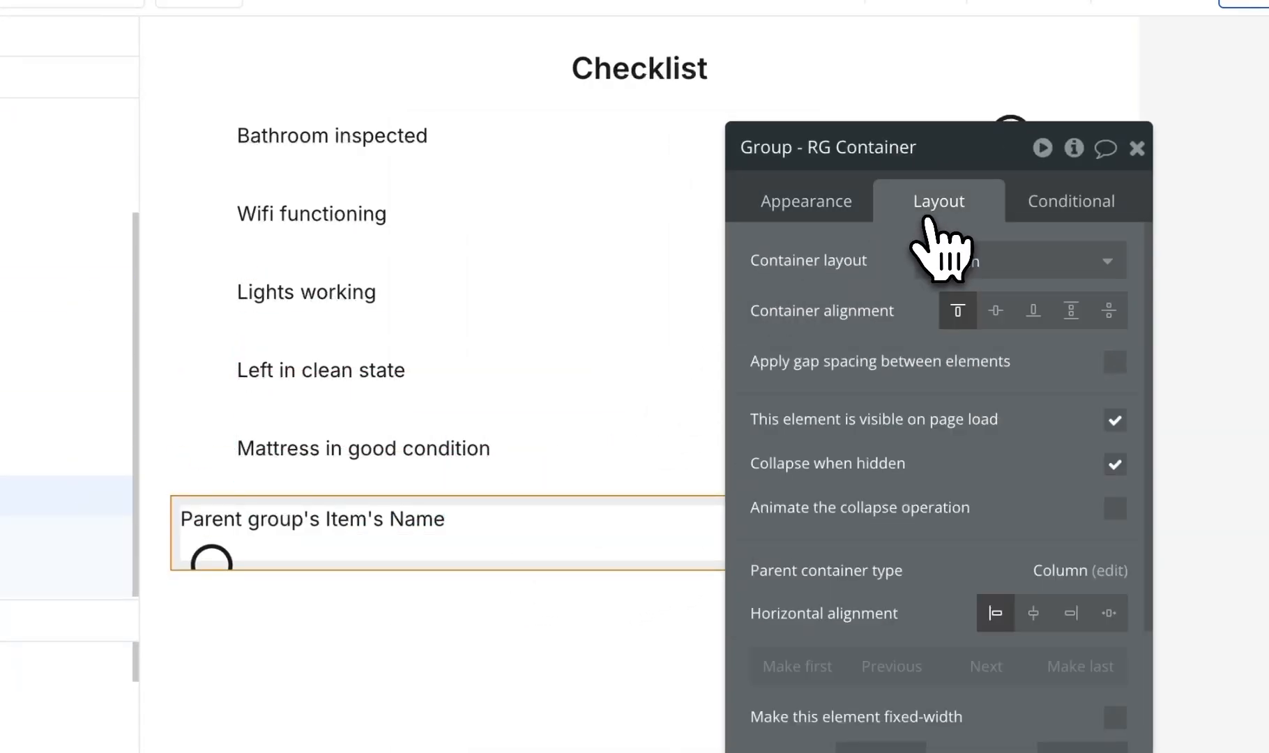
{"action": "left_click", "coordinate": [972, 265]}
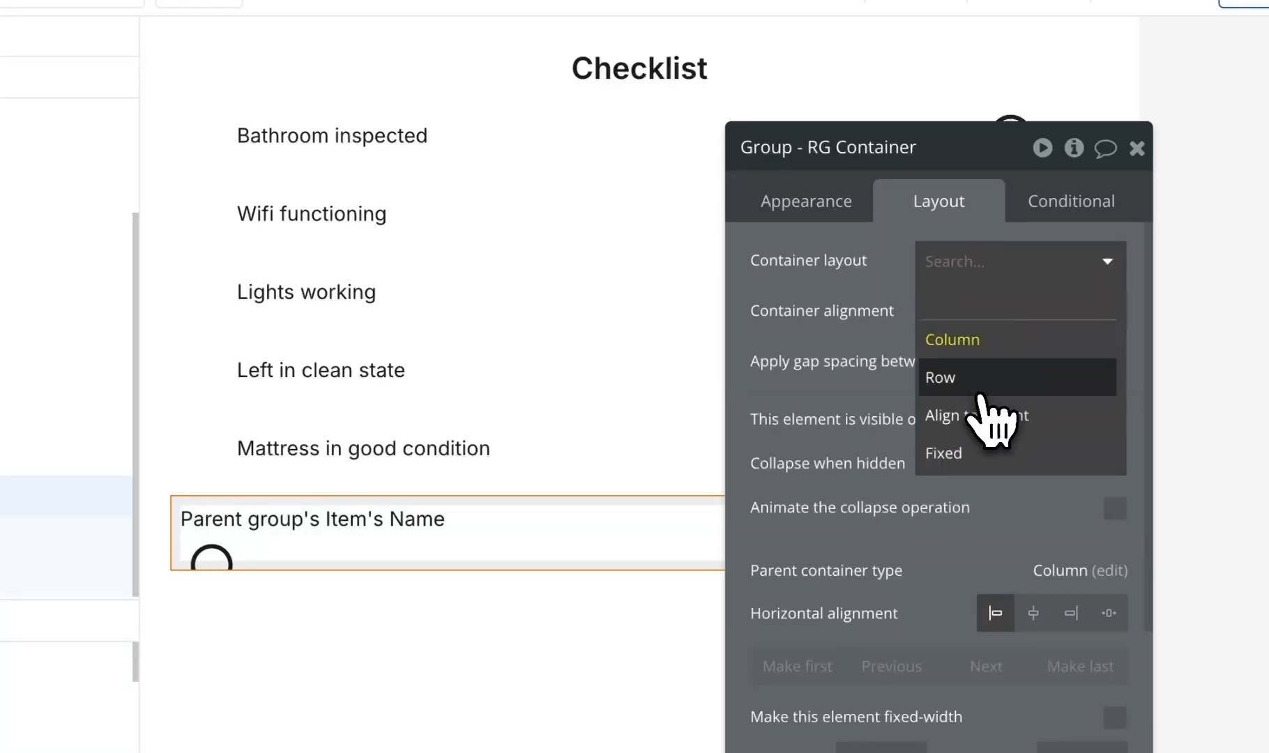
{"action": "left_click", "coordinate": [979, 397]}
{"action": "left_click", "coordinate": [1108, 310]}
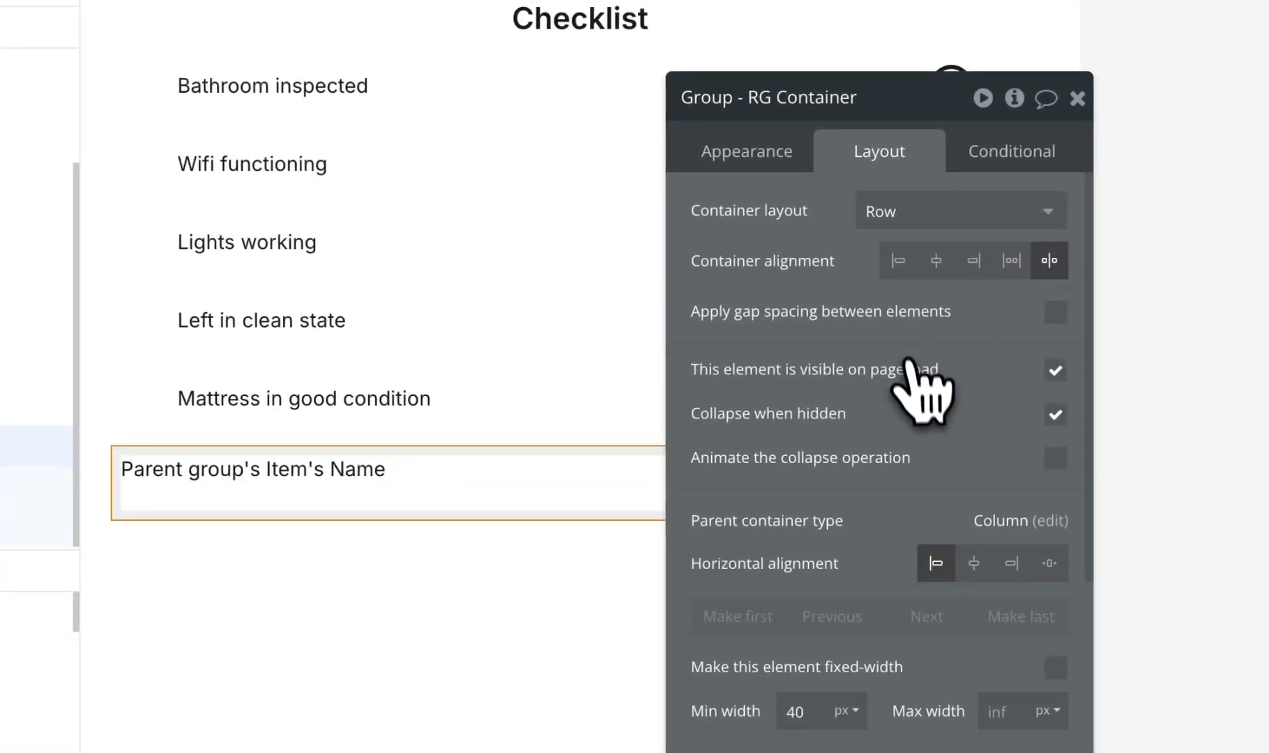
{"action": "left_click", "coordinate": [342, 477]}
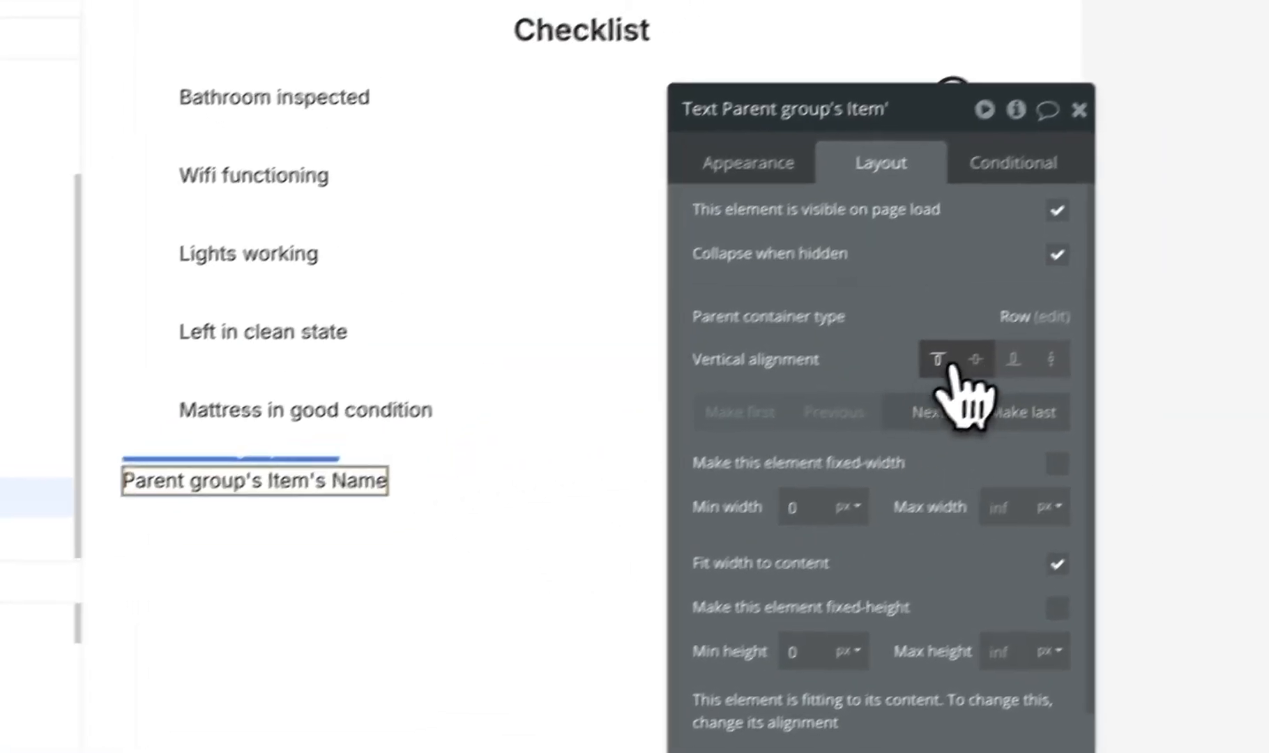
{"action": "left_click", "coordinate": [975, 360]}
{"action": "left_click_drag", "start_coordinate": [915, 305], "coordinate": [590, 223]}
{"action": "left_click", "coordinate": [872, 515]}
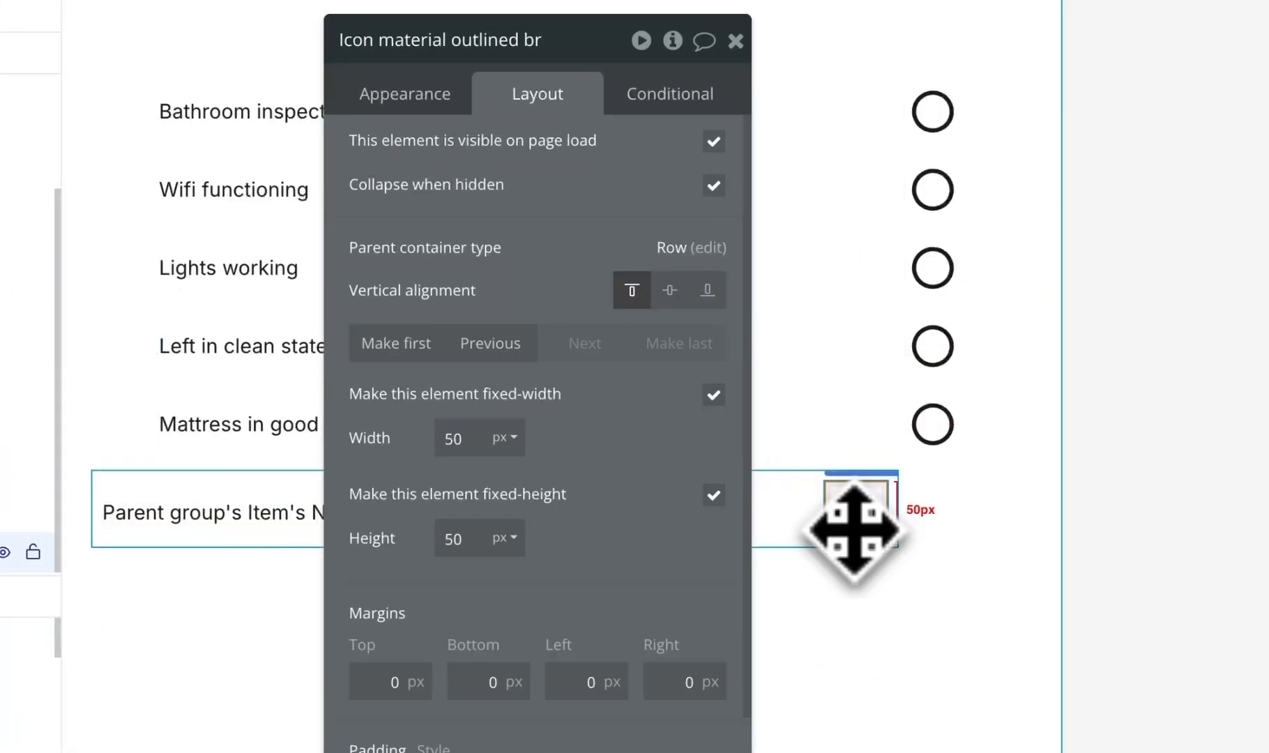
{"action": "left_click", "coordinate": [669, 290]}
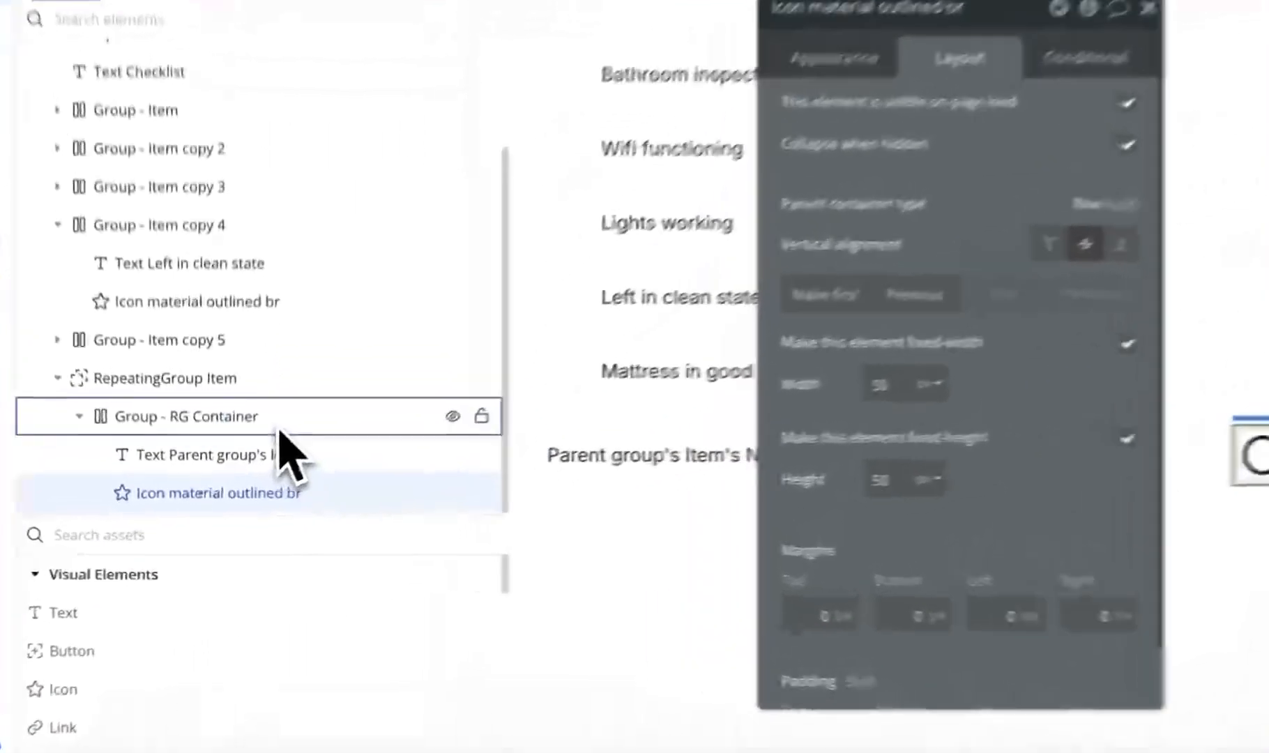
- Make Group - RG Container fit its height to content
{"action": "left_click", "coordinate": [257, 466]}
{"action": "scroll", "coordinate": [729, 575], "scroll_direction": "down", "scroll_amount": 5}
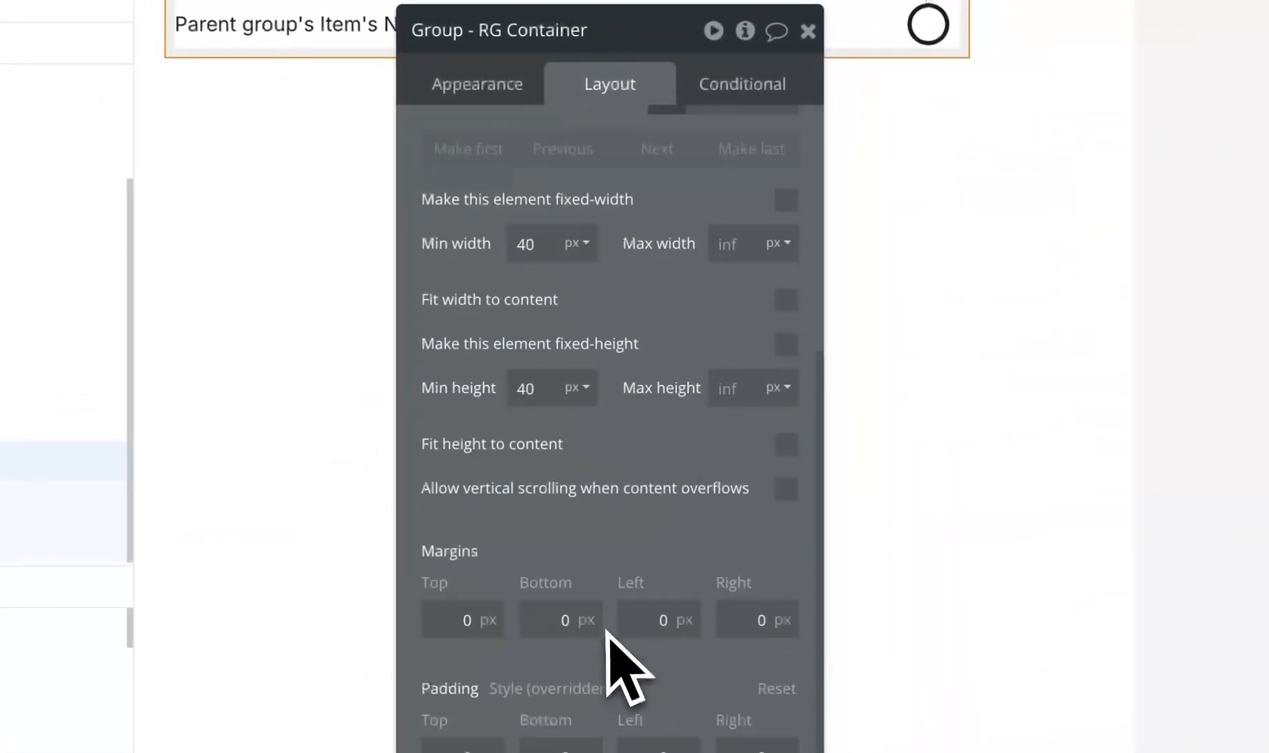
{"action": "left_click", "coordinate": [789, 443]}
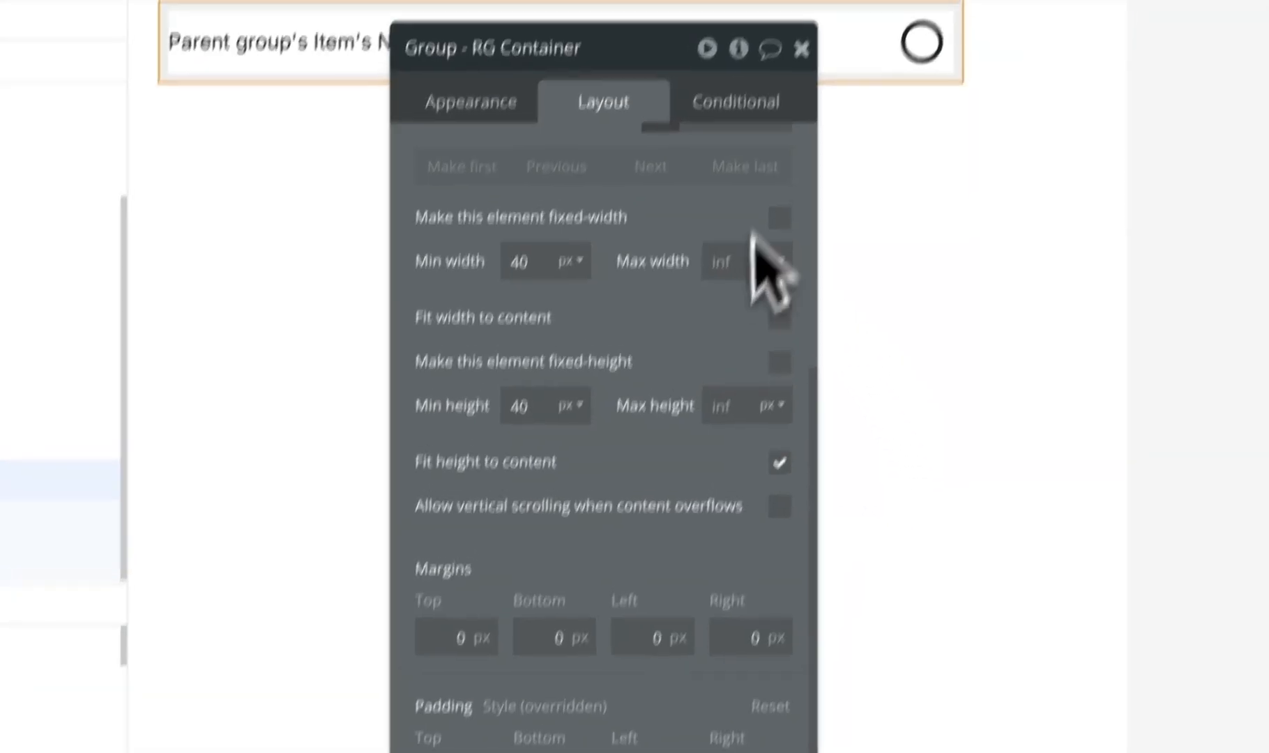
{"action": "left_click", "coordinate": [770, 138]}
{"action": "scroll", "coordinate": [722, 453], "scroll_direction": "up", "scroll_amount": 5}
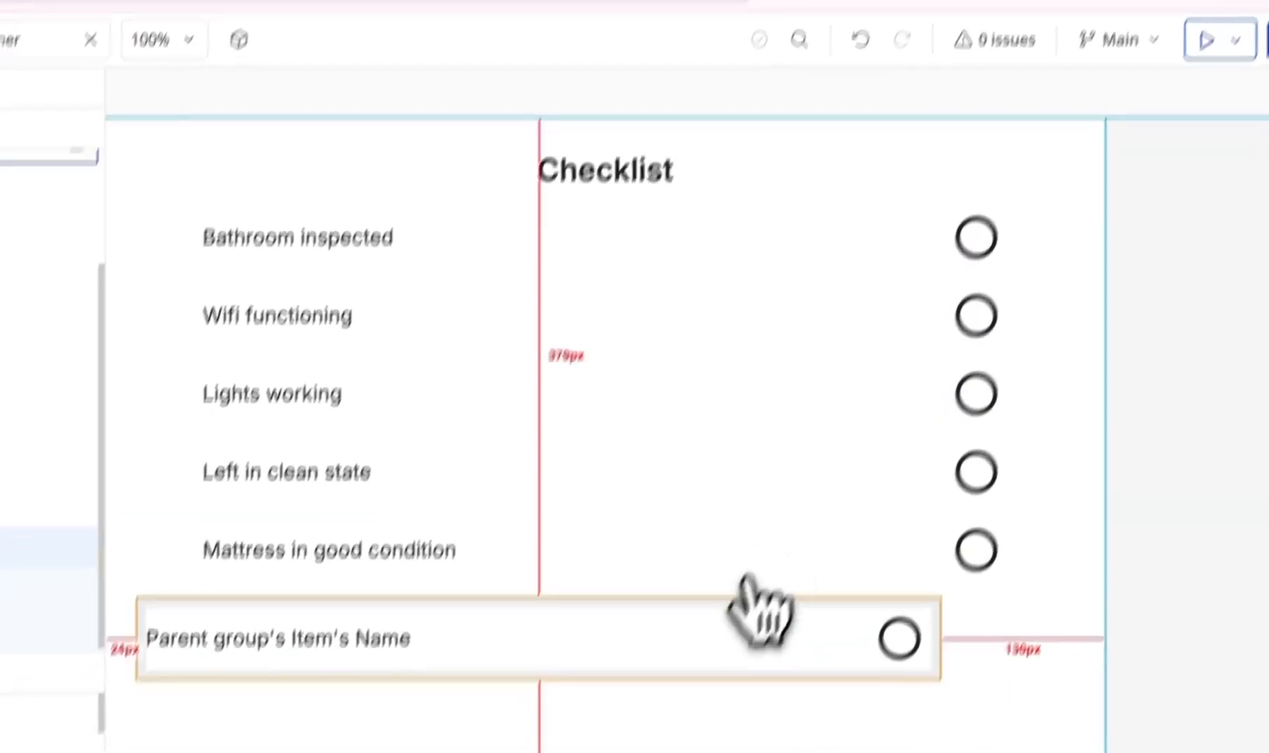
- Set the row's alignment to space-between and centre RepeatingGroup Item horizontally on the page
{"action": "double_click", "coordinate": [716, 589]}
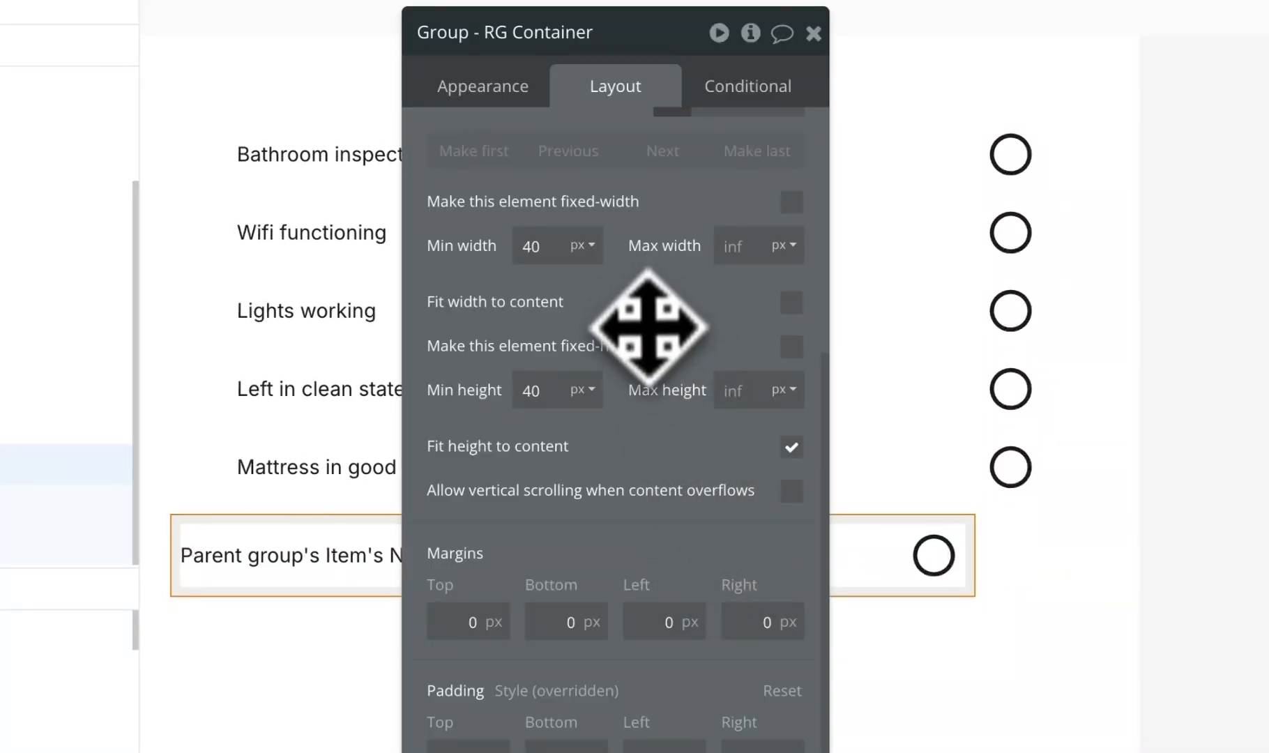
{"action": "scroll", "coordinate": [650, 356], "scroll_direction": "up", "scroll_amount": 5}
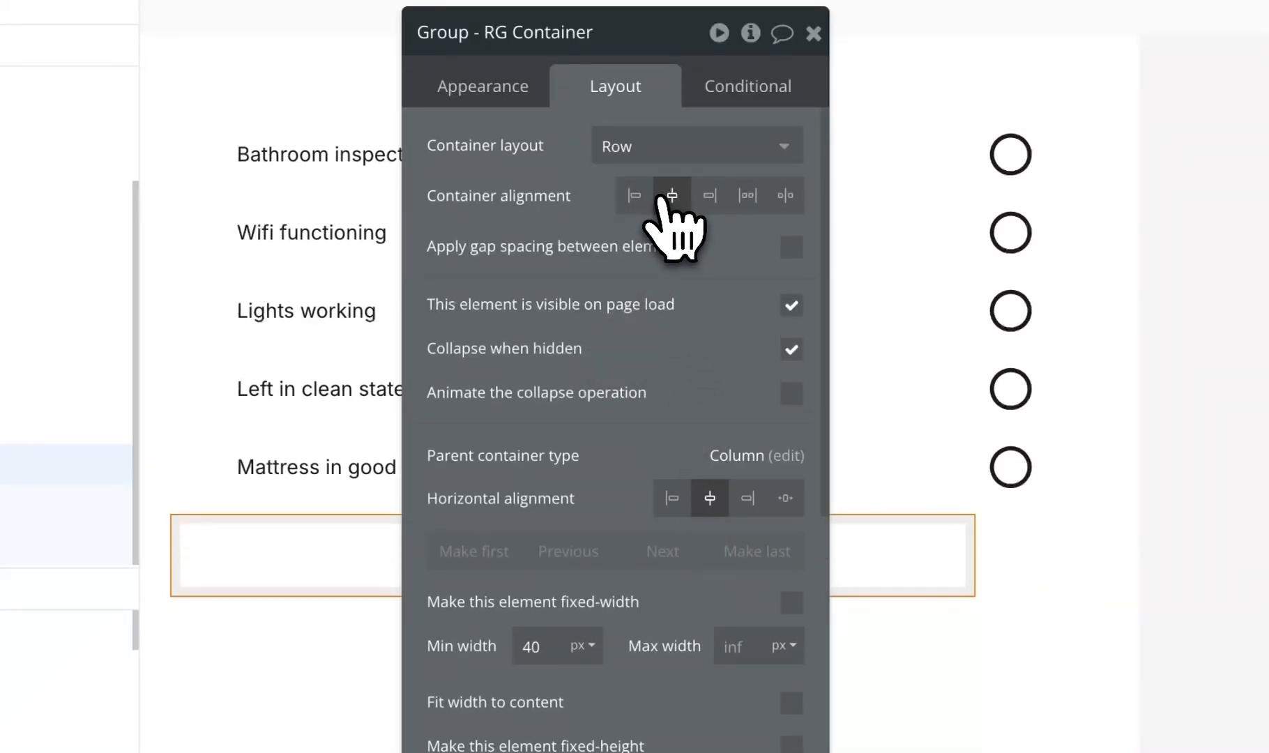
{"action": "left_click", "coordinate": [633, 195]}
{"action": "left_click_drag", "start_coordinate": [574, 248], "coordinate": [741, 288]}
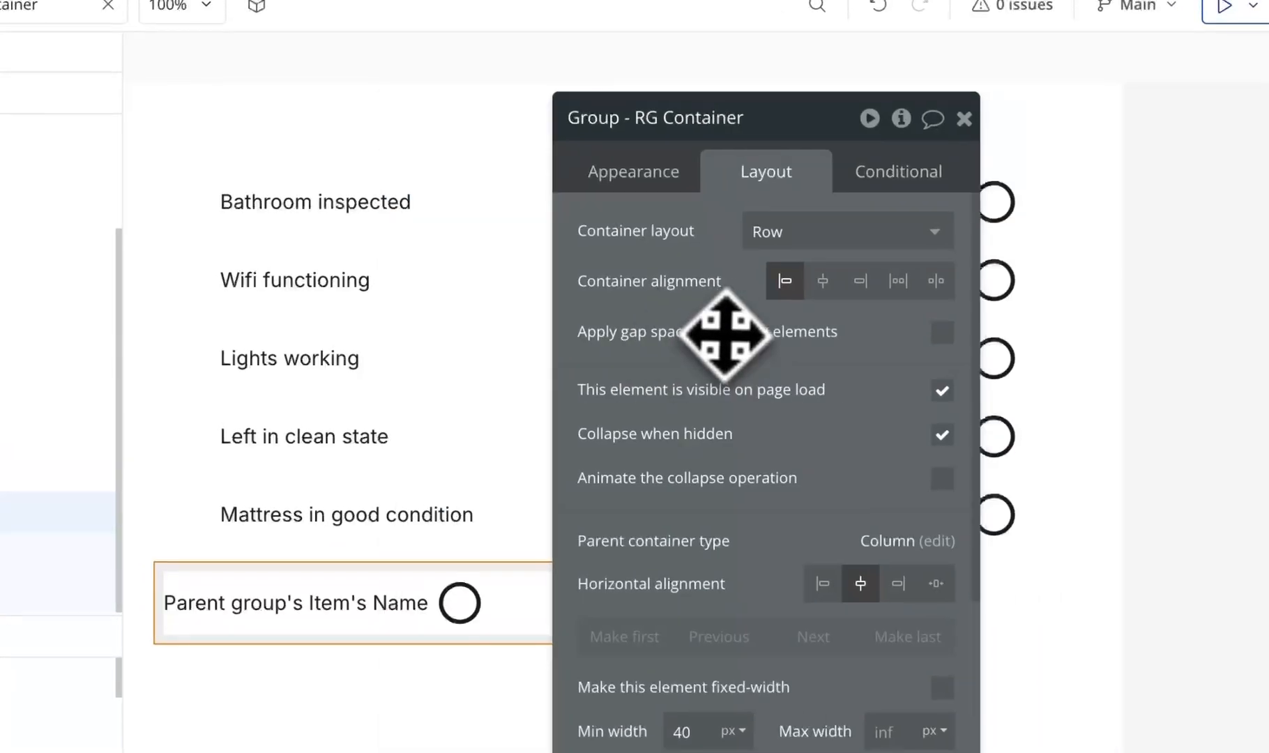
{"action": "left_click", "coordinate": [897, 280]}
{"action": "left_click", "coordinate": [935, 280]}
{"action": "left_click", "coordinate": [157, 429]}
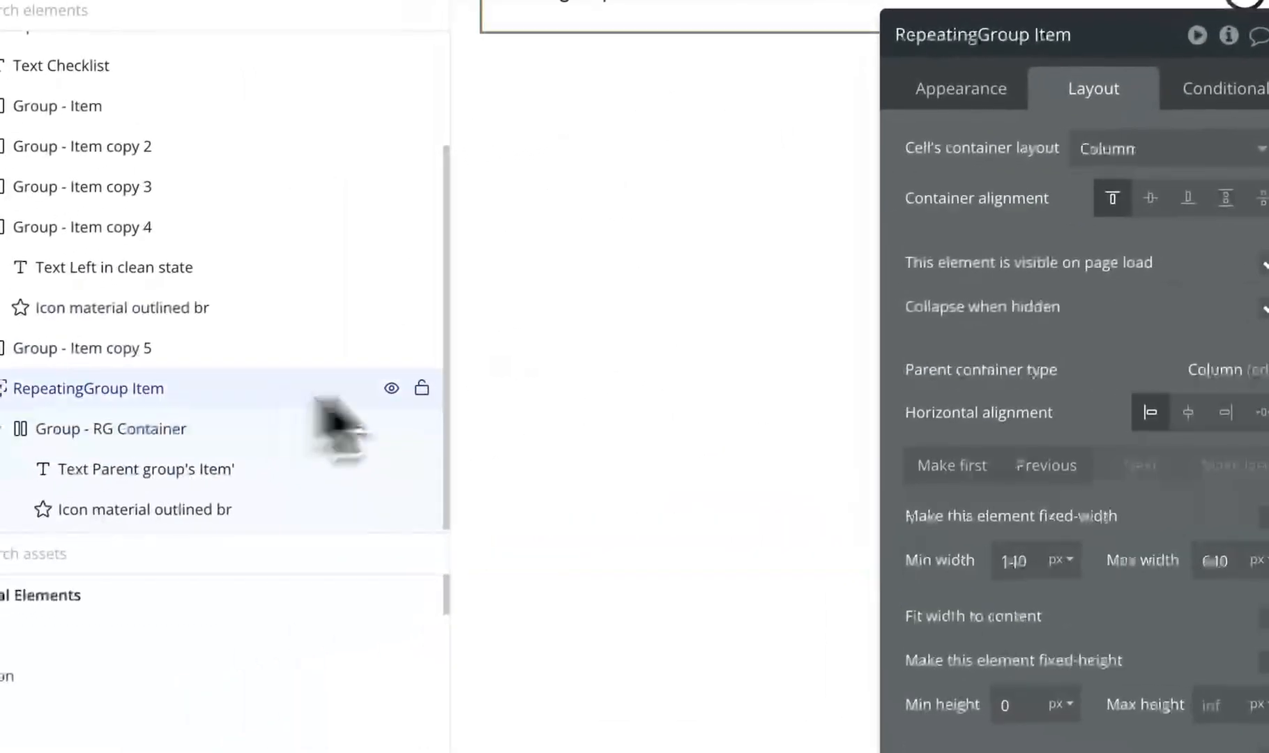
{"action": "left_click", "coordinate": [888, 549]}
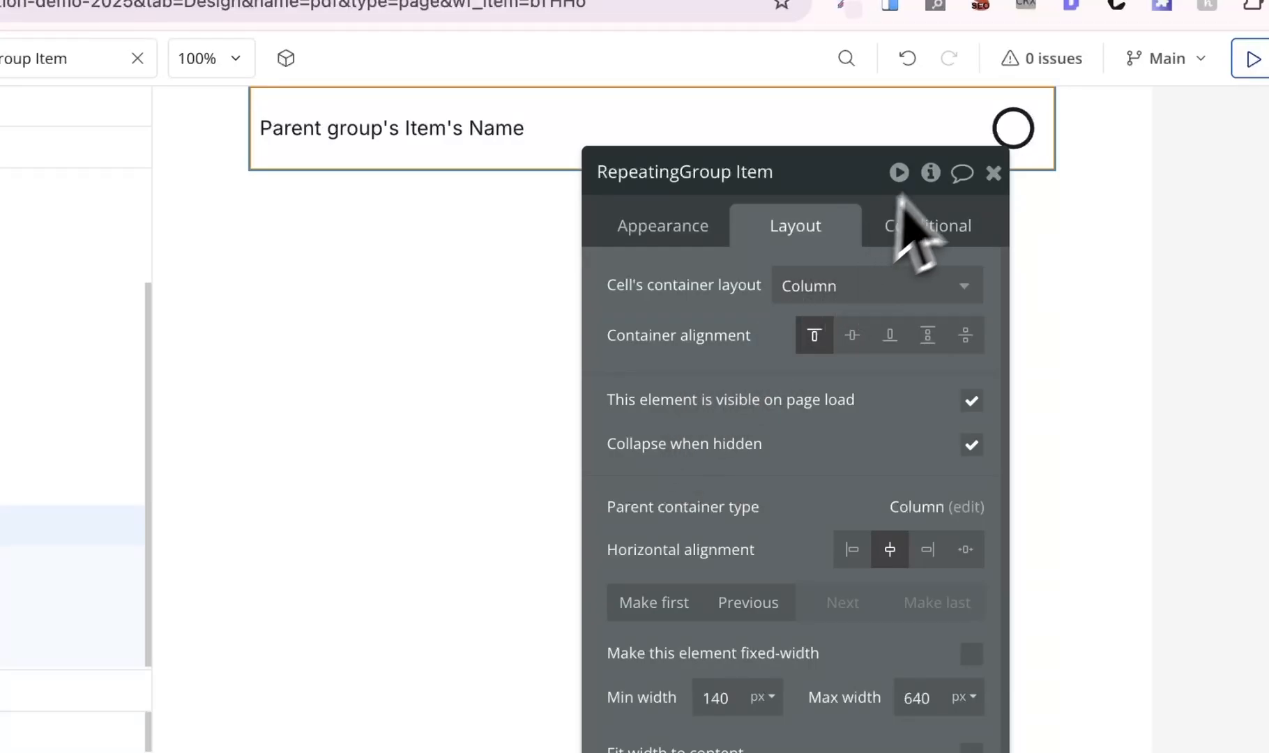
- Delete the five static sample checklist rows from the pdf page
{"action": "left_click", "coordinate": [993, 173]}
{"action": "scroll", "coordinate": [651, 439], "scroll_direction": "up", "scroll_amount": 5}
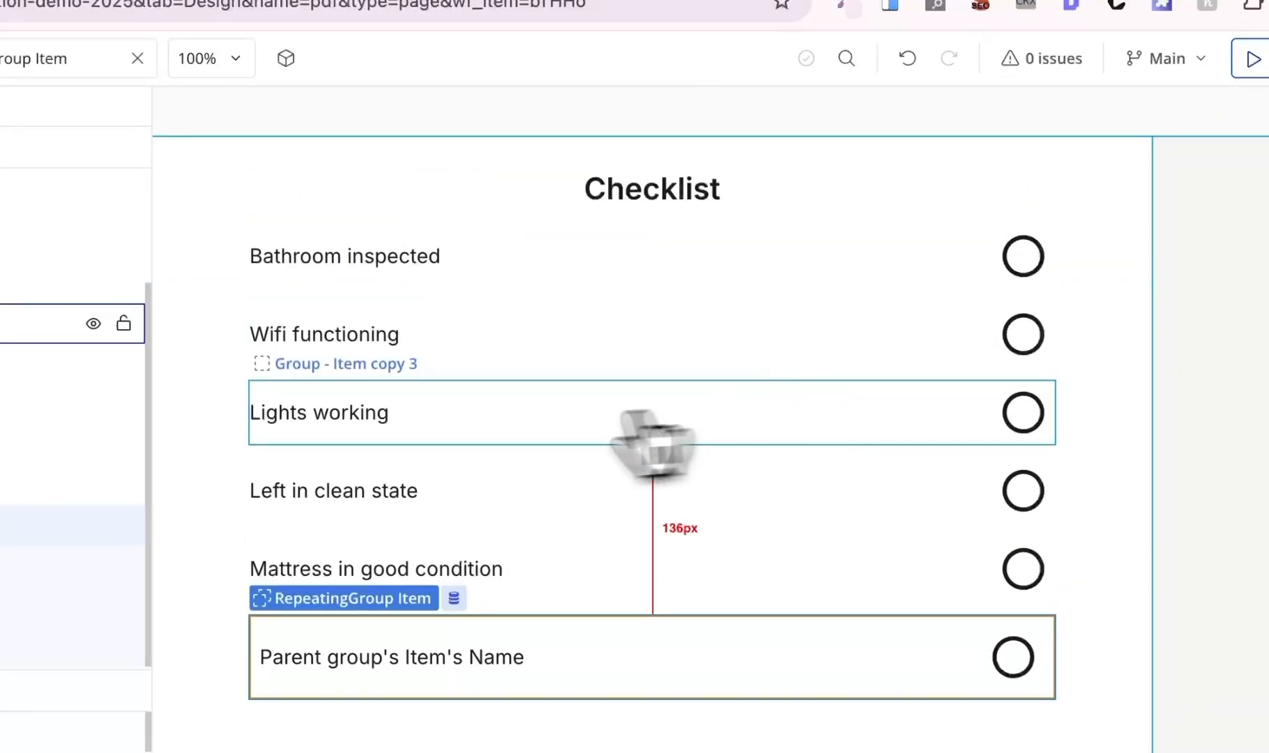
{"action": "double_click", "coordinate": [523, 282]}
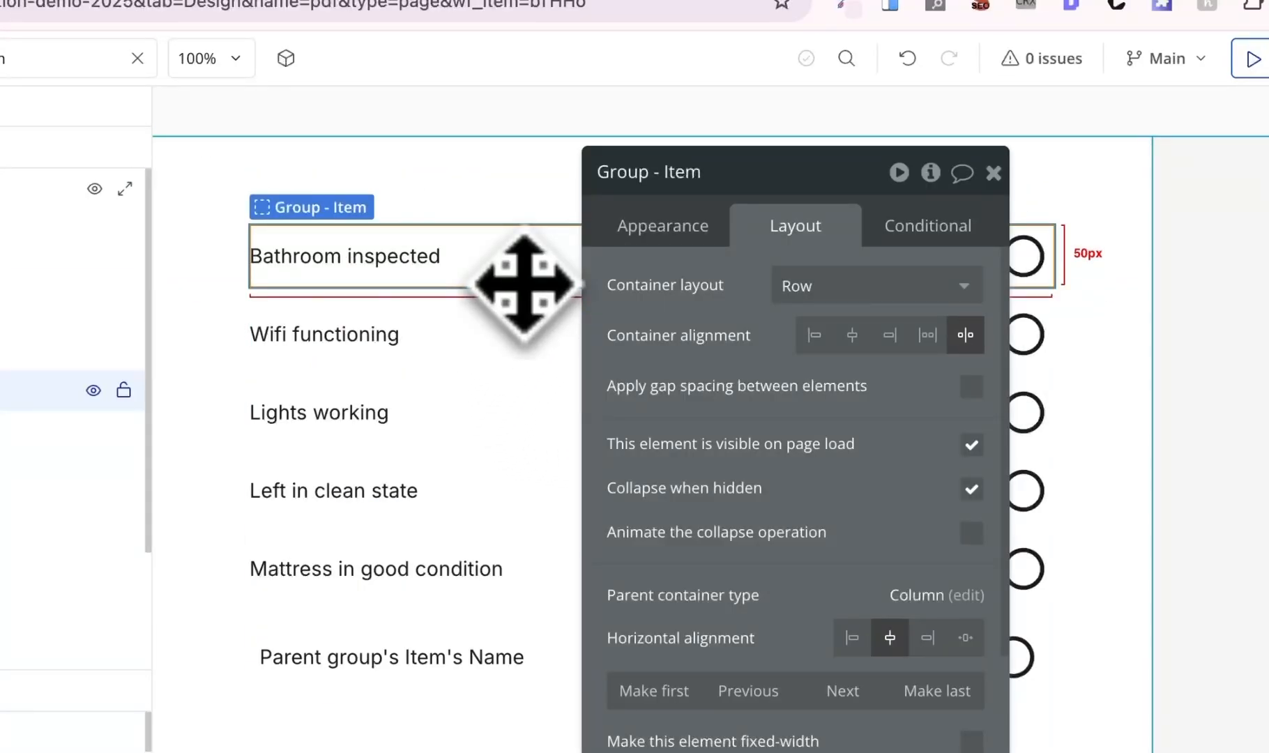
{"action": "key", "text": "Delete"}
{"action": "key", "text": "Delete"}
{"action": "key", "text": "Delete"}
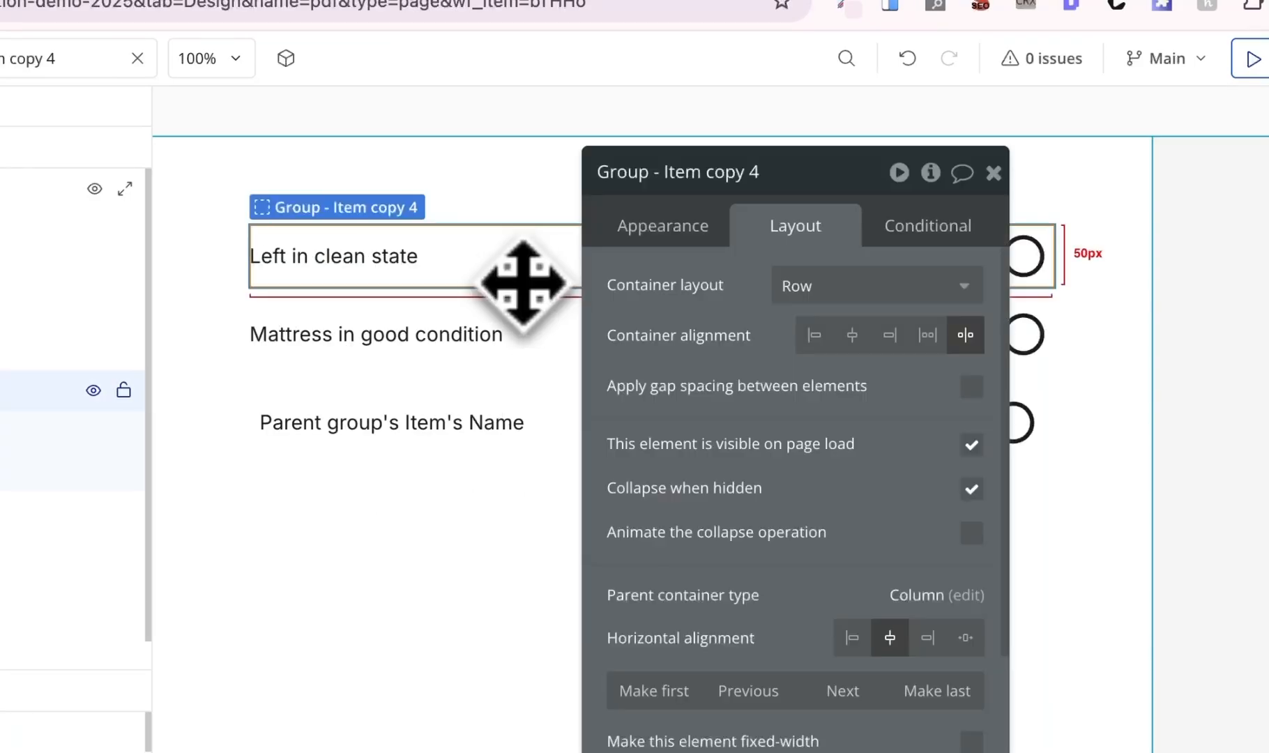
{"action": "key", "text": "Delete"}
{"action": "key", "text": "Delete"}
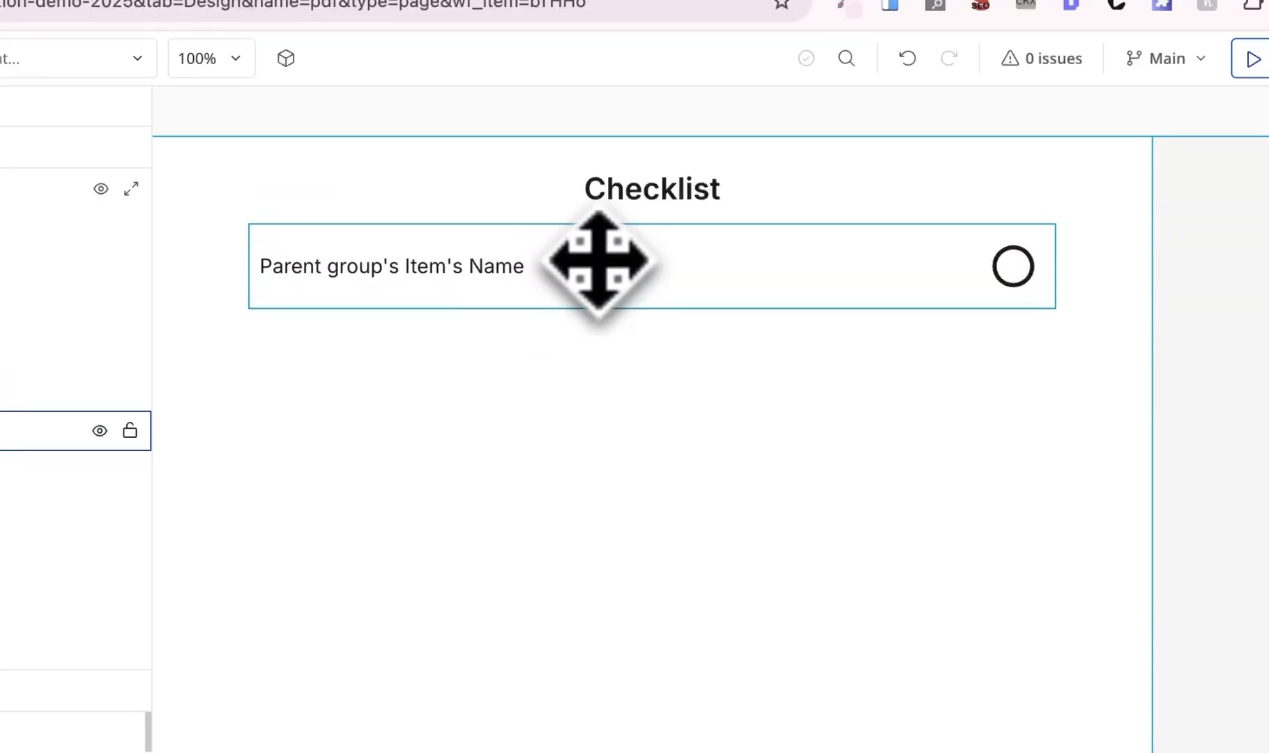
- Switch to the index page and open the Create PDF of Checklist button's settings
{"action": "left_click", "coordinate": [230, 179]}
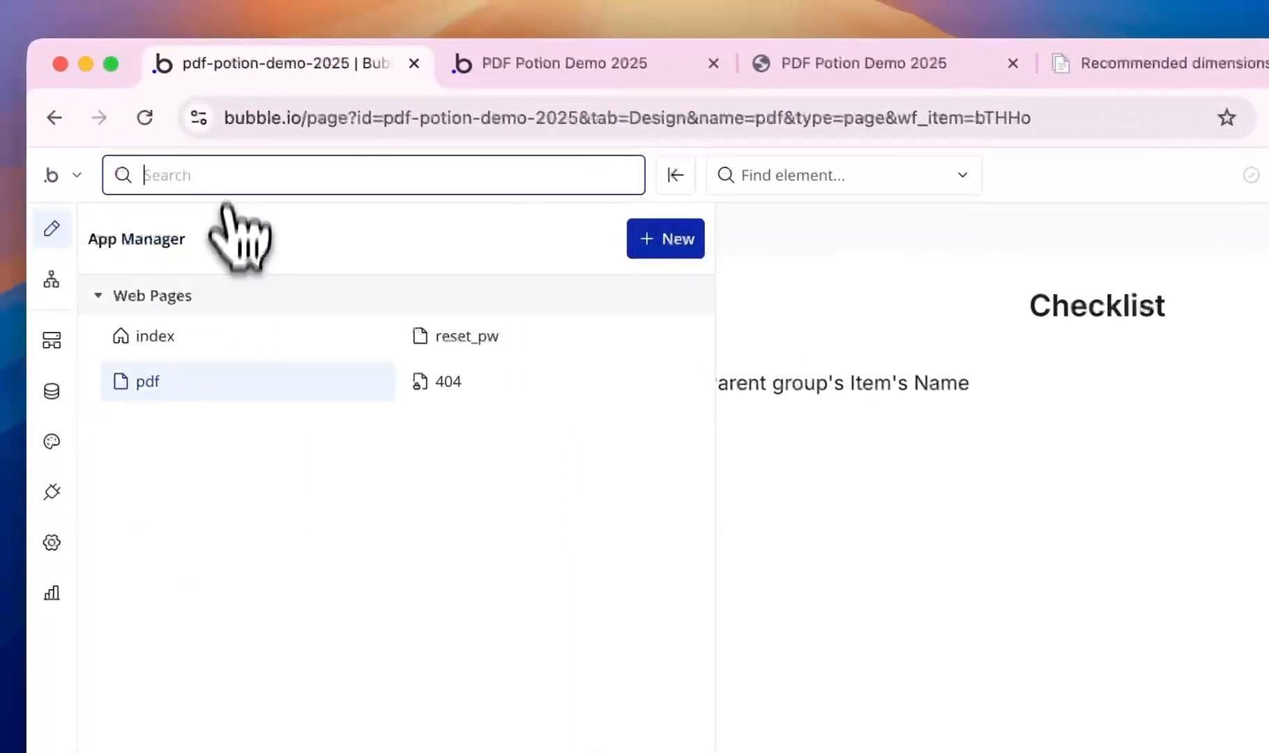
{"action": "left_click", "coordinate": [202, 328]}
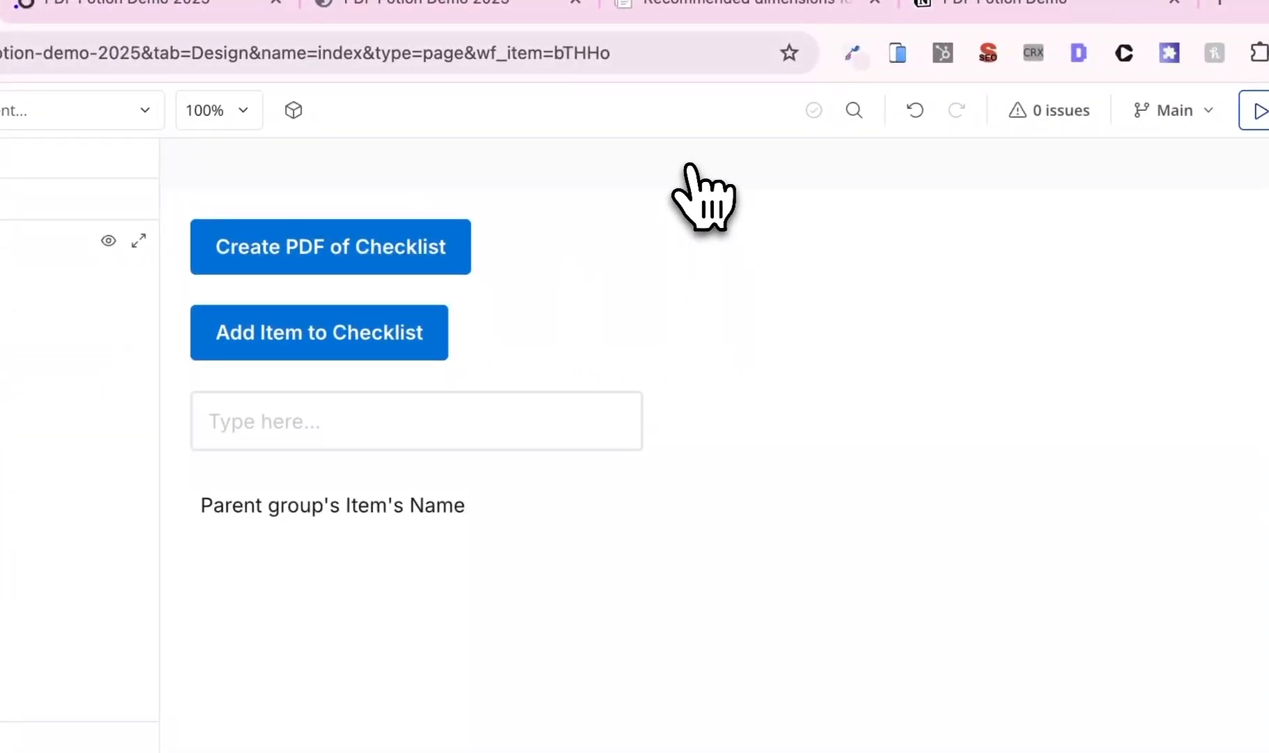
{"action": "double_click", "coordinate": [414, 258]}
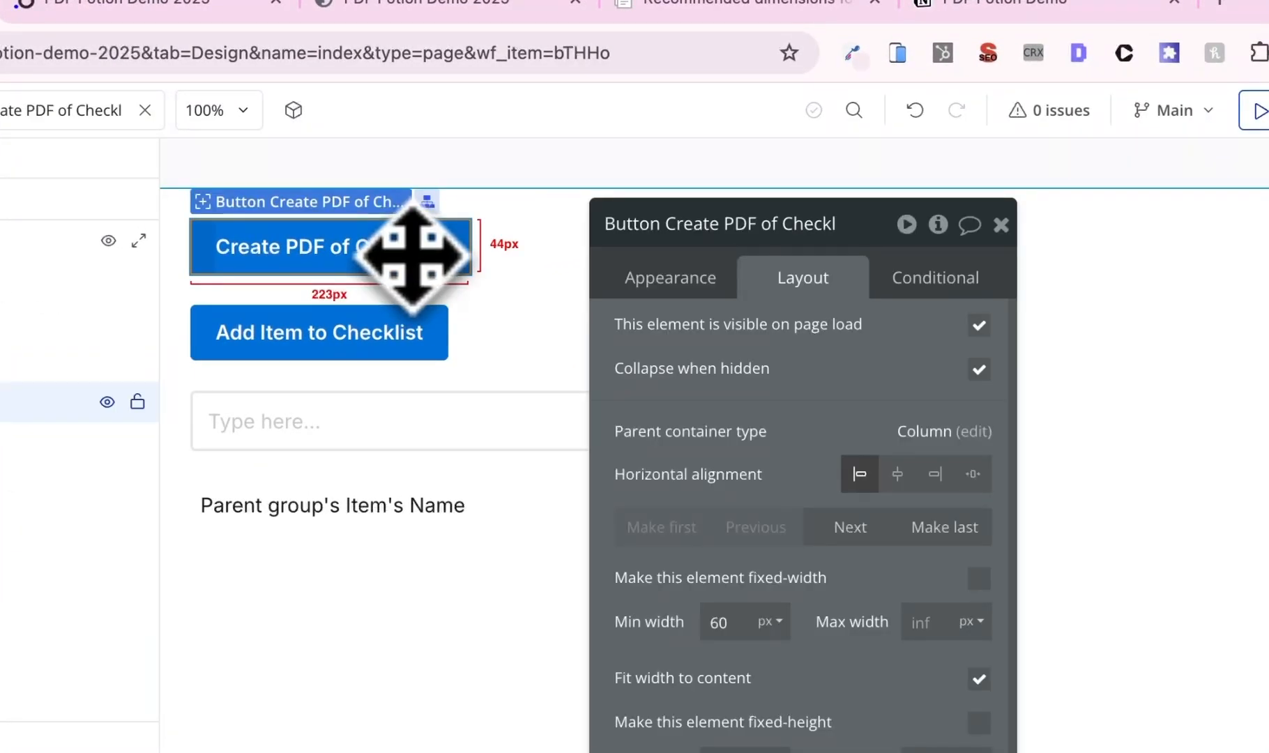
- Open the button's workflow and select Step 1, which creates a new Checklist
{"action": "left_click", "coordinate": [676, 287]}
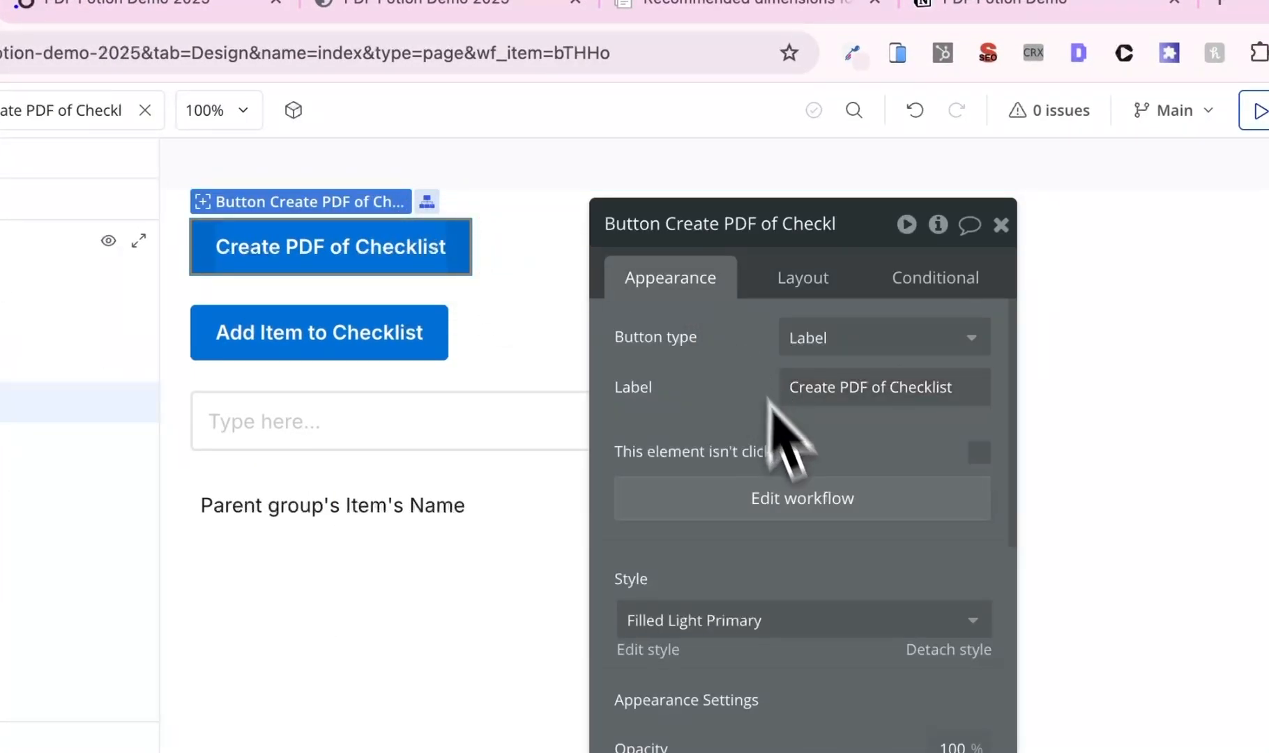
{"action": "left_click", "coordinate": [798, 496]}
{"action": "left_click_drag", "start_coordinate": [731, 398], "coordinate": [1175, 542]}
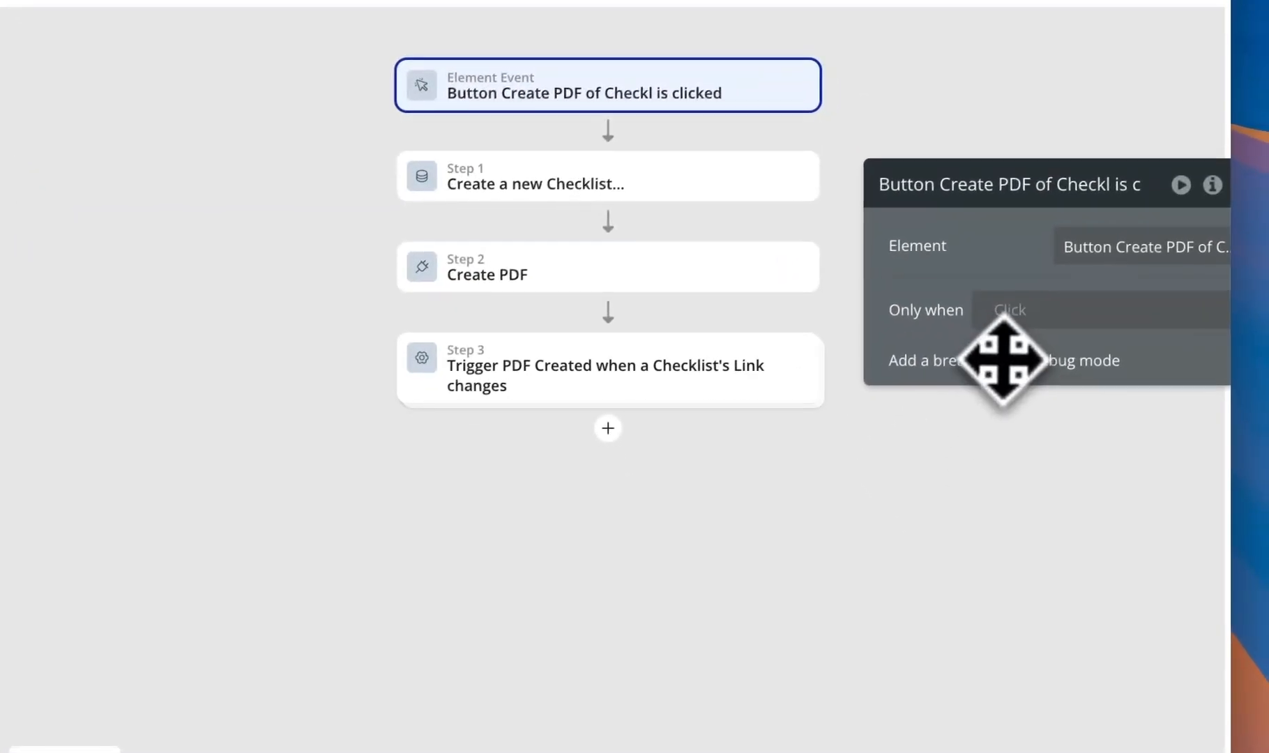
{"action": "left_click", "coordinate": [665, 194]}
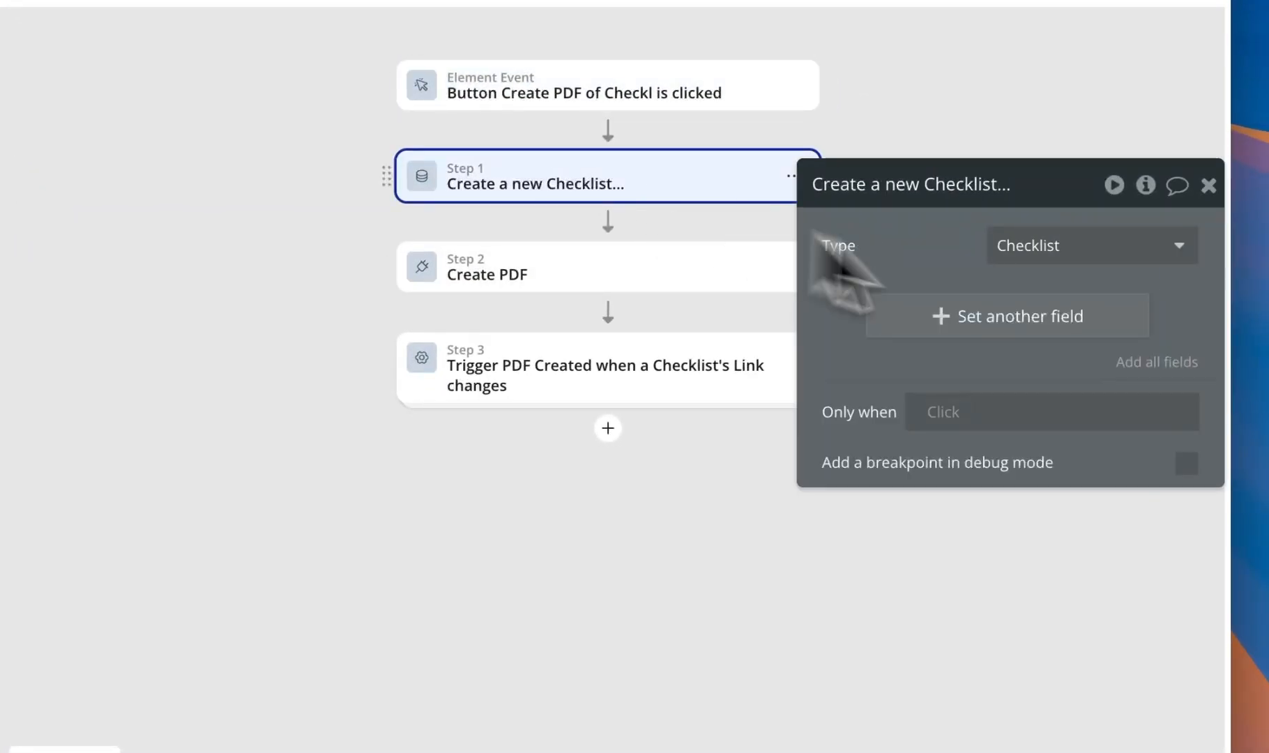
- Add a field in Step 1 setting the Checklist's Items list to index's Items
{"action": "left_click", "coordinate": [1077, 321]}
{"action": "left_click", "coordinate": [863, 306]}
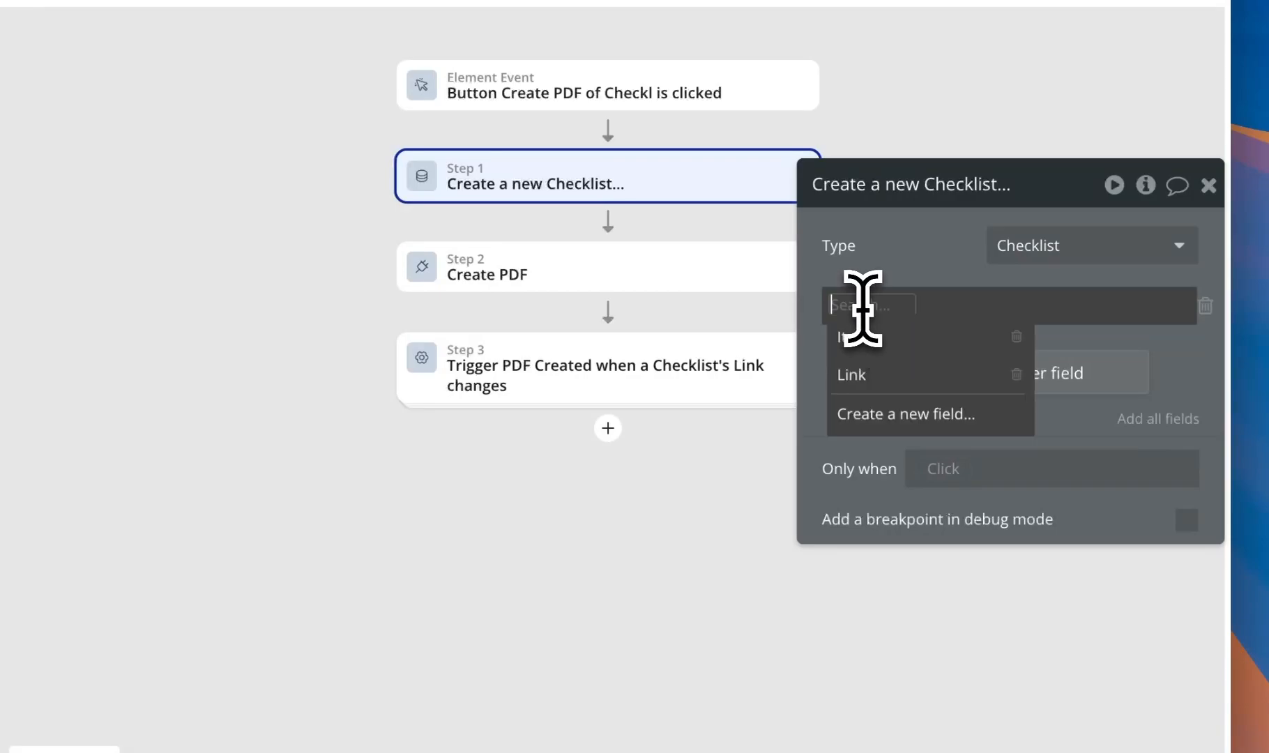
{"action": "left_click", "coordinate": [877, 336]}
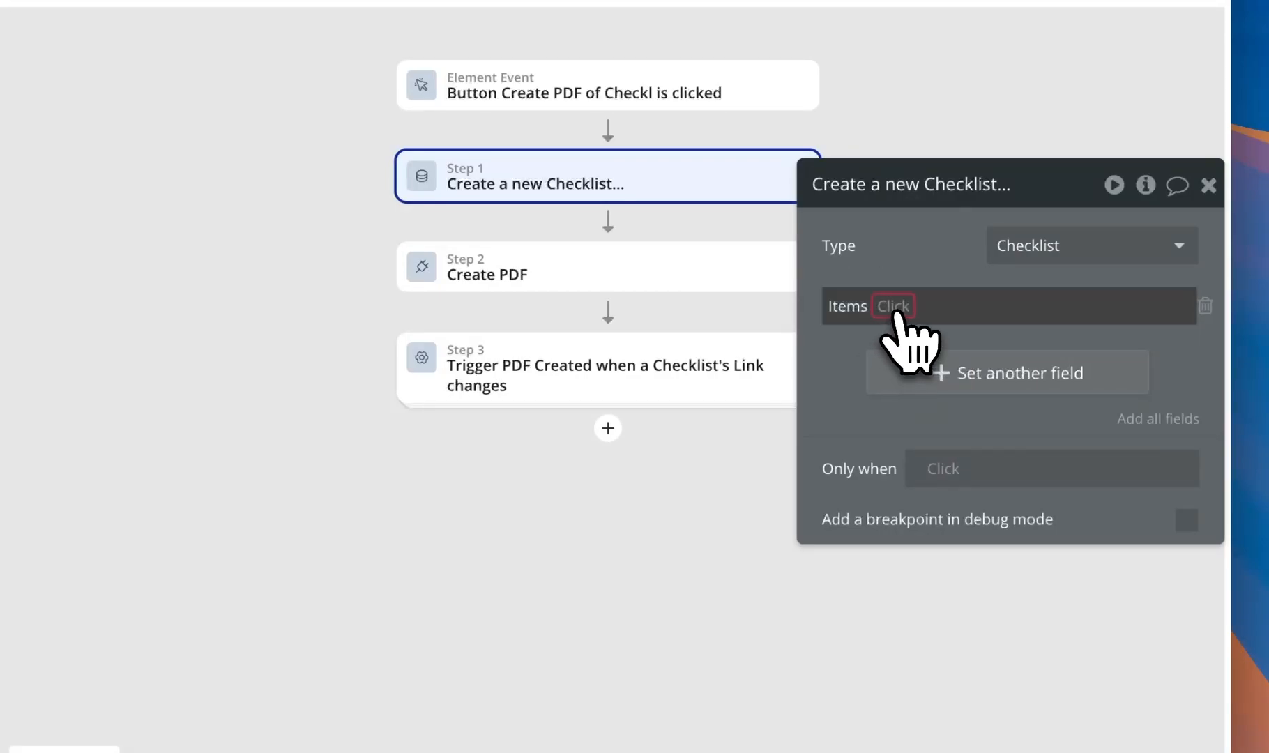
{"action": "left_click", "coordinate": [894, 306]}
{"action": "left_click", "coordinate": [912, 411]}
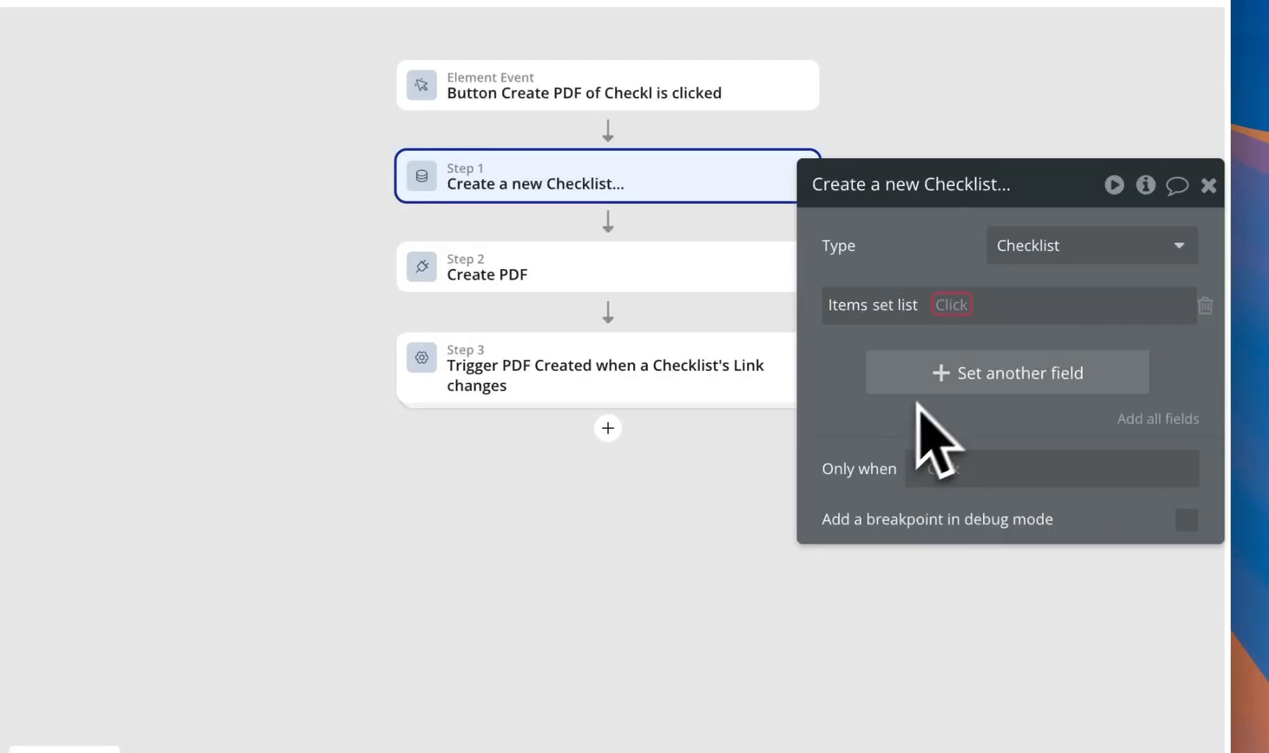
{"action": "left_click", "coordinate": [954, 307]}
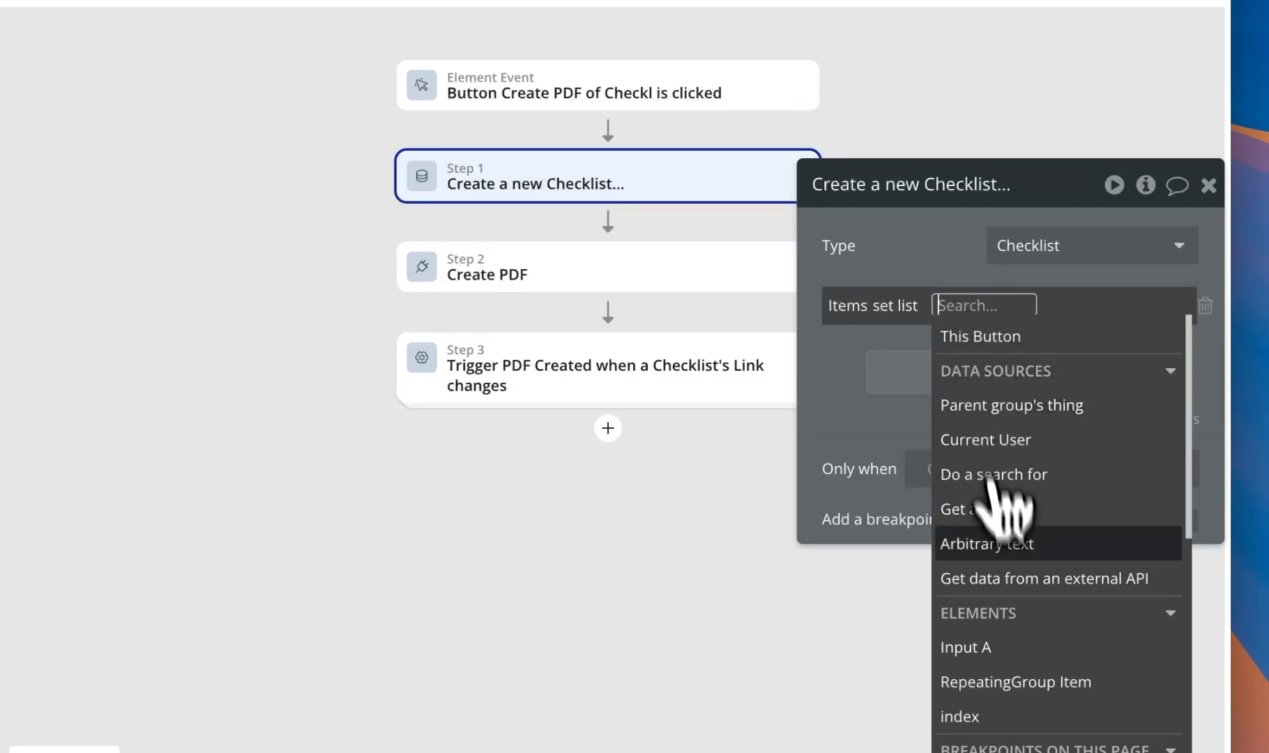
{"action": "scroll", "coordinate": [1011, 648], "scroll_direction": "down", "scroll_amount": 1}
{"action": "left_click", "coordinate": [1017, 677]}
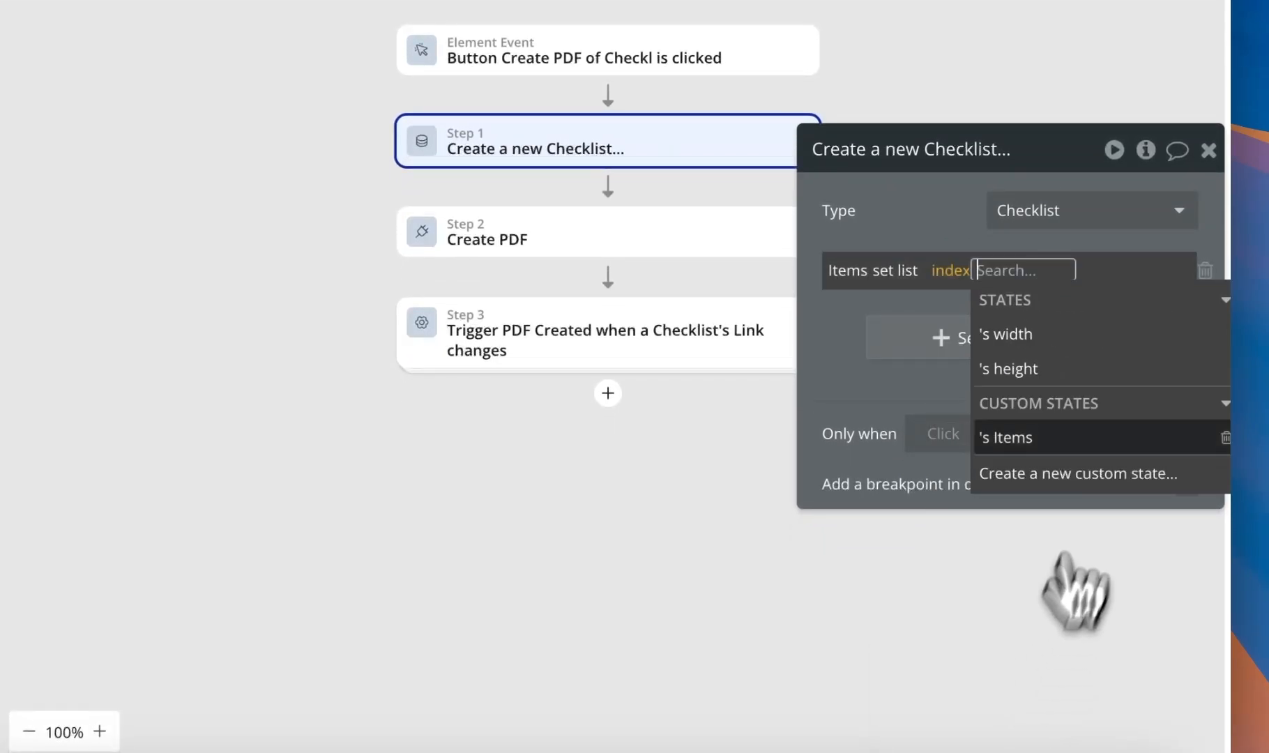
{"action": "left_click", "coordinate": [1111, 435]}
{"action": "left_click", "coordinate": [923, 217]}
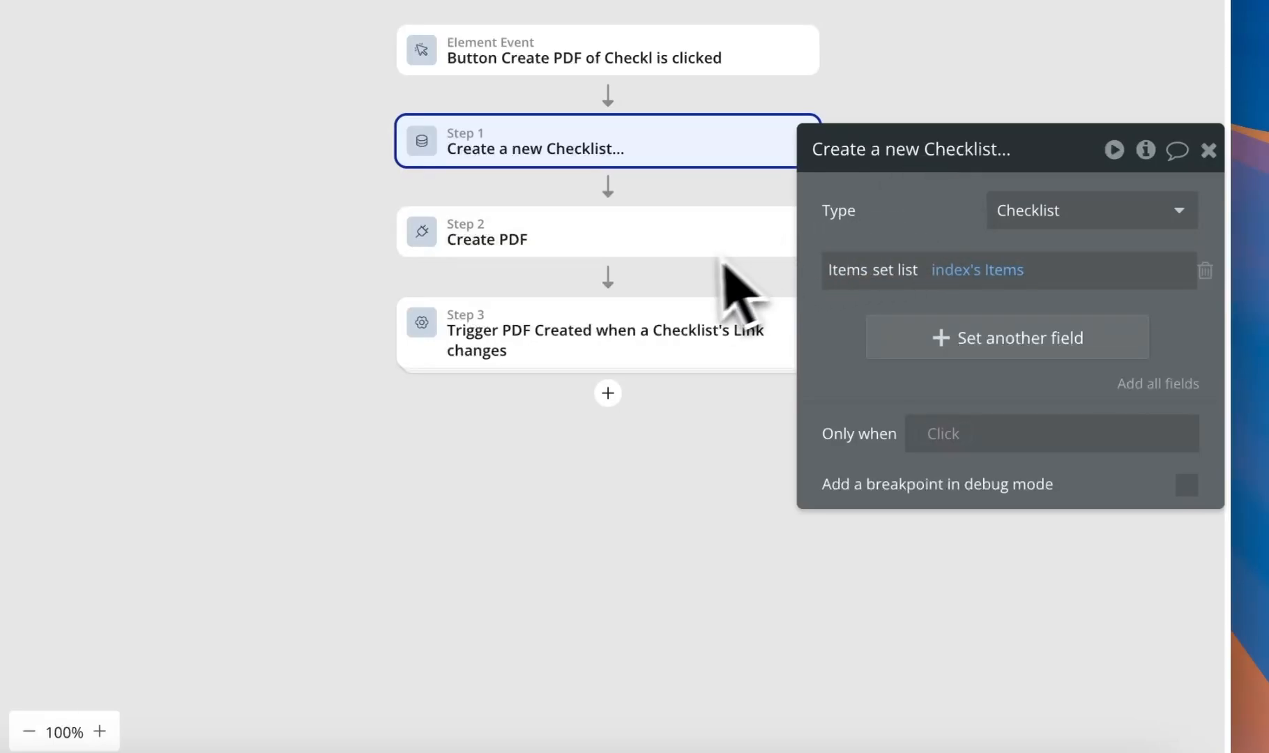
{"action": "left_click", "coordinate": [667, 245]}
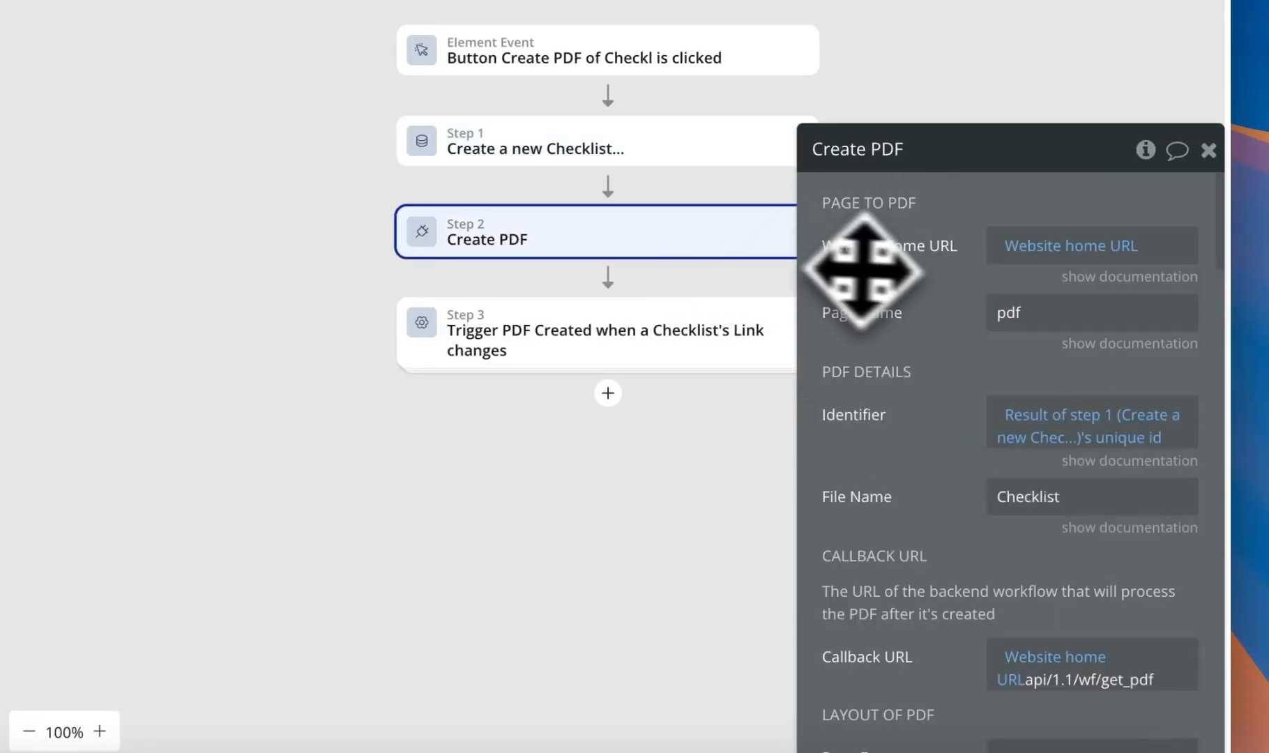
{"action": "left_click_drag", "start_coordinate": [849, 269], "coordinate": [875, 165]}
{"action": "left_click_drag", "start_coordinate": [925, 327], "coordinate": [908, 351]}
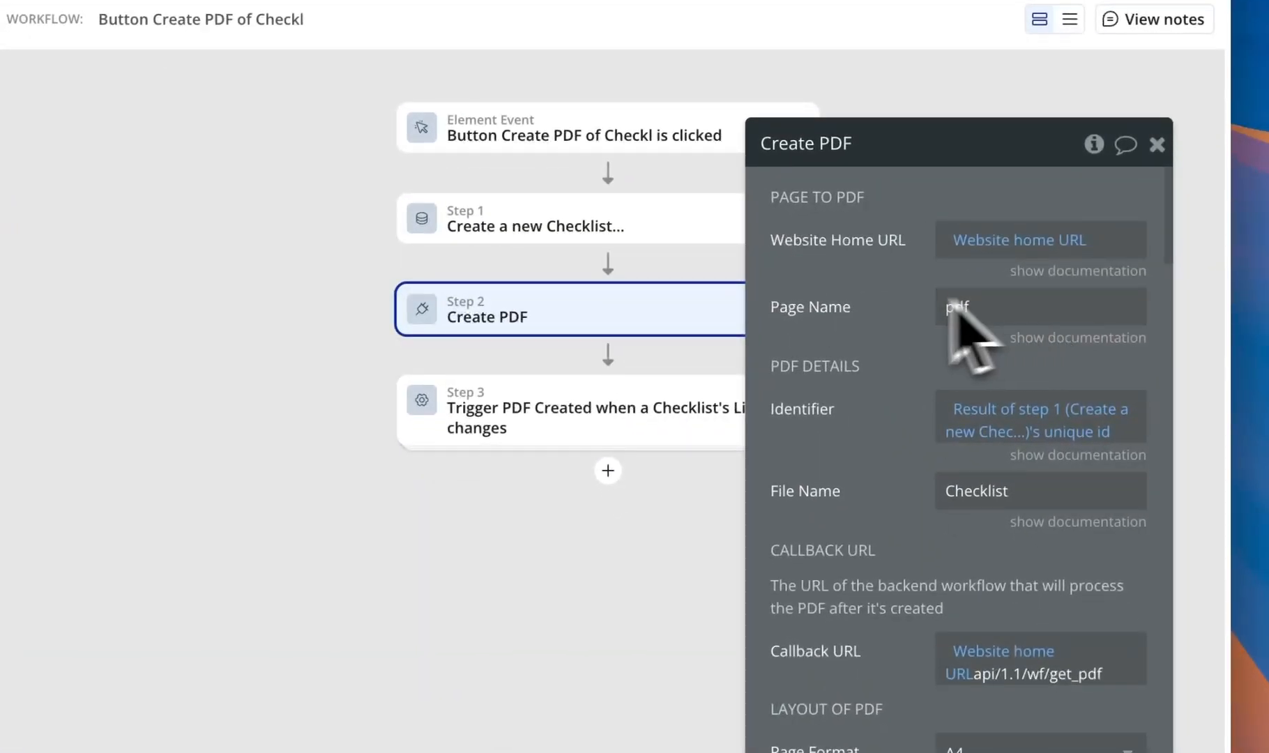
{"action": "left_click", "coordinate": [608, 470]}
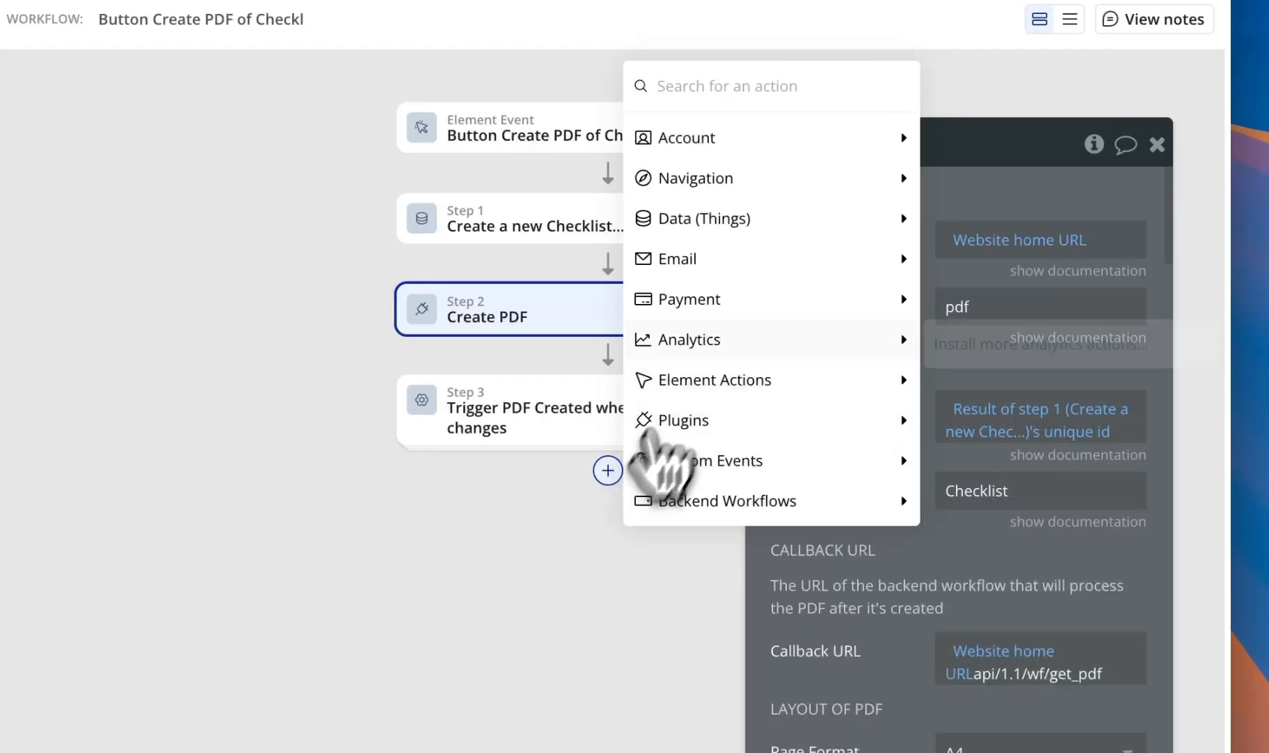
{"action": "mouse_move", "coordinate": [739, 199]}
{"action": "left_click", "coordinate": [1084, 190]}
{"action": "left_click", "coordinate": [1087, 204]}
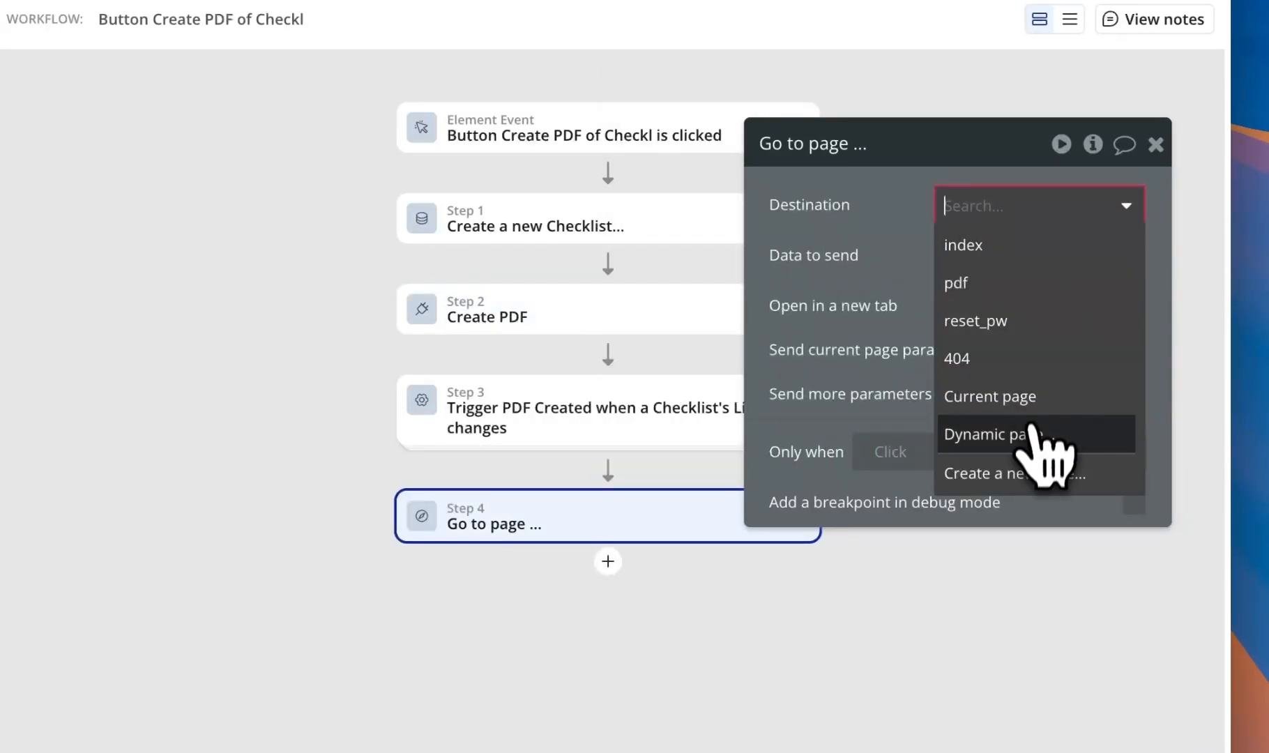
{"action": "left_click", "coordinate": [1008, 286]}
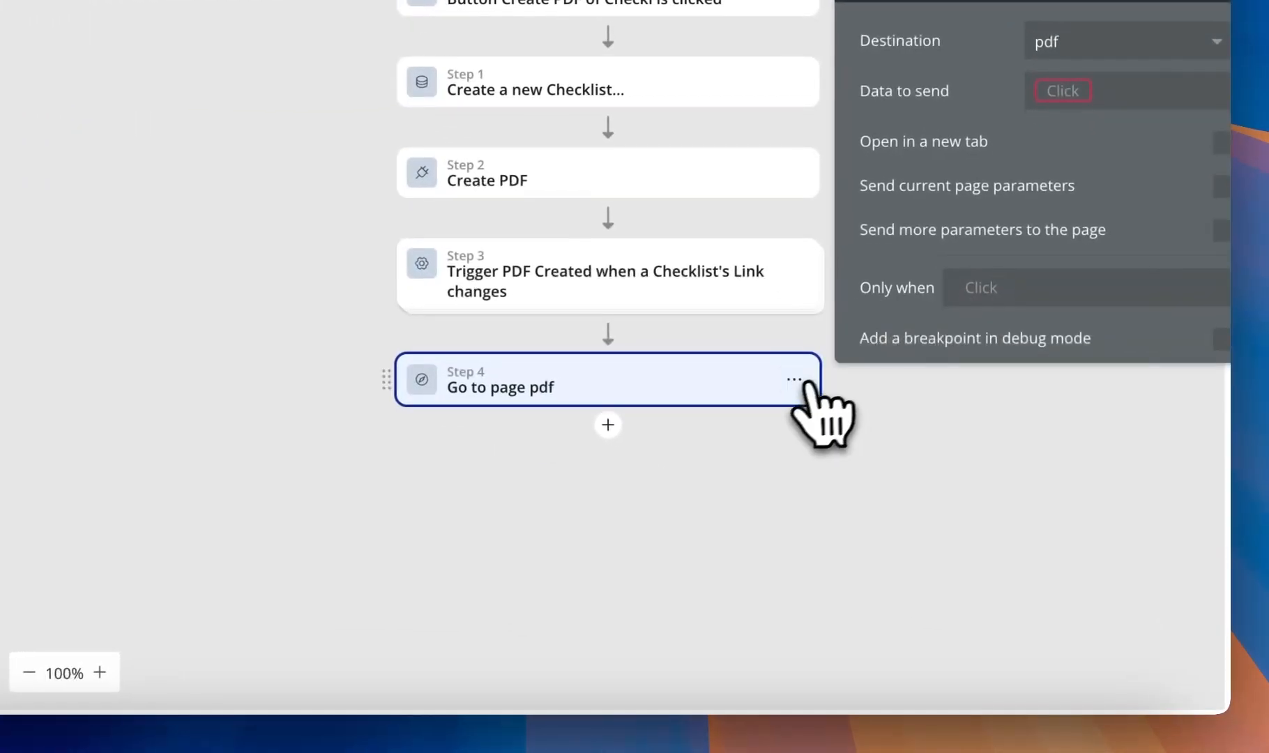
{"action": "right_click", "coordinate": [955, 504]}
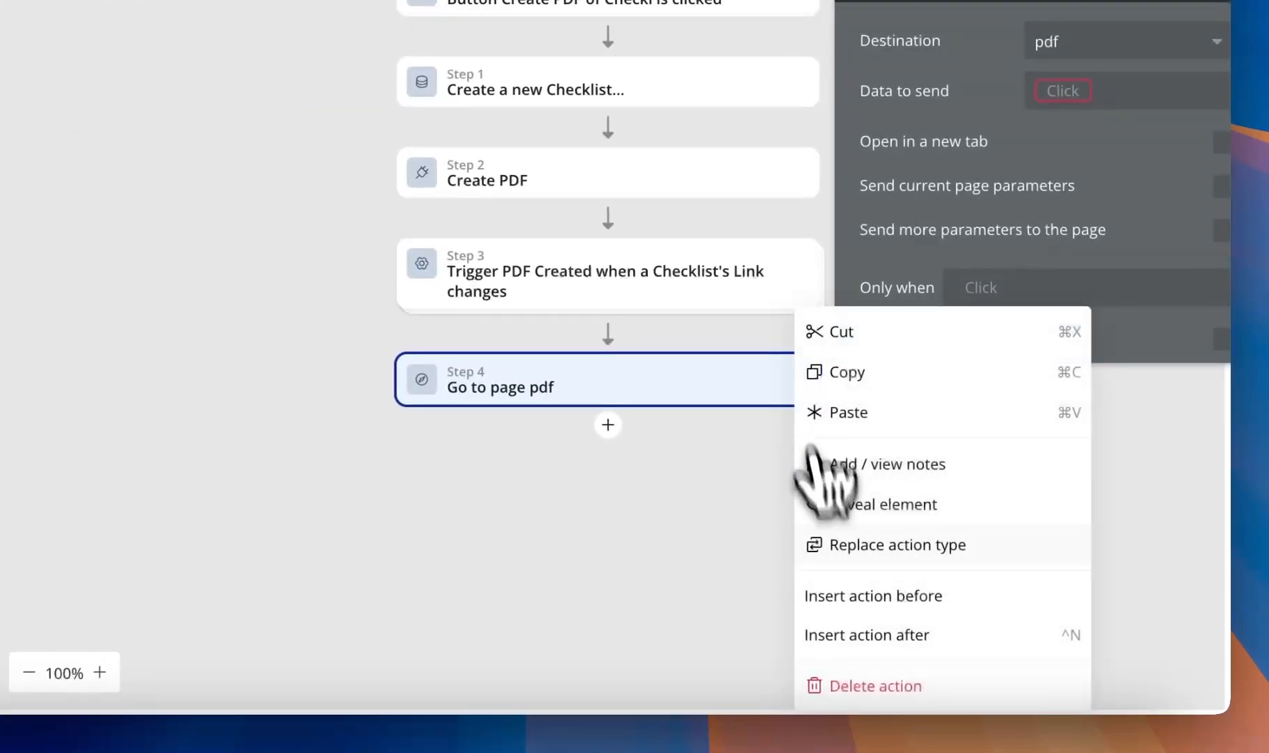
{"action": "left_click", "coordinate": [879, 685]}
{"action": "left_click", "coordinate": [584, 186]}
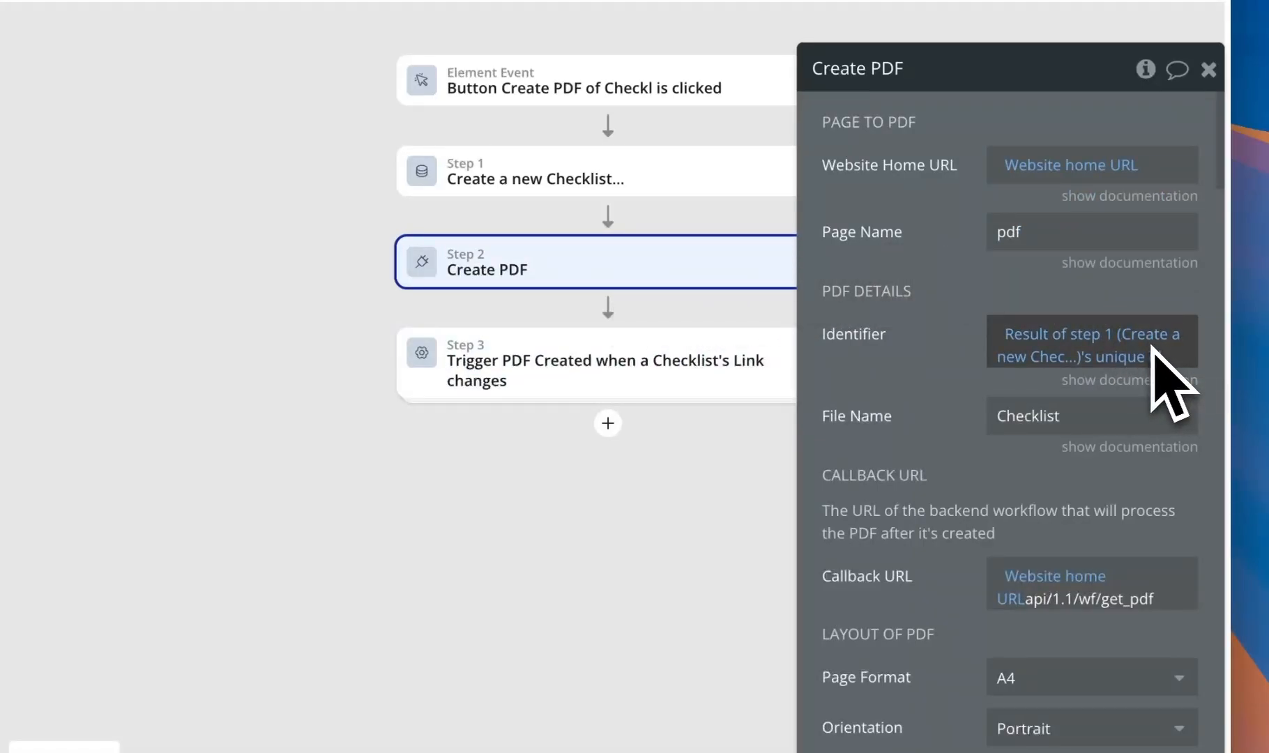
- Append Result of step 1's unique id after 'pdf/' in the Create PDF step's Page Name
{"action": "left_click", "coordinate": [1047, 238]}
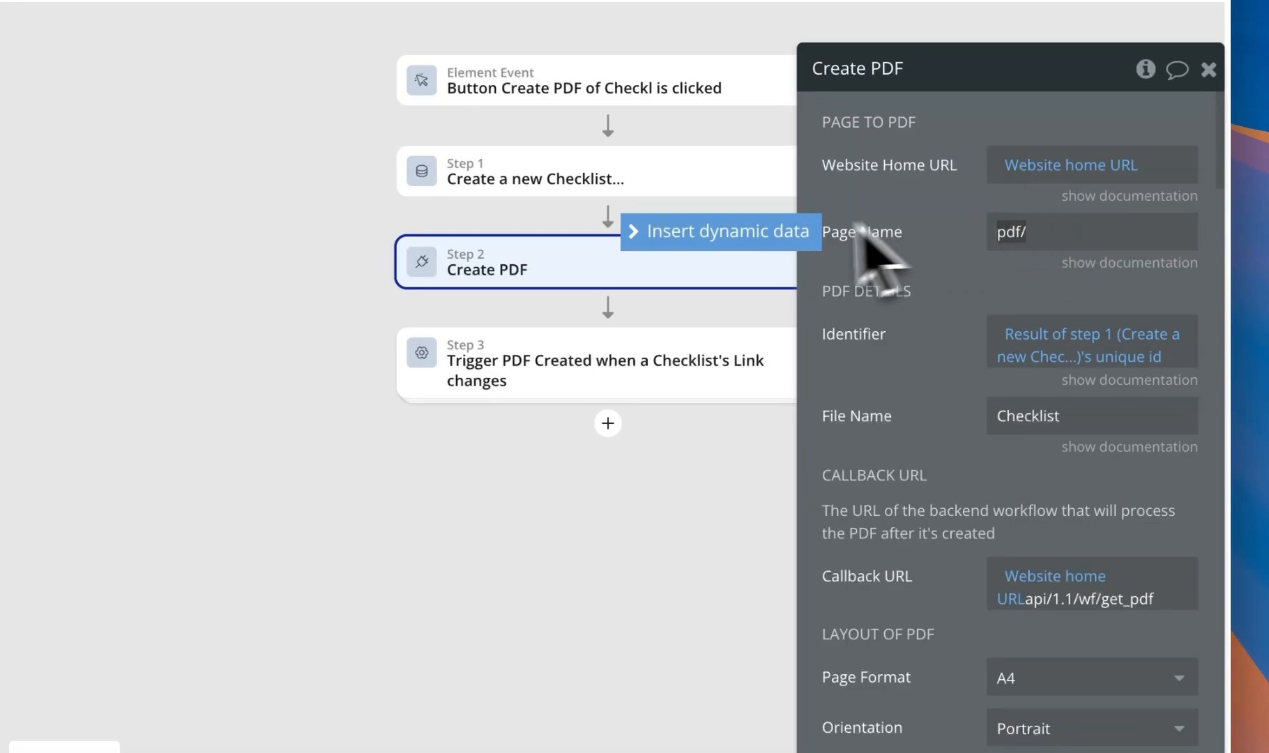
{"action": "left_click", "coordinate": [809, 237]}
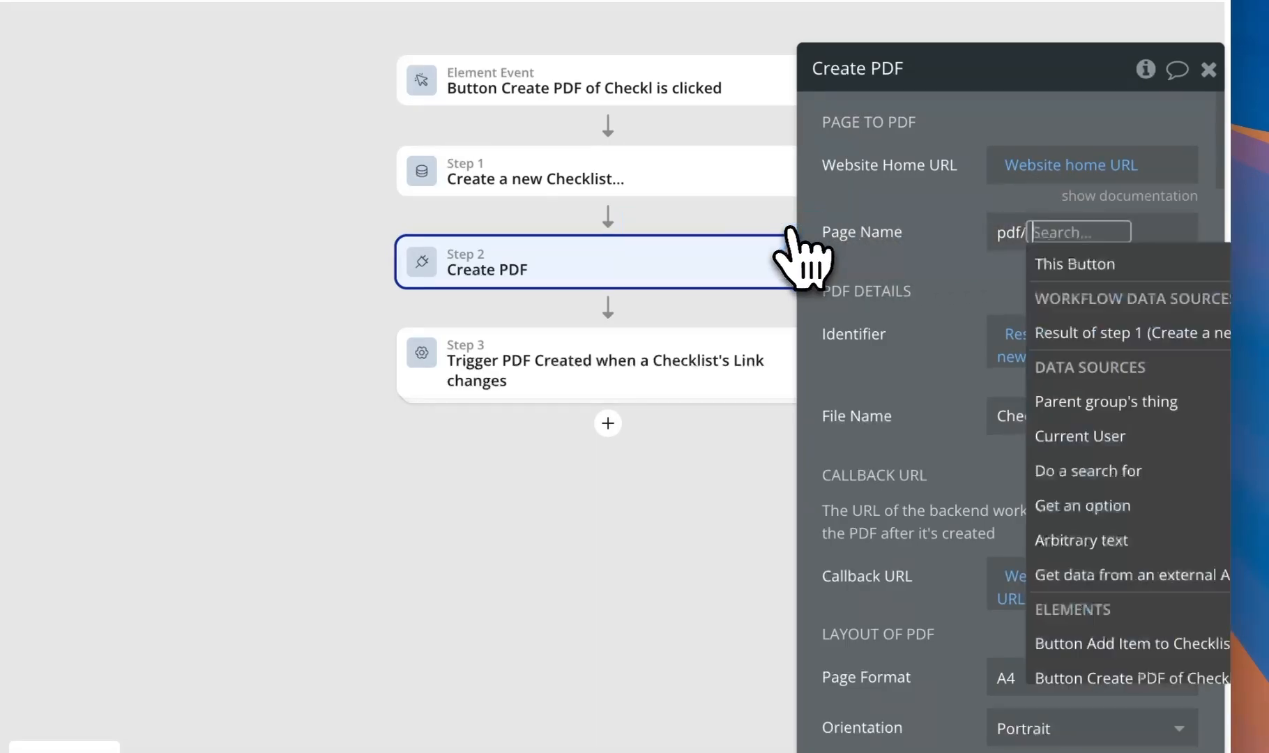
{"action": "left_click", "coordinate": [1098, 338]}
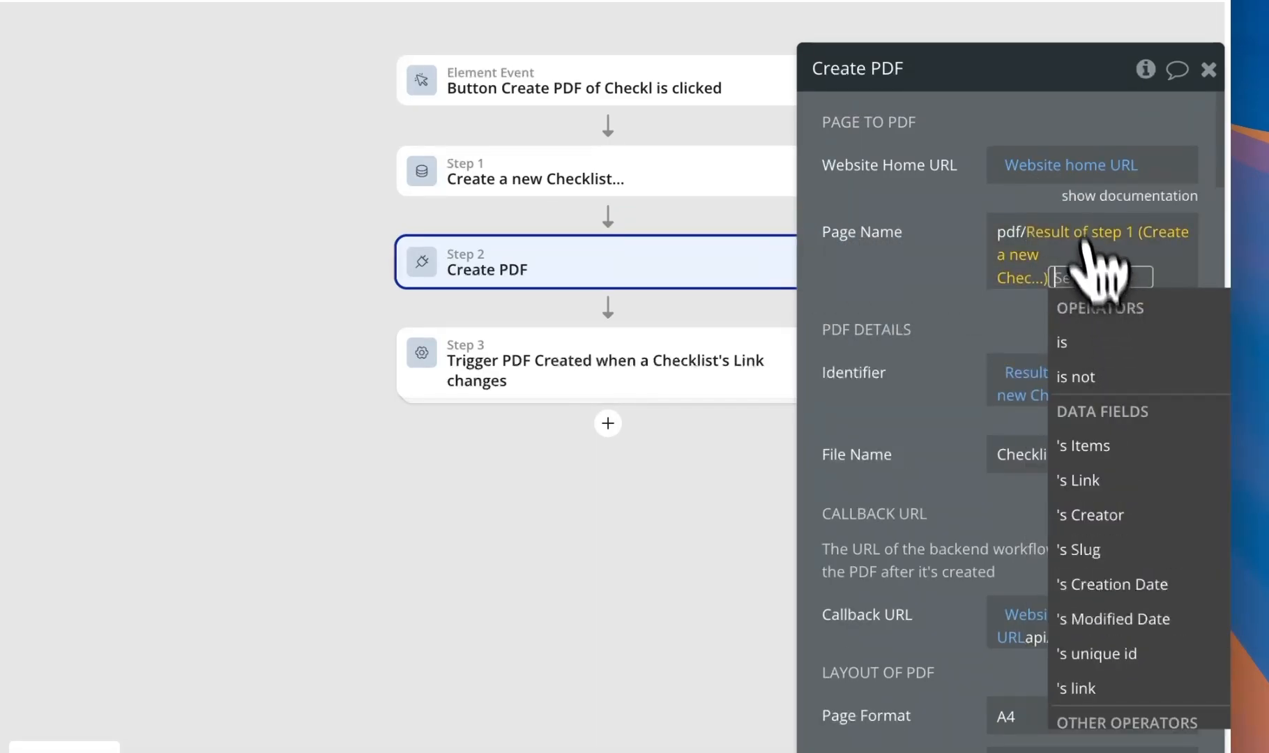
{"action": "left_click", "coordinate": [1157, 655]}
{"action": "left_click", "coordinate": [931, 301]}
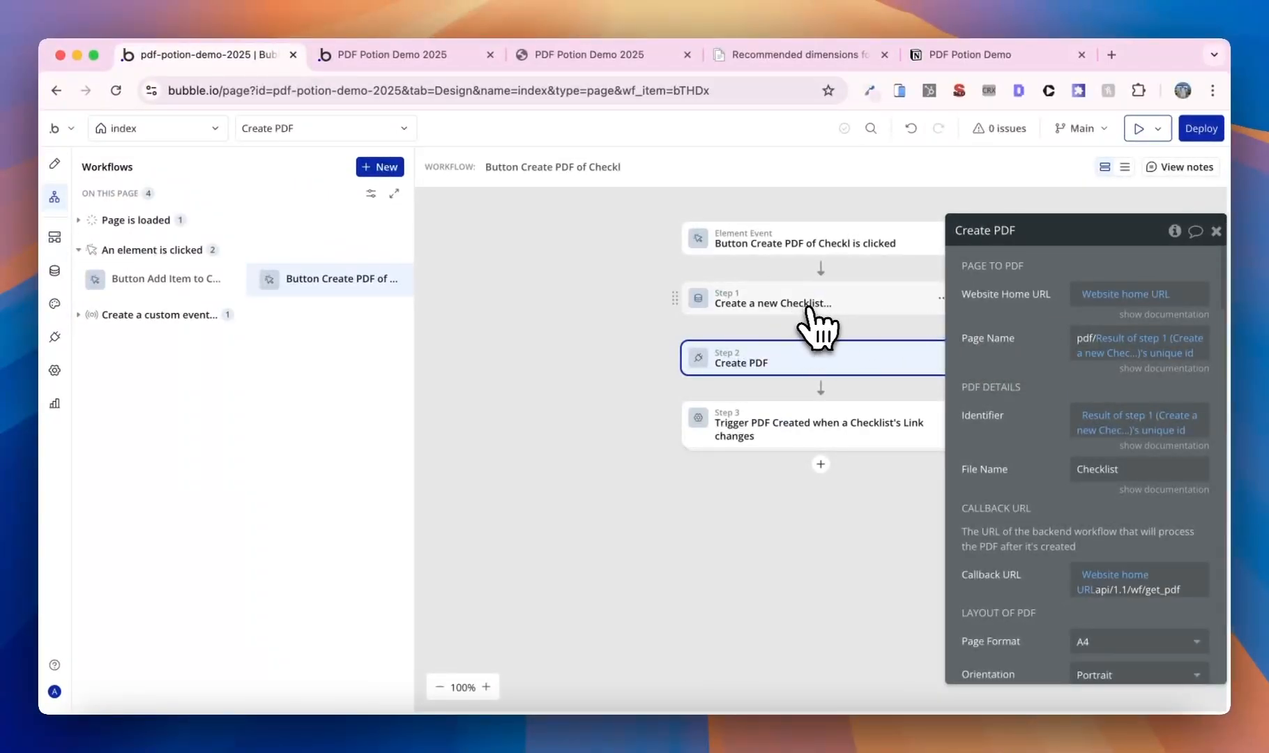
- Reopen the PDF Potion Demo 2025 preview tab so it reloads with the workflow changes
{"action": "left_click", "coordinate": [814, 307]}
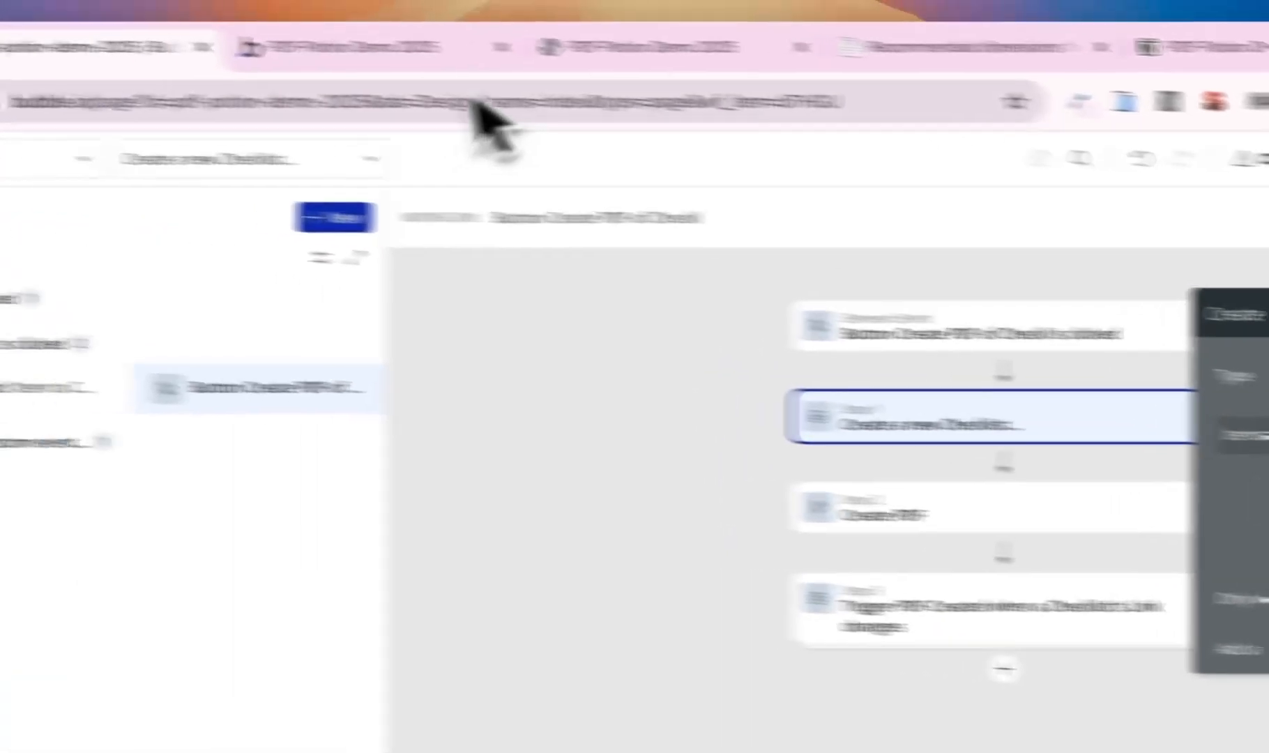
{"action": "left_click", "coordinate": [446, 60]}
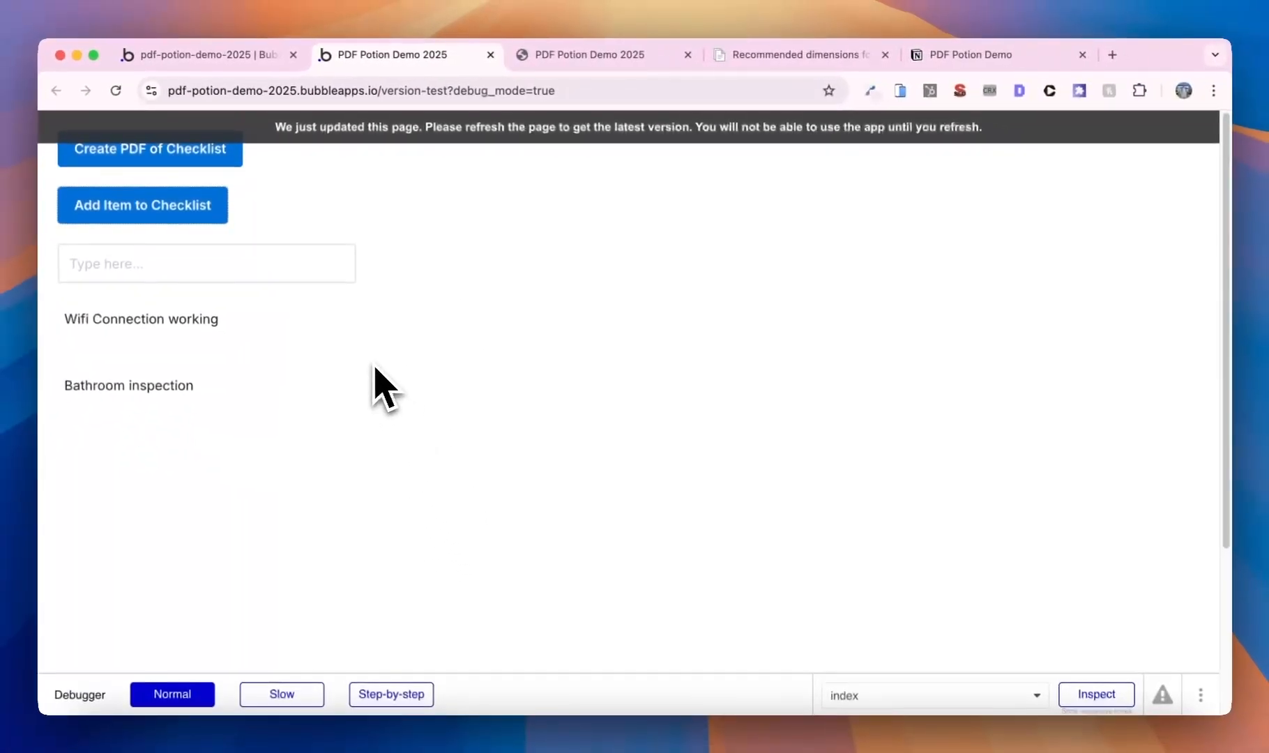
{"action": "left_click", "coordinate": [242, 59]}
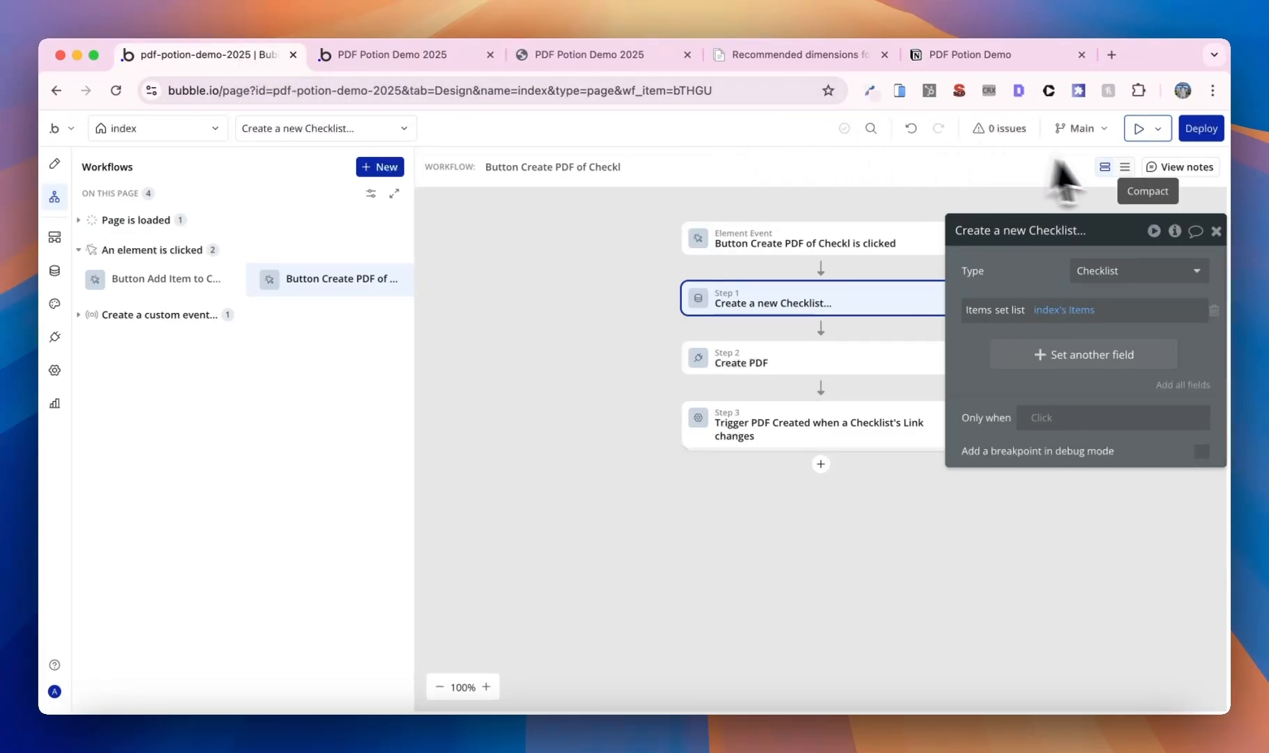
{"action": "left_click", "coordinate": [1138, 128]}
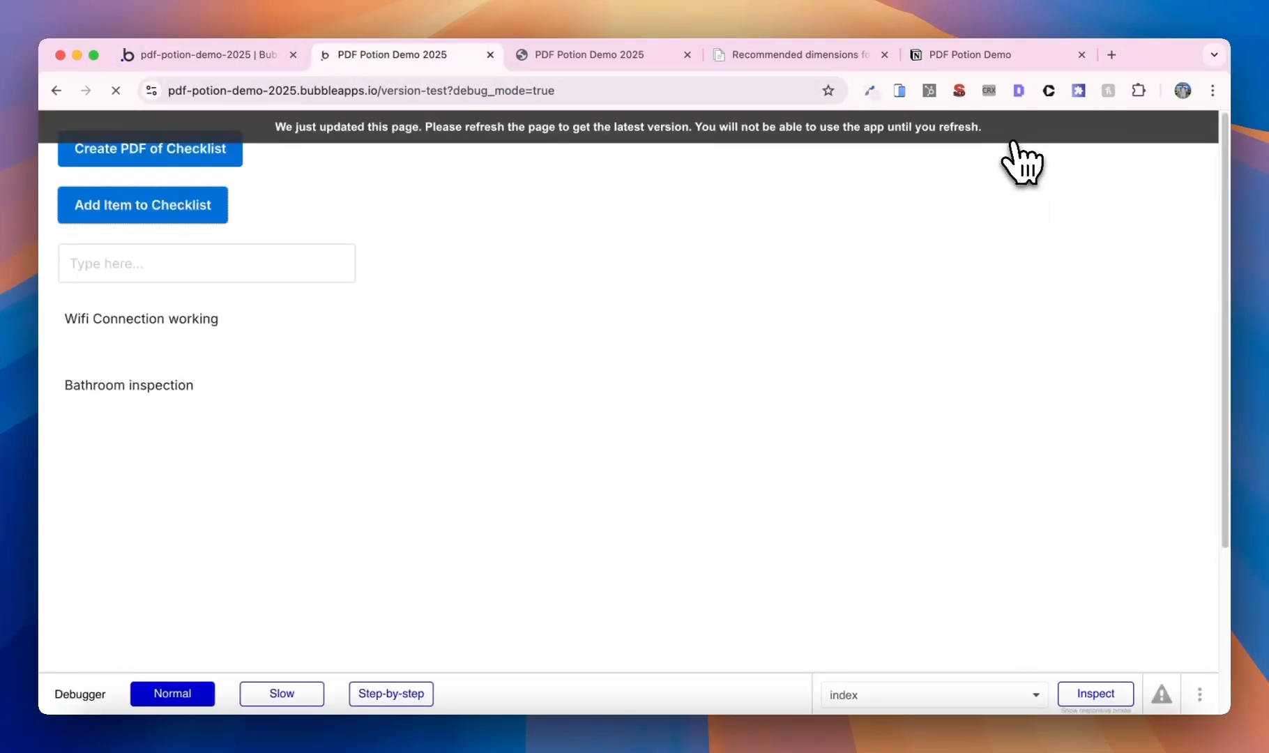
- Add Bathroom, Kitchen, Living Room and Bedroom inspection items, then create the checklist PDF
{"action": "left_click", "coordinate": [198, 271]}
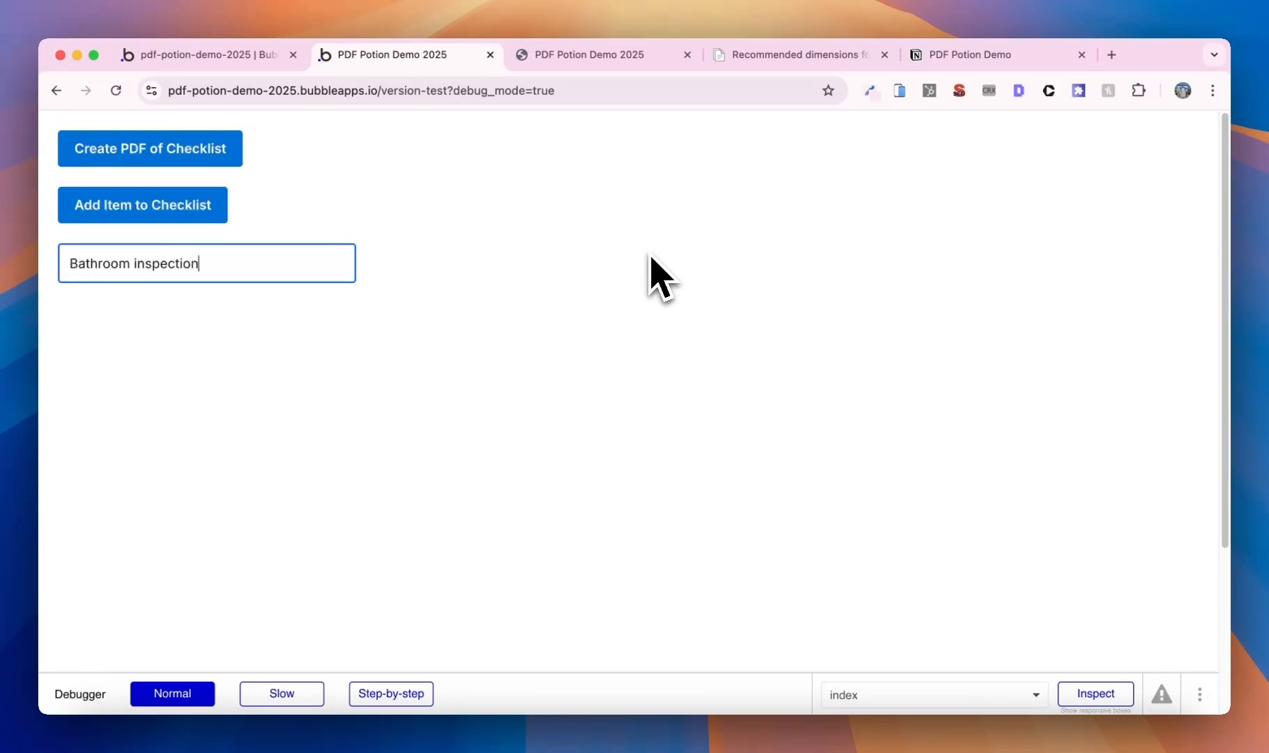
{"action": "left_click", "coordinate": [202, 213]}
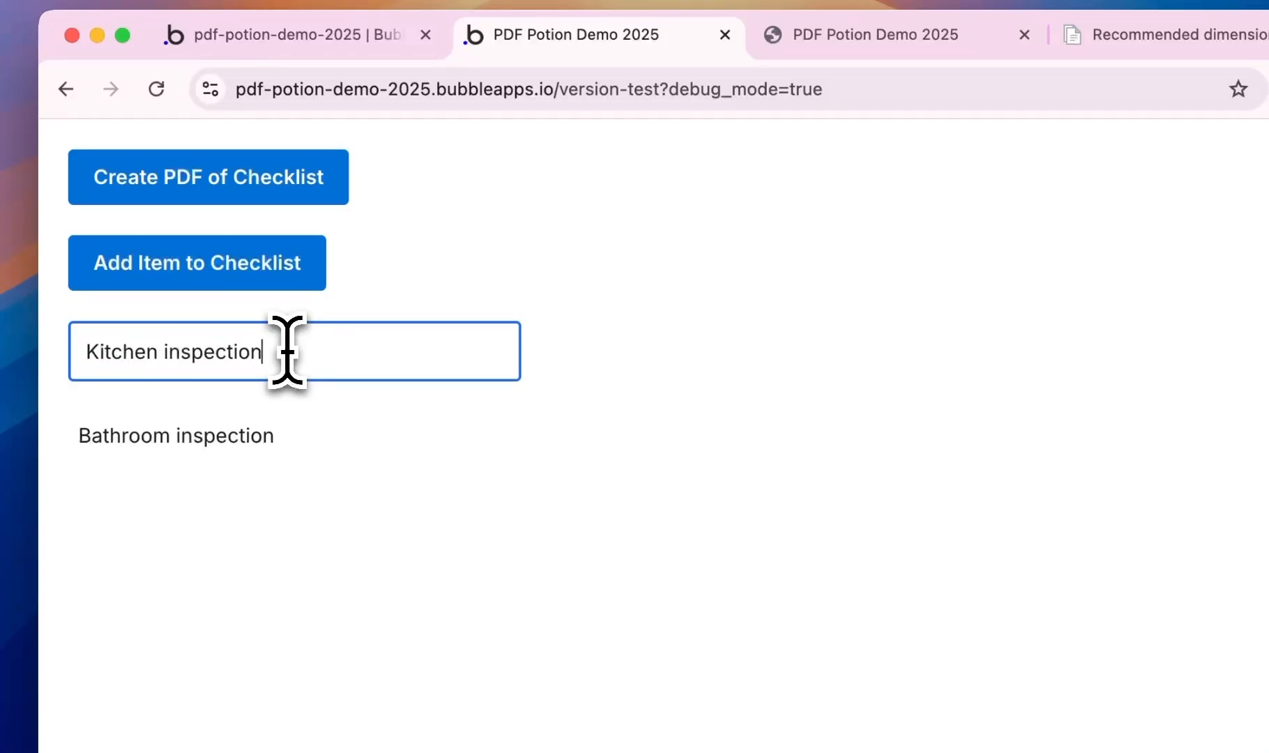
{"action": "left_click", "coordinate": [174, 279]}
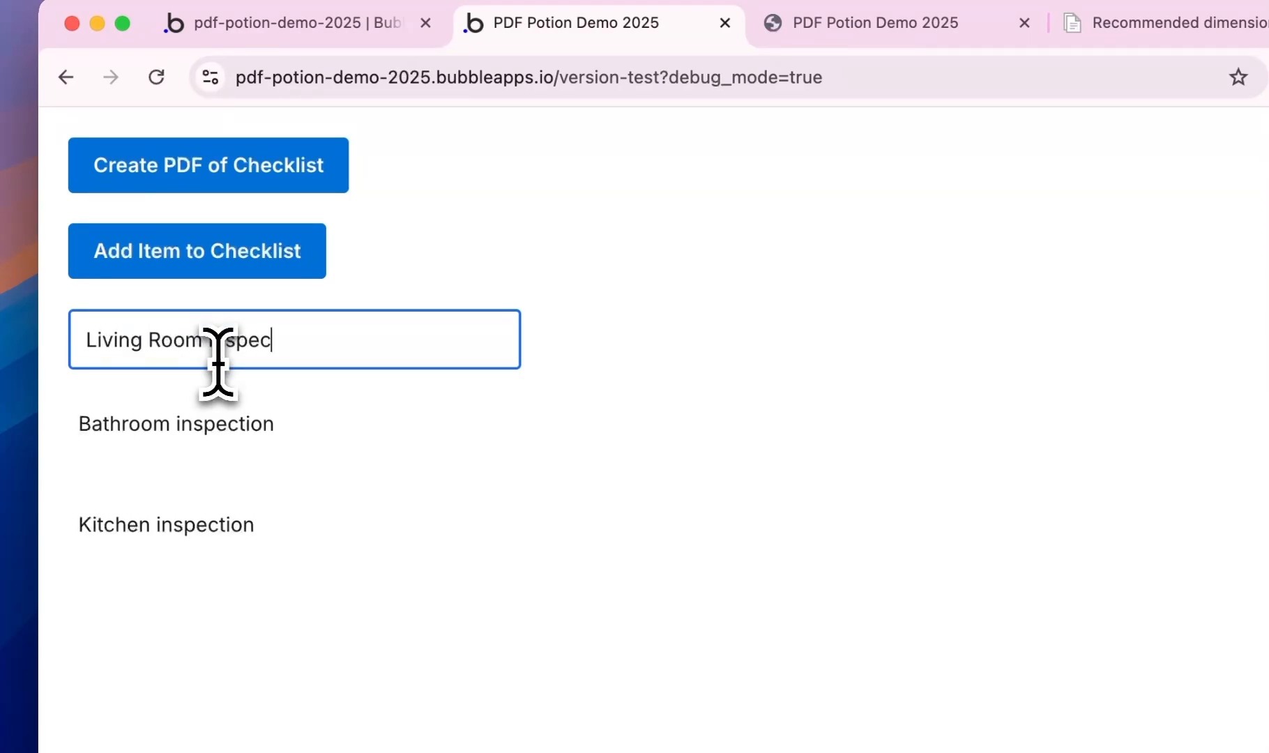
{"action": "left_click", "coordinate": [177, 274]}
{"action": "left_click", "coordinate": [371, 339]}
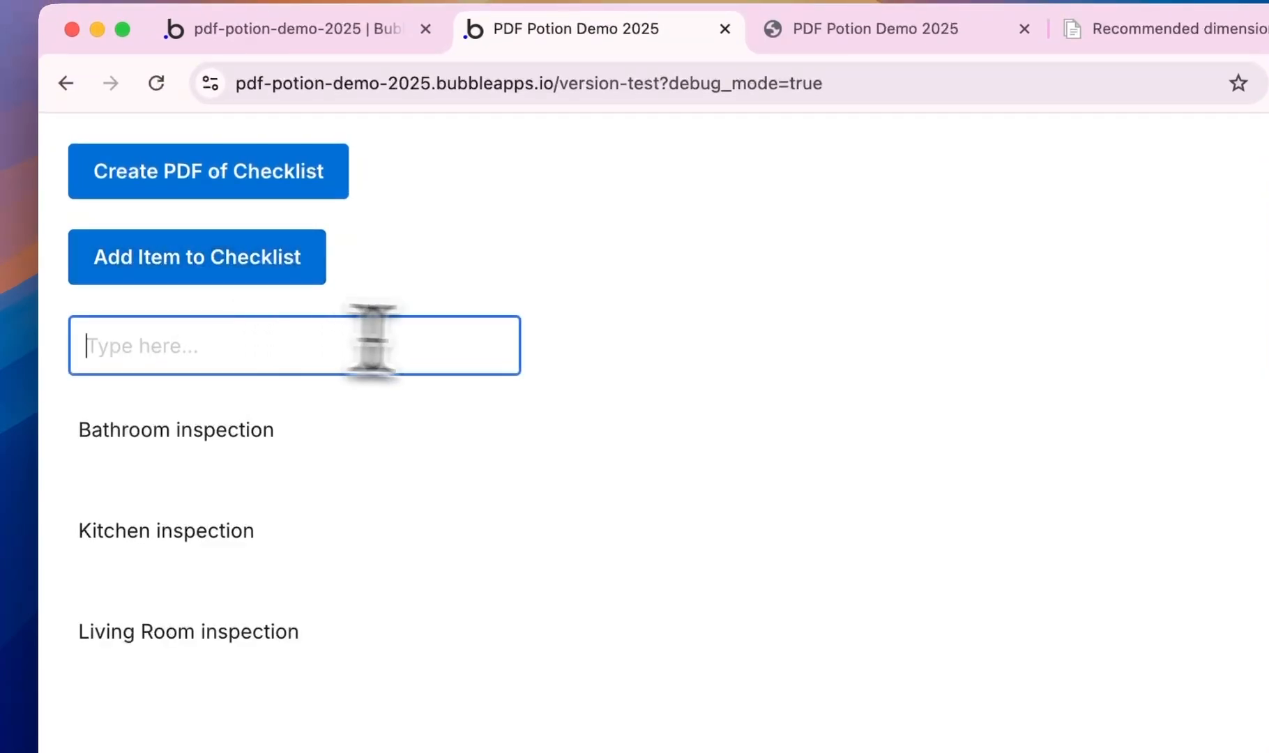
{"action": "type", "text": "B"}
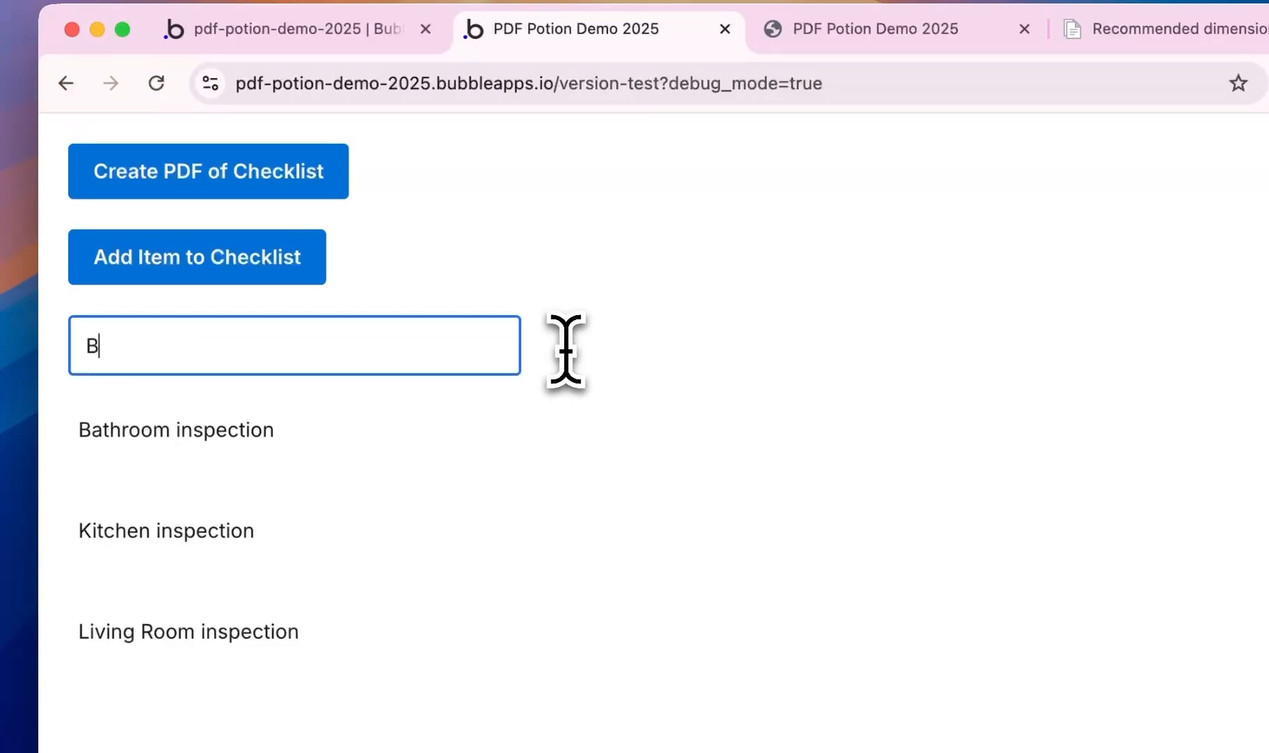
{"action": "type", "text": "edroom Inspection"}
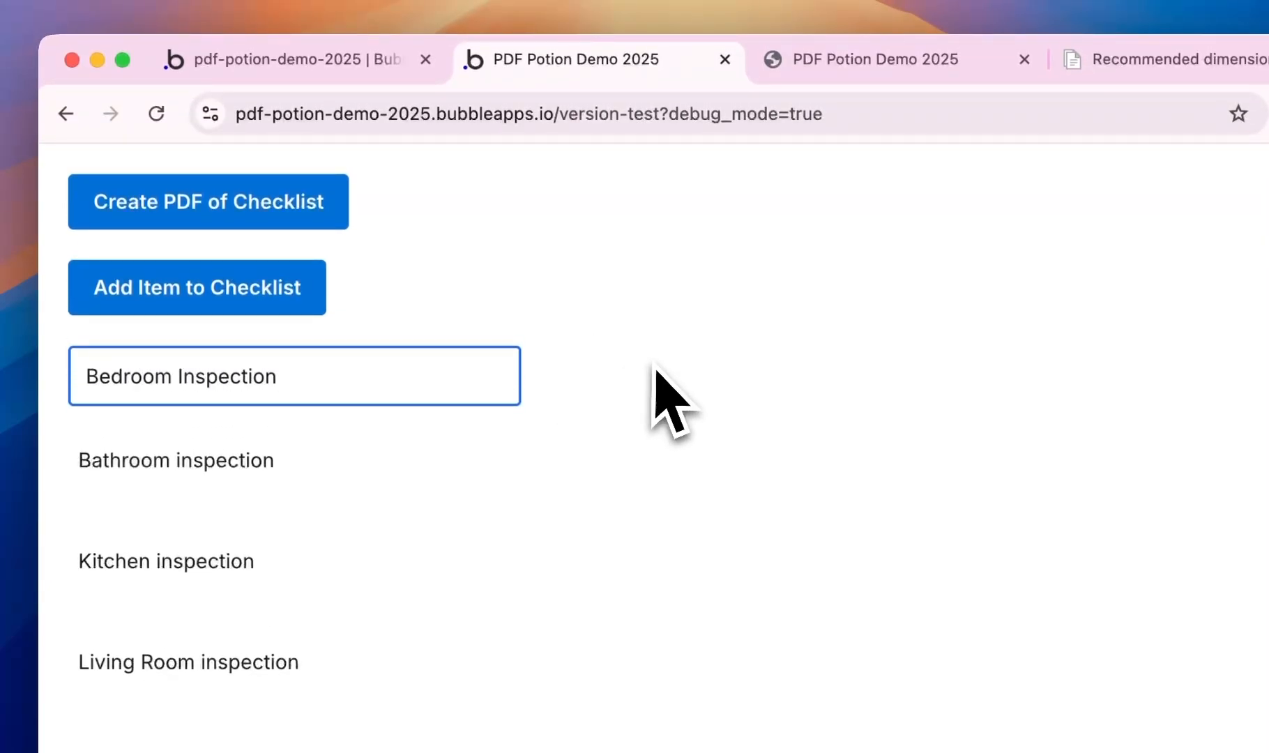
{"action": "left_click", "coordinate": [719, 392]}
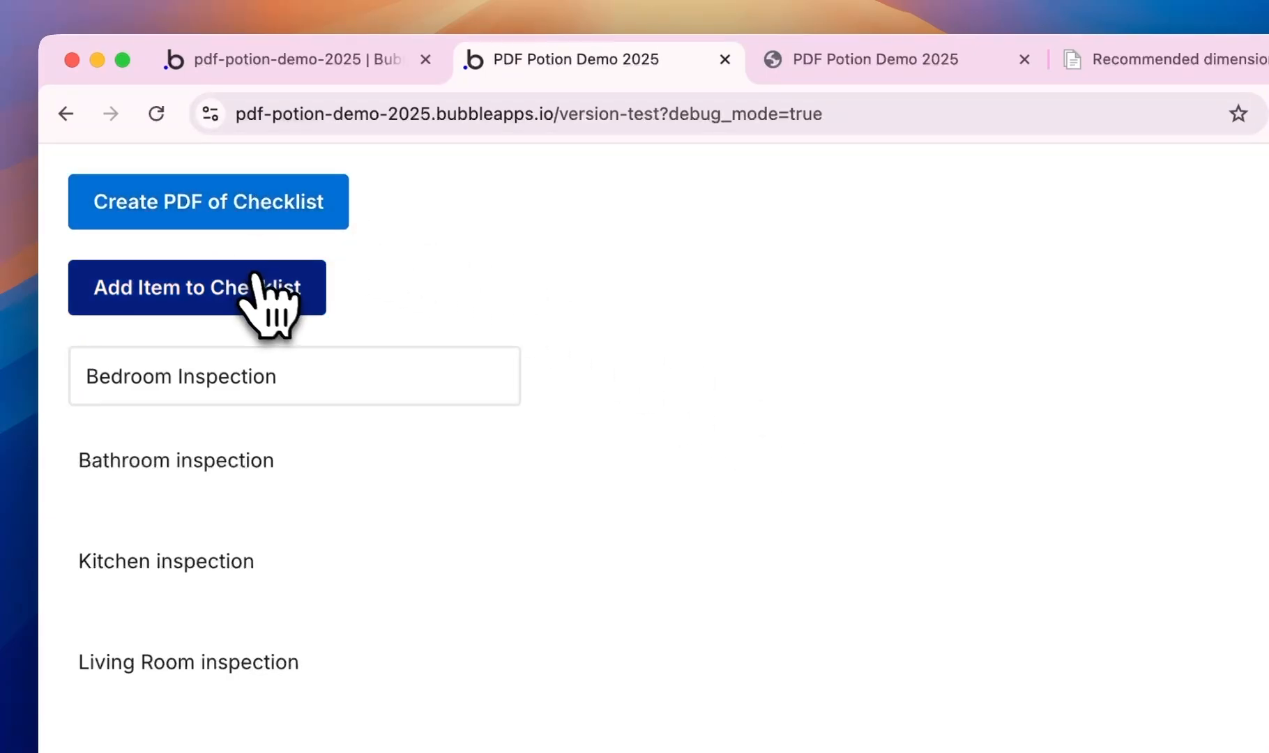
{"action": "left_click", "coordinate": [274, 301]}
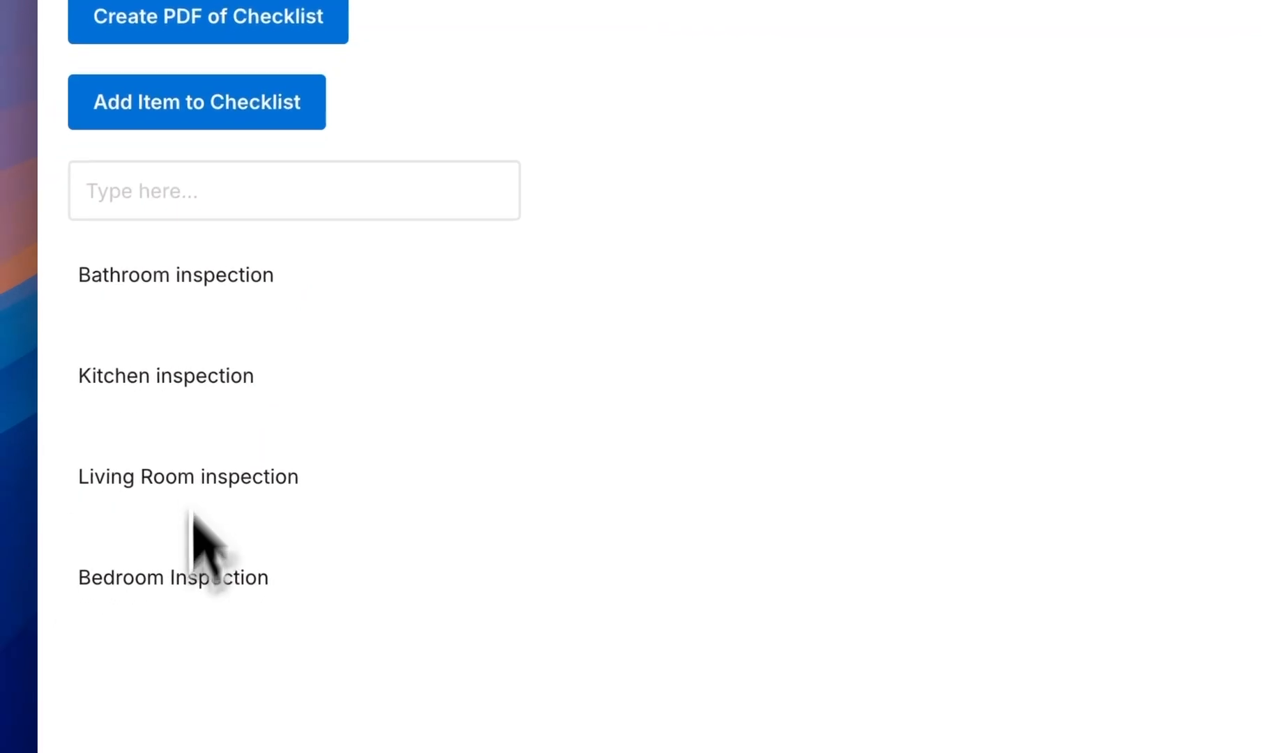
{"action": "left_click", "coordinate": [211, 206]}
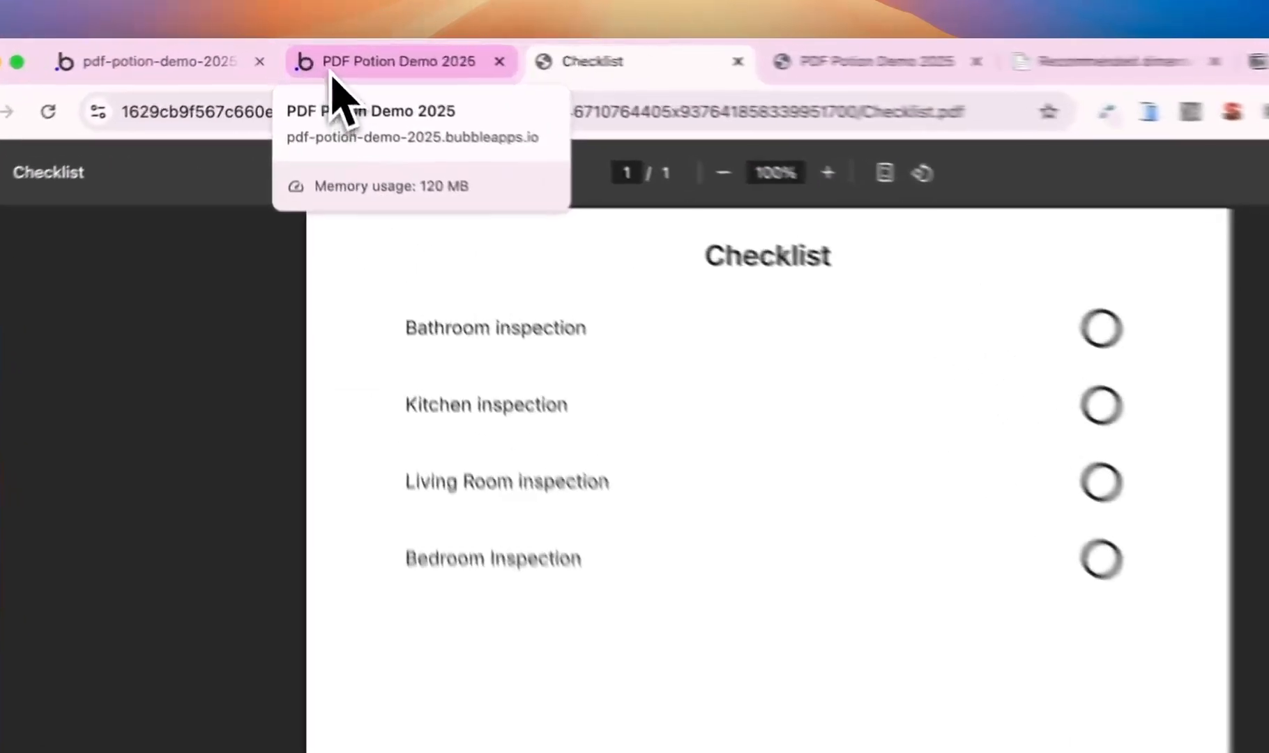
- Return from the Checklist PDF to the PDF Potion Demo 2025 preview tab
{"action": "left_click", "coordinate": [315, 60]}
- Replace '?debug_mode=true' in the preview URL with '/pdf' to load the pdf page directly
{"action": "left_click", "coordinate": [467, 129]}
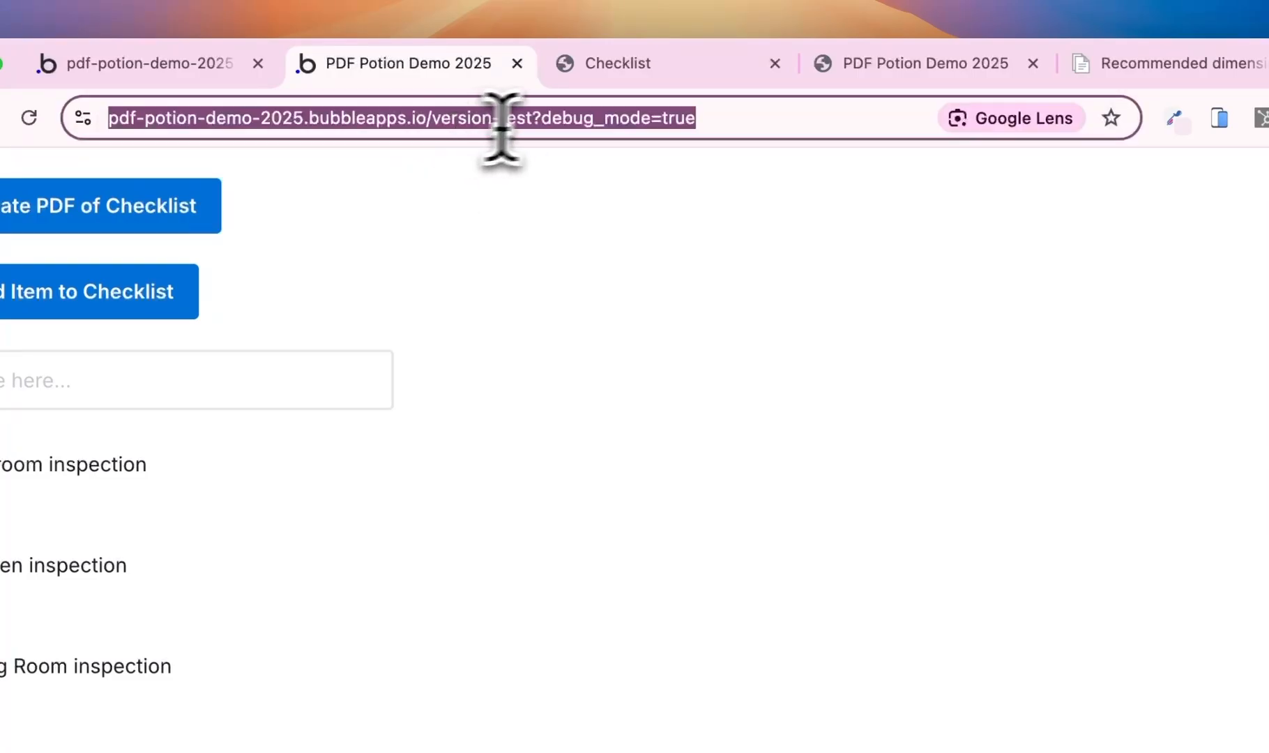
{"action": "left_click", "coordinate": [563, 122]}
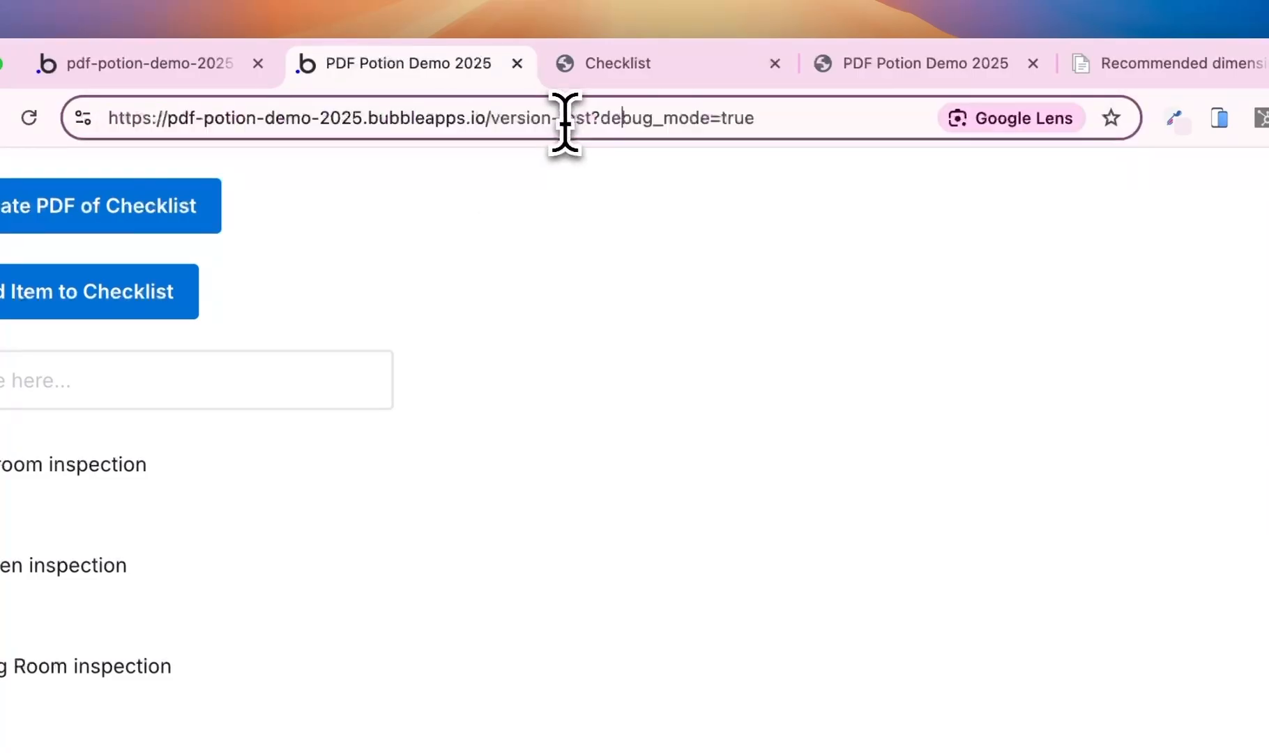
{"action": "left_click", "coordinate": [767, 132], "text": "shift"}
{"action": "type", "text": "/pag"}
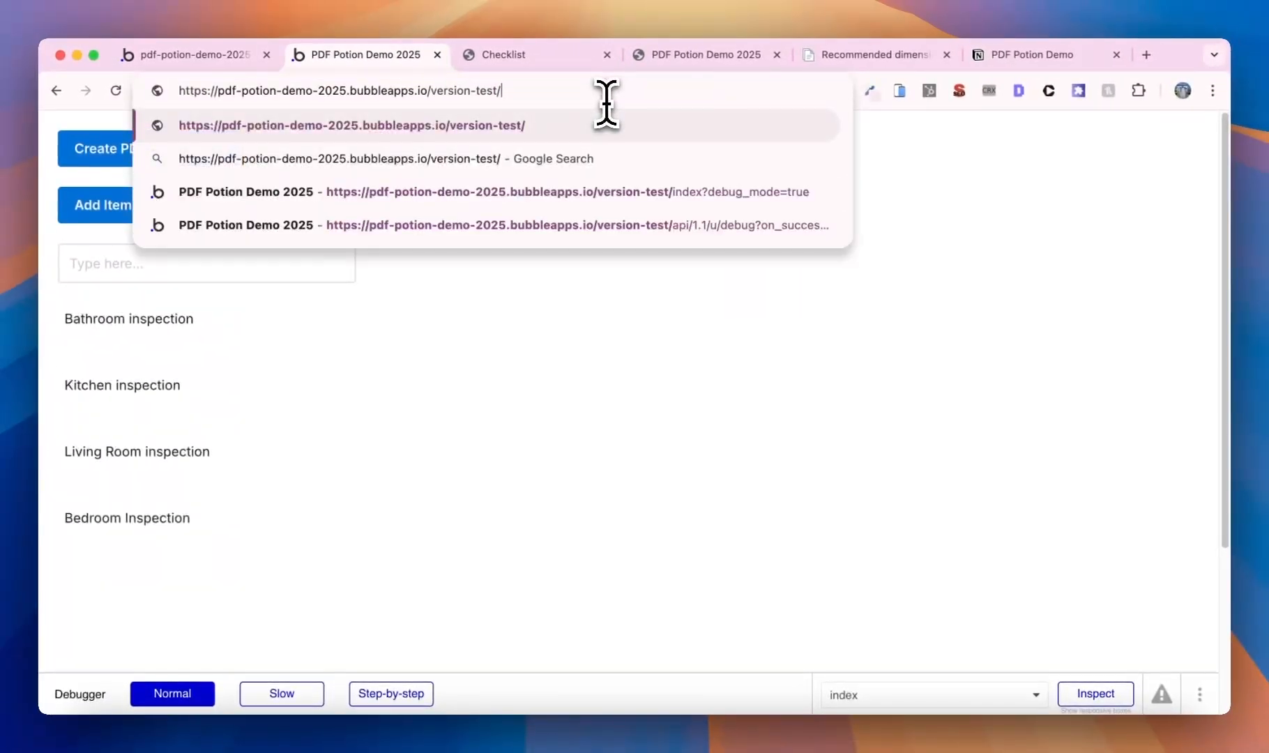
{"action": "type", "text": "f"}
{"action": "key", "text": "Return"}
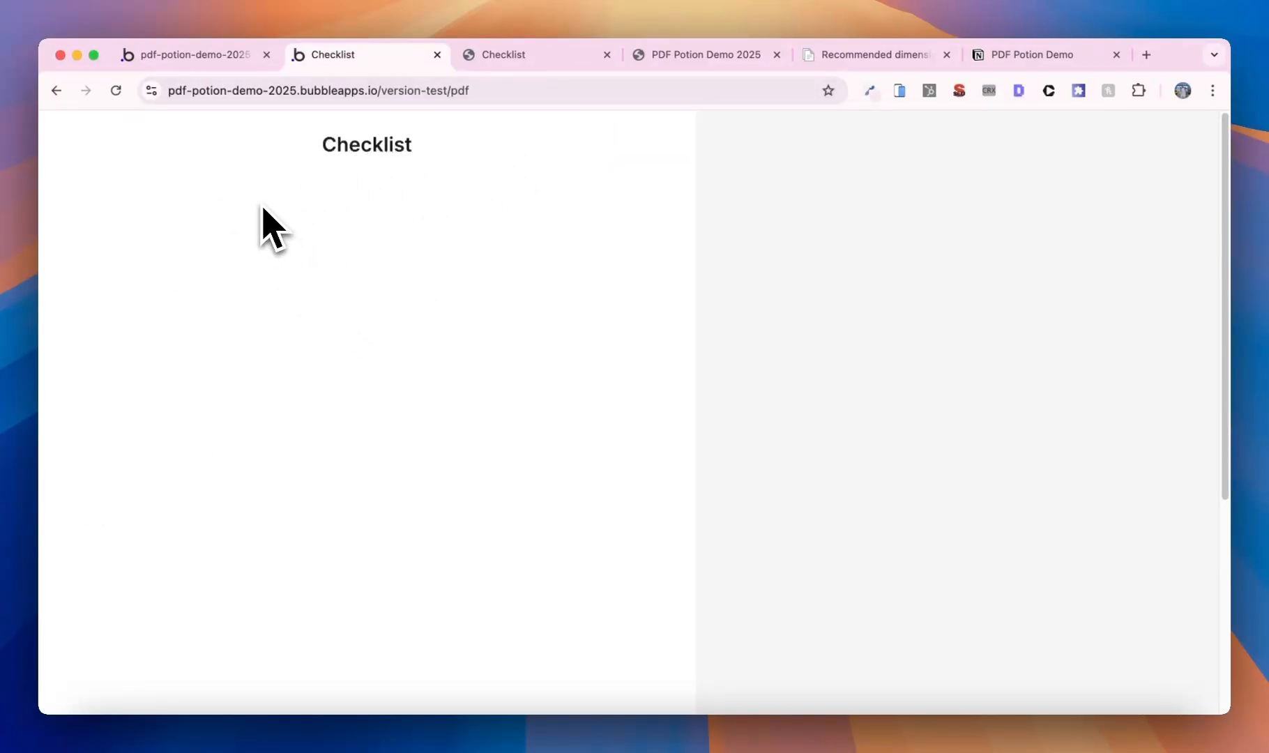
{"action": "left_click", "coordinate": [198, 56]}
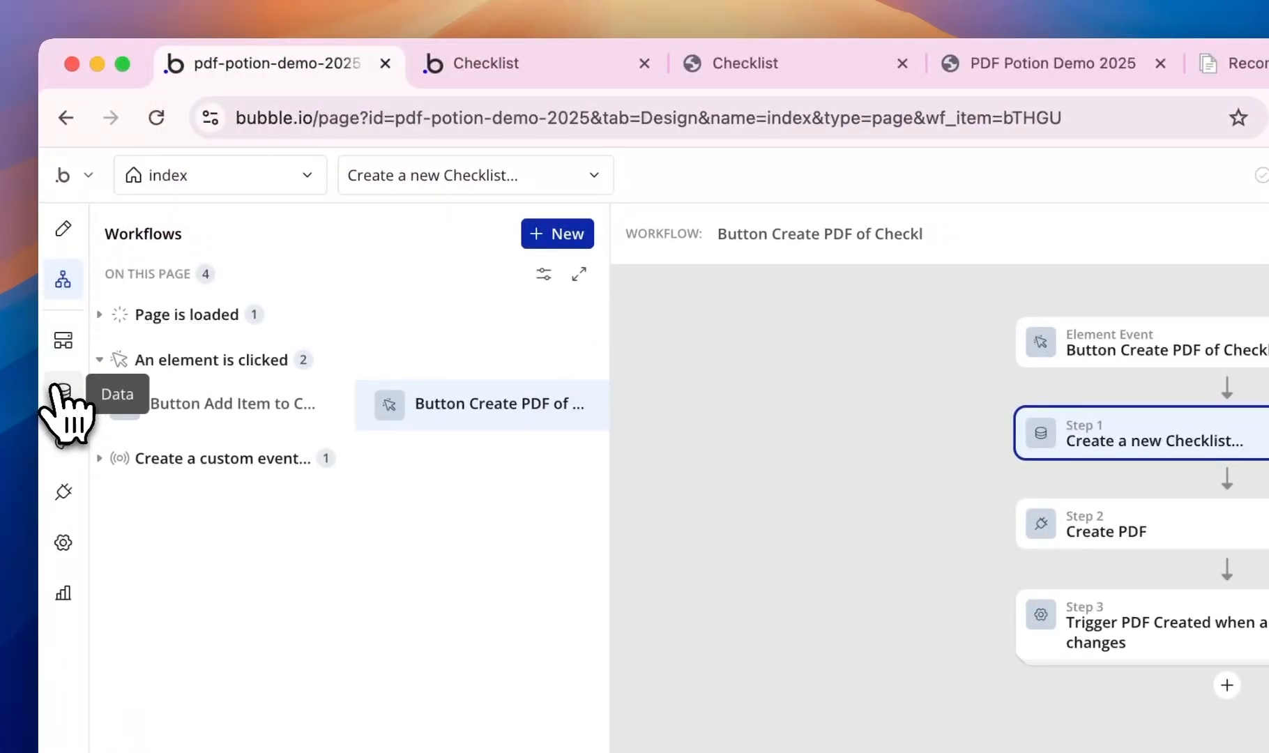
- Copy the newest Checklist's unique id from App data > All Checklists
{"action": "left_click", "coordinate": [63, 391]}
{"action": "left_click", "coordinate": [492, 275]}
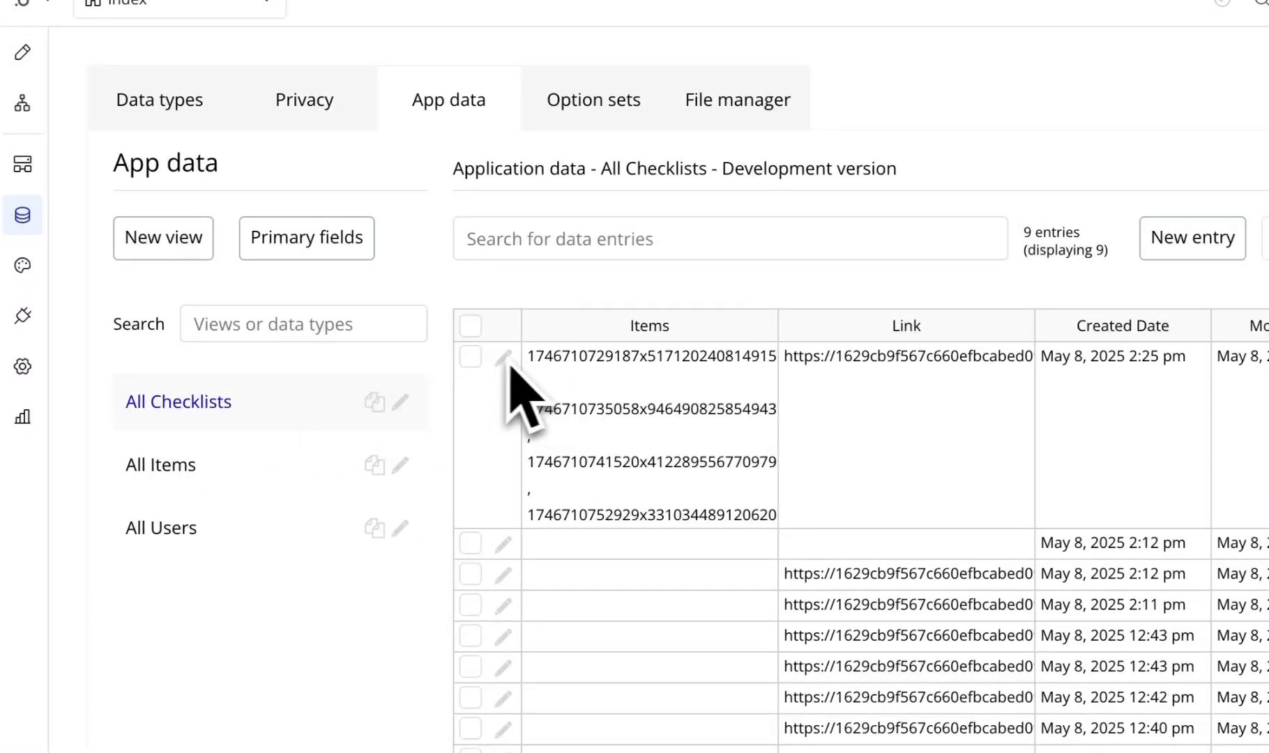
{"action": "left_click", "coordinate": [502, 358]}
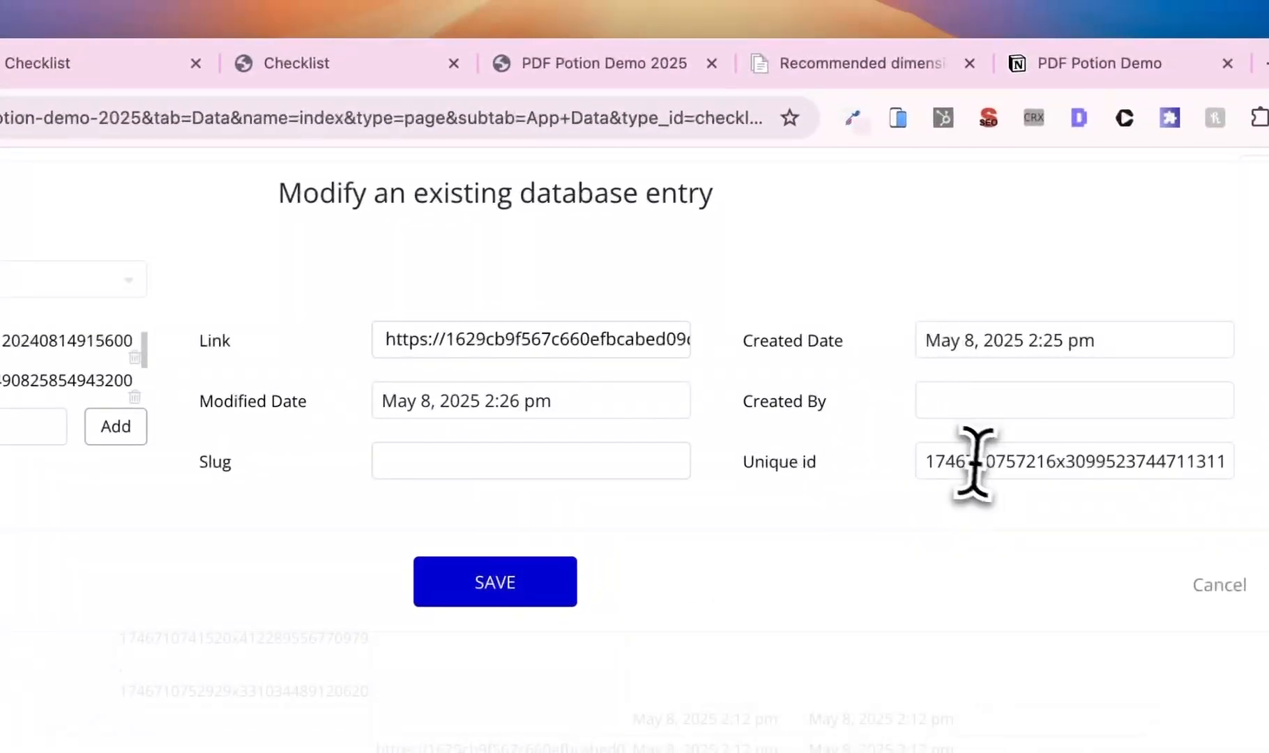
{"action": "double_click", "coordinate": [982, 461]}
- Append the copied unique id after /pdf/ in the Checklist tab URL and load it
{"action": "left_click", "coordinate": [124, 77]}
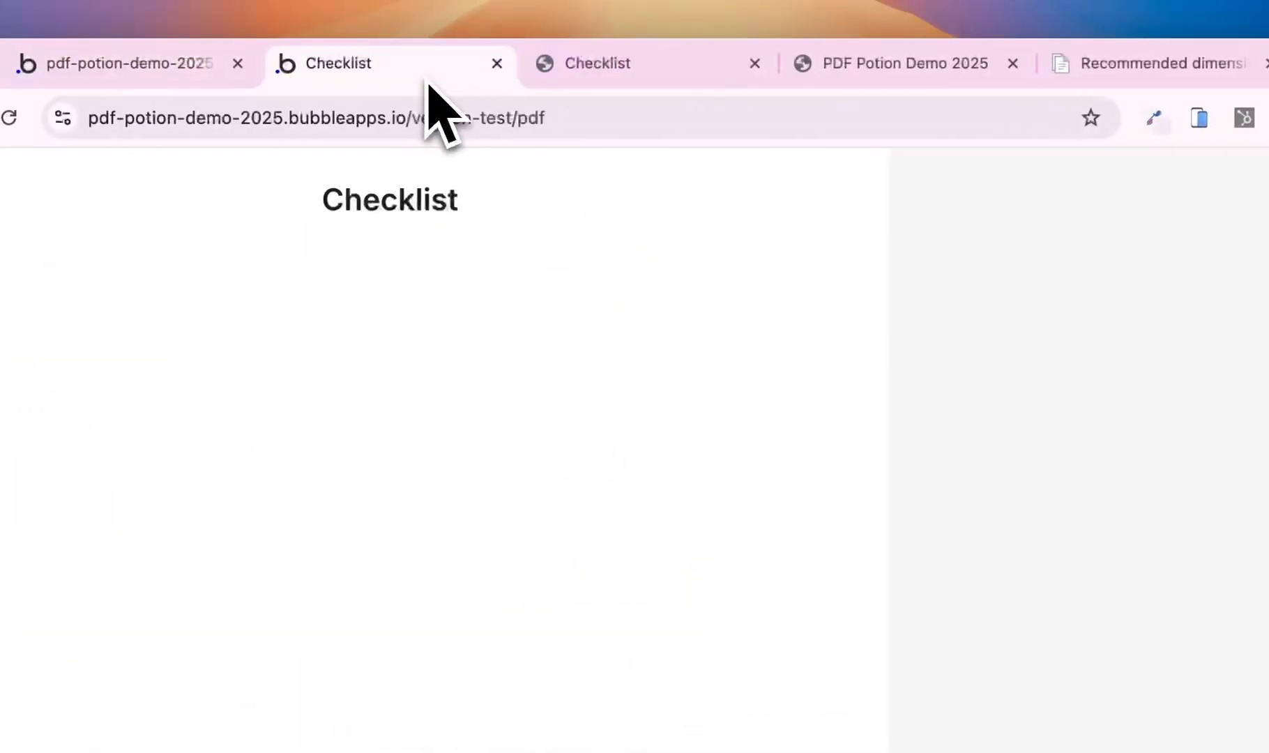
{"action": "left_click", "coordinate": [298, 126]}
{"action": "left_click", "coordinate": [602, 129]}
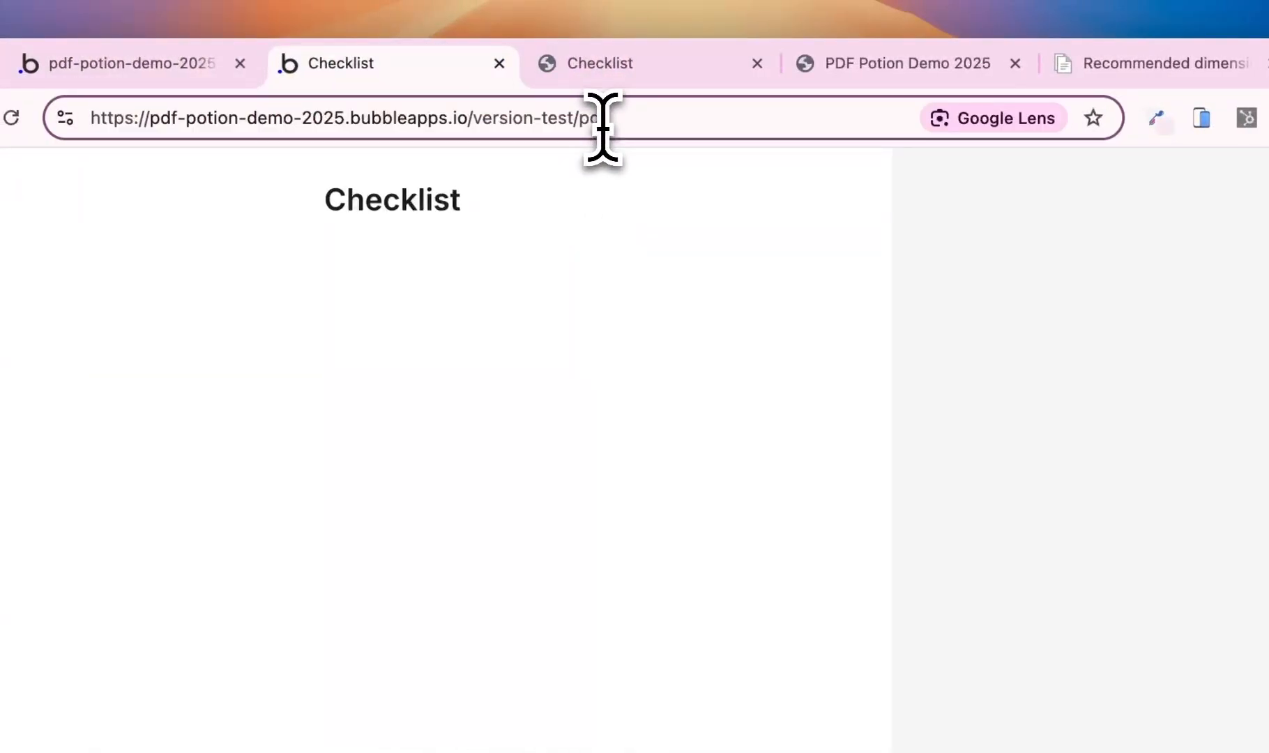
{"action": "key", "text": "super+v"}
{"action": "key", "text": "Return"}
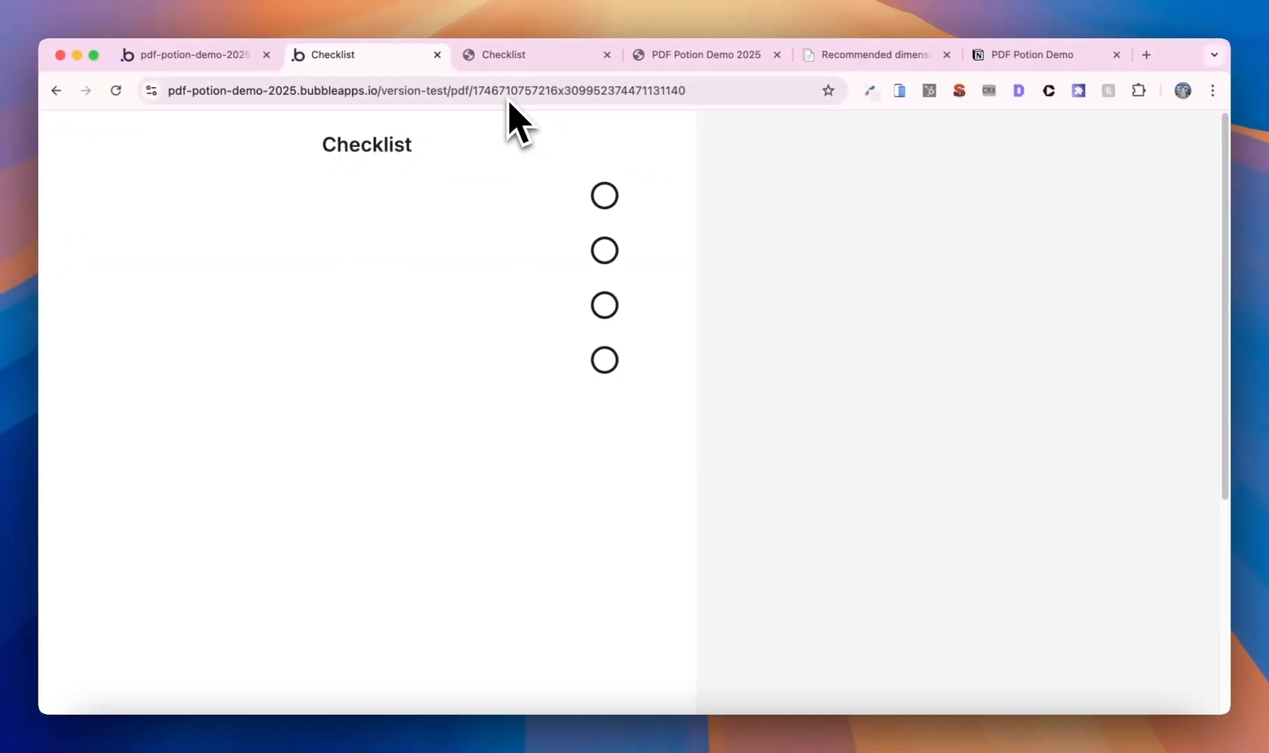
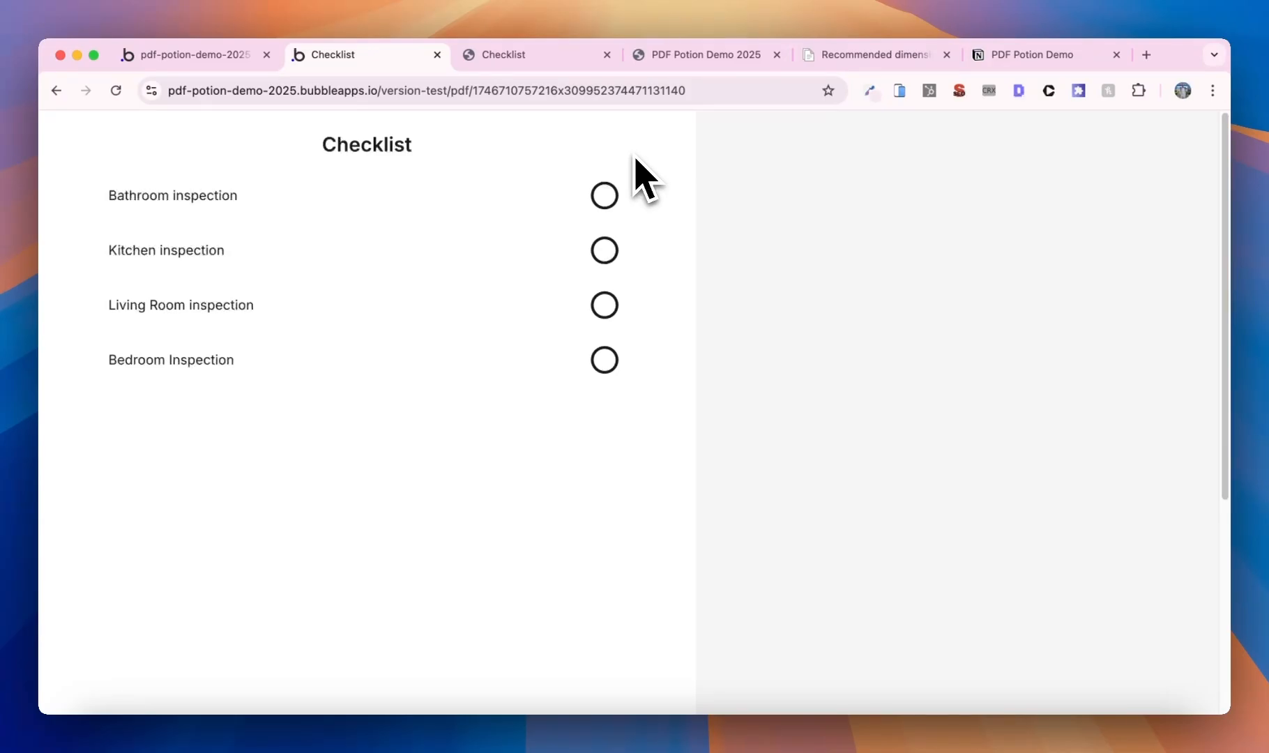
- Back in the editor, cancel the Modify entry dialog and open the pdf page for design
{"action": "left_click", "coordinate": [212, 56]}
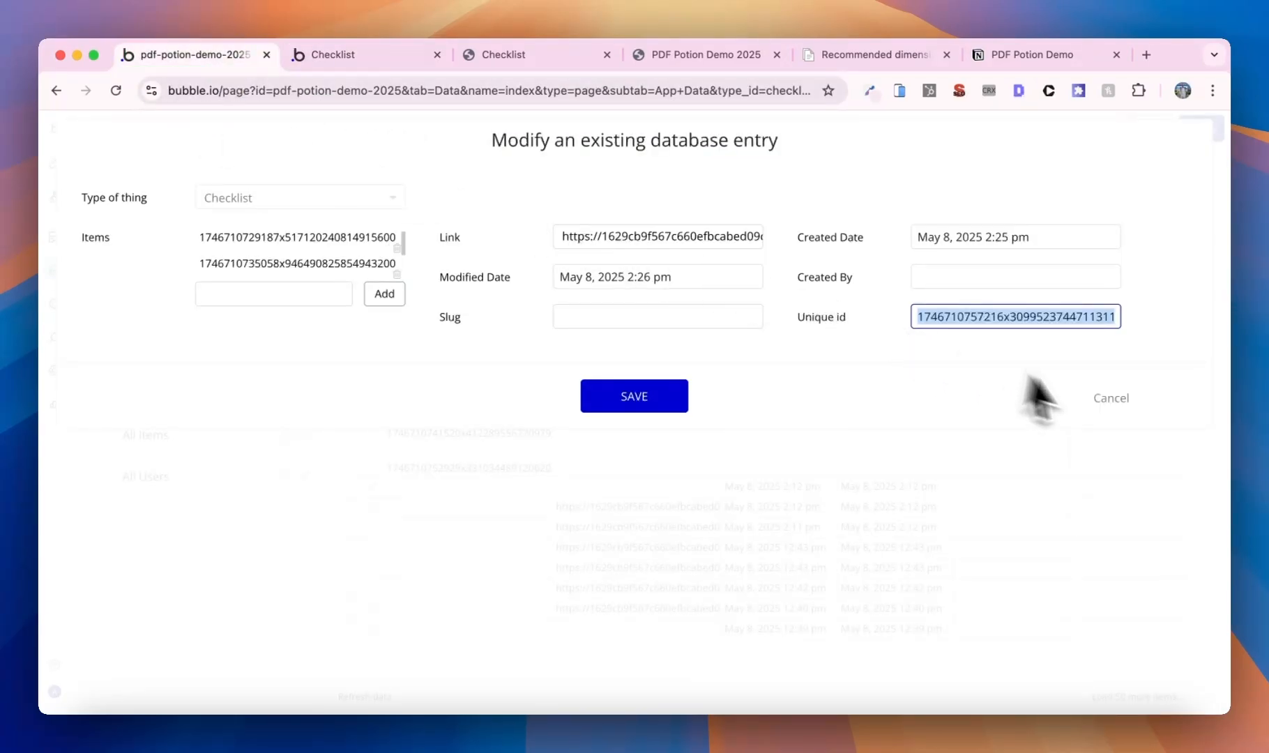
{"action": "left_click", "coordinate": [1115, 401]}
{"action": "left_click", "coordinate": [232, 131]}
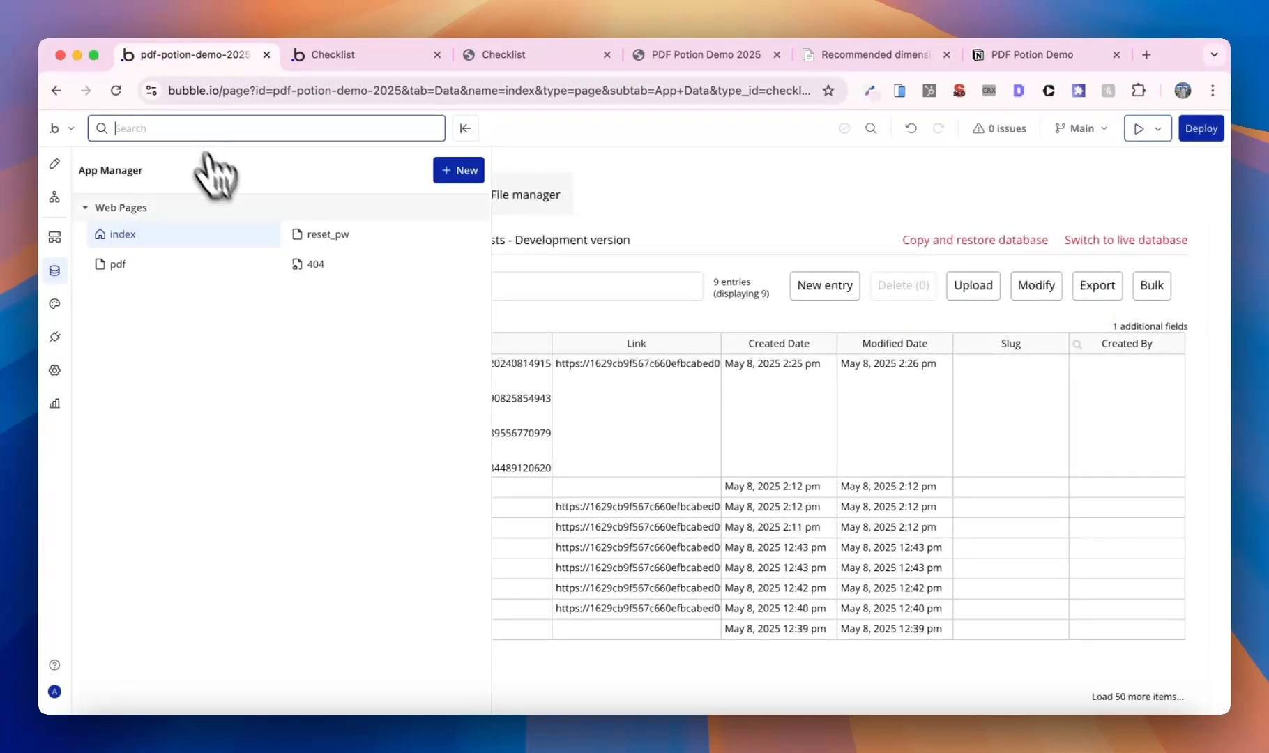
{"action": "left_click", "coordinate": [209, 263]}
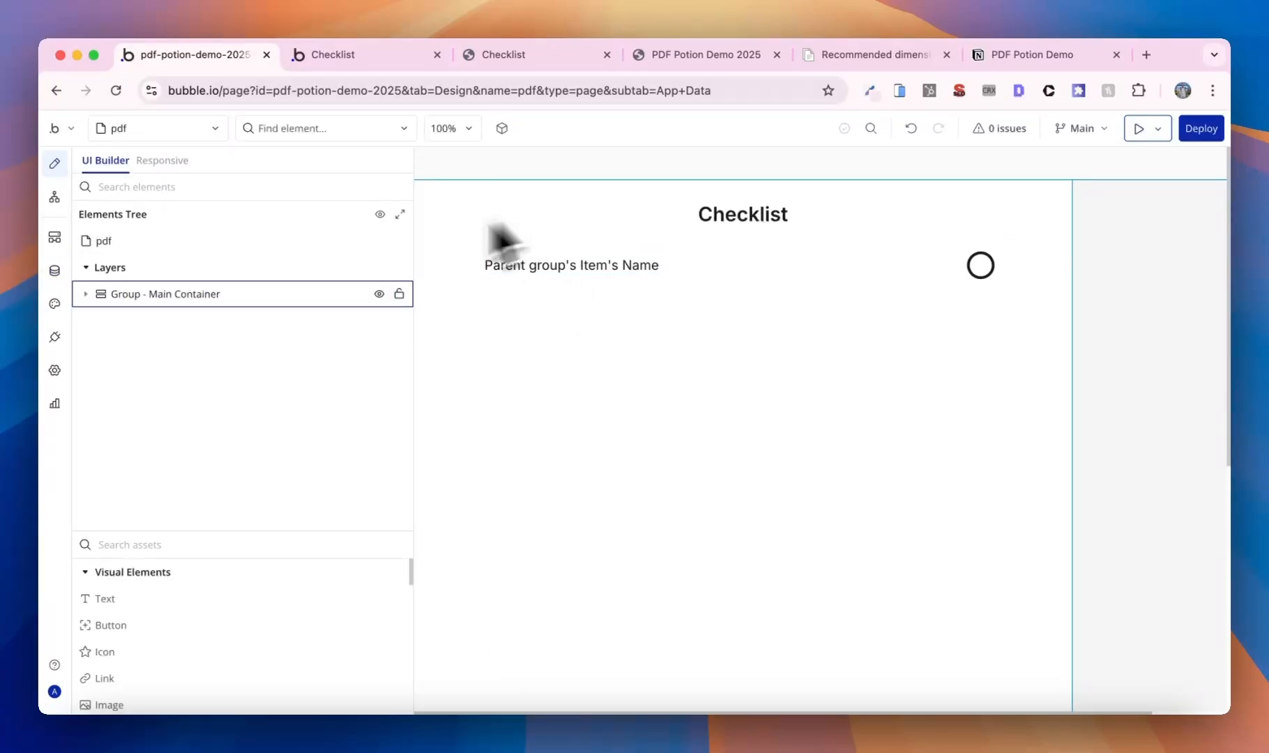
- Copy Group - Main Container onto the pdf page as Cover Page and make it first
{"action": "right_click", "coordinate": [191, 299]}
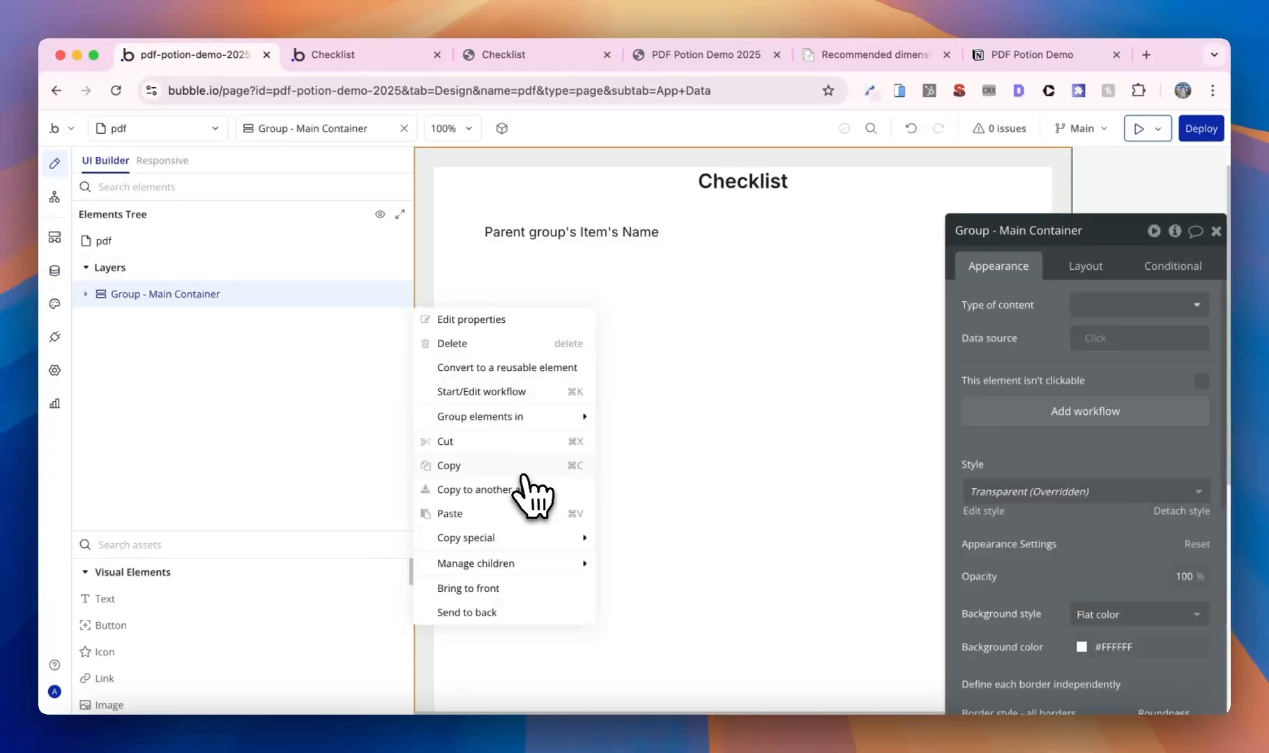
{"action": "left_click", "coordinate": [523, 475]}
{"action": "right_click", "coordinate": [187, 294]}
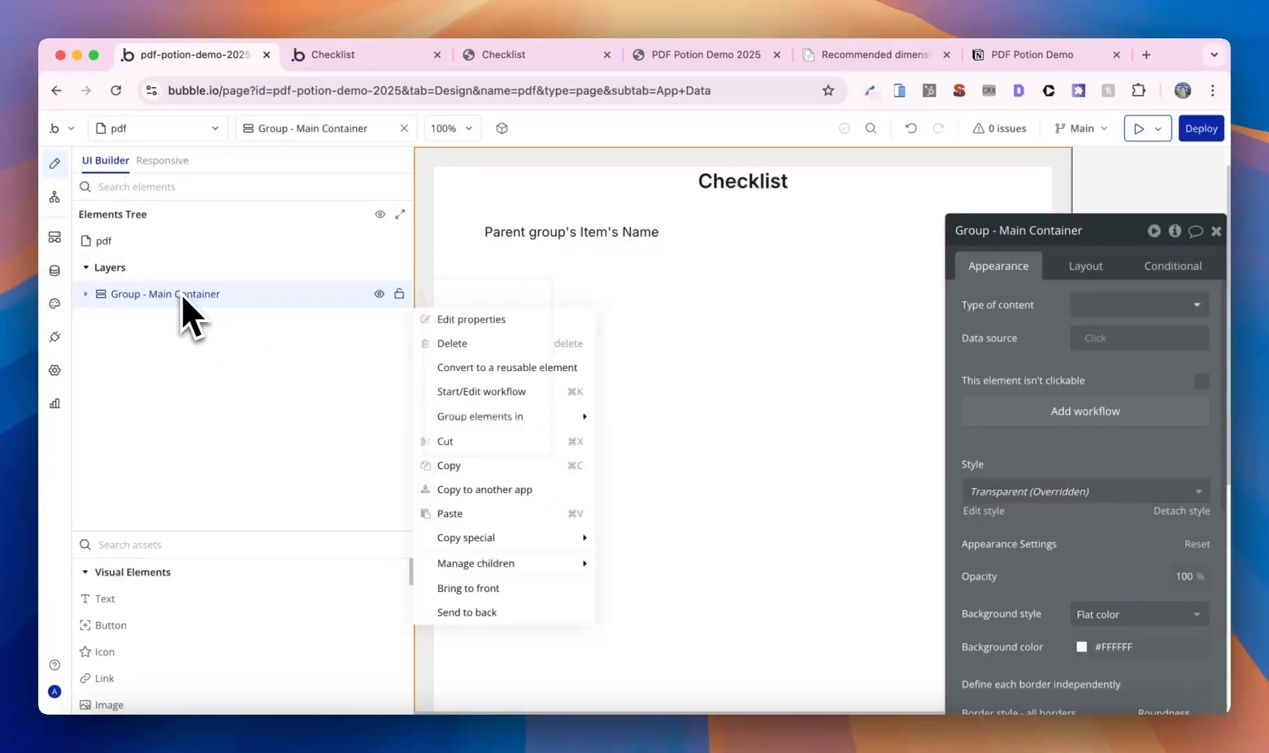
{"action": "left_click", "coordinate": [150, 239]}
{"action": "right_click", "coordinate": [149, 240]}
{"action": "left_click", "coordinate": [438, 362]}
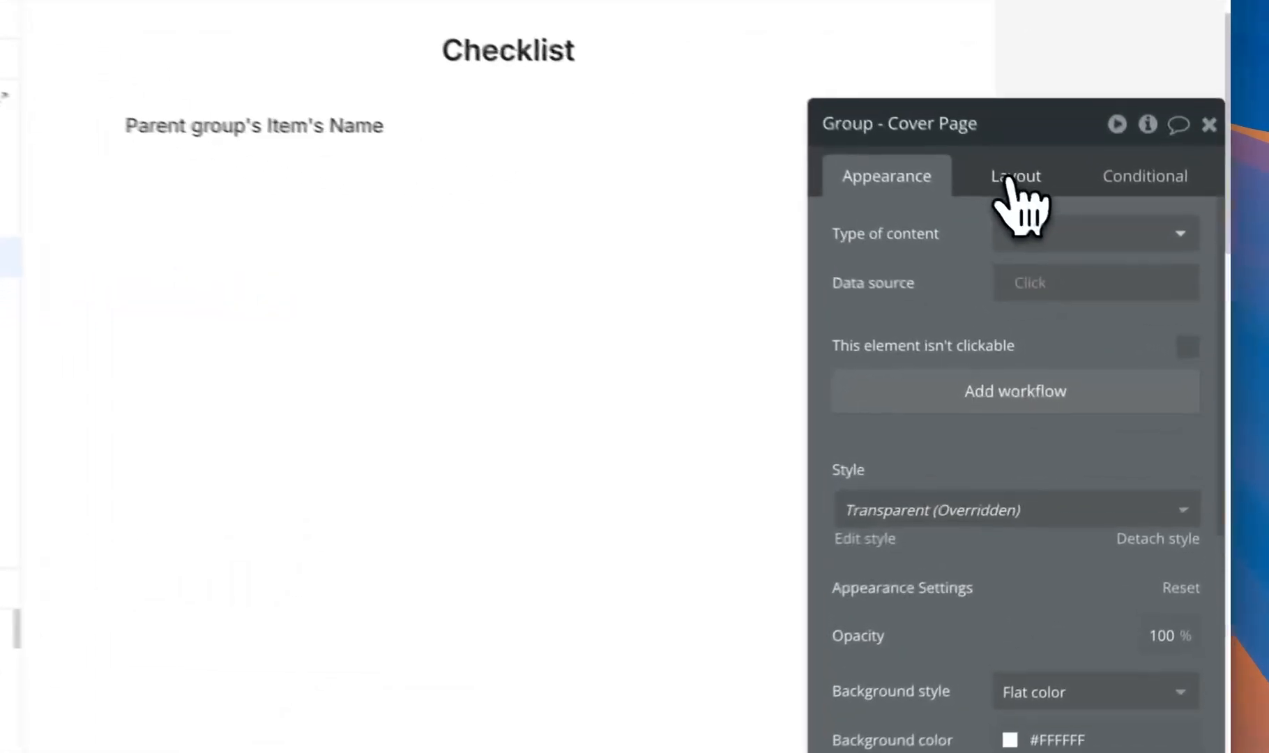
{"action": "left_click", "coordinate": [1081, 265]}
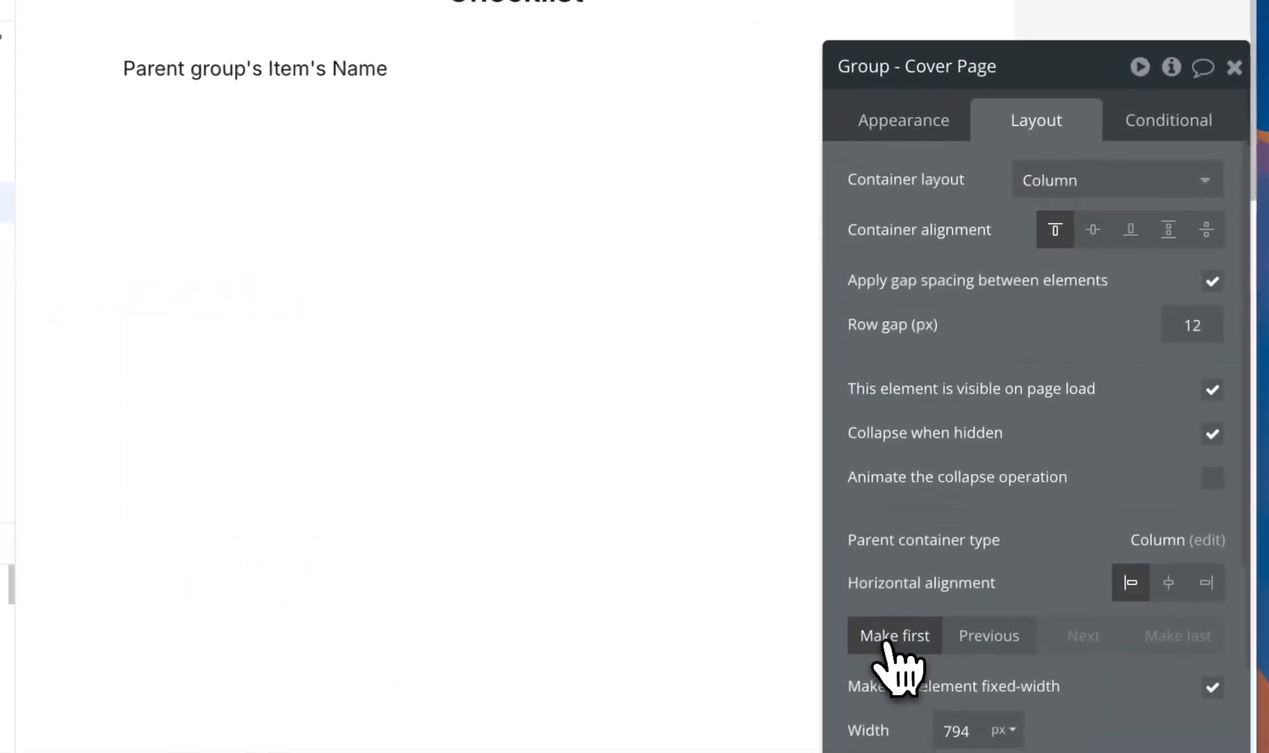
{"action": "left_click", "coordinate": [888, 635]}
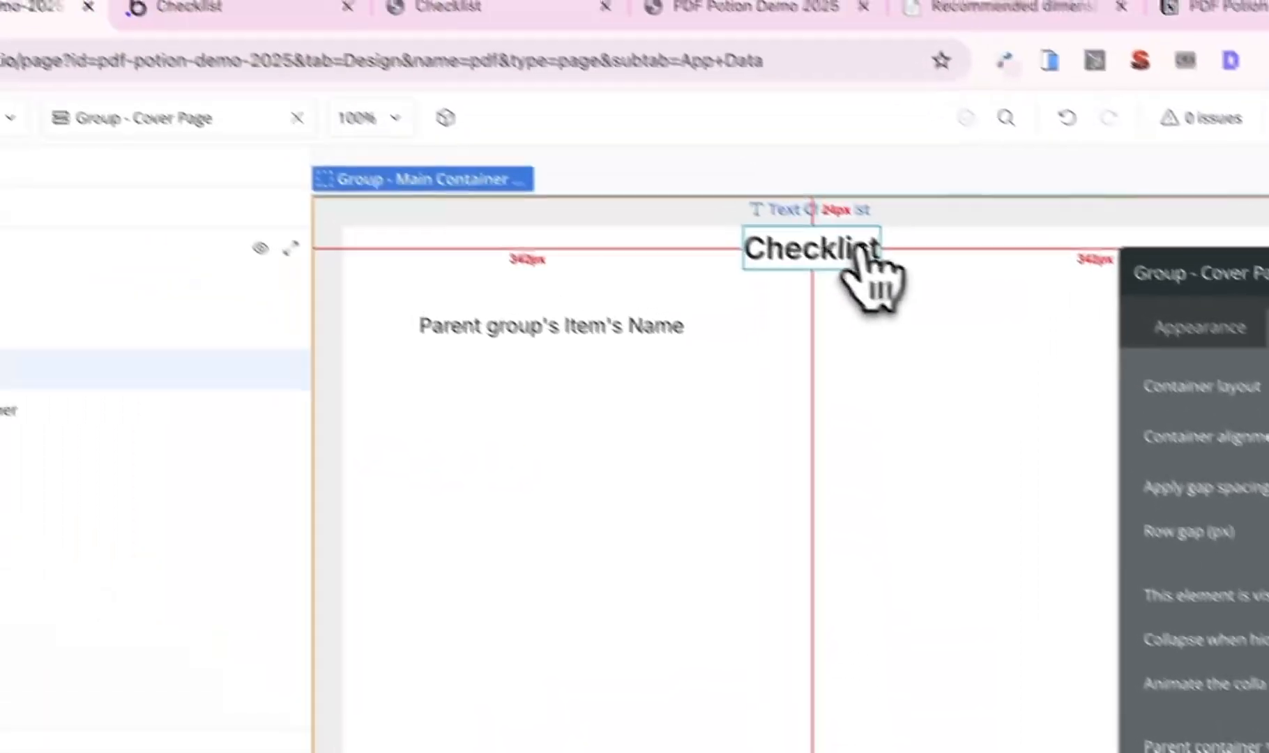
- Delete the Checklist heading and the repeating group from the Cover Page group
{"action": "left_click", "coordinate": [862, 250]}
{"action": "key", "text": "Delete"}
{"action": "left_click", "coordinate": [823, 272]}
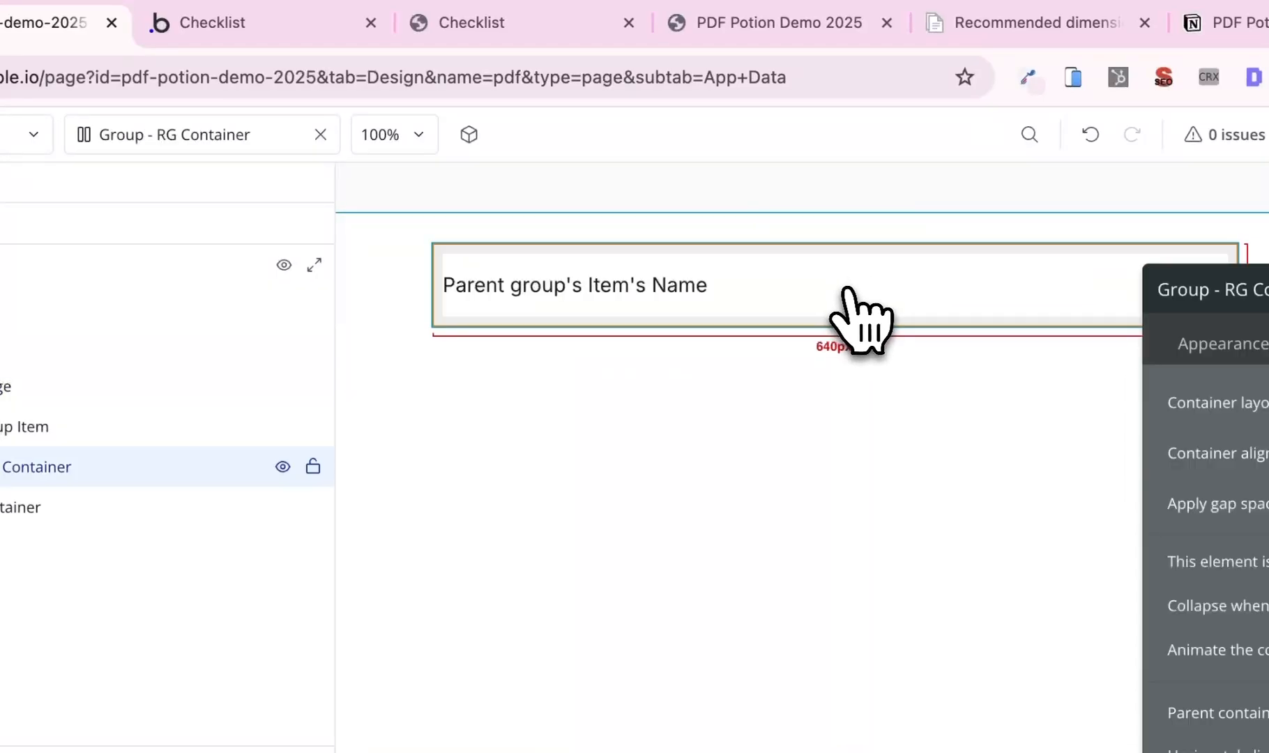
{"action": "left_click", "coordinate": [239, 428]}
{"action": "right_click", "coordinate": [279, 429]}
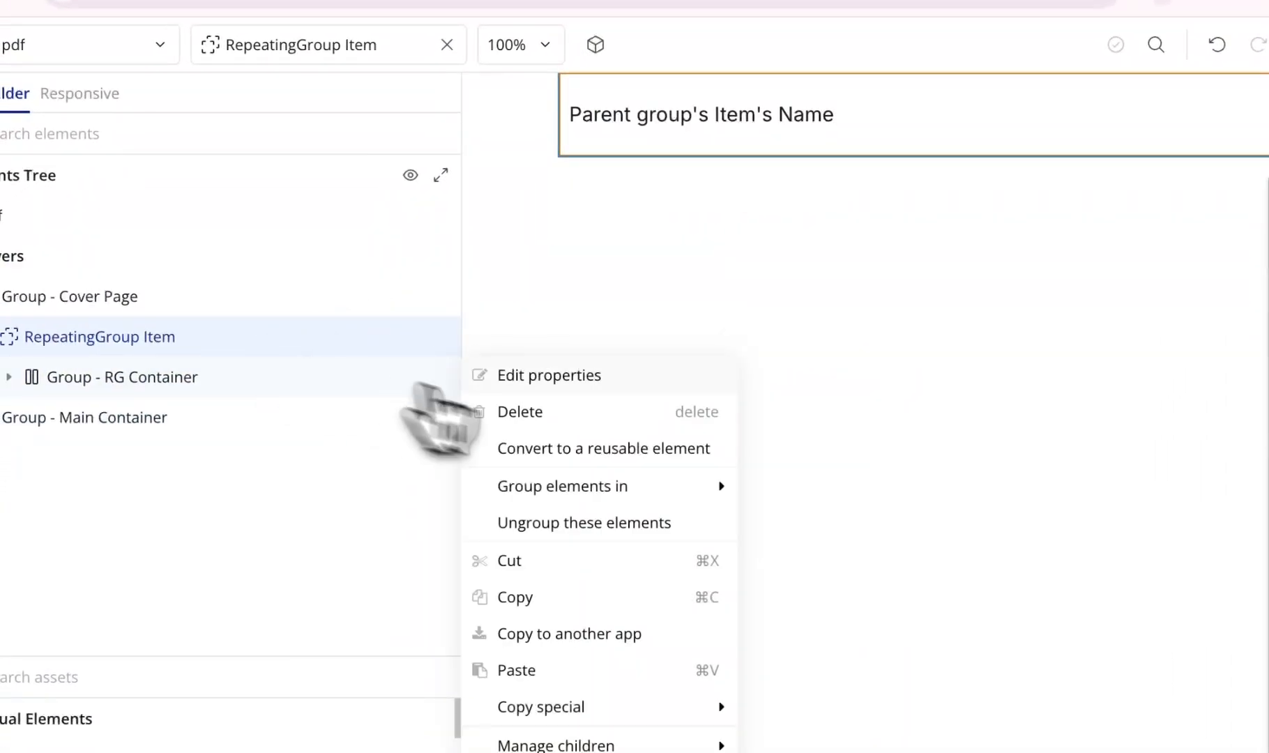
{"action": "left_click", "coordinate": [558, 417]}
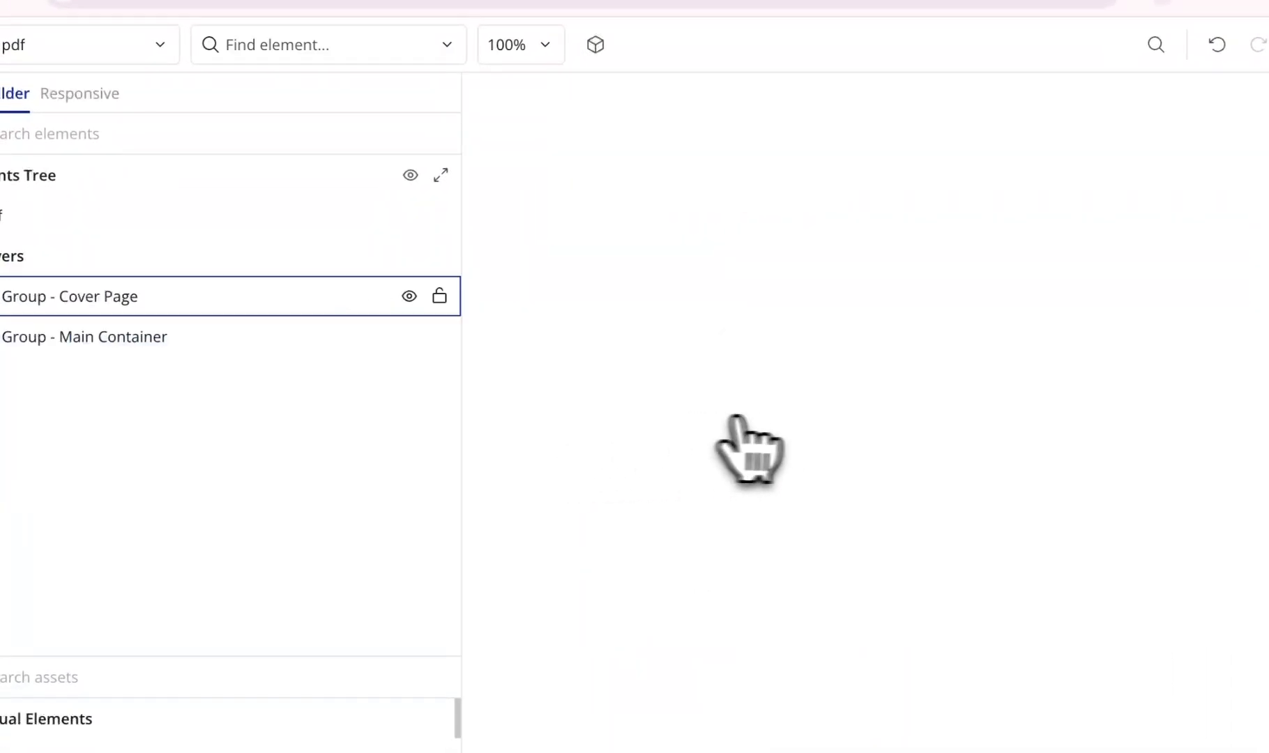
- Set the Cover Page group's top, bottom, left and right padding to 0
{"action": "double_click", "coordinate": [828, 353]}
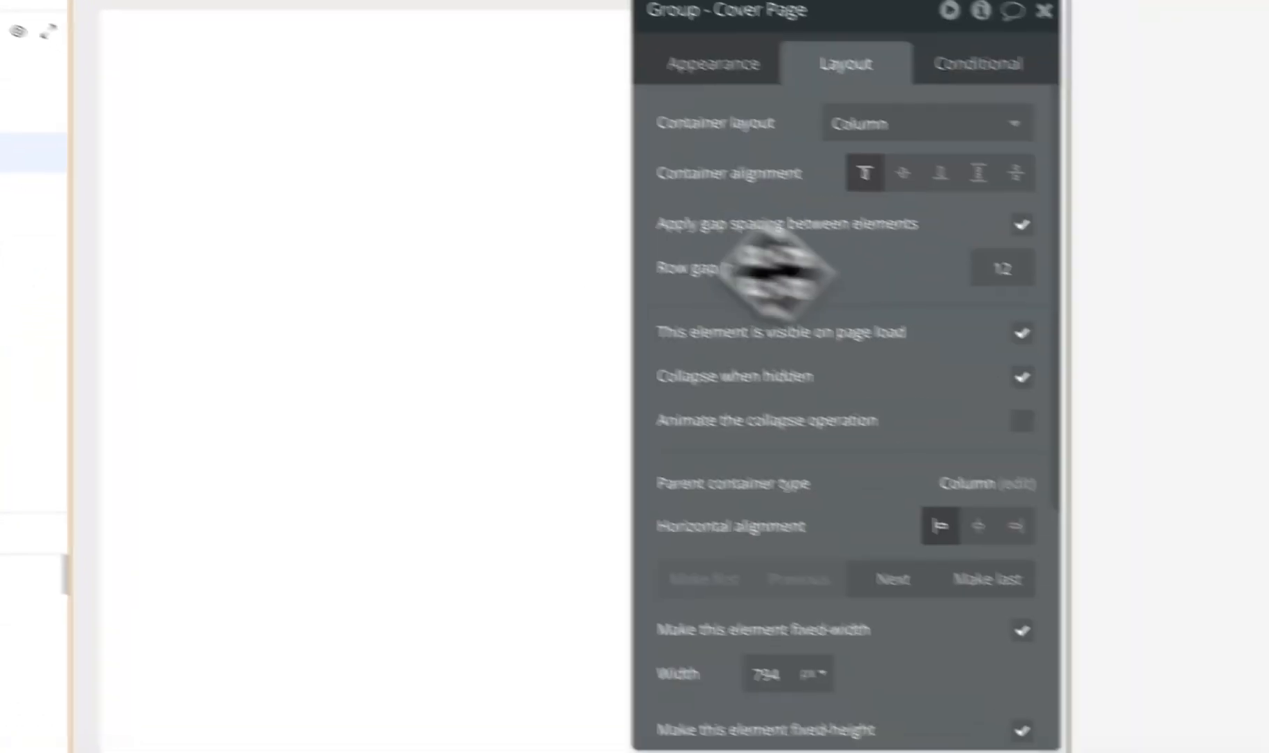
{"action": "scroll", "coordinate": [669, 259], "scroll_direction": "down", "scroll_amount": 5}
{"action": "left_click", "coordinate": [585, 695]}
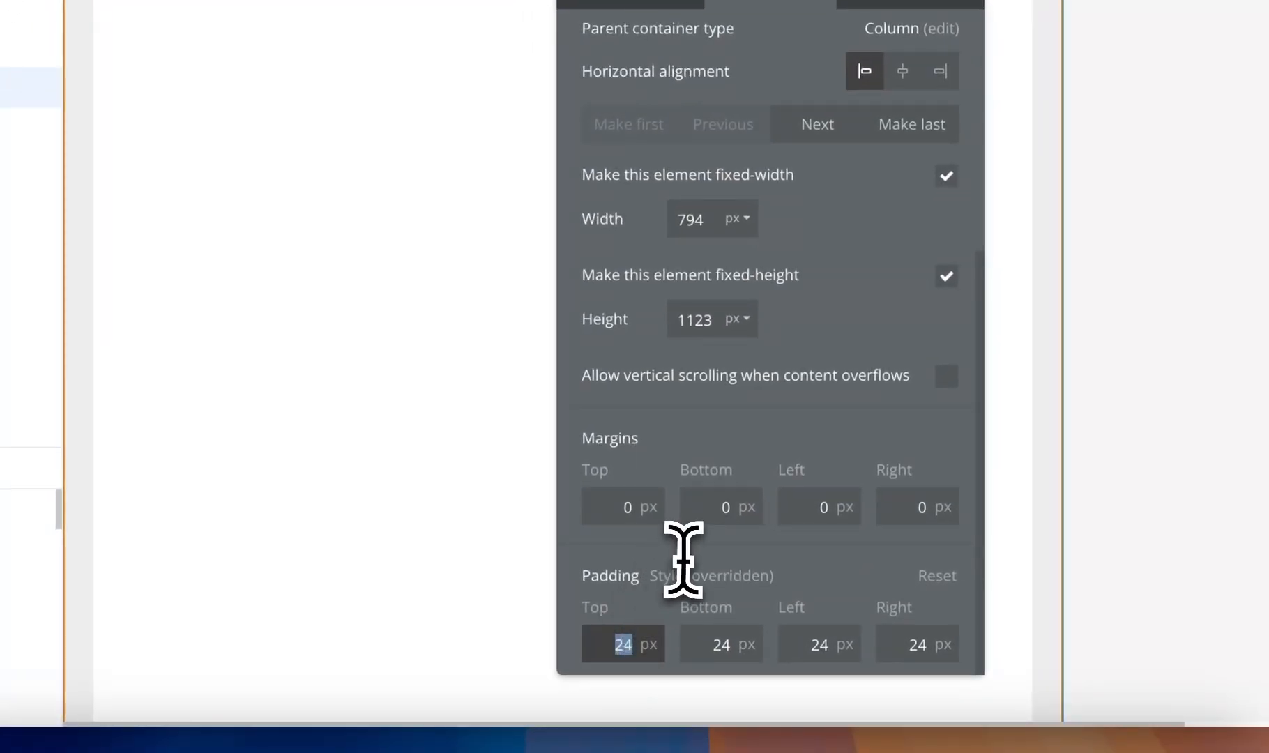
{"action": "left_click", "coordinate": [720, 644]}
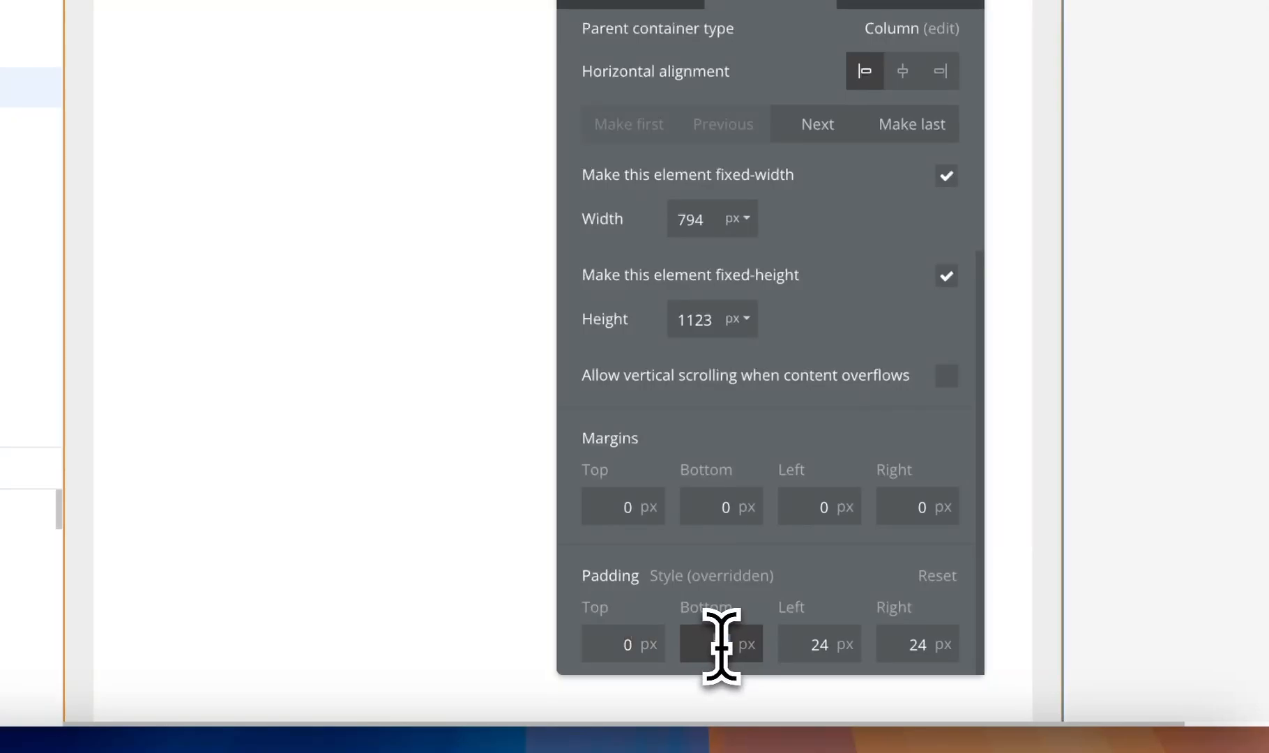
{"action": "left_click", "coordinate": [781, 645]}
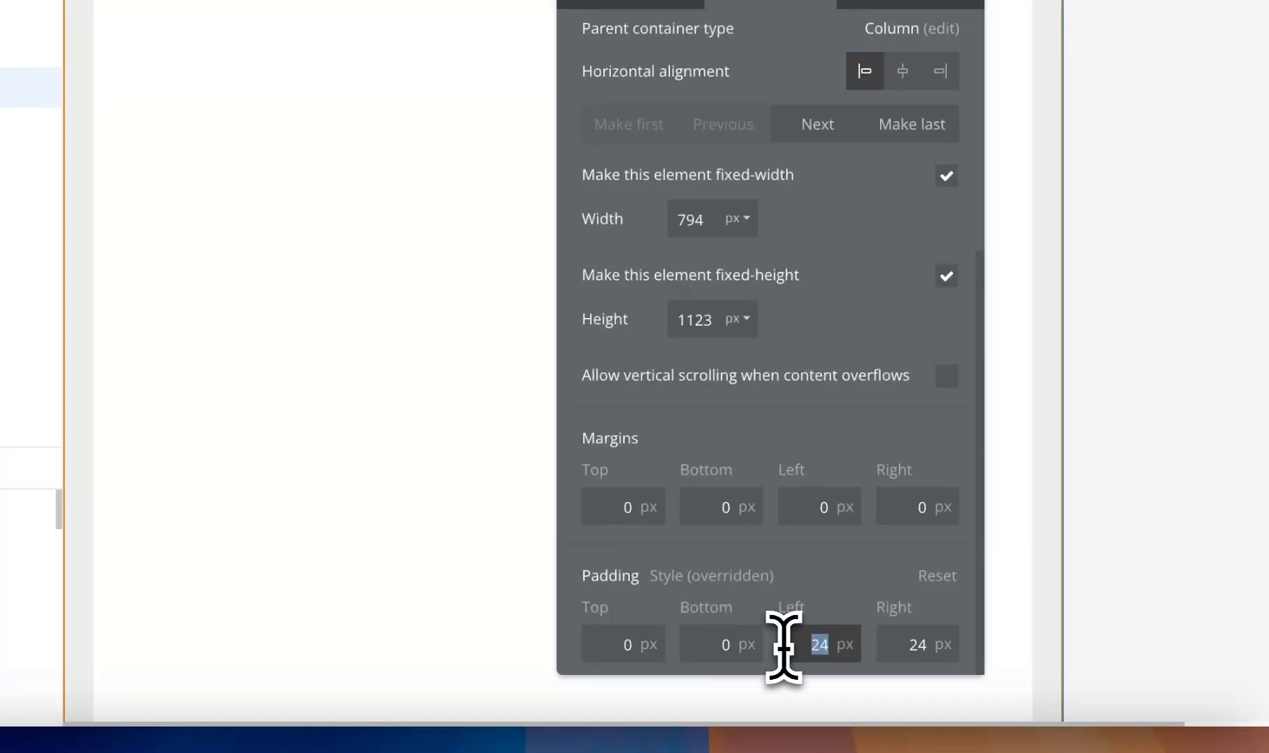
{"action": "left_click", "coordinate": [903, 643]}
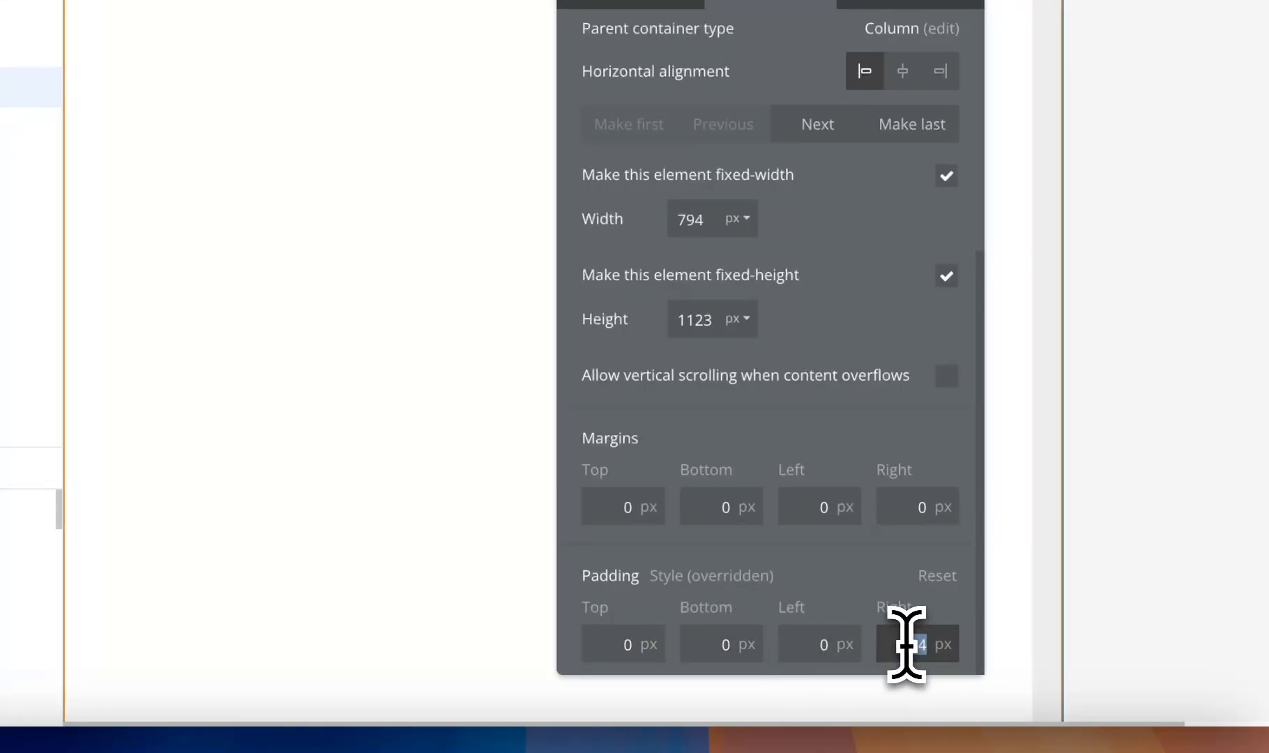
{"action": "type", "text": "0"}
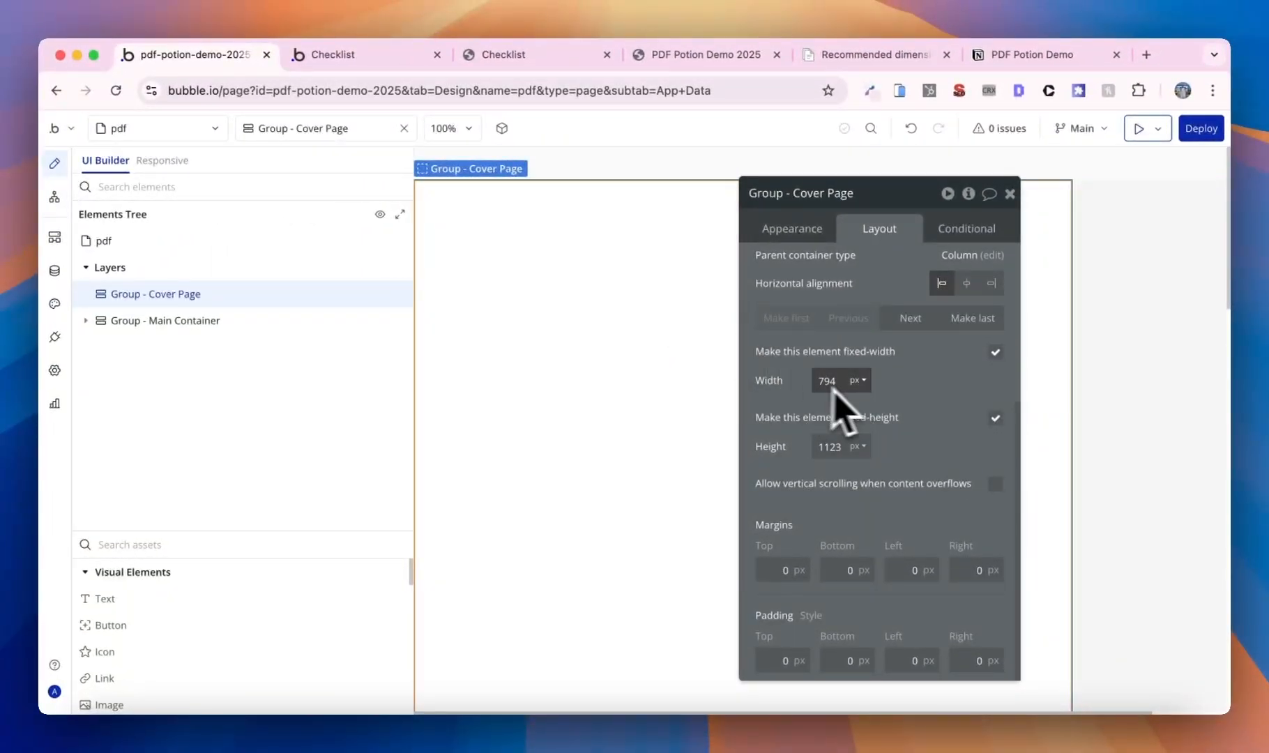
{"action": "mouse_move", "coordinate": [818, 467]}
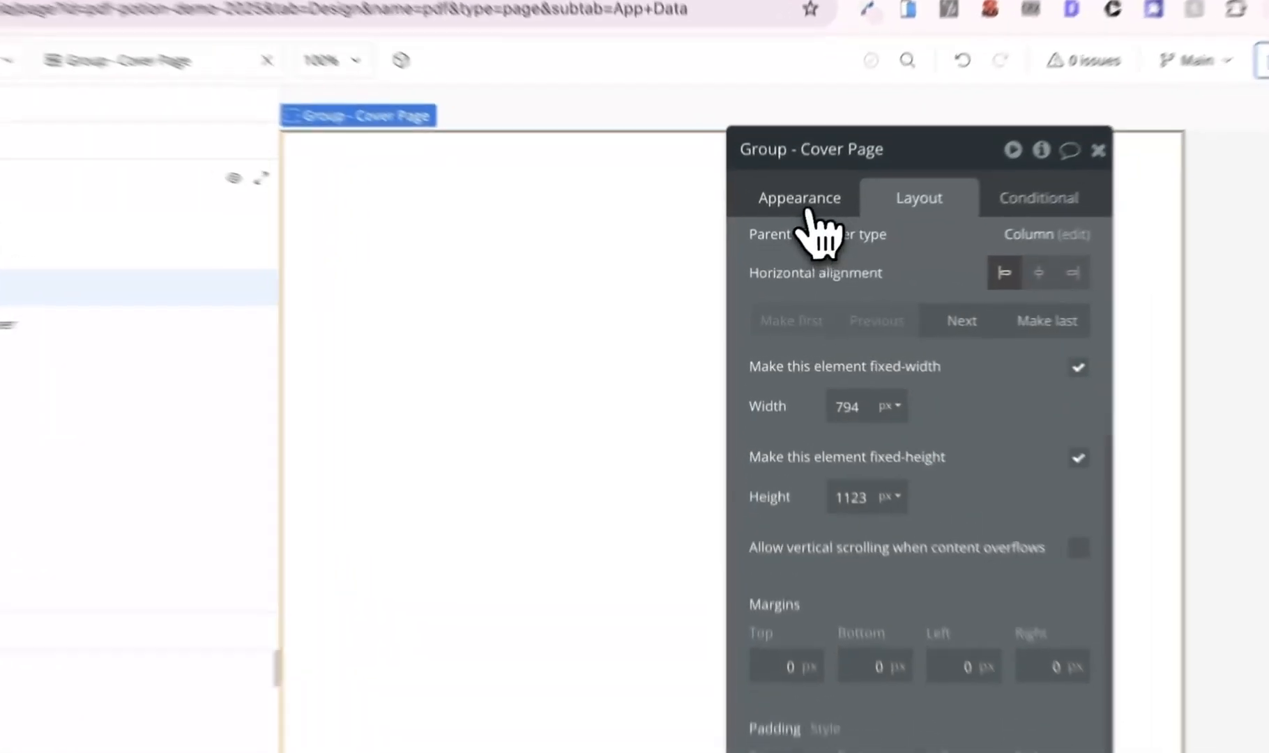
- Set the Cover Page background style to Image and upload the townhouse photo
{"action": "left_click", "coordinate": [793, 230]}
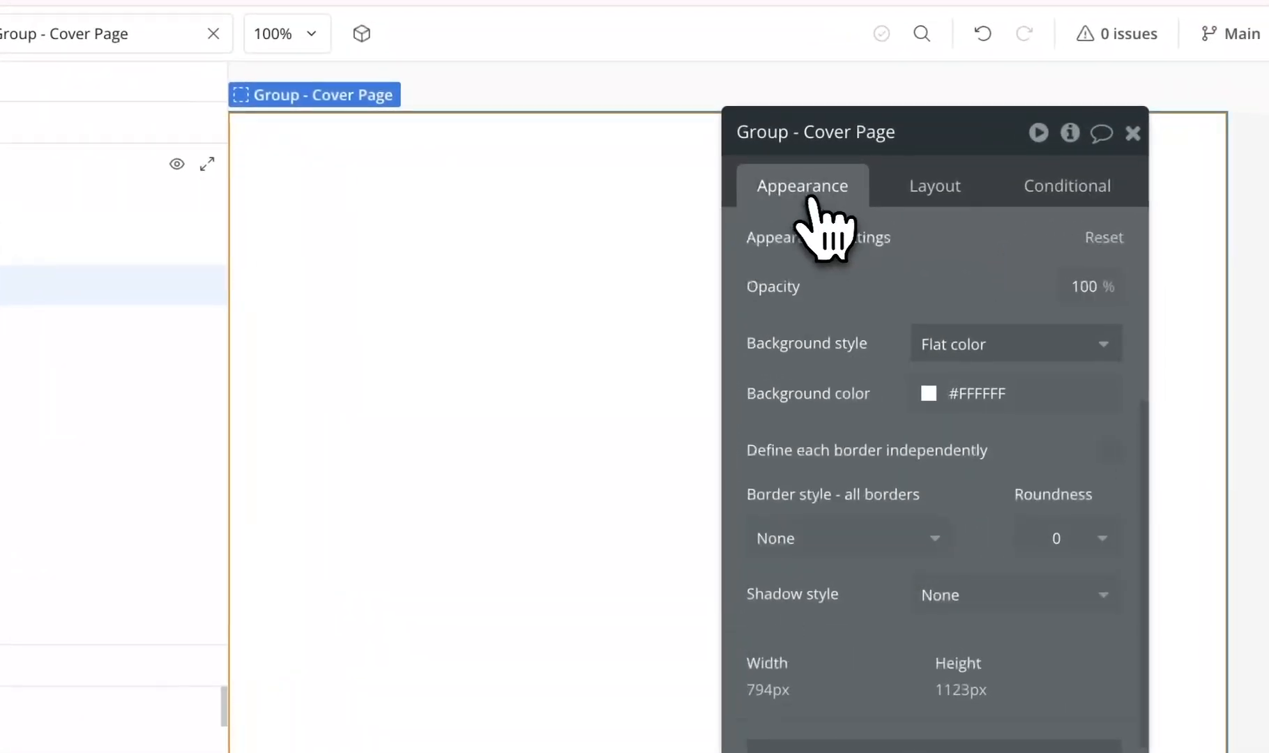
{"action": "left_click", "coordinate": [963, 348]}
{"action": "left_click", "coordinate": [965, 536]}
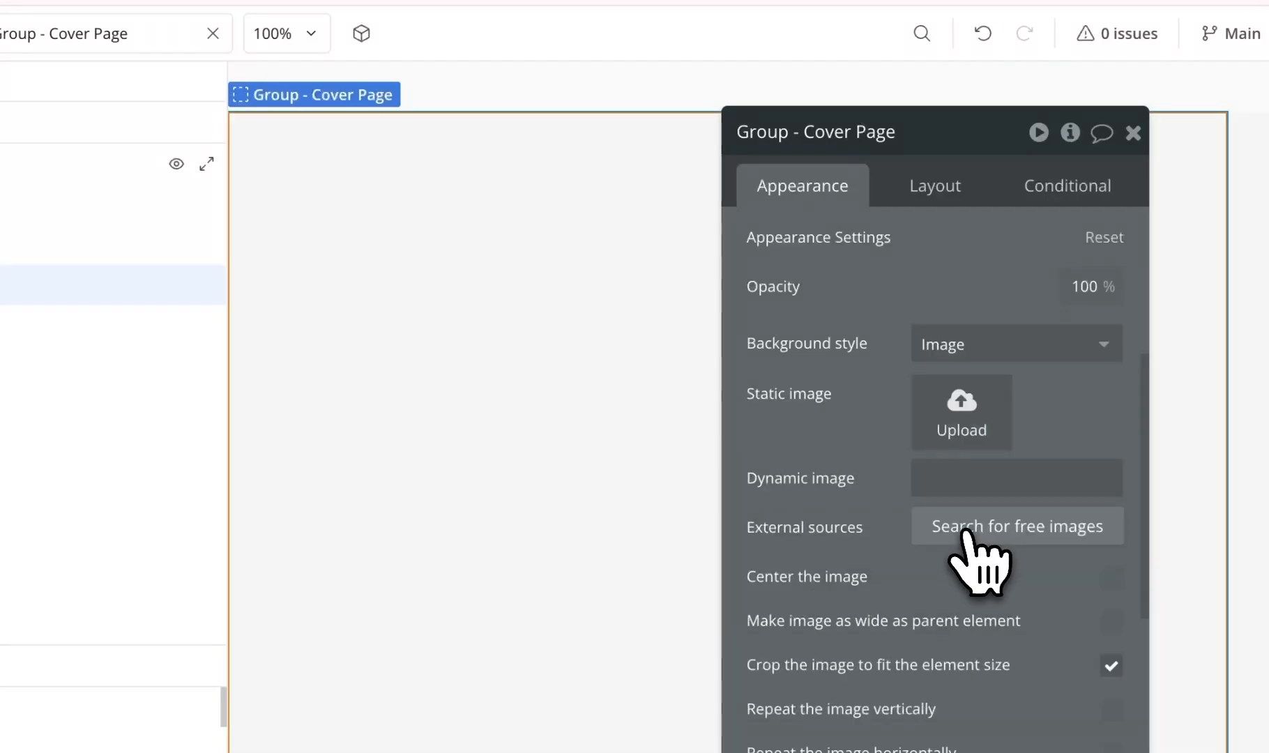
{"action": "left_click", "coordinate": [957, 411]}
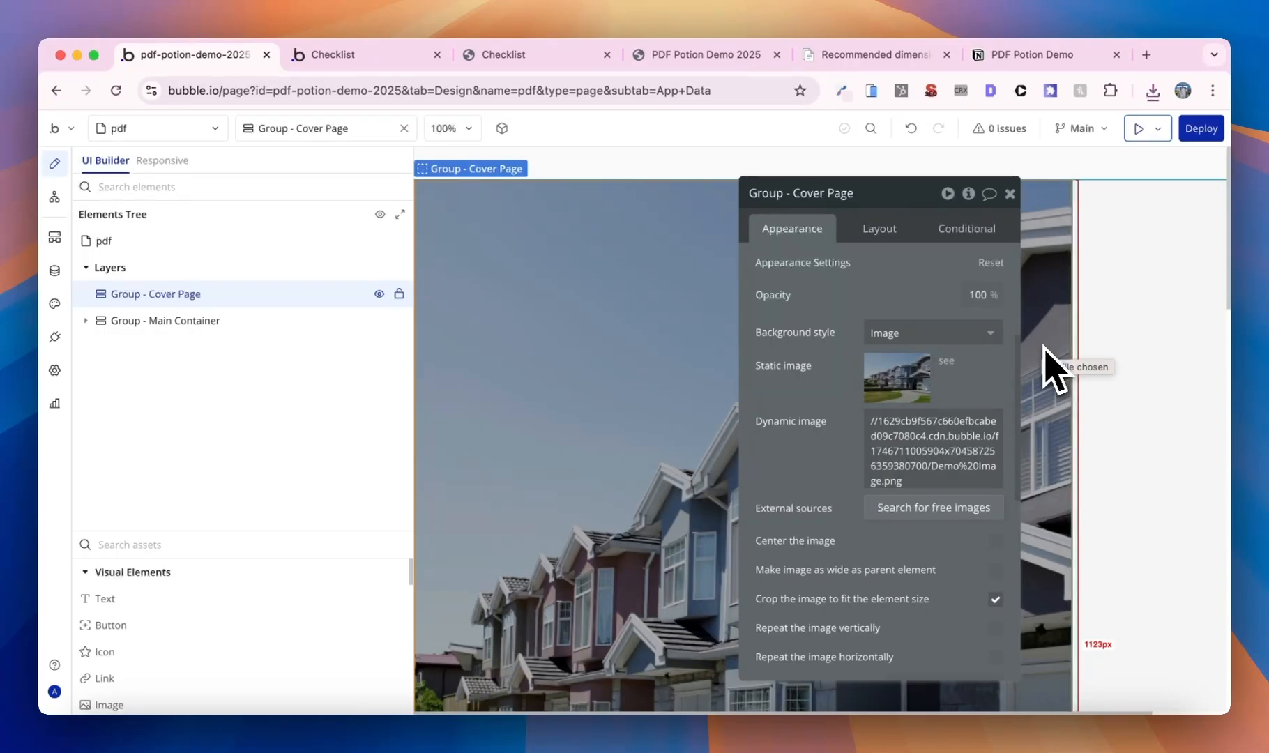
{"action": "scroll", "coordinate": [731, 354], "scroll_direction": "down", "scroll_amount": 4}
{"action": "scroll", "coordinate": [751, 354], "scroll_direction": "down", "scroll_amount": 6}
{"action": "scroll", "coordinate": [751, 354], "scroll_direction": "up", "scroll_amount": 9}
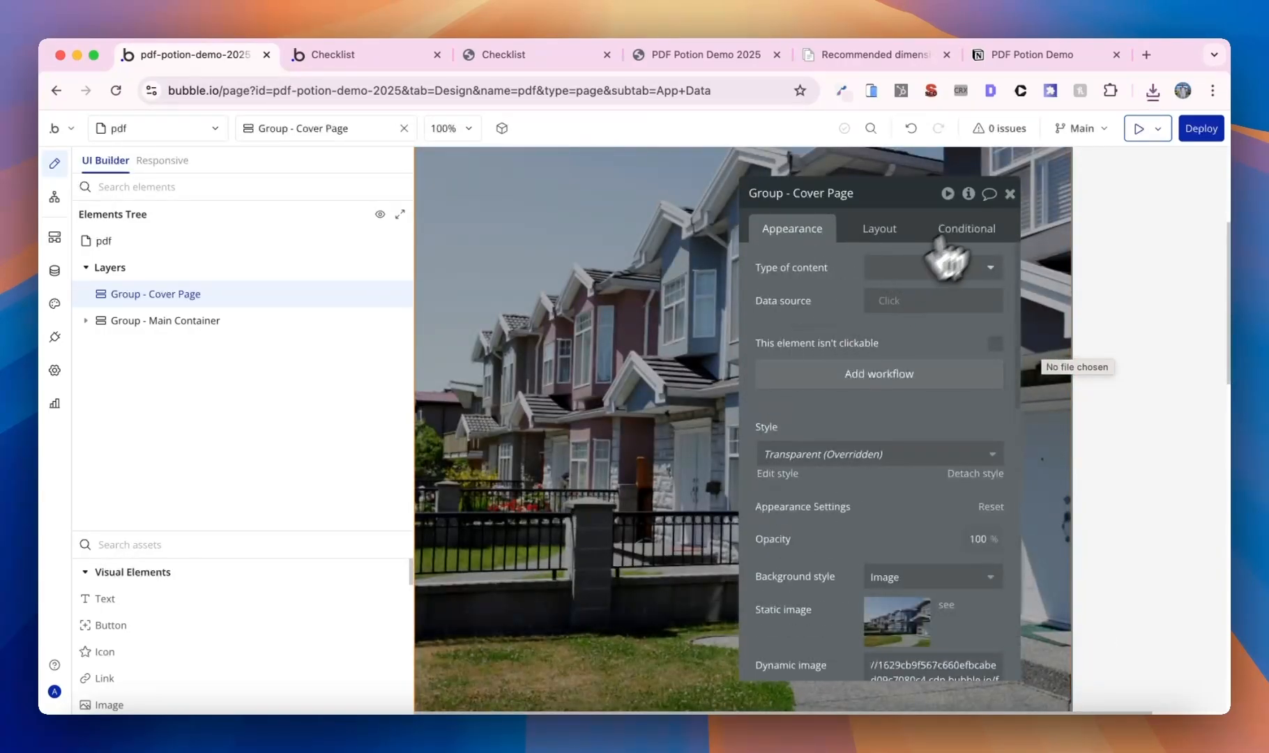
{"action": "left_click", "coordinate": [1009, 194]}
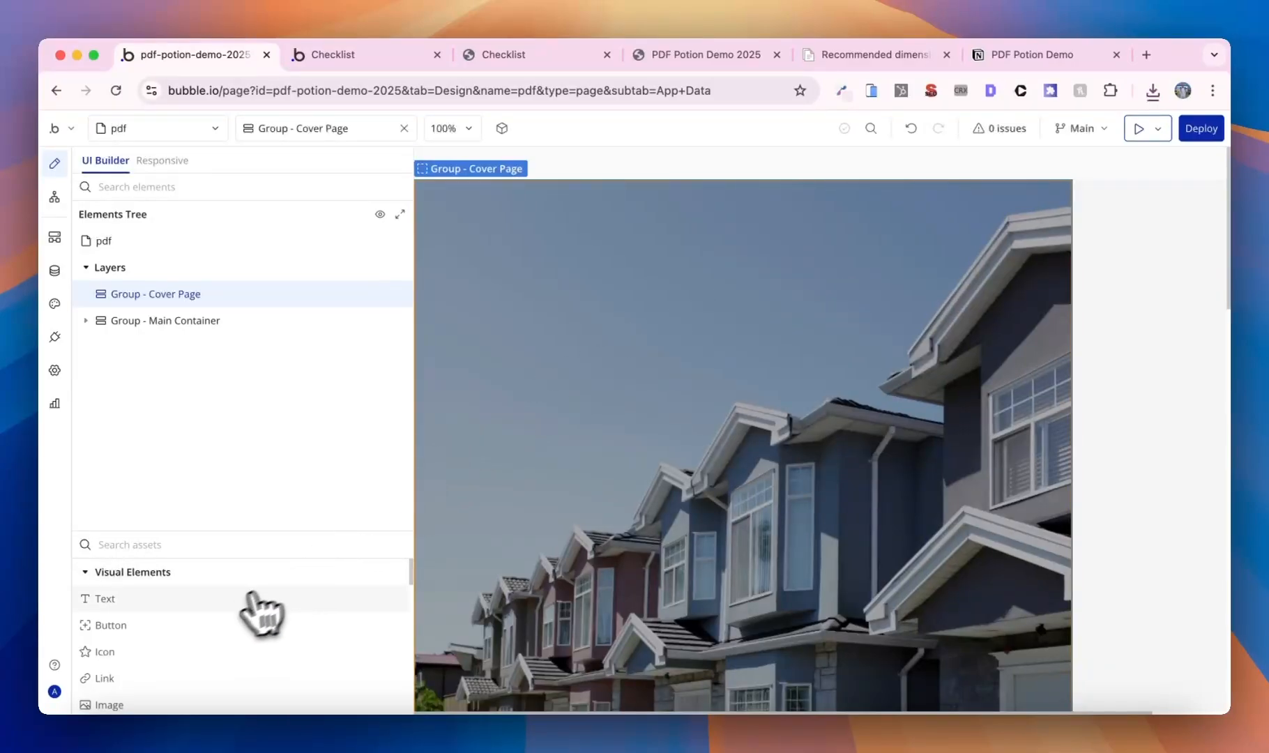
- Add a 'Property Inspection Checklist' text element near the bottom of the cover page
{"action": "left_click_drag", "start_coordinate": [258, 605], "coordinate": [889, 589]}
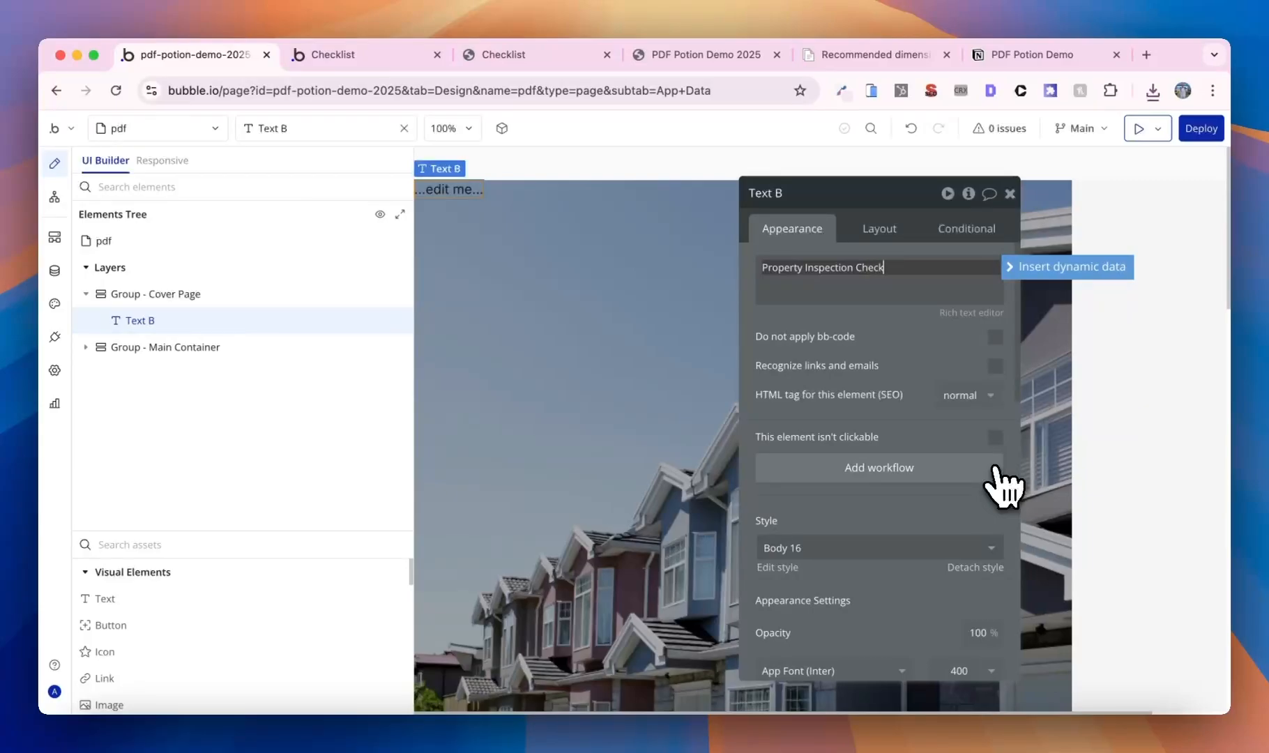
{"action": "left_click", "coordinate": [880, 244]}
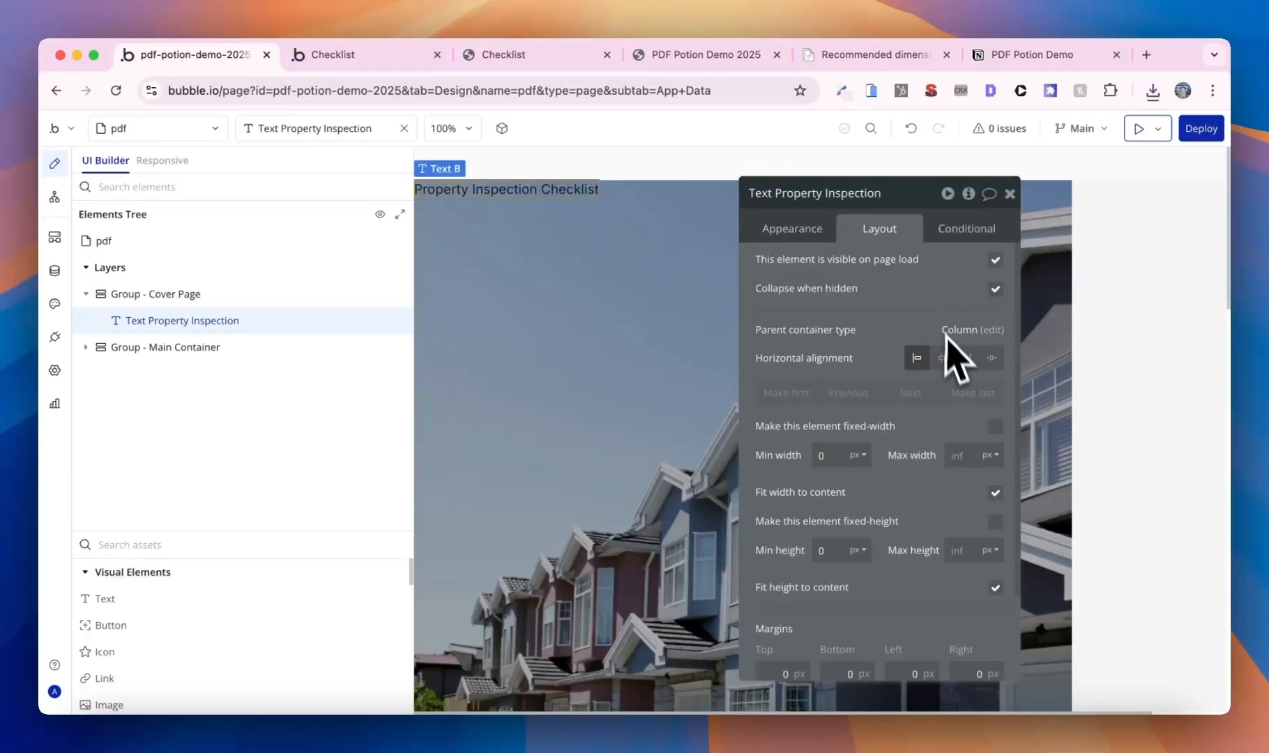
{"action": "left_click", "coordinate": [705, 369]}
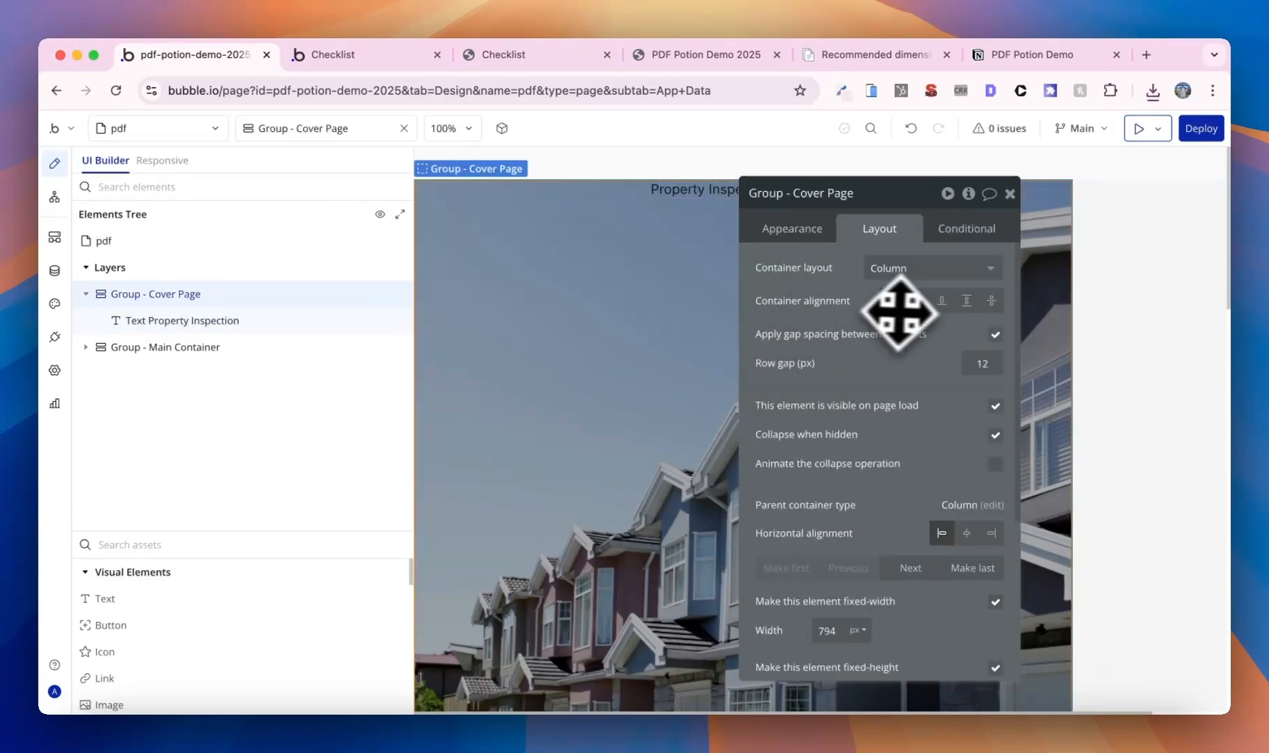
{"action": "left_click", "coordinate": [697, 659]}
{"action": "scroll", "coordinate": [809, 418], "scroll_direction": "down", "scroll_amount": 2}
- Style the cover title with Heading 2 and a white font colour
{"action": "left_click", "coordinate": [794, 230]}
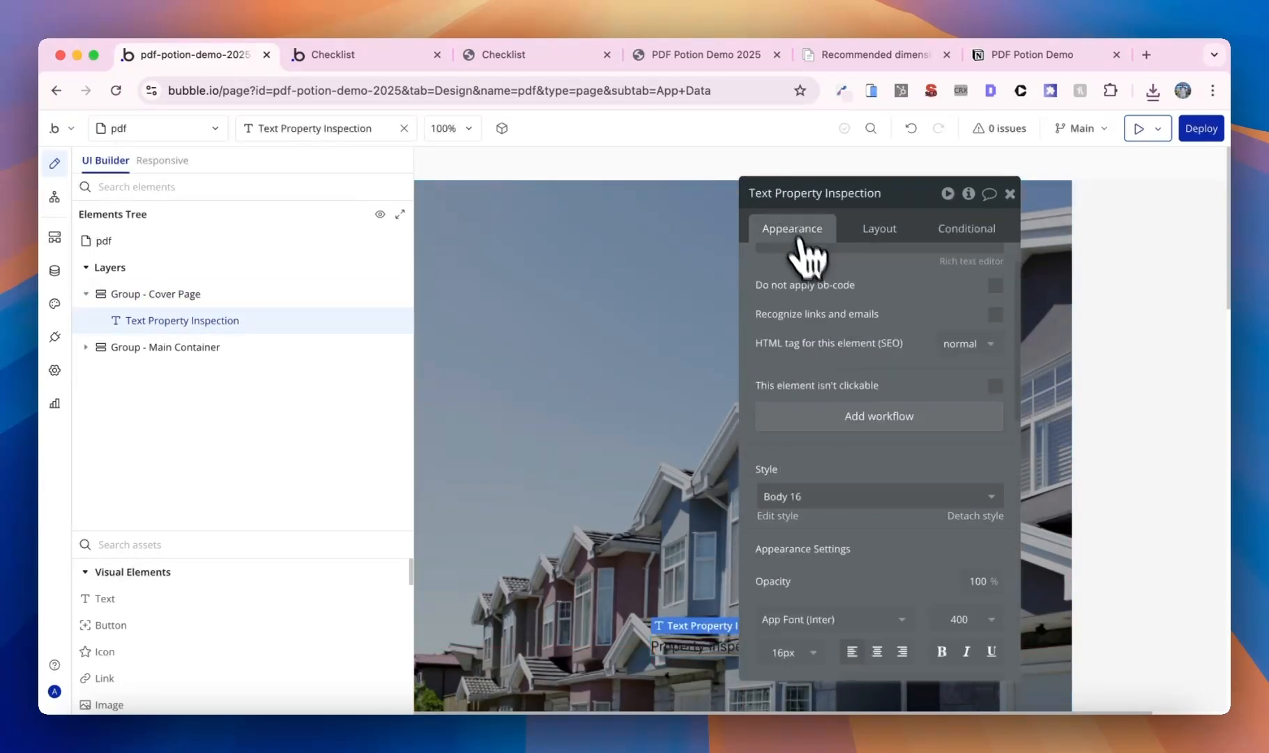
{"action": "left_click", "coordinate": [871, 463]}
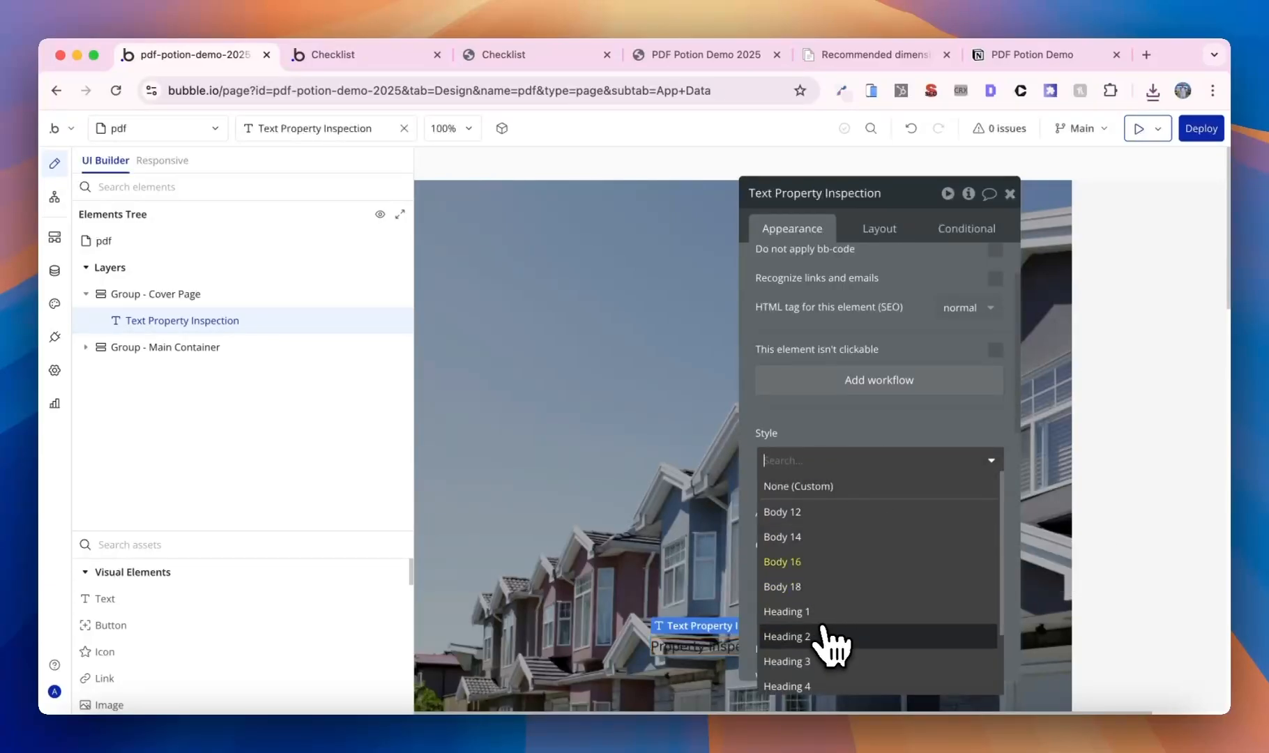
{"action": "left_click", "coordinate": [833, 634]}
{"action": "scroll", "coordinate": [844, 627], "scroll_direction": "down", "scroll_amount": 1}
{"action": "left_click", "coordinate": [907, 576]}
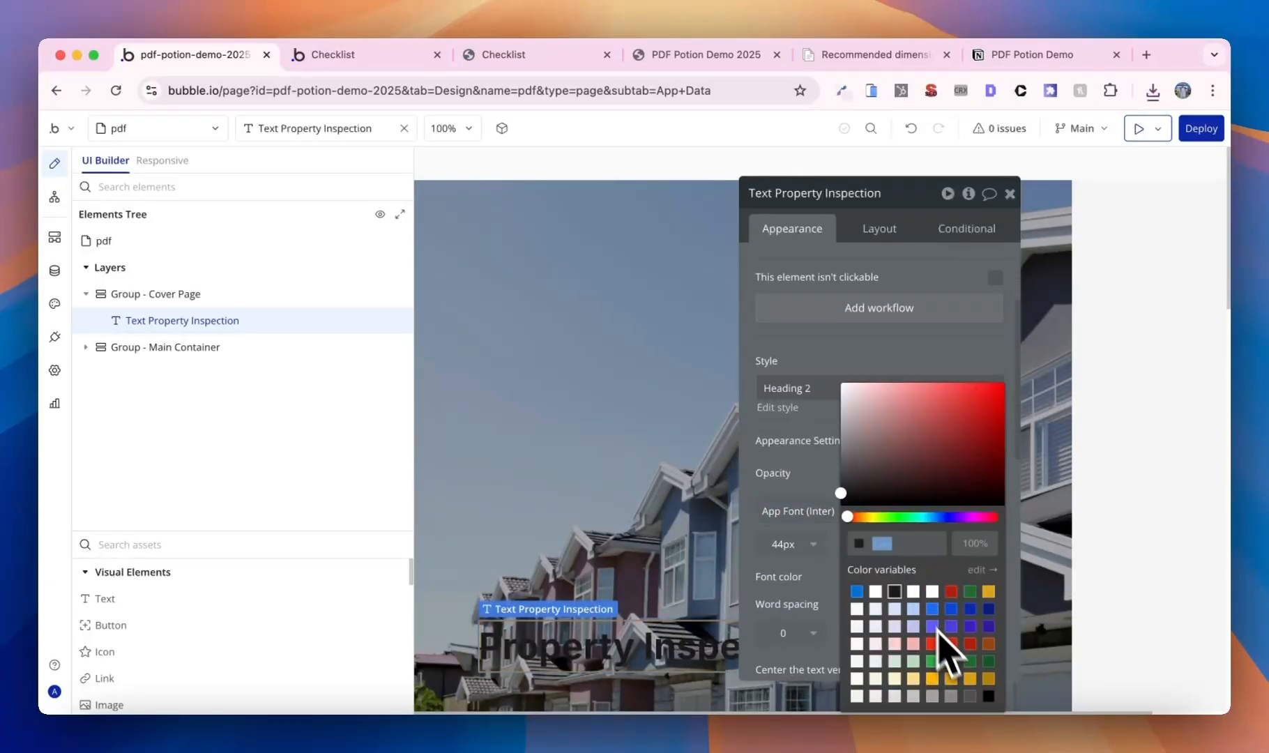
{"action": "left_click", "coordinate": [914, 592]}
{"action": "left_click", "coordinate": [1009, 193]}
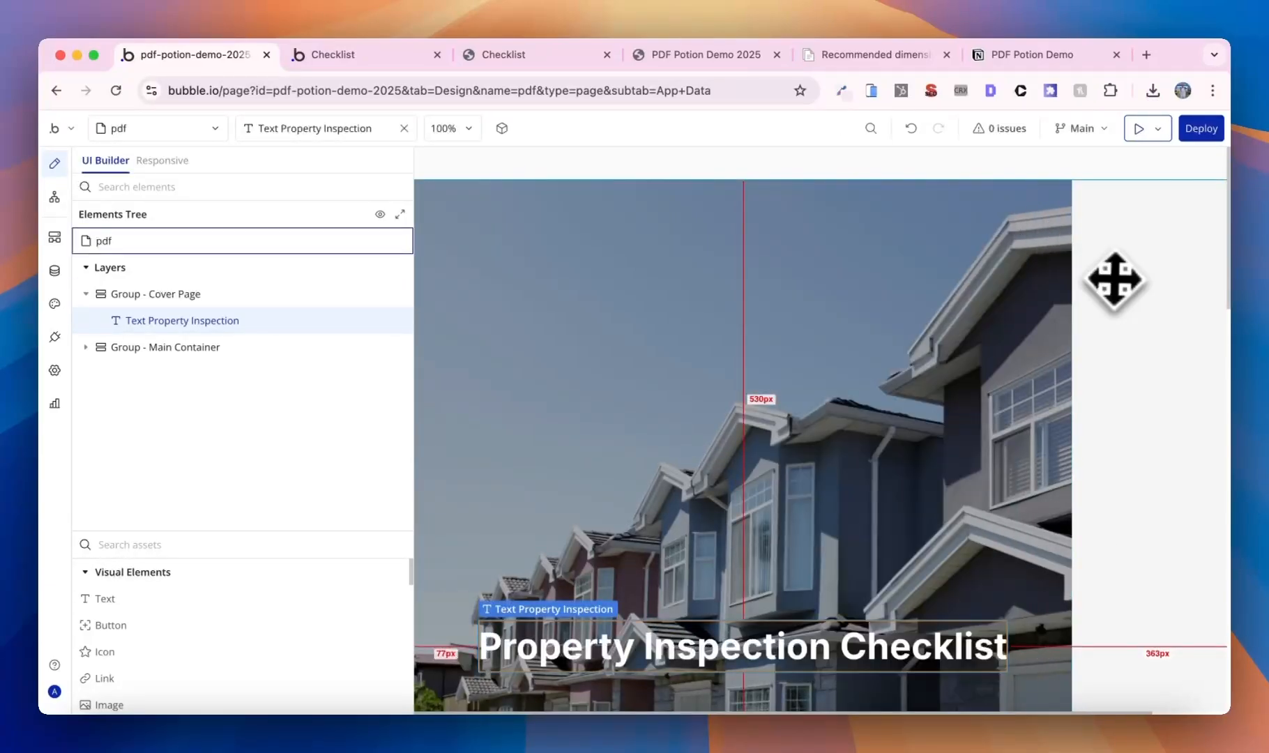
- Check the finished cover page on the canvas, then go to the test app's Checklist tab
{"action": "double_click", "coordinate": [1112, 277]}
{"action": "left_click", "coordinate": [1009, 193]}
{"action": "scroll", "coordinate": [982, 307], "scroll_direction": "down", "scroll_amount": 5}
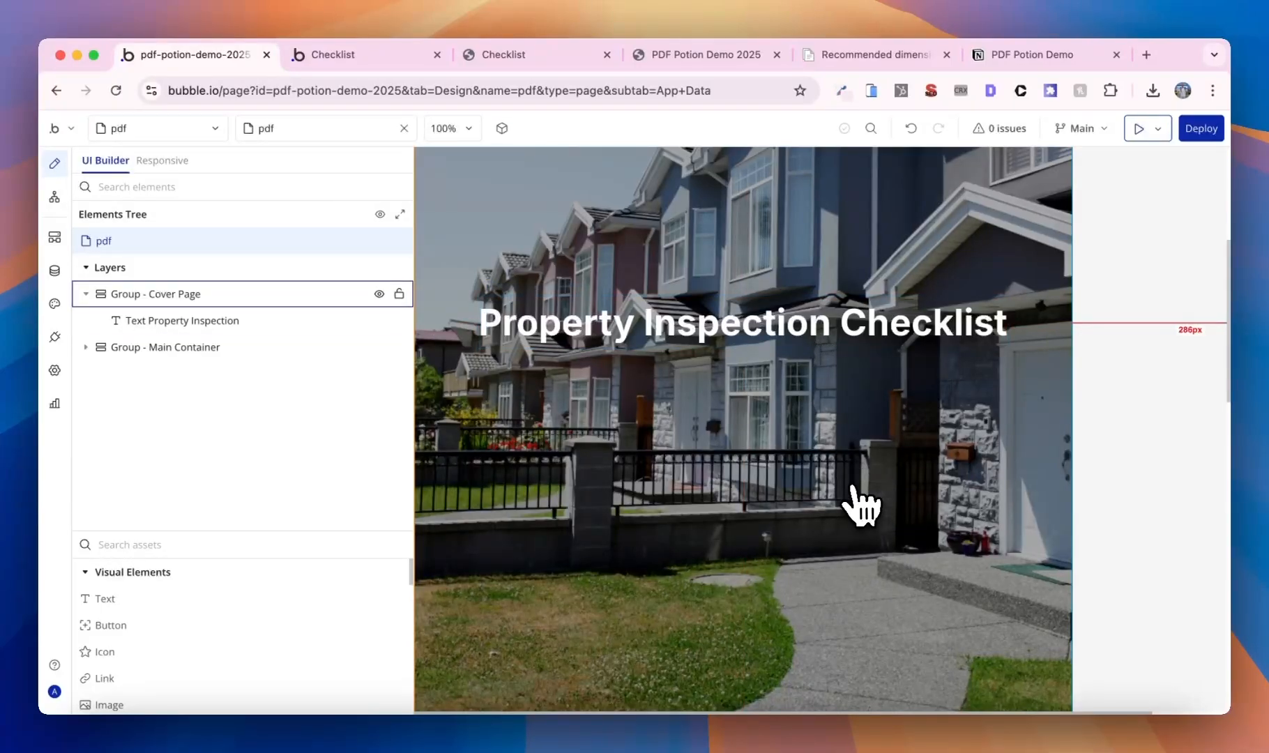
{"action": "scroll", "coordinate": [862, 507], "scroll_direction": "up", "scroll_amount": 5}
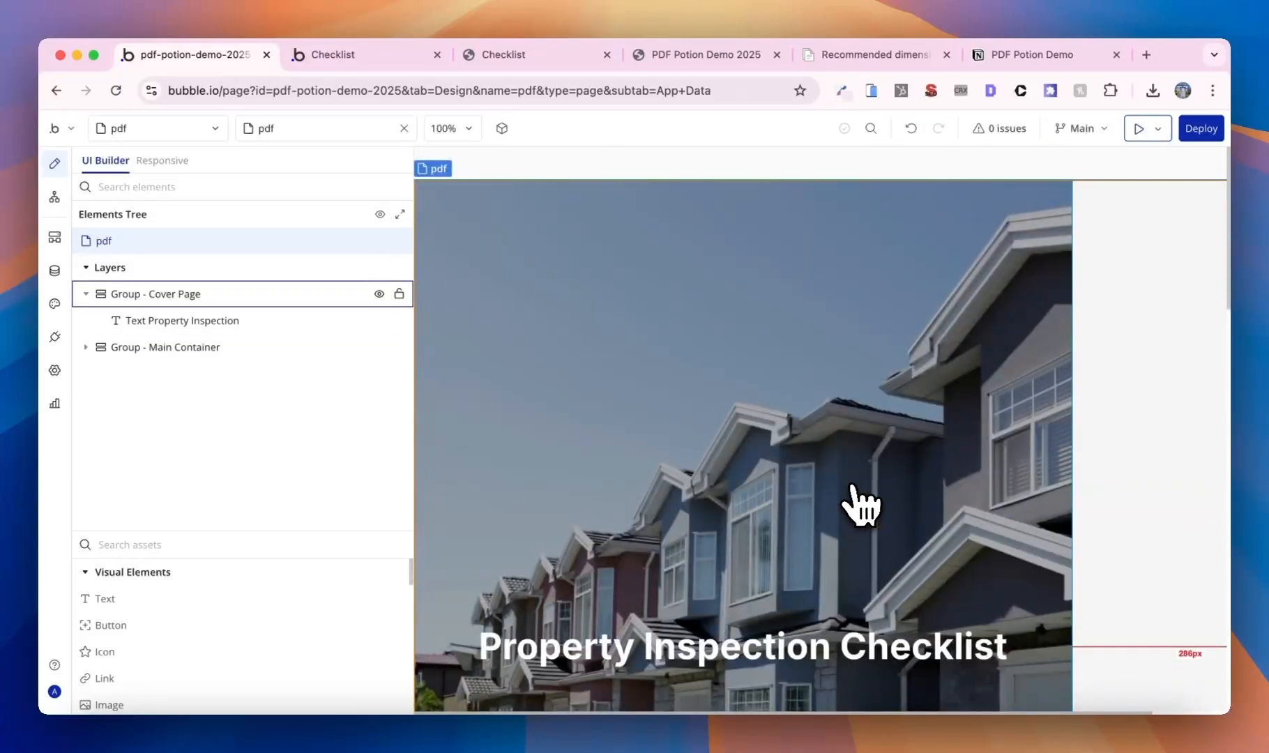
{"action": "left_click", "coordinate": [380, 57]}
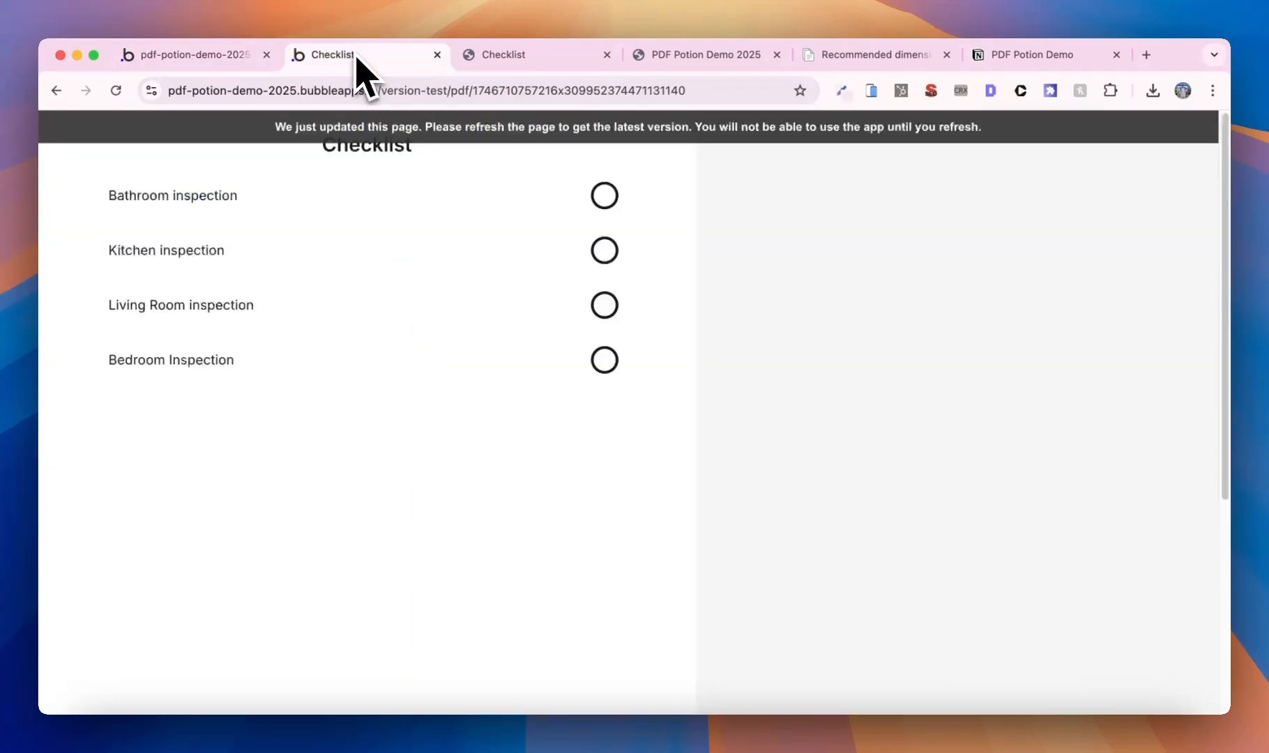
- Trim the address to /version-test/ to load the app's test home page
{"action": "left_click", "coordinate": [392, 90]}
{"action": "left_click", "coordinate": [647, 78]}
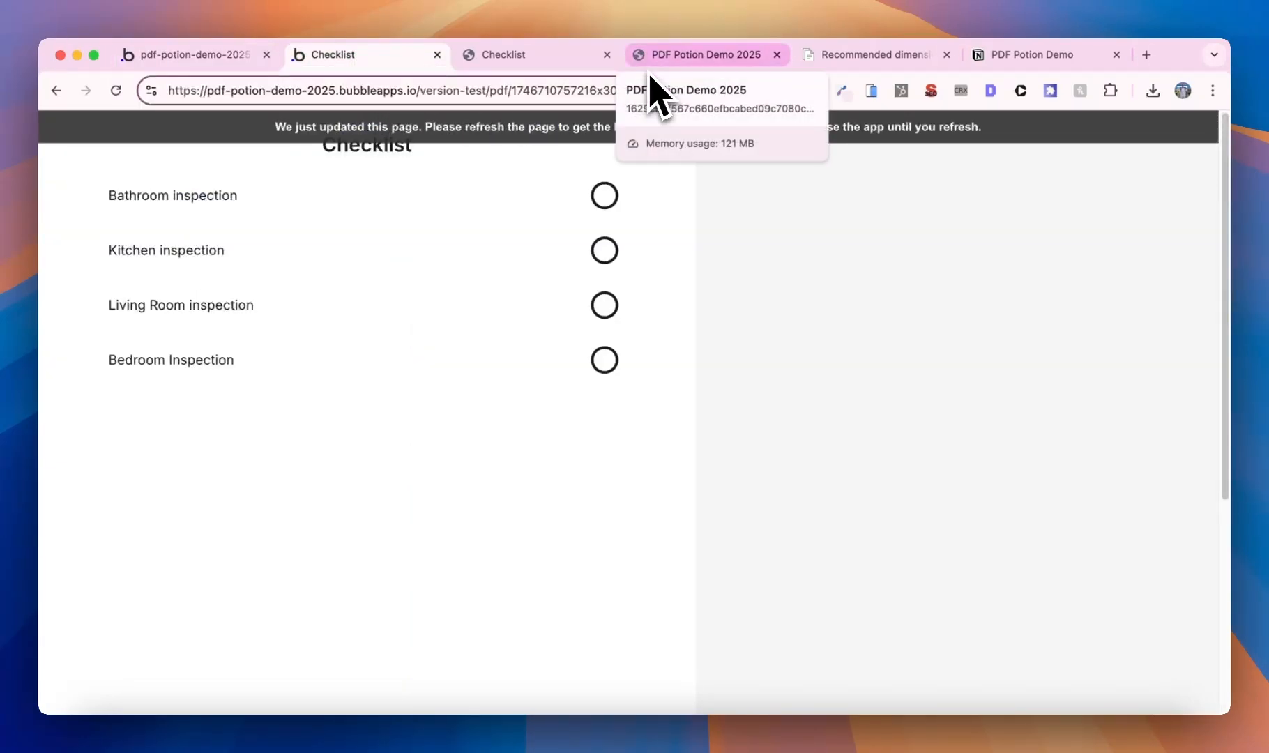
{"action": "double_click", "coordinate": [649, 76]}
{"action": "key", "text": "BackSpace"}
{"action": "key", "text": "Return"}
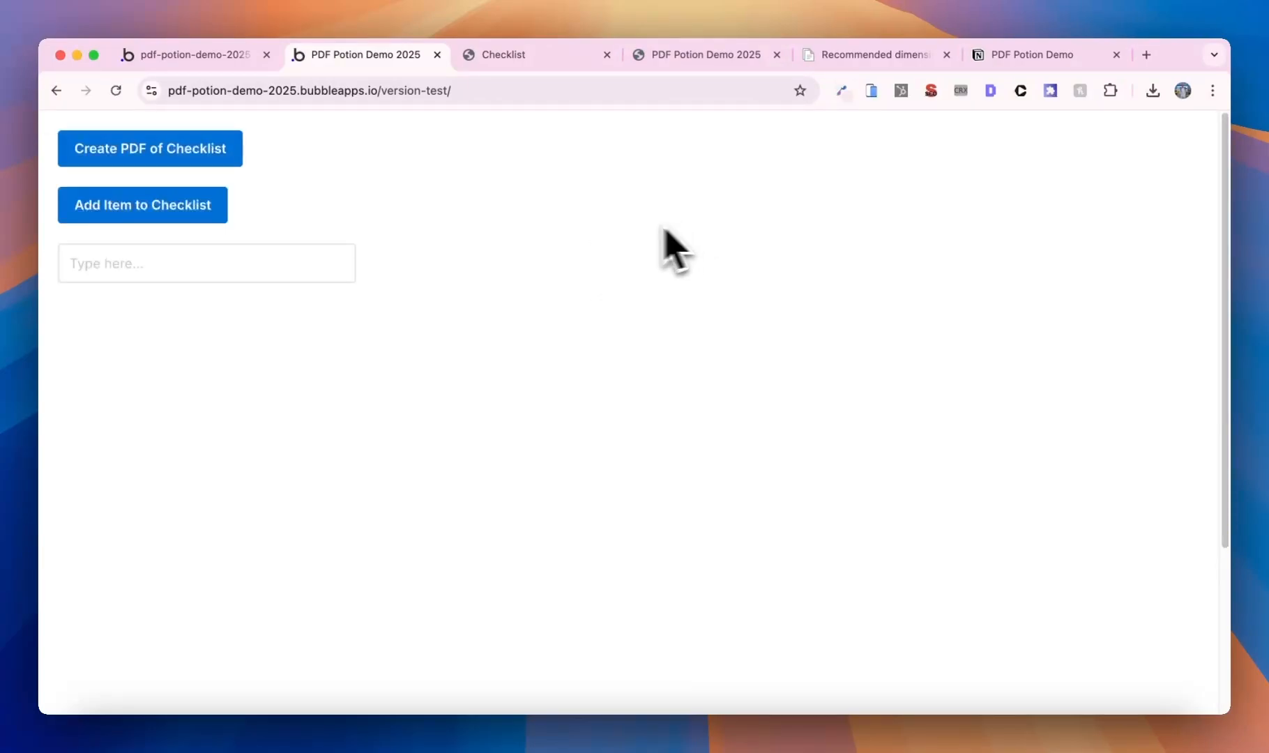
- Add Item 1, Item 2 and Item 3 to the checklist and create the Checklist PDF
{"action": "left_click", "coordinate": [317, 254]}
{"action": "type", "text": "Item 1"}
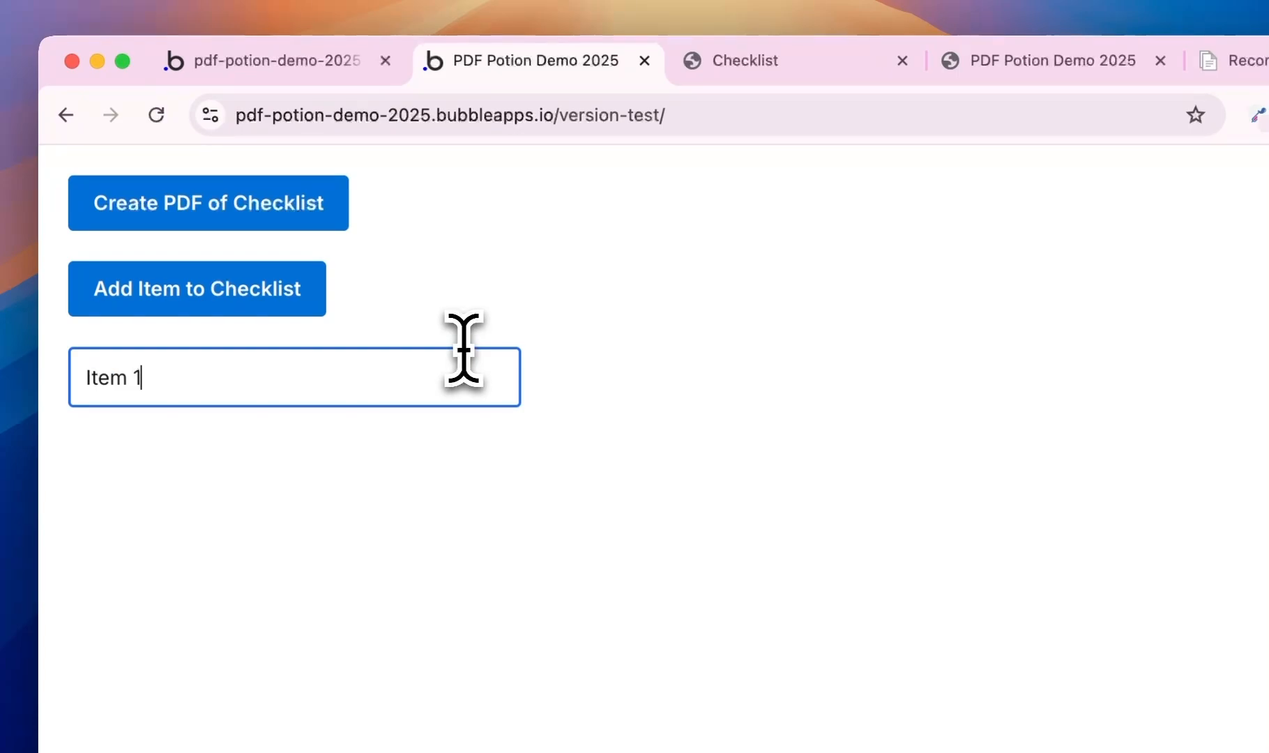
{"action": "left_click", "coordinate": [318, 307]}
{"action": "left_click", "coordinate": [286, 377]}
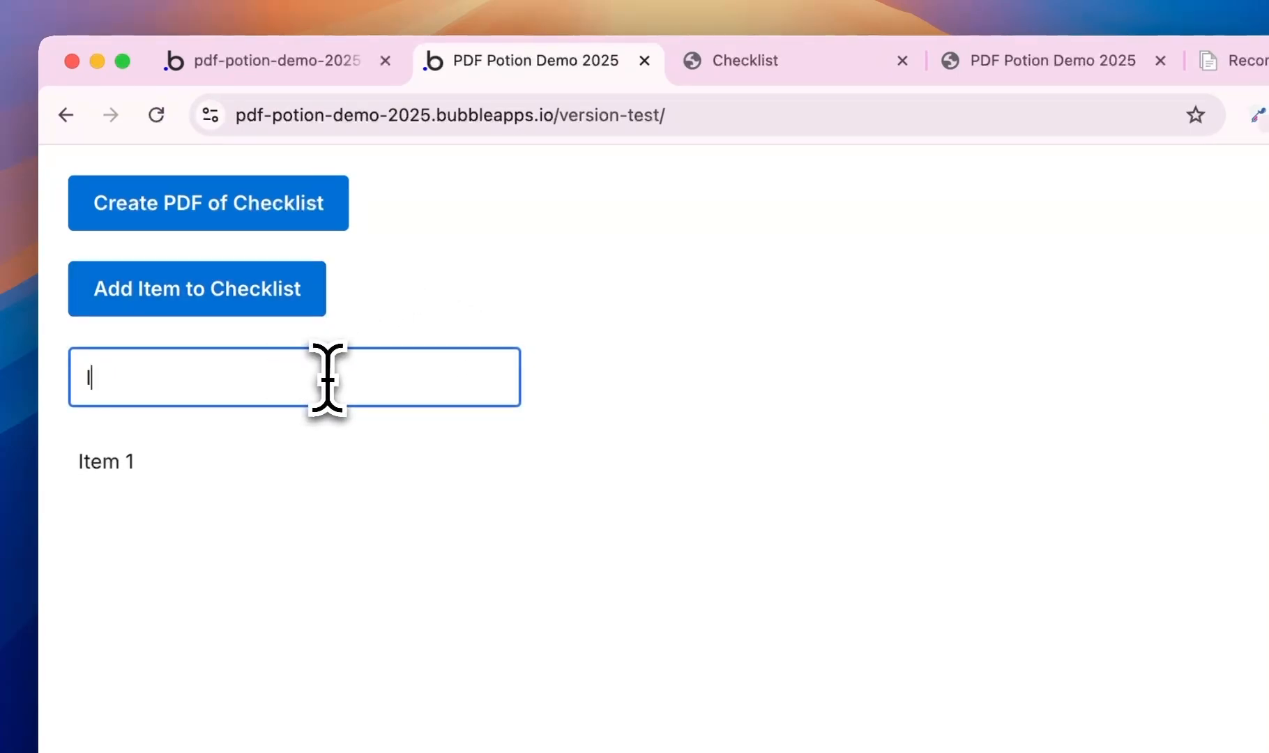
{"action": "type", "text": "Item 3"}
{"action": "key", "text": "BackSpace"}
{"action": "type", "text": "2"}
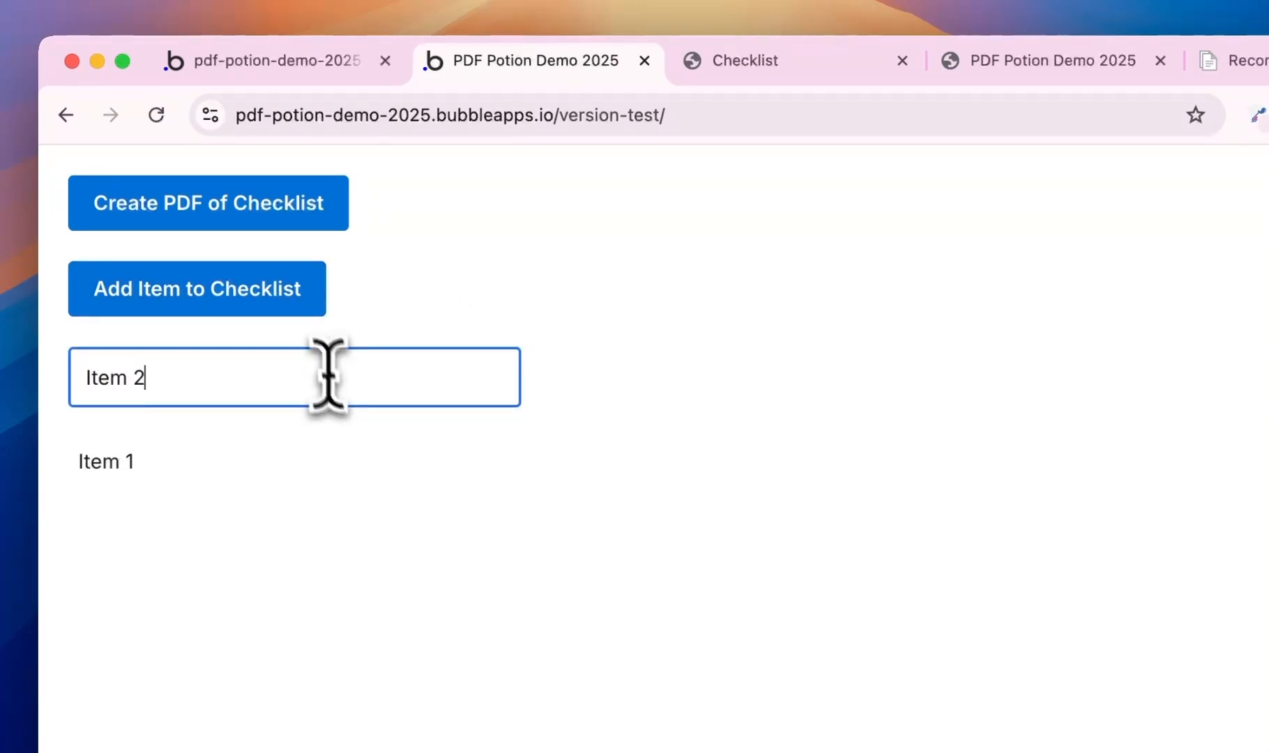
{"action": "left_click", "coordinate": [293, 301]}
{"action": "left_click", "coordinate": [307, 382]}
{"action": "type", "text": "Item "}
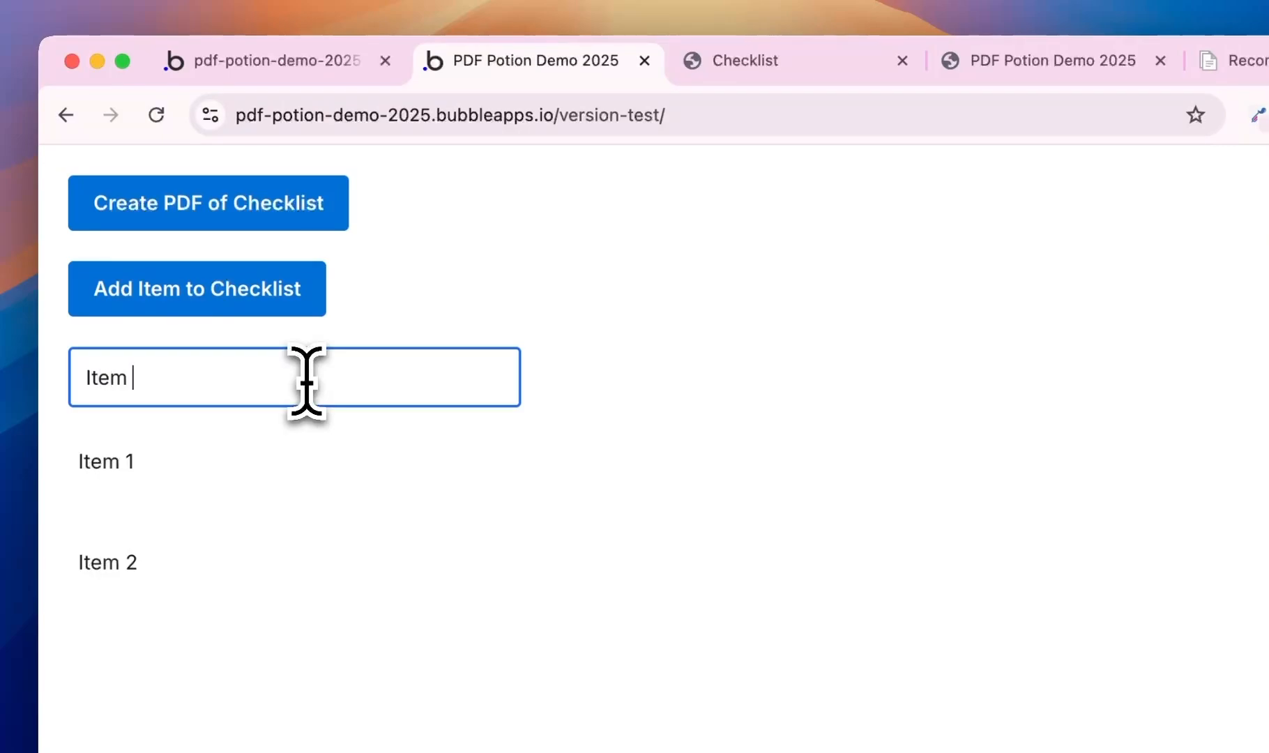
{"action": "type", "text": "3"}
{"action": "left_click", "coordinate": [317, 307]}
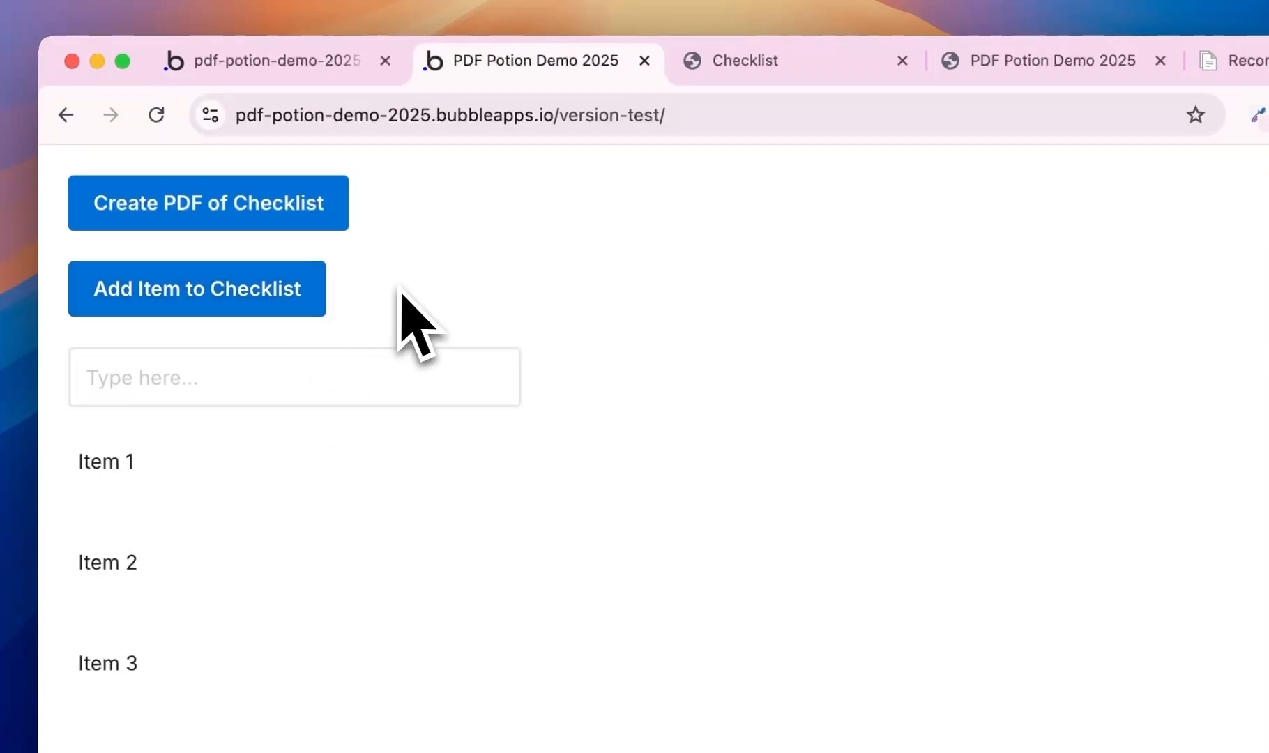
{"action": "left_click", "coordinate": [279, 213]}
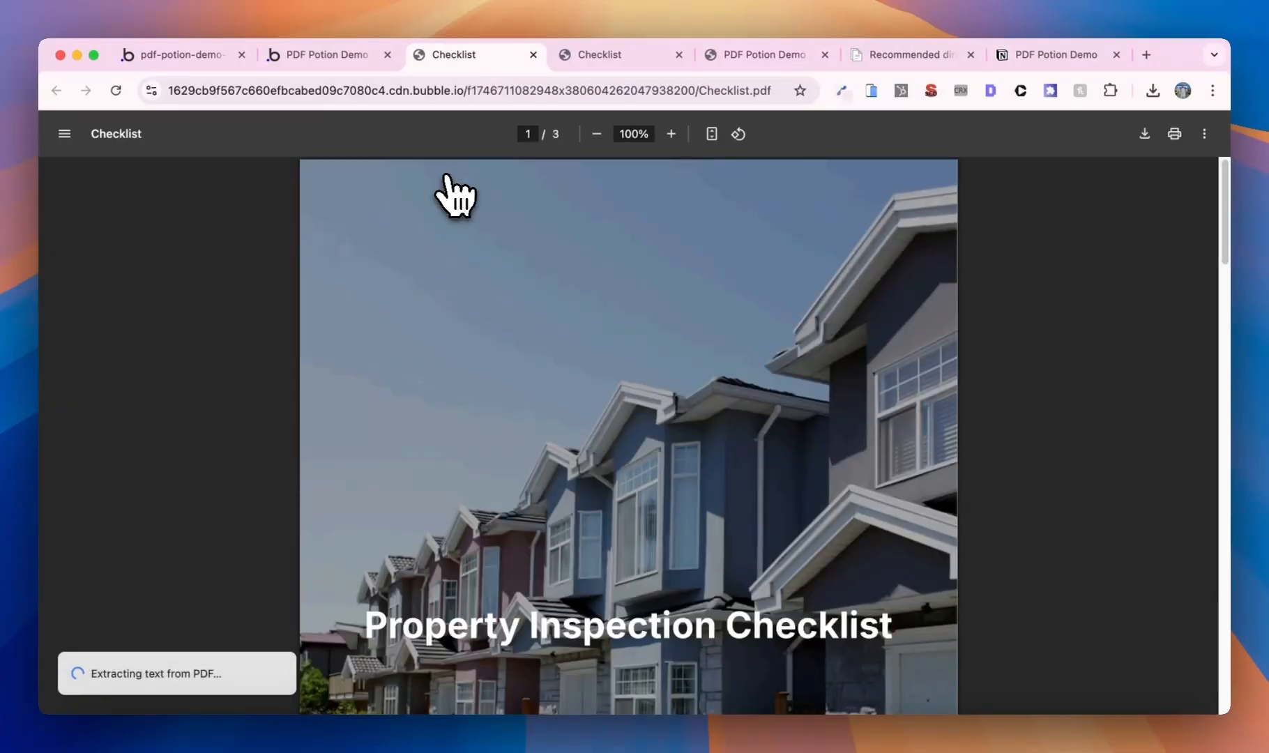
- Scroll through the three-page Checklist PDF: house cover, Item 1–3 list, blank last page
{"action": "scroll", "coordinate": [551, 307], "scroll_direction": "down", "scroll_amount": 4}
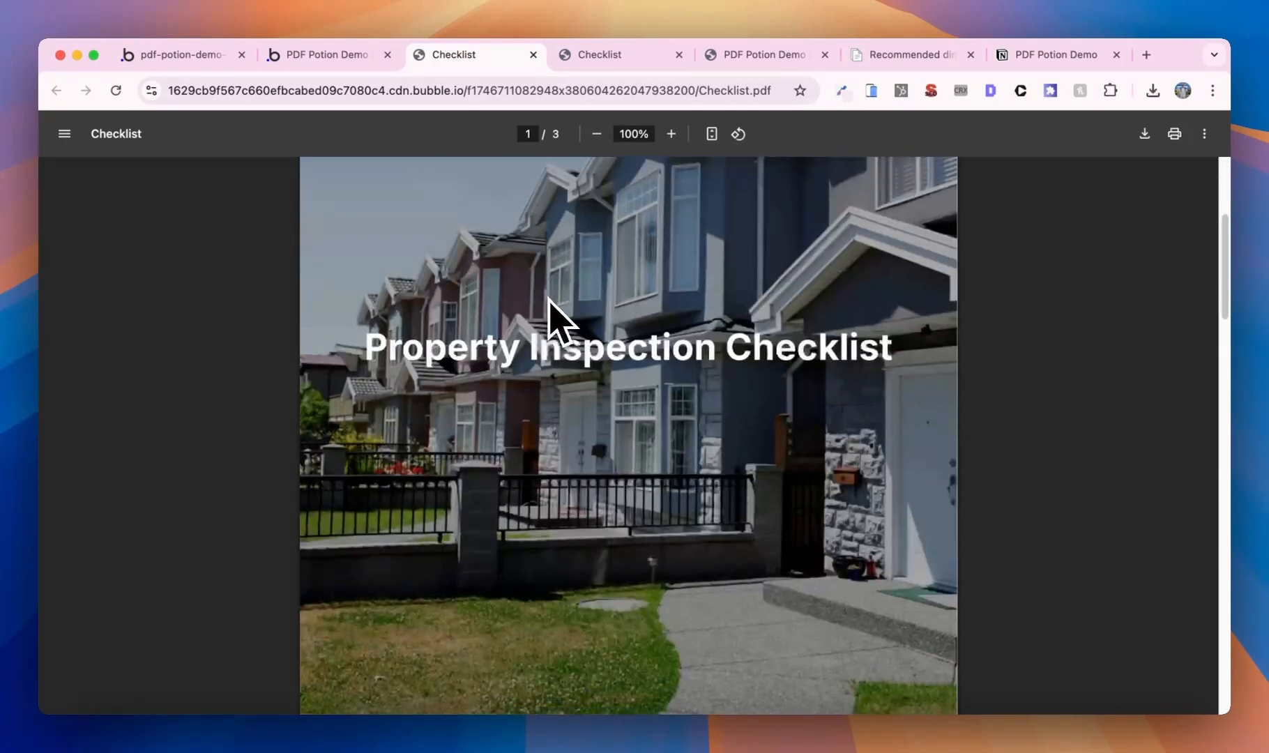
{"action": "scroll", "coordinate": [551, 302], "scroll_direction": "down", "scroll_amount": 5}
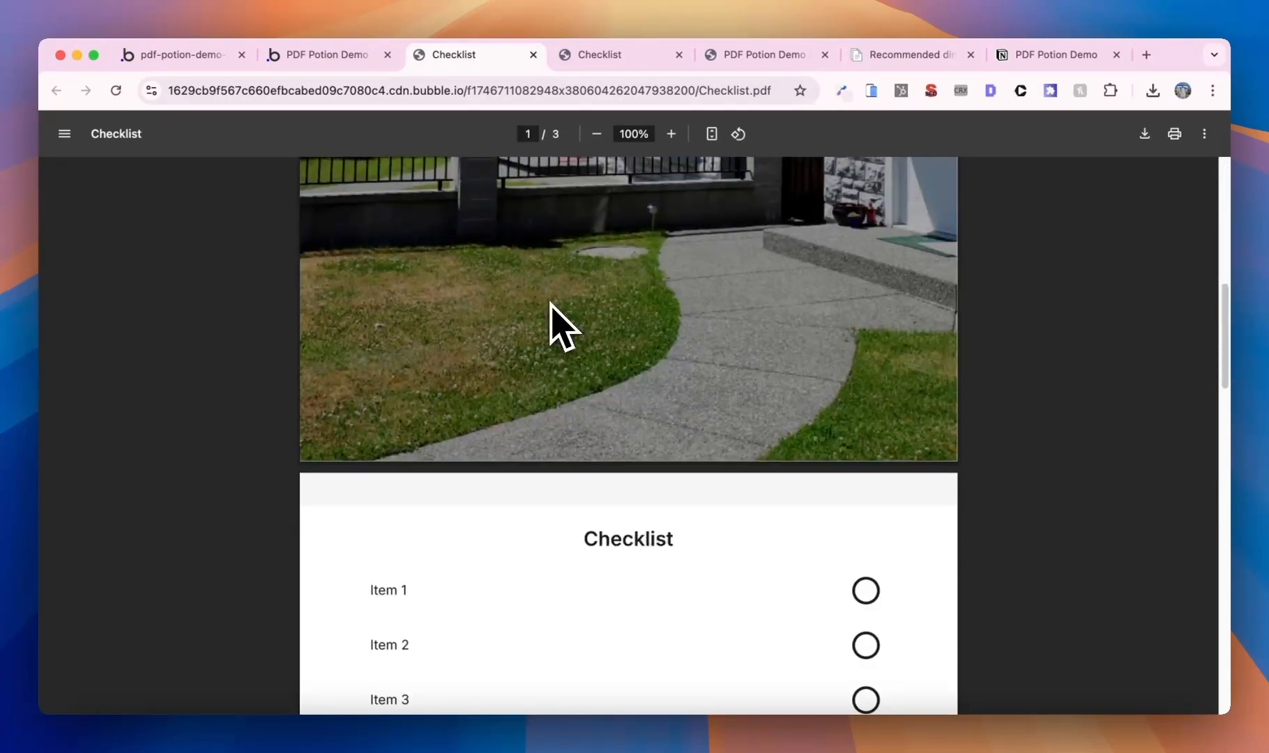
{"action": "scroll", "coordinate": [561, 326], "scroll_direction": "down", "scroll_amount": 4}
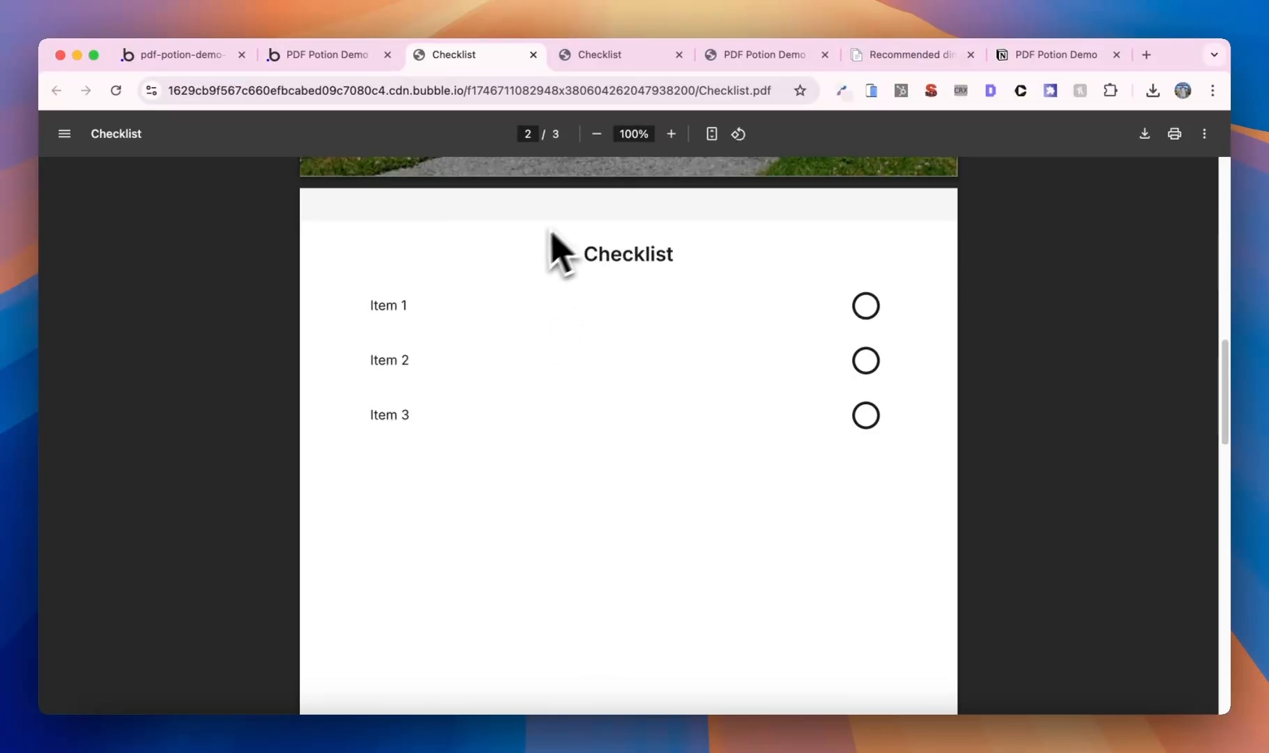
{"action": "scroll", "coordinate": [592, 211], "scroll_direction": "up", "scroll_amount": 2}
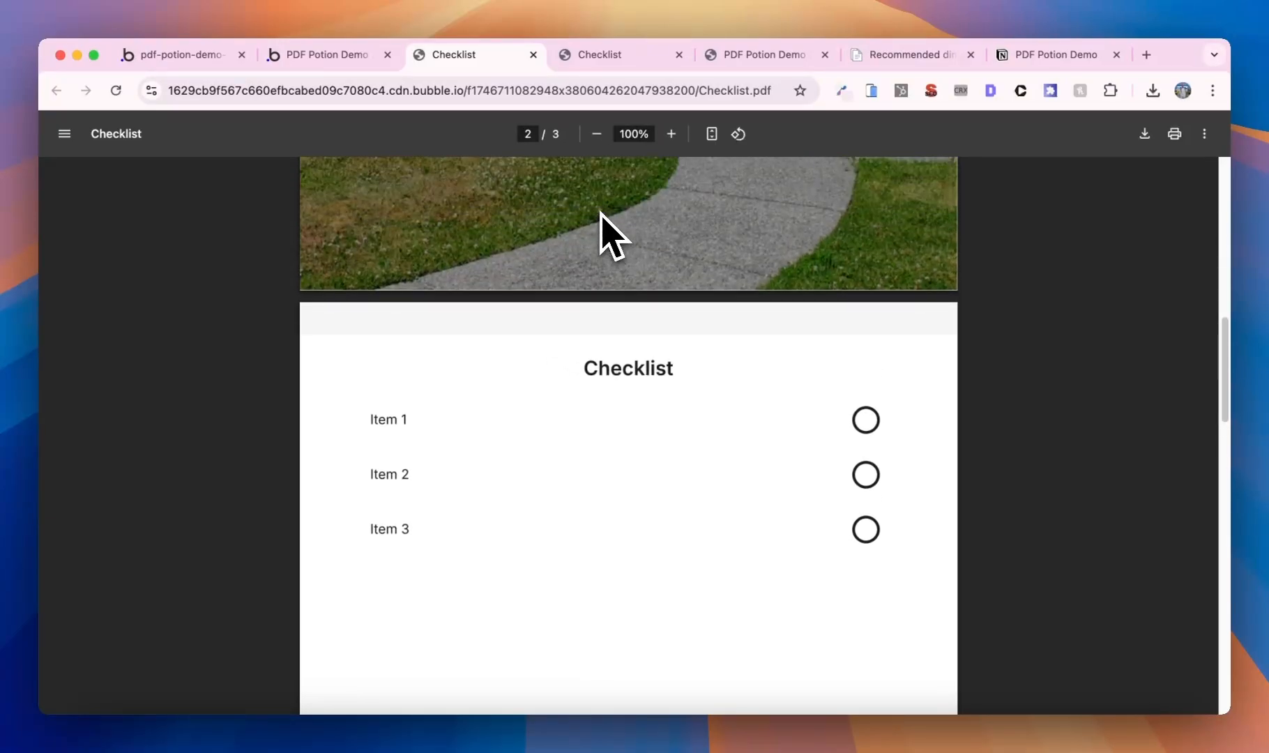
{"action": "scroll", "coordinate": [600, 251], "scroll_direction": "up", "scroll_amount": 6}
{"action": "scroll", "coordinate": [600, 251], "scroll_direction": "down", "scroll_amount": 7}
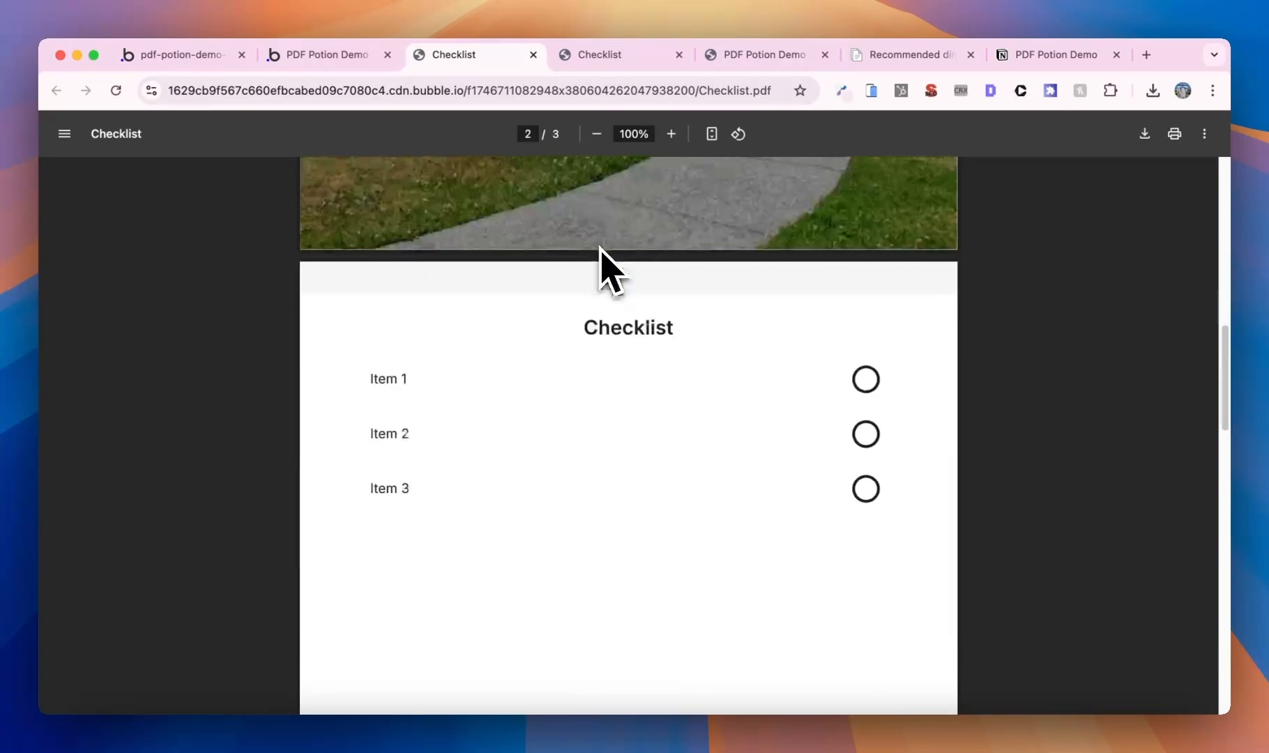
{"action": "scroll", "coordinate": [603, 377], "scroll_direction": "down", "scroll_amount": 8}
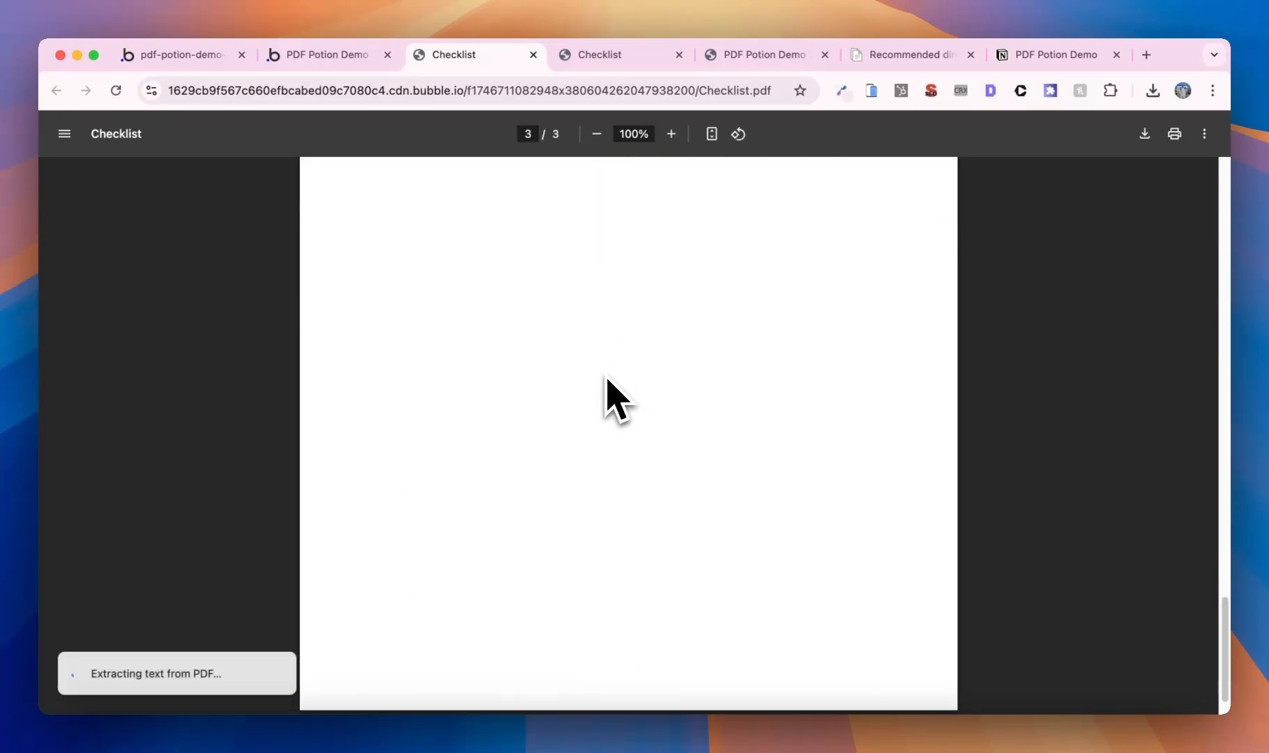
{"action": "scroll", "coordinate": [606, 380], "scroll_direction": "up", "scroll_amount": 10}
{"action": "scroll", "coordinate": [616, 395], "scroll_direction": "down", "scroll_amount": 4}
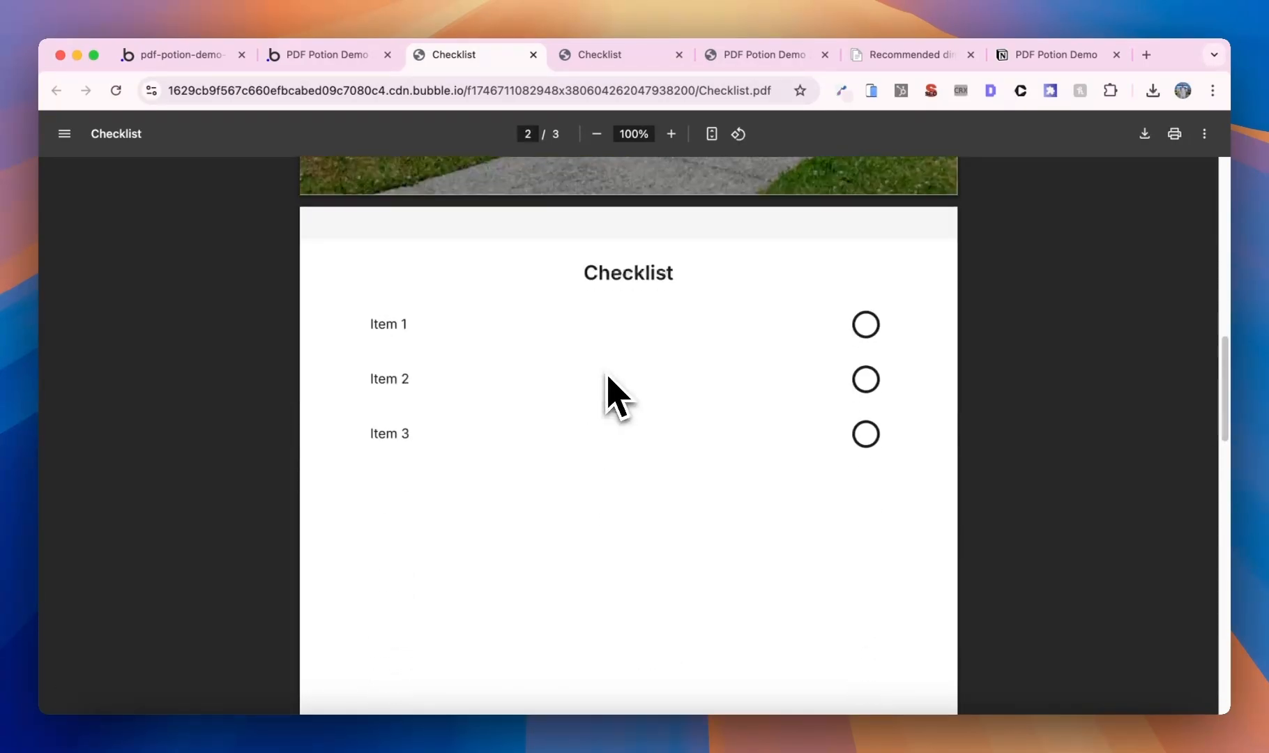
- Change the pdf page's row gap from 40 to 0 px
{"action": "left_click", "coordinate": [183, 60]}
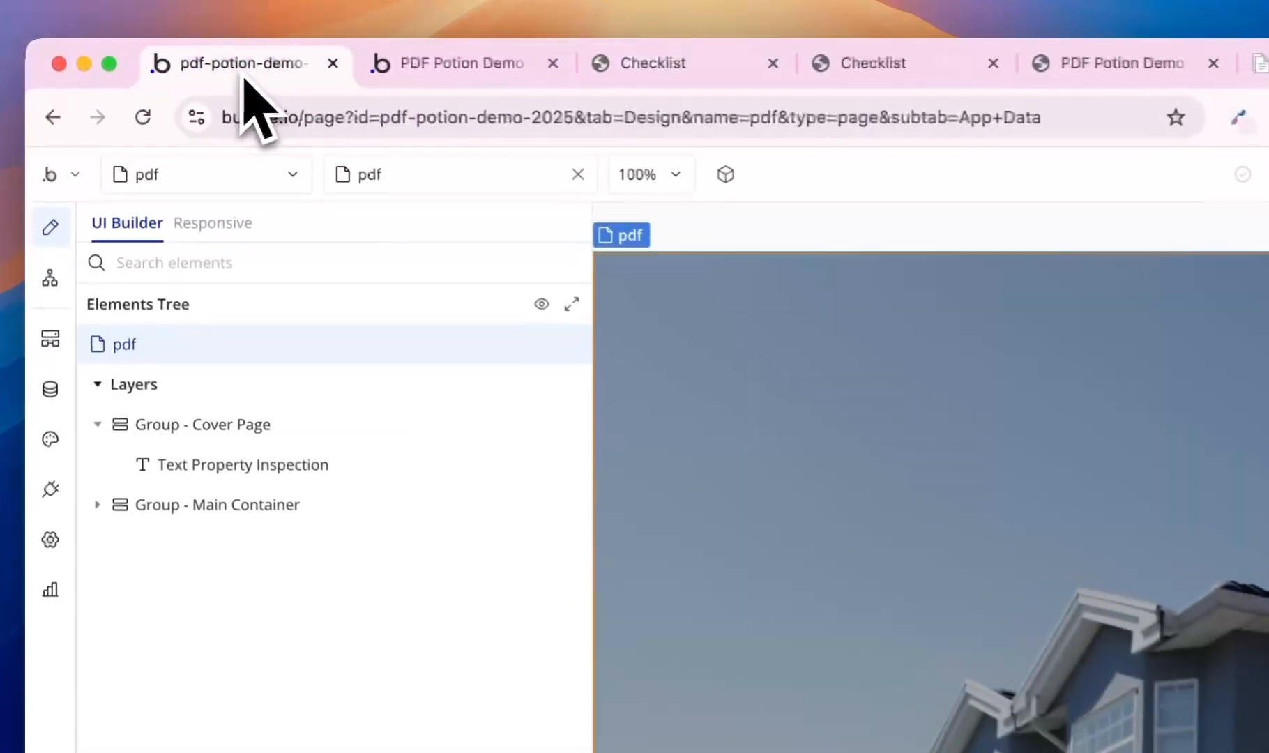
{"action": "scroll", "coordinate": [672, 348], "scroll_direction": "down", "scroll_amount": 5}
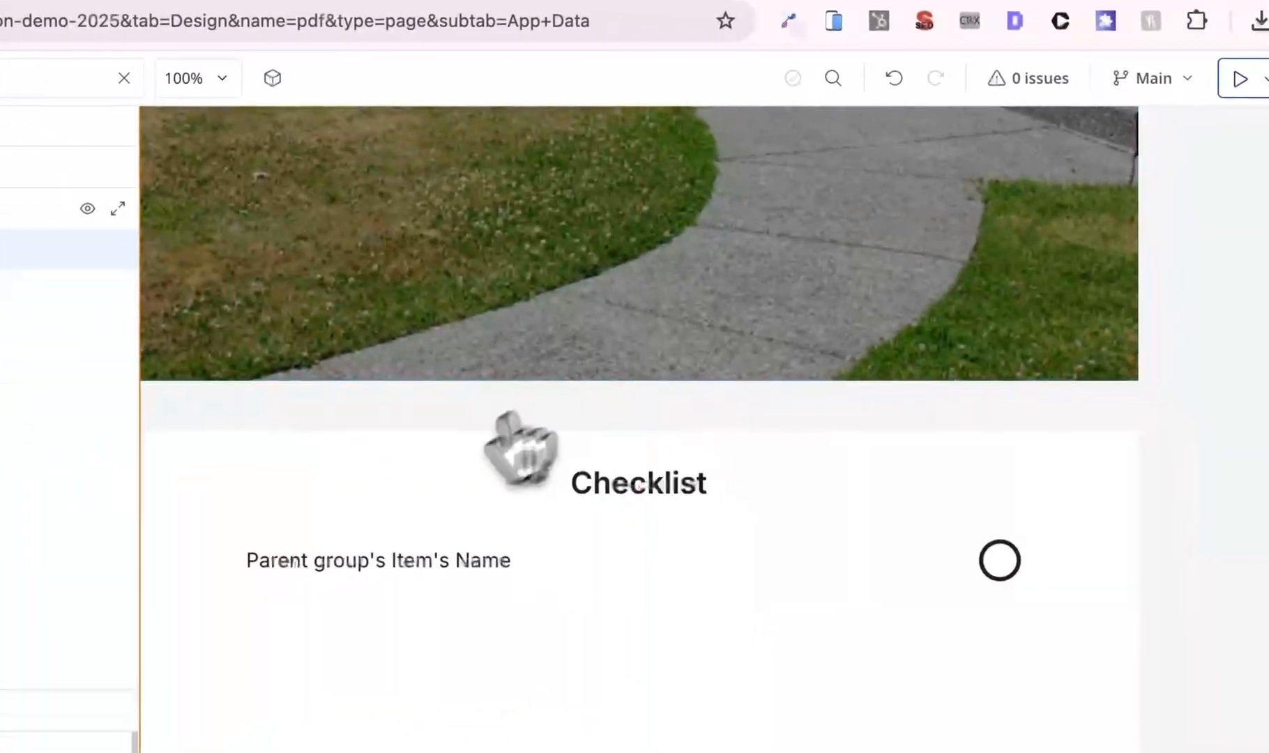
{"action": "left_click", "coordinate": [419, 476]}
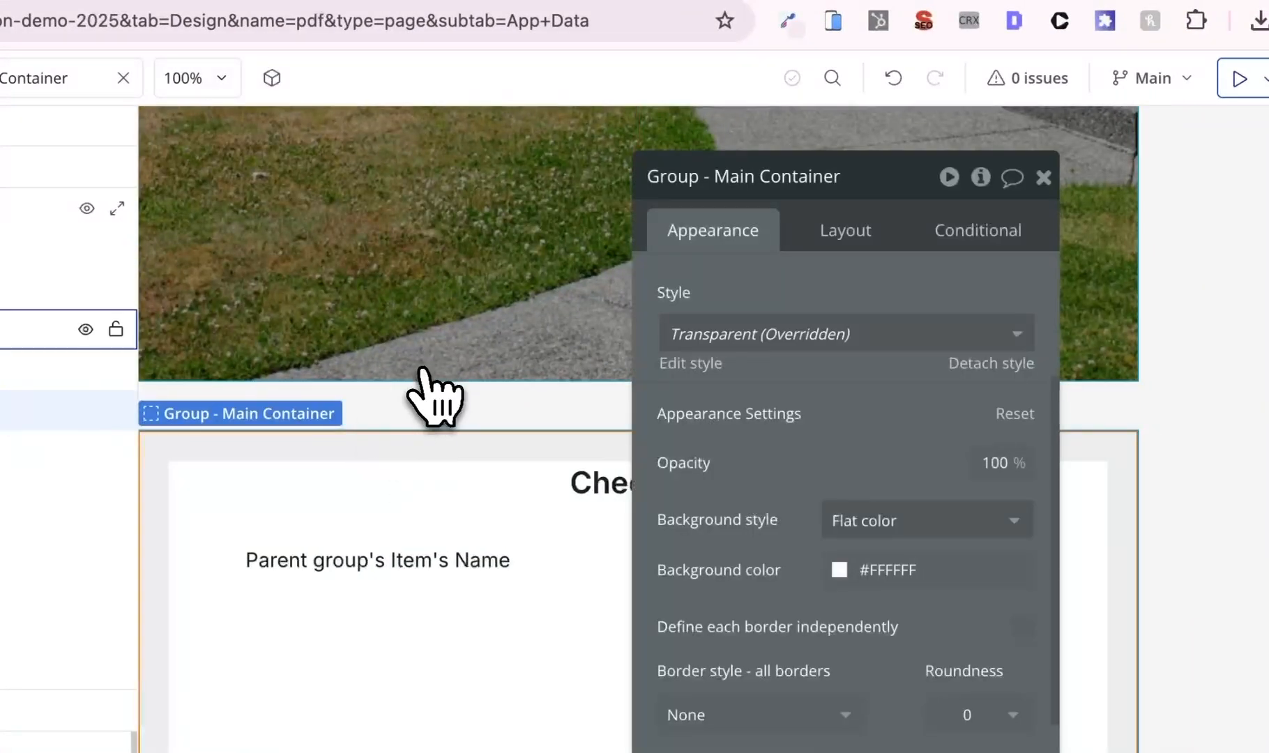
{"action": "left_click", "coordinate": [434, 390]}
{"action": "left_click", "coordinate": [433, 414]}
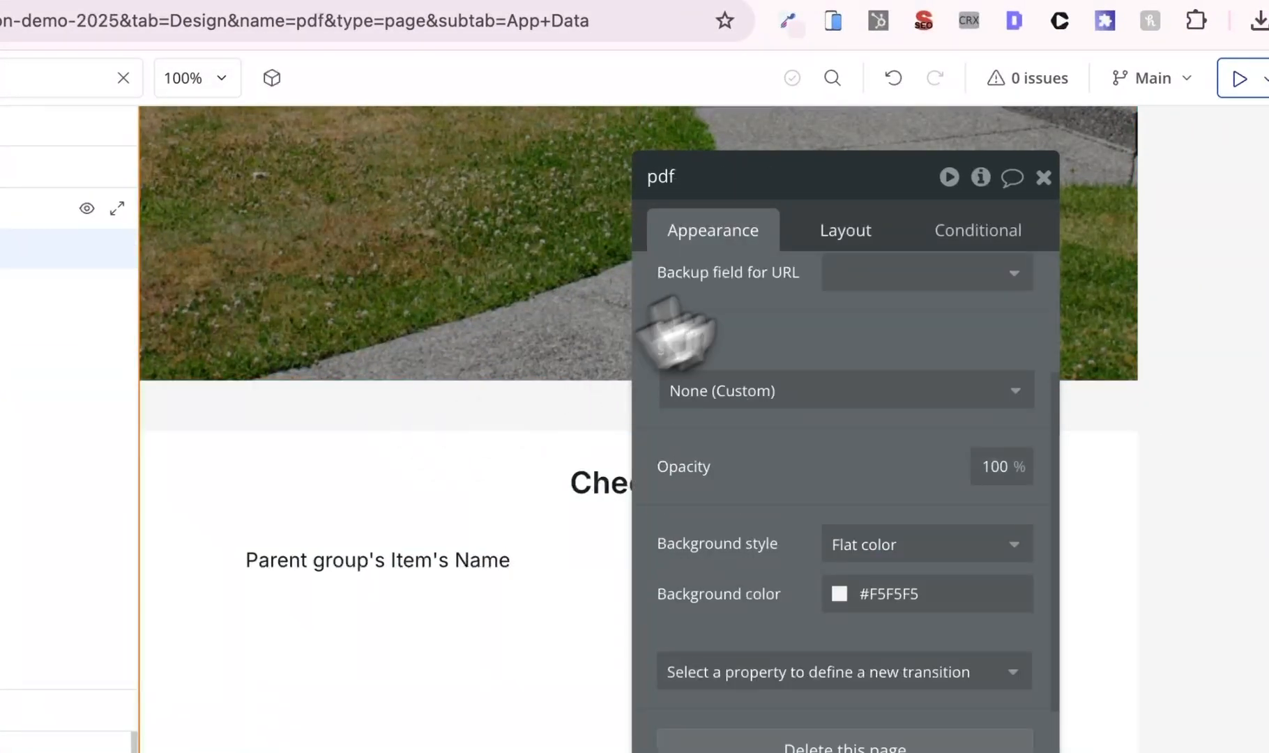
{"action": "left_click", "coordinate": [821, 238]}
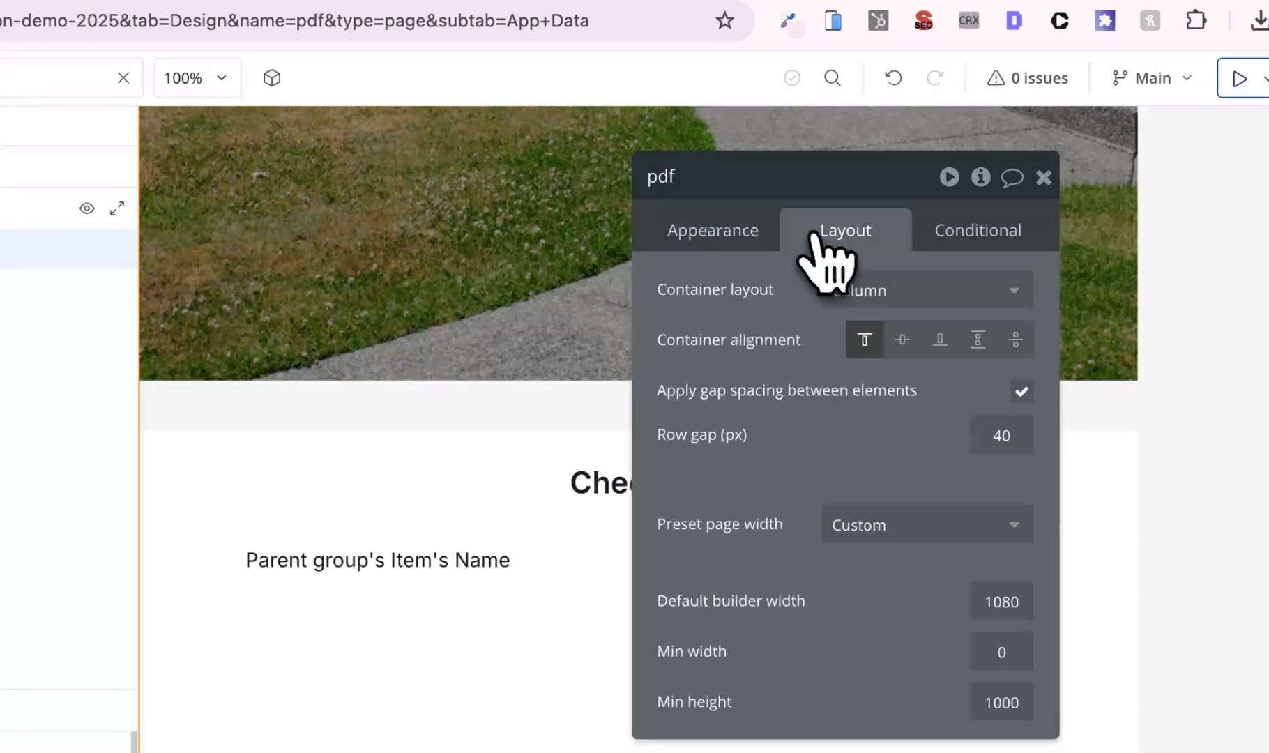
{"action": "double_click", "coordinate": [994, 435]}
{"action": "type", "text": "0"}
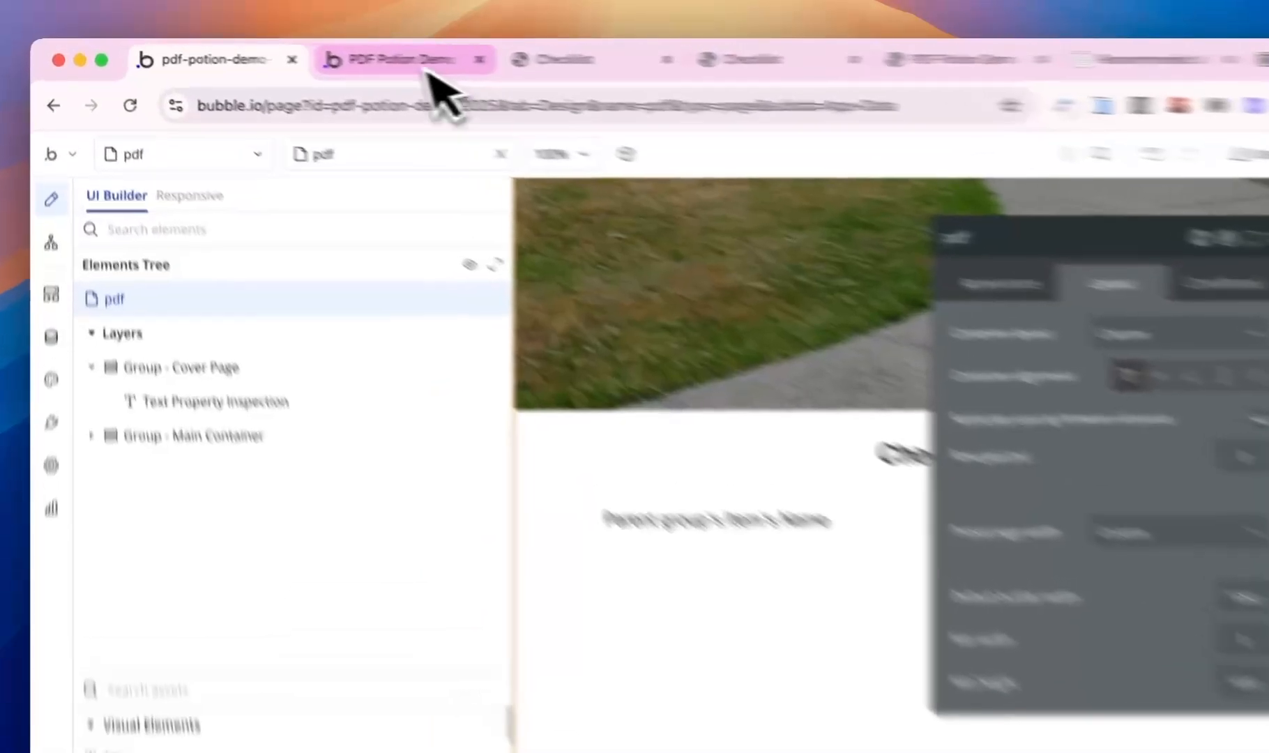
- Add Item 1 in the refreshed app, create a new Checklist PDF, and close the old PDF tabs
{"action": "left_click", "coordinate": [322, 54]}
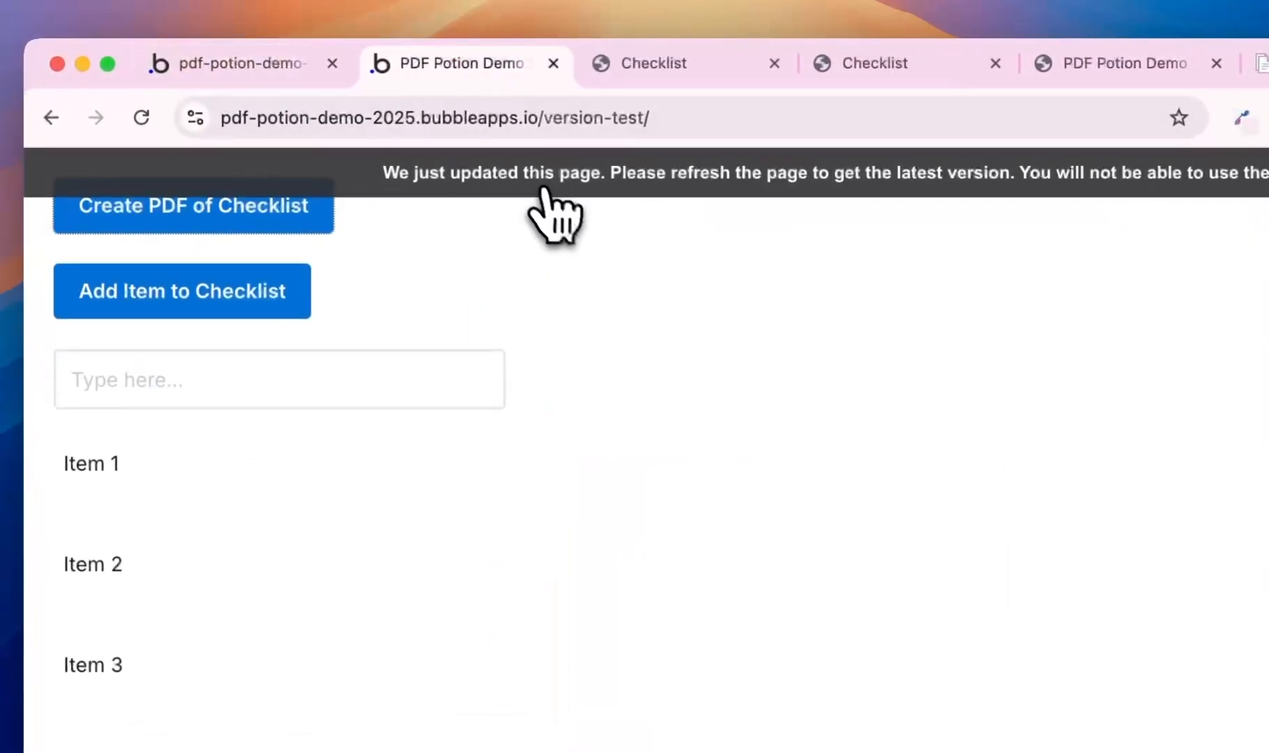
{"action": "left_click", "coordinate": [313, 391]}
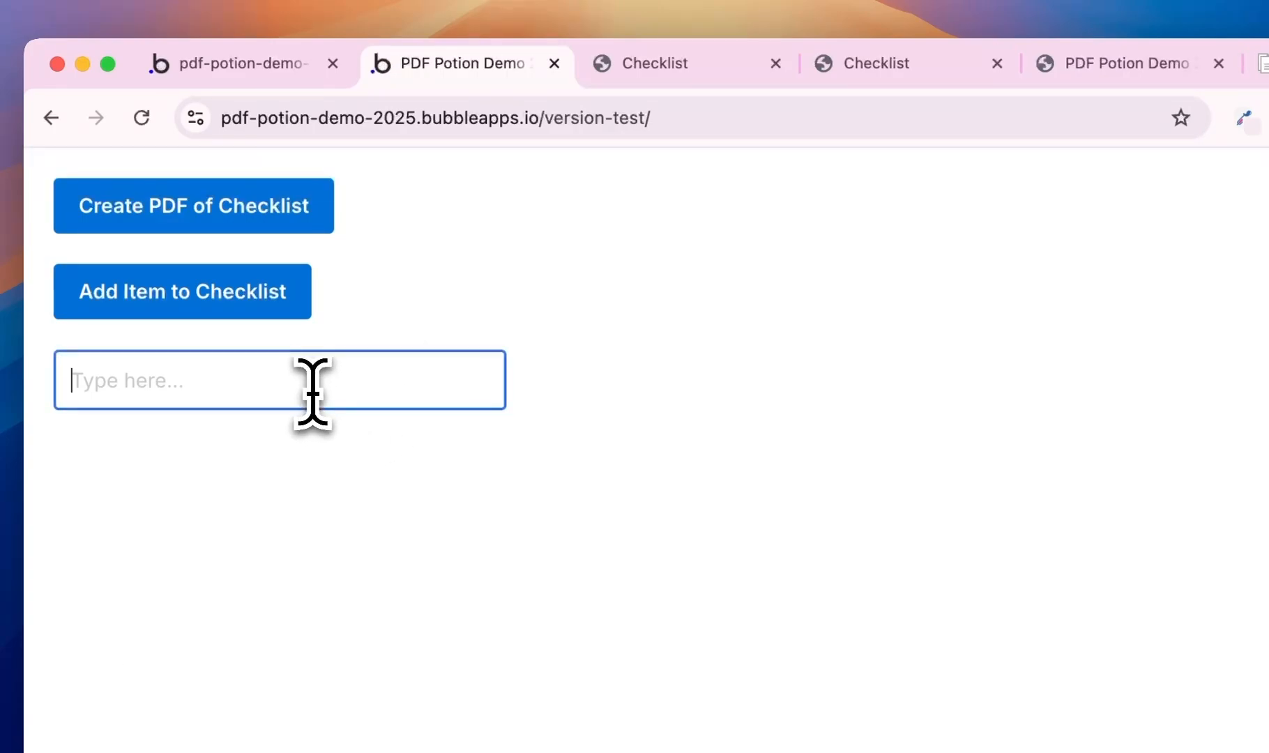
{"action": "type", "text": "1"}
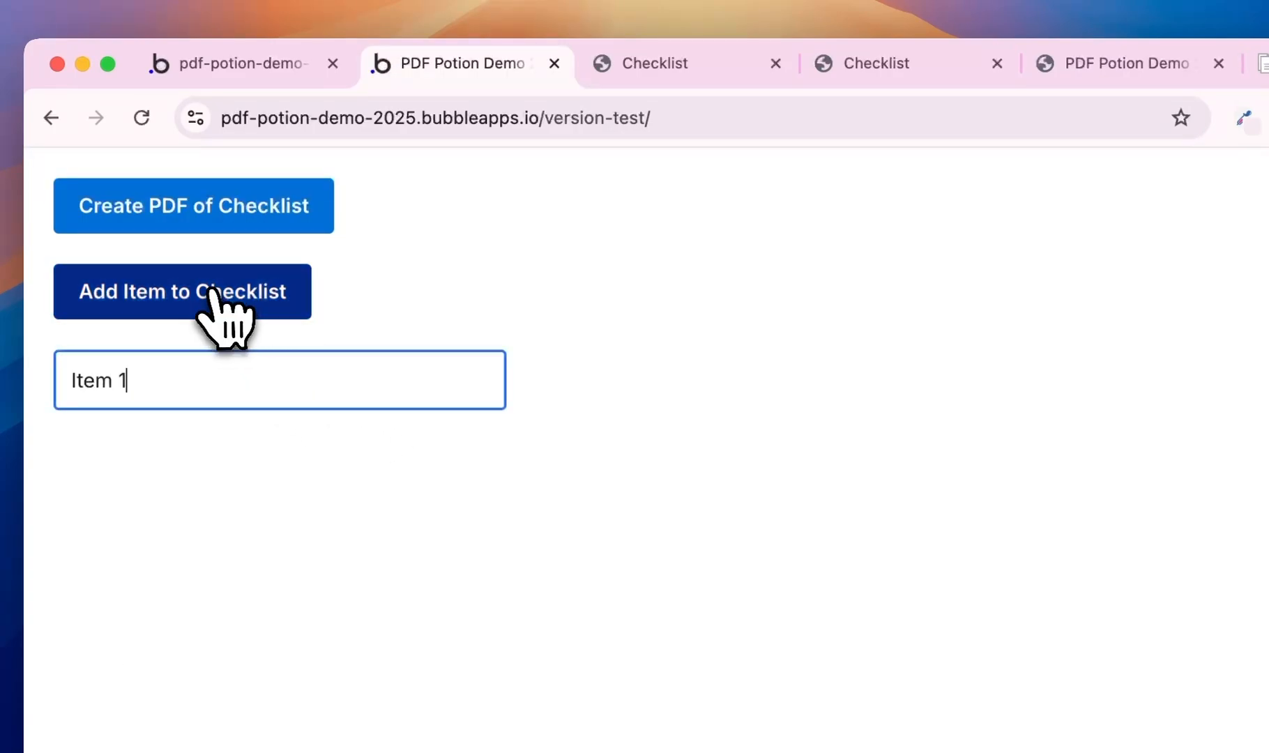
{"action": "left_click", "coordinate": [230, 321]}
{"action": "left_click", "coordinate": [237, 220]}
{"action": "left_click", "coordinate": [776, 64]}
{"action": "left_click", "coordinate": [778, 63]}
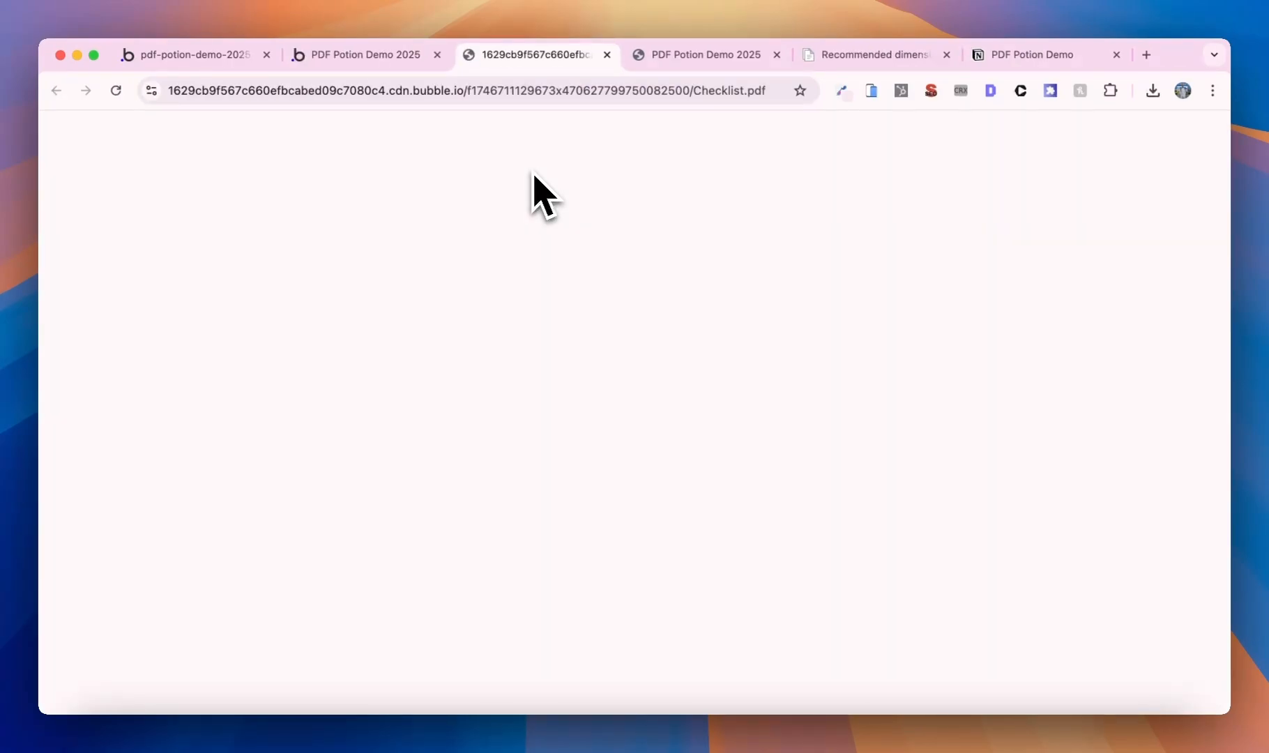
- Scroll through the new two-page Checklist PDF to review its townhouse cover page
{"action": "scroll", "coordinate": [579, 216], "scroll_direction": "down", "scroll_amount": 10}
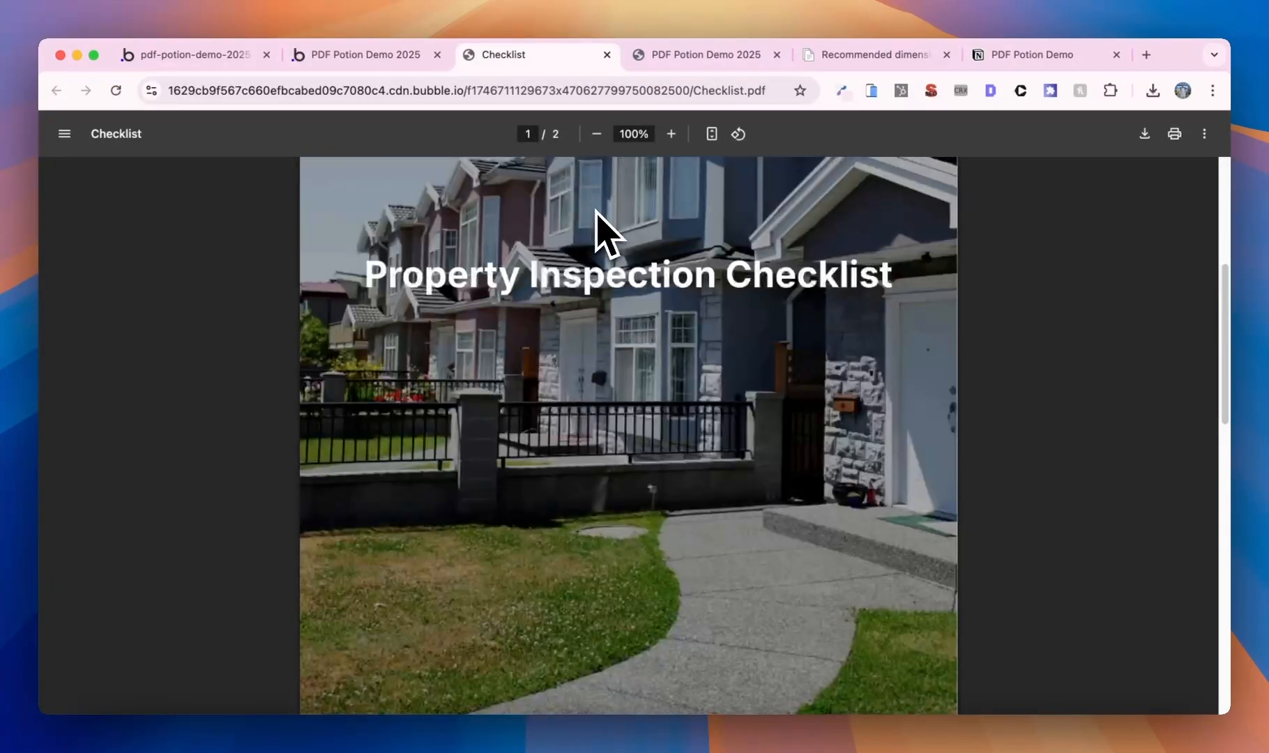
{"action": "scroll", "coordinate": [618, 252], "scroll_direction": "up", "scroll_amount": 10}
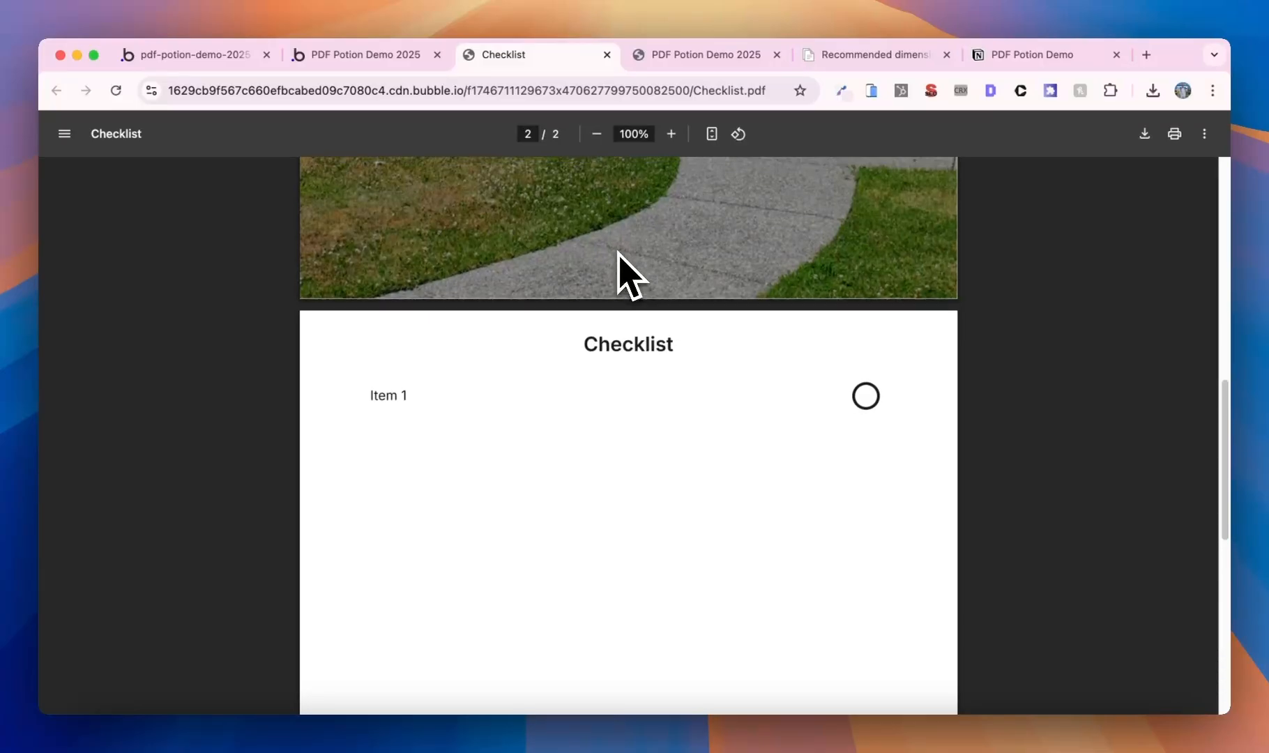
{"action": "scroll", "coordinate": [618, 253], "scroll_direction": "down", "scroll_amount": 4}
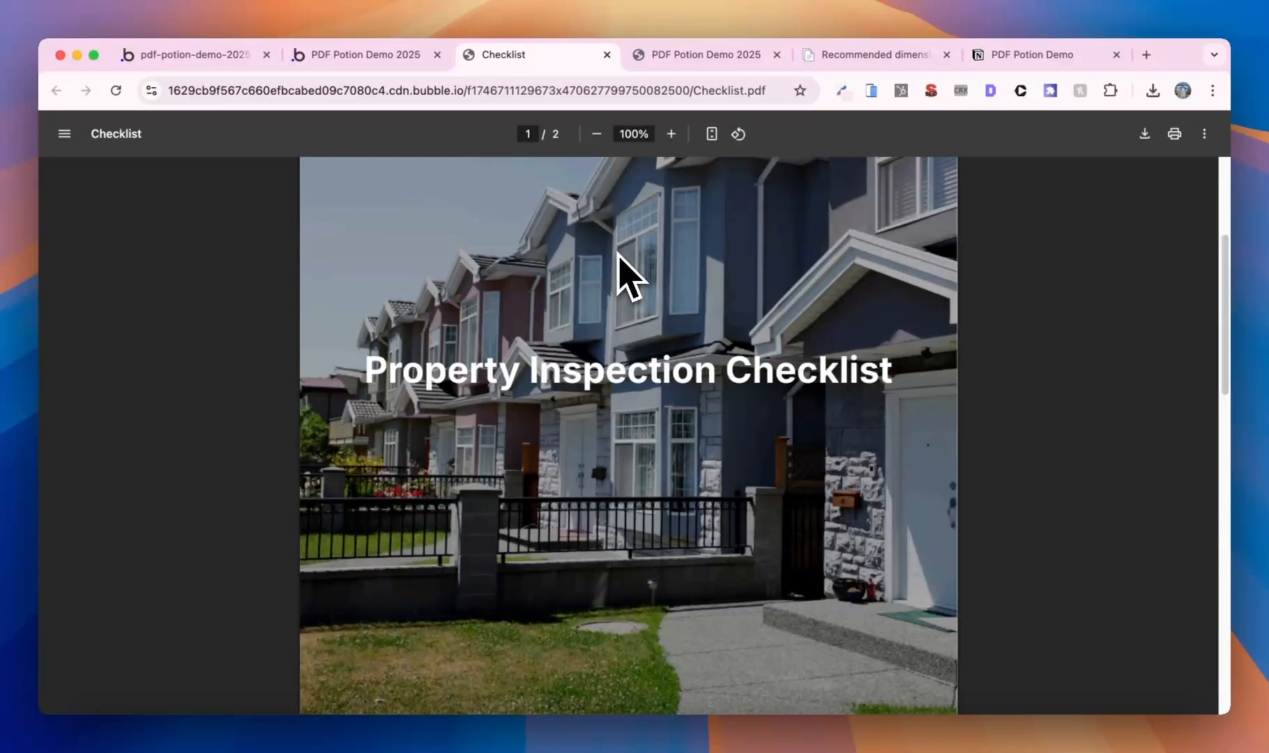
- Open the stored User records, start a new user entry, then abandon it
{"action": "left_click", "coordinate": [146, 56]}
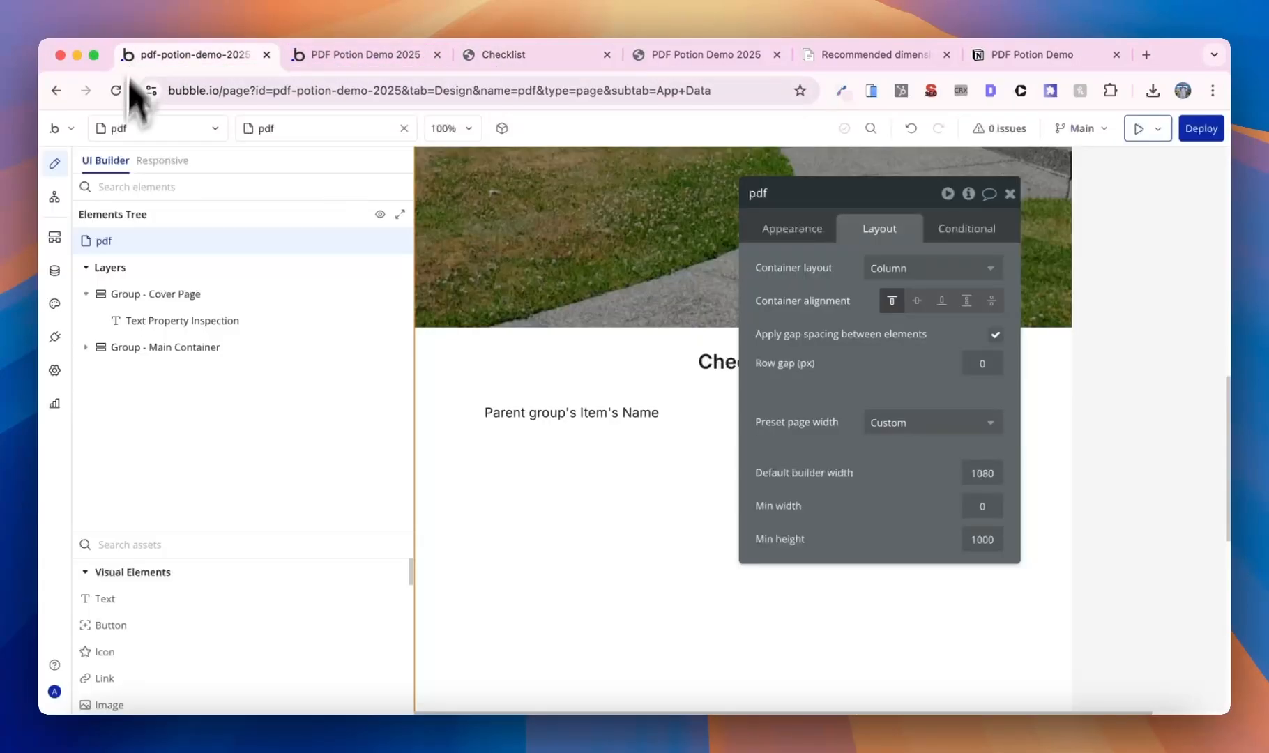
{"action": "left_click", "coordinate": [56, 271]}
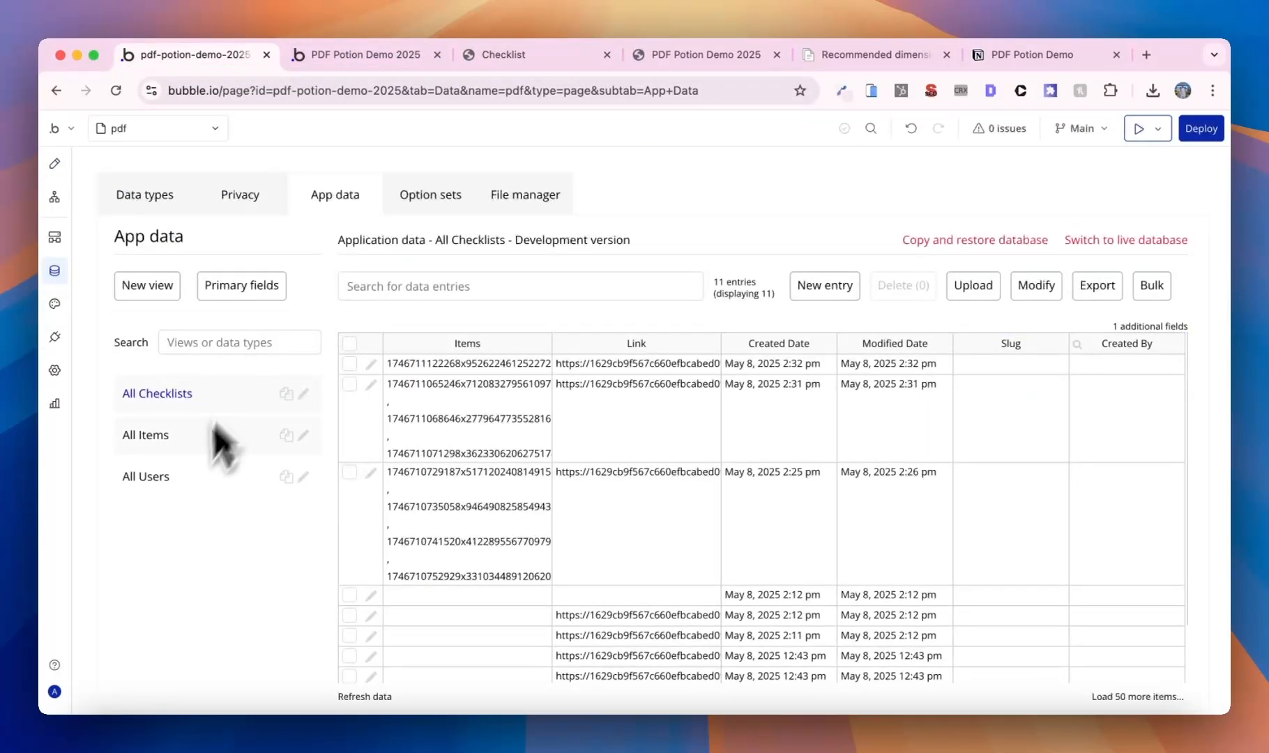
{"action": "left_click", "coordinate": [180, 480]}
{"action": "left_click", "coordinate": [821, 286]}
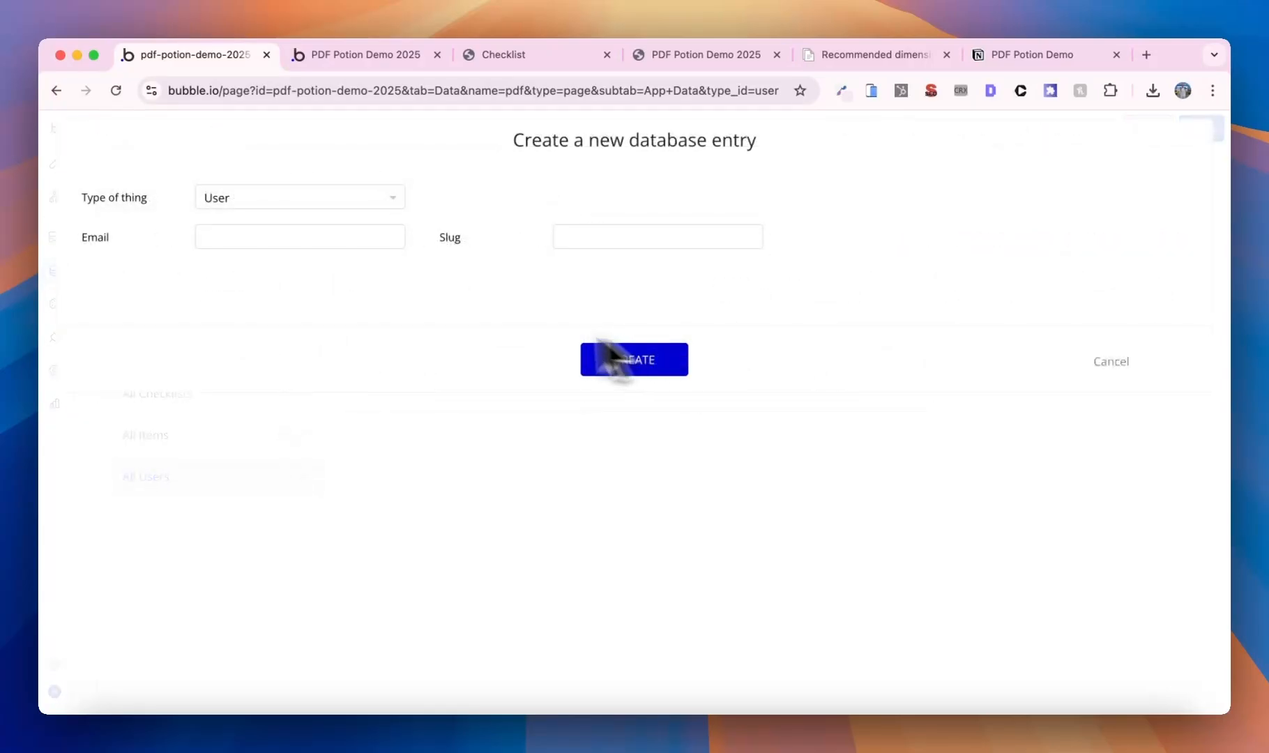
{"action": "left_click", "coordinate": [1108, 362]}
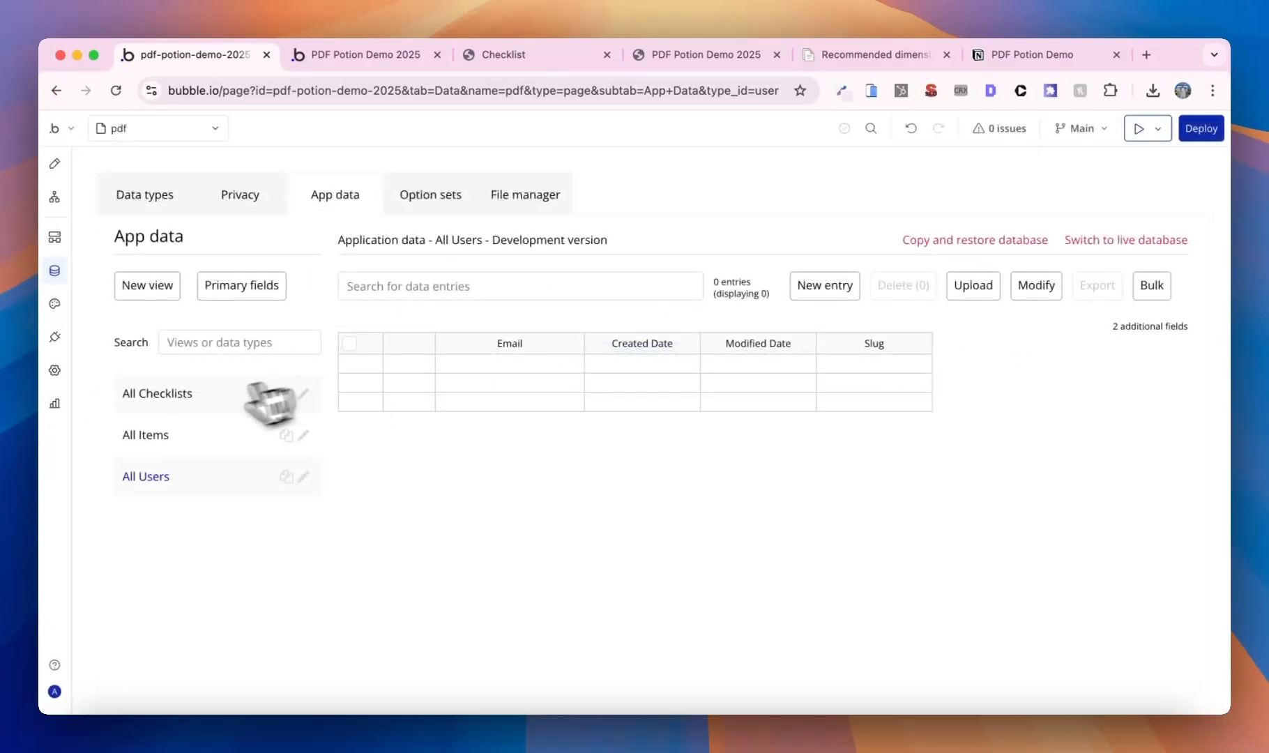
- Add a text-type field called Name to the User data type
{"action": "left_click", "coordinate": [143, 208]}
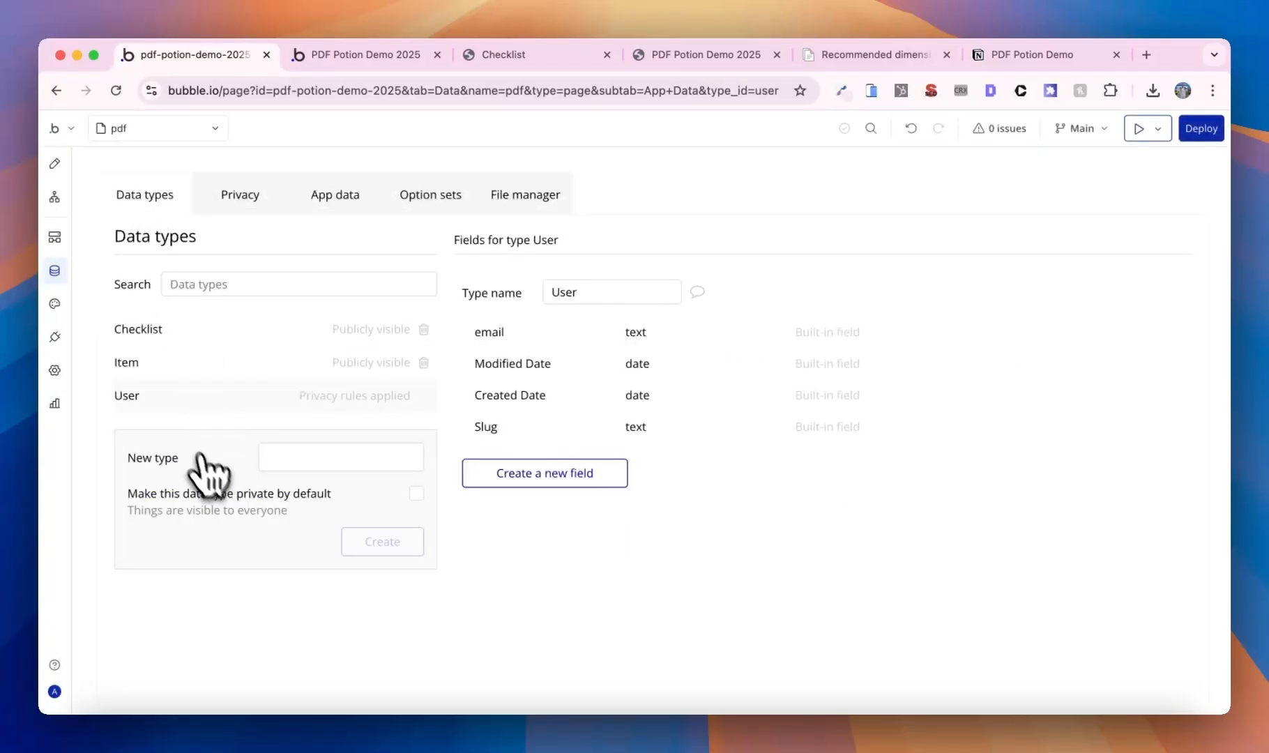
{"action": "left_click", "coordinate": [575, 474]}
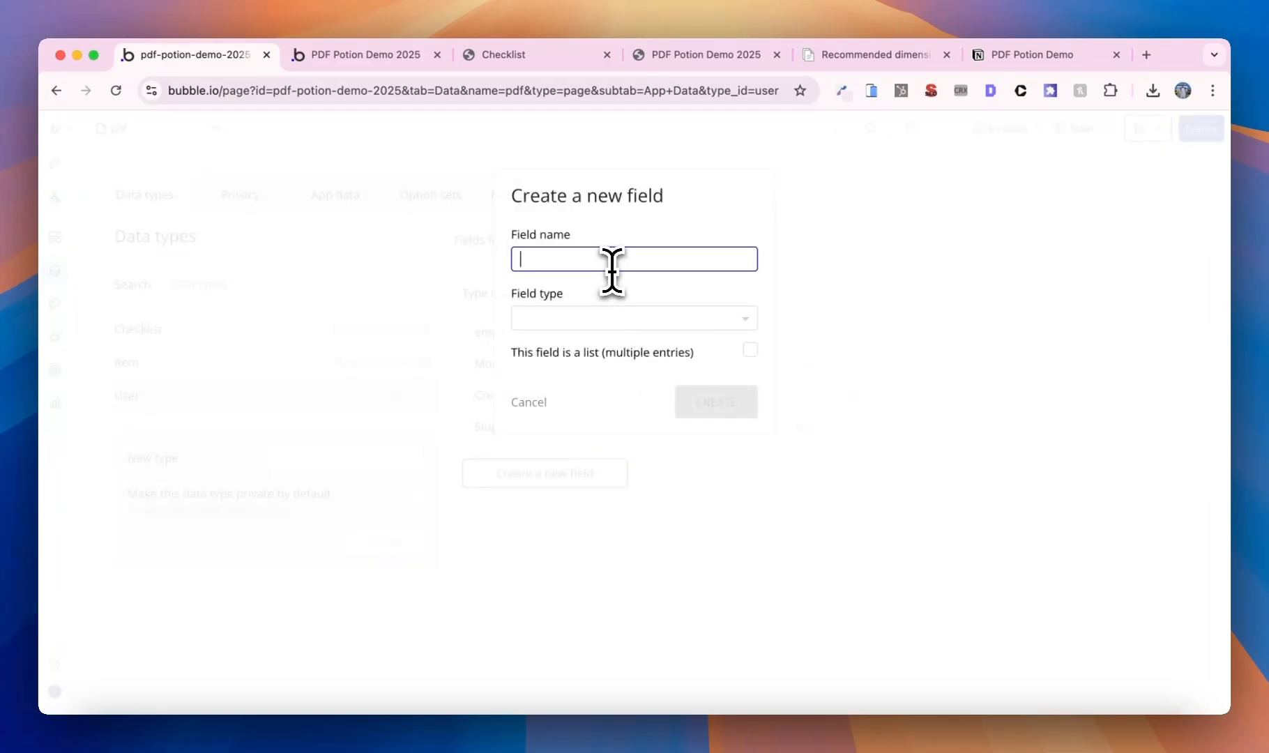
{"action": "left_click", "coordinate": [617, 319]}
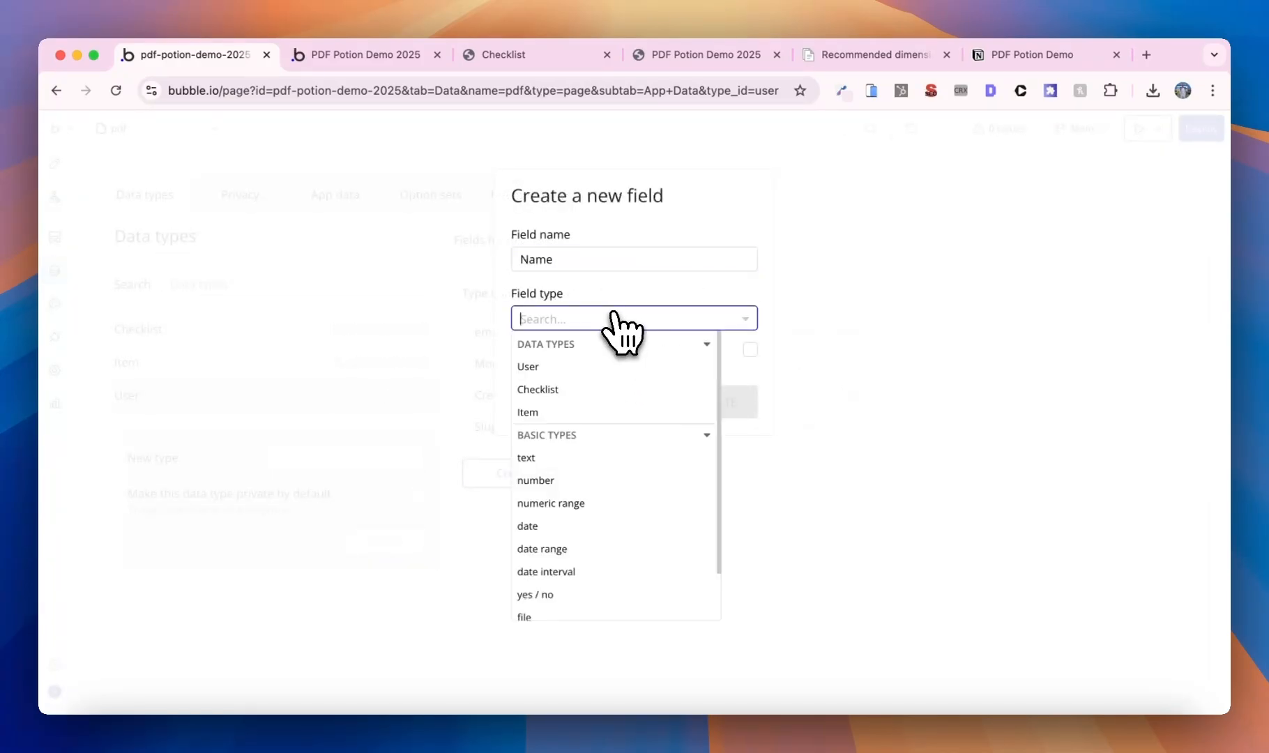
{"action": "type", "text": "te"}
{"action": "left_click", "coordinate": [561, 411]}
{"action": "left_click", "coordinate": [686, 403]}
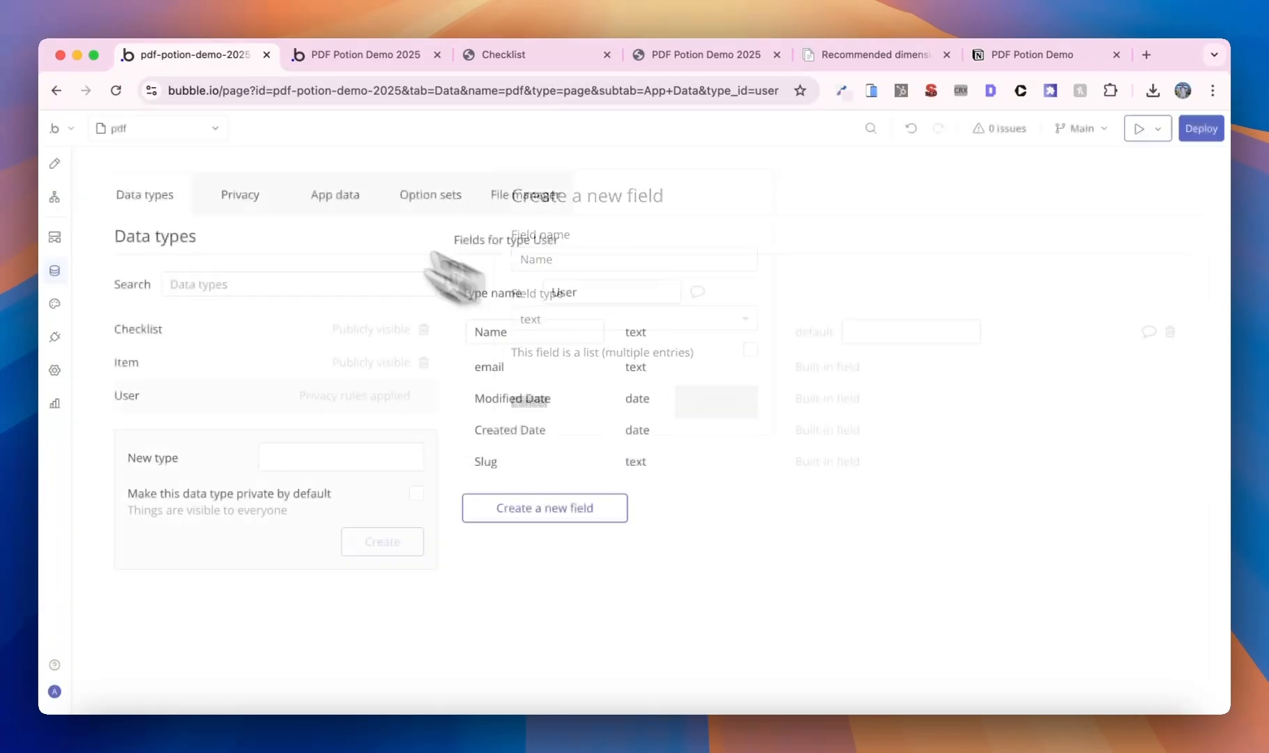
{"action": "left_click", "coordinate": [325, 198]}
- Create the first User entry with the person's full name and e-mail address
{"action": "left_click", "coordinate": [820, 286]}
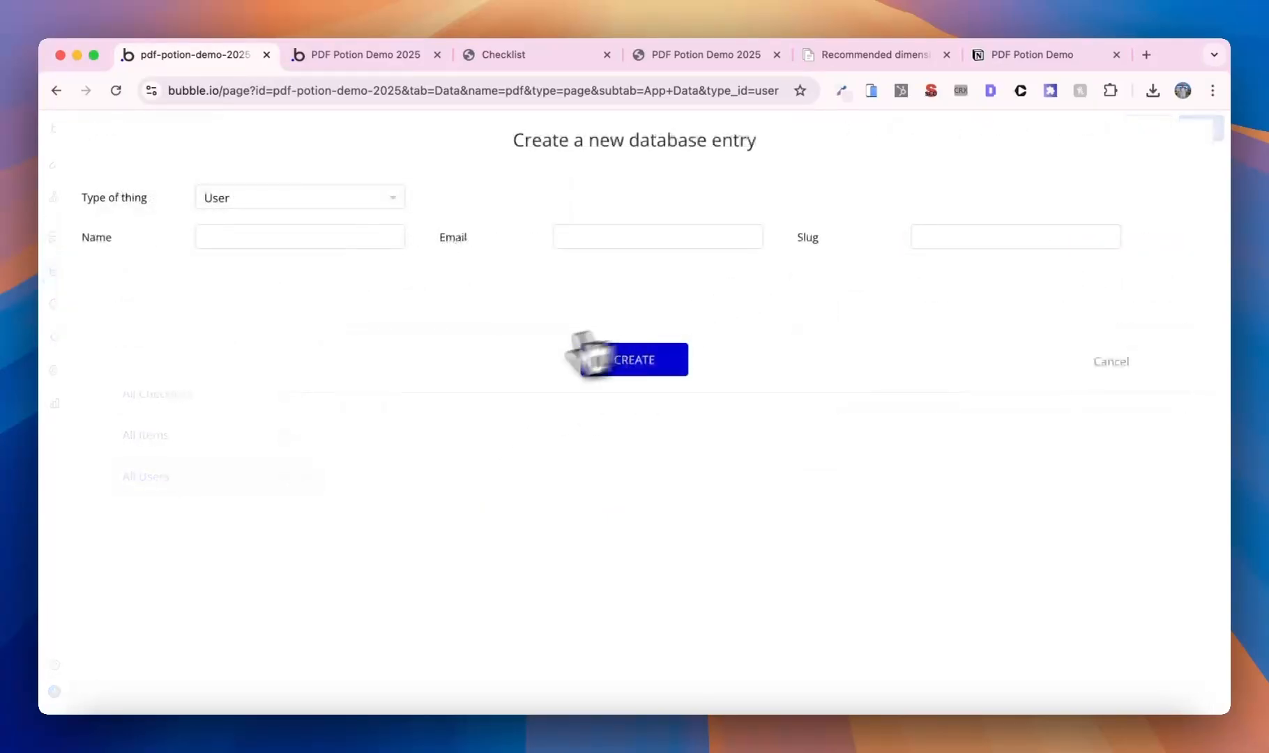
{"action": "left_click", "coordinate": [383, 237]}
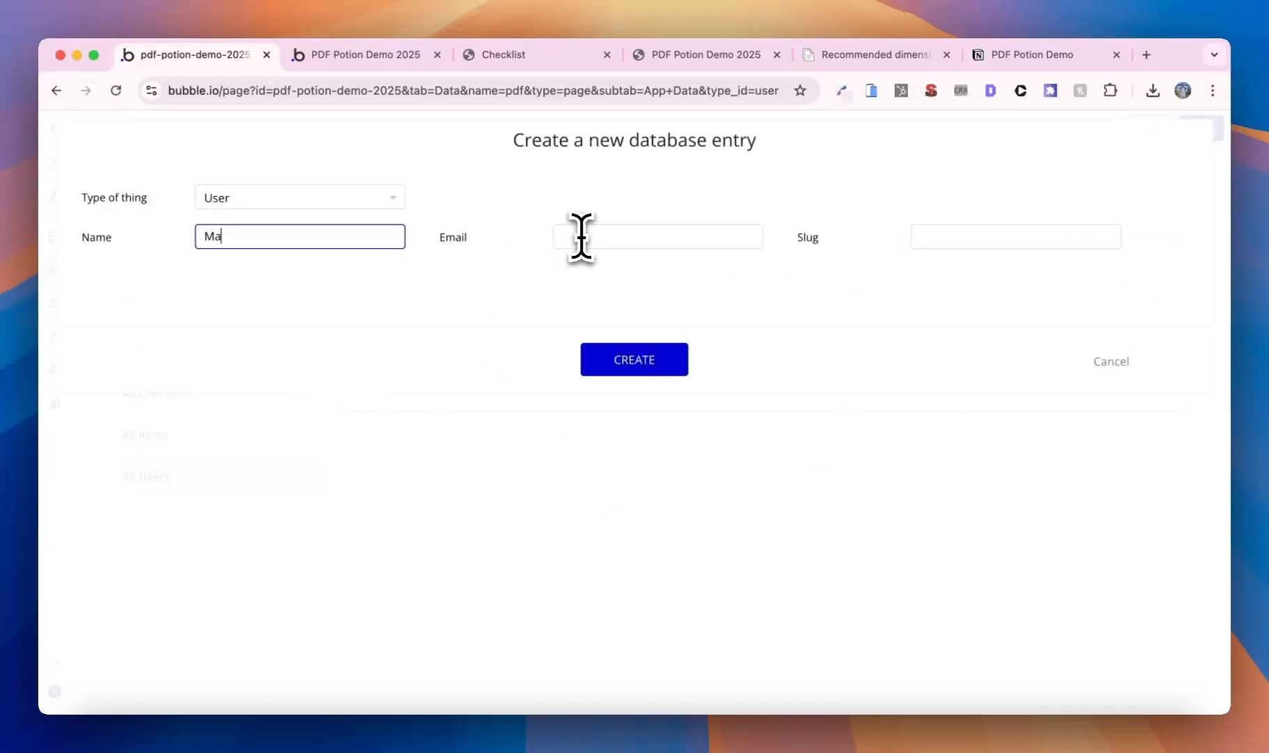
{"action": "type", "text": "Max Verstappen"}
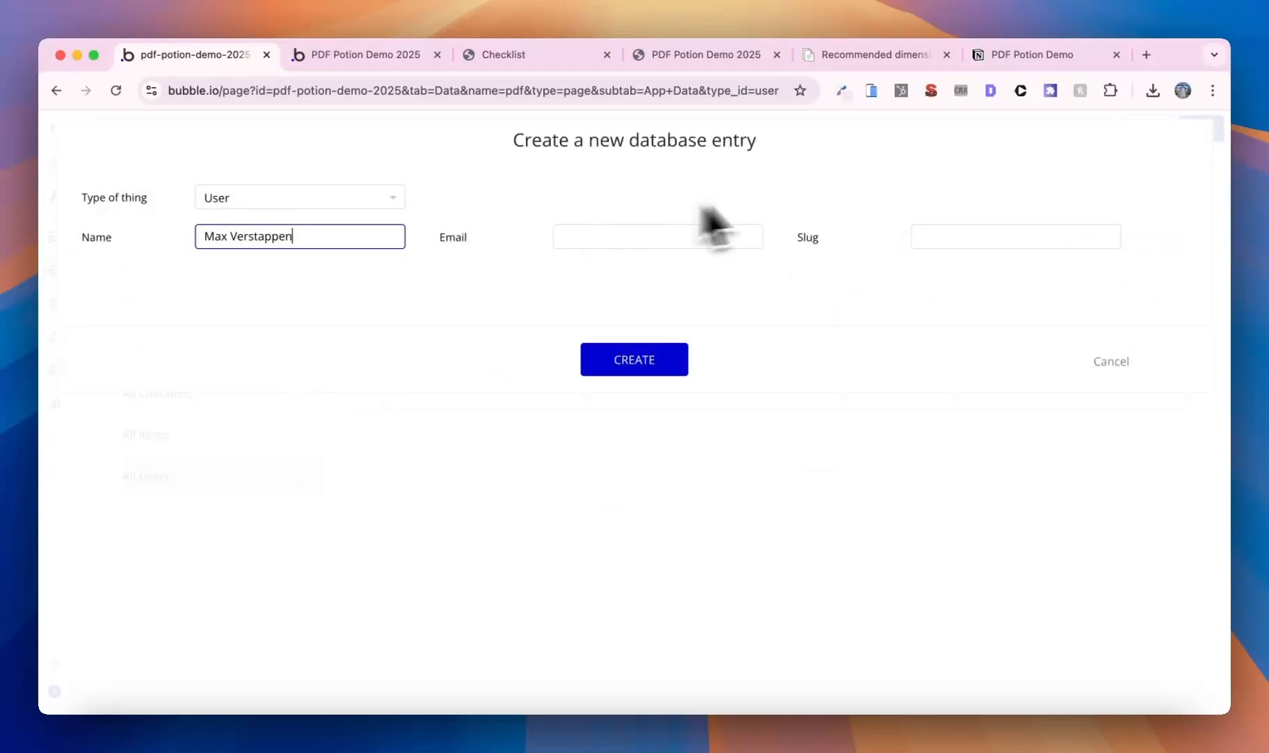
{"action": "left_click", "coordinate": [690, 244]}
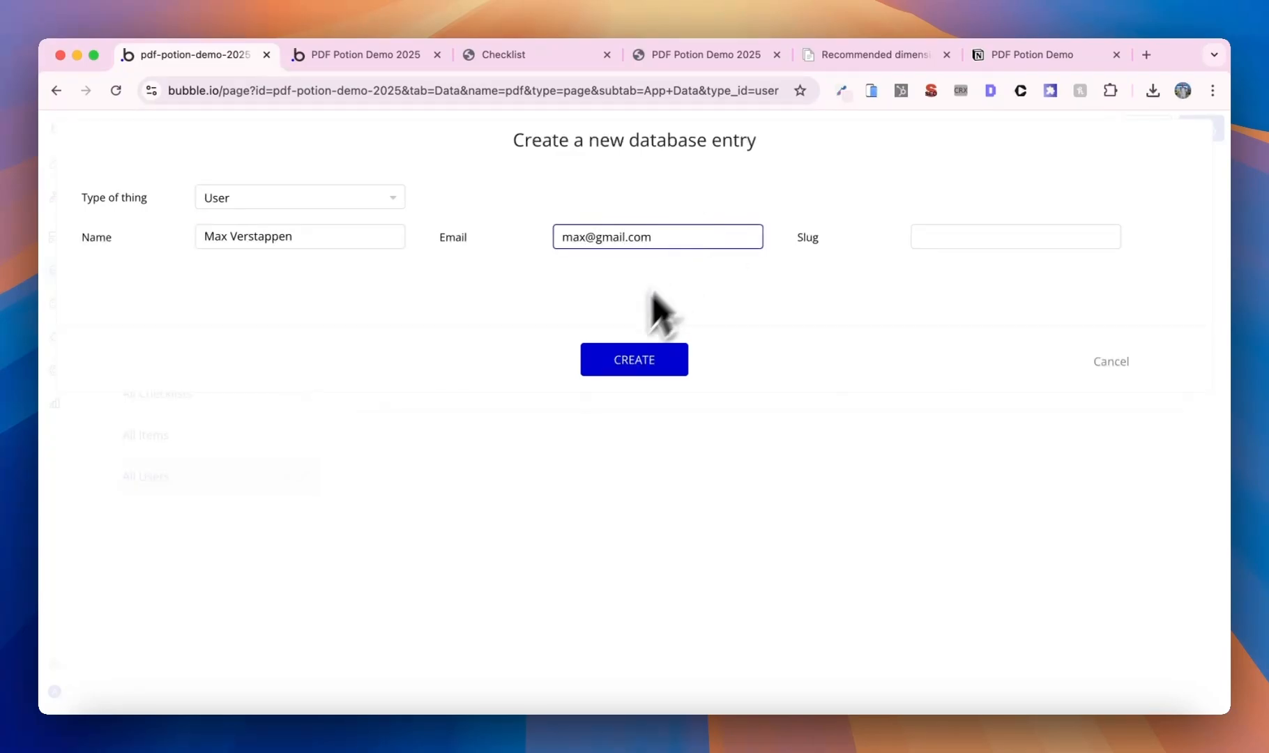
{"action": "left_click", "coordinate": [621, 359]}
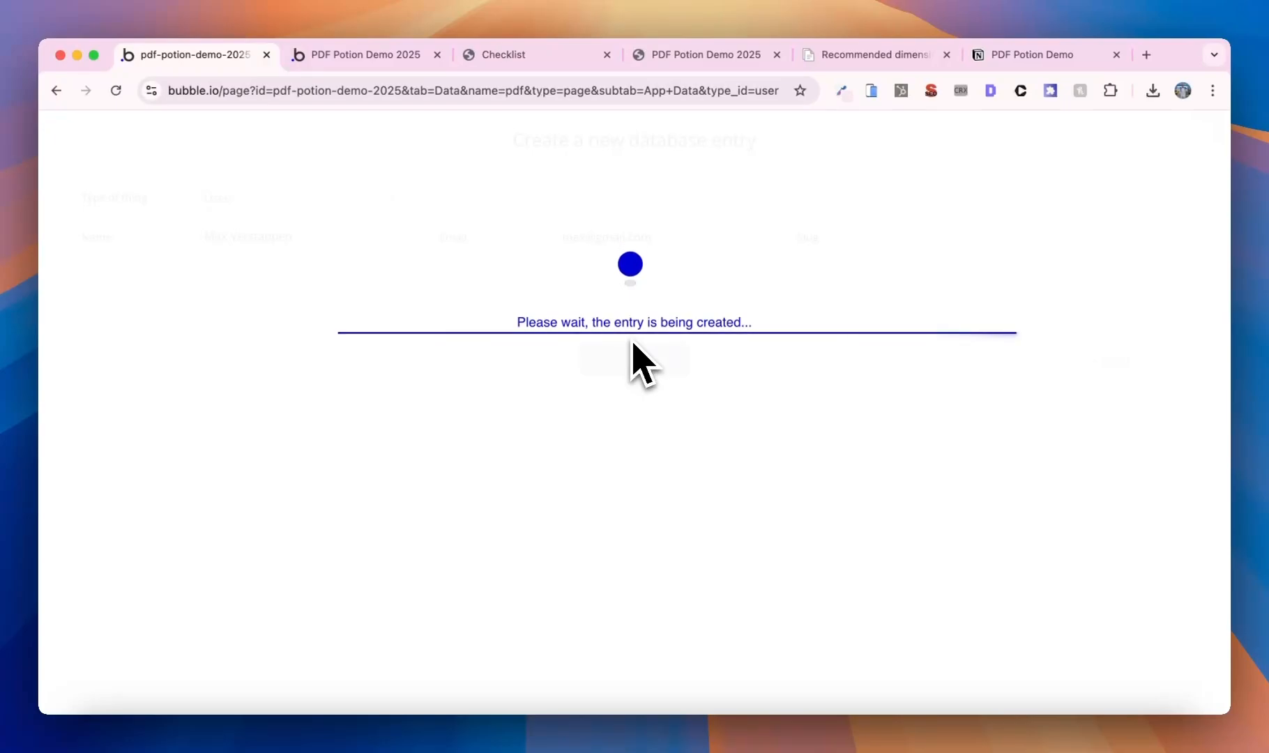
{"action": "left_click", "coordinate": [640, 357]}
- Create a second User entry with another name and e-mail address
{"action": "left_click", "coordinate": [821, 306]}
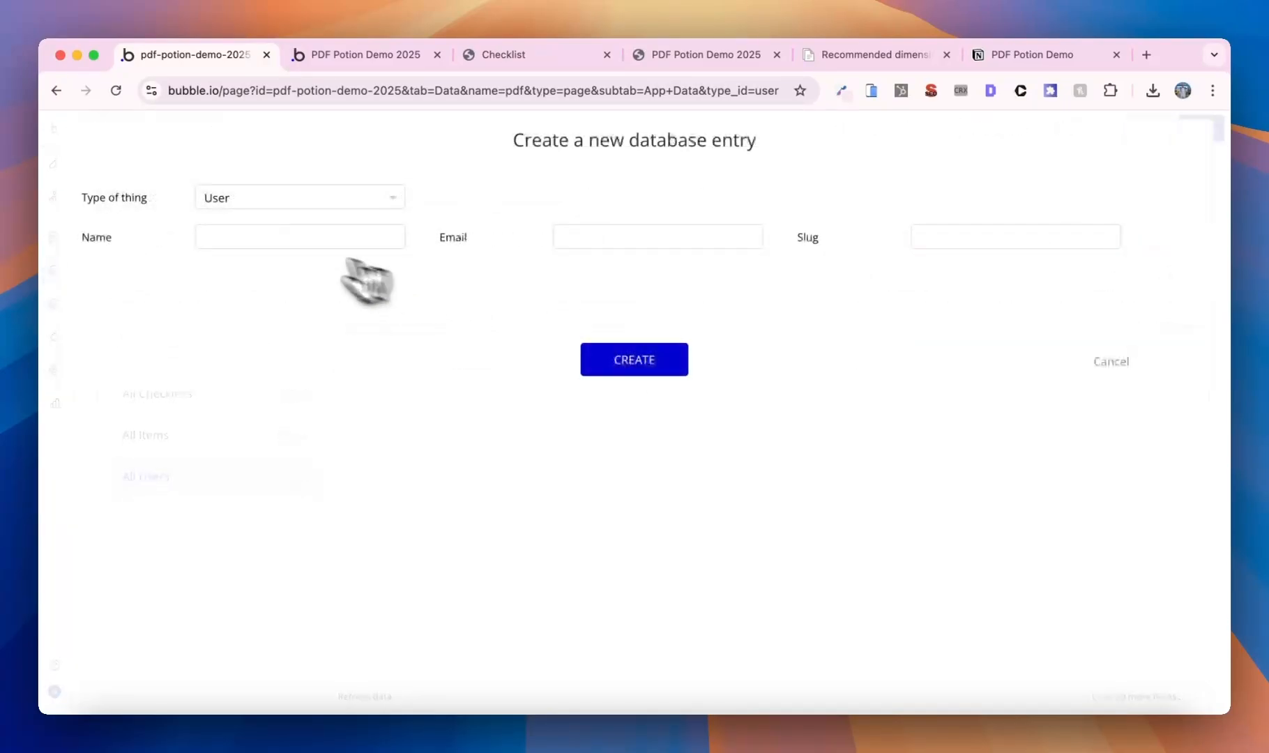
{"action": "left_click", "coordinate": [287, 238]}
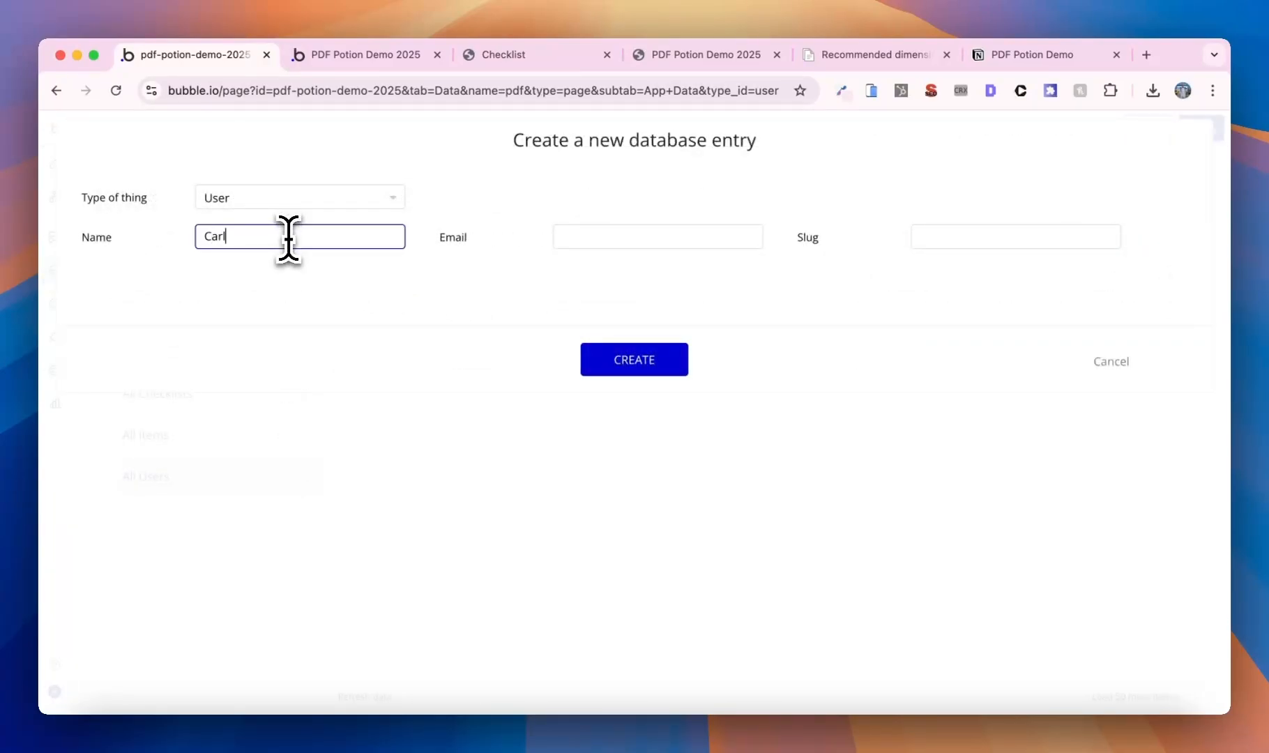
{"action": "left_click", "coordinate": [594, 236]}
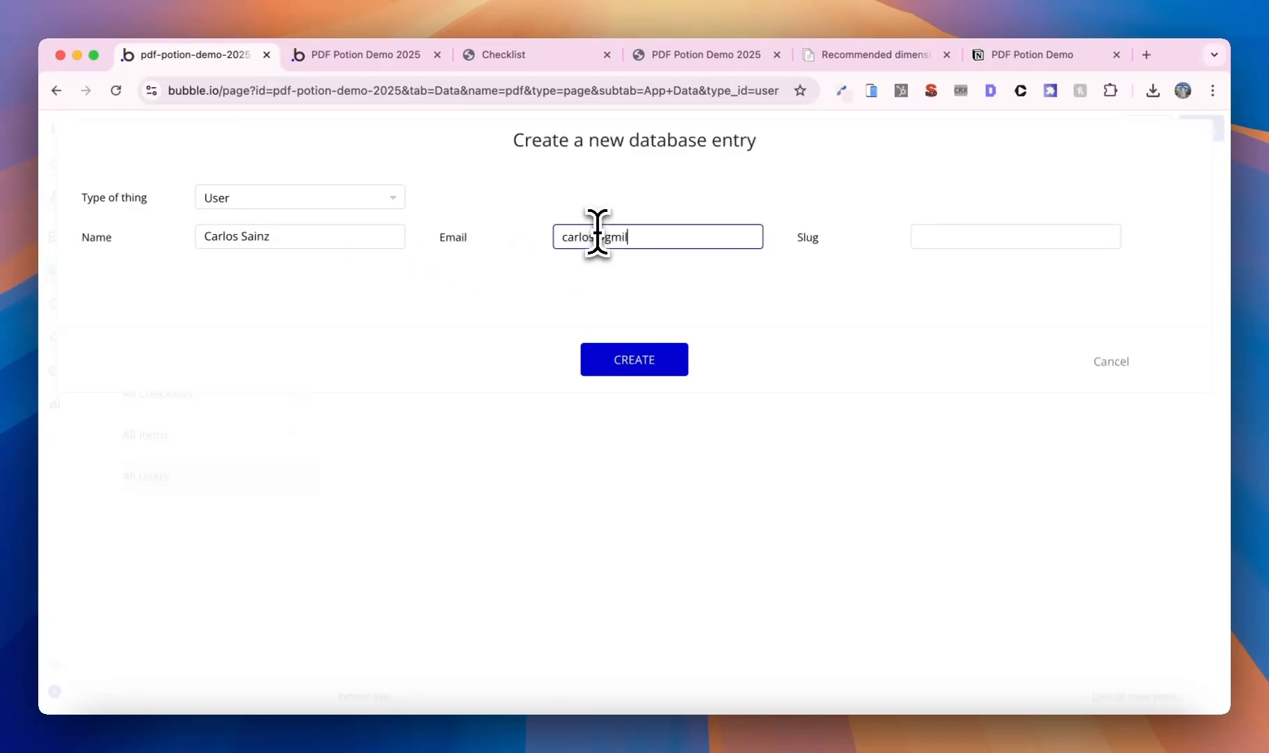
{"action": "left_click", "coordinate": [641, 360]}
{"action": "left_click", "coordinate": [631, 327]}
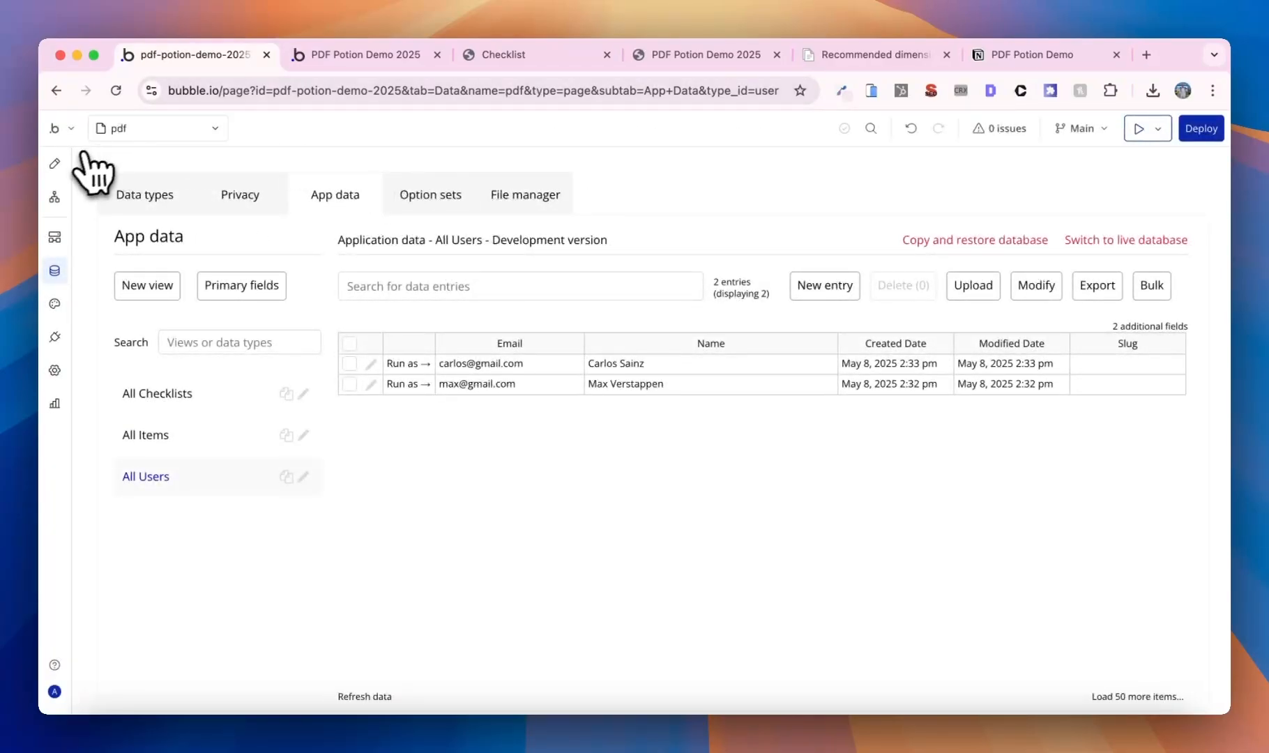
- Duplicate the heading on the PDF cover page
{"action": "left_click", "coordinate": [56, 164]}
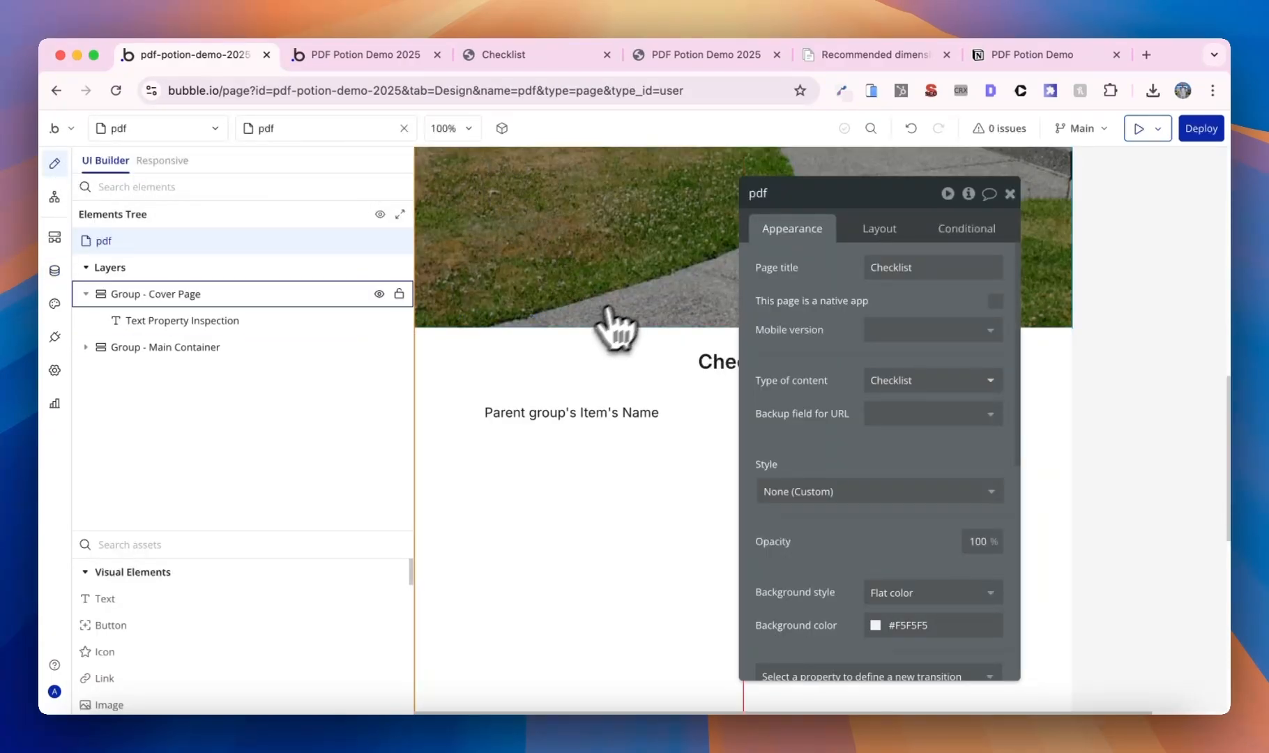
{"action": "left_click", "coordinate": [666, 293]}
{"action": "key", "text": "super+d"}
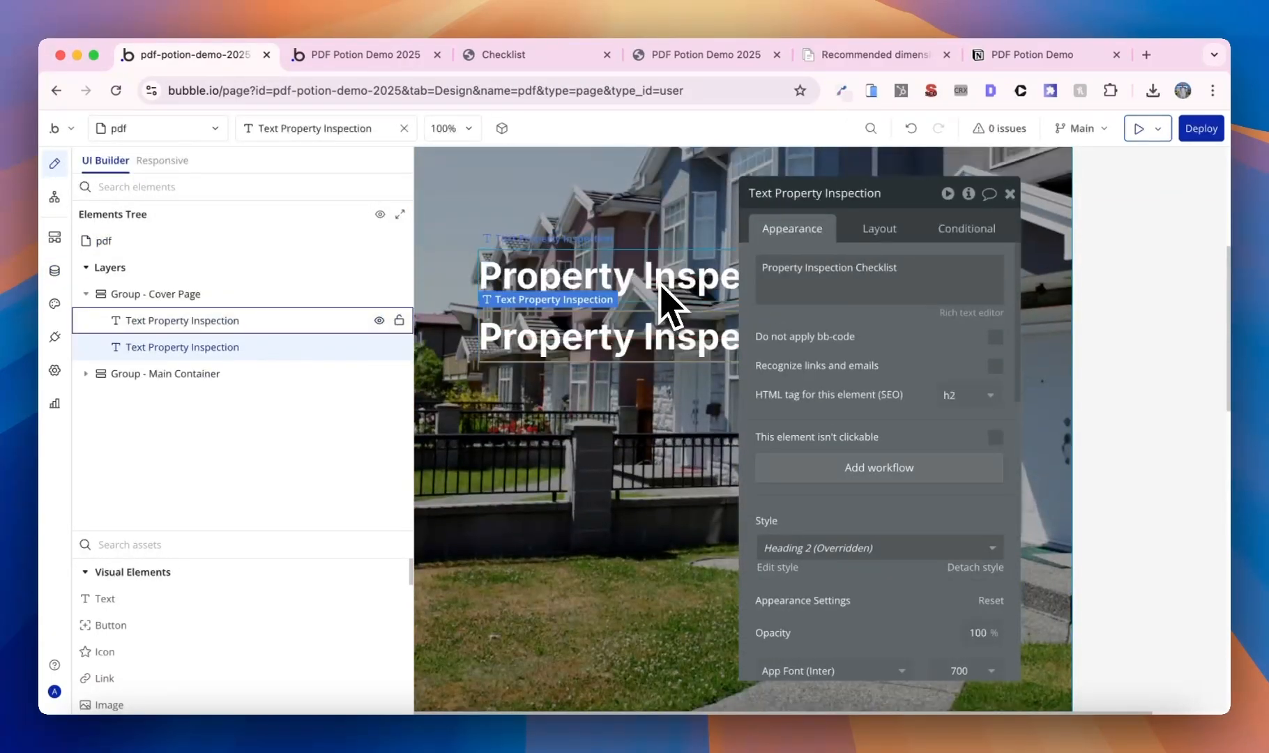
{"action": "scroll", "coordinate": [937, 424], "scroll_direction": "down", "scroll_amount": 1}
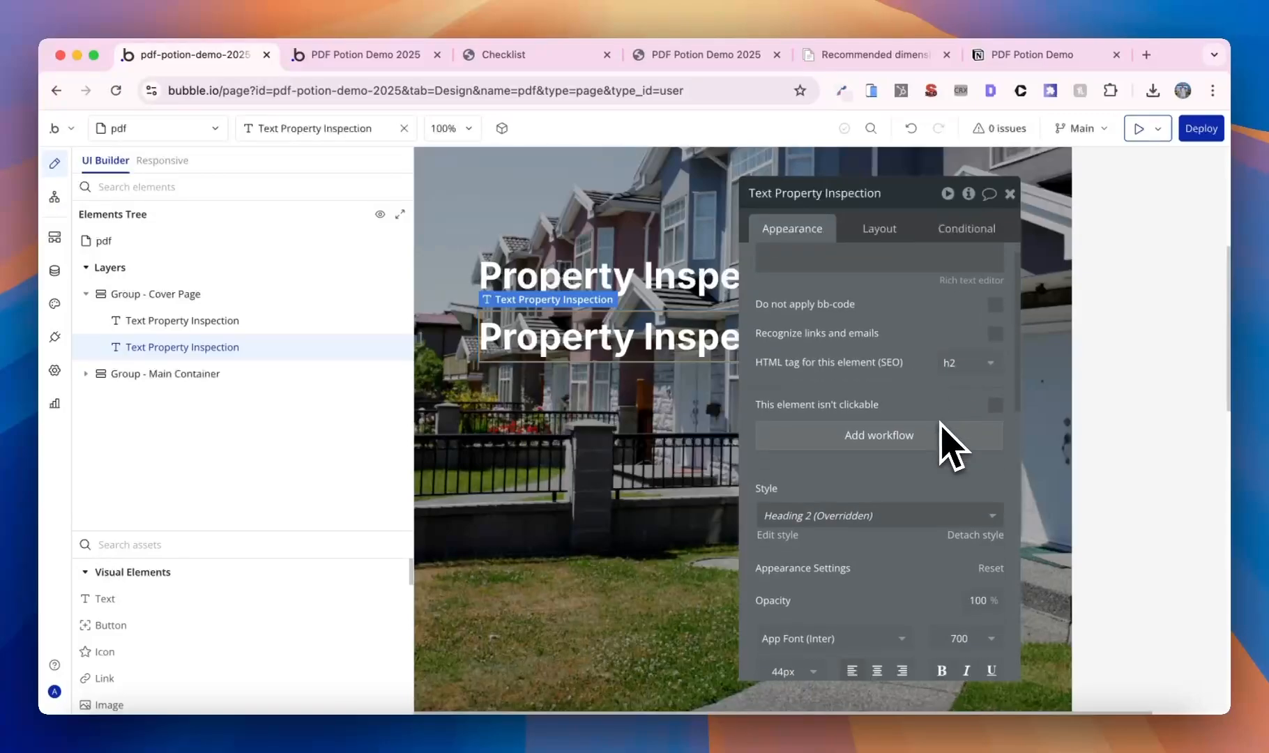
{"action": "scroll", "coordinate": [818, 355], "scroll_direction": "up", "scroll_amount": 1}
{"action": "left_click_drag", "start_coordinate": [817, 355], "coordinate": [949, 368]}
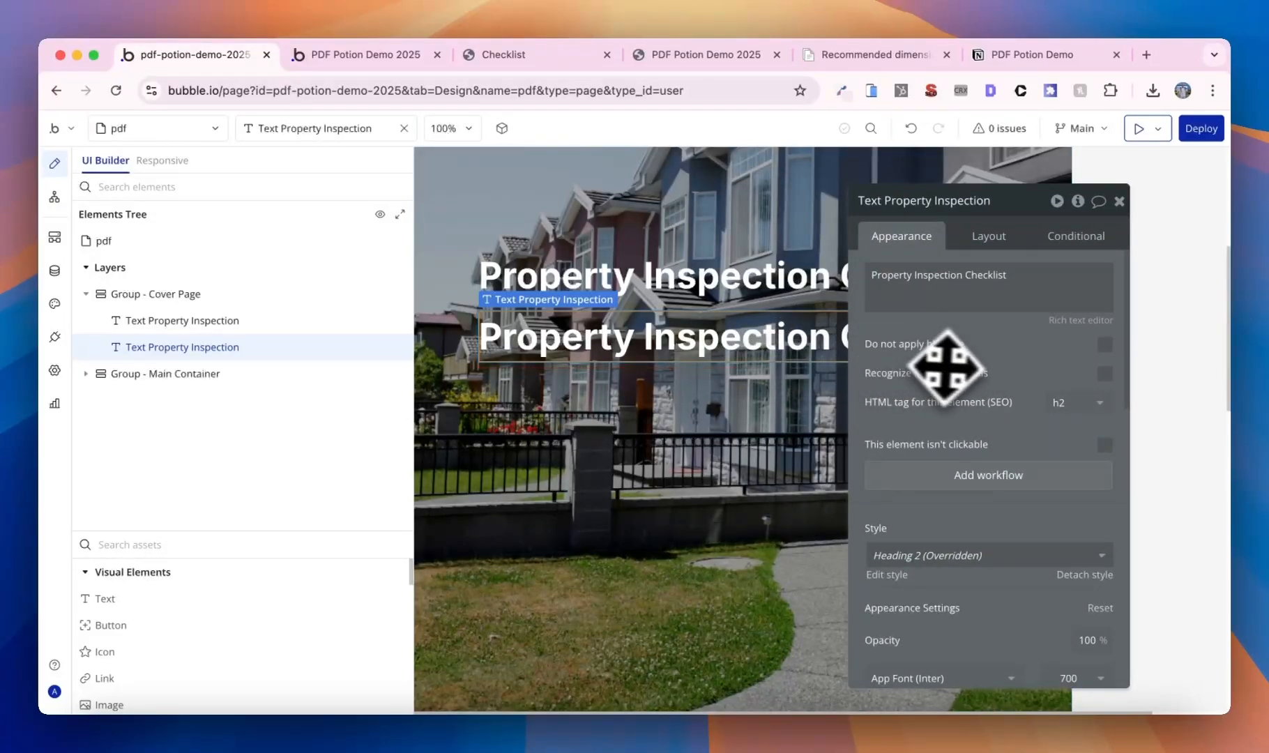
- Change the duplicate's text to 'Carried out by:' followed by Current User's Name
{"action": "triple_click", "coordinate": [1032, 283]}
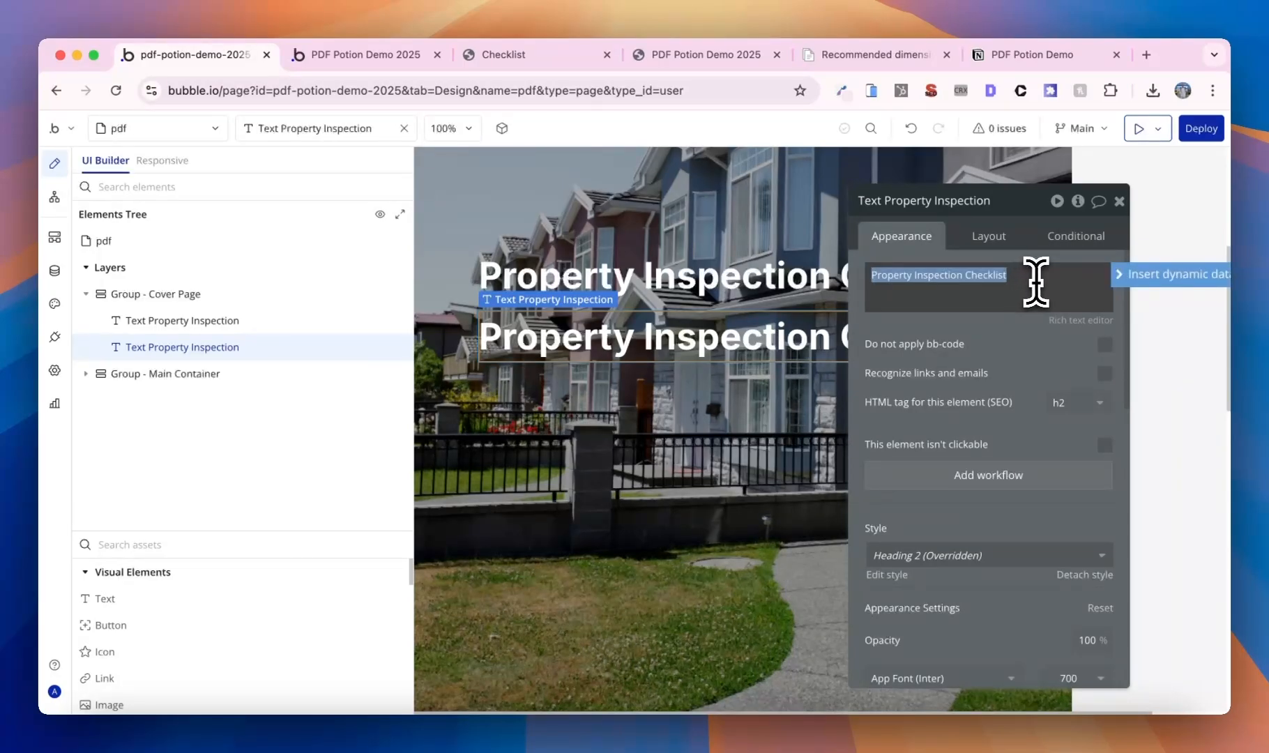
{"action": "type", "text": "Carried"}
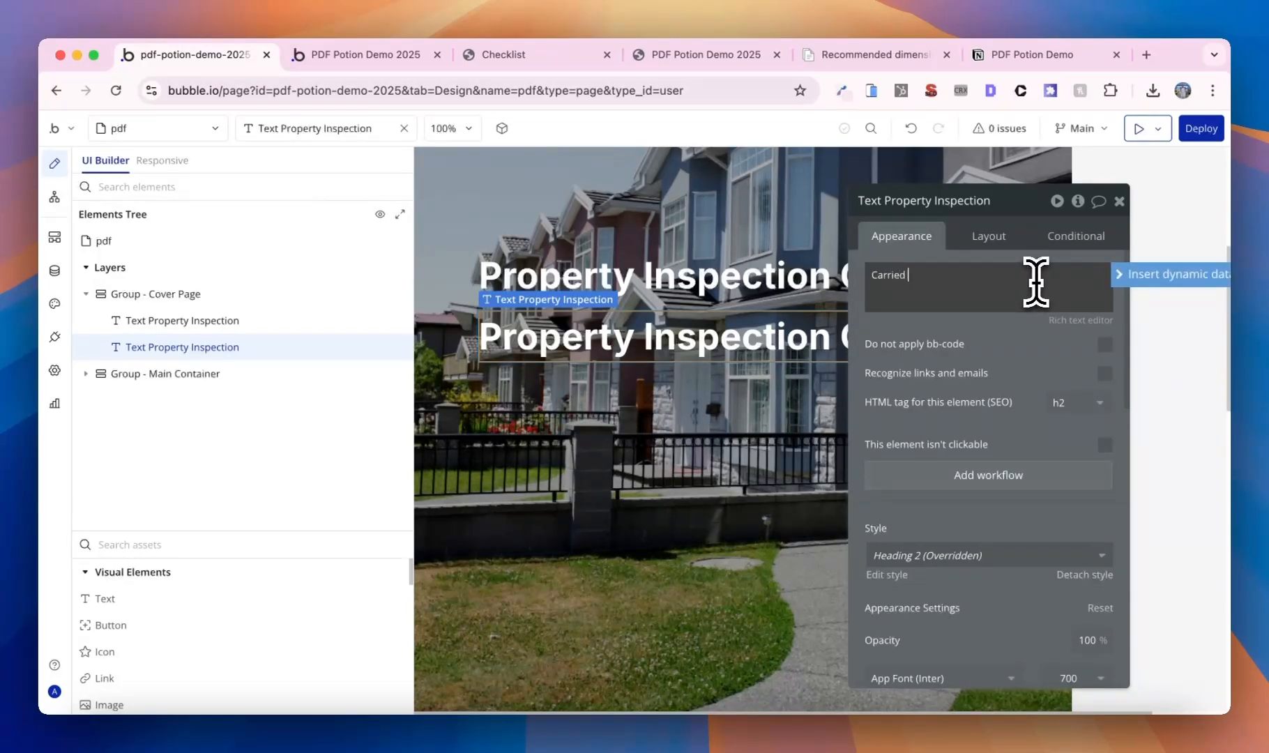
{"action": "type", "text": " out by:"}
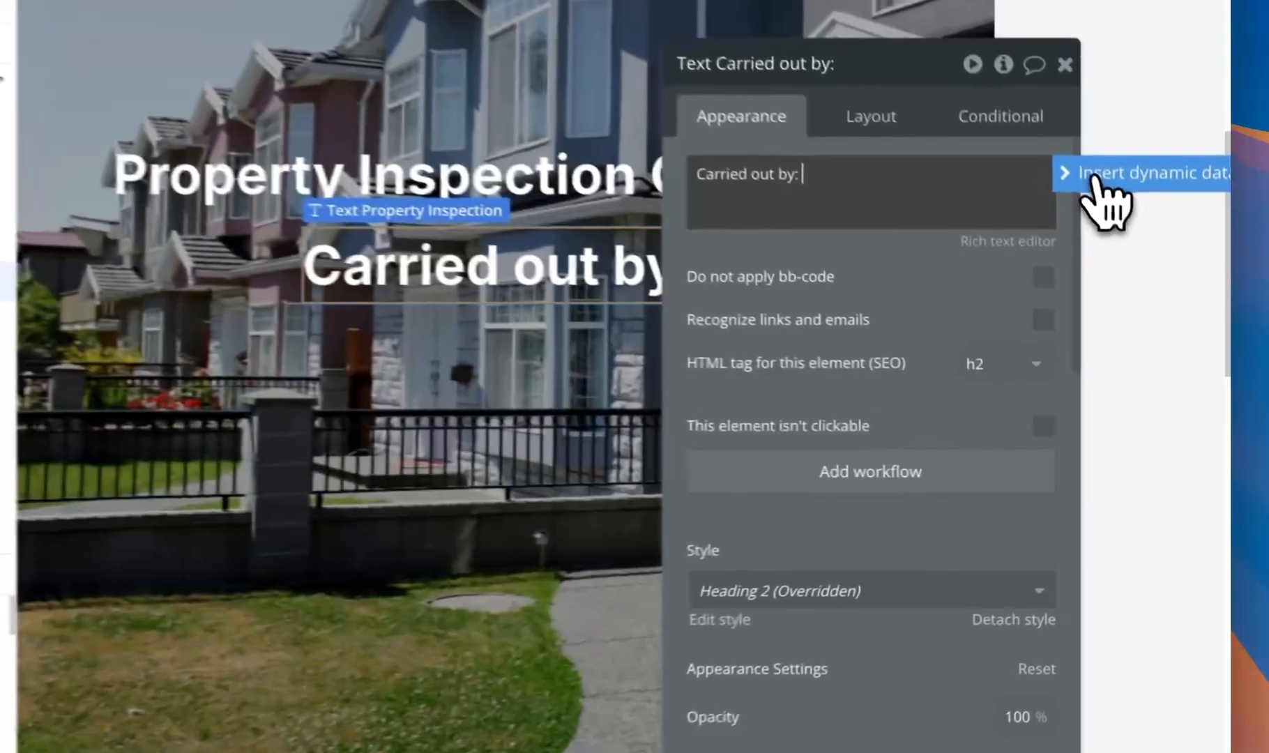
{"action": "left_click", "coordinate": [1094, 176]}
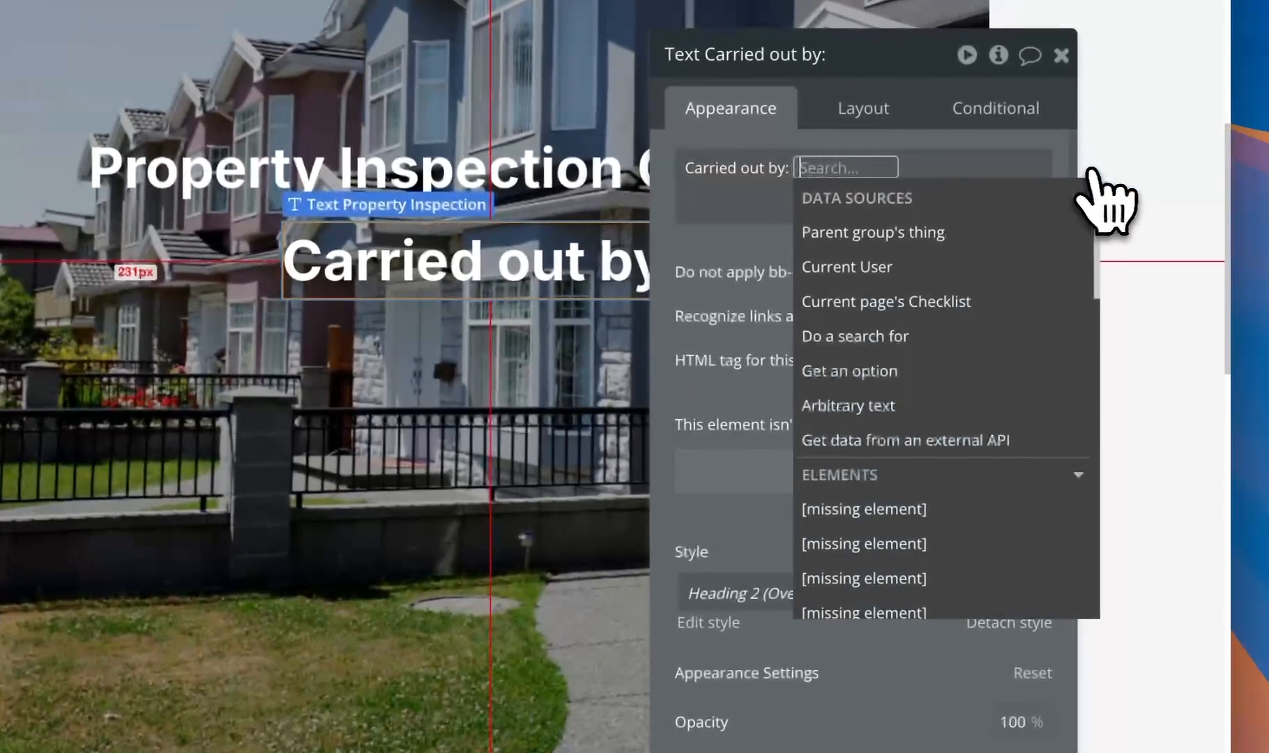
{"action": "left_click", "coordinate": [944, 278]}
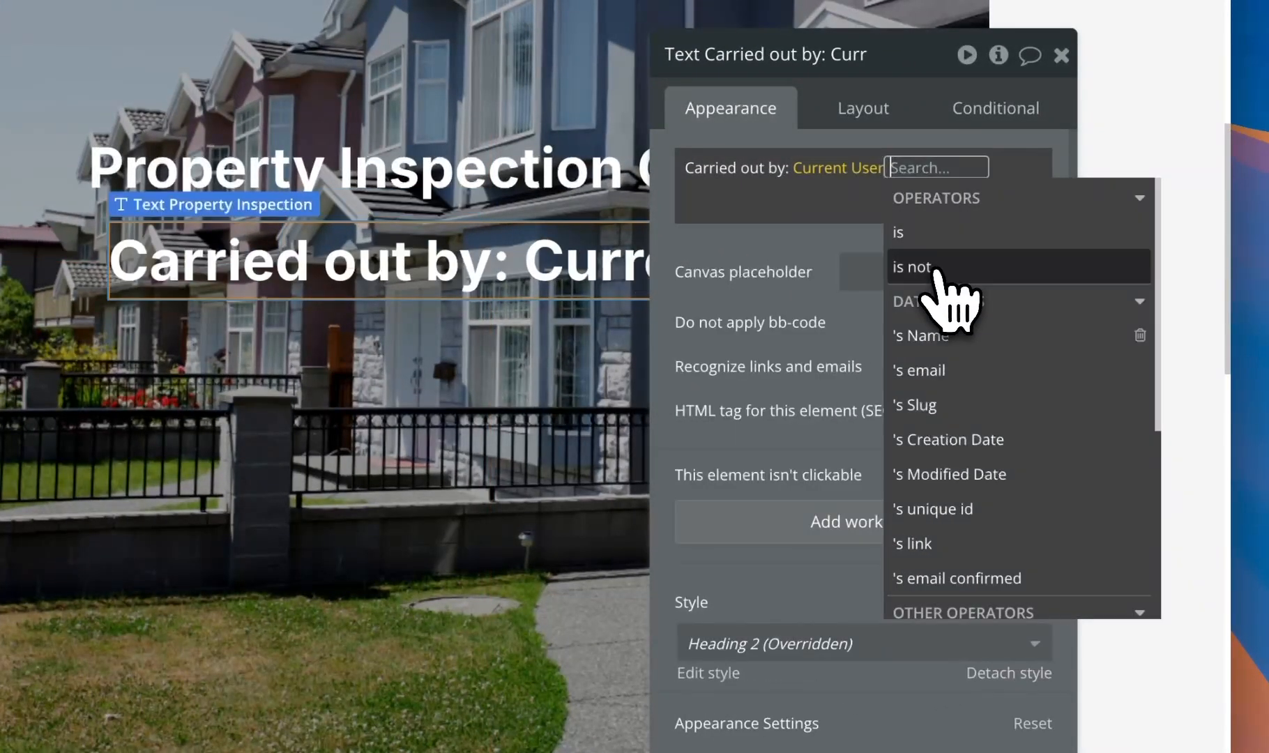
{"action": "left_click", "coordinate": [965, 336]}
{"action": "left_click", "coordinate": [741, 305]}
- Style the 'Carried out by' line as Heading 5 with white (#FFFFFF) font colour
{"action": "scroll", "coordinate": [847, 592], "scroll_direction": "down", "scroll_amount": 5}
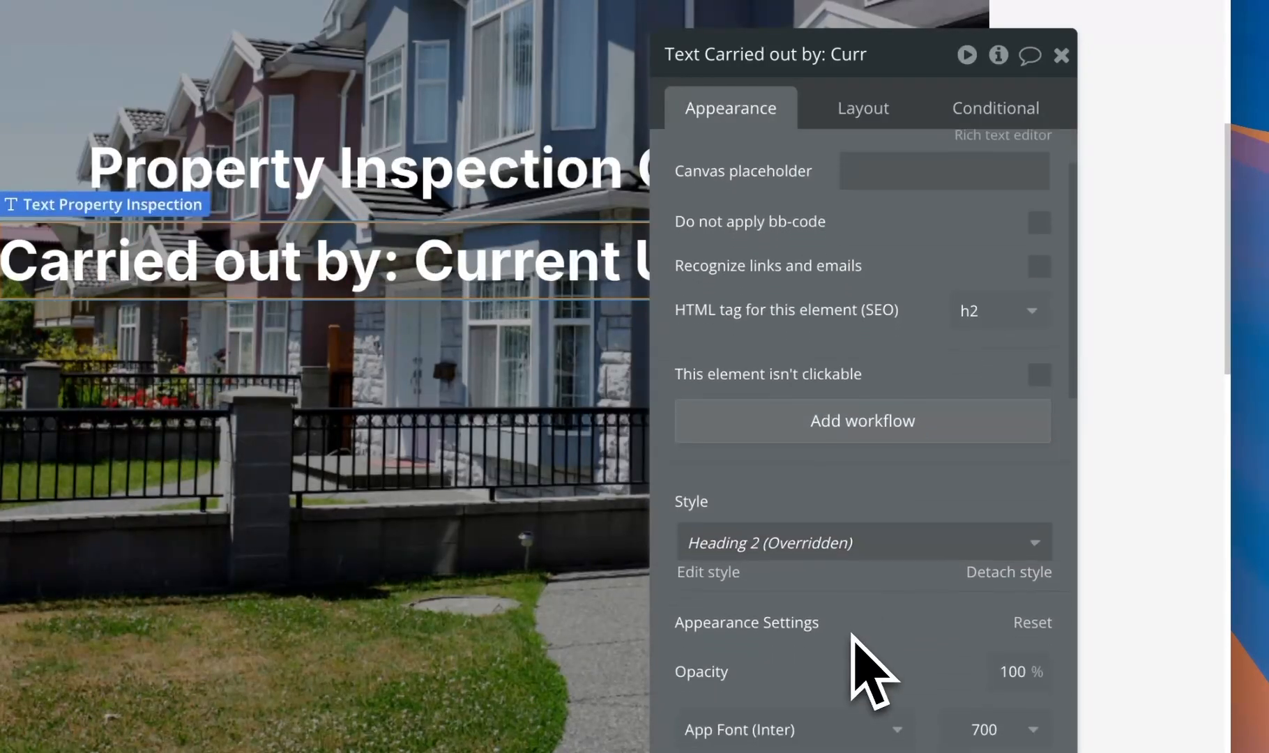
{"action": "left_click", "coordinate": [857, 307]}
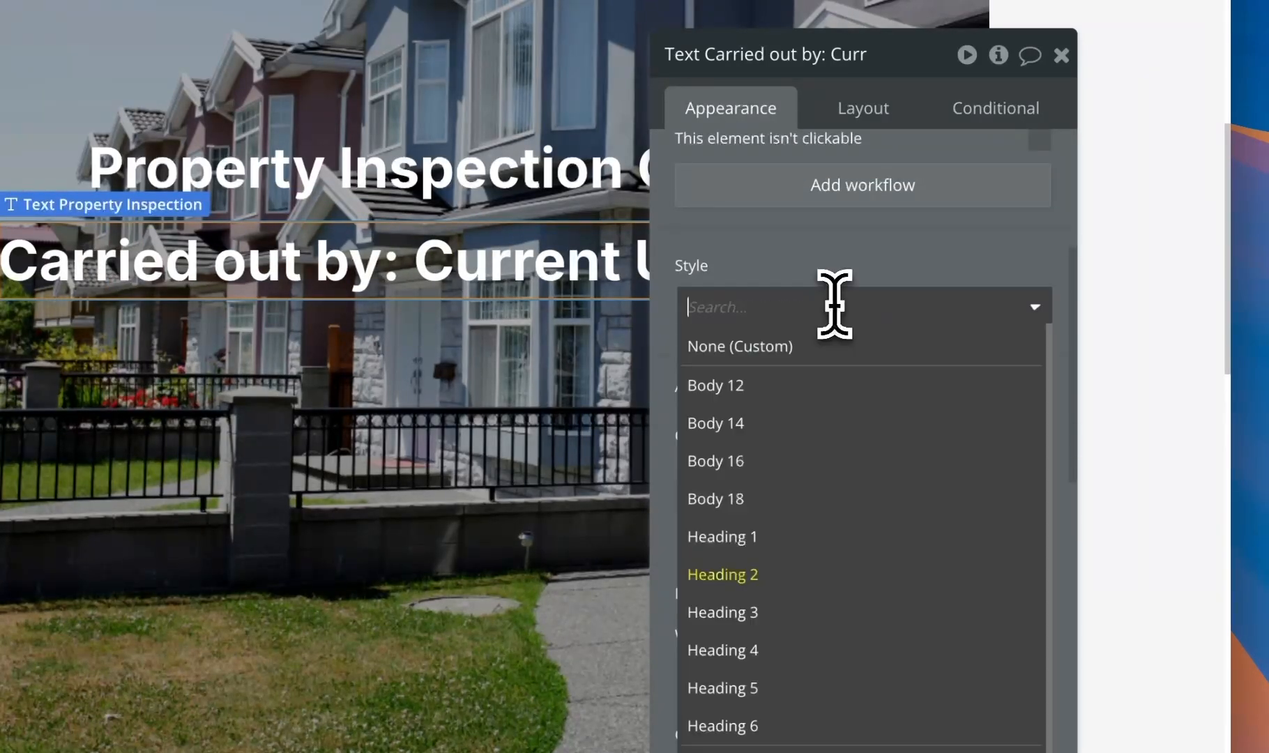
{"action": "left_click", "coordinate": [809, 683]}
{"action": "scroll", "coordinate": [807, 657], "scroll_direction": "down", "scroll_amount": 1}
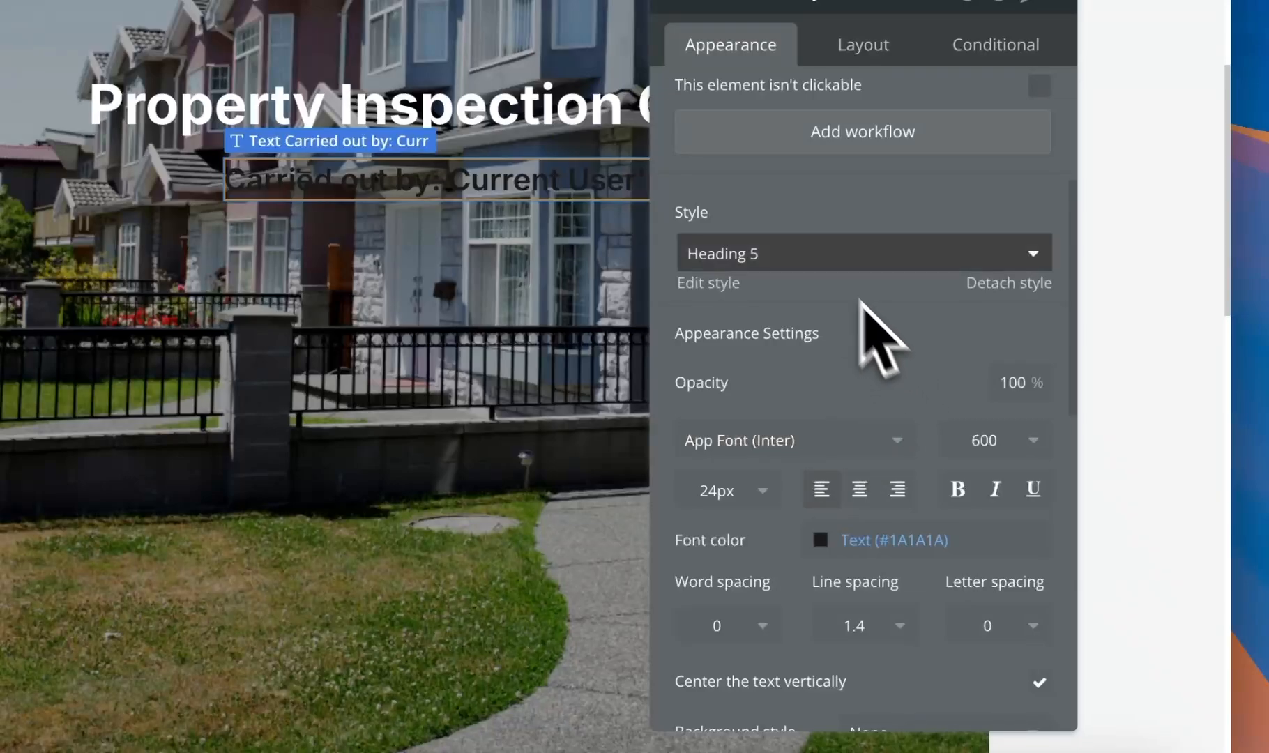
{"action": "left_click", "coordinate": [828, 257]}
{"action": "left_click", "coordinate": [727, 206]}
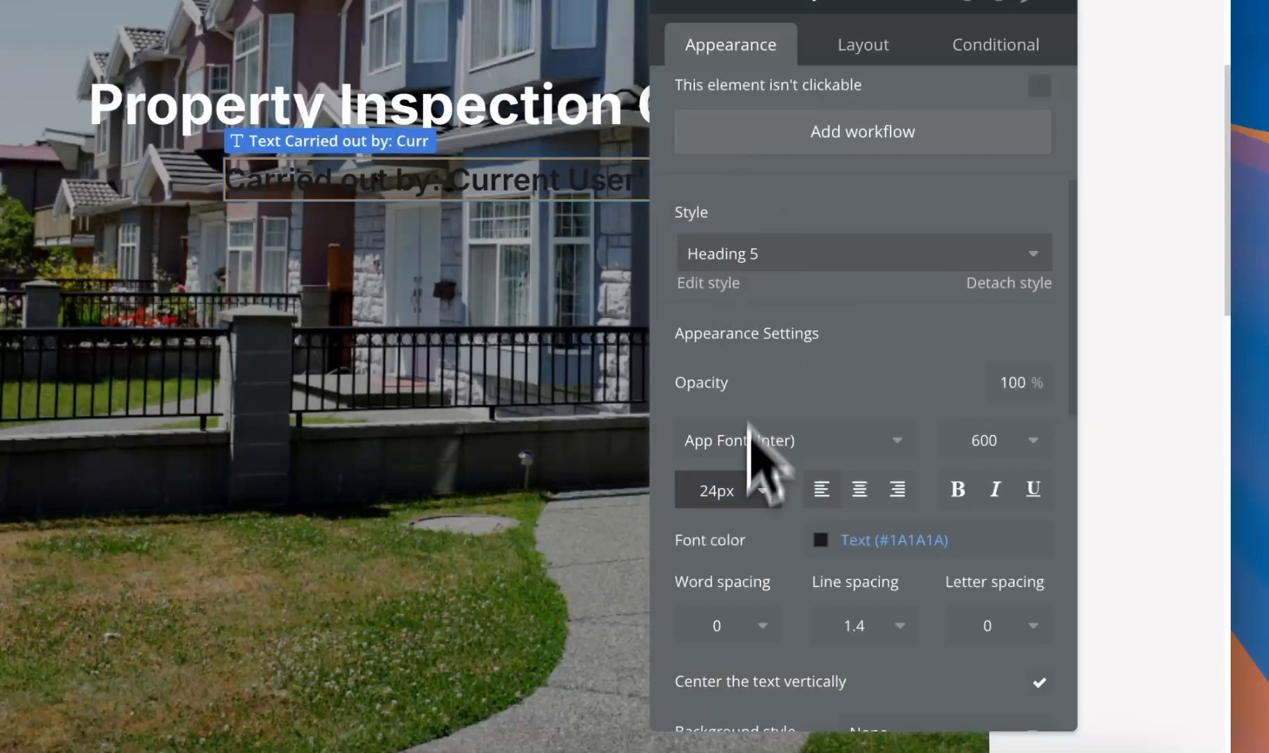
{"action": "left_click", "coordinate": [854, 540]}
{"action": "left_click", "coordinate": [913, 531]}
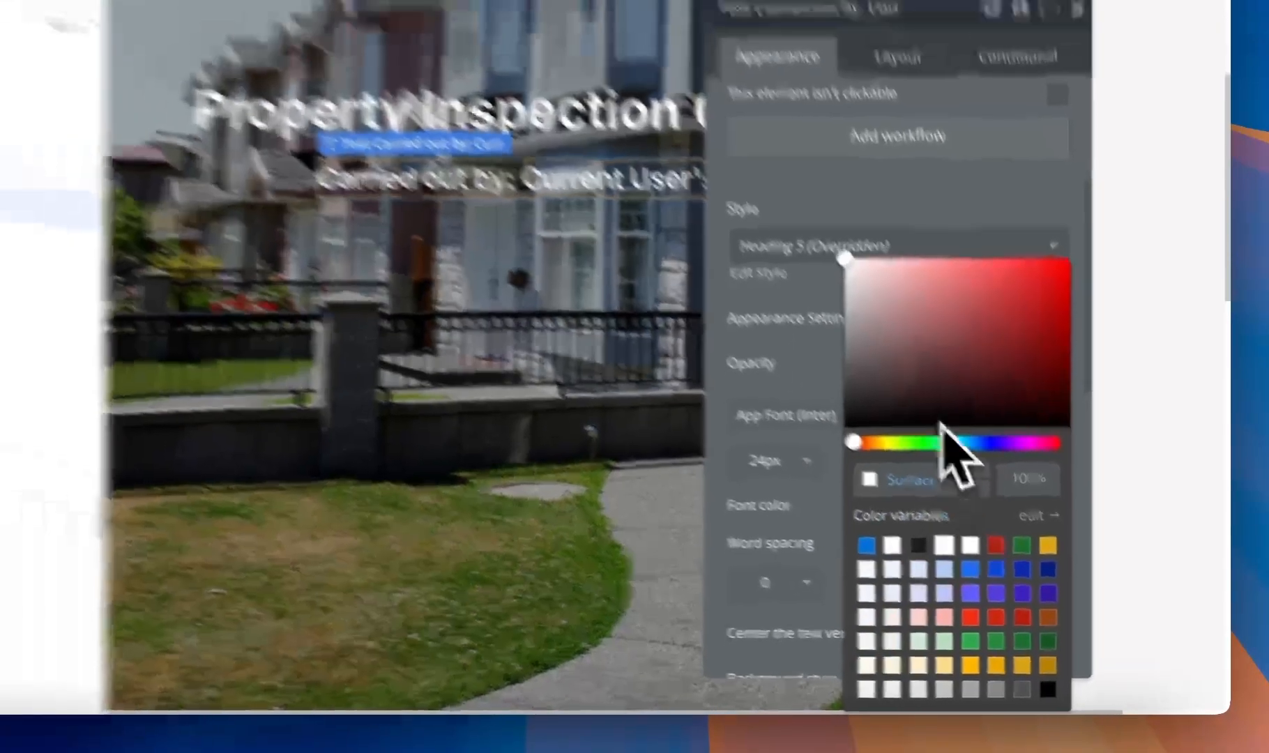
{"action": "left_click", "coordinate": [952, 161]}
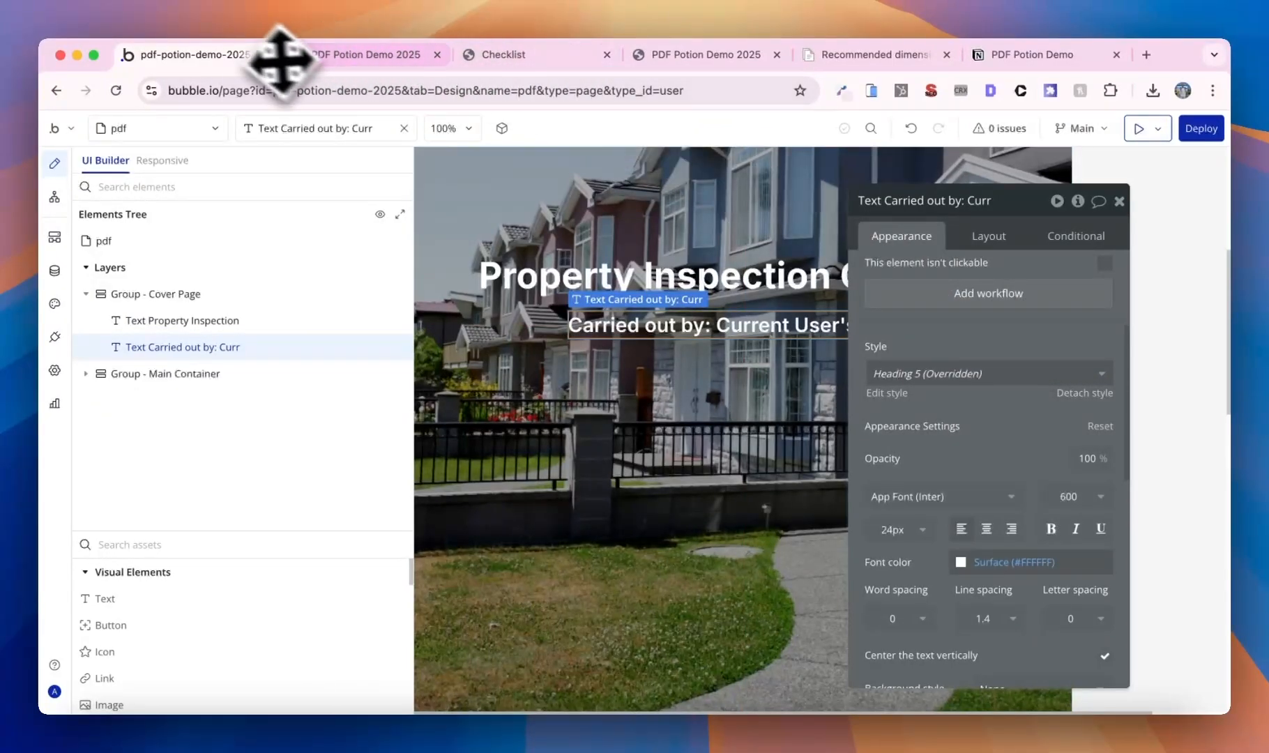
{"action": "left_click", "coordinate": [55, 270]}
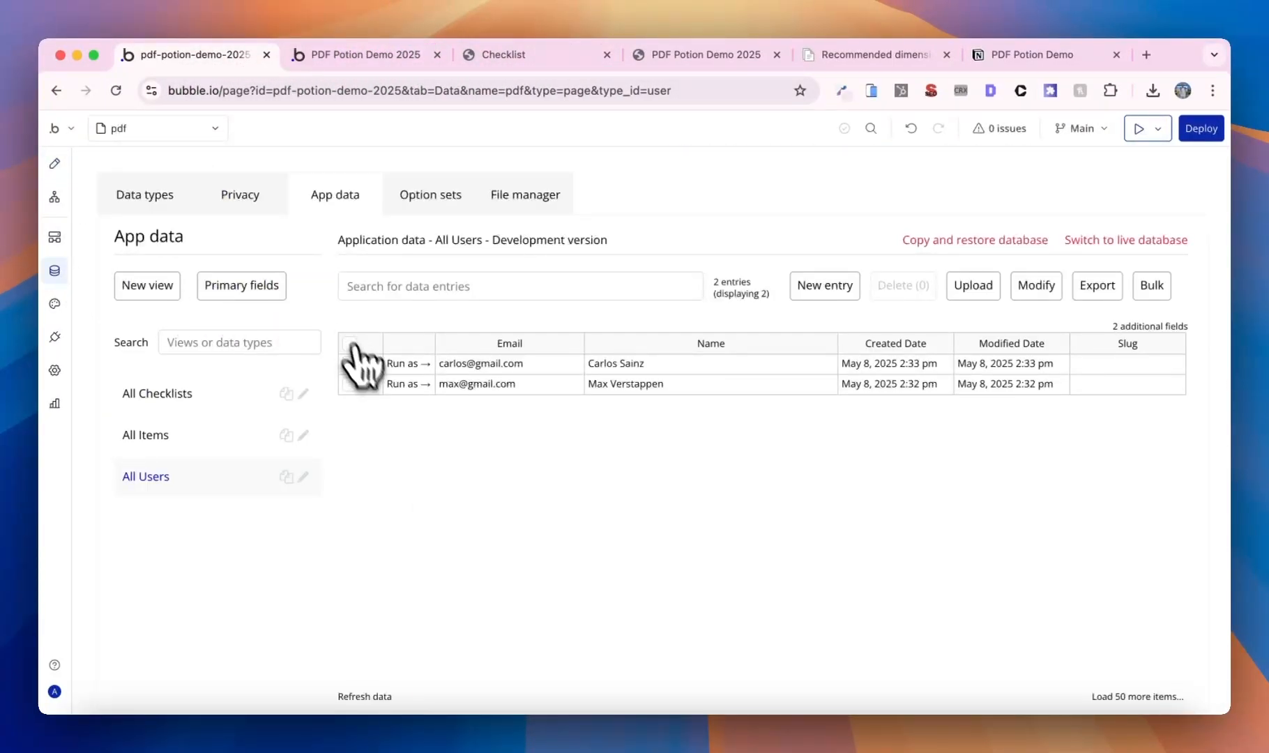
- Run the app as a stored user and load the home page without 'pdf?debug_mode=true'
{"action": "left_click", "coordinate": [403, 384]}
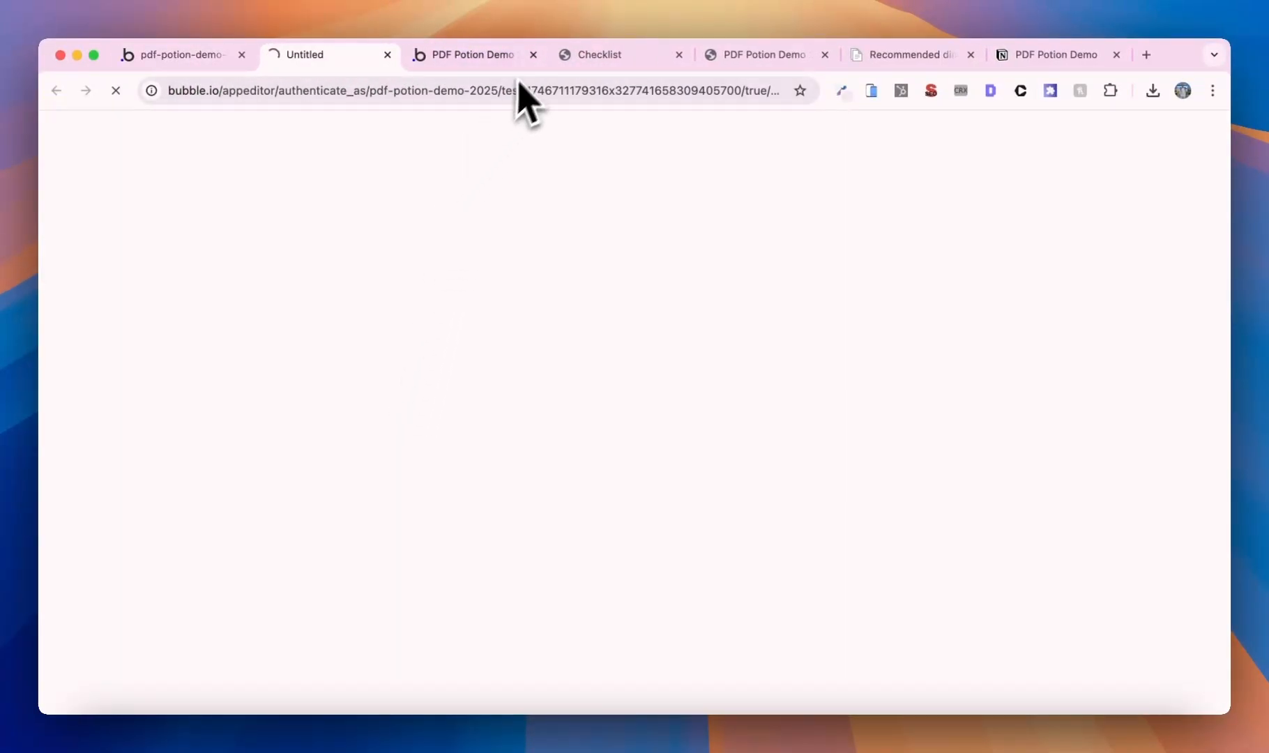
{"action": "left_click", "coordinate": [531, 55]}
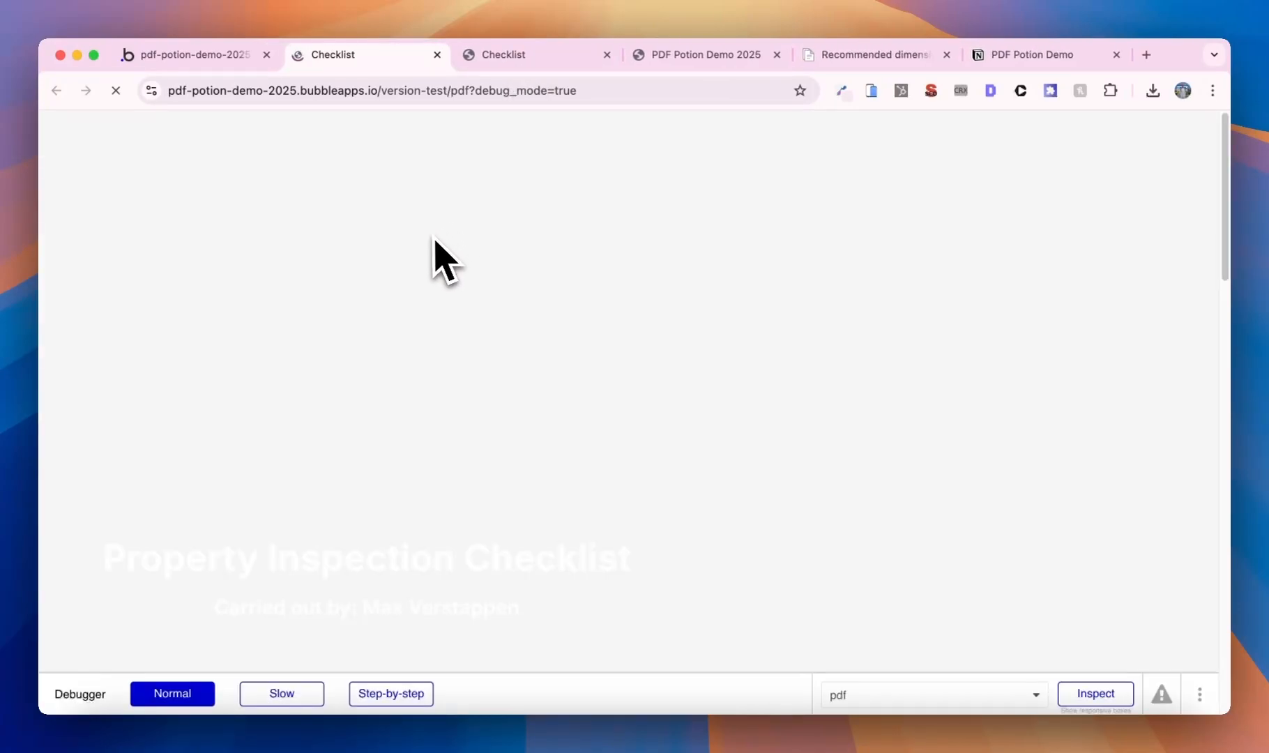
{"action": "left_click", "coordinate": [481, 90]}
{"action": "key", "text": "Right"}
{"action": "key", "text": "shift+alt+Left"}
{"action": "key", "text": "shift+alt+Left"}
{"action": "key", "text": "shift+alt+Left"}
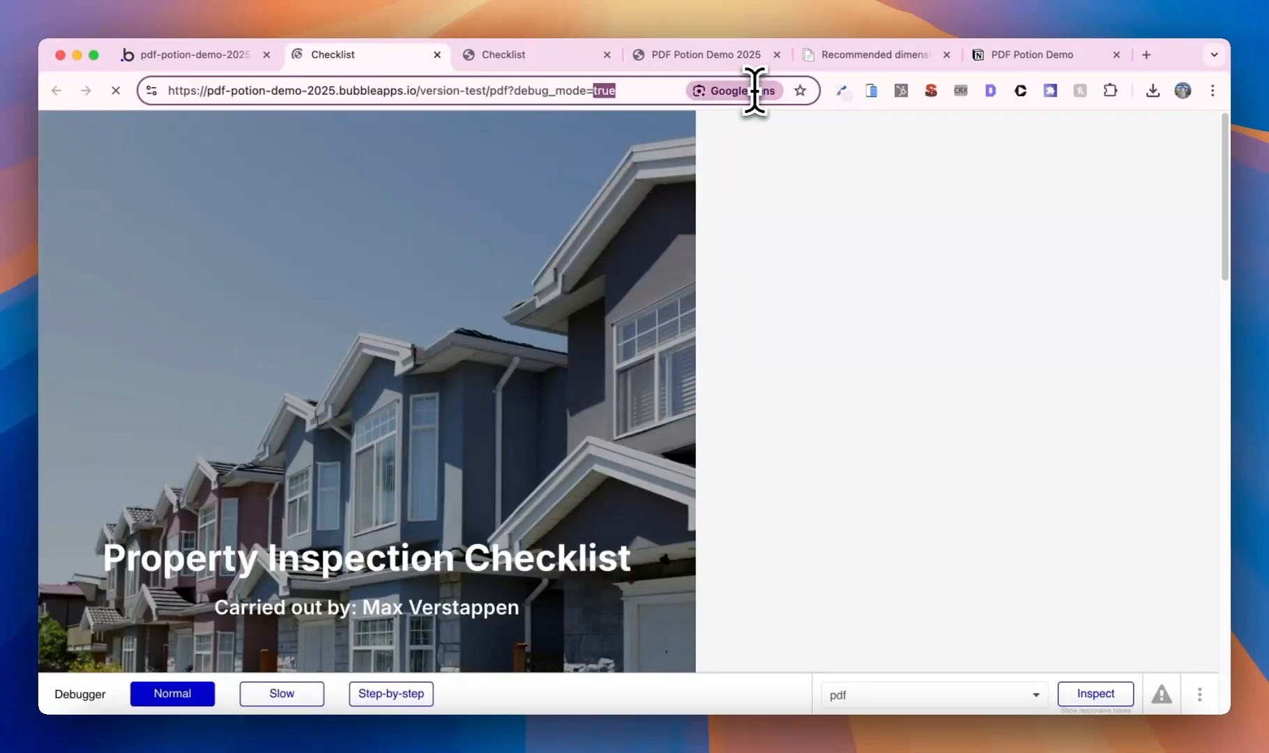
{"action": "key", "text": "BackSpace"}
{"action": "key", "text": "Return"}
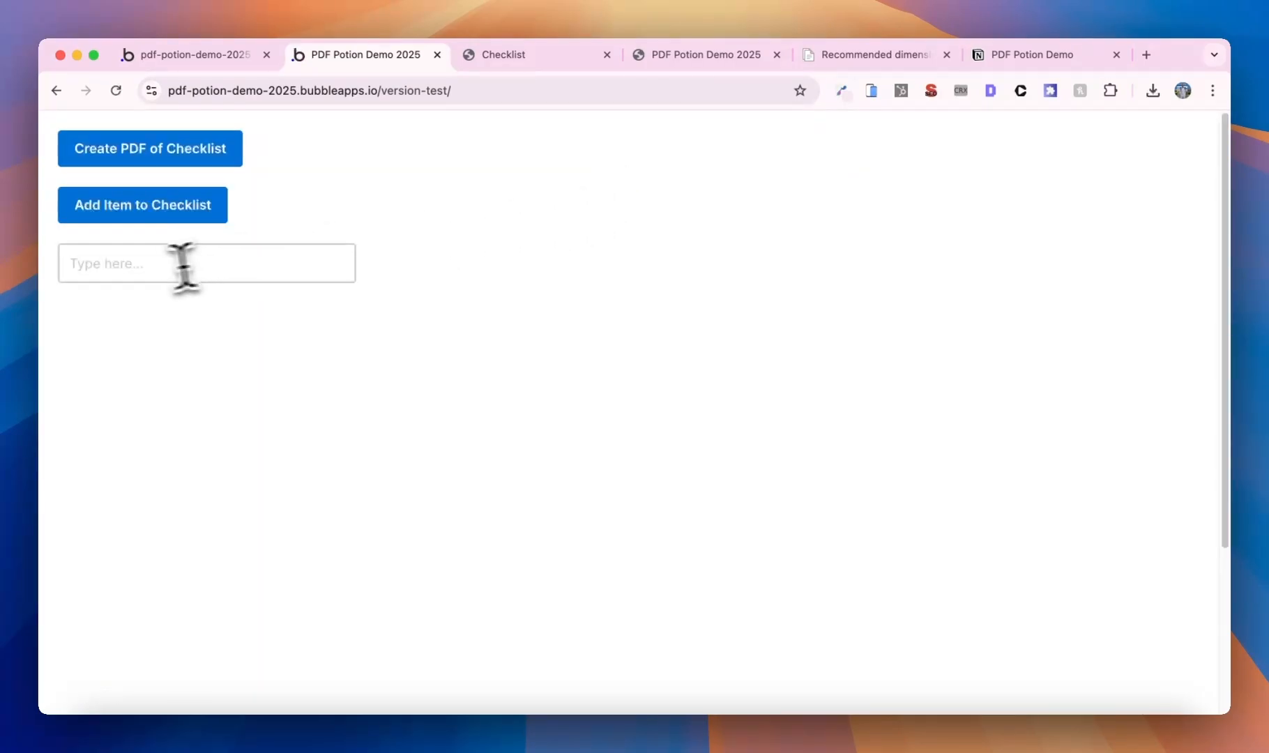
- Add Item 1 to the checklist and generate the two-page Checklist PDF
{"action": "left_click", "coordinate": [150, 269]}
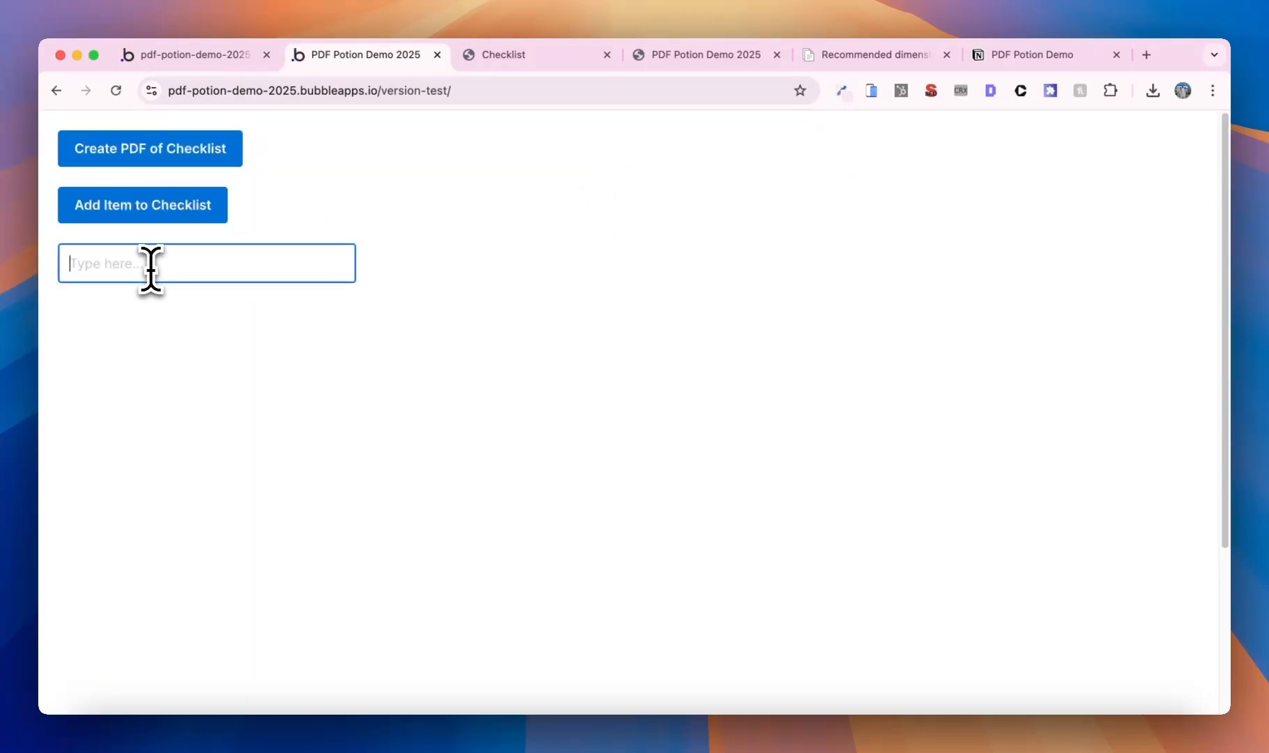
{"action": "left_click", "coordinate": [120, 218]}
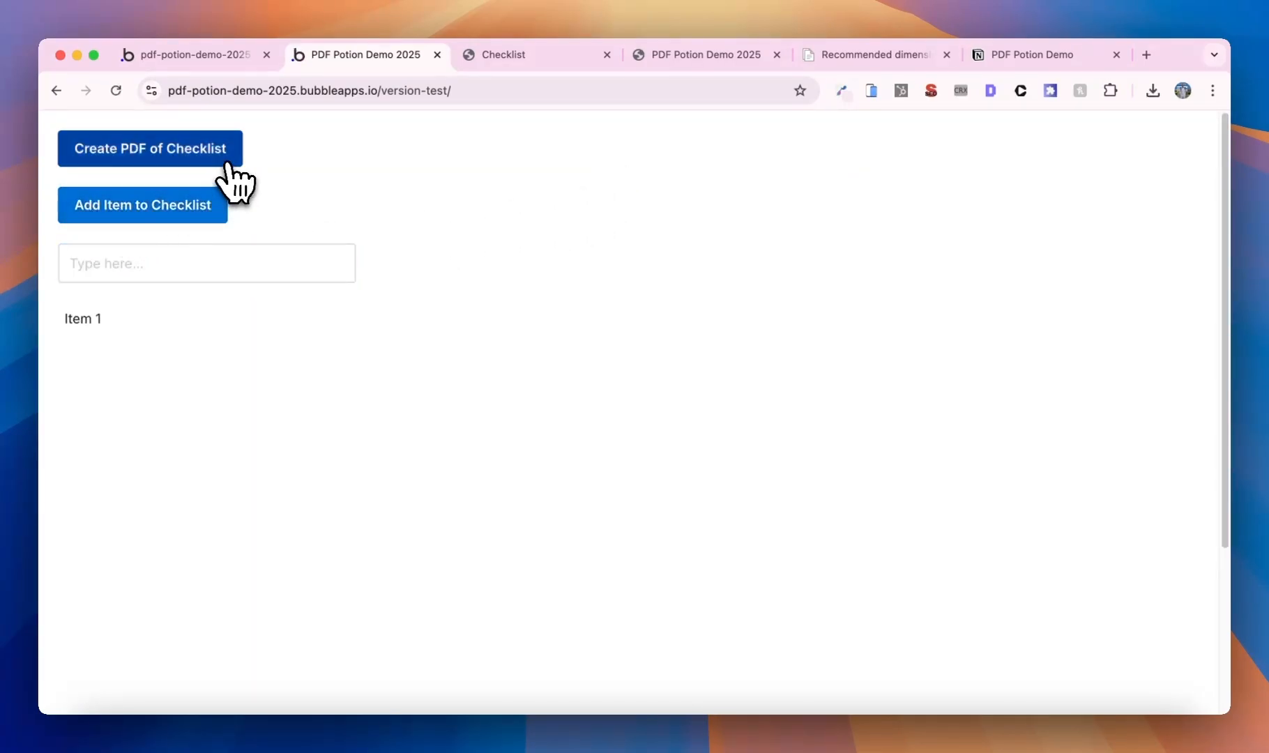
{"action": "left_click", "coordinate": [221, 161]}
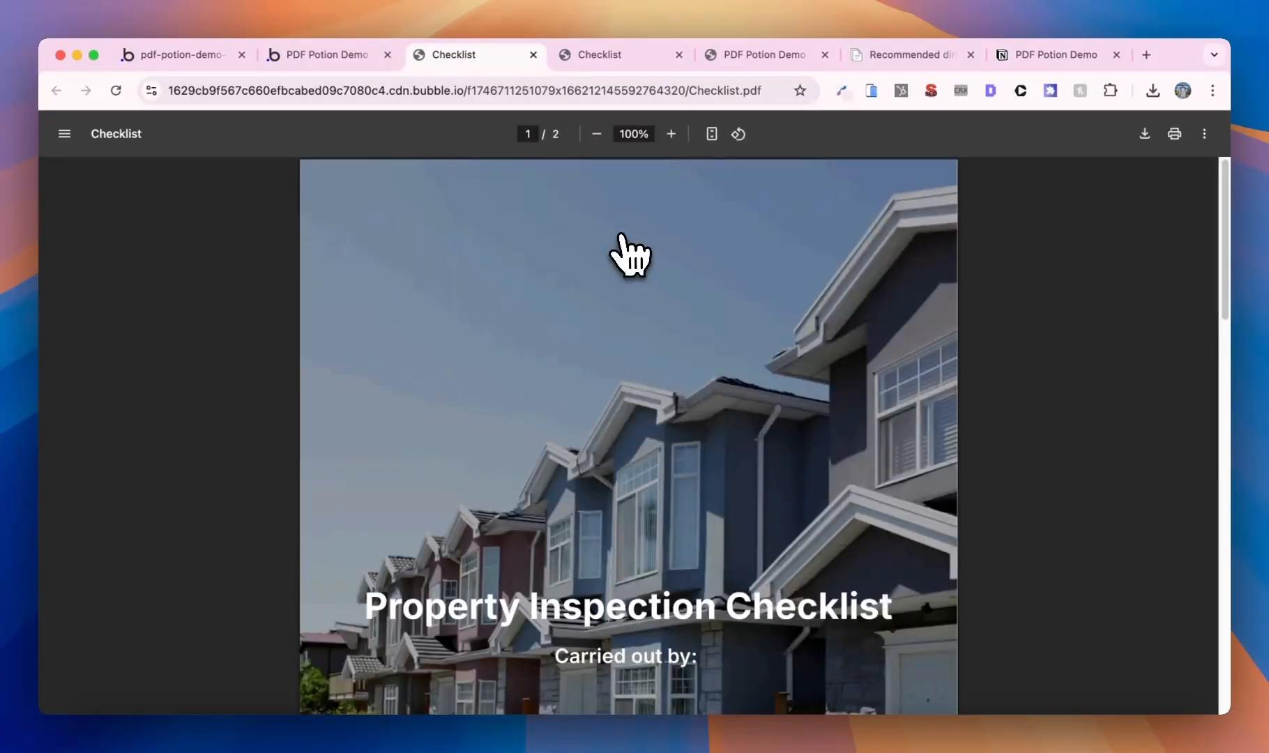
{"action": "scroll", "coordinate": [629, 254], "scroll_direction": "down", "scroll_amount": 4}
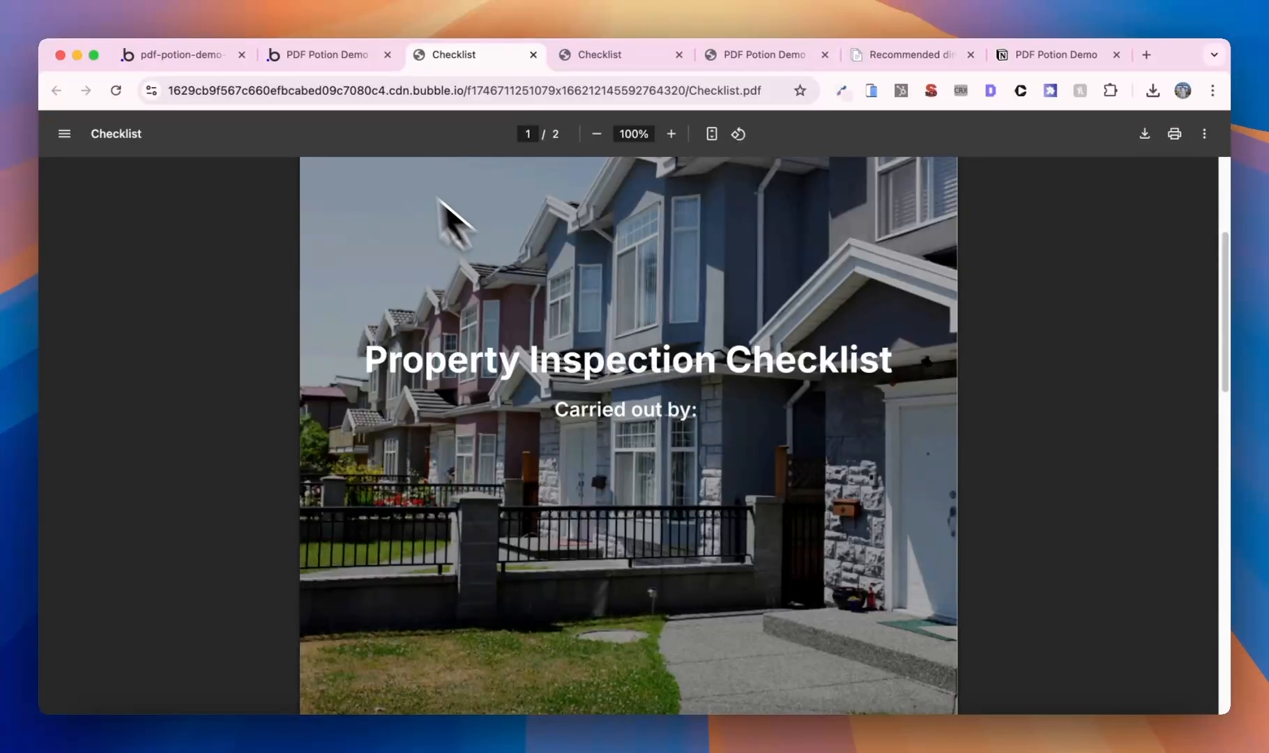
- Open the index page's Create PDF of Checklist workflow and review the Create PDF step's privacy settings
{"action": "left_click", "coordinate": [202, 55]}
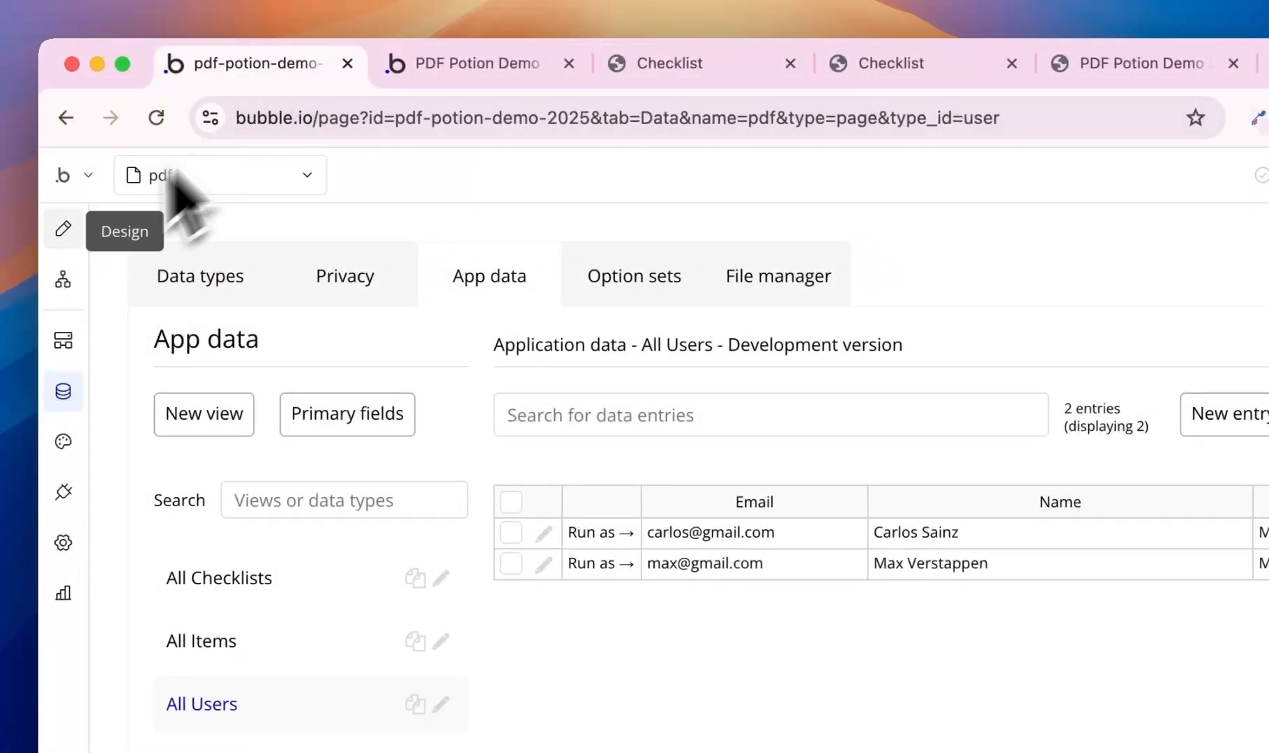
{"action": "left_click", "coordinate": [63, 228]}
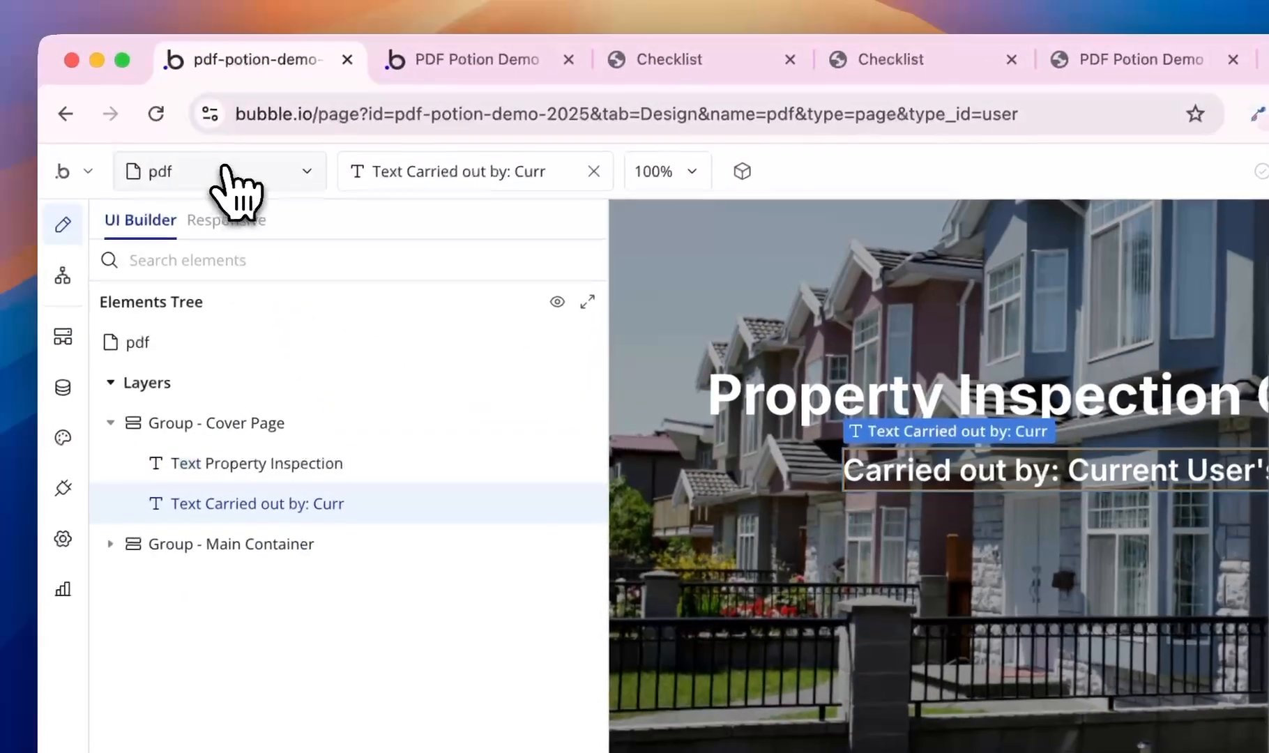
{"action": "left_click", "coordinate": [207, 133]}
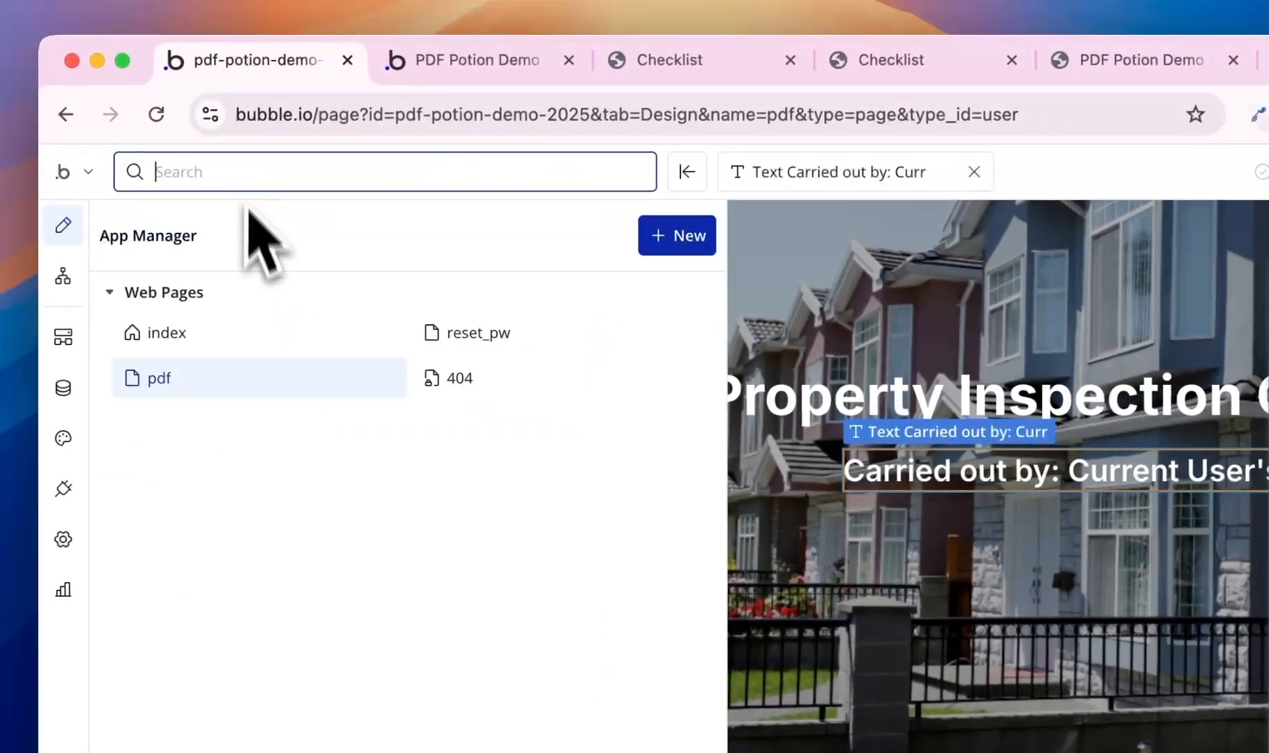
{"action": "left_click", "coordinate": [206, 285]}
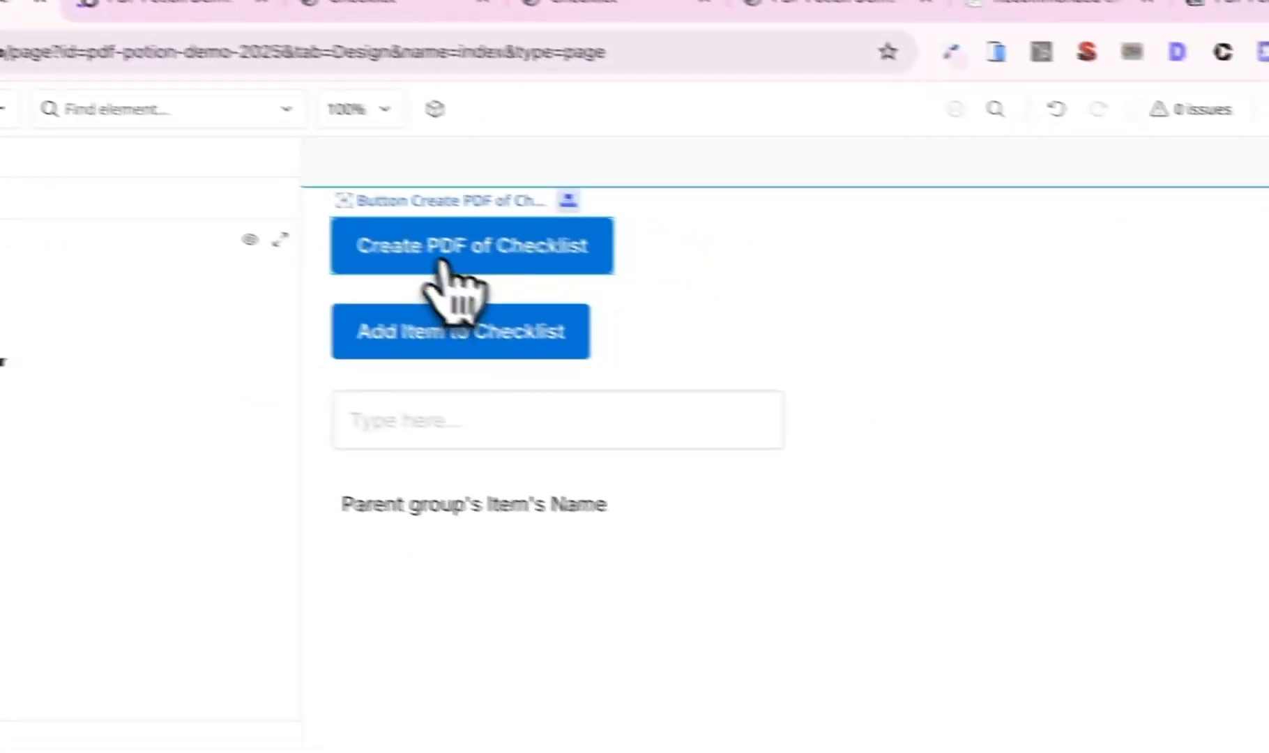
{"action": "left_click", "coordinate": [753, 311]}
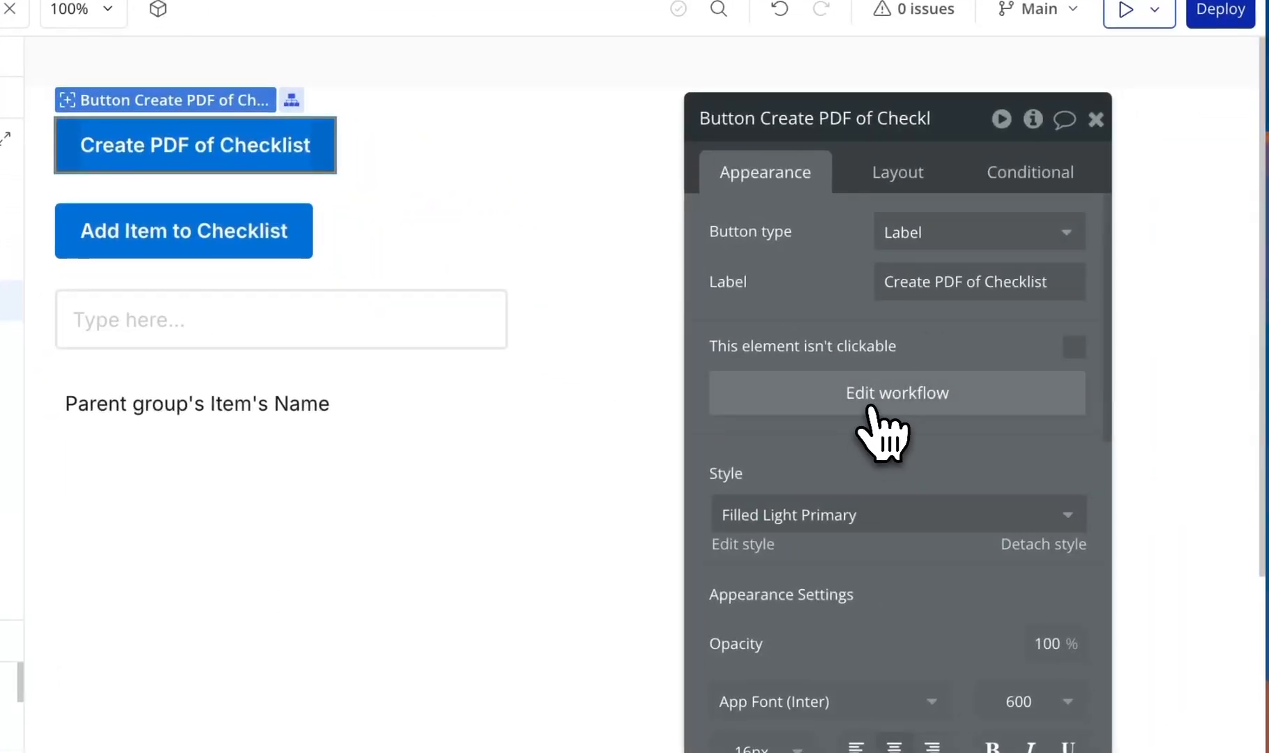
{"action": "left_click", "coordinate": [990, 438]}
{"action": "left_click", "coordinate": [659, 370]}
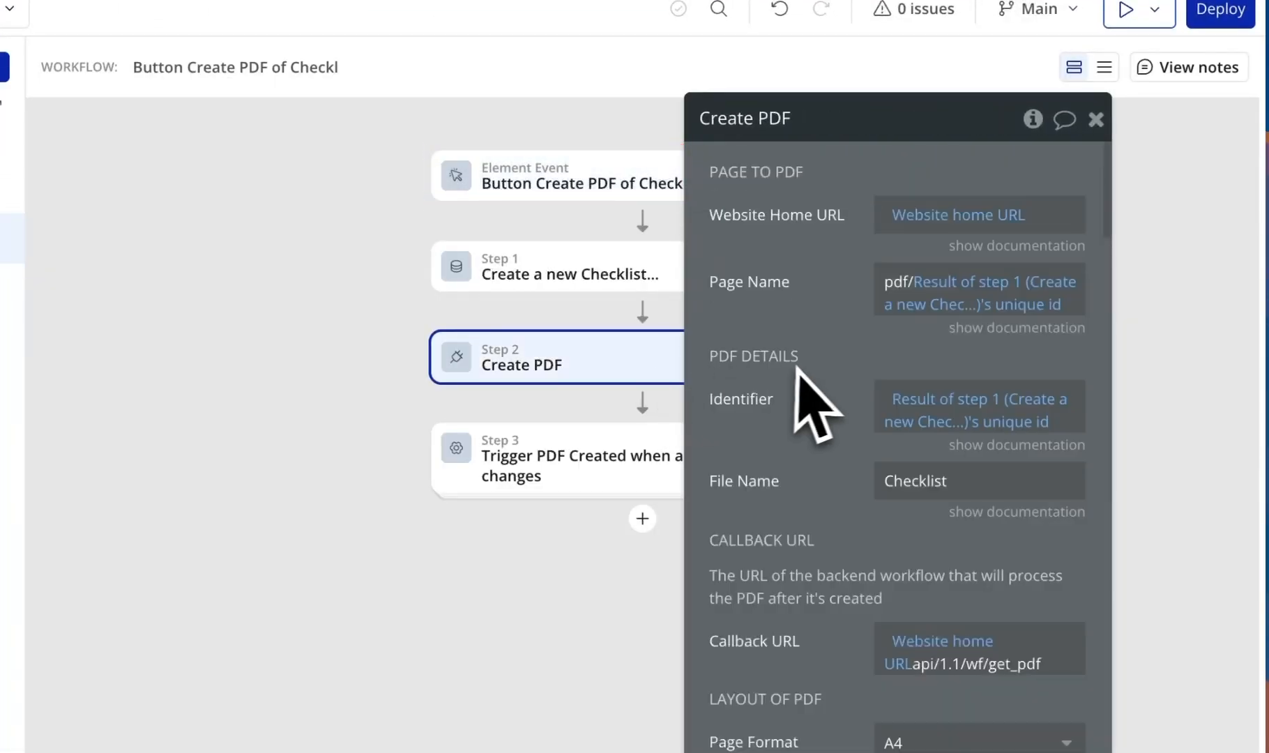
{"action": "scroll", "coordinate": [833, 411], "scroll_direction": "down", "scroll_amount": 2}
{"action": "scroll", "coordinate": [854, 442], "scroll_direction": "down", "scroll_amount": 12}
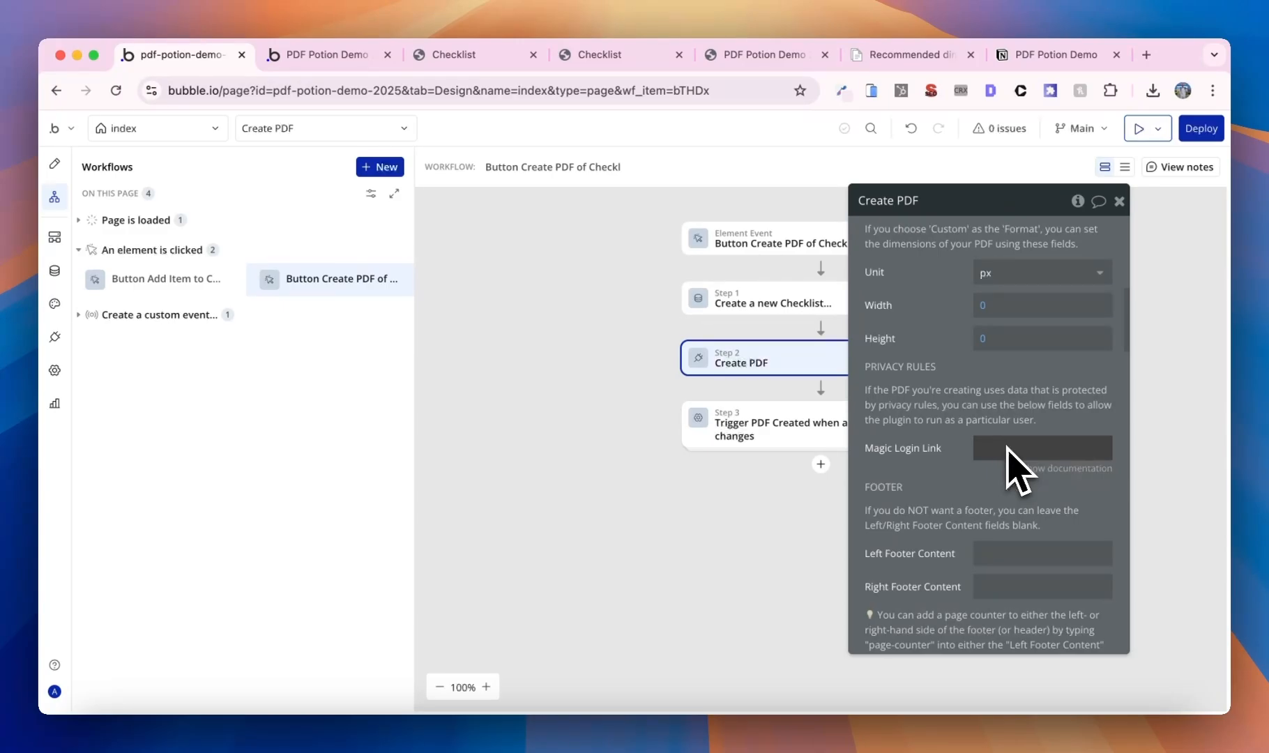
- Insert a Send magic login link action before the Create PDF step
{"action": "left_click_drag", "start_coordinate": [987, 406], "coordinate": [1078, 410]}
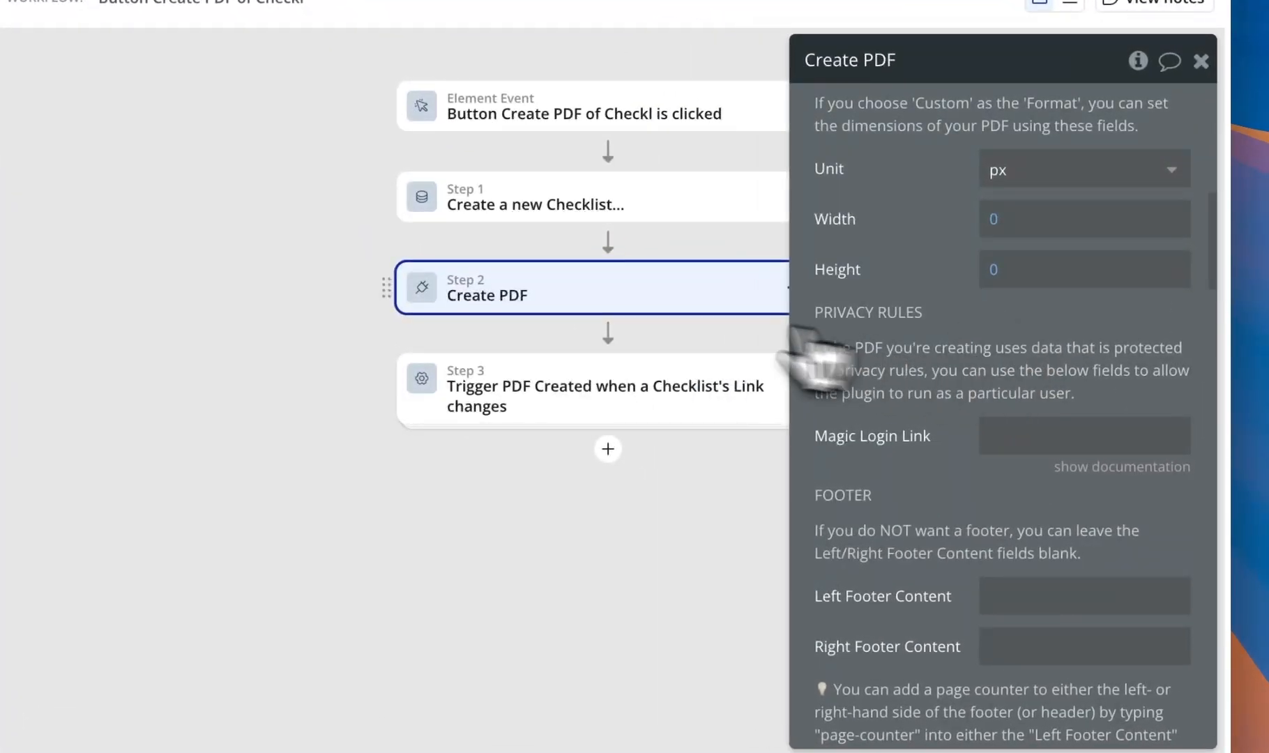
{"action": "right_click", "coordinate": [627, 289]}
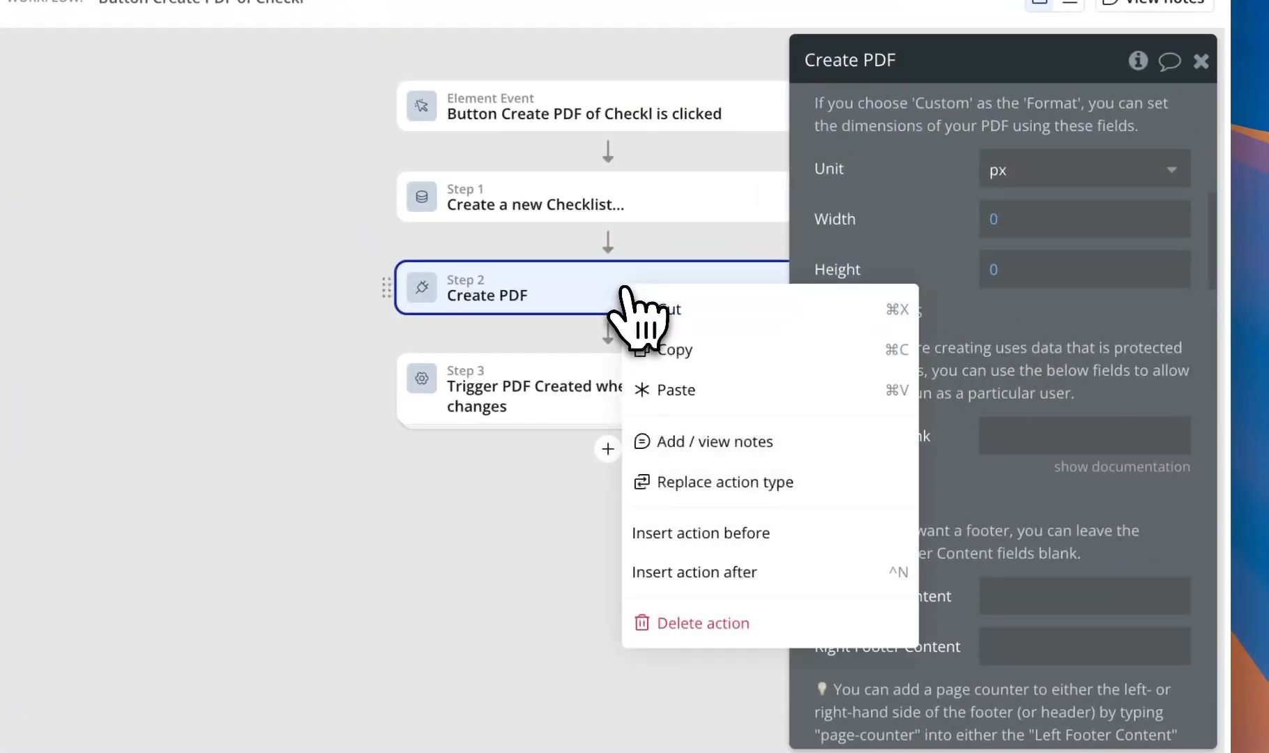
{"action": "left_click", "coordinate": [761, 527]}
{"action": "mouse_move", "coordinate": [759, 496]}
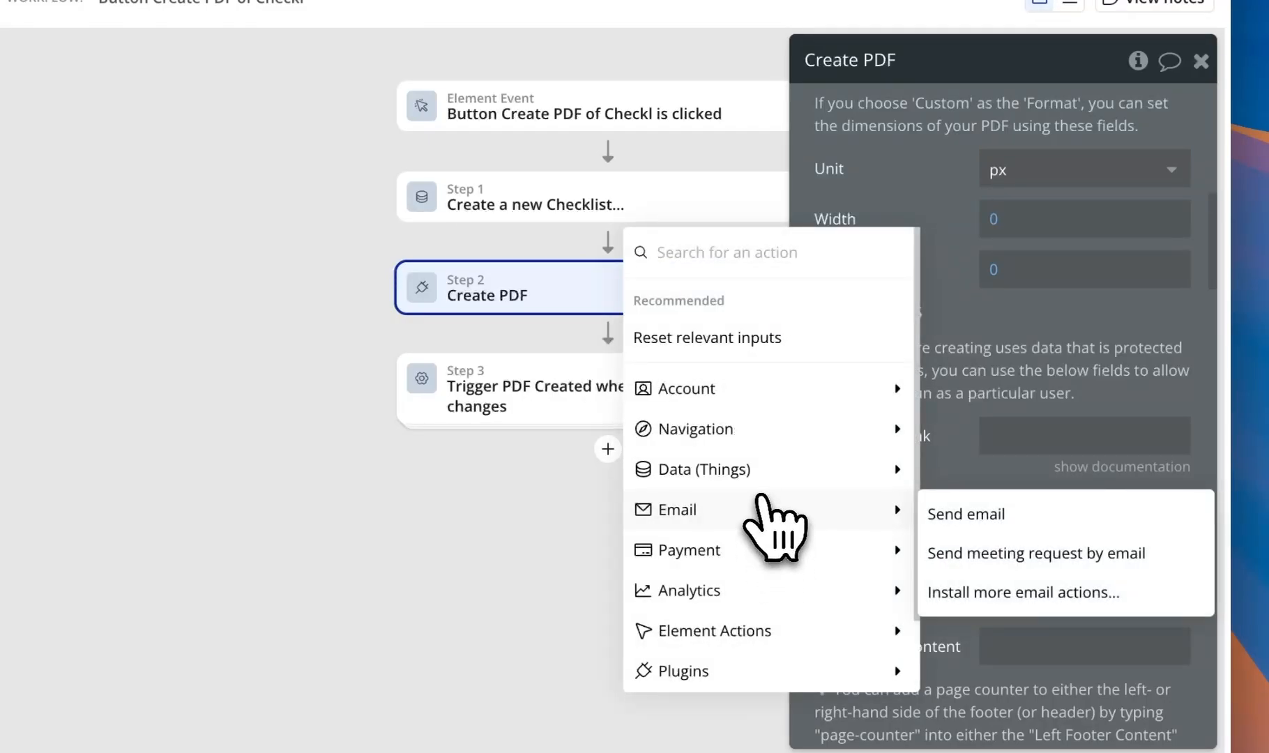
{"action": "type", "text": "send"}
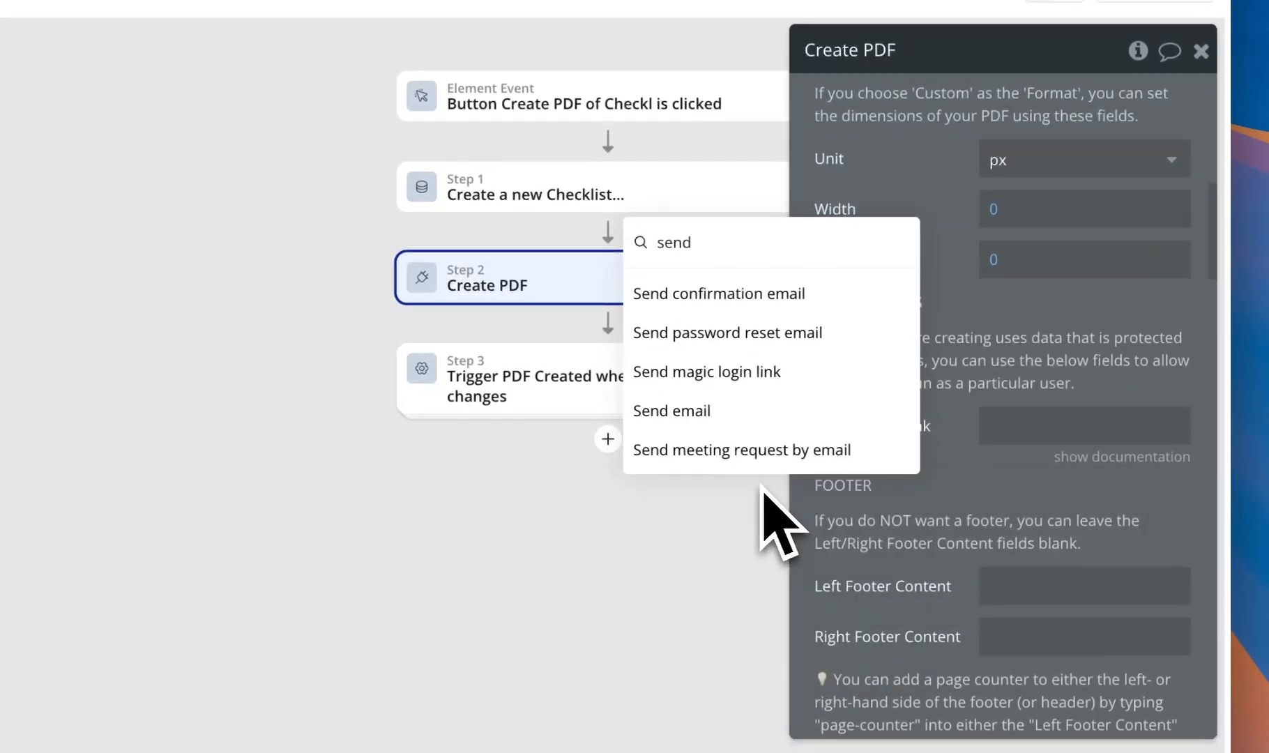
{"action": "left_click", "coordinate": [754, 369]}
{"action": "left_click_drag", "start_coordinate": [895, 345], "coordinate": [807, 419]}
{"action": "scroll", "coordinate": [873, 473], "scroll_direction": "up", "scroll_amount": 4}
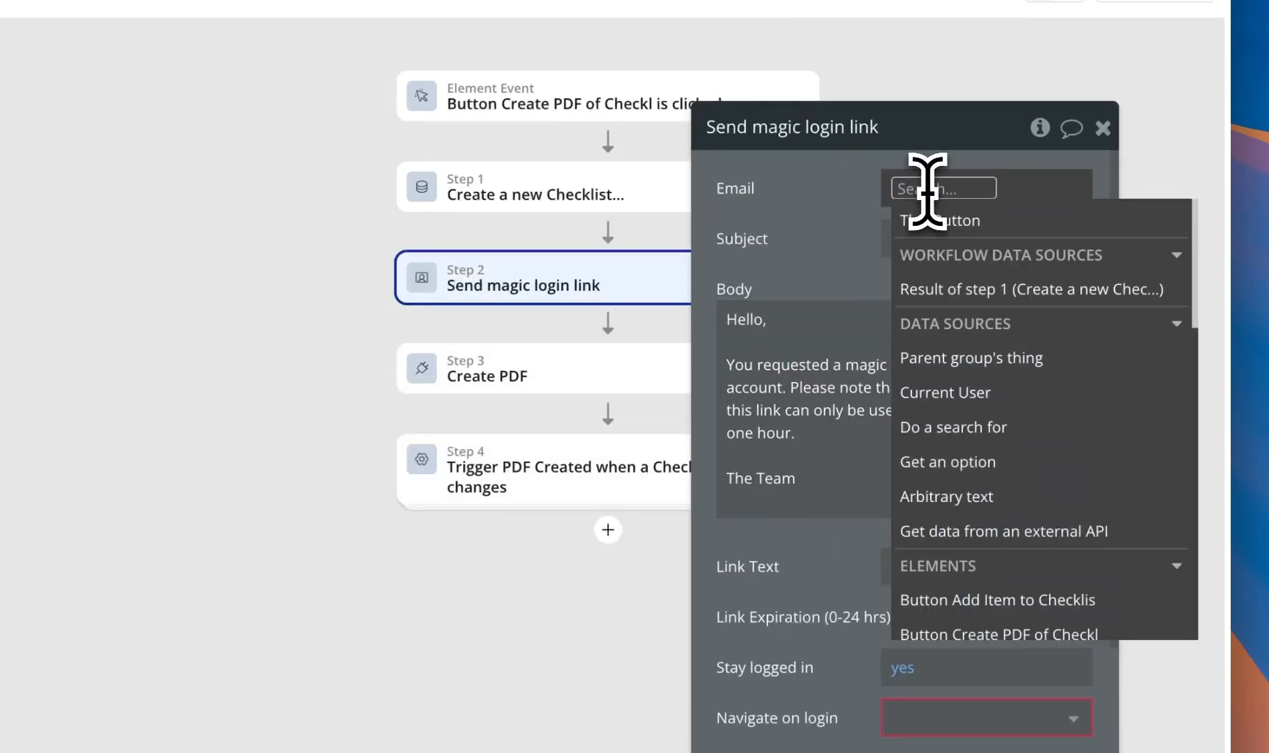
{"action": "left_click", "coordinate": [918, 394]}
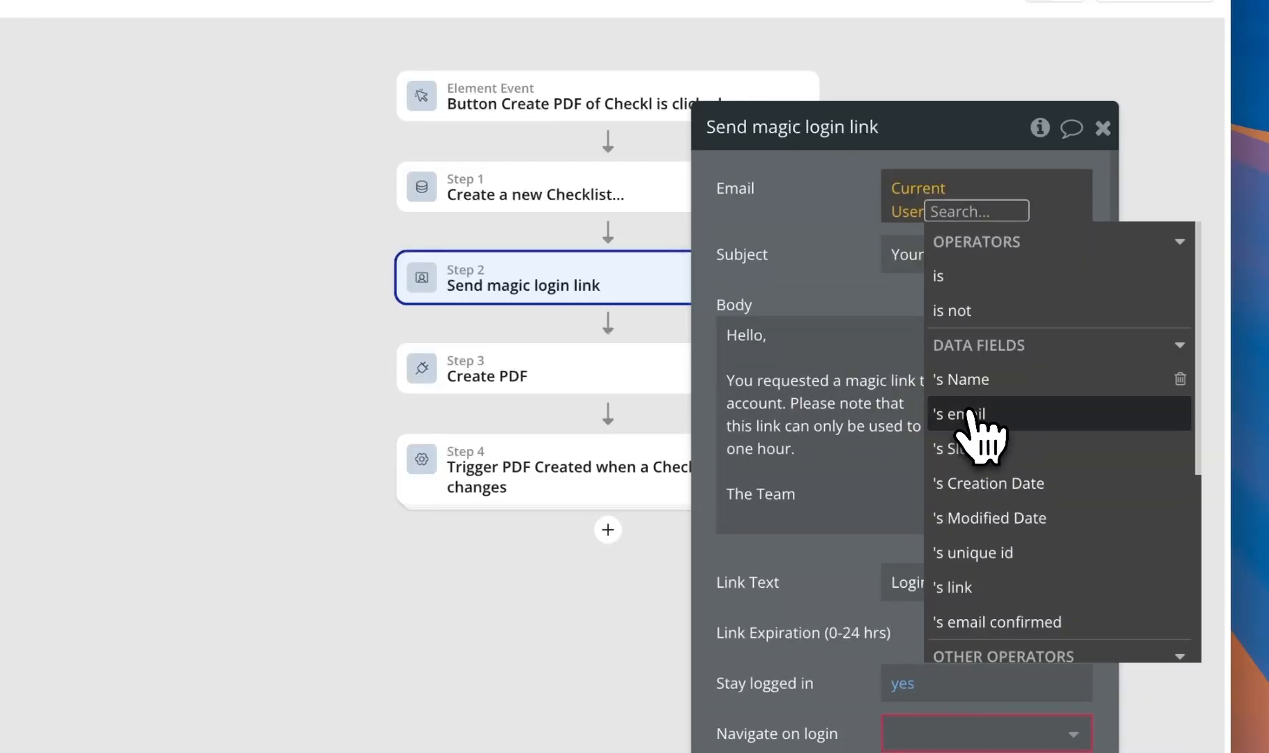
{"action": "left_click", "coordinate": [969, 415]}
{"action": "left_click", "coordinate": [855, 277]}
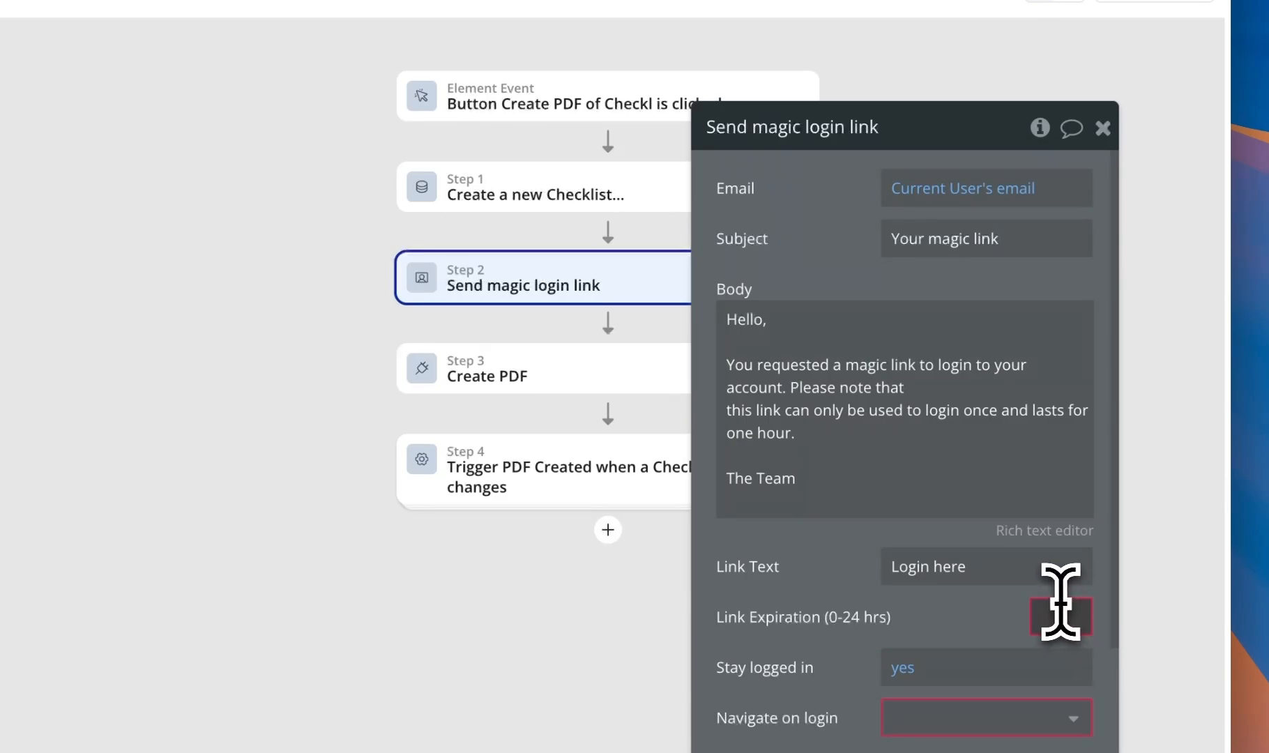
{"action": "left_click", "coordinate": [1060, 613]}
{"action": "type", "text": "1"}
{"action": "scroll", "coordinate": [884, 603], "scroll_direction": "down", "scroll_amount": 3}
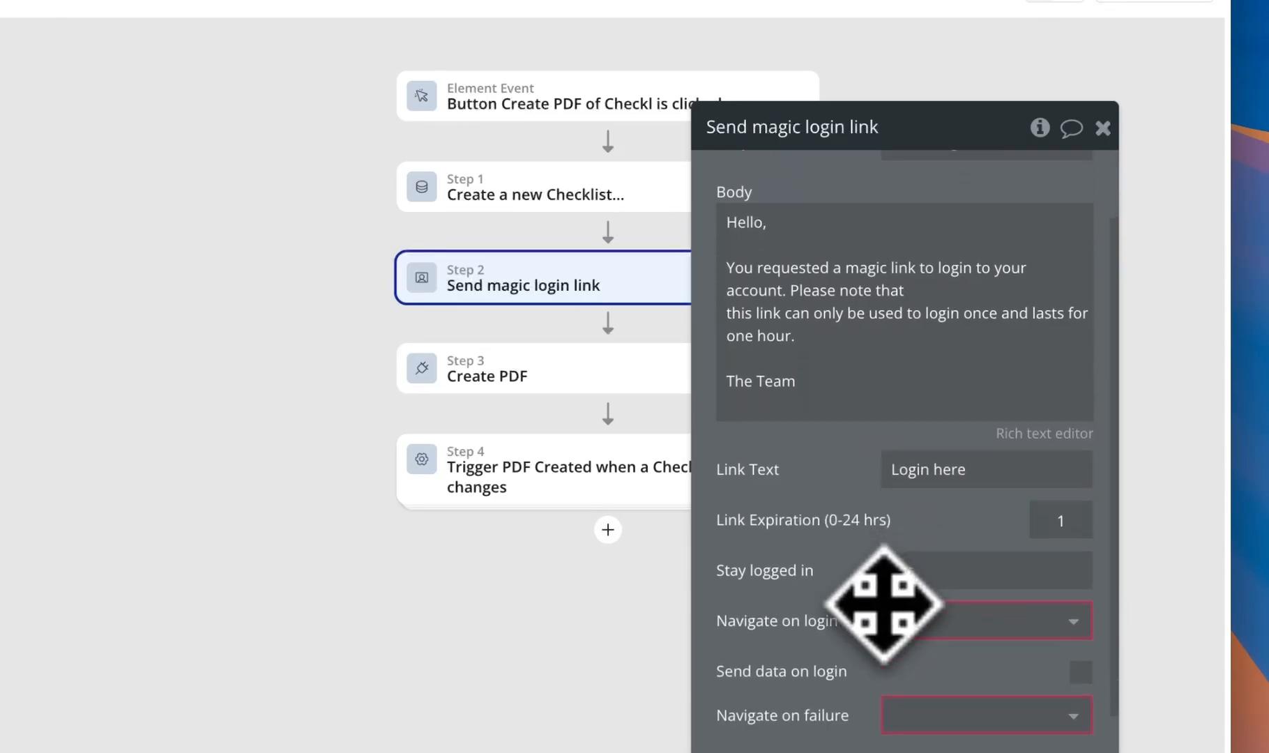
{"action": "left_click", "coordinate": [962, 496]}
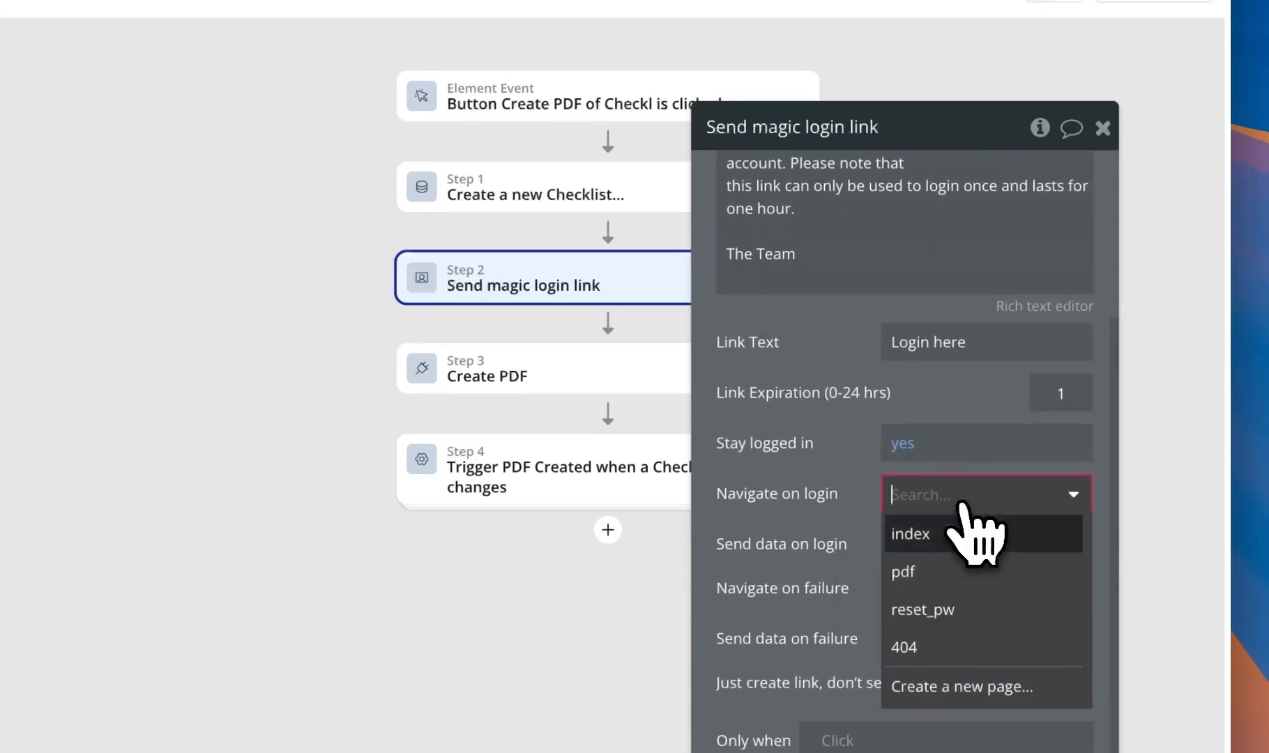
{"action": "left_click", "coordinate": [954, 550]}
{"action": "left_click", "coordinate": [964, 593]}
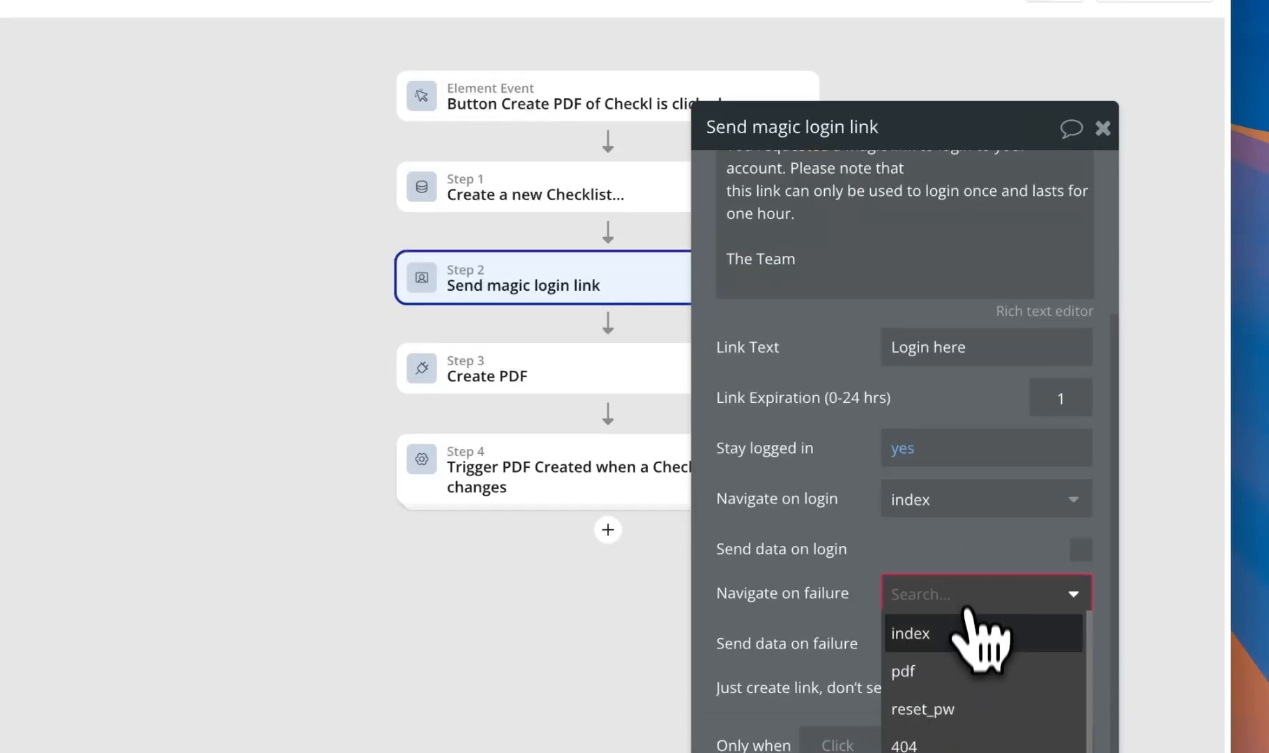
{"action": "left_click", "coordinate": [966, 634]}
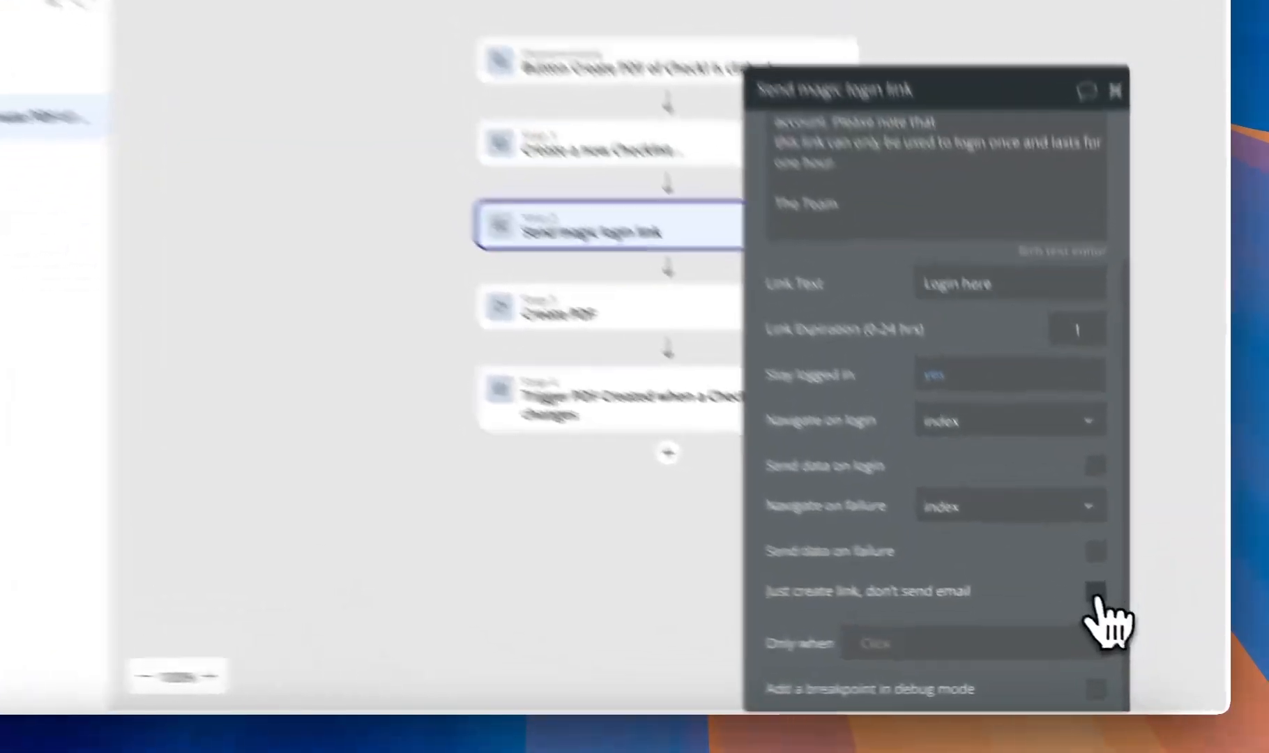
{"action": "left_click", "coordinate": [1131, 625]}
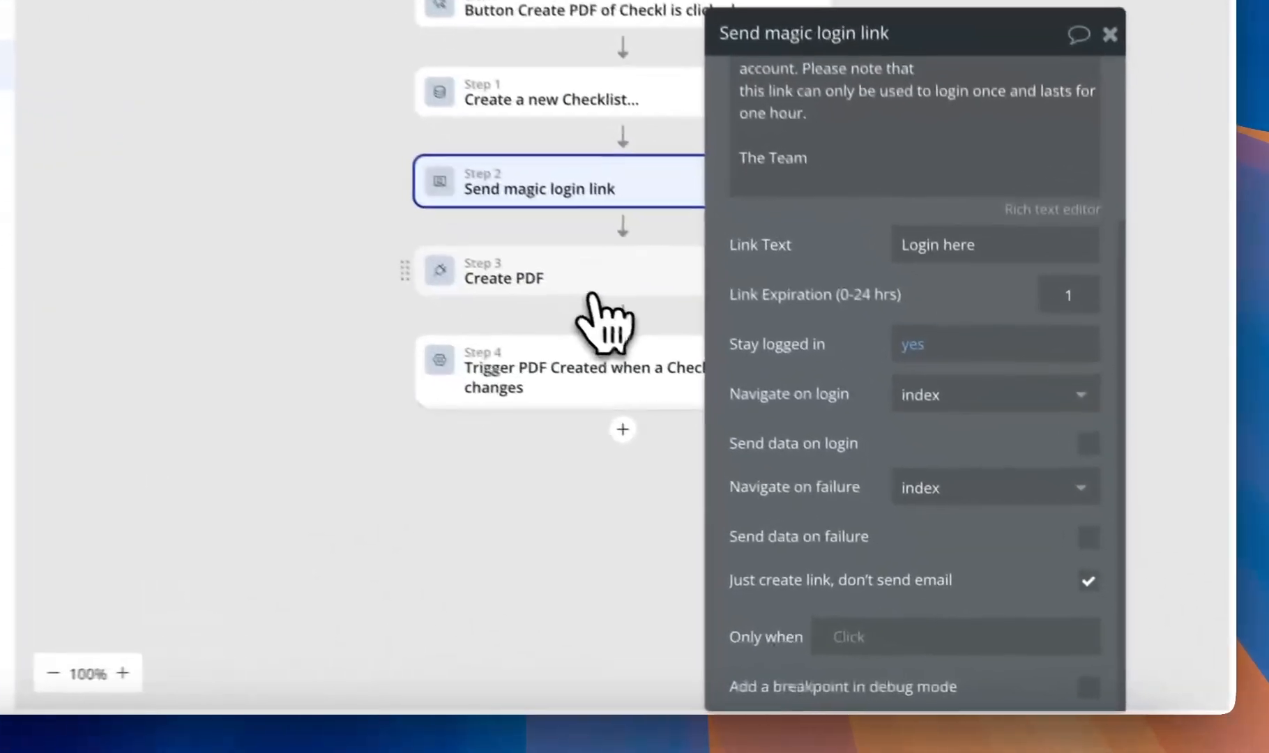
- Set the Create PDF step's Magic Login Link to Result of step 2
{"action": "left_click", "coordinate": [591, 294]}
{"action": "scroll", "coordinate": [858, 419], "scroll_direction": "down", "scroll_amount": 2}
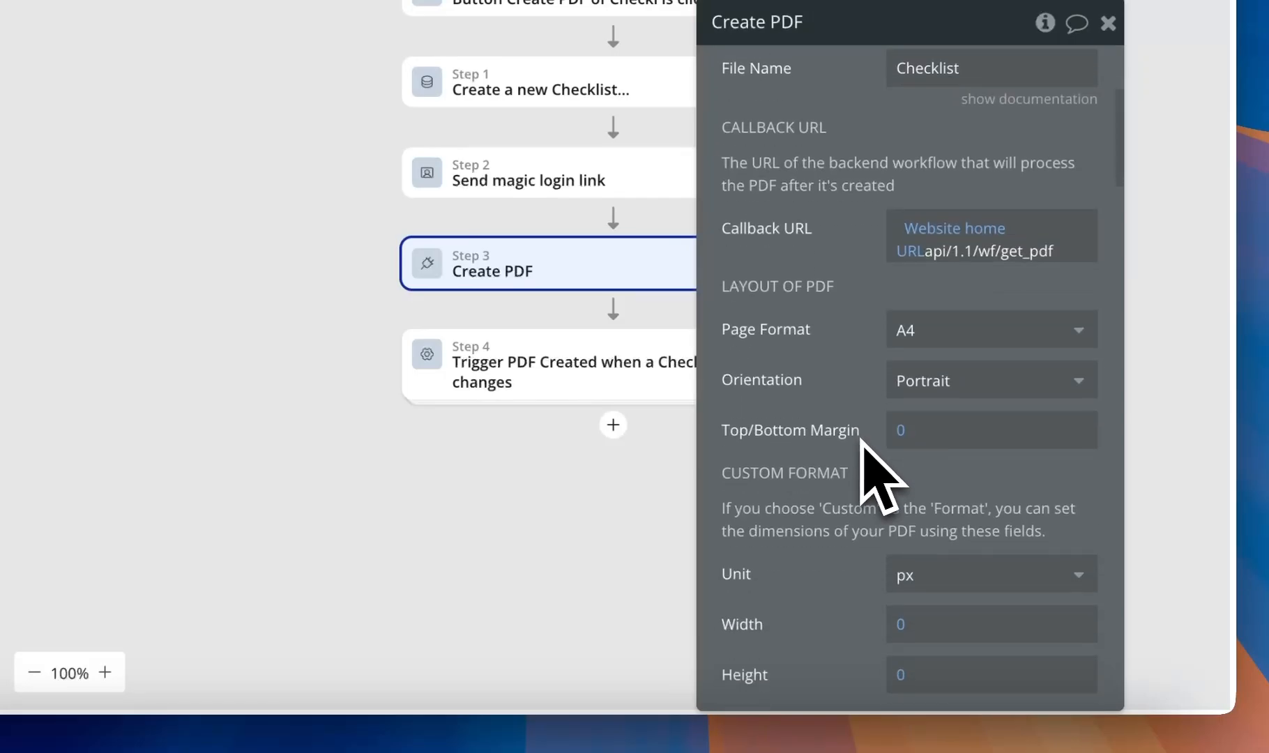
{"action": "scroll", "coordinate": [864, 474], "scroll_direction": "down", "scroll_amount": 5}
{"action": "left_click", "coordinate": [946, 522]}
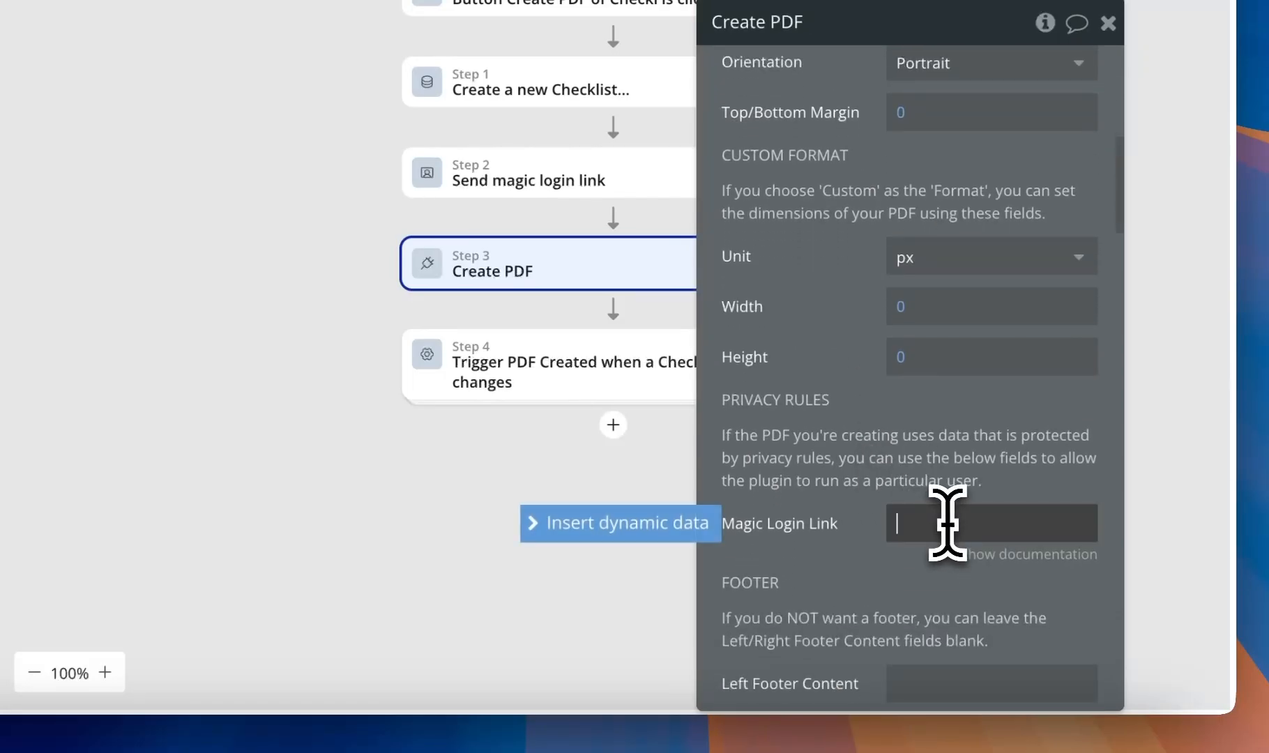
{"action": "left_click", "coordinate": [658, 527]}
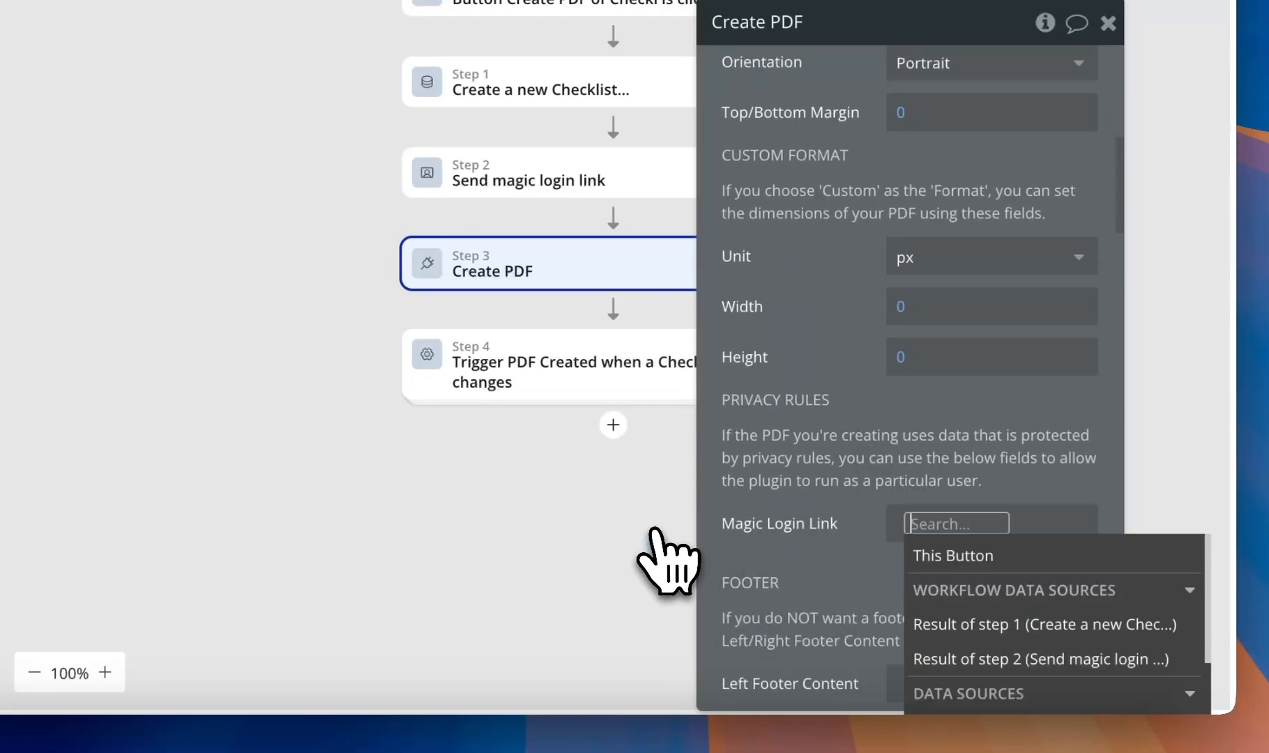
{"action": "left_click", "coordinate": [957, 659]}
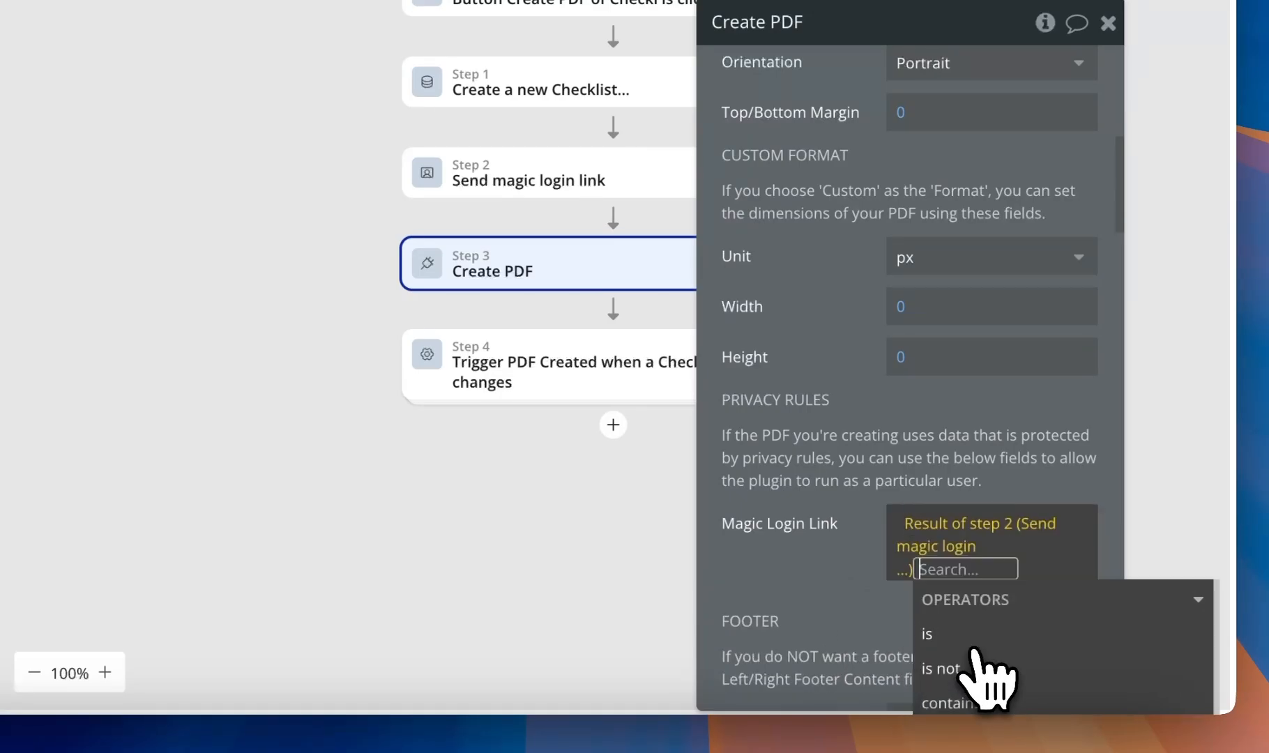
{"action": "left_click_drag", "start_coordinate": [850, 615], "coordinate": [765, 527]}
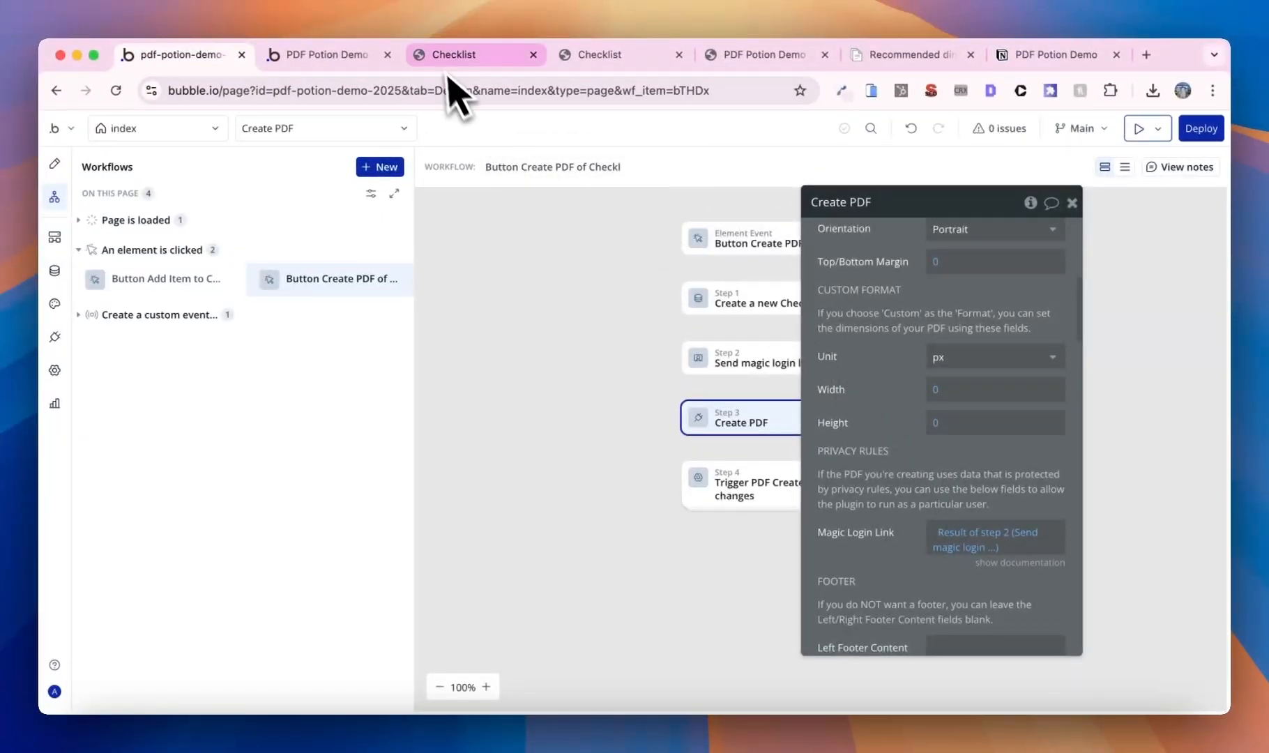
- Reload the test app, add Item 1, and regenerate the Checklist PDF
{"action": "left_click", "coordinate": [321, 61]}
{"action": "left_click", "coordinate": [346, 125]}
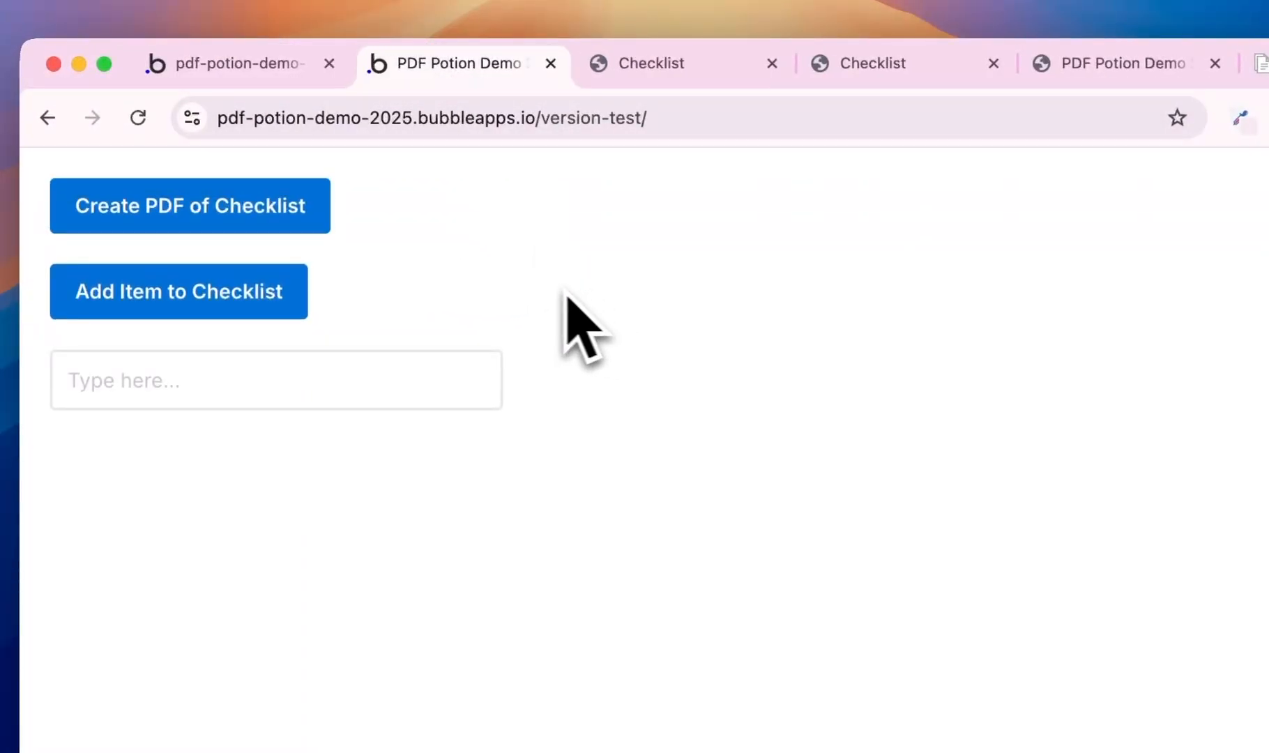
{"action": "left_click", "coordinate": [406, 369]}
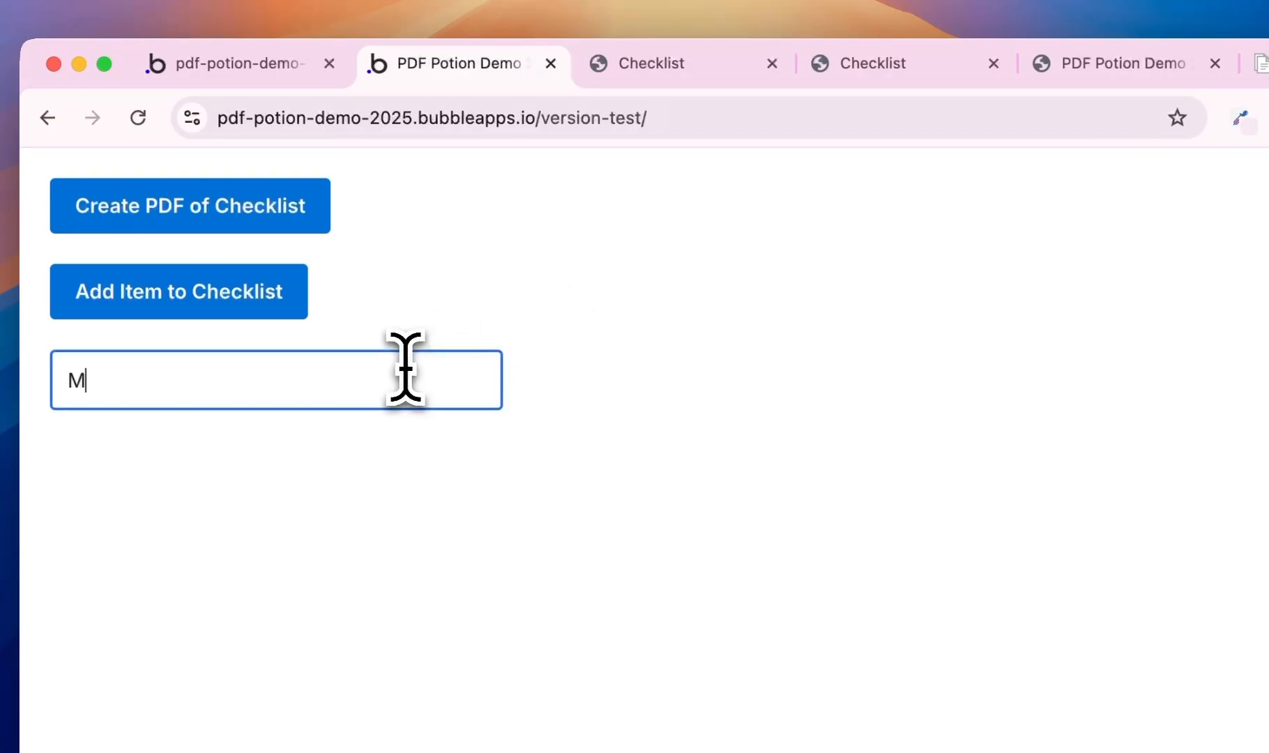
{"action": "type", "text": "Item 1"}
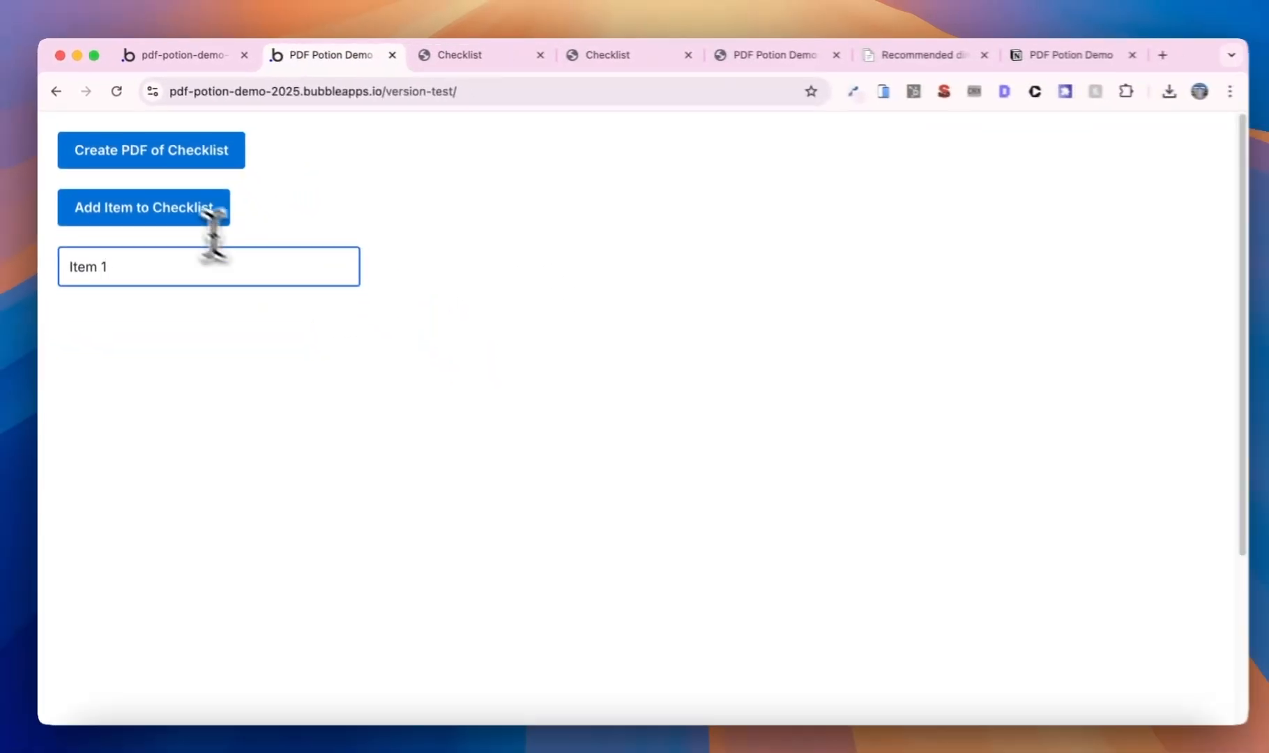
{"action": "left_click", "coordinate": [278, 297]}
{"action": "left_click", "coordinate": [226, 160]}
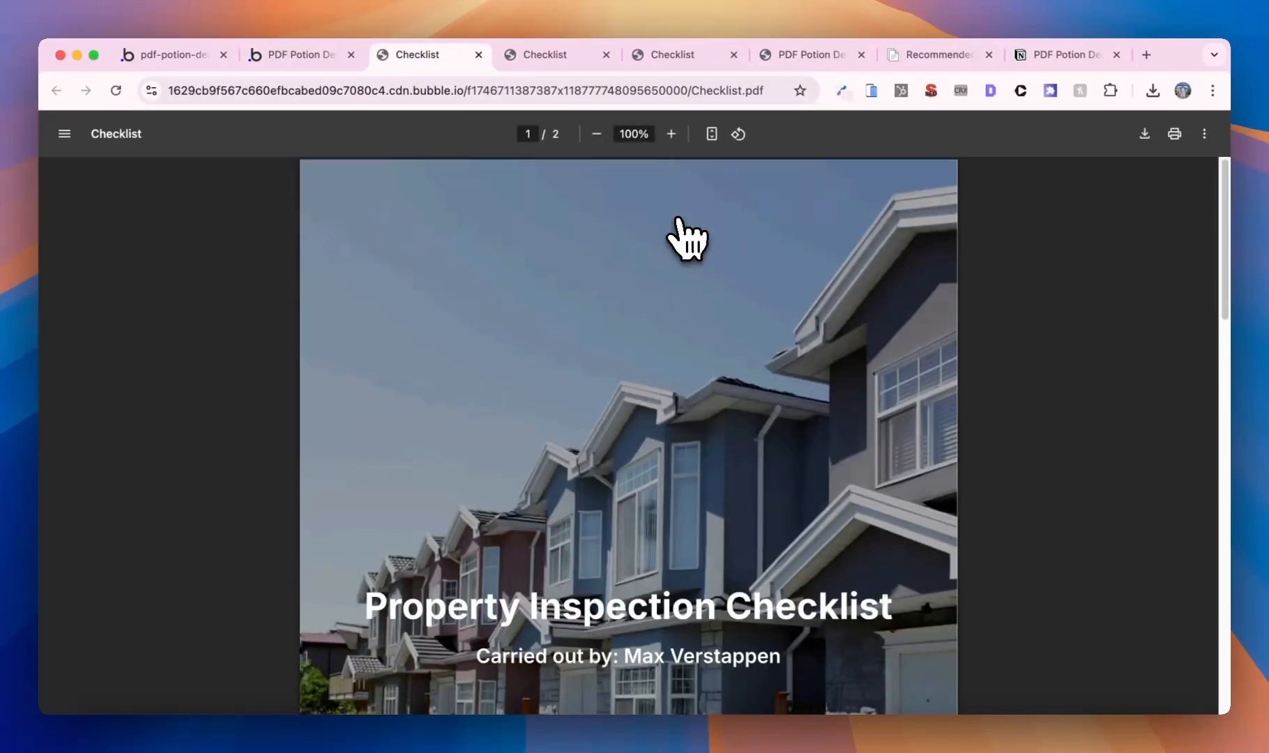
{"action": "scroll", "coordinate": [697, 292], "scroll_direction": "down", "scroll_amount": 4}
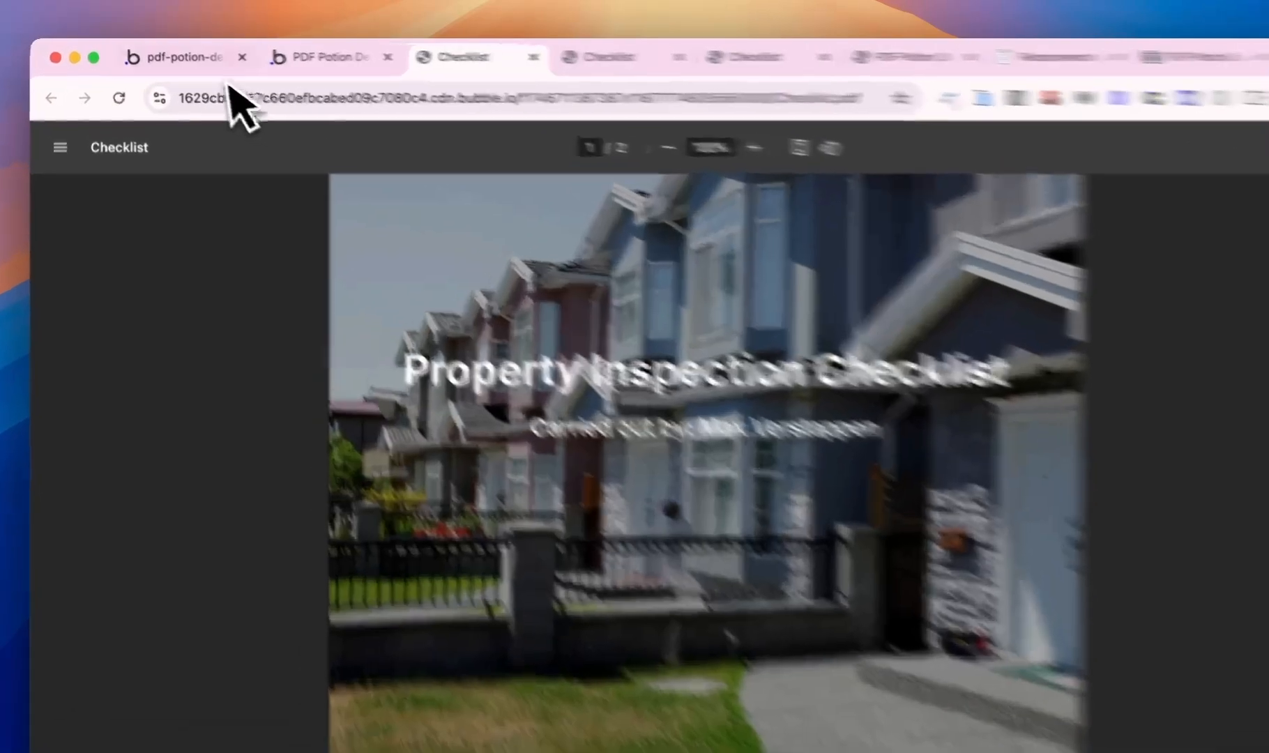
- Clear the Magic Login Link value and delete the Send magic login link step
{"action": "left_click", "coordinate": [178, 56]}
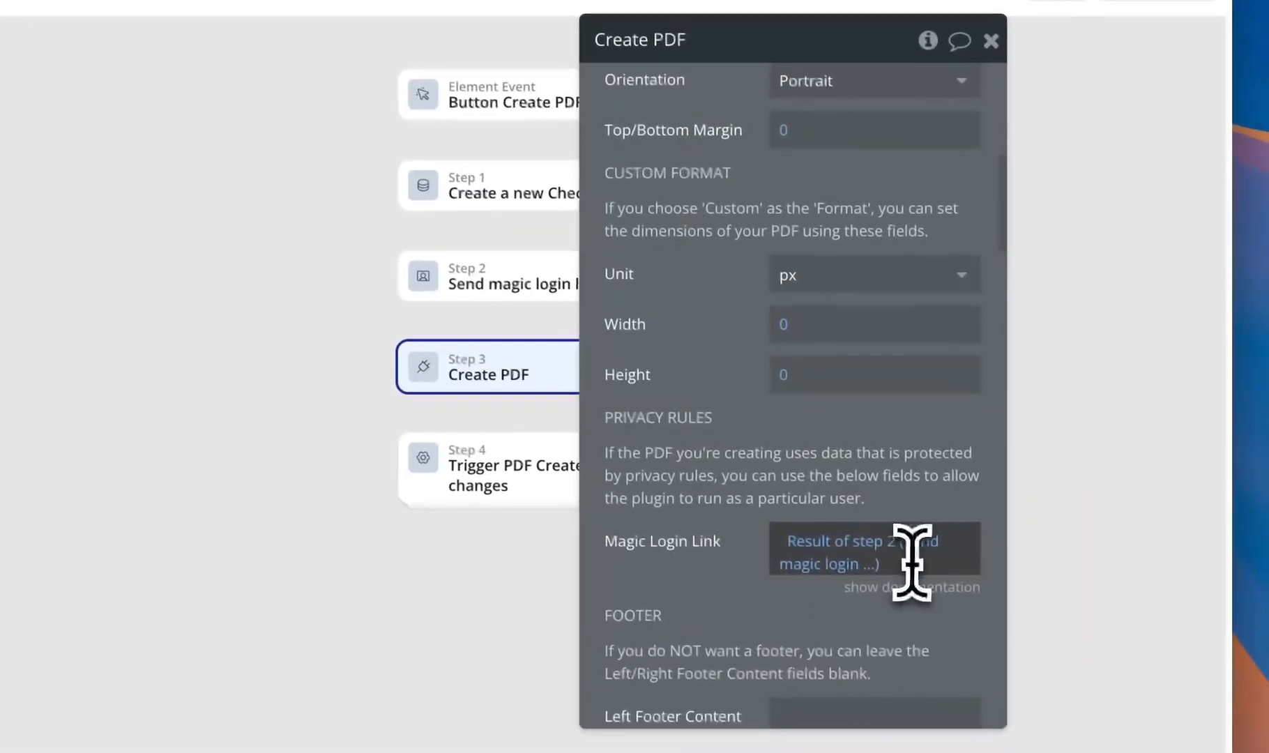
{"action": "right_click", "coordinate": [1021, 609]}
{"action": "left_click", "coordinate": [1080, 636]}
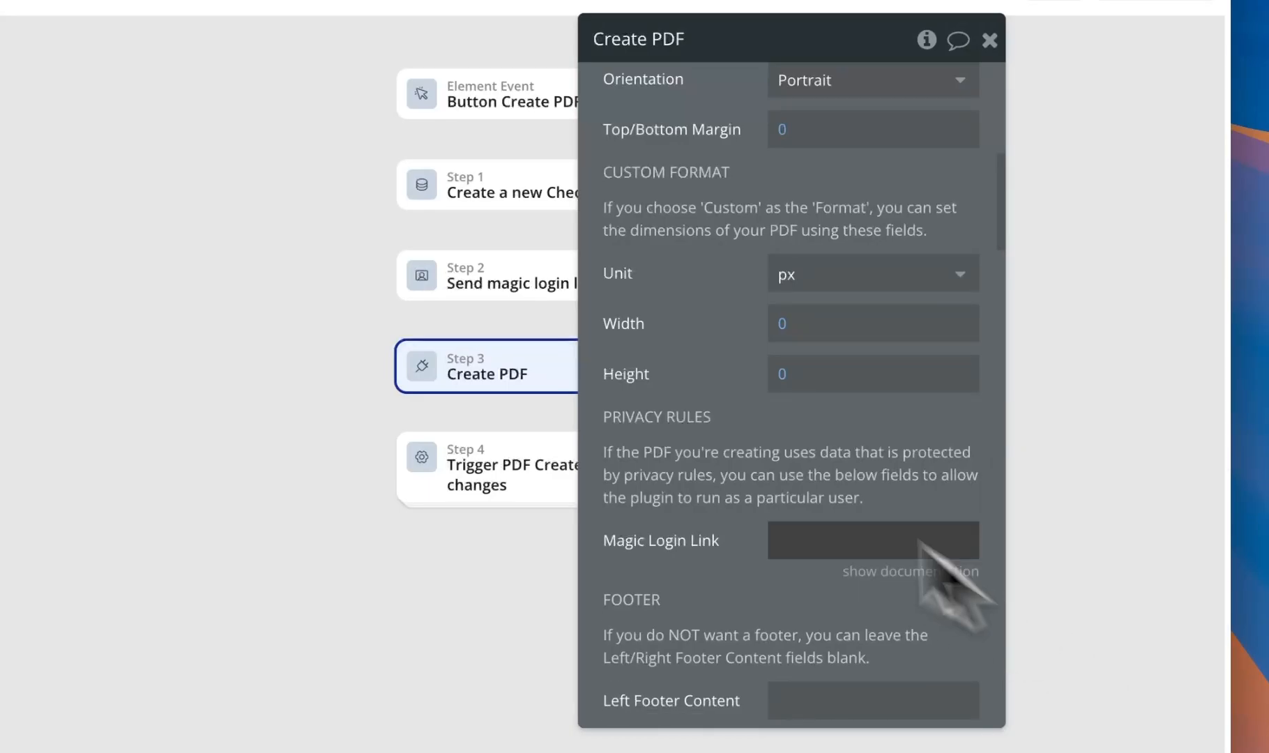
{"action": "right_click", "coordinate": [680, 282]}
{"action": "left_click", "coordinate": [640, 282]}
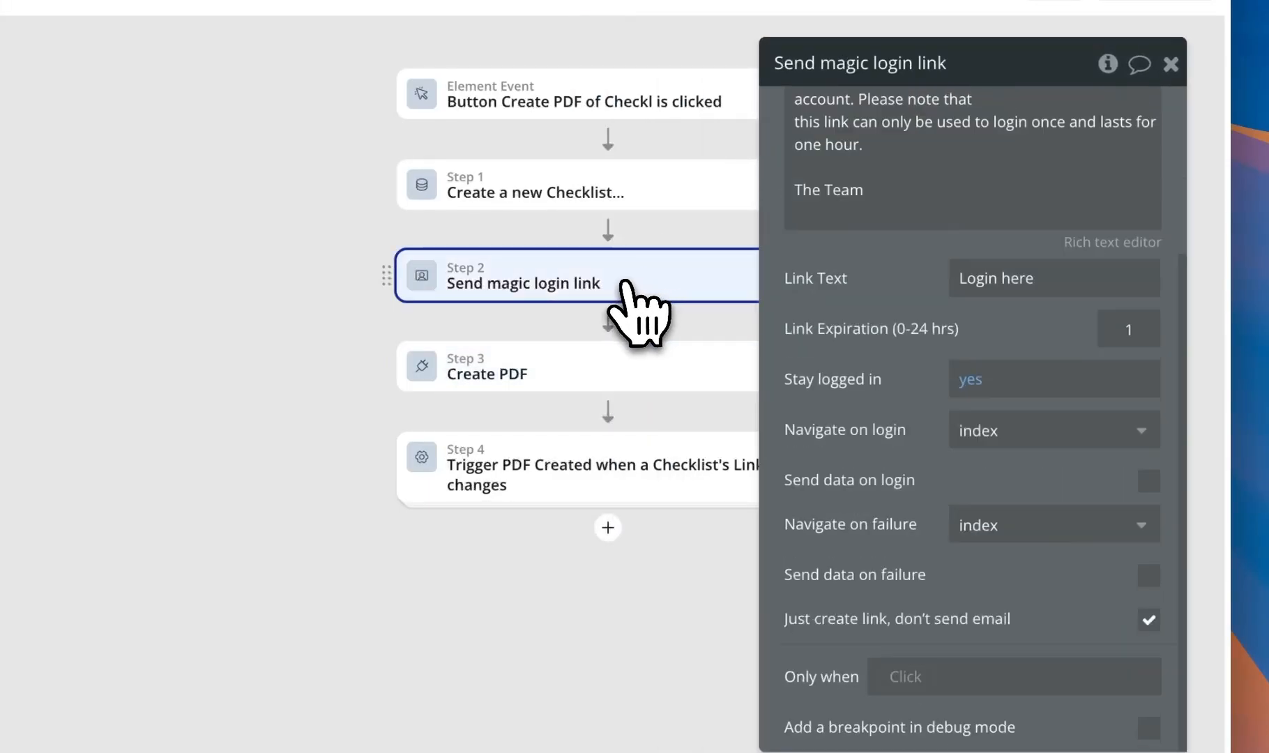
{"action": "right_click", "coordinate": [623, 283]}
{"action": "left_click", "coordinate": [717, 619]}
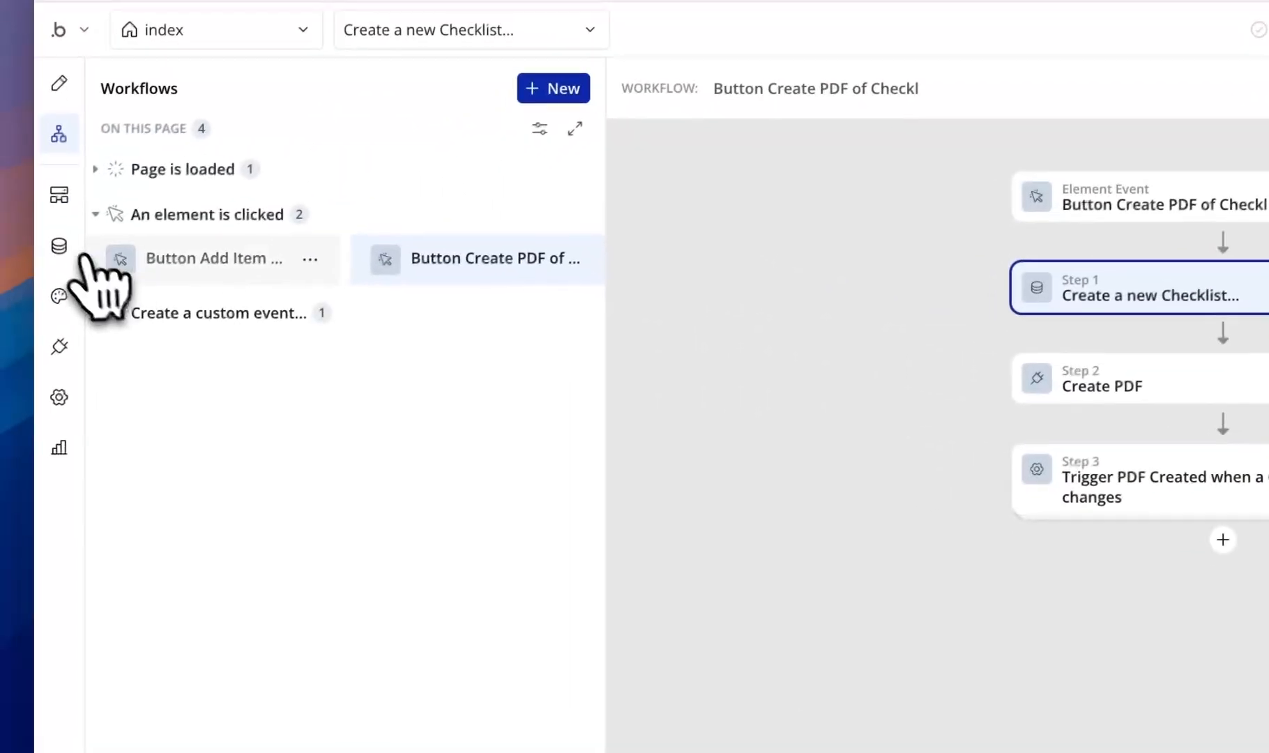
{"action": "left_click", "coordinate": [62, 246]}
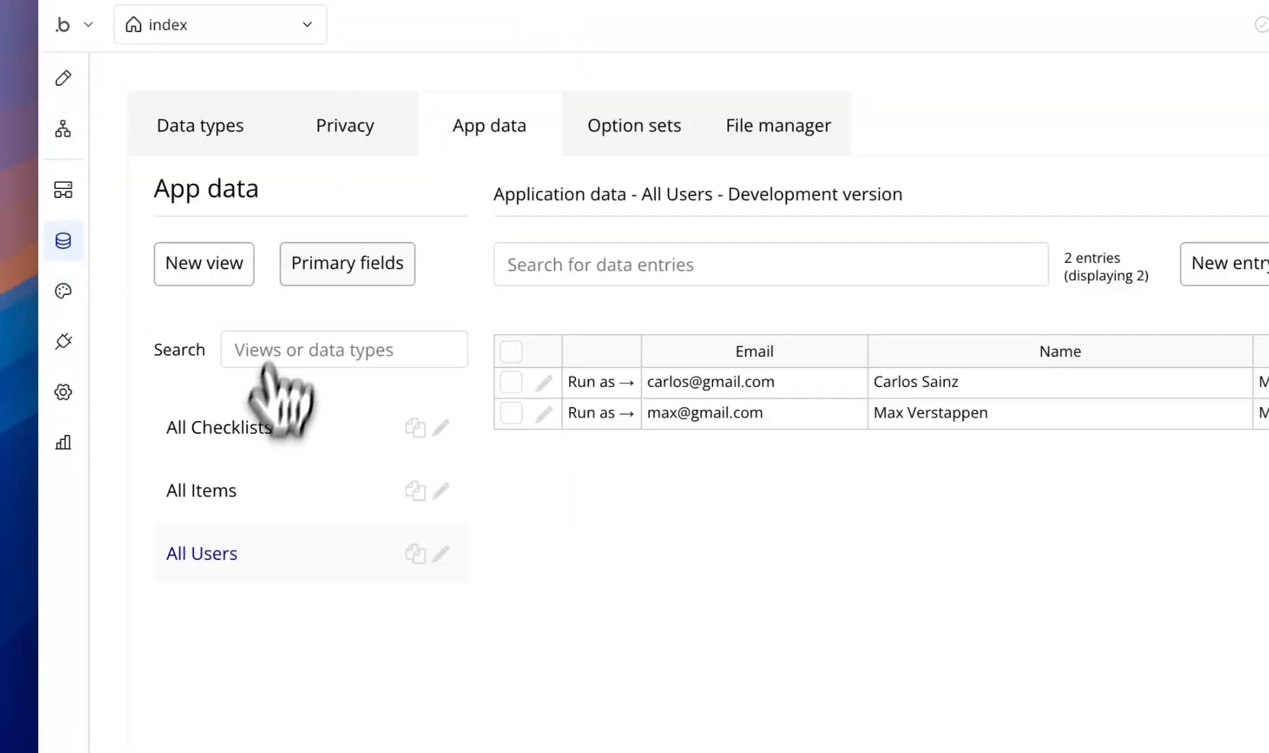
- Add a text field named Inspector to the Checklist data type
{"action": "left_click", "coordinate": [264, 438]}
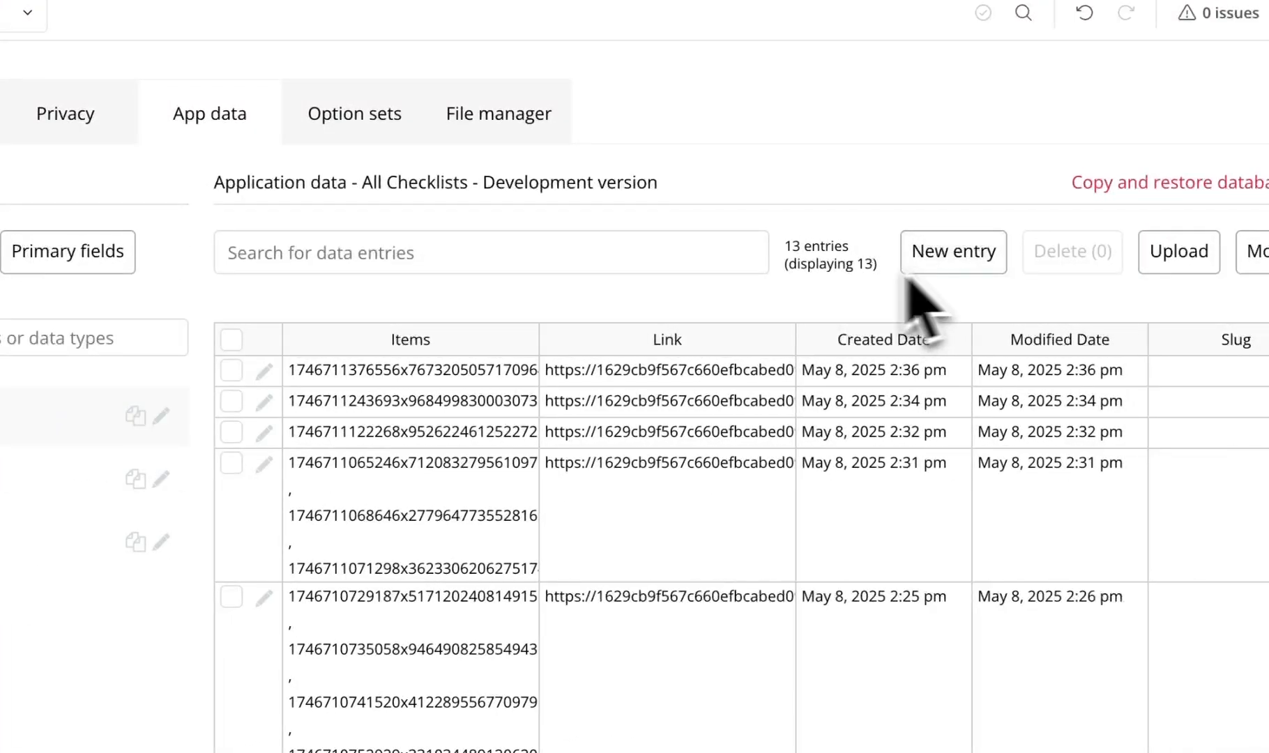
{"action": "left_click", "coordinate": [202, 159]}
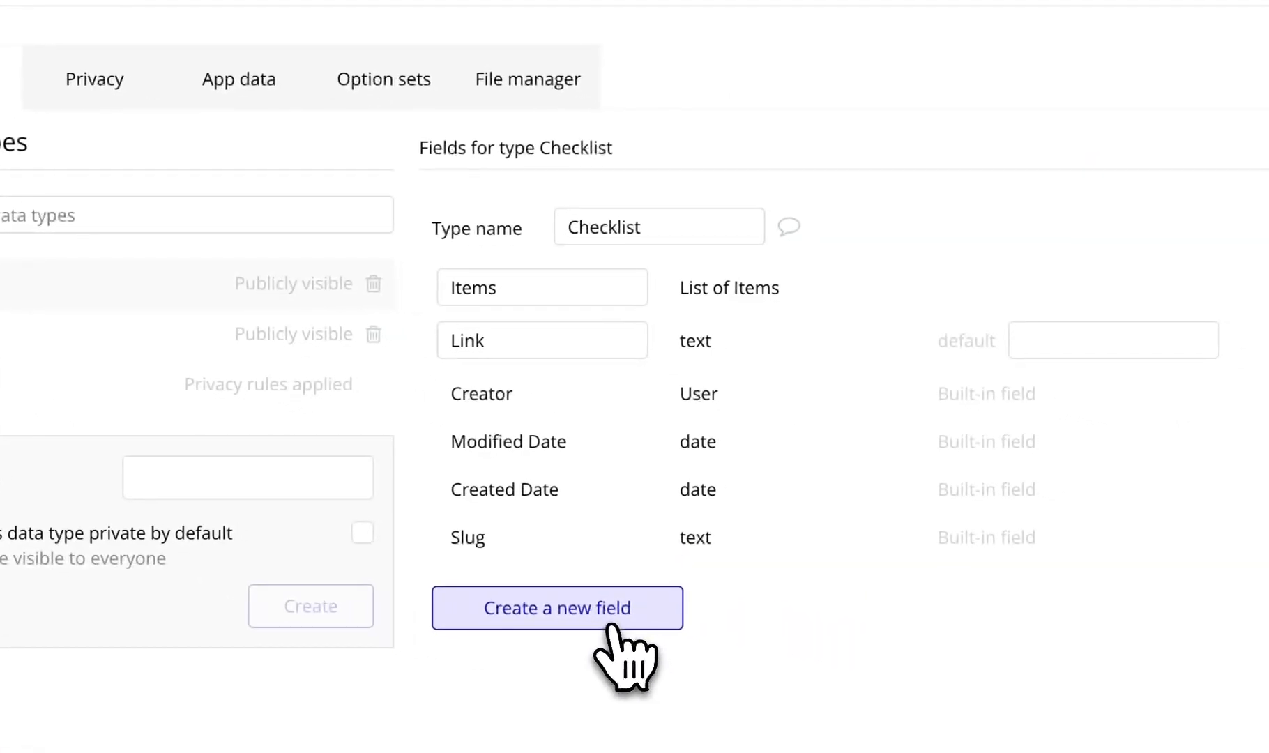
{"action": "left_click", "coordinate": [836, 666]}
{"action": "left_click", "coordinate": [590, 178]}
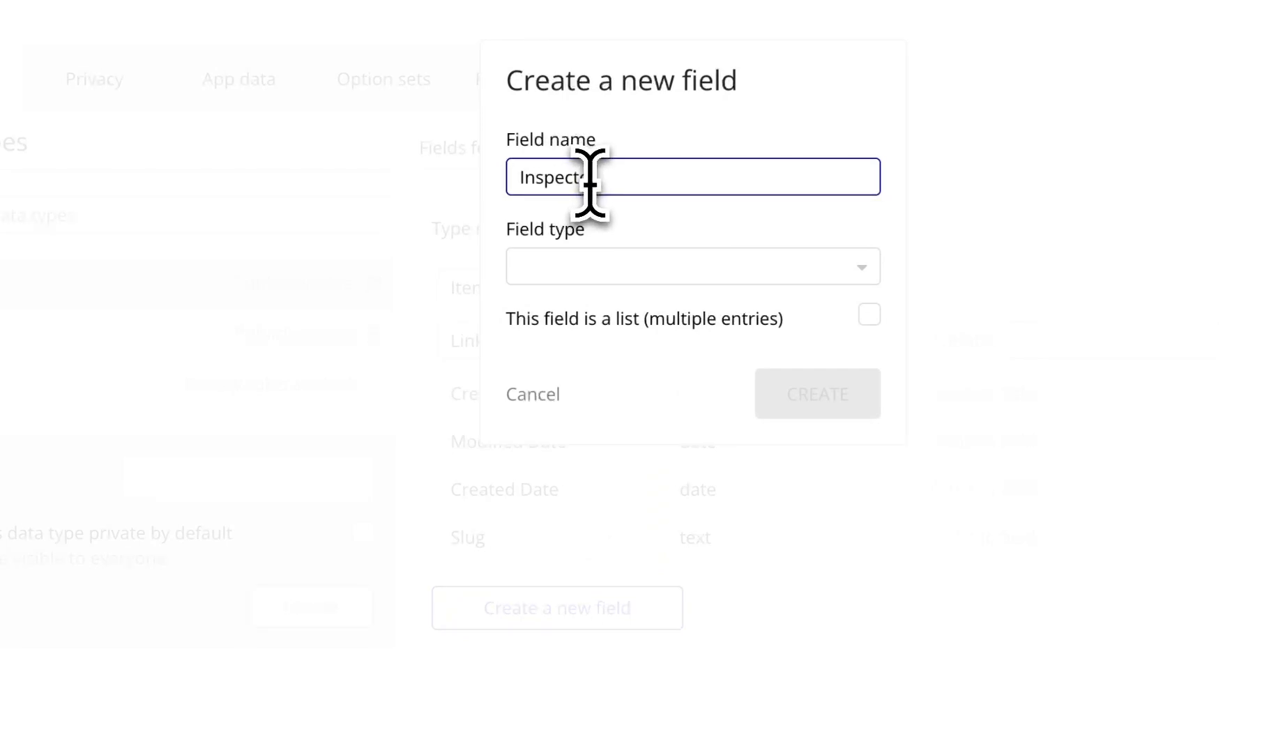
{"action": "type", "text": "Inspector"}
{"action": "left_click", "coordinate": [615, 268]}
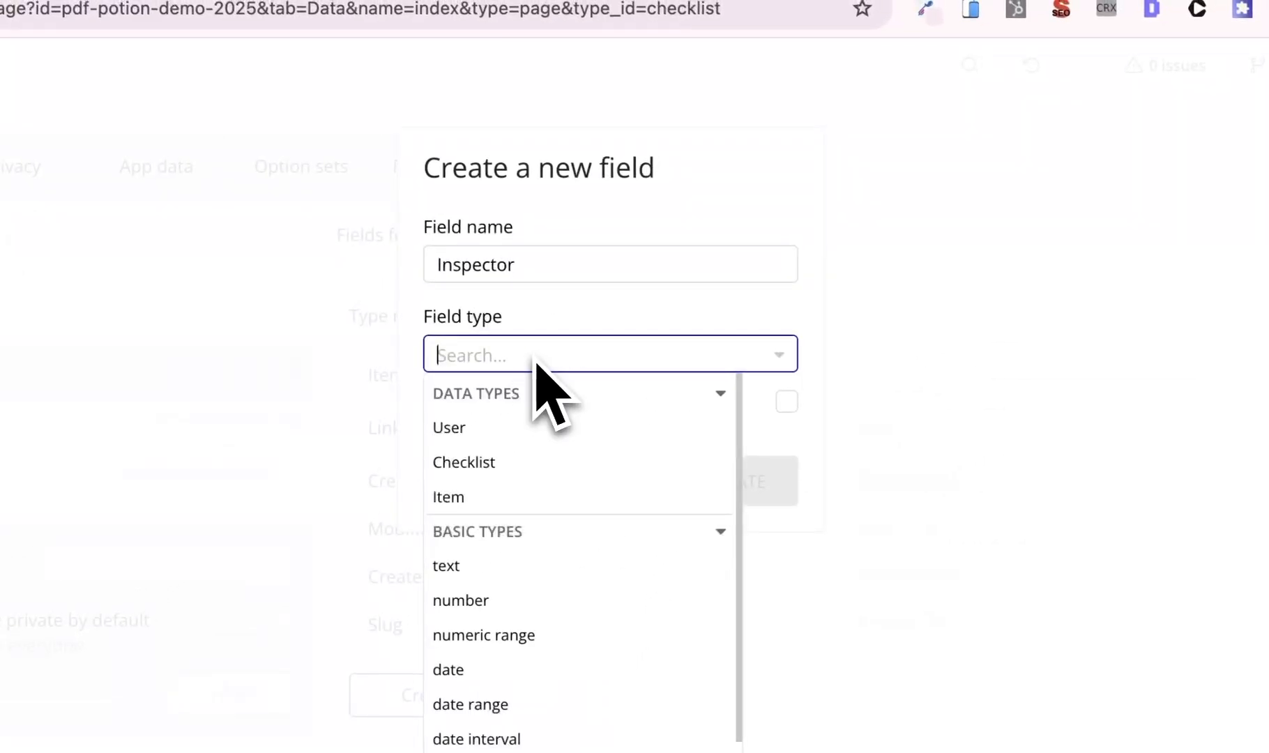
{"action": "left_click", "coordinate": [532, 429]}
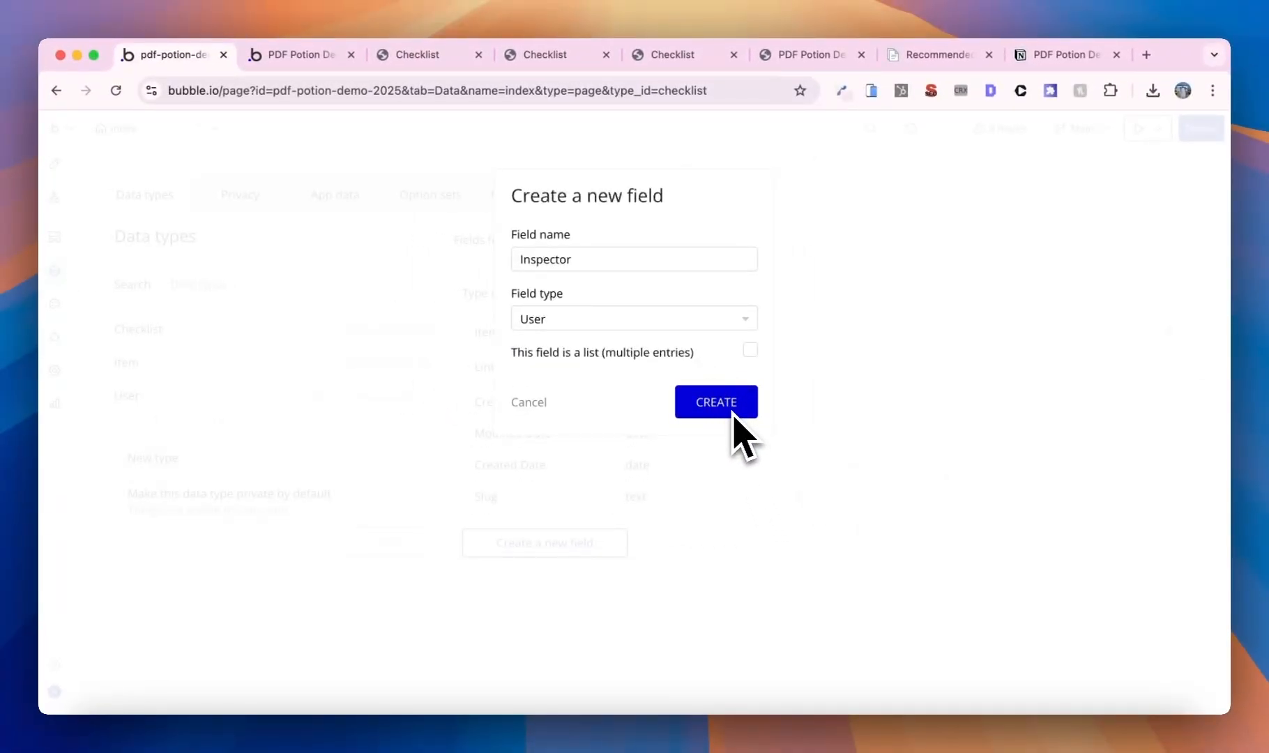
{"action": "left_click", "coordinate": [642, 320]}
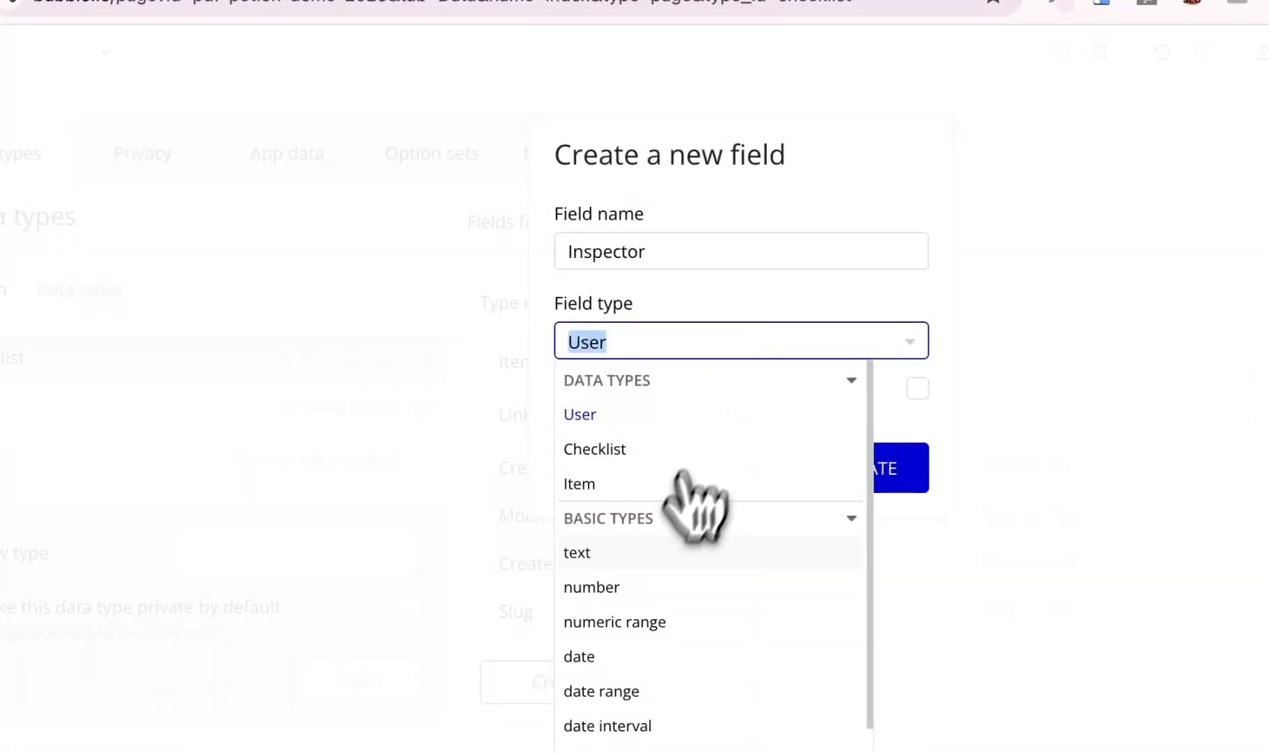
{"action": "left_click", "coordinate": [598, 461]}
{"action": "left_click", "coordinate": [865, 474]}
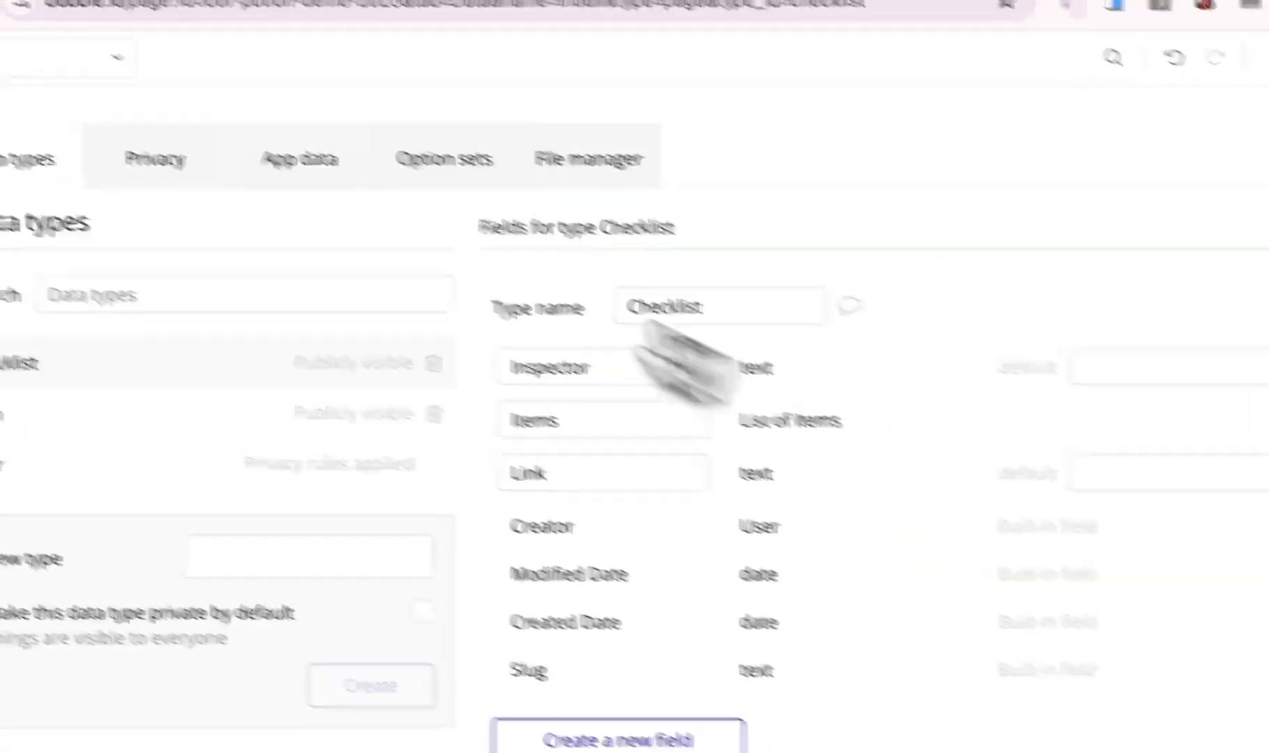
- Add another field row to the PDF button's Create a new Checklist step
{"action": "left_click", "coordinate": [57, 240]}
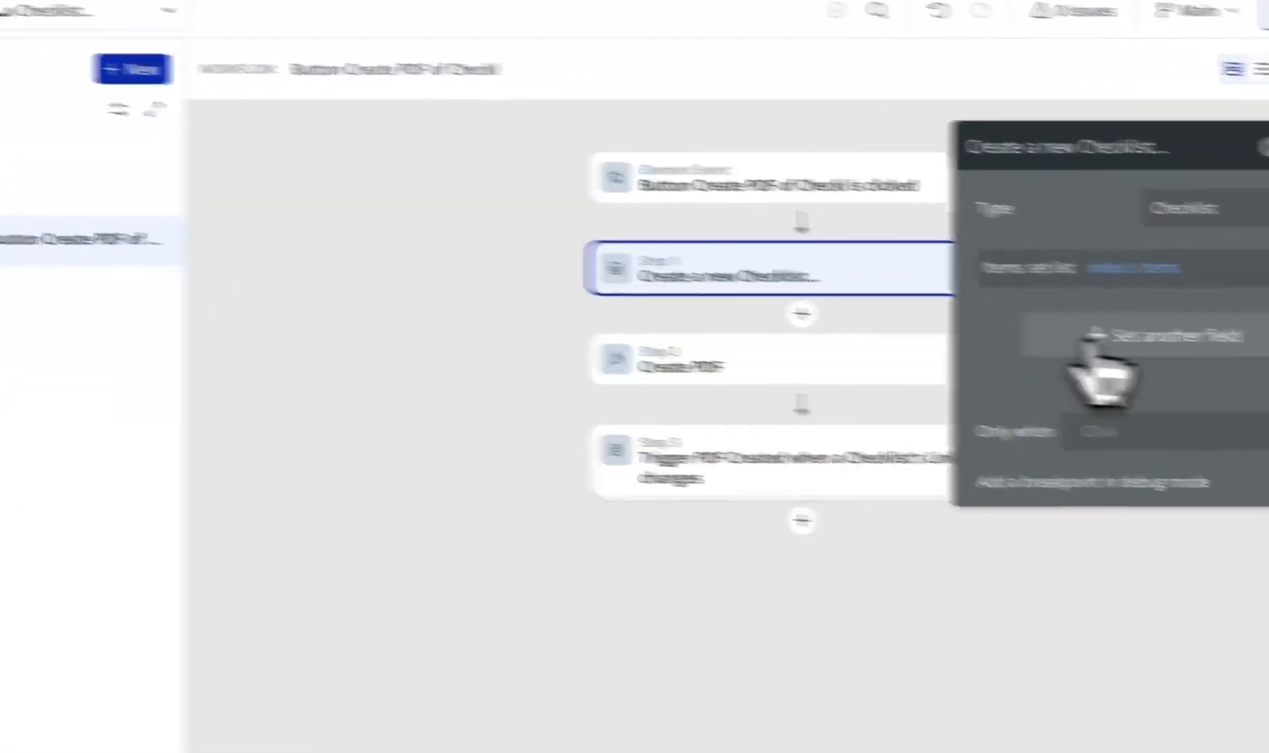
{"action": "left_click", "coordinate": [1097, 336]}
{"action": "left_click", "coordinate": [825, 298]}
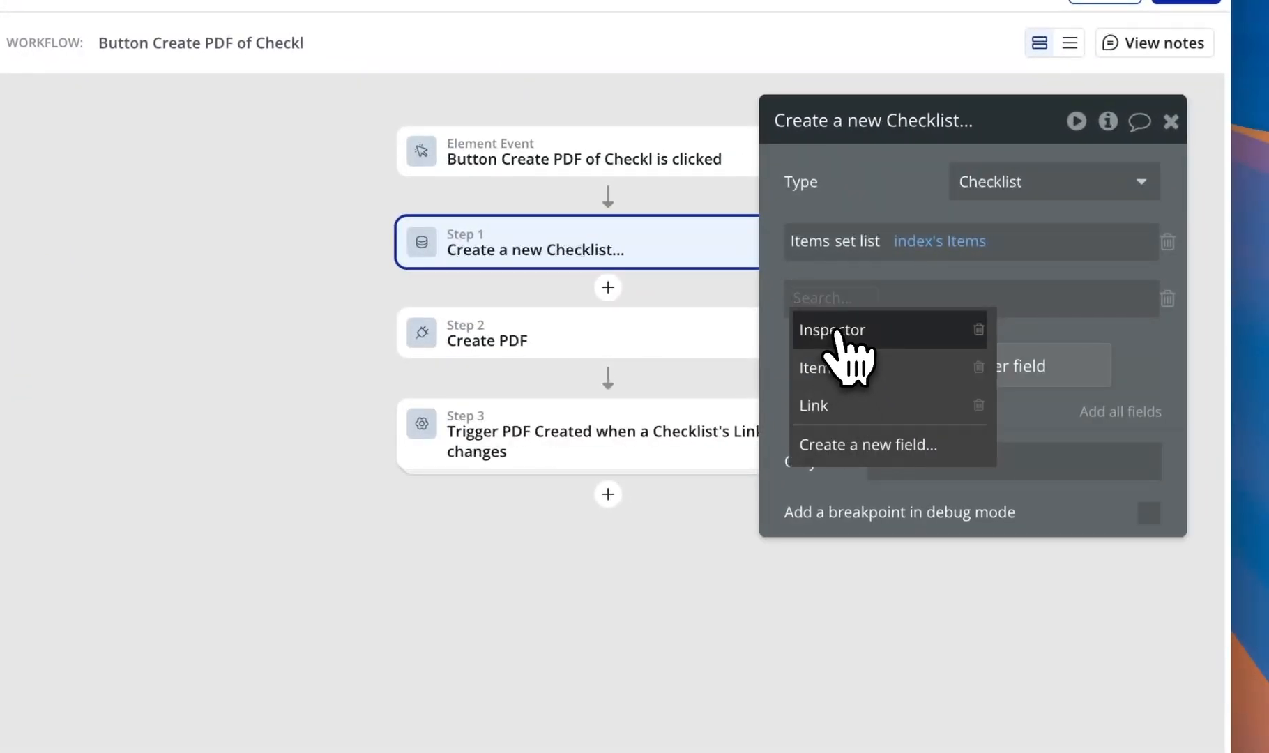
- Set the step's Inspector field to Current User's Name
{"action": "left_click", "coordinate": [836, 333]}
{"action": "left_click", "coordinate": [910, 299]}
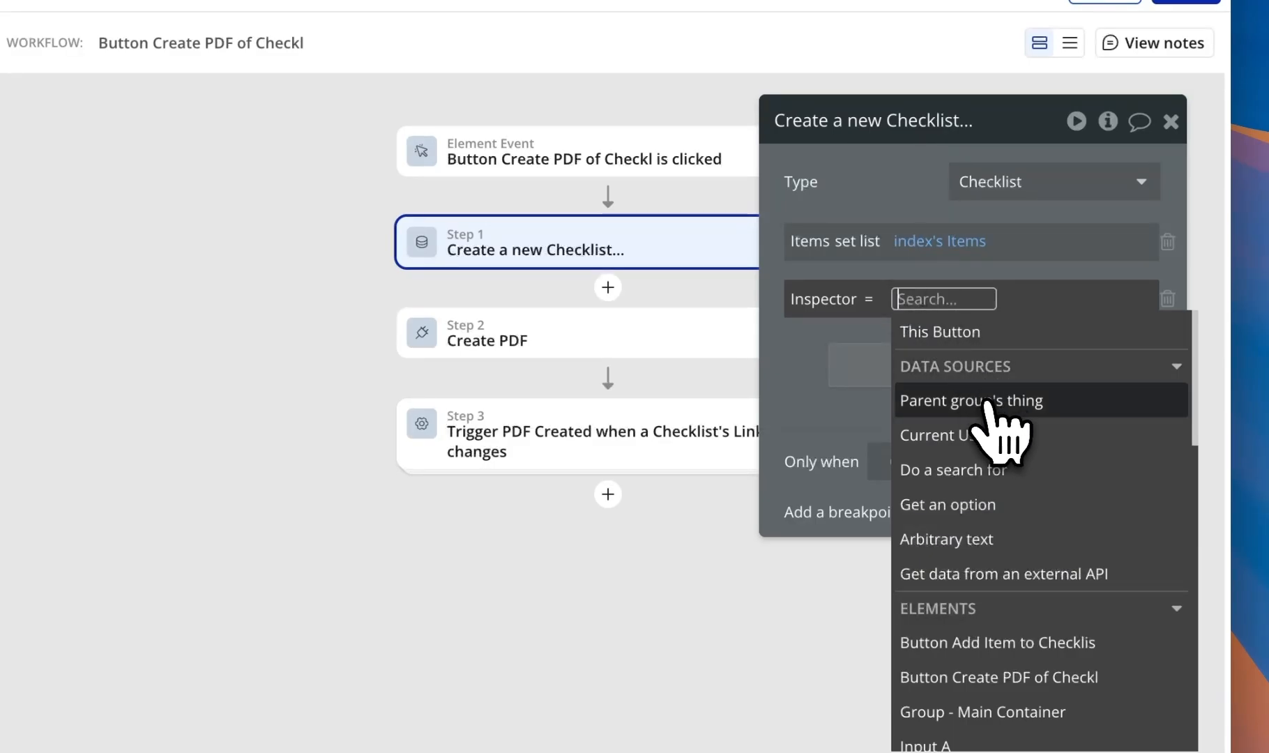
{"action": "left_click", "coordinate": [1004, 437]}
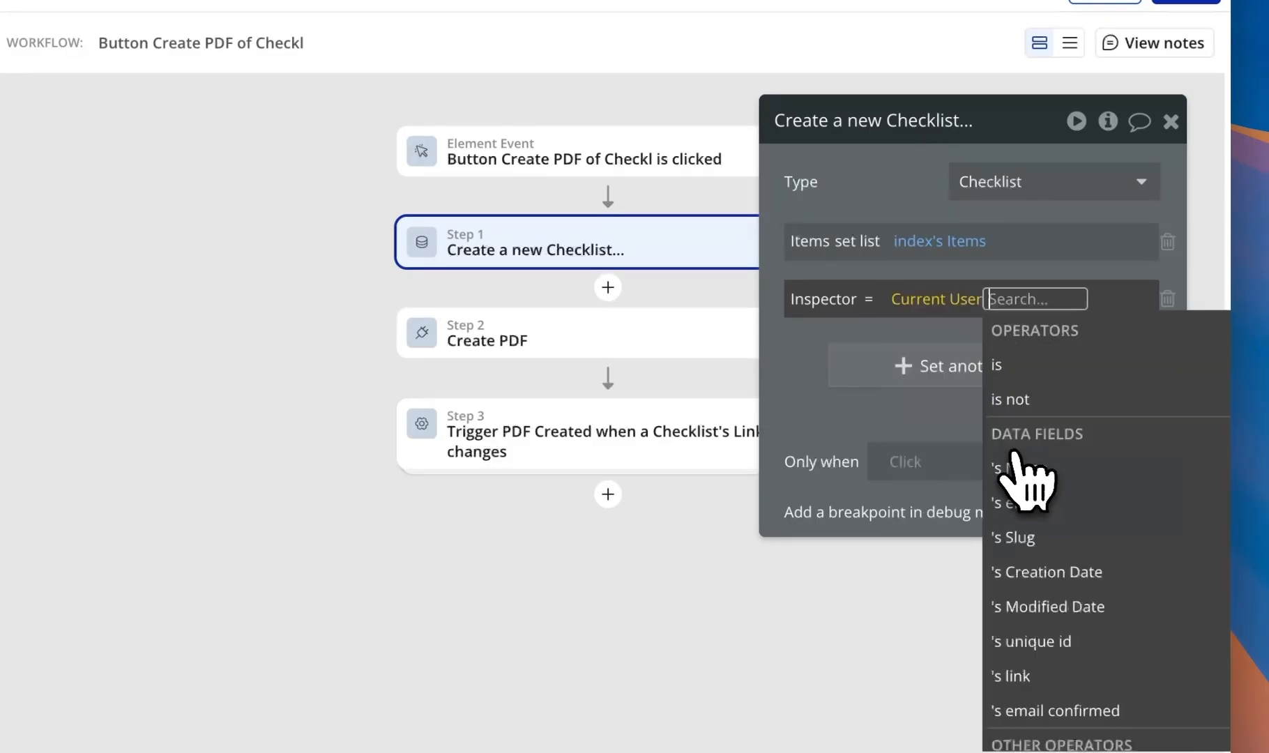
{"action": "left_click", "coordinate": [1045, 462]}
{"action": "left_click", "coordinate": [816, 364]}
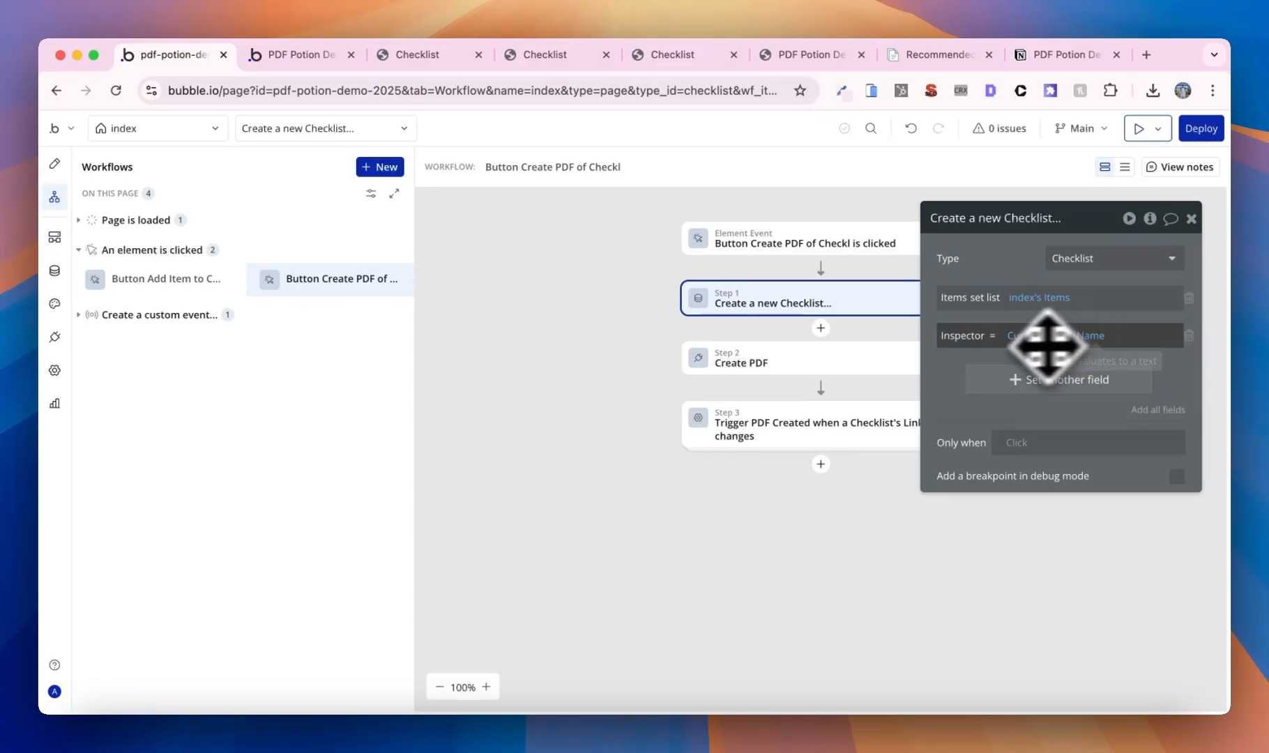
{"action": "left_click", "coordinate": [150, 129]}
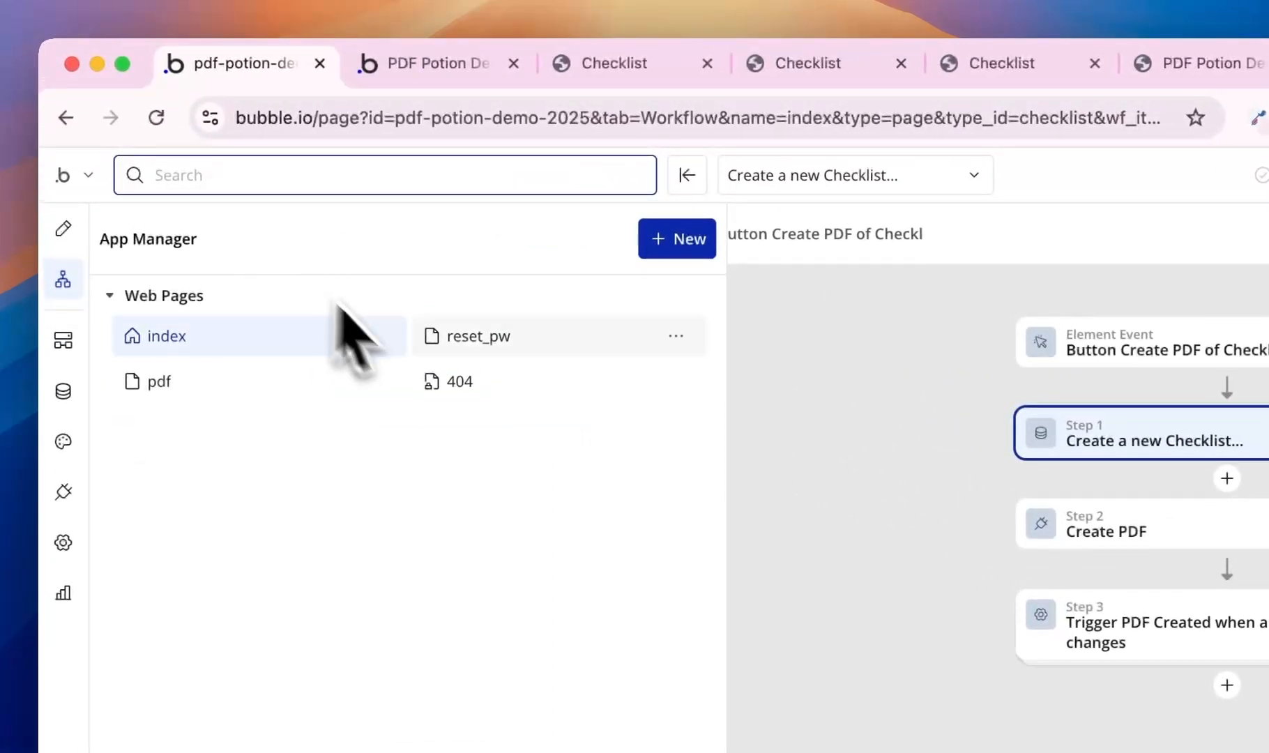
- Change the pdf cover's 'Carried out by' value to Current page's Checklist's Inspector
{"action": "left_click", "coordinate": [204, 376]}
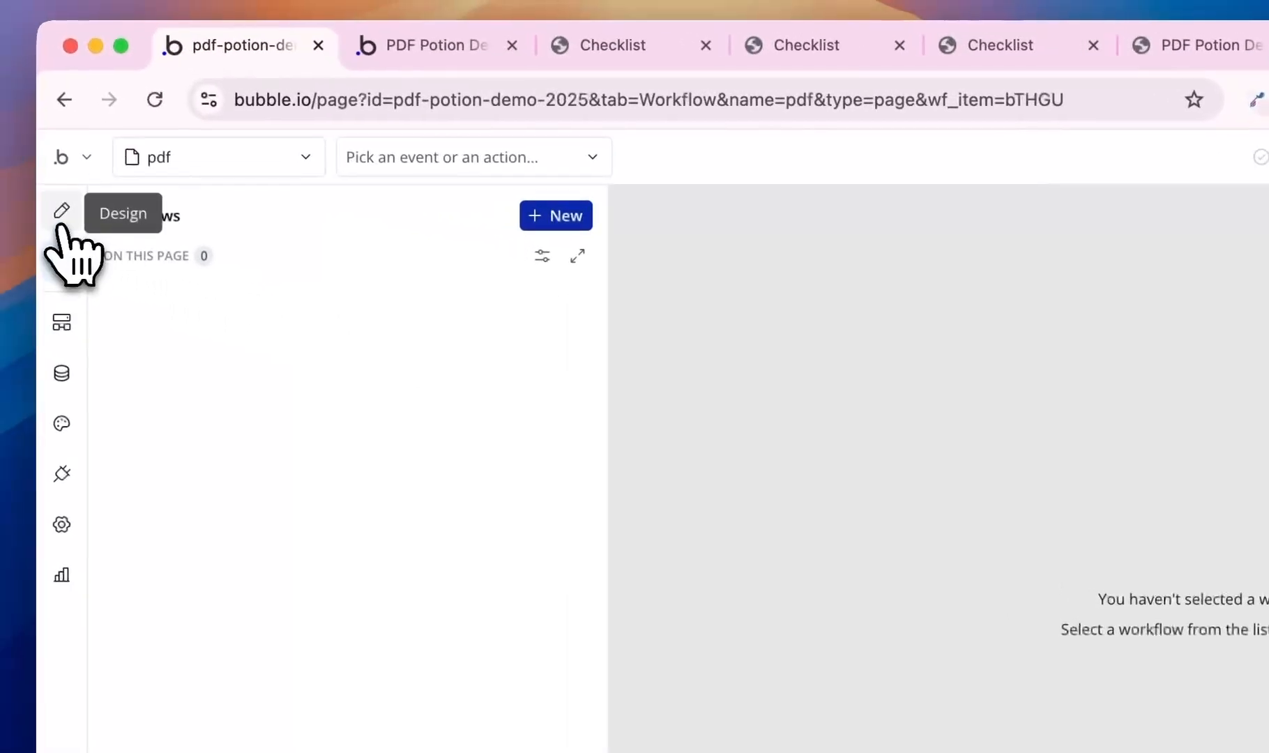
{"action": "left_click", "coordinate": [63, 220]}
{"action": "left_click", "coordinate": [680, 699]}
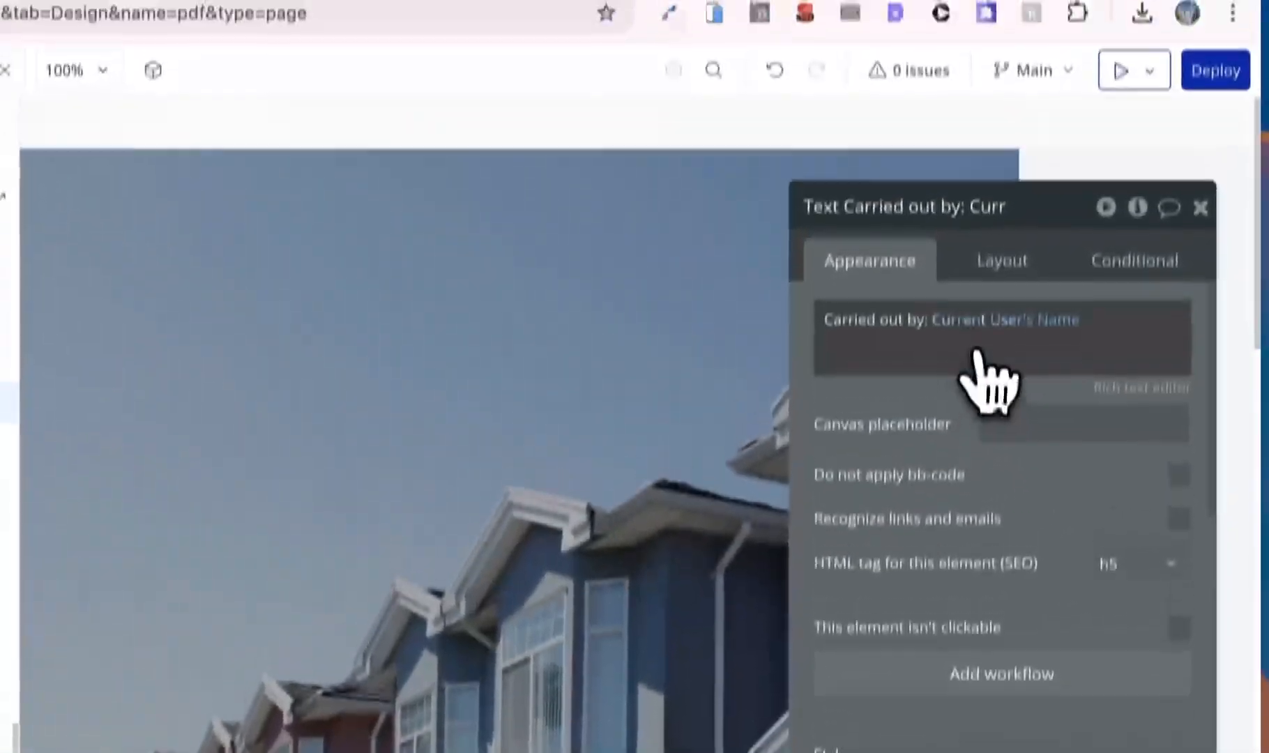
{"action": "left_click", "coordinate": [976, 352]}
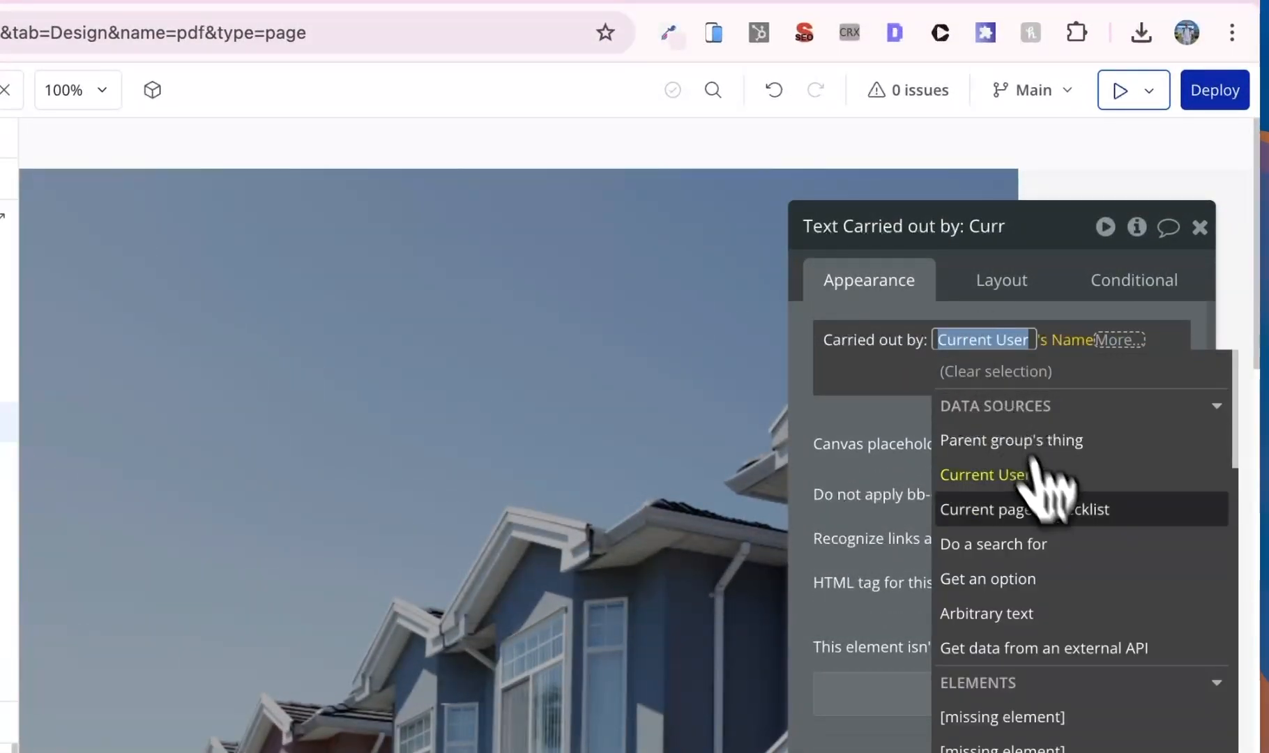
{"action": "left_click", "coordinate": [1054, 517]}
{"action": "left_click", "coordinate": [1039, 535]}
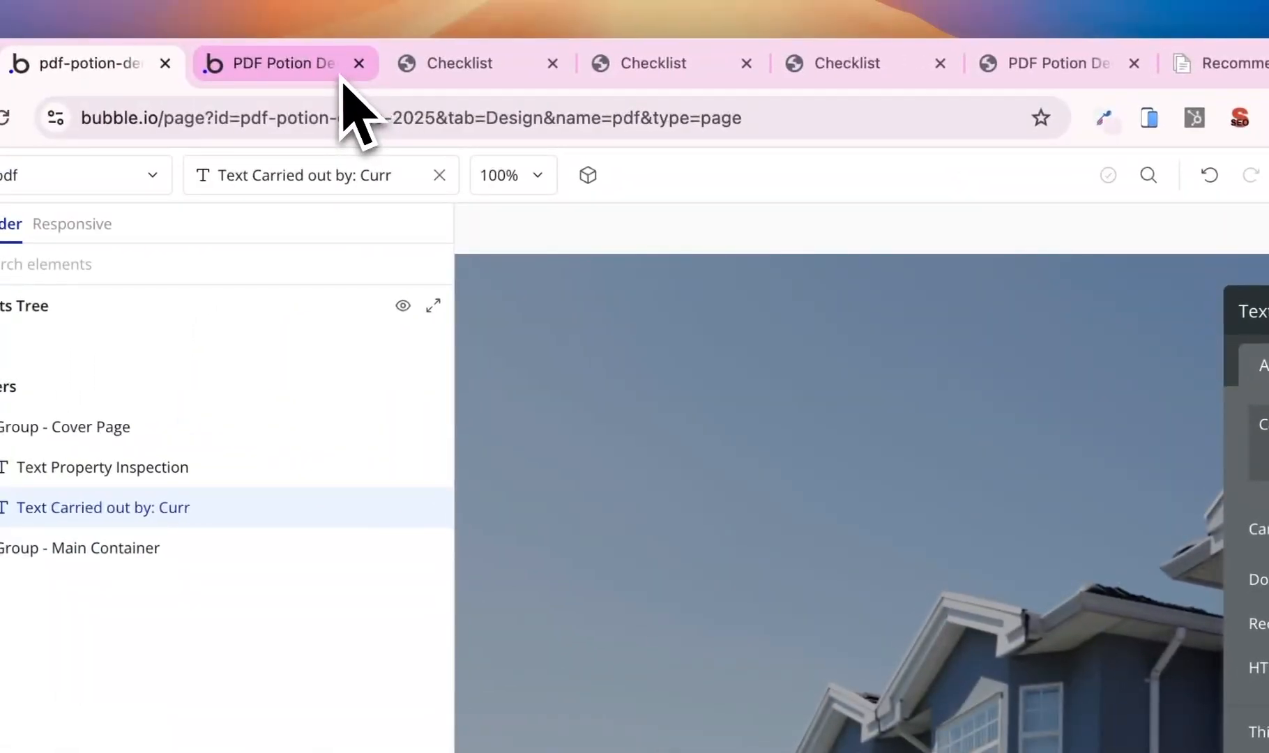
- In the test app, close old PDF tabs, add an item and regenerate the Checklist PDF
{"action": "left_click", "coordinate": [301, 73]}
{"action": "left_click", "coordinate": [552, 63]}
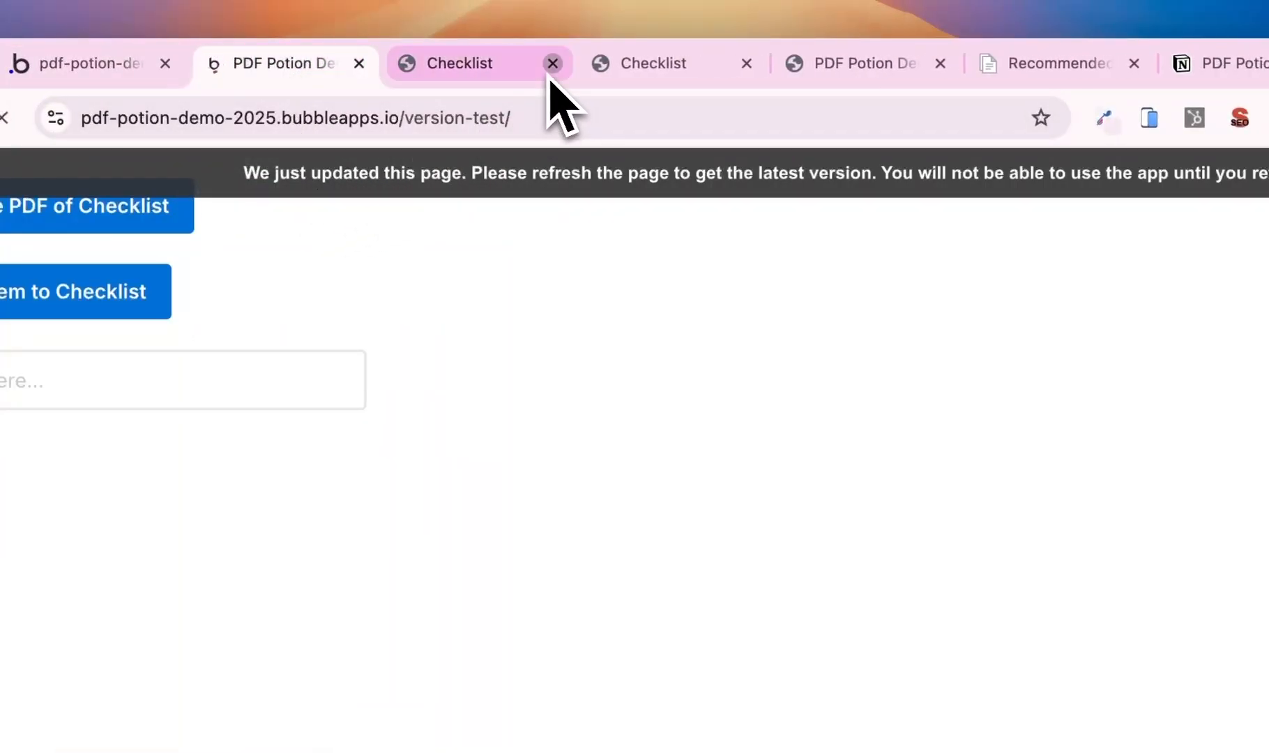
{"action": "left_click", "coordinate": [552, 63]}
{"action": "left_click", "coordinate": [552, 63]}
{"action": "left_click", "coordinate": [480, 64]}
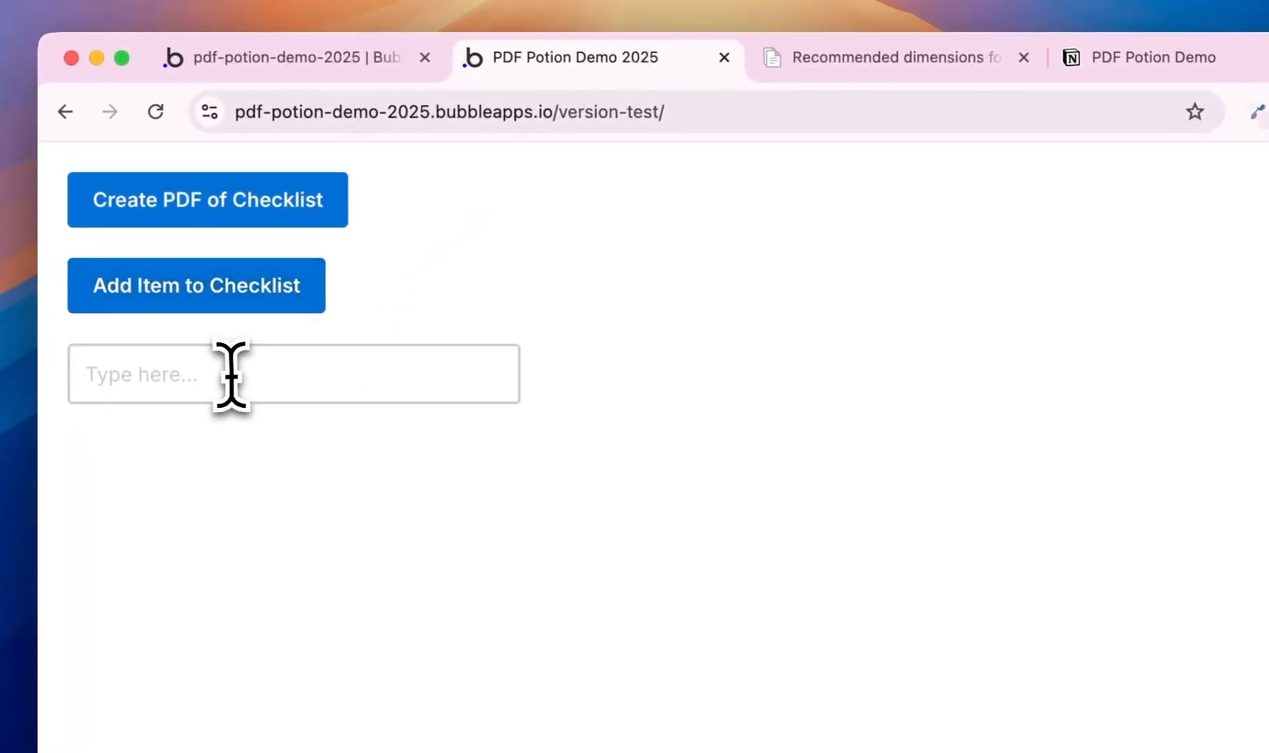
{"action": "left_click", "coordinate": [80, 382]}
{"action": "left_click", "coordinate": [159, 296]}
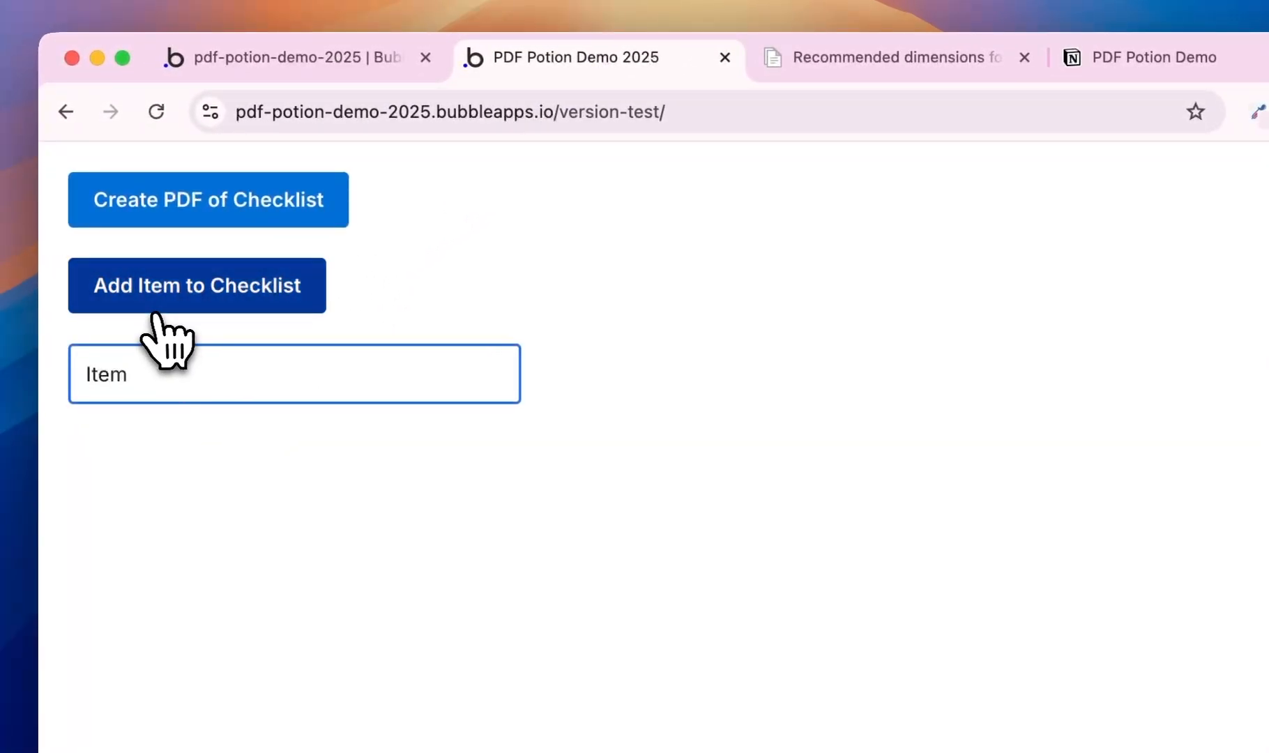
{"action": "left_click", "coordinate": [209, 202]}
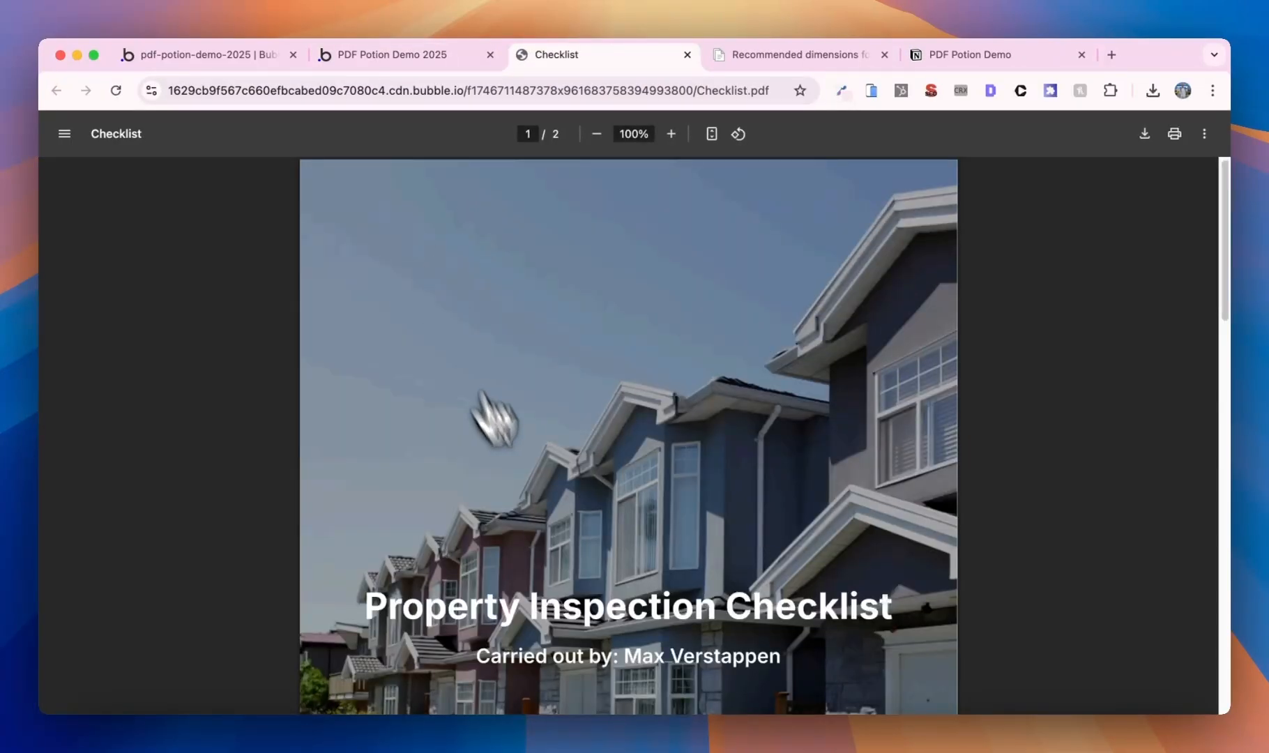
{"action": "scroll", "coordinate": [589, 485], "scroll_direction": "down", "scroll_amount": 2}
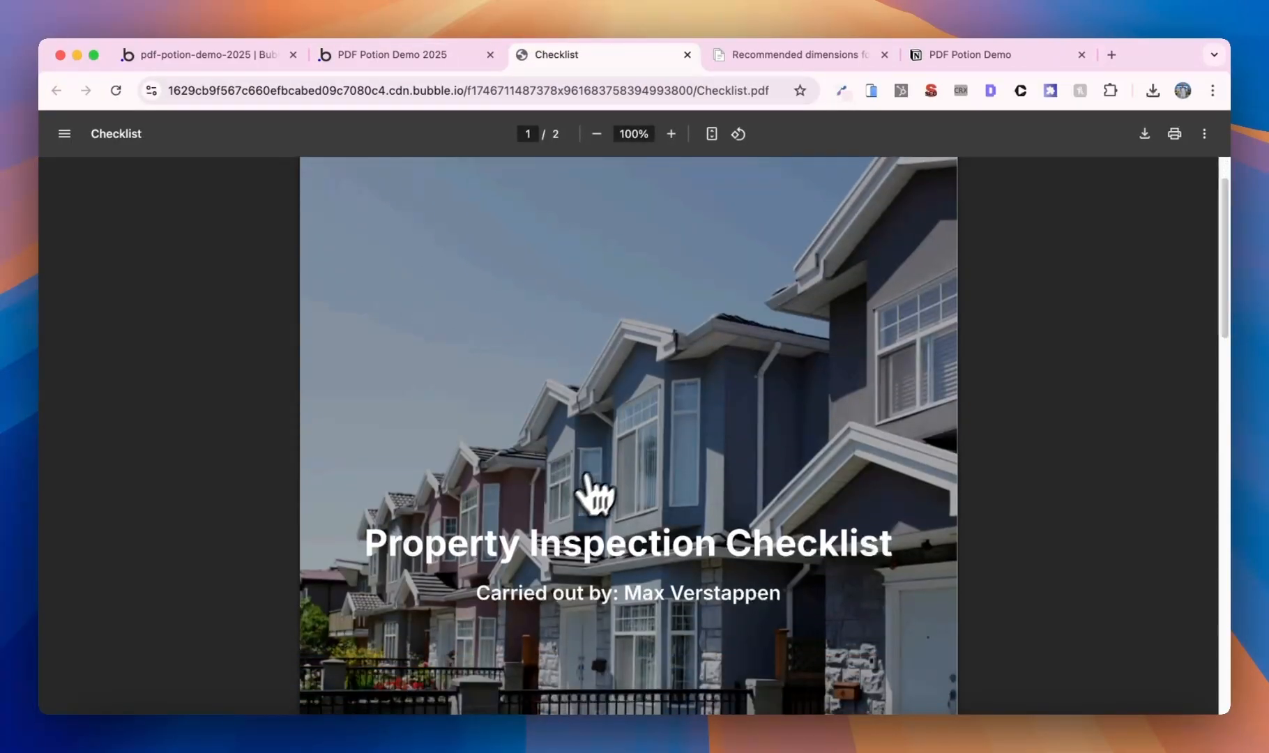
{"action": "left_click", "coordinate": [686, 54]}
- Run the test app as the second user from App data's All Users
{"action": "left_click", "coordinate": [227, 55]}
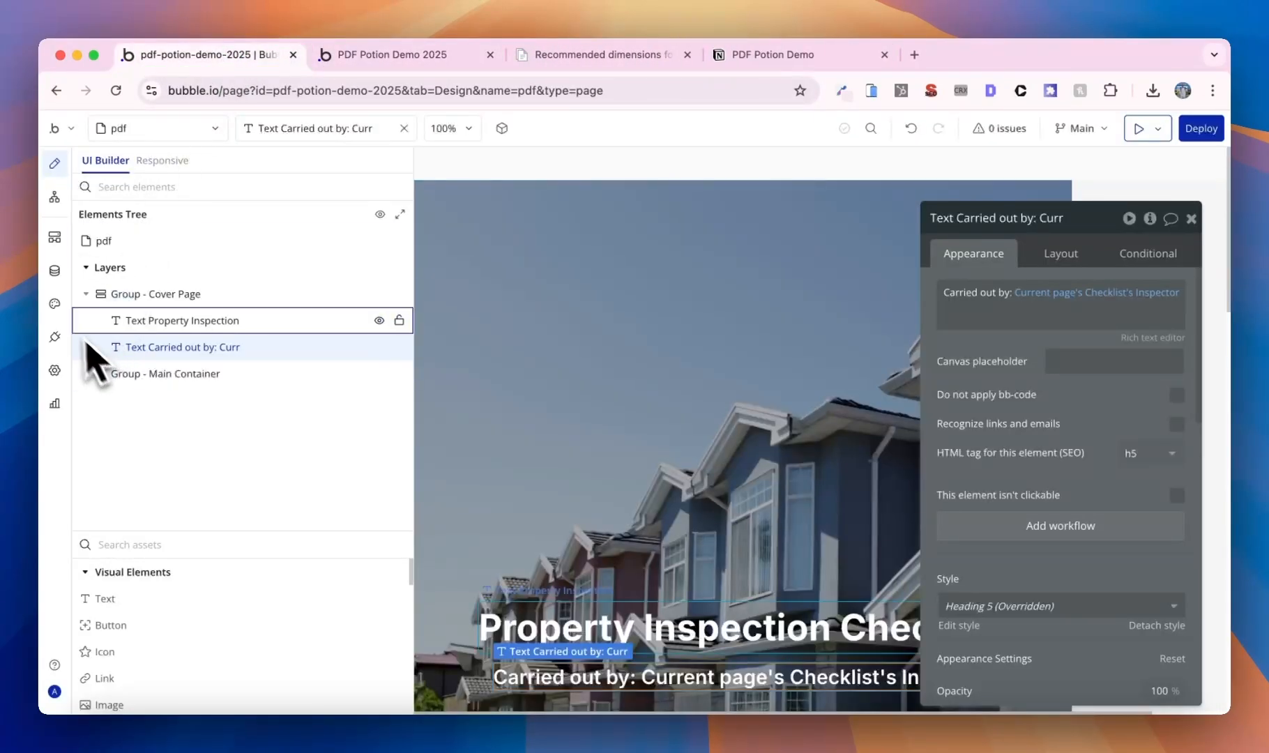
{"action": "left_click", "coordinate": [55, 272]}
{"action": "left_click", "coordinate": [172, 395]}
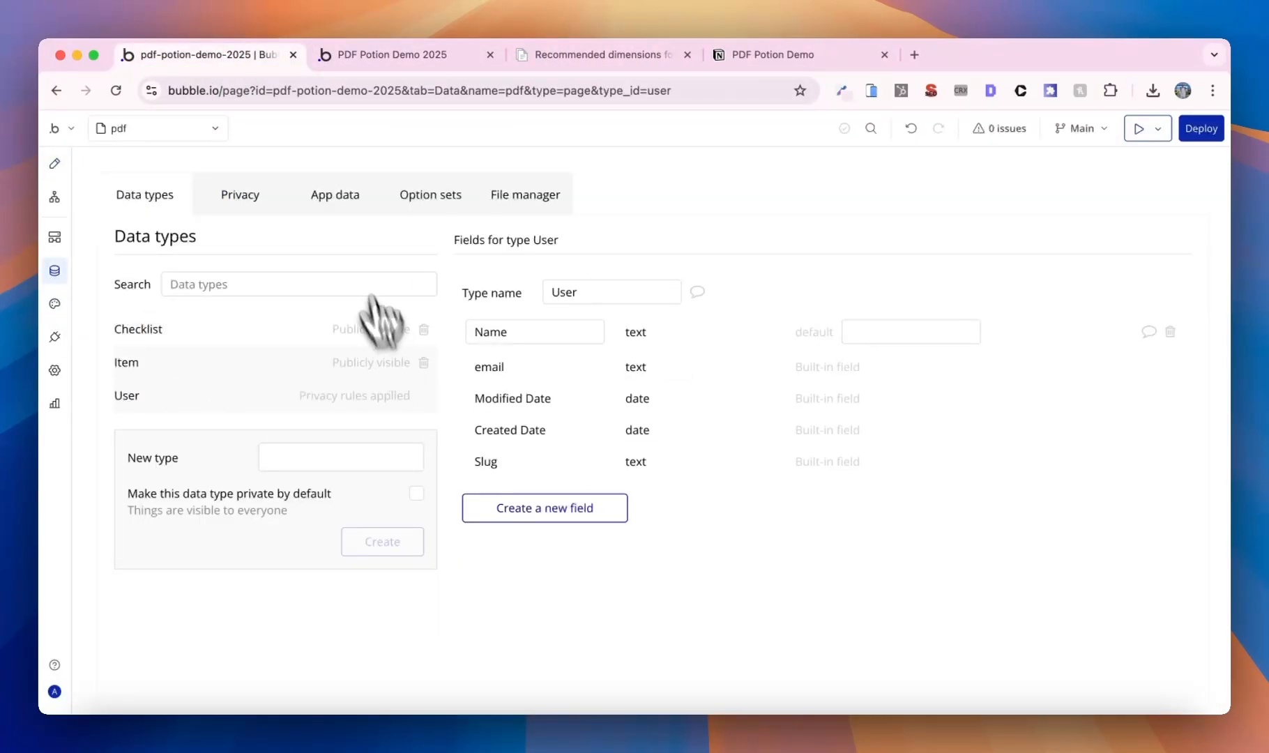
{"action": "left_click", "coordinate": [335, 213]}
{"action": "left_click", "coordinate": [409, 364]}
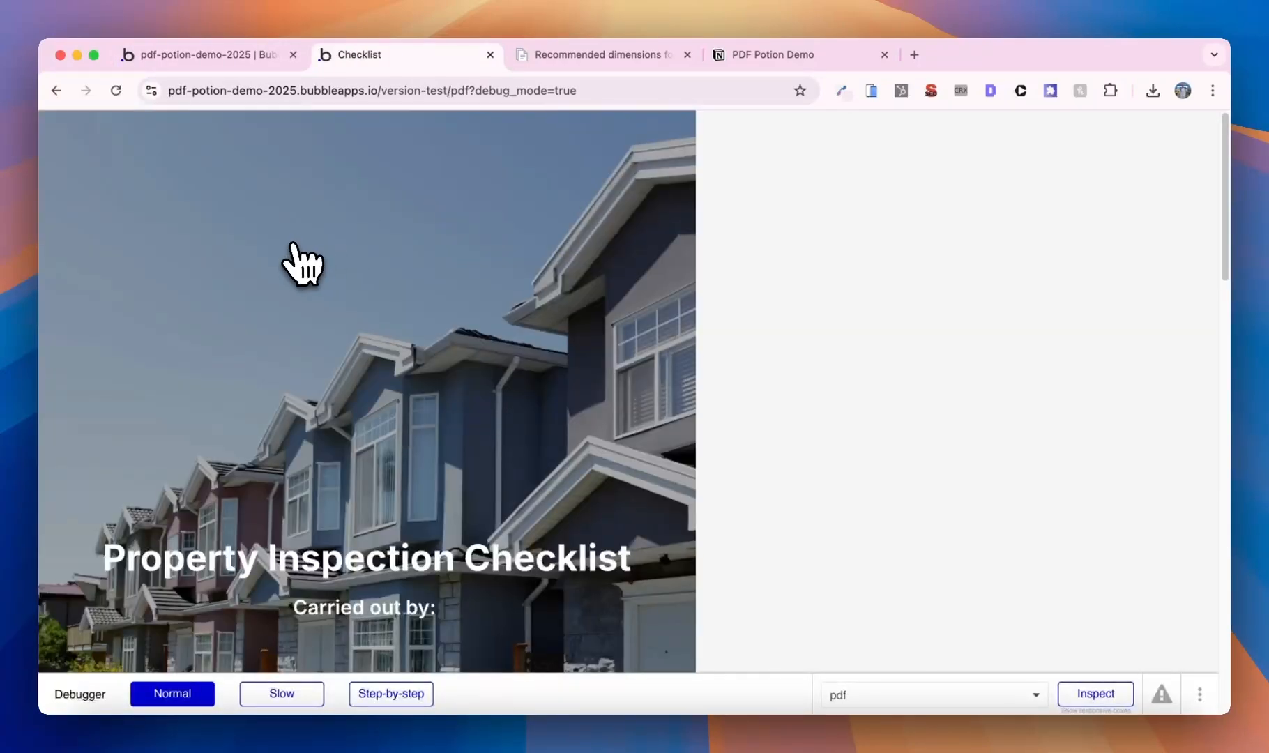
- Remove pdf?debug_mode=true from the URL, add an item and create the Checklist PDF
{"action": "left_click", "coordinate": [231, 61]}
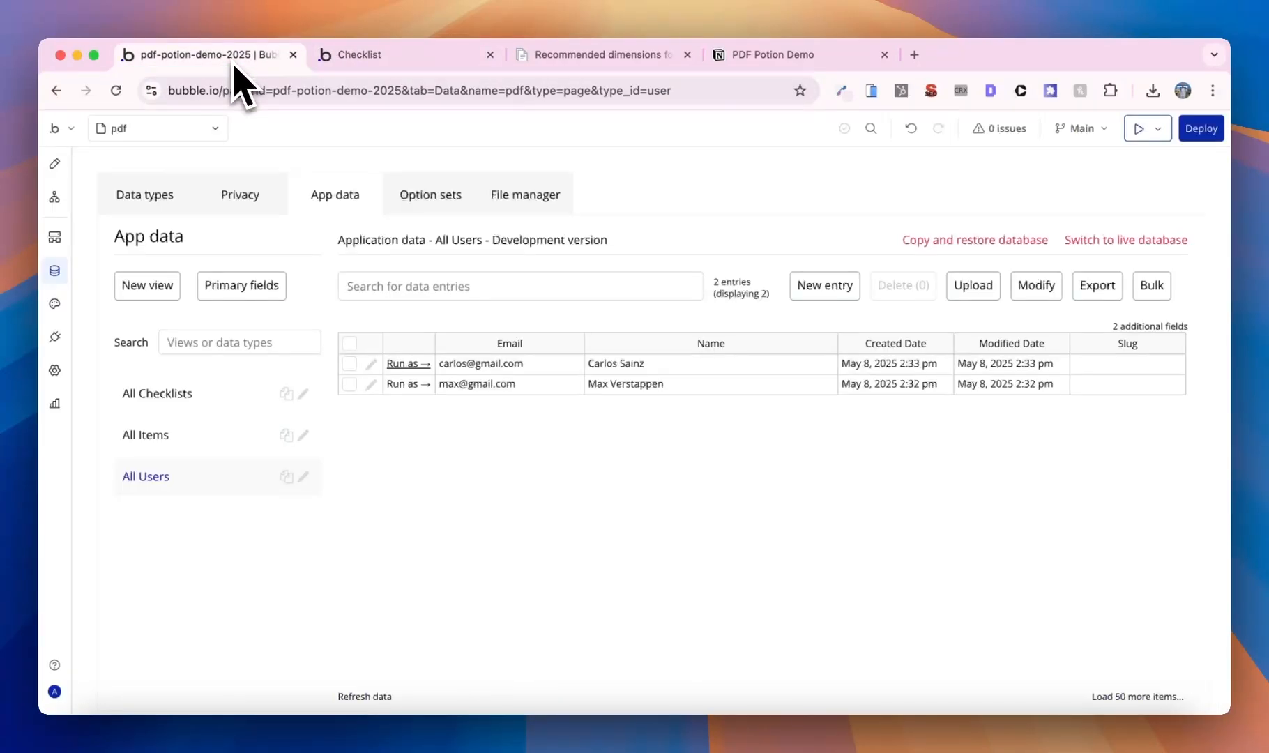
{"action": "left_click", "coordinate": [356, 57]}
{"action": "left_click", "coordinate": [564, 92]}
{"action": "double_click", "coordinate": [565, 91]}
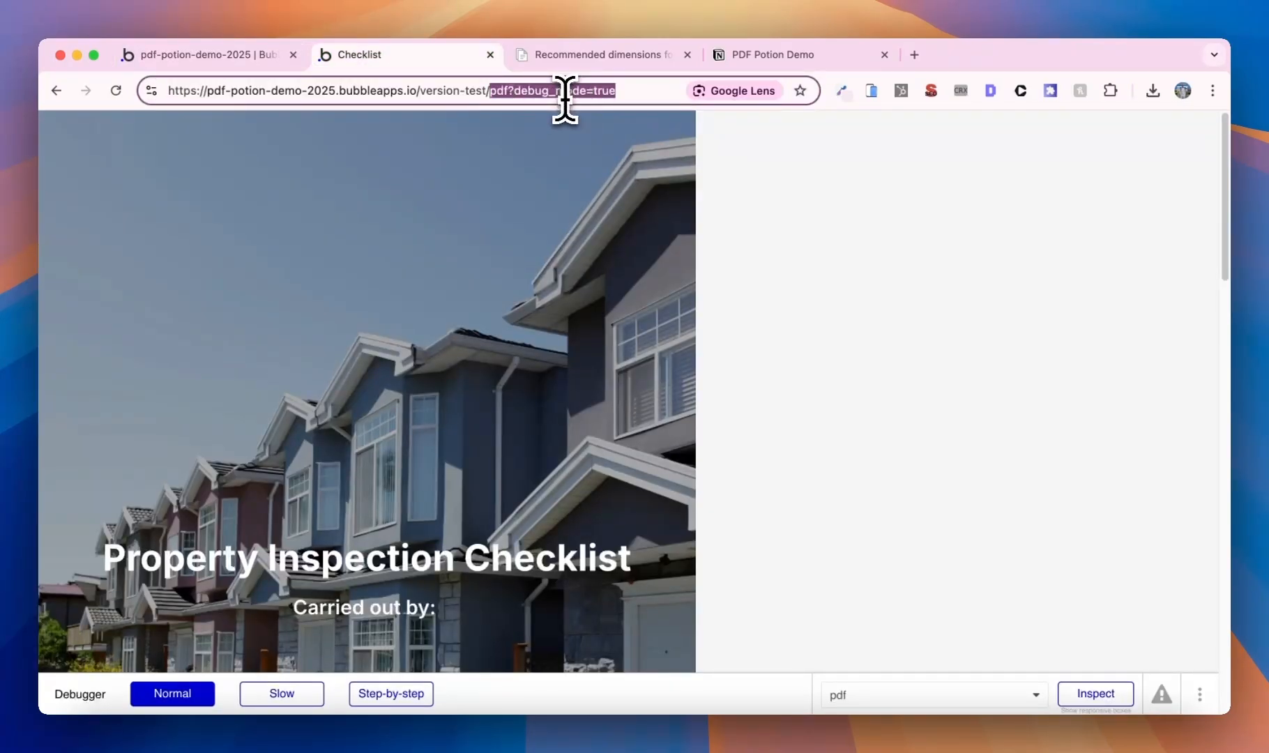
{"action": "key", "text": "BackSpace"}
{"action": "key", "text": "Return"}
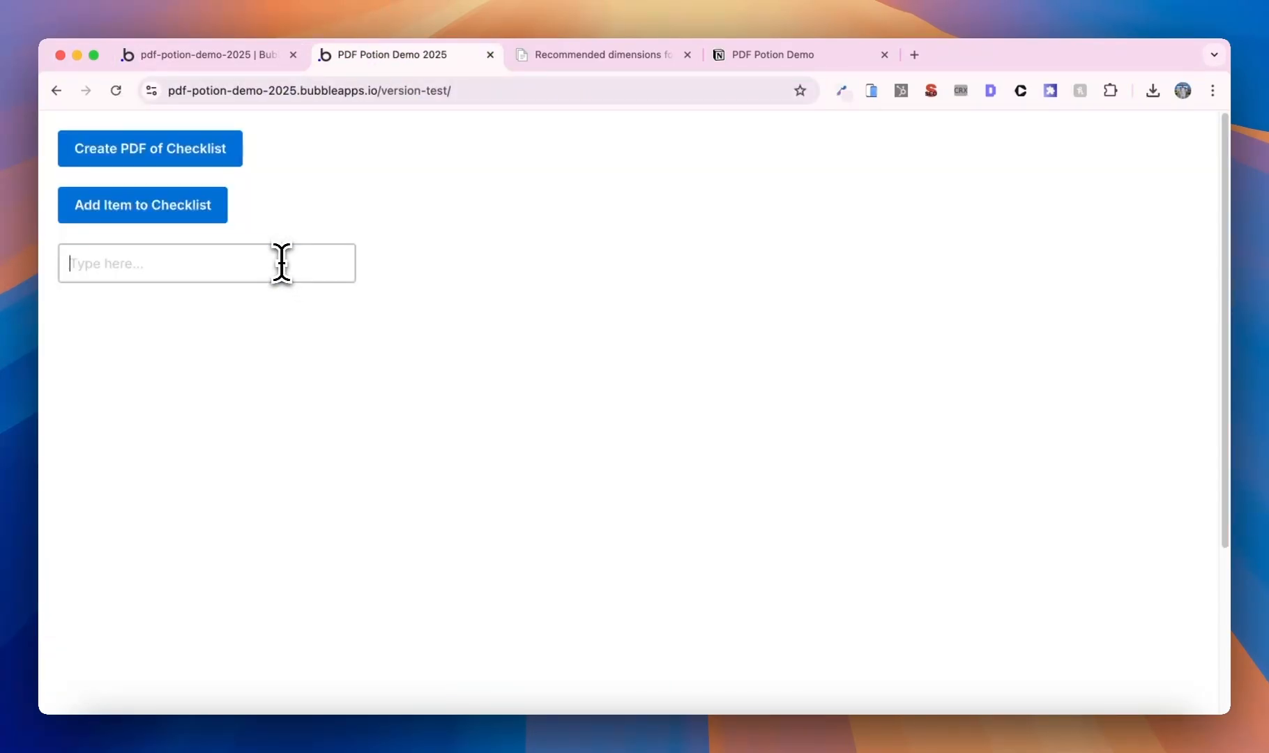
{"action": "left_click", "coordinate": [198, 204]}
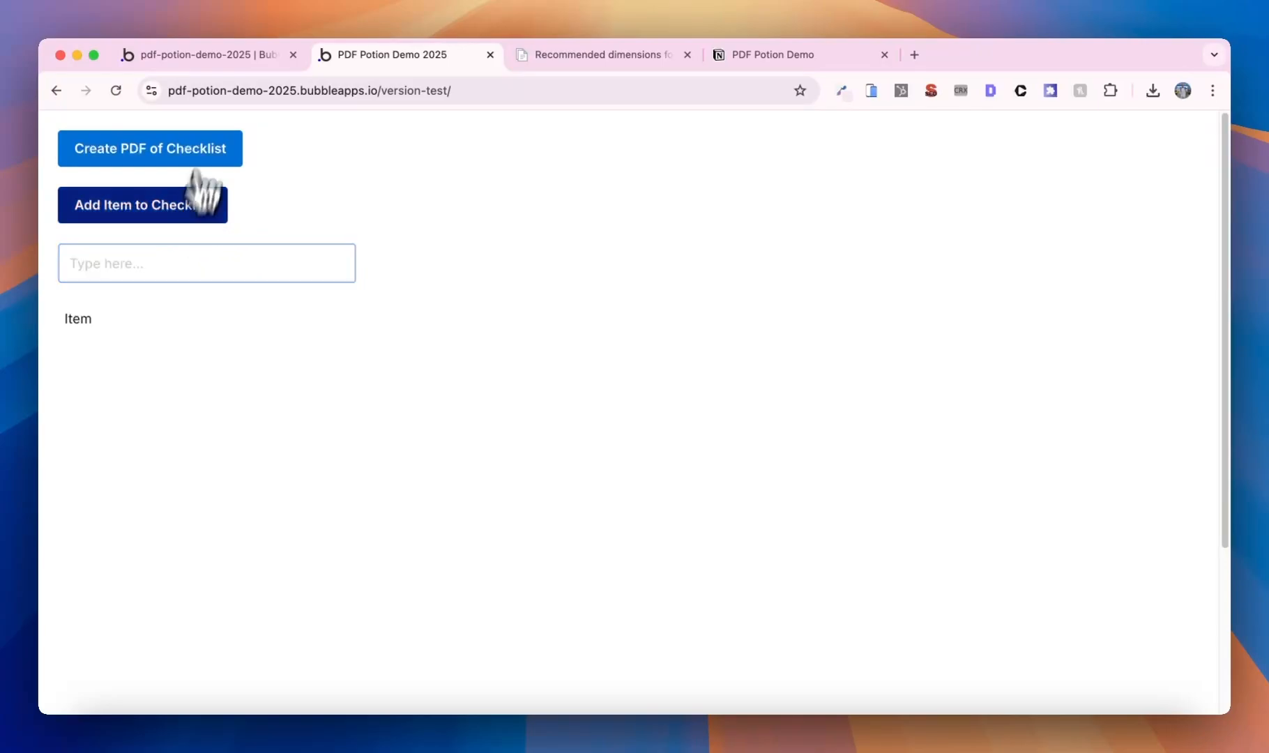
{"action": "left_click", "coordinate": [226, 158]}
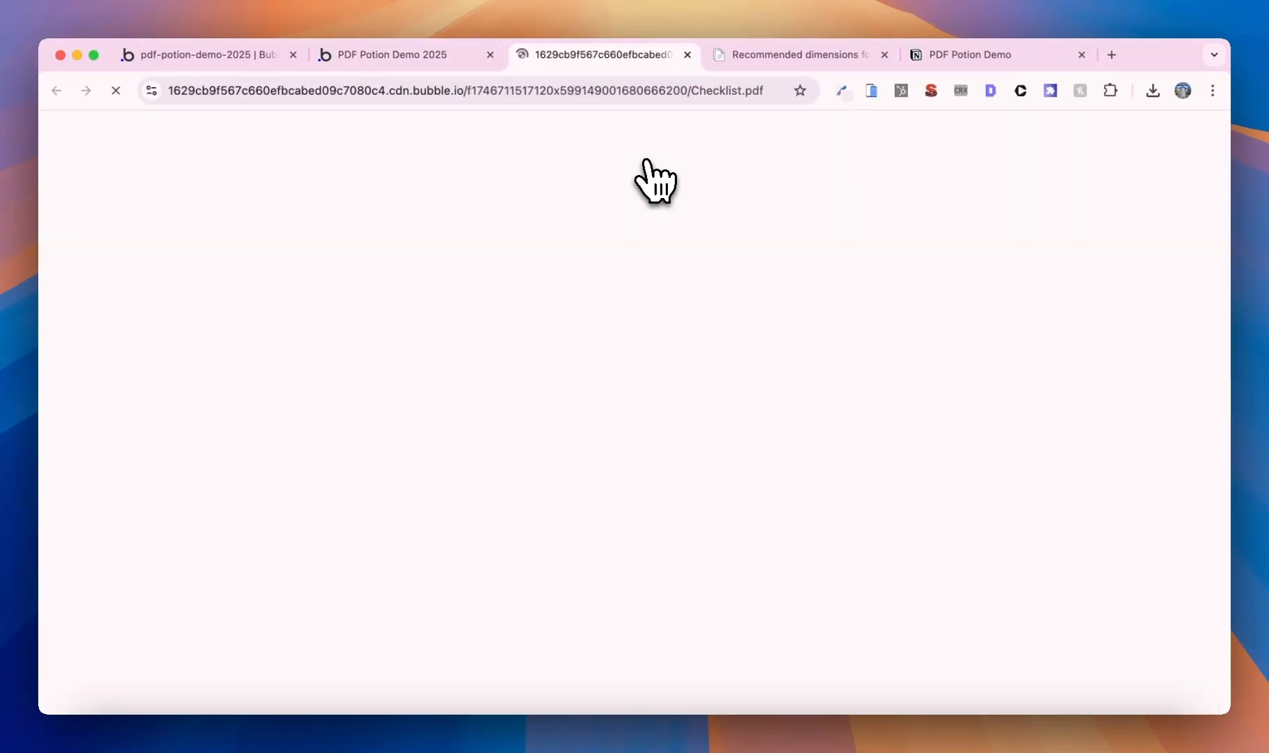
{"action": "scroll", "coordinate": [603, 387], "scroll_direction": "down", "scroll_amount": 3}
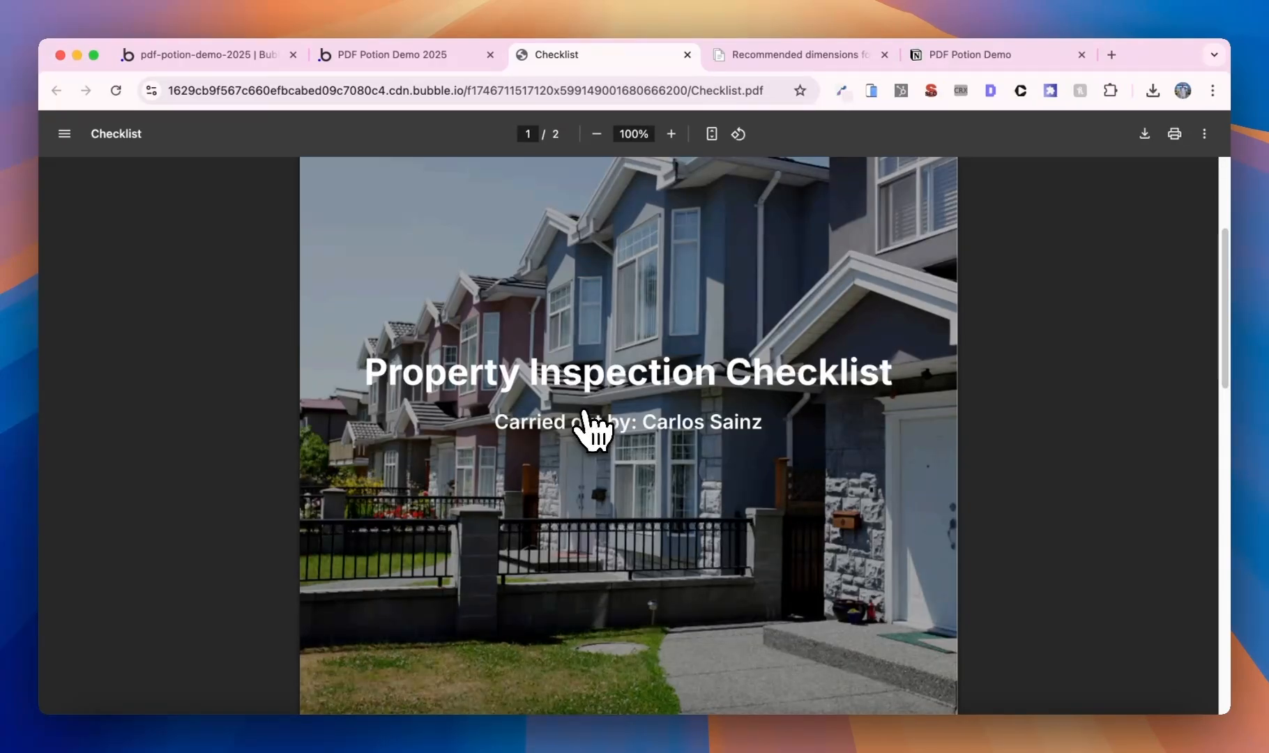
{"action": "key", "text": "ctrl+Tab"}
{"action": "key", "text": "ctrl+Tab"}
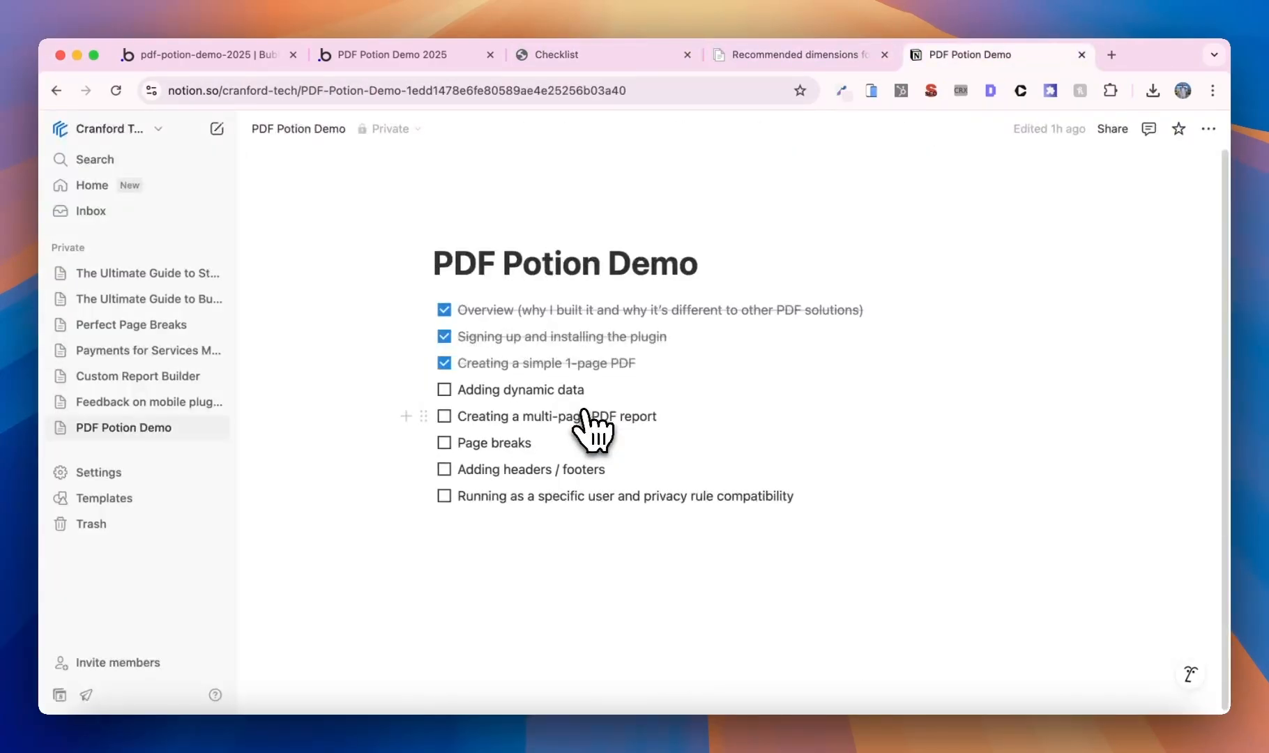
- Tick off 'Adding dynamic data' and 'Creating a multi-page PDF report' in the Notion outline
{"action": "left_click", "coordinate": [444, 390]}
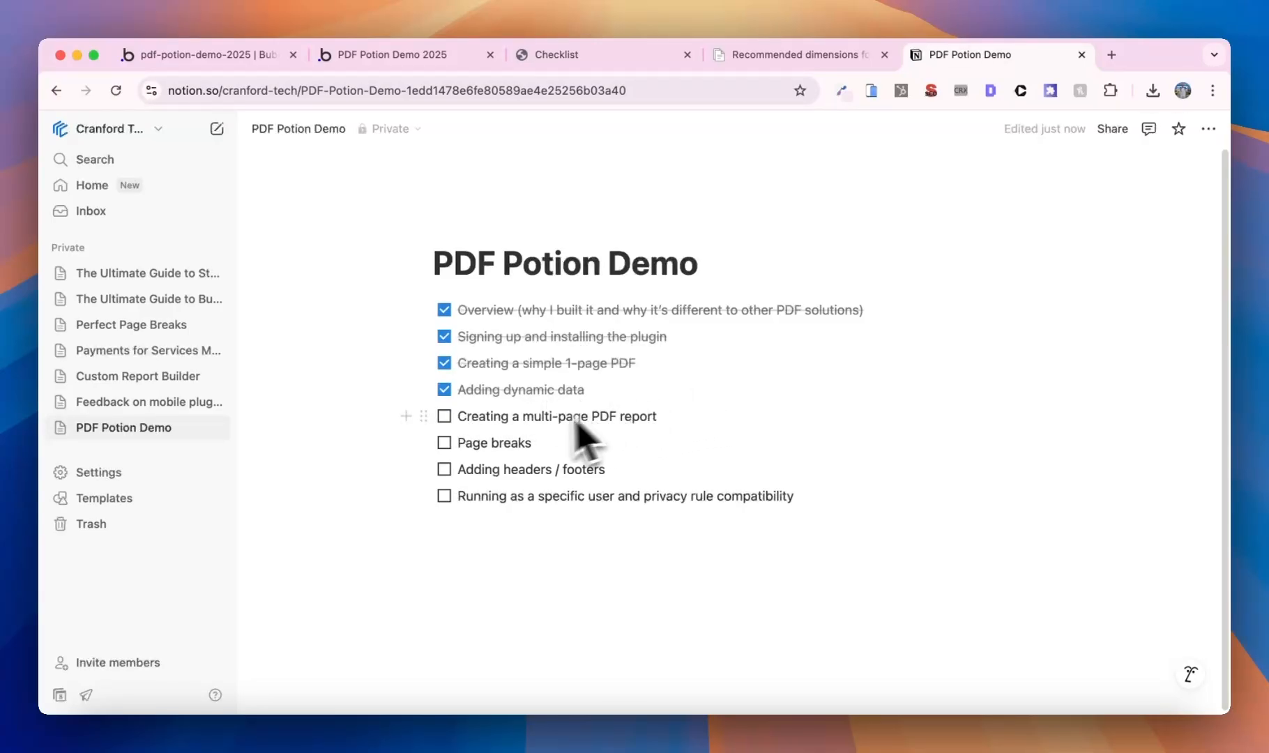
{"action": "left_click", "coordinate": [444, 416]}
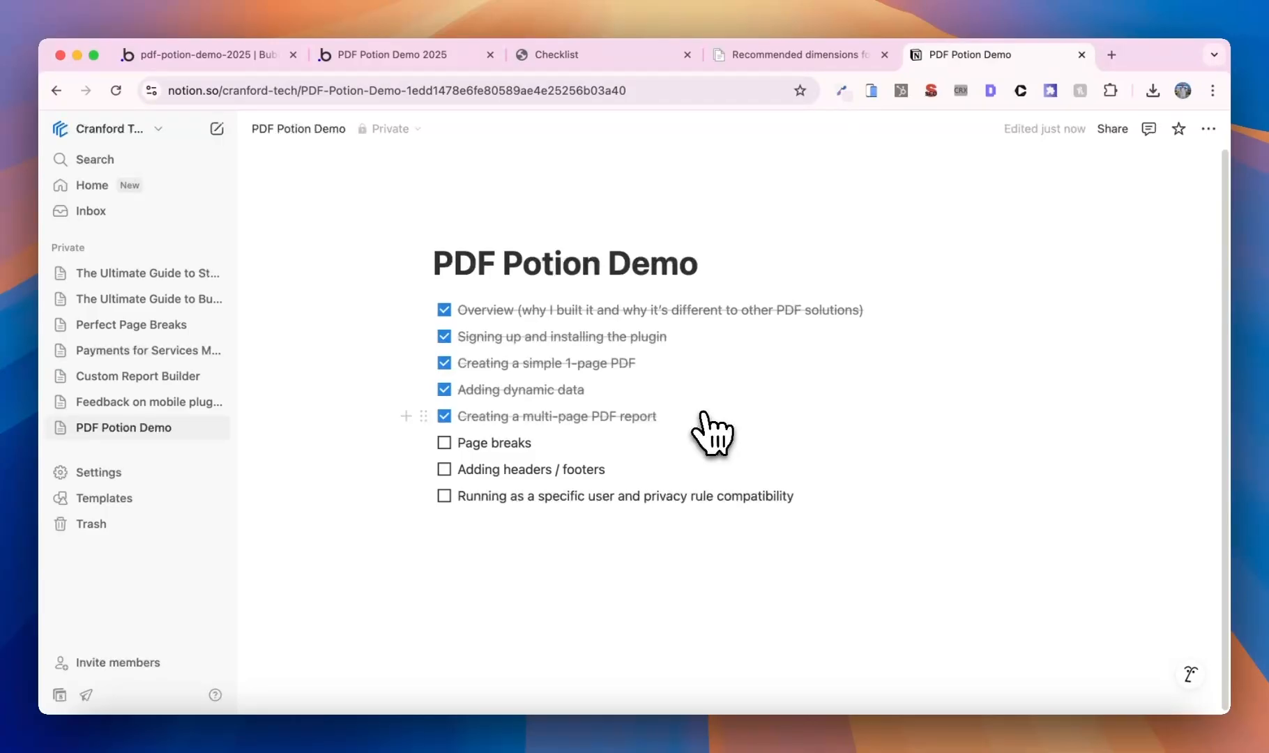
{"action": "left_click", "coordinate": [249, 58]}
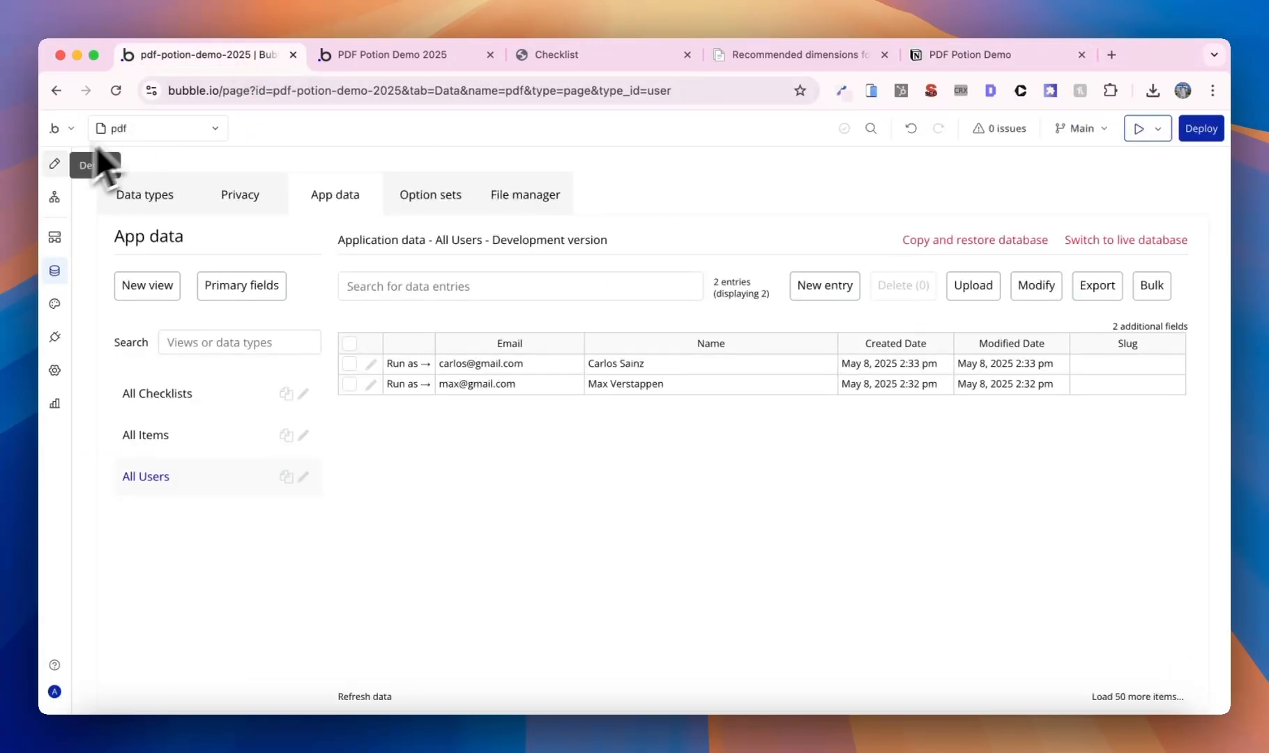
- Make Group - Main Container non-fixed-height, with 0 px min height and height fitted to content
{"action": "left_click", "coordinate": [55, 165]}
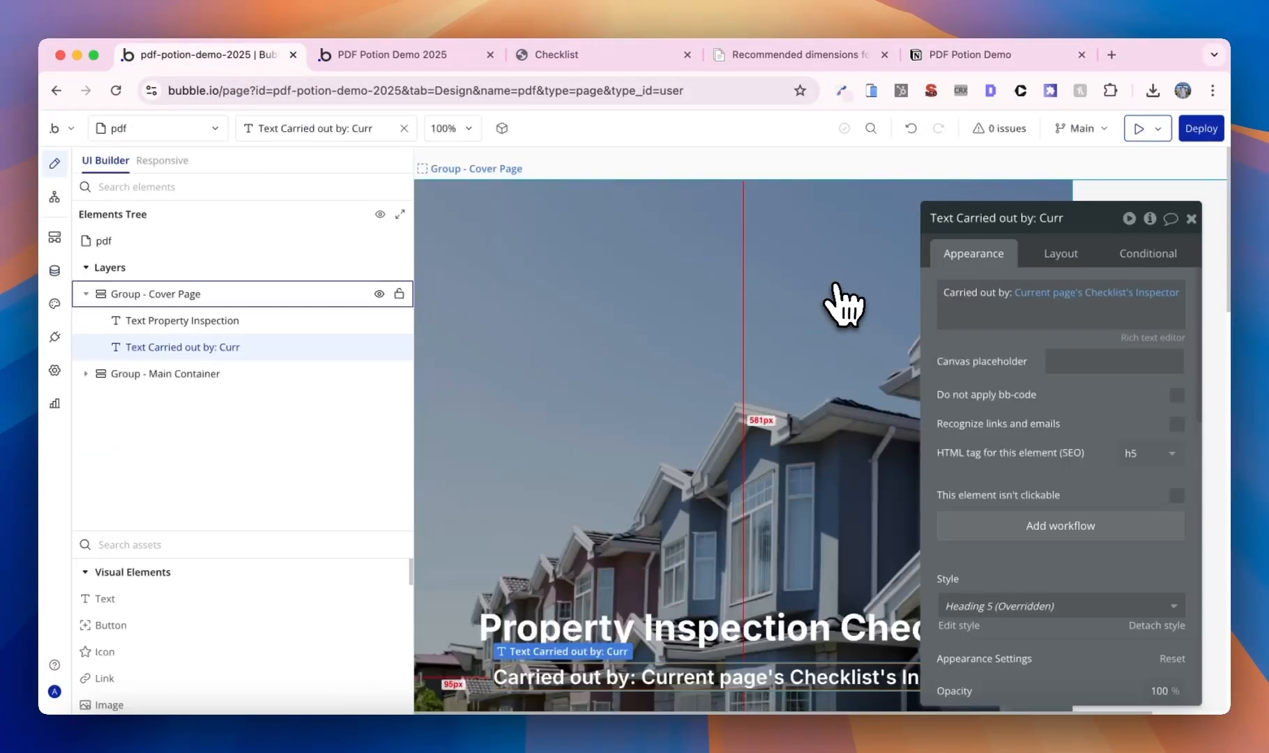
{"action": "scroll", "coordinate": [836, 335], "scroll_direction": "down", "scroll_amount": 5}
{"action": "left_click", "coordinate": [648, 424]}
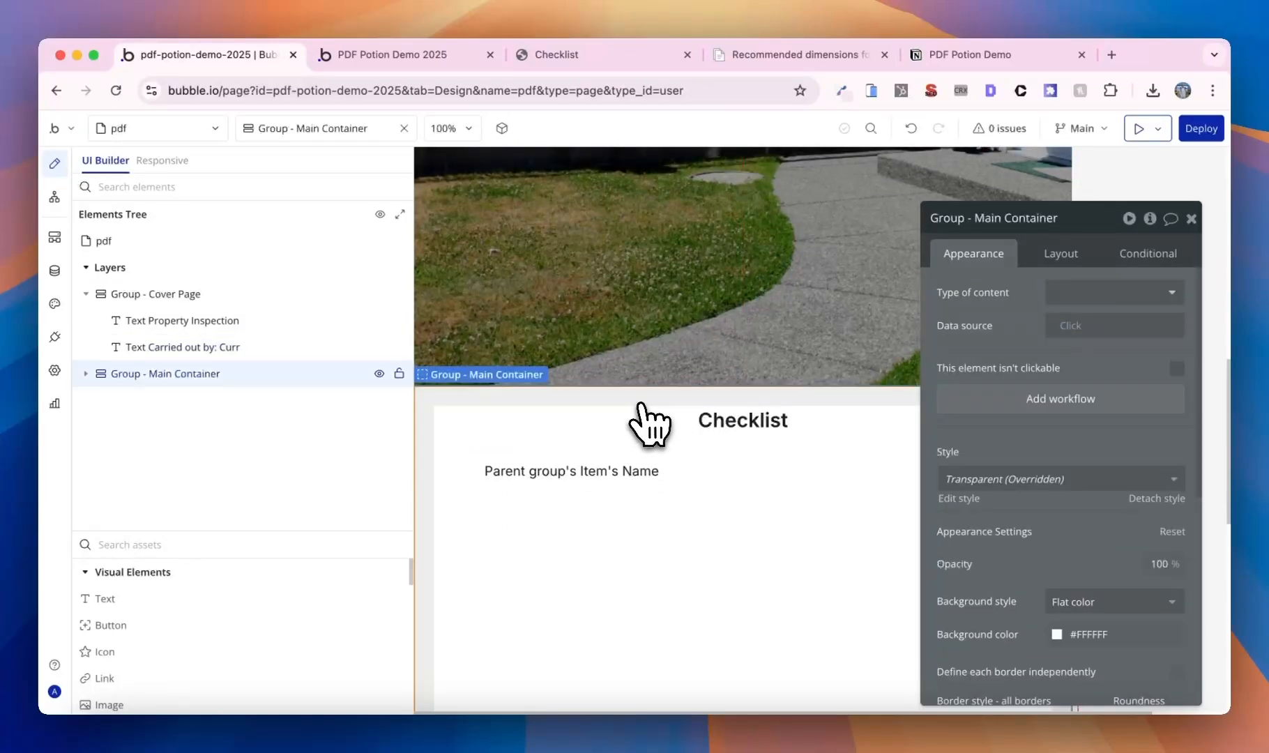
{"action": "scroll", "coordinate": [1025, 419], "scroll_direction": "down", "scroll_amount": 5}
{"action": "scroll", "coordinate": [838, 439], "scroll_direction": "up", "scroll_amount": 3}
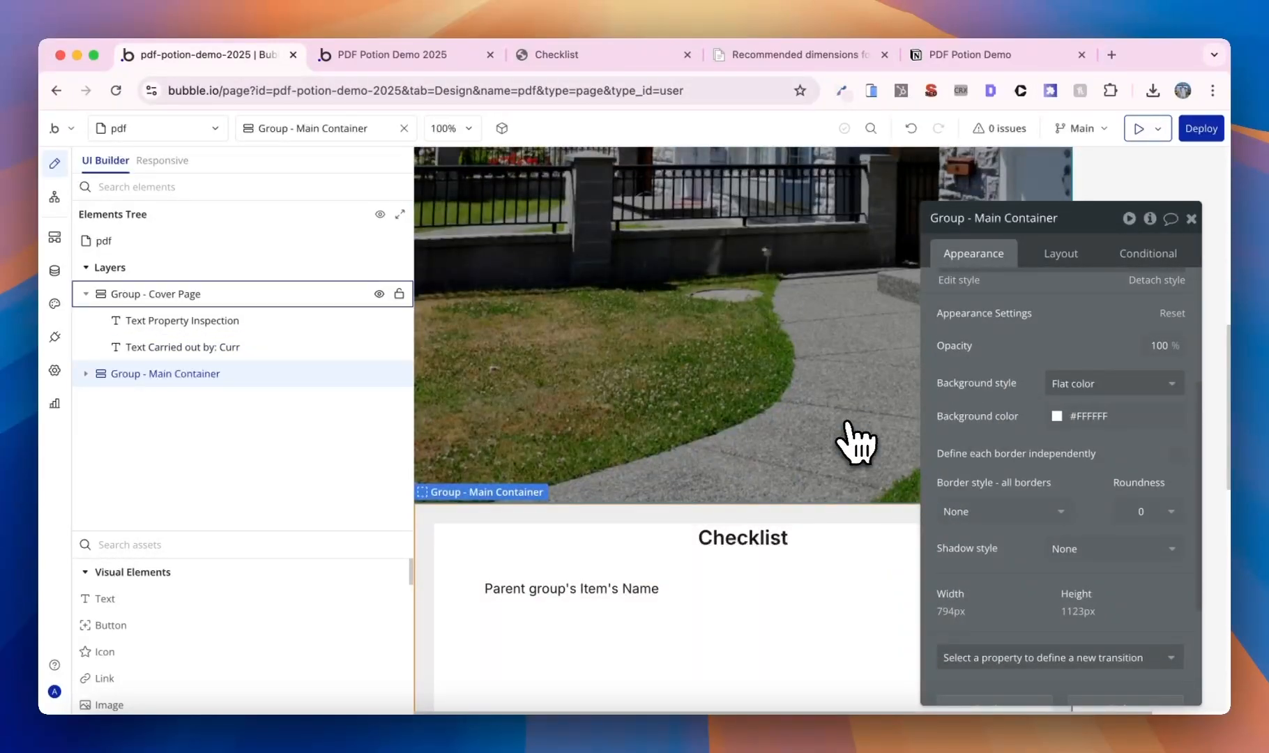
{"action": "scroll", "coordinate": [856, 442], "scroll_direction": "down", "scroll_amount": 4}
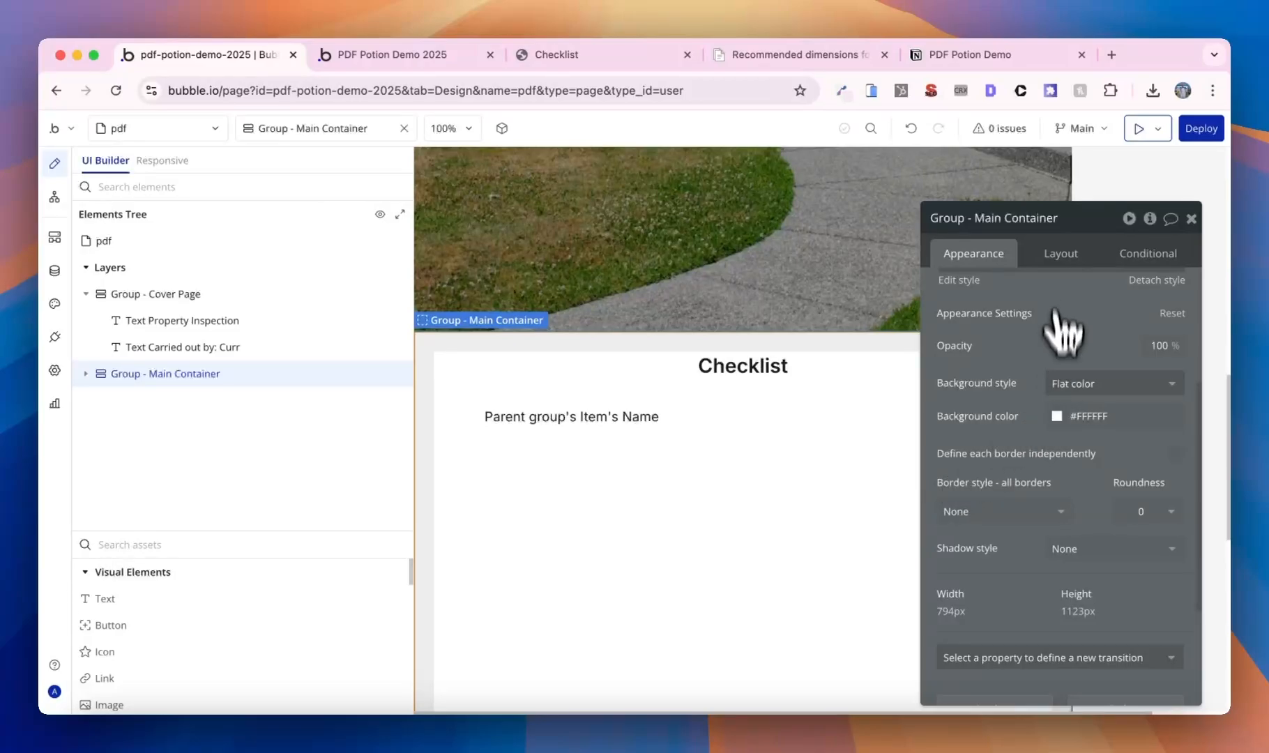
{"action": "left_click", "coordinate": [1060, 253]}
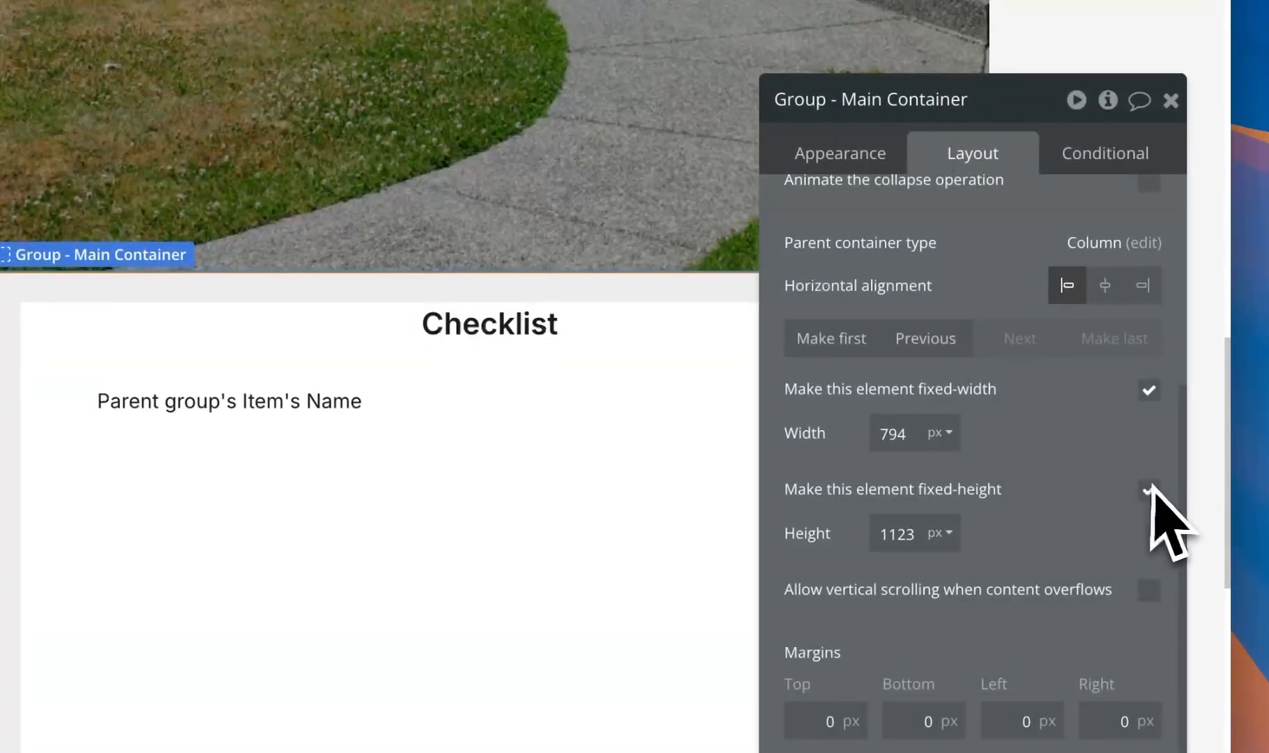
{"action": "left_click", "coordinate": [1148, 490]}
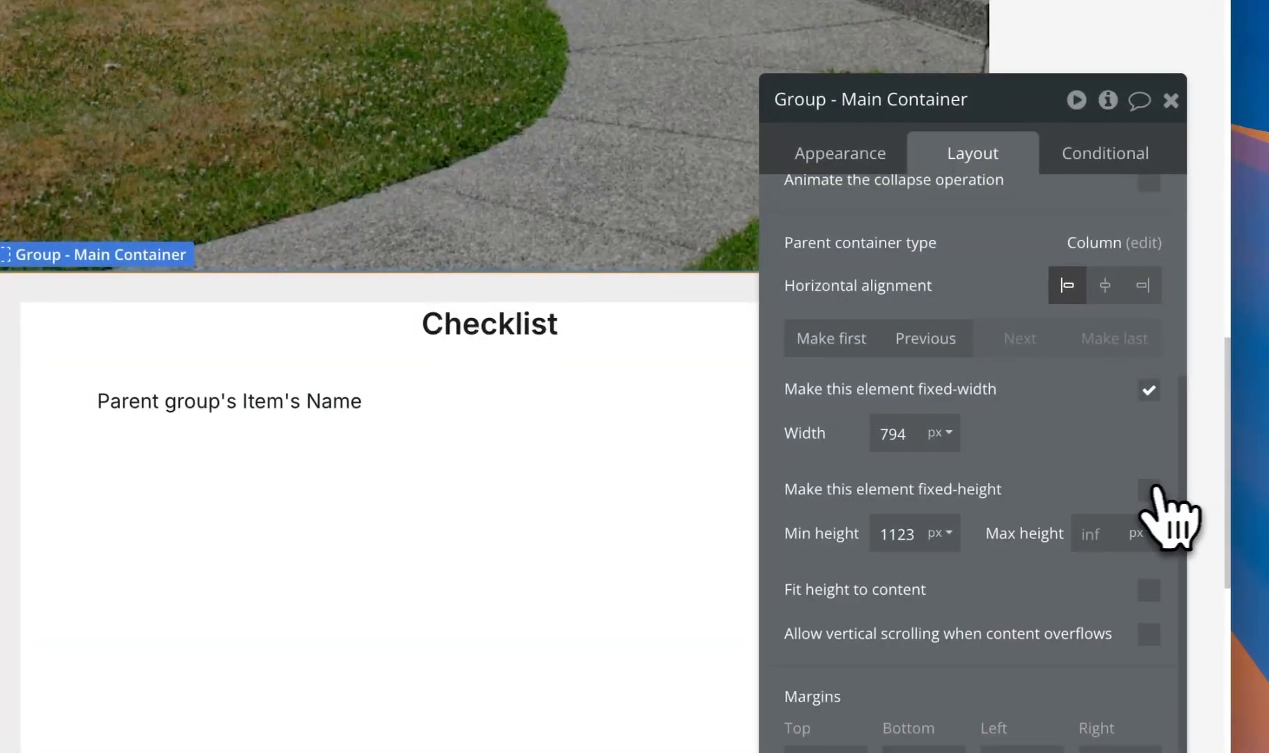
{"action": "left_click", "coordinate": [909, 534]}
{"action": "type", "text": "0"}
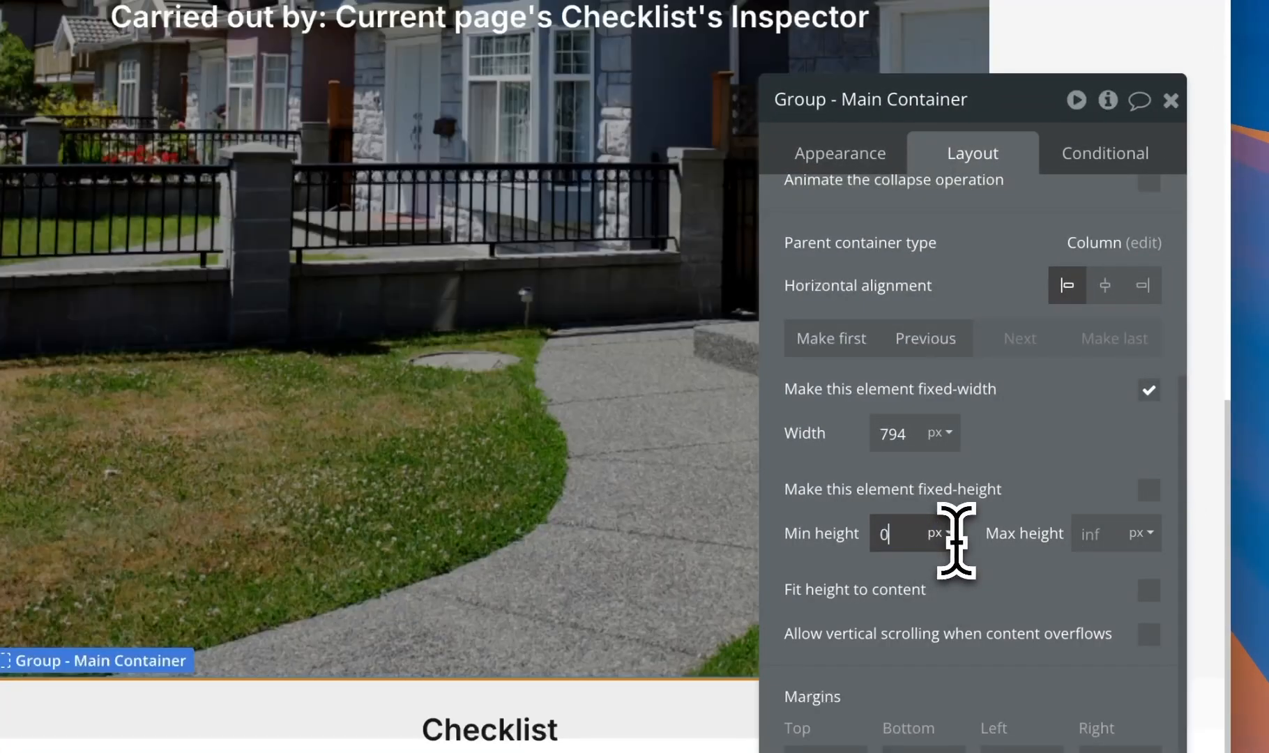
{"action": "left_click", "coordinate": [1149, 589]}
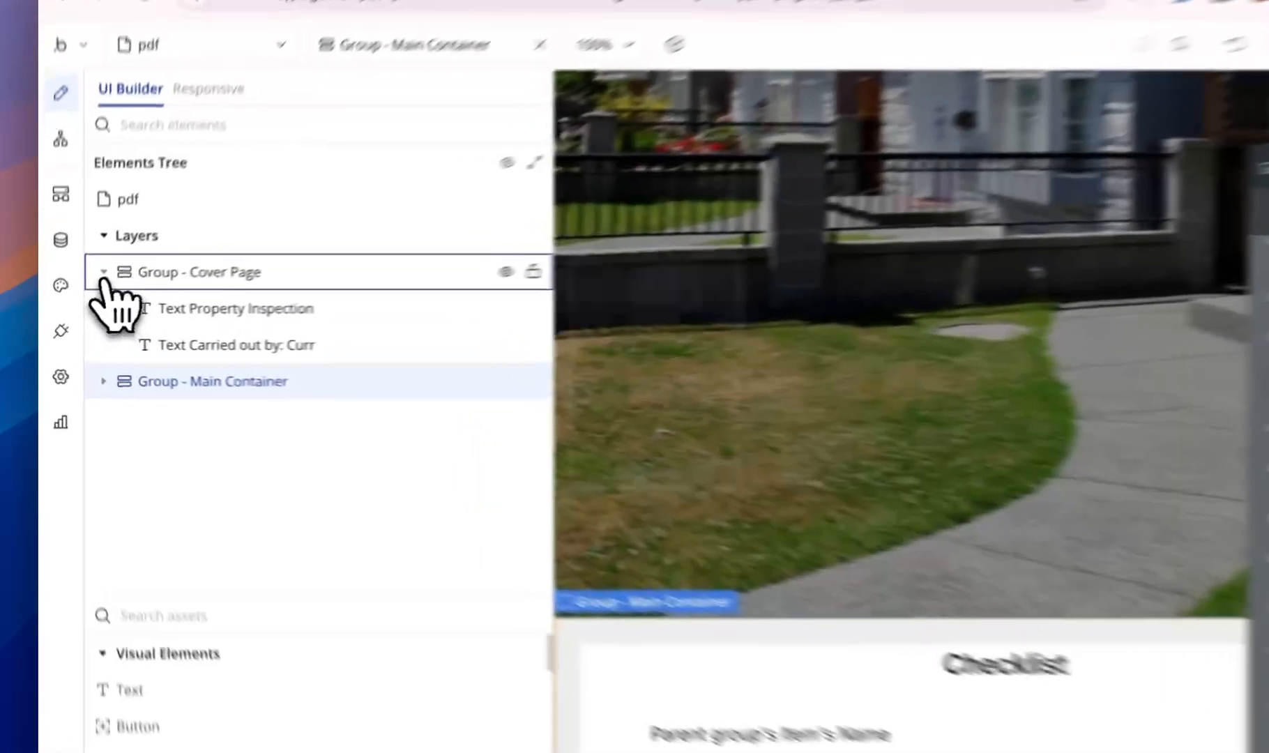
- Paste a copy of Group - Main Container onto the pdf page as Group - Extra Notes
{"action": "left_click", "coordinate": [85, 293]}
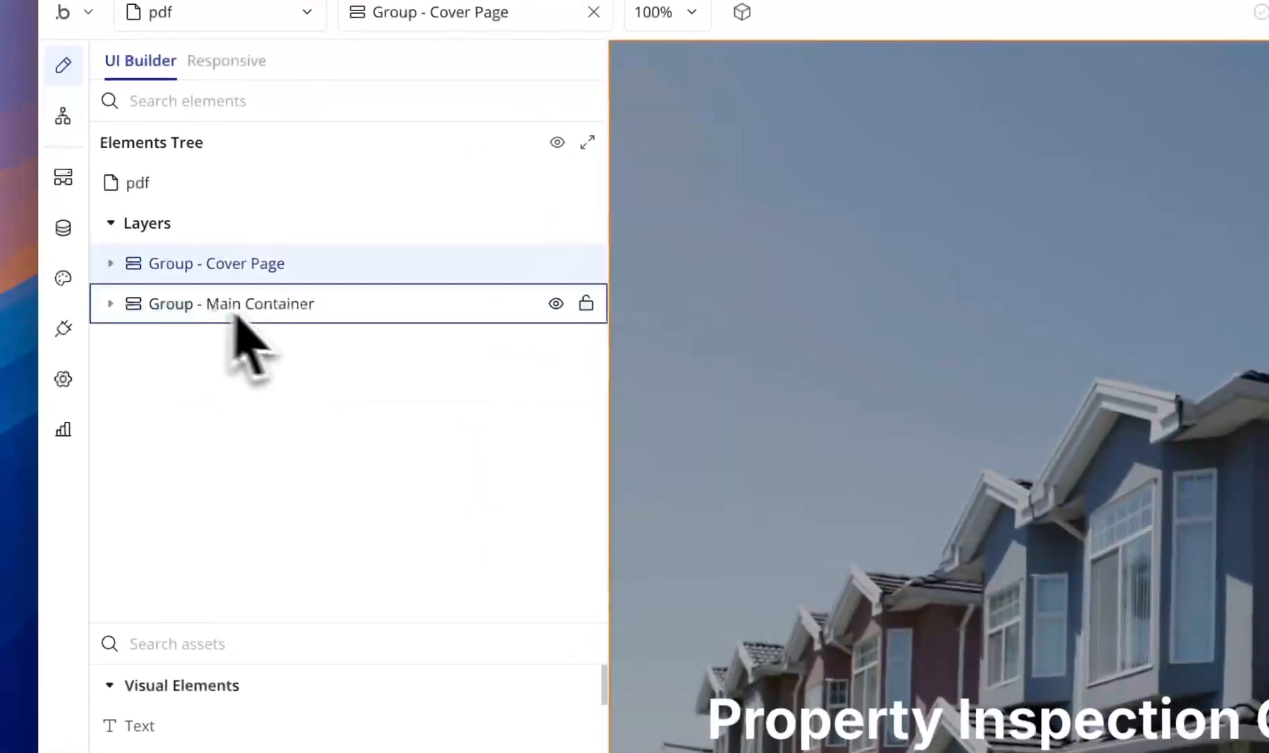
{"action": "left_click", "coordinate": [171, 322]}
{"action": "right_click", "coordinate": [274, 321]}
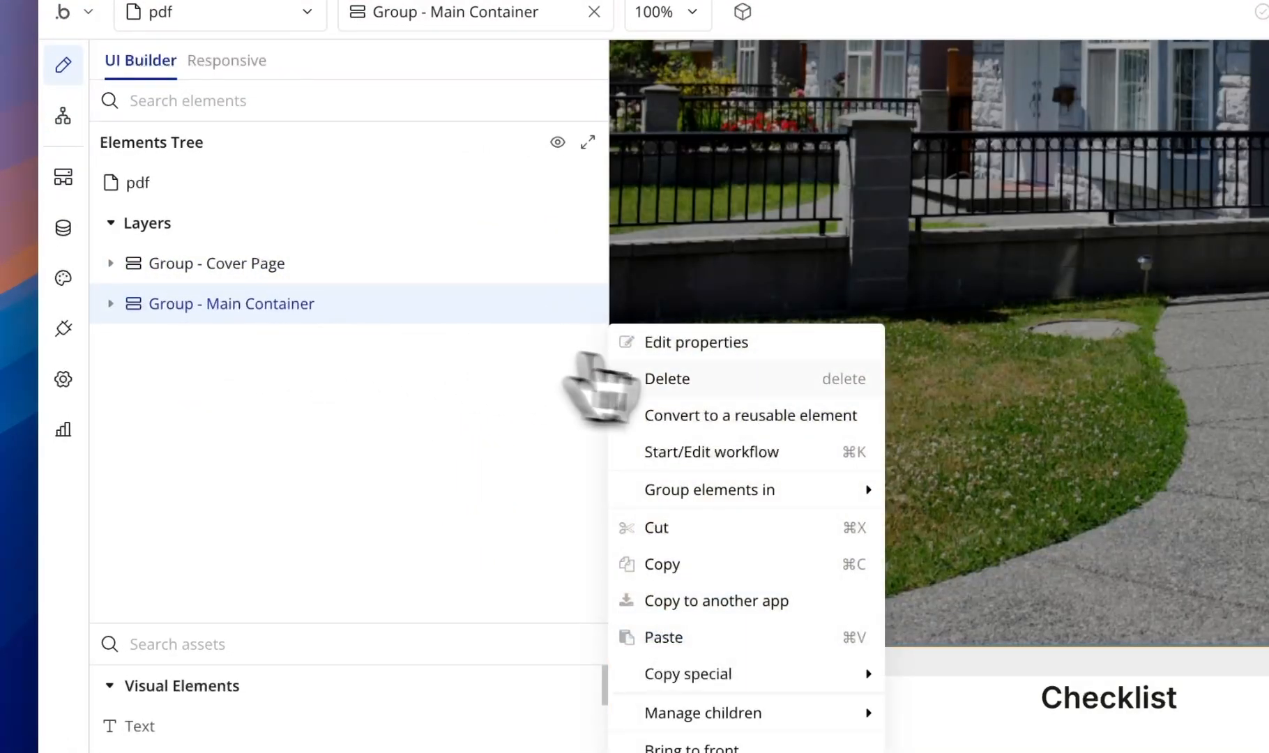
{"action": "left_click", "coordinate": [687, 561]}
{"action": "left_click", "coordinate": [262, 199]}
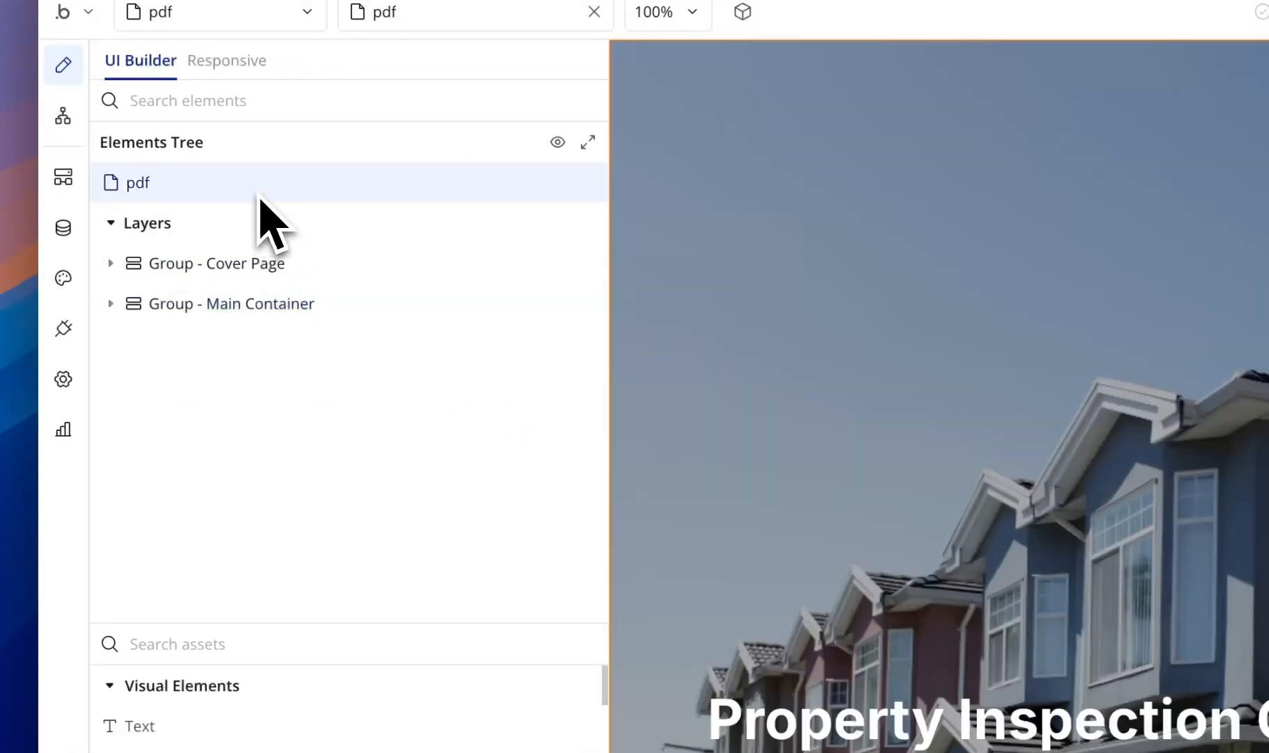
{"action": "right_click", "coordinate": [263, 202]}
{"action": "left_click", "coordinate": [700, 370]}
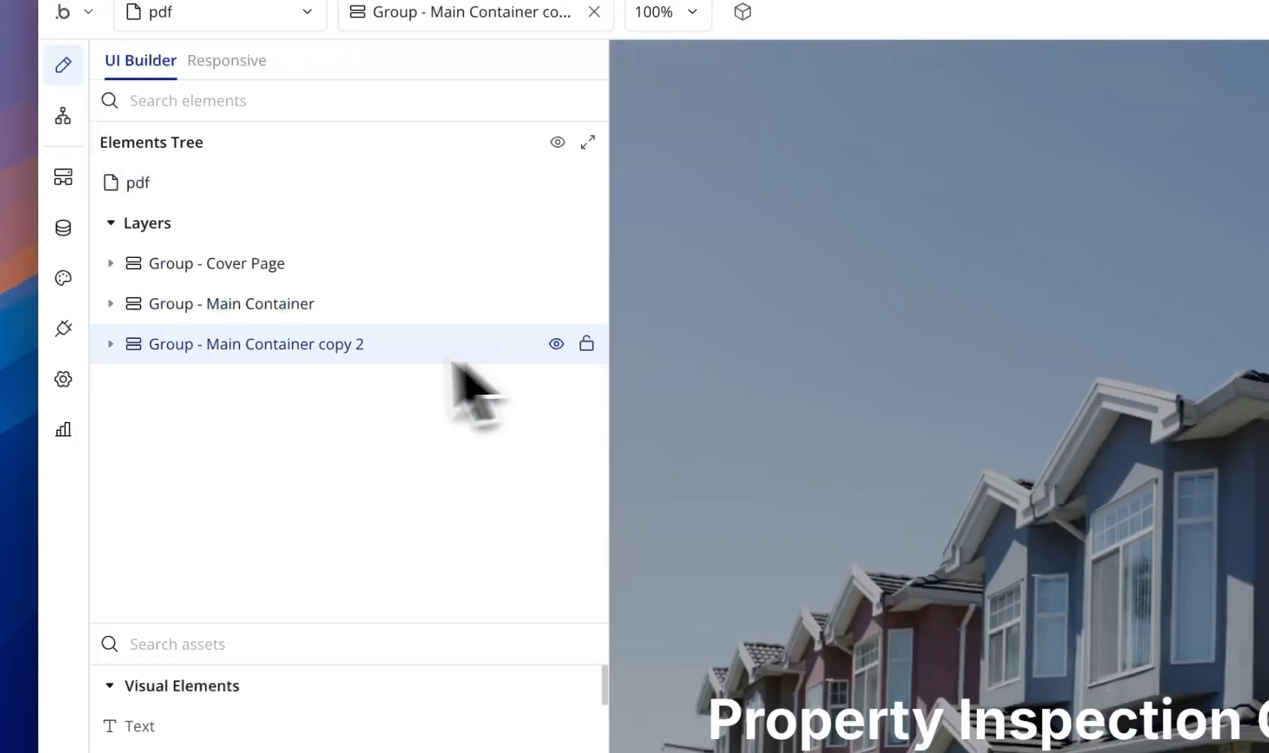
{"action": "double_click", "coordinate": [302, 349]}
{"action": "left_click_drag", "start_coordinate": [208, 344], "coordinate": [423, 344]}
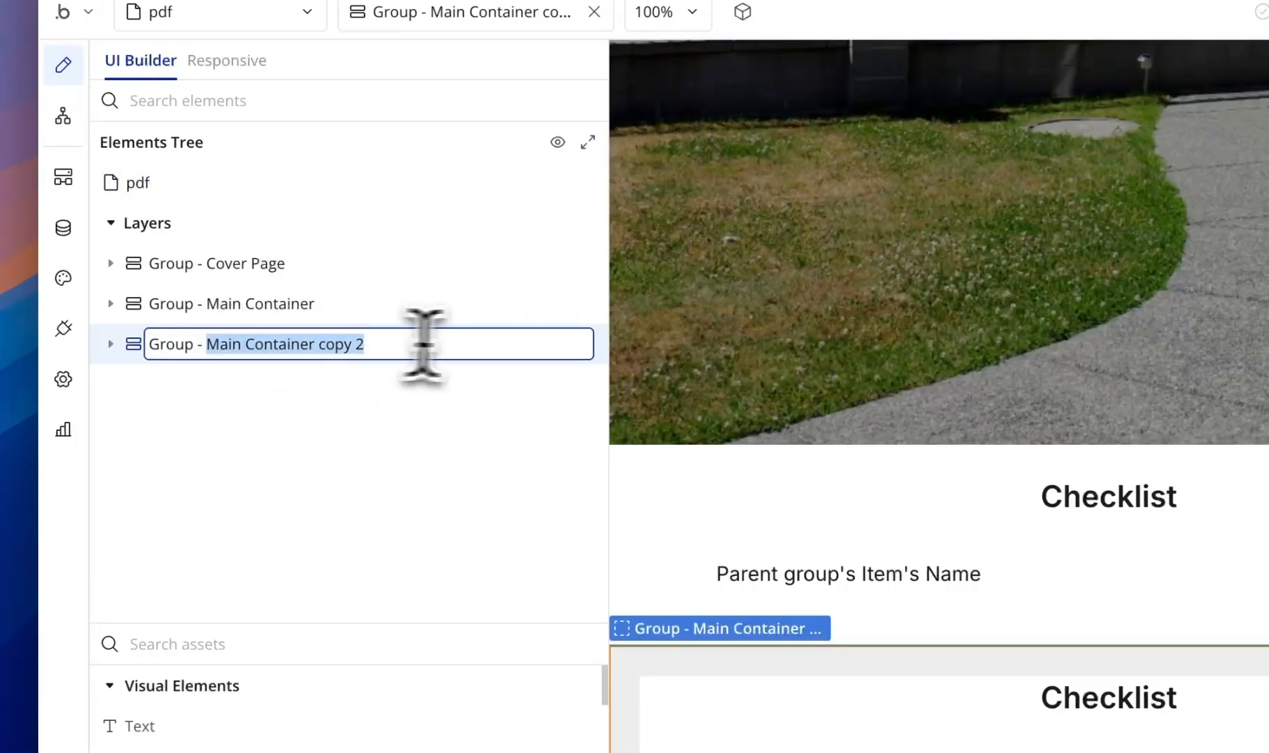
{"action": "type", "text": "Extra Notes"}
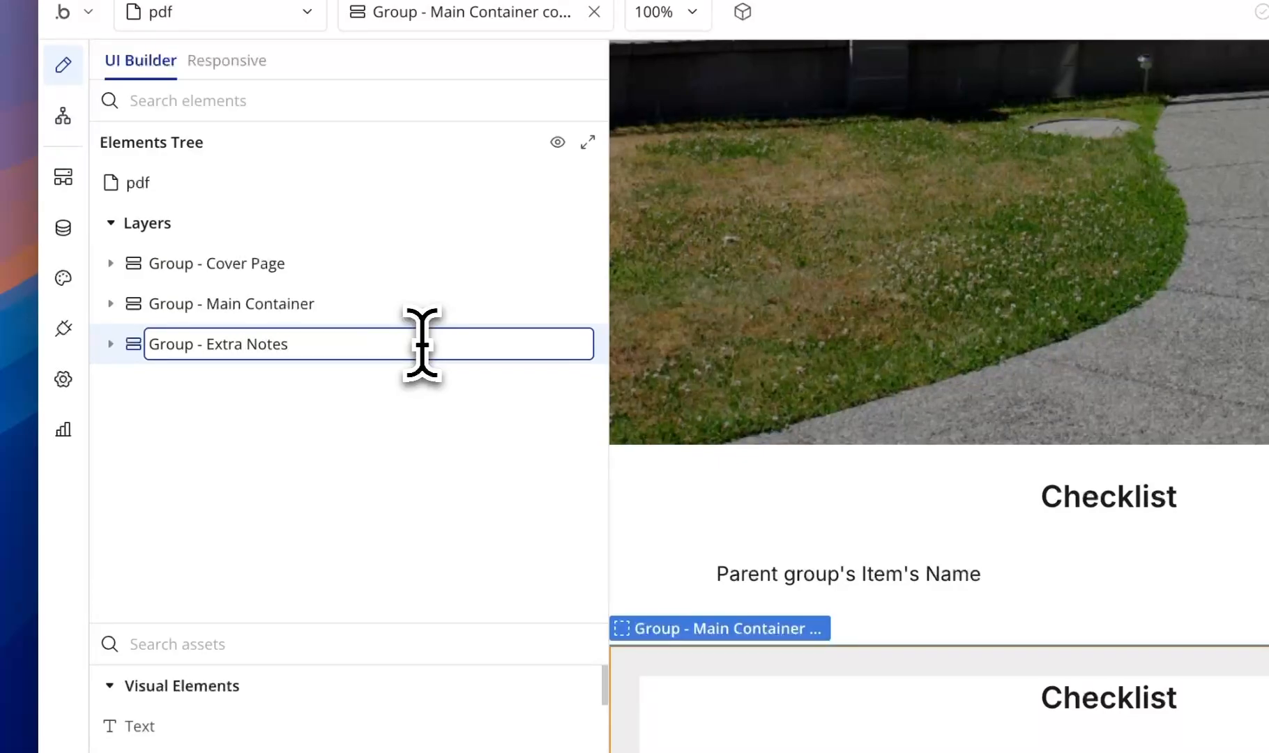
{"action": "key", "text": "Return"}
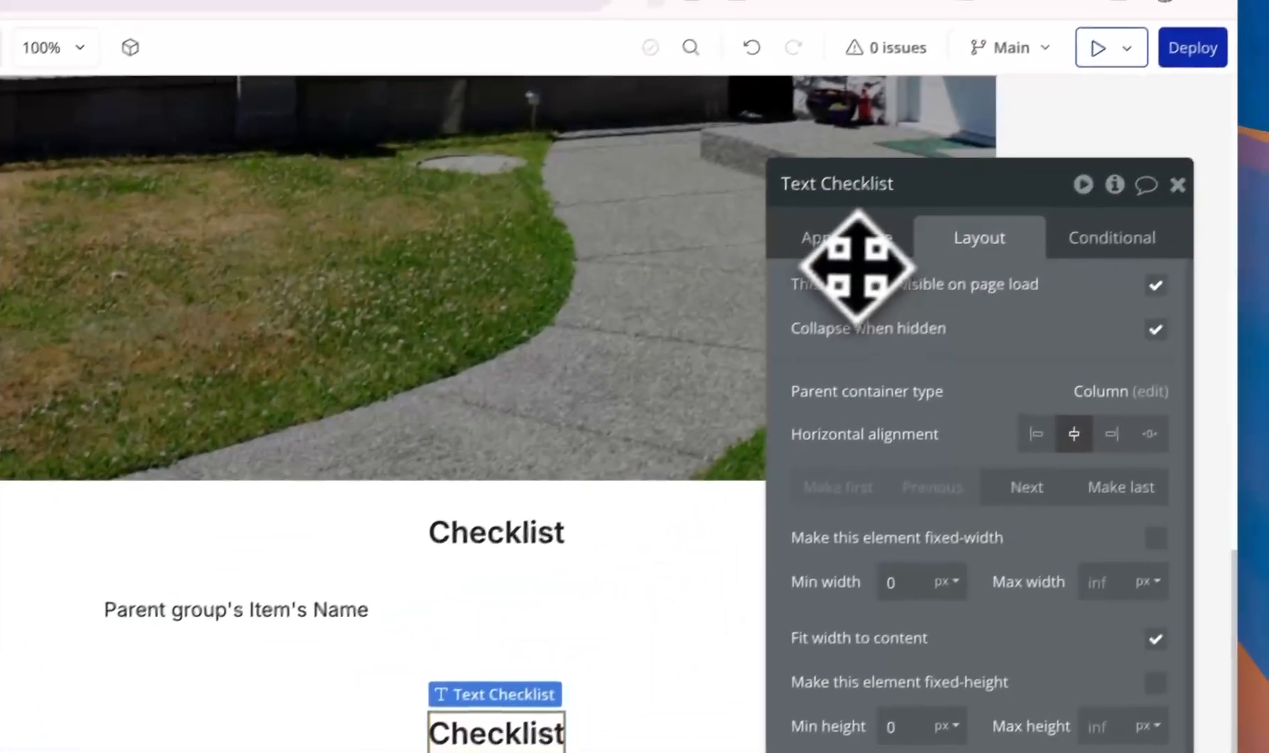
- Retitle its heading 'Additional Comments', left-align it, and delete the copied RepeatingGroup
{"action": "left_click", "coordinate": [859, 251]}
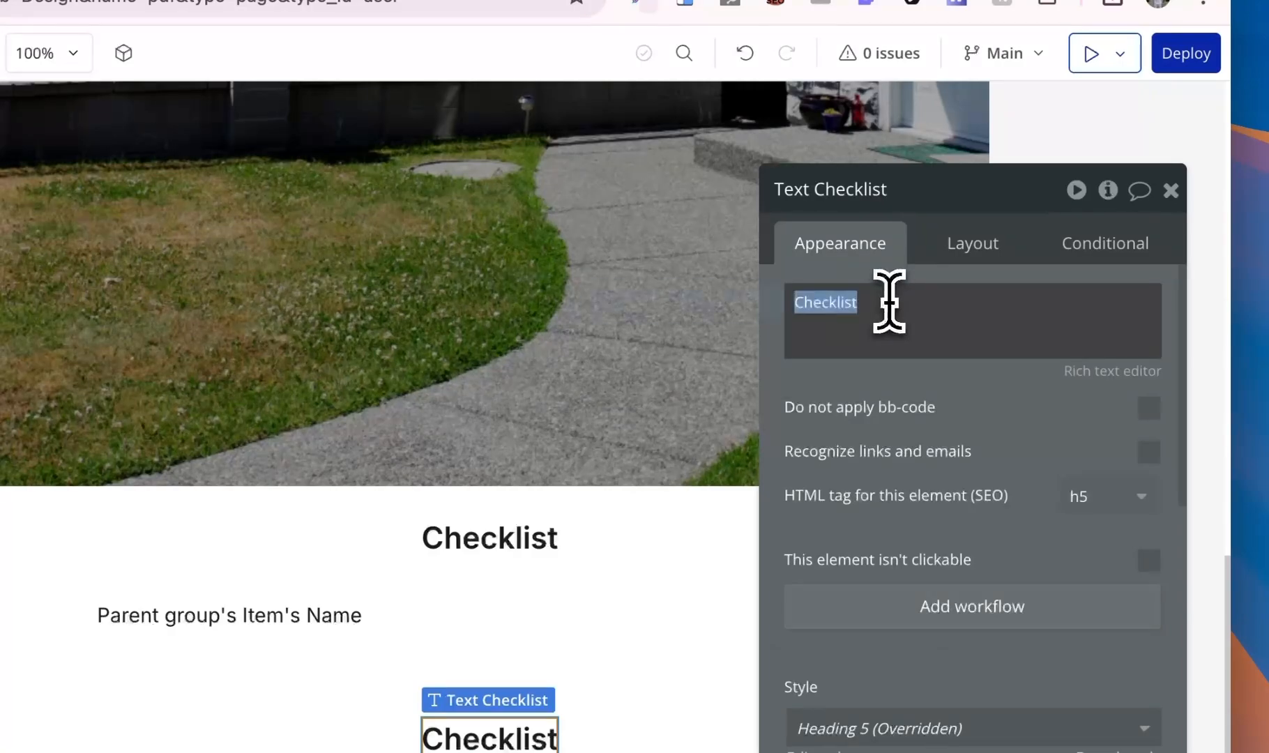
{"action": "type", "text": "A"}
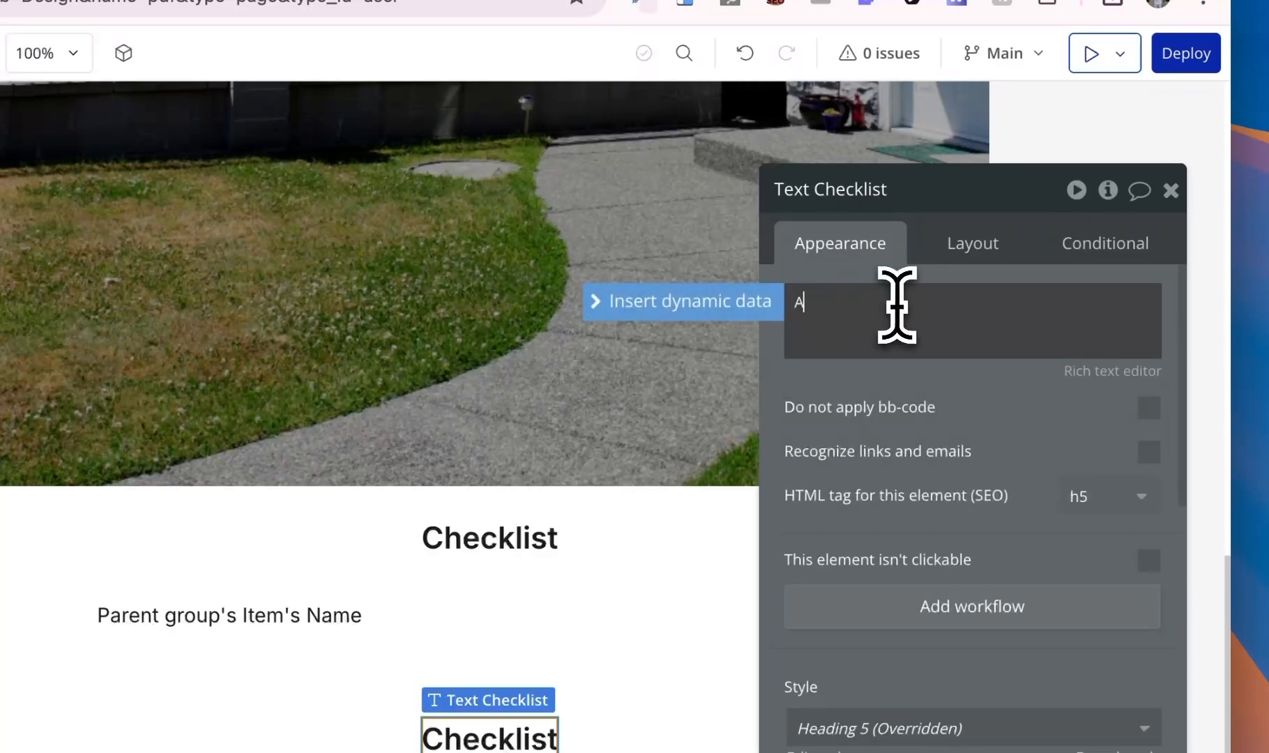
{"action": "type", "text": "dditional Comment"}
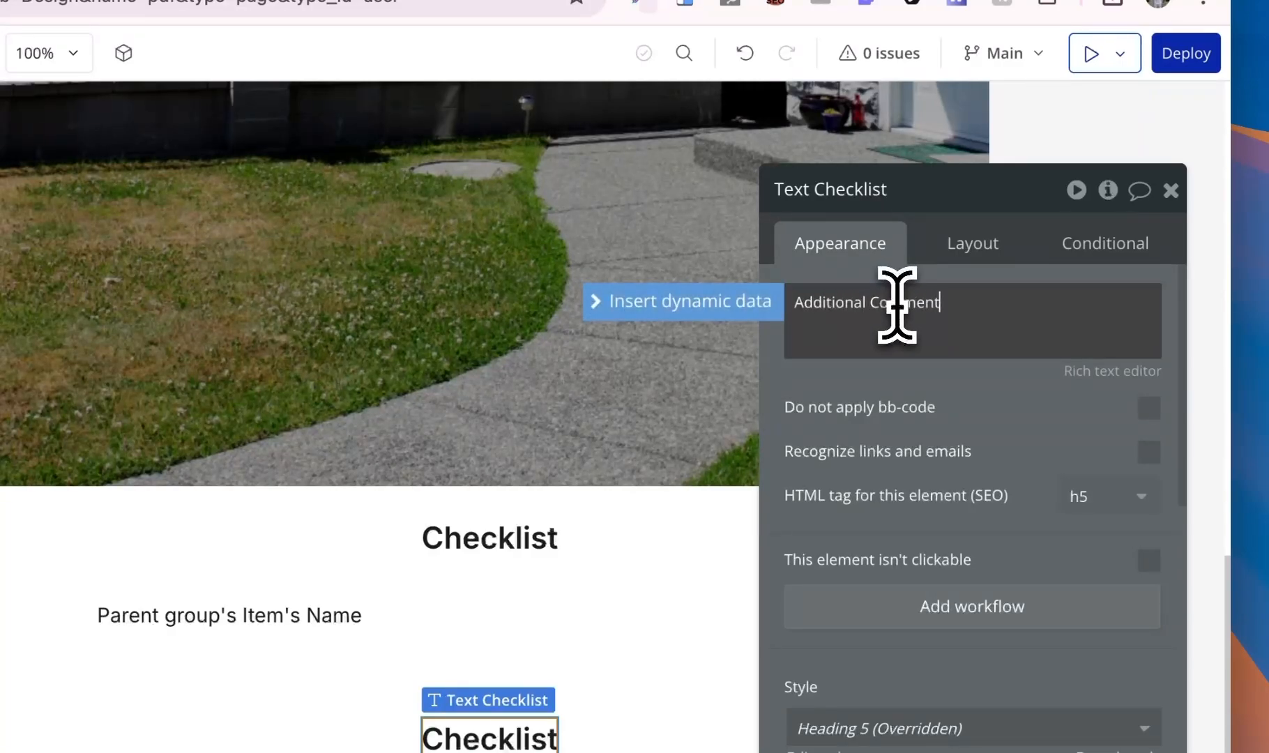
{"action": "type", "text": "s"}
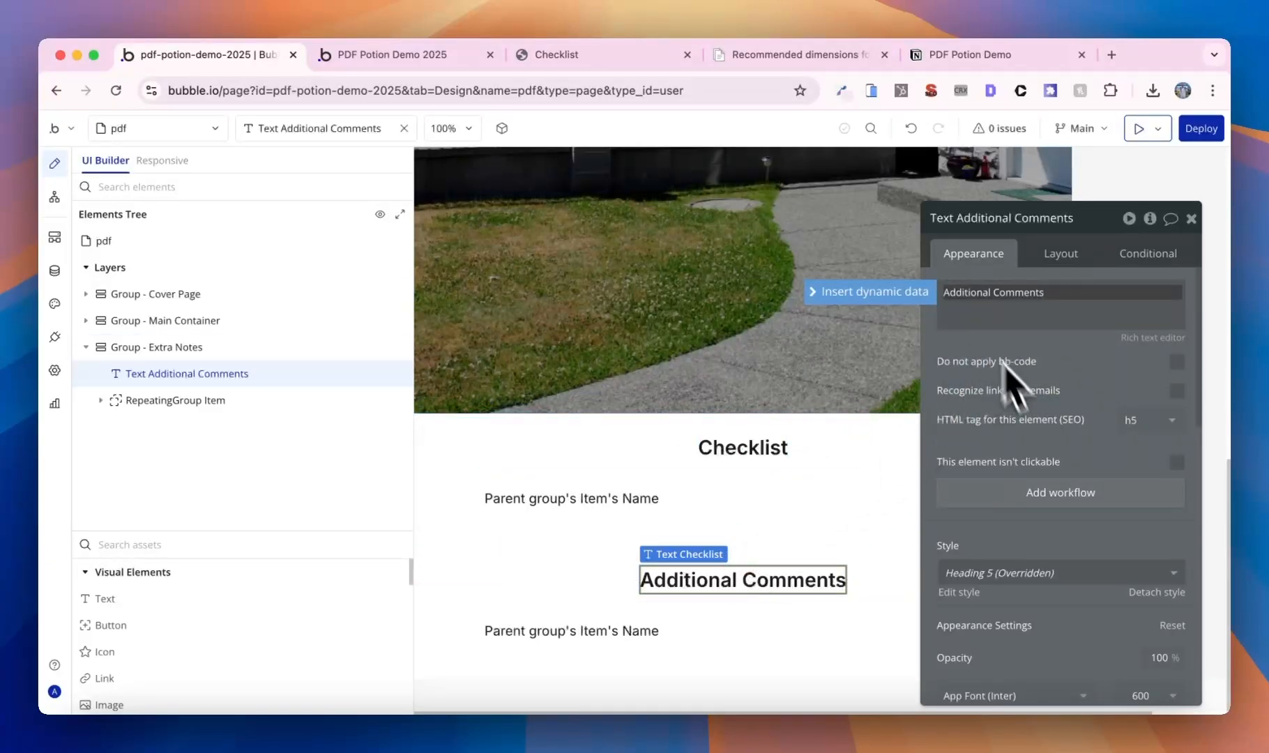
{"action": "scroll", "coordinate": [1053, 454], "scroll_direction": "down", "scroll_amount": 3}
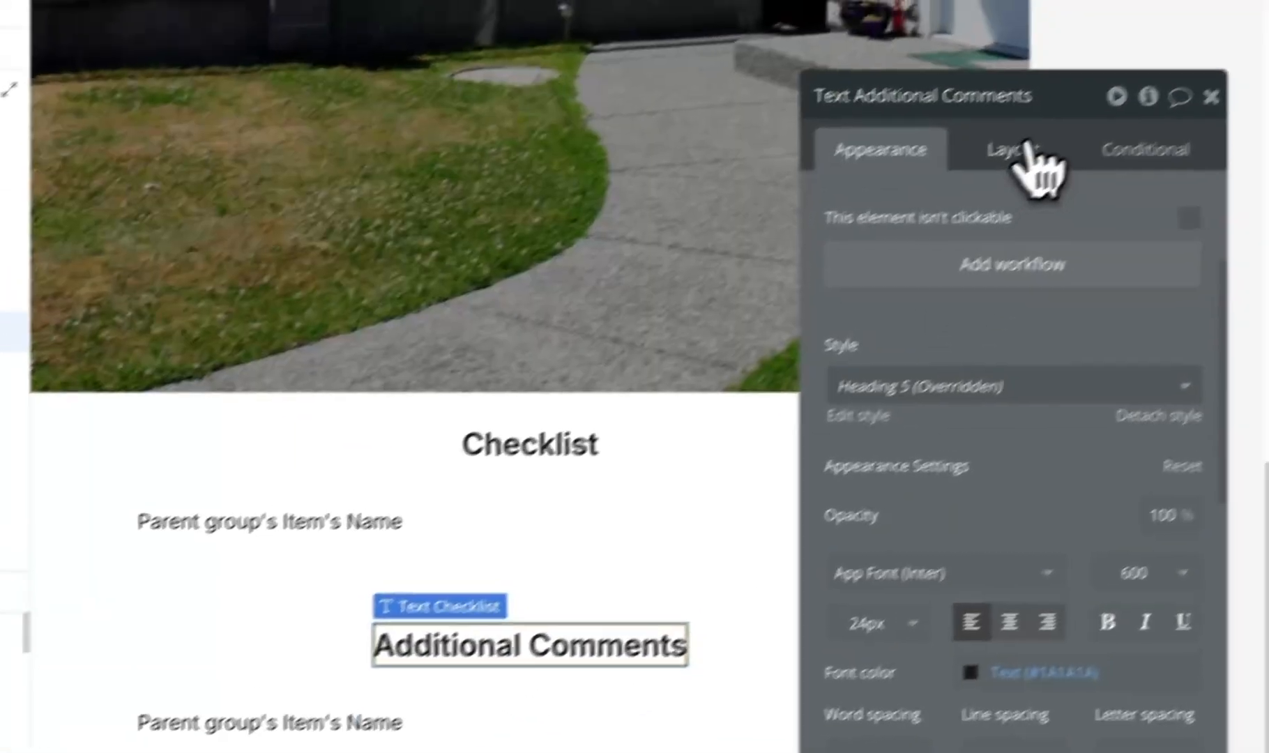
{"action": "left_click", "coordinate": [1067, 113]}
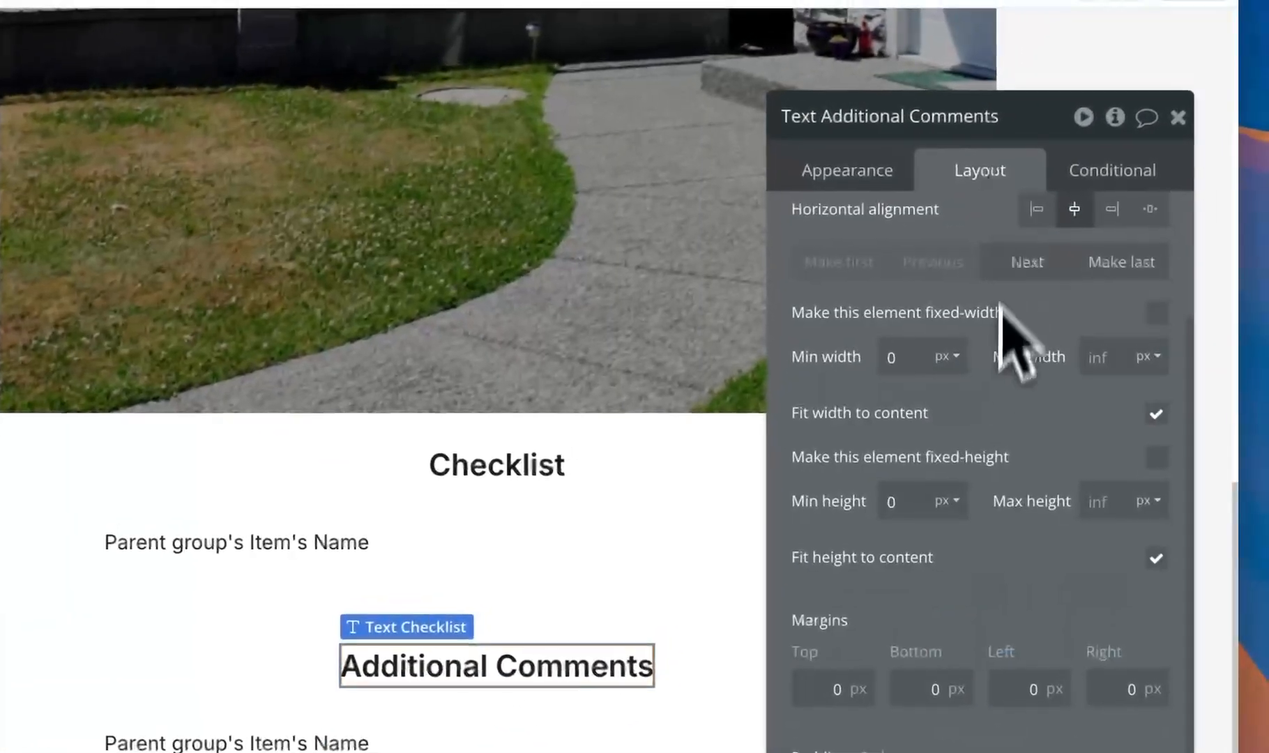
{"action": "left_click", "coordinate": [1037, 210]}
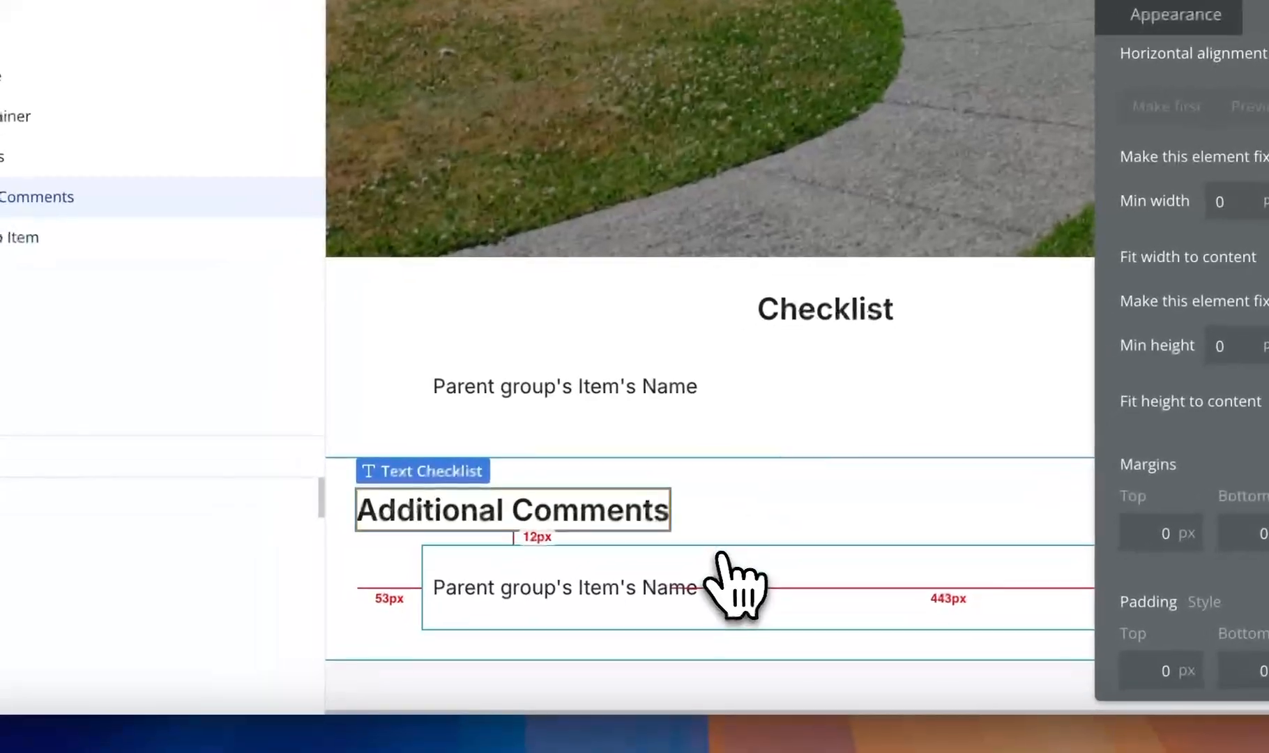
{"action": "left_click", "coordinate": [745, 552]}
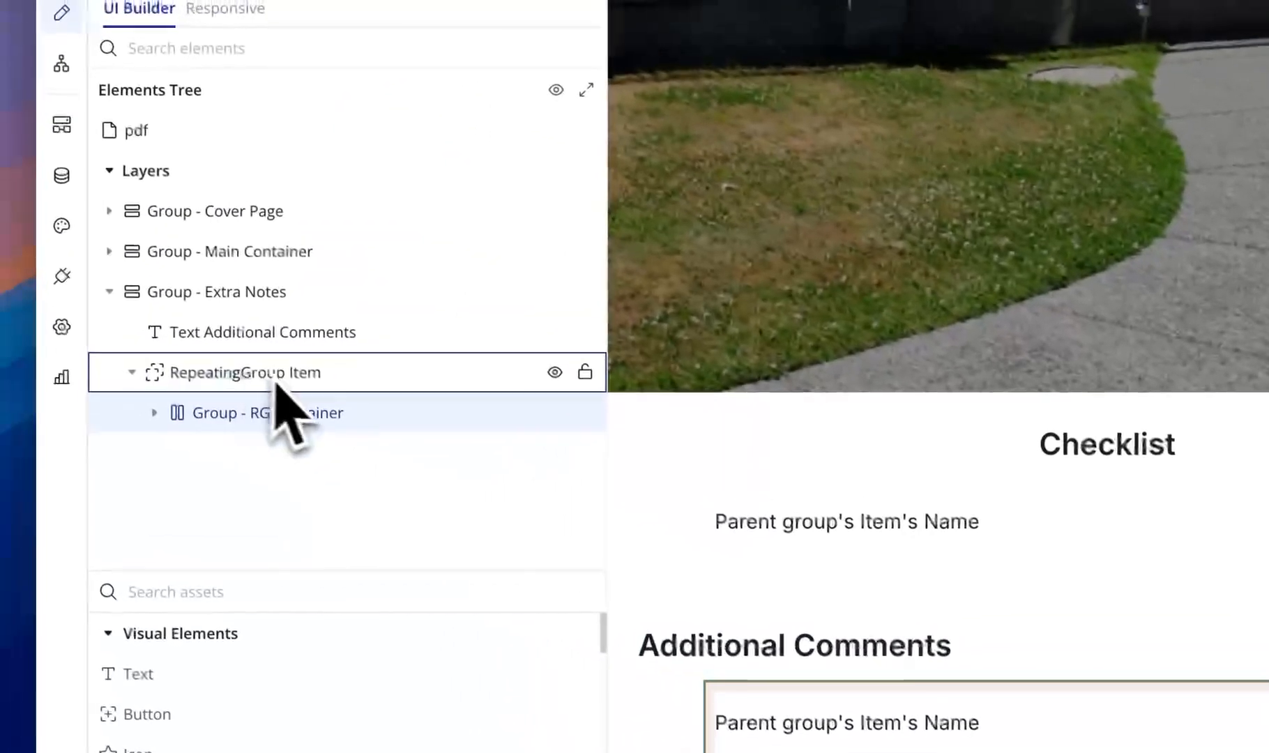
{"action": "right_click", "coordinate": [283, 371]}
{"action": "left_click", "coordinate": [667, 419]}
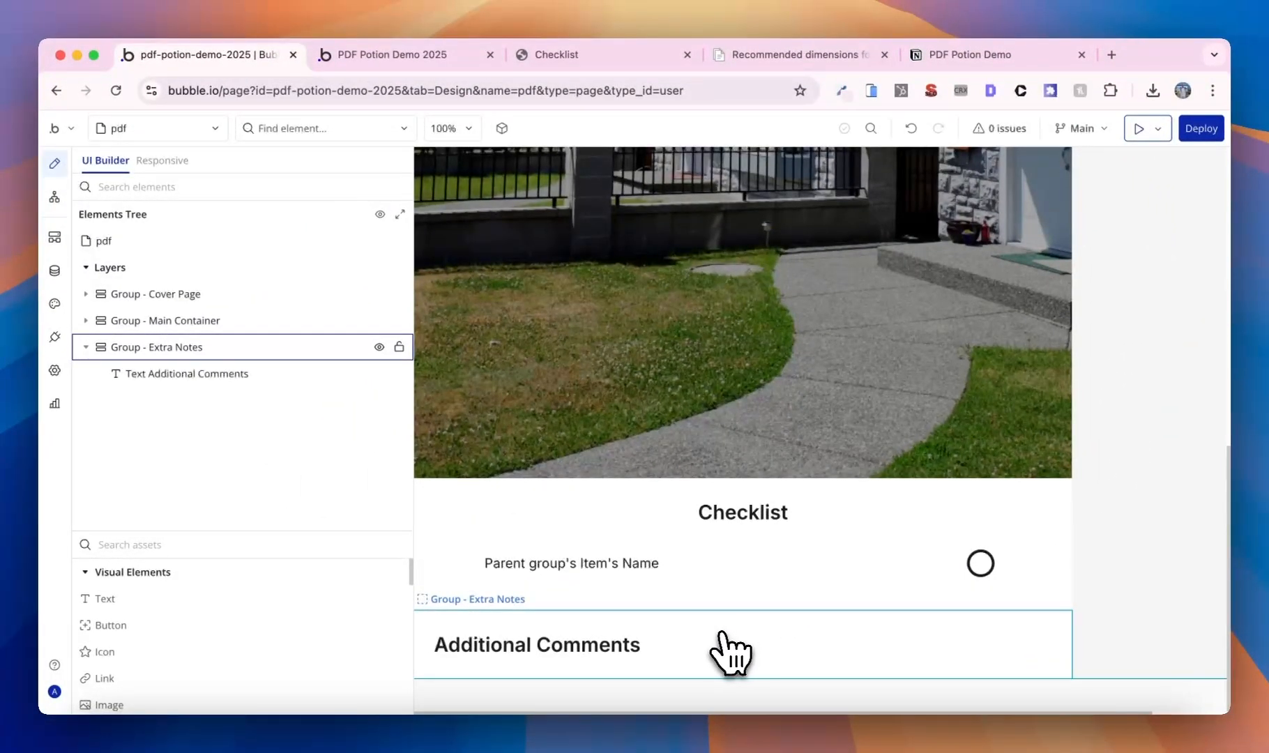
- Paste a copy of the item-name text element into Group - Extra Notes
{"action": "left_click", "coordinate": [624, 647]}
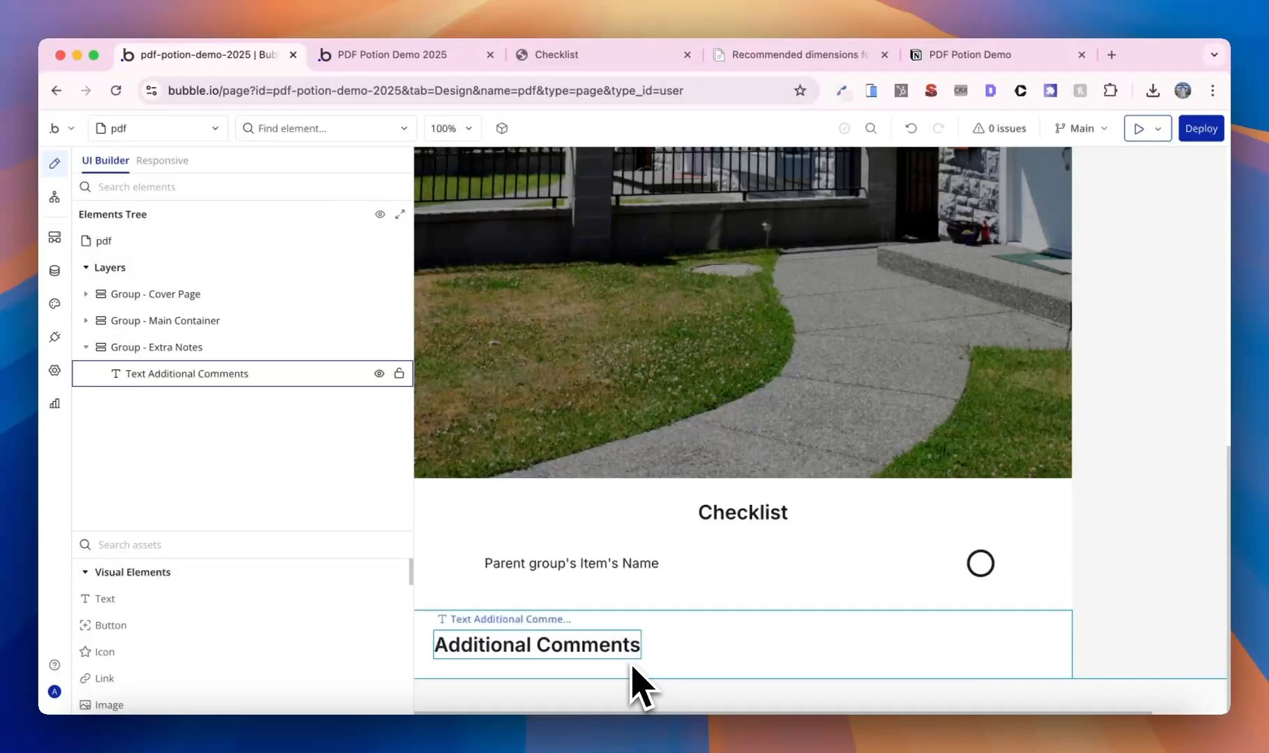
{"action": "double_click", "coordinate": [603, 563]}
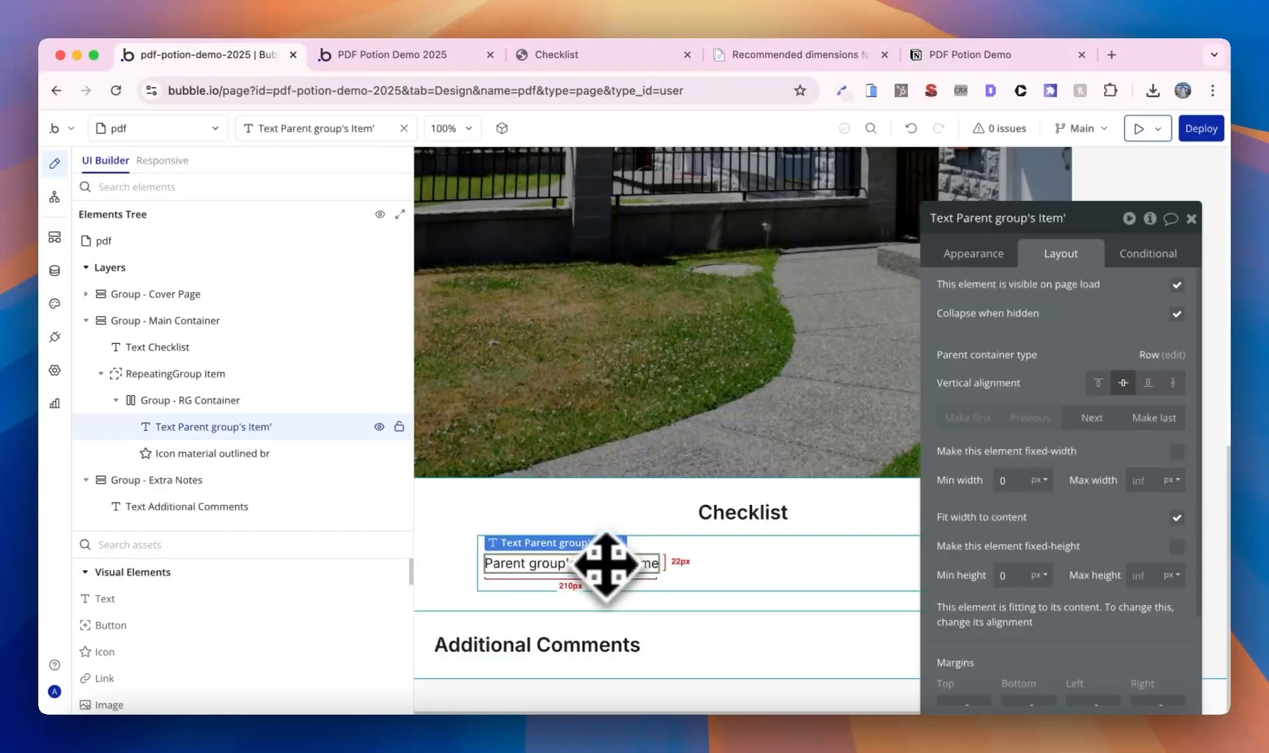
{"action": "left_click", "coordinate": [732, 658]}
{"action": "key", "text": "ctrl+v"}
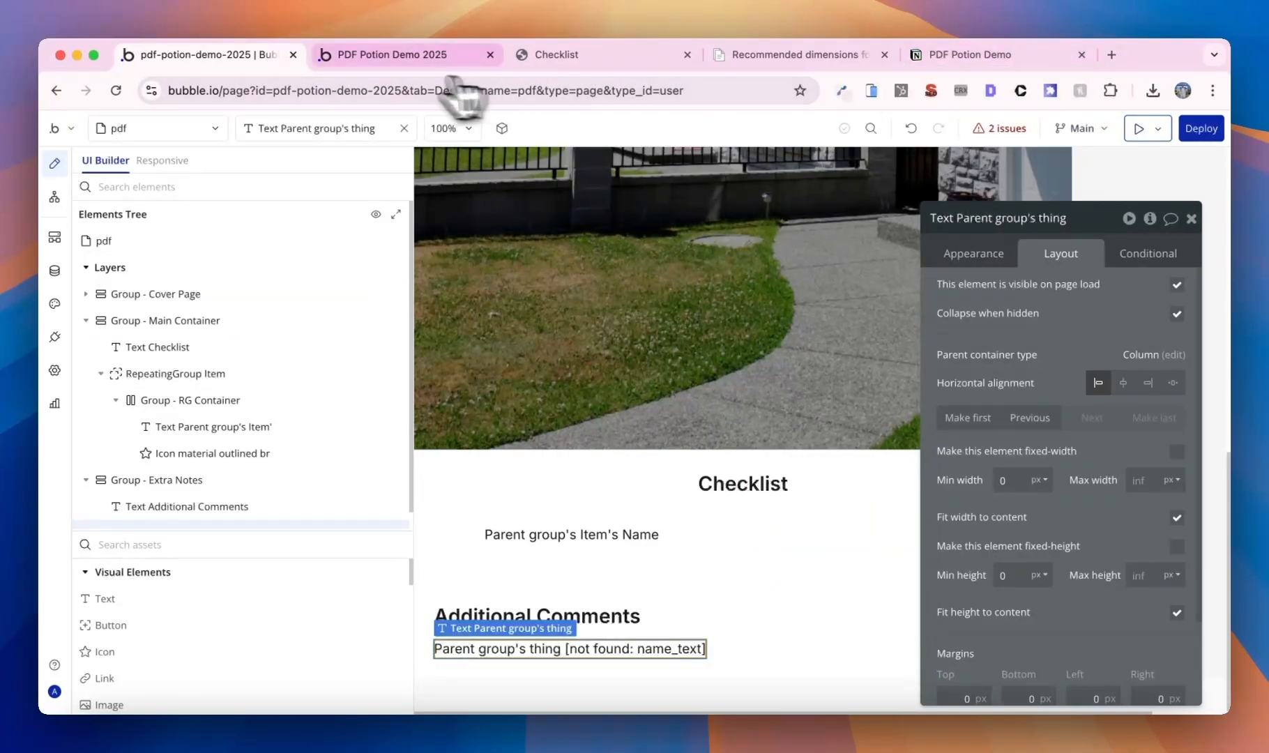
- Replace the pasted text's content with lorem ipsum paragraphs
{"action": "left_click", "coordinate": [973, 253]}
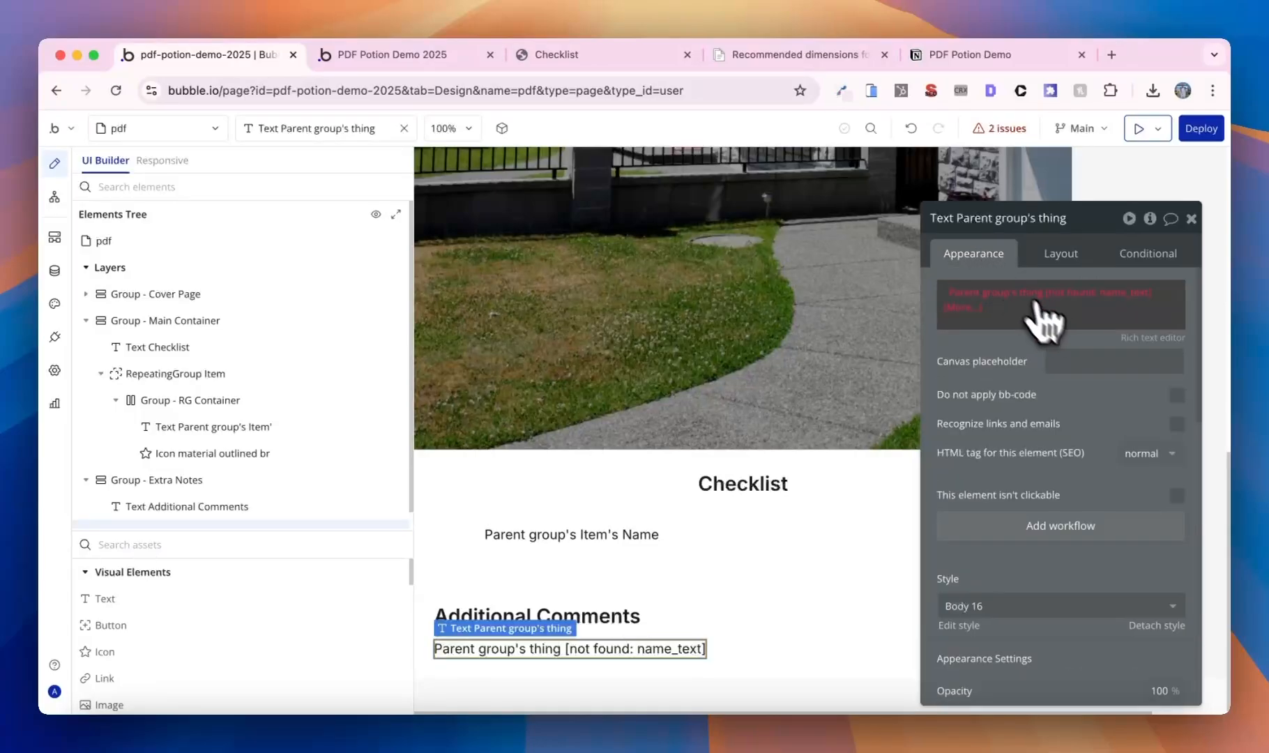
{"action": "right_click", "coordinate": [1102, 296]}
{"action": "left_click", "coordinate": [1169, 368]}
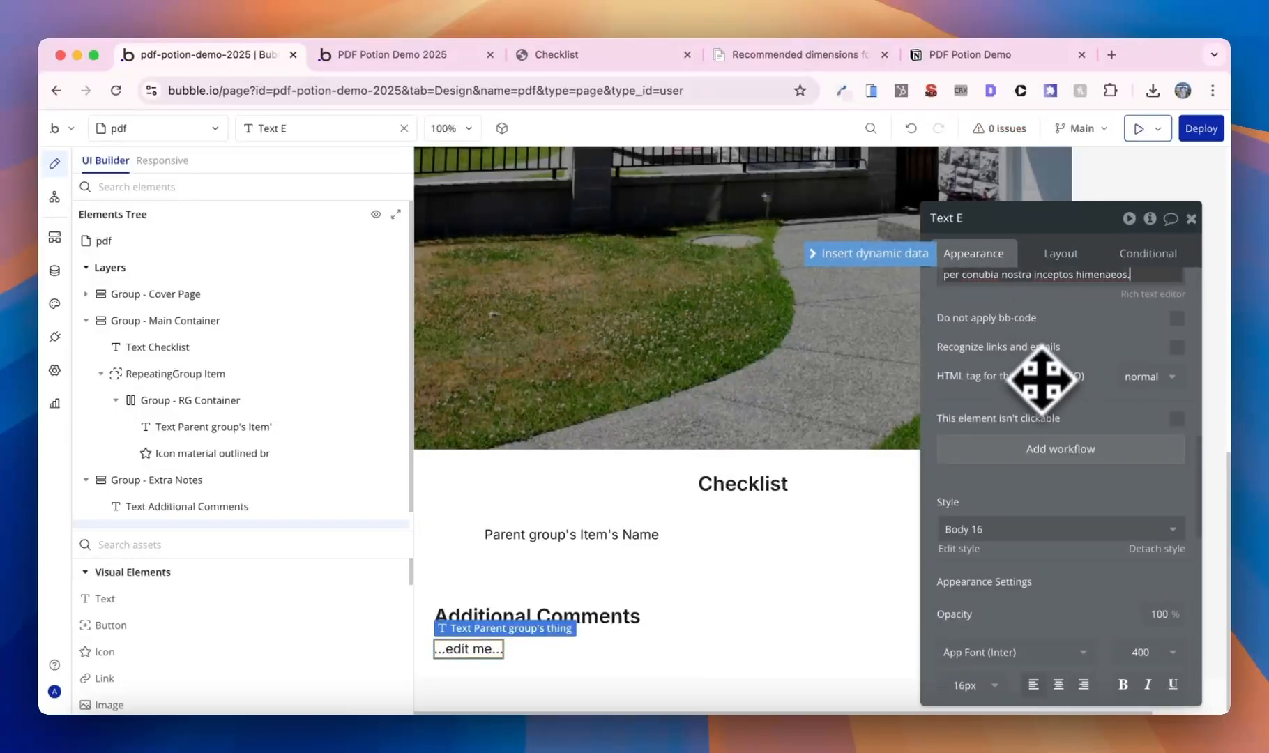
{"action": "scroll", "coordinate": [843, 518], "scroll_direction": "down", "scroll_amount": 8}
{"action": "scroll", "coordinate": [764, 524], "scroll_direction": "up", "scroll_amount": 5}
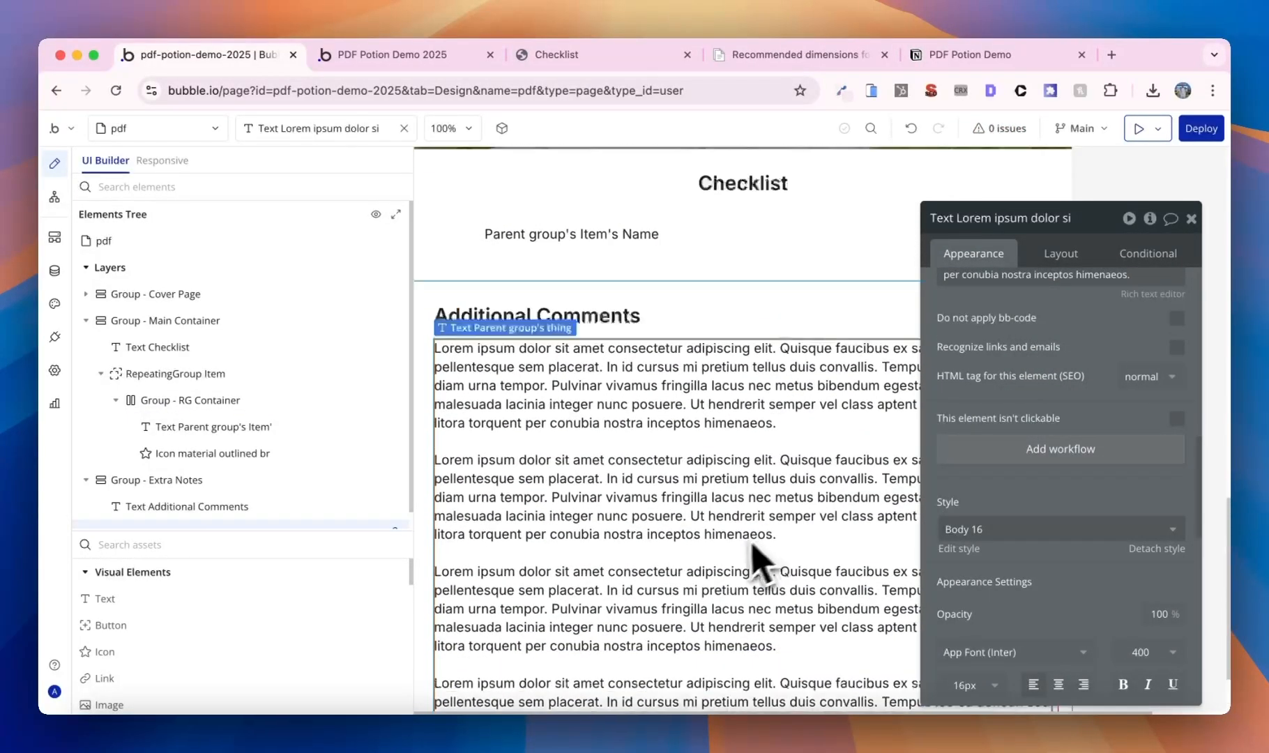
{"action": "scroll", "coordinate": [756, 565], "scroll_direction": "down", "scroll_amount": 4}
{"action": "scroll", "coordinate": [746, 566], "scroll_direction": "up", "scroll_amount": 6}
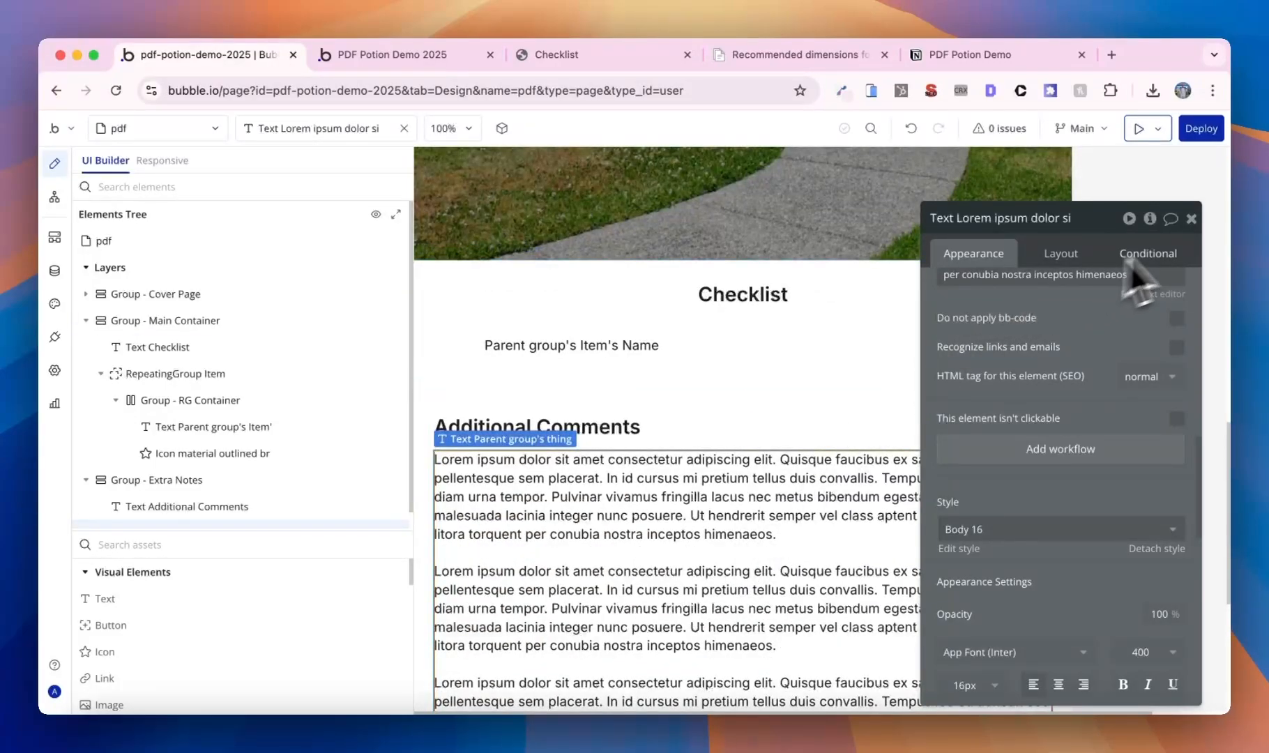
{"action": "left_click", "coordinate": [1191, 218]}
{"action": "double_click", "coordinate": [863, 426]}
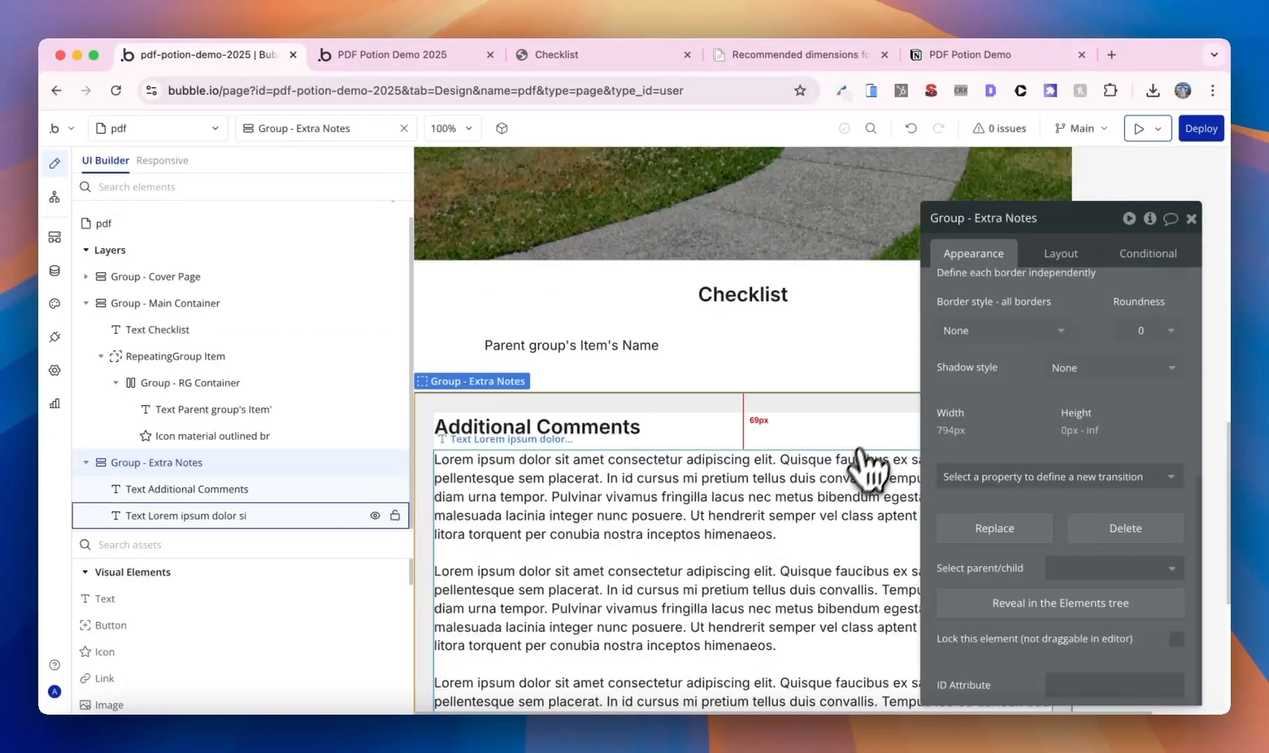
{"action": "scroll", "coordinate": [850, 504], "scroll_direction": "down", "scroll_amount": 2}
{"action": "scroll", "coordinate": [845, 504], "scroll_direction": "up", "scroll_amount": 6}
- Reload the test app, then show the index page's Add Item to Checklist workflow
{"action": "left_click", "coordinate": [394, 55]}
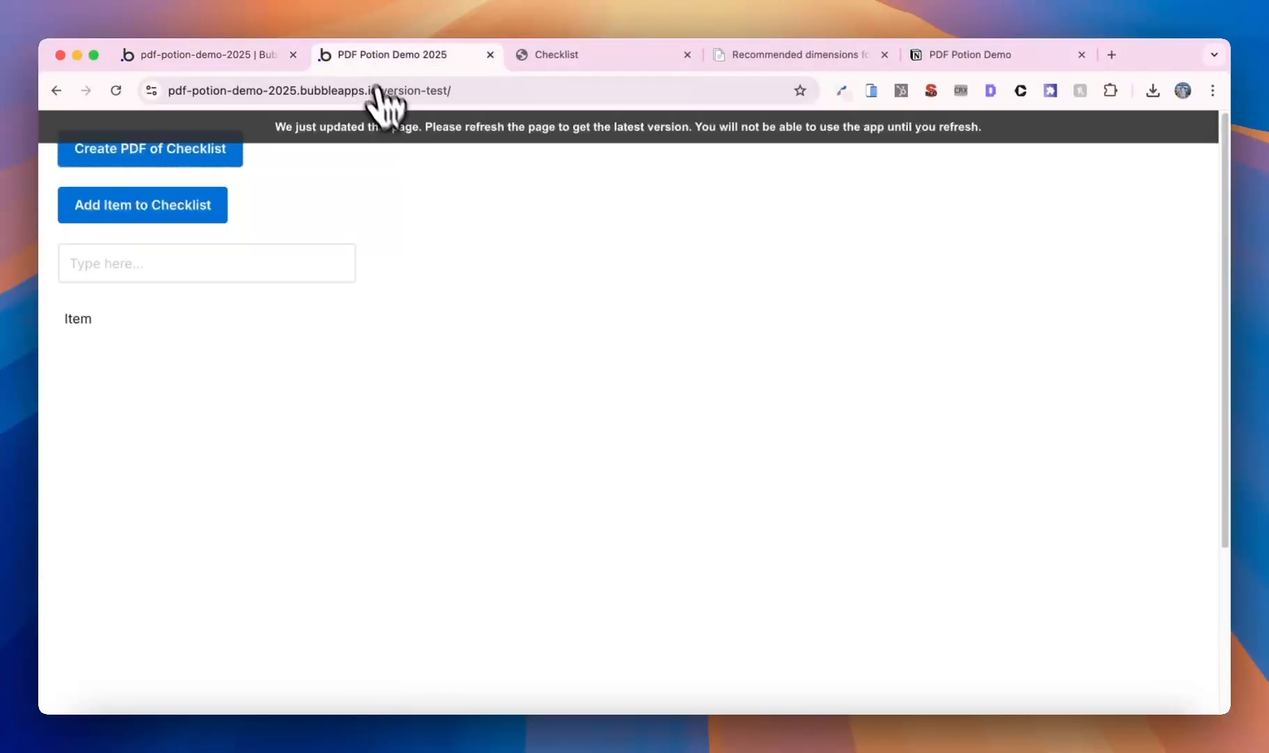
{"action": "left_click", "coordinate": [392, 126]}
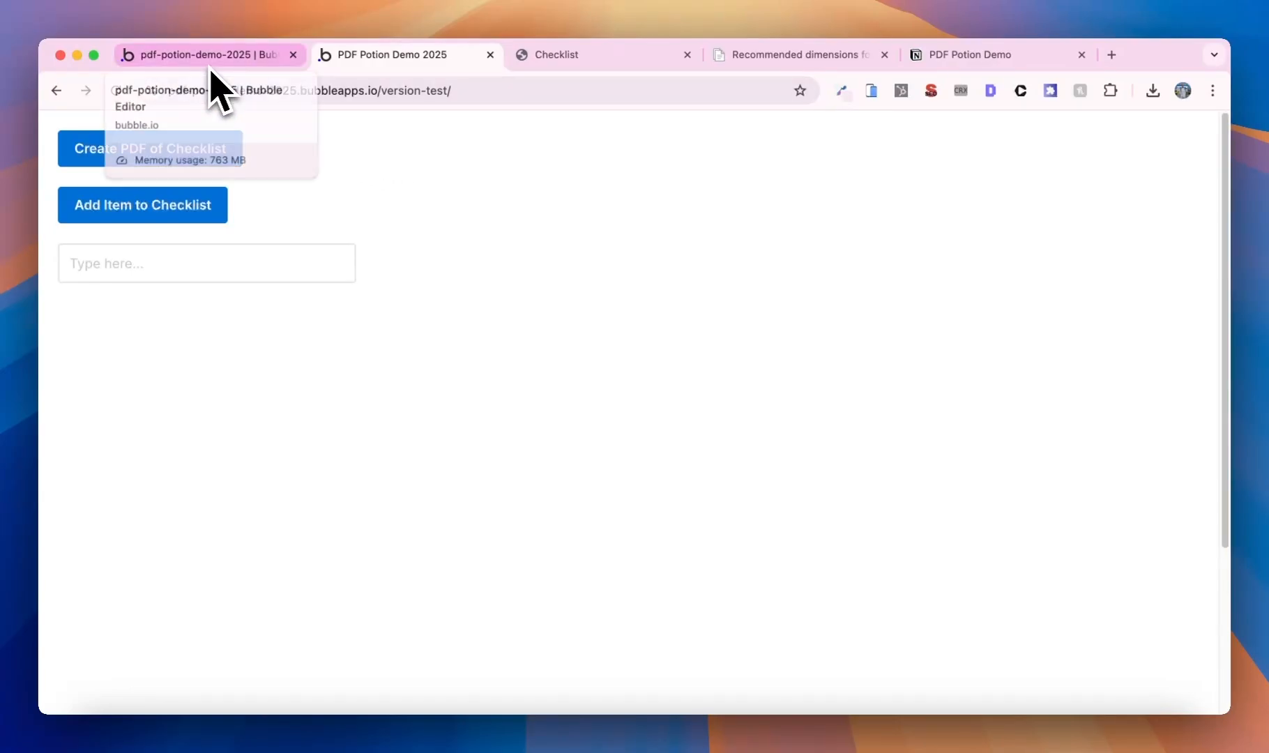
{"action": "left_click", "coordinate": [209, 66]}
{"action": "left_click", "coordinate": [115, 130]}
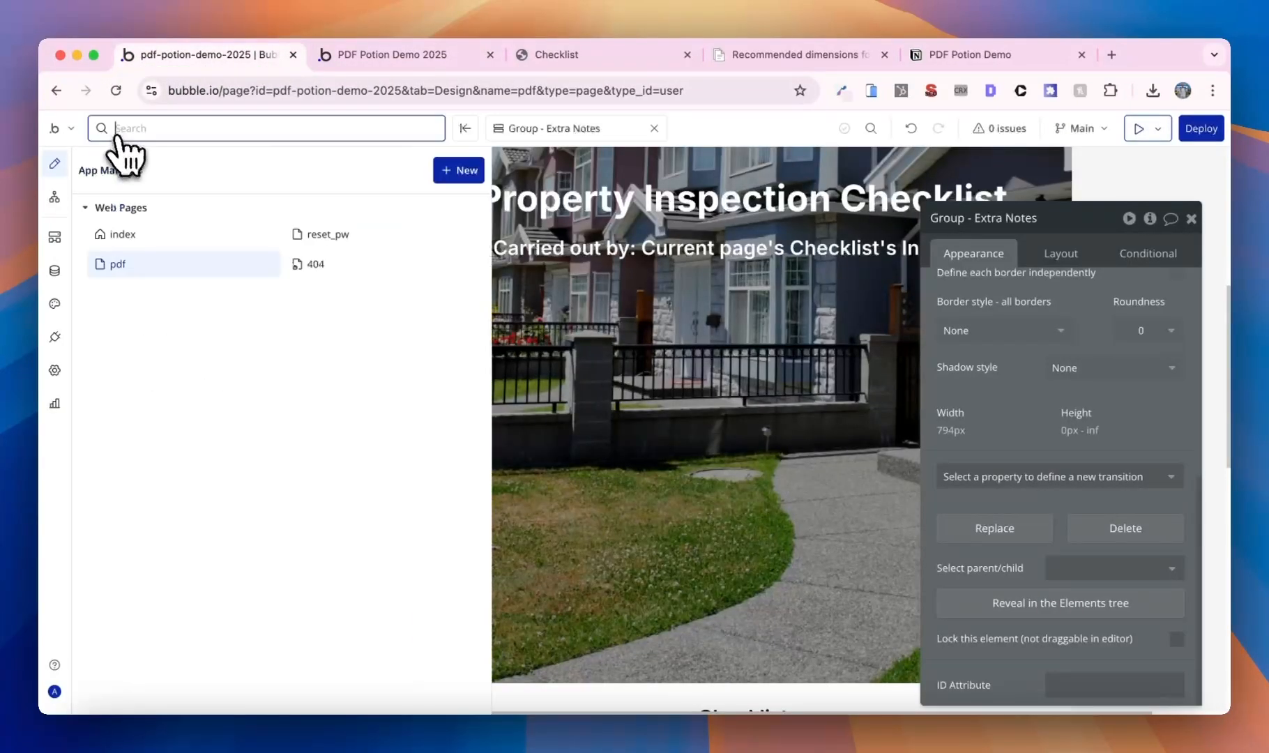
{"action": "left_click", "coordinate": [140, 236]}
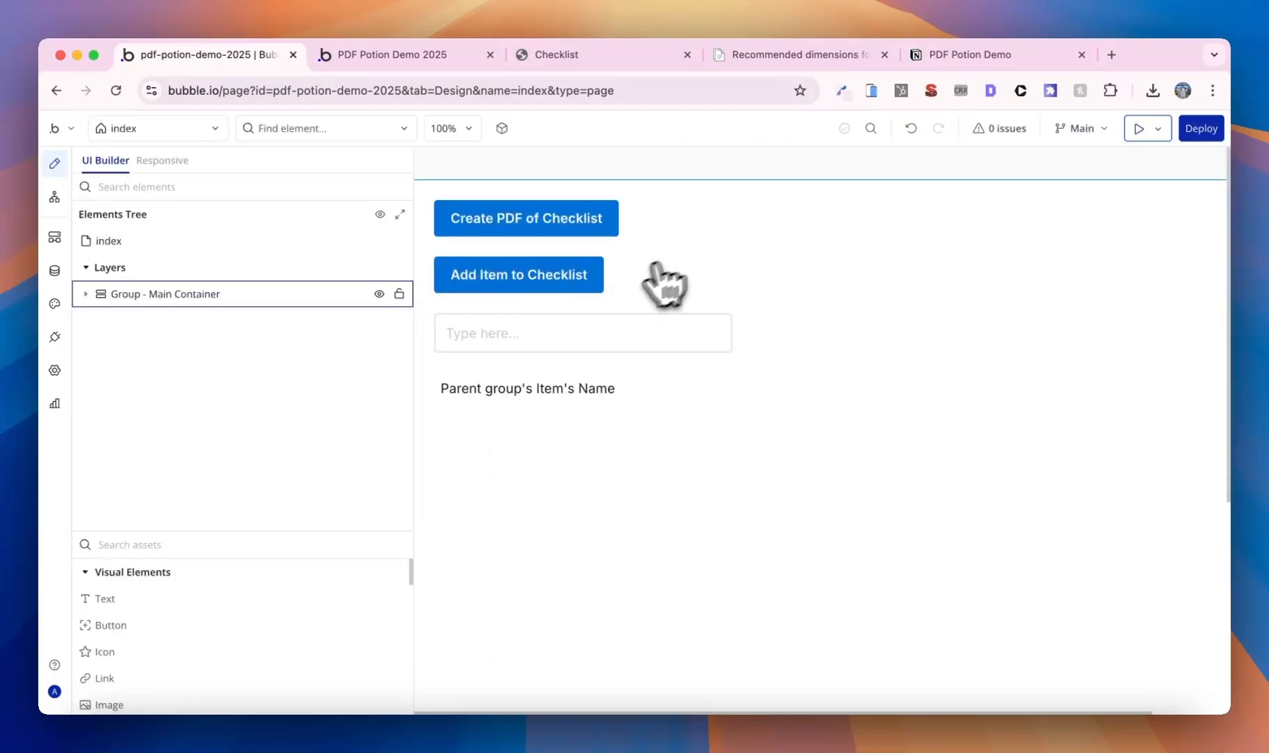
{"action": "left_click", "coordinate": [558, 284]}
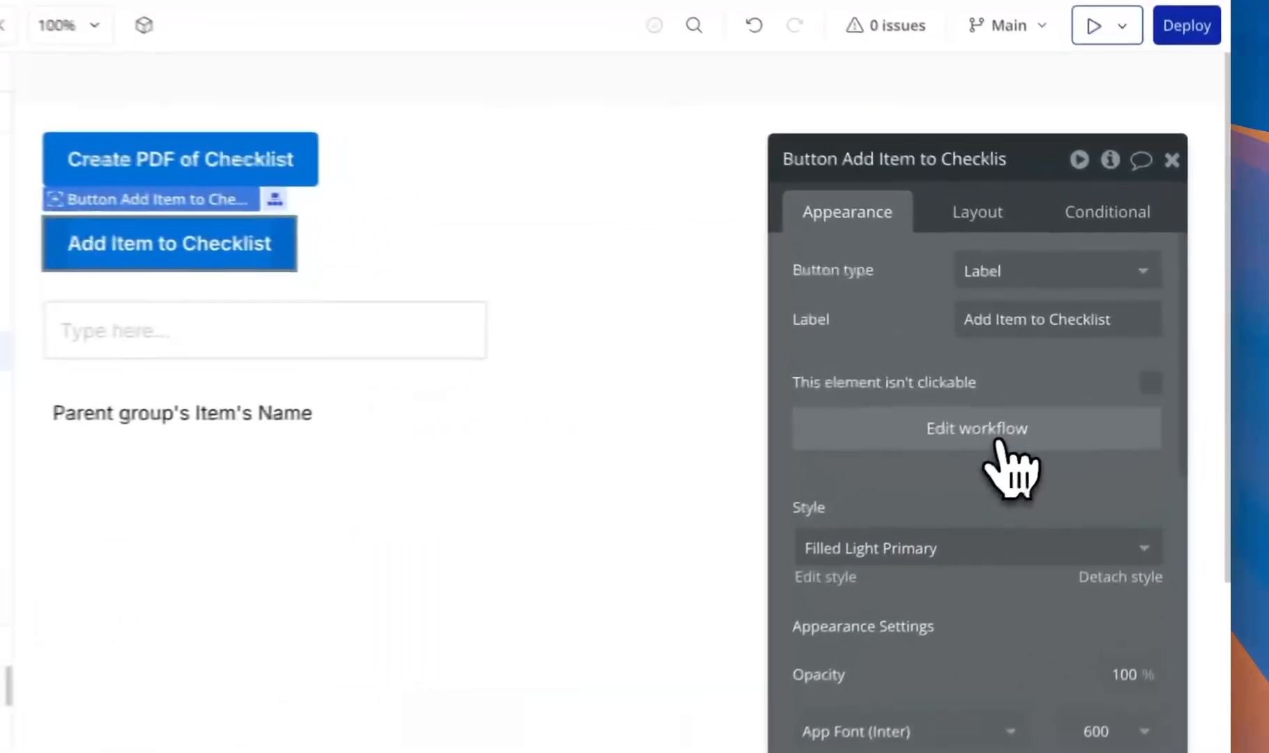
{"action": "left_click", "coordinate": [1070, 404]}
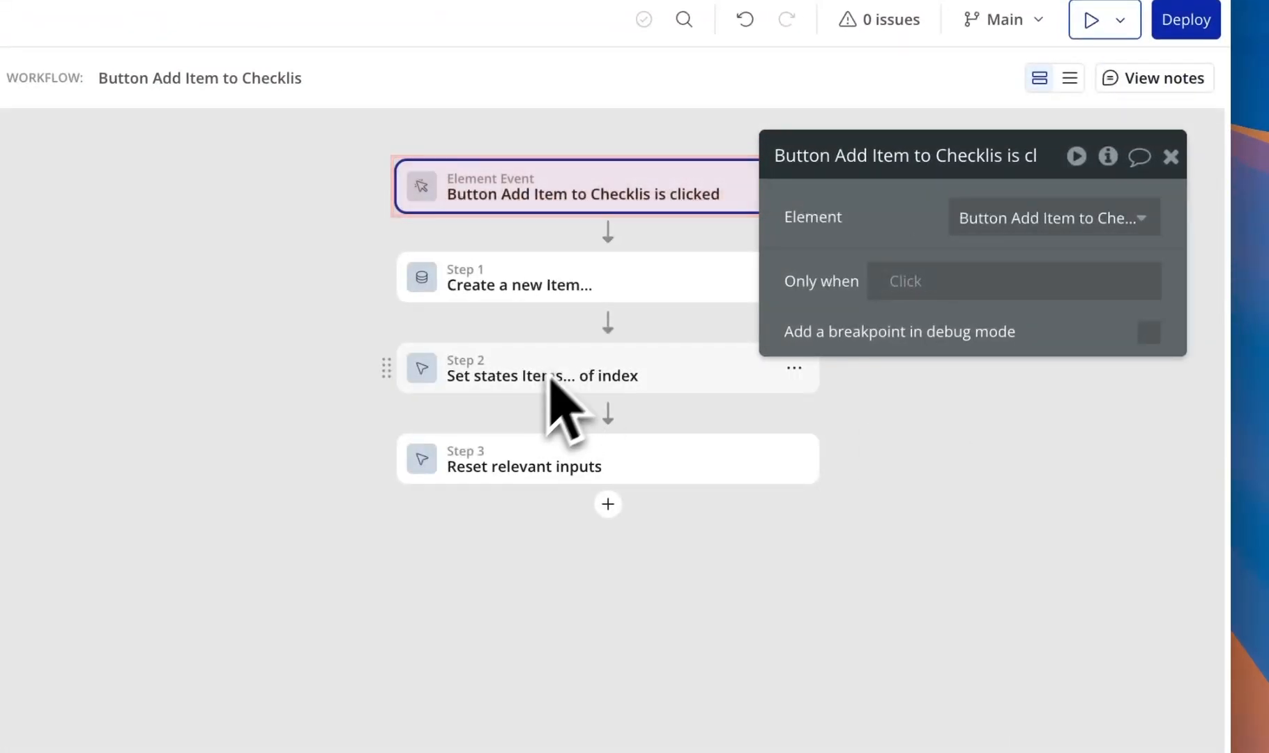
- Change the Set state step's Items value to a Search for Items
{"action": "left_click", "coordinate": [732, 376]}
{"action": "right_click", "coordinate": [1063, 352]}
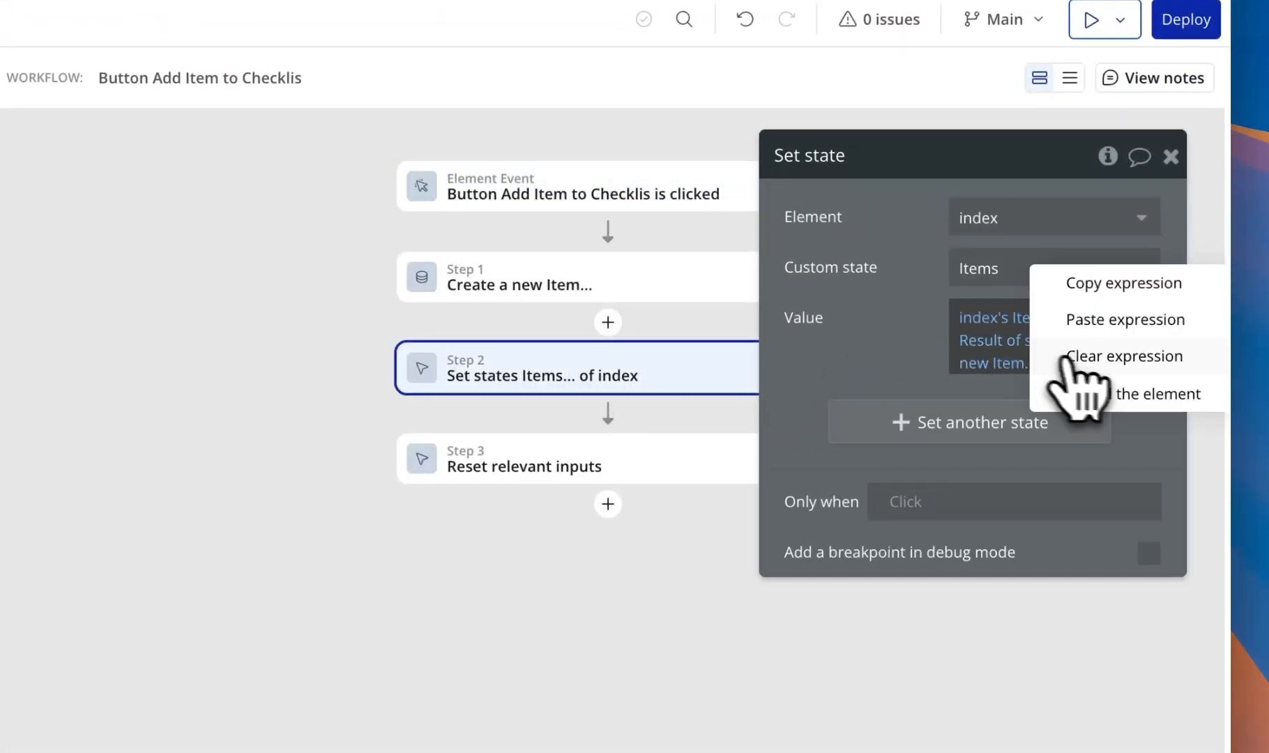
{"action": "left_click", "coordinate": [1109, 356]}
{"action": "left_click", "coordinate": [1003, 324]}
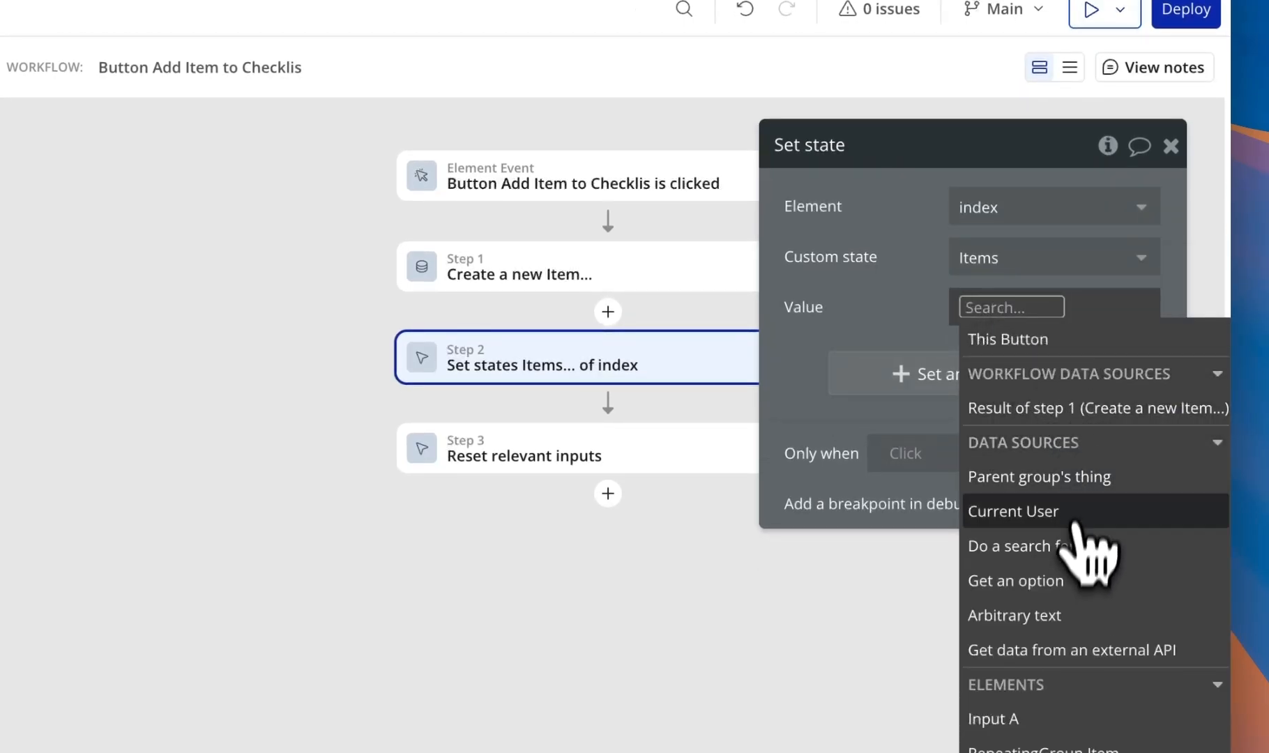
{"action": "left_click", "coordinate": [1077, 546]}
{"action": "left_click", "coordinate": [644, 209]}
{"action": "left_click", "coordinate": [612, 343]}
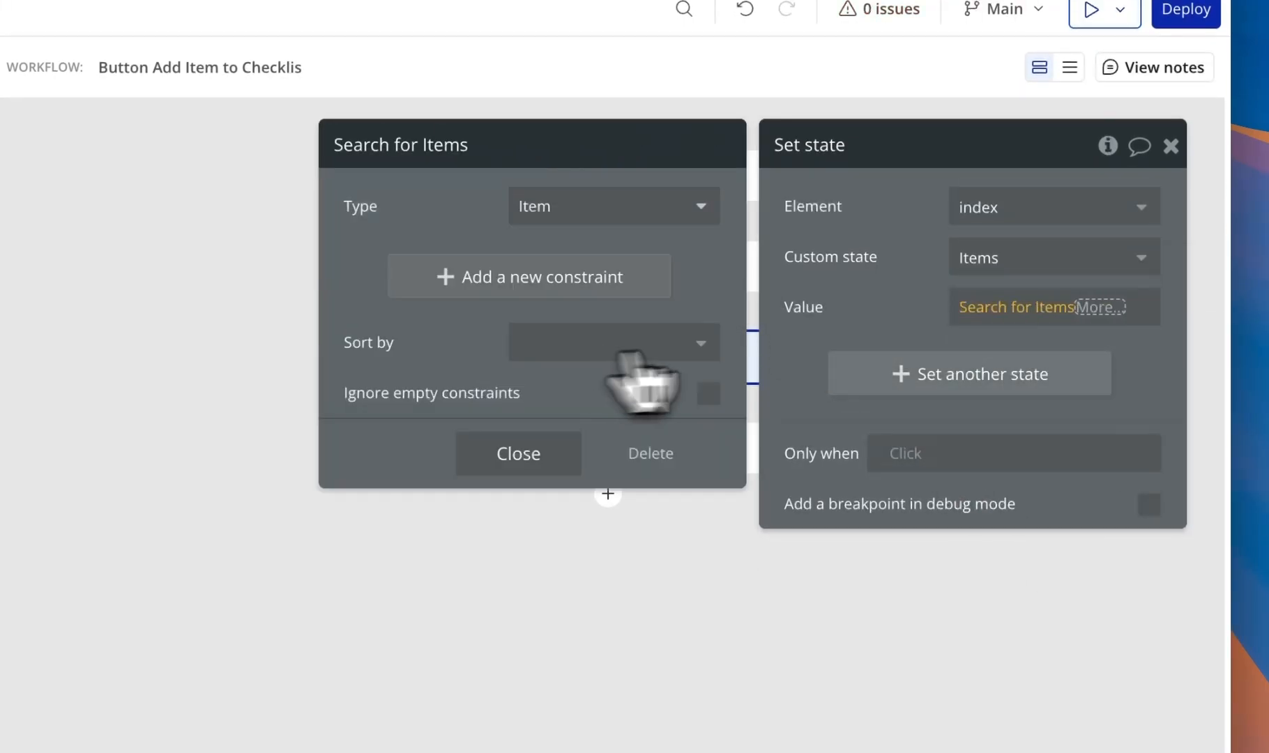
{"action": "left_click", "coordinate": [903, 324]}
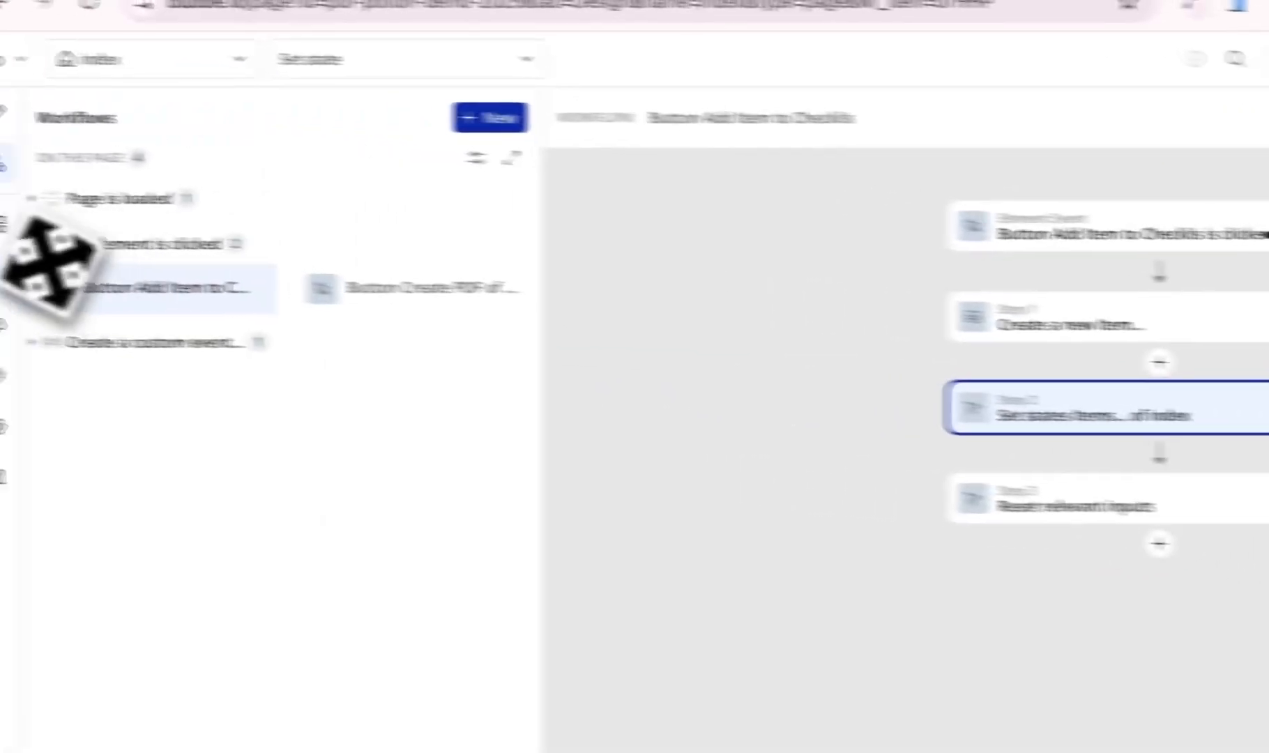
- Review all stored Item entries in App data
{"action": "left_click", "coordinate": [5, 275]}
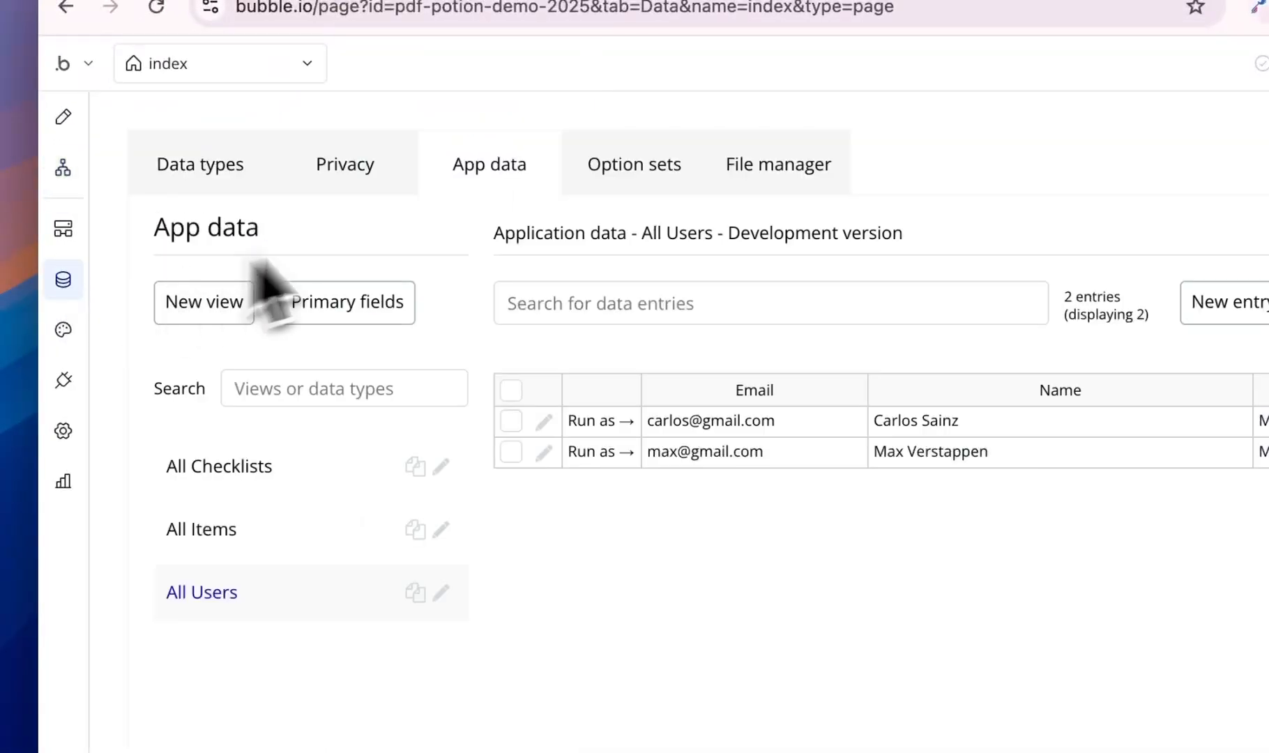
{"action": "left_click", "coordinate": [293, 521]}
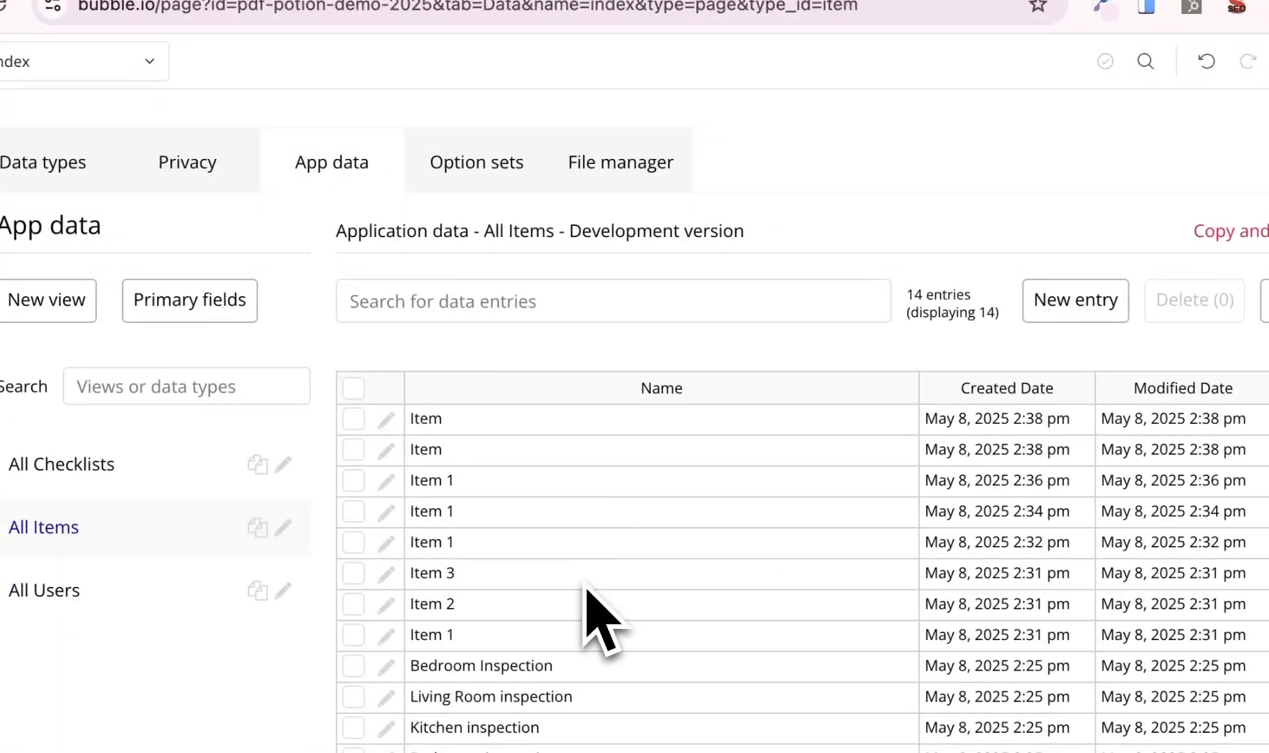
{"action": "left_click", "coordinate": [349, 394]}
{"action": "left_click", "coordinate": [349, 394]}
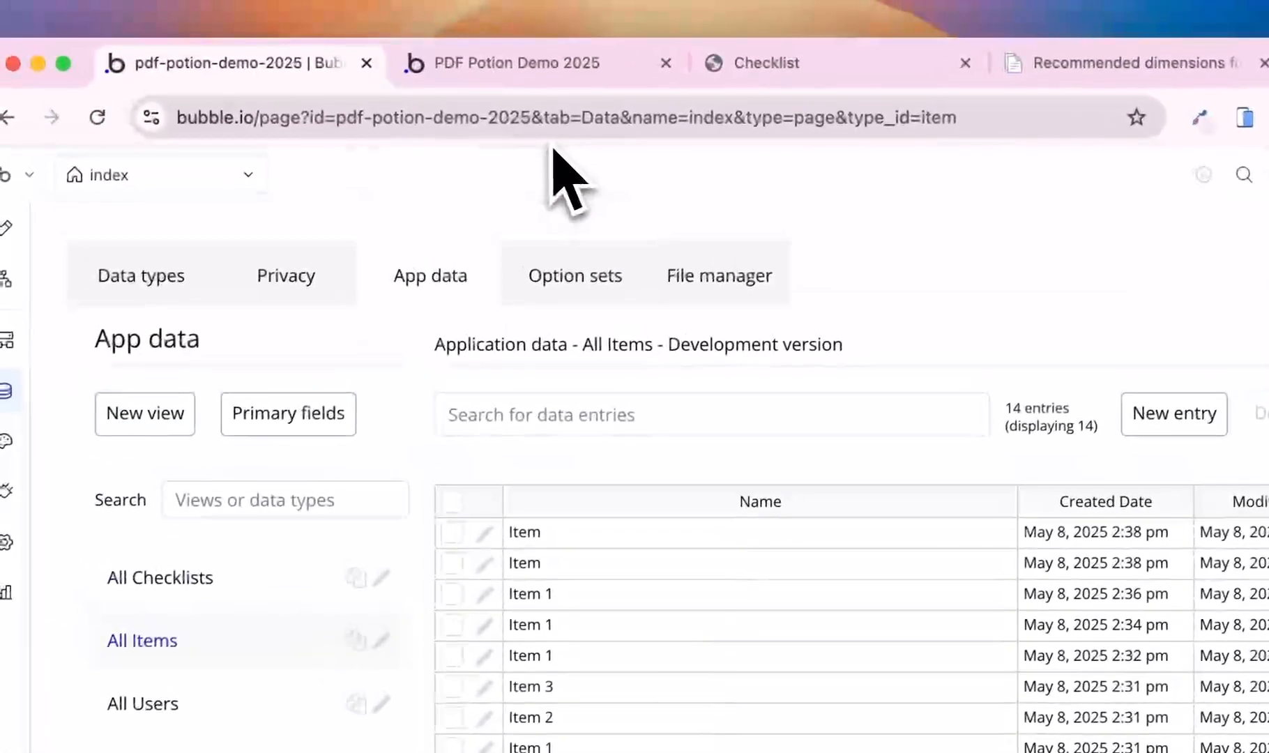
- Reload the test app, add a blank item, and create the Checklist PDF
{"action": "left_click", "coordinate": [533, 63]}
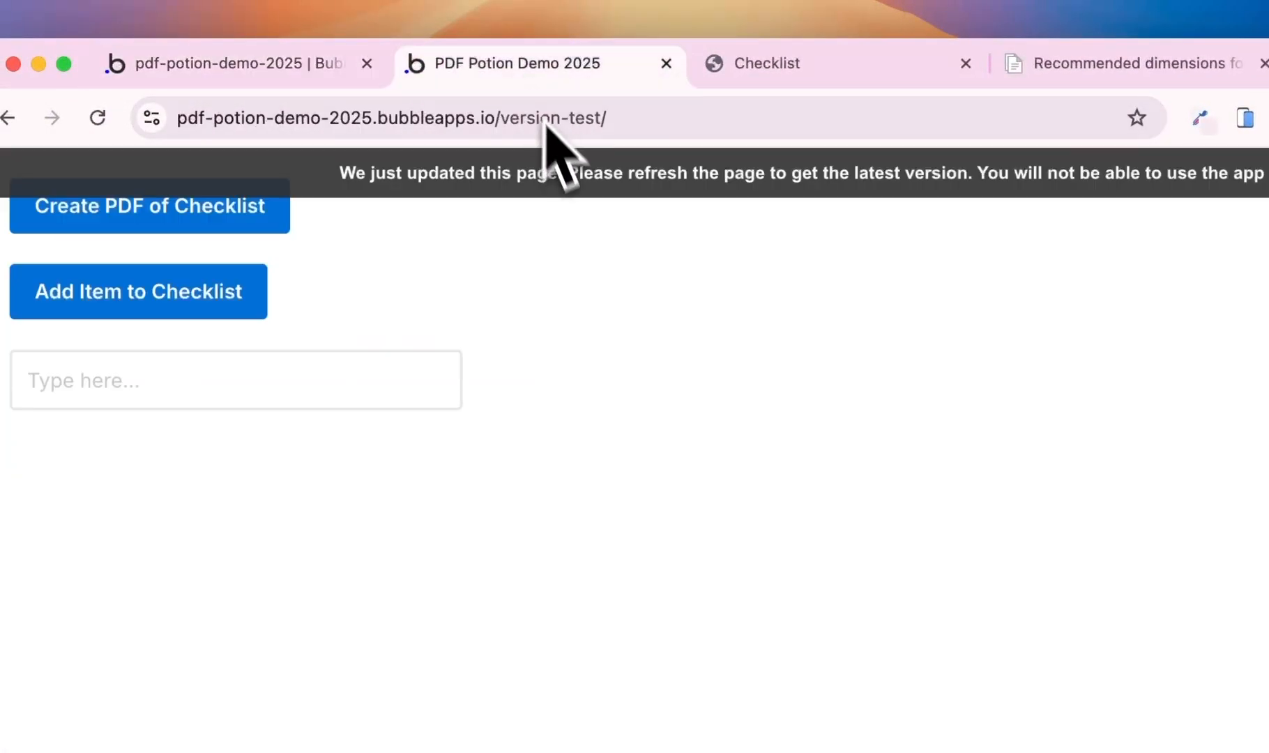
{"action": "key", "text": "super+r"}
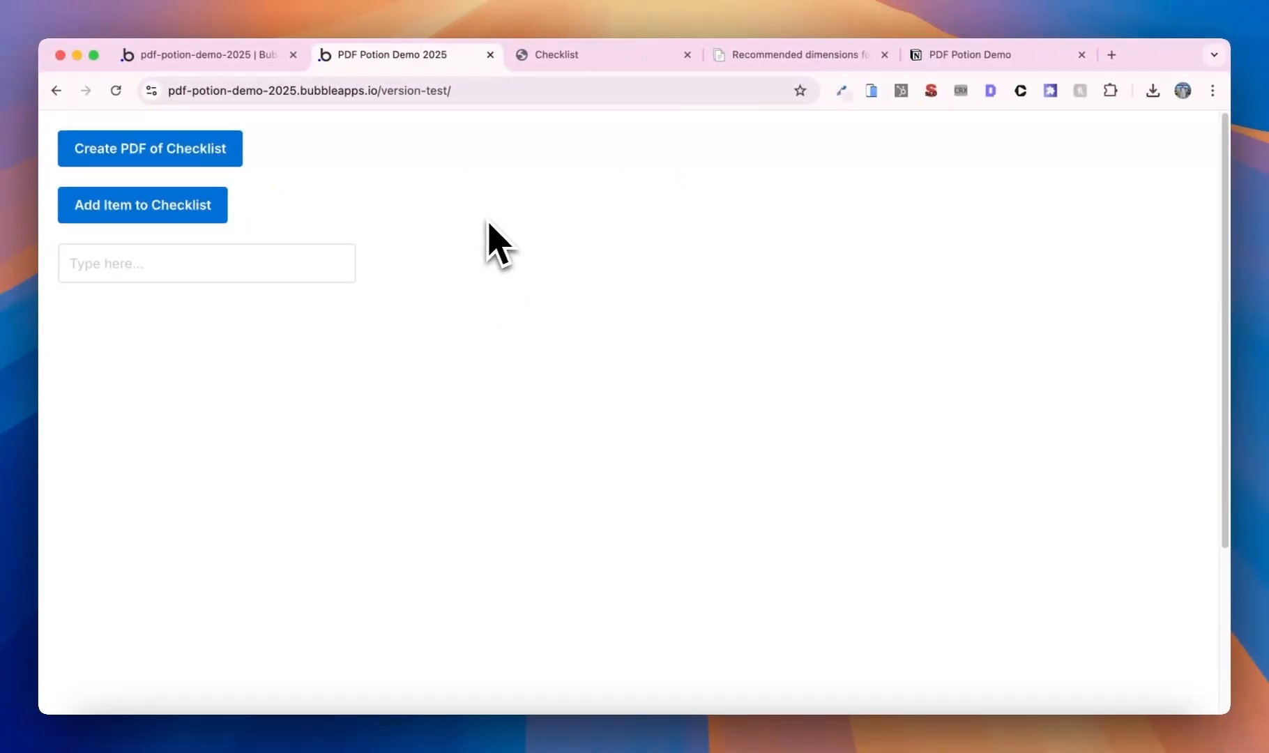
{"action": "left_click", "coordinate": [202, 213]}
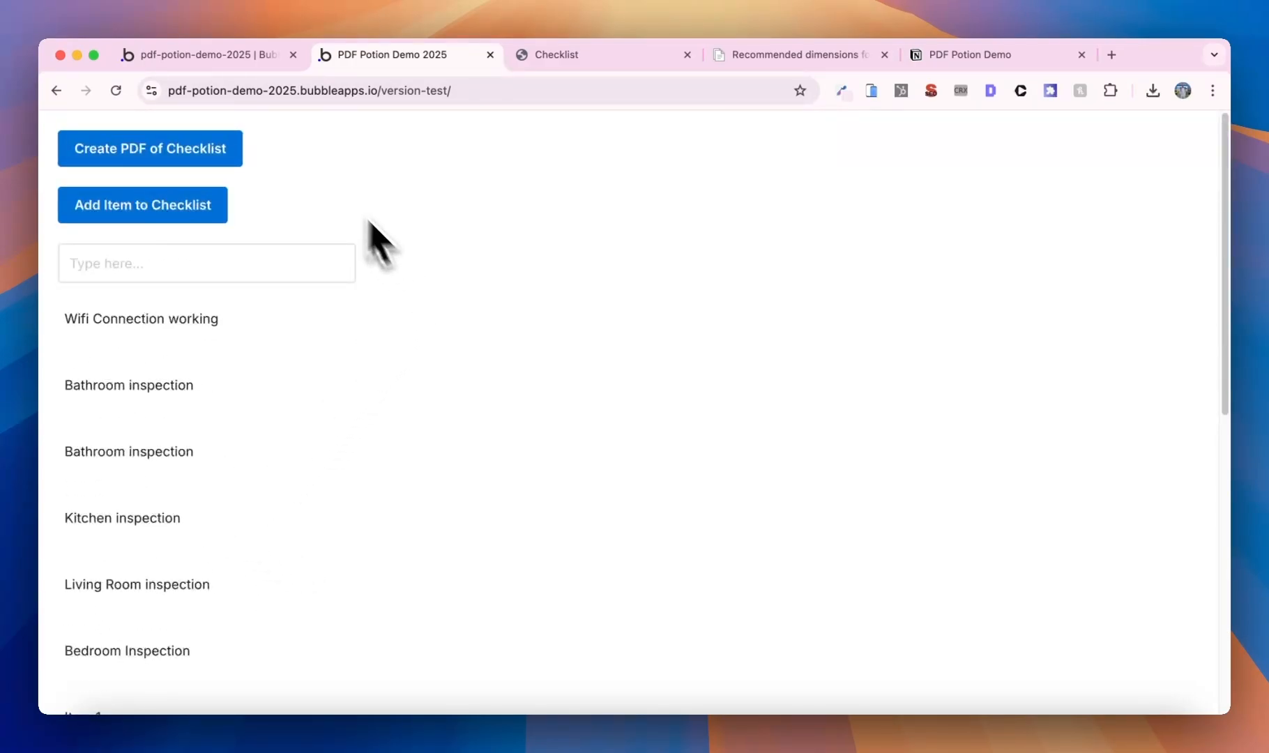
{"action": "left_click", "coordinate": [126, 159]}
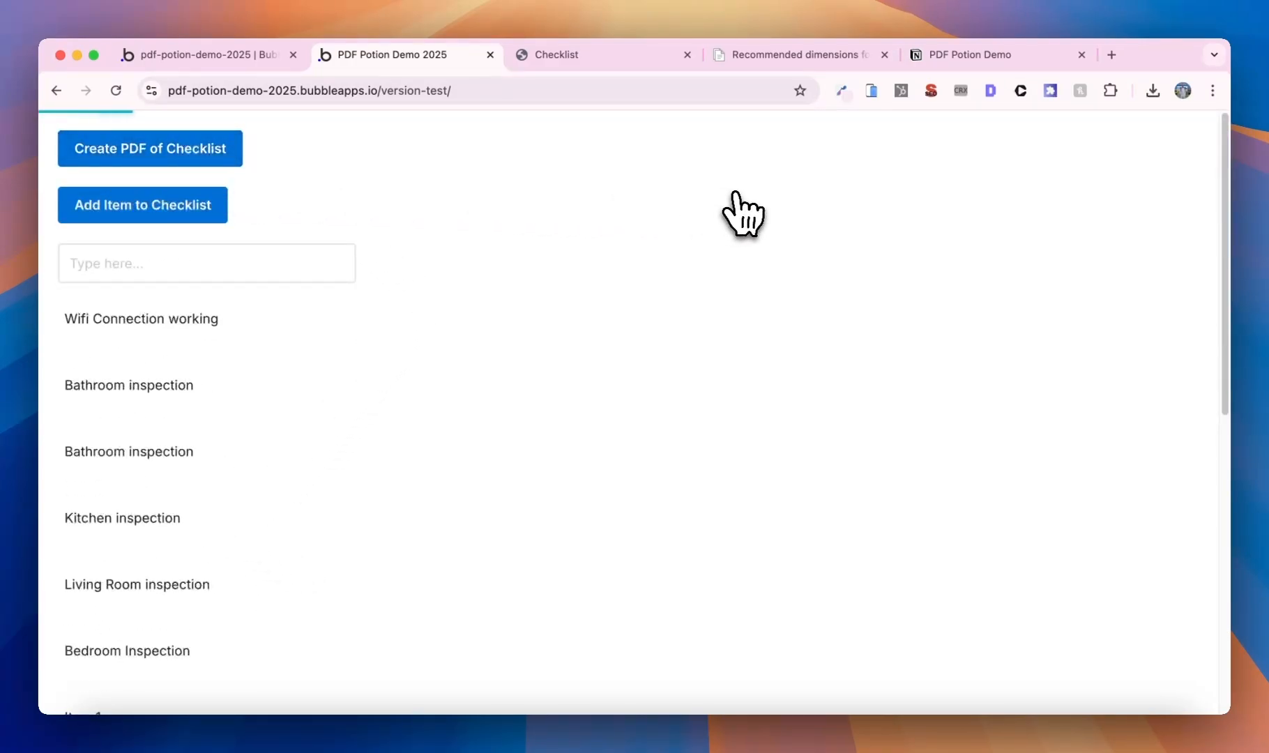
- Close the old Checklist tab and review the new 3-page Checklist.pdf through Additional Comments
{"action": "left_click", "coordinate": [688, 55]}
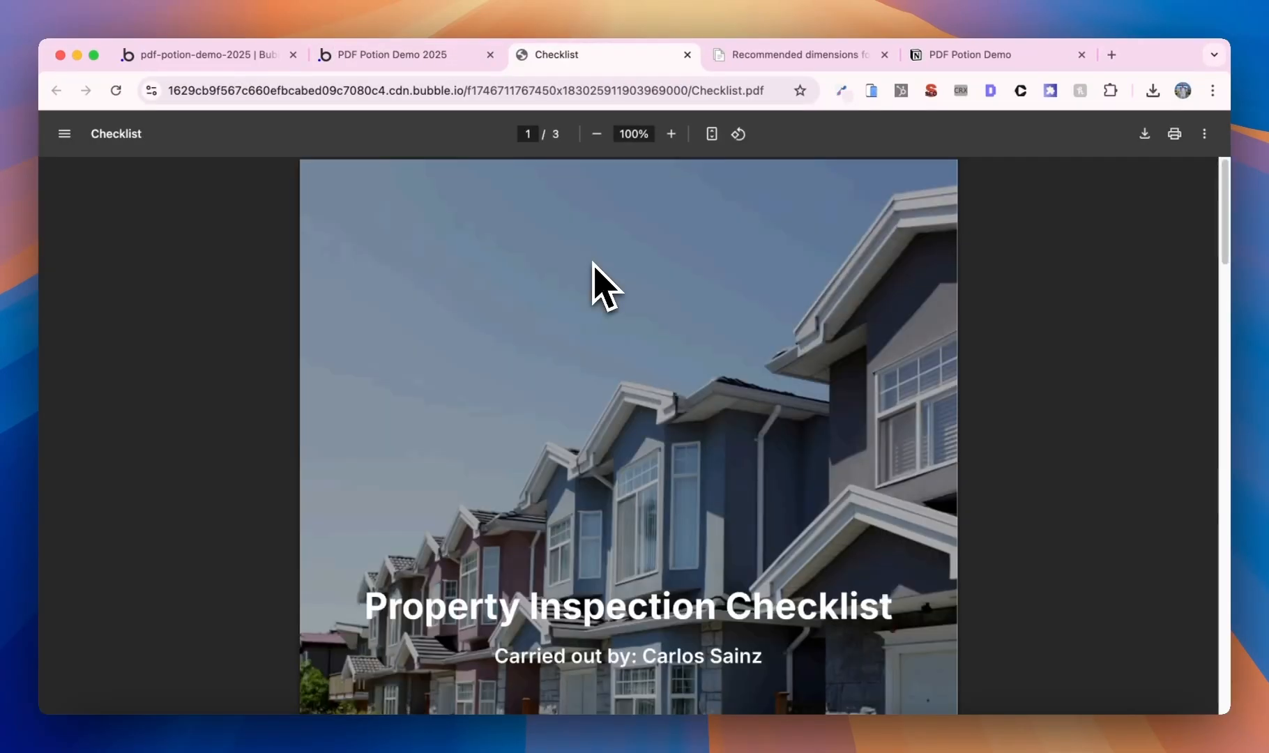
{"action": "scroll", "coordinate": [593, 263], "scroll_direction": "down", "scroll_amount": 10}
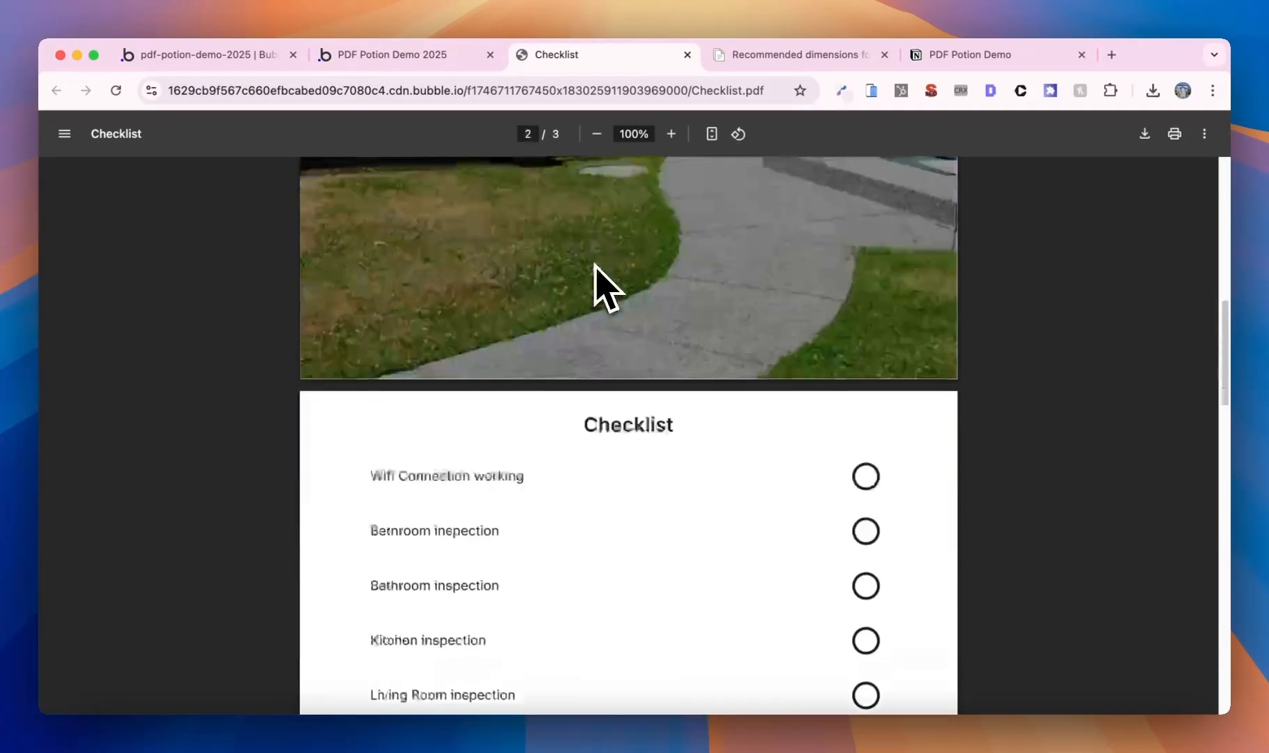
{"action": "scroll", "coordinate": [597, 270], "scroll_direction": "down", "scroll_amount": 10}
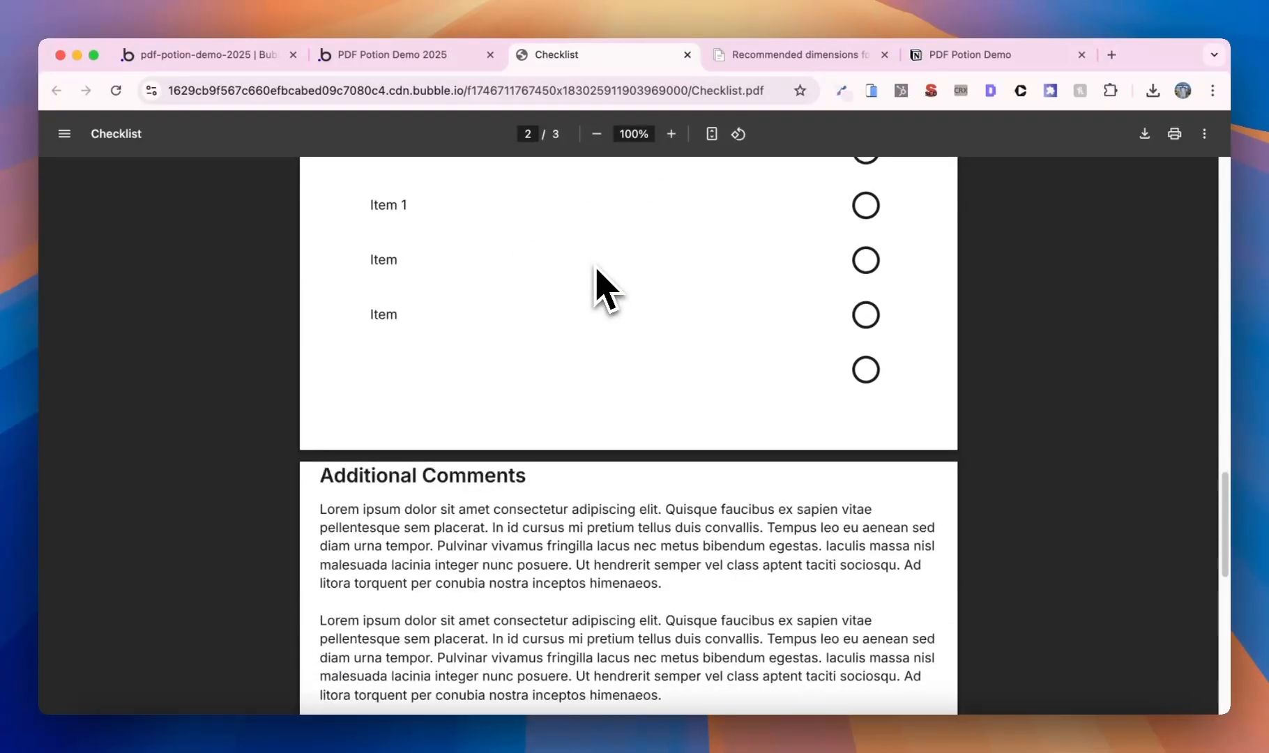
{"action": "scroll", "coordinate": [596, 269], "scroll_direction": "down", "scroll_amount": 1}
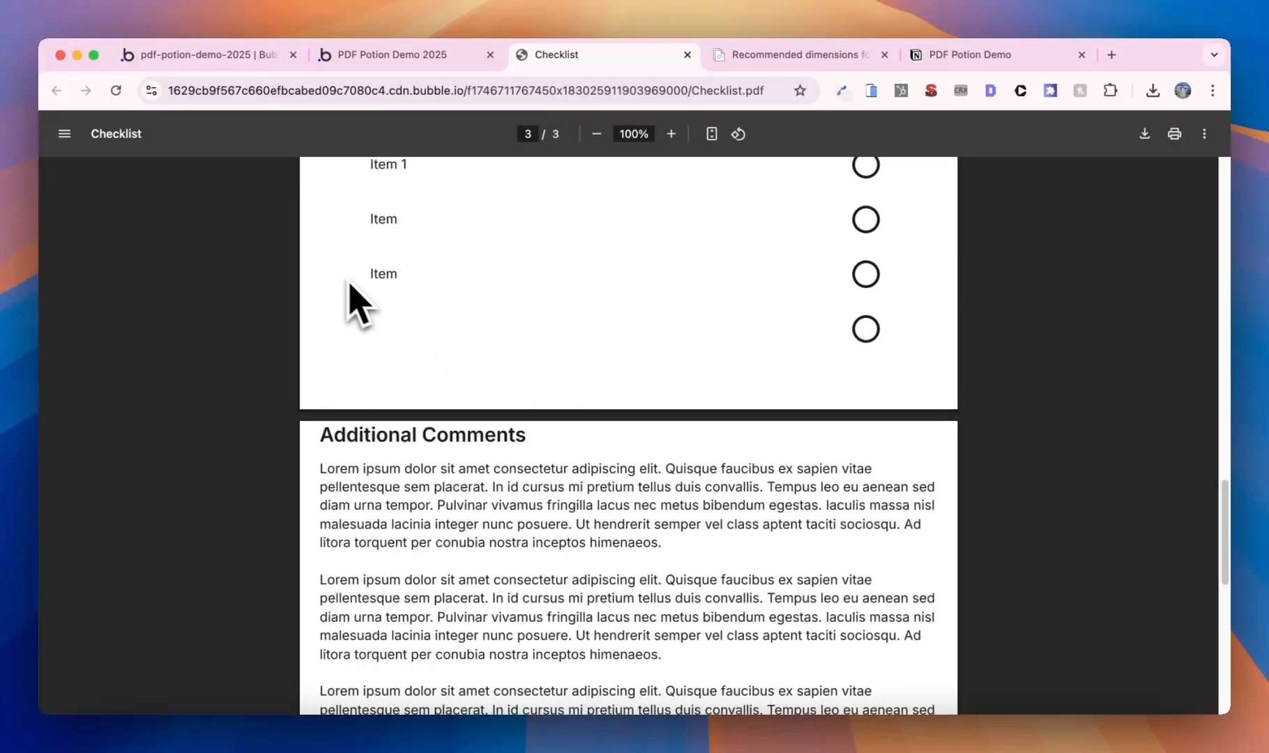
- Check the Add Item button's workflow in the Bubble editor, then return to the stored items
{"action": "left_click", "coordinate": [203, 58]}
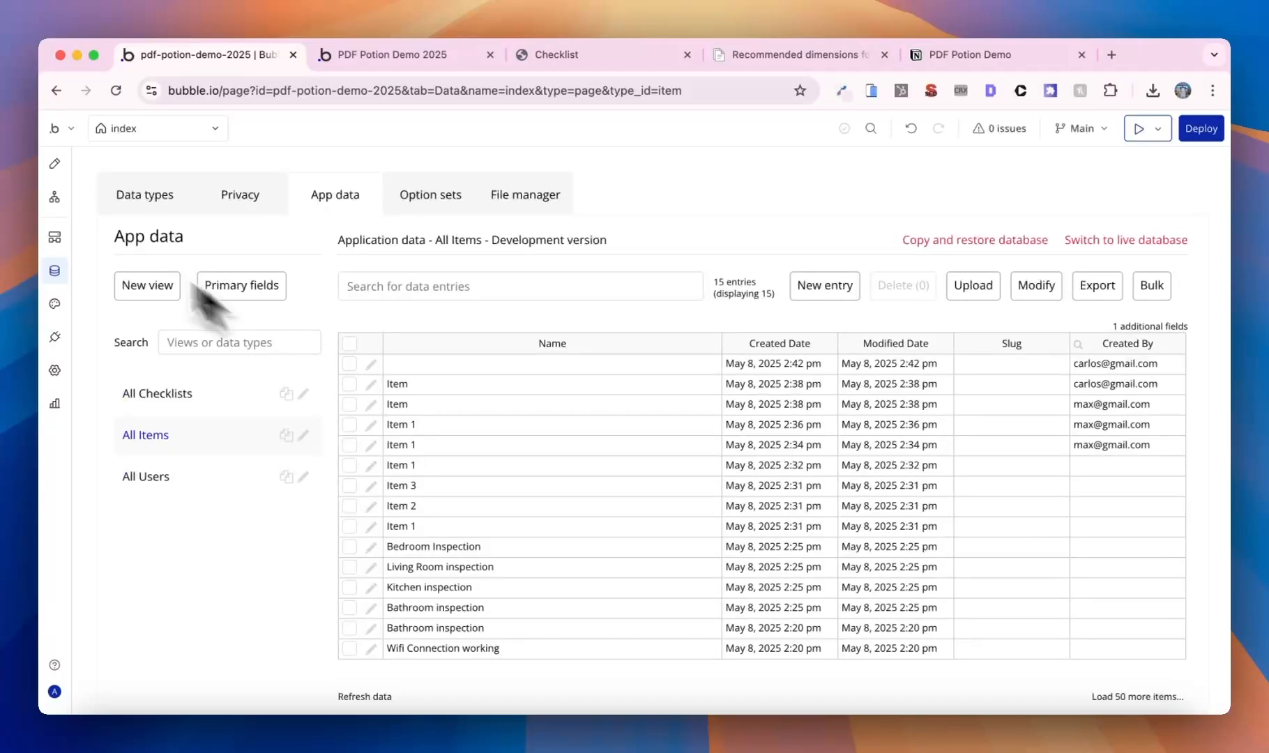
{"action": "left_click", "coordinate": [54, 197]}
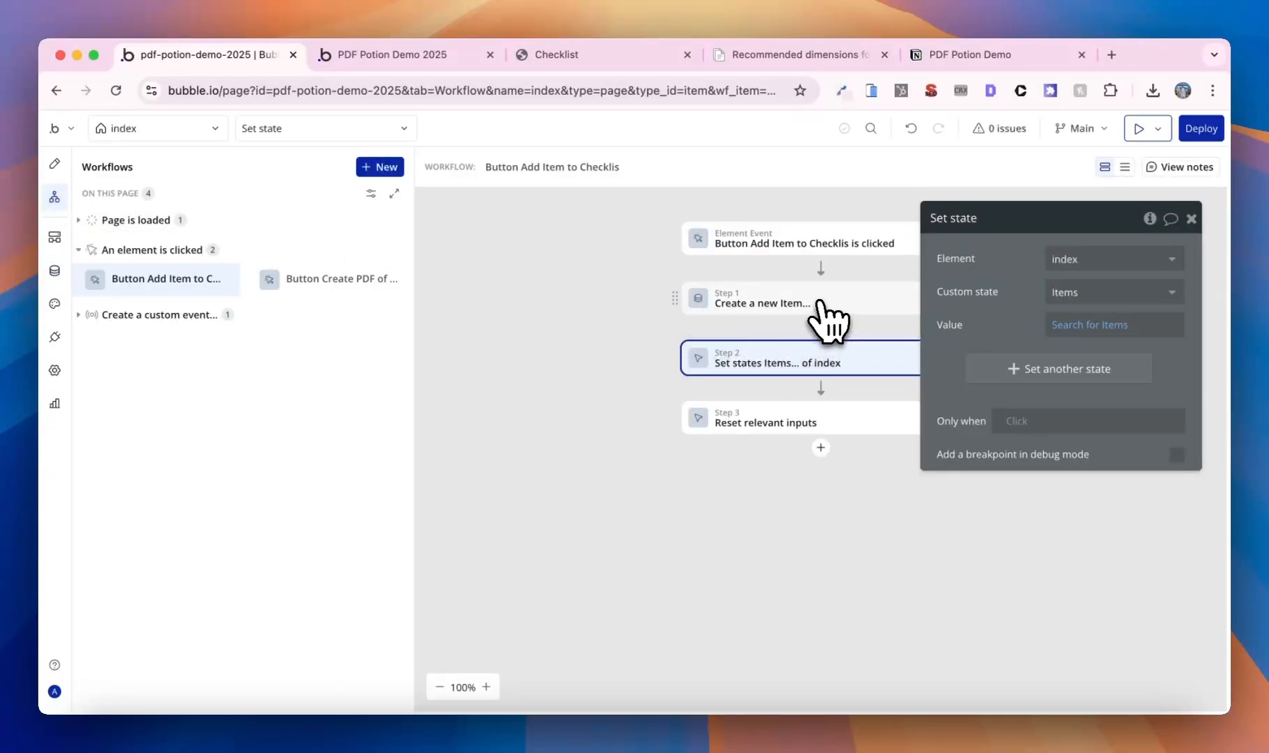
{"action": "left_click_drag", "start_coordinate": [943, 306], "coordinate": [1042, 306]}
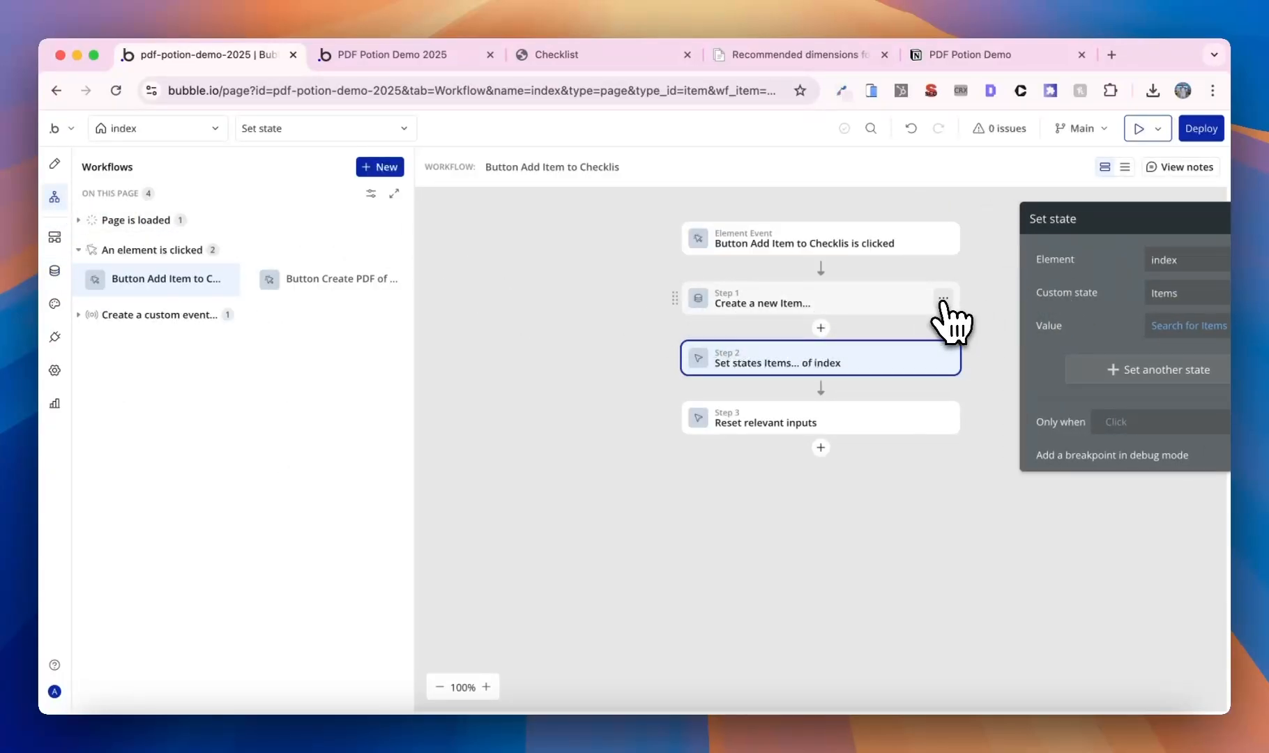
{"action": "left_click", "coordinate": [54, 271]}
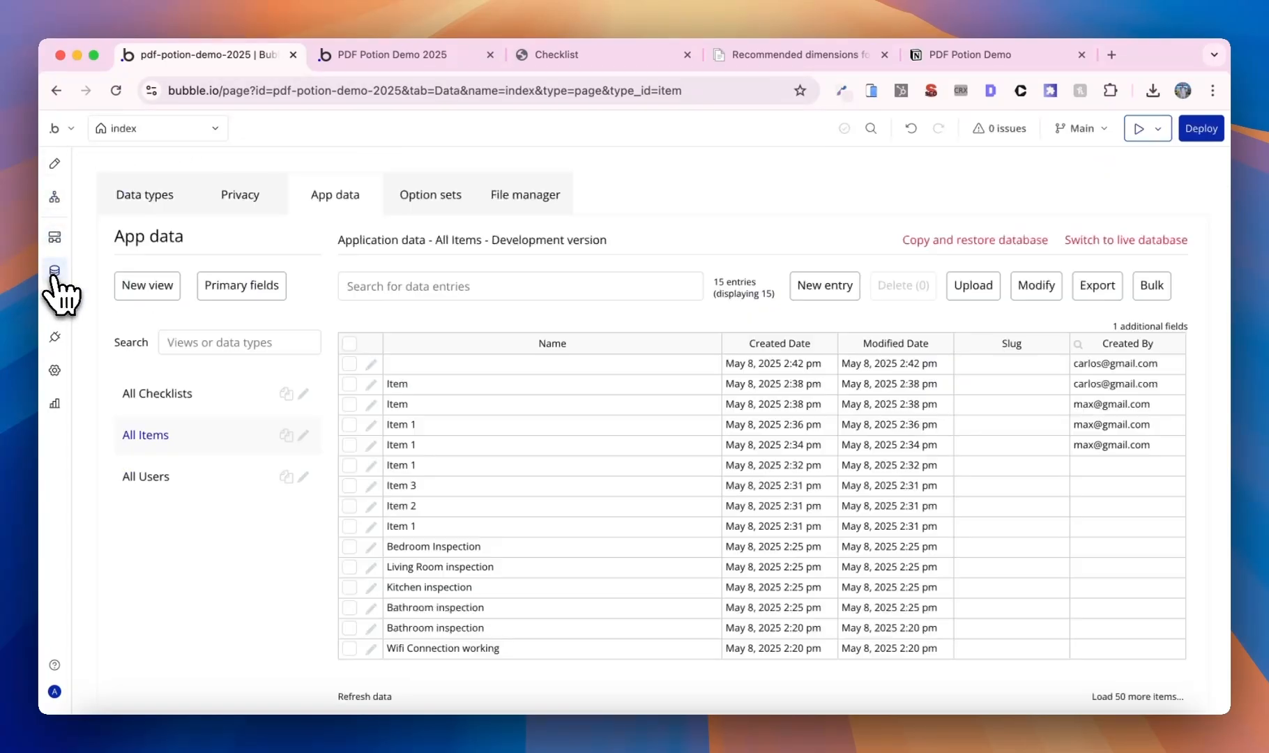
- Delete the seven test entries (blank, Item, Item 1, Item 3), leaving eight items
{"action": "left_click", "coordinate": [349, 364]}
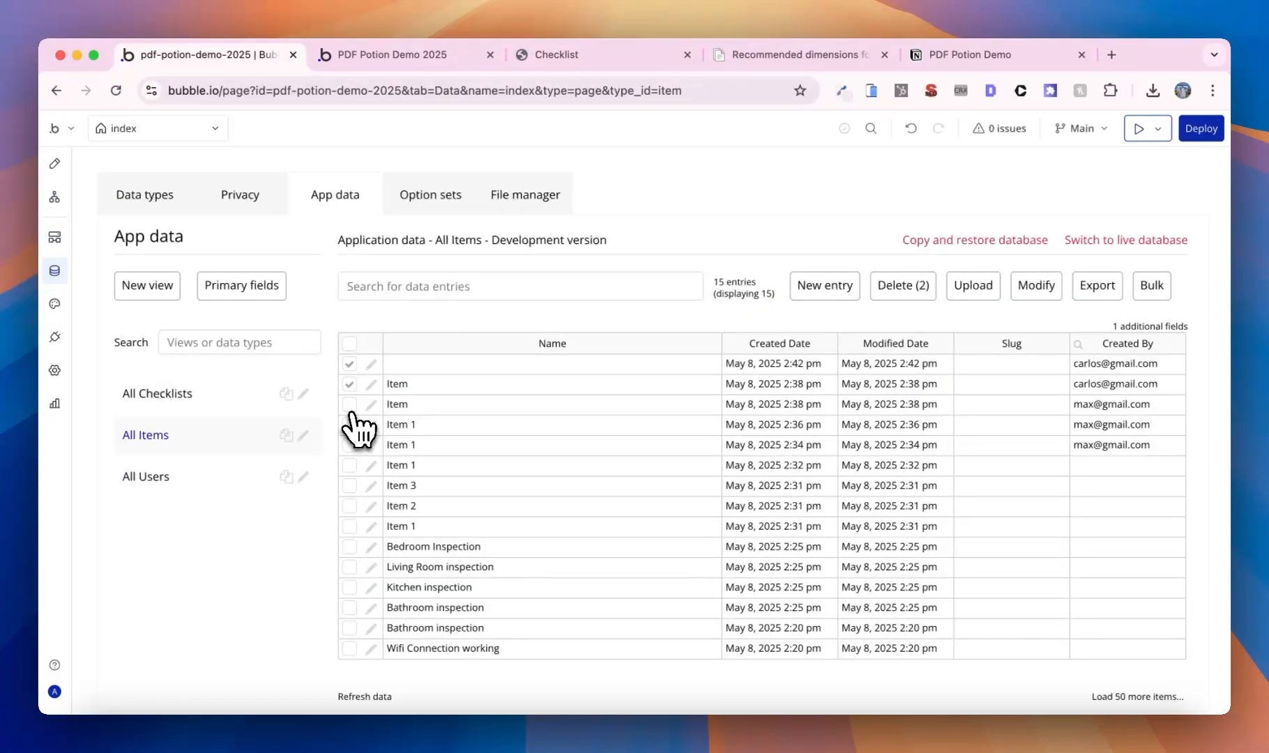
{"action": "left_click", "coordinate": [350, 409]}
{"action": "left_click", "coordinate": [351, 444]}
{"action": "left_click", "coordinate": [349, 424]}
{"action": "left_click", "coordinate": [349, 465]}
{"action": "left_click", "coordinate": [349, 485]}
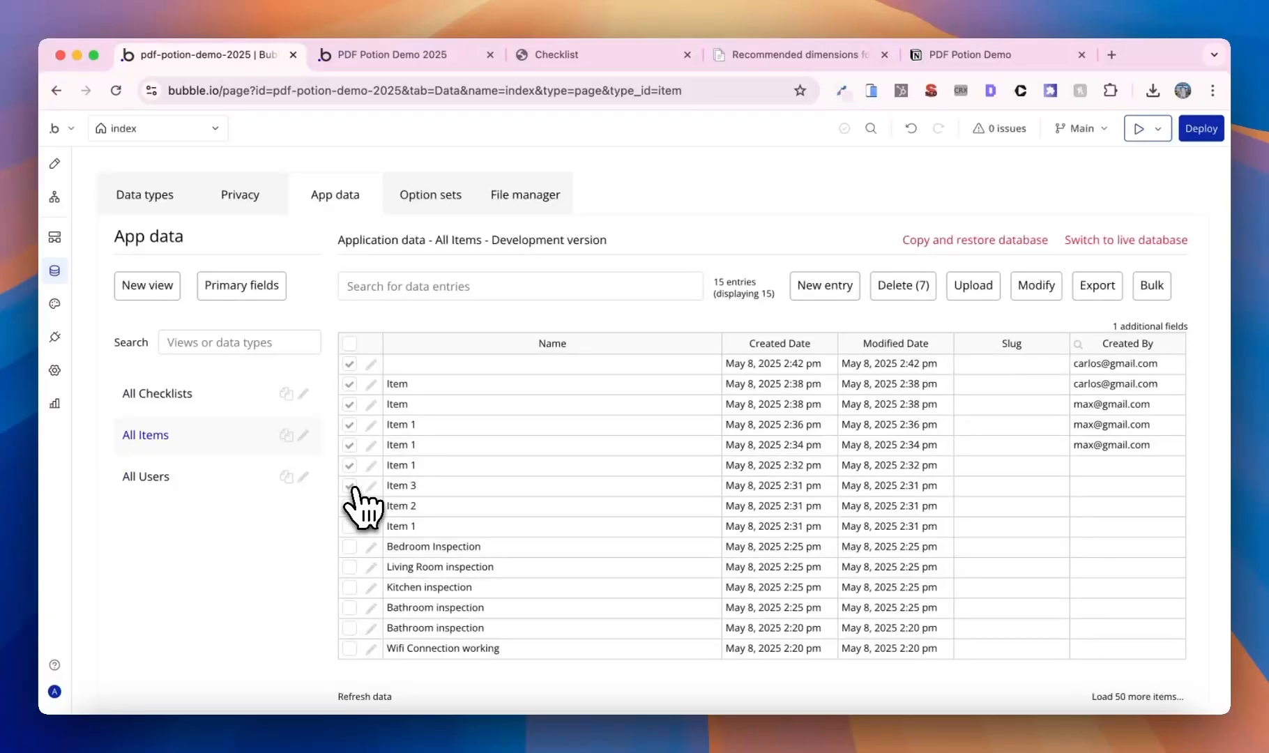
{"action": "left_click", "coordinate": [910, 295]}
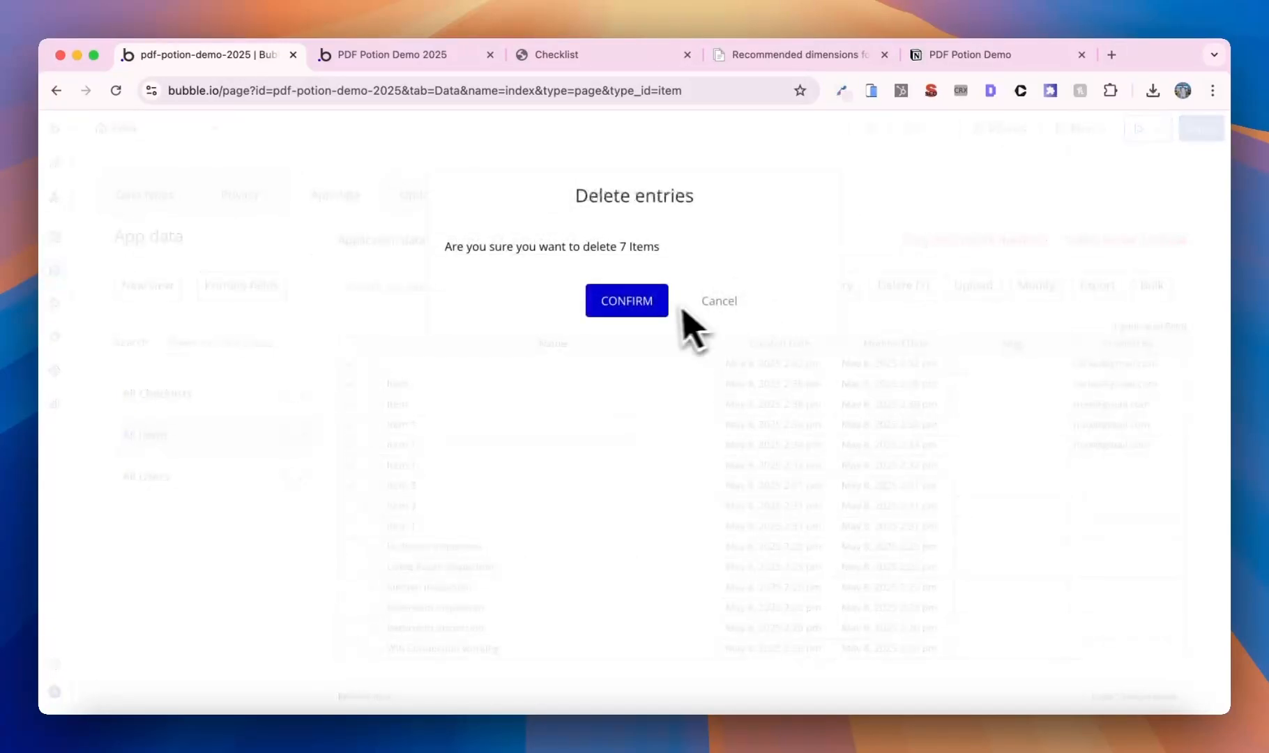
{"action": "left_click", "coordinate": [659, 301]}
{"action": "left_click", "coordinate": [627, 321]}
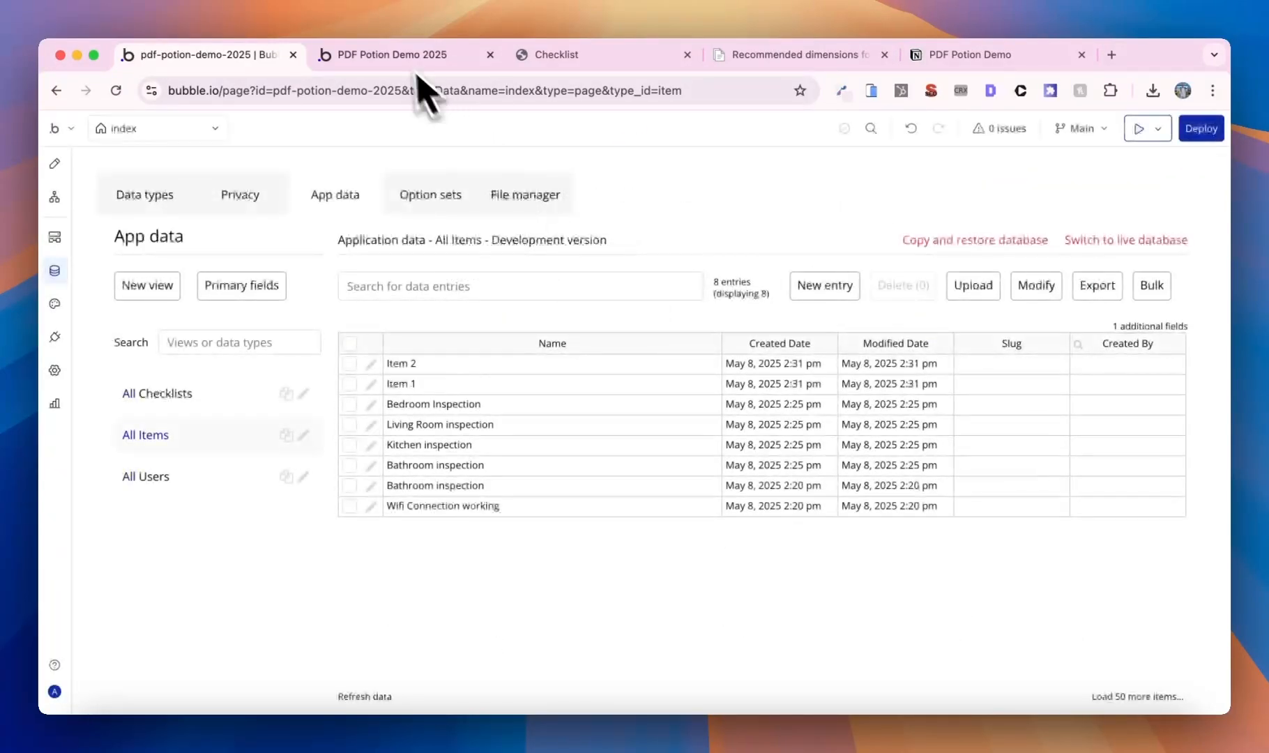
{"action": "left_click", "coordinate": [411, 63]}
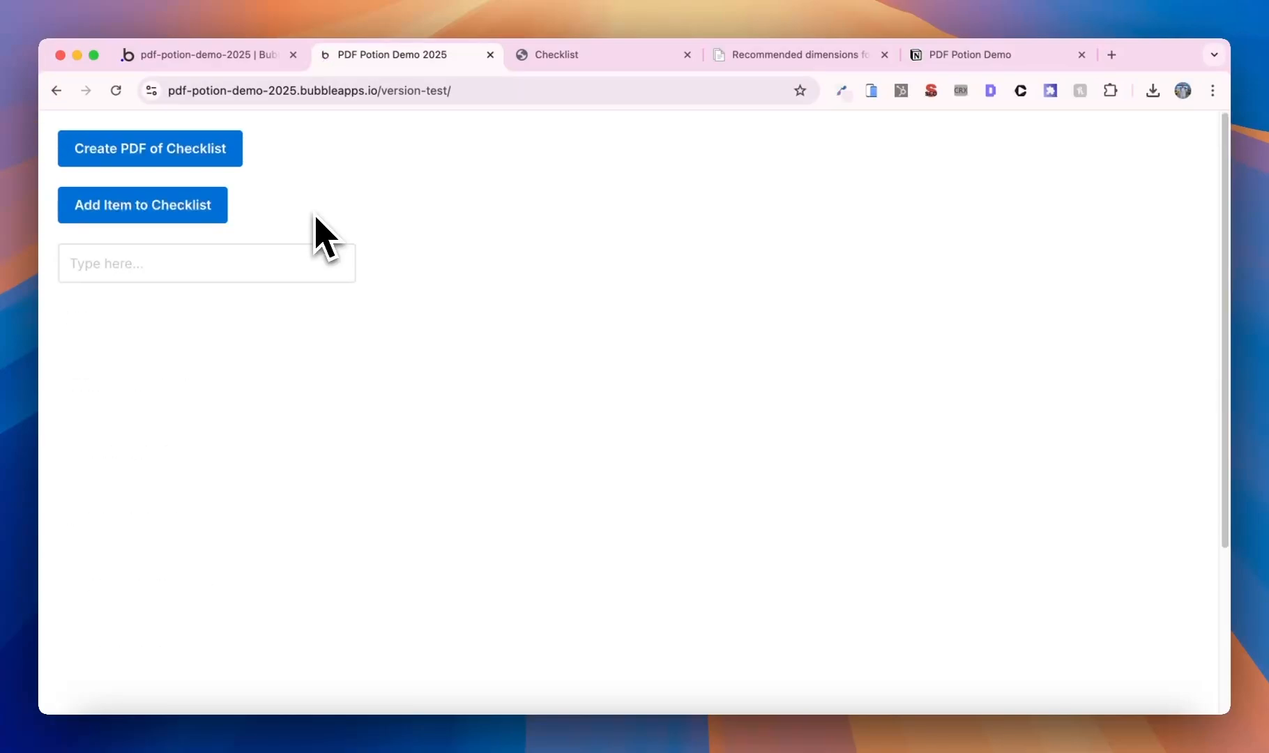
- Add the items to the checklist and generate a fresh Checklist PDF, closing the old one
{"action": "left_click", "coordinate": [221, 213]}
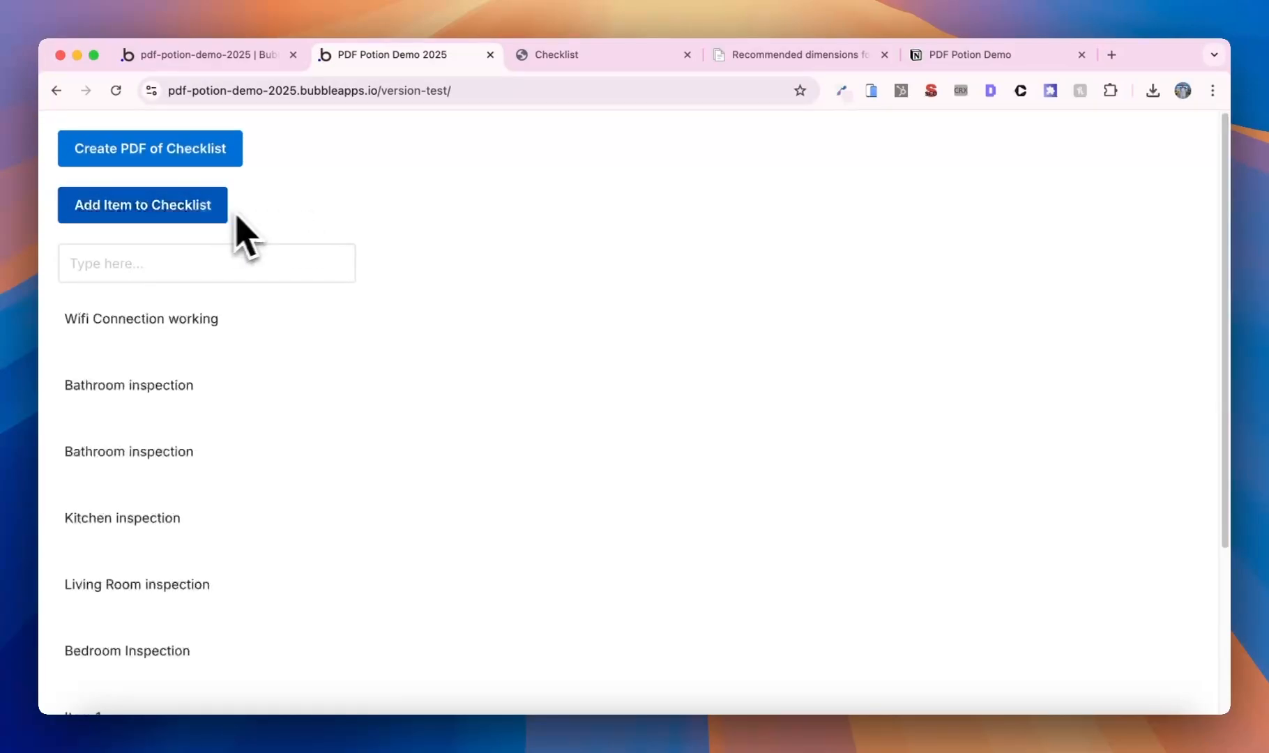
{"action": "left_click", "coordinate": [223, 163]}
{"action": "left_click", "coordinate": [687, 54]}
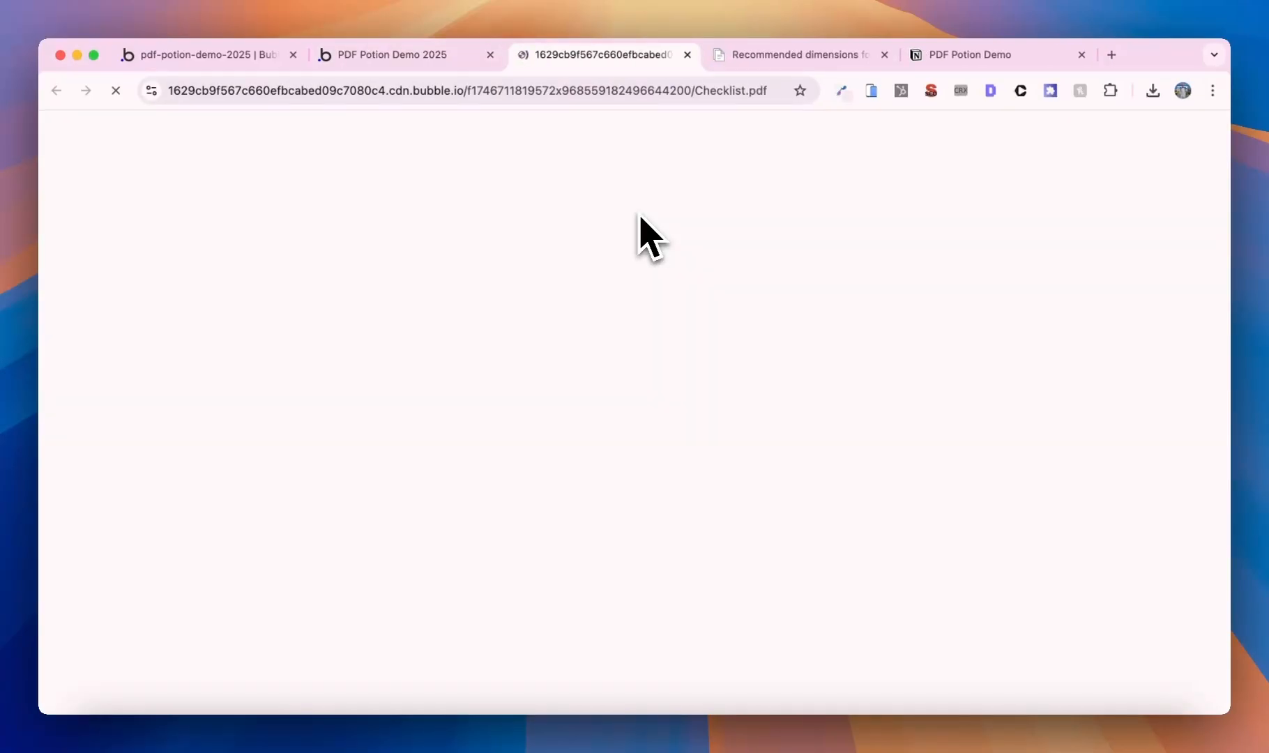
- Review the regenerated PDF's eight circle-checkbox items, Wifi Connection working through Item 2
{"action": "scroll", "coordinate": [669, 265], "scroll_direction": "down", "scroll_amount": 10}
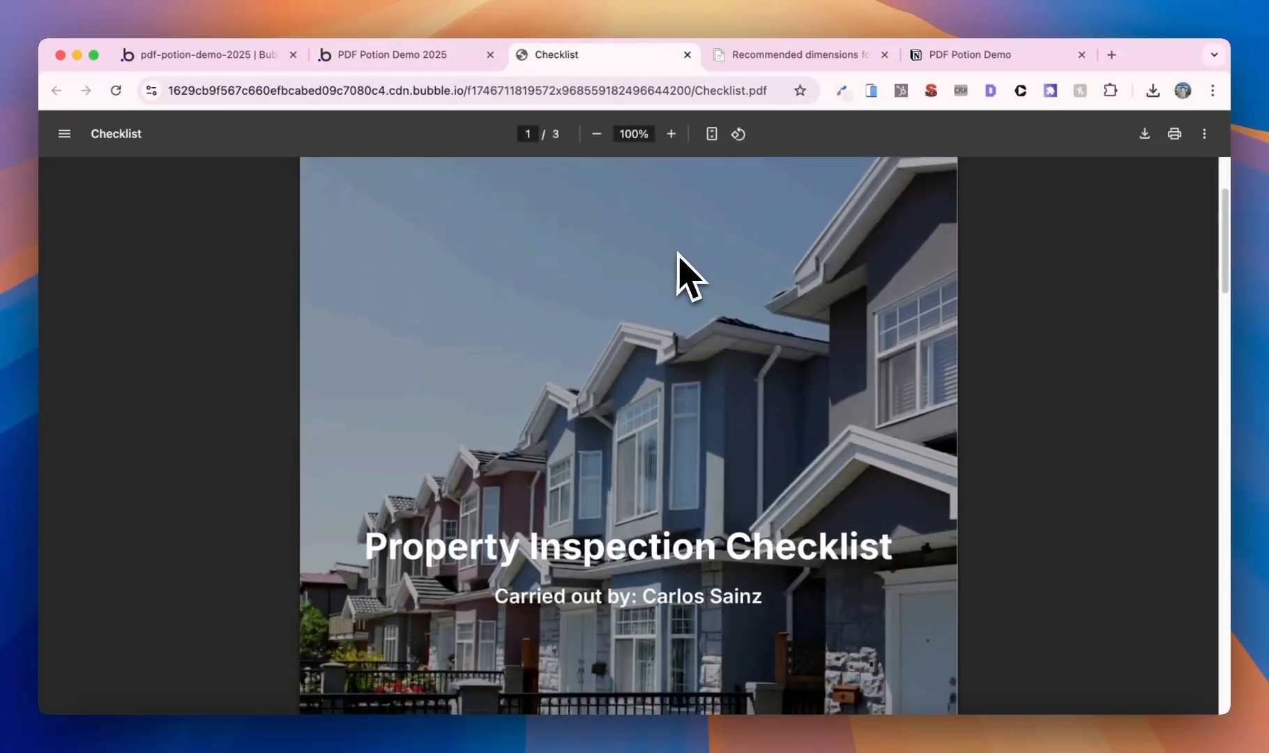
{"action": "scroll", "coordinate": [627, 348], "scroll_direction": "down", "scroll_amount": 5}
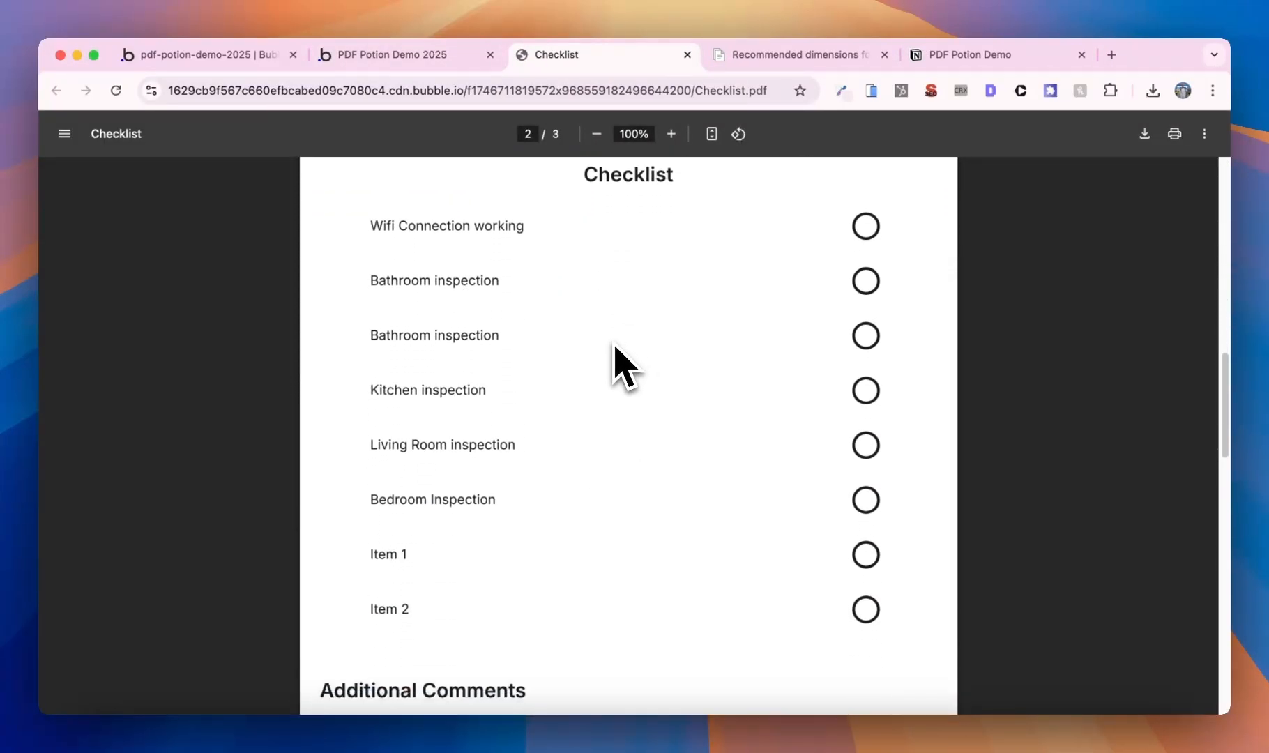
{"action": "scroll", "coordinate": [617, 347], "scroll_direction": "down", "scroll_amount": 4}
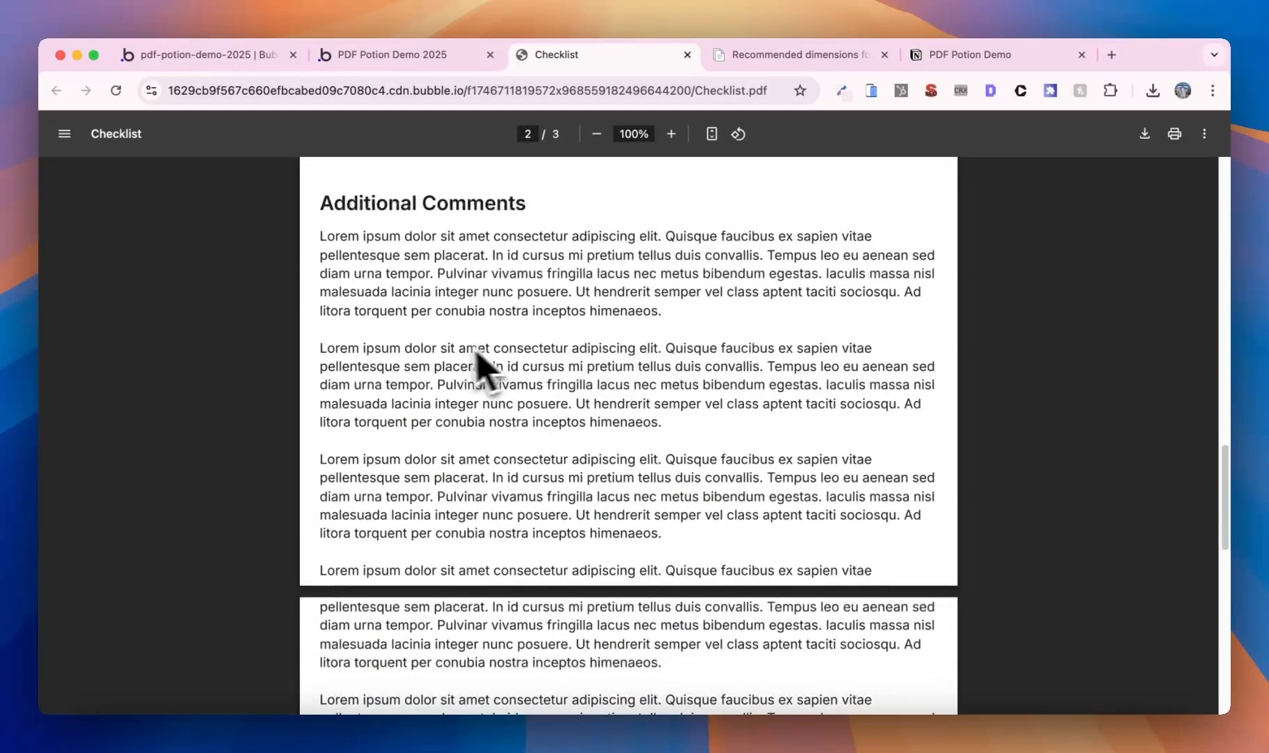
{"action": "scroll", "coordinate": [456, 369], "scroll_direction": "up", "scroll_amount": 8}
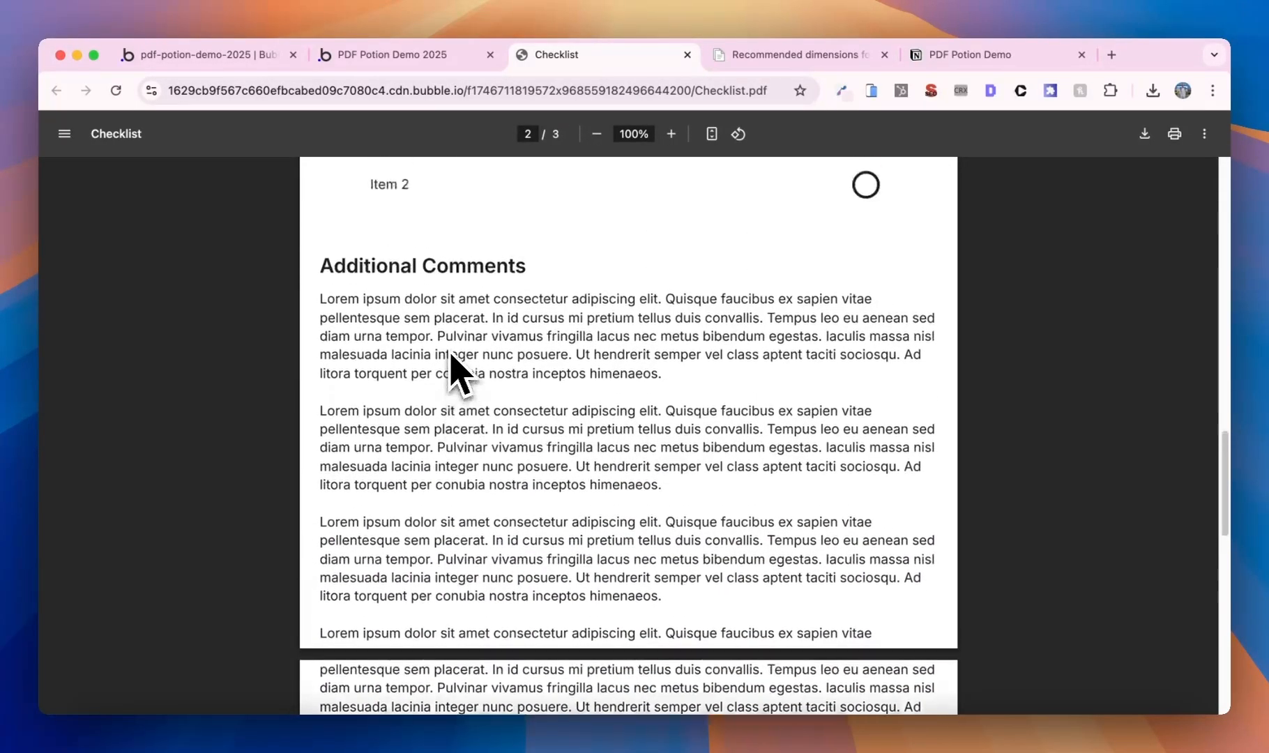
{"action": "scroll", "coordinate": [457, 369], "scroll_direction": "up", "scroll_amount": 1}
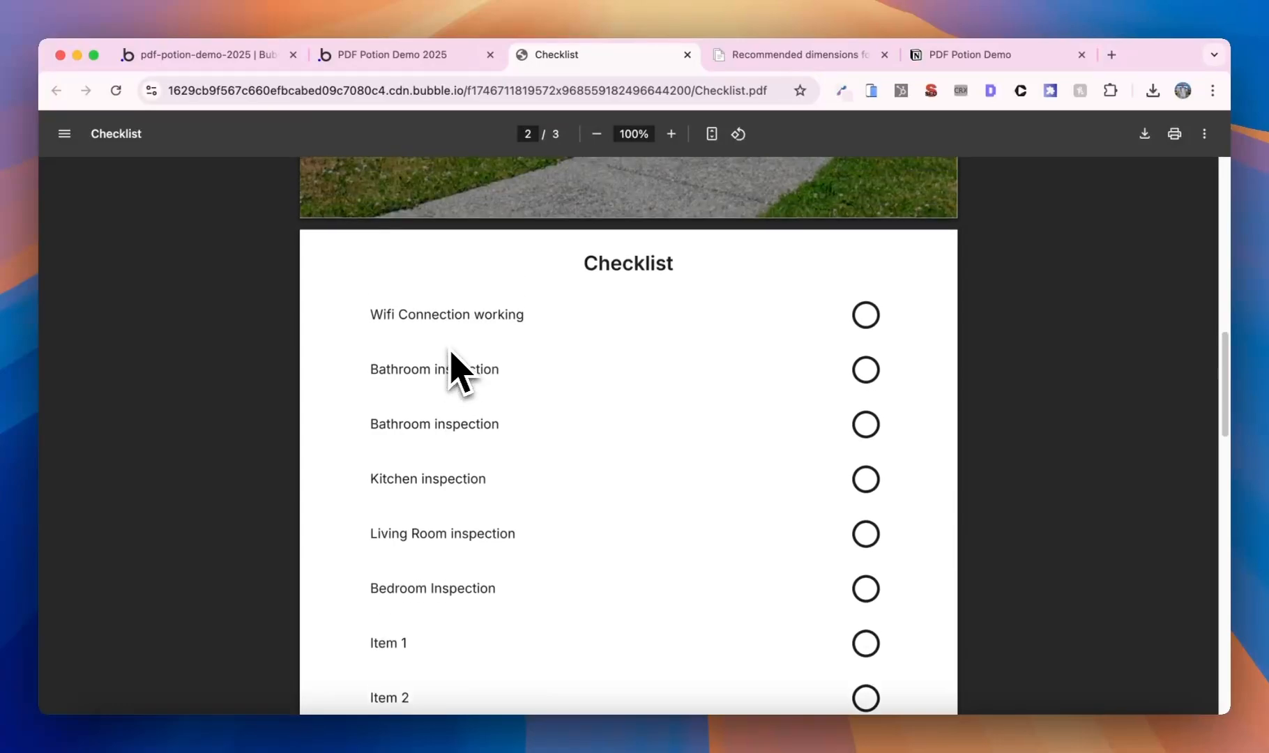
{"action": "scroll", "coordinate": [456, 370], "scroll_direction": "down", "scroll_amount": 1}
{"action": "scroll", "coordinate": [454, 370], "scroll_direction": "down", "scroll_amount": 2}
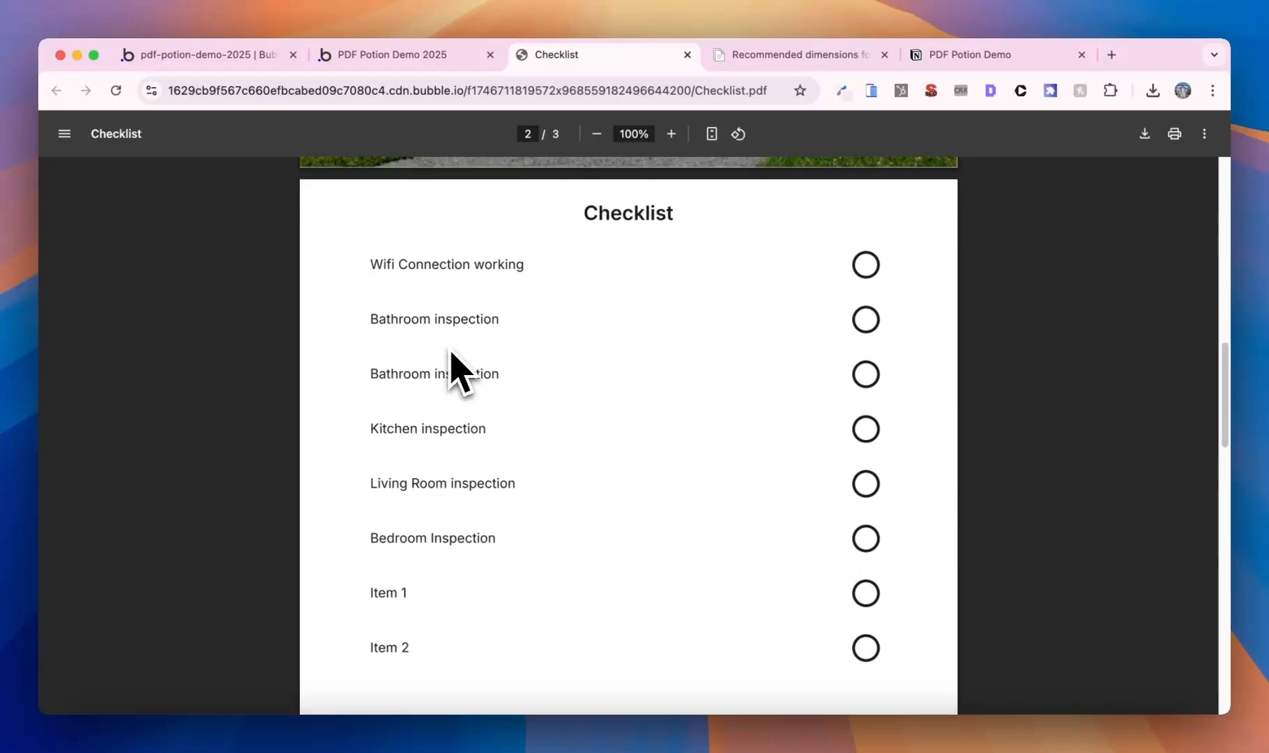
{"action": "scroll", "coordinate": [446, 356], "scroll_direction": "up", "scroll_amount": 1}
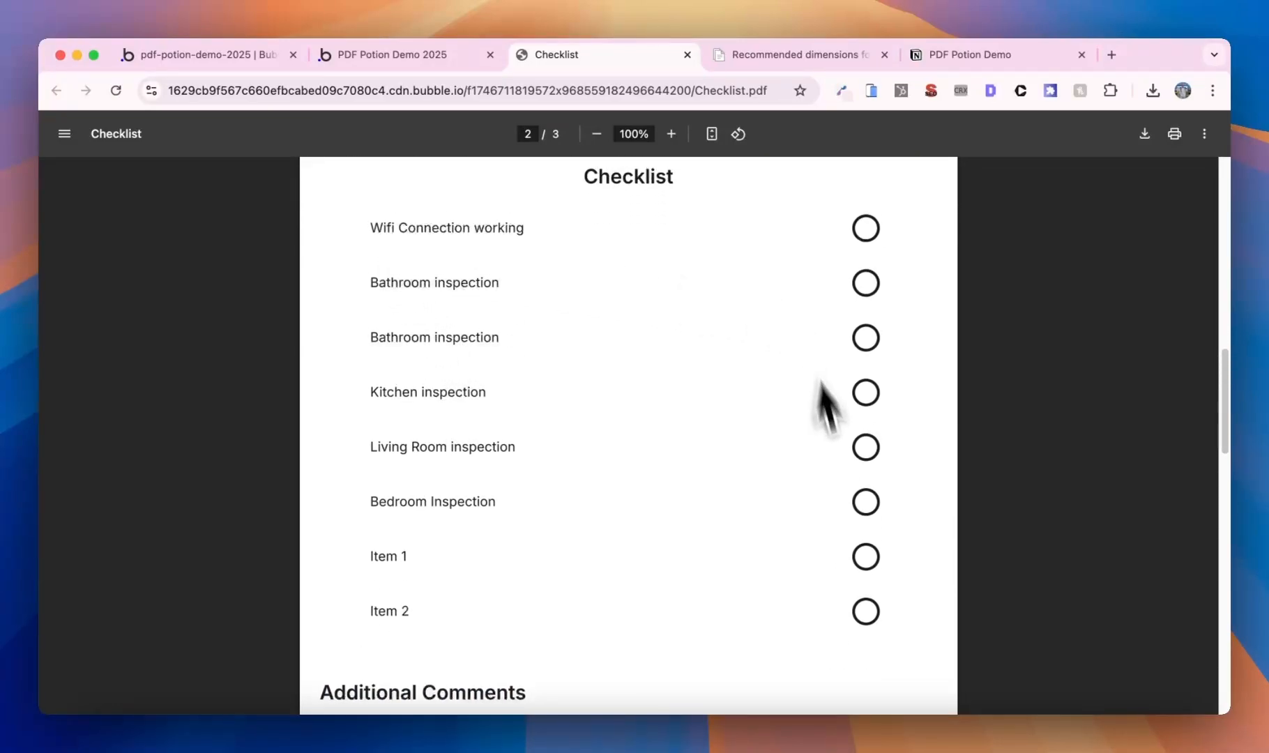
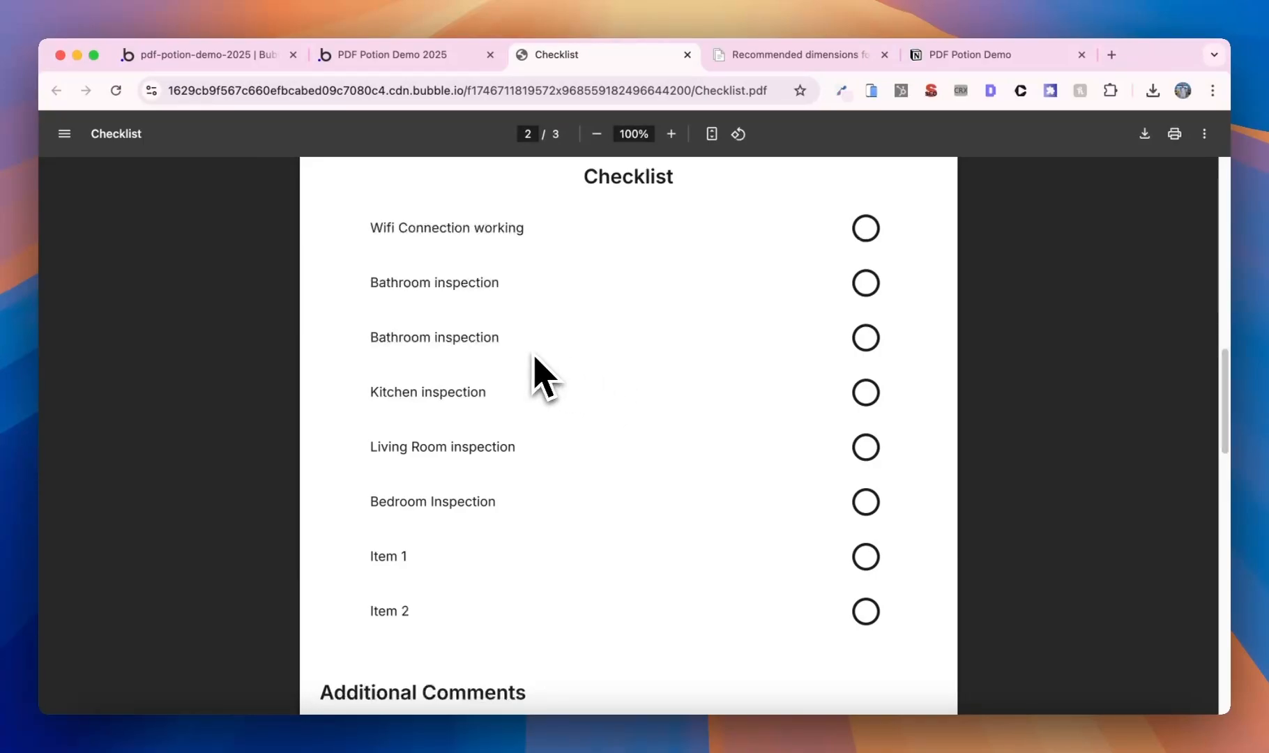
- Give the Extra Notes group on the pdf page an ID attribute
{"action": "scroll", "coordinate": [534, 355], "scroll_direction": "down", "scroll_amount": 3}
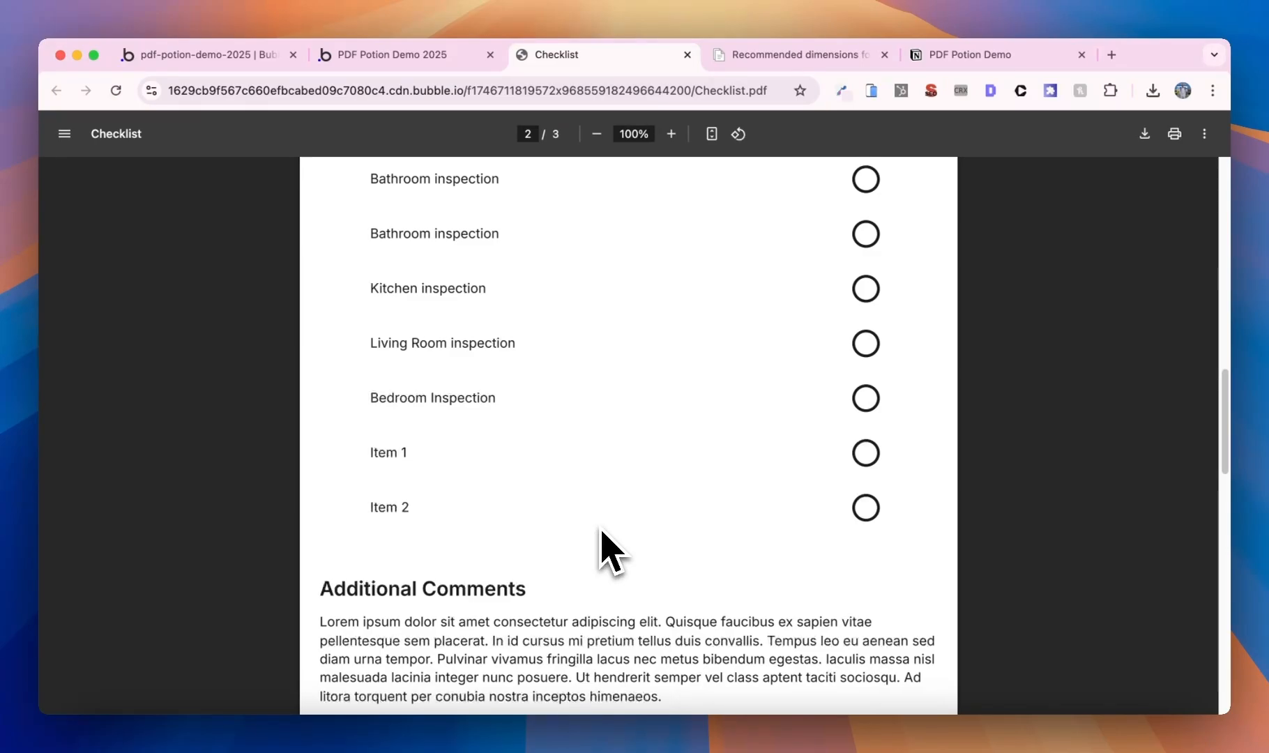
{"action": "scroll", "coordinate": [601, 531], "scroll_direction": "down", "scroll_amount": 3}
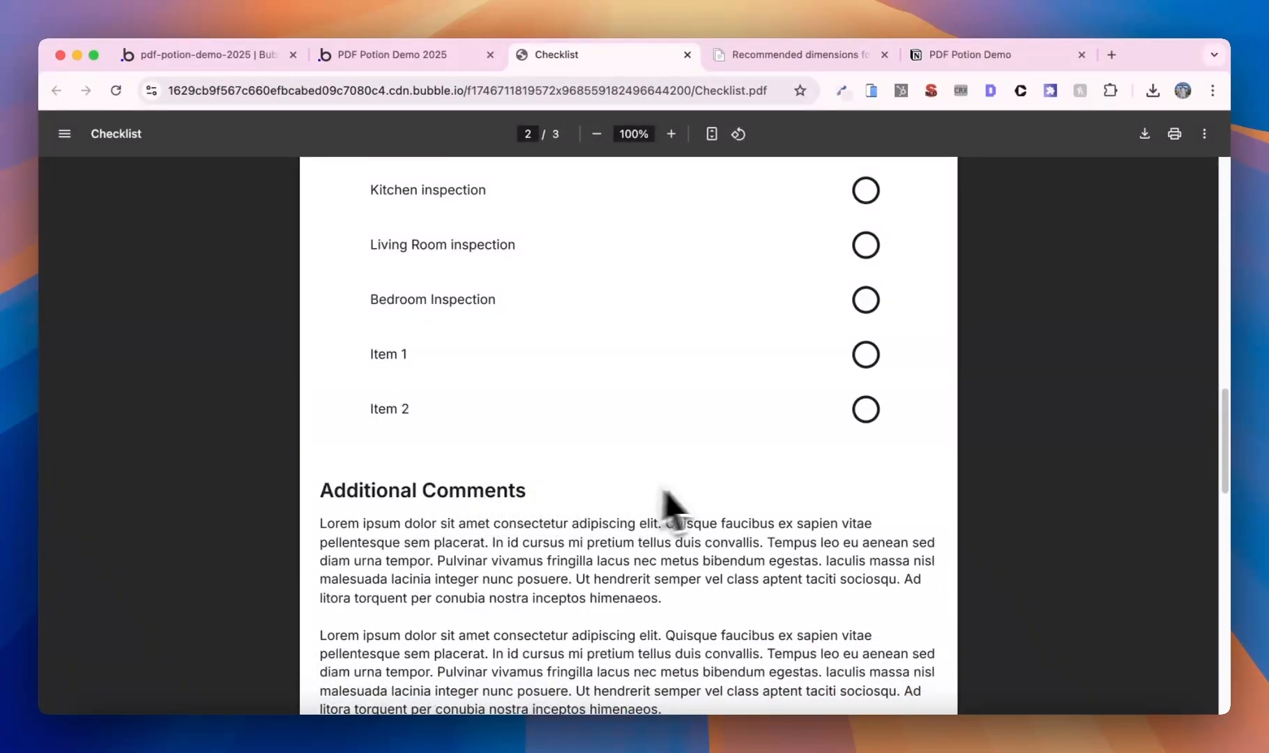
{"action": "left_click", "coordinate": [217, 59]}
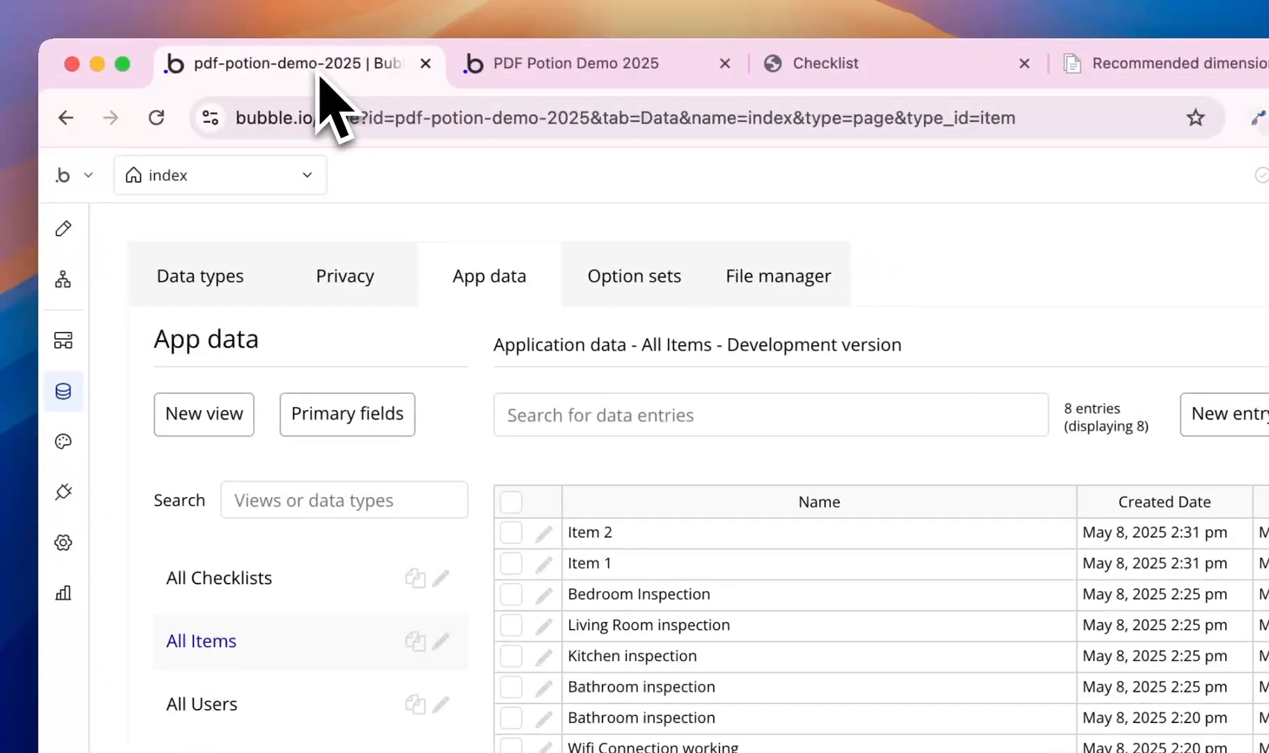
{"action": "left_click", "coordinate": [203, 183]}
{"action": "left_click", "coordinate": [260, 386]}
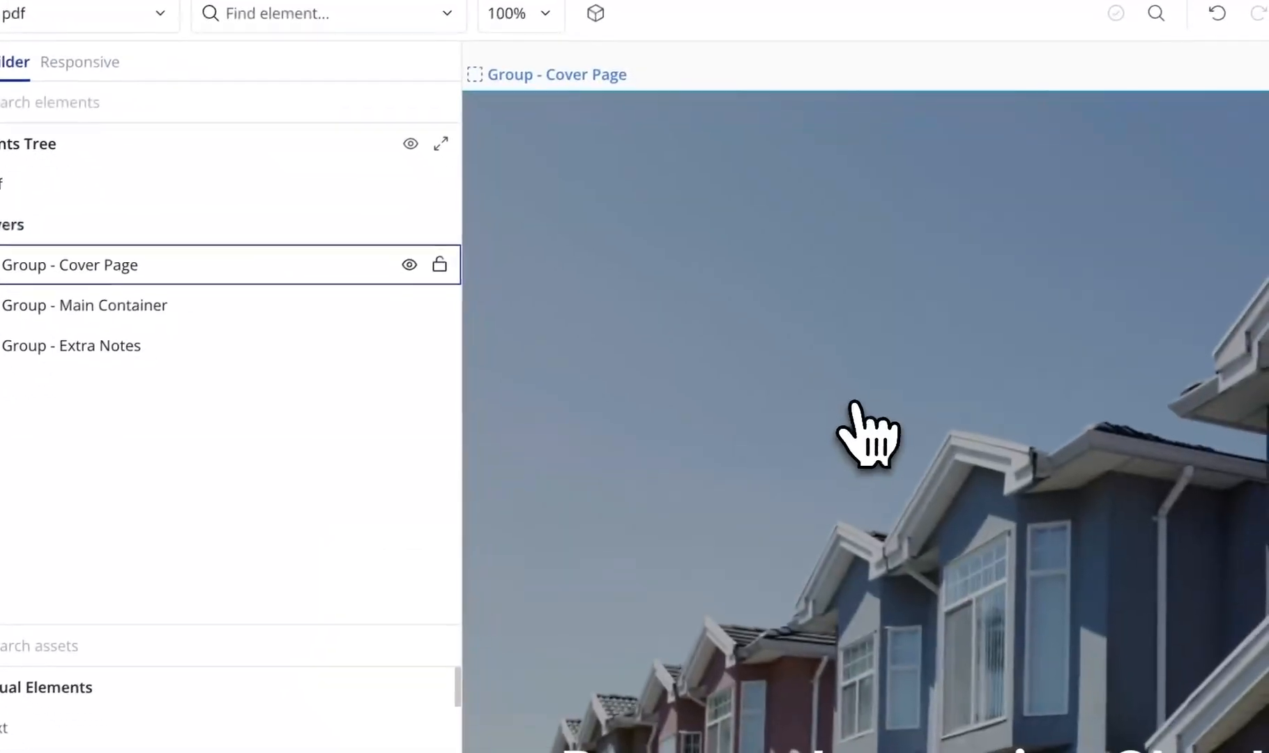
{"action": "left_click", "coordinate": [244, 342]}
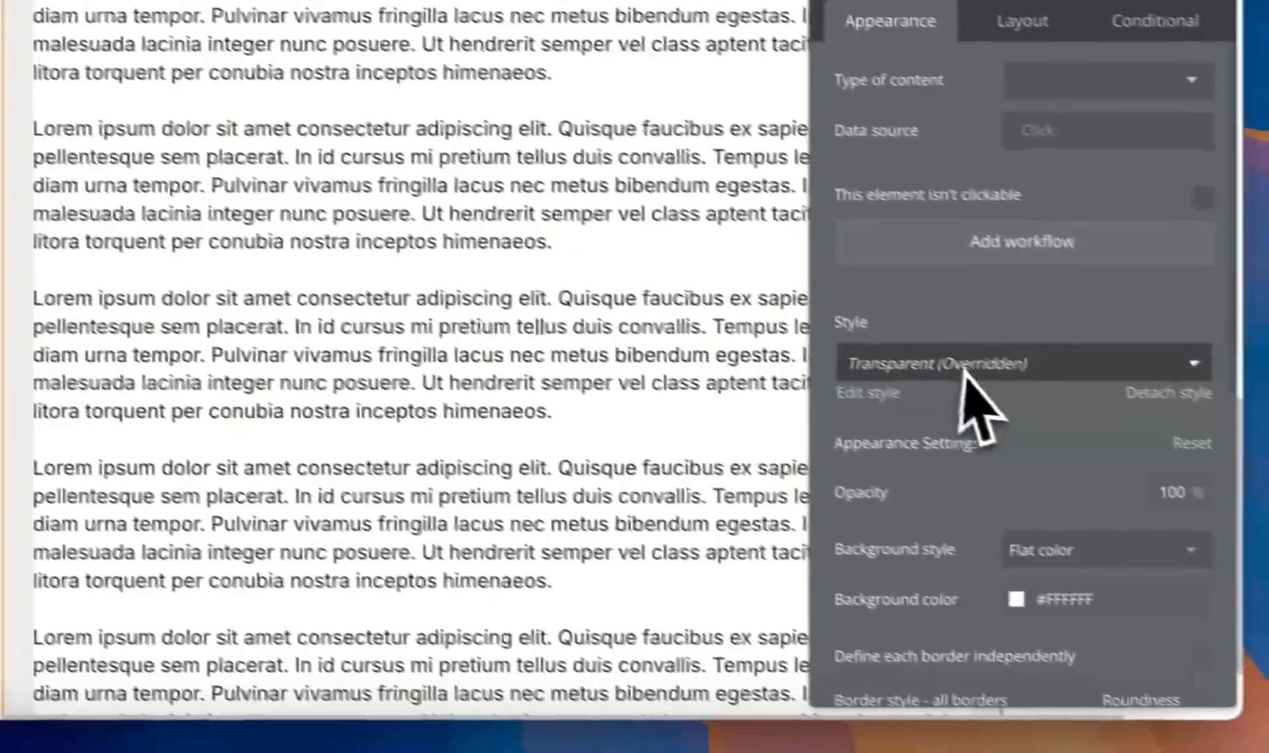
{"action": "scroll", "coordinate": [962, 376], "scroll_direction": "down", "scroll_amount": 8}
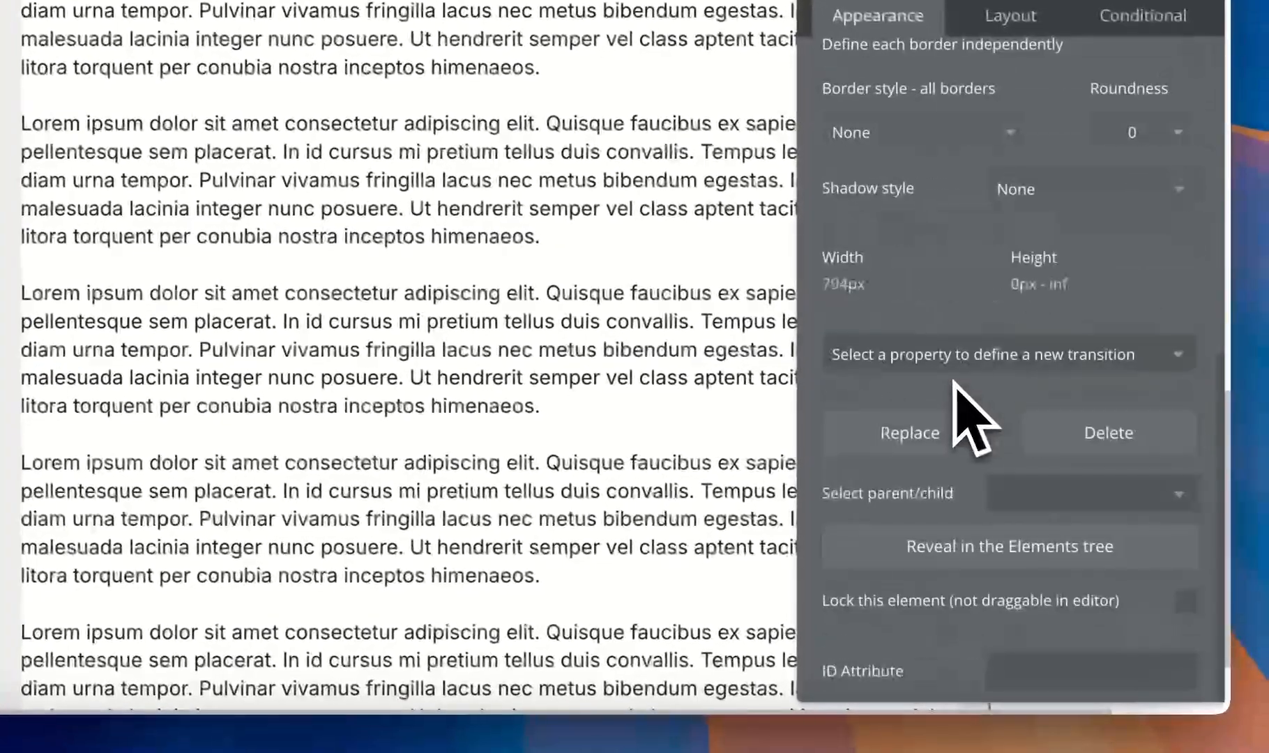
{"action": "left_click", "coordinate": [1061, 671]}
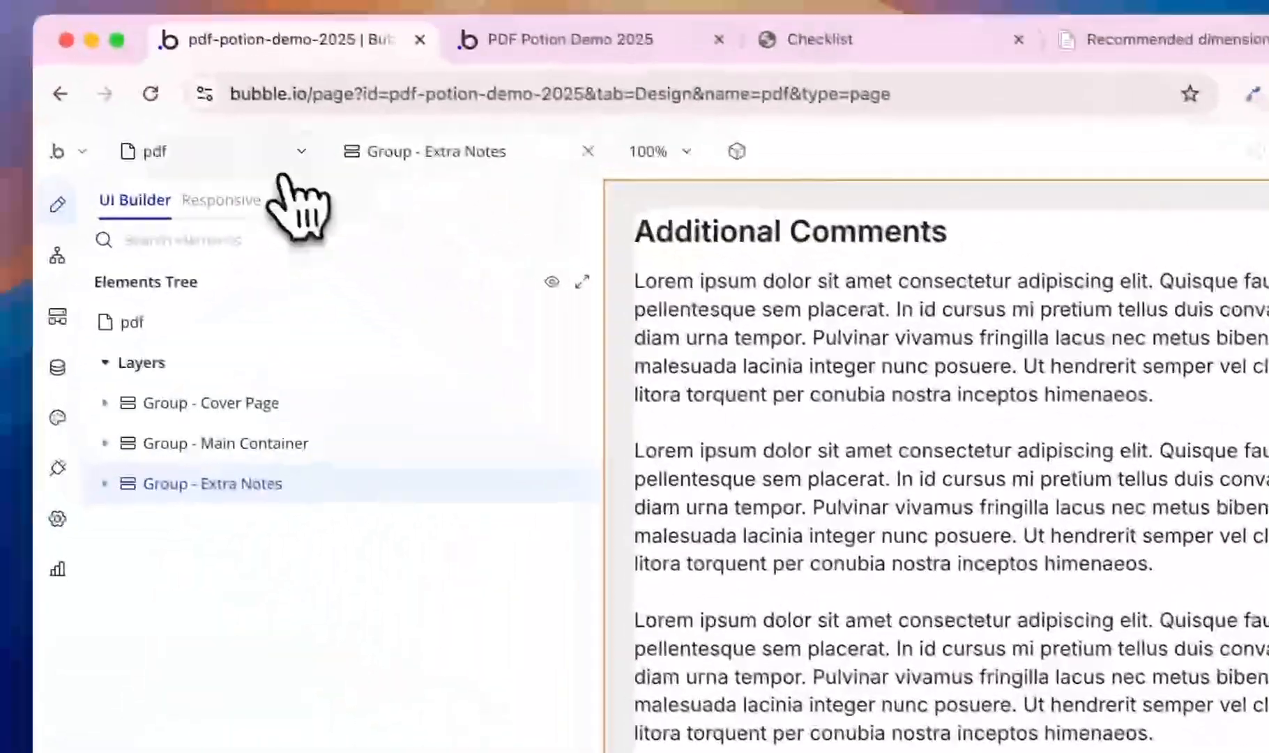
- Paste page-break-1 into the Create PDF step's Element Page Breaks, then open the test preview
{"action": "left_click", "coordinate": [279, 167]}
{"action": "left_click", "coordinate": [206, 301]}
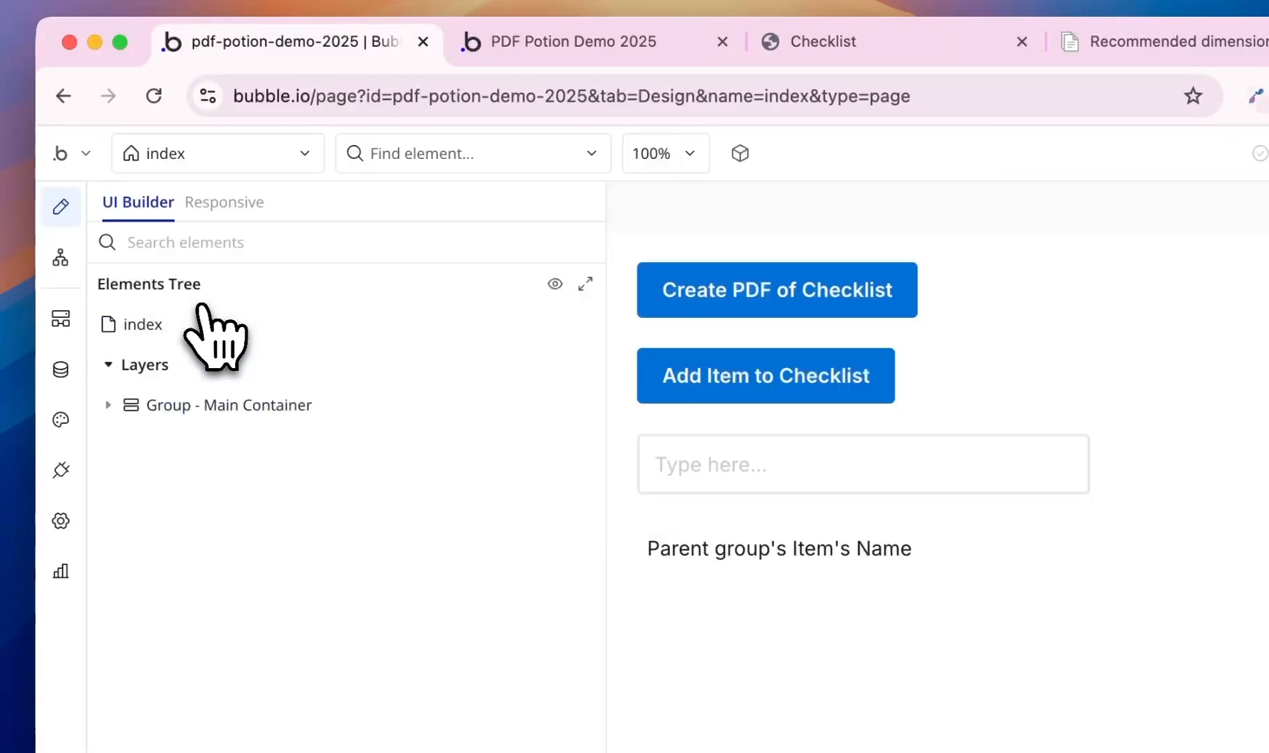
{"action": "left_click", "coordinate": [666, 297]}
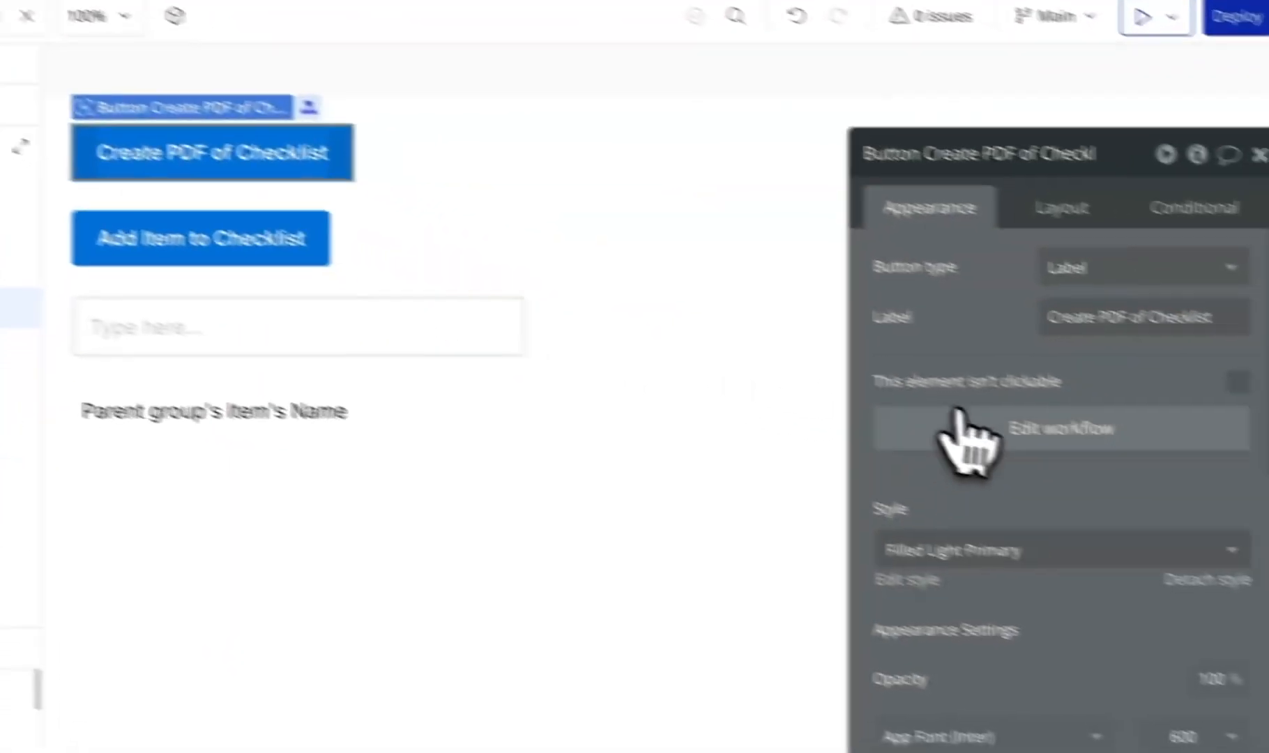
{"action": "left_click", "coordinate": [956, 418]}
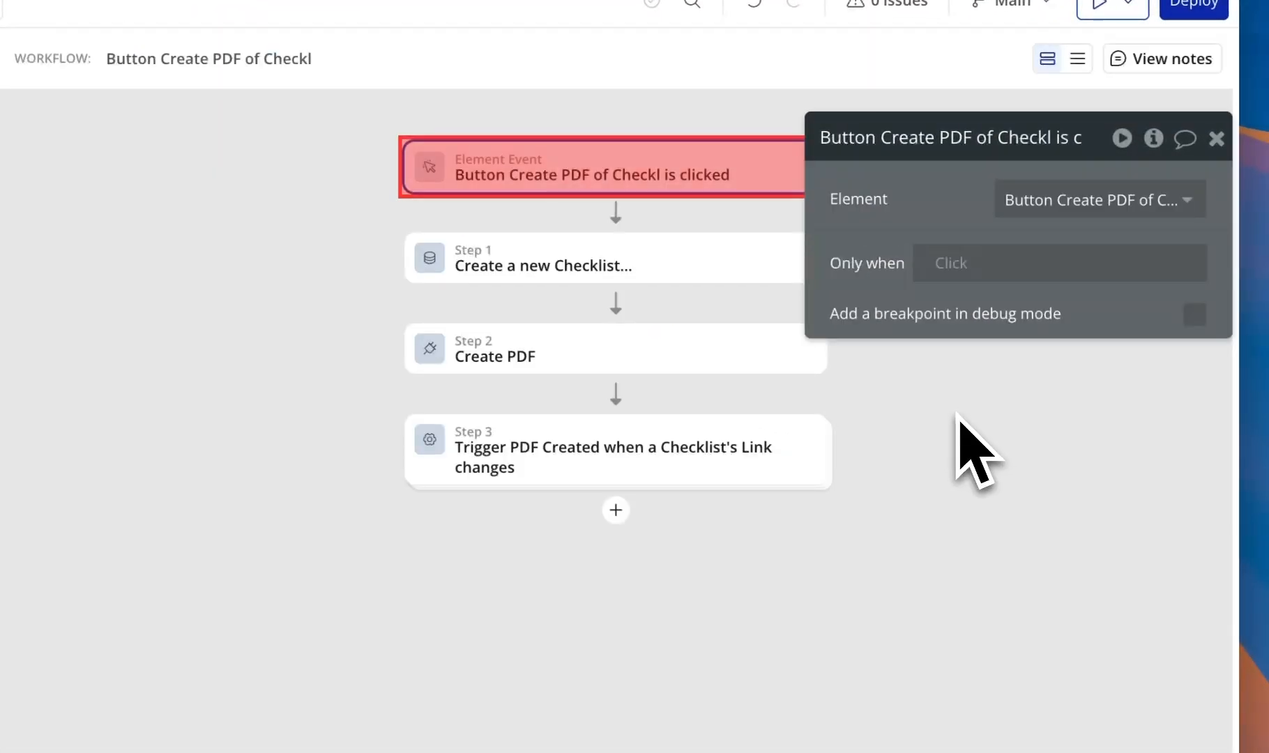
{"action": "left_click", "coordinate": [578, 354]}
{"action": "scroll", "coordinate": [986, 379], "scroll_direction": "down", "scroll_amount": 8}
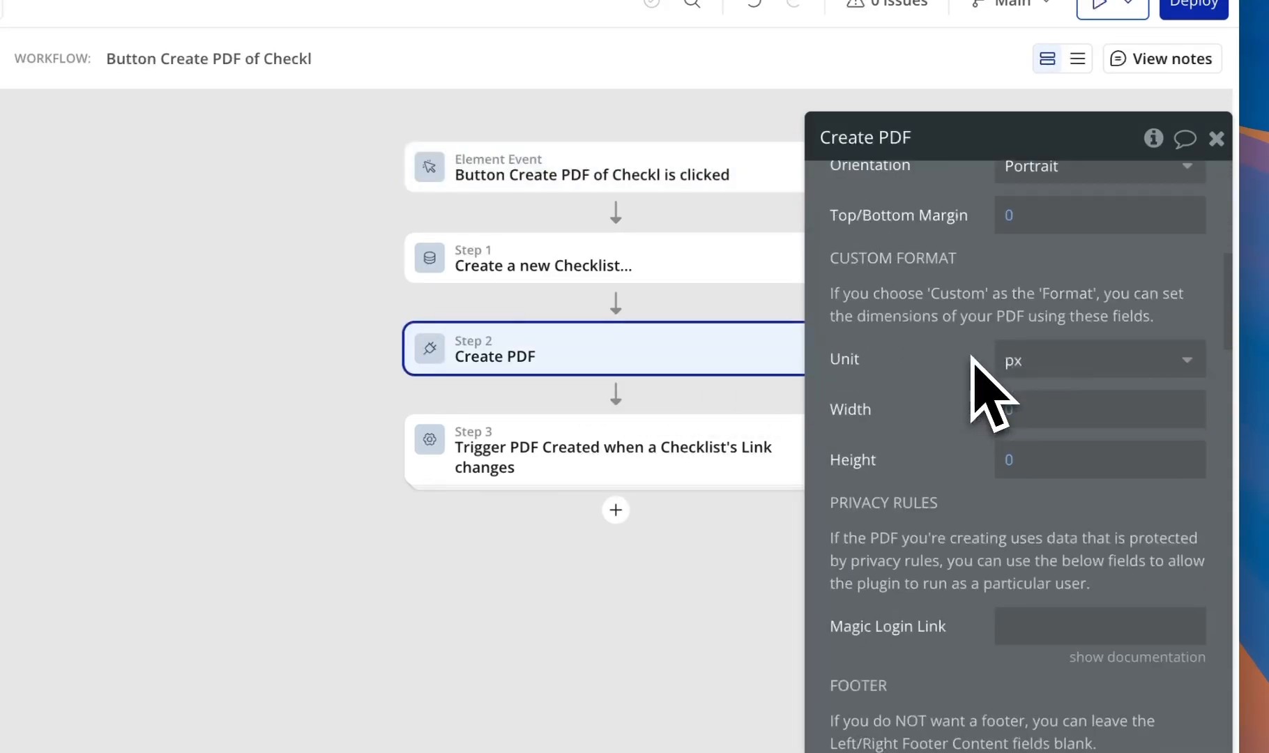
{"action": "scroll", "coordinate": [974, 357], "scroll_direction": "down", "scroll_amount": 6}
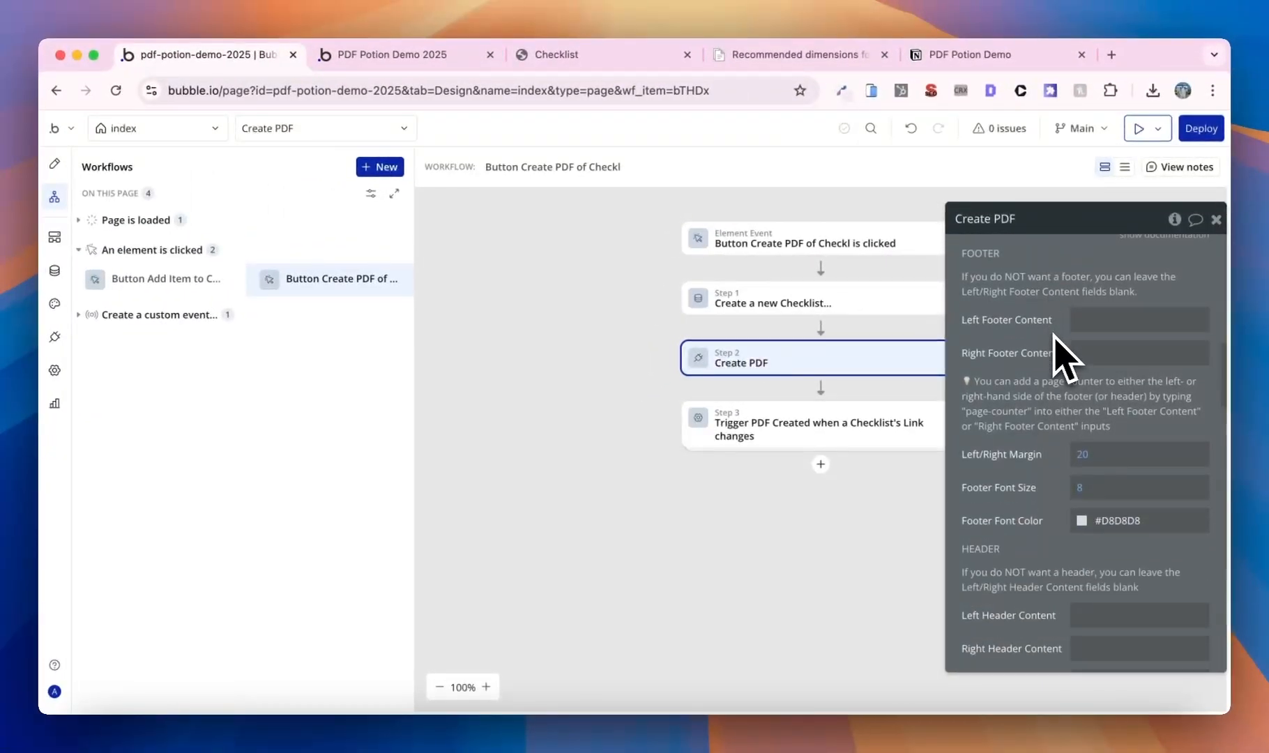
{"action": "scroll", "coordinate": [1054, 334], "scroll_direction": "down", "scroll_amount": 5}
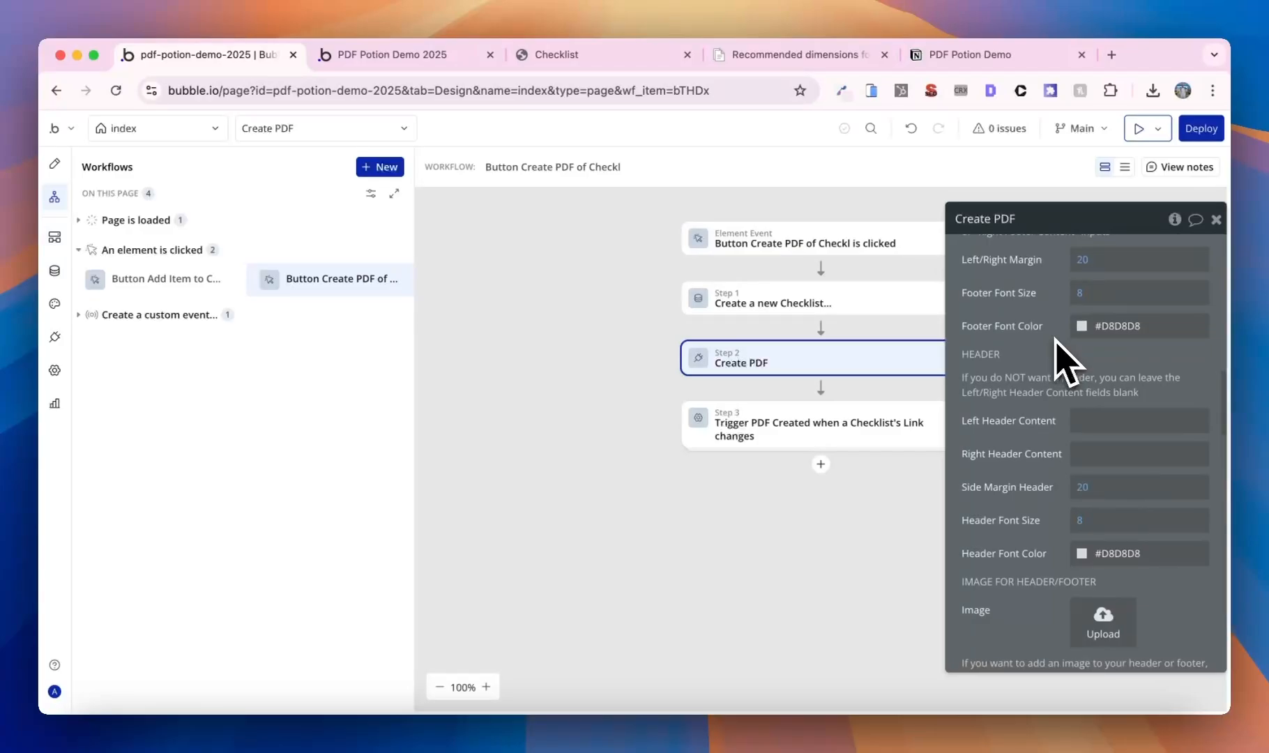
{"action": "scroll", "coordinate": [1058, 357], "scroll_direction": "down", "scroll_amount": 5}
{"action": "scroll", "coordinate": [1058, 357], "scroll_direction": "down", "scroll_amount": 2}
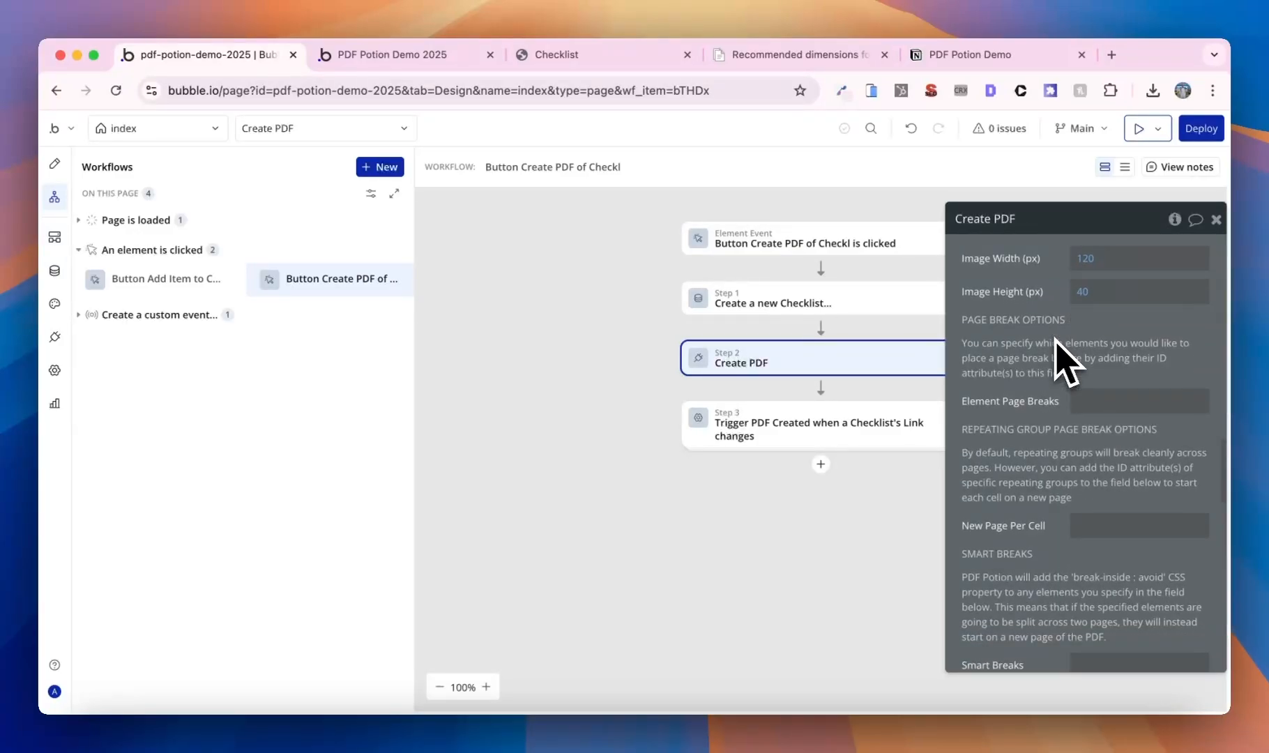
{"action": "scroll", "coordinate": [1064, 357], "scroll_direction": "down", "scroll_amount": 1}
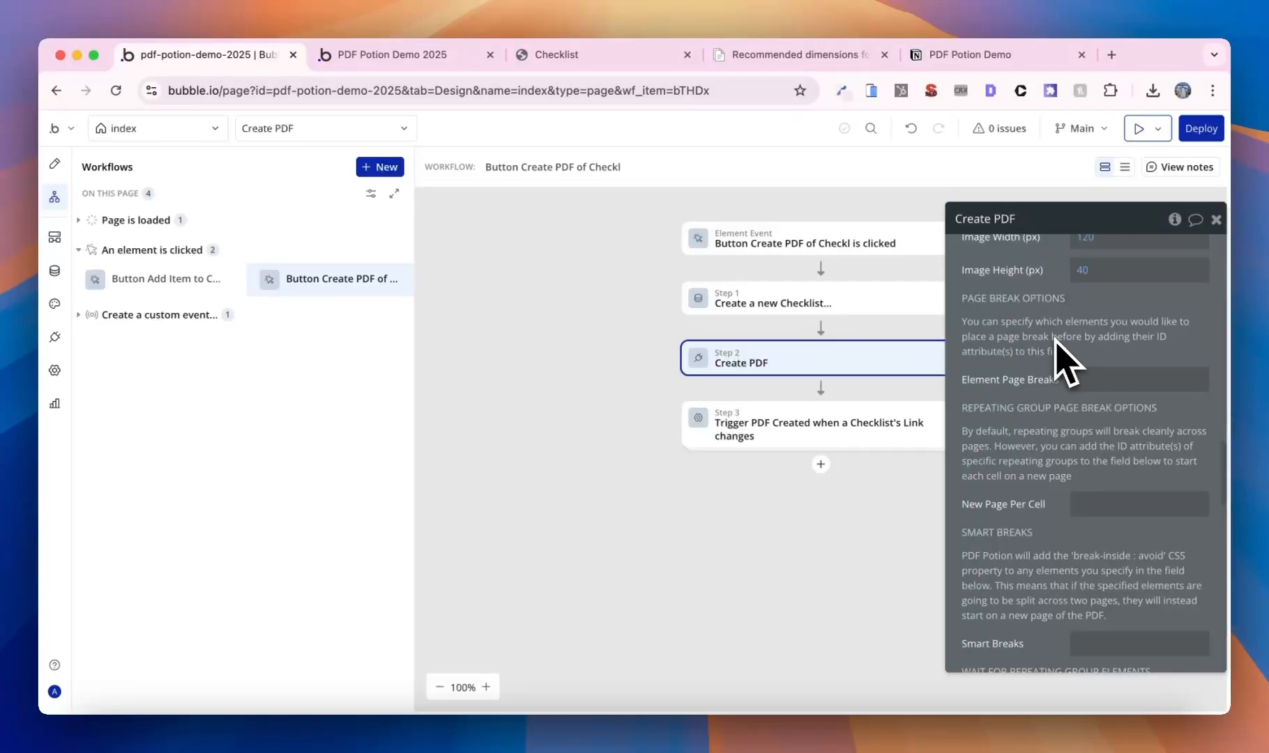
{"action": "left_click", "coordinate": [1130, 380]}
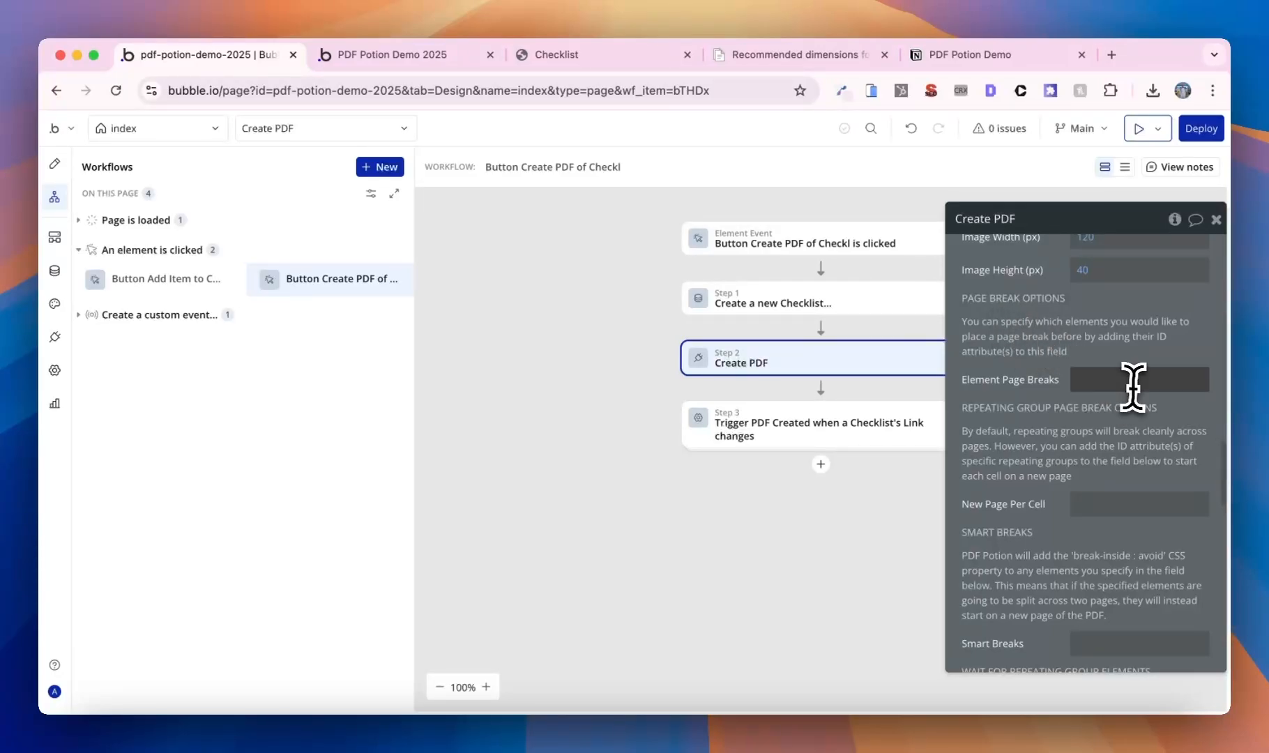
{"action": "type", "text": "page-break-1"}
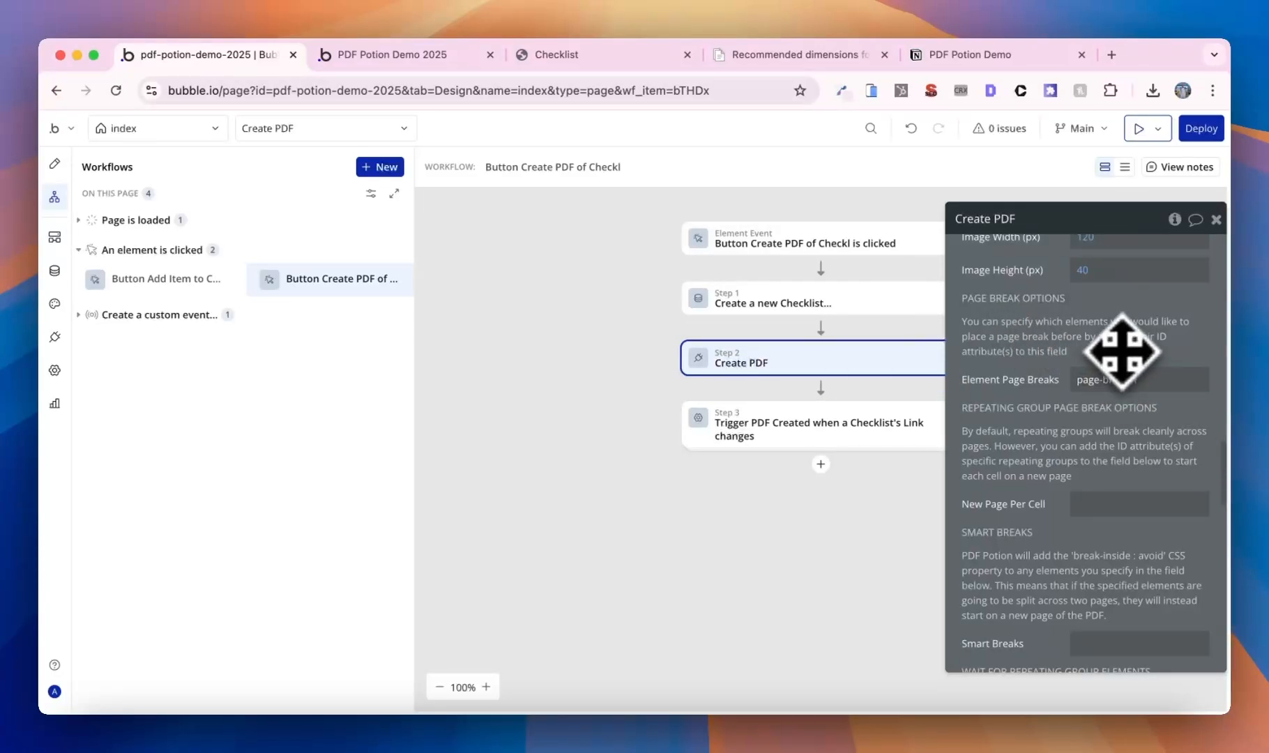
{"action": "left_click", "coordinate": [394, 57]}
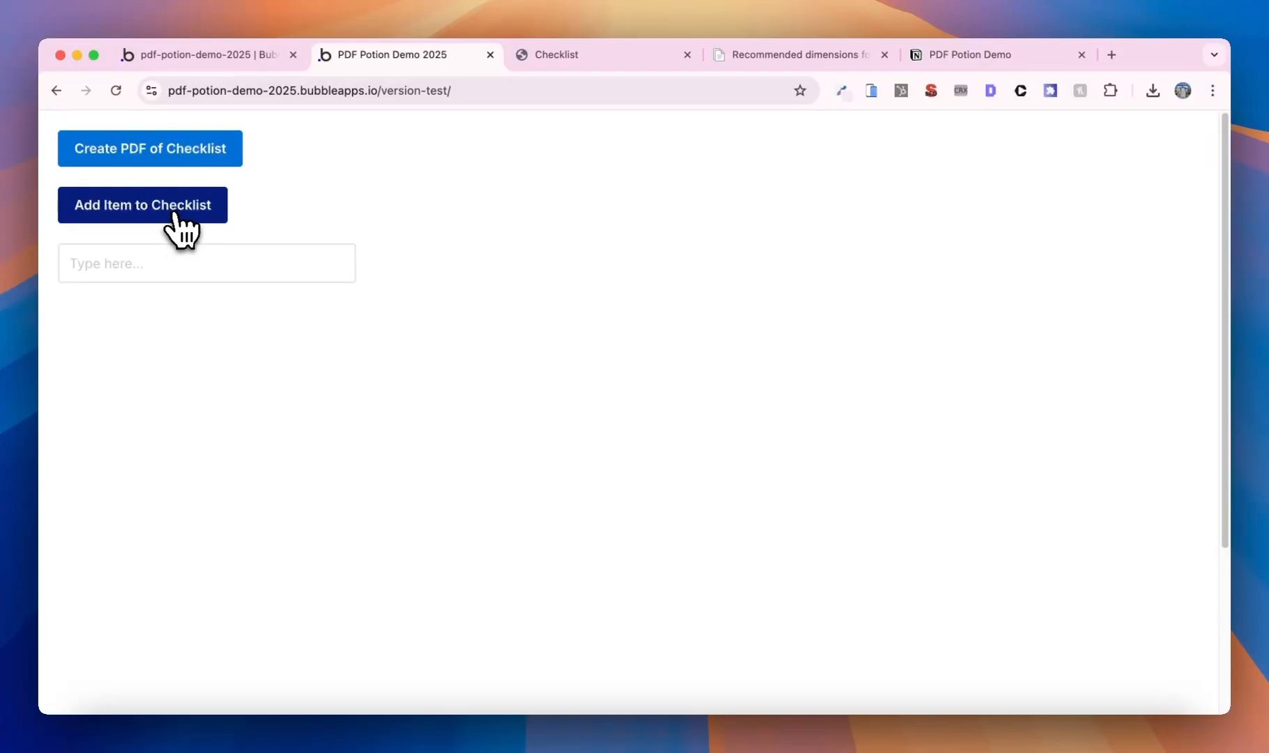
- Generate a new Checklist PDF and confirm Additional Comments starts on its own page
{"action": "left_click", "coordinate": [216, 163]}
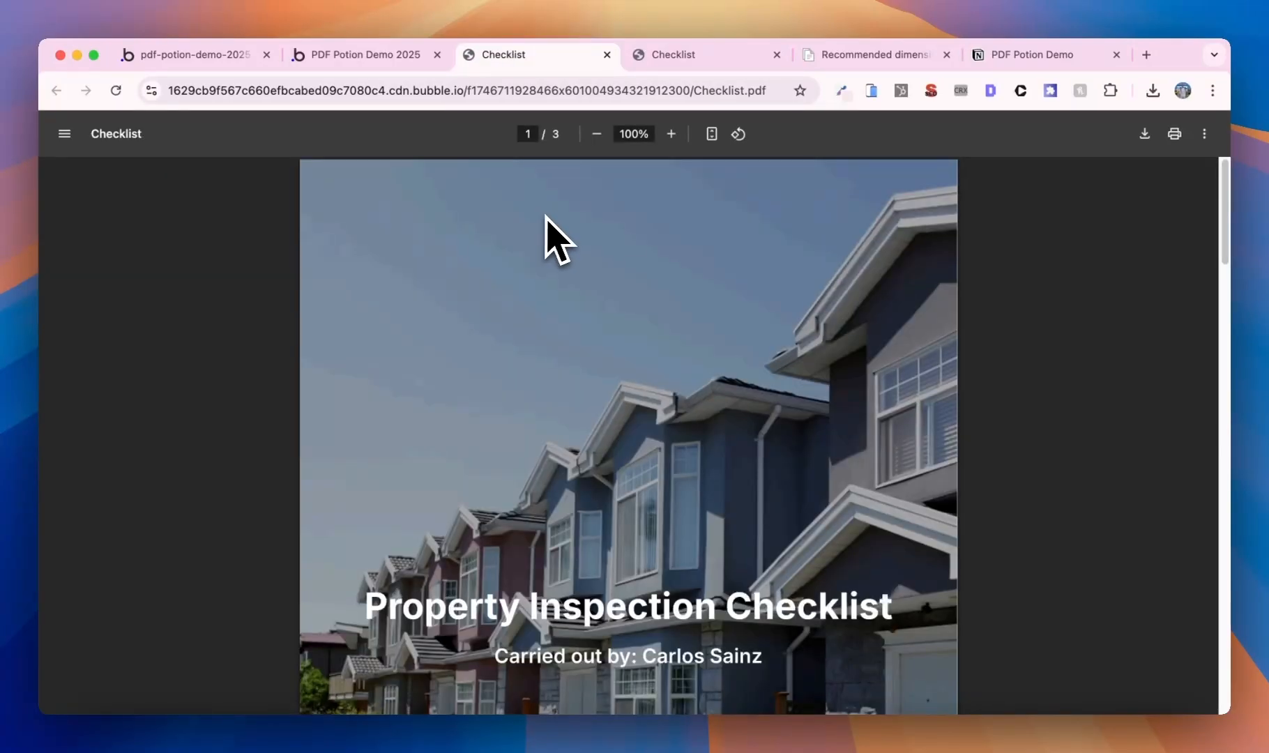
{"action": "scroll", "coordinate": [550, 238], "scroll_direction": "down", "scroll_amount": 10}
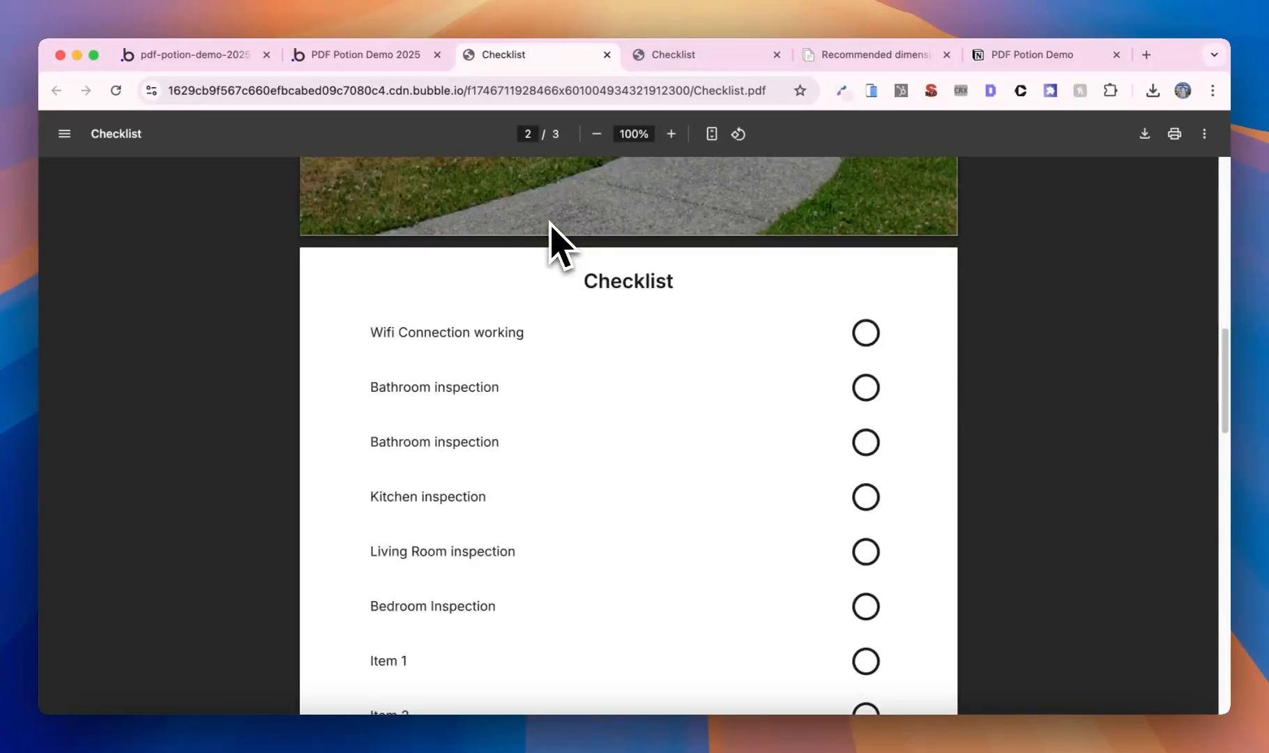
{"action": "scroll", "coordinate": [554, 240], "scroll_direction": "down", "scroll_amount": 10}
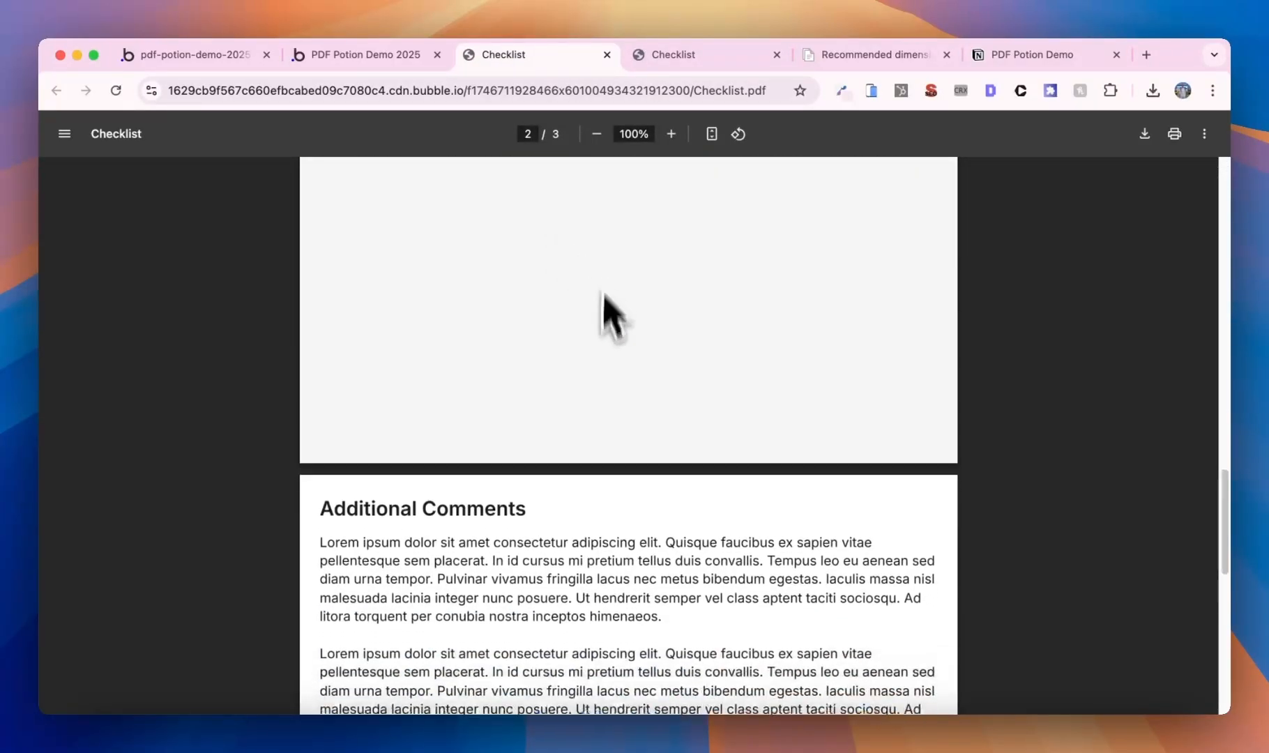
{"action": "scroll", "coordinate": [688, 481], "scroll_direction": "up", "scroll_amount": 2}
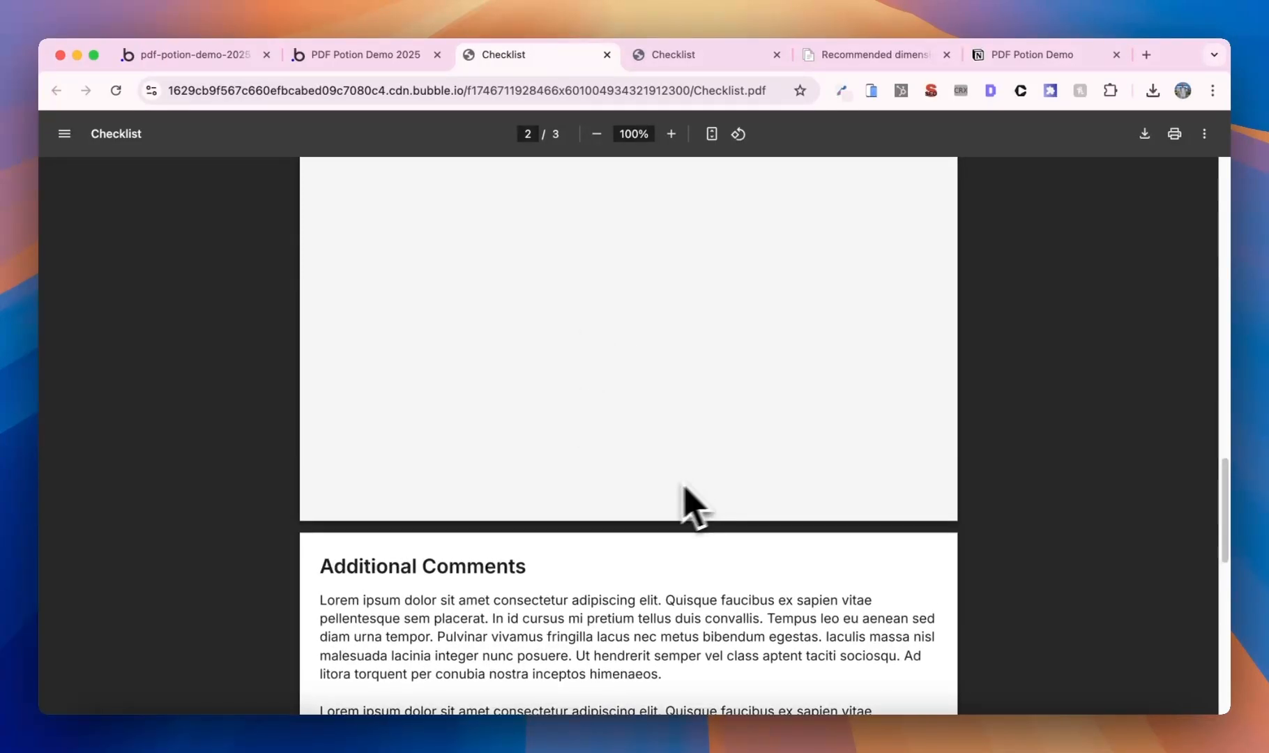
{"action": "scroll", "coordinate": [621, 502], "scroll_direction": "up", "scroll_amount": 3}
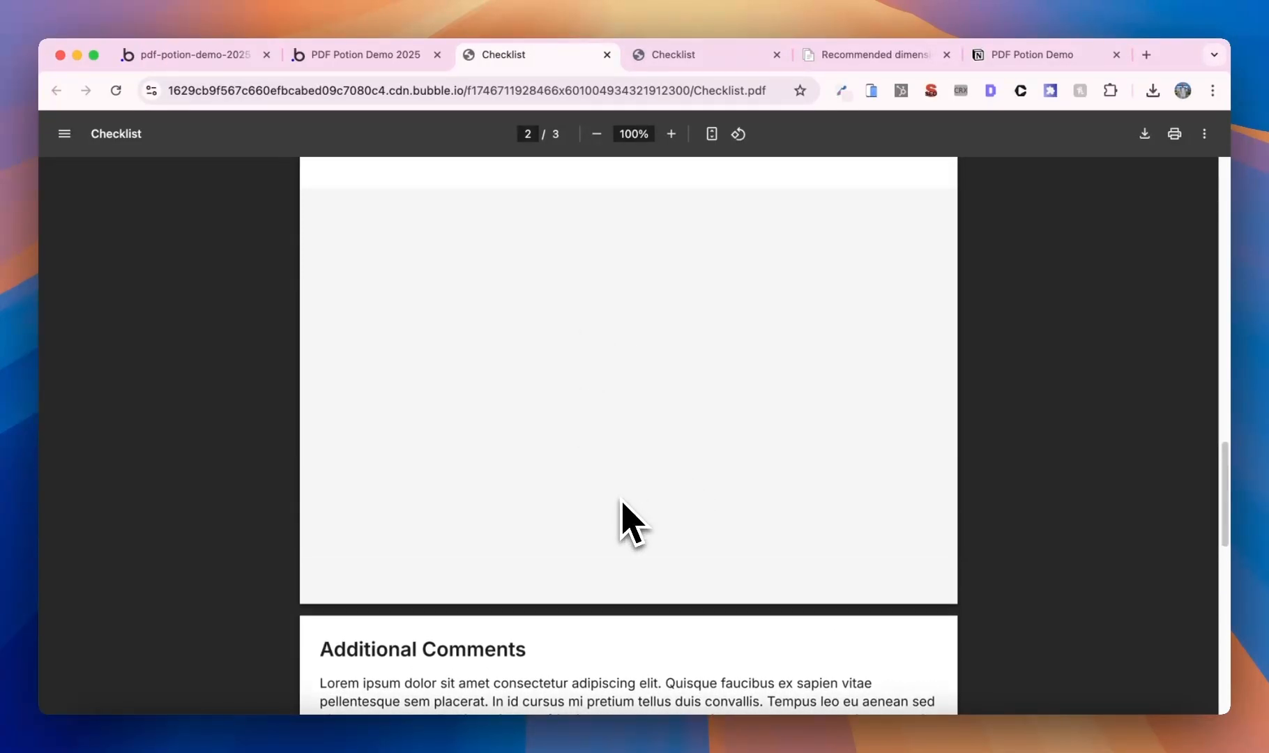
{"action": "scroll", "coordinate": [621, 502], "scroll_direction": "up", "scroll_amount": 2}
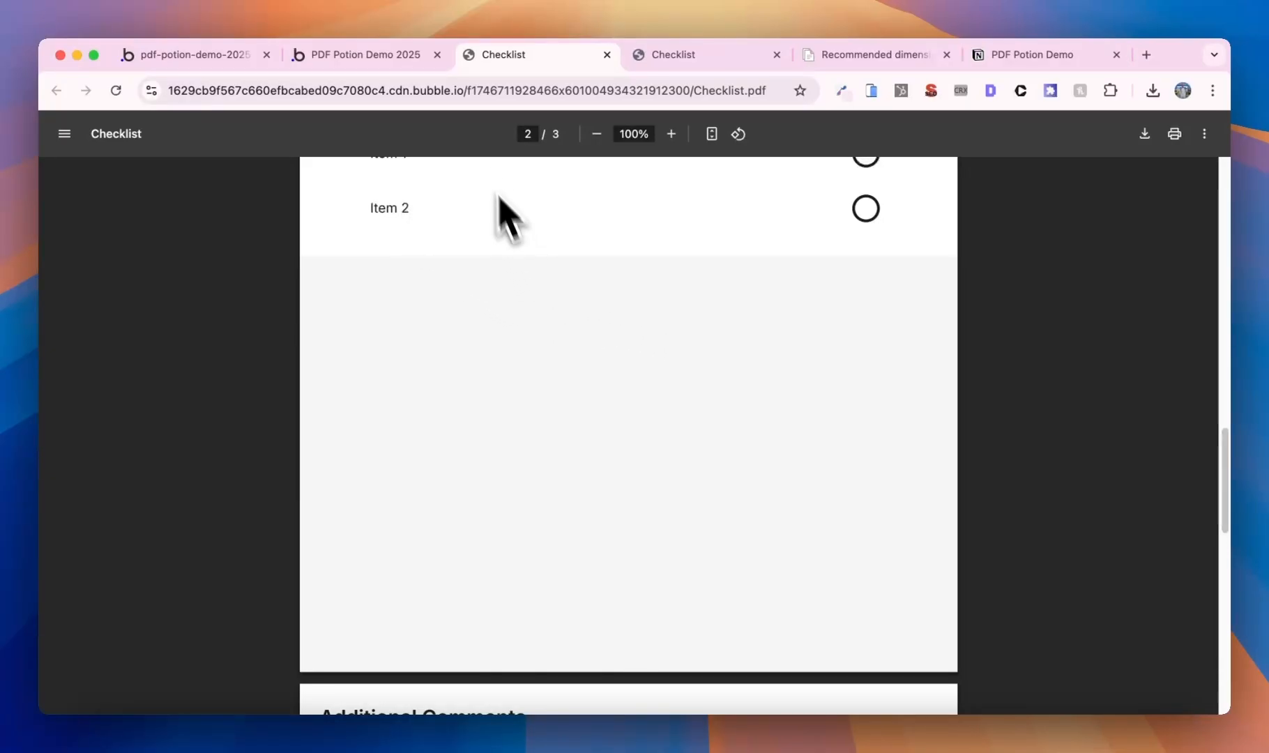
{"action": "left_click", "coordinate": [195, 56]}
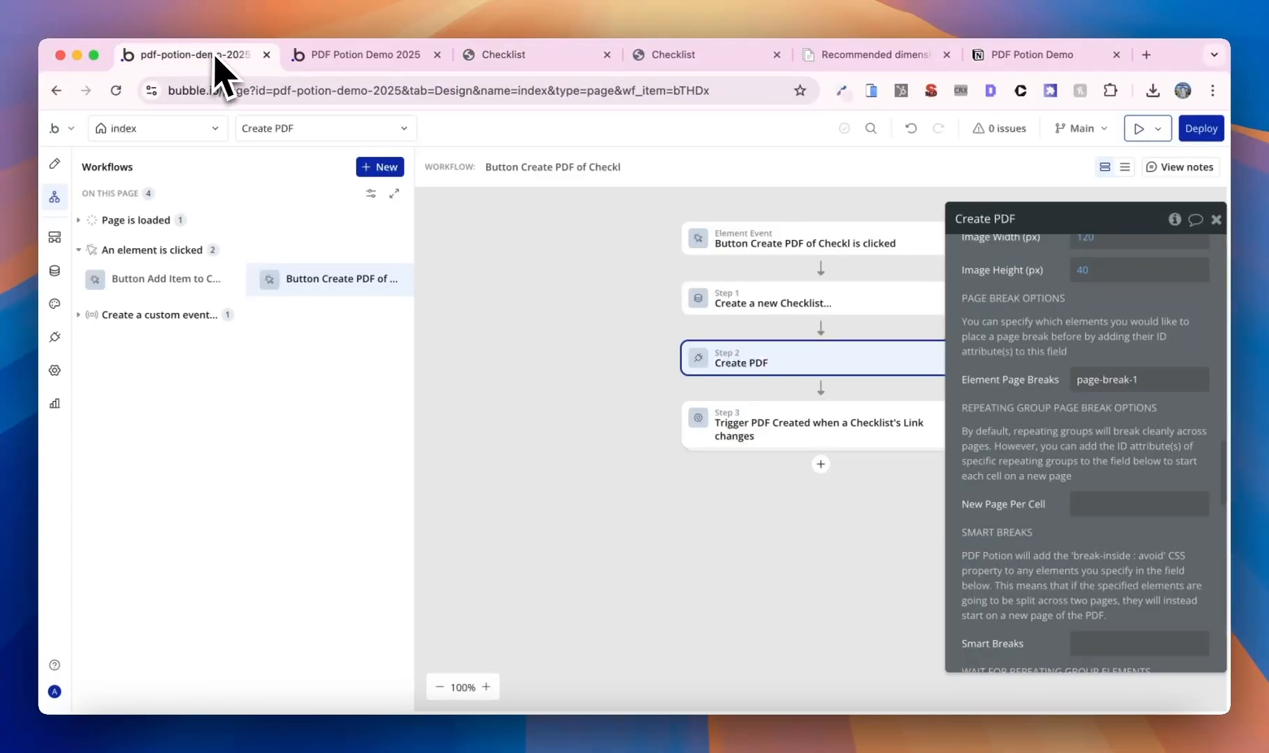
- Remove the pdf page's background colour
{"action": "left_click", "coordinate": [198, 131]}
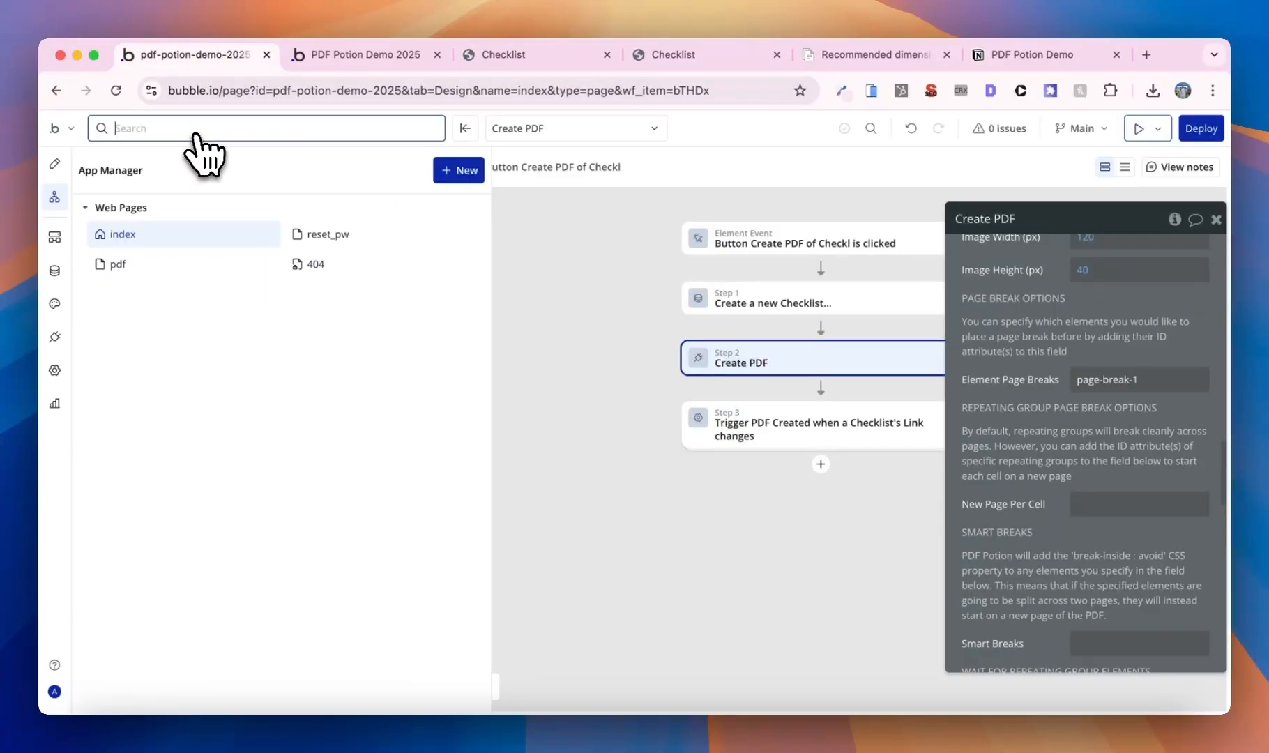
{"action": "left_click", "coordinate": [185, 265]}
{"action": "left_click", "coordinate": [1093, 307]}
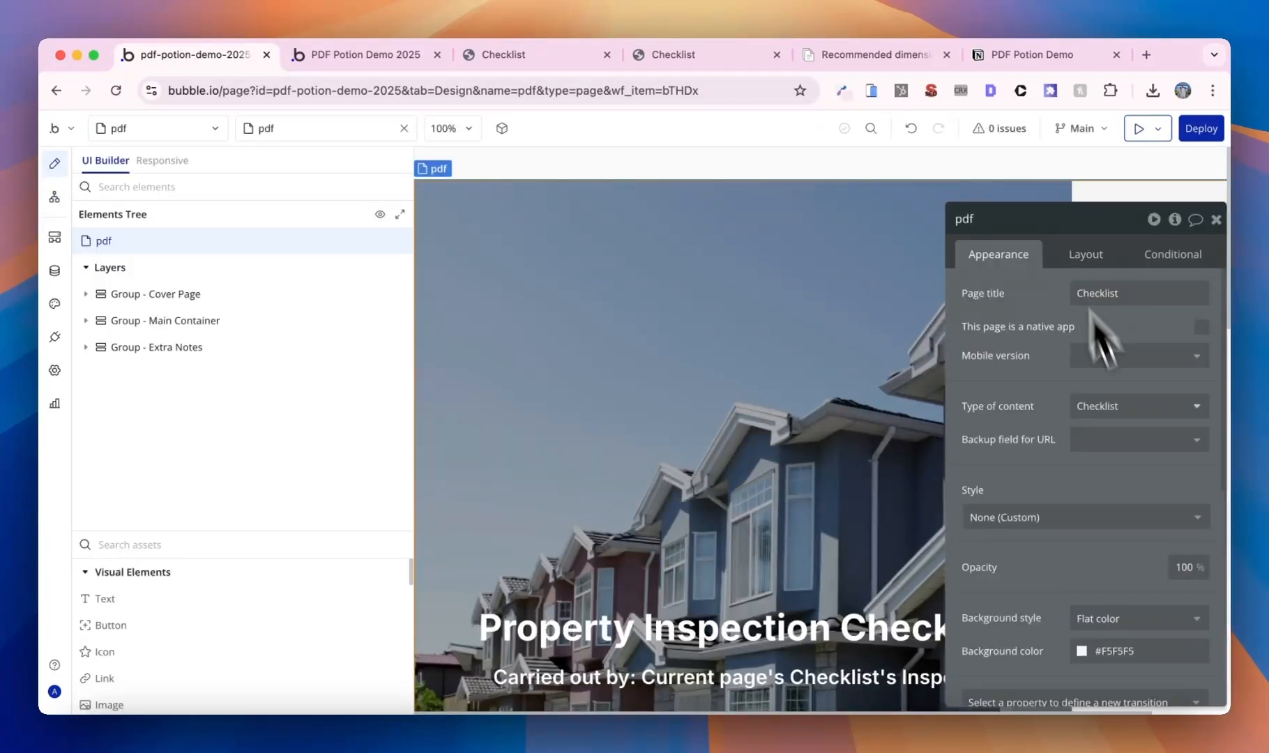
{"action": "left_click_drag", "start_coordinate": [1084, 532], "coordinate": [1097, 510]}
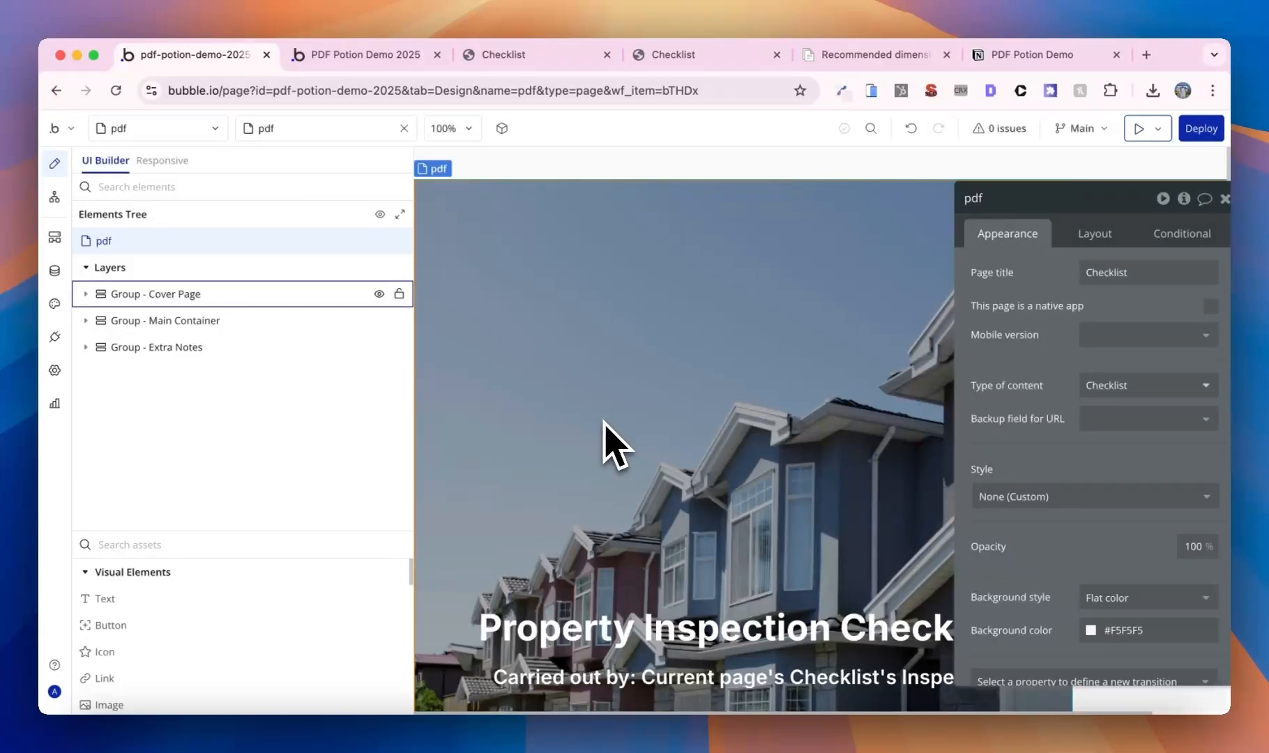
{"action": "scroll", "coordinate": [1104, 515], "scroll_direction": "down", "scroll_amount": 1}
{"action": "left_click", "coordinate": [1146, 562]}
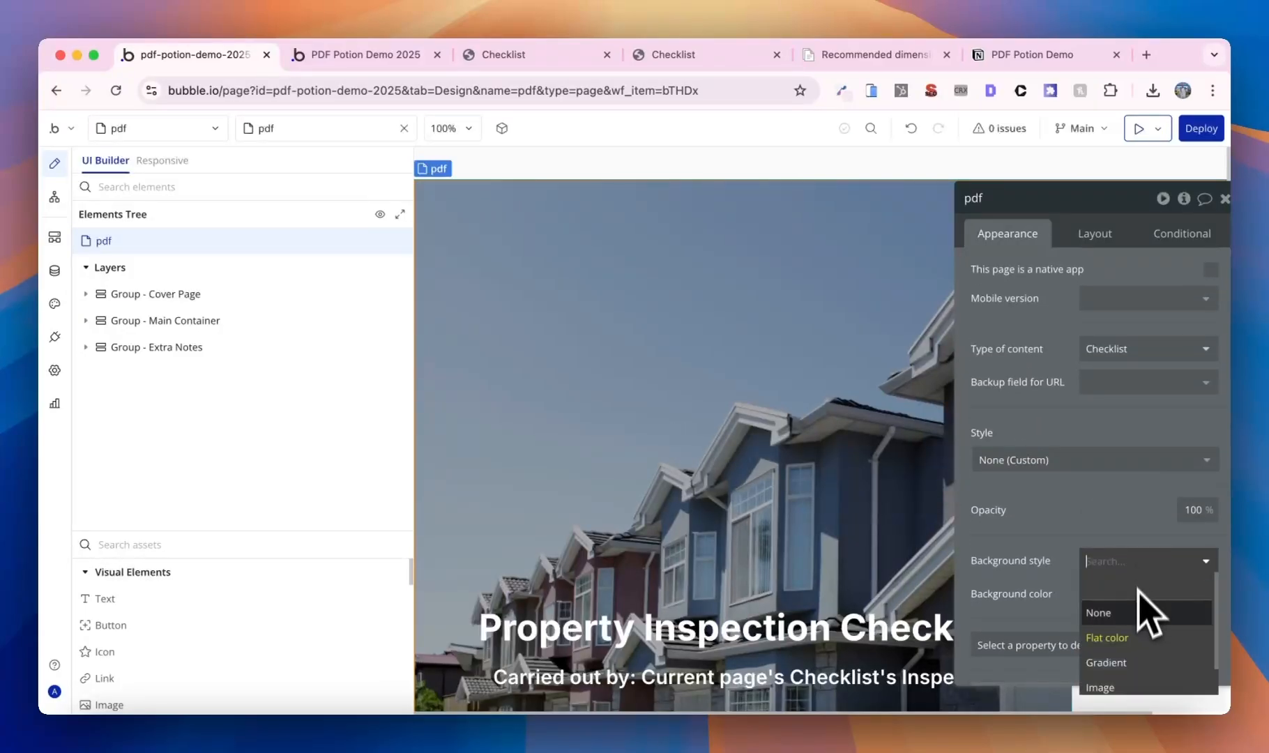
{"action": "left_click", "coordinate": [1101, 612]}
- Regenerate the Checklist PDF in the preview and look over its three pages
{"action": "left_click", "coordinate": [390, 55]}
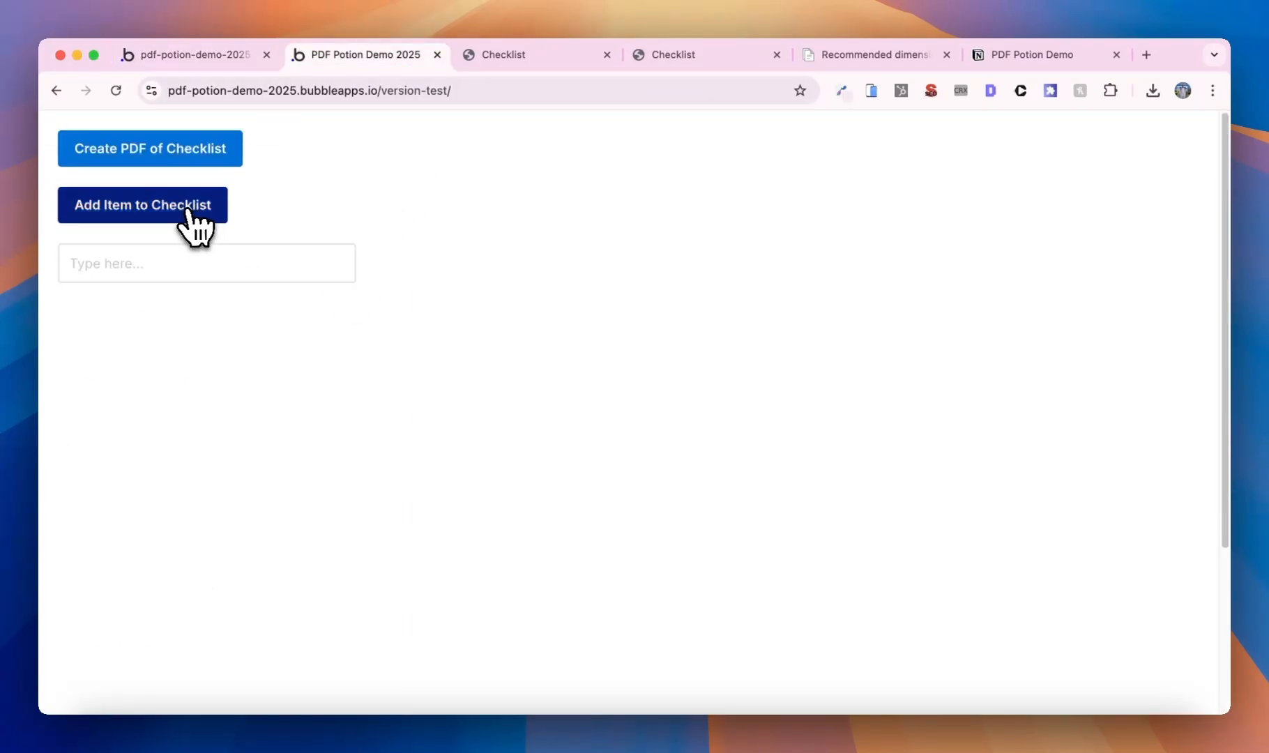
{"action": "left_click", "coordinate": [182, 156]}
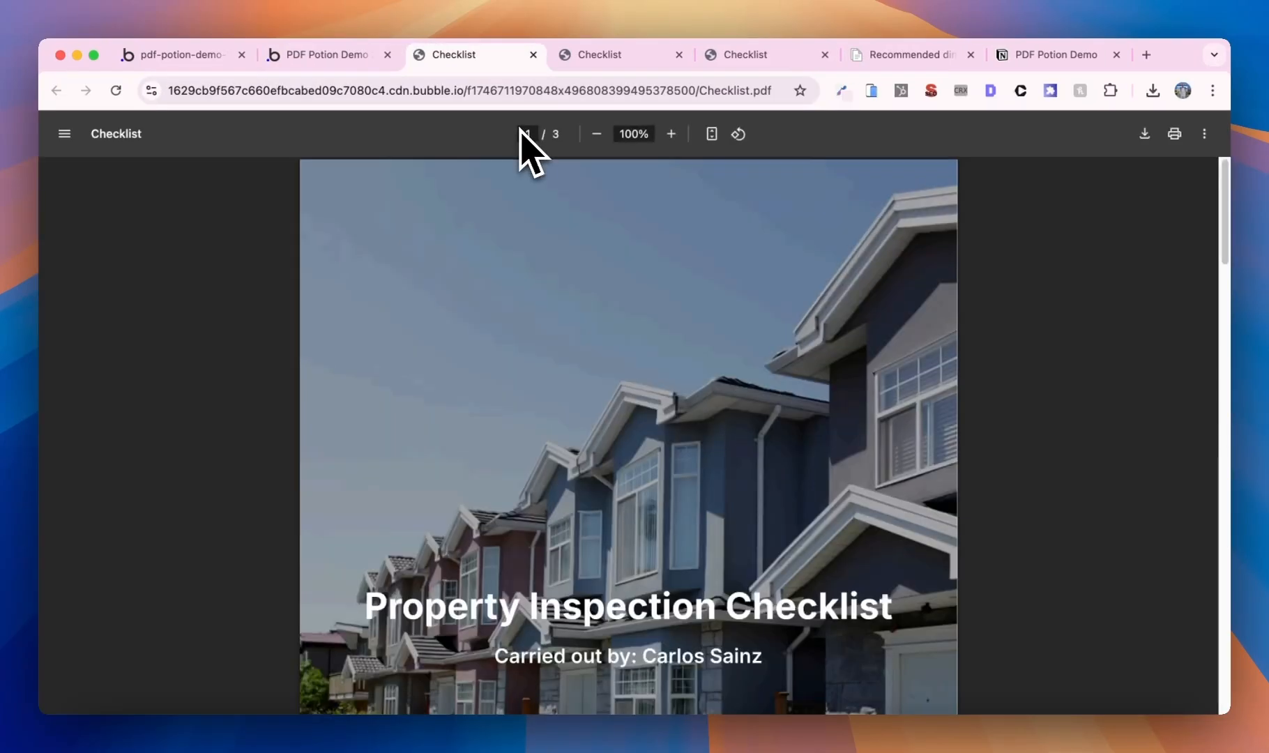
{"action": "scroll", "coordinate": [662, 286], "scroll_direction": "down", "scroll_amount": 10}
{"action": "scroll", "coordinate": [666, 286], "scroll_direction": "down", "scroll_amount": 10}
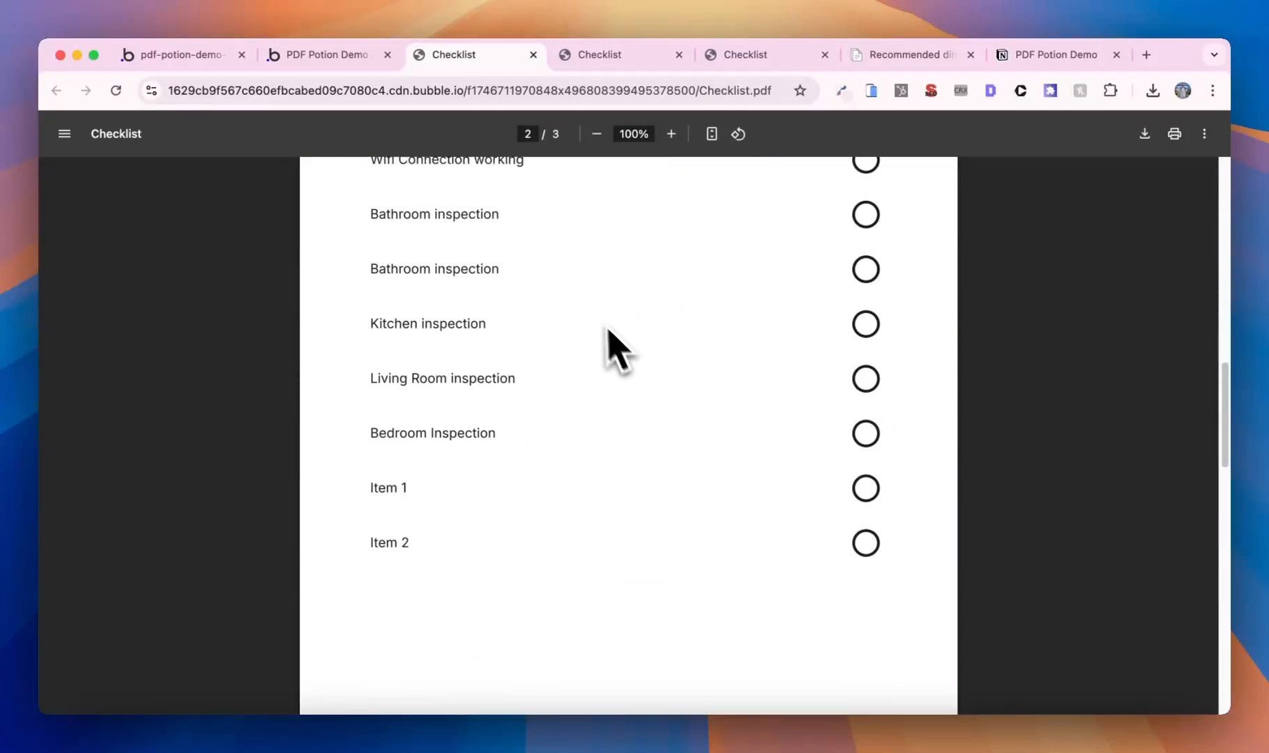
{"action": "scroll", "coordinate": [563, 380], "scroll_direction": "down", "scroll_amount": 7}
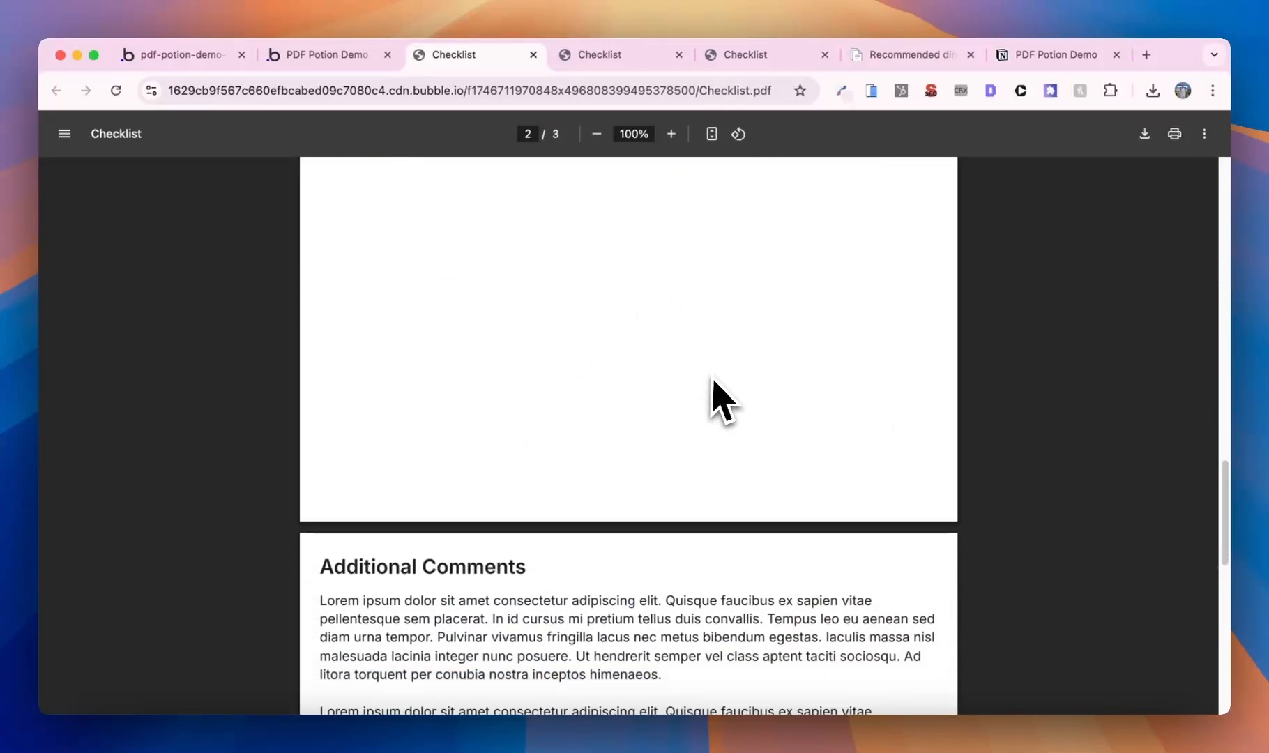
{"action": "scroll", "coordinate": [711, 479], "scroll_direction": "up", "scroll_amount": 20}
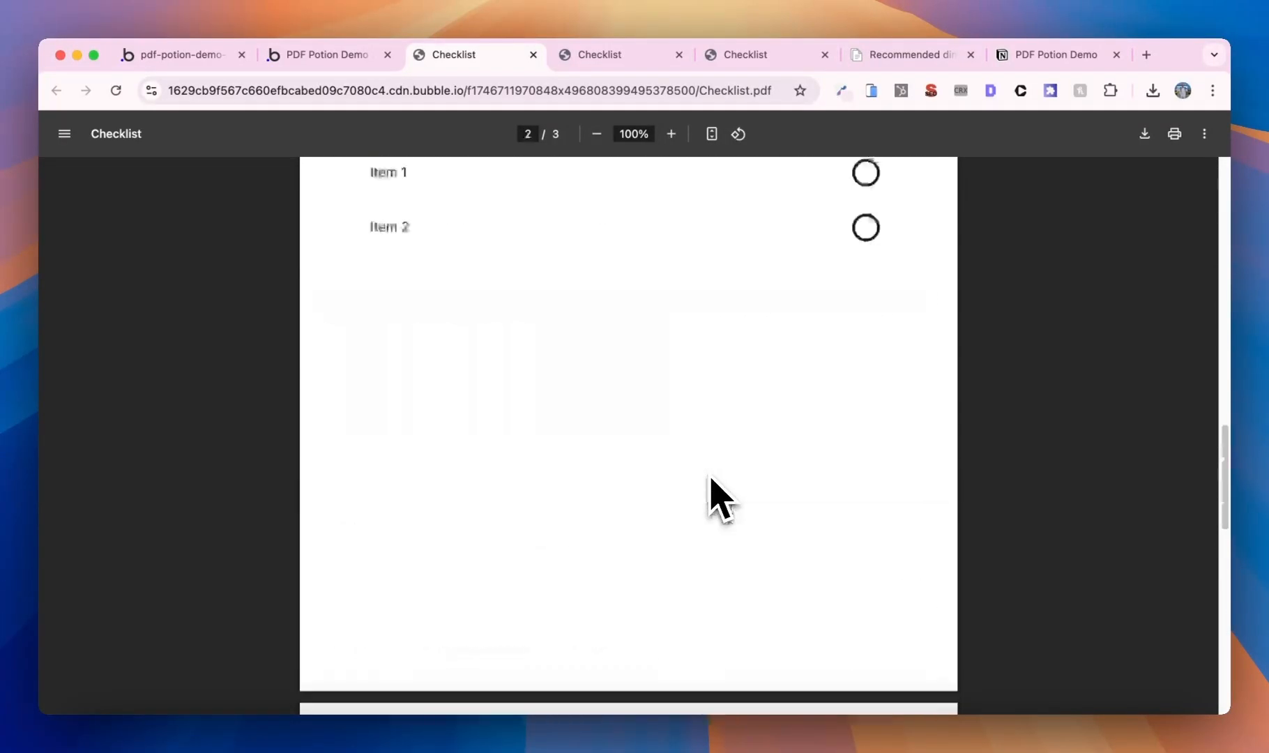
{"action": "scroll", "coordinate": [710, 472], "scroll_direction": "down", "scroll_amount": 4}
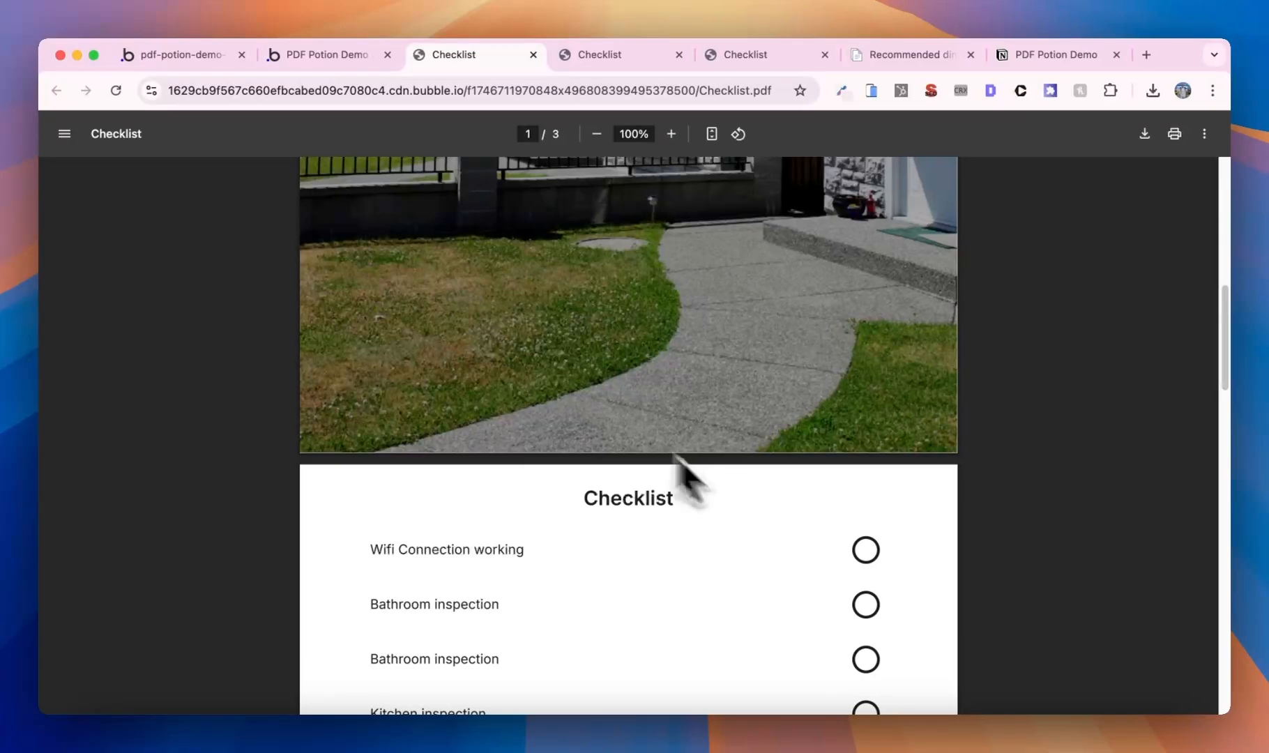
{"action": "left_click", "coordinate": [222, 59]}
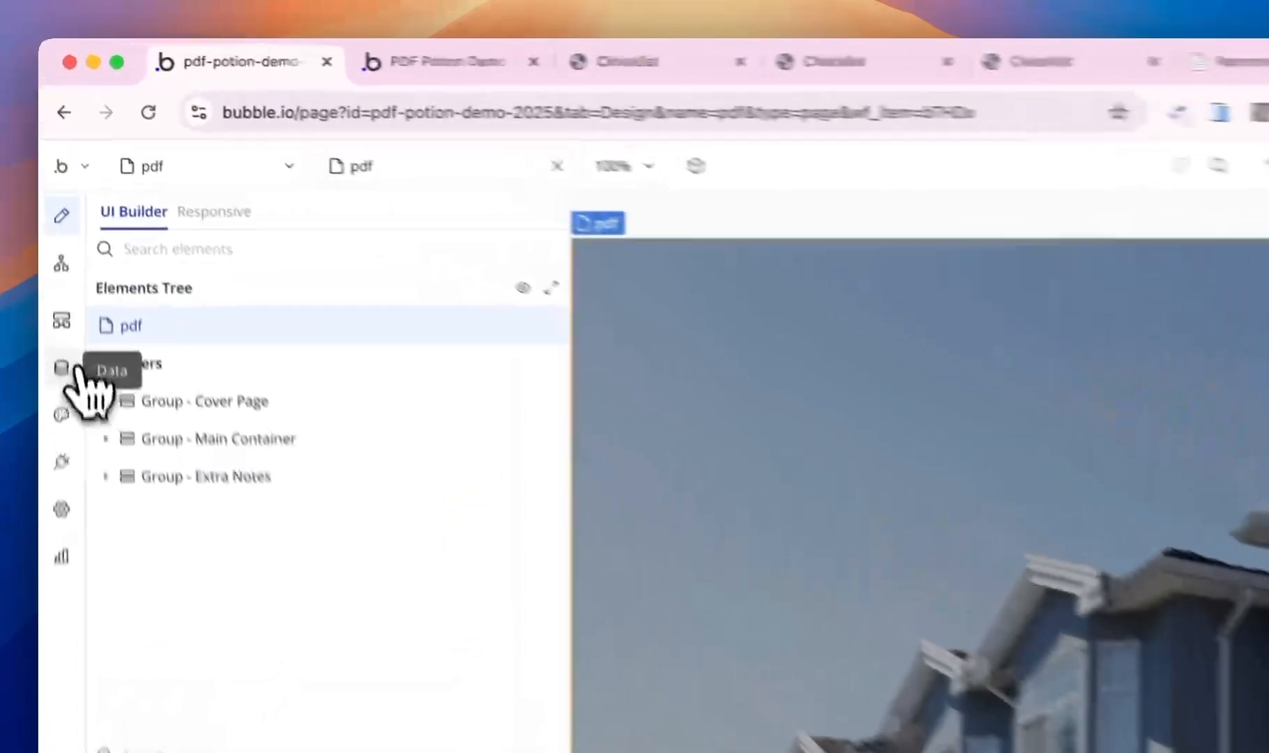
- Check the All Items data, now 16 entries including Item 4 through Item 11
{"action": "left_click", "coordinate": [54, 271]}
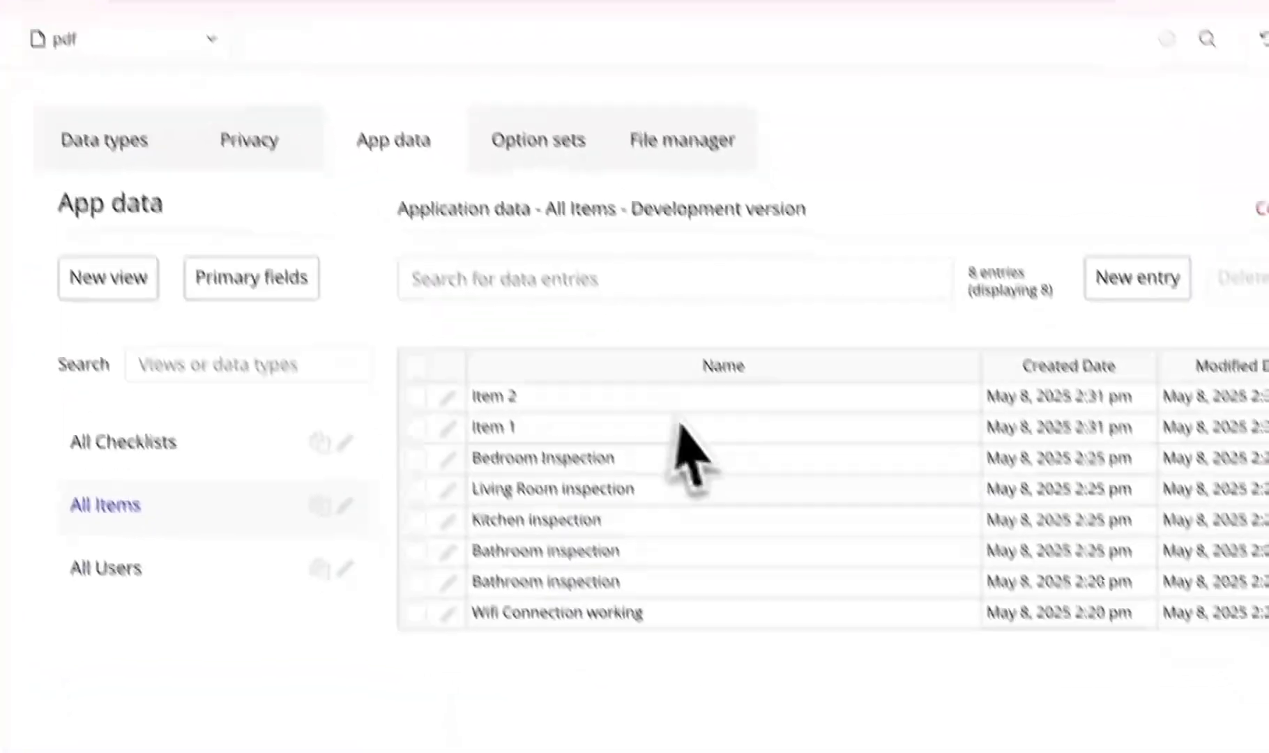
{"action": "left_click", "coordinate": [415, 397]}
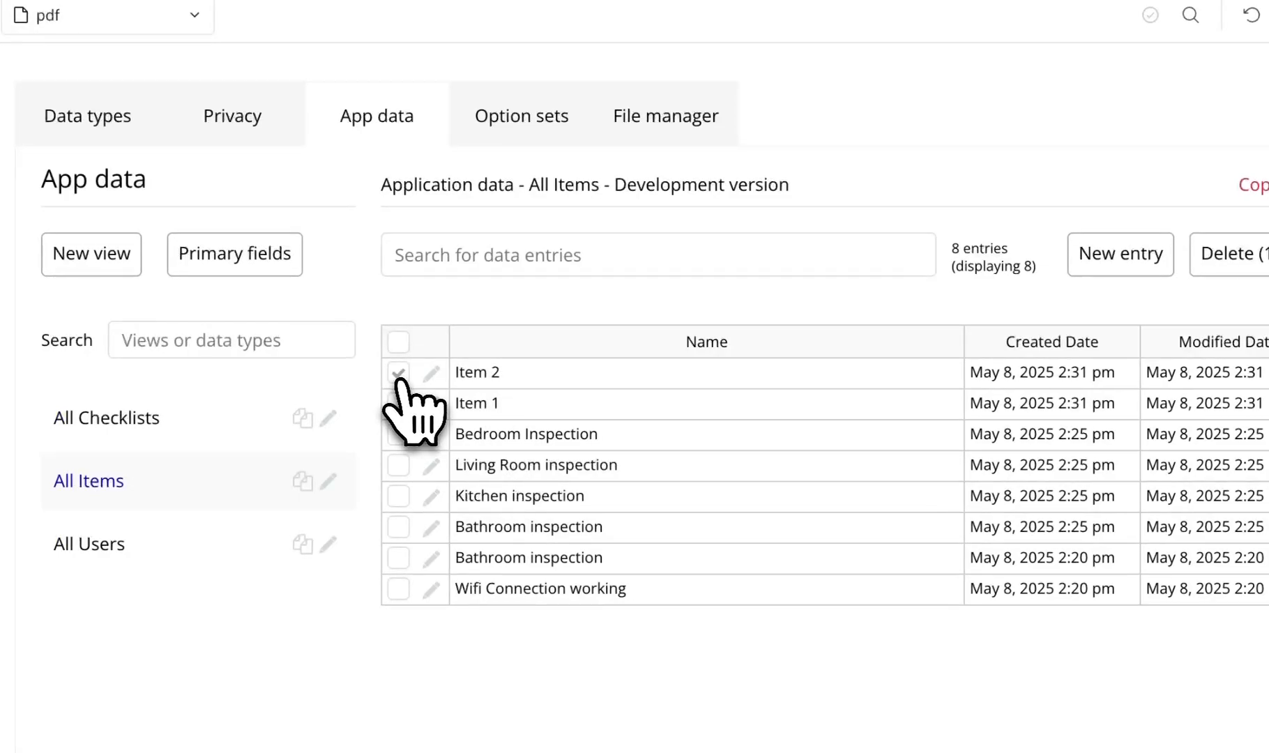
{"action": "left_click", "coordinate": [400, 381]}
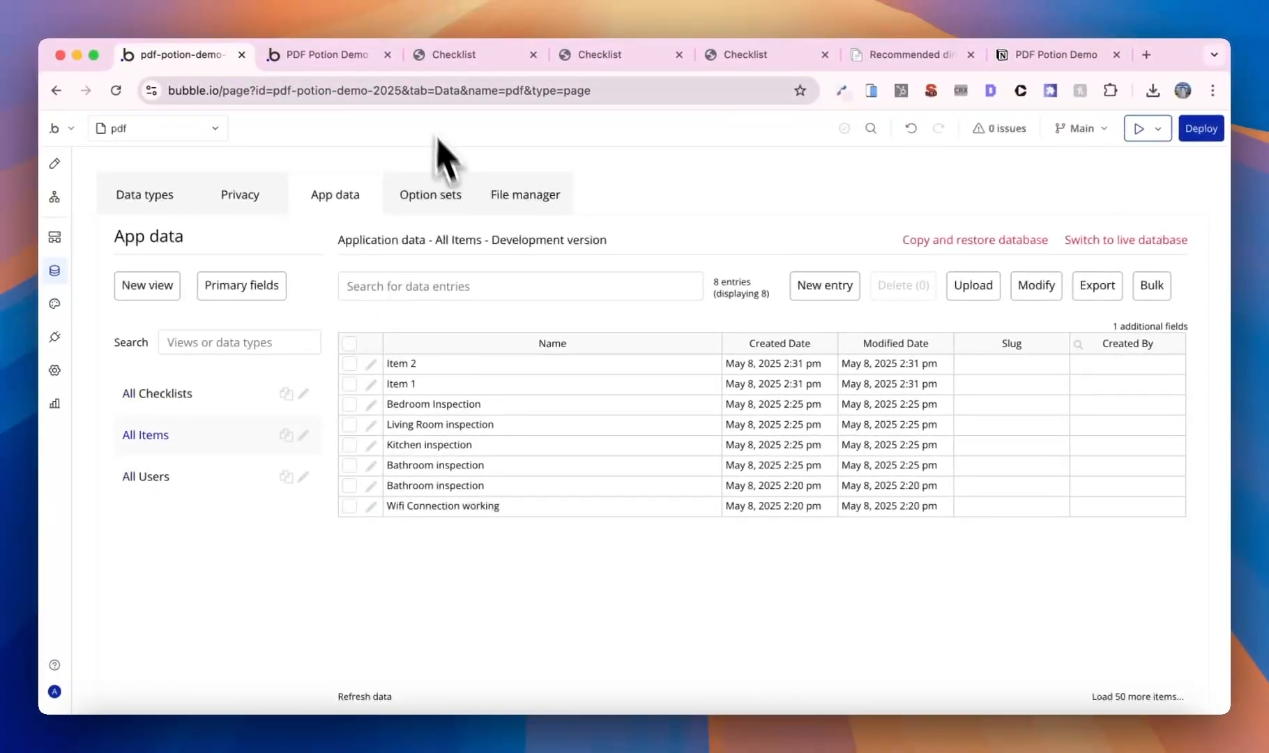
{"action": "left_click", "coordinate": [824, 285]}
{"action": "left_click", "coordinate": [1109, 362]}
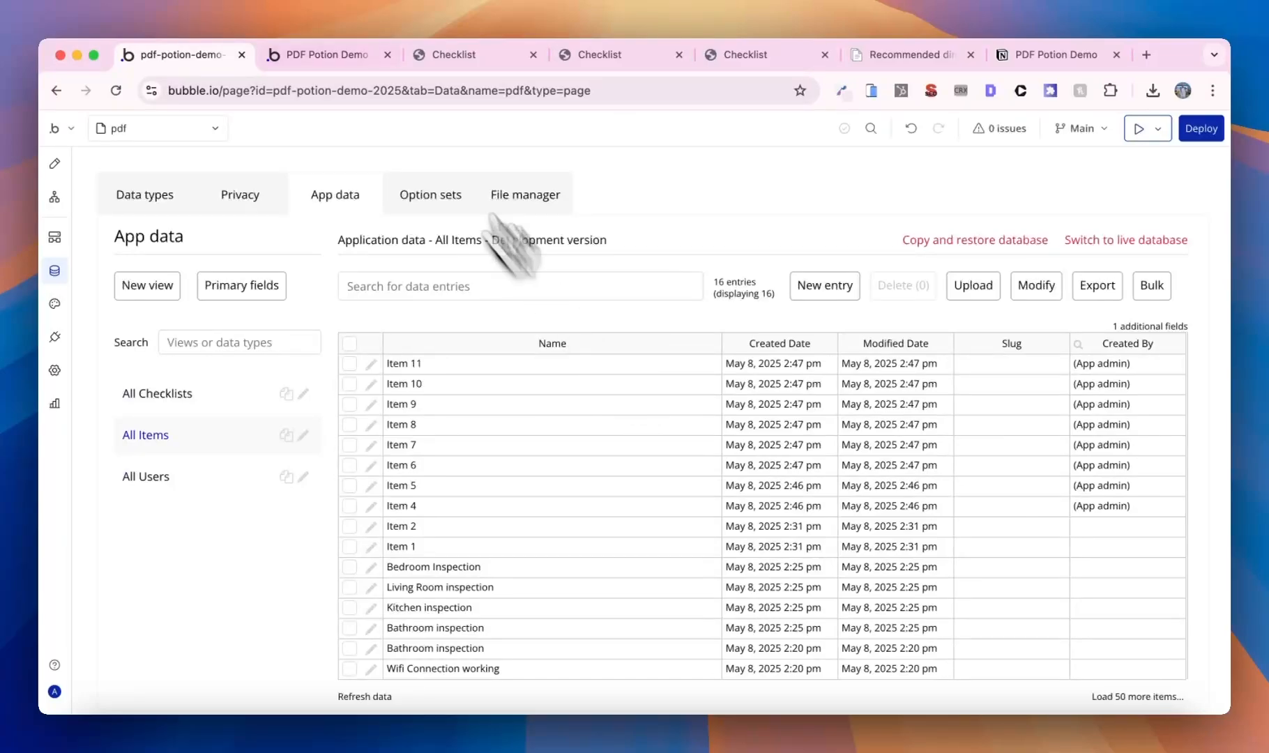
{"action": "left_click", "coordinate": [338, 57]}
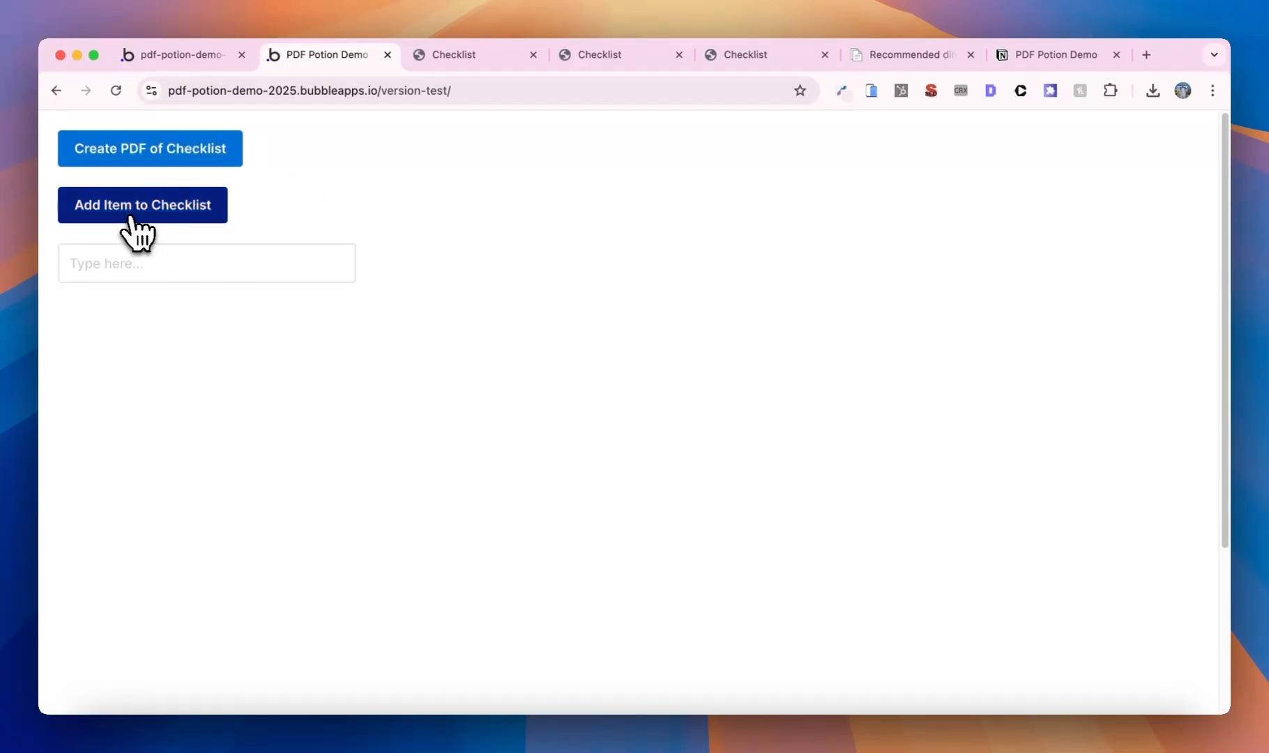
- Generate a fresh Checklist PDF and close the old Checklist PDF tabs
{"action": "scroll", "coordinate": [348, 416], "scroll_direction": "down", "scroll_amount": 10}
{"action": "scroll", "coordinate": [348, 417], "scroll_direction": "up", "scroll_amount": 10}
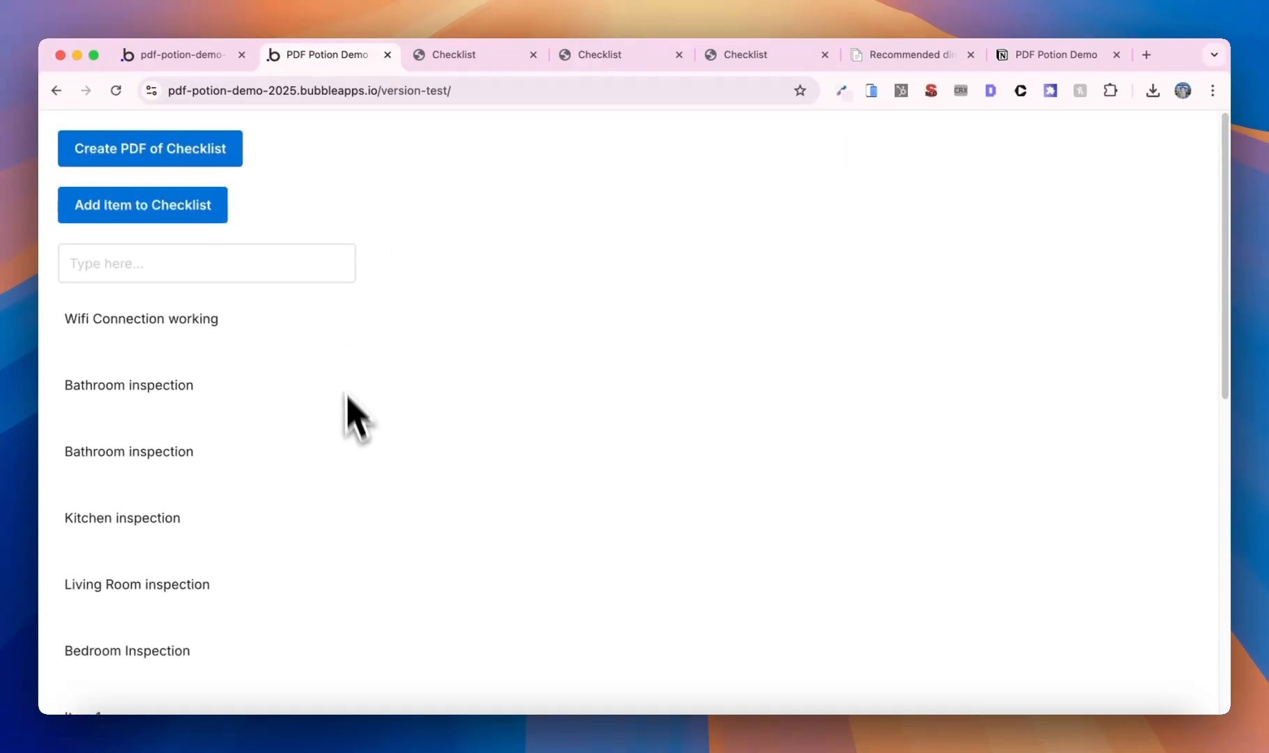
{"action": "left_click", "coordinate": [218, 159]}
{"action": "left_click", "coordinate": [532, 55]}
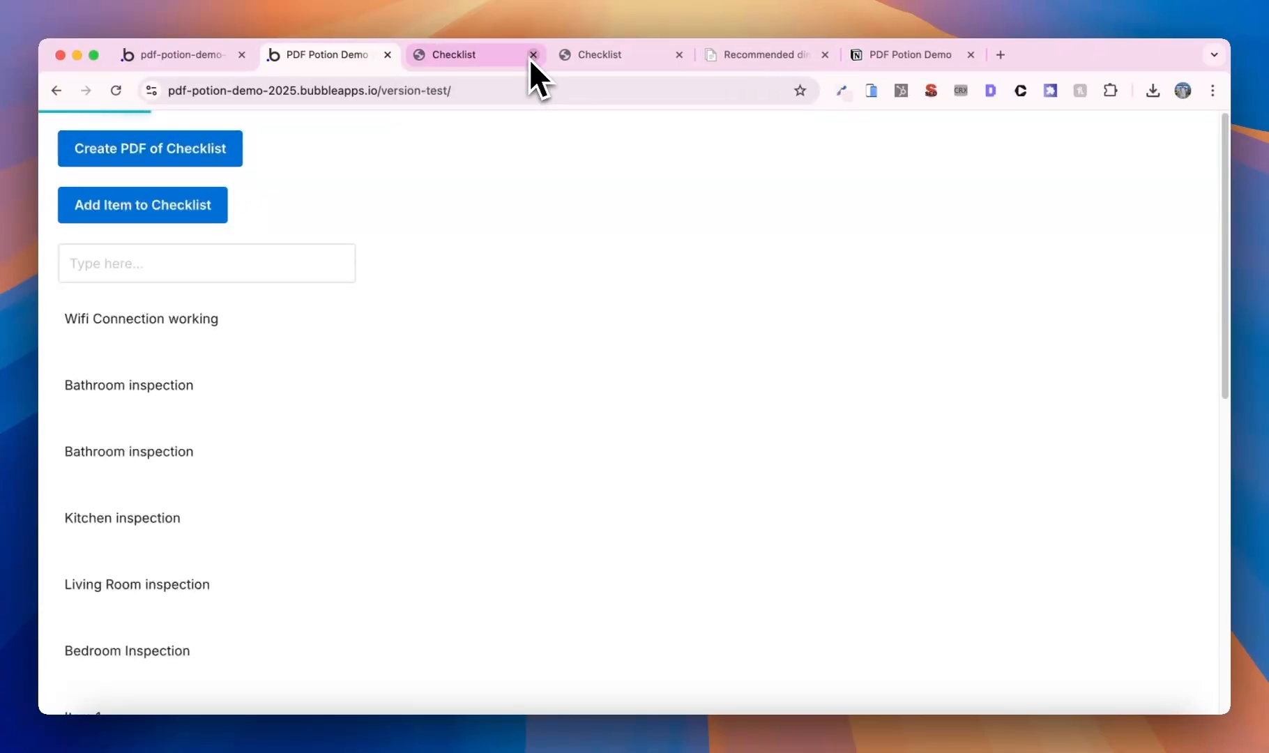
{"action": "left_click", "coordinate": [532, 55]}
{"action": "left_click", "coordinate": [532, 55]}
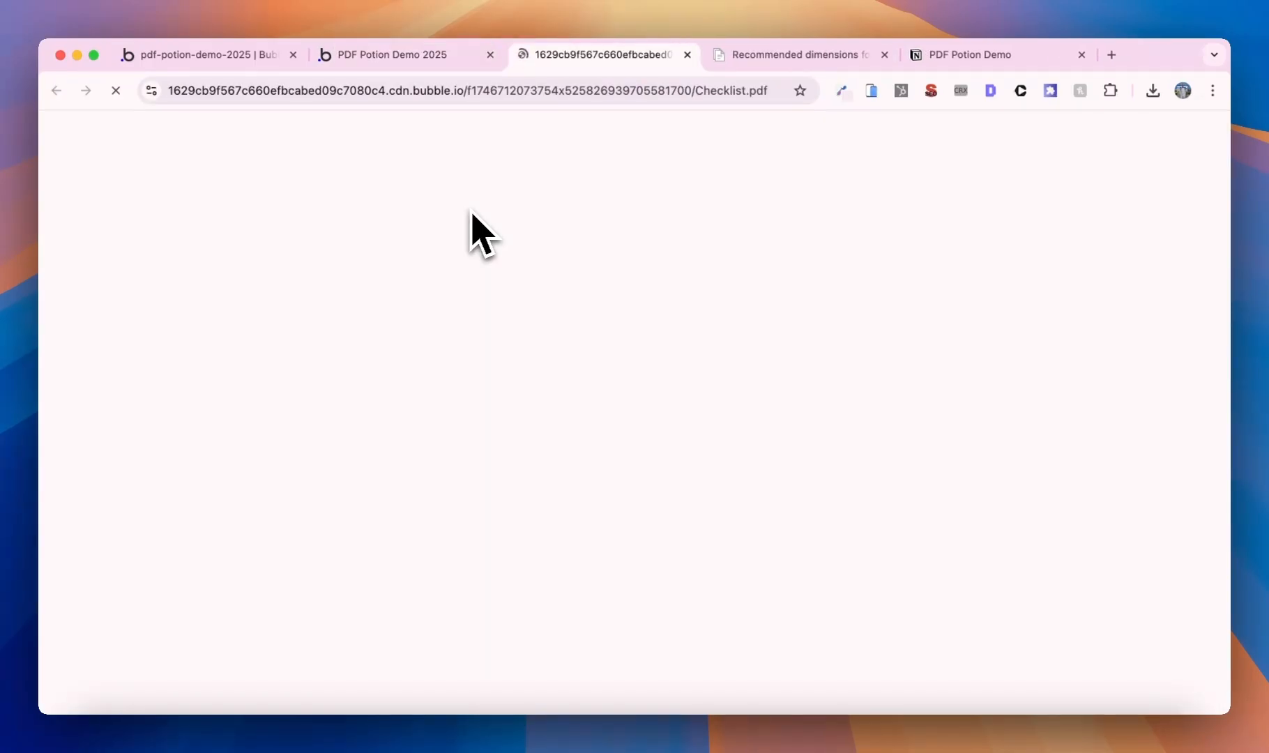
- Scroll the four-page PDF, noting Item 11 spilling onto its own page before Additional Comments
{"action": "scroll", "coordinate": [474, 279], "scroll_direction": "down", "scroll_amount": 10}
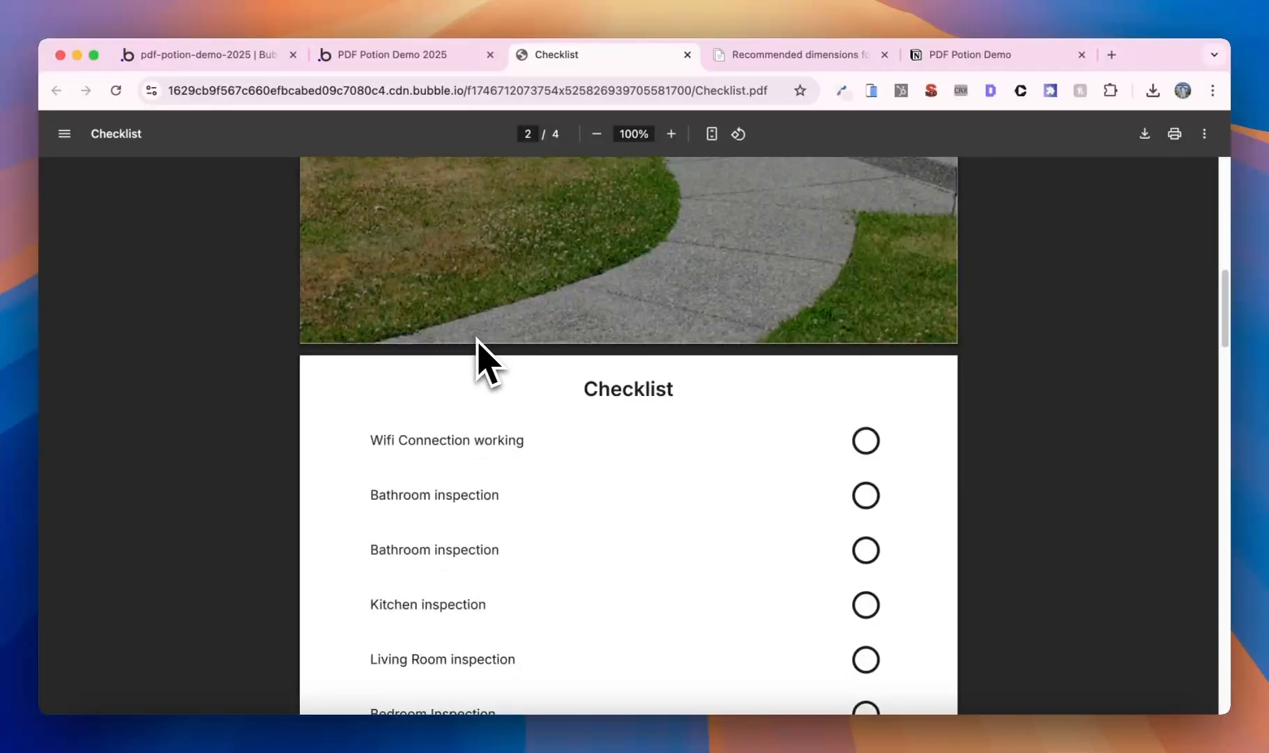
{"action": "scroll", "coordinate": [477, 348], "scroll_direction": "down", "scroll_amount": 5}
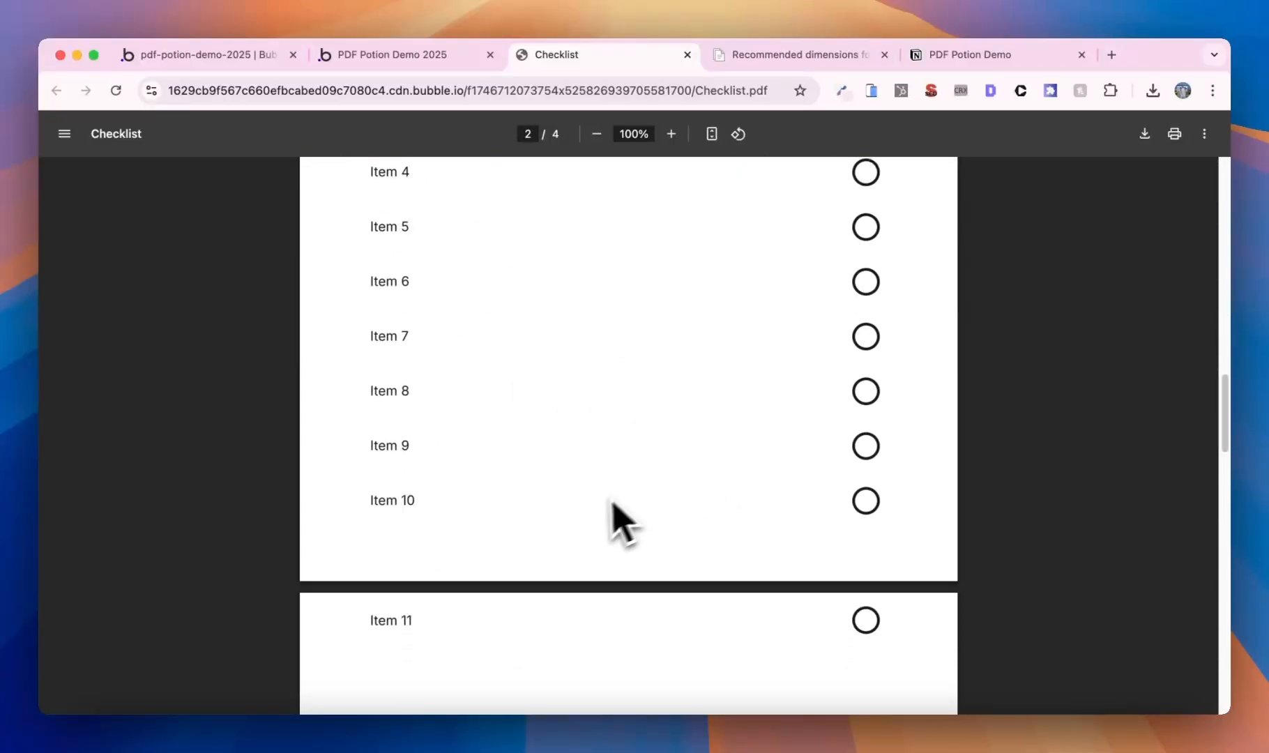
{"action": "scroll", "coordinate": [487, 573], "scroll_direction": "down", "scroll_amount": 3}
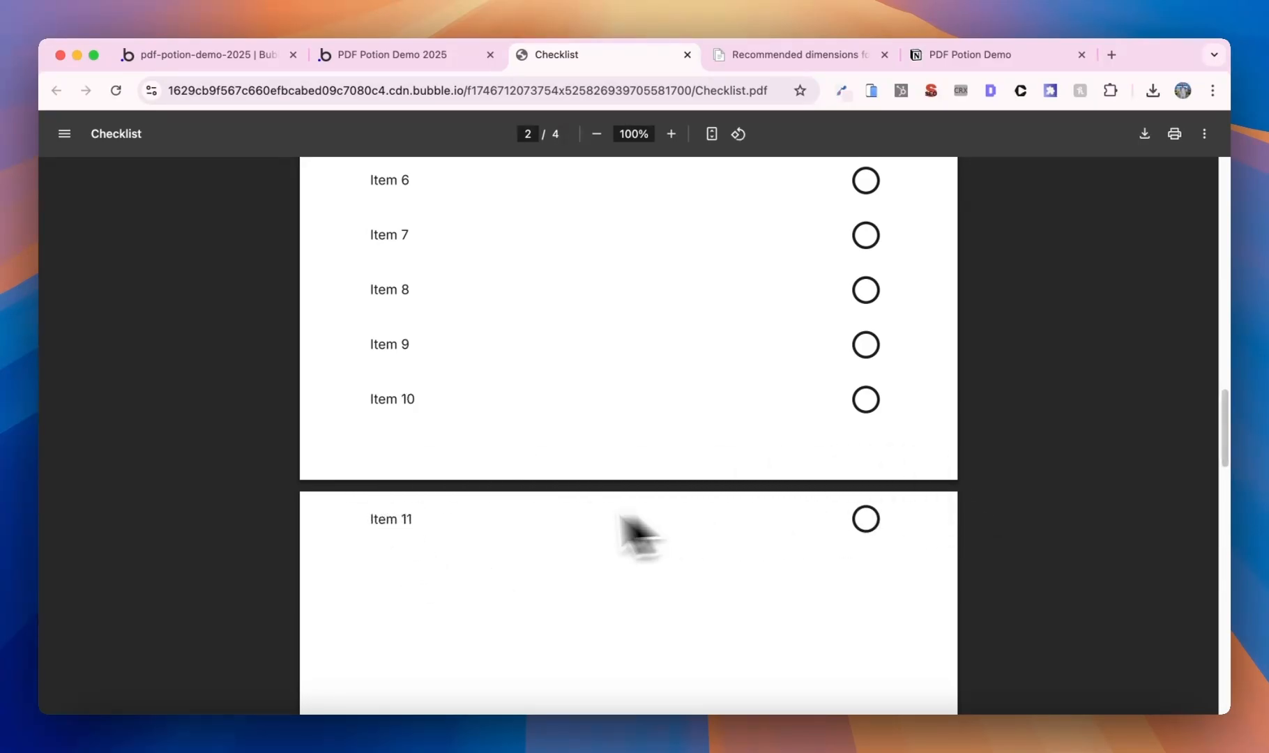
{"action": "scroll", "coordinate": [460, 523], "scroll_direction": "down", "scroll_amount": 1}
{"action": "scroll", "coordinate": [464, 530], "scroll_direction": "down", "scroll_amount": 20}
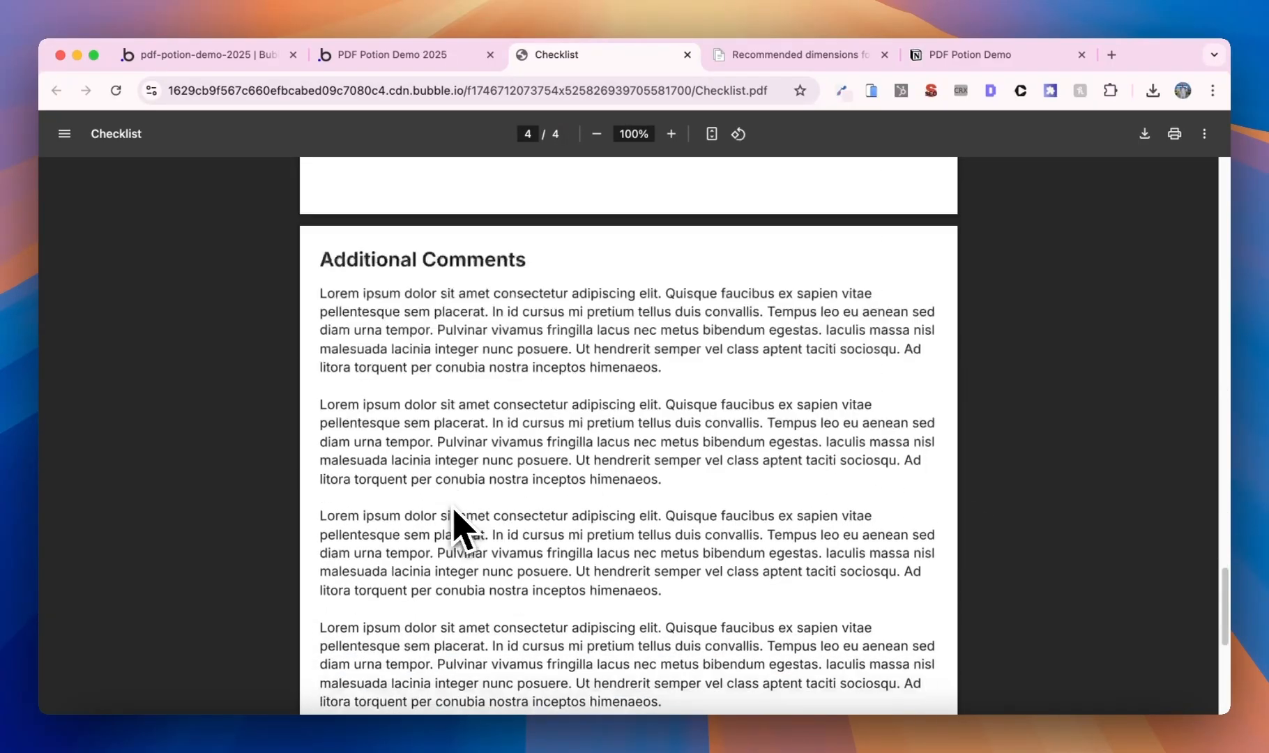
{"action": "scroll", "coordinate": [540, 485], "scroll_direction": "up", "scroll_amount": 15}
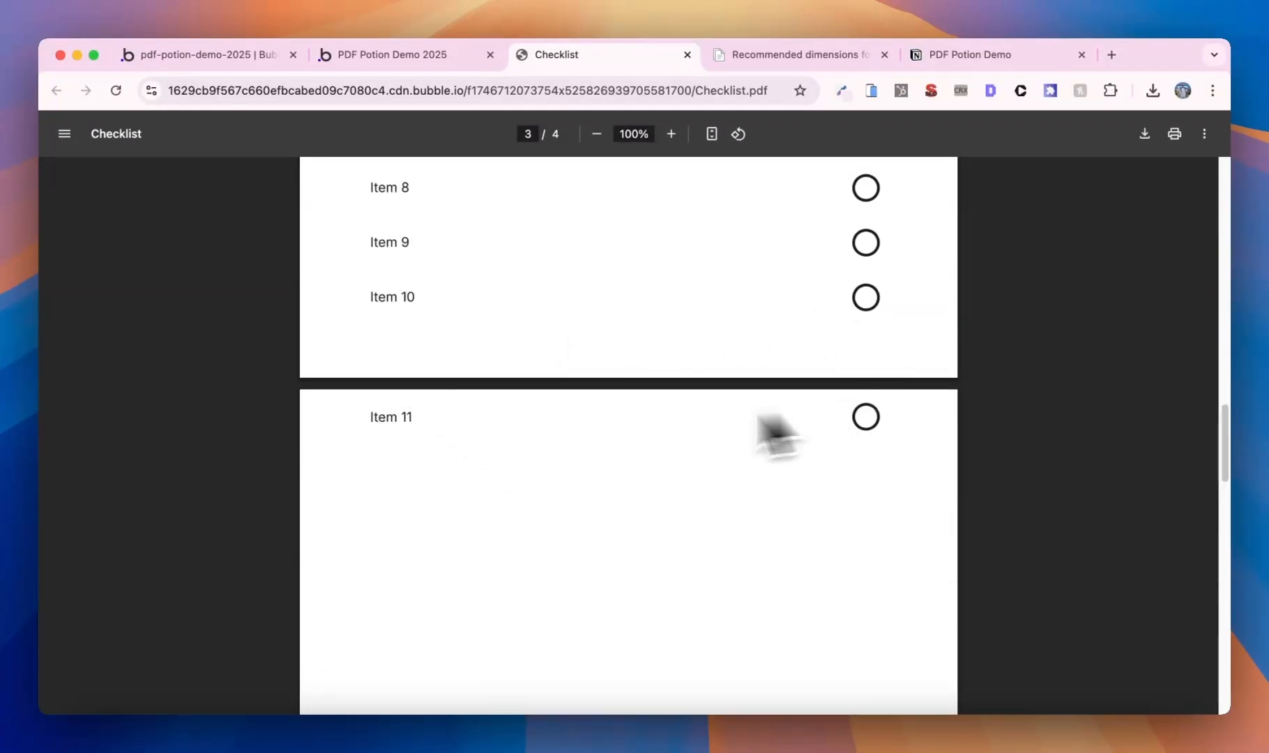
{"action": "scroll", "coordinate": [744, 487], "scroll_direction": "up", "scroll_amount": 5}
{"action": "scroll", "coordinate": [750, 487], "scroll_direction": "down", "scroll_amount": 1}
{"action": "scroll", "coordinate": [748, 468], "scroll_direction": "down", "scroll_amount": 1}
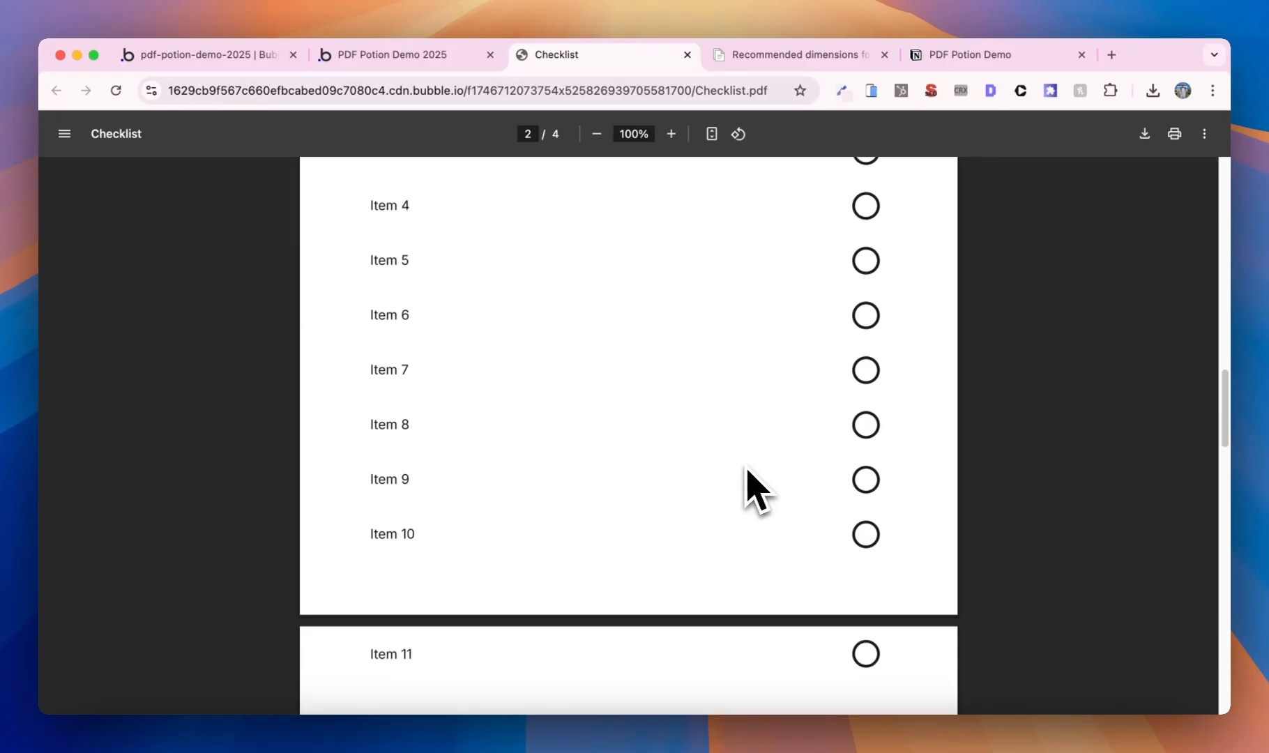
{"action": "scroll", "coordinate": [628, 566], "scroll_direction": "up", "scroll_amount": 12}
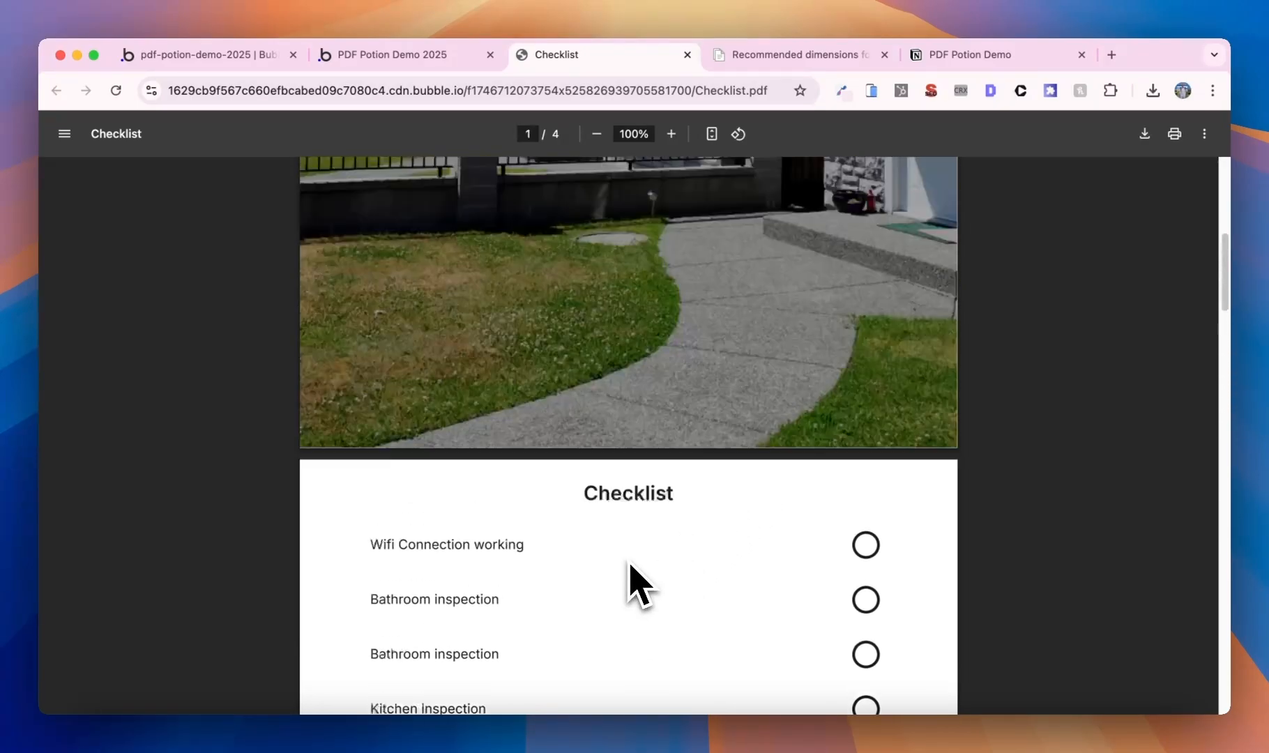
{"action": "scroll", "coordinate": [639, 584], "scroll_direction": "up", "scroll_amount": 2}
{"action": "scroll", "coordinate": [640, 585], "scroll_direction": "down", "scroll_amount": 10}
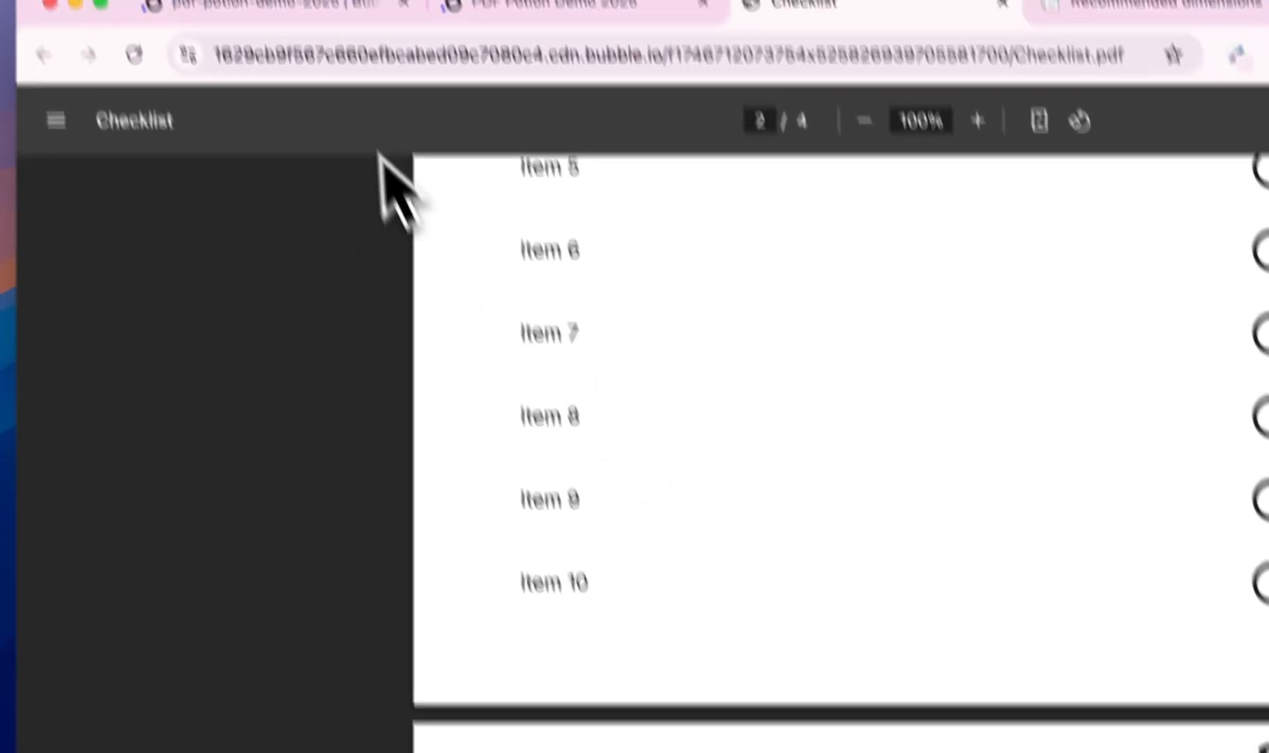
- Set the Create PDF step's Top/Bottom Margin to 50 and reload the app preview
{"action": "left_click", "coordinate": [319, 7]}
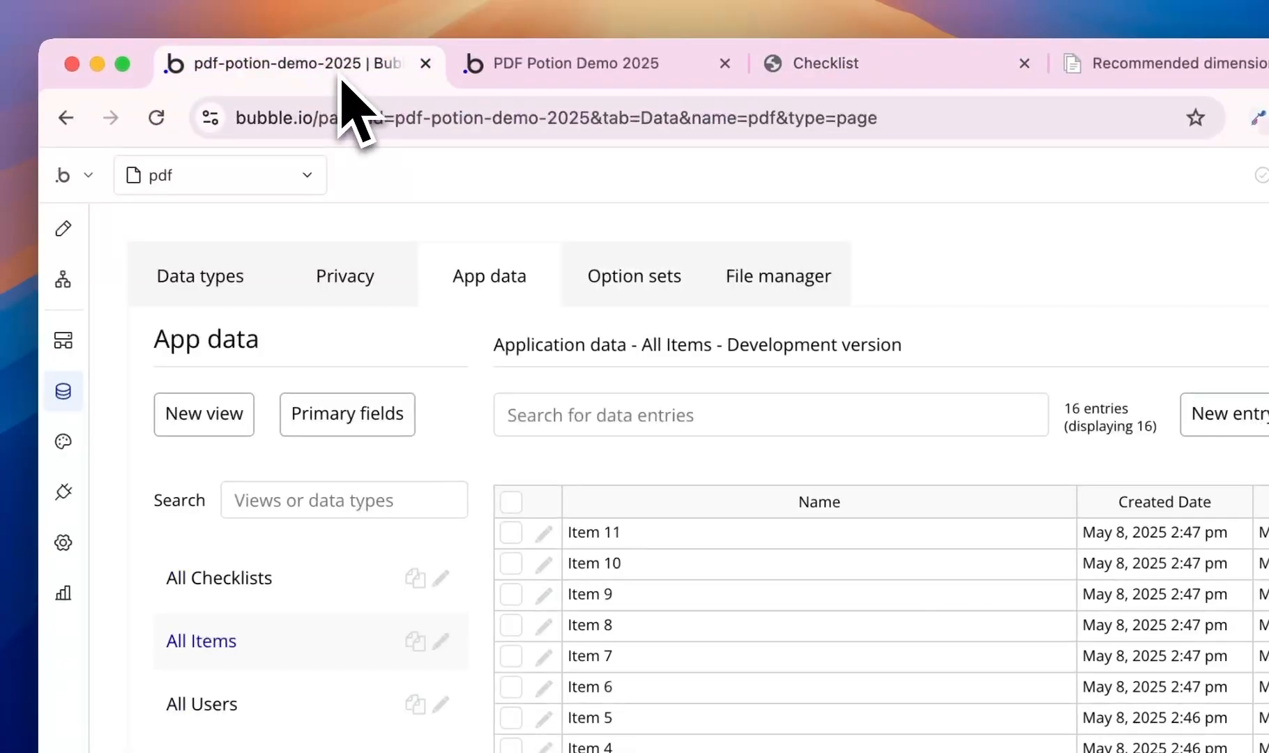
{"action": "left_click", "coordinate": [180, 195]}
{"action": "left_click", "coordinate": [184, 334]}
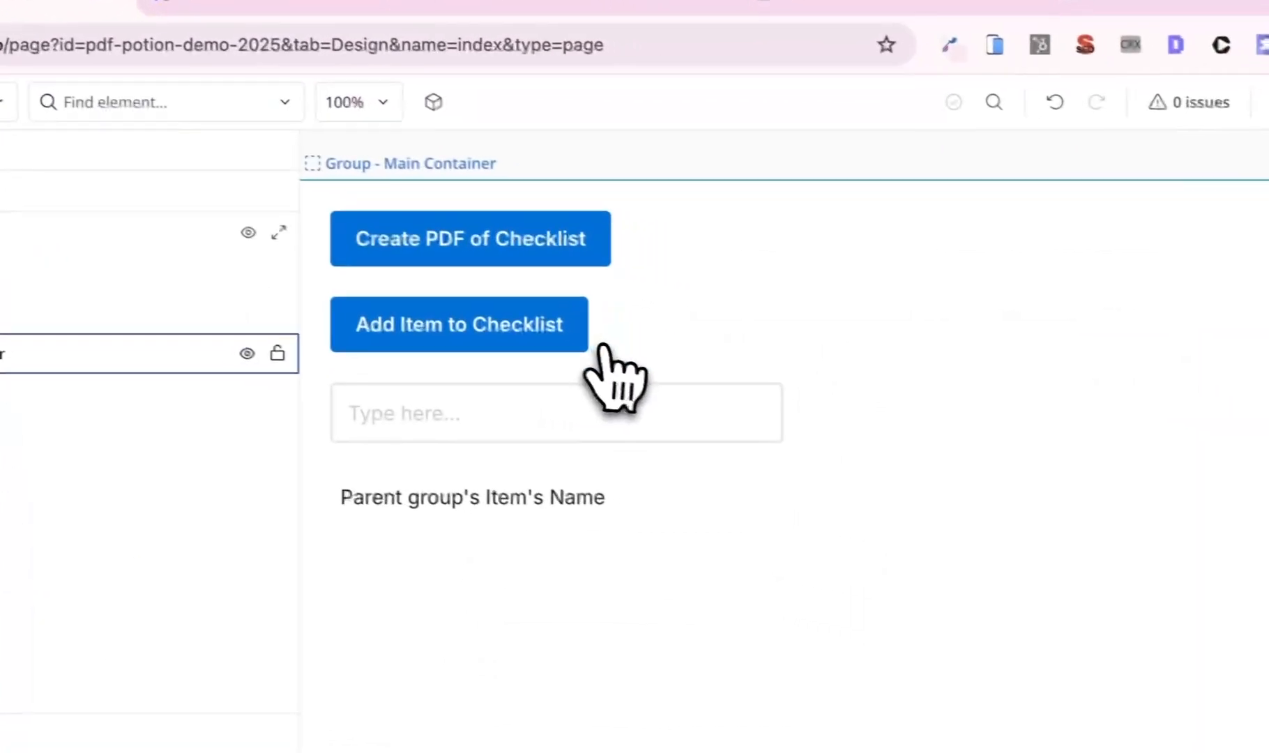
{"action": "left_click", "coordinate": [530, 251]}
{"action": "left_click", "coordinate": [929, 453]}
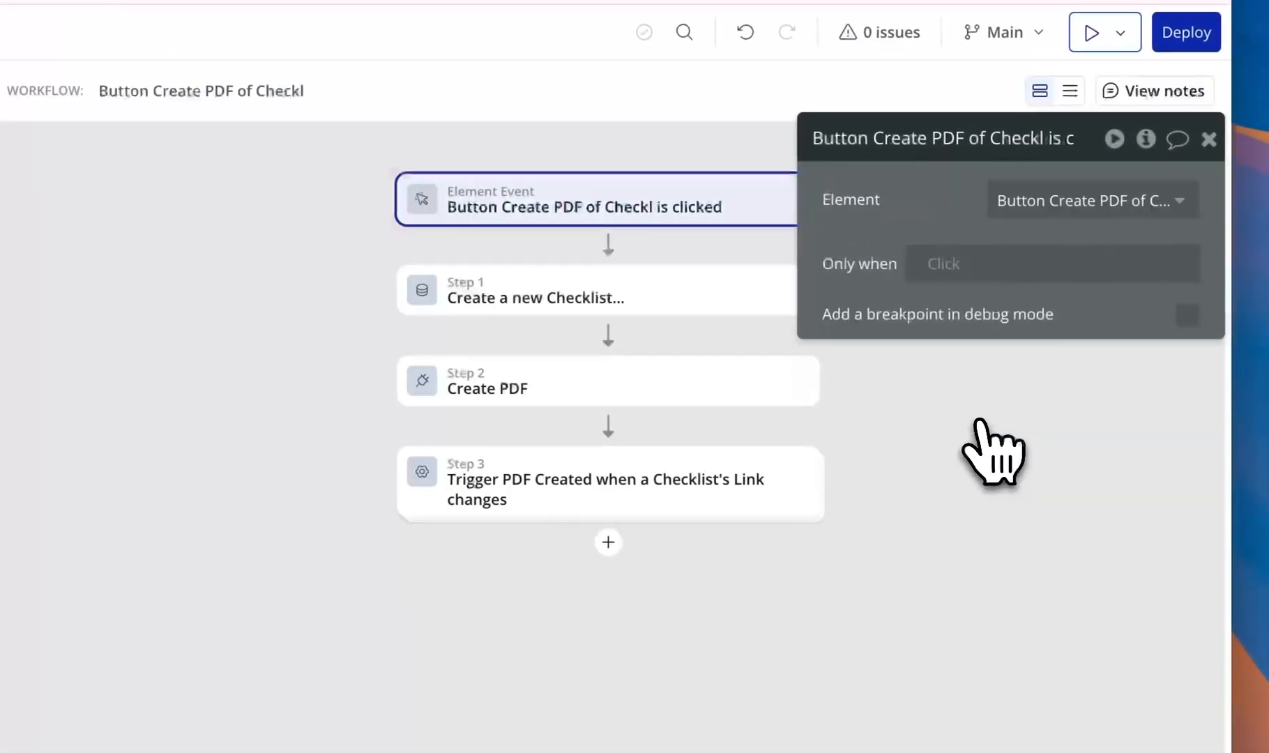
{"action": "left_click", "coordinate": [591, 391]}
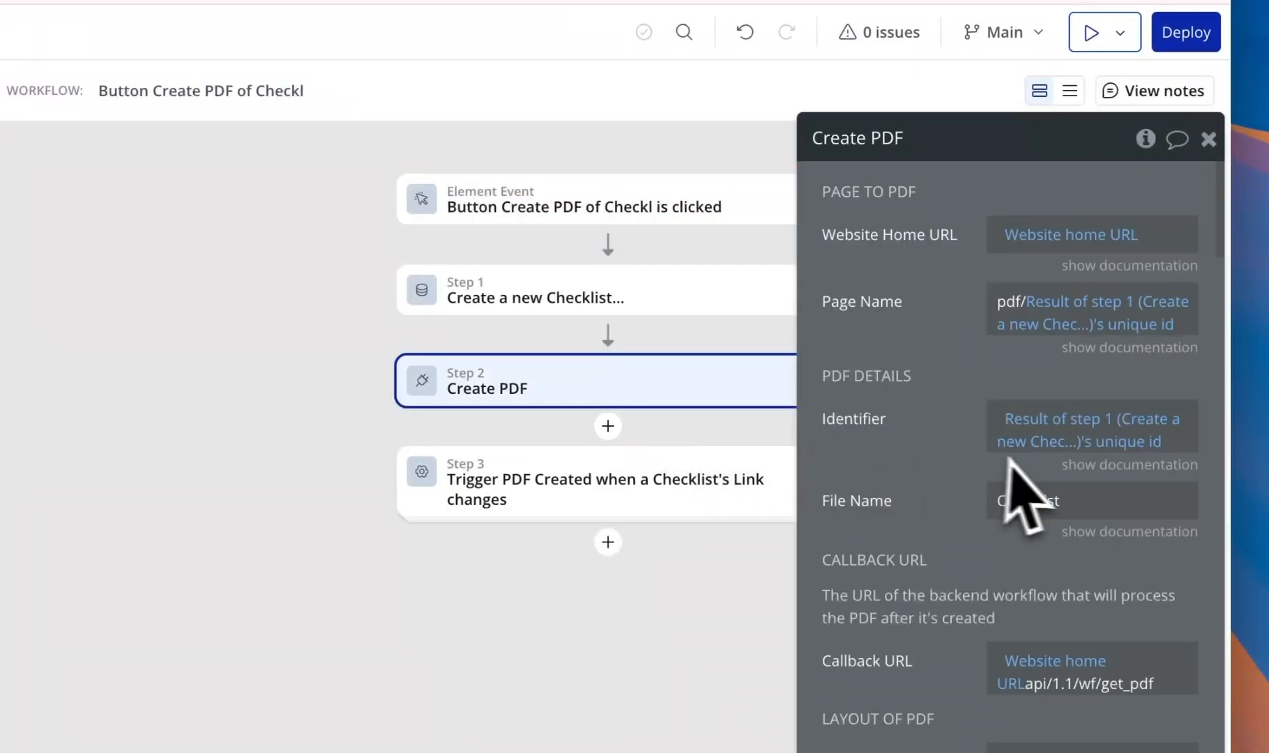
{"action": "scroll", "coordinate": [1010, 465], "scroll_direction": "down", "scroll_amount": 4}
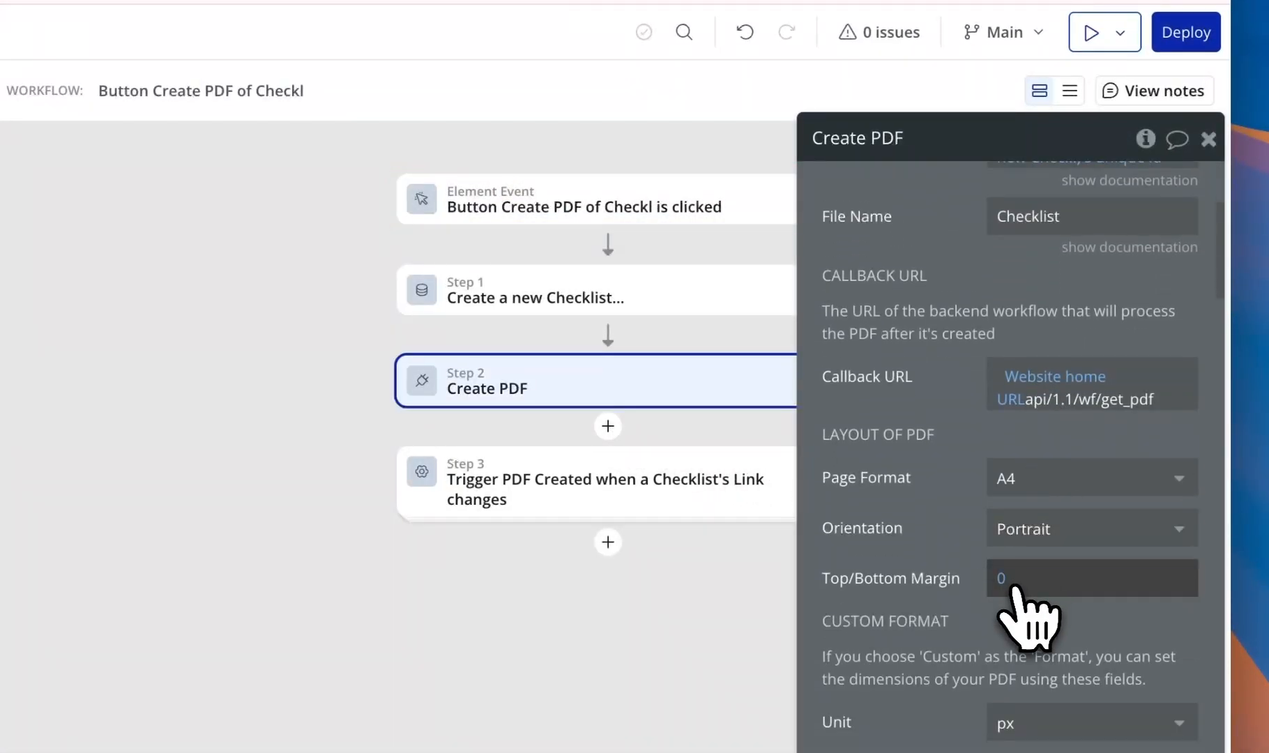
{"action": "left_click", "coordinate": [1003, 583]}
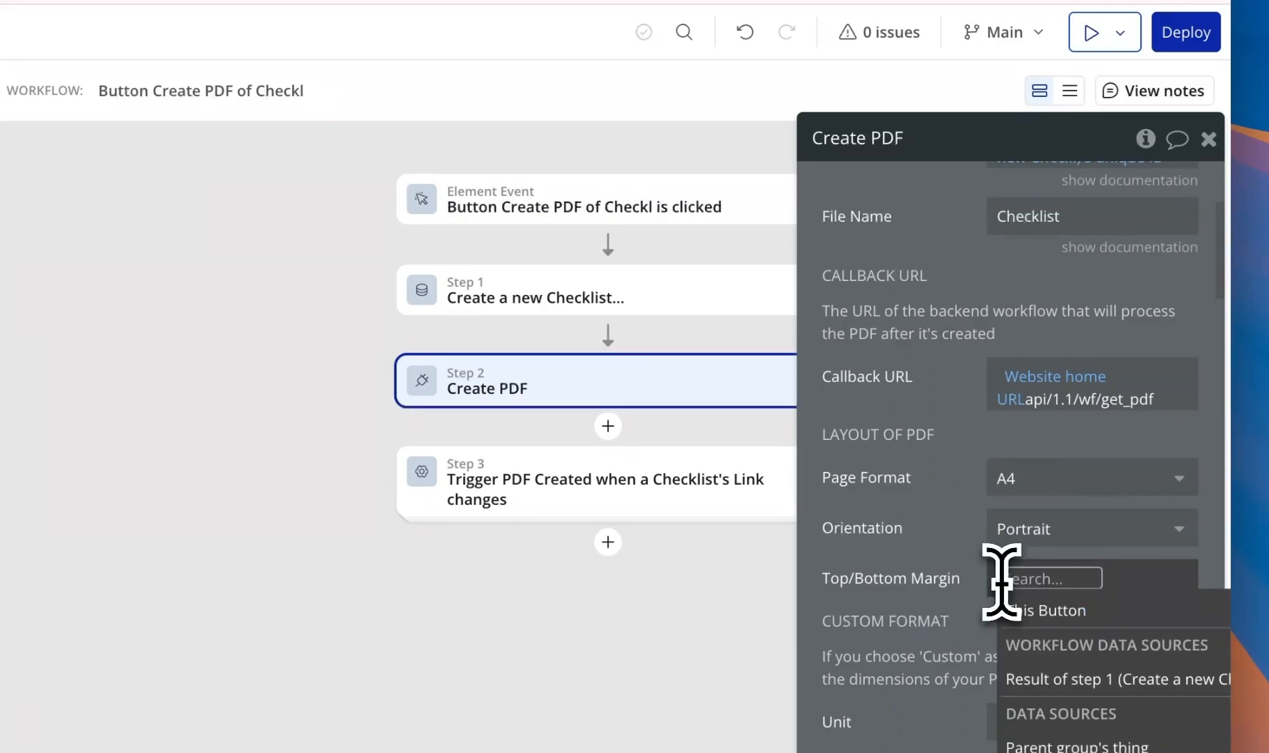
{"action": "type", "text": "50"}
{"action": "left_click", "coordinate": [886, 544]}
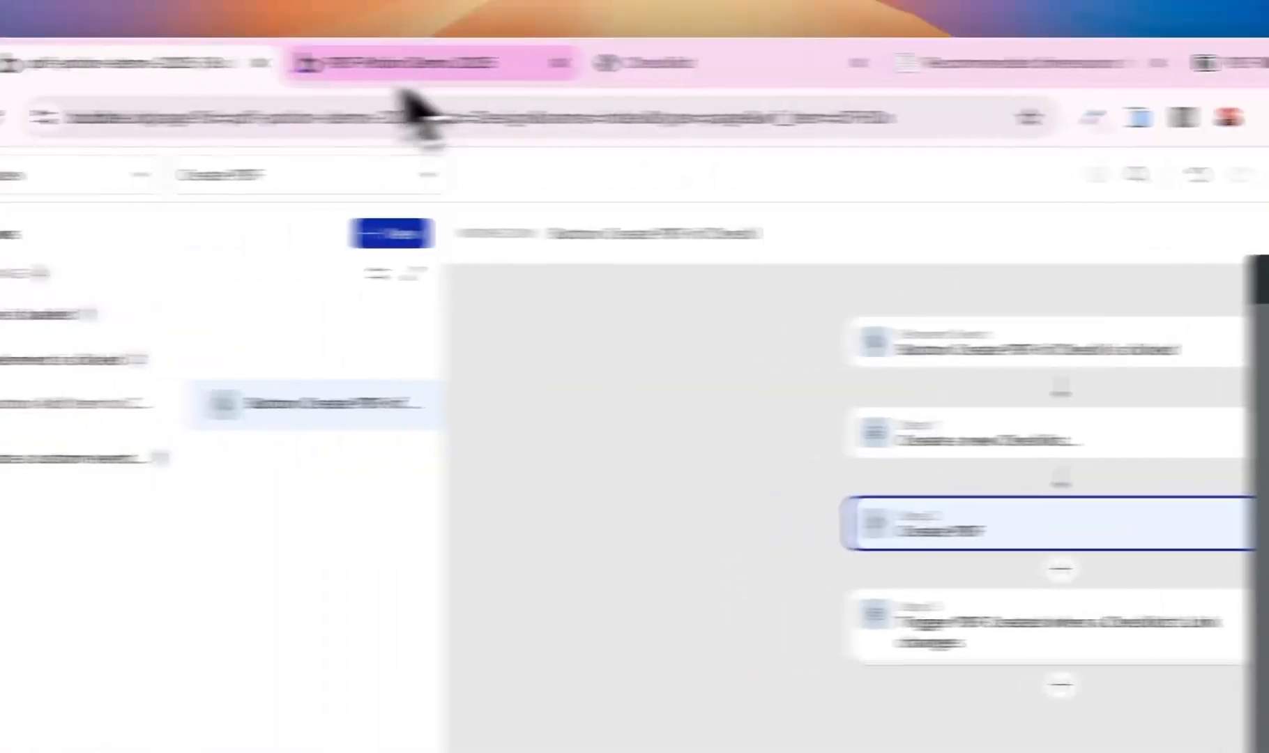
{"action": "left_click", "coordinate": [150, 20]}
{"action": "left_click", "coordinate": [564, 171]}
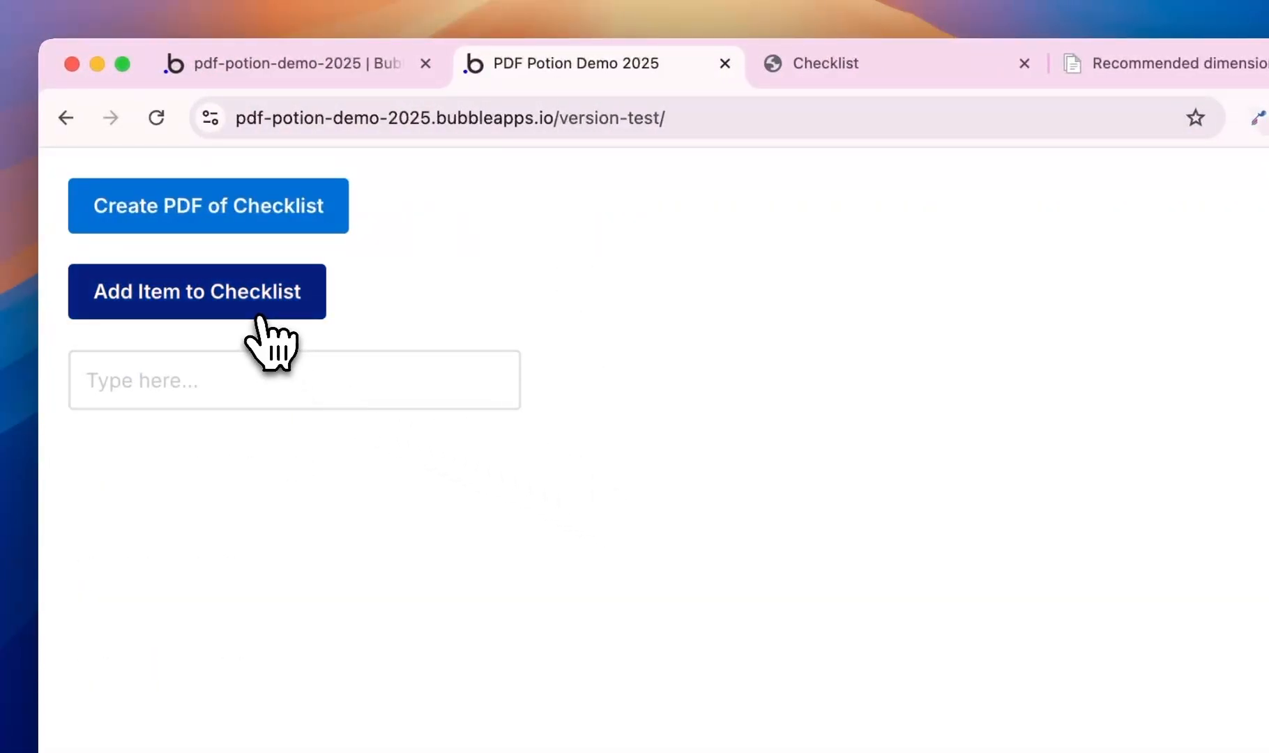
- Regenerate the Checklist PDF with the 50 margin and review its four pages
{"action": "left_click", "coordinate": [286, 223]}
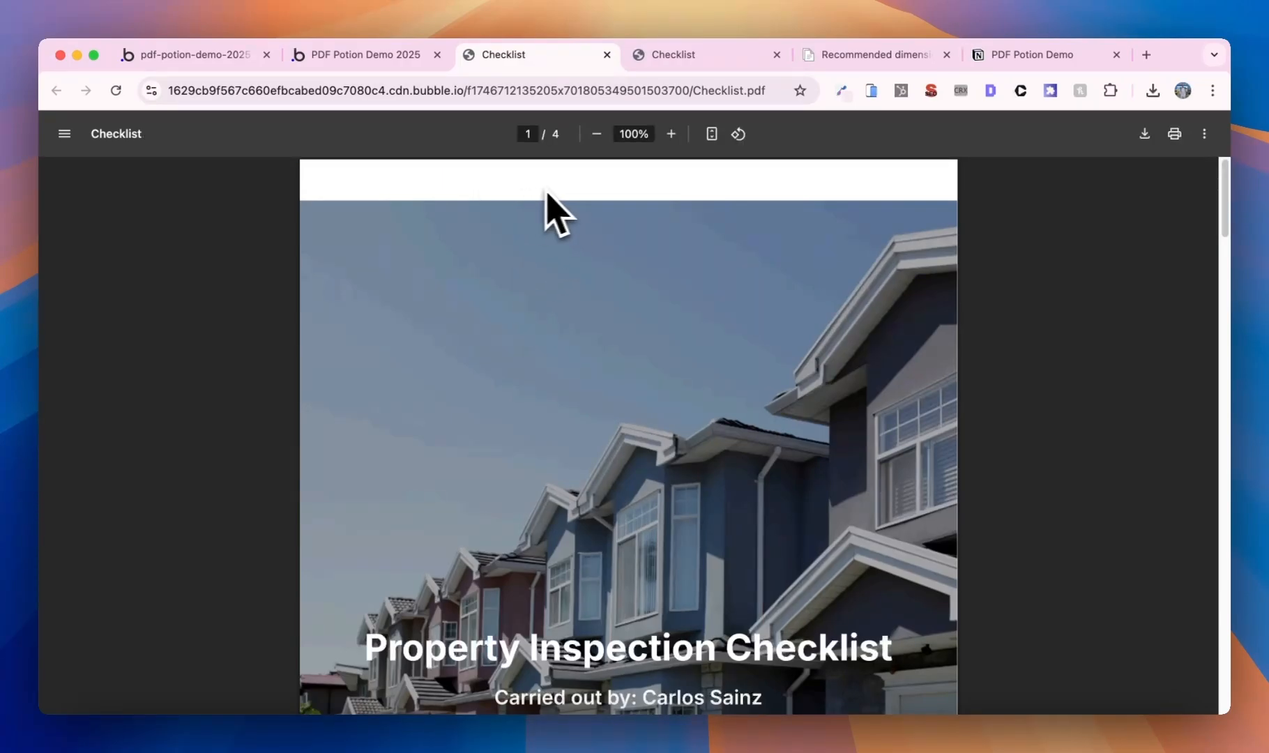
{"action": "scroll", "coordinate": [589, 273], "scroll_direction": "down", "scroll_amount": 15}
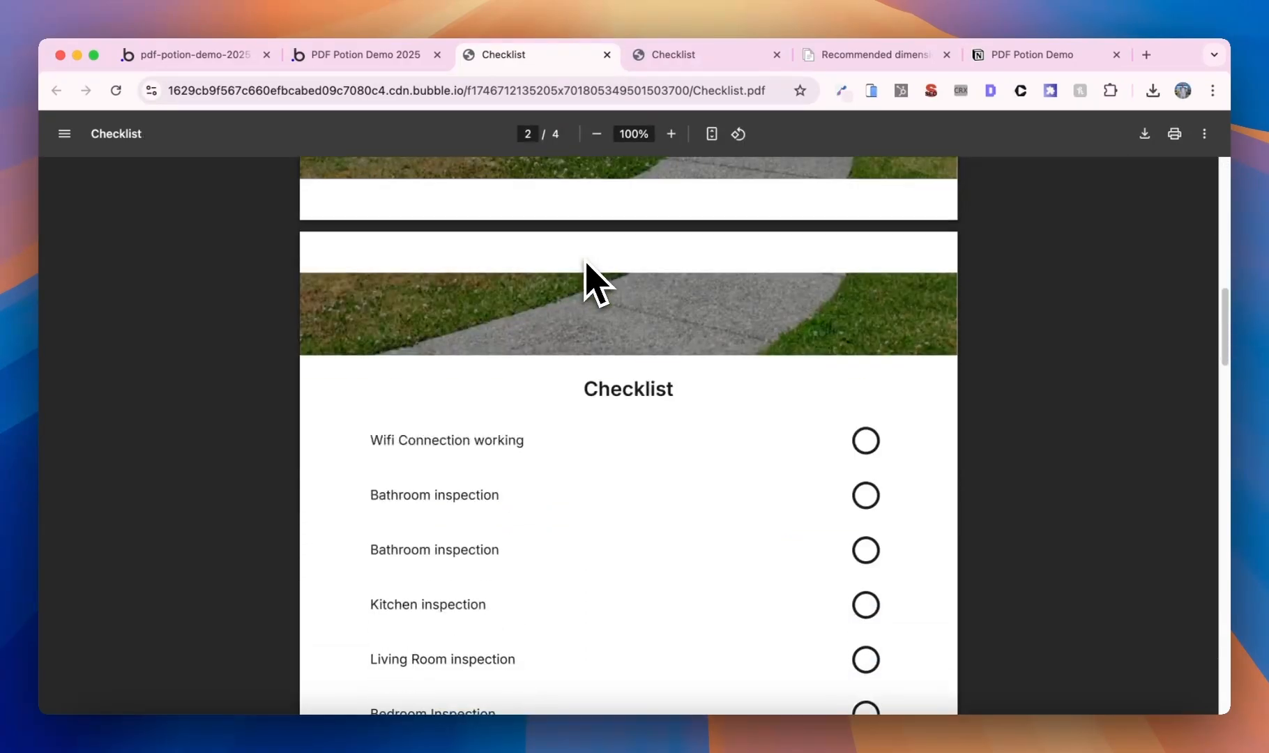
{"action": "scroll", "coordinate": [561, 336], "scroll_direction": "down", "scroll_amount": 6}
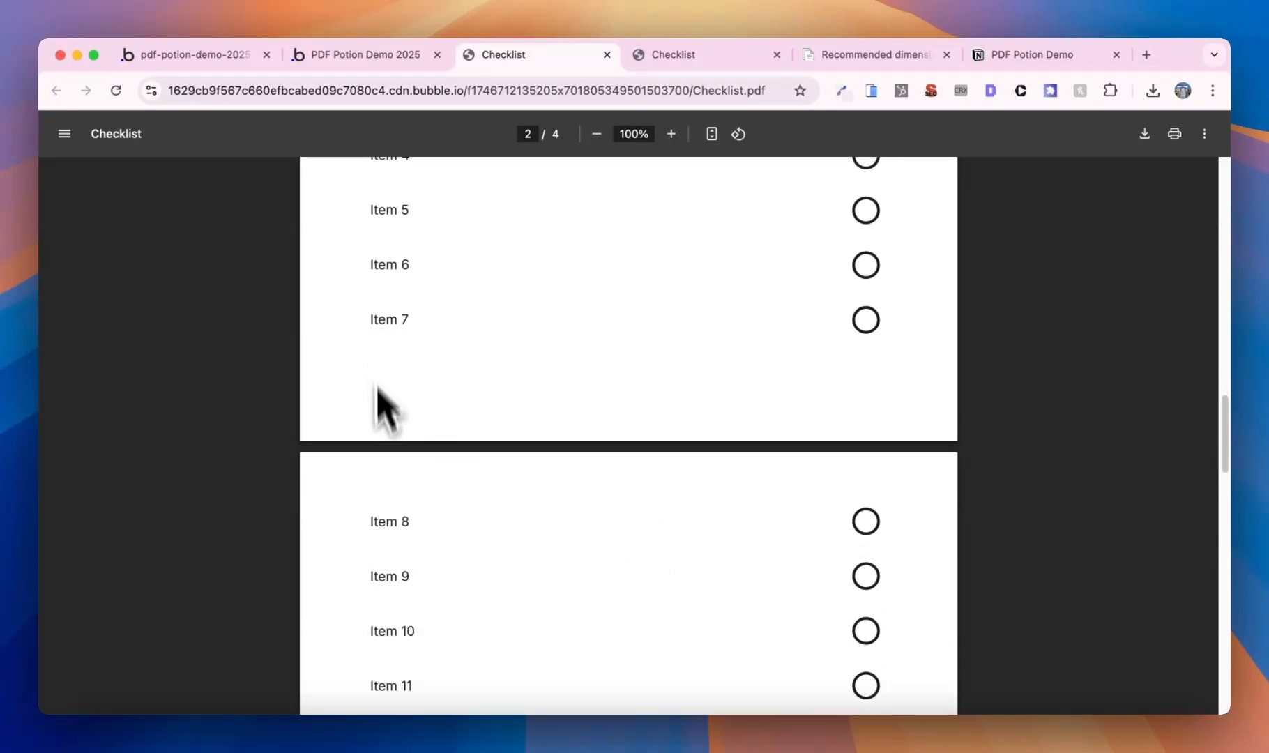
{"action": "scroll", "coordinate": [453, 536], "scroll_direction": "down", "scroll_amount": 1}
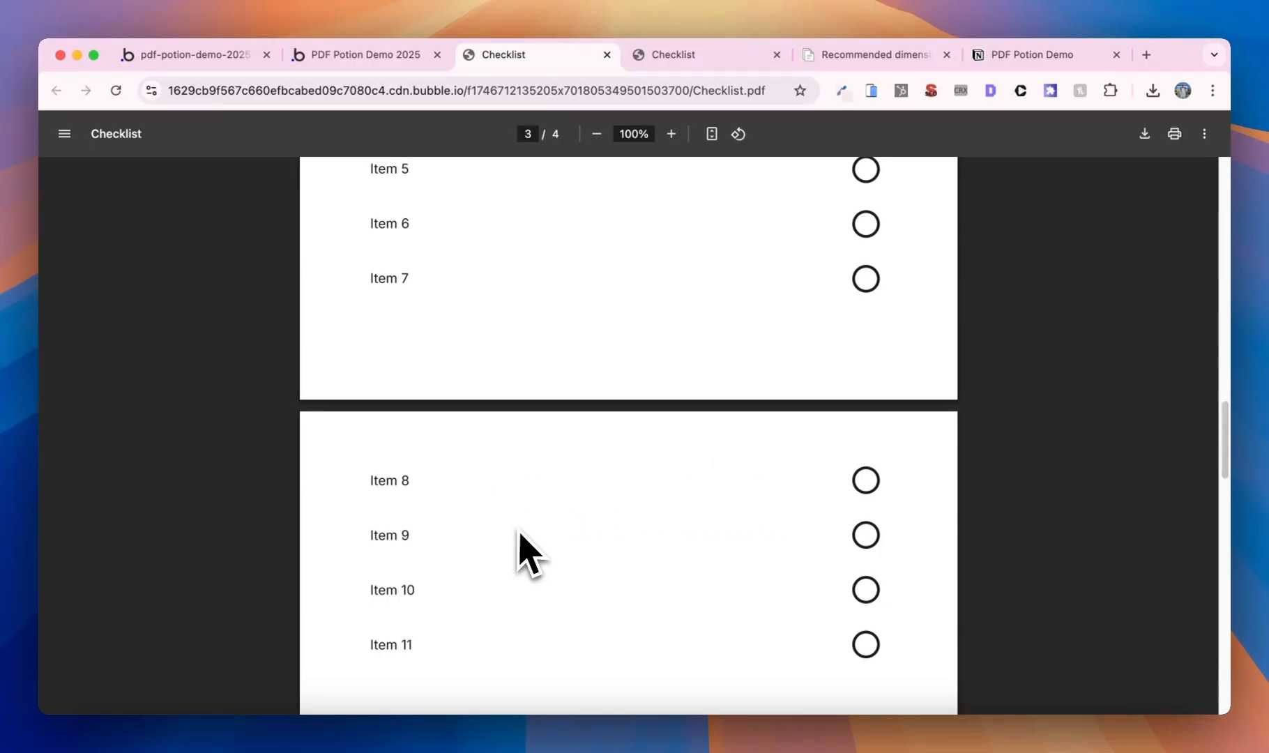
{"action": "scroll", "coordinate": [520, 534], "scroll_direction": "up", "scroll_amount": 20}
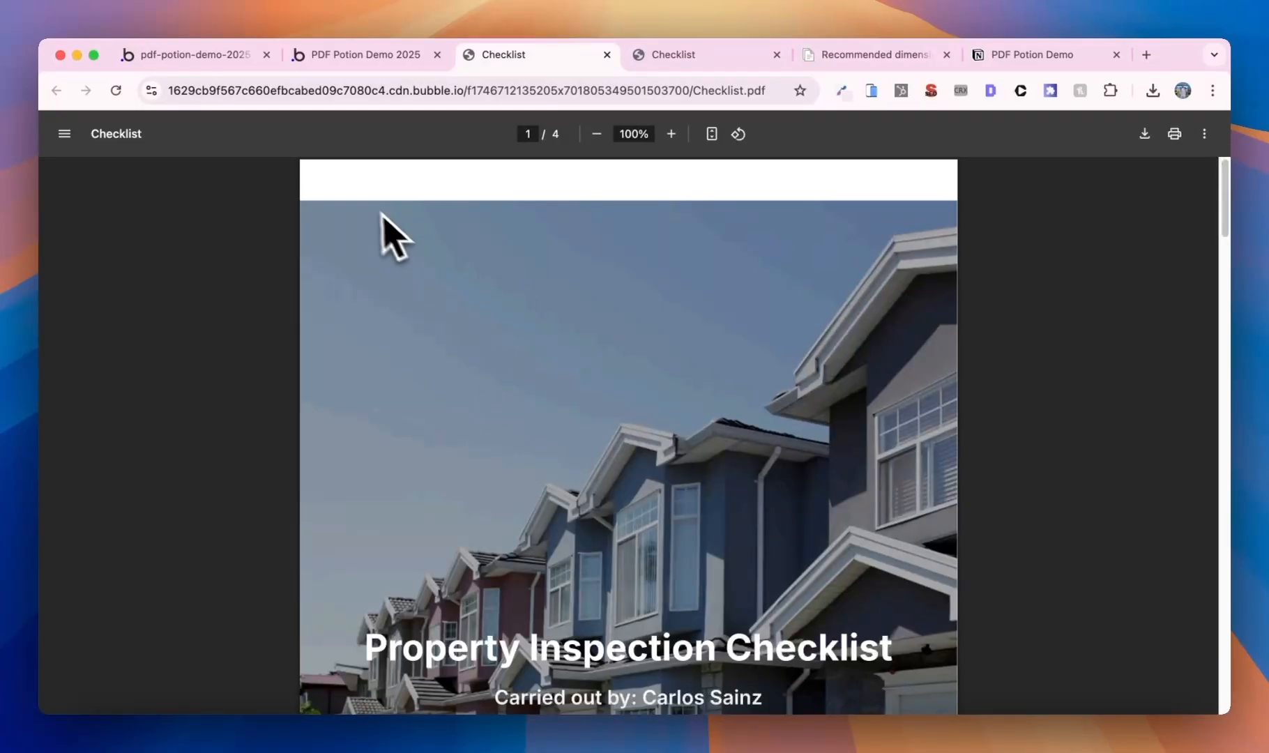
{"action": "scroll", "coordinate": [713, 379], "scroll_direction": "down", "scroll_amount": 12}
{"action": "scroll", "coordinate": [710, 390], "scroll_direction": "up", "scroll_amount": 2}
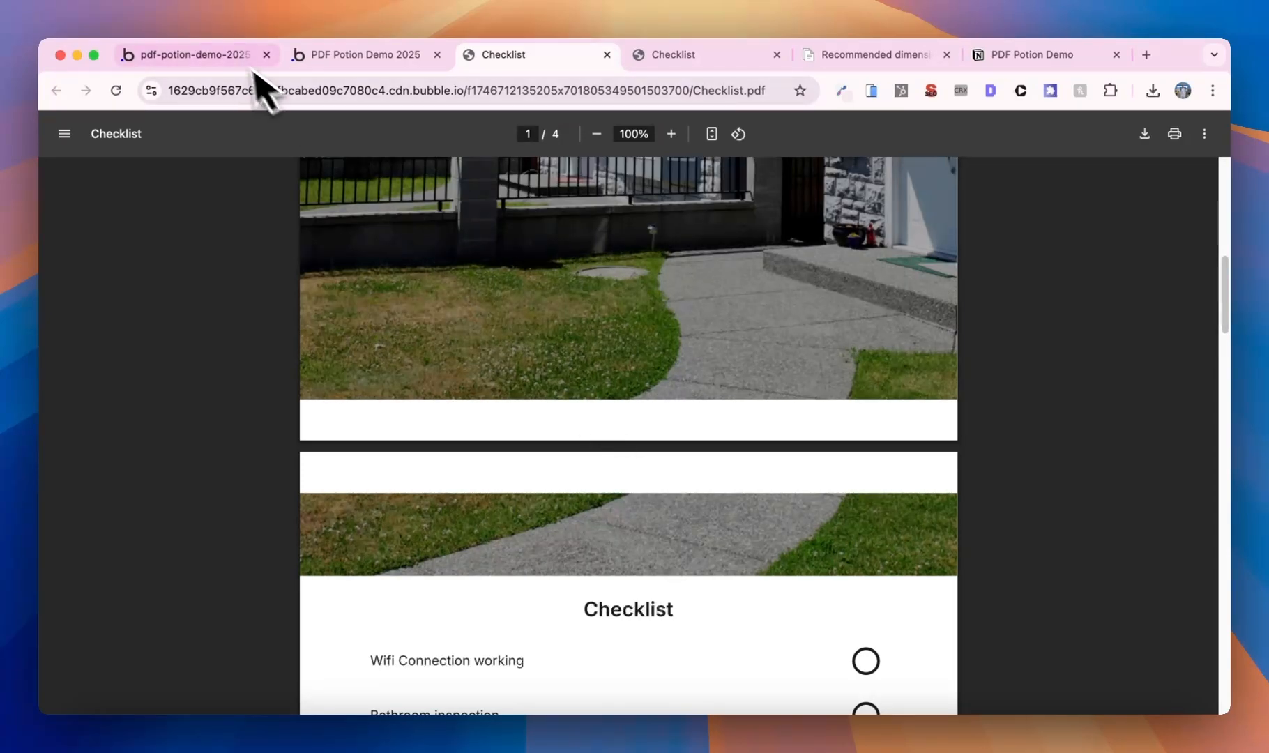
{"action": "left_click", "coordinate": [234, 55]}
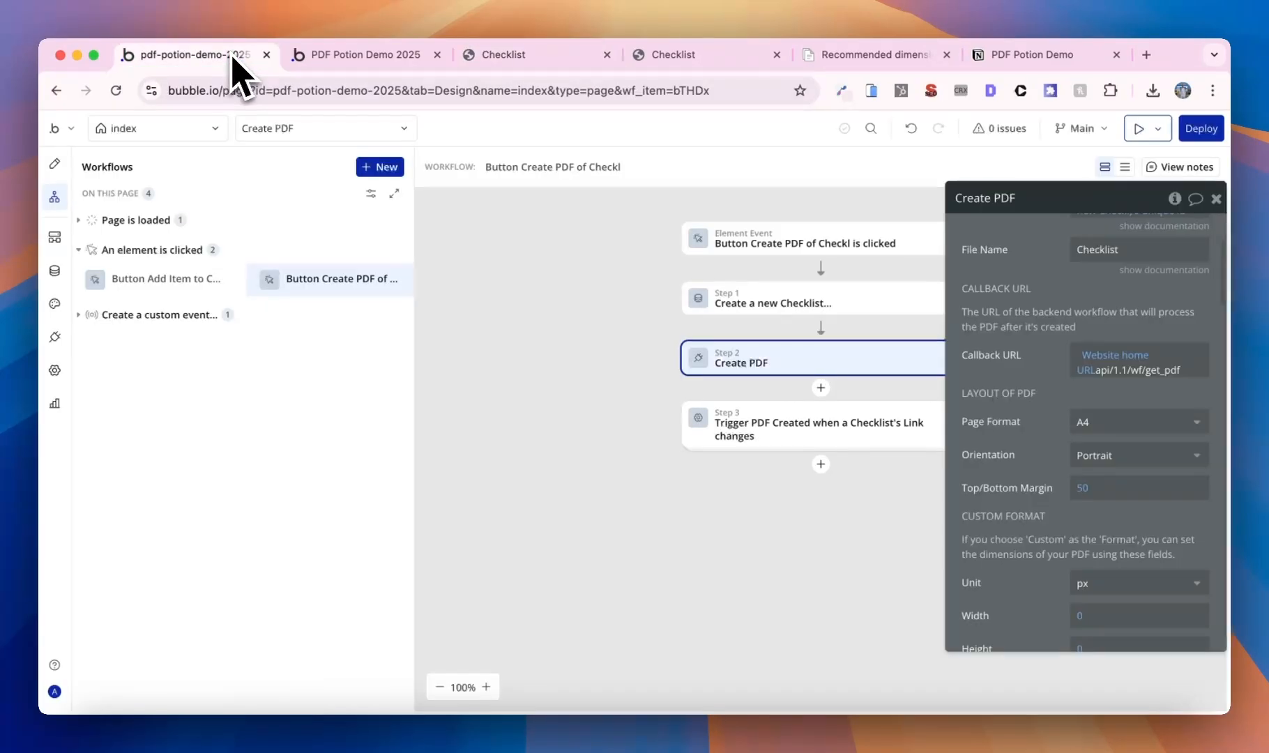
- Give the Property Inspection Checklist title the ID attribute remove-margin, then reload the preview
{"action": "left_click", "coordinate": [56, 163]}
{"action": "left_click", "coordinate": [134, 129]}
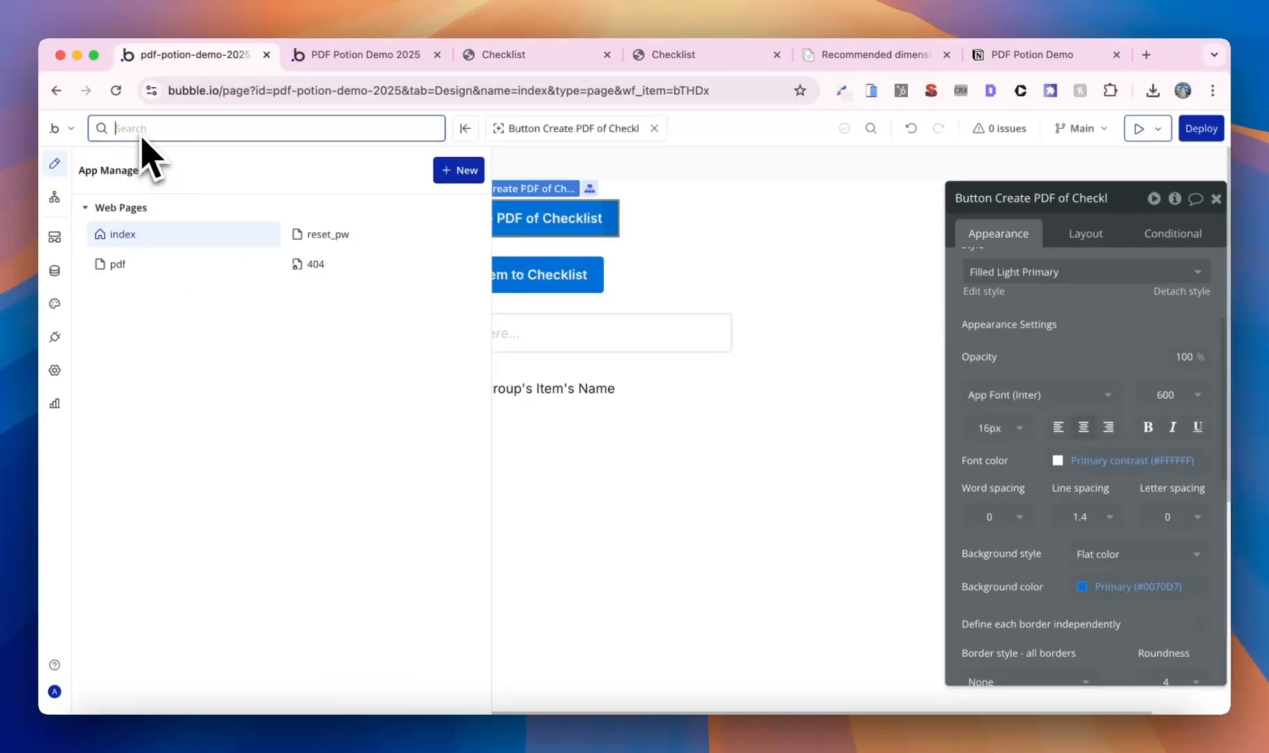
{"action": "left_click", "coordinate": [137, 268]}
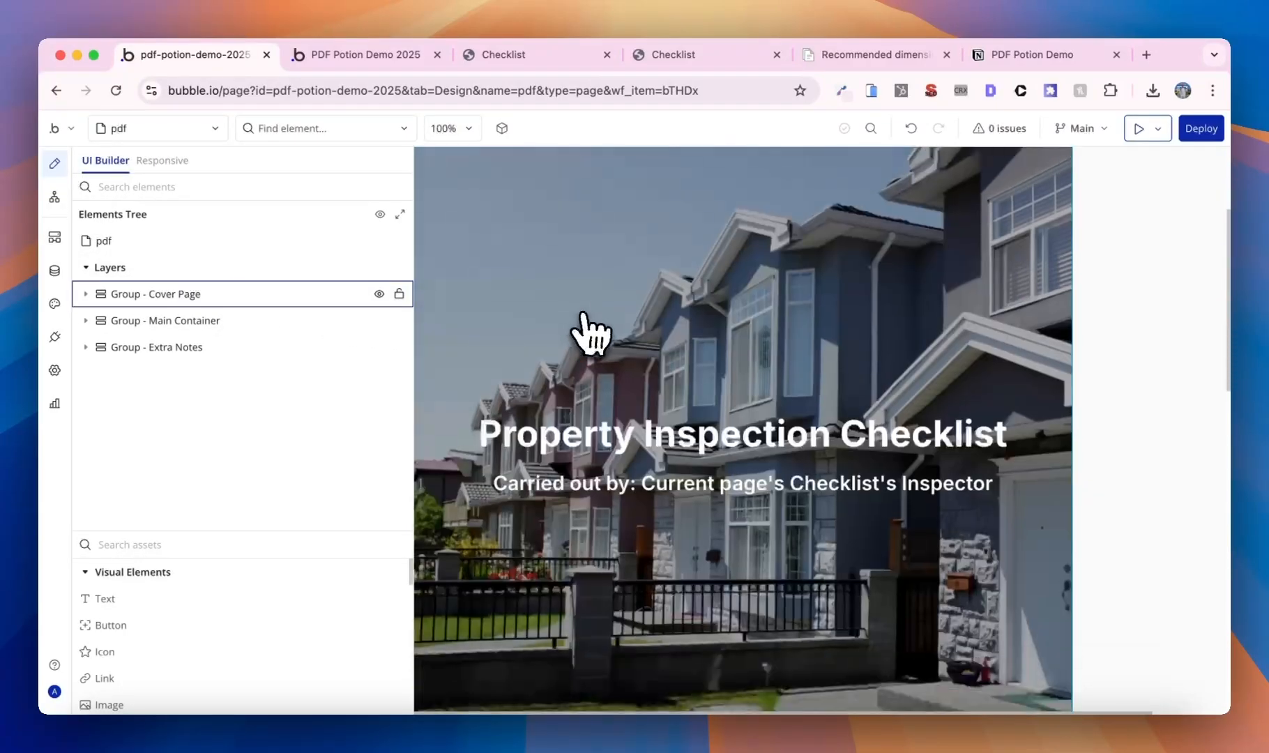
{"action": "left_click", "coordinate": [656, 434]}
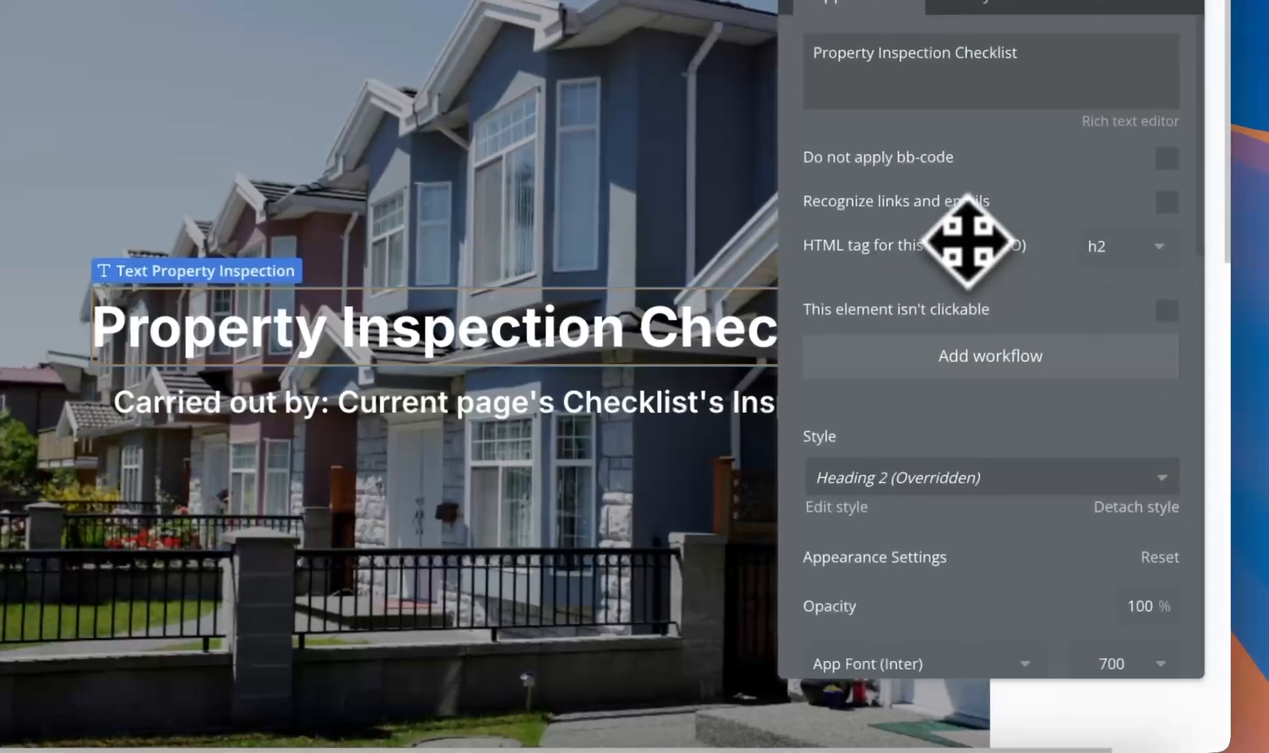
{"action": "scroll", "coordinate": [1028, 383], "scroll_direction": "down", "scroll_amount": 10}
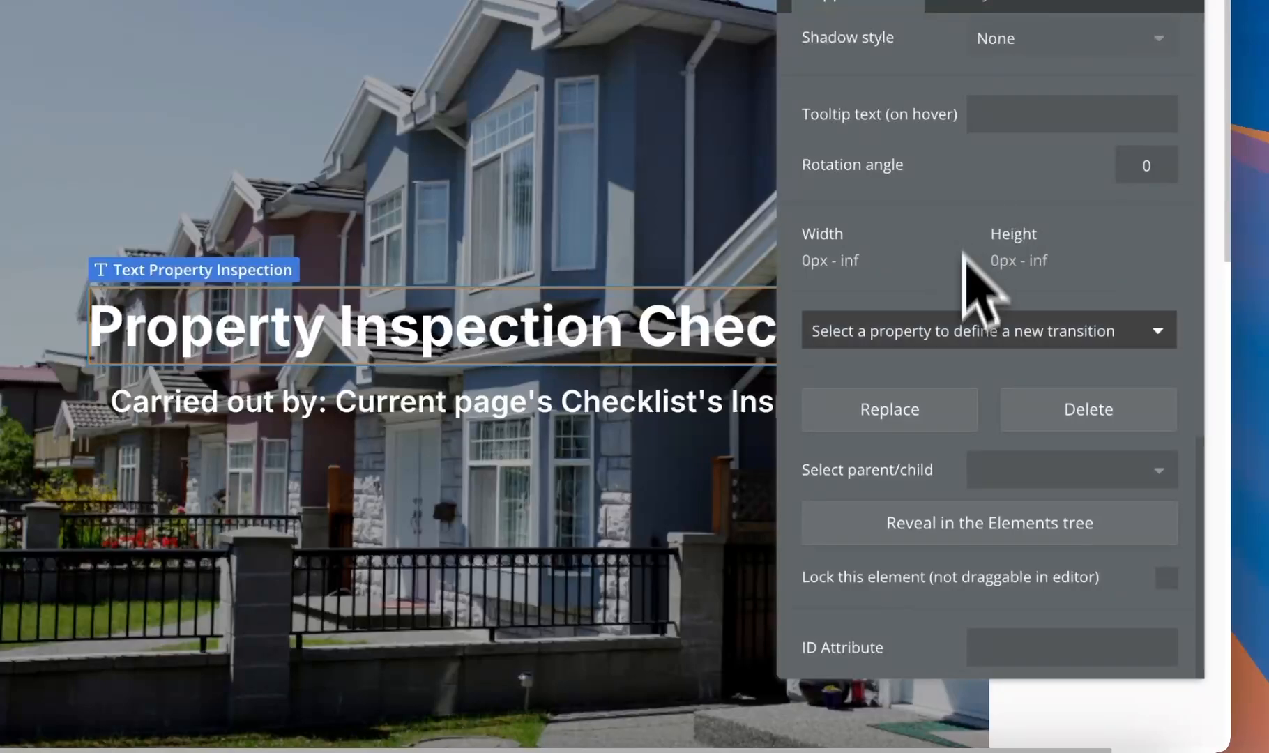
{"action": "left_click", "coordinate": [1012, 645]}
{"action": "type", "text": "remove"}
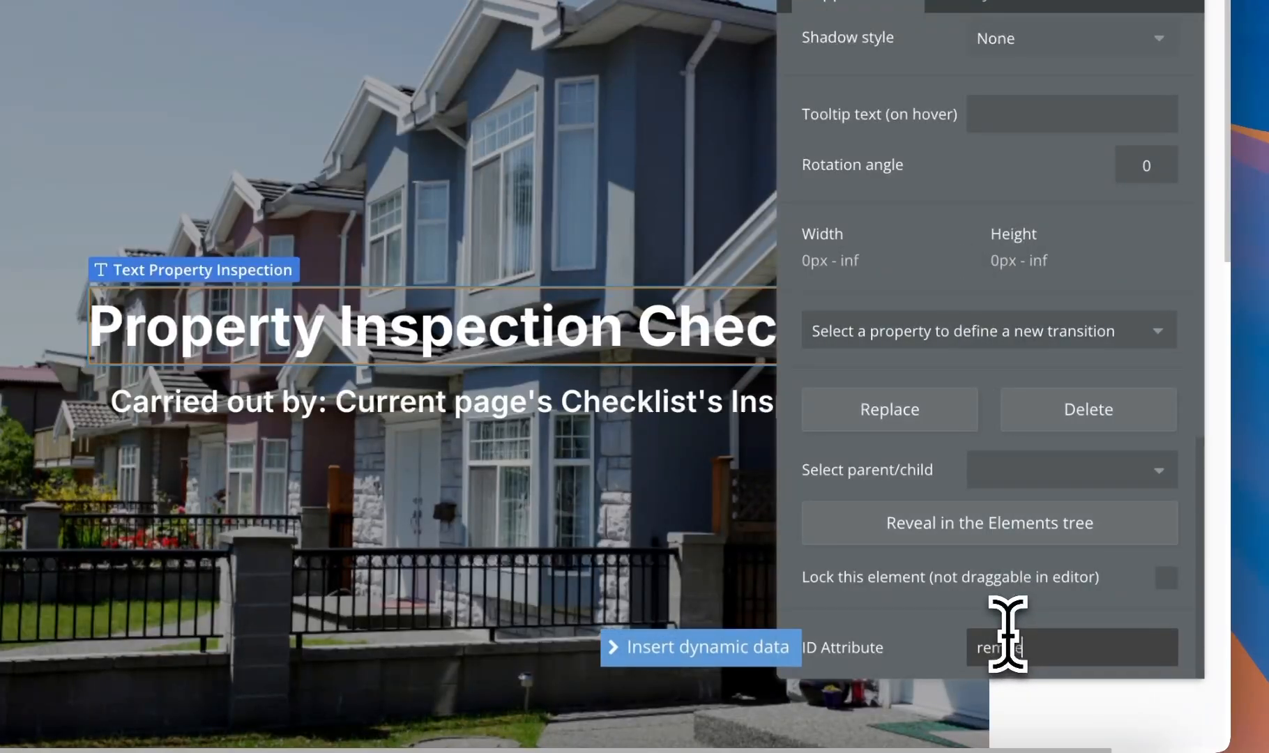
{"action": "type", "text": "-a"}
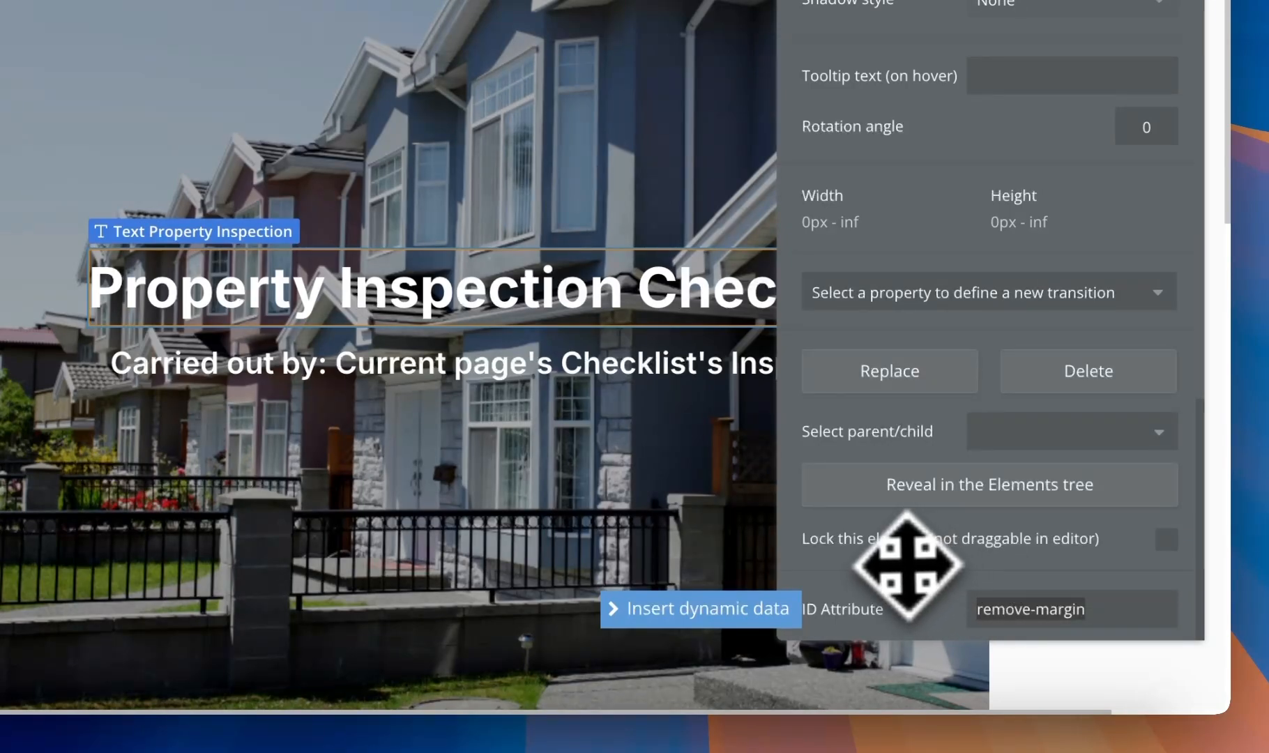
{"action": "left_click", "coordinate": [906, 565]}
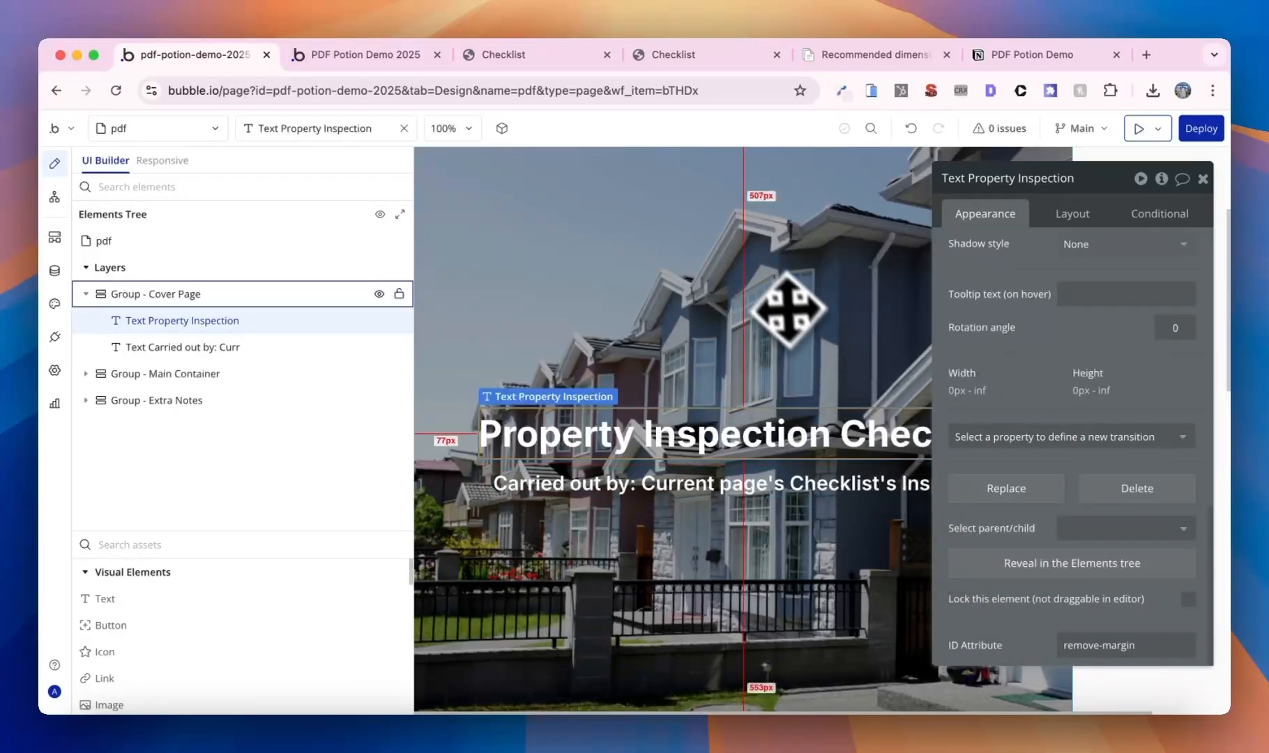
{"action": "left_click", "coordinate": [412, 55]}
{"action": "left_click", "coordinate": [566, 186]}
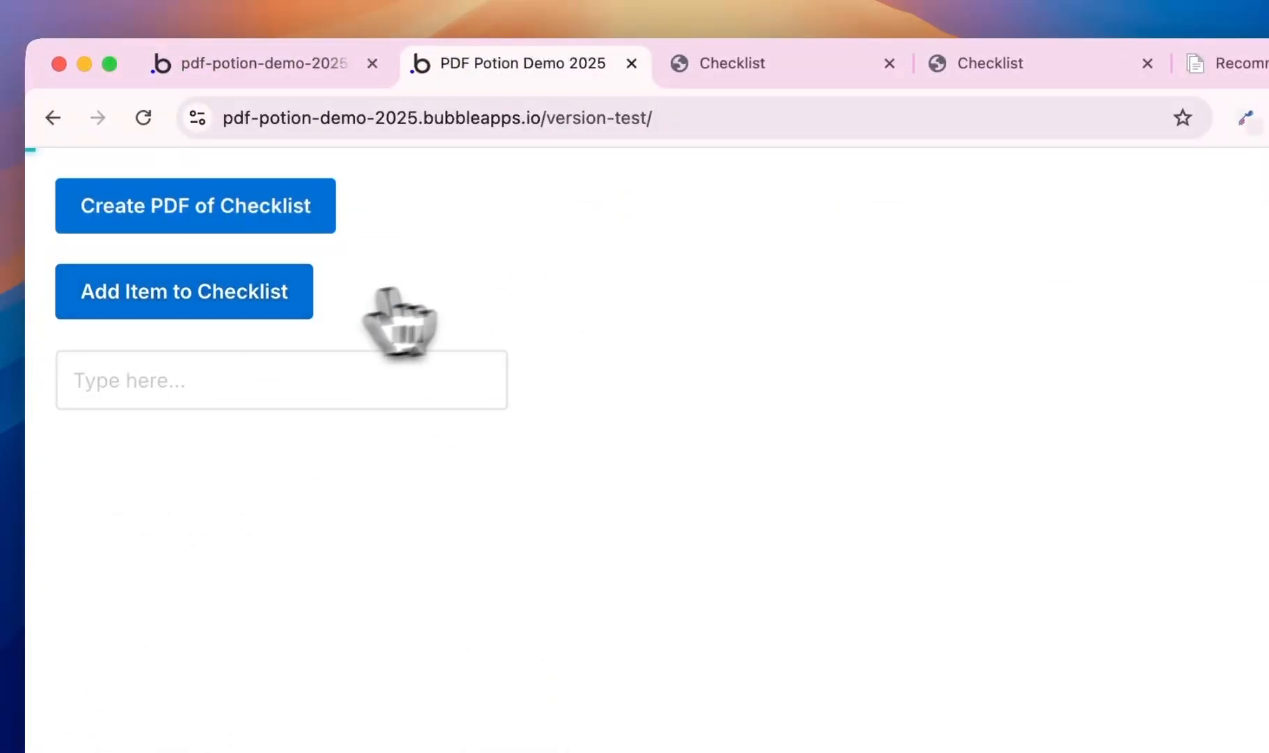
- Regenerate the Checklist PDF and check the cover photo now reaches the page edge
{"action": "left_click", "coordinate": [328, 223]}
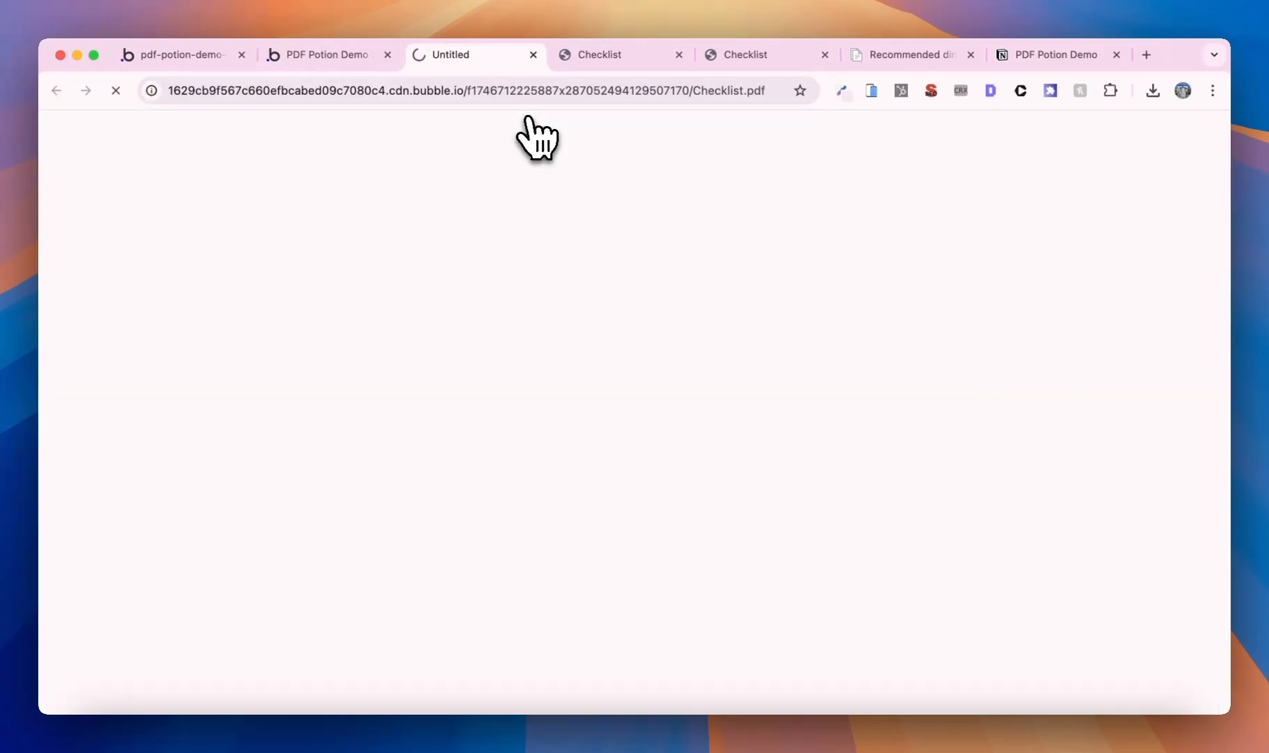
{"action": "scroll", "coordinate": [694, 333], "scroll_direction": "down", "scroll_amount": 15}
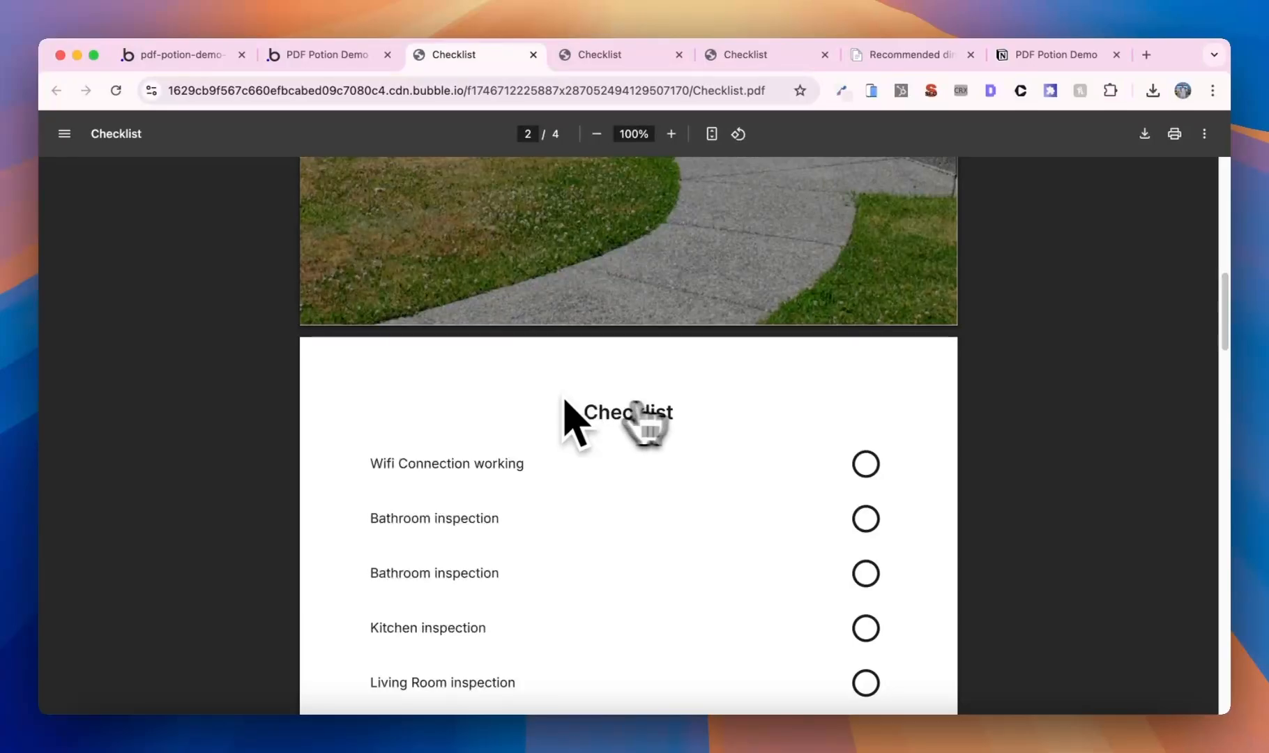
{"action": "scroll", "coordinate": [641, 394], "scroll_direction": "down", "scroll_amount": 12}
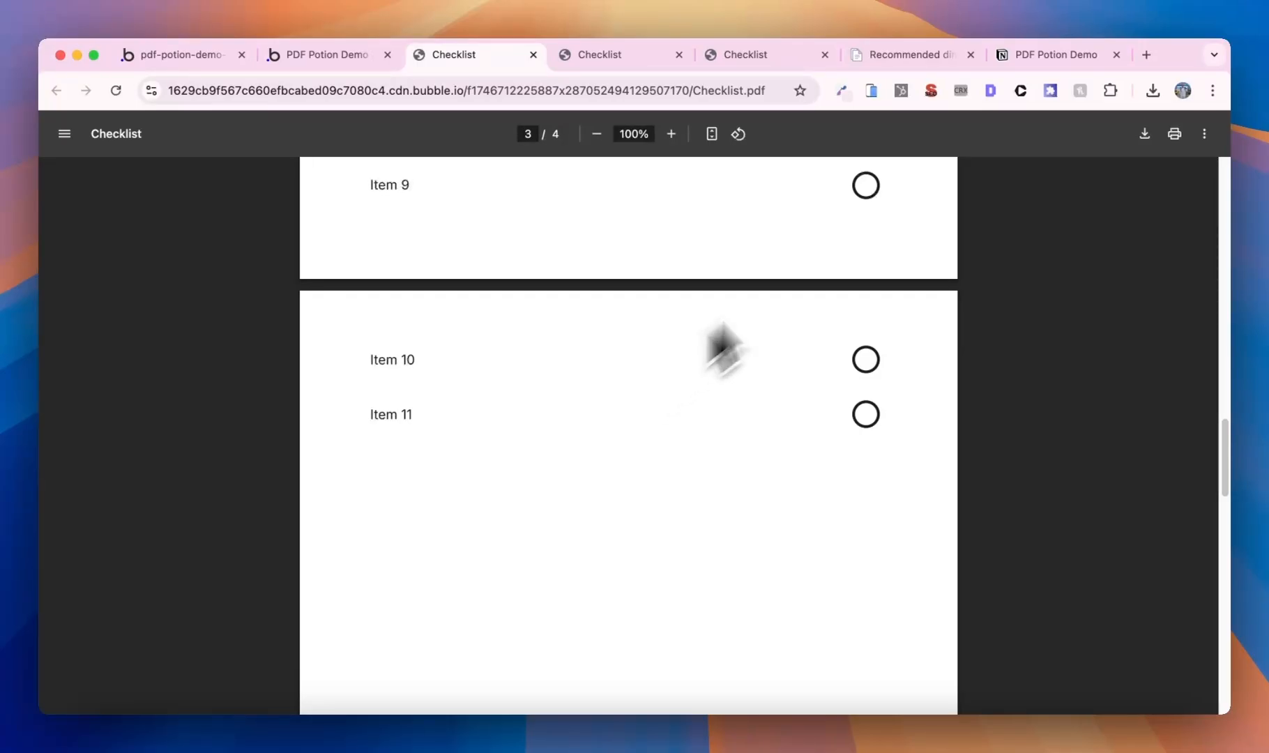
{"action": "left_click", "coordinate": [1035, 62]}
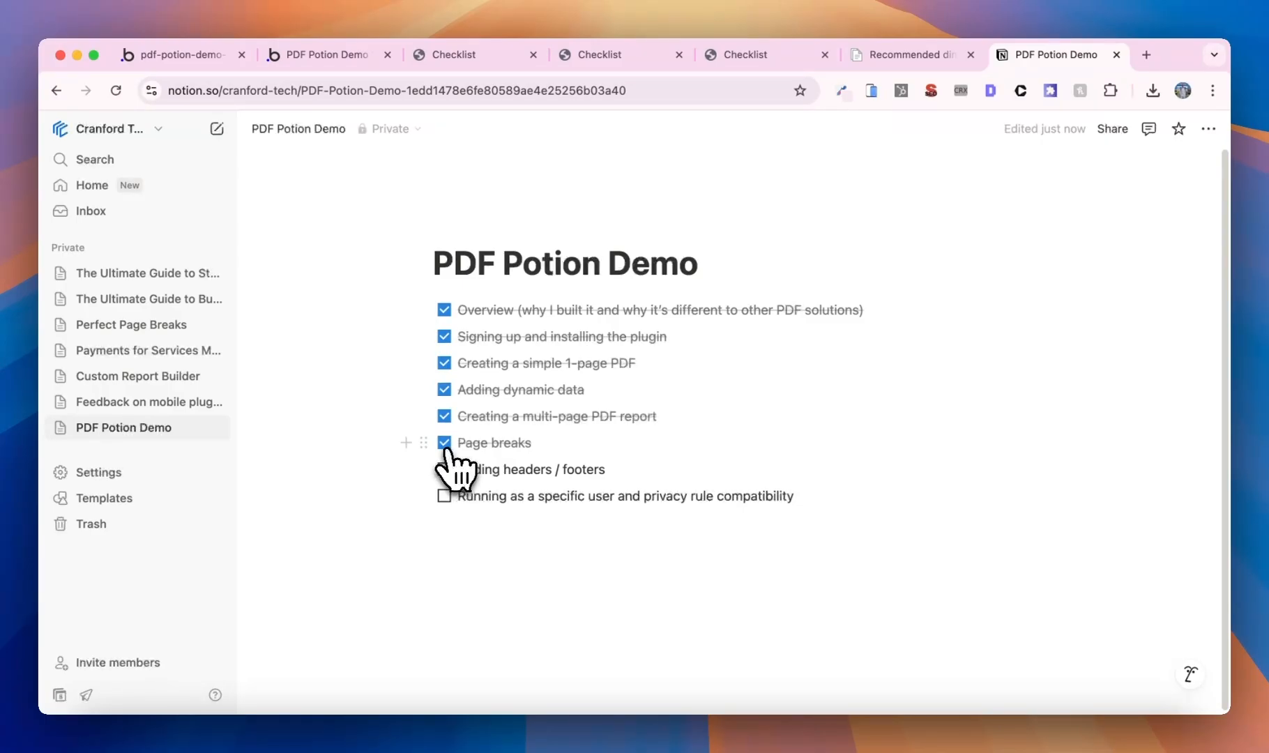
{"action": "left_click", "coordinate": [178, 54]}
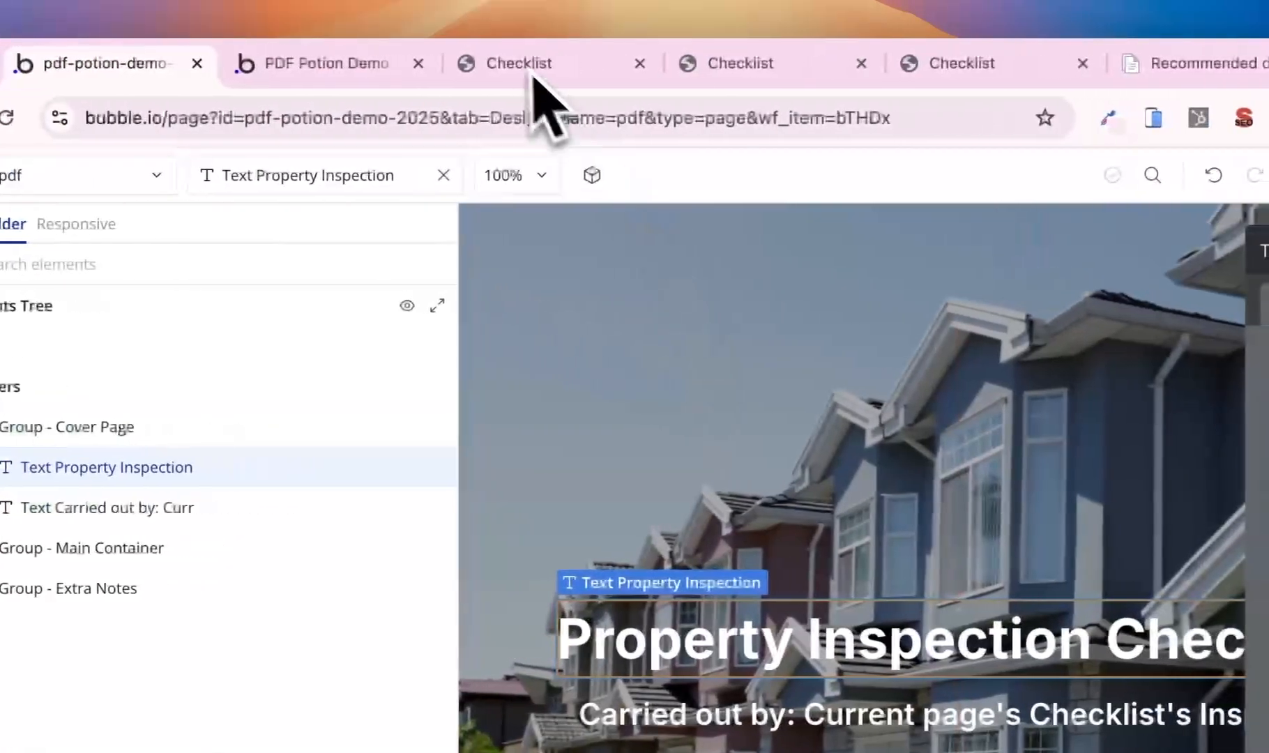
{"action": "left_click", "coordinate": [453, 54]}
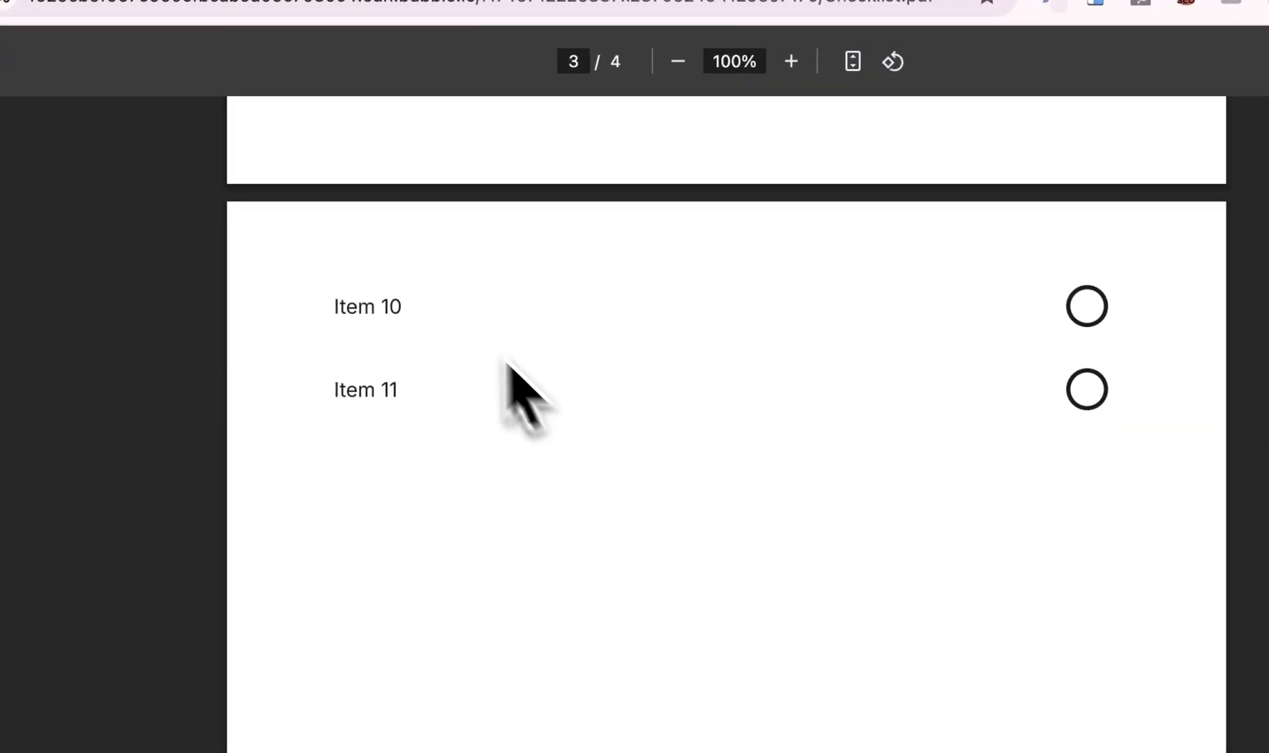
{"action": "scroll", "coordinate": [544, 482], "scroll_direction": "up", "scroll_amount": 7}
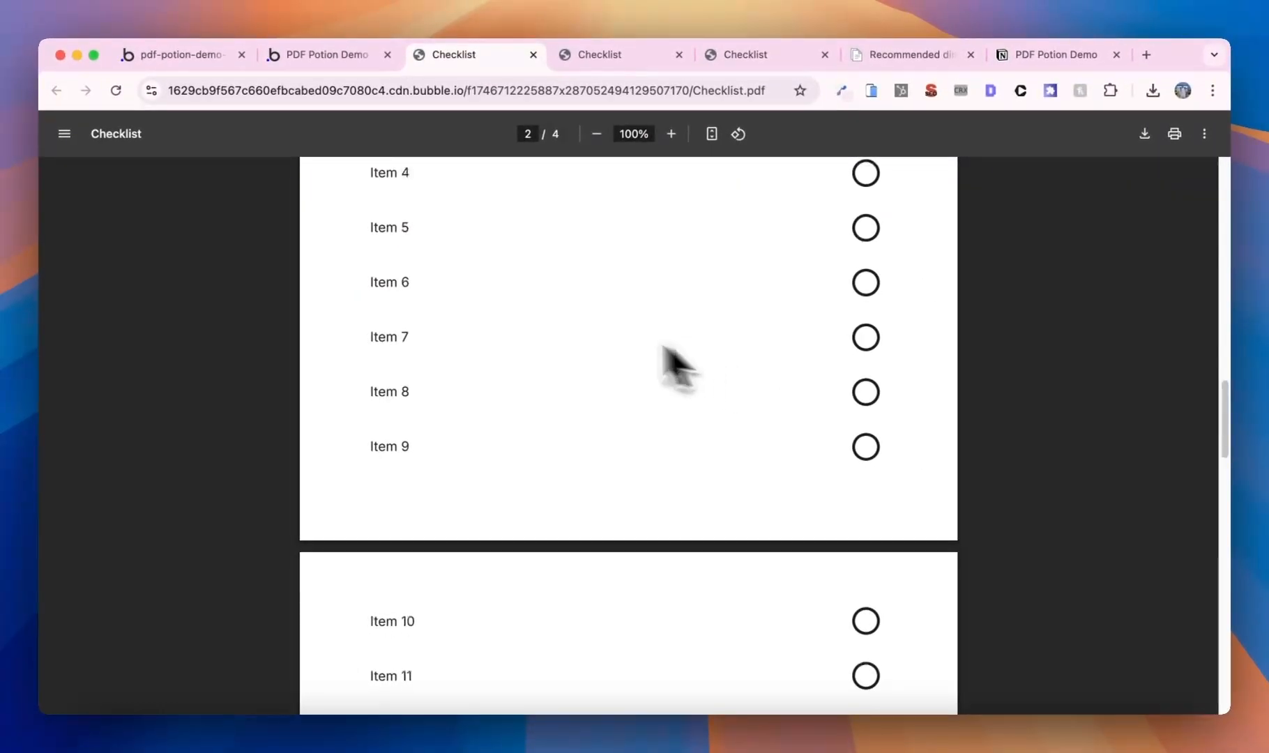
- Review page 2 of the regenerated PDF, then go back to the Bubble editor
{"action": "scroll", "coordinate": [475, 306], "scroll_direction": "up", "scroll_amount": 5}
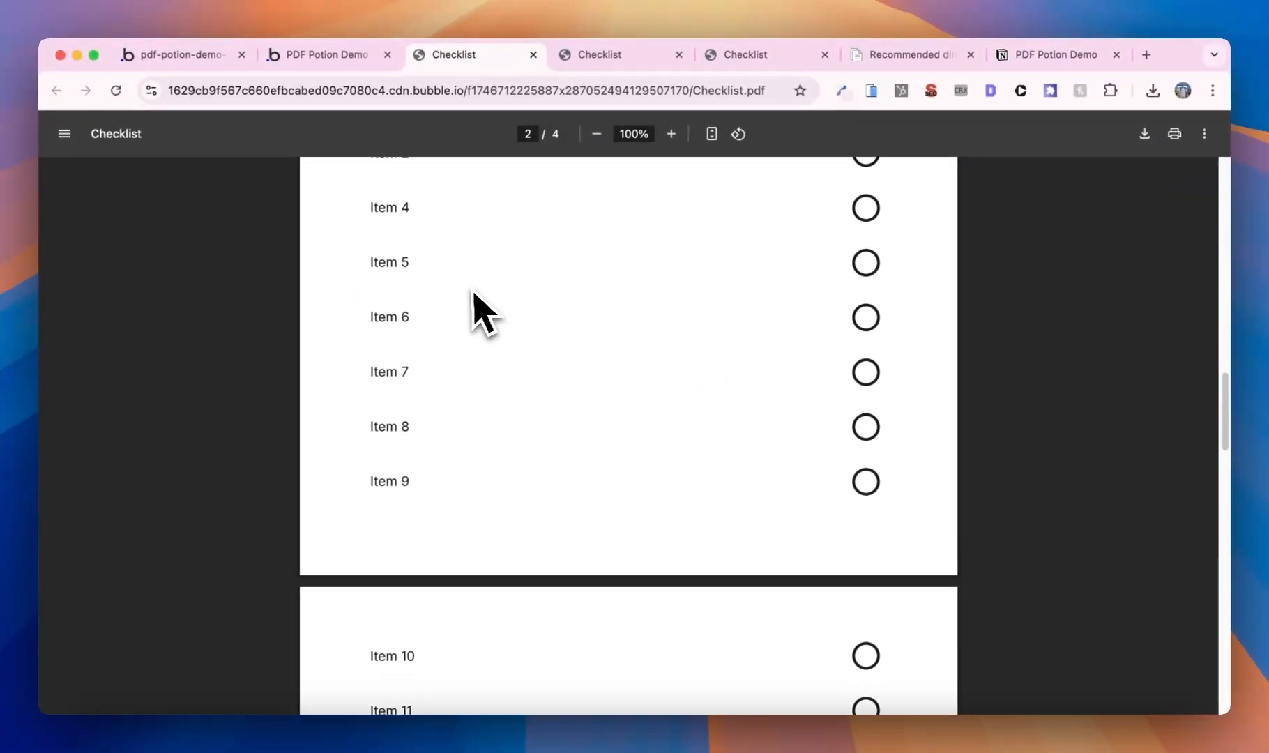
{"action": "scroll", "coordinate": [481, 314], "scroll_direction": "up", "scroll_amount": 1}
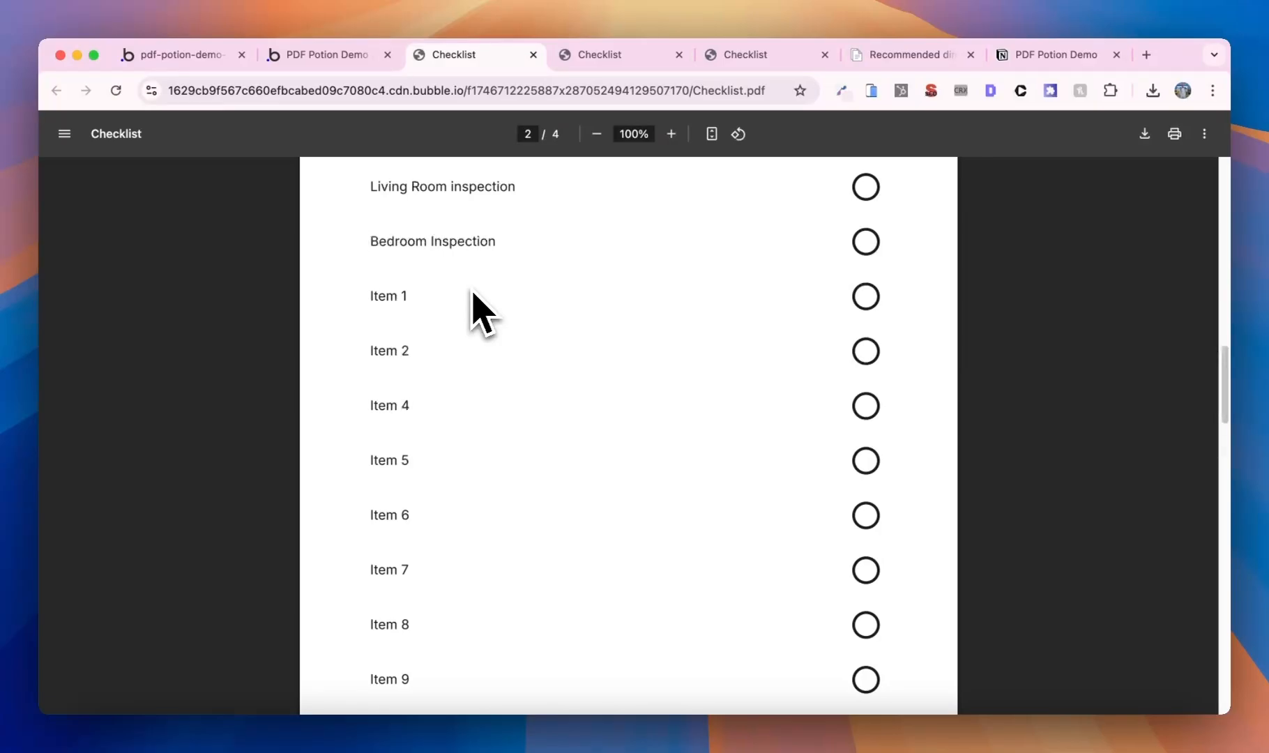
{"action": "left_click", "coordinate": [182, 61]}
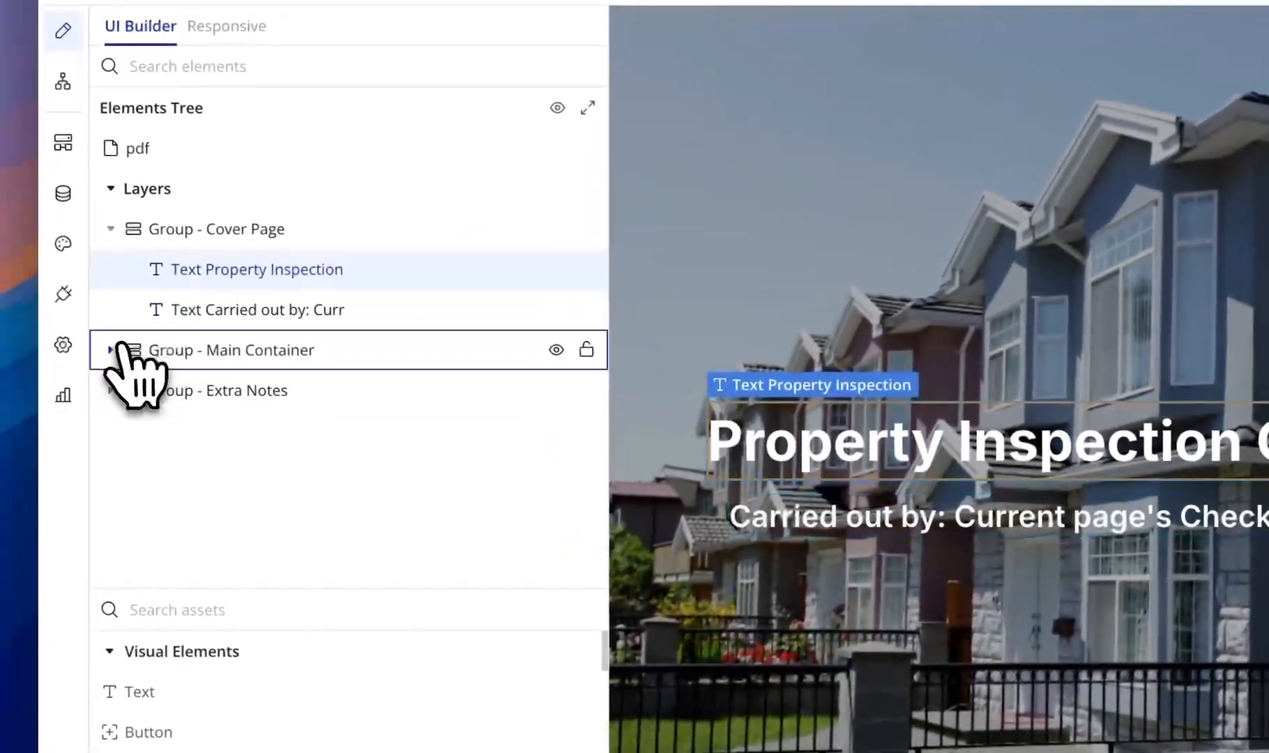
- Give the RepeatingGroup Item in Main Container the ID attribute rg-break
{"action": "left_click", "coordinate": [105, 372]}
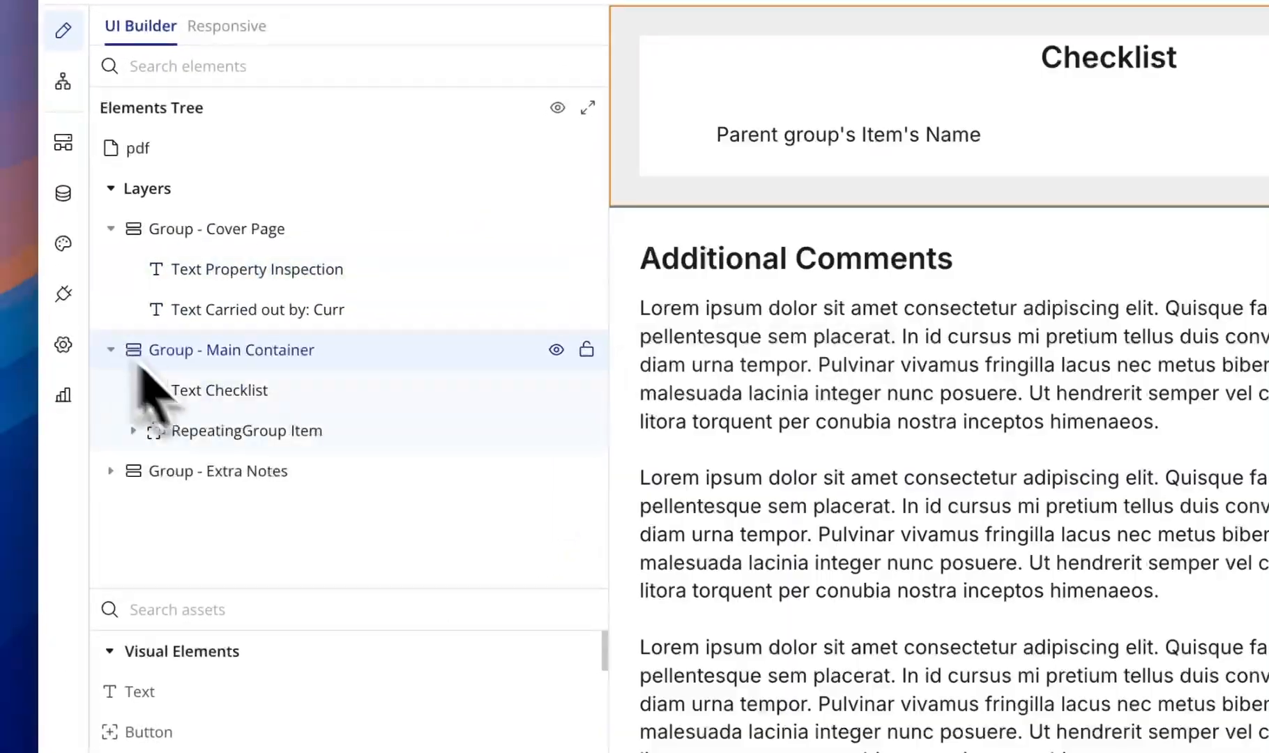
{"action": "left_click", "coordinate": [275, 453]}
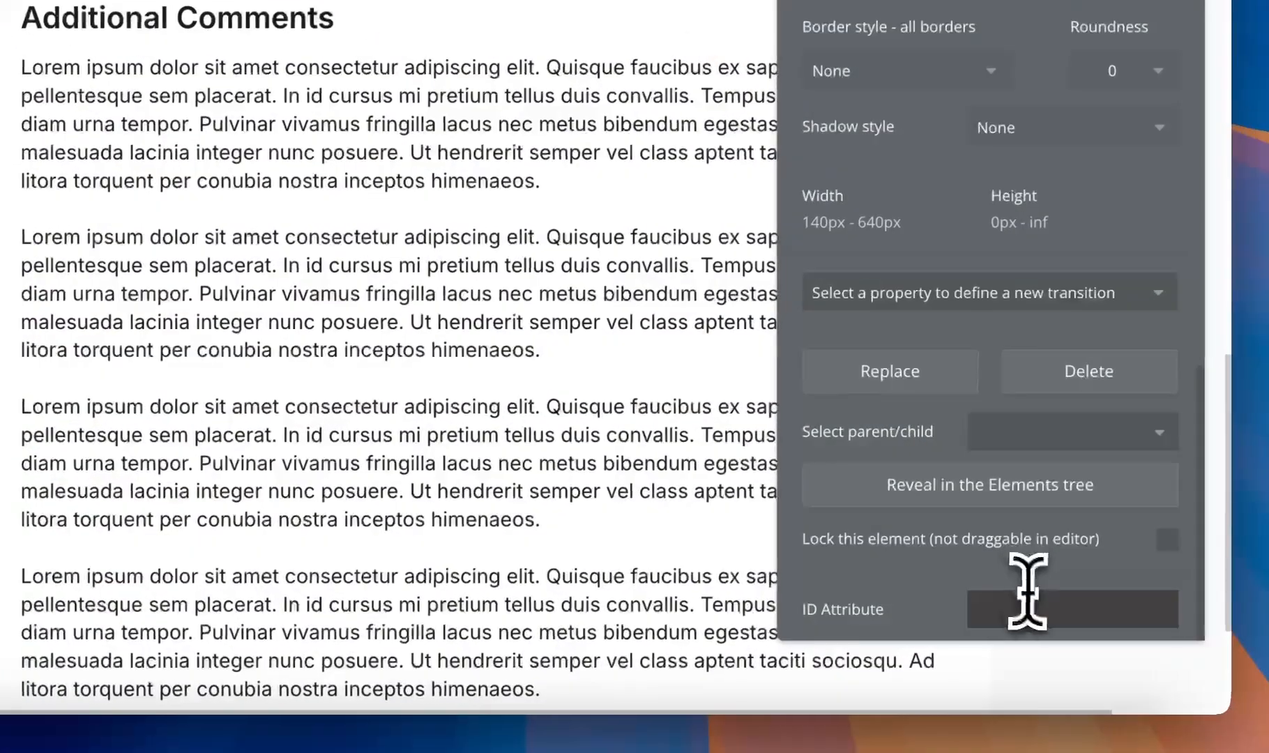
{"action": "left_click", "coordinate": [1023, 595]}
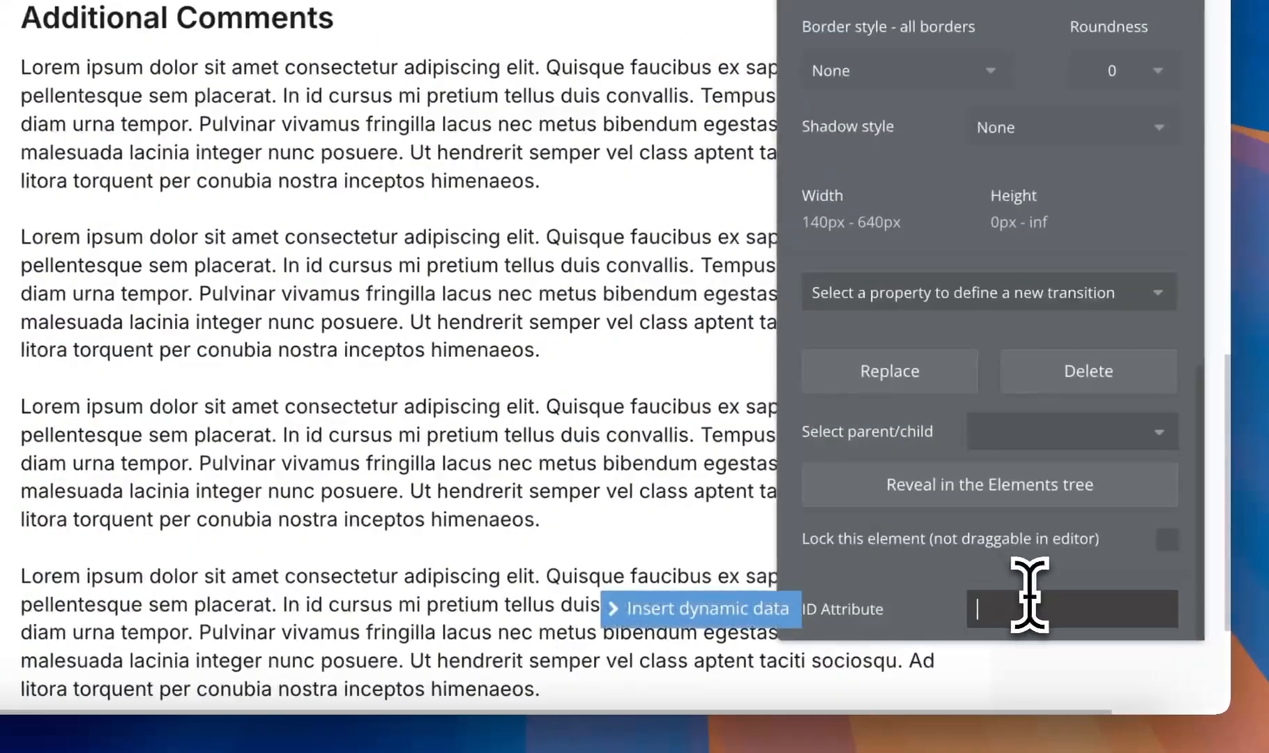
{"action": "type", "text": "rg"}
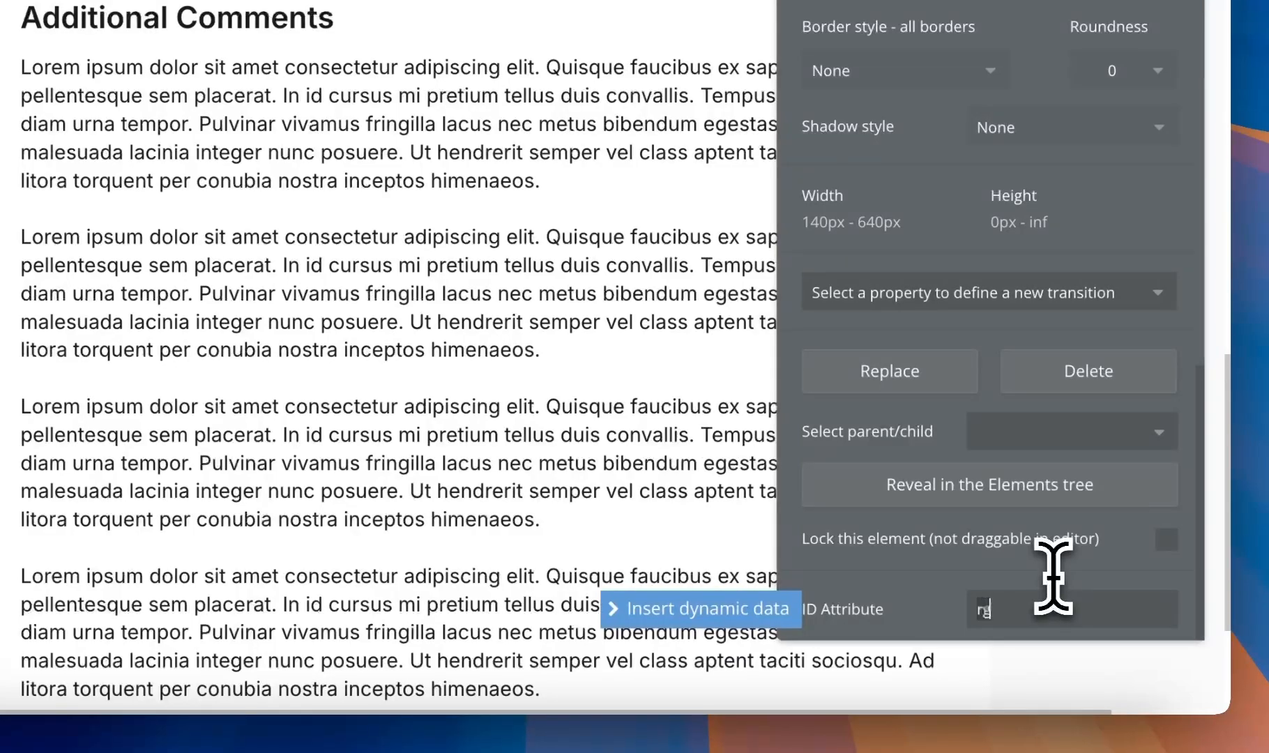
{"action": "type", "text": "-break"}
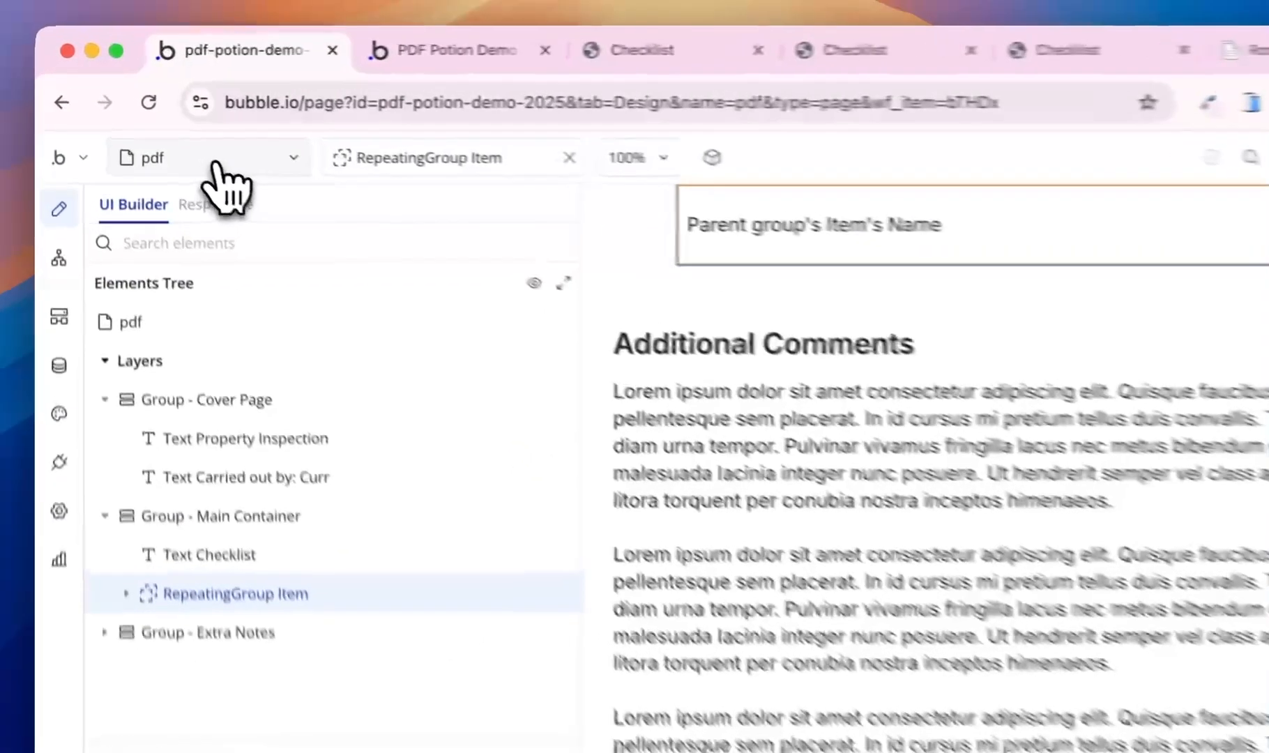
- On the index page, paste rg-break-1 into the Create PDF step's New Page Per Cell field
{"action": "left_click", "coordinate": [162, 131]}
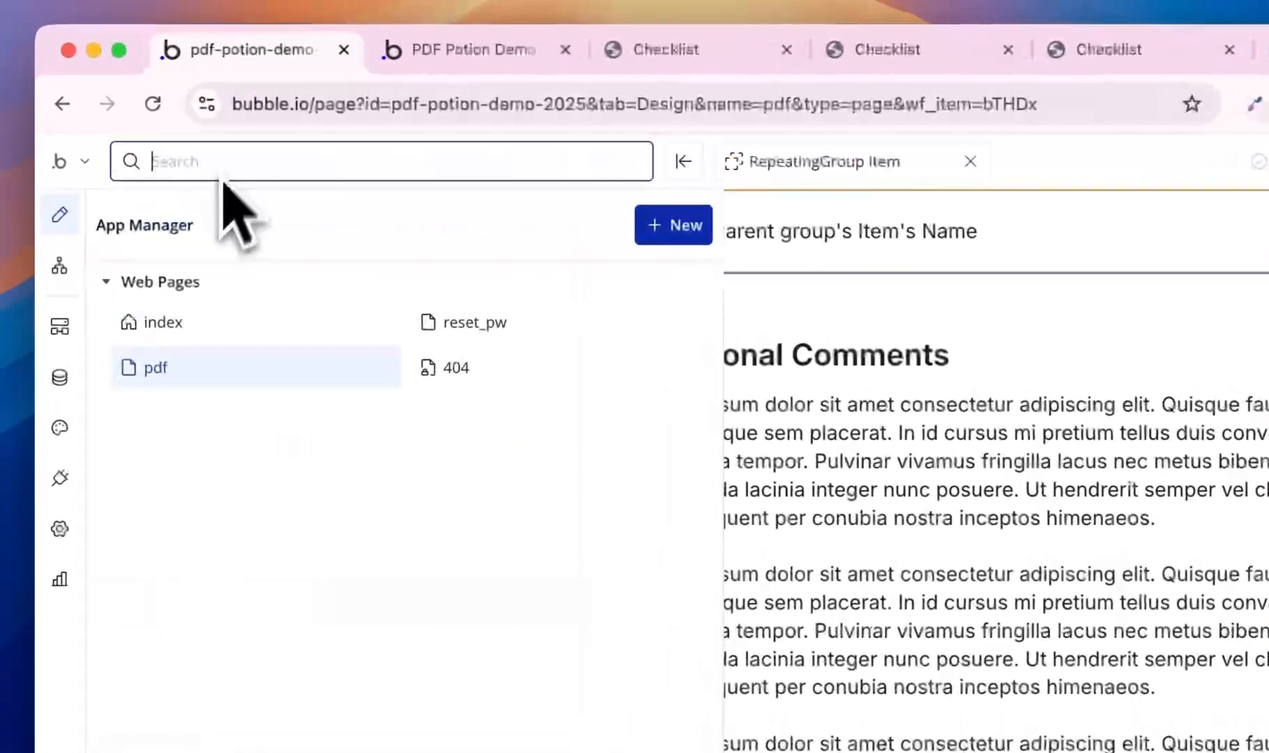
{"action": "left_click", "coordinate": [146, 248]}
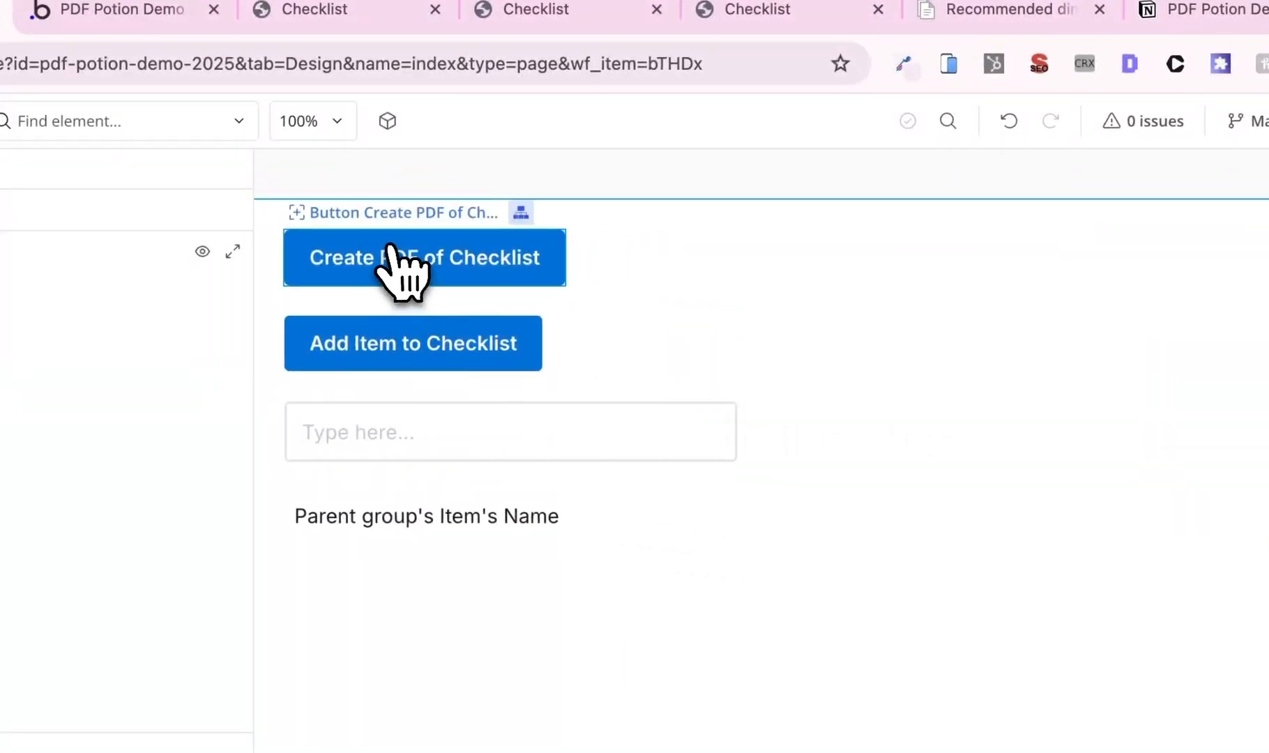
{"action": "left_click", "coordinate": [563, 285]}
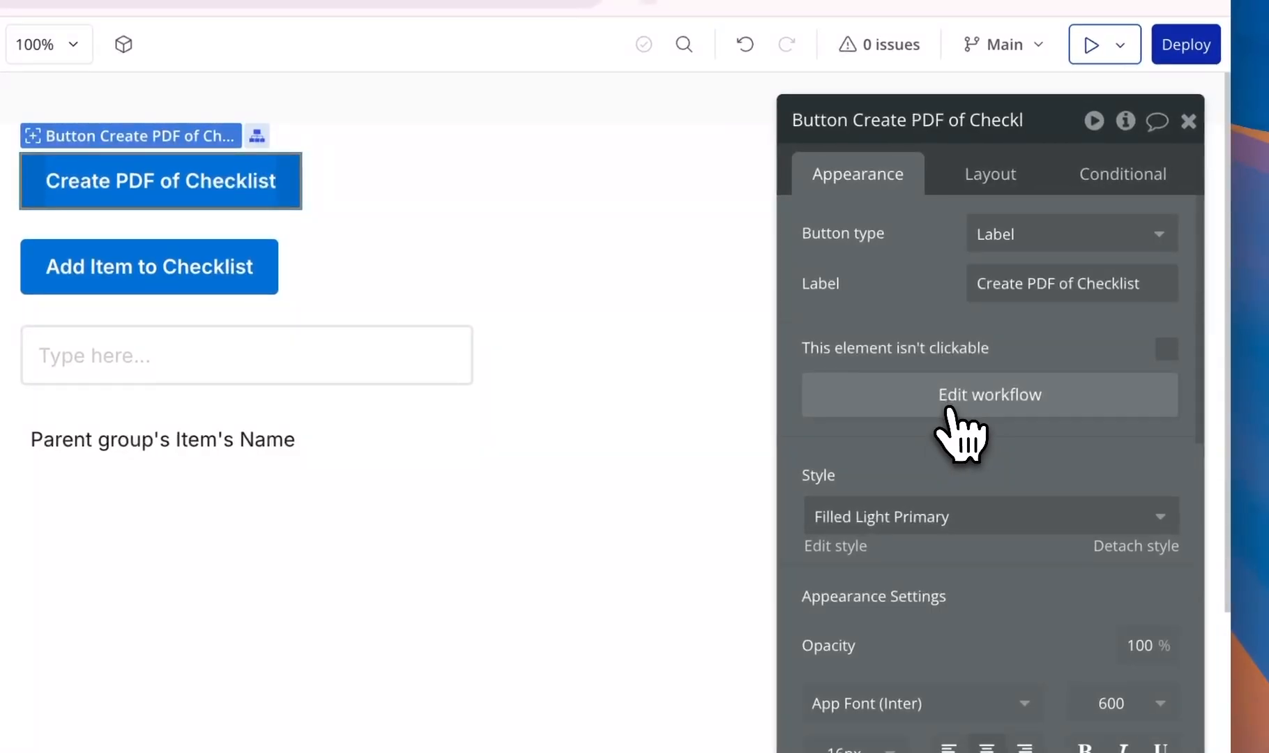
{"action": "left_click", "coordinate": [1146, 440]}
{"action": "left_click", "coordinate": [703, 403]}
{"action": "scroll", "coordinate": [1005, 453], "scroll_direction": "down", "scroll_amount": 10}
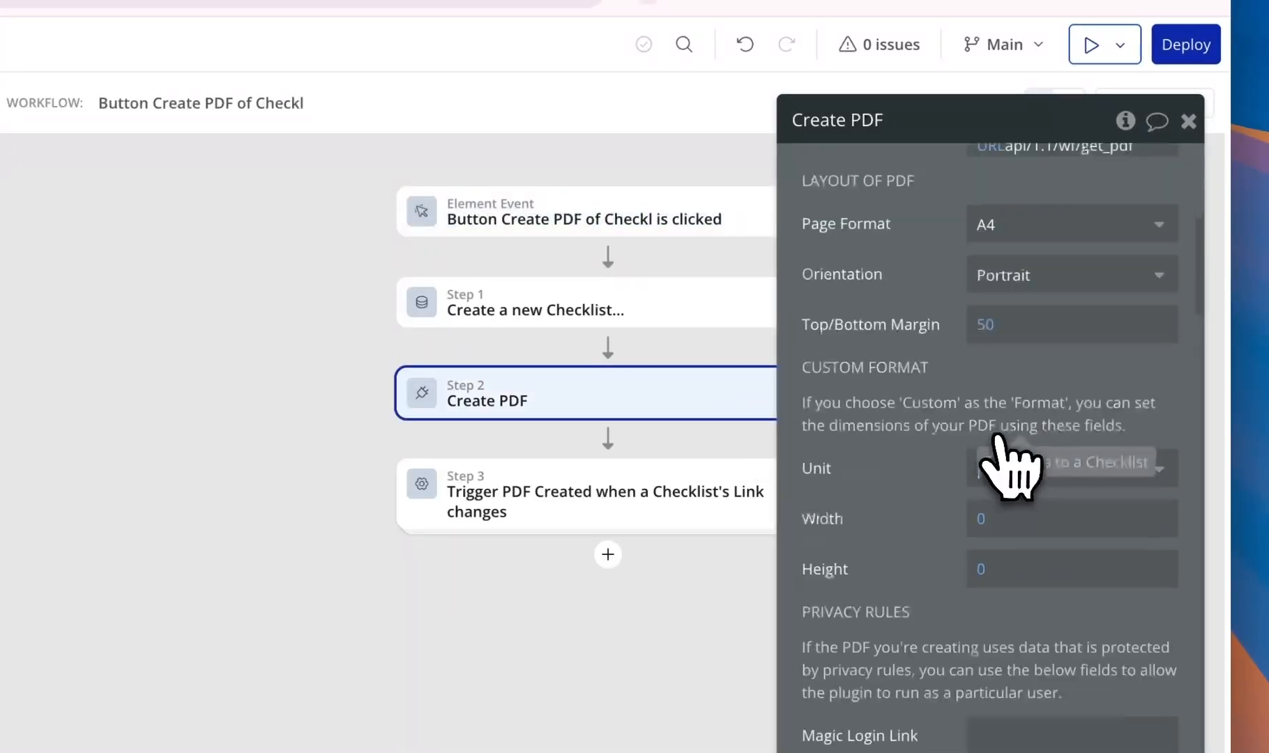
{"action": "scroll", "coordinate": [1014, 474], "scroll_direction": "down", "scroll_amount": 10}
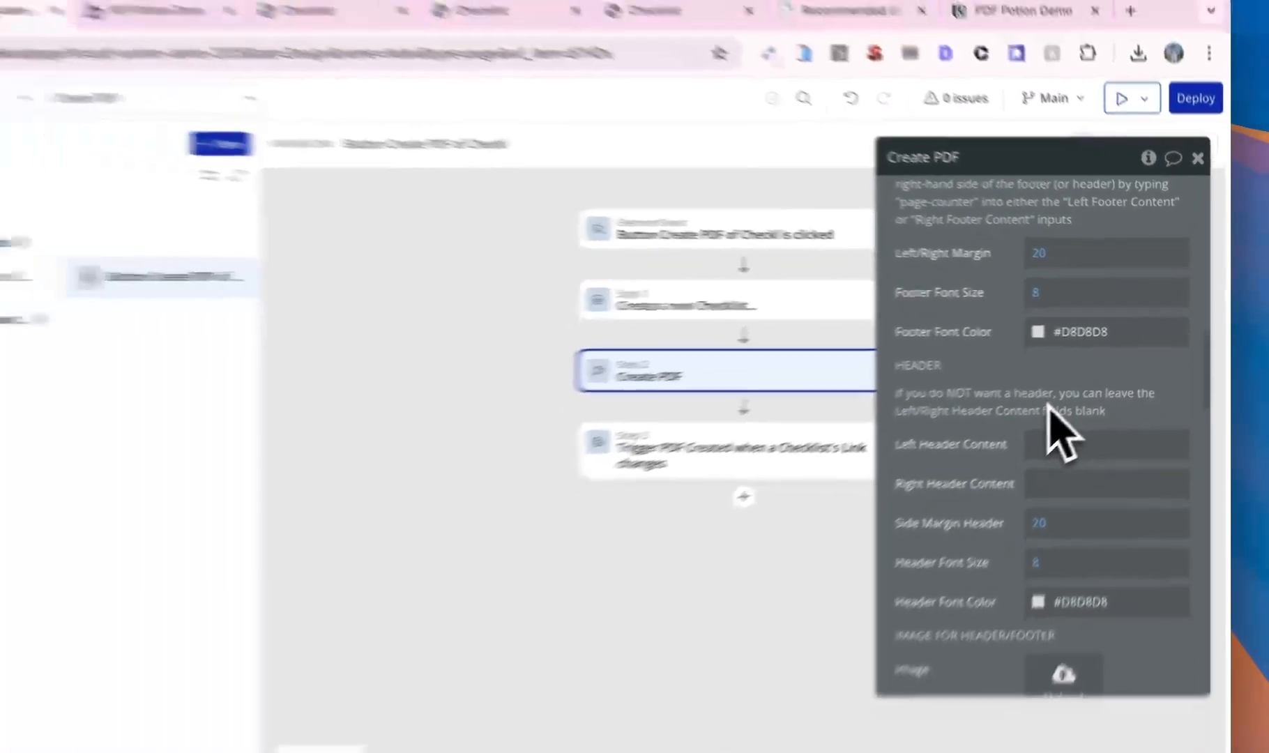
{"action": "scroll", "coordinate": [1077, 387], "scroll_direction": "down", "scroll_amount": 3}
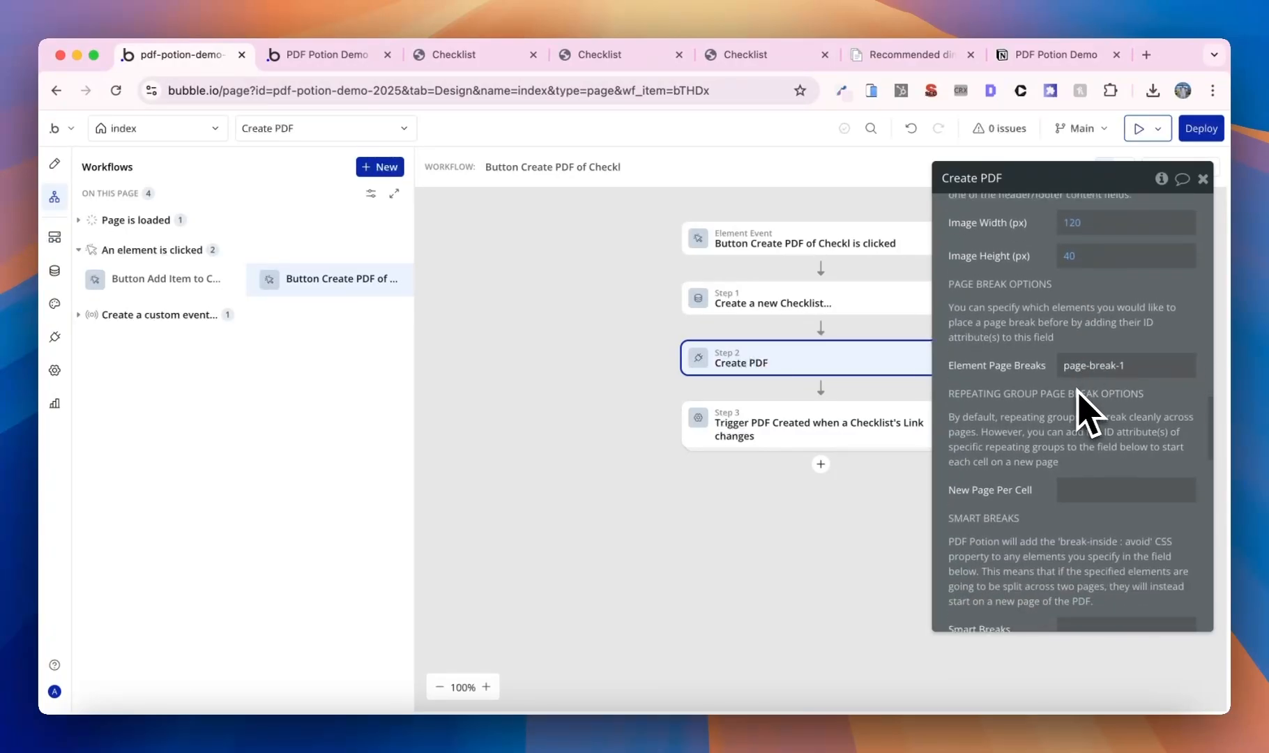
{"action": "left_click", "coordinate": [1101, 493]}
{"action": "key", "text": "super+v"}
{"action": "left_click", "coordinate": [1109, 473]}
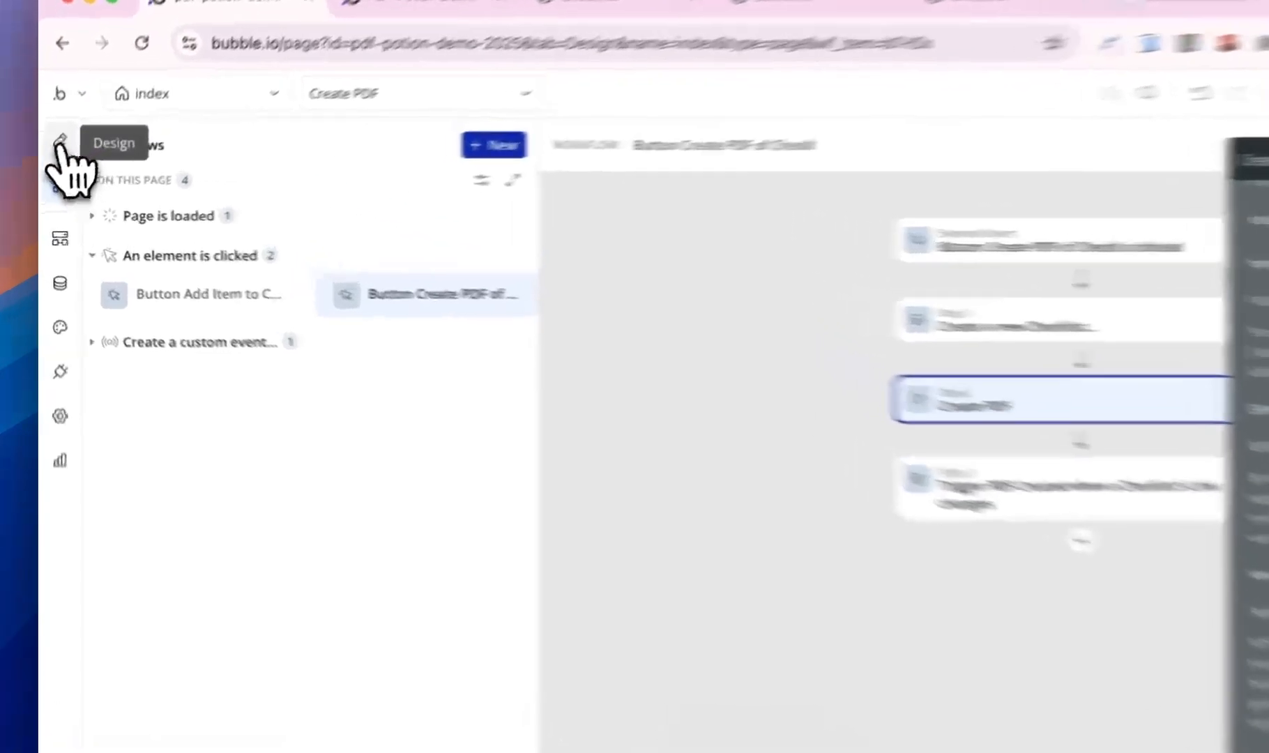
- Add a Floating Group to the page from the element palette
{"action": "left_click", "coordinate": [55, 163]}
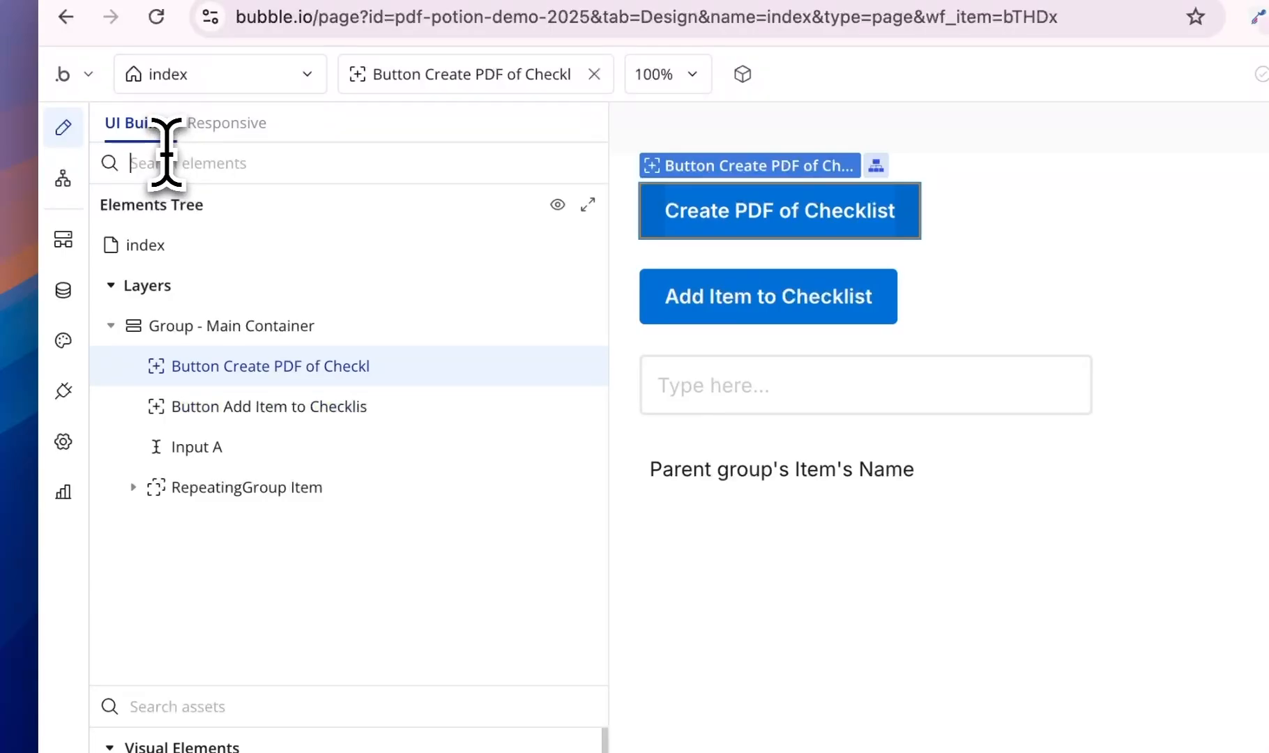
{"action": "left_click", "coordinate": [202, 707]}
{"action": "type", "text": "flo"}
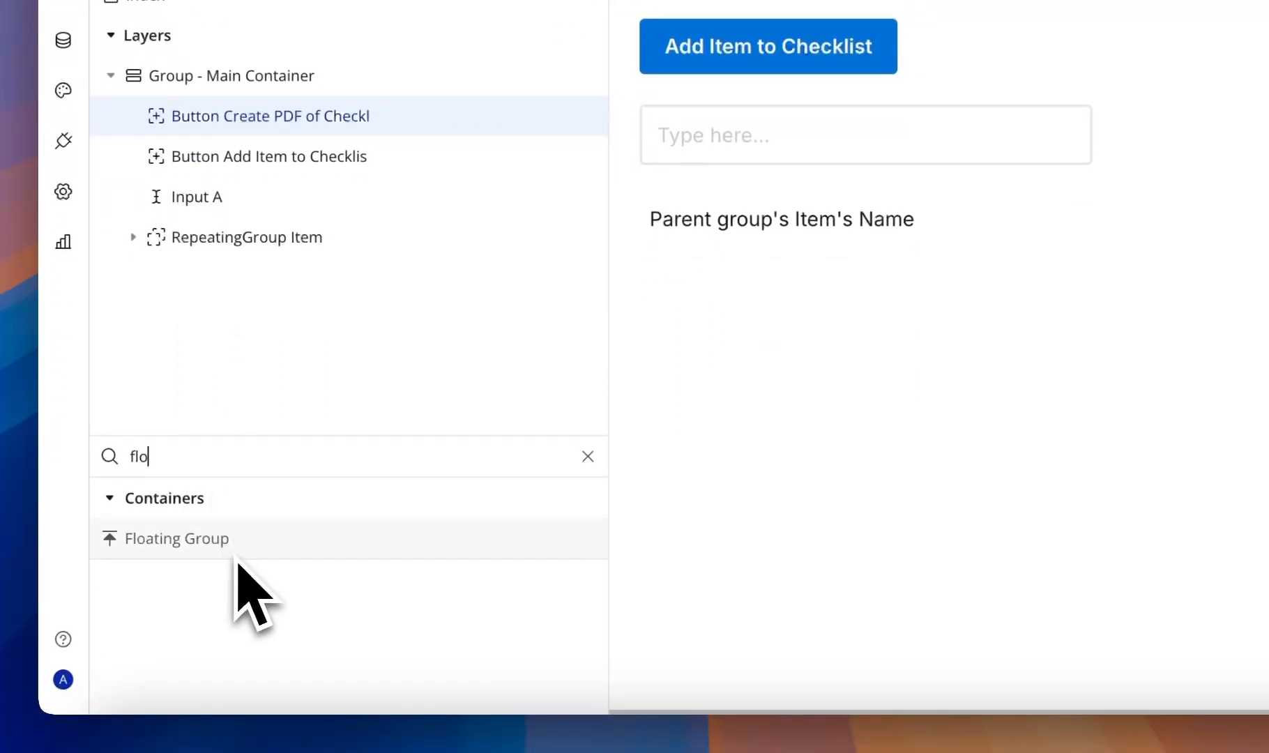
{"action": "left_click_drag", "start_coordinate": [235, 552], "coordinate": [914, 380]}
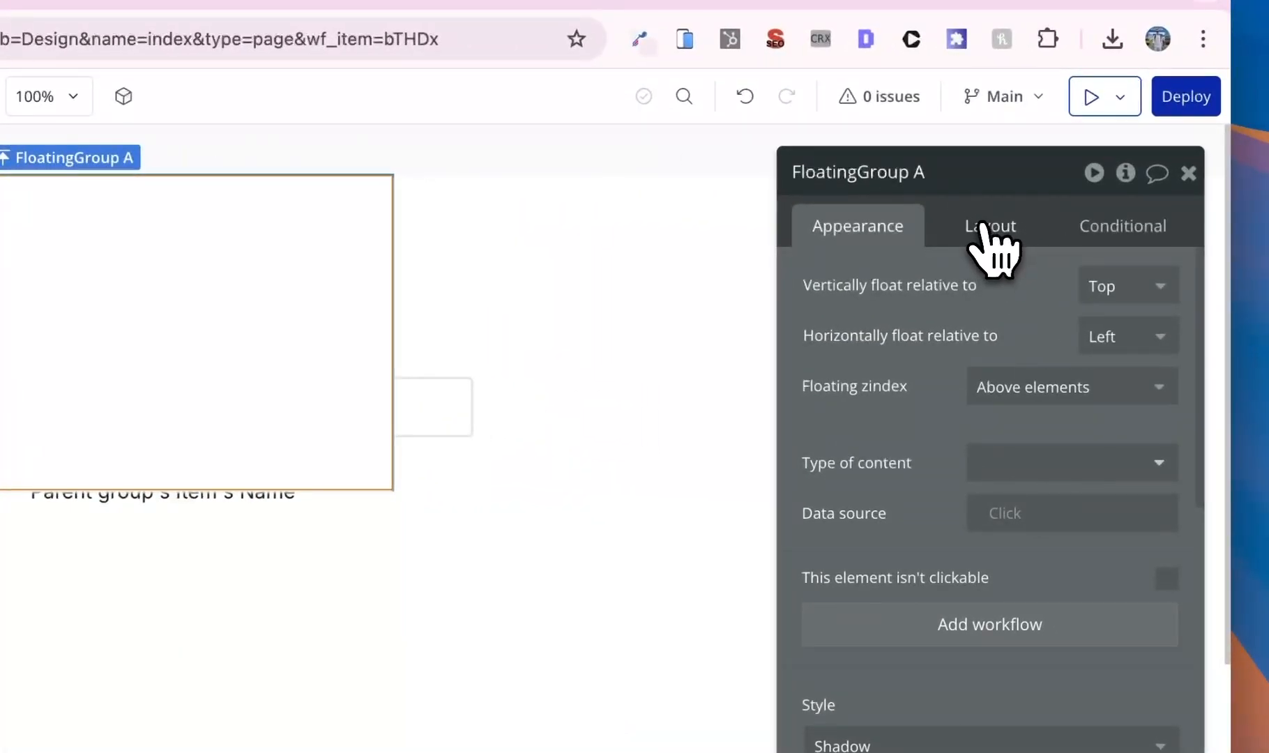
- Make the floating group's width flexible and name it LoadingScreen
{"action": "left_click", "coordinate": [983, 224]}
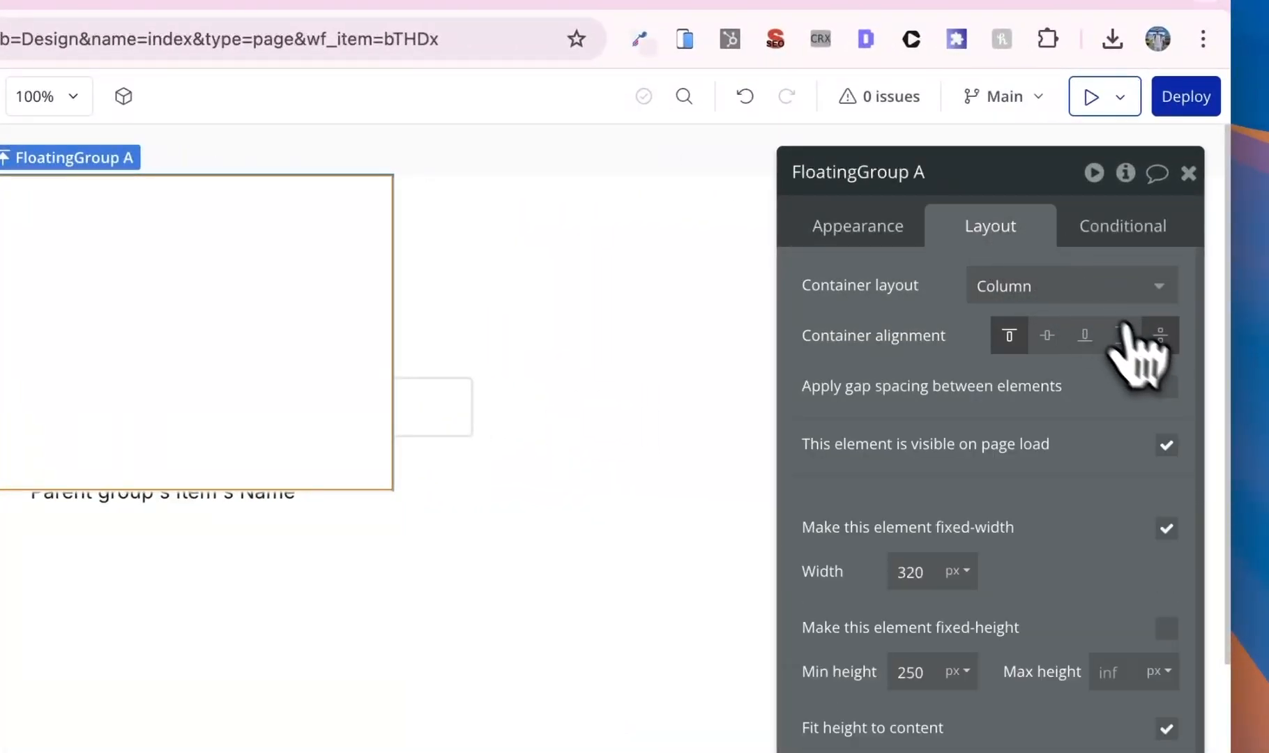
{"action": "left_click", "coordinate": [1165, 526]}
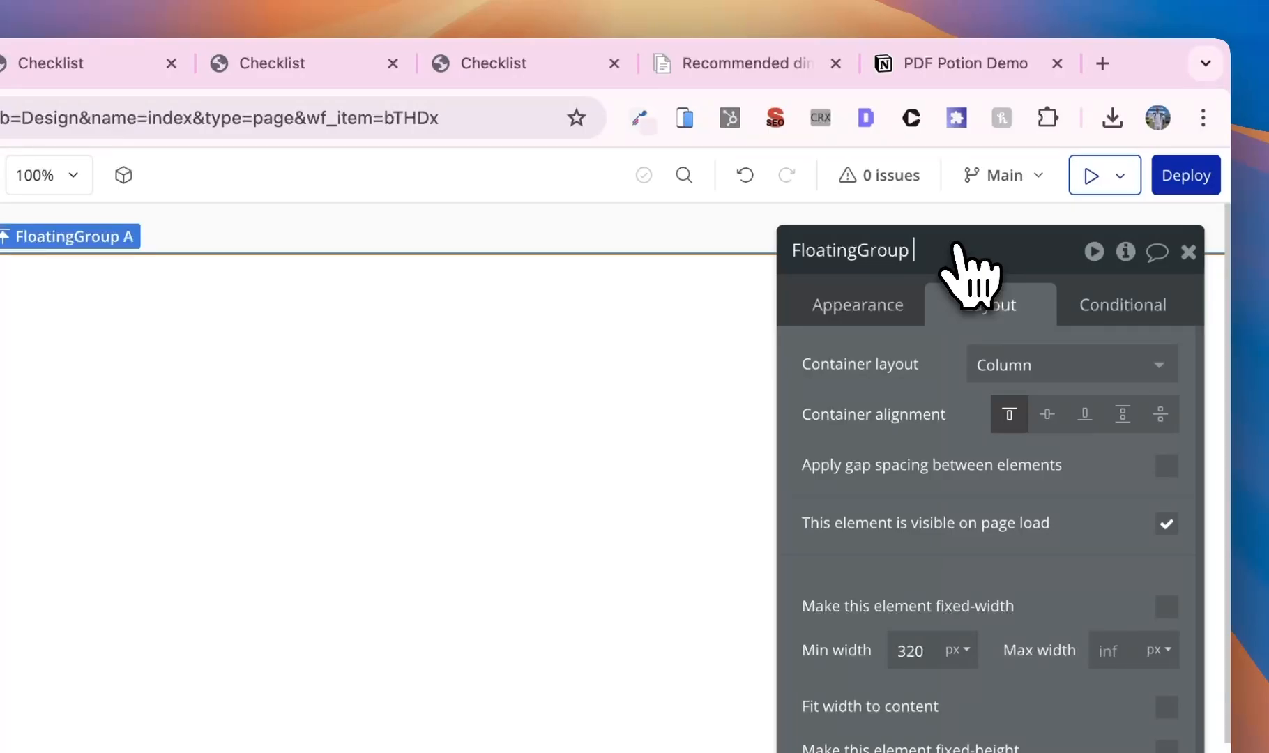
{"action": "left_click", "coordinate": [957, 247]}
{"action": "type", "text": "LoadingS"}
{"action": "key", "text": "BackSpace"}
{"action": "type", "text": "gS"}
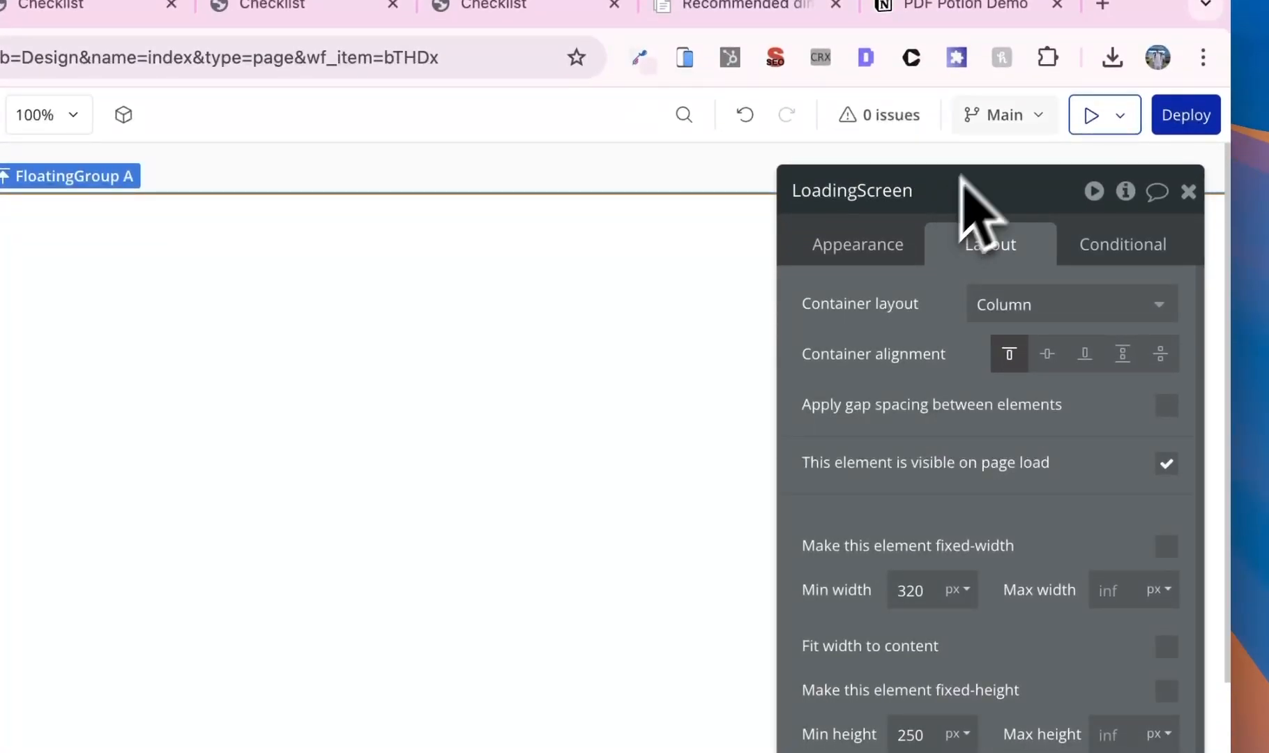
- Set the LoadingScreen background style to Gradient
{"action": "left_click", "coordinate": [888, 254]}
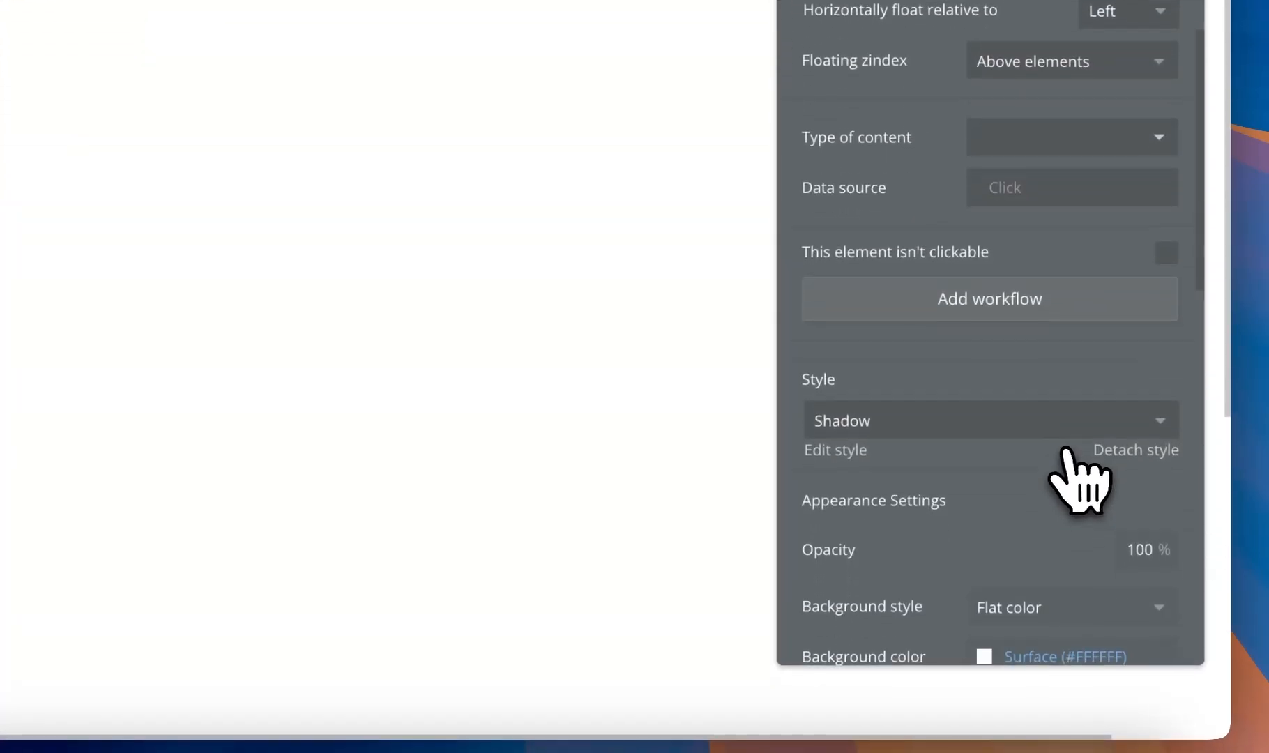
{"action": "scroll", "coordinate": [1076, 478], "scroll_direction": "down", "scroll_amount": 2}
{"action": "left_click", "coordinate": [1077, 513]}
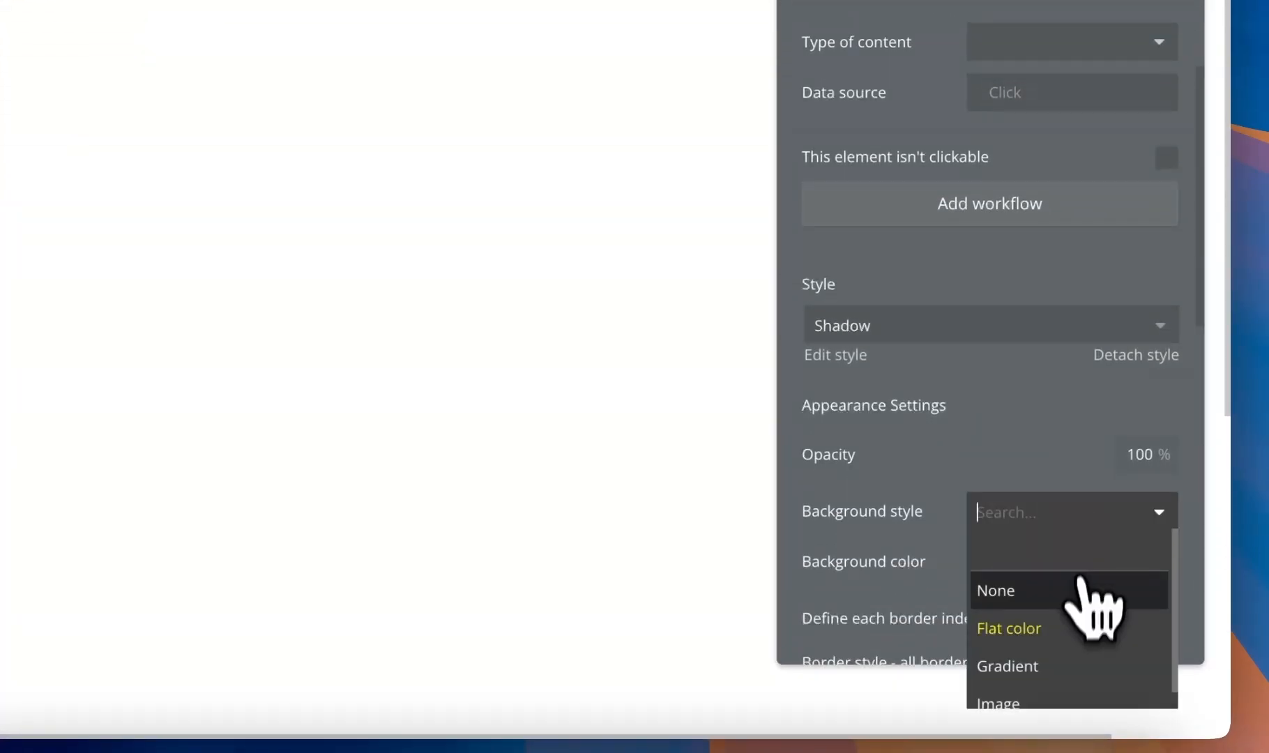
{"action": "left_click", "coordinate": [1067, 664]}
- Make the gradient's starting colour black at 30% opacity
{"action": "scroll", "coordinate": [1063, 592], "scroll_direction": "down", "scroll_amount": 5}
{"action": "left_click", "coordinate": [1050, 335]}
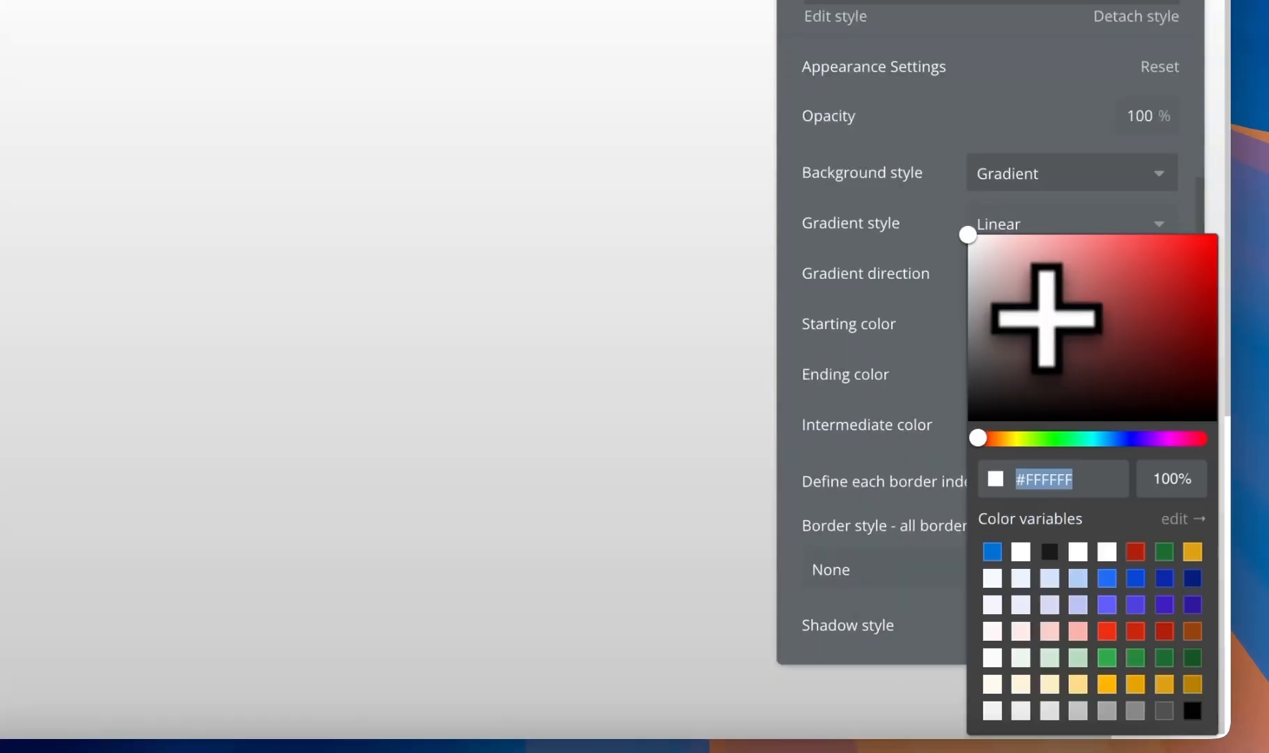
{"action": "left_click_drag", "start_coordinate": [971, 237], "coordinate": [921, 491]}
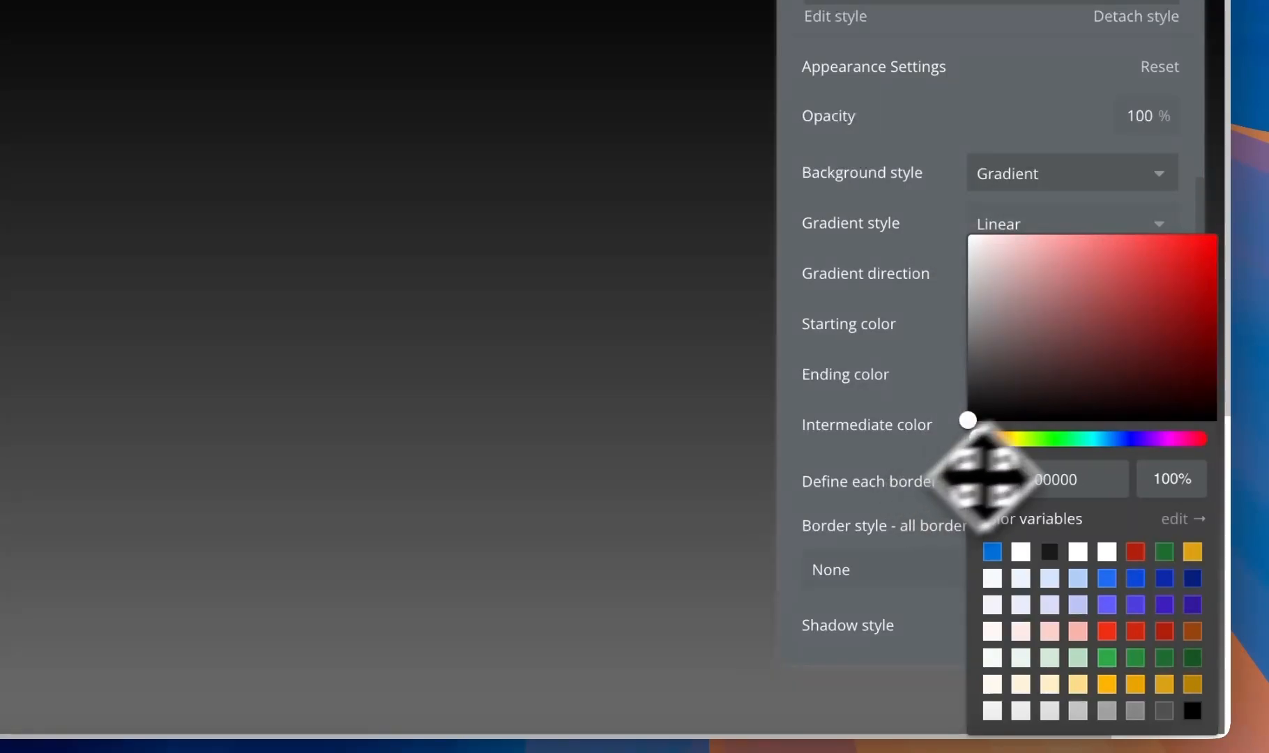
{"action": "left_click", "coordinate": [1163, 481]}
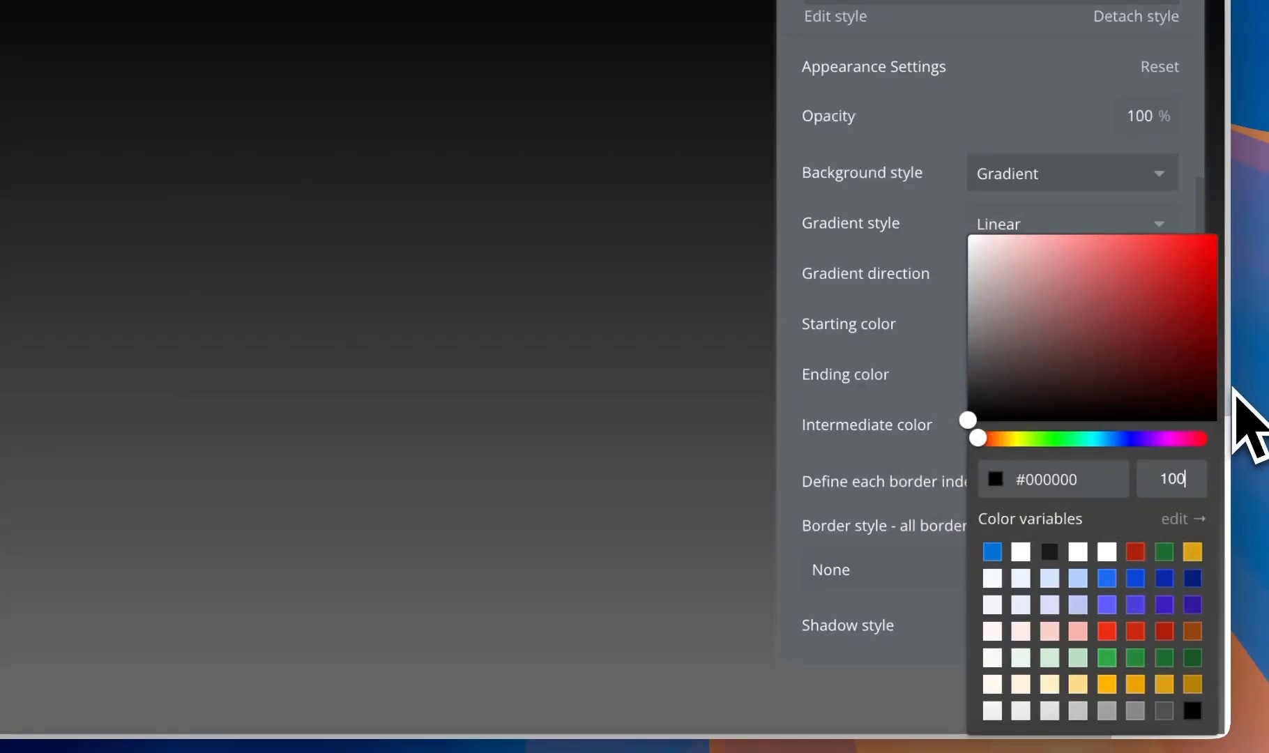
{"action": "type", "text": "30"}
{"action": "key", "text": "Return"}
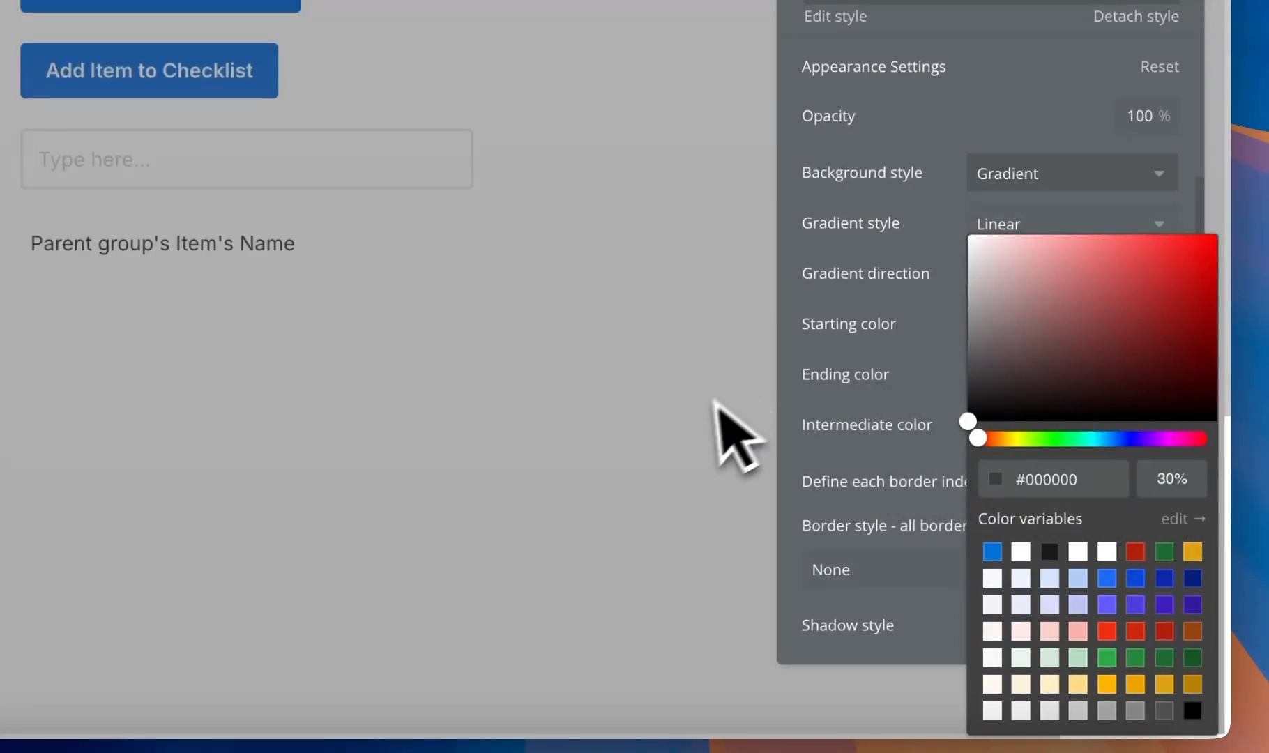
{"action": "left_click", "coordinate": [934, 460]}
- Check the ending colour stays #AAAAAA and re-verify the starting colour
{"action": "left_click", "coordinate": [1074, 382]}
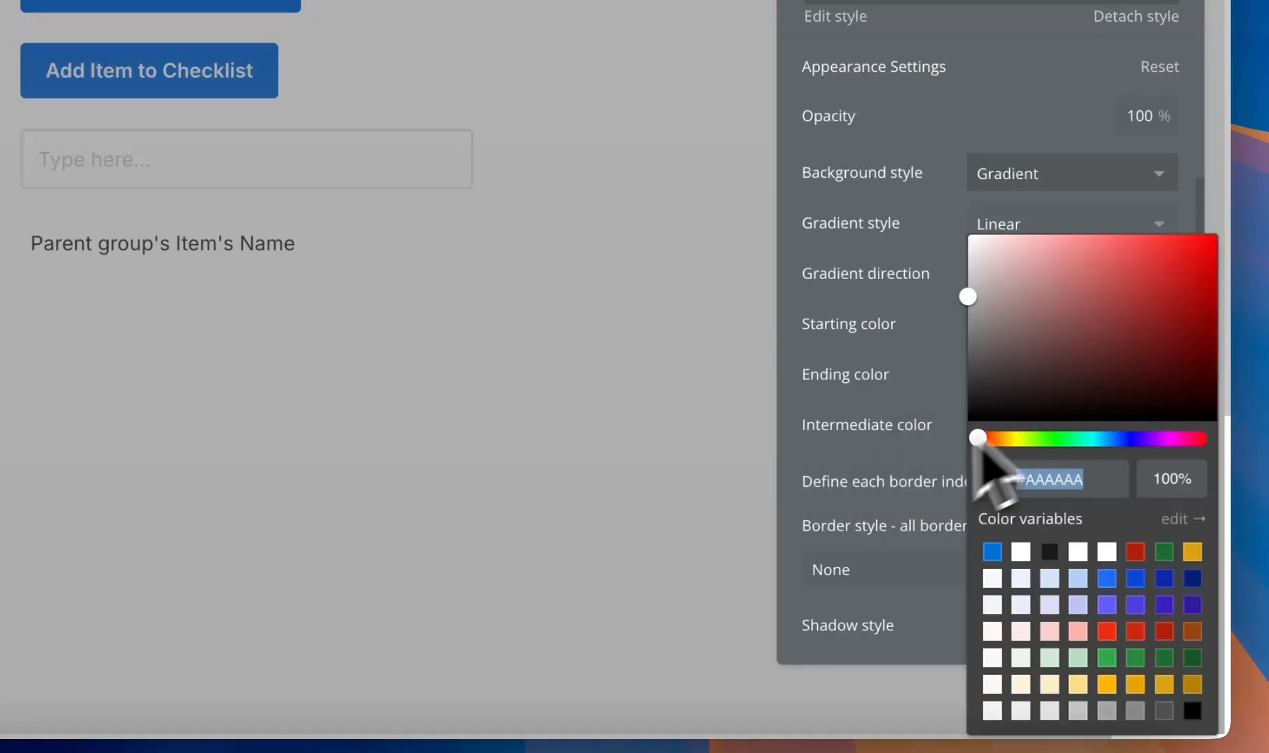
{"action": "left_click", "coordinate": [920, 462]}
{"action": "left_click", "coordinate": [1031, 385]}
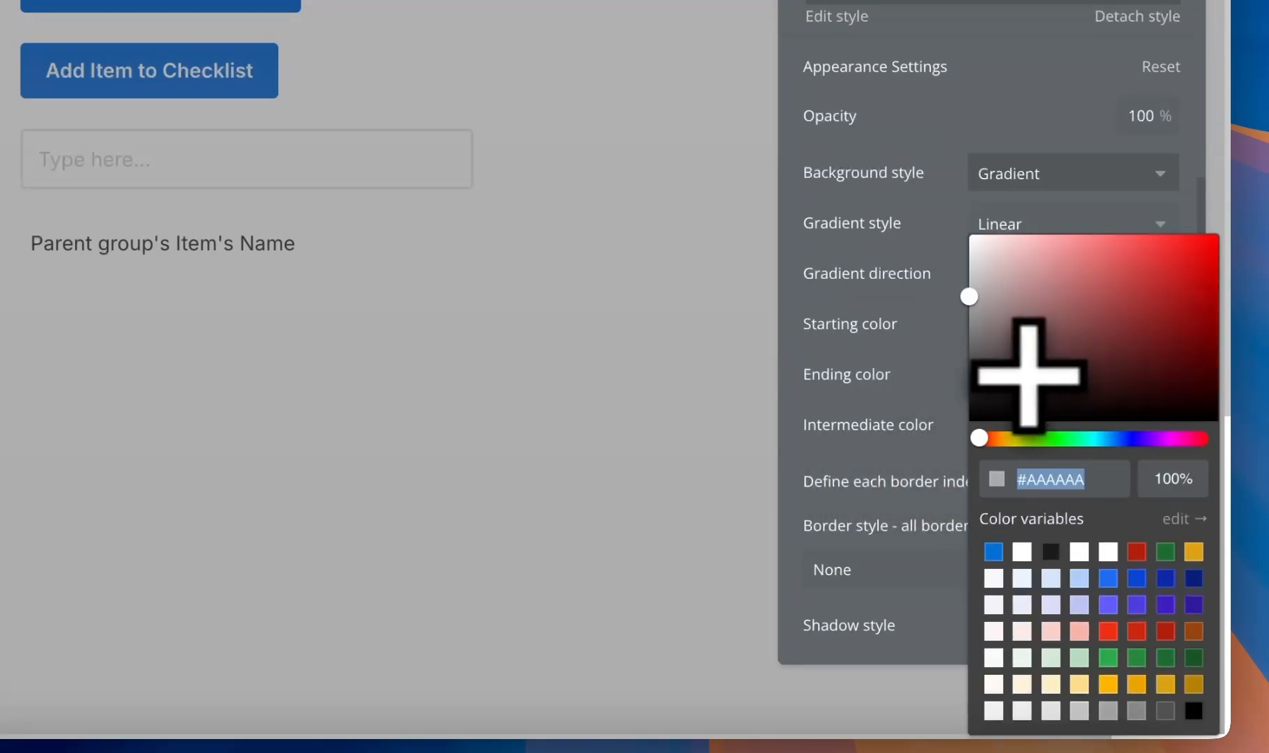
{"action": "left_click", "coordinate": [1163, 481]}
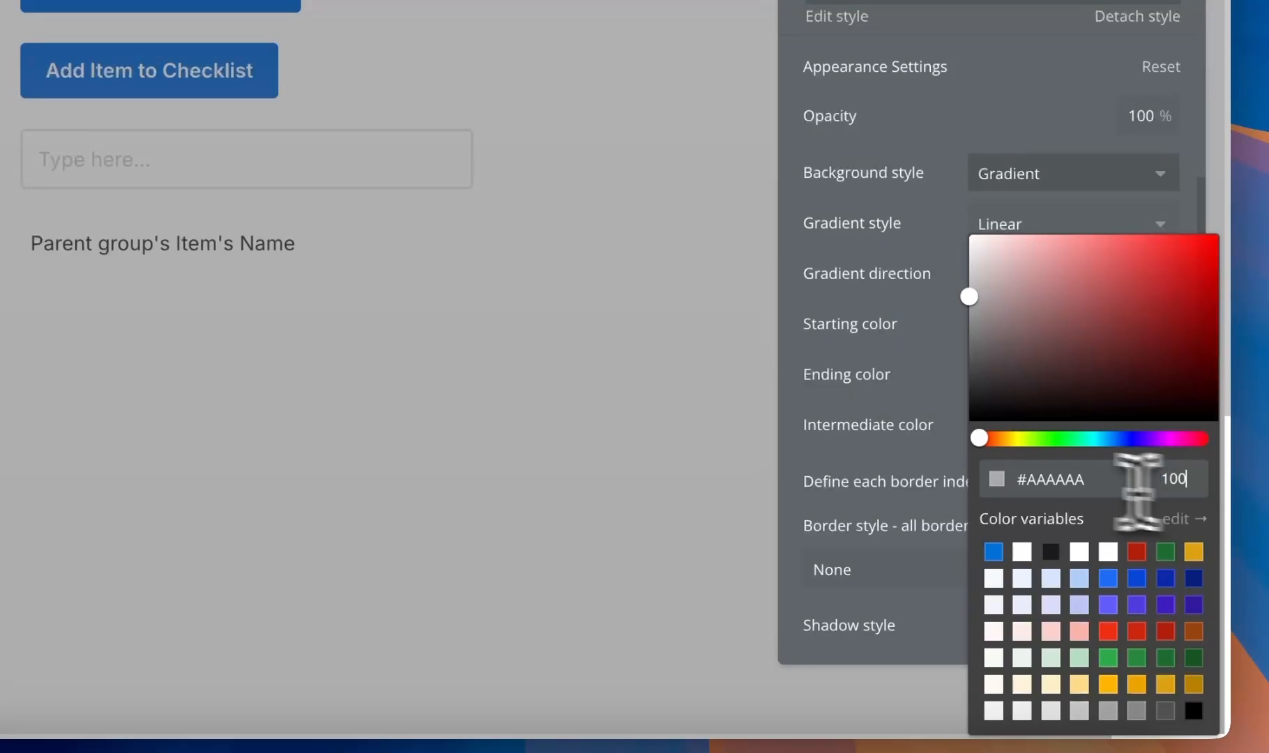
{"action": "left_click", "coordinate": [847, 464]}
{"action": "left_click", "coordinate": [1044, 330]}
{"action": "left_click", "coordinate": [910, 423]}
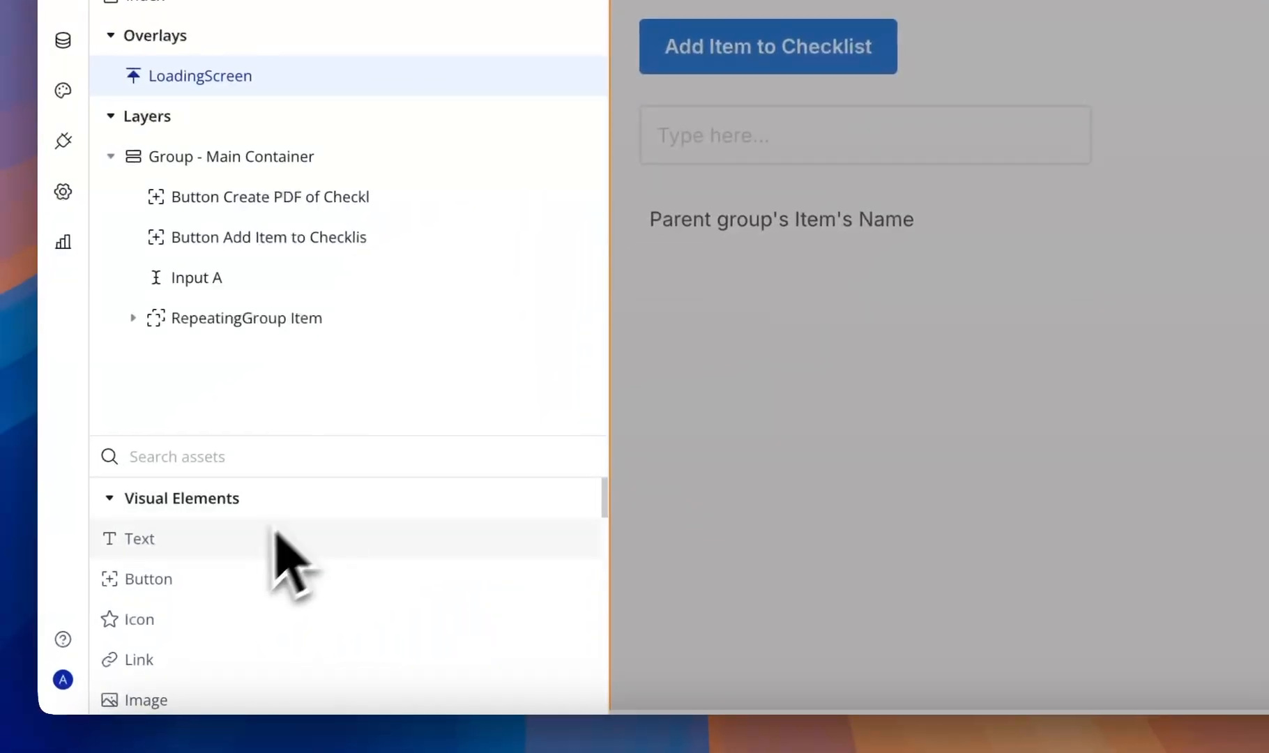
- Add a 'Loading' text centred horizontally, with the group's contents centred vertically
{"action": "double_click", "coordinate": [278, 529]}
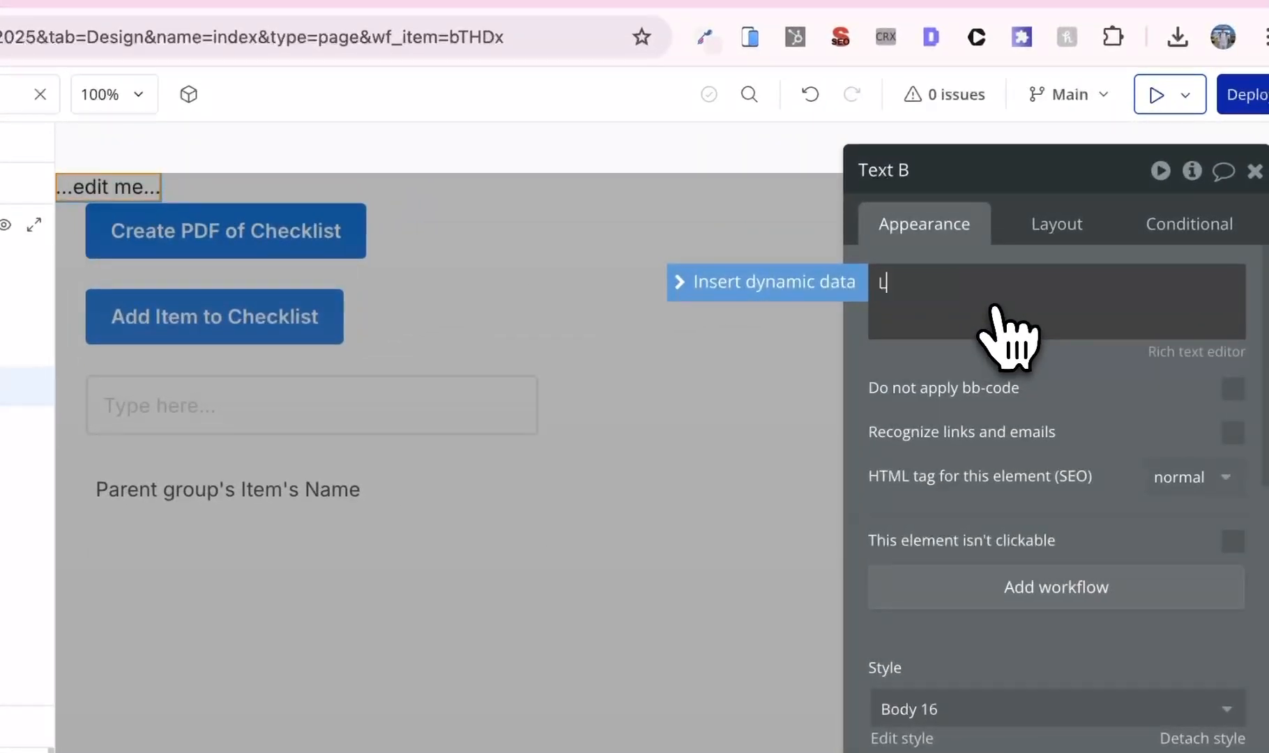
{"action": "type", "text": "Loading"}
{"action": "left_click", "coordinate": [1060, 230]}
{"action": "left_click", "coordinate": [1150, 419]}
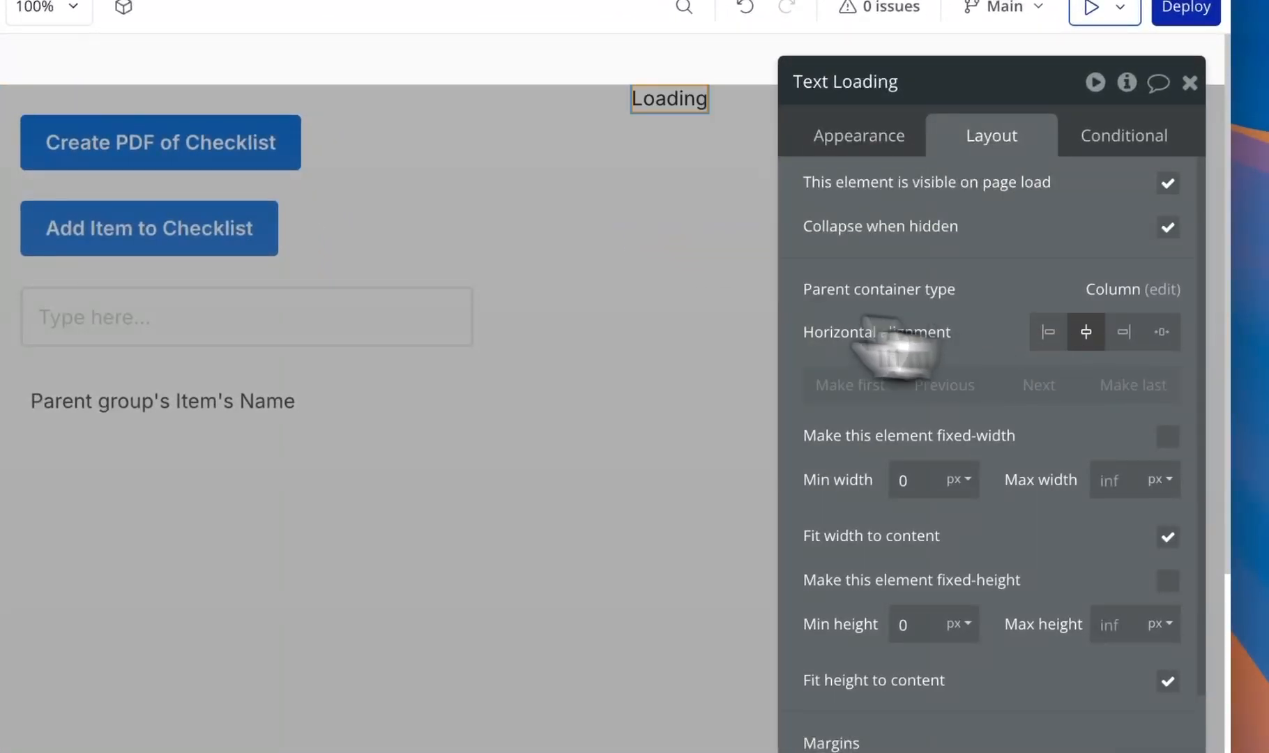
{"action": "left_click", "coordinate": [645, 303]}
{"action": "left_click", "coordinate": [1056, 248]}
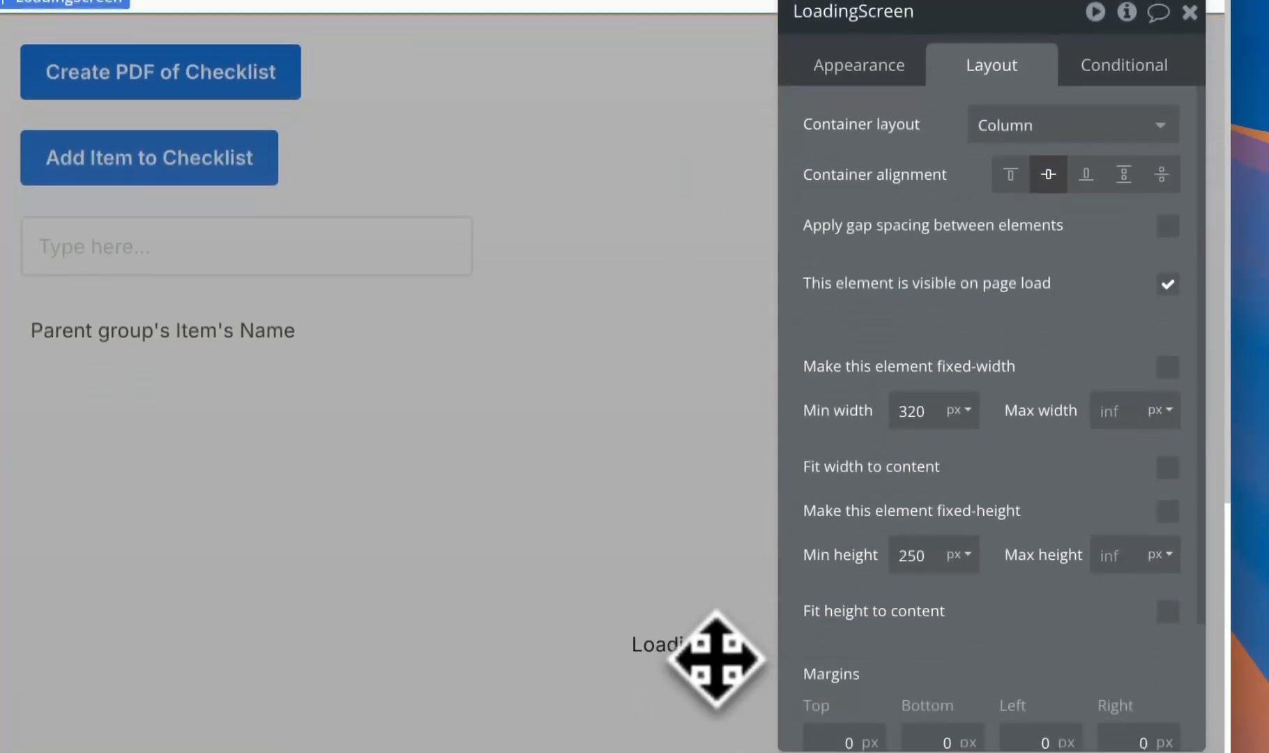
{"action": "left_click", "coordinate": [675, 652]}
- Style the Loading text as Heading 6 with a white font colour
{"action": "left_click", "coordinate": [868, 134]}
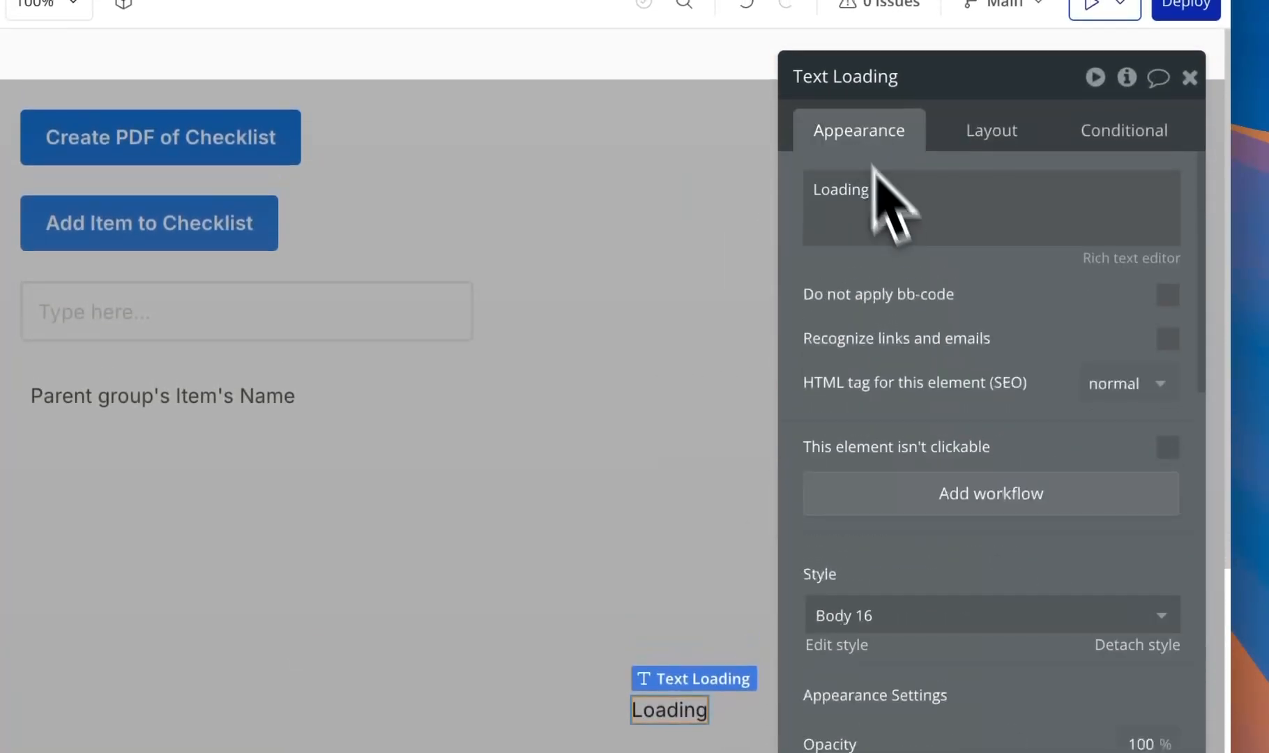
{"action": "left_click", "coordinate": [940, 615]}
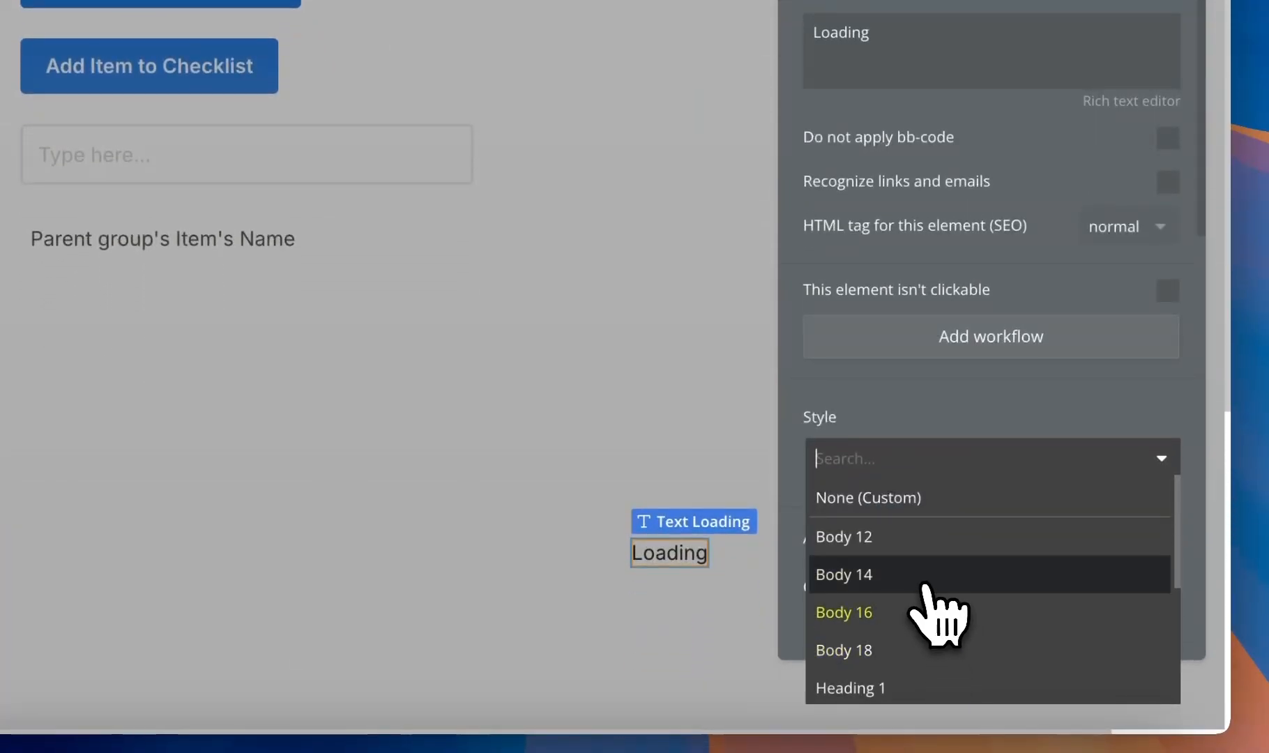
{"action": "left_click", "coordinate": [925, 586]}
{"action": "left_click", "coordinate": [937, 468]}
{"action": "scroll", "coordinate": [934, 641], "scroll_direction": "down", "scroll_amount": 2}
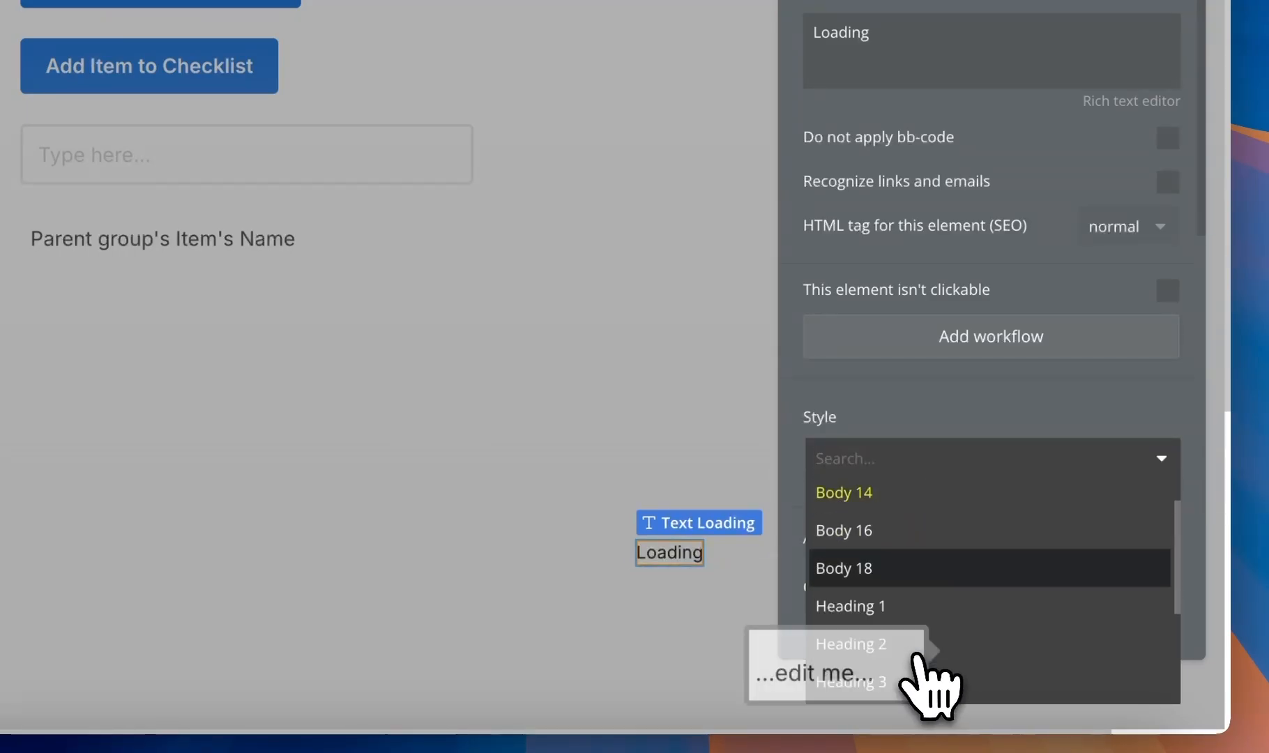
{"action": "scroll", "coordinate": [927, 680], "scroll_direction": "down", "scroll_amount": 2}
{"action": "left_click", "coordinate": [962, 645]}
{"action": "scroll", "coordinate": [934, 520], "scroll_direction": "down", "scroll_amount": 5}
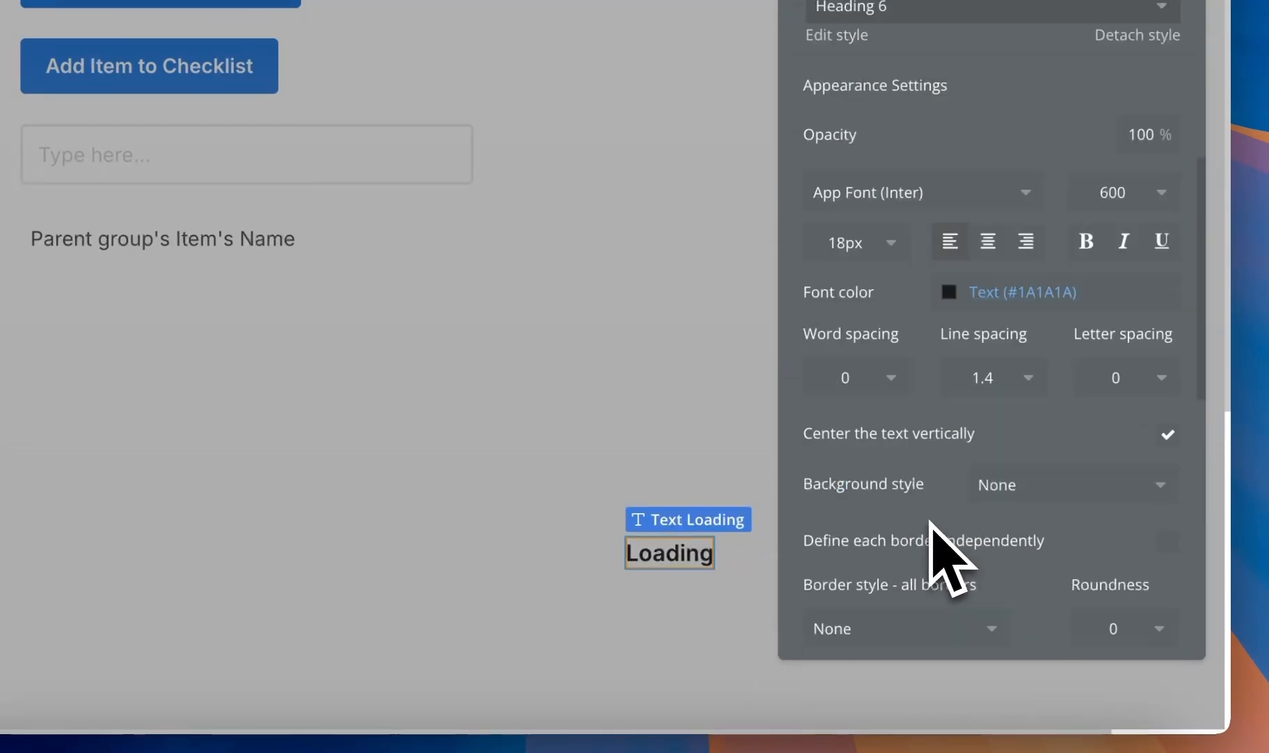
{"action": "left_click", "coordinate": [1022, 291]}
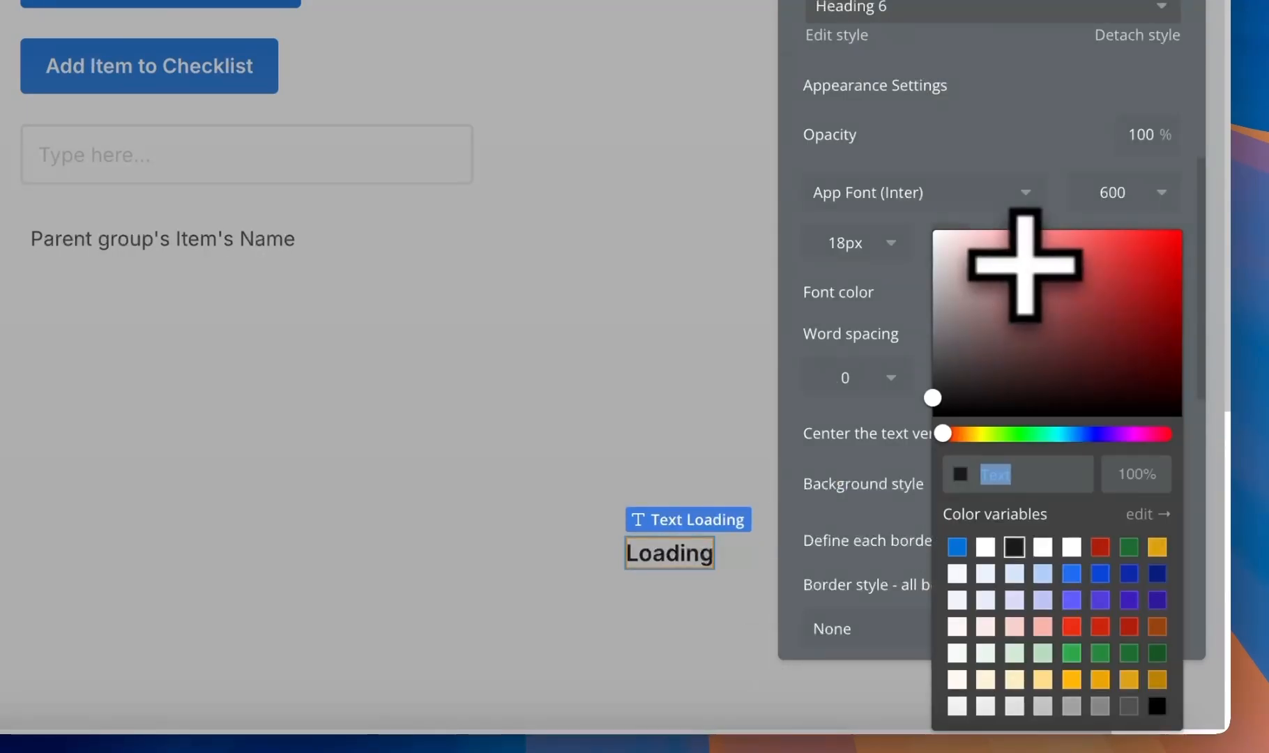
{"action": "left_click", "coordinate": [1042, 546]}
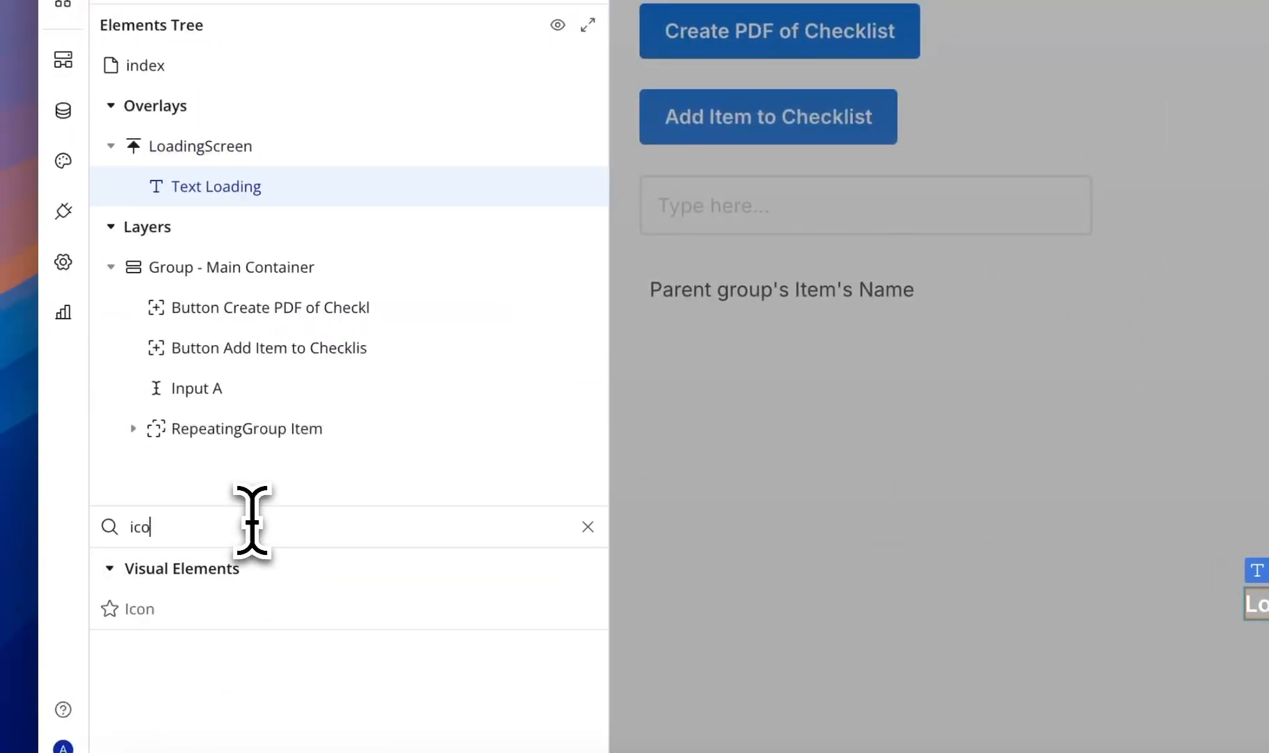
- Add a Data_saver_off icon to the loading screen
{"action": "left_click_drag", "start_coordinate": [268, 608], "coordinate": [1184, 575]}
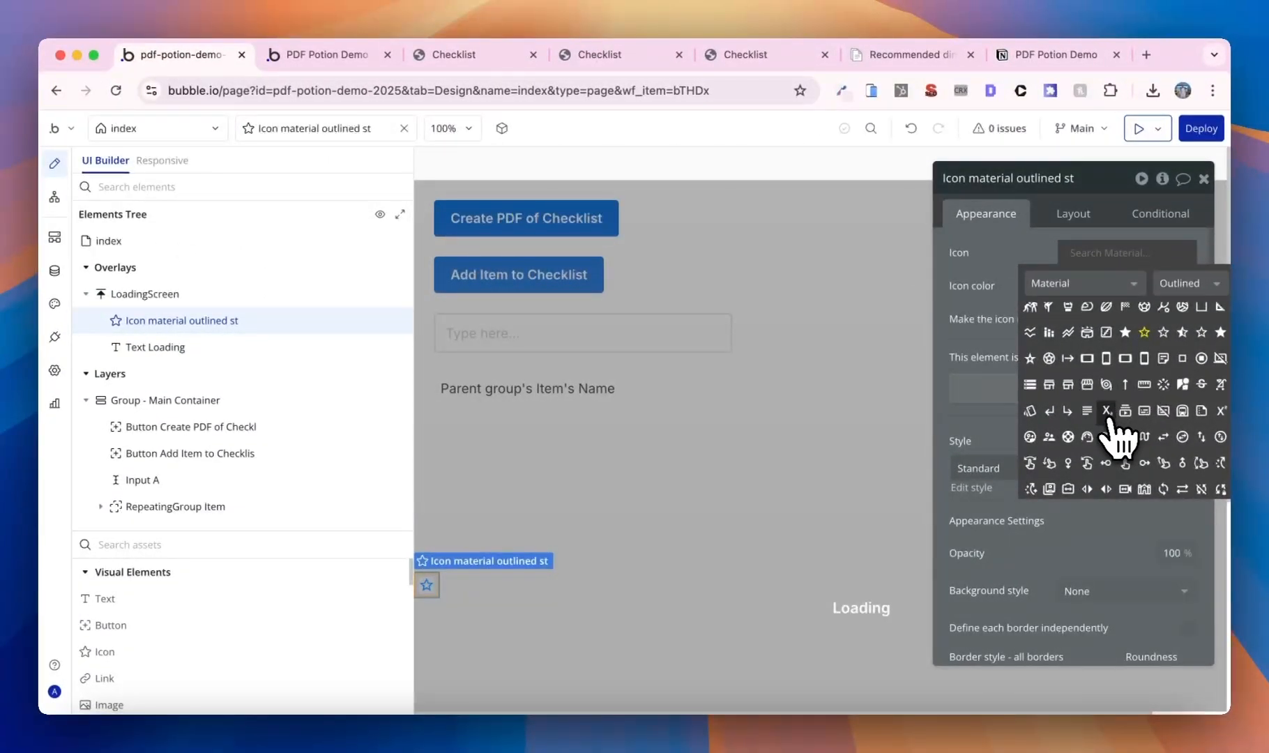
{"action": "scroll", "coordinate": [1108, 421], "scroll_direction": "down", "scroll_amount": 5}
{"action": "scroll", "coordinate": [1115, 432], "scroll_direction": "up", "scroll_amount": 15}
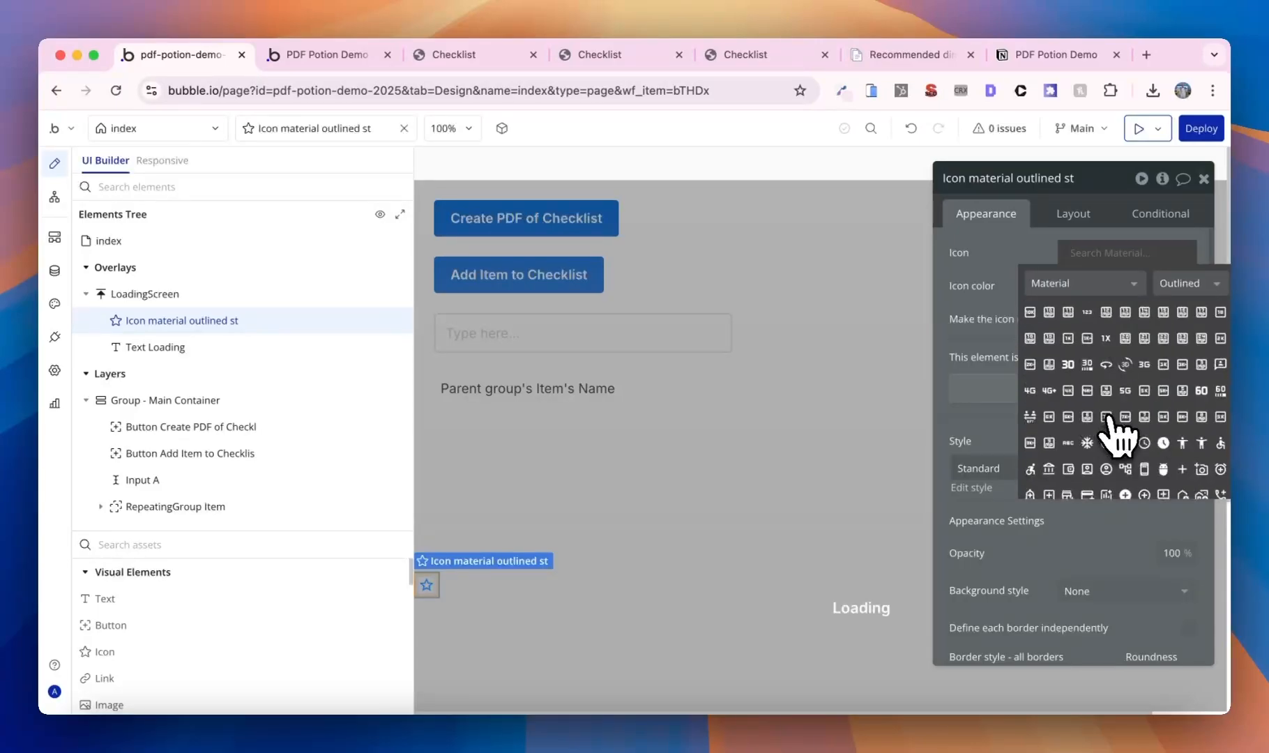
{"action": "scroll", "coordinate": [1116, 432], "scroll_direction": "down", "scroll_amount": 5}
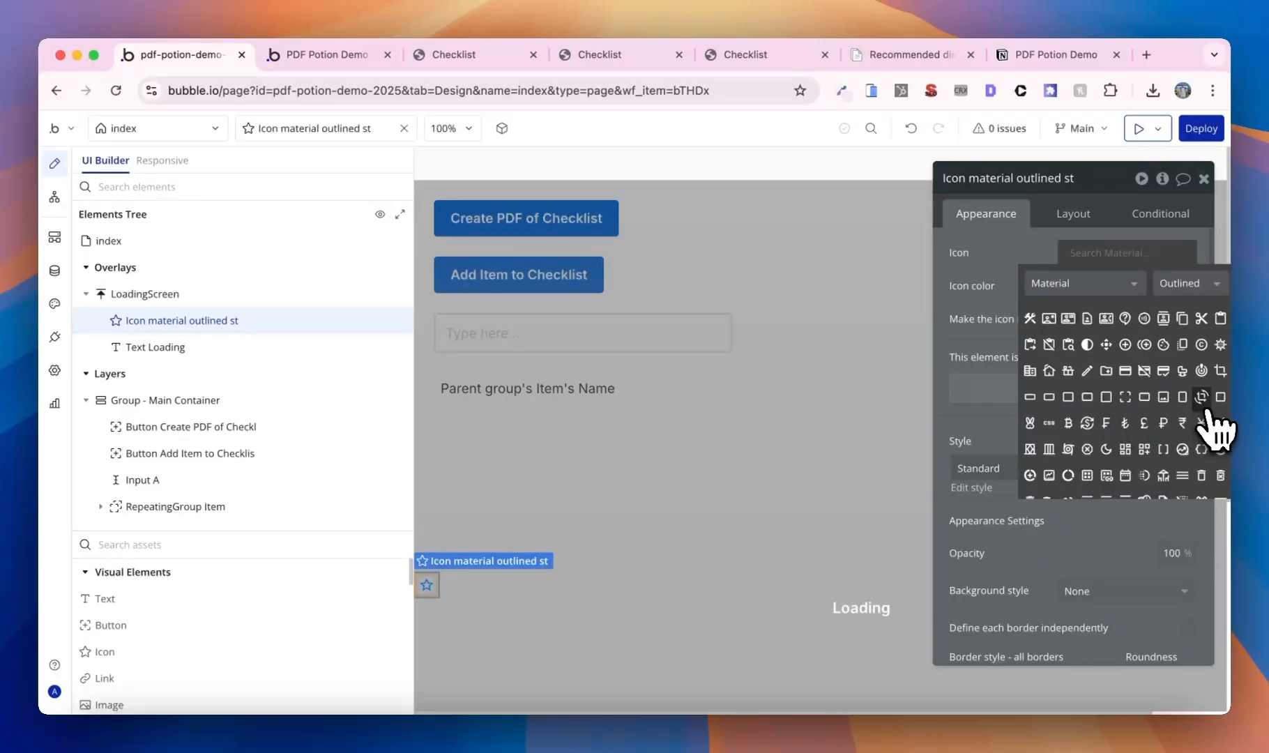
{"action": "left_click", "coordinate": [1202, 398]}
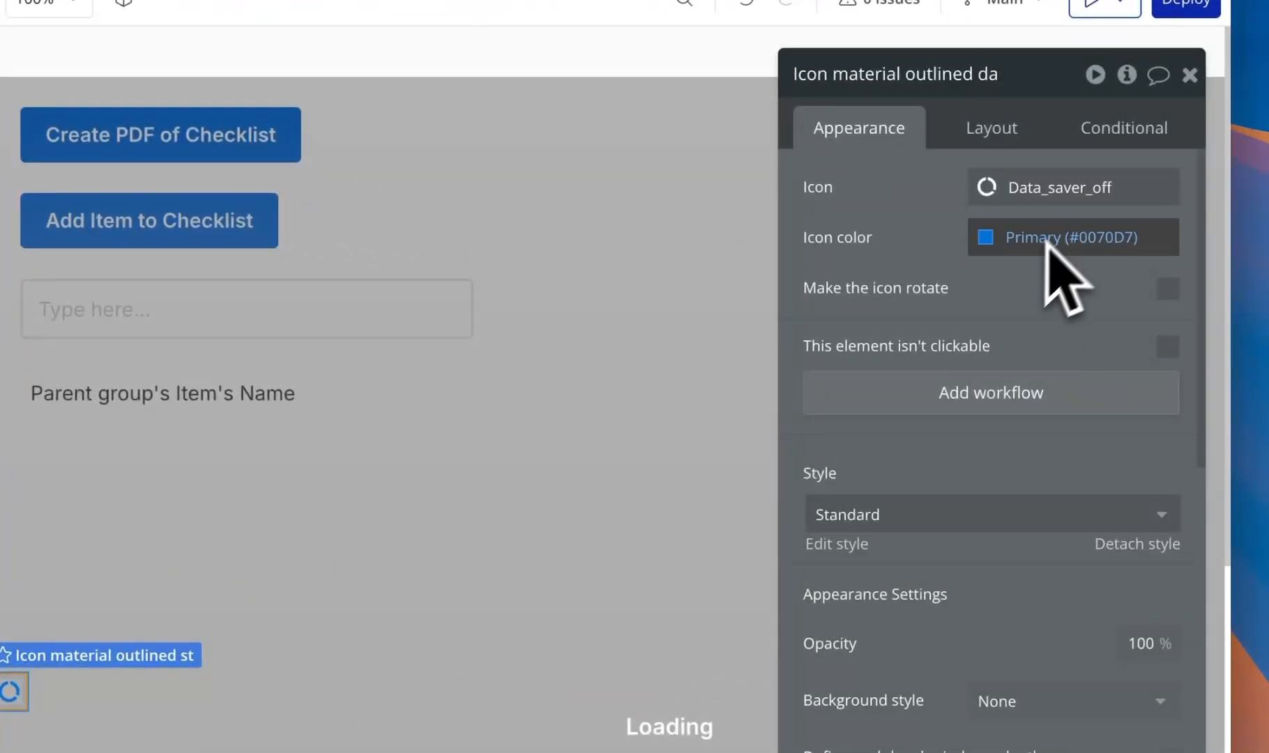
- Make the icon white, 60 px tall, and centred above Loading
{"action": "left_click", "coordinate": [1110, 237]}
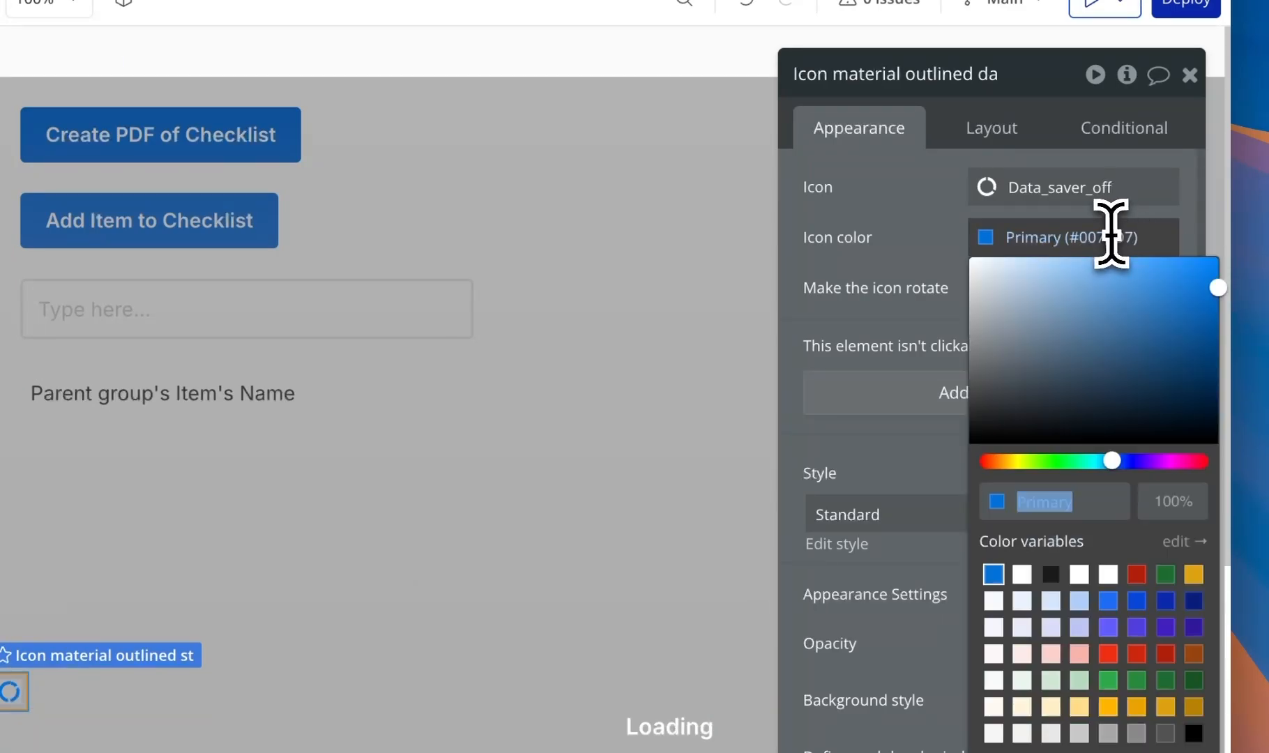
{"action": "left_click", "coordinate": [1019, 573]}
{"action": "left_click", "coordinate": [991, 128]}
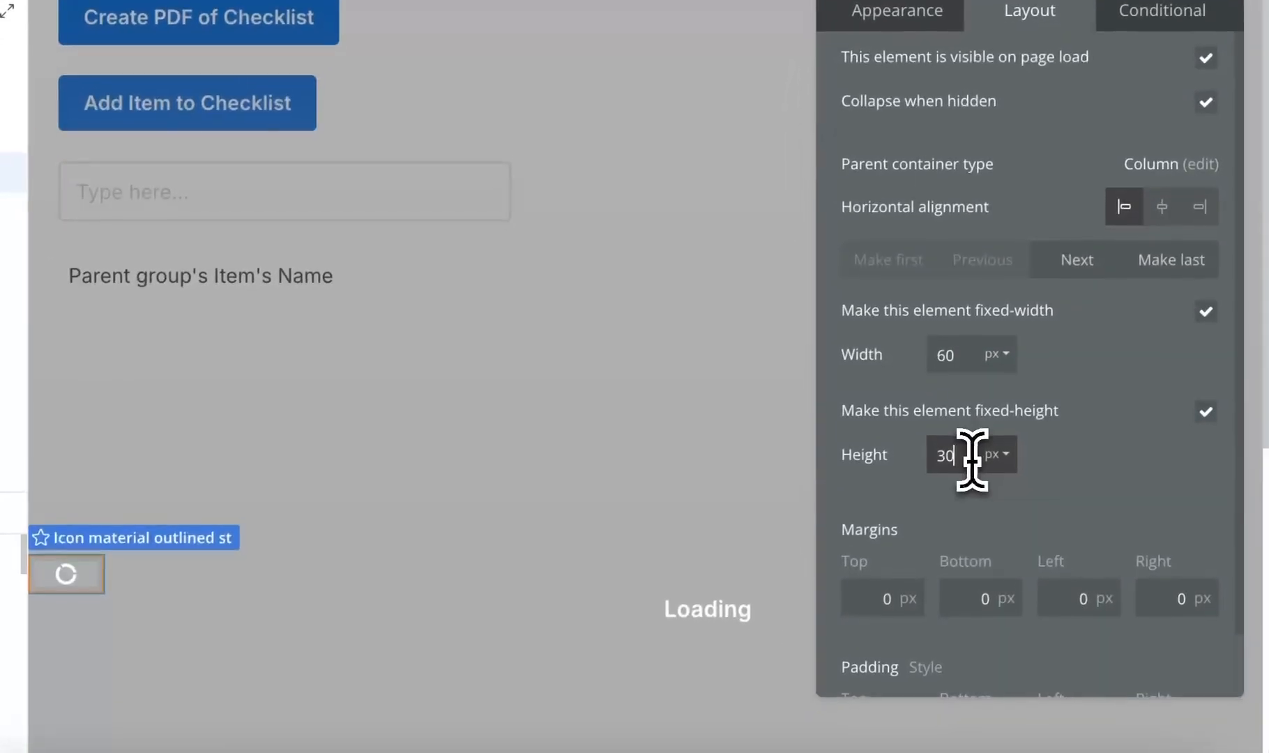
{"action": "left_click", "coordinate": [930, 576]}
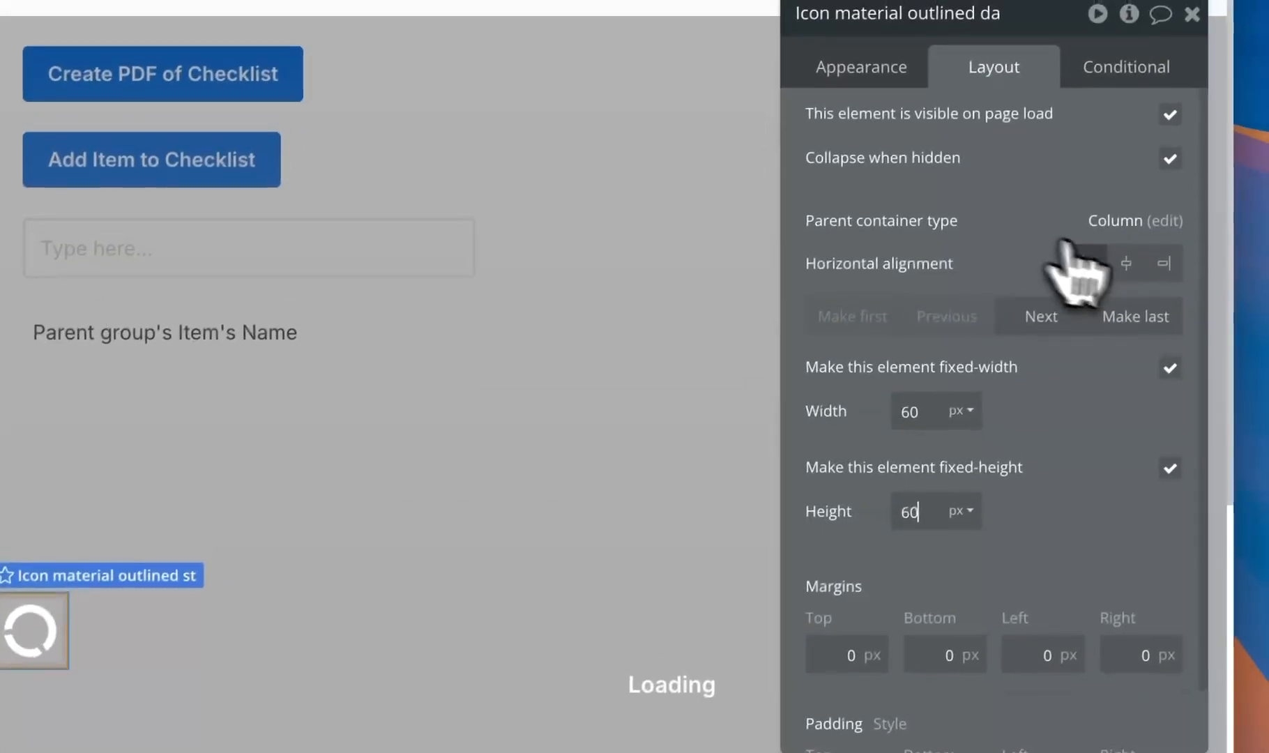
{"action": "left_click", "coordinate": [1126, 263]}
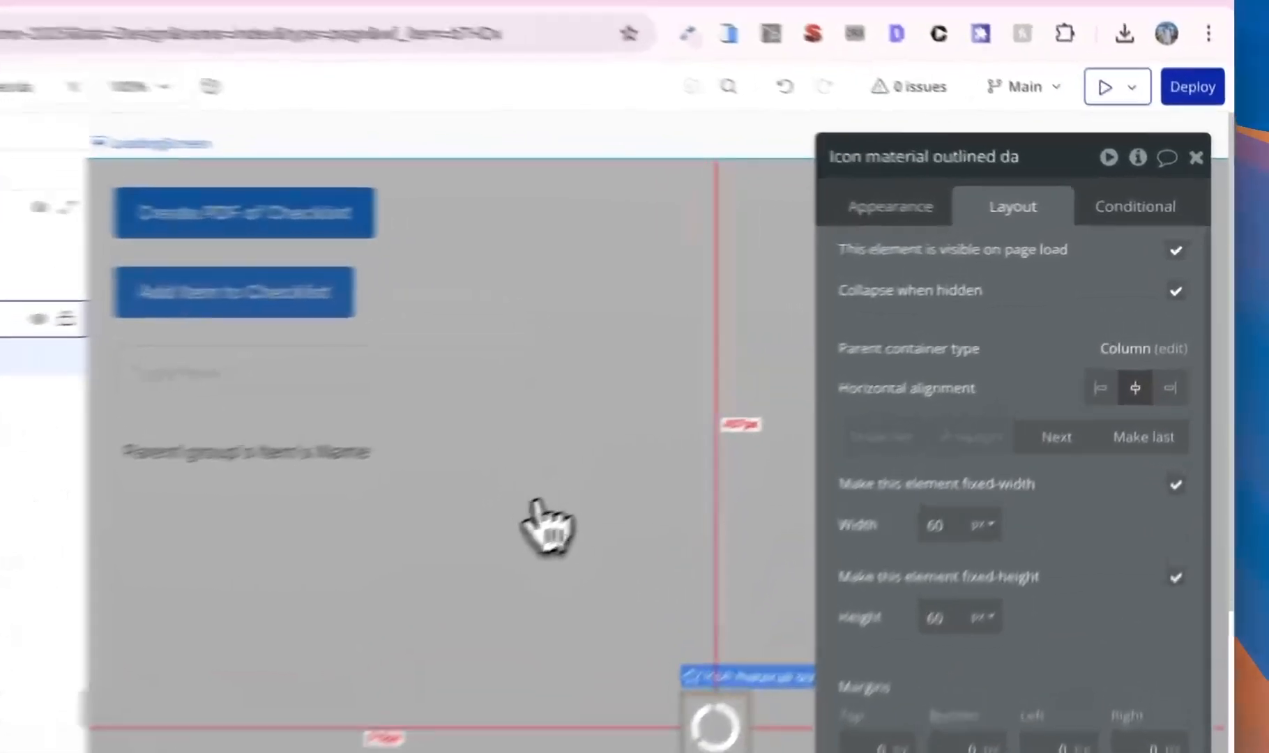
- Untick LoadingScreen's visible-on-page-load option and hide it in the editor
{"action": "left_click", "coordinate": [739, 443]}
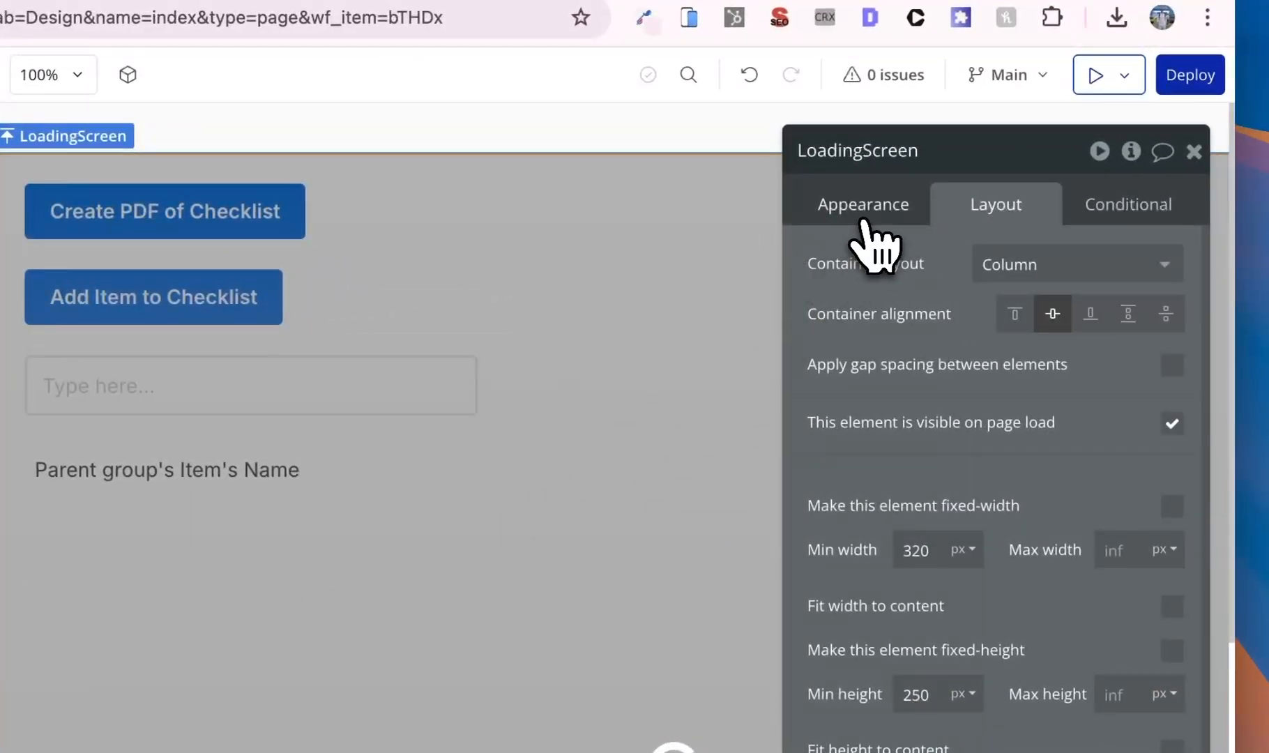
{"action": "left_click", "coordinate": [984, 217]}
{"action": "left_click", "coordinate": [1007, 215]}
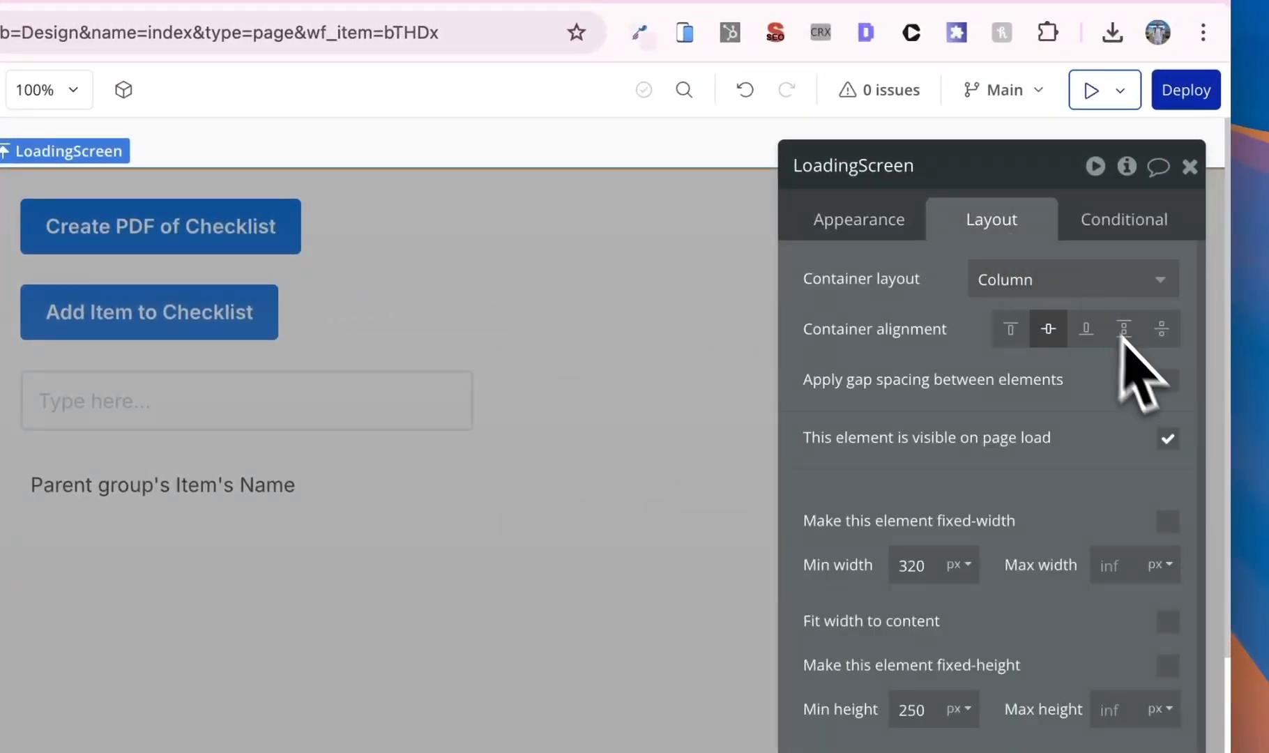
{"action": "left_click", "coordinate": [1167, 437]}
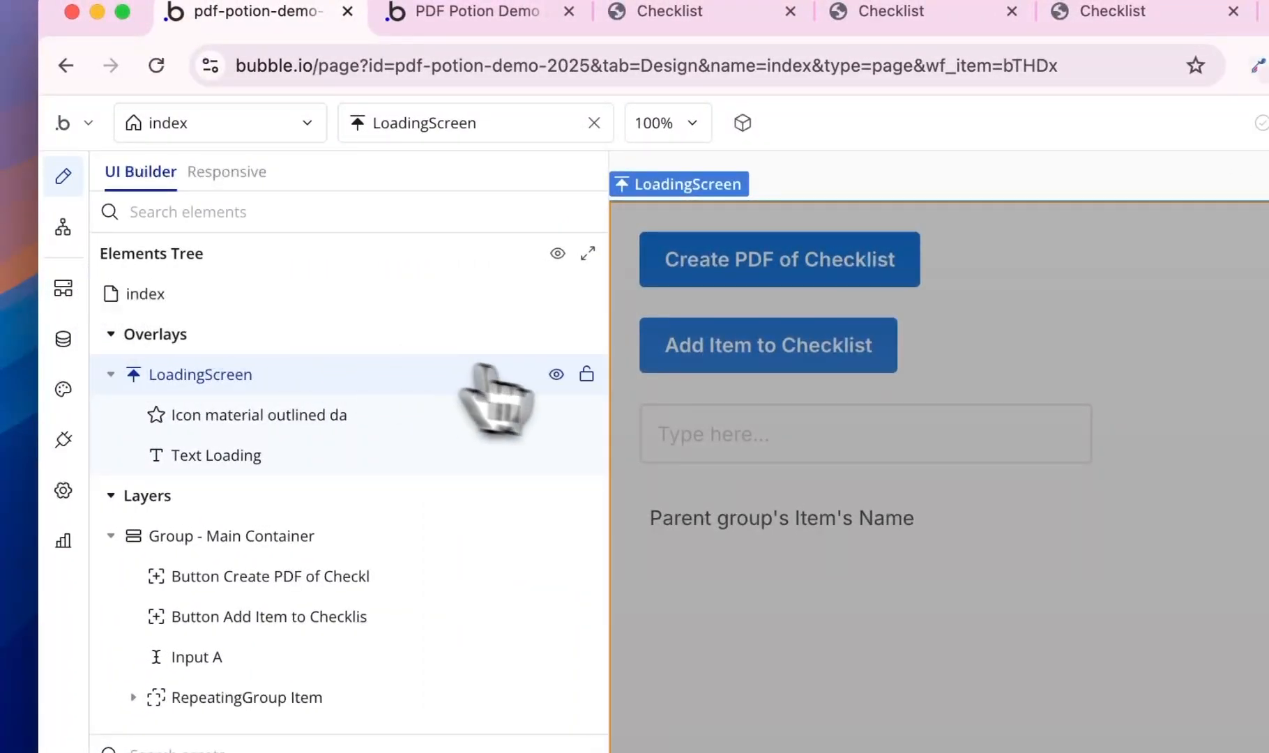
{"action": "left_click", "coordinate": [557, 374]}
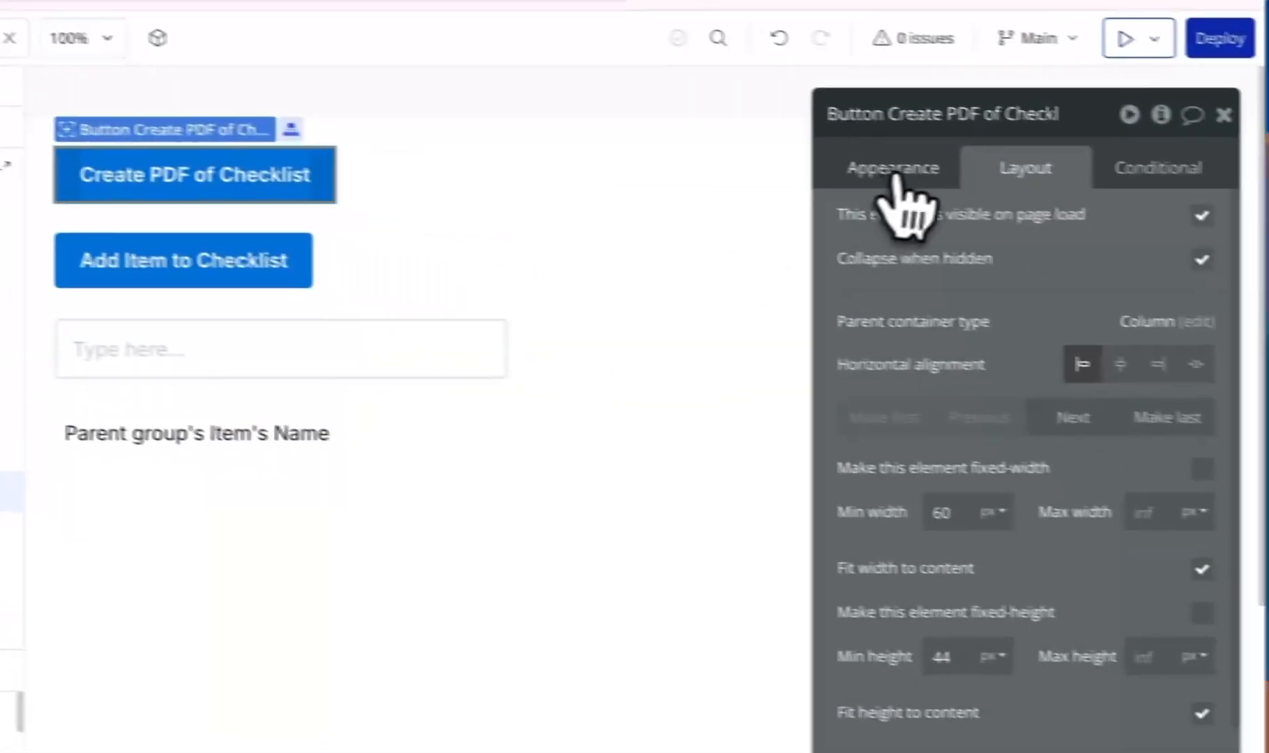
- Insert a Show LoadingScreen action before Step 1 of the Create PDF button workflow
{"action": "left_click", "coordinate": [1136, 215]}
{"action": "left_click", "coordinate": [976, 376]}
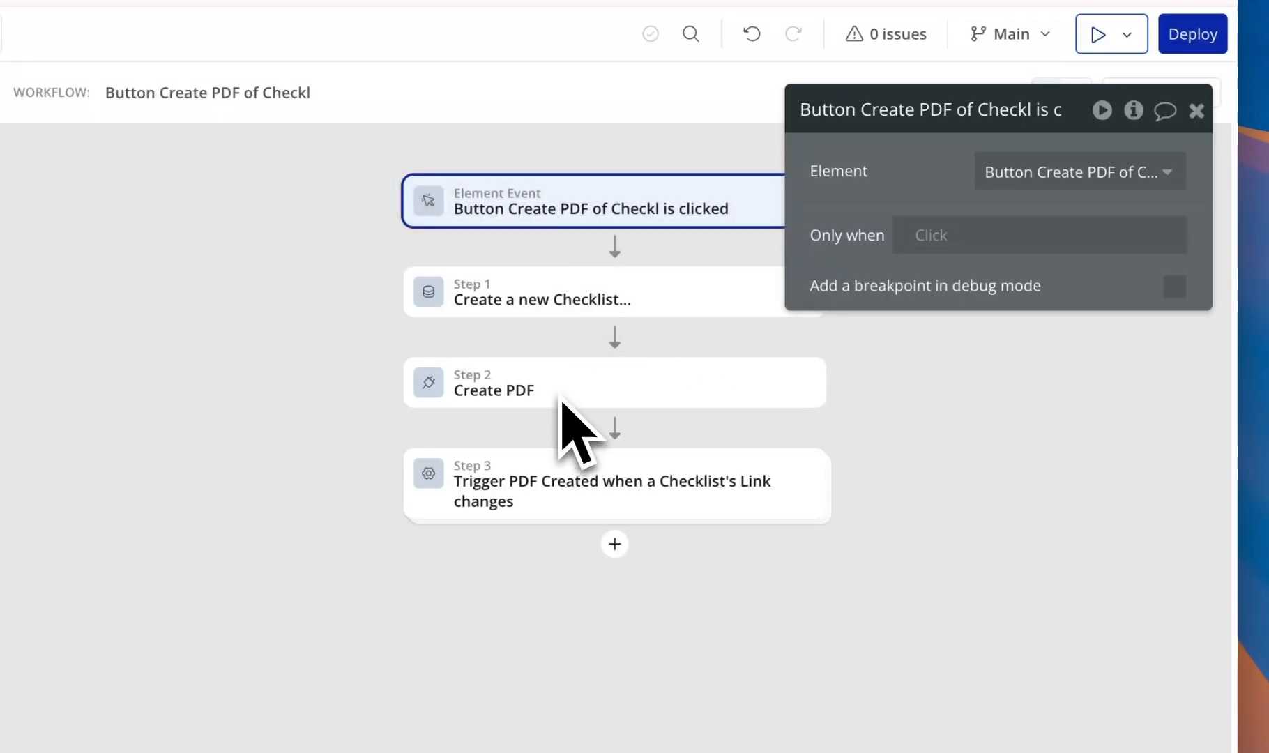
{"action": "right_click", "coordinate": [554, 310]}
{"action": "left_click", "coordinate": [721, 561]}
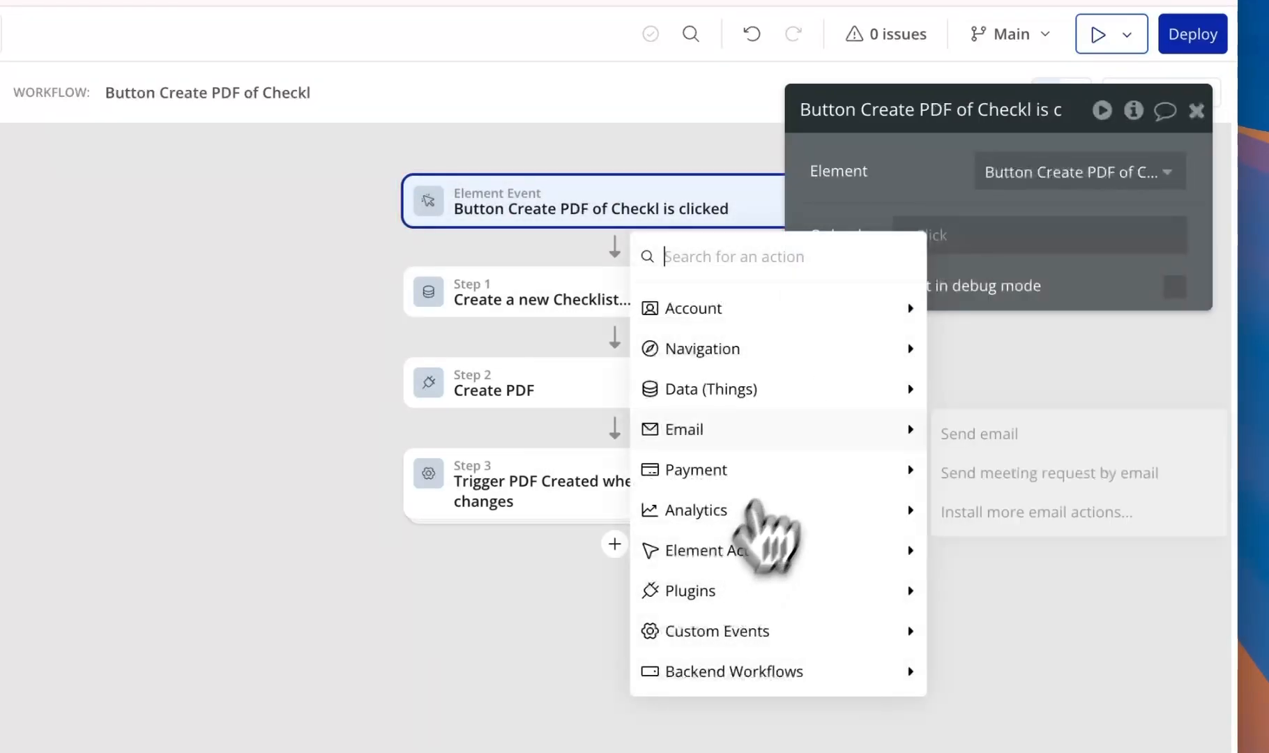
{"action": "mouse_move", "coordinate": [833, 391]}
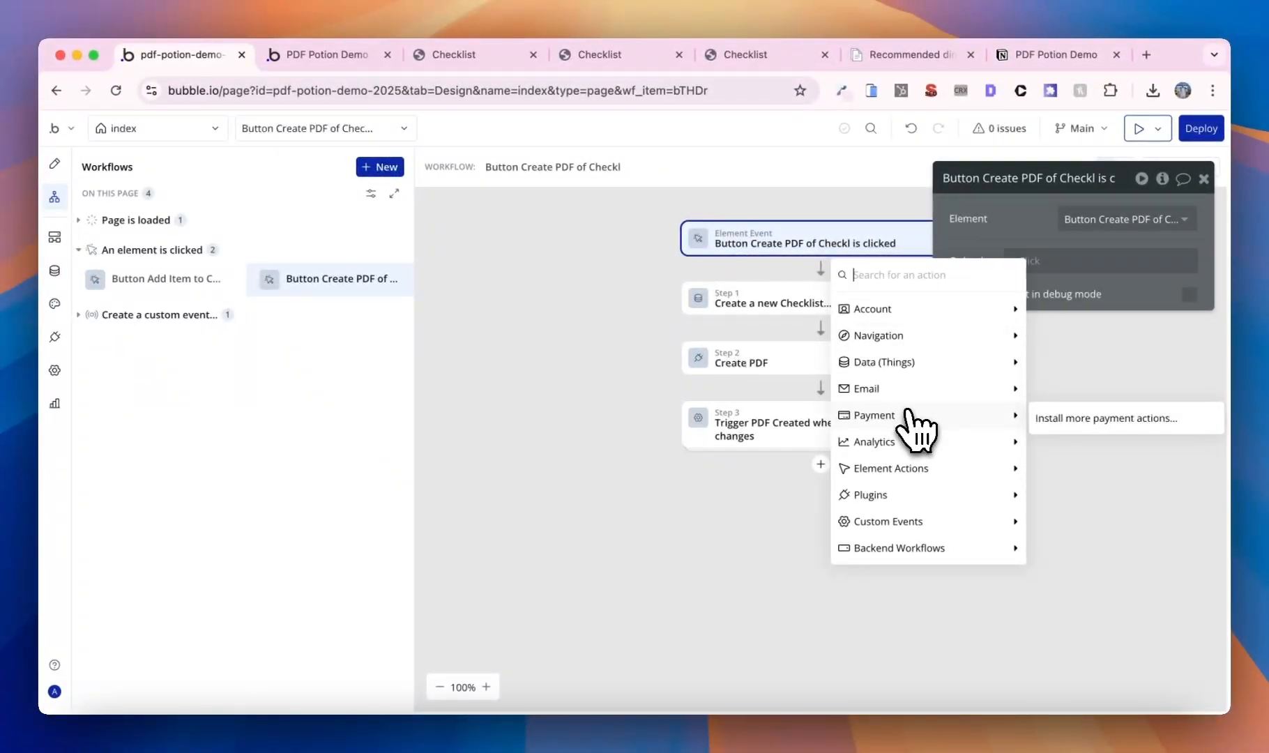
{"action": "mouse_move", "coordinate": [906, 471]}
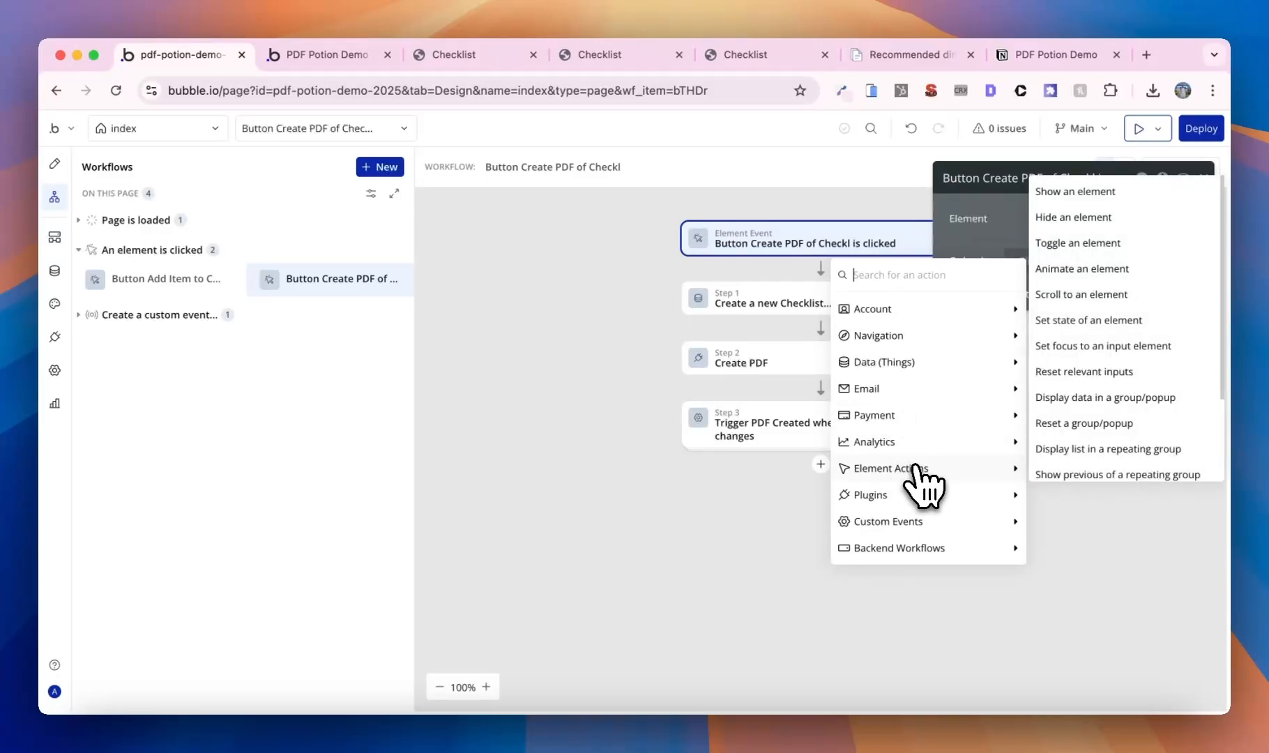
{"action": "left_click", "coordinate": [1101, 206]}
{"action": "left_click", "coordinate": [1101, 221]}
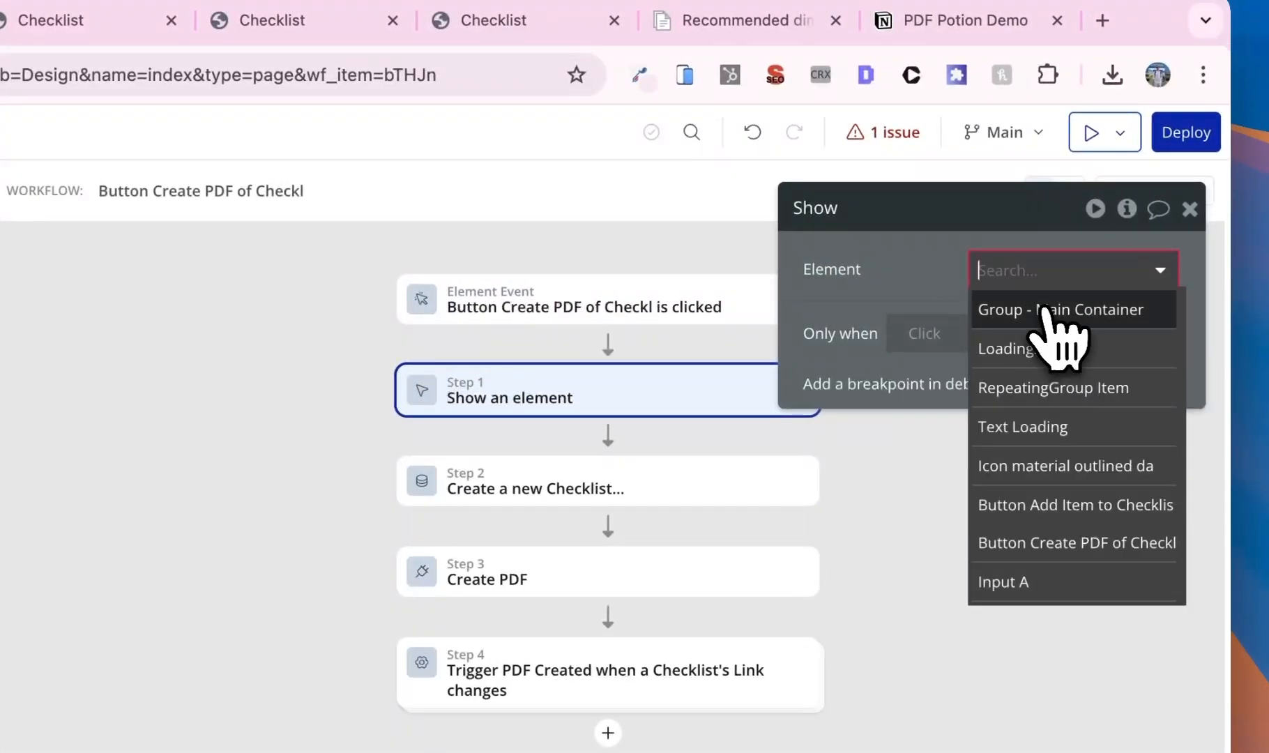
{"action": "left_click", "coordinate": [1115, 359]}
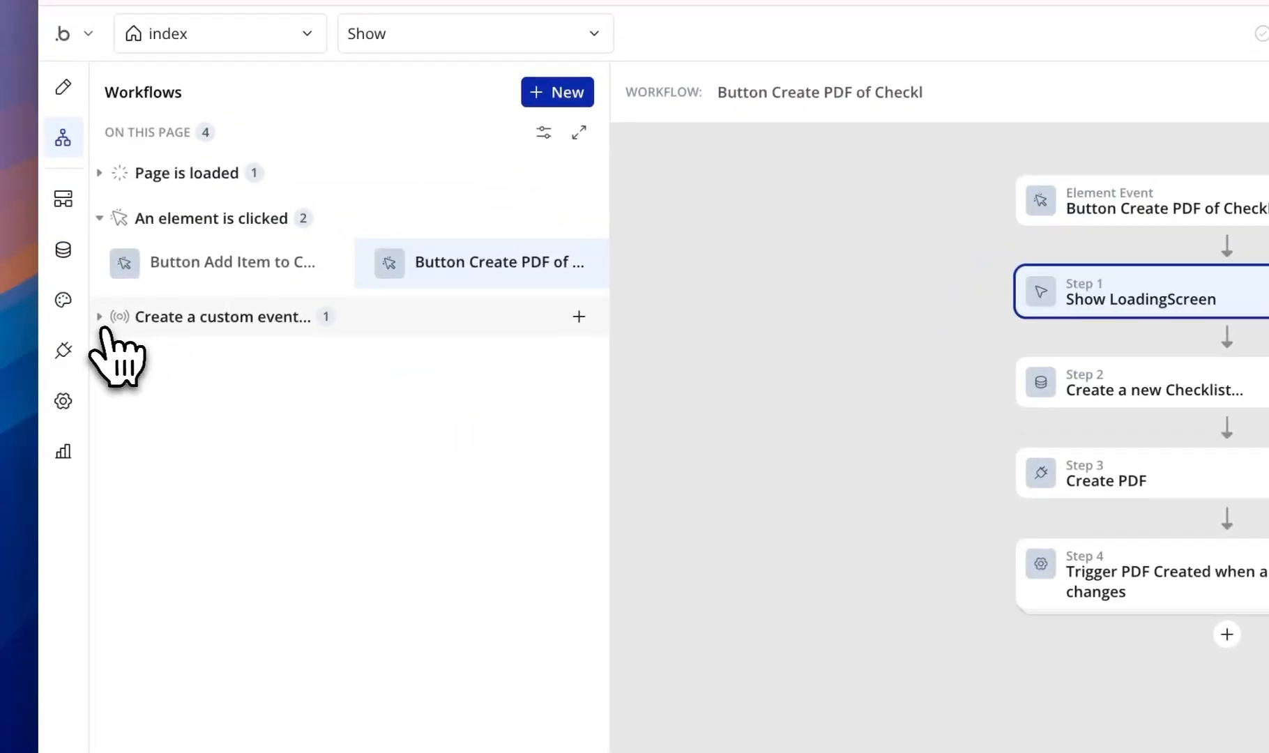
- Insert a Hide LoadingScreen action before Step 1 of the PDF Created event
{"action": "left_click", "coordinate": [32, 275]}
{"action": "left_click", "coordinate": [159, 325]}
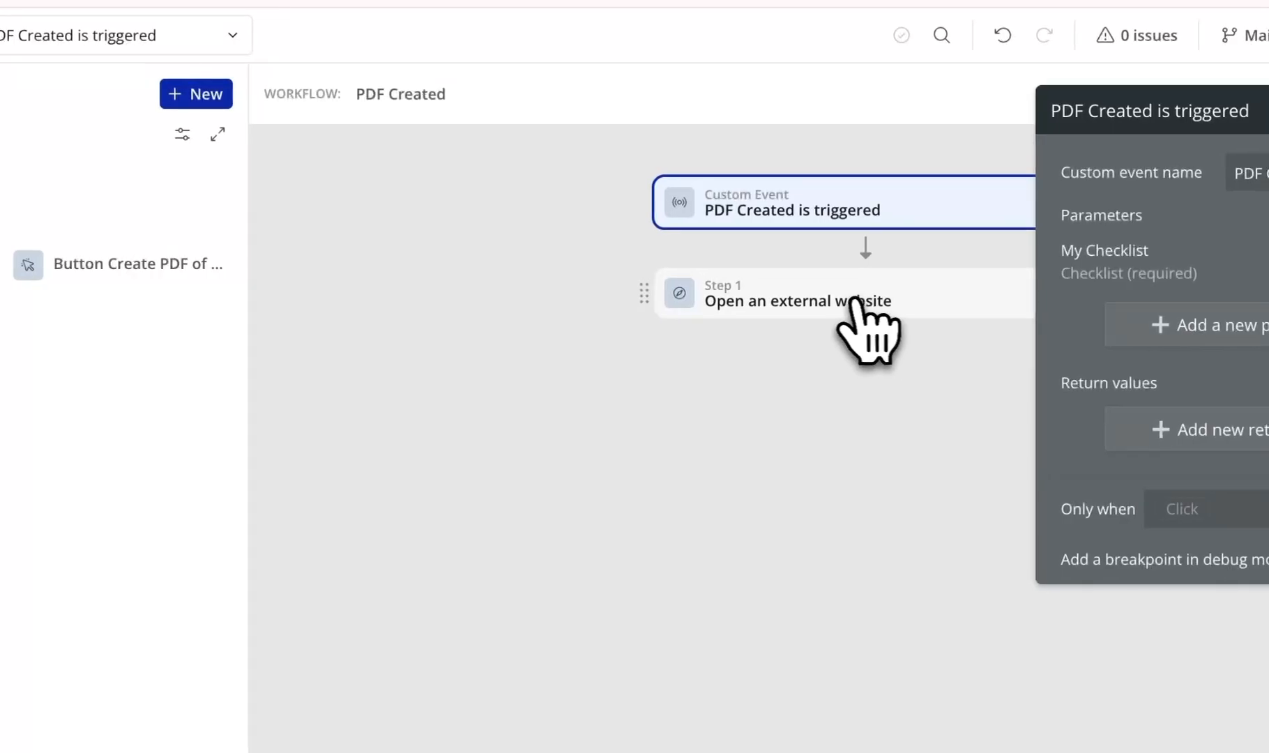
{"action": "right_click", "coordinate": [1094, 299]}
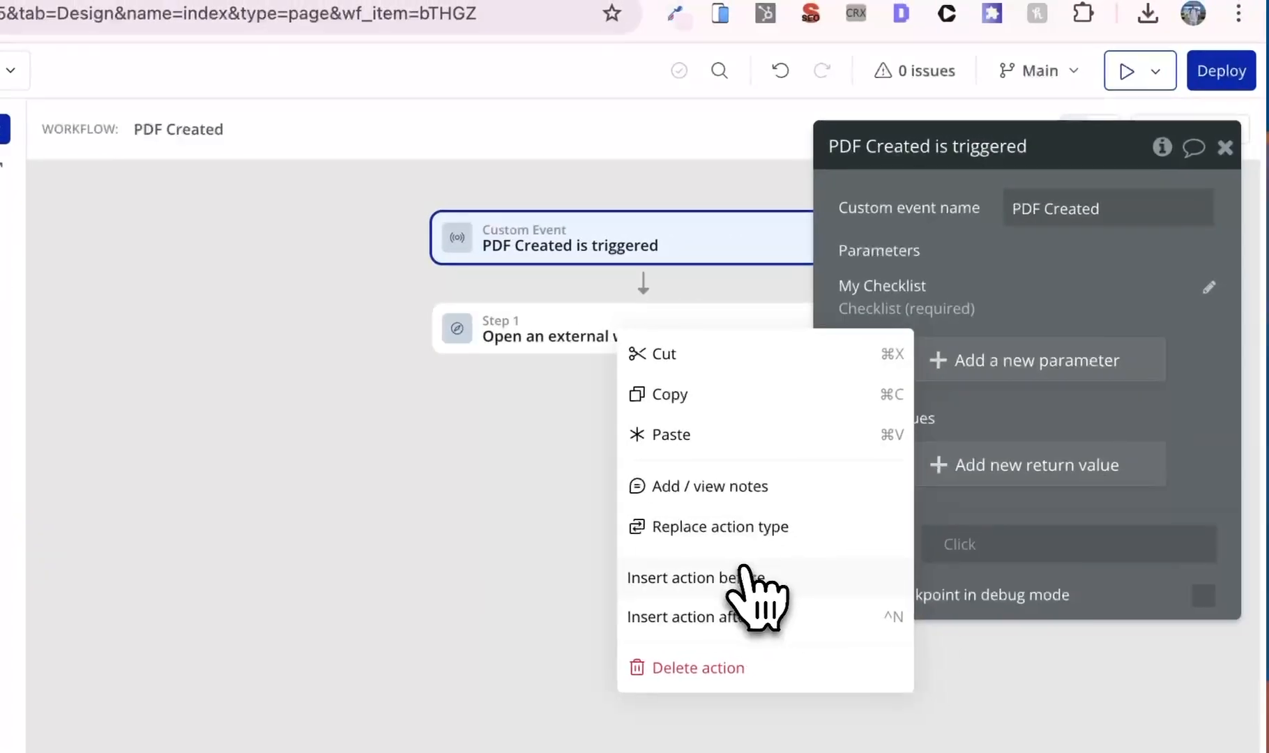
{"action": "left_click", "coordinate": [830, 562]}
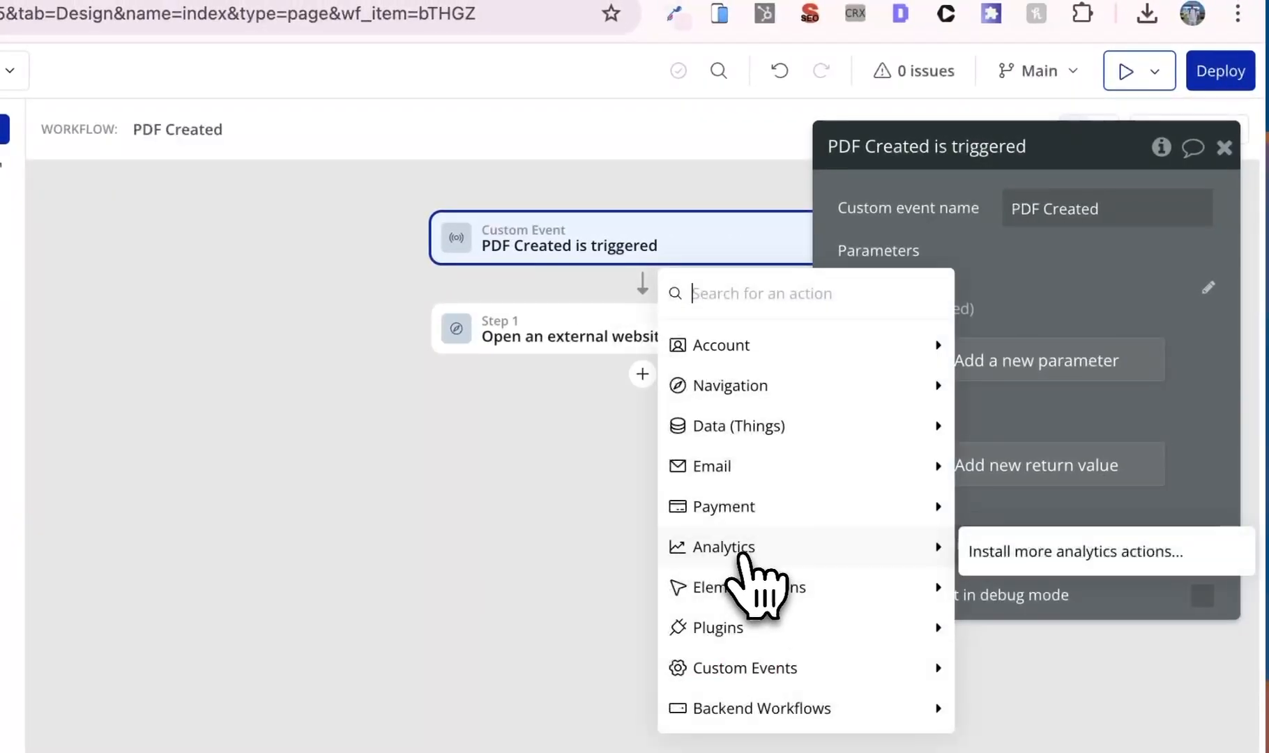
{"action": "mouse_move", "coordinate": [870, 320]}
{"action": "type", "text": "hide"}
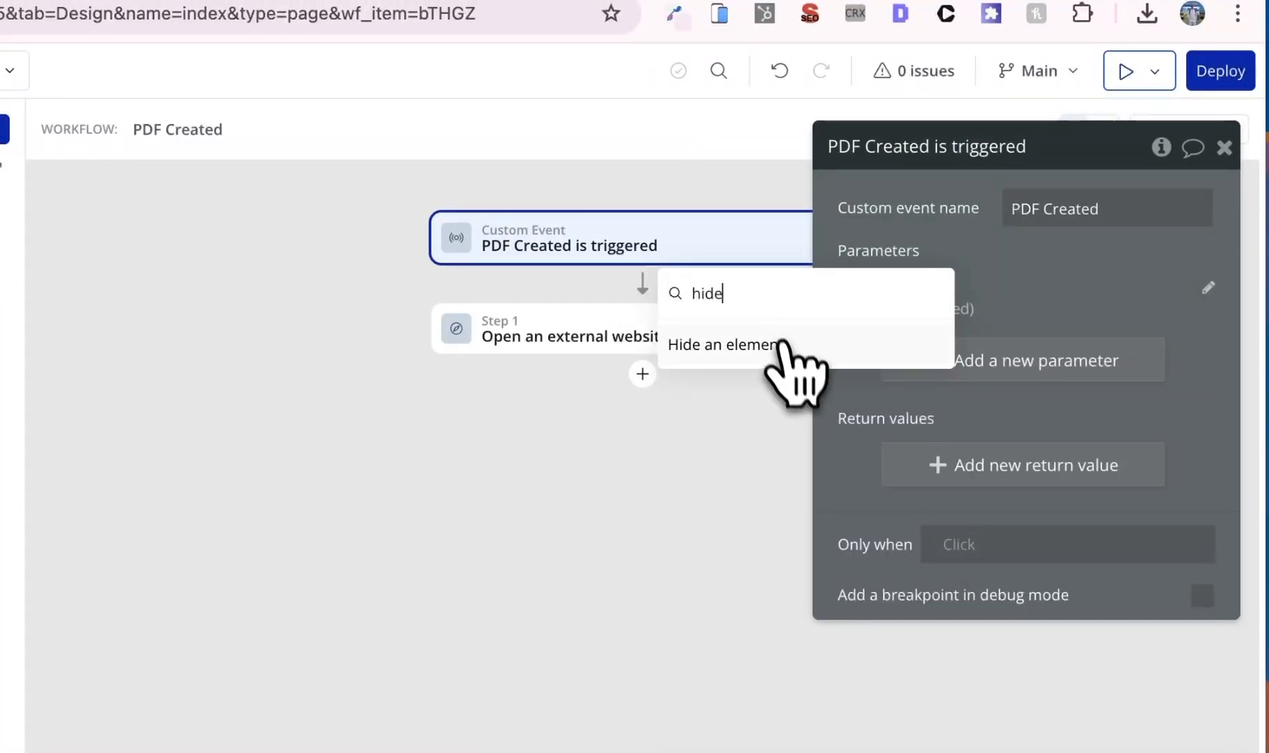
{"action": "left_click", "coordinate": [788, 359]}
{"action": "left_click", "coordinate": [1053, 222]}
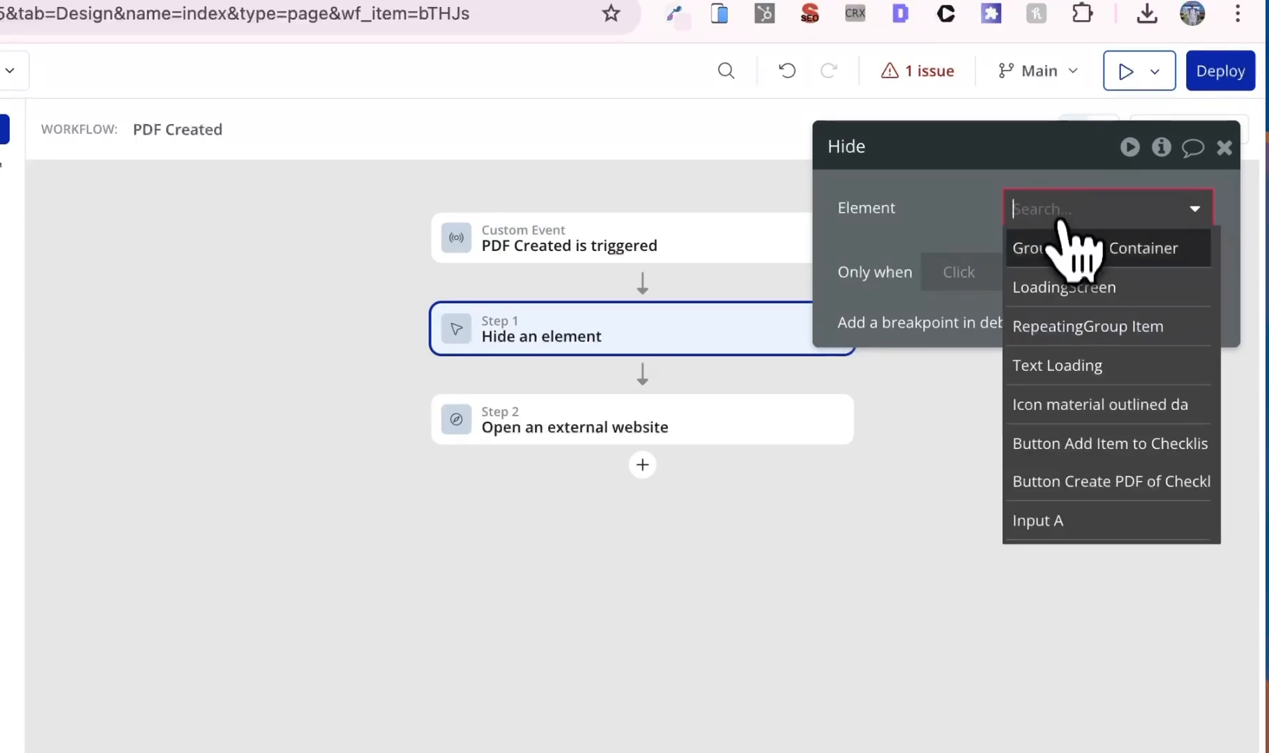
{"action": "left_click", "coordinate": [1061, 283]}
{"action": "left_click", "coordinate": [322, 63]}
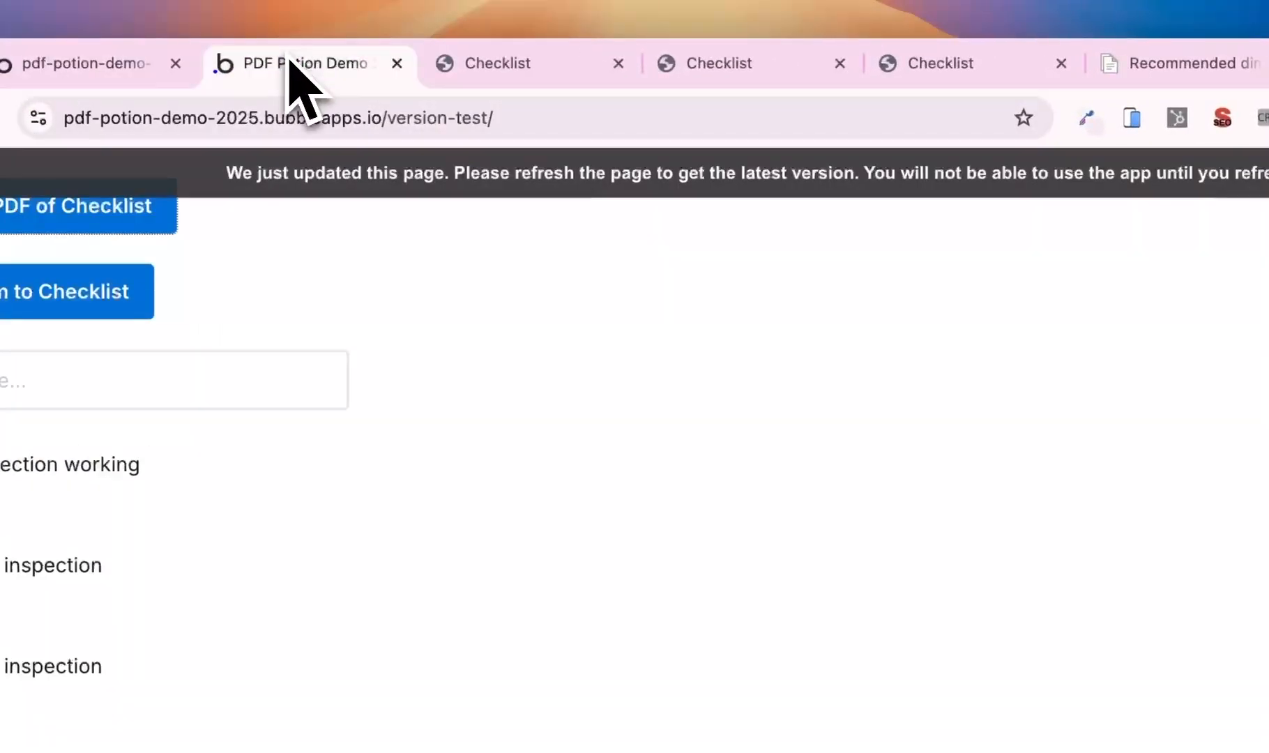
- Reload the preview, close three old Checklist tabs, and generate a fresh Checklist PDF
{"action": "left_click", "coordinate": [349, 167]}
{"action": "left_click", "coordinate": [618, 63]}
{"action": "left_click", "coordinate": [618, 63]}
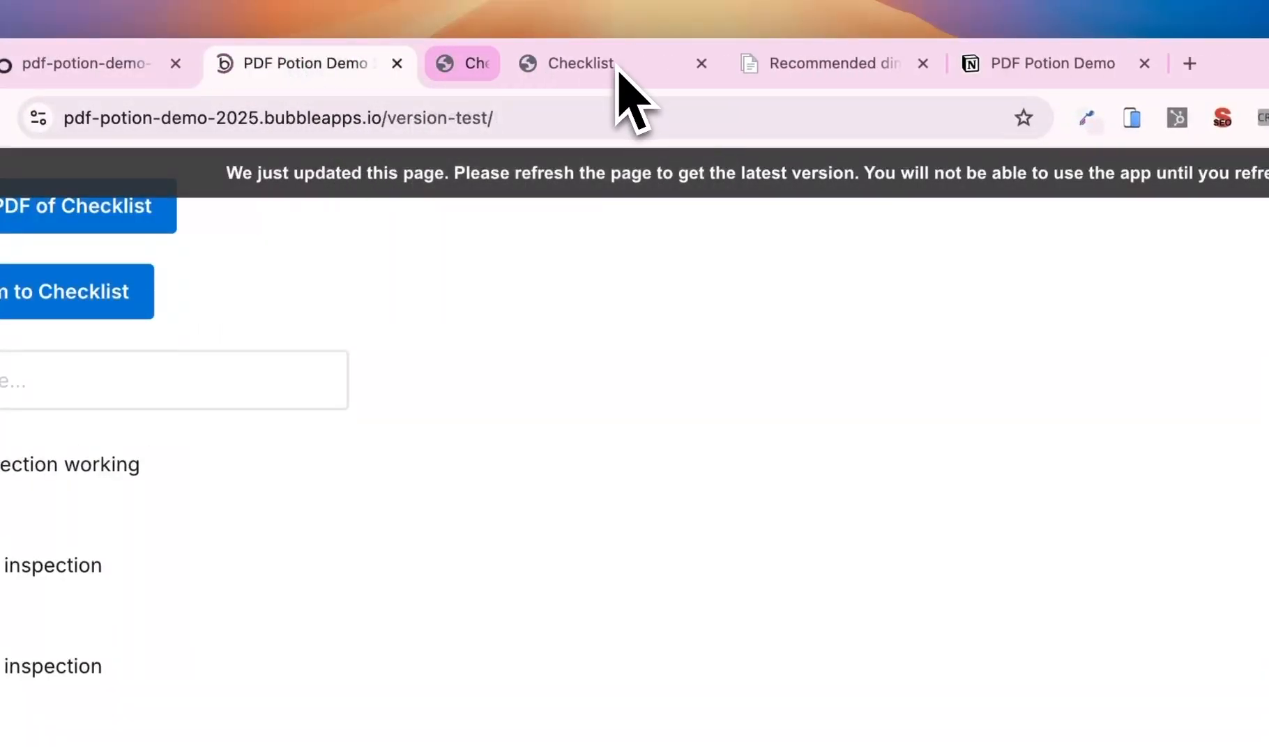
{"action": "left_click", "coordinate": [619, 63]}
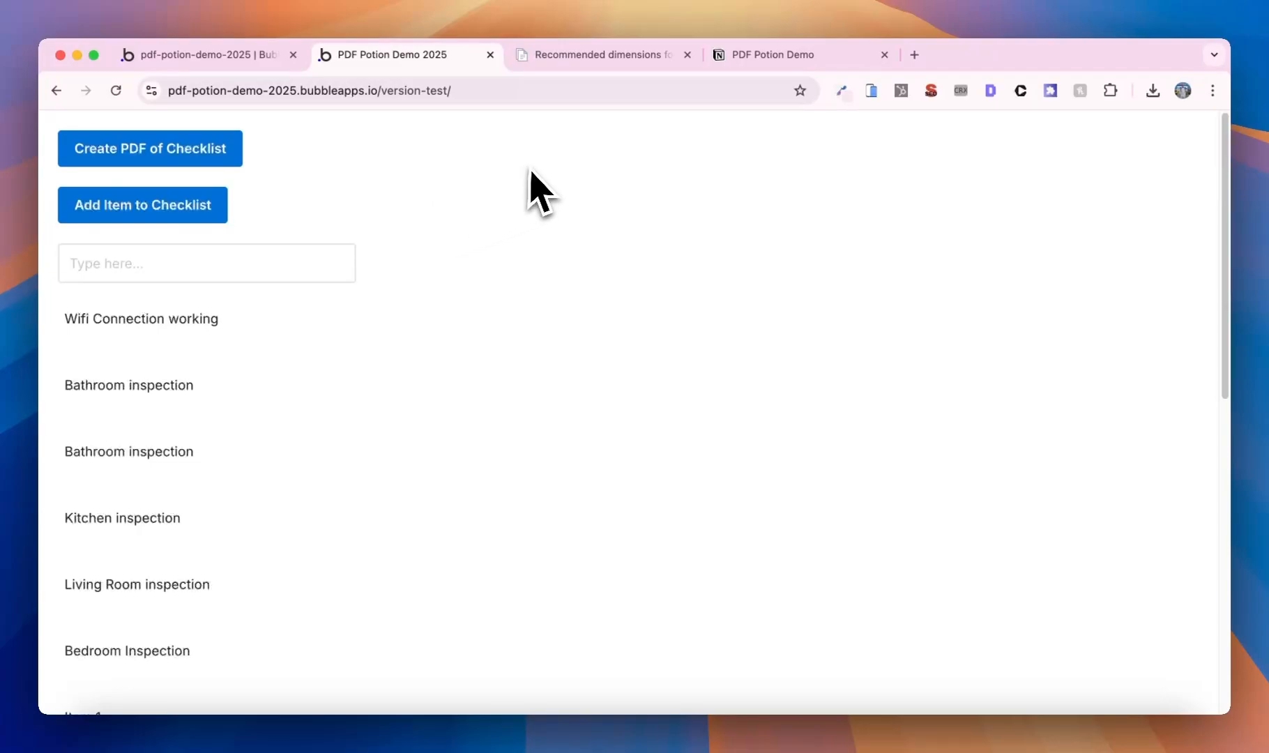
{"action": "left_click", "coordinate": [183, 159]}
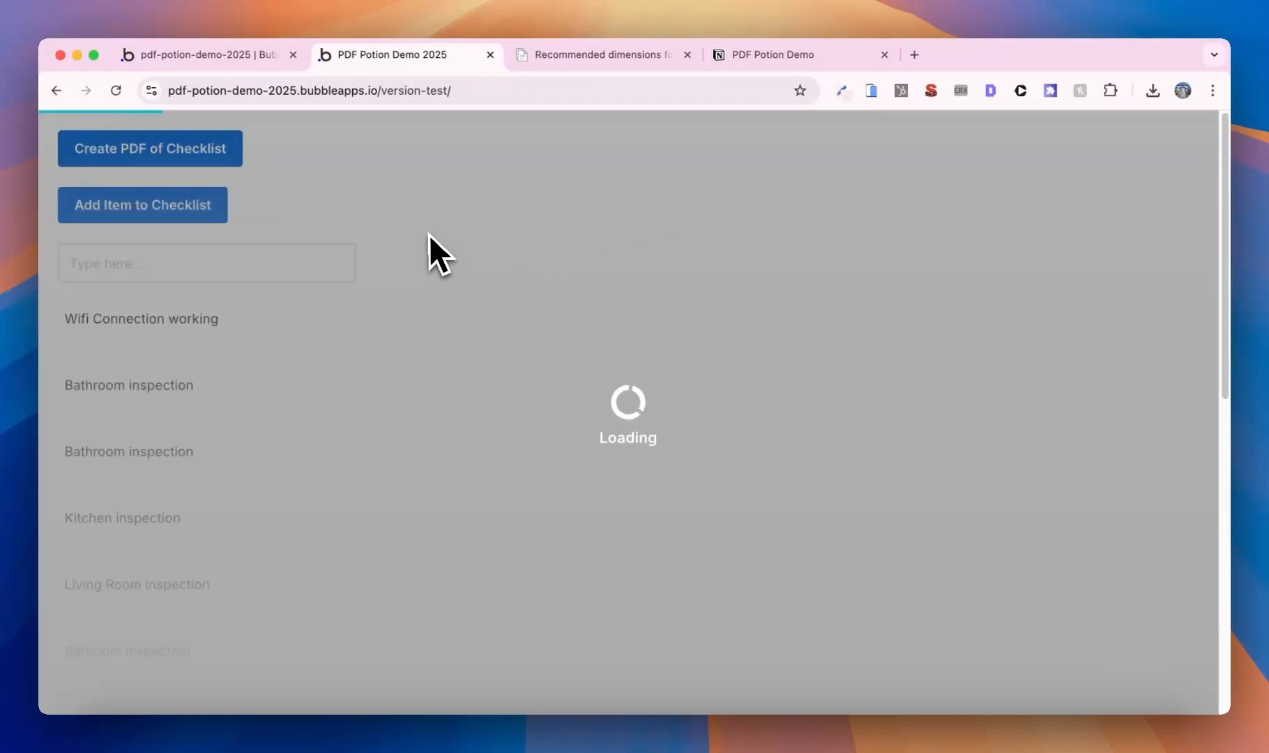
{"action": "double_click", "coordinate": [129, 382]}
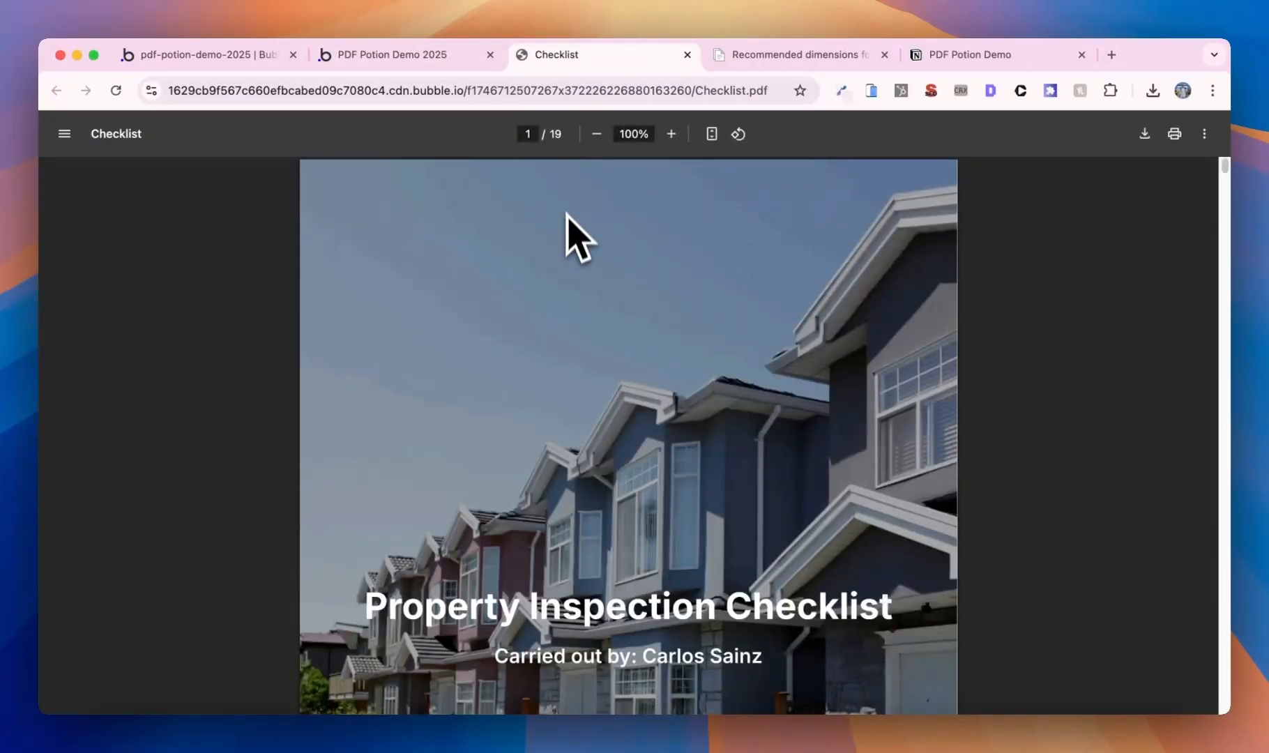
{"action": "scroll", "coordinate": [613, 237], "scroll_direction": "down", "scroll_amount": 5}
{"action": "scroll", "coordinate": [617, 227], "scroll_direction": "down", "scroll_amount": 15}
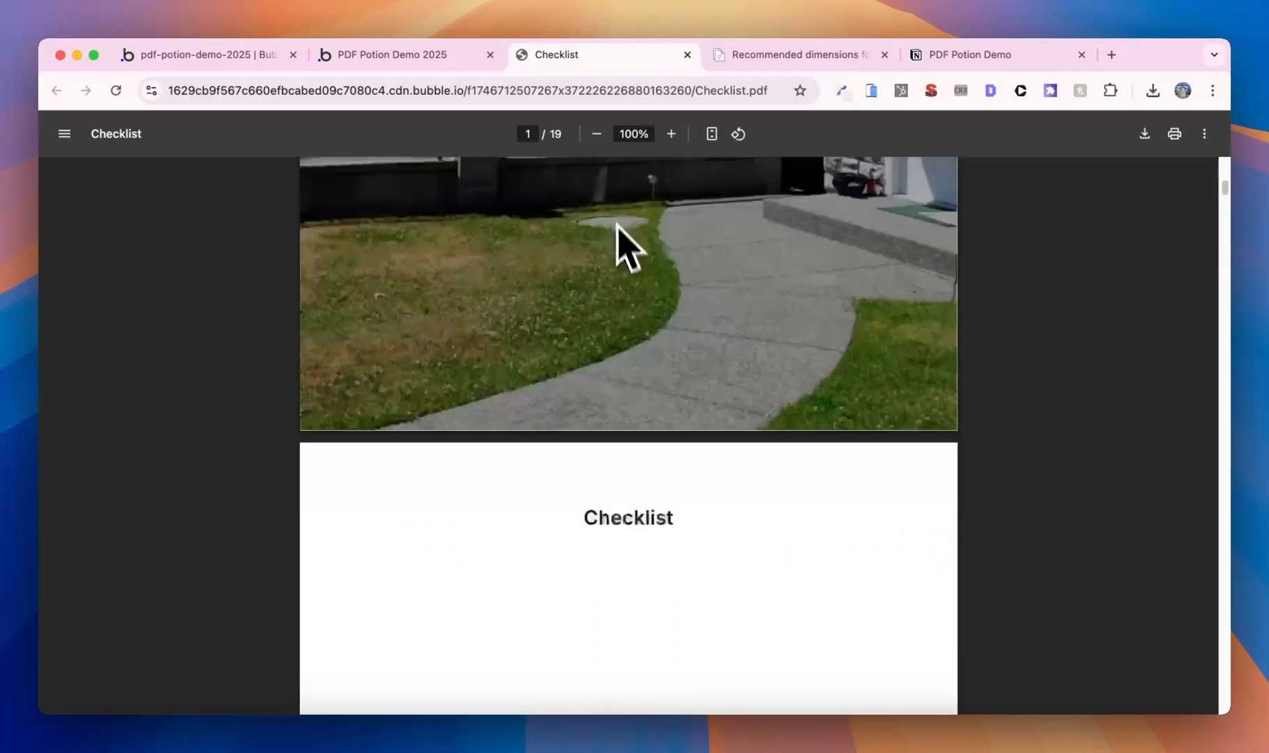
{"action": "scroll", "coordinate": [665, 279], "scroll_direction": "down", "scroll_amount": 20}
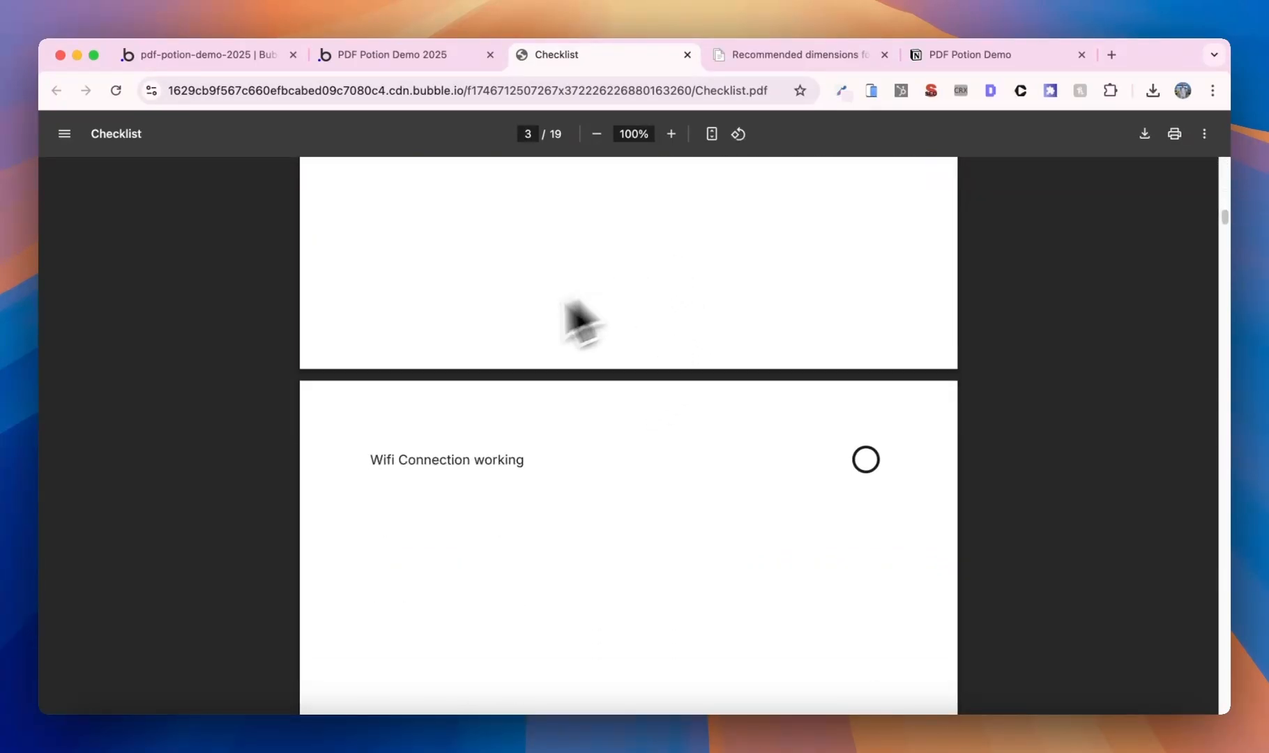
{"action": "scroll", "coordinate": [755, 416], "scroll_direction": "down", "scroll_amount": 20}
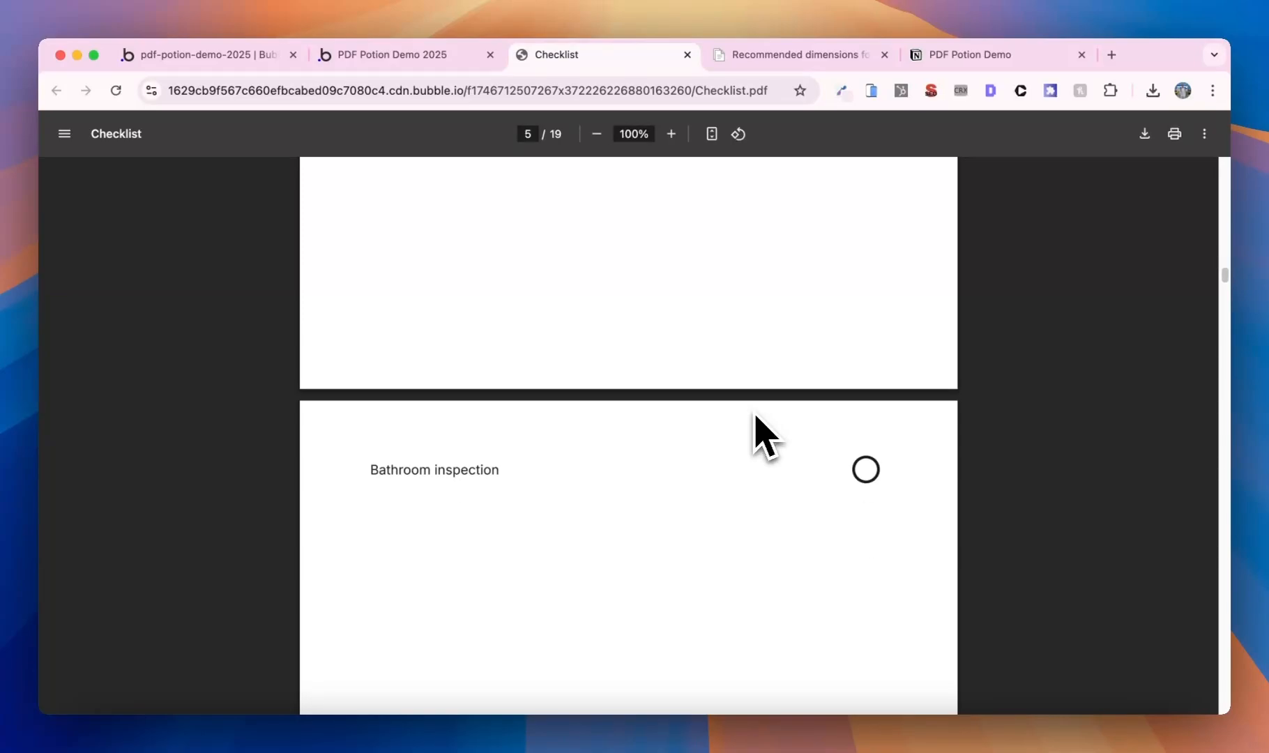
{"action": "scroll", "coordinate": [756, 416], "scroll_direction": "down", "scroll_amount": 20}
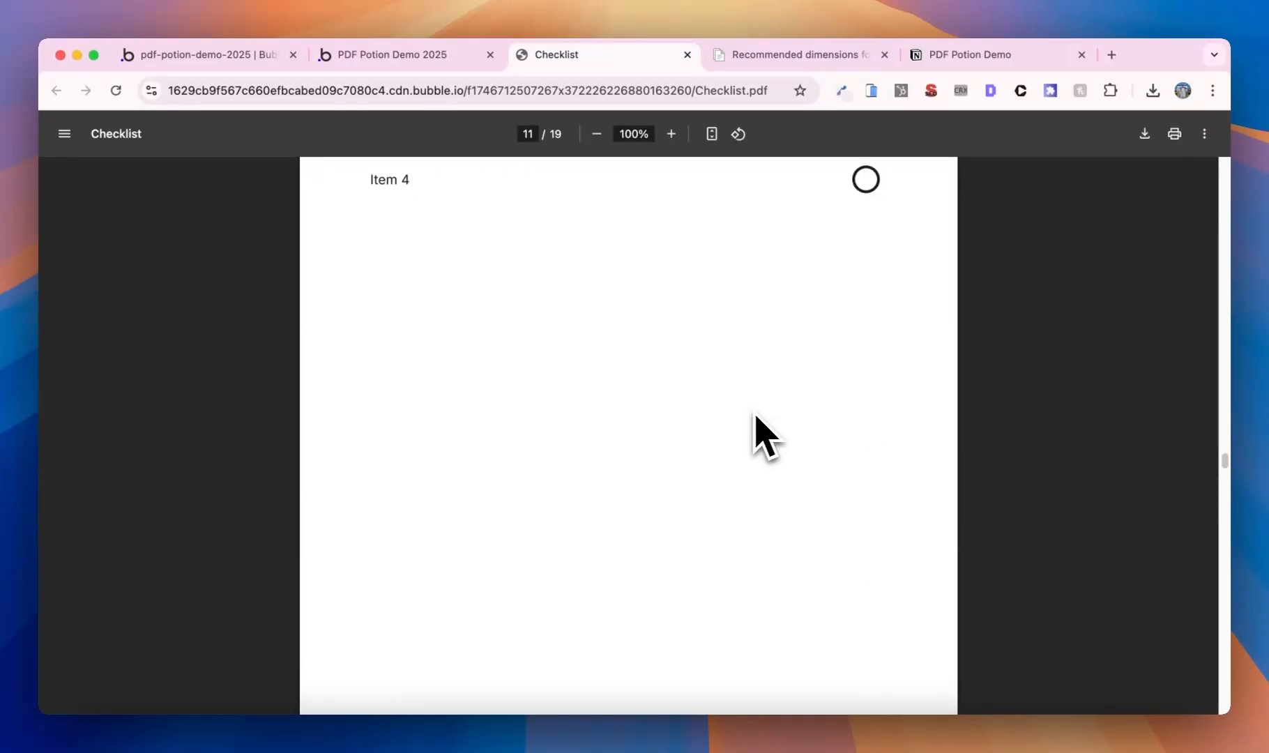
{"action": "scroll", "coordinate": [756, 416], "scroll_direction": "up", "scroll_amount": 10}
{"action": "scroll", "coordinate": [767, 433], "scroll_direction": "up", "scroll_amount": 3}
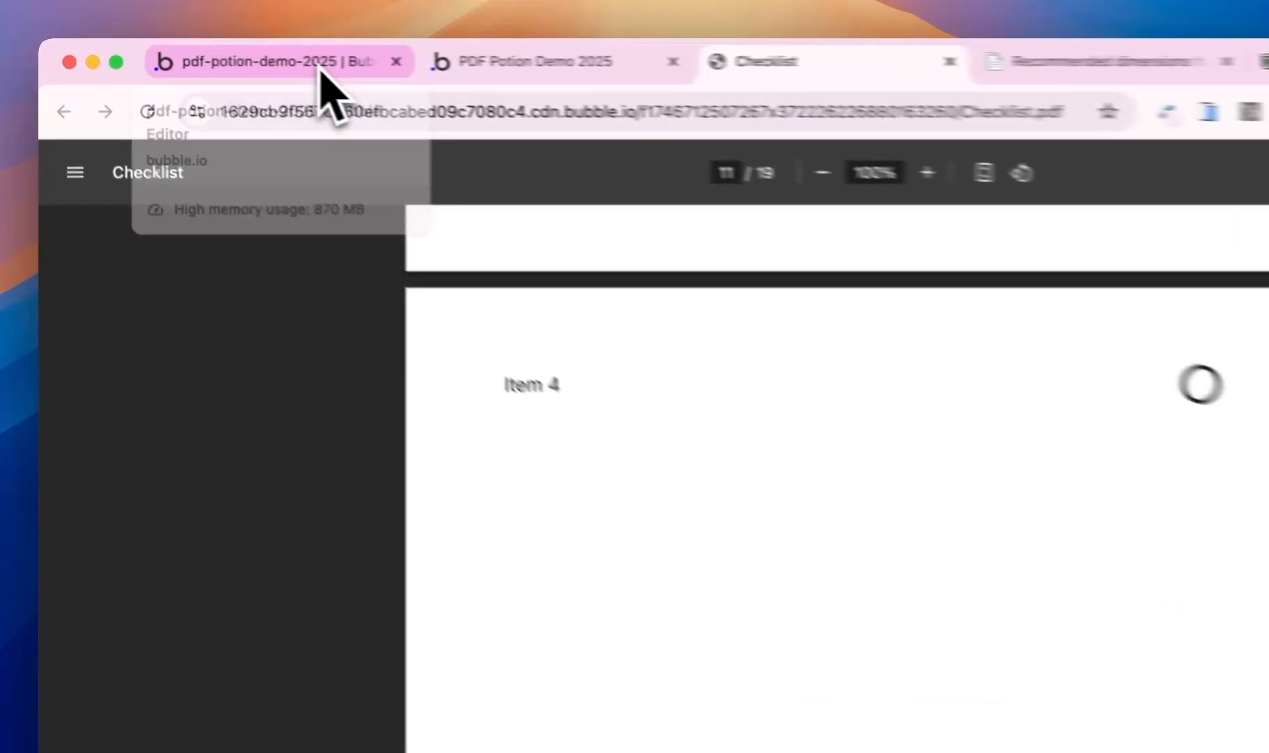
- Delete rg-break-1 from the Create PDF step's New Page Per Cell field
{"action": "left_click", "coordinate": [241, 67]}
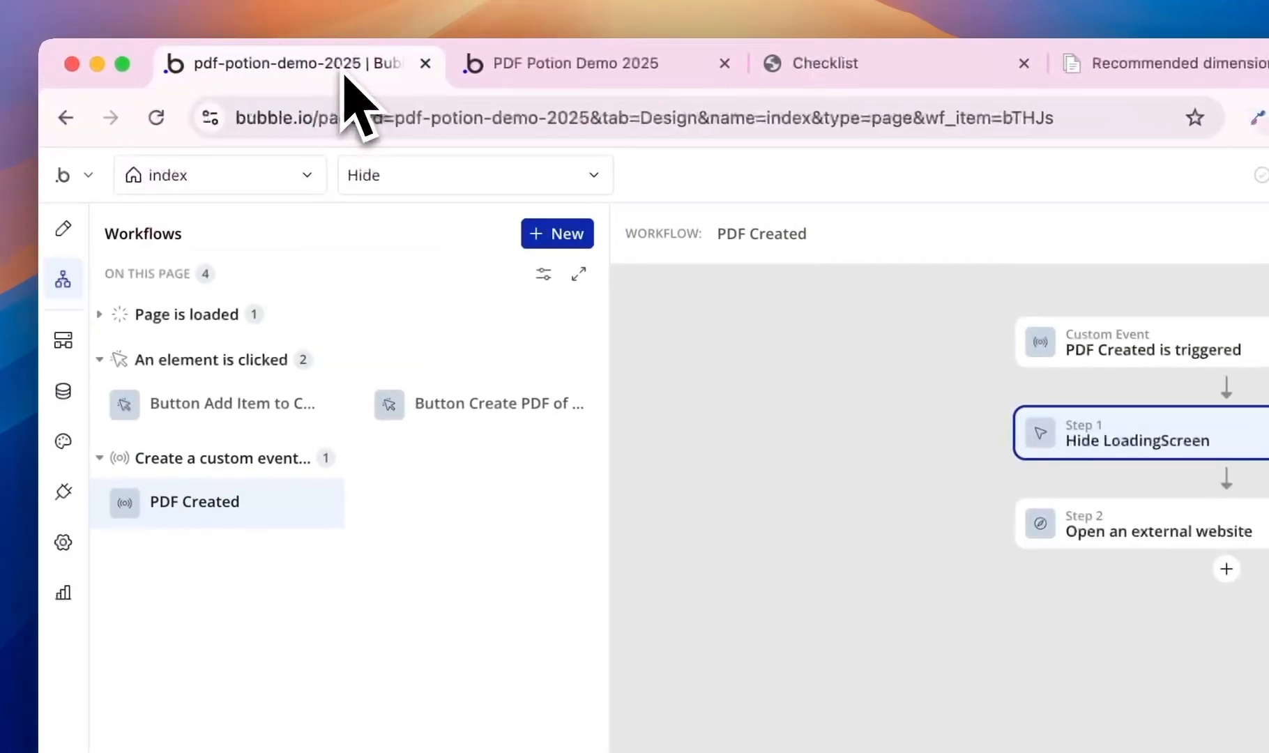
{"action": "mouse_move", "coordinate": [221, 281]}
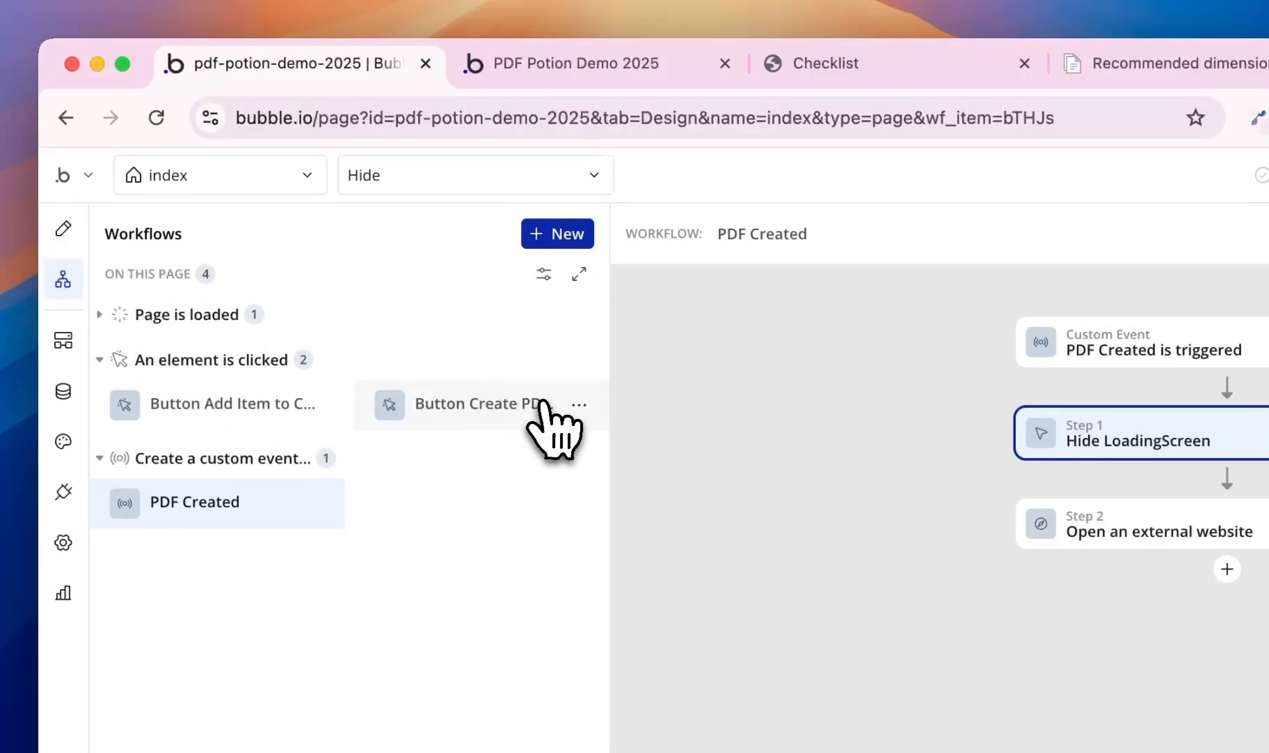
{"action": "left_click", "coordinate": [546, 404]}
{"action": "left_click", "coordinate": [855, 466]}
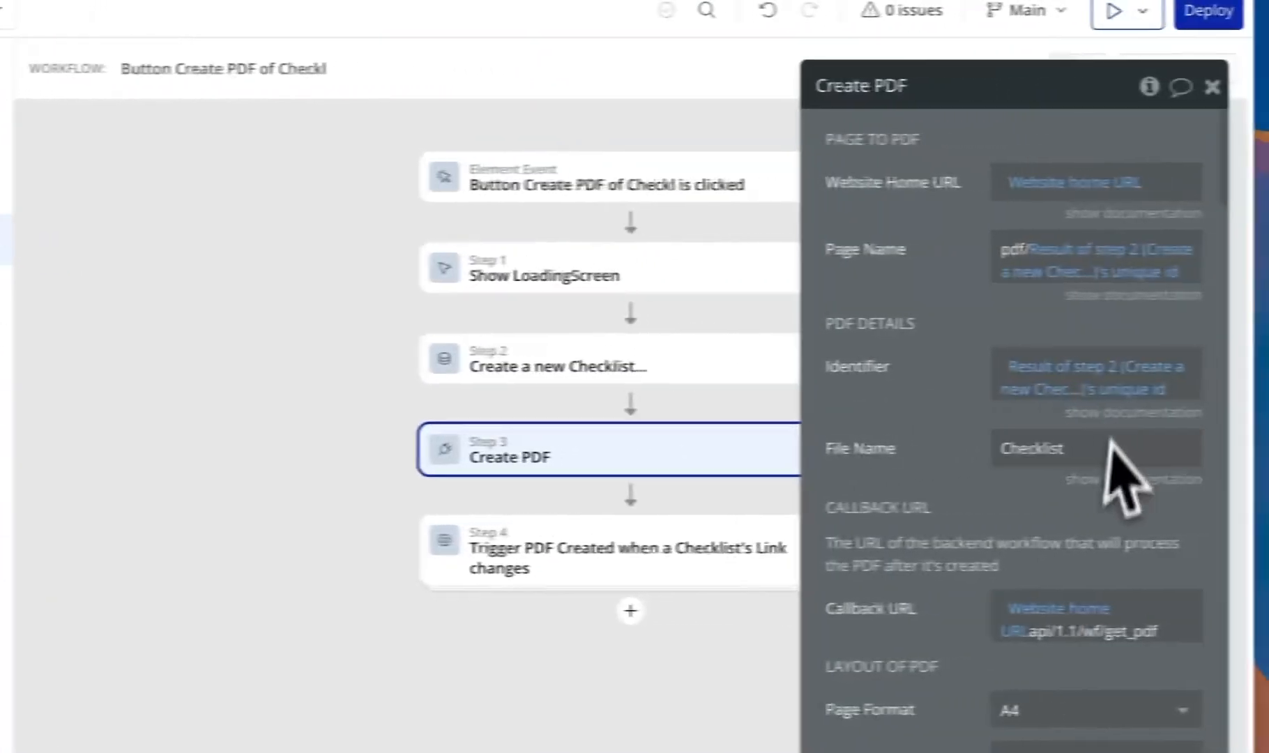
{"action": "scroll", "coordinate": [1108, 524], "scroll_direction": "down", "scroll_amount": 10}
{"action": "scroll", "coordinate": [1091, 494], "scroll_direction": "down", "scroll_amount": 15}
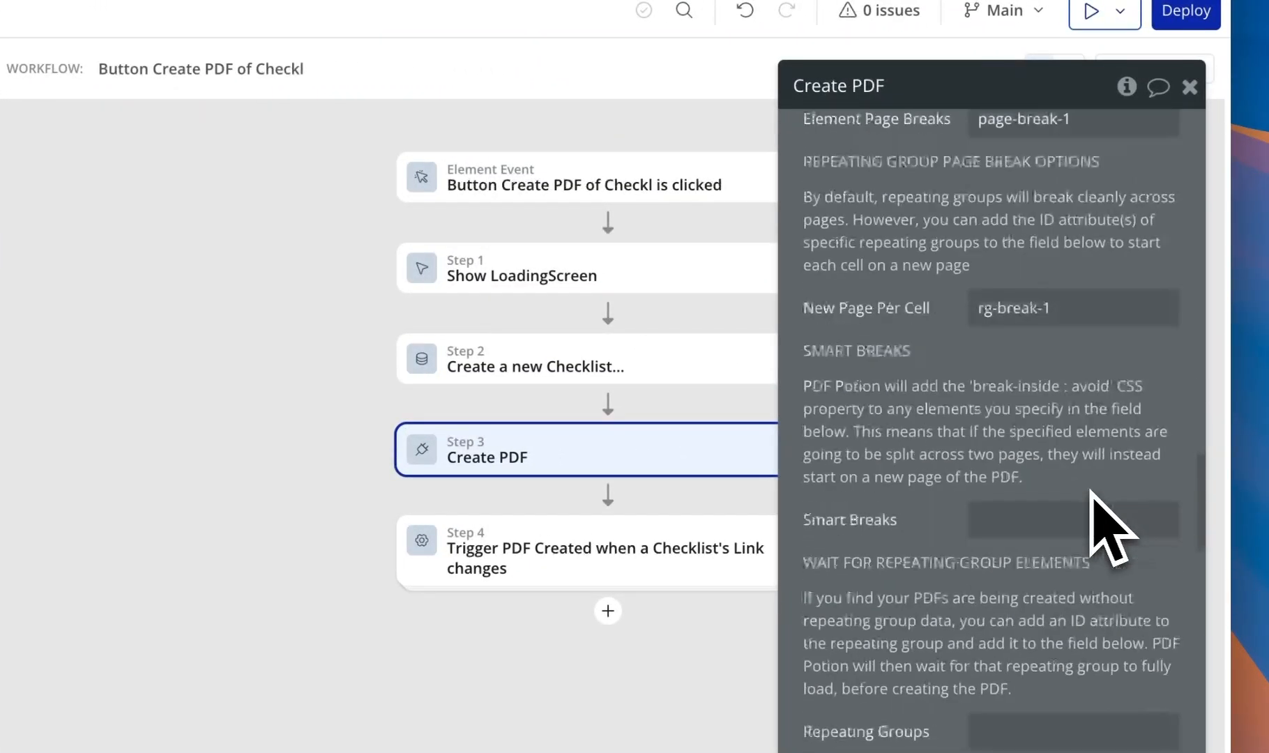
{"action": "triple_click", "coordinate": [1091, 317]}
{"action": "key", "text": "BackSpace"}
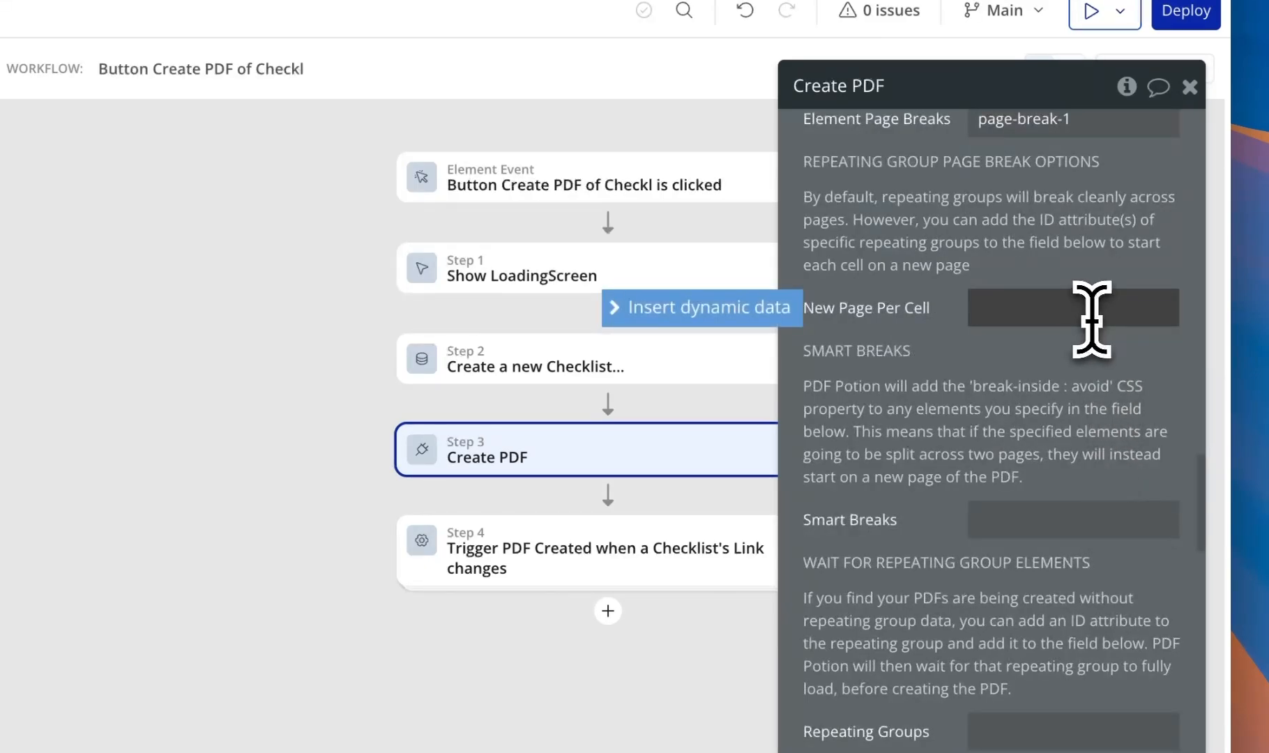
{"action": "scroll", "coordinate": [1073, 263], "scroll_direction": "up", "scroll_amount": 1}
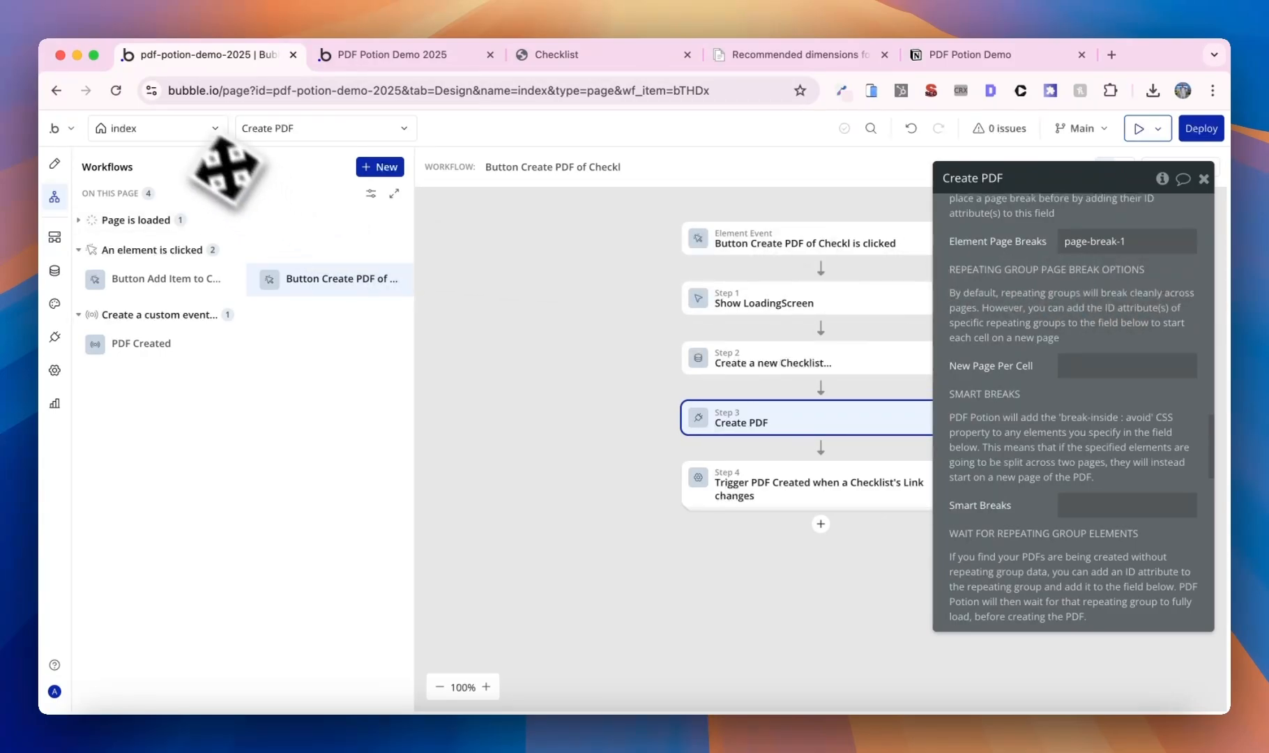
{"action": "left_click", "coordinate": [209, 130]}
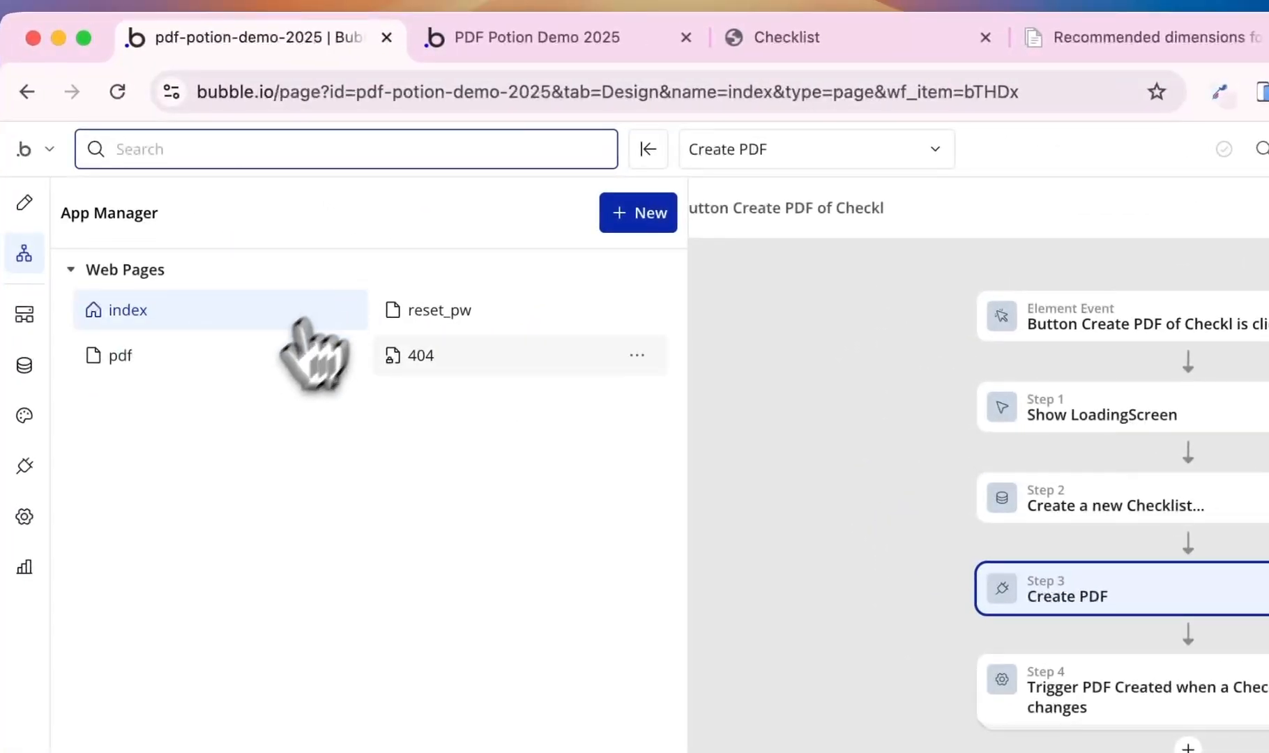
- On the pdf page, enable Show all items immediately for RepeatingGroup Item and check its ID
{"action": "left_click", "coordinate": [230, 361]}
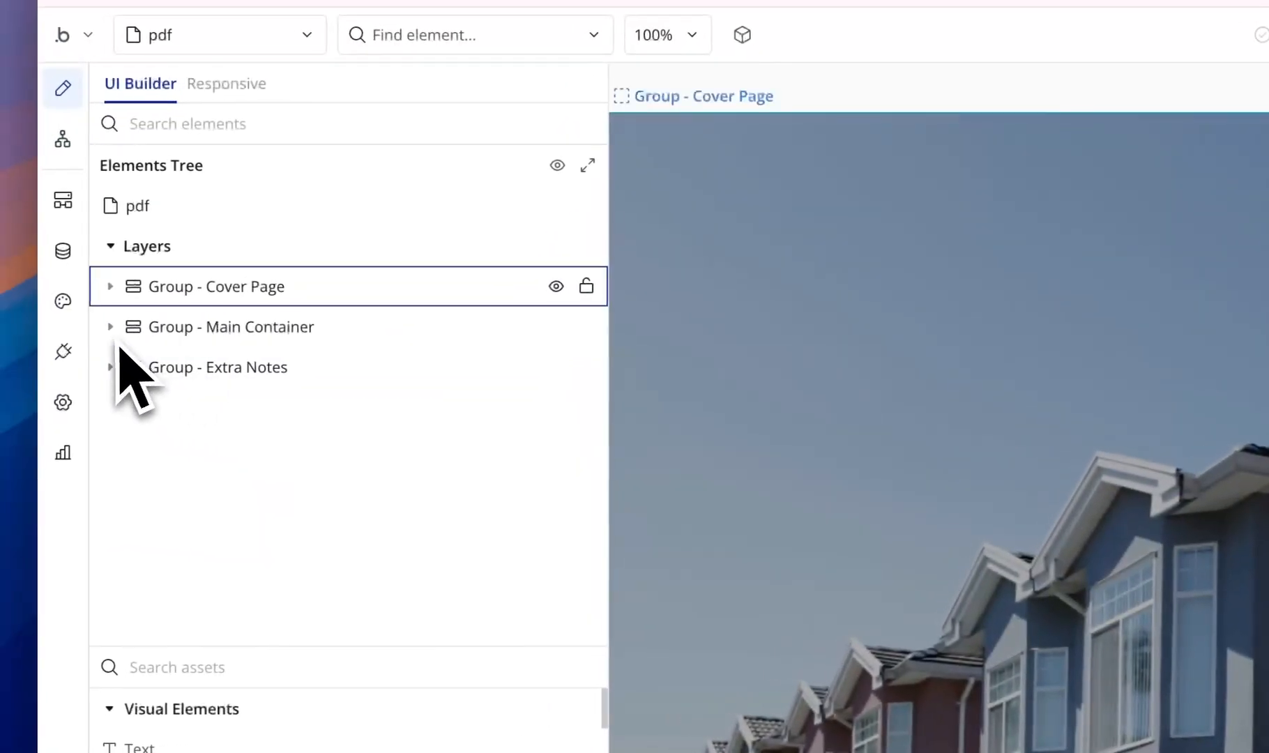
{"action": "left_click", "coordinate": [118, 338]}
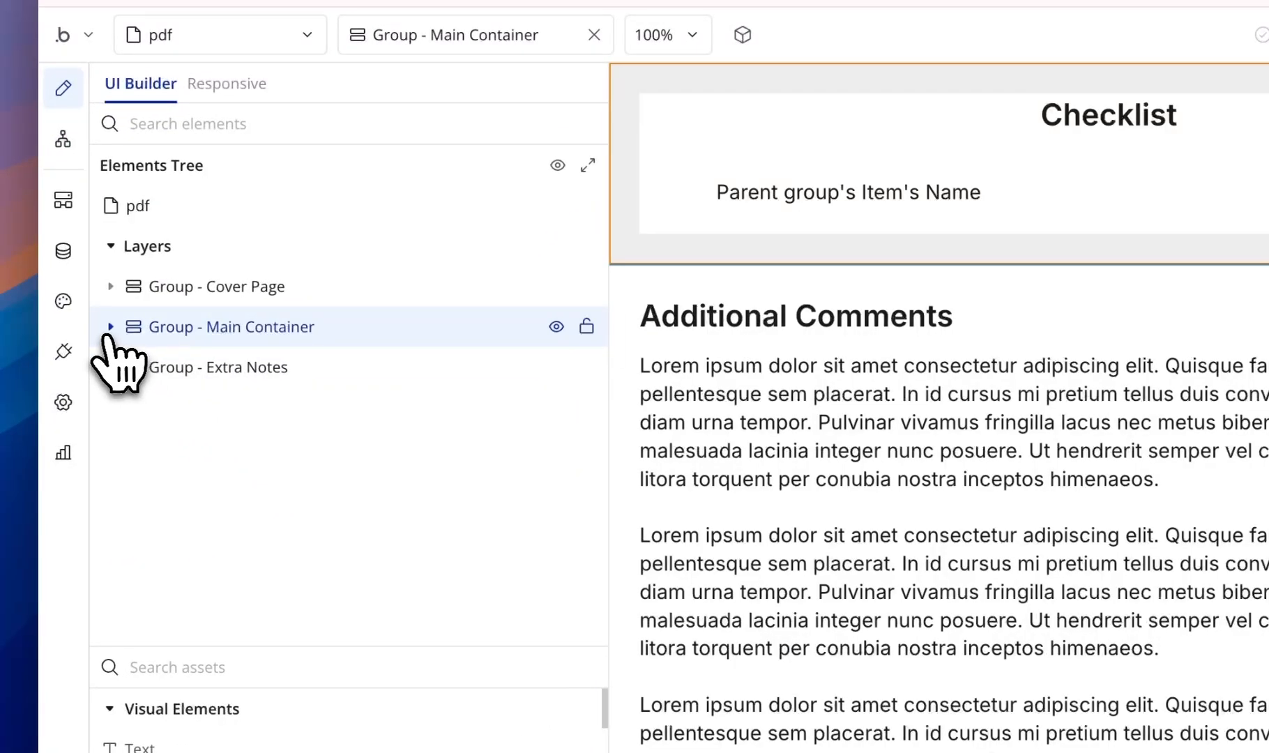
{"action": "left_click", "coordinate": [110, 329]}
{"action": "left_click", "coordinate": [286, 419]}
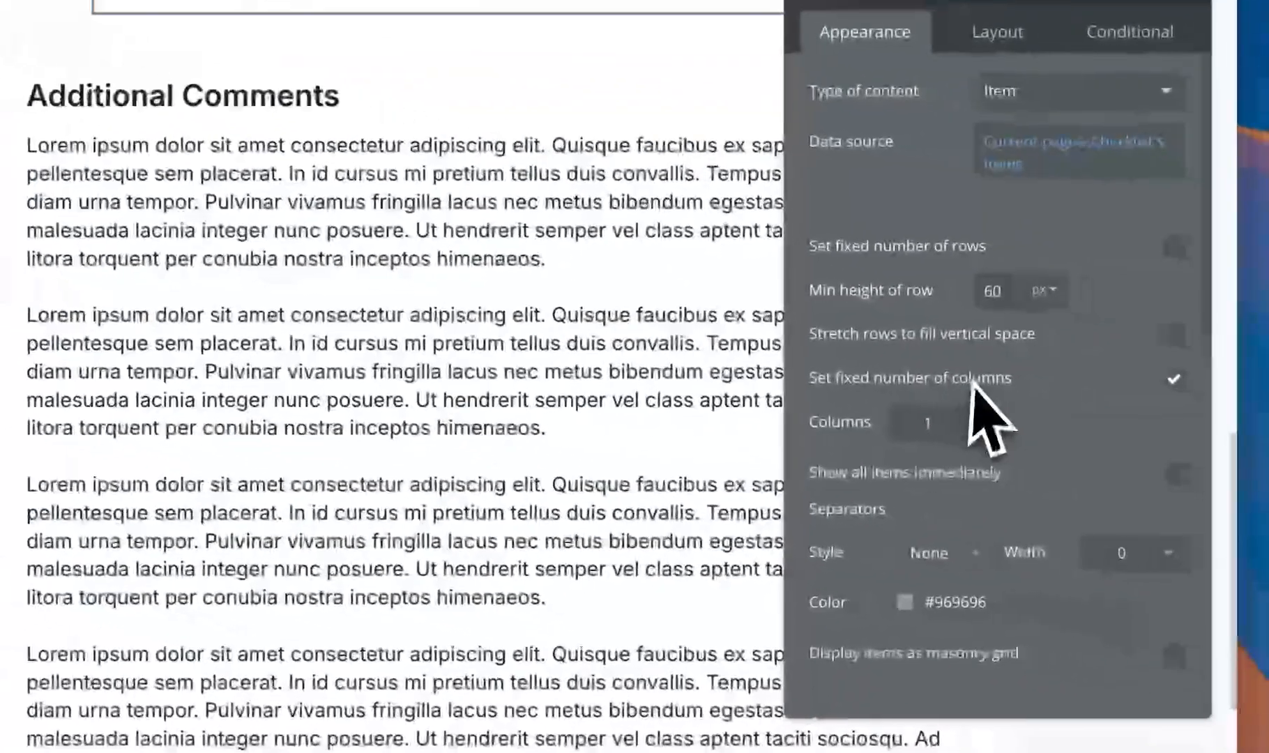
{"action": "left_click", "coordinate": [1167, 471]}
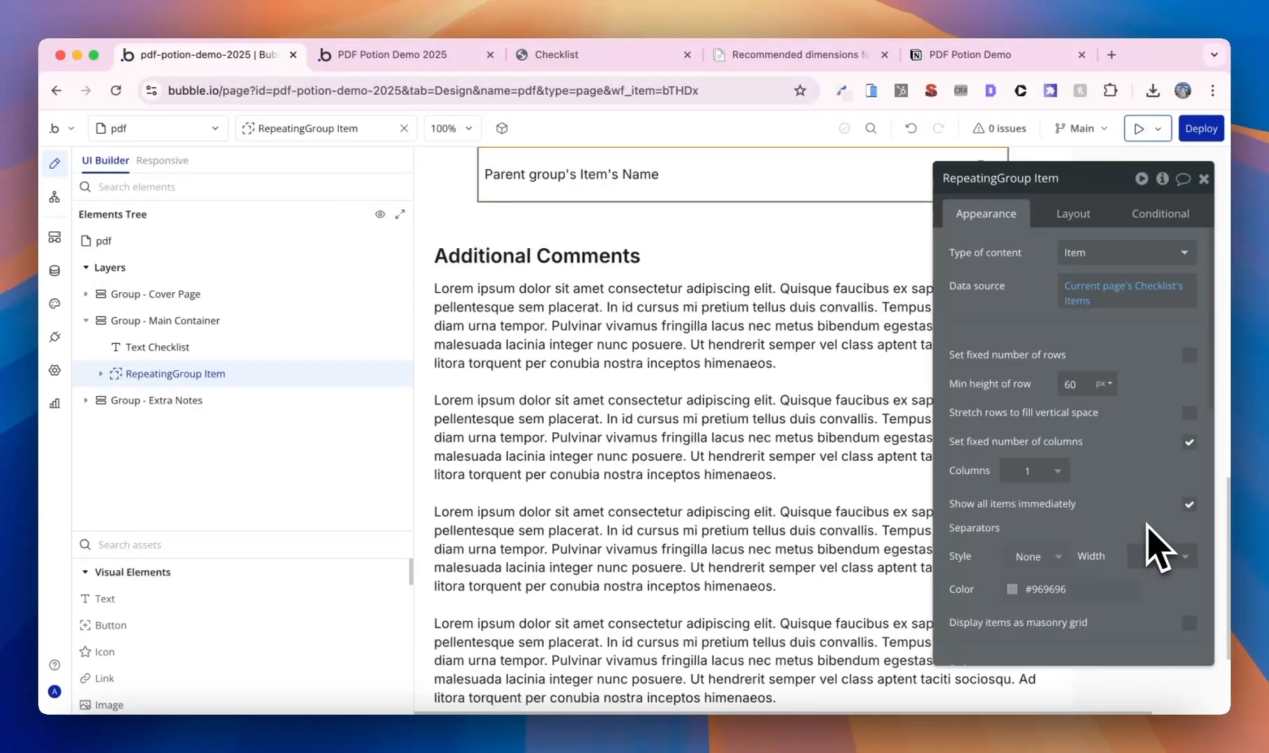
{"action": "scroll", "coordinate": [1087, 439], "scroll_direction": "down", "scroll_amount": 10}
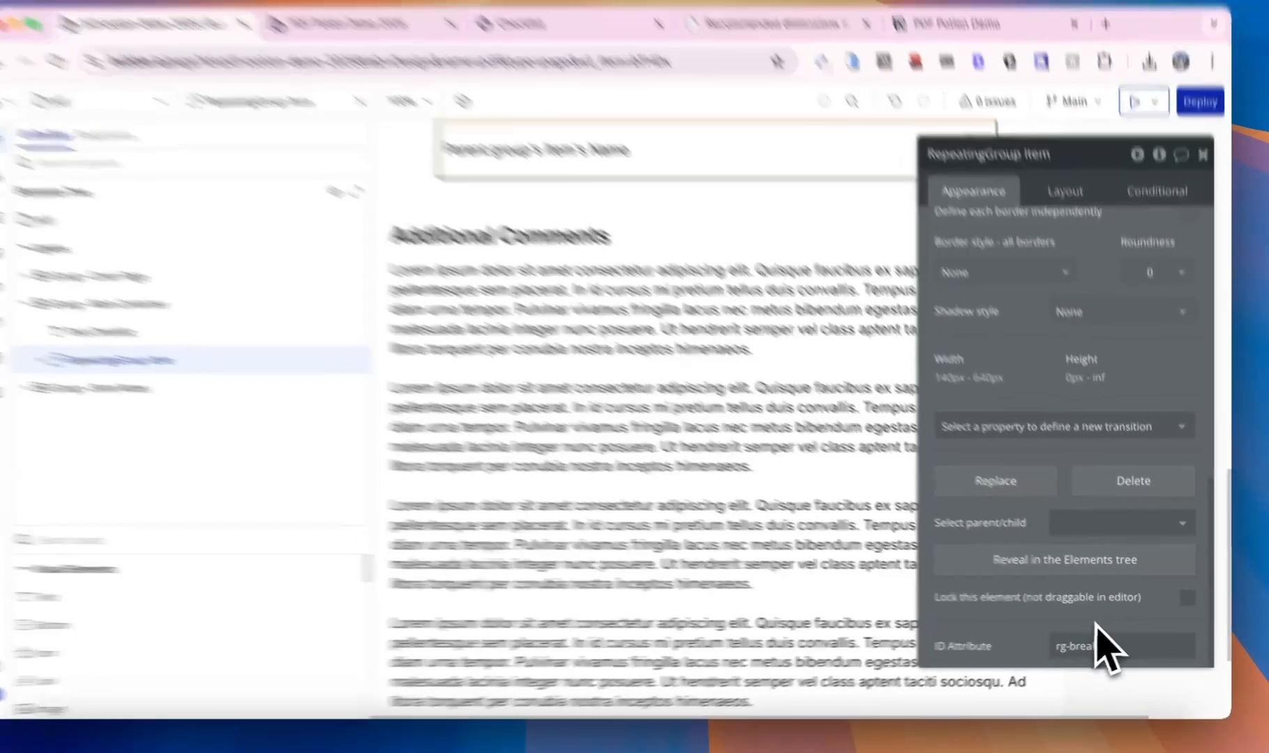
{"action": "left_click", "coordinate": [1096, 631]}
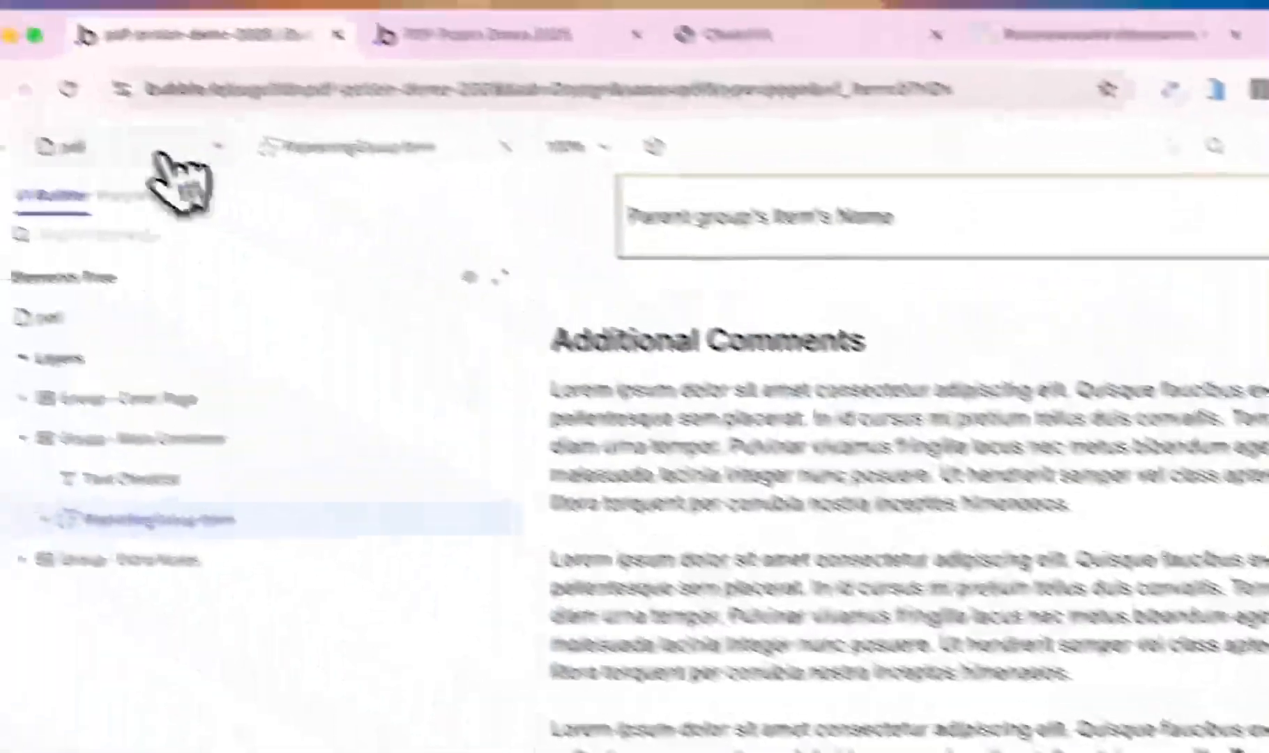
{"action": "left_click", "coordinate": [167, 154]}
- Reopen Step 3 (Create PDF) of the index page's Create PDF of Checklist workflow, leaving Repeating Groups empty
{"action": "left_click", "coordinate": [198, 336]}
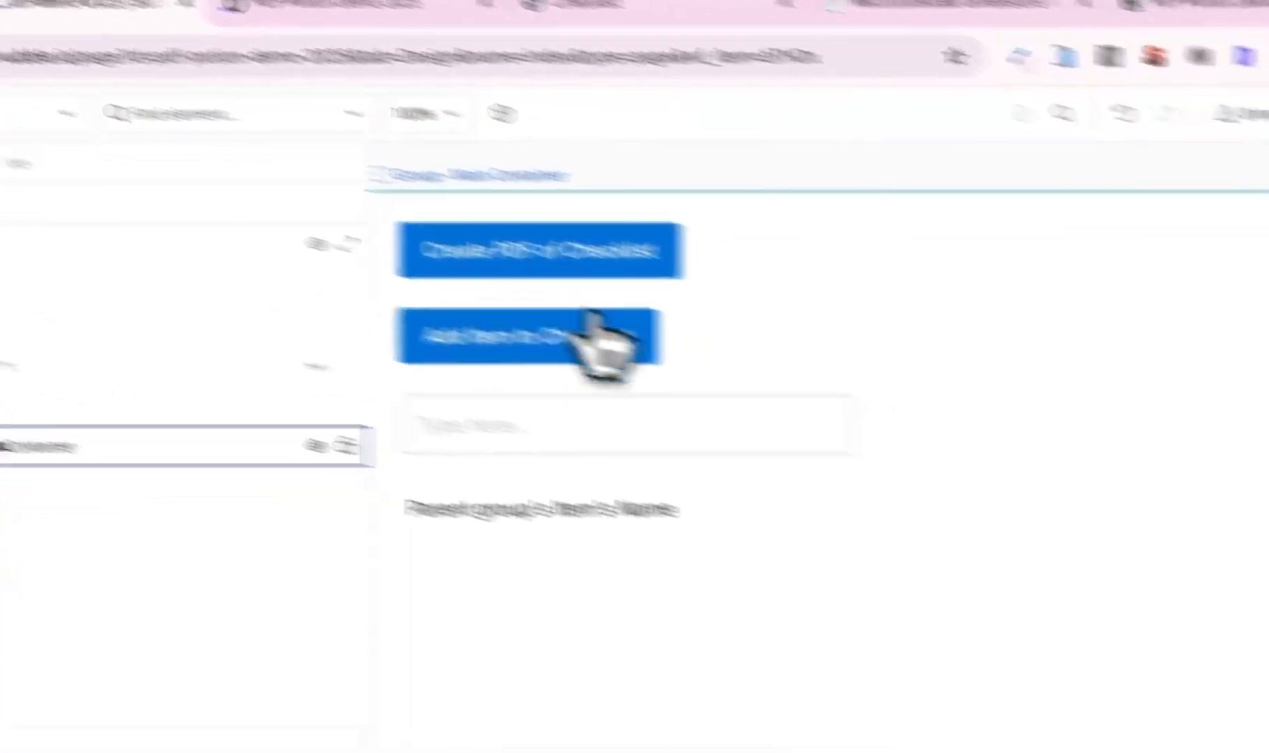
{"action": "left_click", "coordinate": [460, 237]}
{"action": "left_click", "coordinate": [1157, 425]}
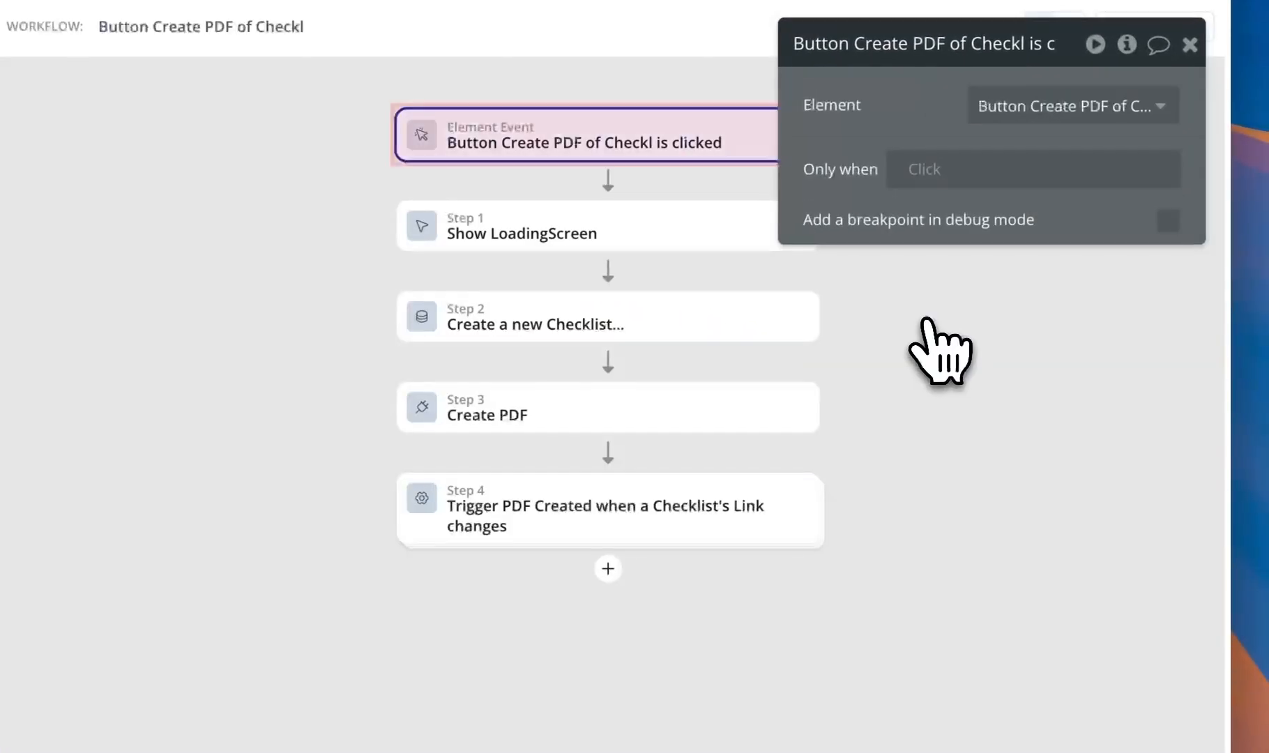
{"action": "left_click", "coordinate": [1032, 522]}
{"action": "scroll", "coordinate": [1005, 396], "scroll_direction": "down", "scroll_amount": 15}
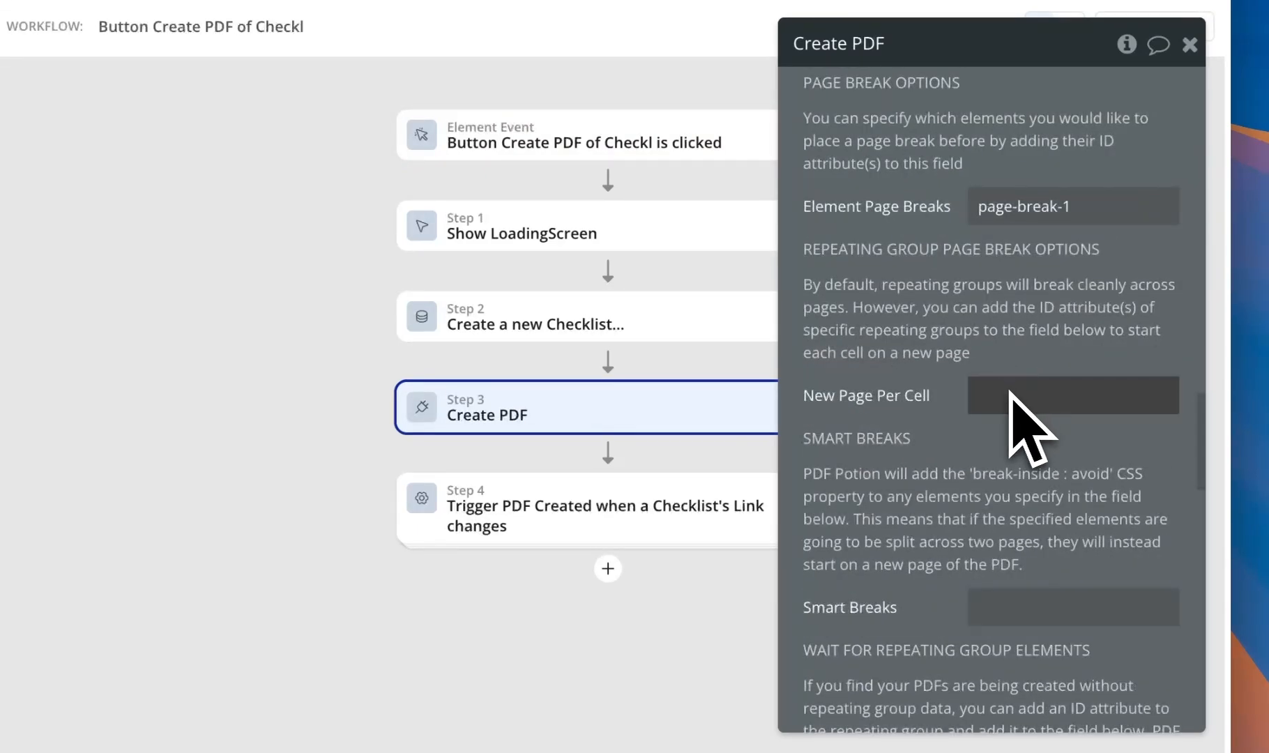
{"action": "scroll", "coordinate": [1007, 390], "scroll_direction": "down", "scroll_amount": 4}
{"action": "left_click", "coordinate": [1012, 516]}
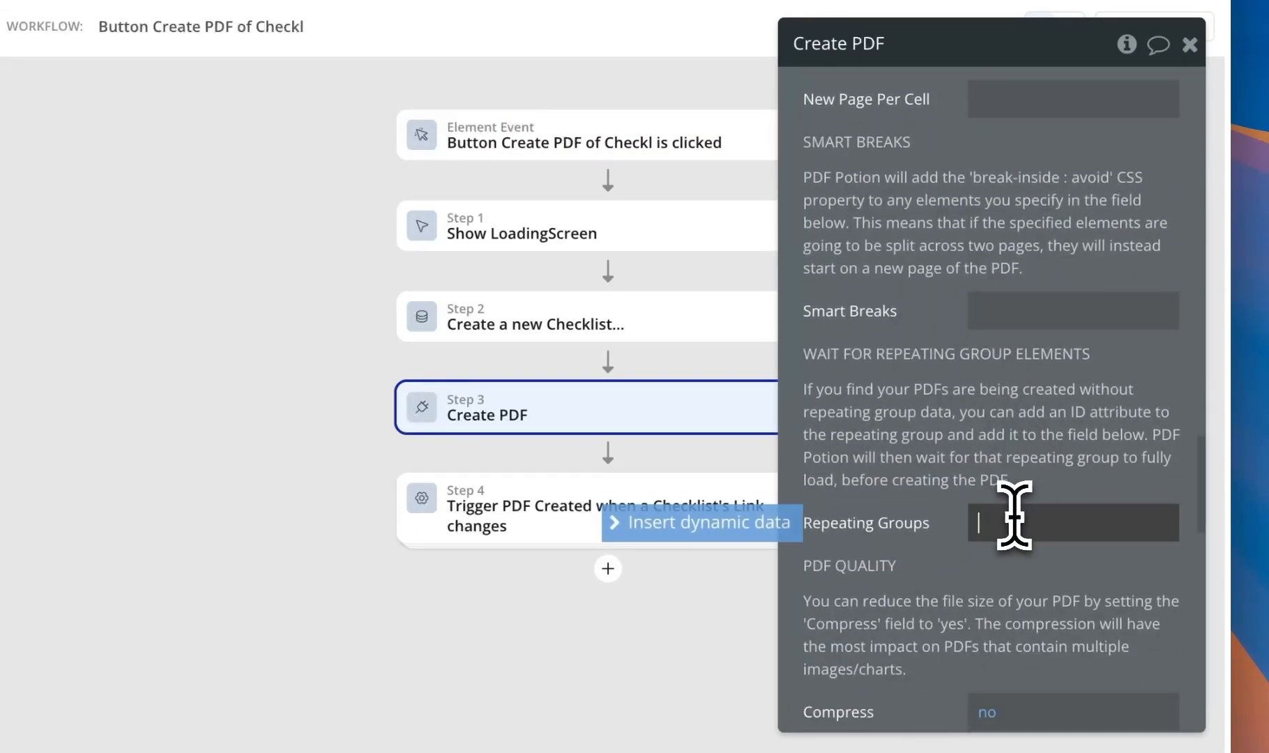
{"action": "left_click", "coordinate": [986, 439]}
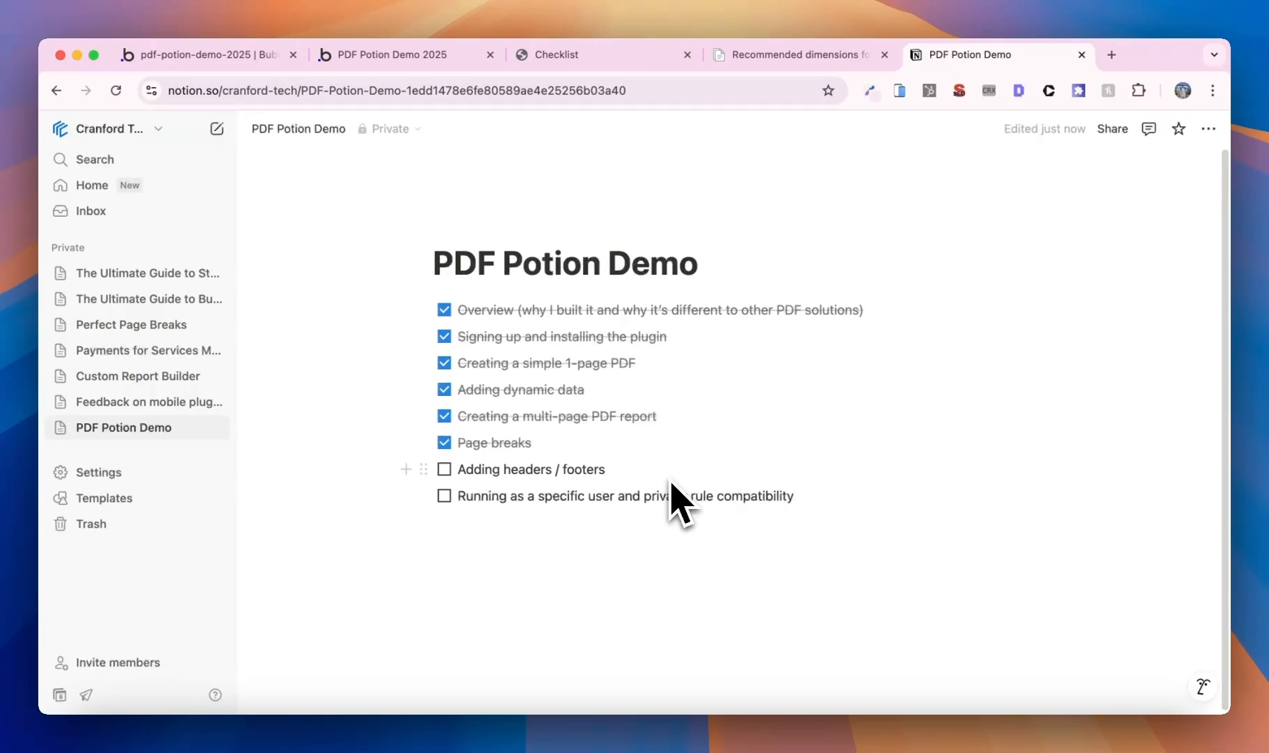
- Read PDF Potion's 'How to add footers to your PDF' article, then bring up Bubble's footer settings
{"action": "left_click", "coordinate": [272, 61]}
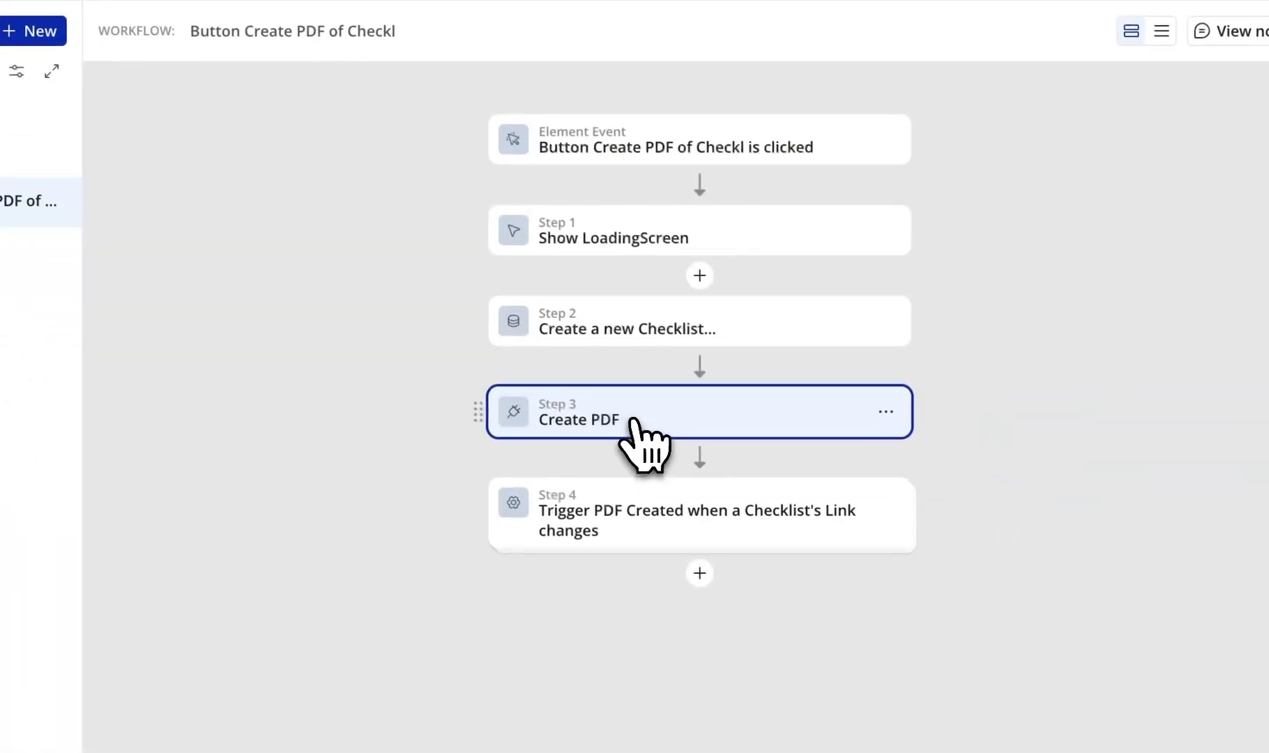
{"action": "left_click", "coordinate": [1055, 625]}
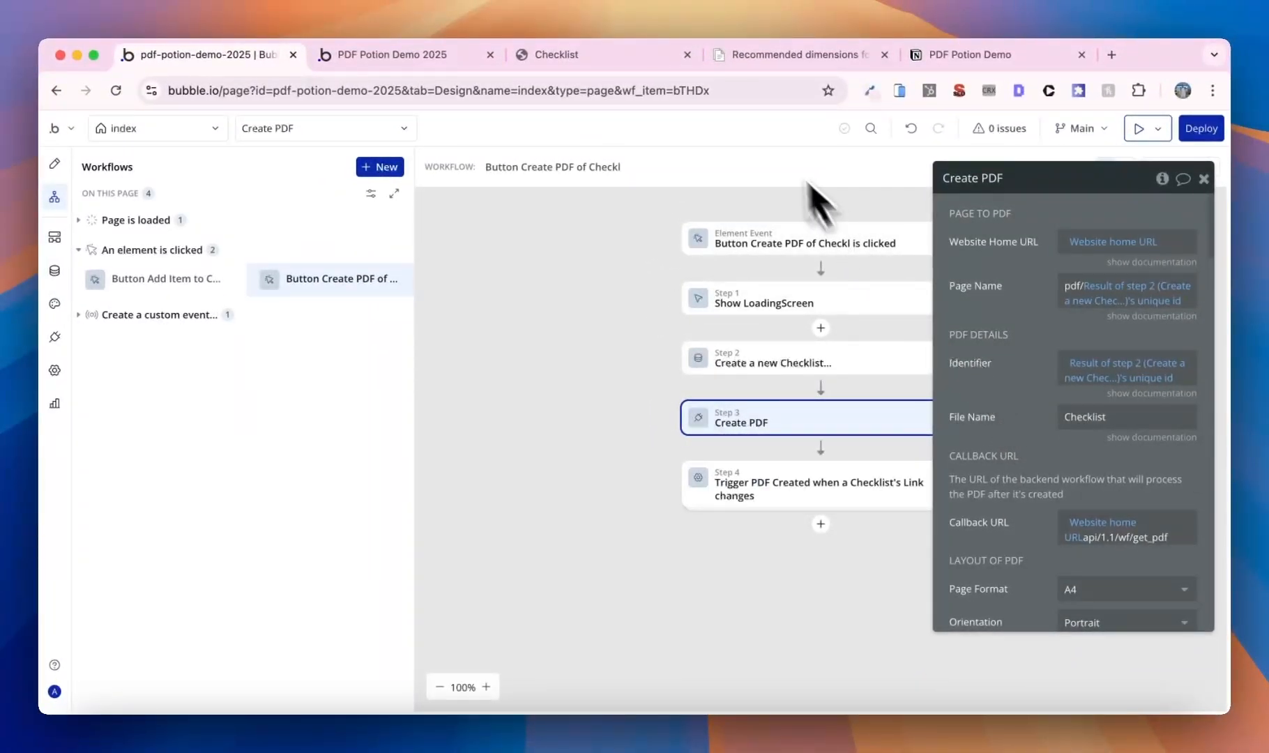
{"action": "left_click", "coordinate": [760, 56]}
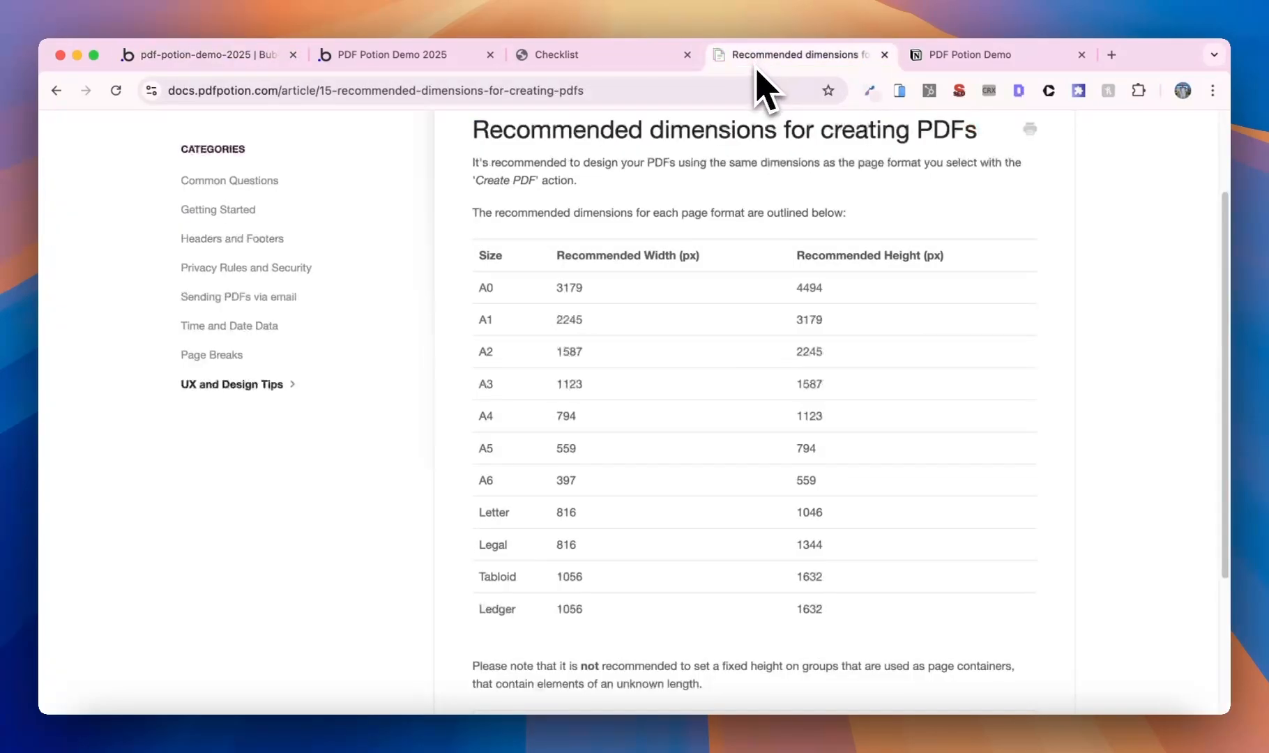
{"action": "left_click", "coordinate": [244, 241]}
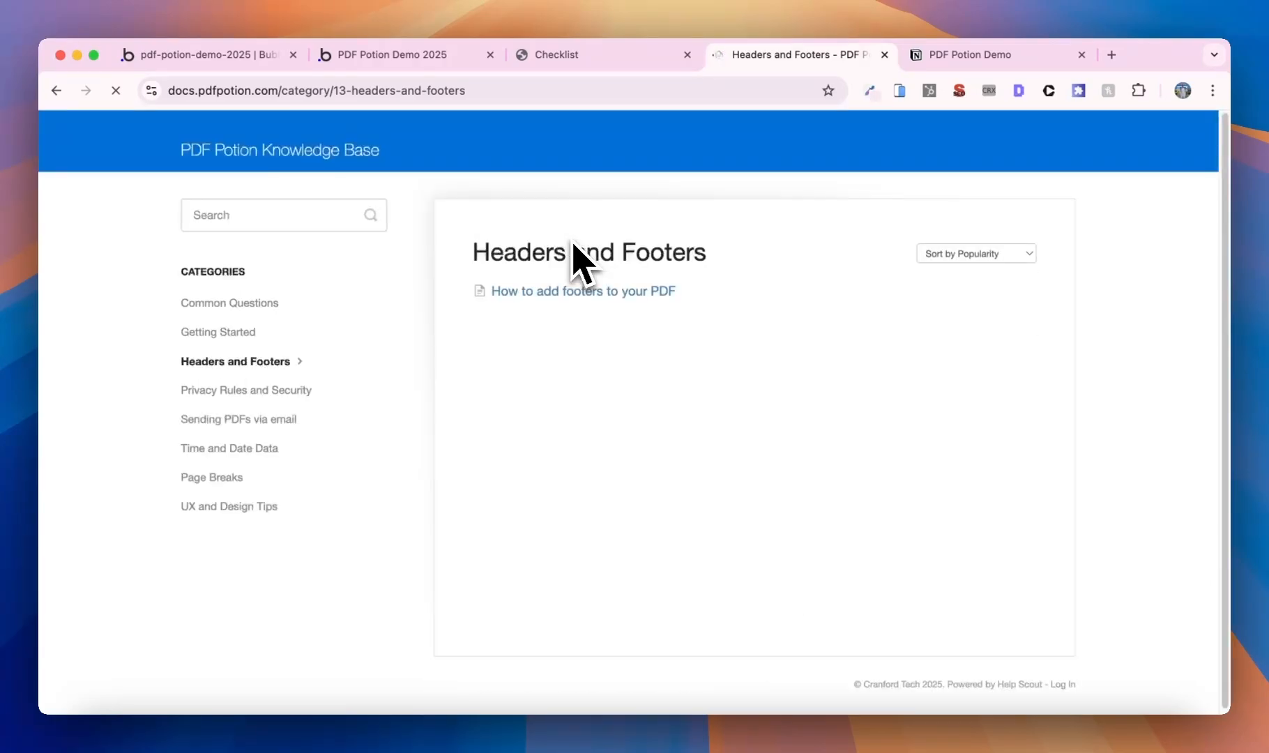
{"action": "left_click", "coordinate": [580, 292]}
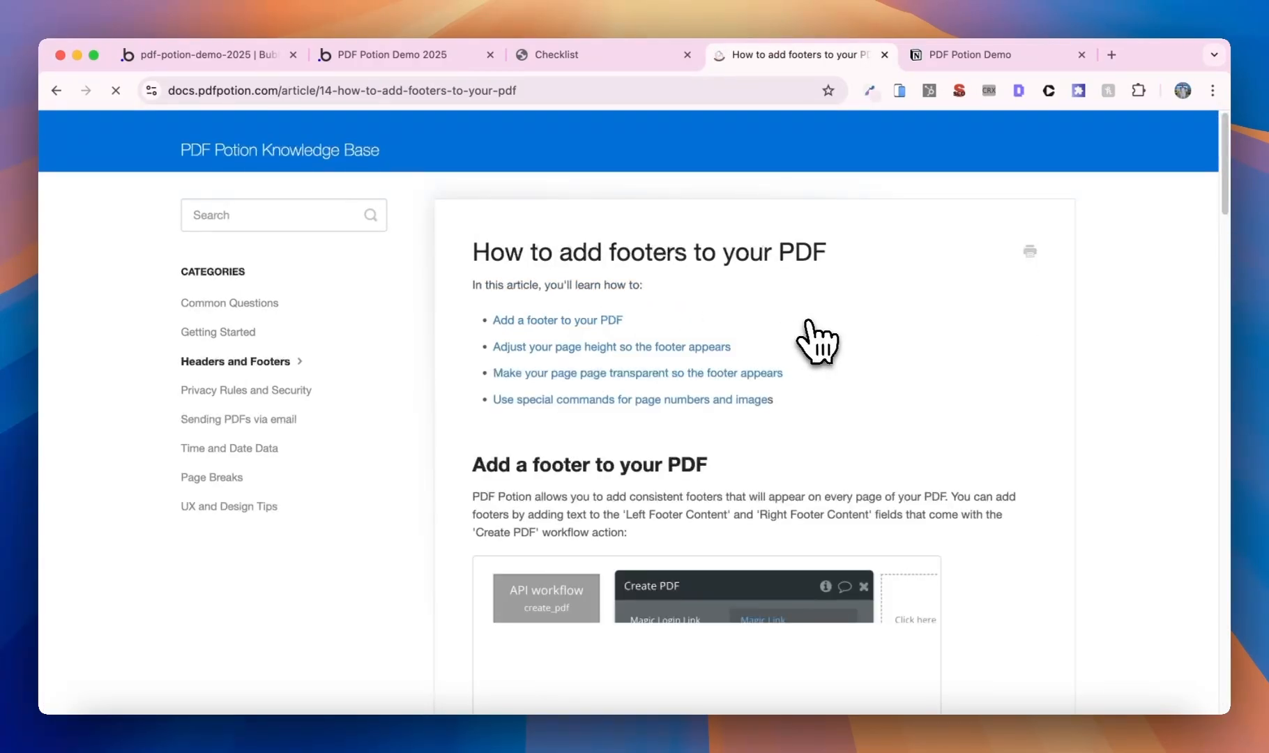
{"action": "left_click", "coordinate": [271, 66]}
{"action": "scroll", "coordinate": [1133, 509], "scroll_direction": "down", "scroll_amount": 10}
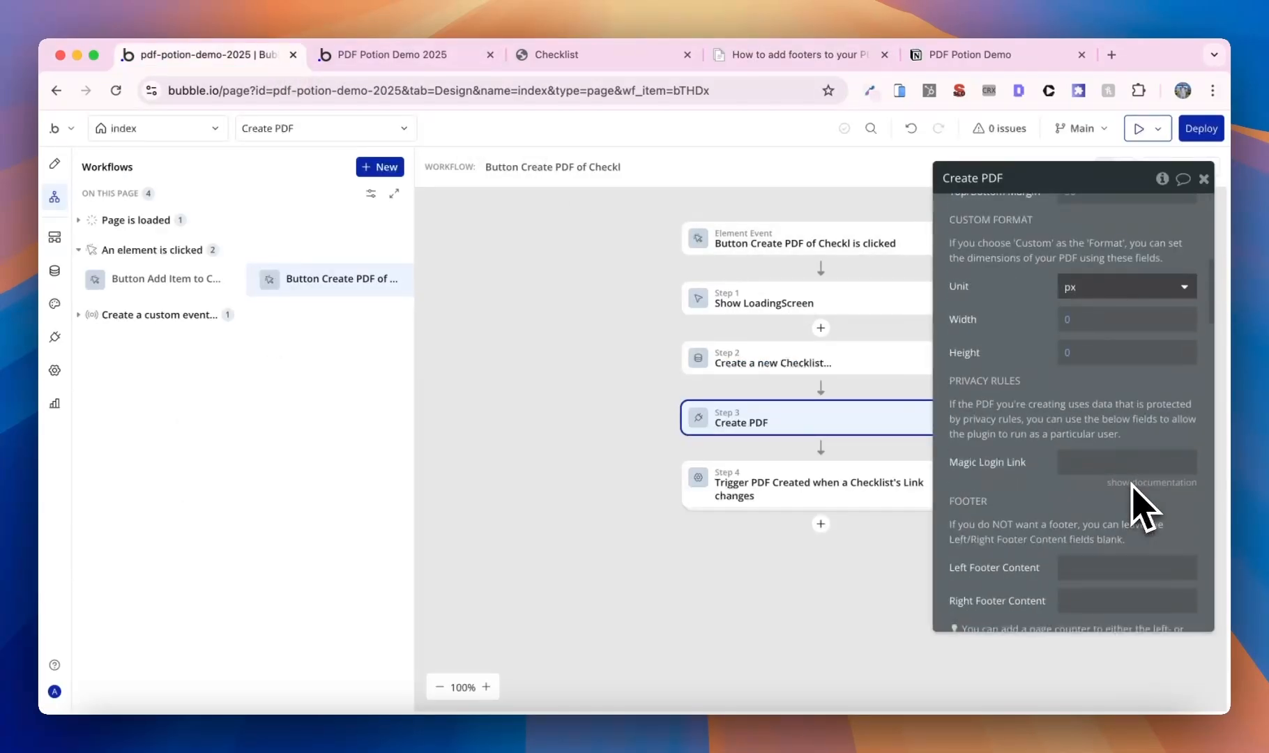
- Enter Cranford Tech as the Create PDF step's Left Footer Content
{"action": "scroll", "coordinate": [1132, 489], "scroll_direction": "down", "scroll_amount": 5}
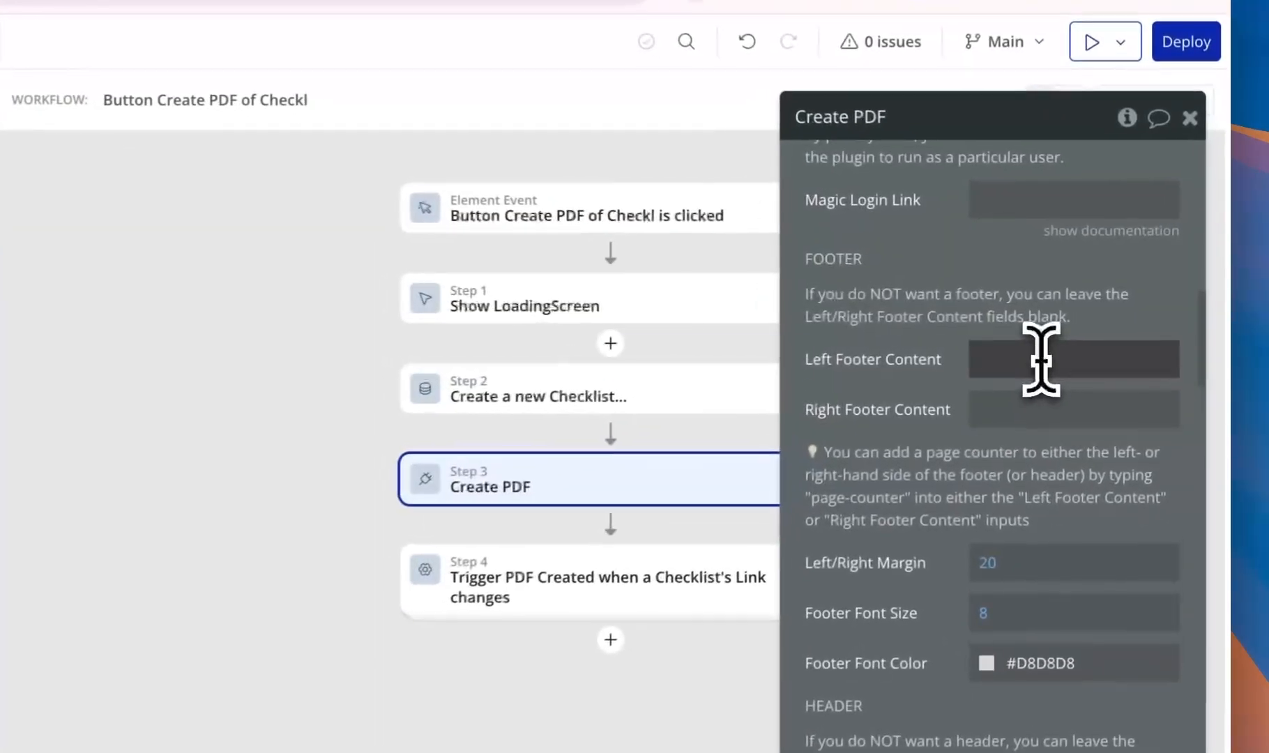
{"action": "left_click", "coordinate": [1105, 338]}
{"action": "type", "text": "Cra"}
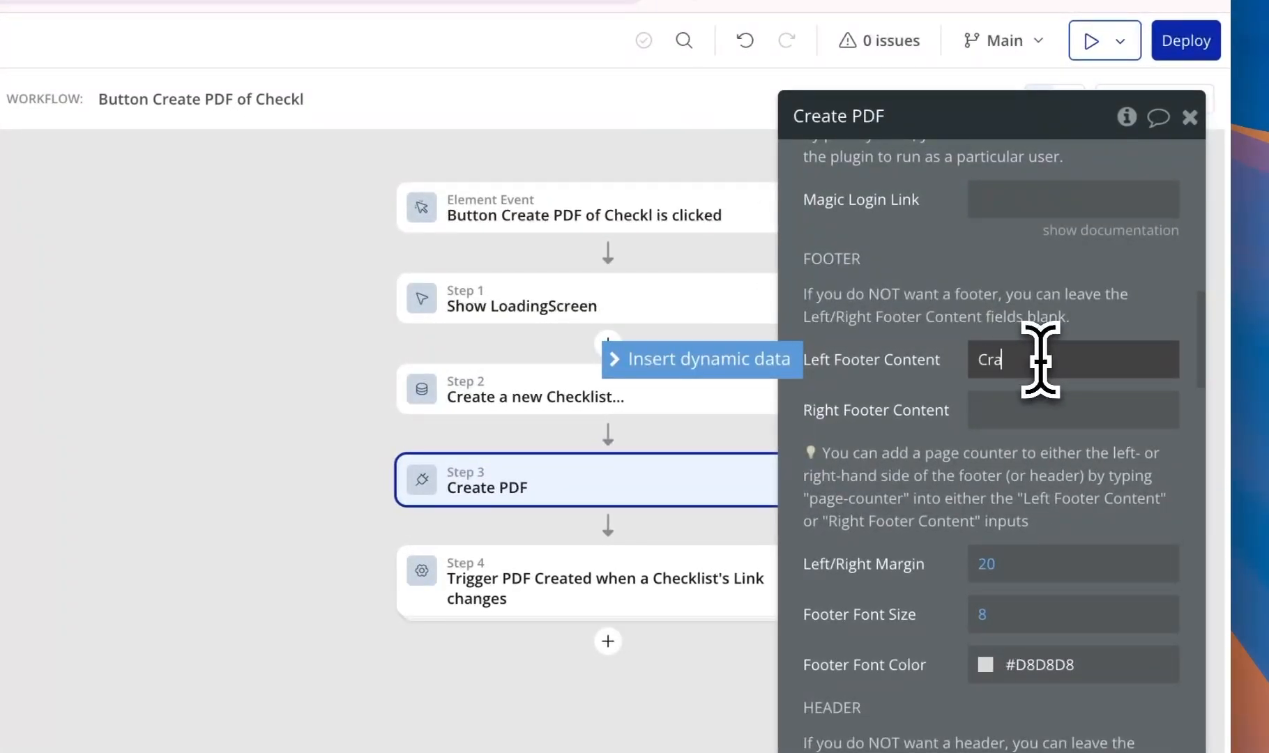
{"action": "type", "text": "nfor"}
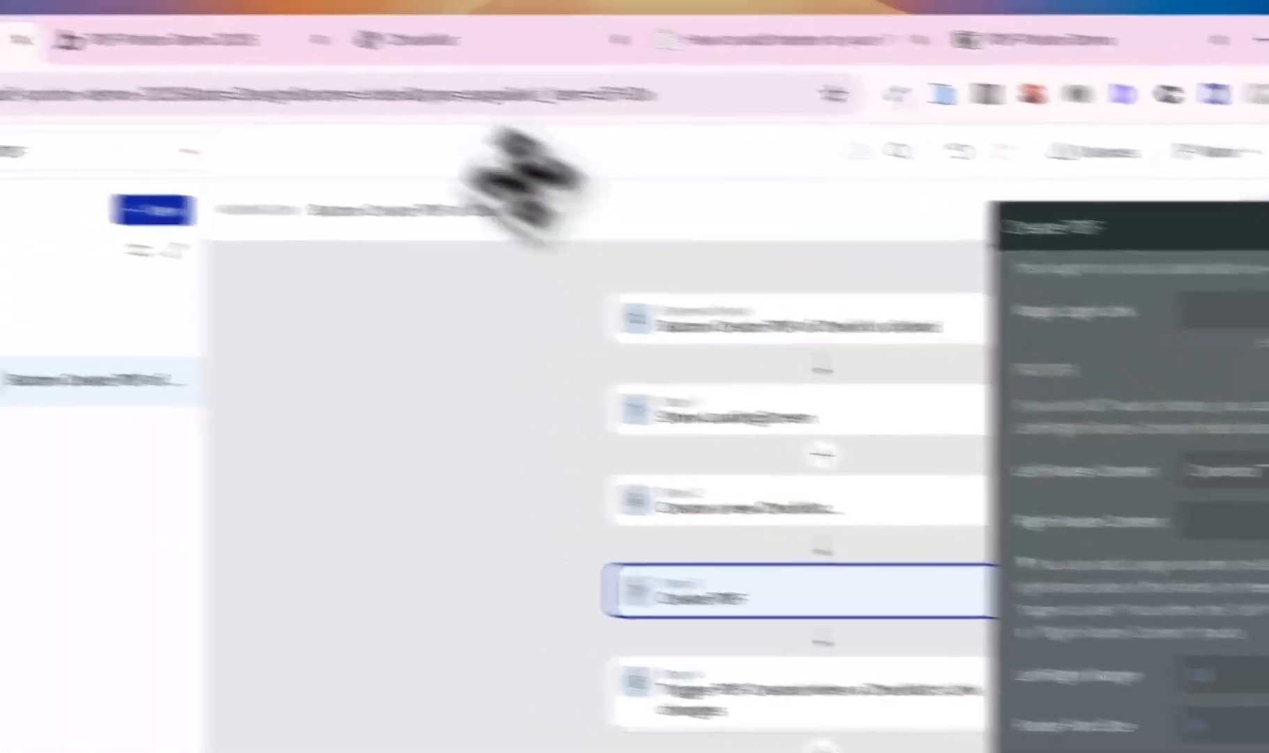
{"action": "left_click", "coordinate": [390, 54]}
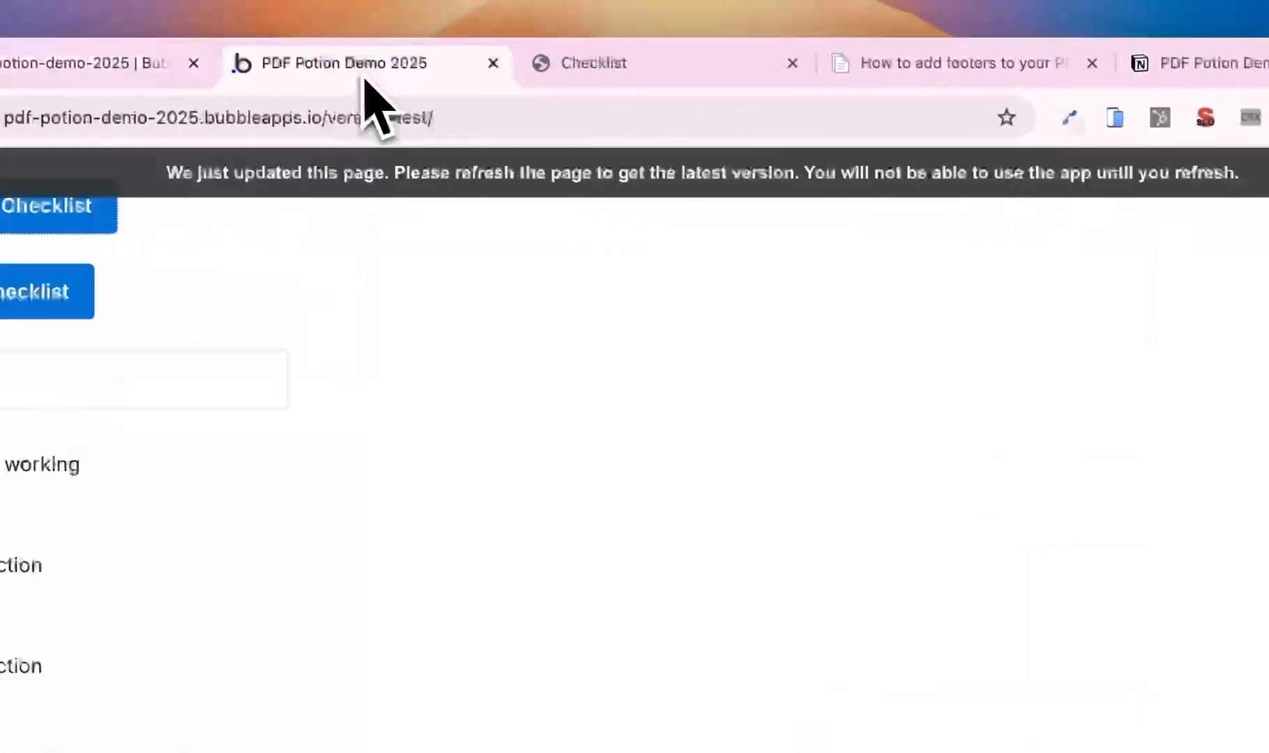
- Reload the preview, regenerate the four-page Checklist PDF and check the faint bottom-left Cranford Tech footer
{"action": "left_click", "coordinate": [383, 184]}
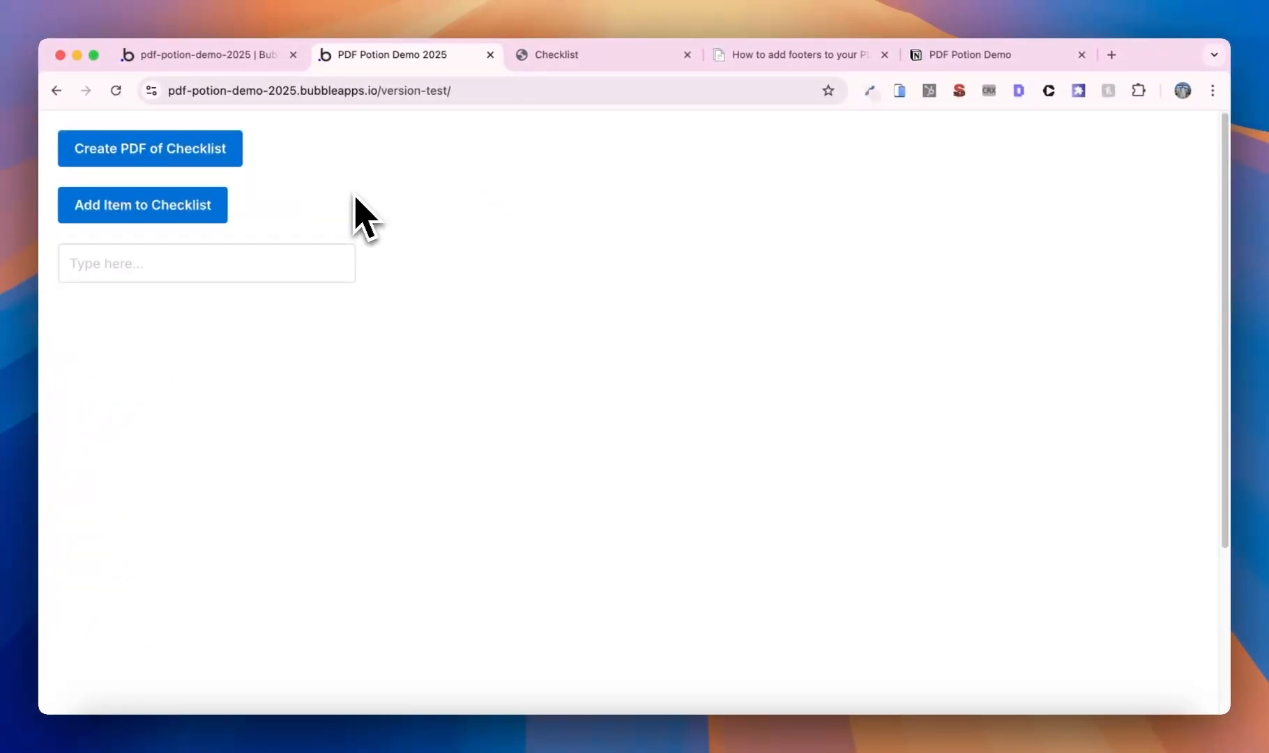
{"action": "left_click", "coordinate": [233, 162]}
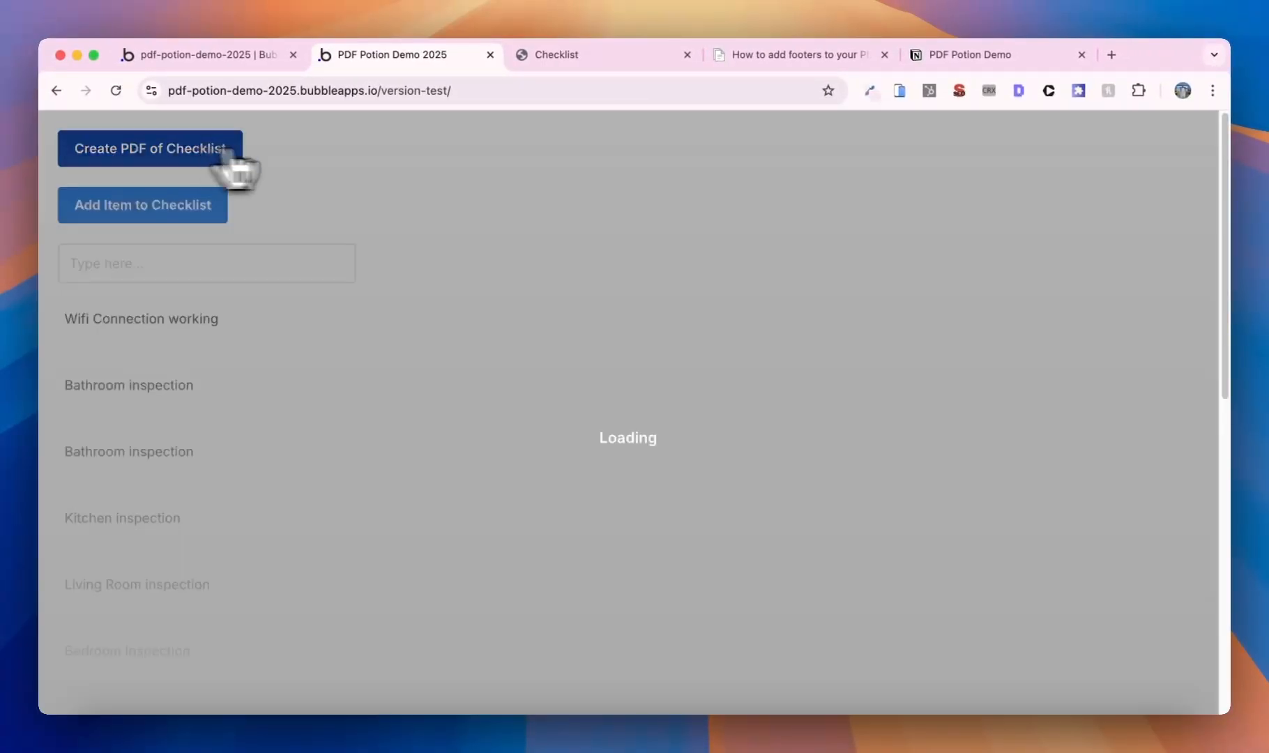
{"action": "left_click", "coordinate": [687, 54]}
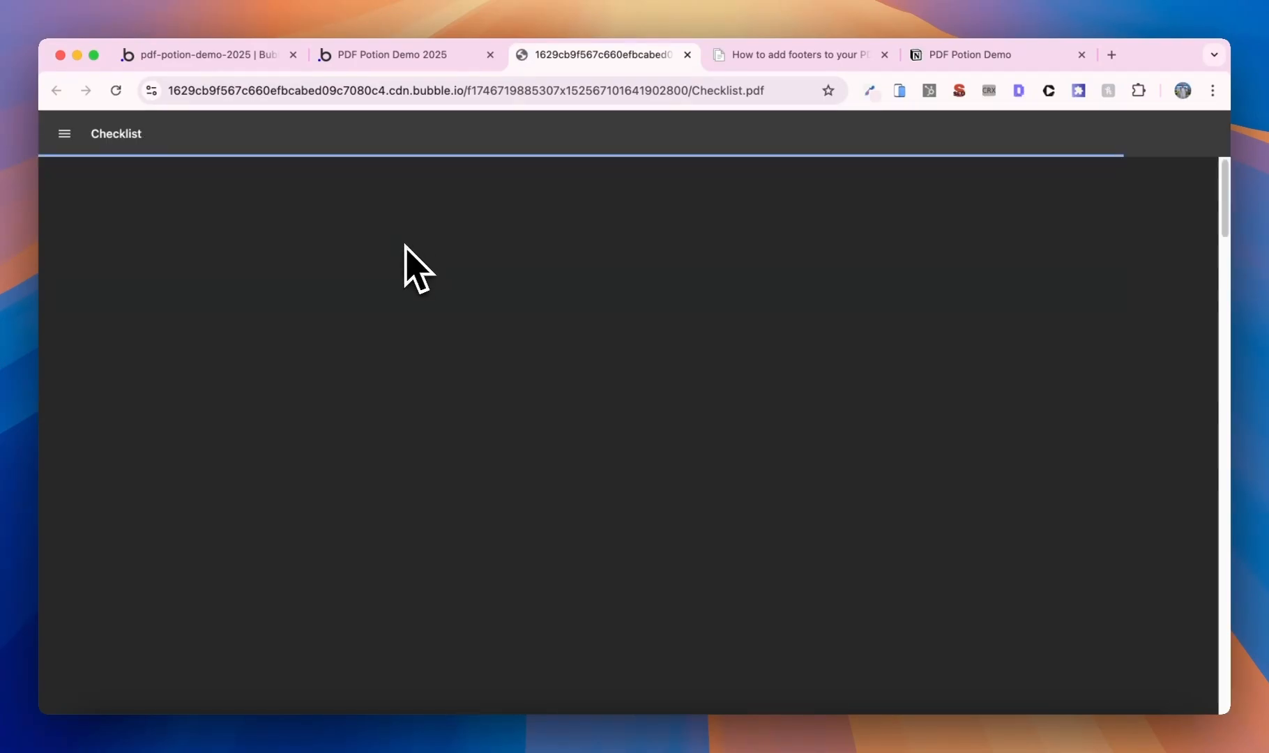
{"action": "scroll", "coordinate": [416, 253], "scroll_direction": "down", "scroll_amount": 3}
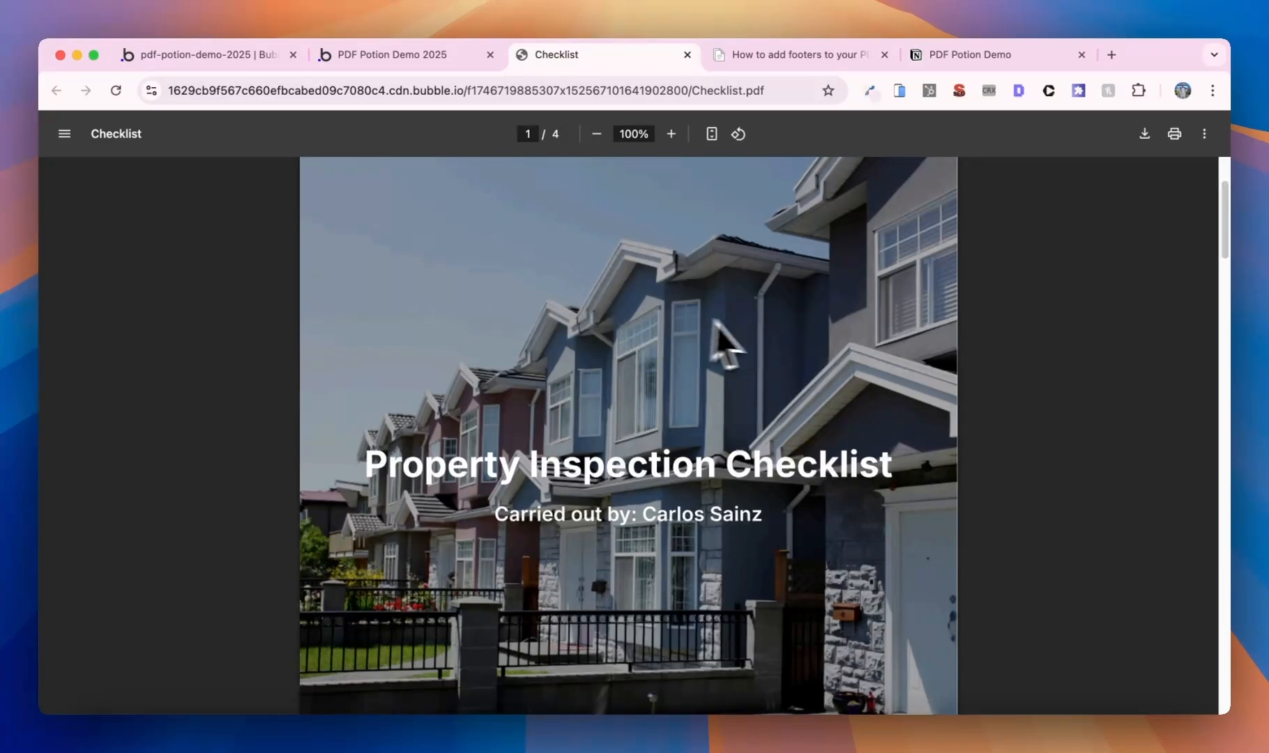
{"action": "scroll", "coordinate": [716, 320], "scroll_direction": "down", "scroll_amount": 15}
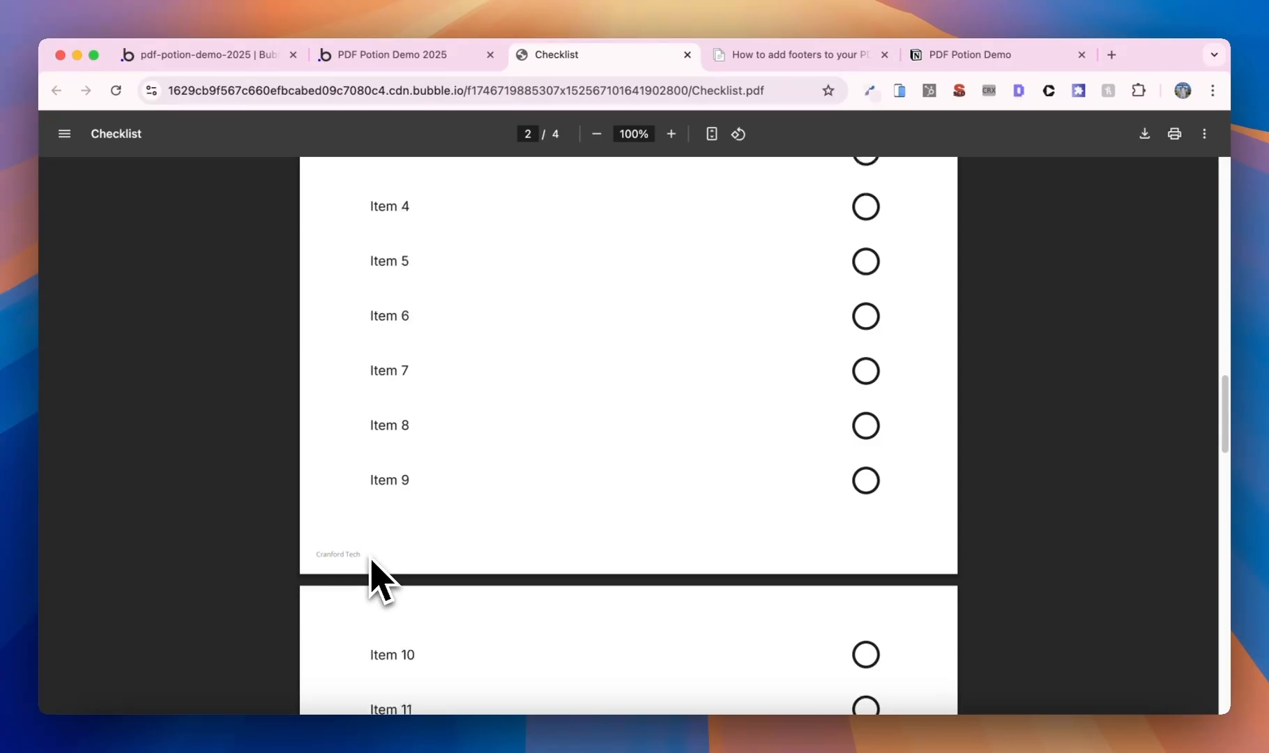
{"action": "scroll", "coordinate": [370, 559], "scroll_direction": "down", "scroll_amount": 20}
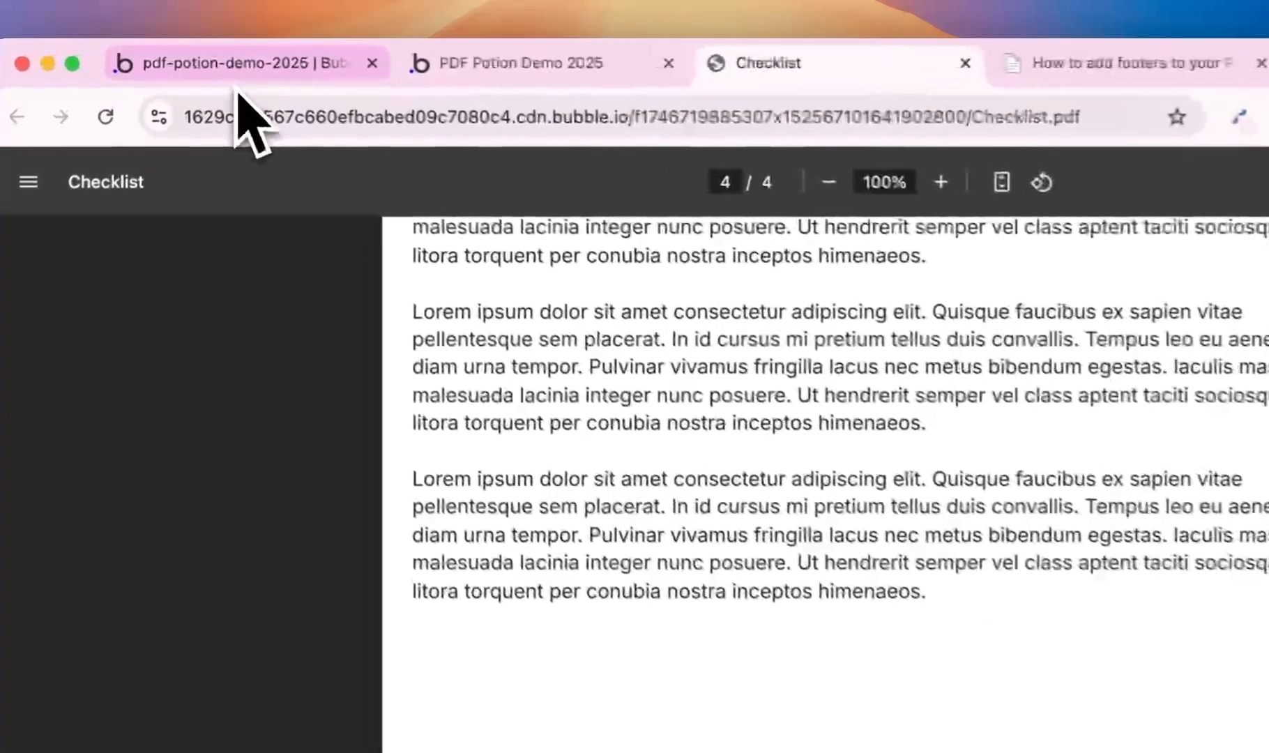
- Give the Create PDF footer font size 14 and left/right margin 24, then start Right Footer Content
{"action": "left_click", "coordinate": [198, 54]}
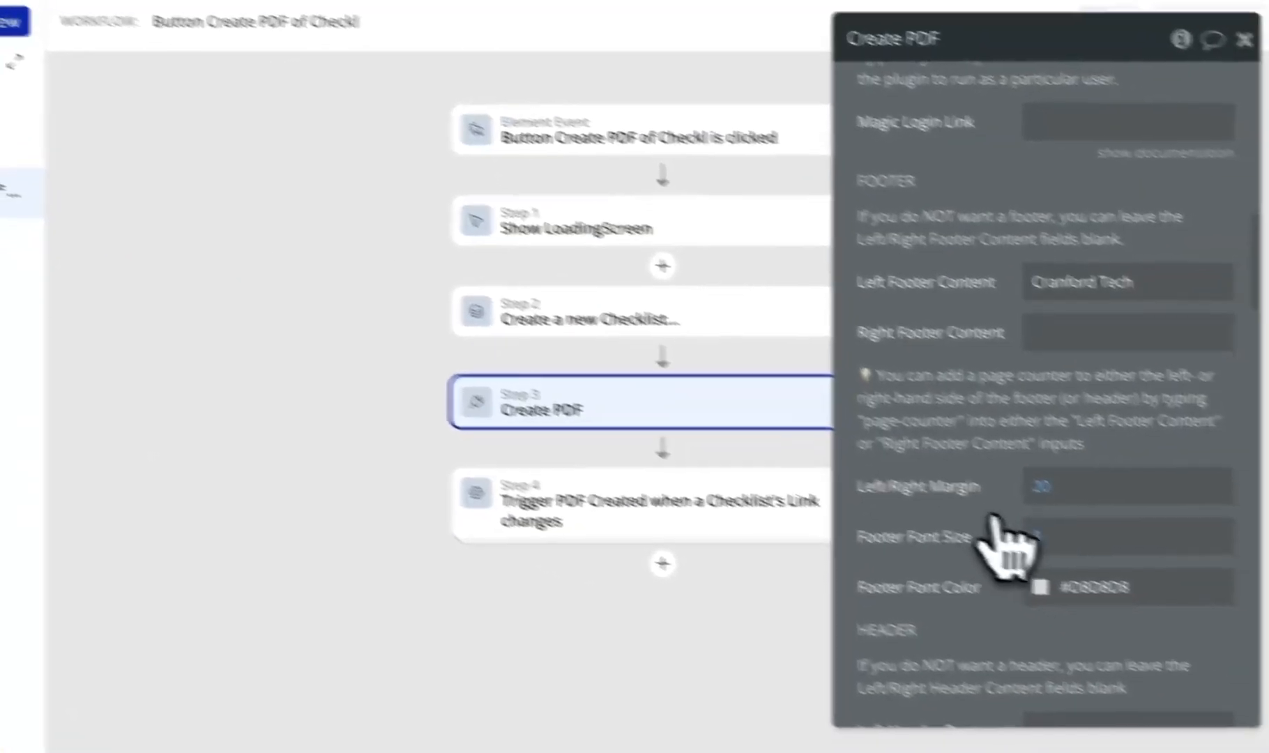
{"action": "left_click", "coordinate": [1256, 627]}
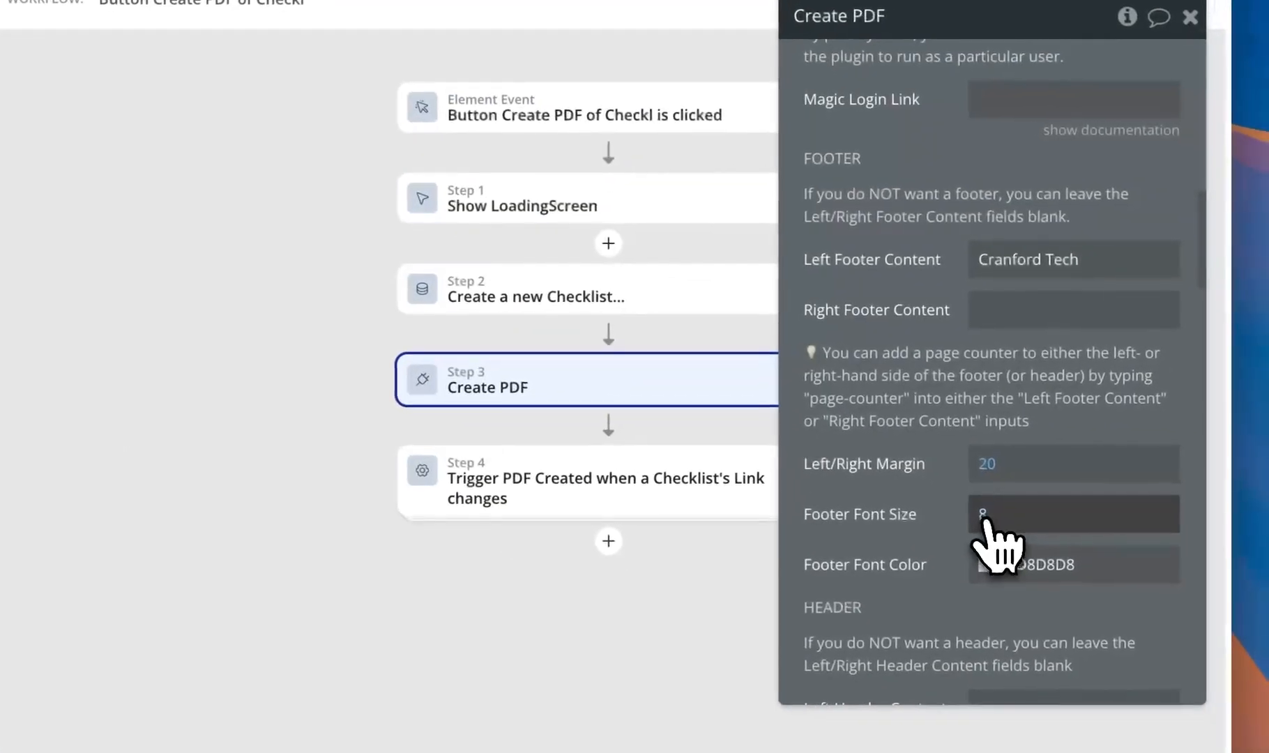
{"action": "type", "text": "14"}
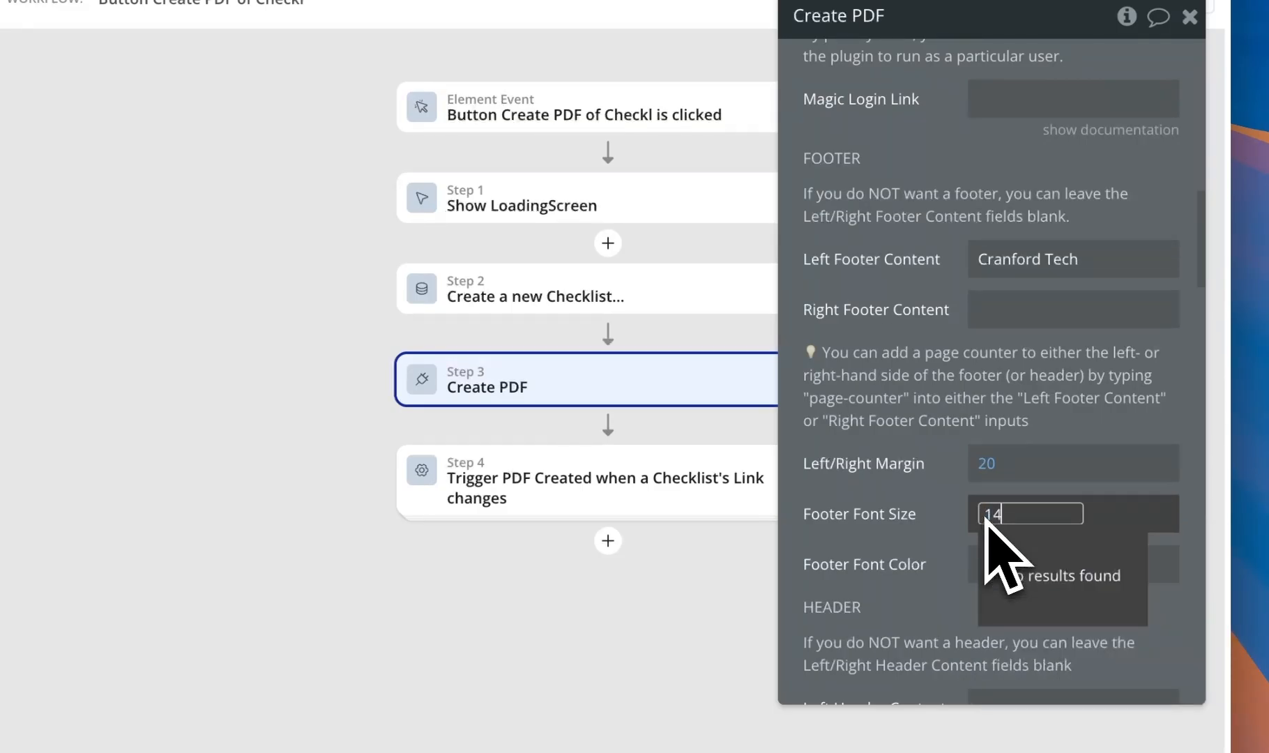
{"action": "left_click", "coordinate": [941, 503]}
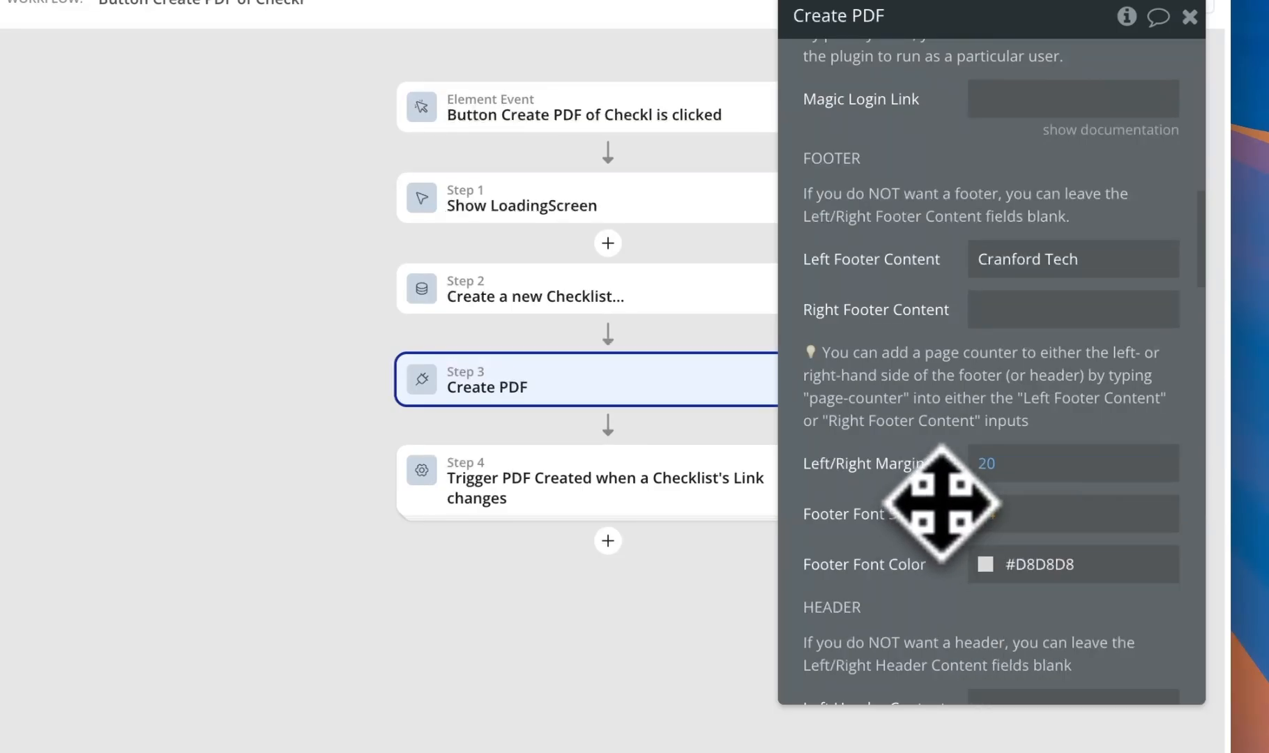
{"action": "left_click", "coordinate": [989, 470]}
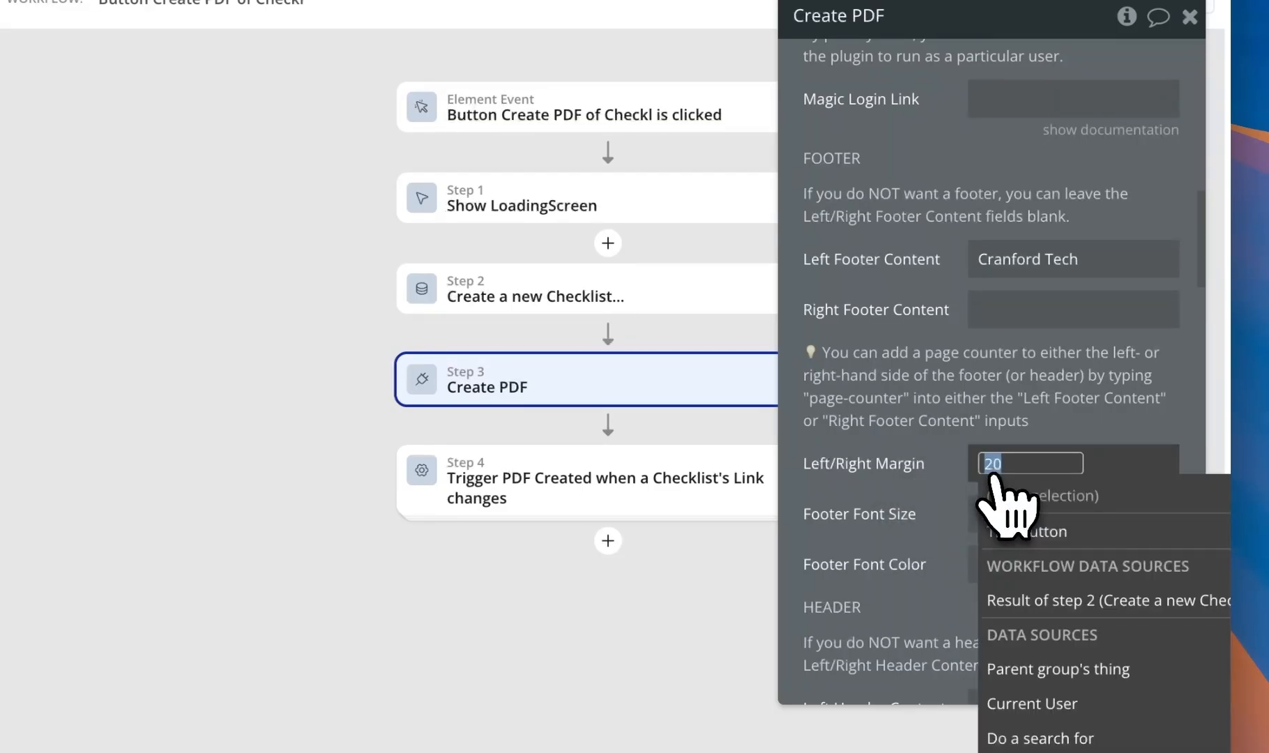
{"action": "type", "text": "24"}
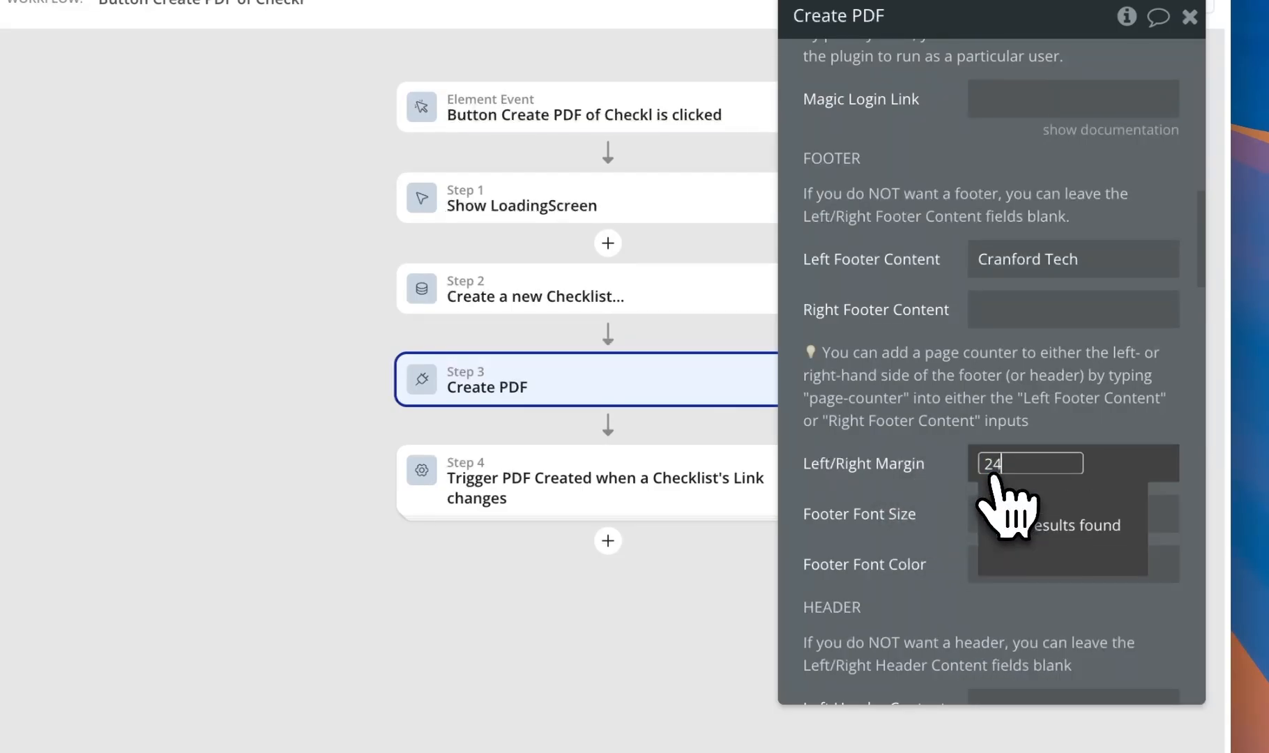
{"action": "left_click", "coordinate": [866, 421]}
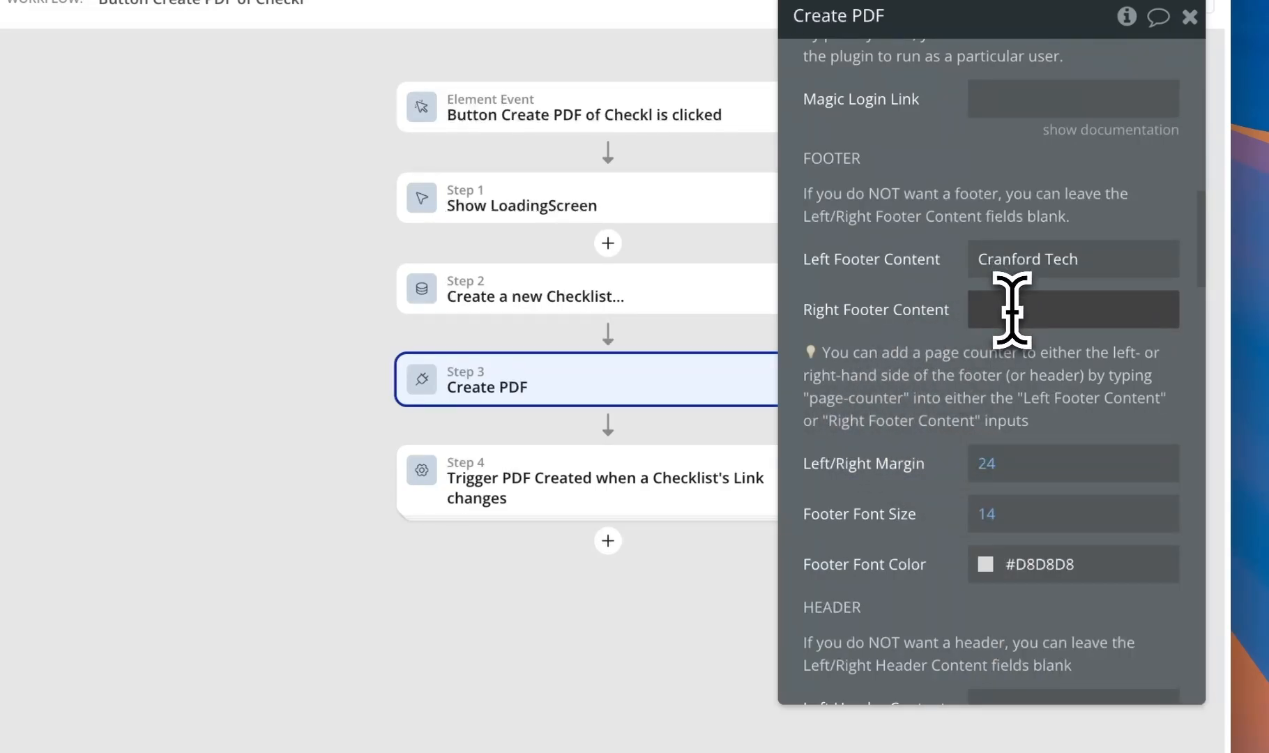
{"action": "left_click", "coordinate": [1011, 310]}
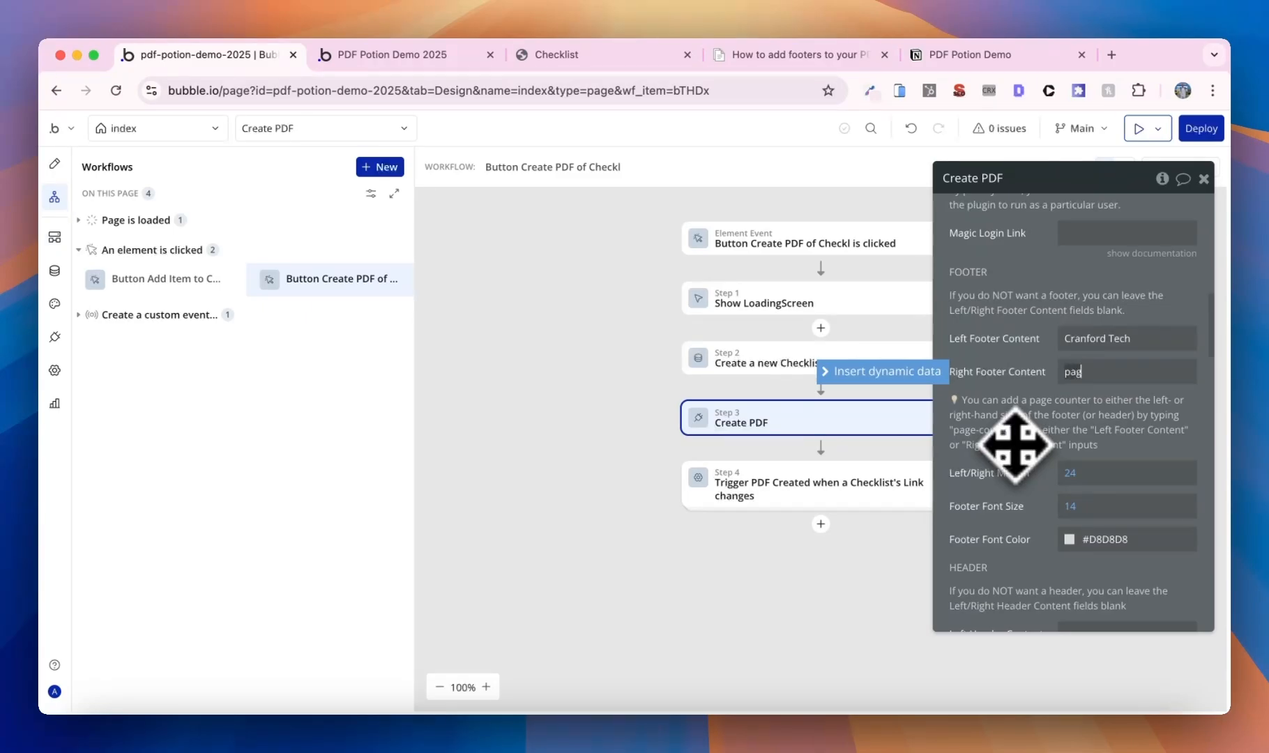
- Finish the page-counter right footer, then regenerate the Checklist PDF and check bottom-right page numbers
{"action": "type", "text": "r"}
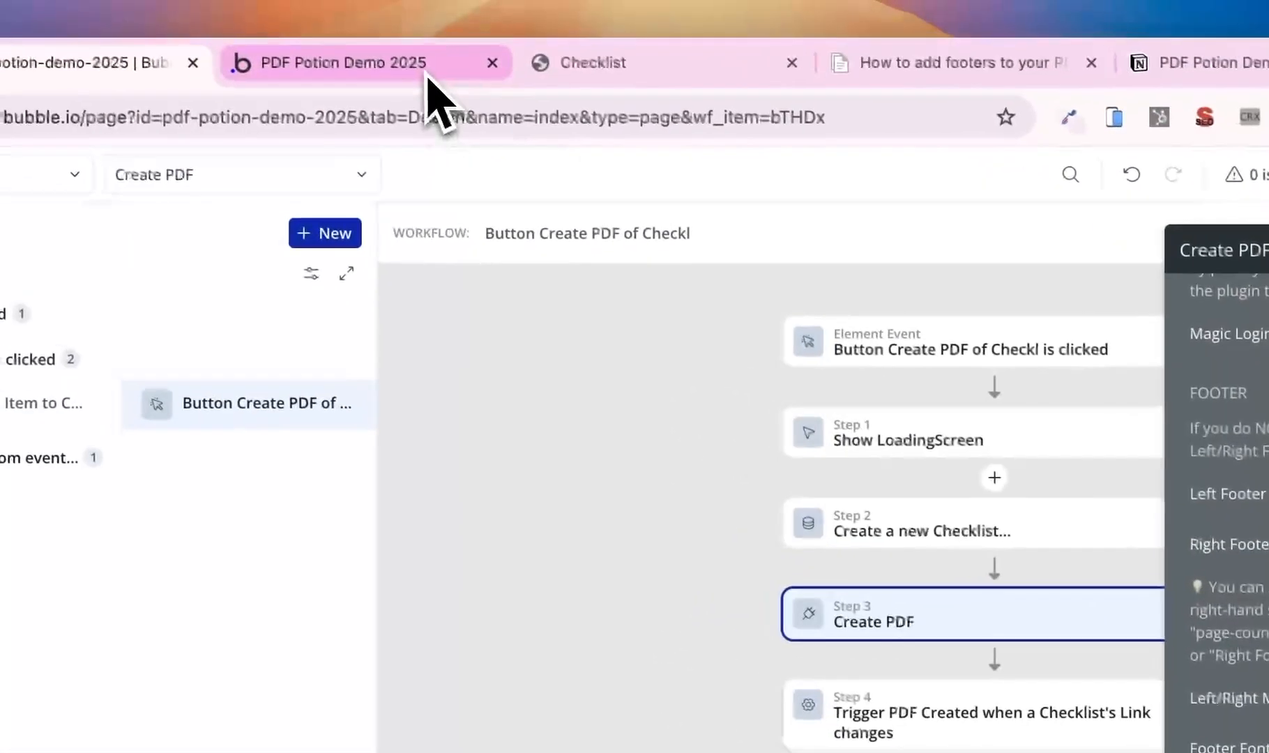
{"action": "left_click", "coordinate": [427, 73]}
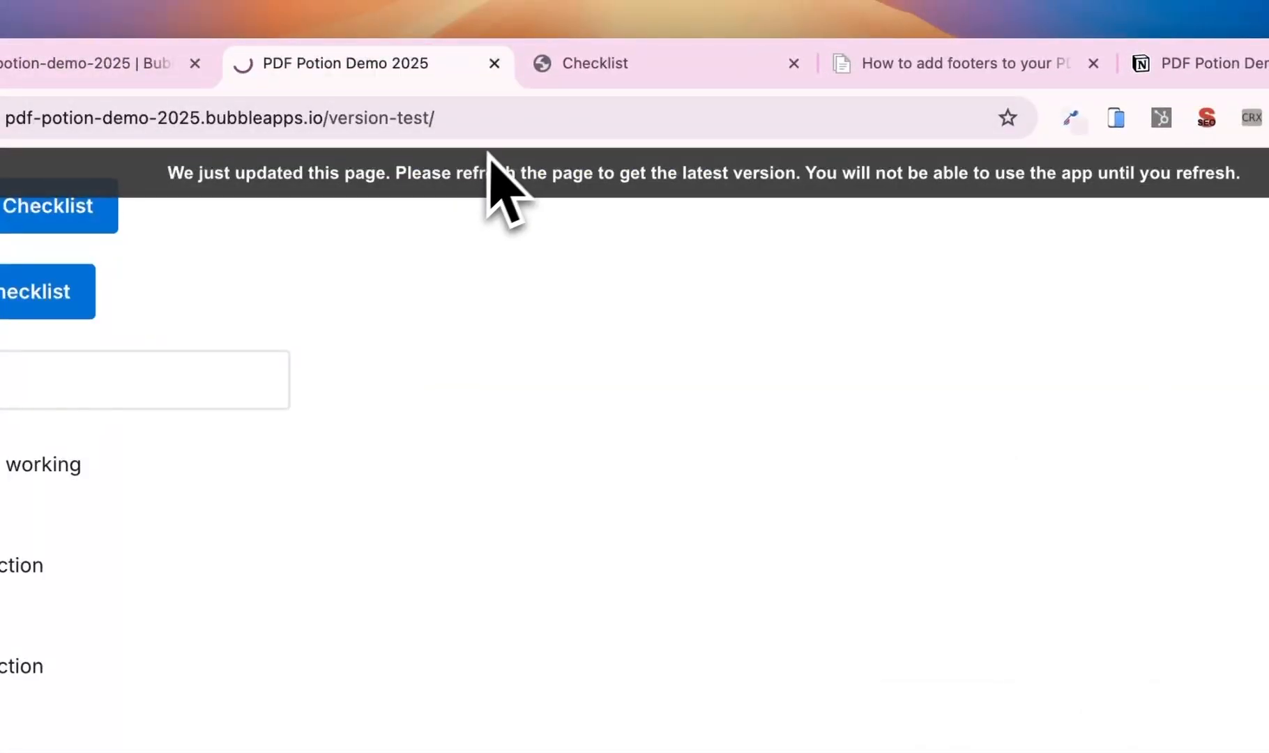
{"action": "key", "text": "super+r"}
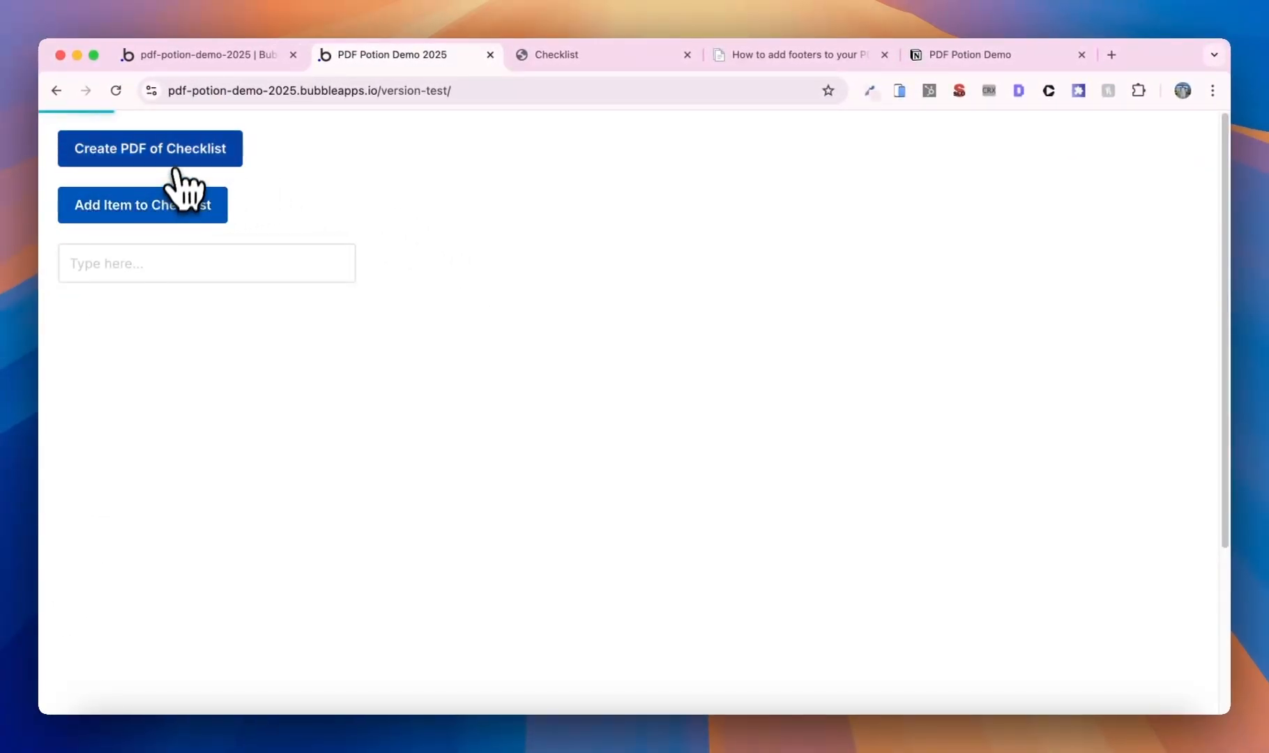
{"action": "left_click", "coordinate": [179, 155]}
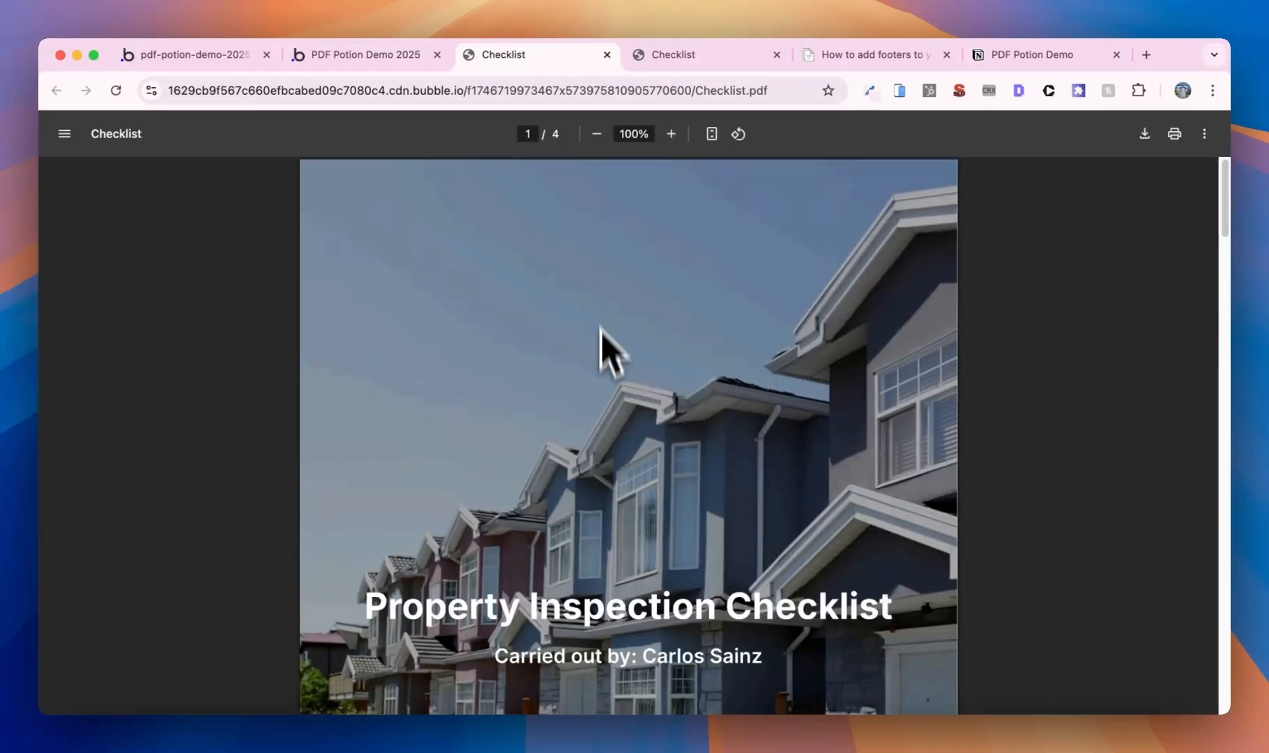
{"action": "scroll", "coordinate": [601, 329], "scroll_direction": "down", "scroll_amount": 20}
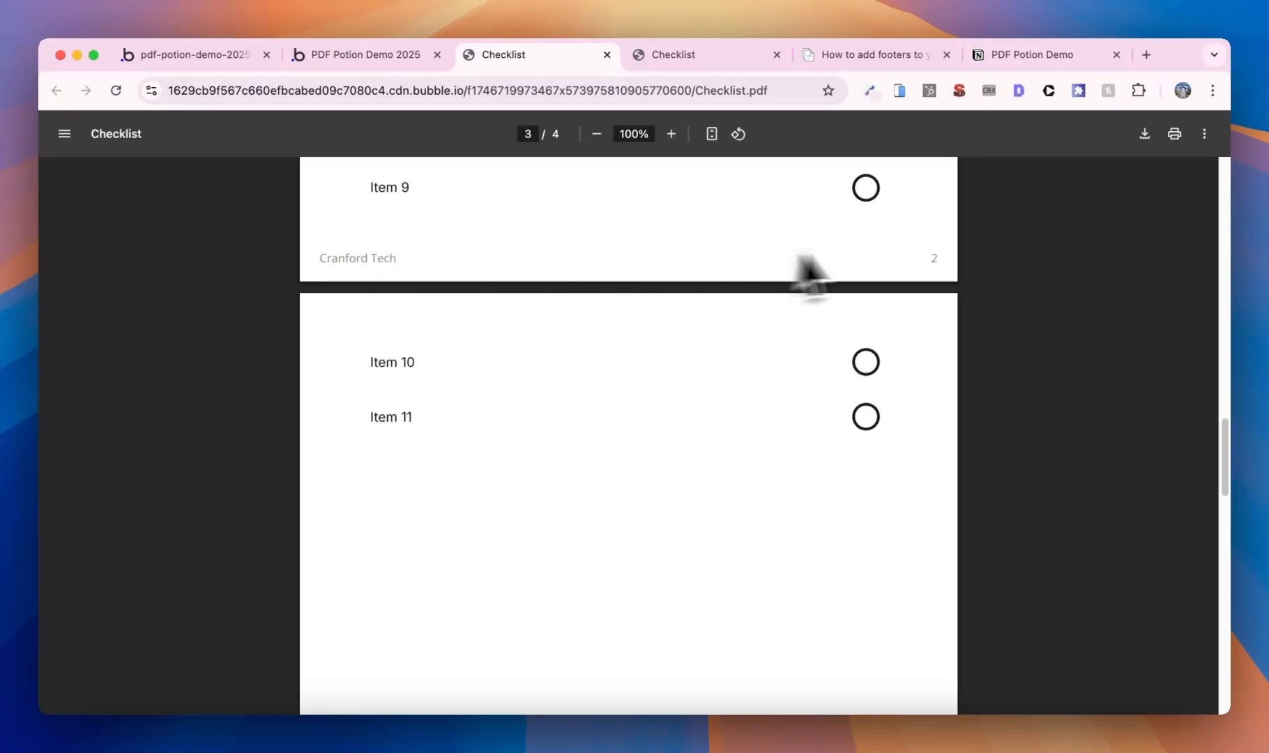
{"action": "scroll", "coordinate": [915, 377], "scroll_direction": "down", "scroll_amount": 4}
{"action": "scroll", "coordinate": [906, 418], "scroll_direction": "down", "scroll_amount": 12}
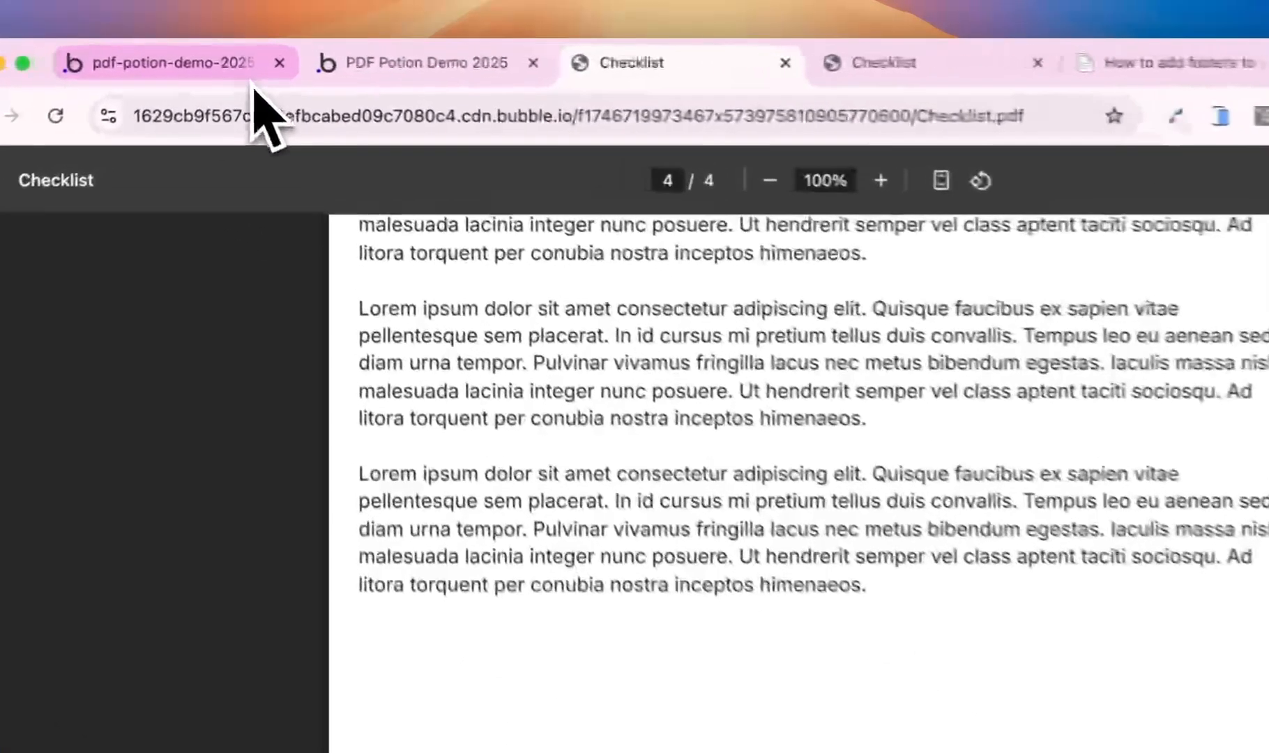
- Set the Create PDF step's Top/Bottom Margin to 0 under Layout of PDF
{"action": "left_click", "coordinate": [252, 85]}
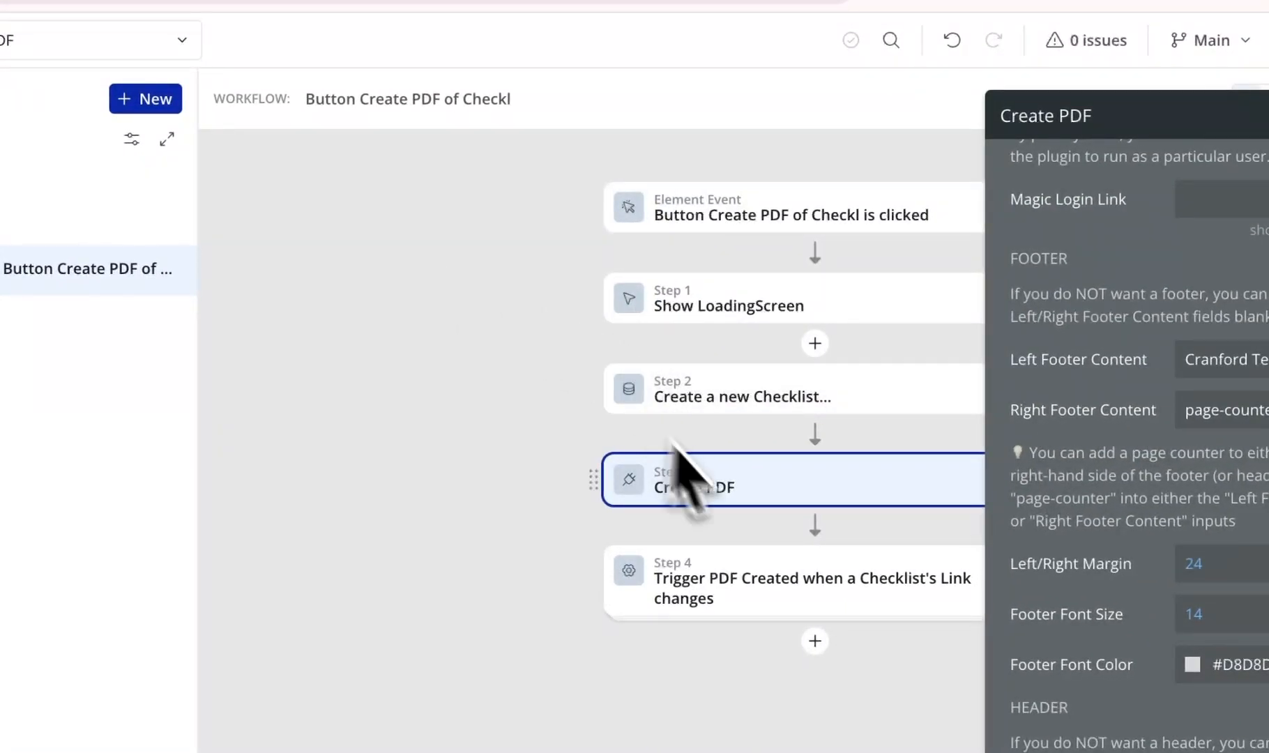
{"action": "scroll", "coordinate": [1161, 406], "scroll_direction": "up", "scroll_amount": 10}
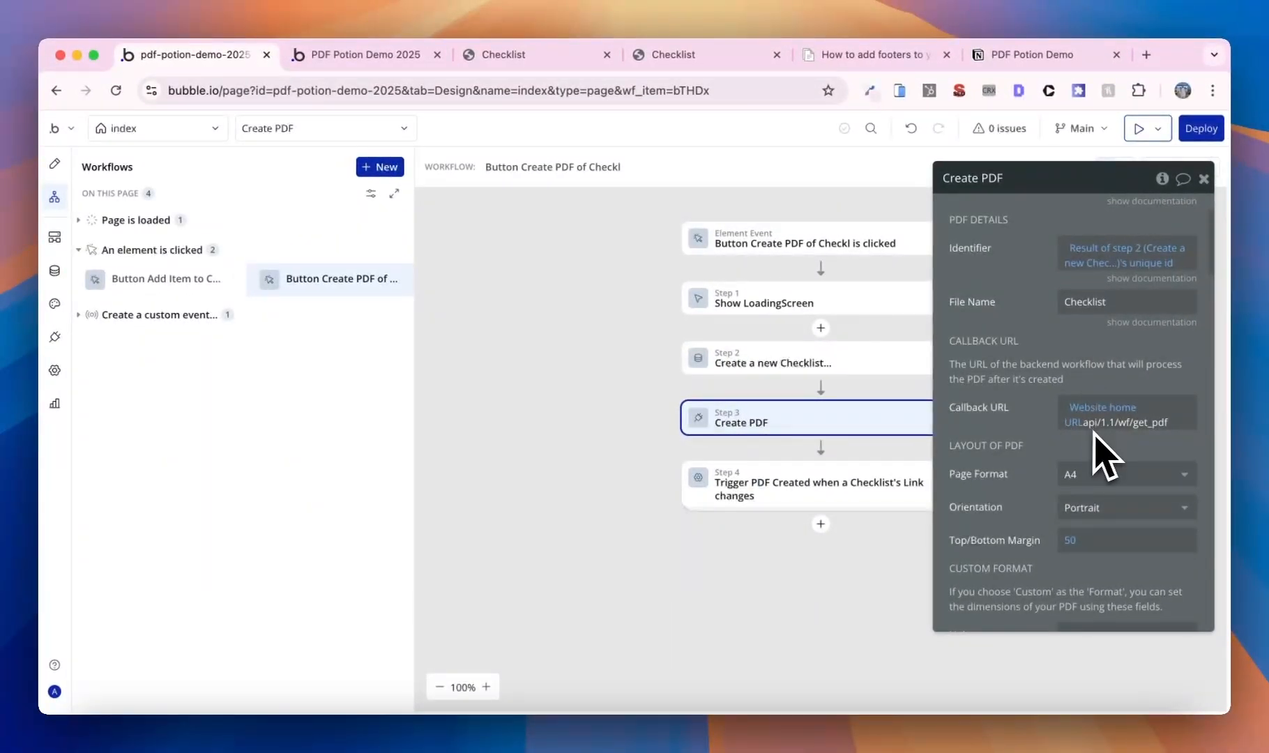
{"action": "scroll", "coordinate": [1109, 457], "scroll_direction": "down", "scroll_amount": 4}
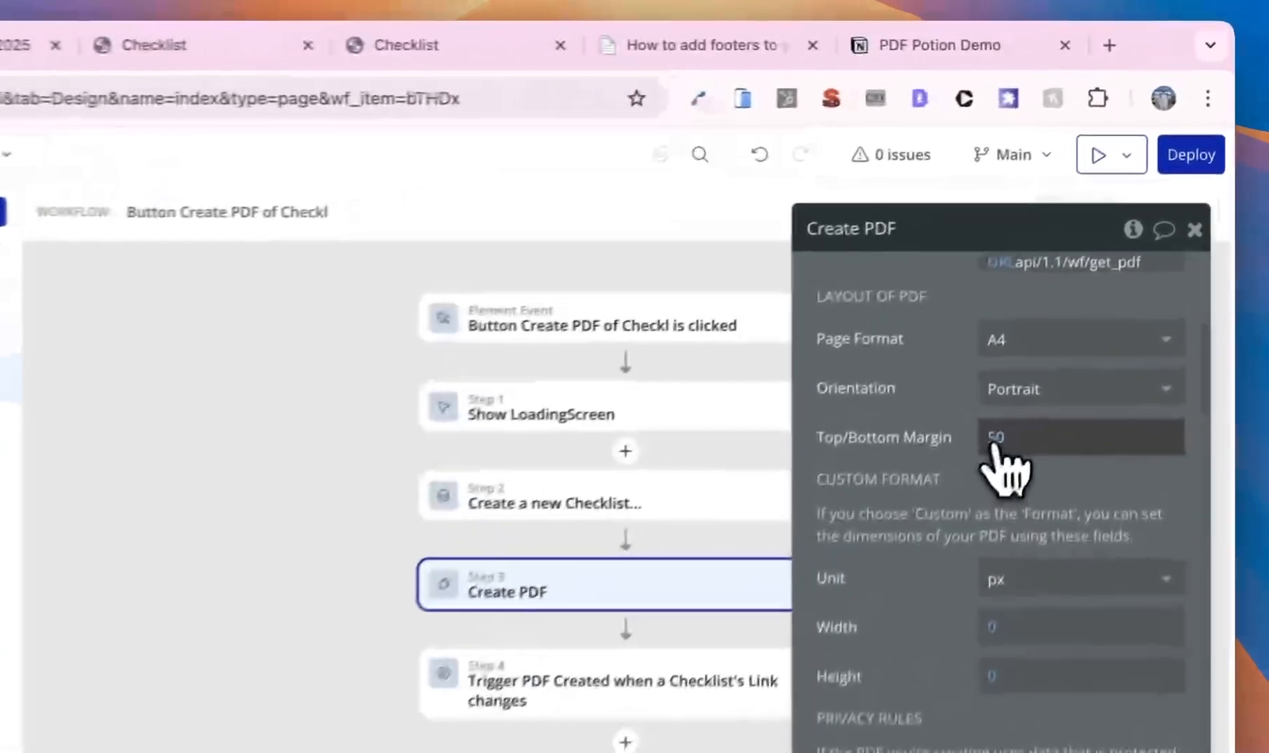
{"action": "left_click", "coordinate": [1070, 319]}
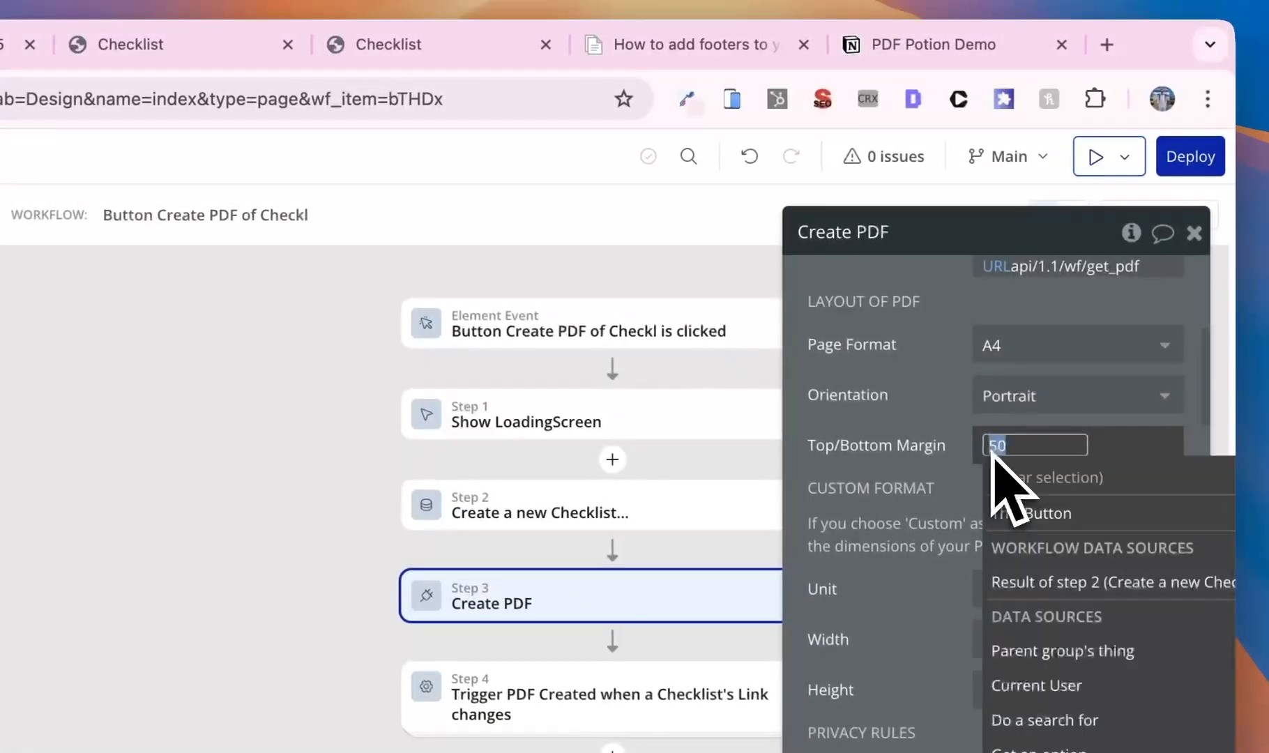
{"action": "type", "text": "0"}
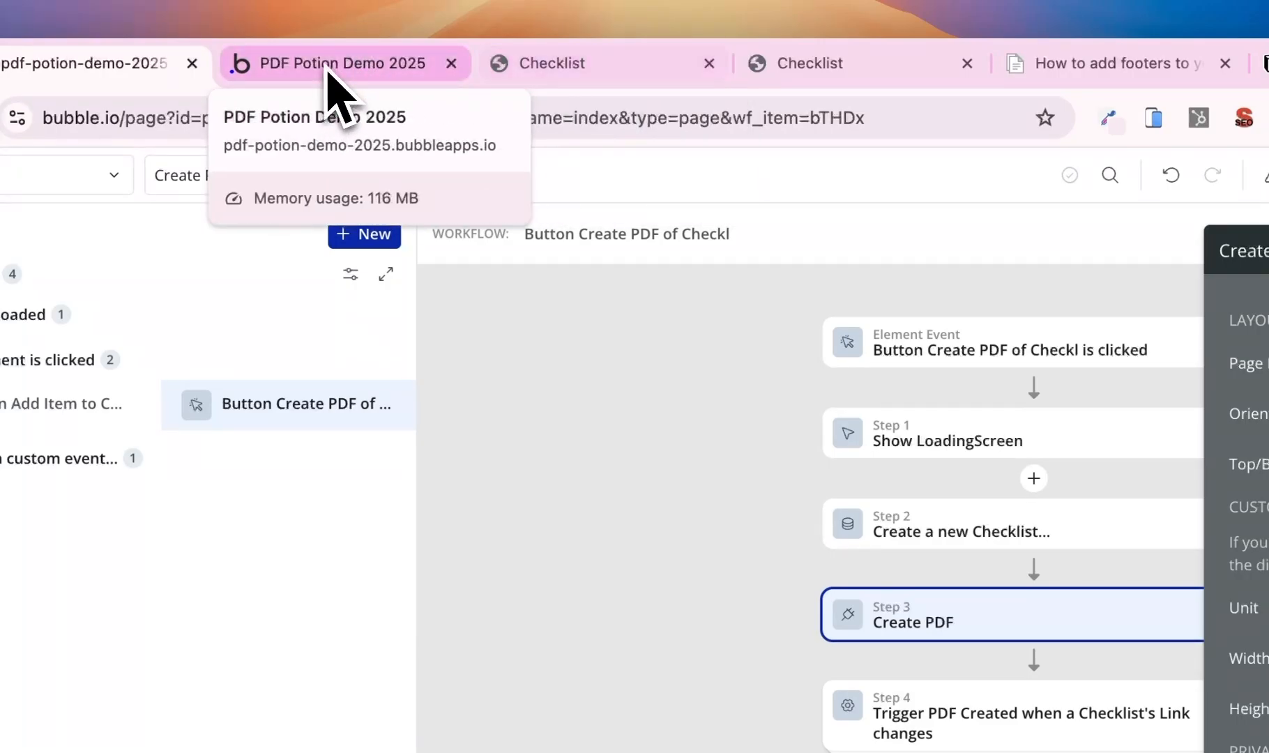
{"action": "left_click", "coordinate": [331, 65]}
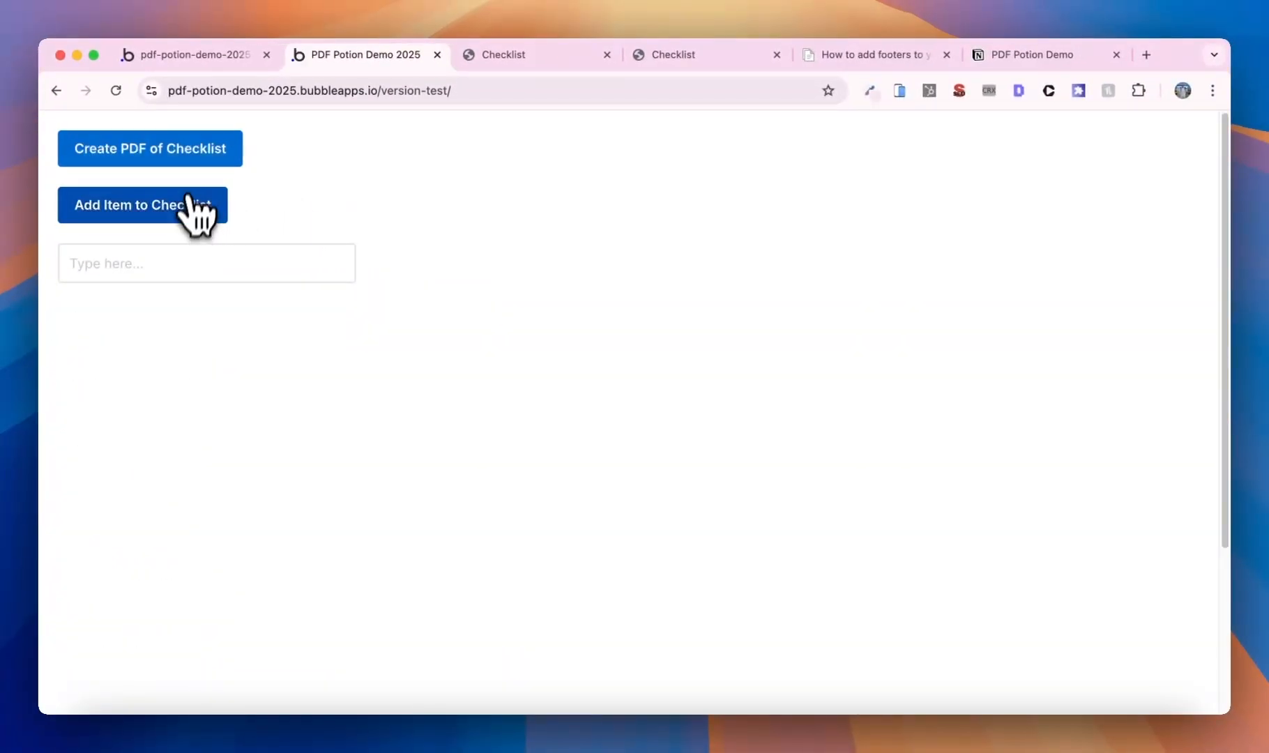
- Regenerate the Checklist PDF, close both old Checklist tabs, and review Item 11 on page 3 with footers
{"action": "left_click", "coordinate": [202, 162]}
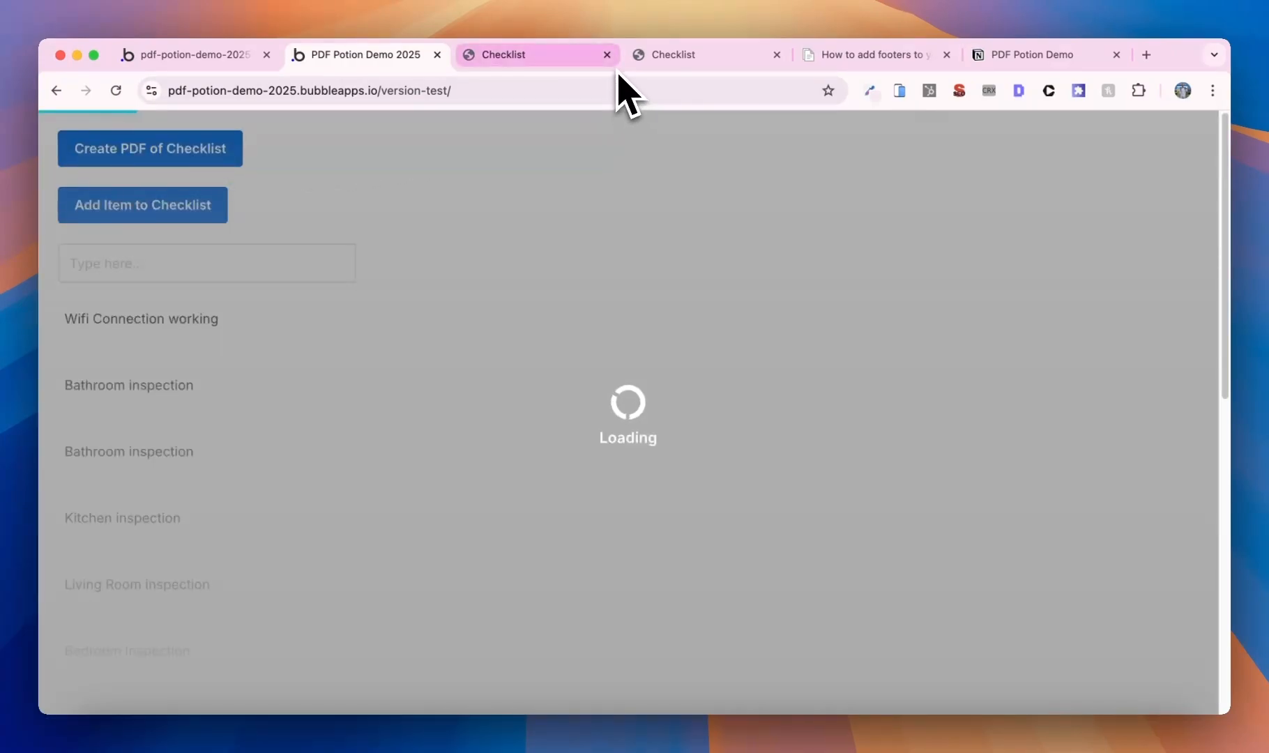
{"action": "left_click", "coordinate": [607, 55]}
{"action": "left_click", "coordinate": [607, 55]}
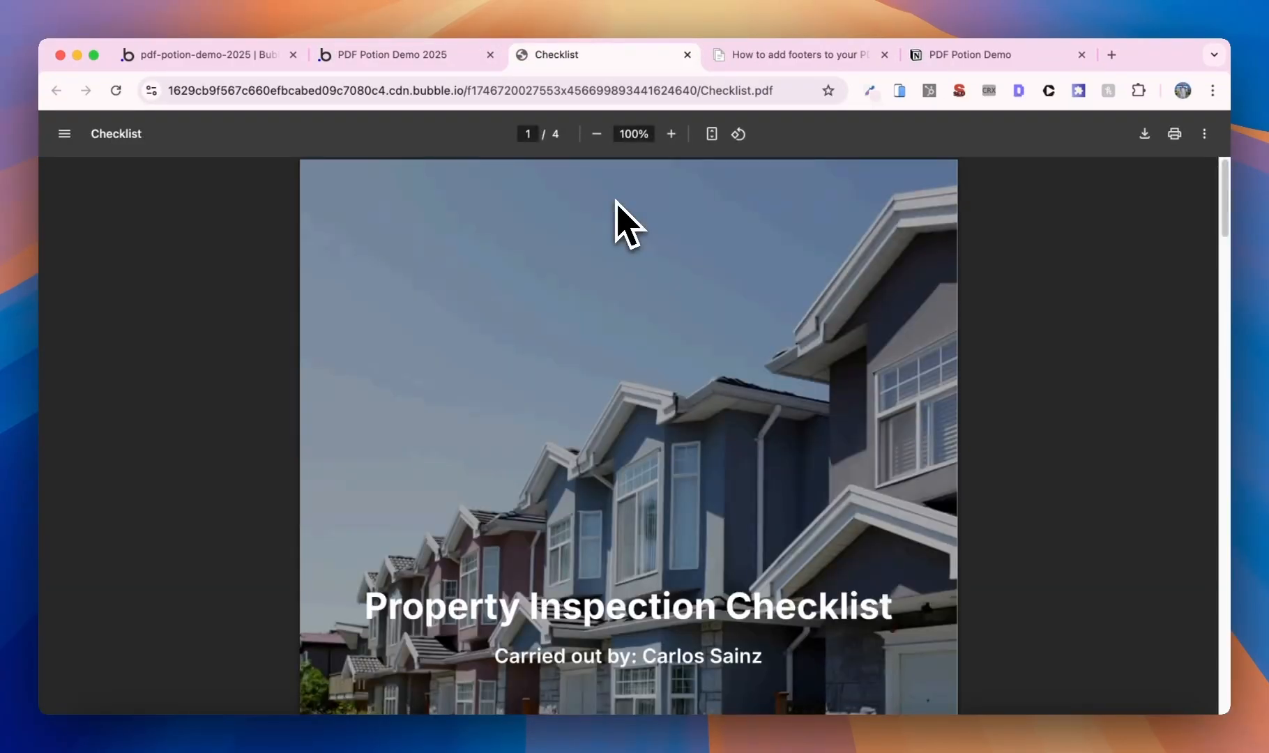
{"action": "scroll", "coordinate": [658, 237], "scroll_direction": "down", "scroll_amount": 20}
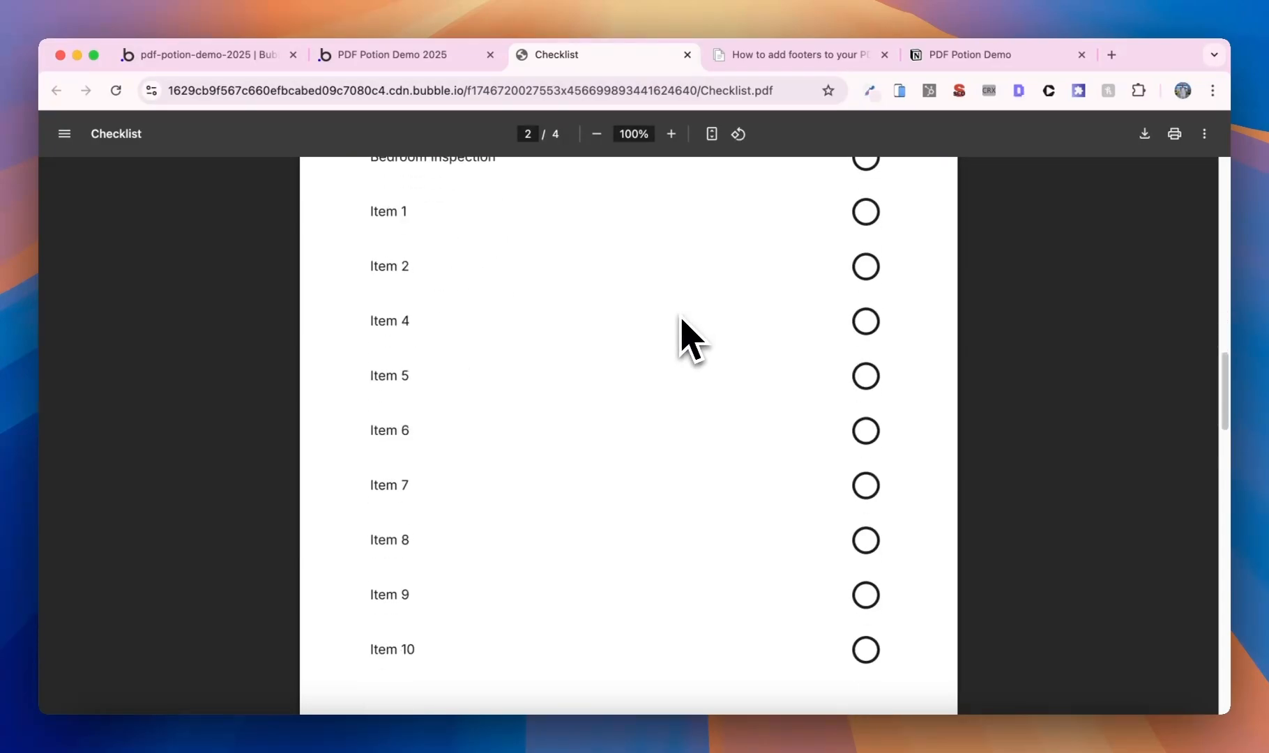
{"action": "scroll", "coordinate": [680, 318], "scroll_direction": "down", "scroll_amount": 2}
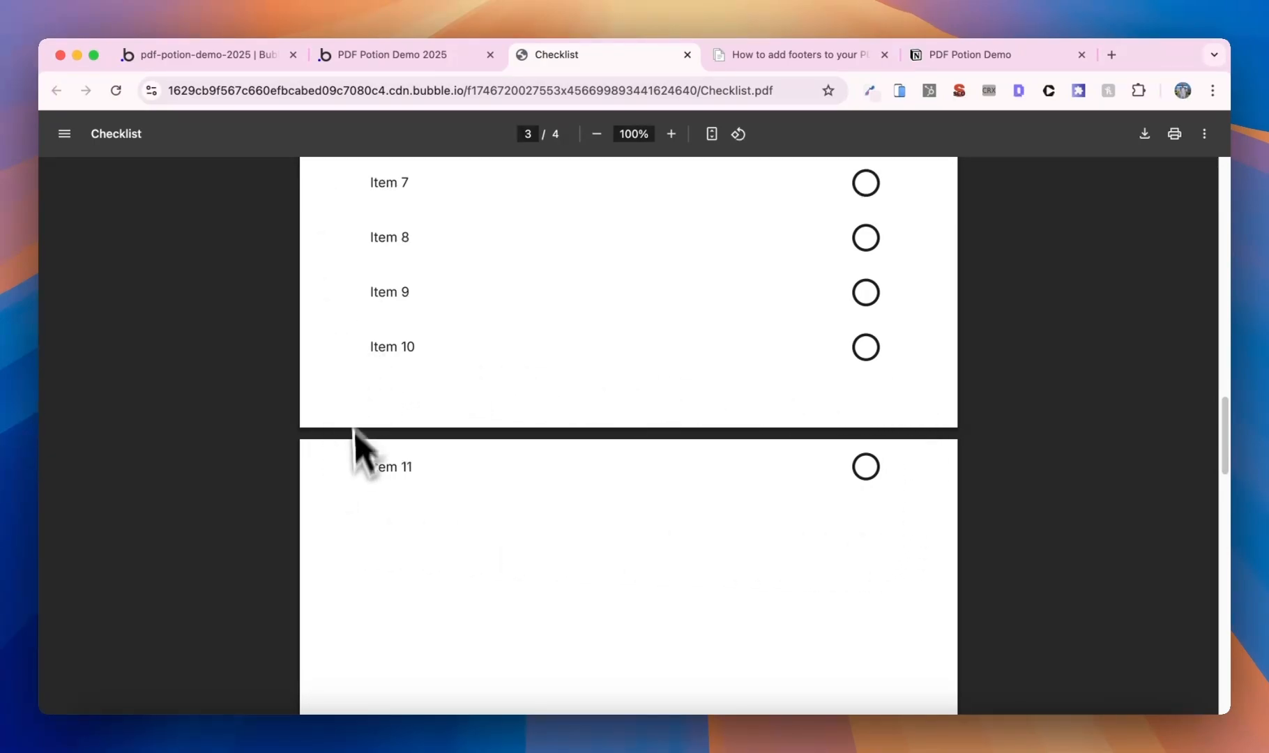
{"action": "scroll", "coordinate": [871, 551], "scroll_direction": "down", "scroll_amount": 9}
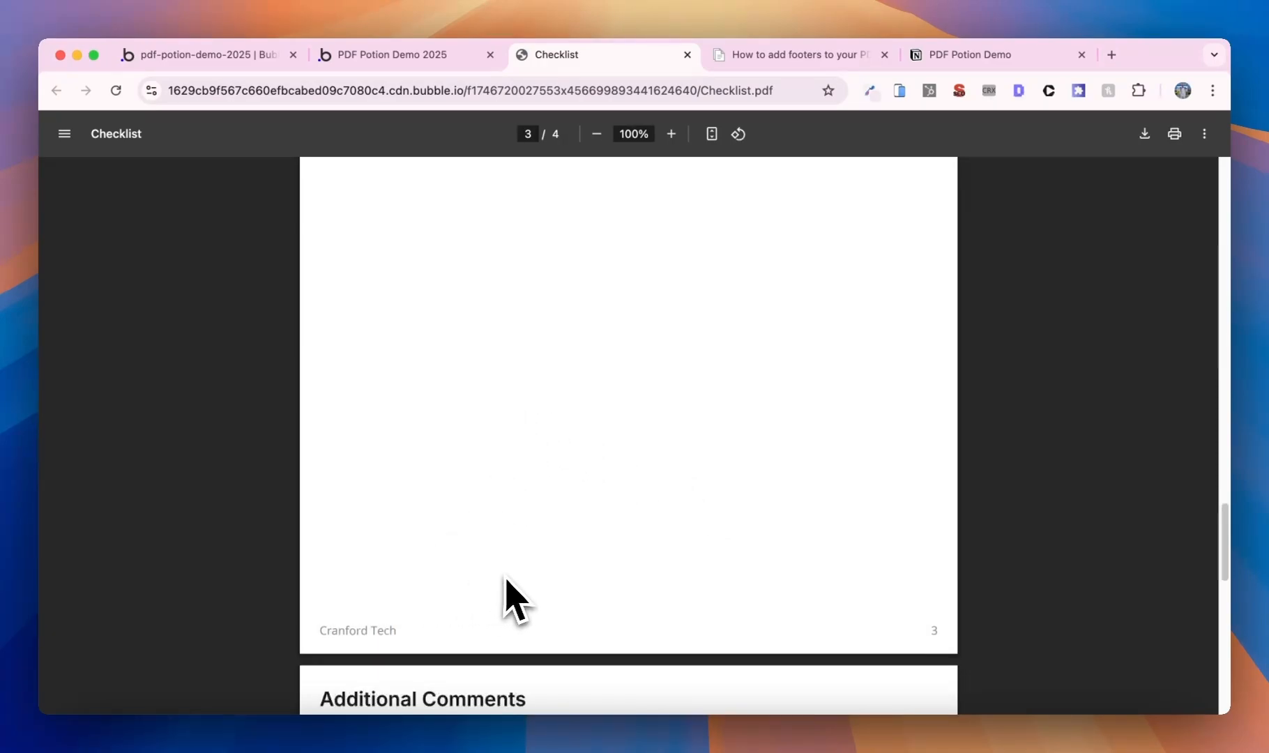
{"action": "scroll", "coordinate": [727, 439], "scroll_direction": "up", "scroll_amount": 5}
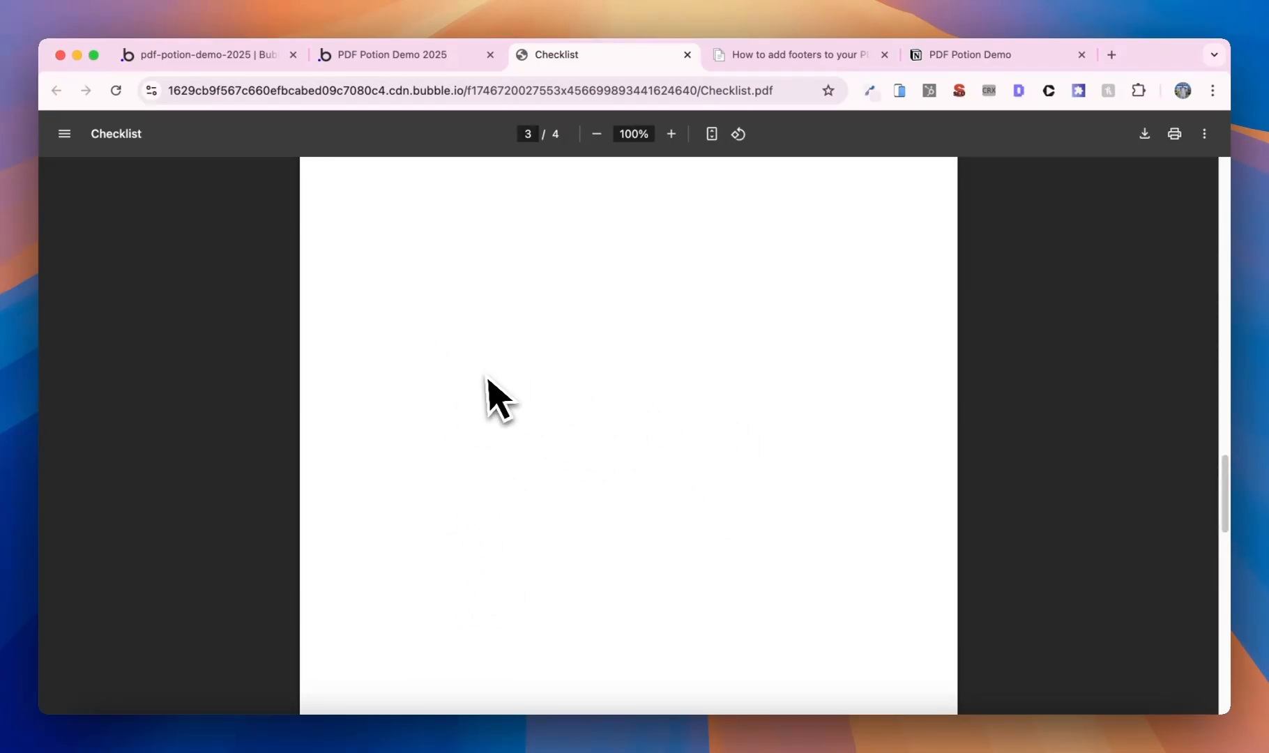
{"action": "scroll", "coordinate": [474, 376], "scroll_direction": "up", "scroll_amount": 1}
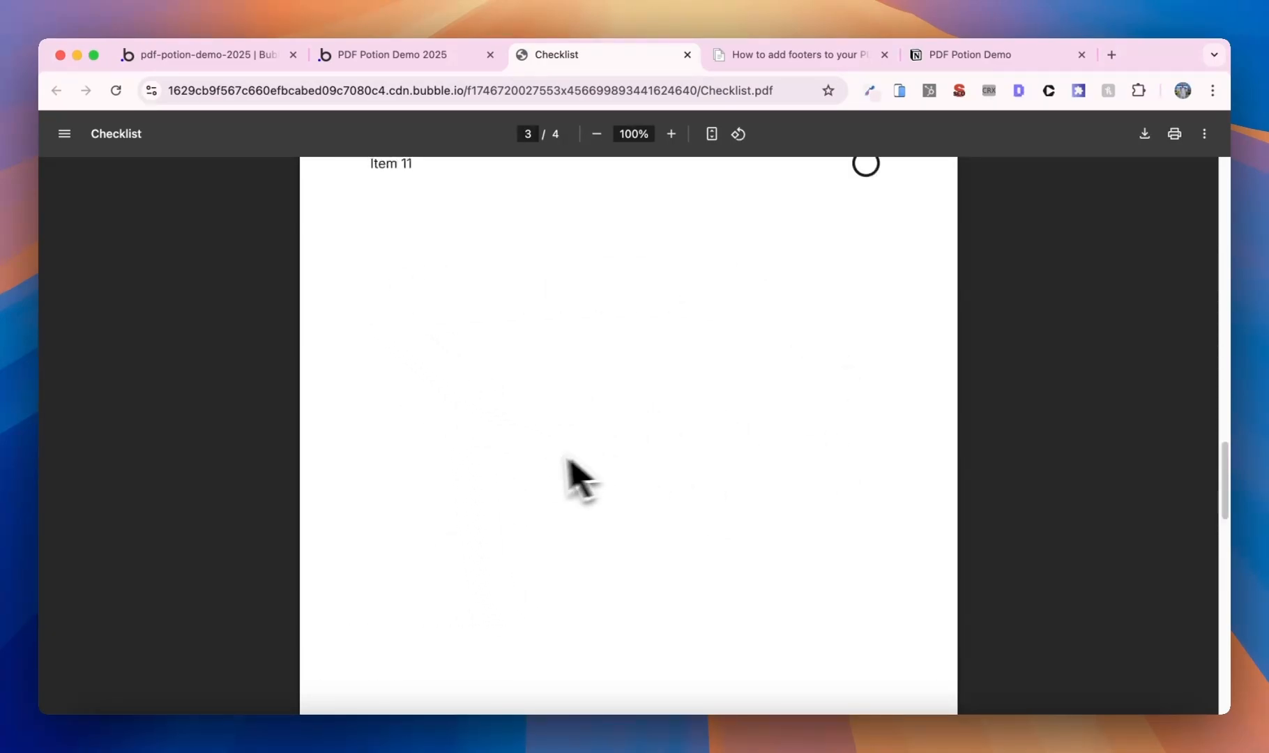
{"action": "scroll", "coordinate": [529, 457], "scroll_direction": "down", "scroll_amount": 12}
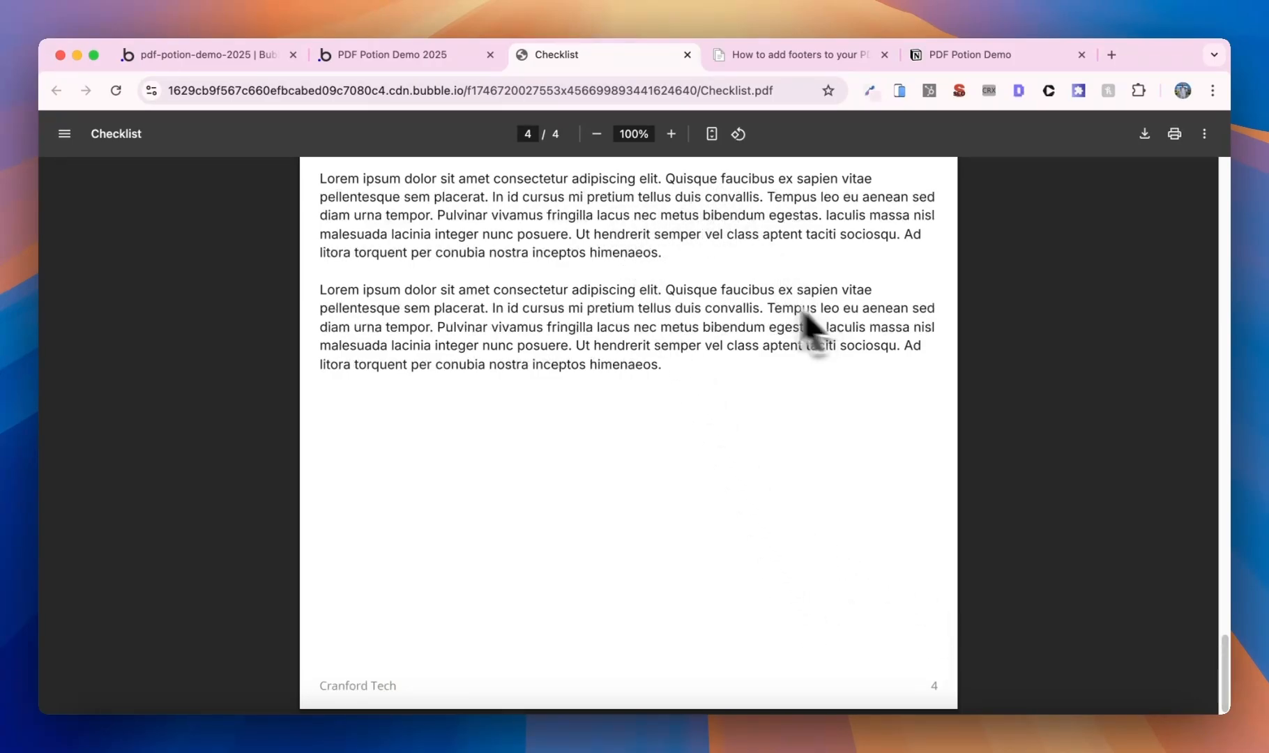
{"action": "left_click", "coordinate": [263, 54]}
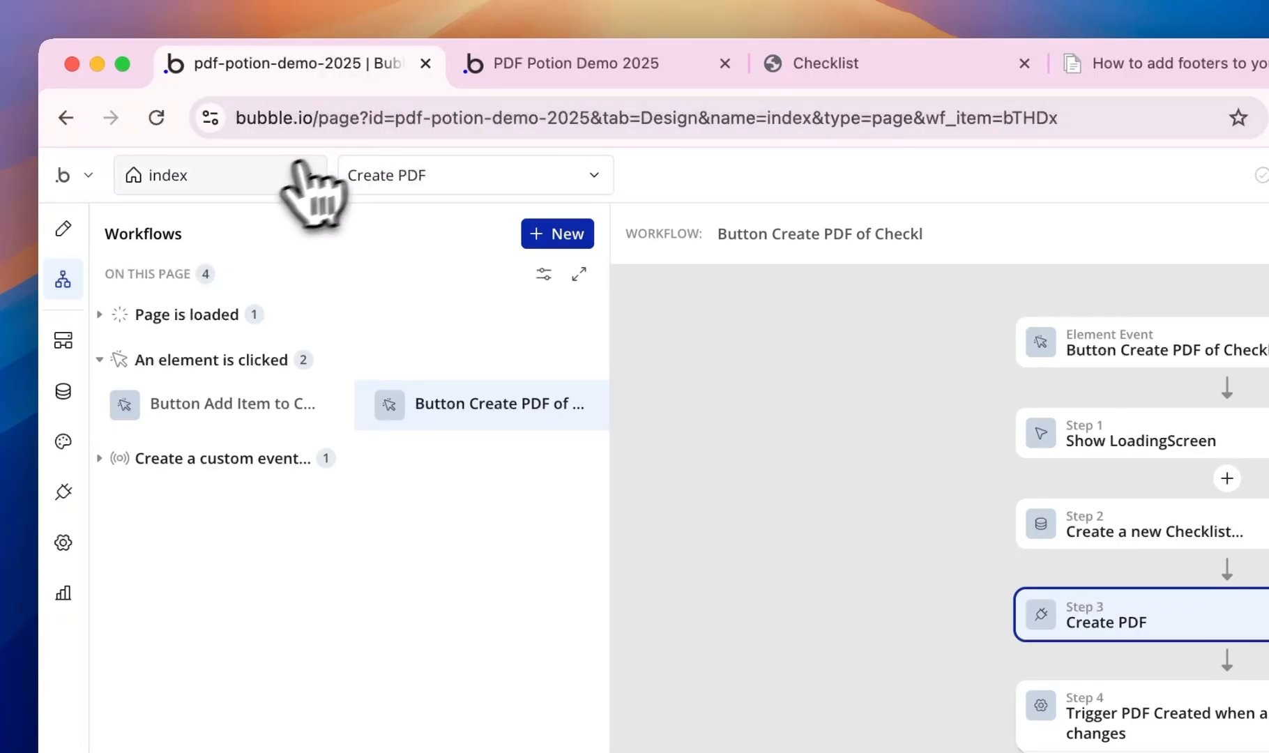
- Give the Extra Notes (Additional Comments) group a red background on the pdf page
{"action": "left_click", "coordinate": [268, 178]}
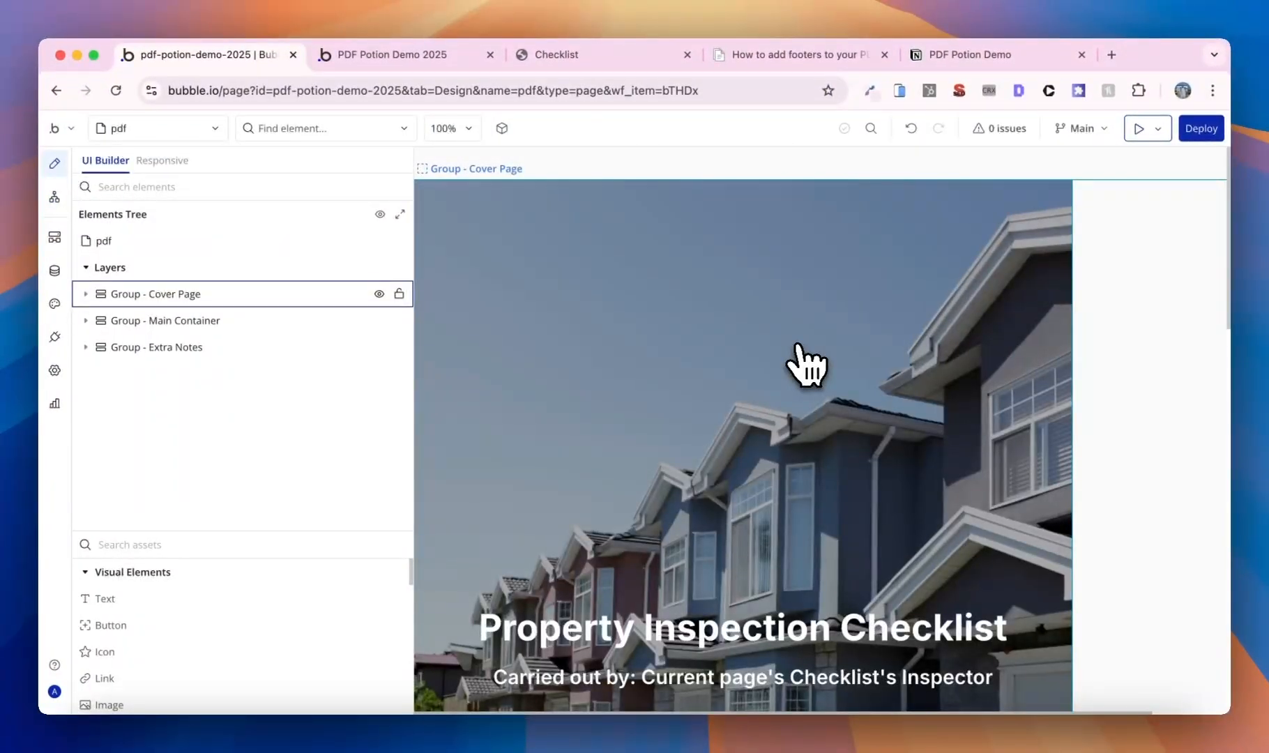
{"action": "scroll", "coordinate": [798, 345], "scroll_direction": "down", "scroll_amount": 15}
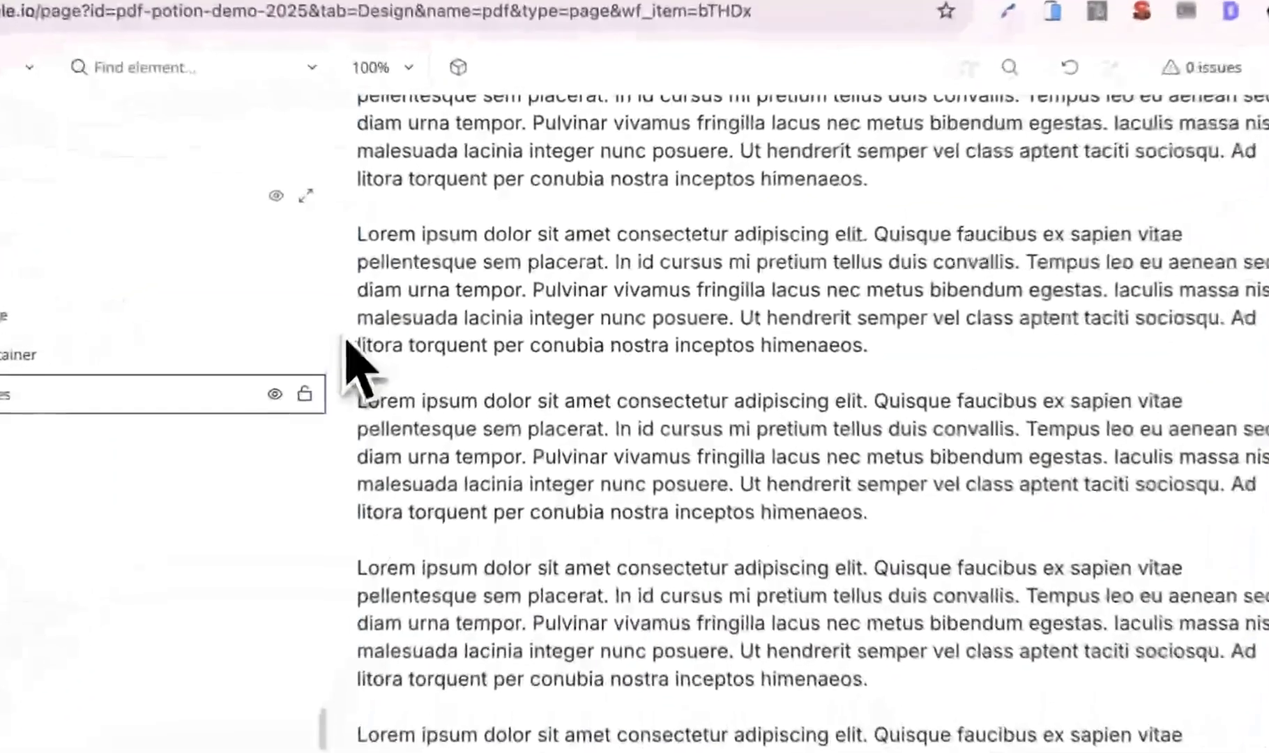
{"action": "double_click", "coordinate": [426, 309]}
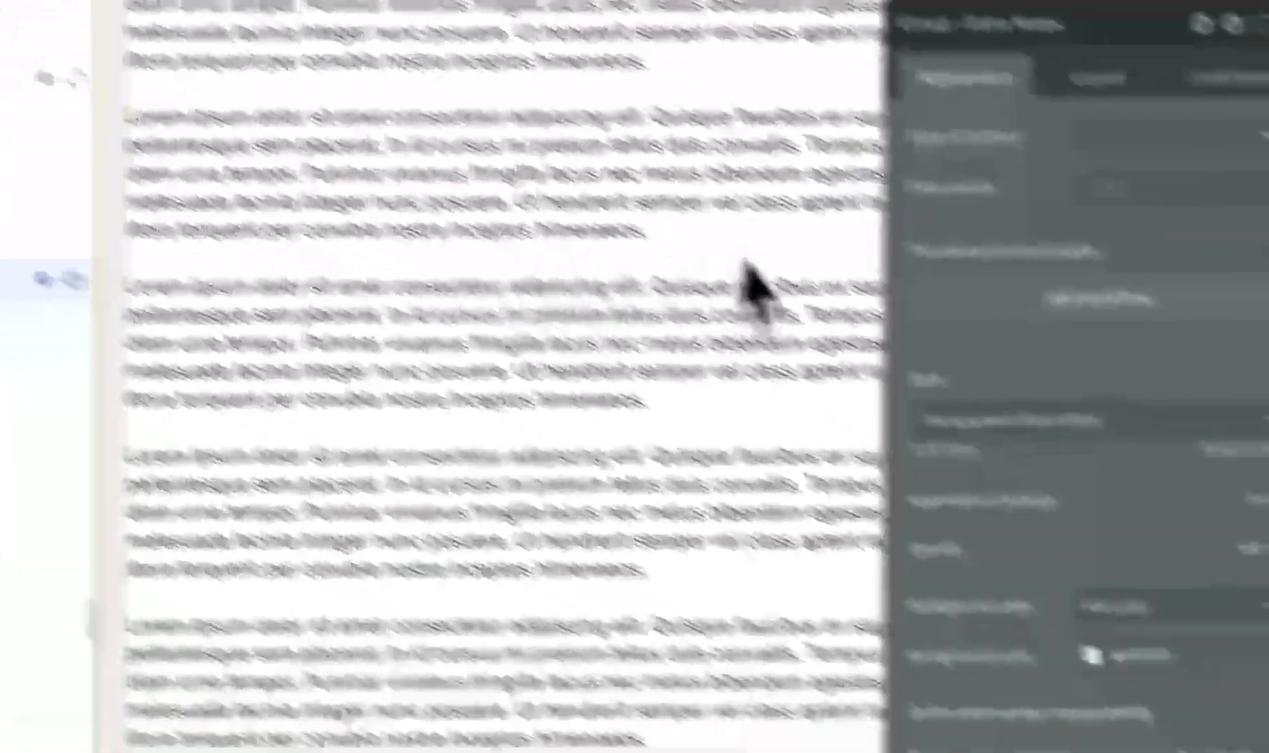
{"action": "scroll", "coordinate": [1078, 361], "scroll_direction": "down", "scroll_amount": 2}
{"action": "left_click", "coordinate": [1159, 569]}
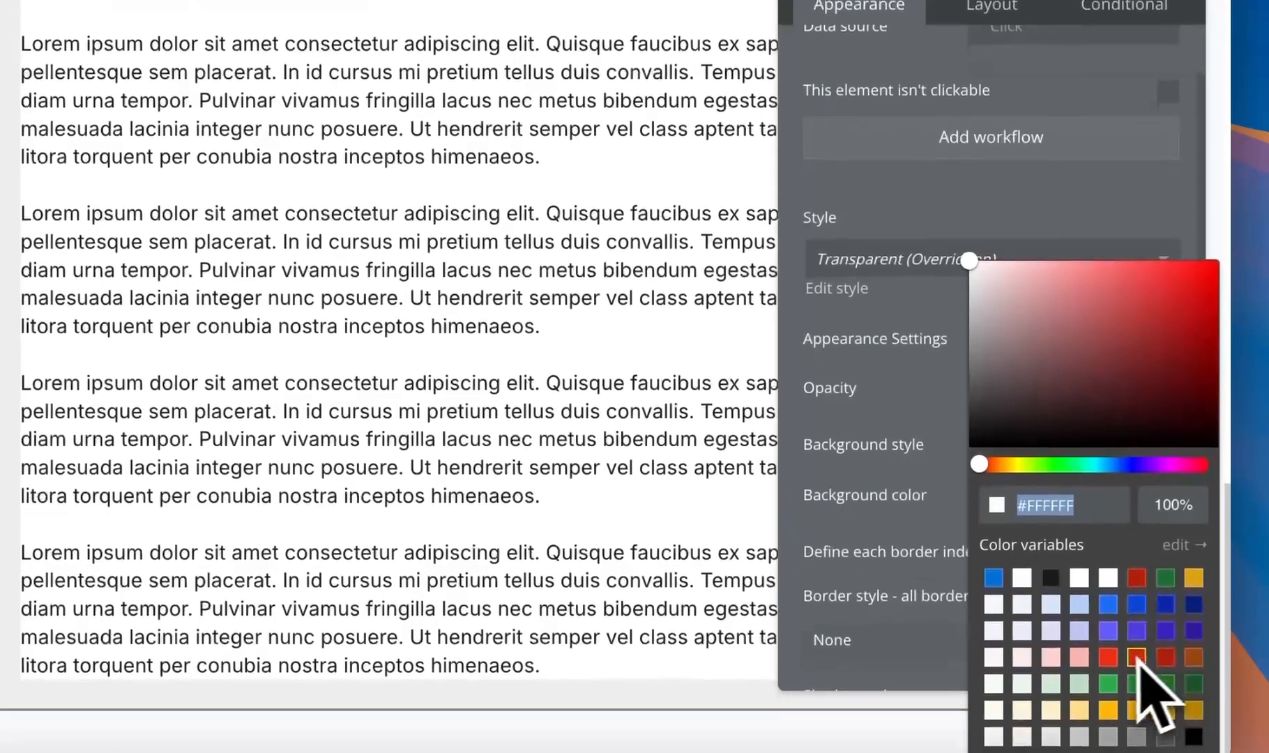
{"action": "left_click", "coordinate": [1121, 677]}
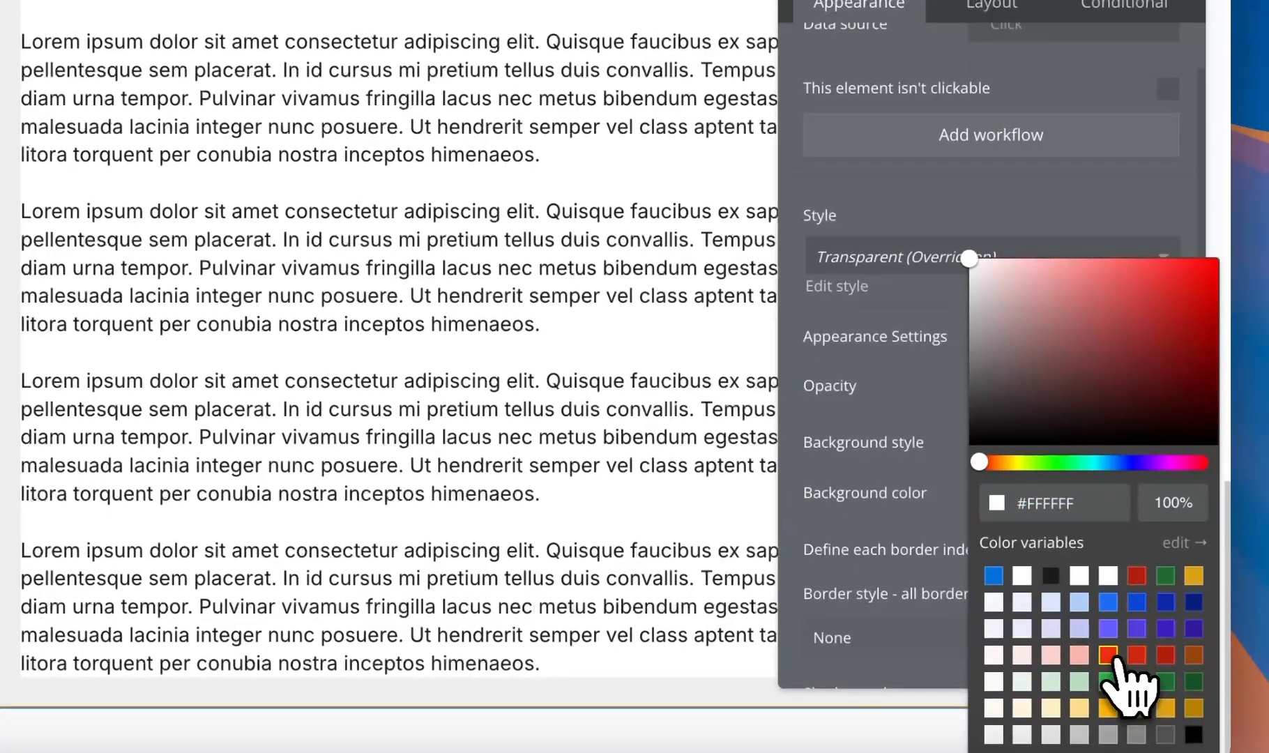
{"action": "left_click", "coordinate": [1113, 656]}
- Give the Checklist group a blue background
{"action": "scroll", "coordinate": [698, 330], "scroll_direction": "up", "scroll_amount": 15}
{"action": "scroll", "coordinate": [418, 181], "scroll_direction": "down", "scroll_amount": 5}
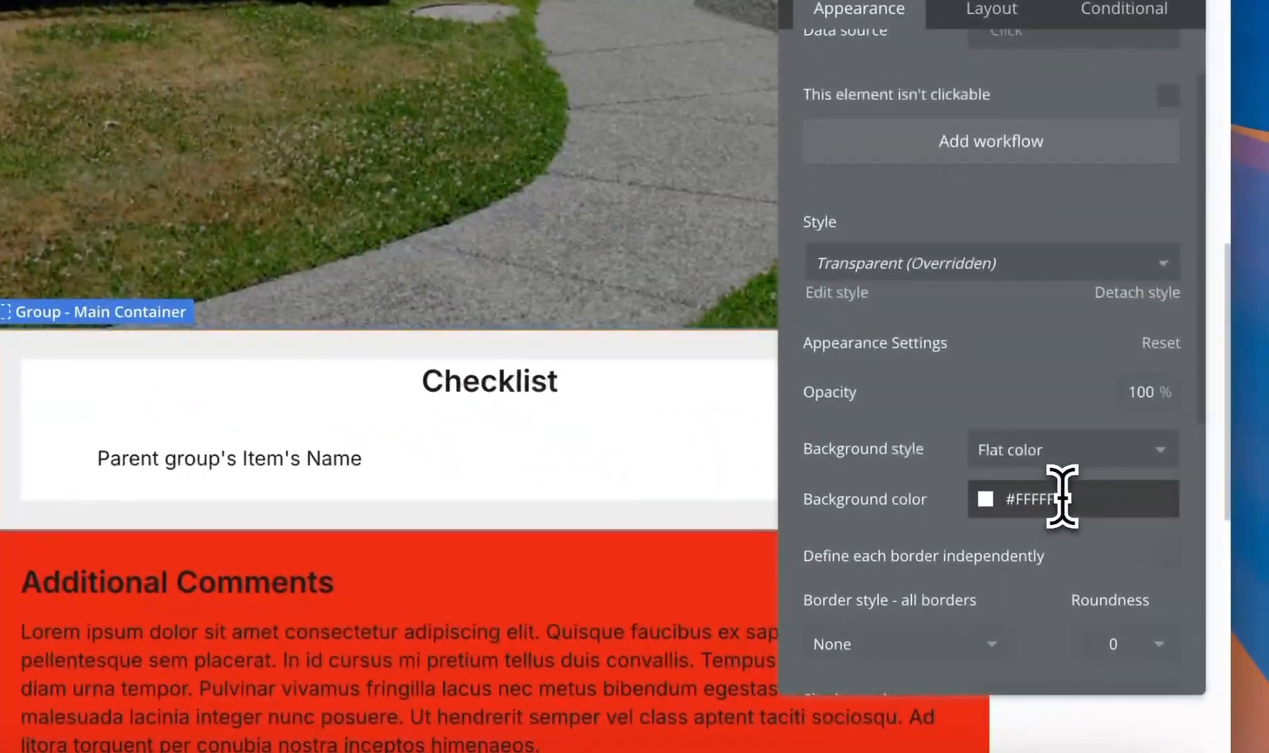
{"action": "left_click", "coordinate": [1056, 508]}
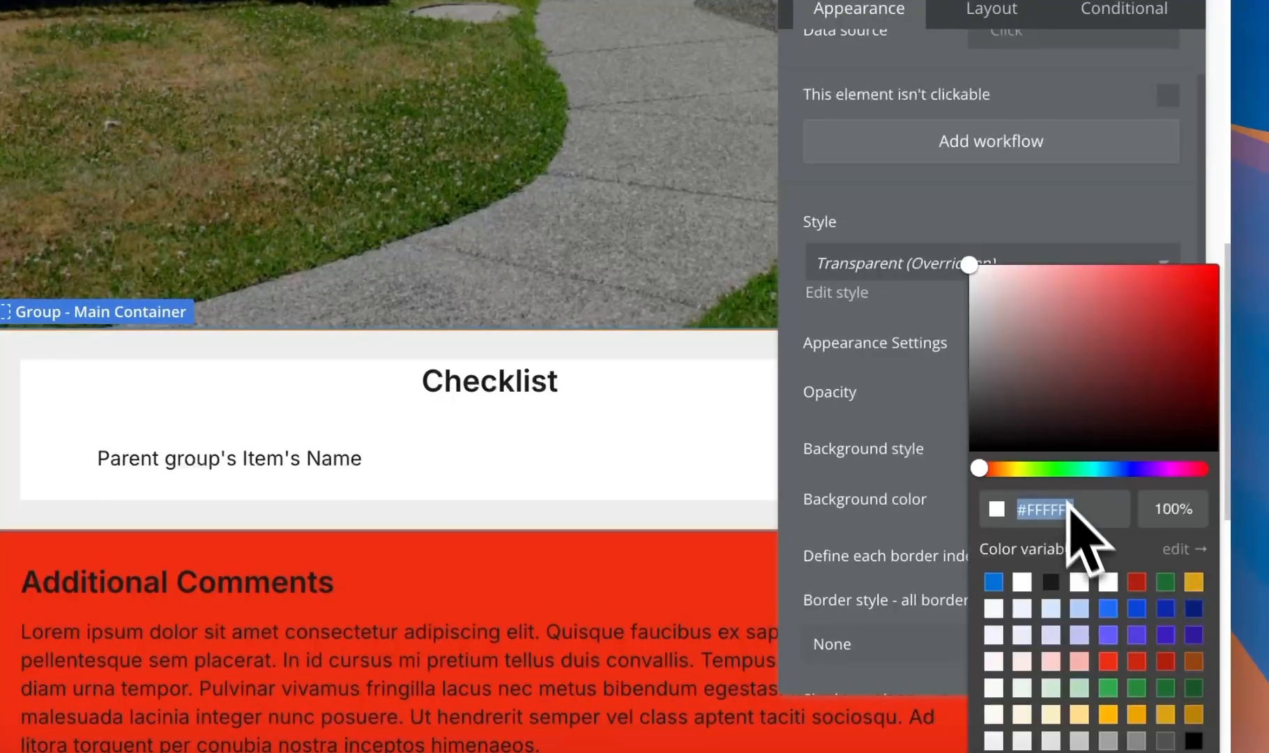
{"action": "left_click", "coordinate": [993, 581]}
- Regenerate the Checklist PDF and verify blue items, a red Additional Comments page, and numbered footers
{"action": "left_click", "coordinate": [370, 67]}
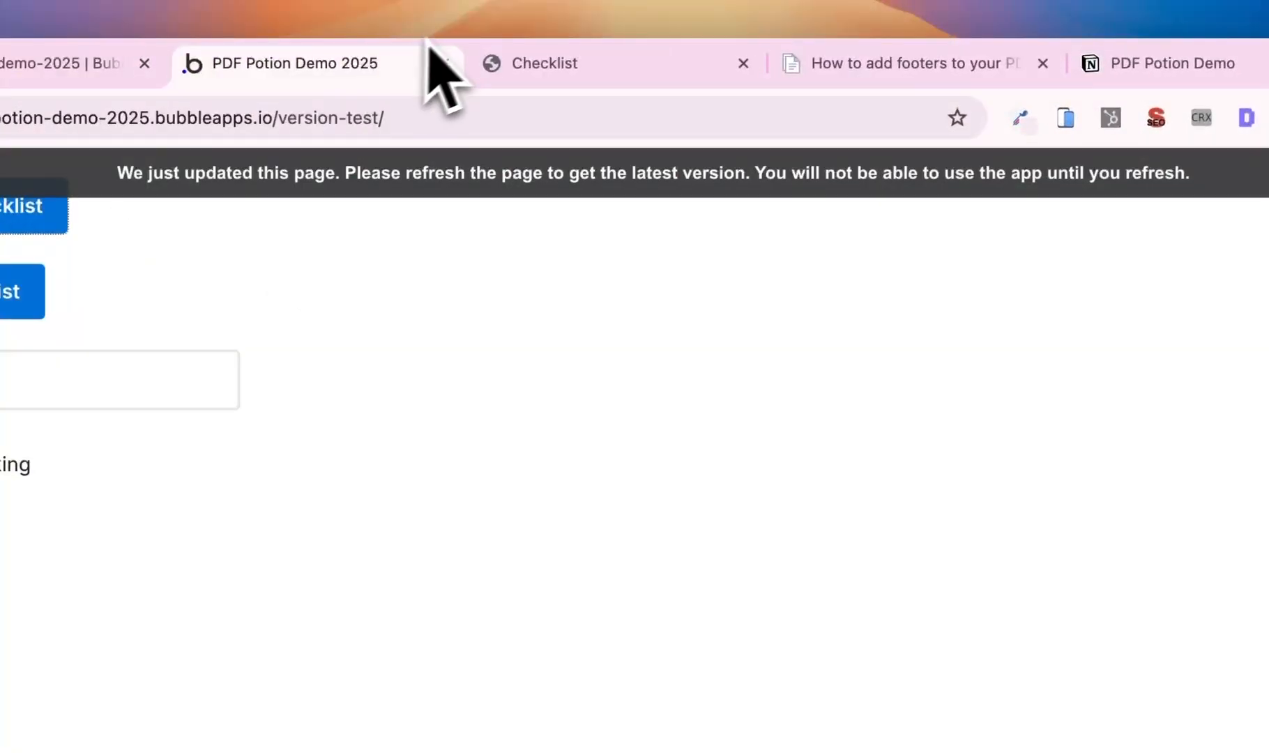
{"action": "left_click", "coordinate": [743, 63]}
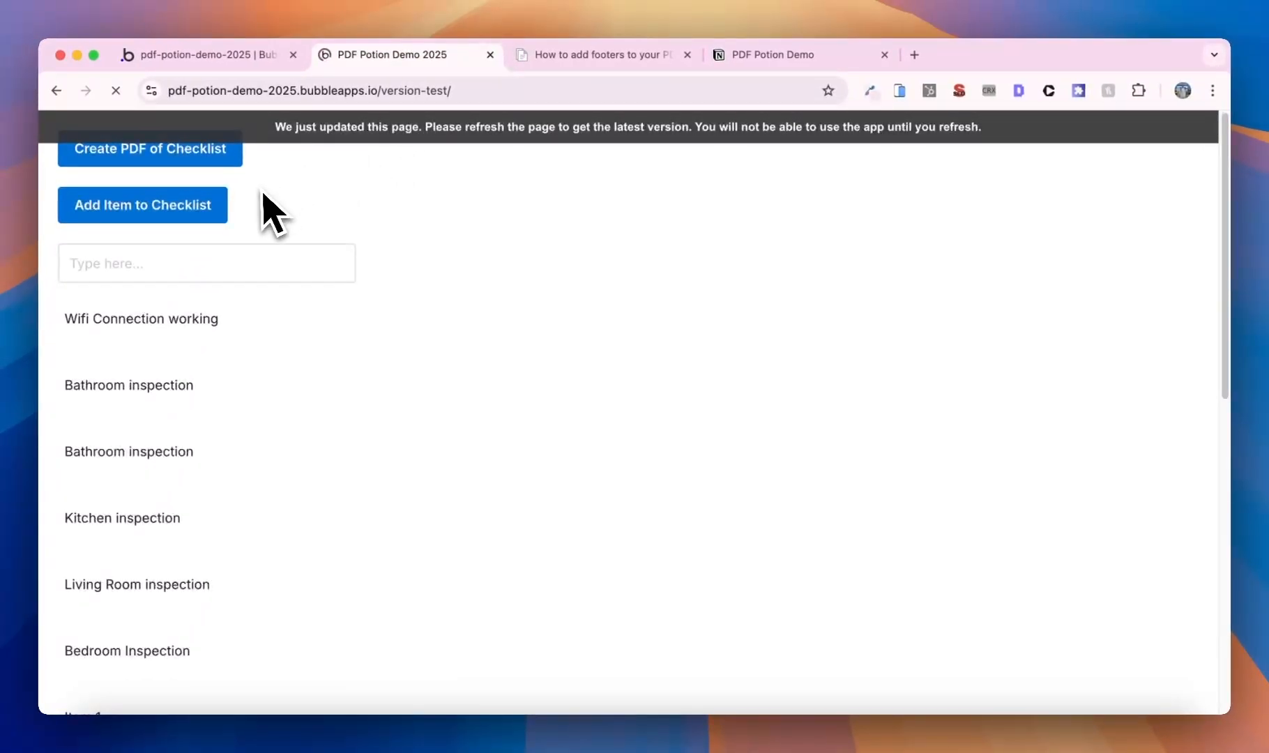
{"action": "left_click", "coordinate": [193, 159]}
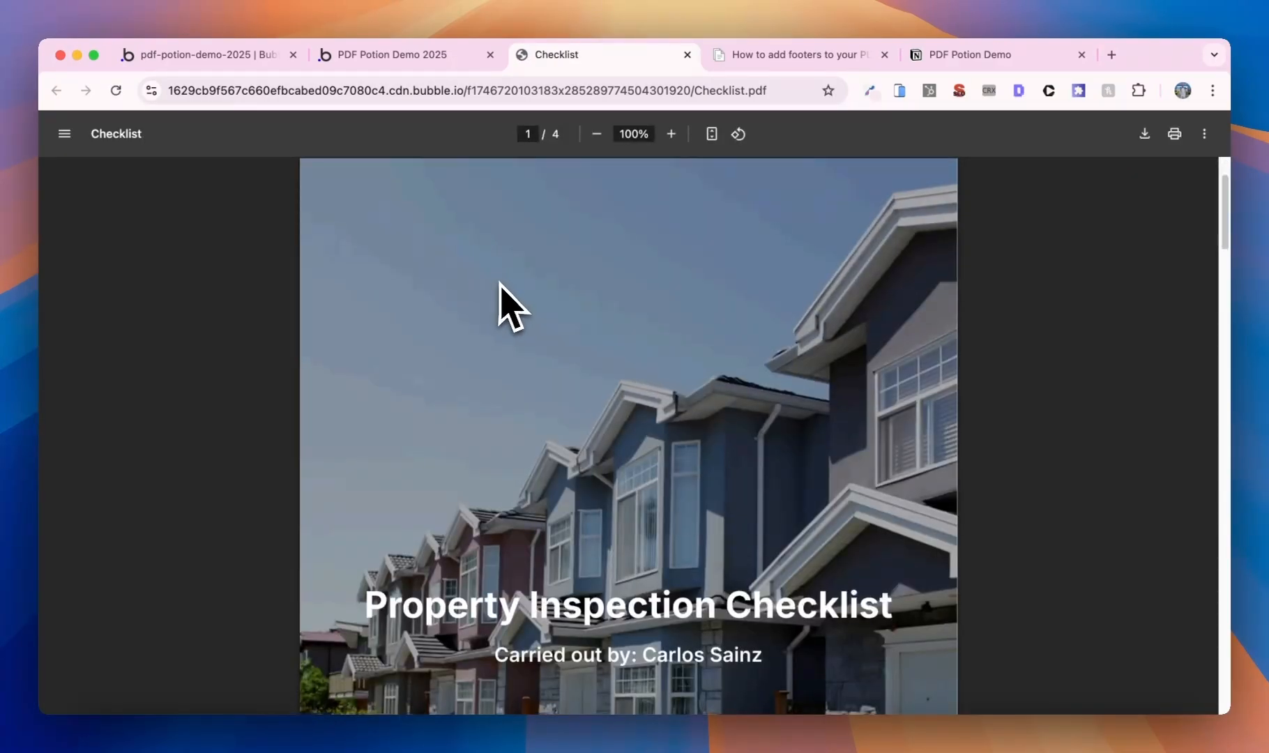
{"action": "scroll", "coordinate": [498, 299], "scroll_direction": "down", "scroll_amount": 15}
{"action": "scroll", "coordinate": [509, 306], "scroll_direction": "down", "scroll_amount": 3}
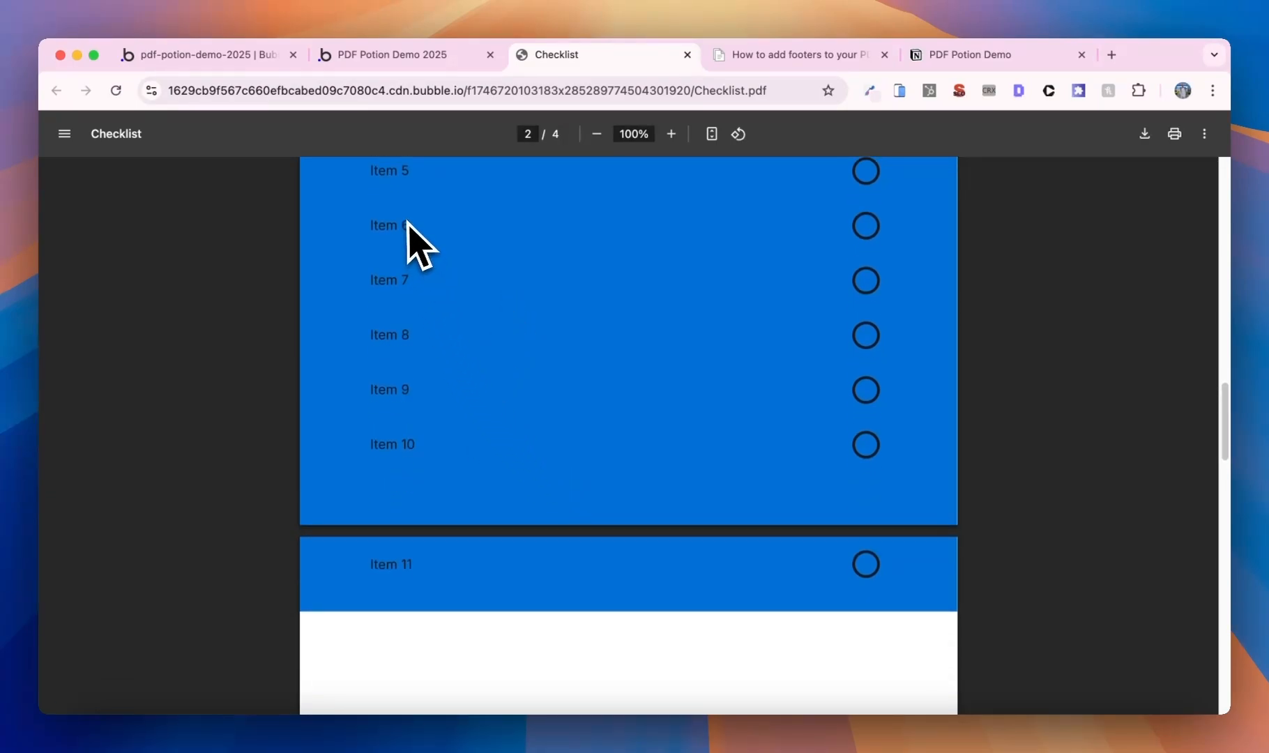
{"action": "scroll", "coordinate": [453, 470], "scroll_direction": "down", "scroll_amount": 2}
{"action": "scroll", "coordinate": [448, 455], "scroll_direction": "down", "scroll_amount": 6}
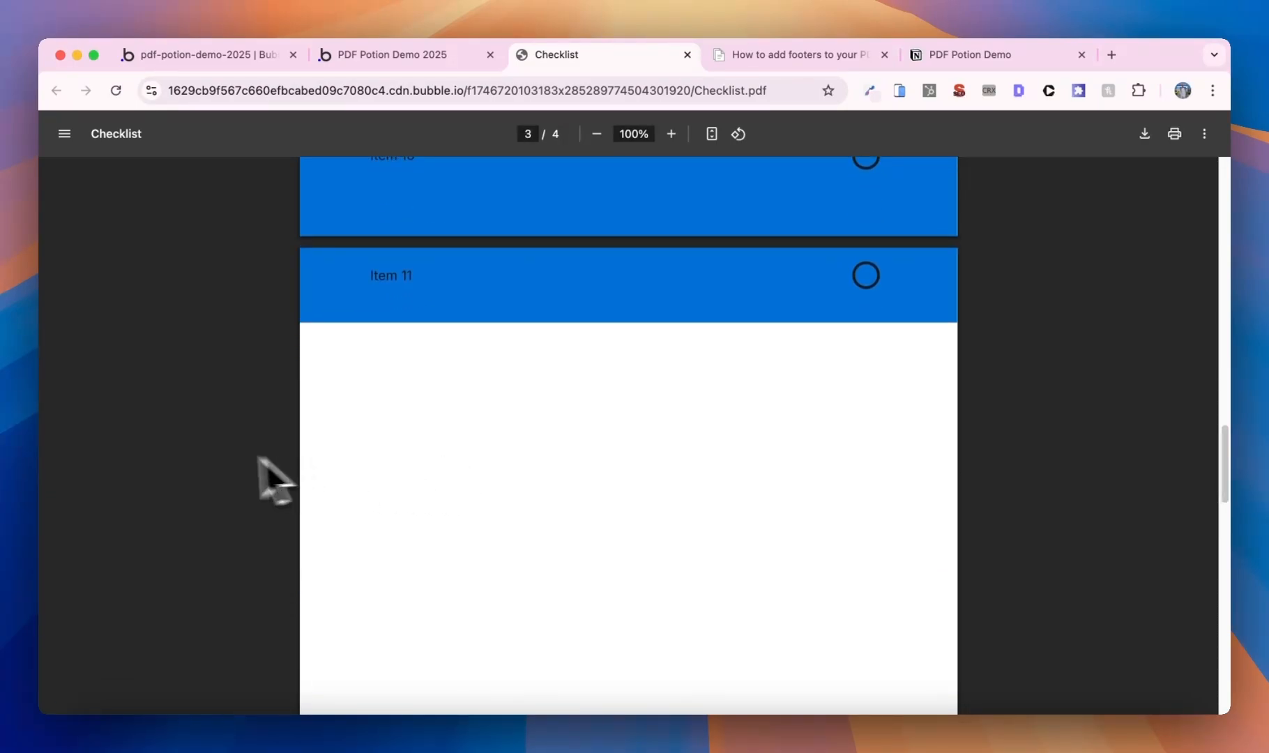
{"action": "scroll", "coordinate": [496, 452], "scroll_direction": "down", "scroll_amount": 2}
{"action": "scroll", "coordinate": [498, 456], "scroll_direction": "down", "scroll_amount": 7}
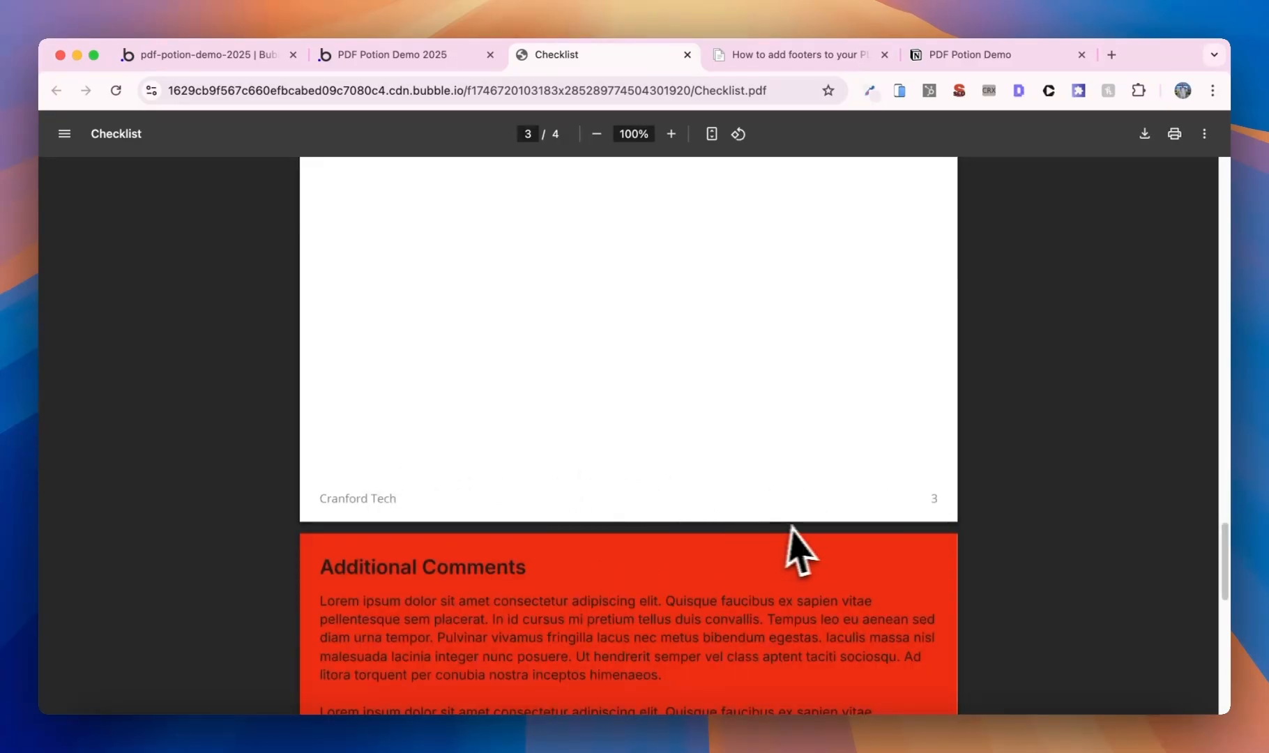
{"action": "scroll", "coordinate": [780, 540], "scroll_direction": "down", "scroll_amount": 5}
{"action": "scroll", "coordinate": [487, 362], "scroll_direction": "down", "scroll_amount": 4}
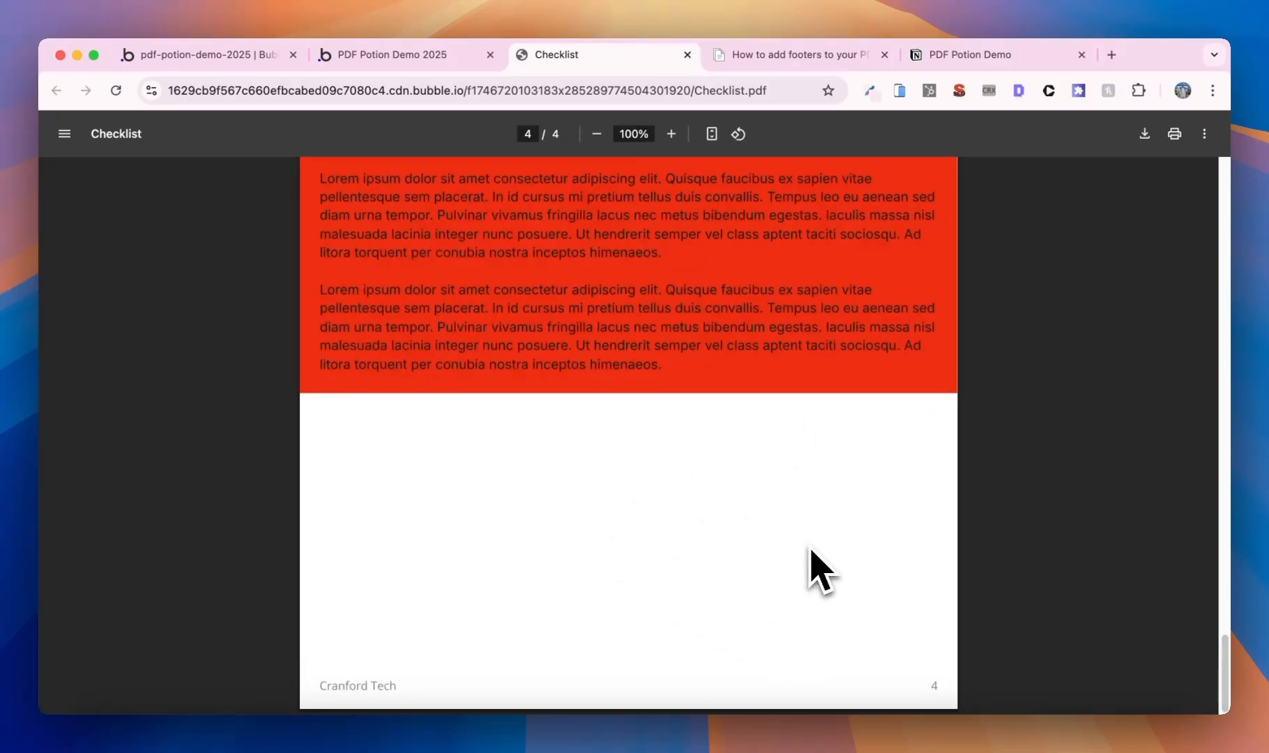
{"action": "scroll", "coordinate": [376, 307], "scroll_direction": "up", "scroll_amount": 4}
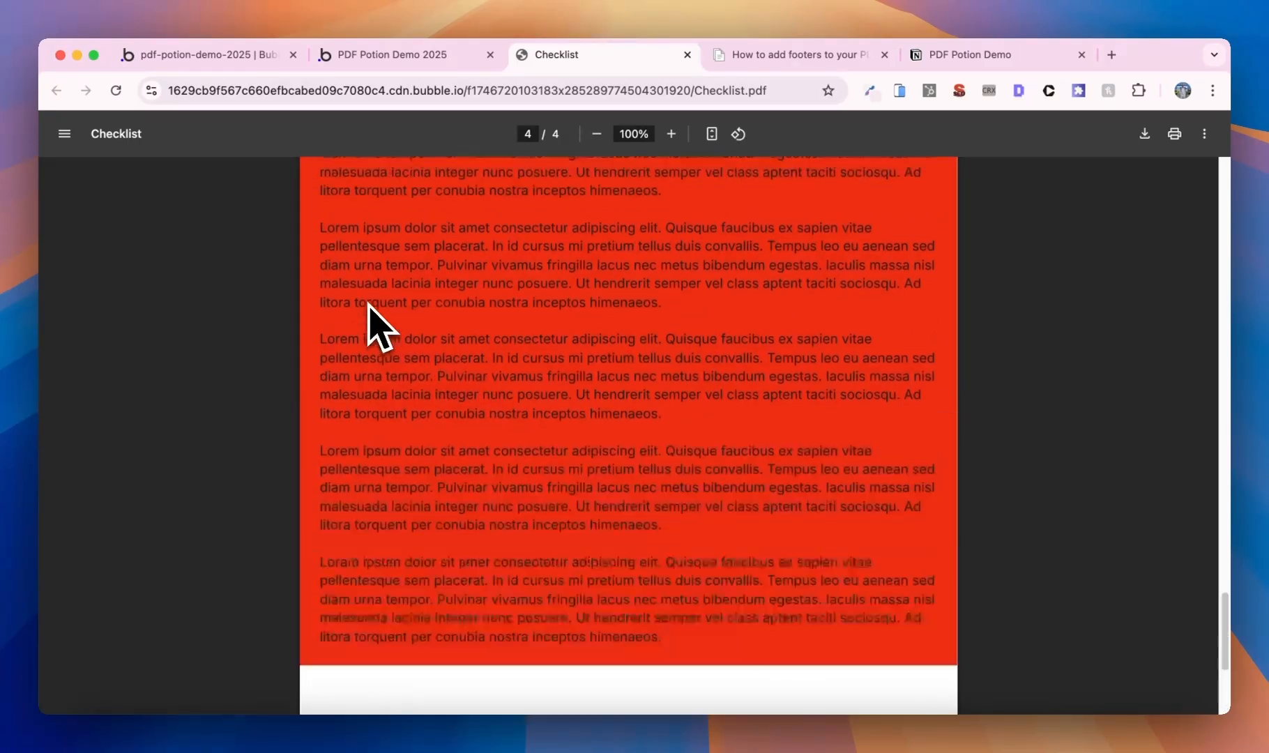
{"action": "scroll", "coordinate": [367, 304], "scroll_direction": "up", "scroll_amount": 2}
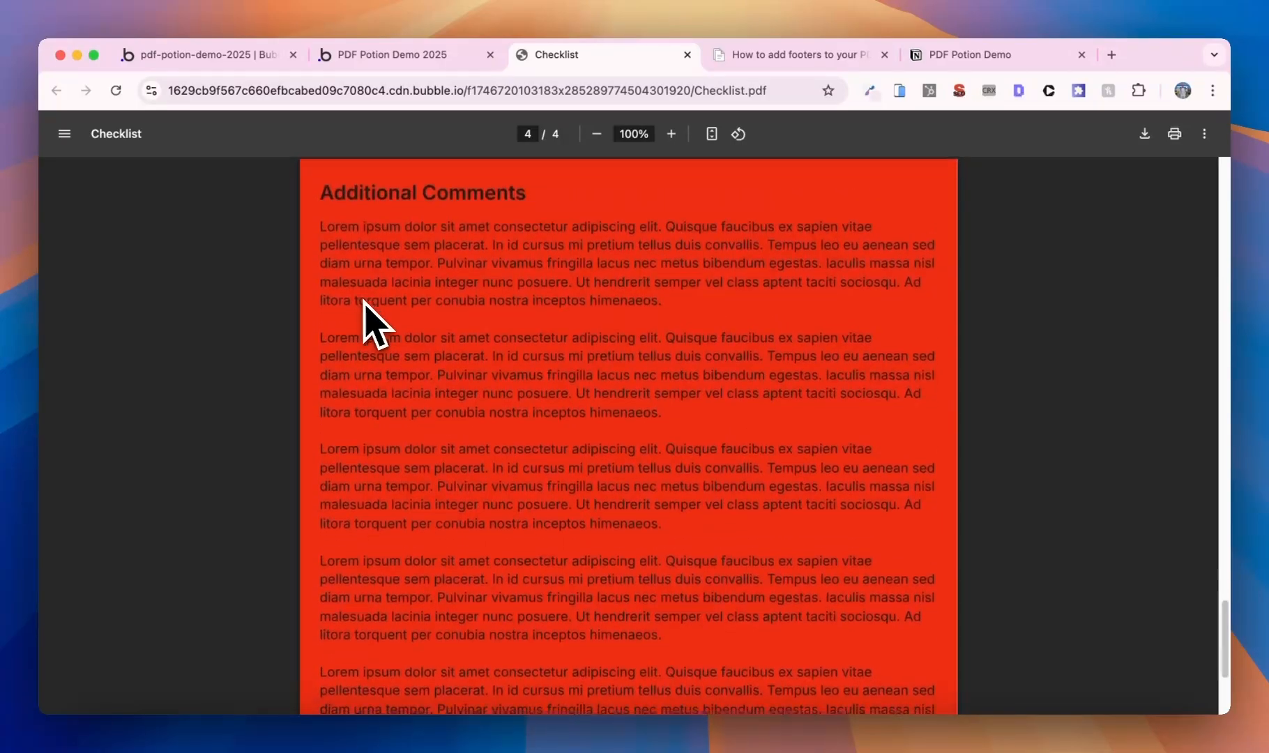
{"action": "scroll", "coordinate": [367, 305], "scroll_direction": "down", "scroll_amount": 5}
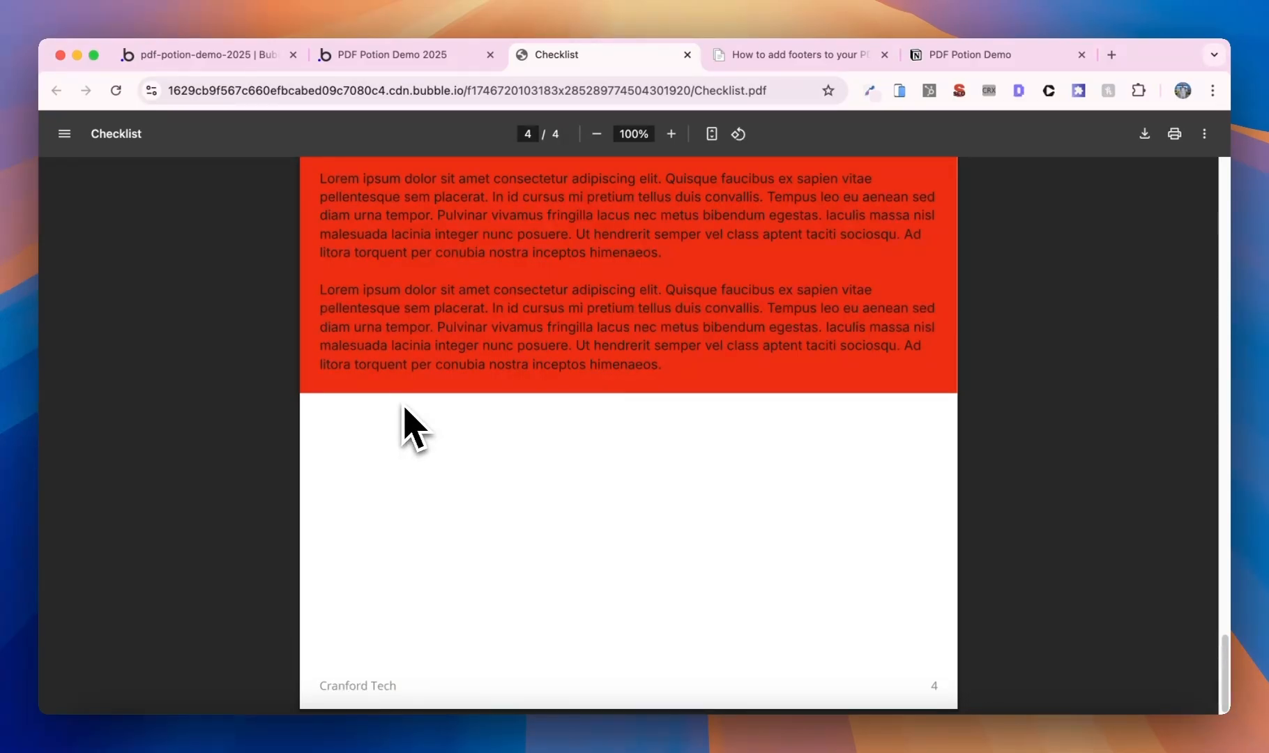
{"action": "left_click", "coordinate": [226, 78]}
- Undo the blue and red backgrounds on the Checklist and Additional Comments groups, then switch to the index page
{"action": "left_click", "coordinate": [1150, 282]}
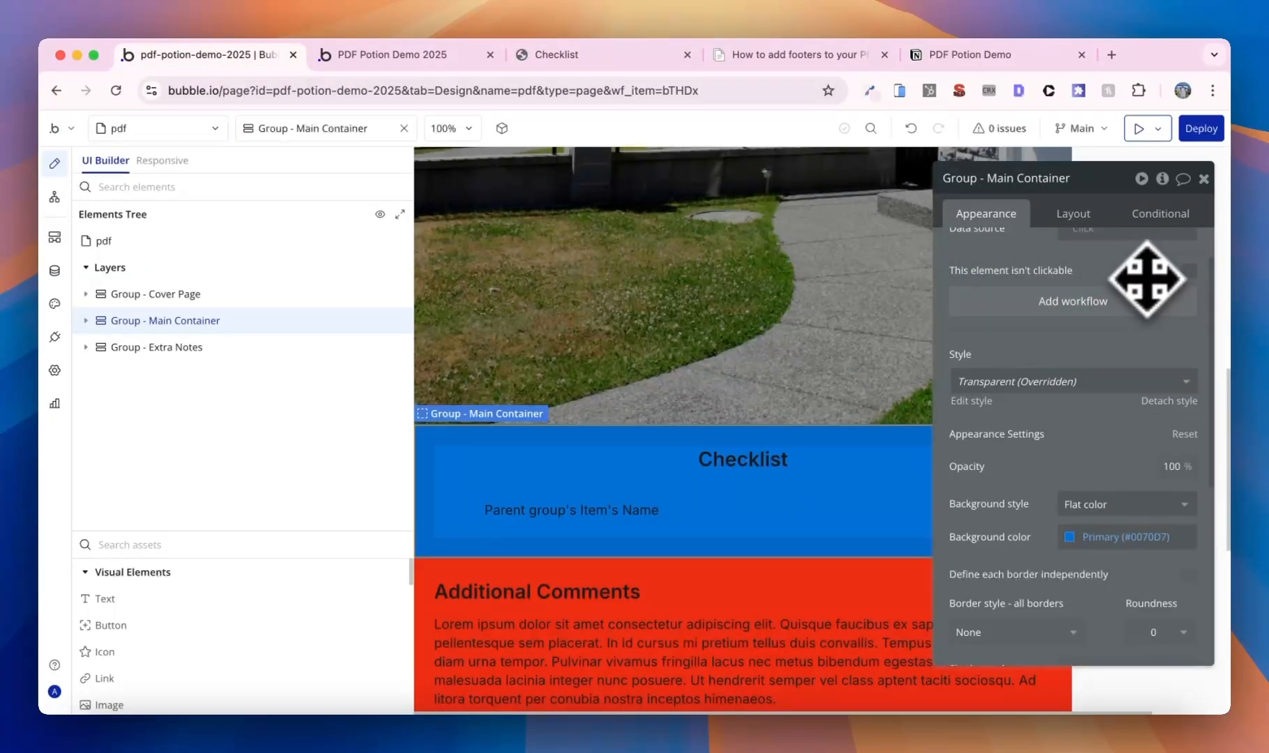
{"action": "left_click", "coordinate": [911, 129]}
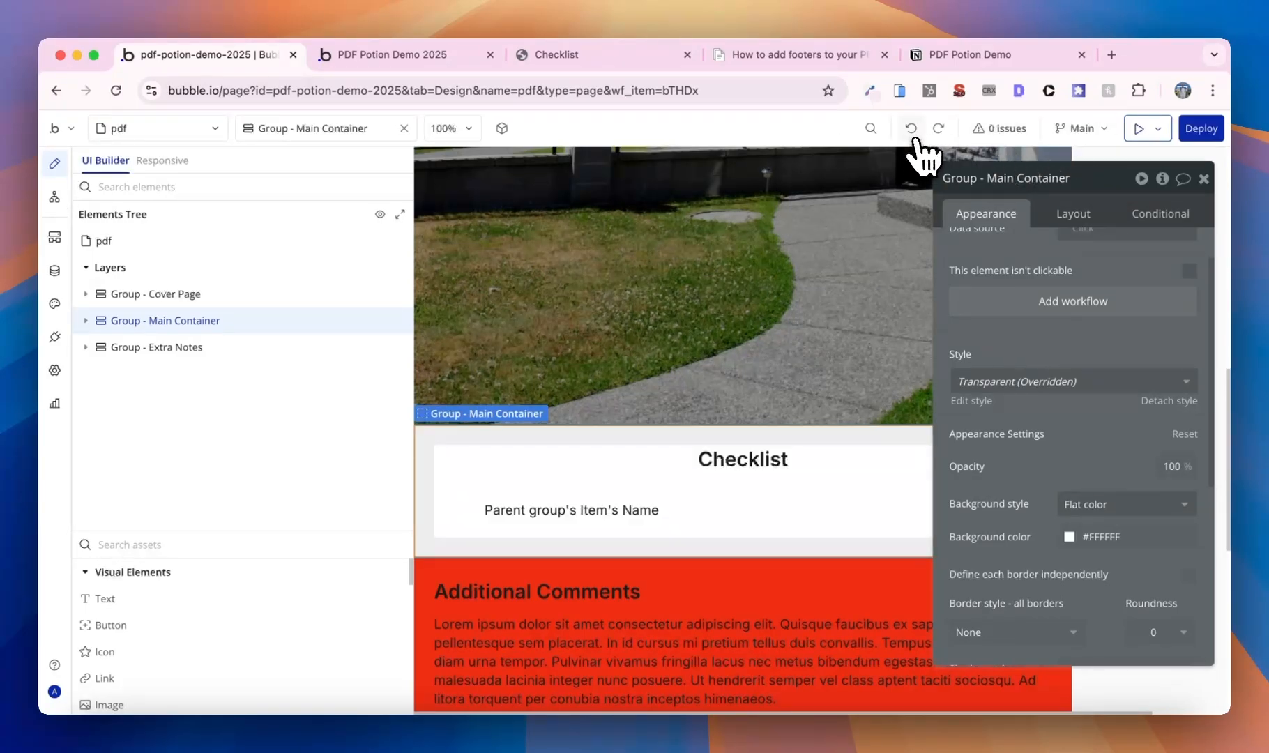
{"action": "left_click", "coordinate": [911, 130]}
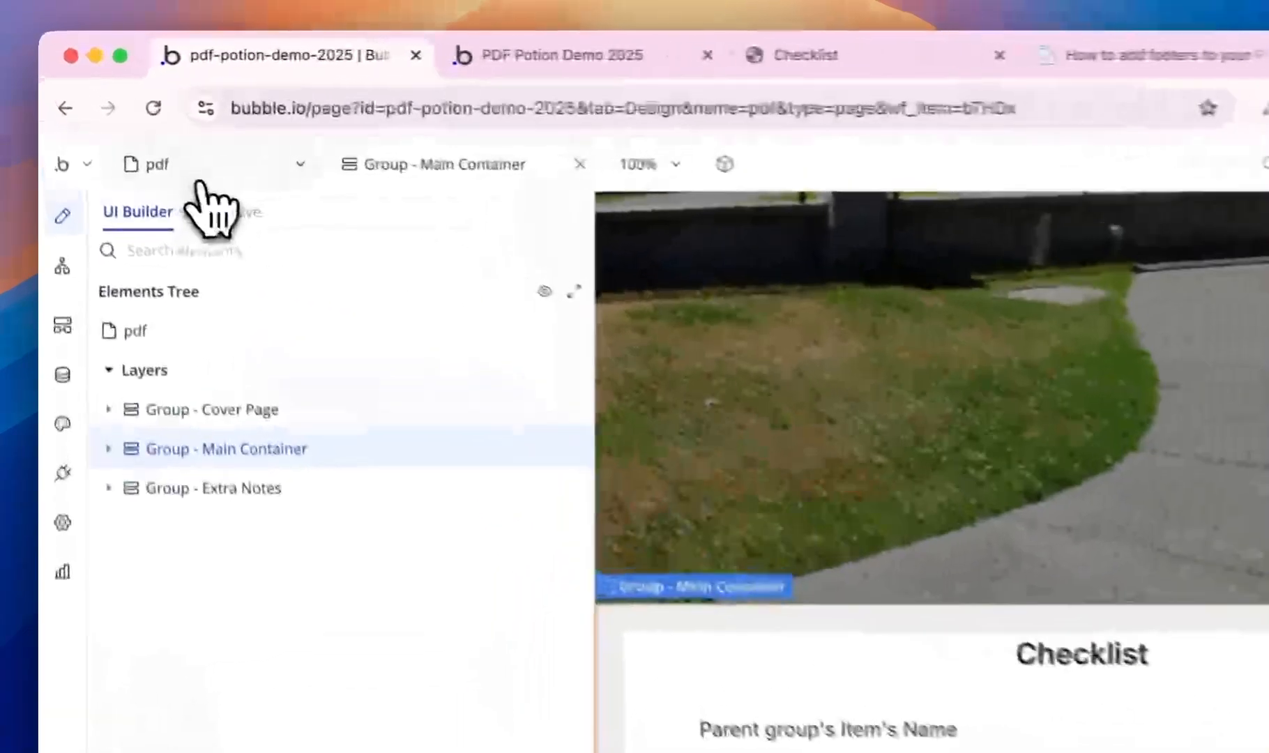
{"action": "left_click", "coordinate": [140, 132]}
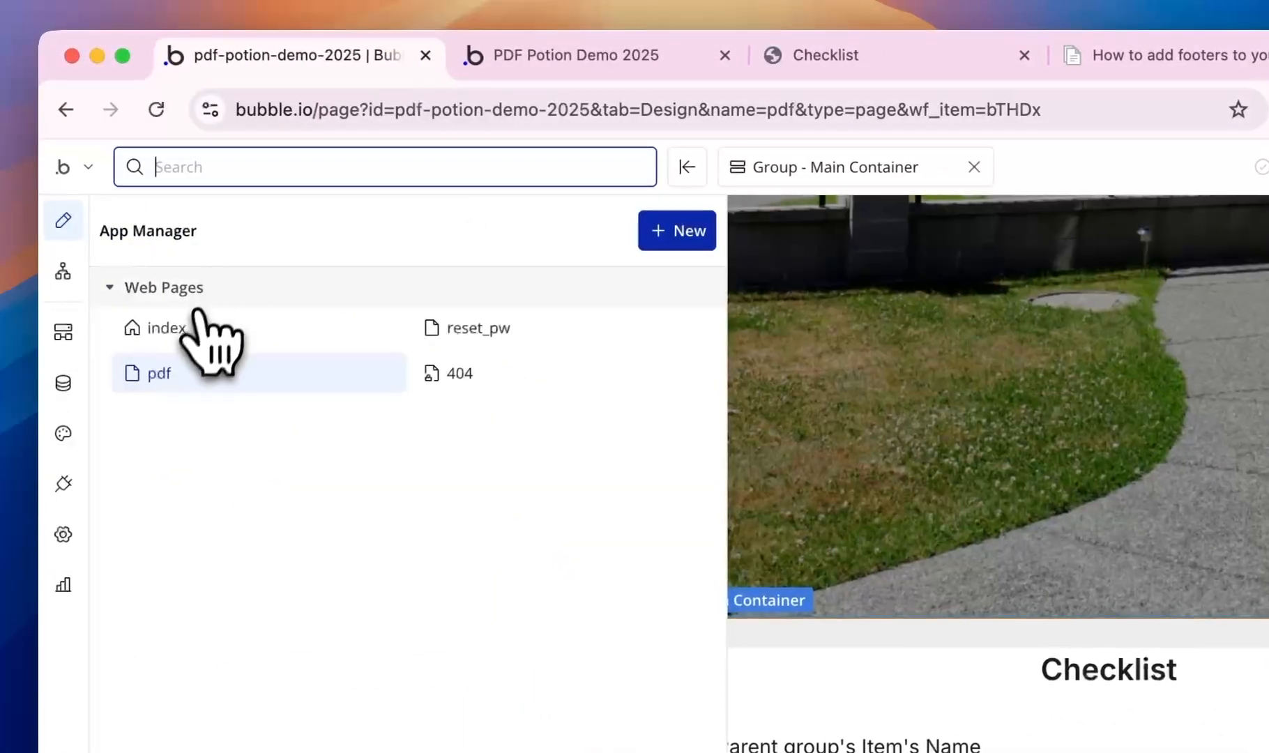
{"action": "left_click", "coordinate": [136, 234]}
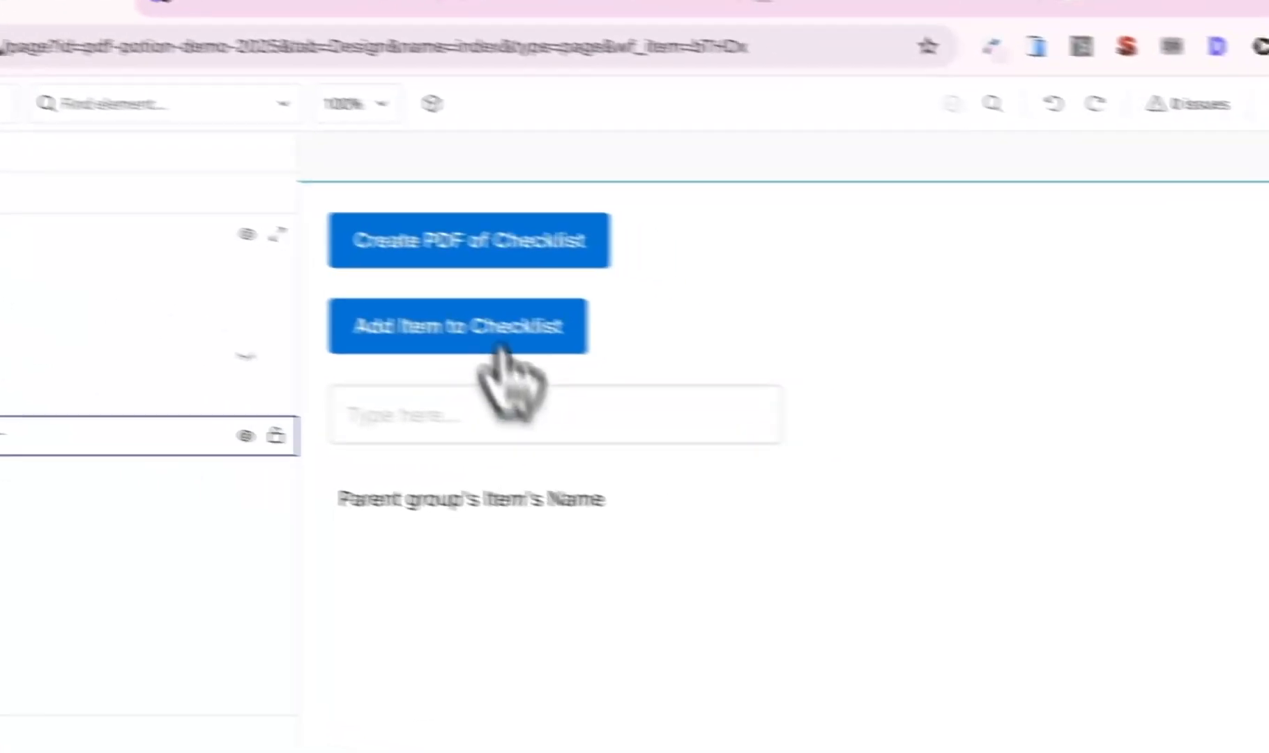
- Open the Create PDF step in the workflow of the Create PDF of Checklist button
{"action": "left_click", "coordinate": [499, 254]}
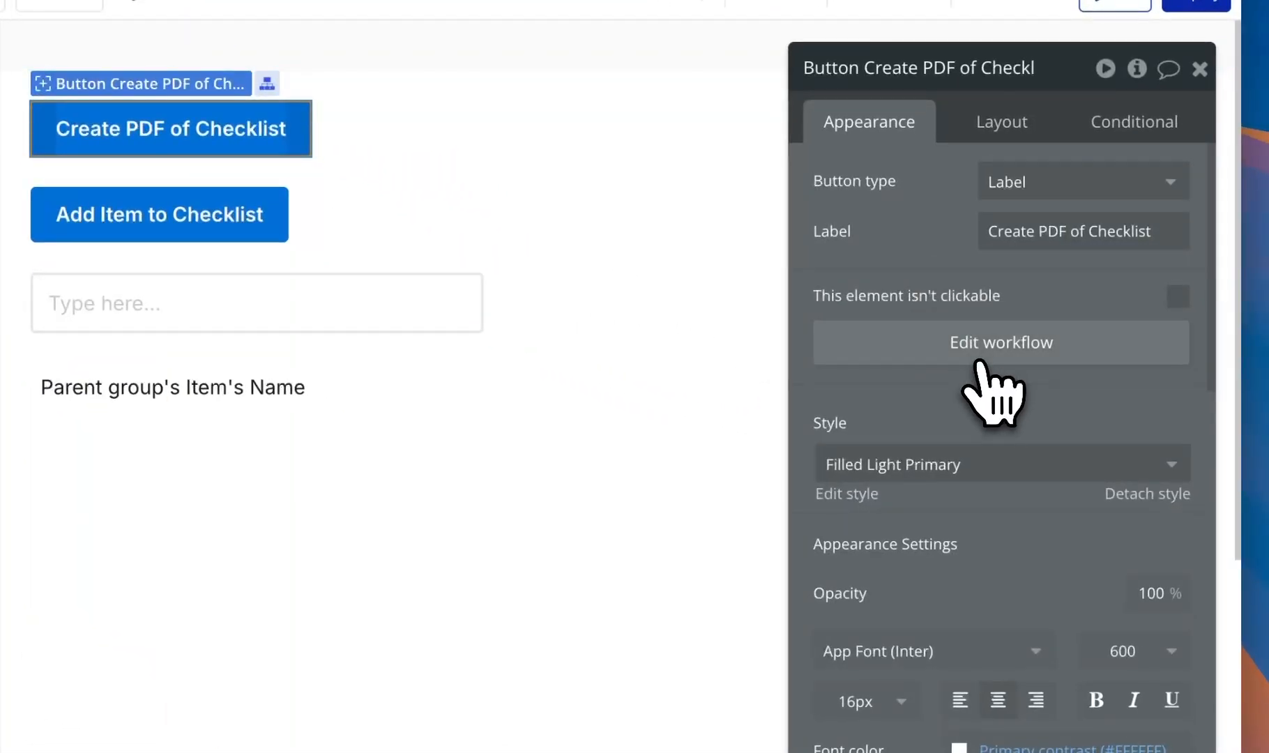
{"action": "left_click", "coordinate": [992, 382]}
{"action": "left_click", "coordinate": [627, 442]}
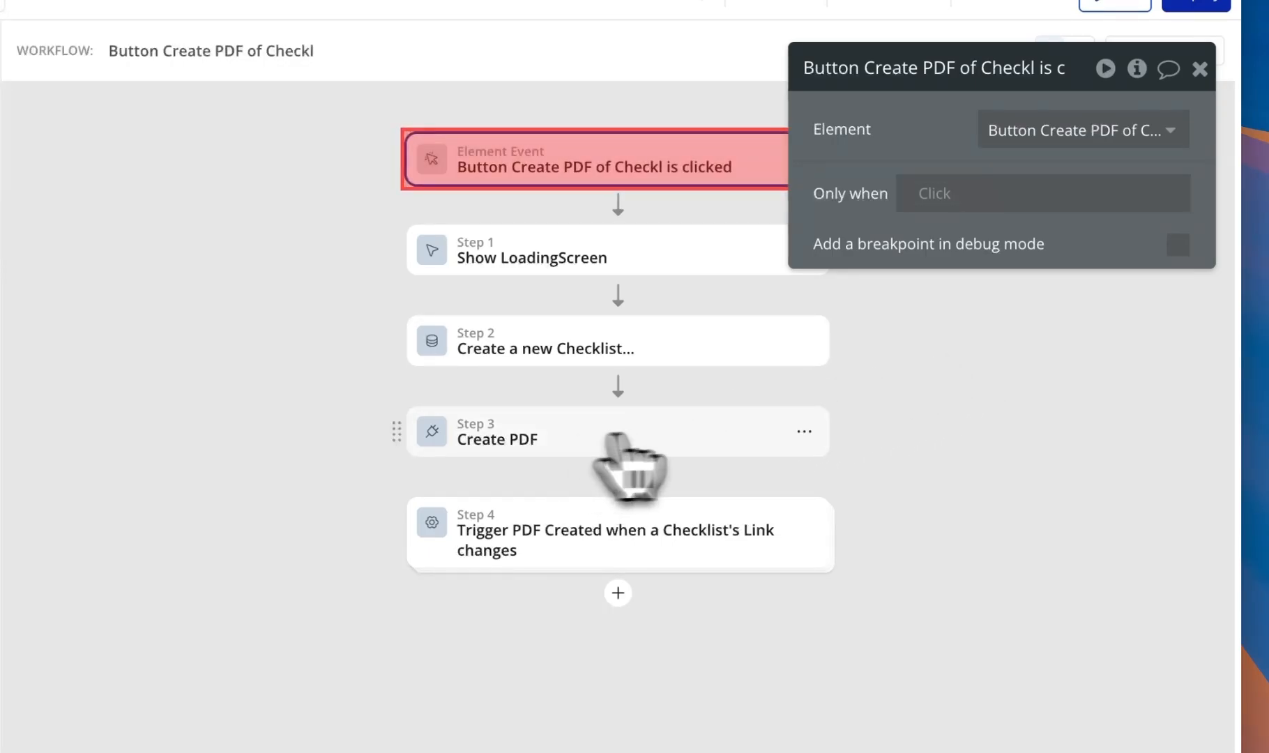
{"action": "scroll", "coordinate": [912, 463], "scroll_direction": "down", "scroll_amount": 15}
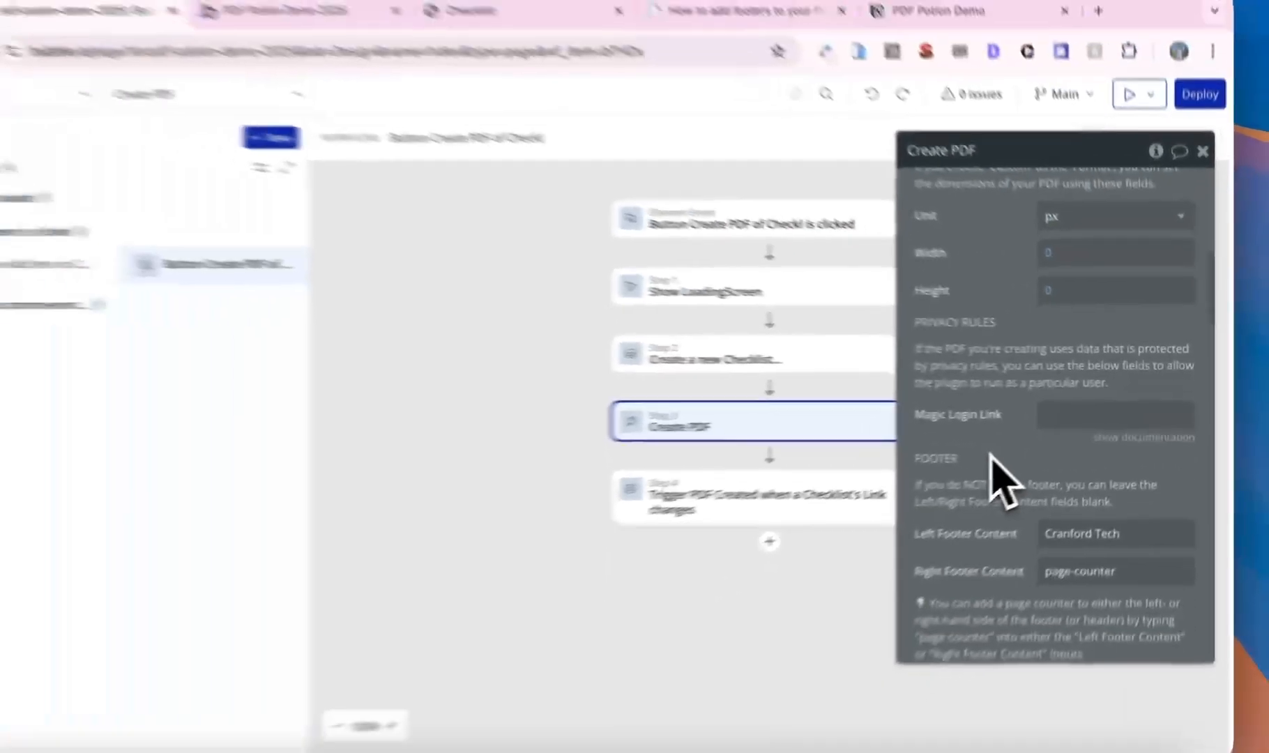
{"action": "scroll", "coordinate": [1025, 463], "scroll_direction": "down", "scroll_amount": 3}
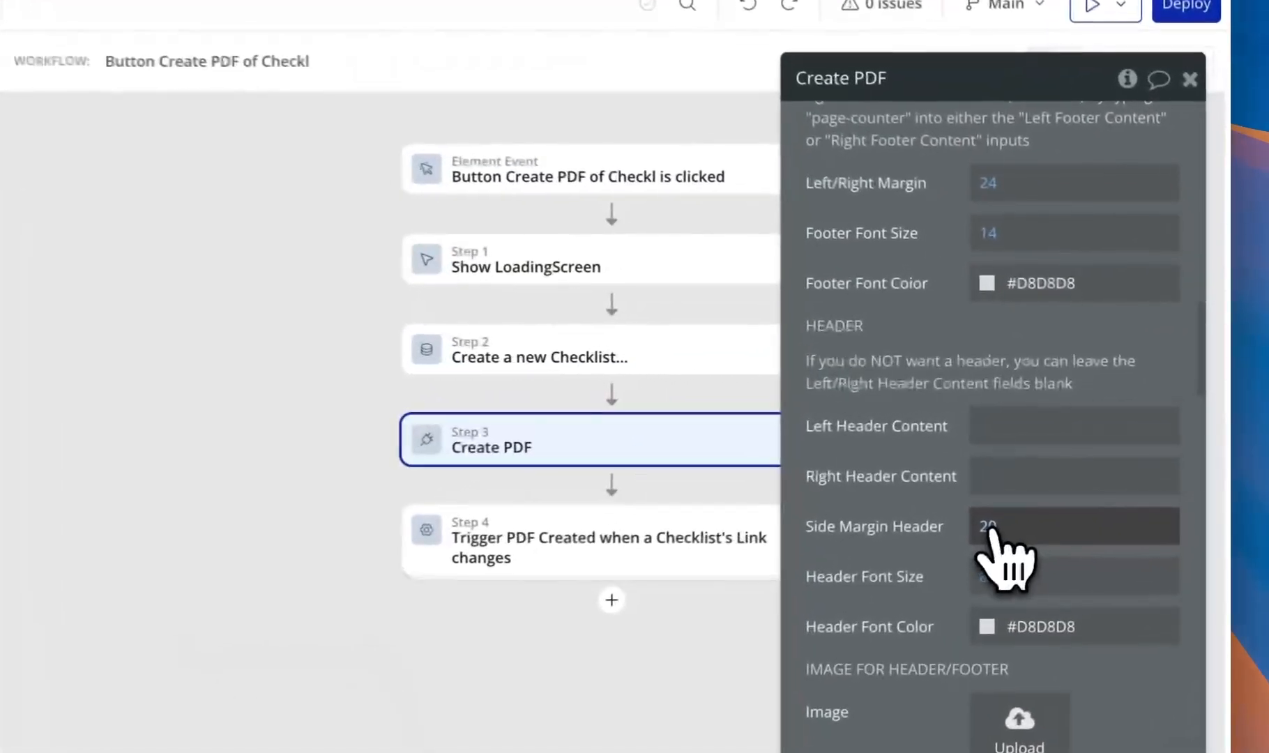
- Set the Create PDF step's header side margin to 24
{"action": "left_click", "coordinate": [1064, 474]}
{"action": "type", "text": "24"}
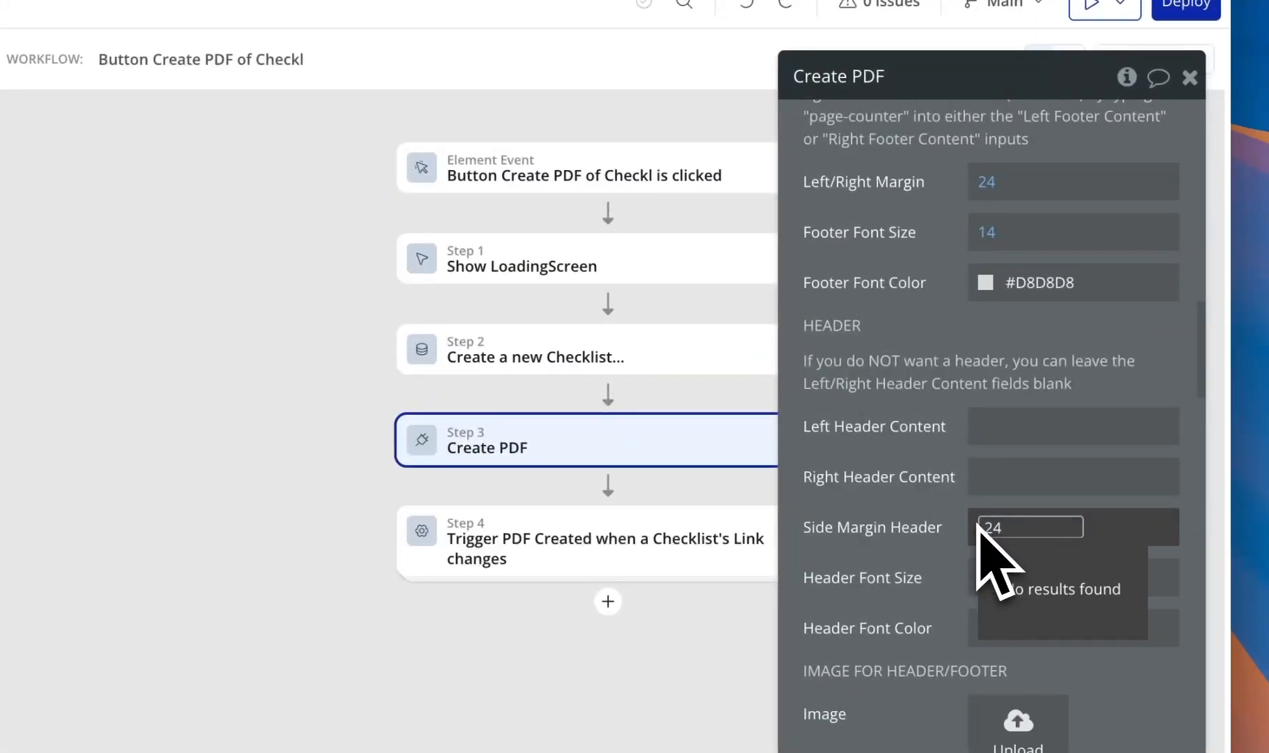
{"action": "key", "text": "Return"}
{"action": "left_click", "coordinate": [831, 515]}
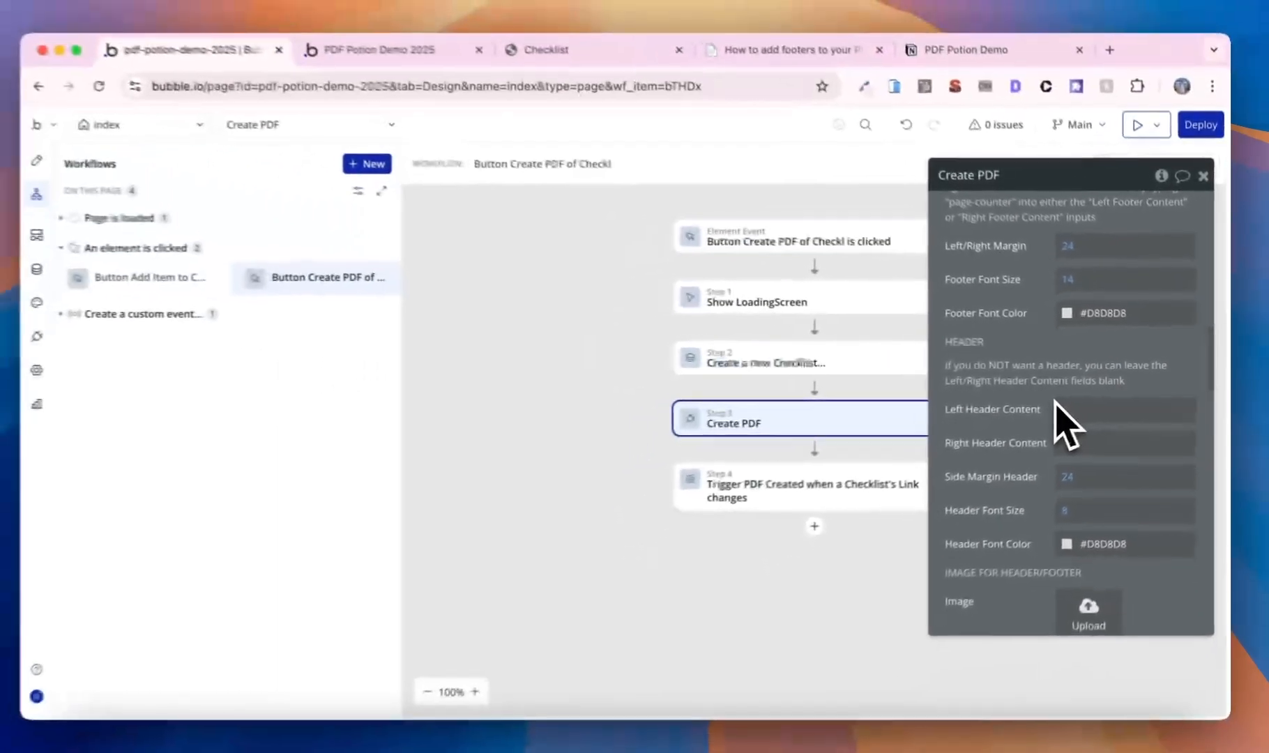
{"action": "scroll", "coordinate": [990, 418], "scroll_direction": "down", "scroll_amount": 5}
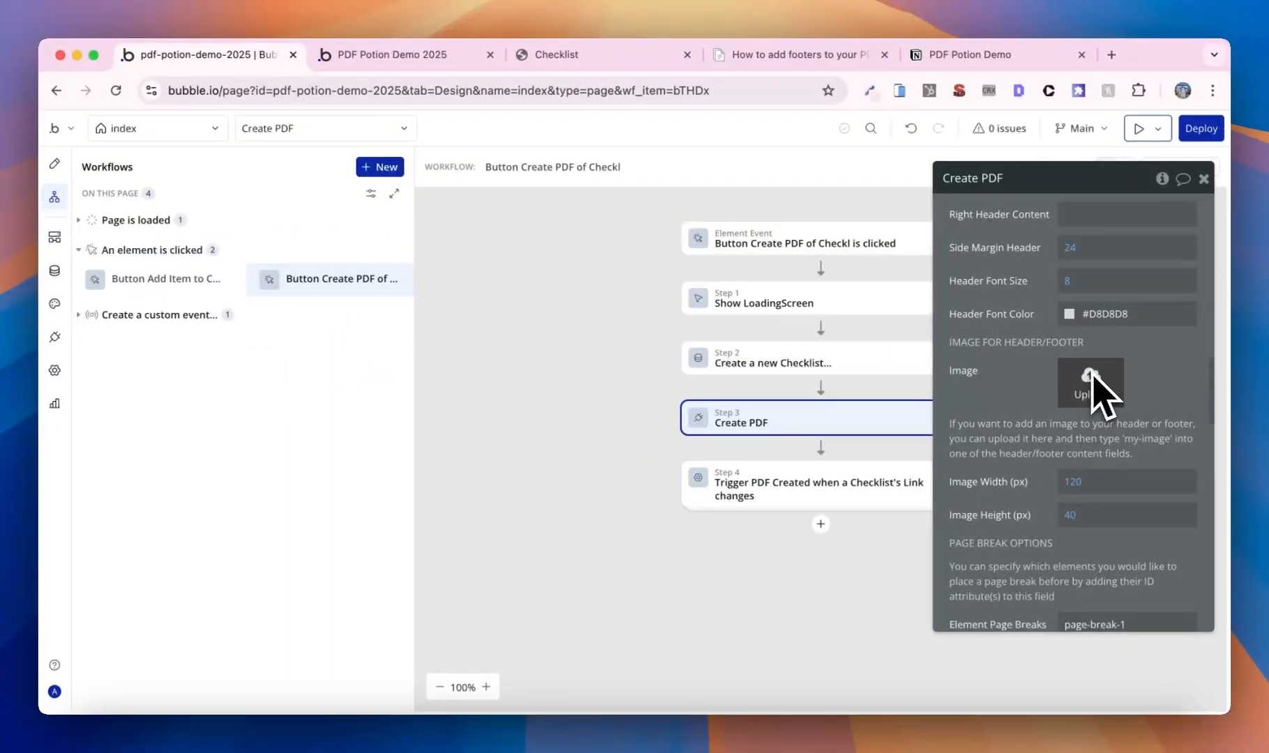
{"action": "scroll", "coordinate": [1090, 380], "scroll_direction": "up", "scroll_amount": 1}
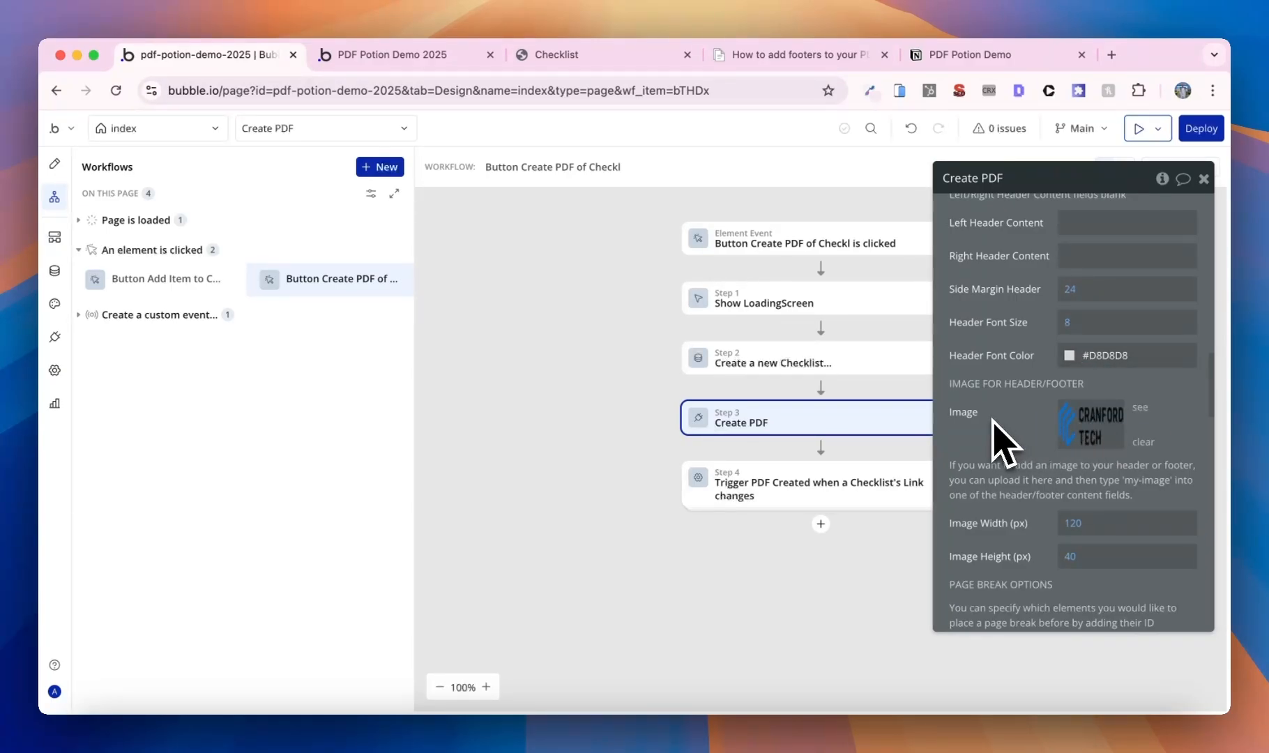
{"action": "scroll", "coordinate": [1003, 440], "scroll_direction": "down", "scroll_amount": 1}
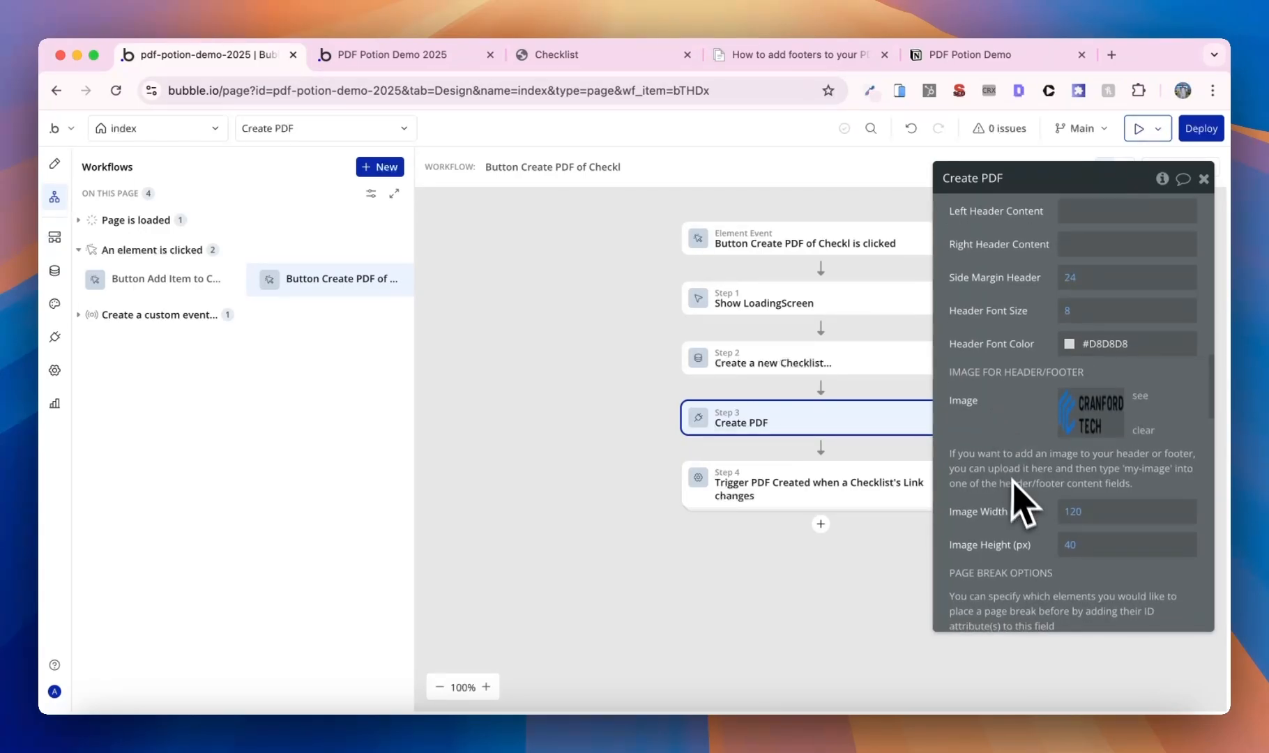
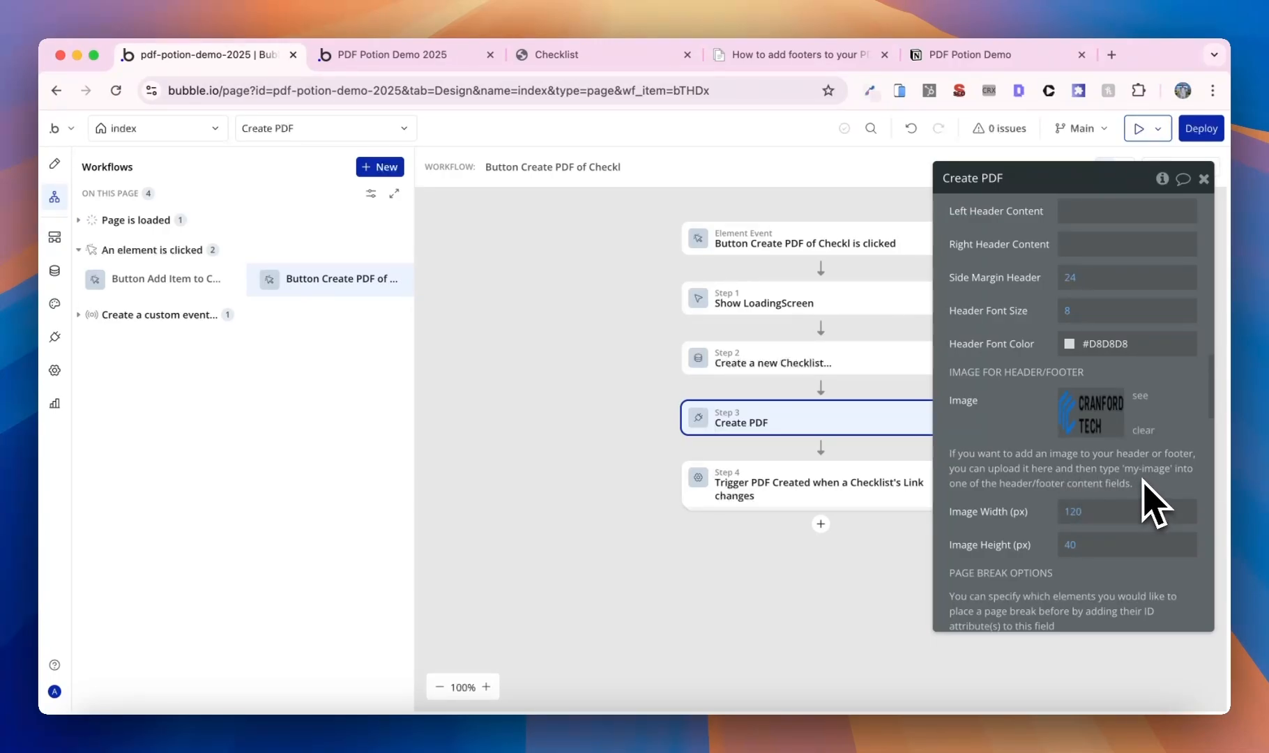
- Enter 'my-image' as the Create PDF step's left header content
{"action": "scroll", "coordinate": [1142, 488], "scroll_direction": "up", "scroll_amount": 4}
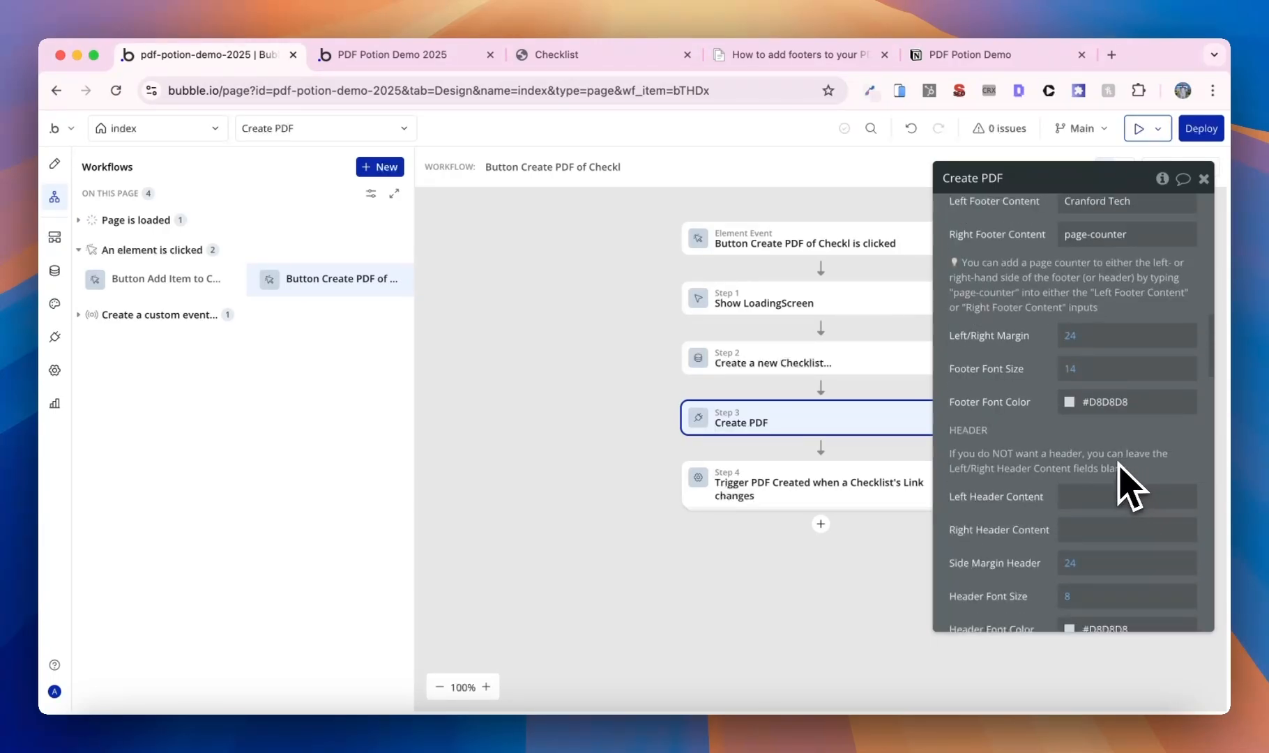
{"action": "scroll", "coordinate": [1124, 481], "scroll_direction": "down", "scroll_amount": 1}
{"action": "left_click", "coordinate": [1108, 451]}
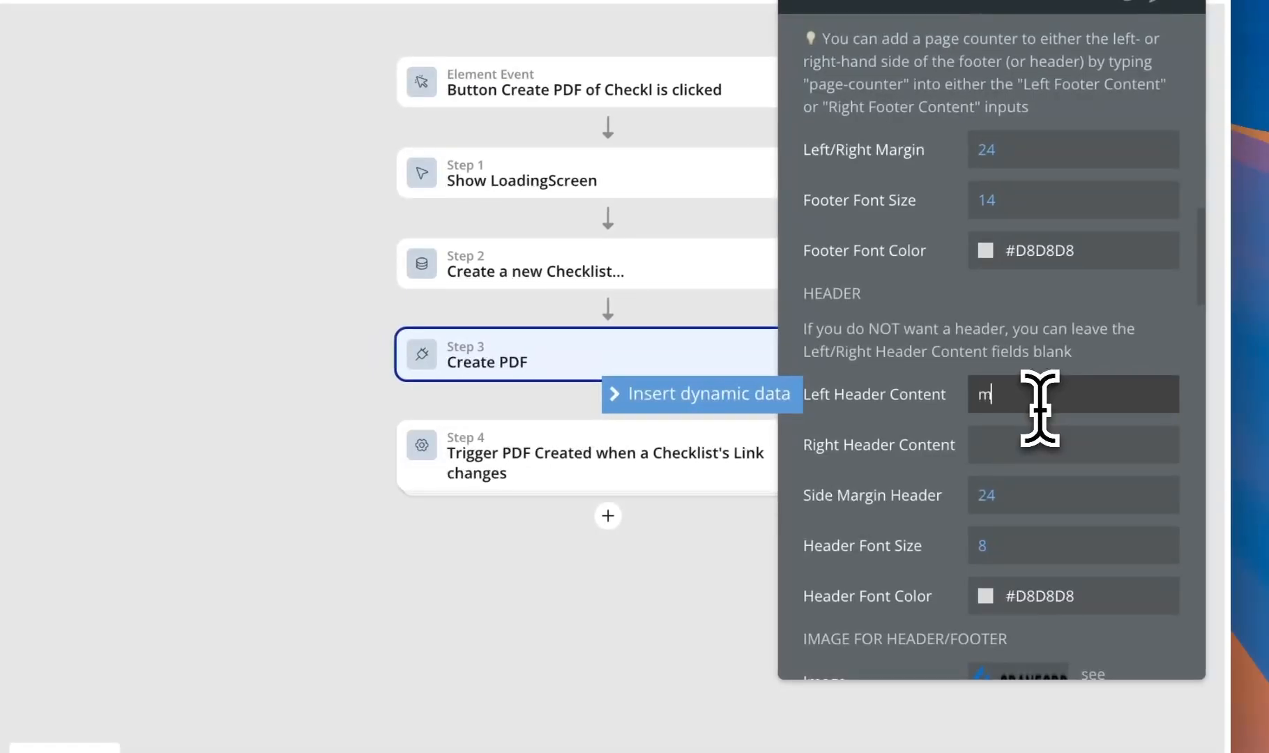
{"action": "type", "text": "my"}
{"action": "type", "text": "-"}
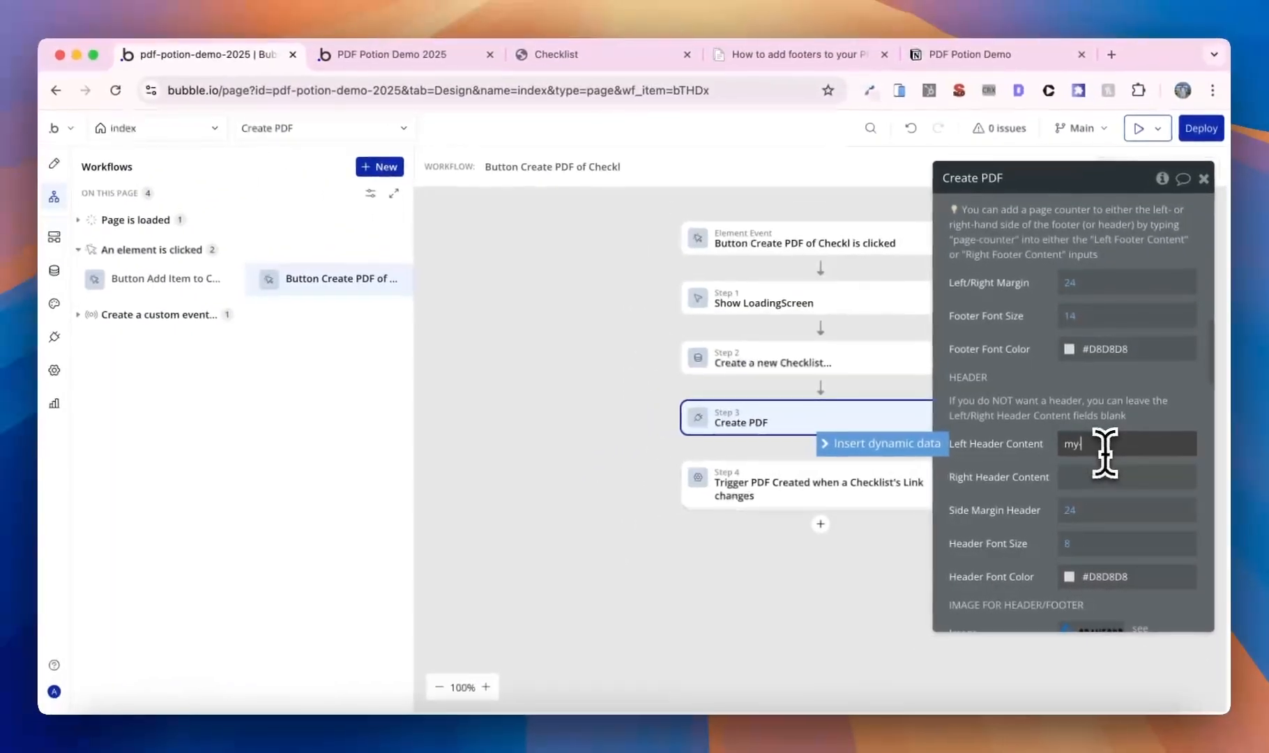
{"action": "type", "text": "ima"}
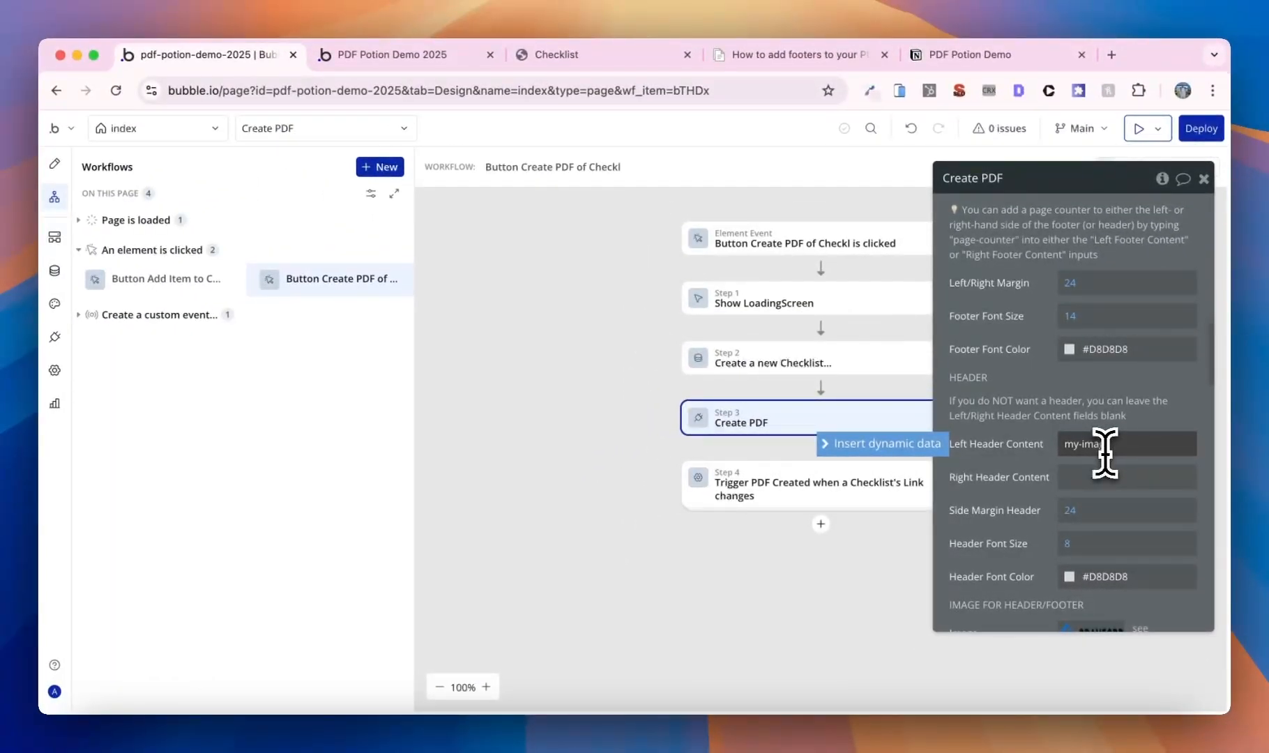
{"action": "type", "text": "ge"}
- Reload the live checklist app and close the old Checklist PDF
{"action": "left_click", "coordinate": [392, 54]}
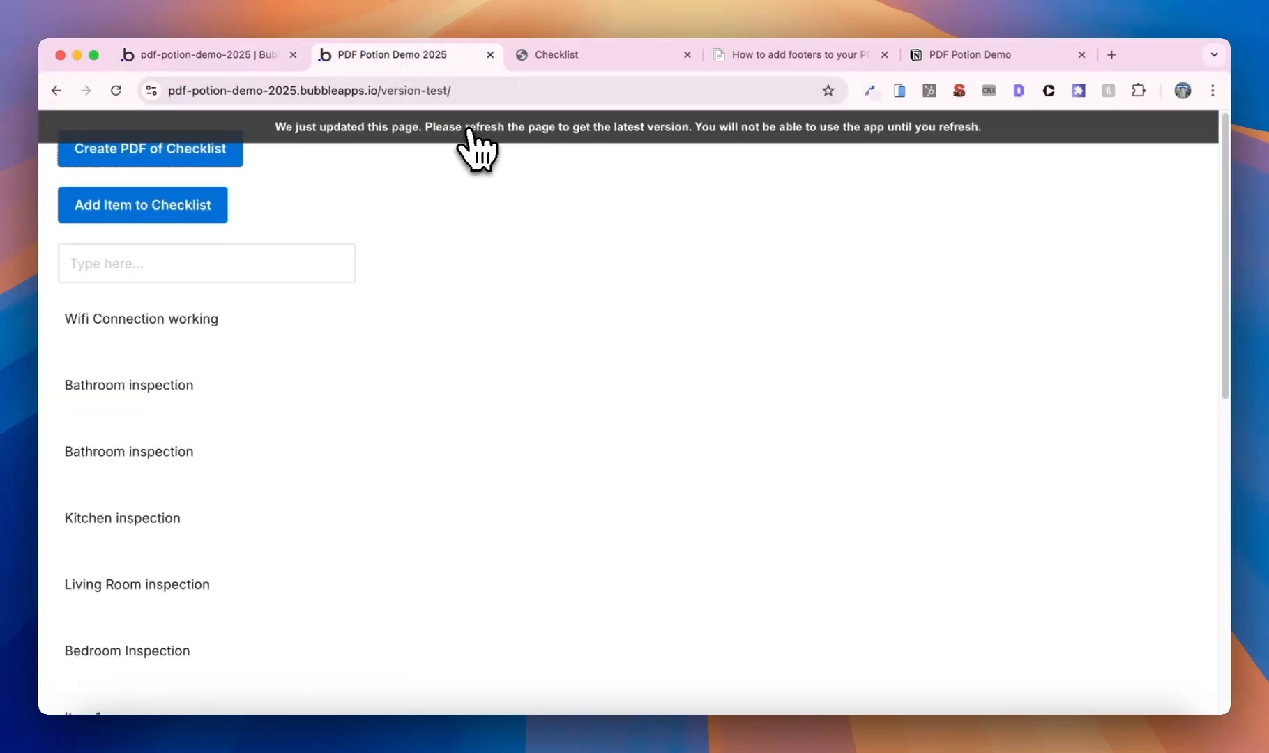
{"action": "key", "text": "super+r"}
{"action": "left_click", "coordinate": [687, 54]}
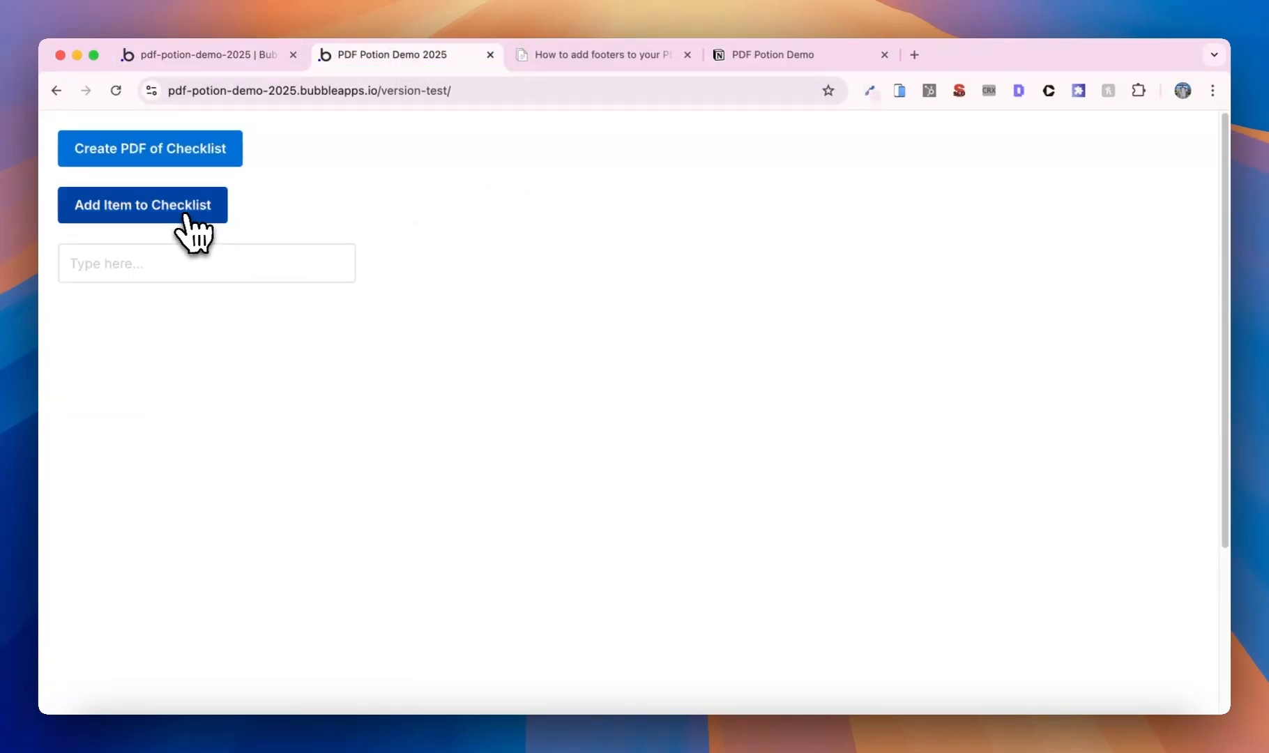
- Generate a new Checklist PDF and scroll through it to check the logo header
{"action": "left_click", "coordinate": [199, 157]}
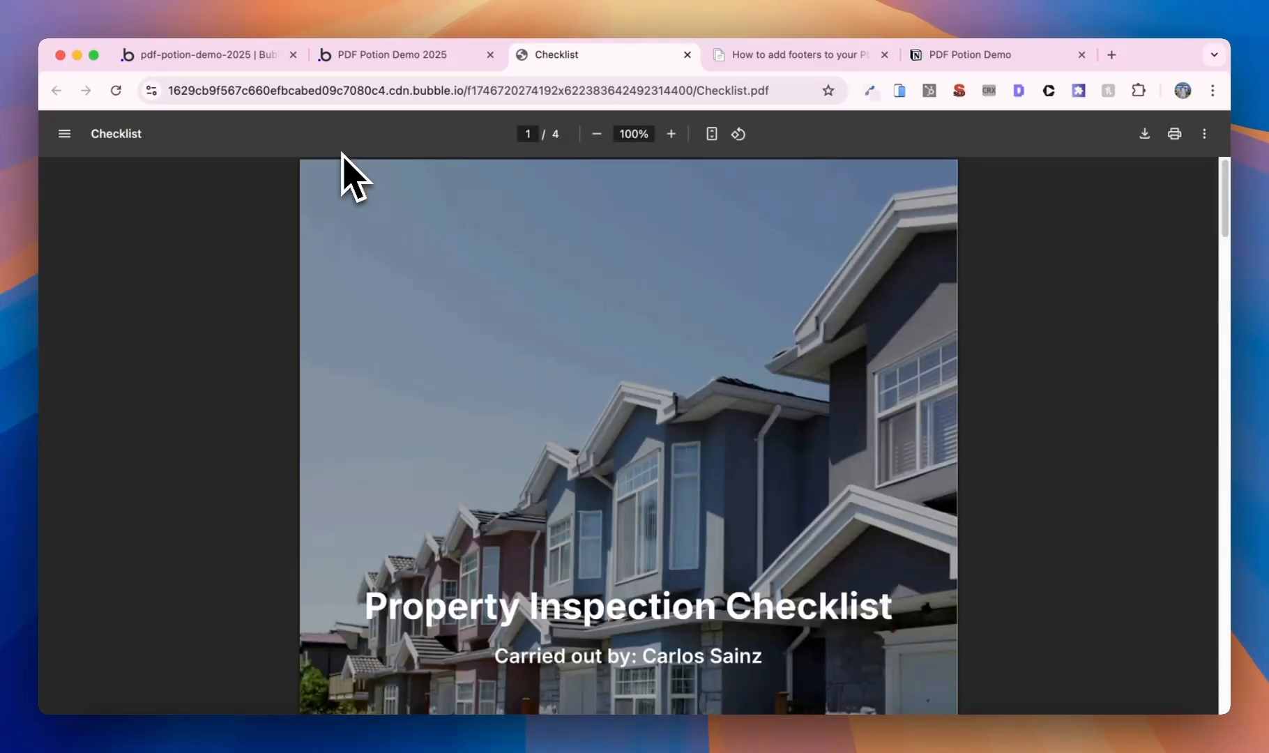
{"action": "scroll", "coordinate": [342, 352], "scroll_direction": "down", "scroll_amount": 10}
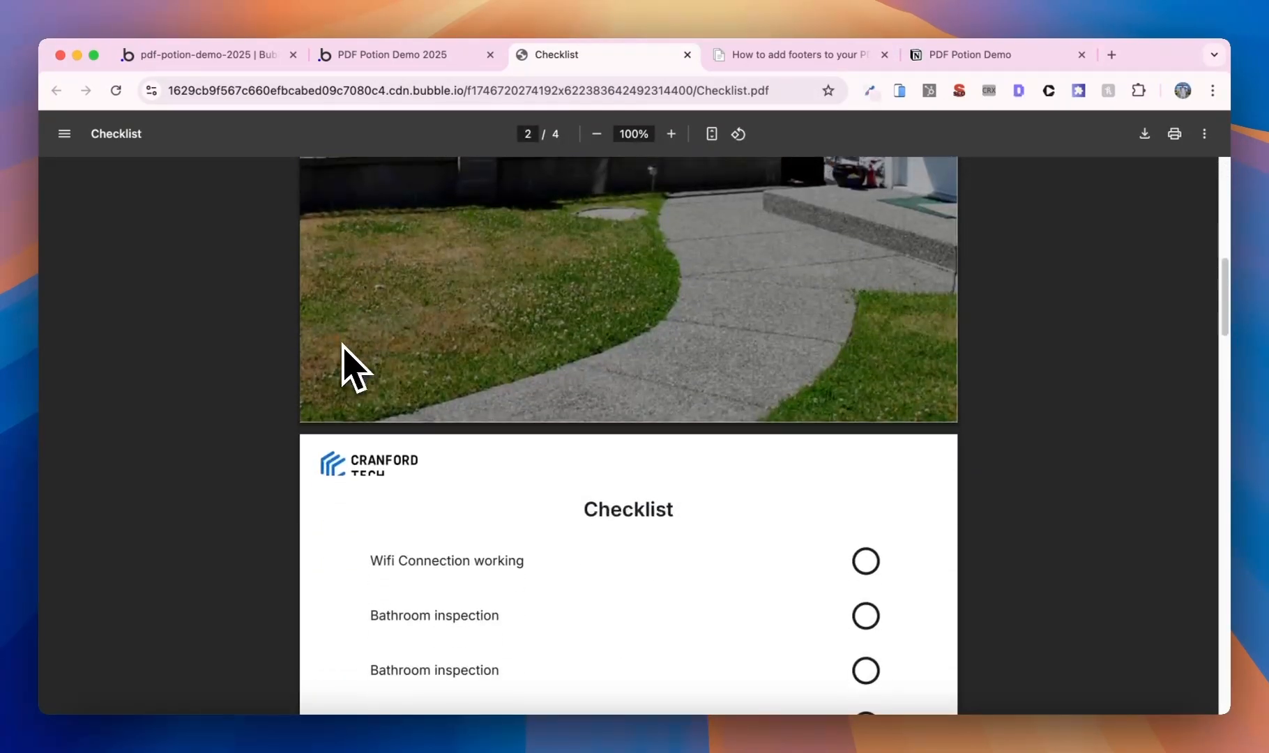
{"action": "scroll", "coordinate": [342, 352], "scroll_direction": "down", "scroll_amount": 3}
{"action": "scroll", "coordinate": [363, 419], "scroll_direction": "down", "scroll_amount": 1}
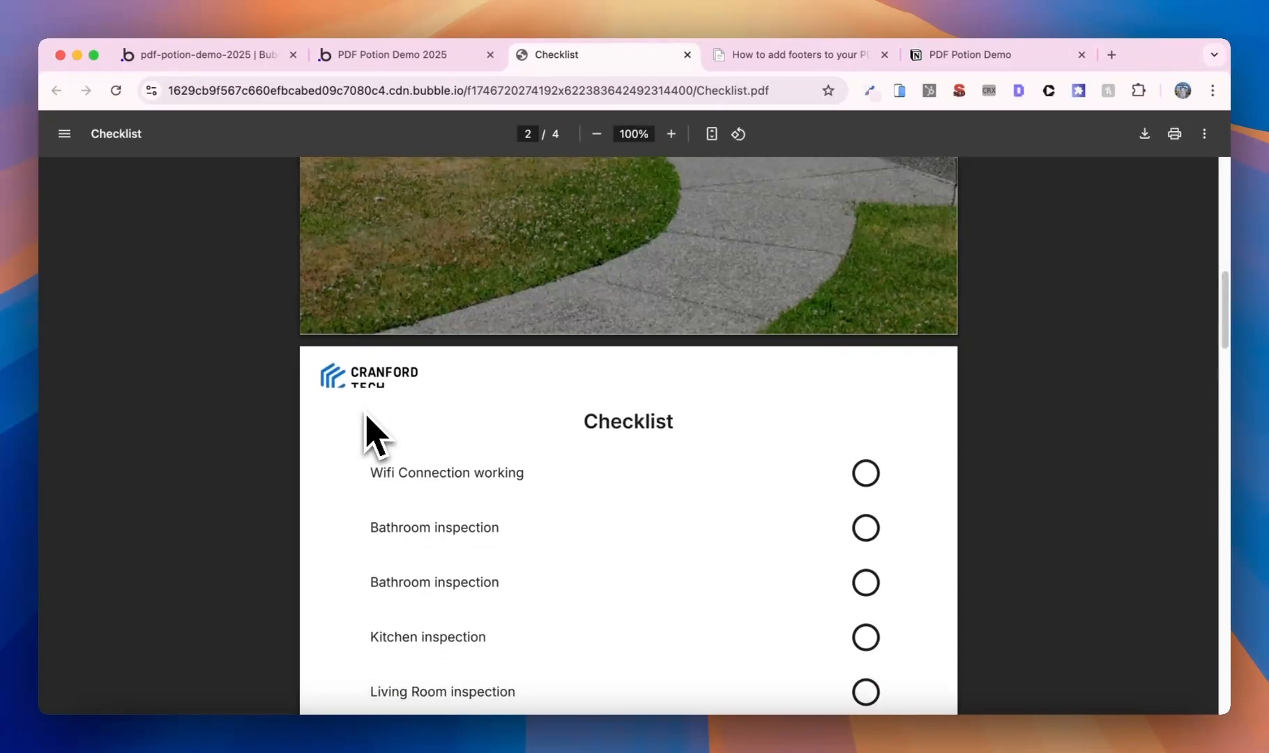
{"action": "scroll", "coordinate": [370, 428], "scroll_direction": "down", "scroll_amount": 15}
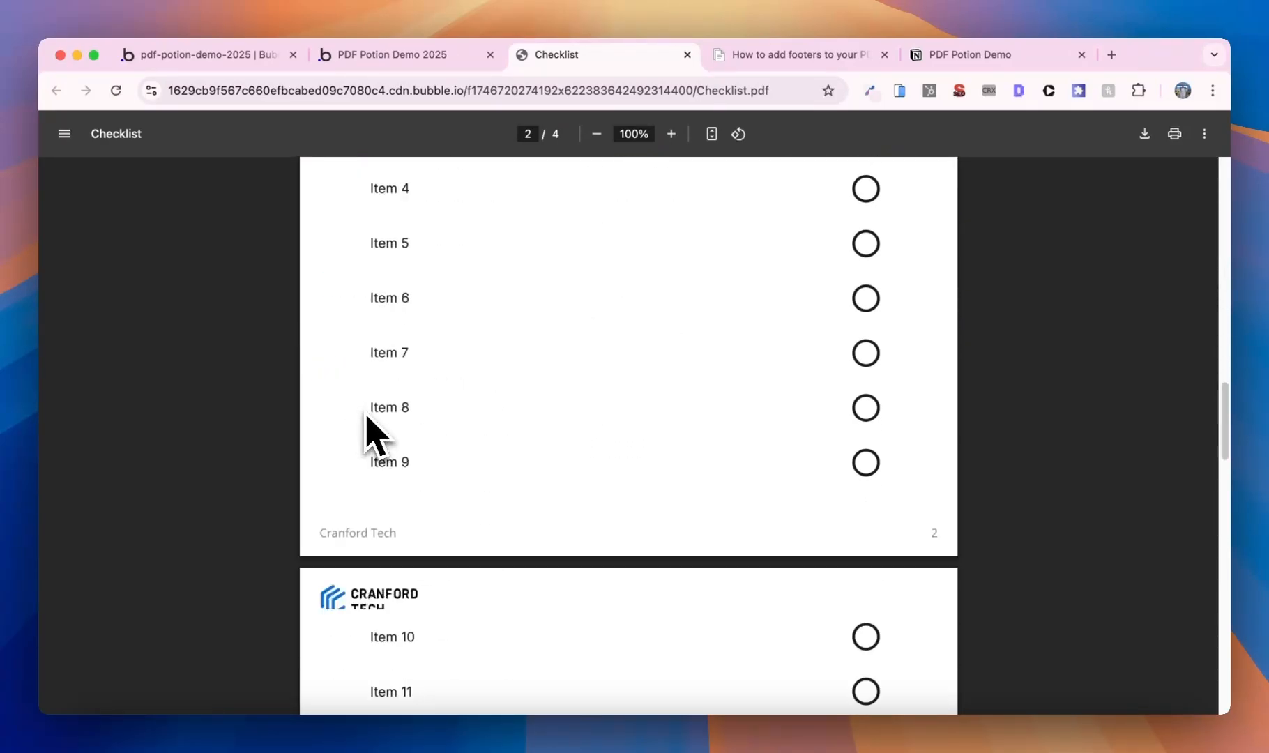
{"action": "scroll", "coordinate": [369, 429], "scroll_direction": "down", "scroll_amount": 15}
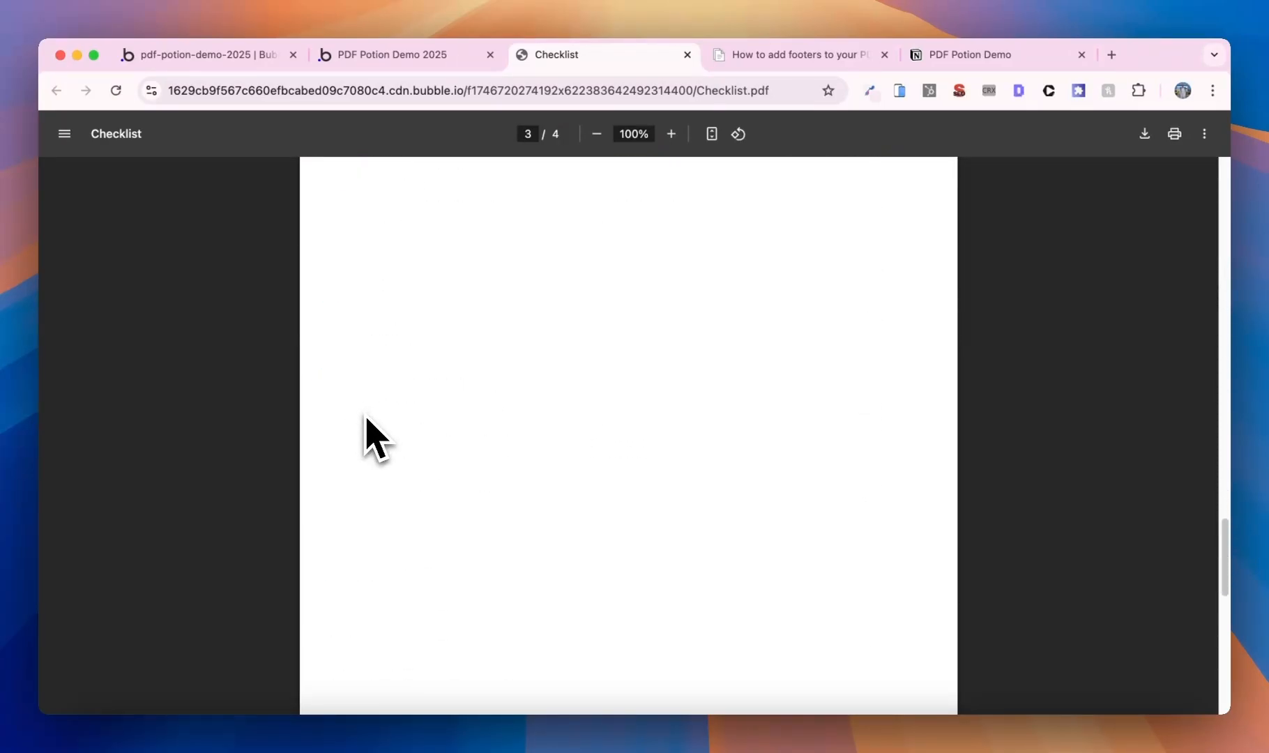
{"action": "scroll", "coordinate": [369, 429], "scroll_direction": "up", "scroll_amount": 10}
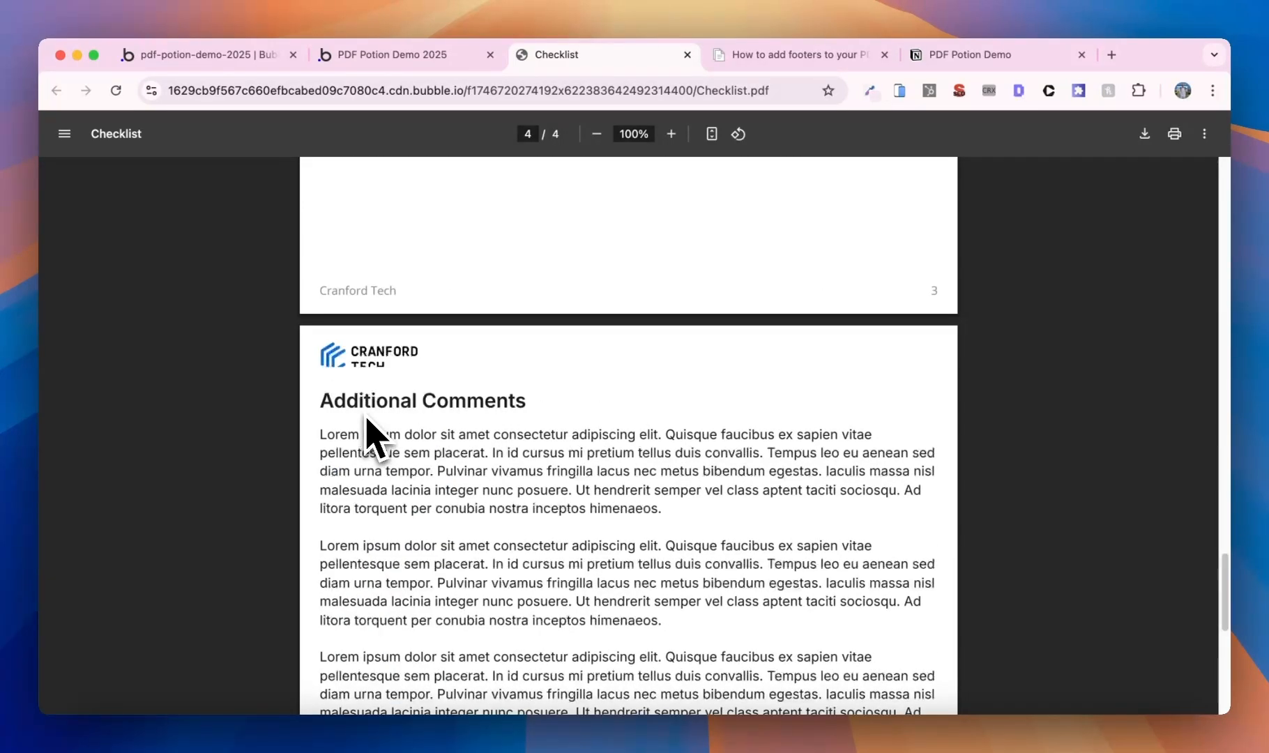
{"action": "left_click", "coordinate": [198, 54]}
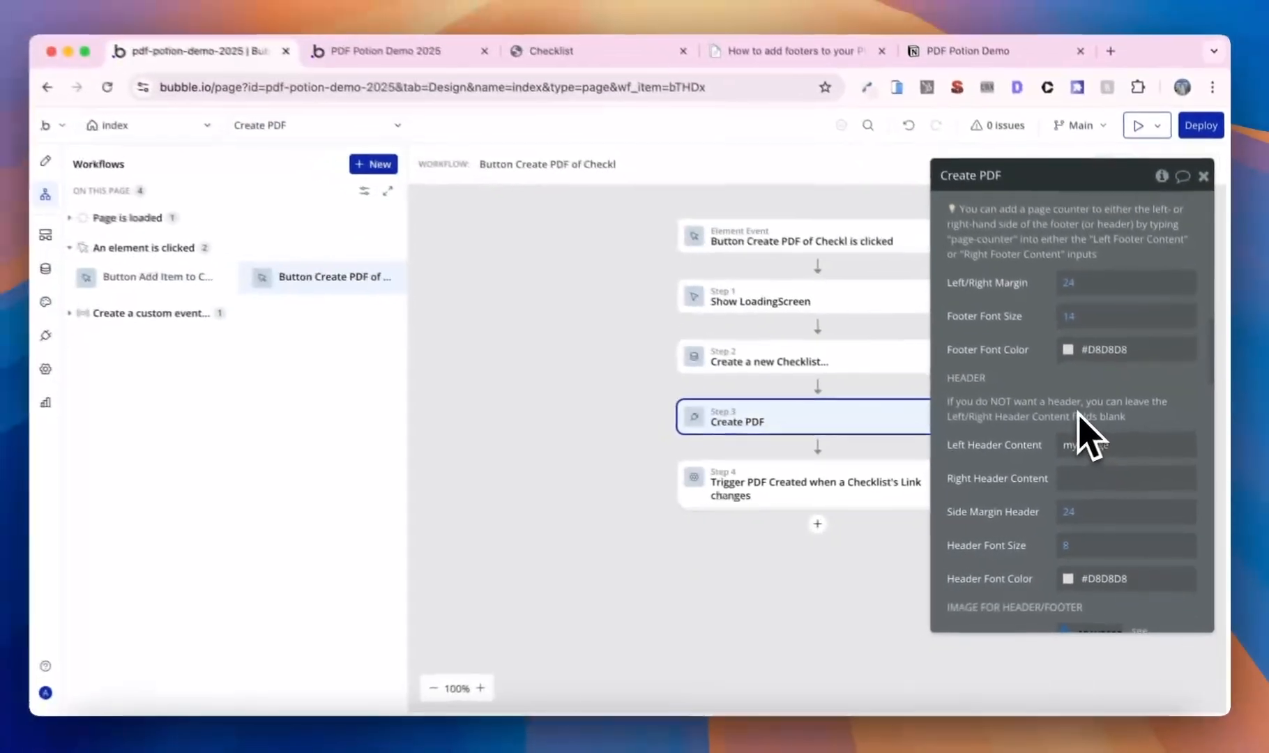
- Change the Create PDF step's top/bottom margin from 50 to 80
{"action": "scroll", "coordinate": [1084, 436], "scroll_direction": "up", "scroll_amount": 5}
{"action": "scroll", "coordinate": [1085, 435], "scroll_direction": "up", "scroll_amount": 7}
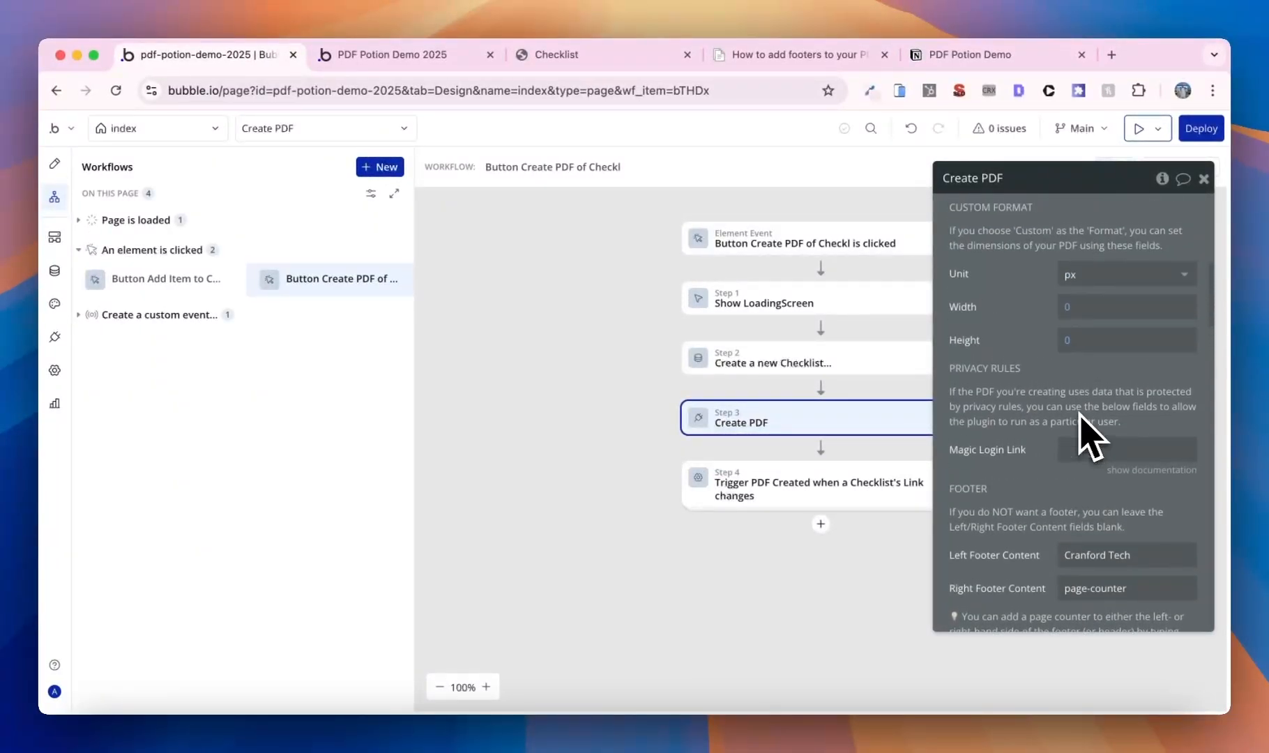
{"action": "scroll", "coordinate": [1085, 436], "scroll_direction": "down", "scroll_amount": 13}
{"action": "scroll", "coordinate": [1085, 436], "scroll_direction": "up", "scroll_amount": 8}
{"action": "scroll", "coordinate": [1085, 435], "scroll_direction": "up", "scroll_amount": 9}
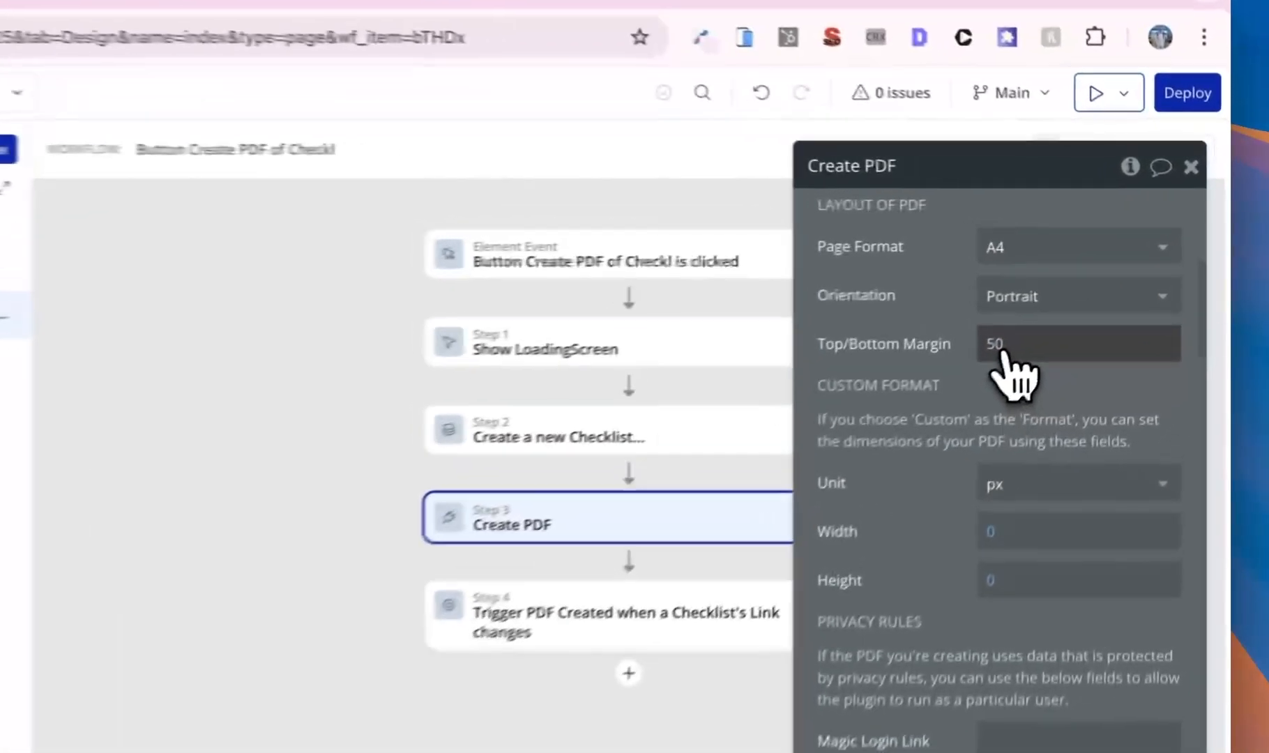
{"action": "left_click", "coordinate": [1074, 302]}
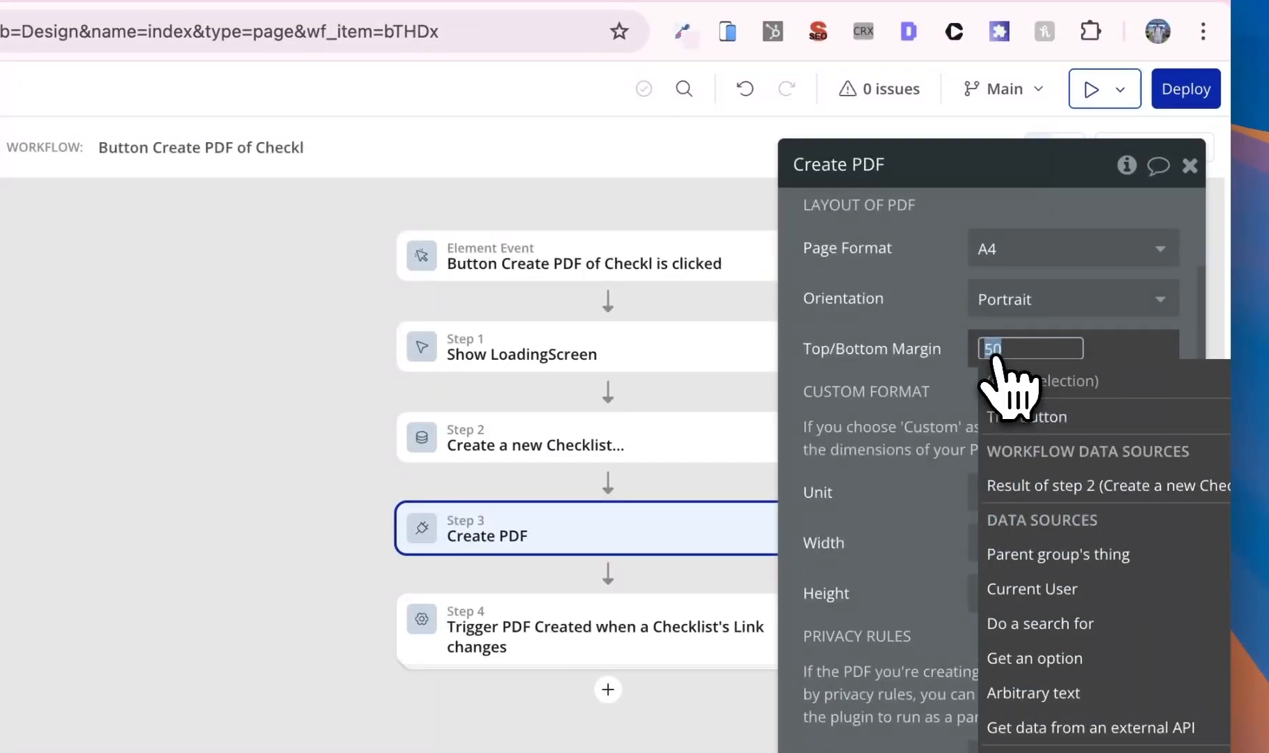
{"action": "type", "text": "80"}
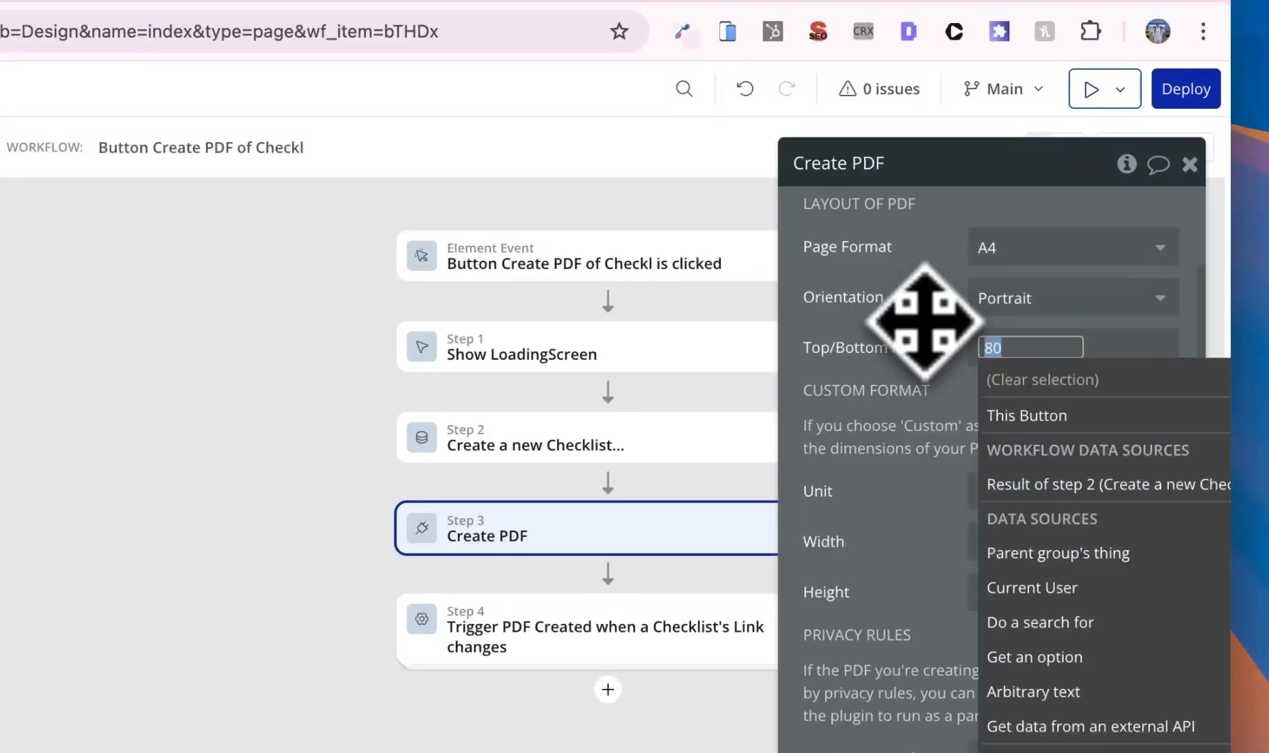
{"action": "left_click", "coordinate": [924, 322]}
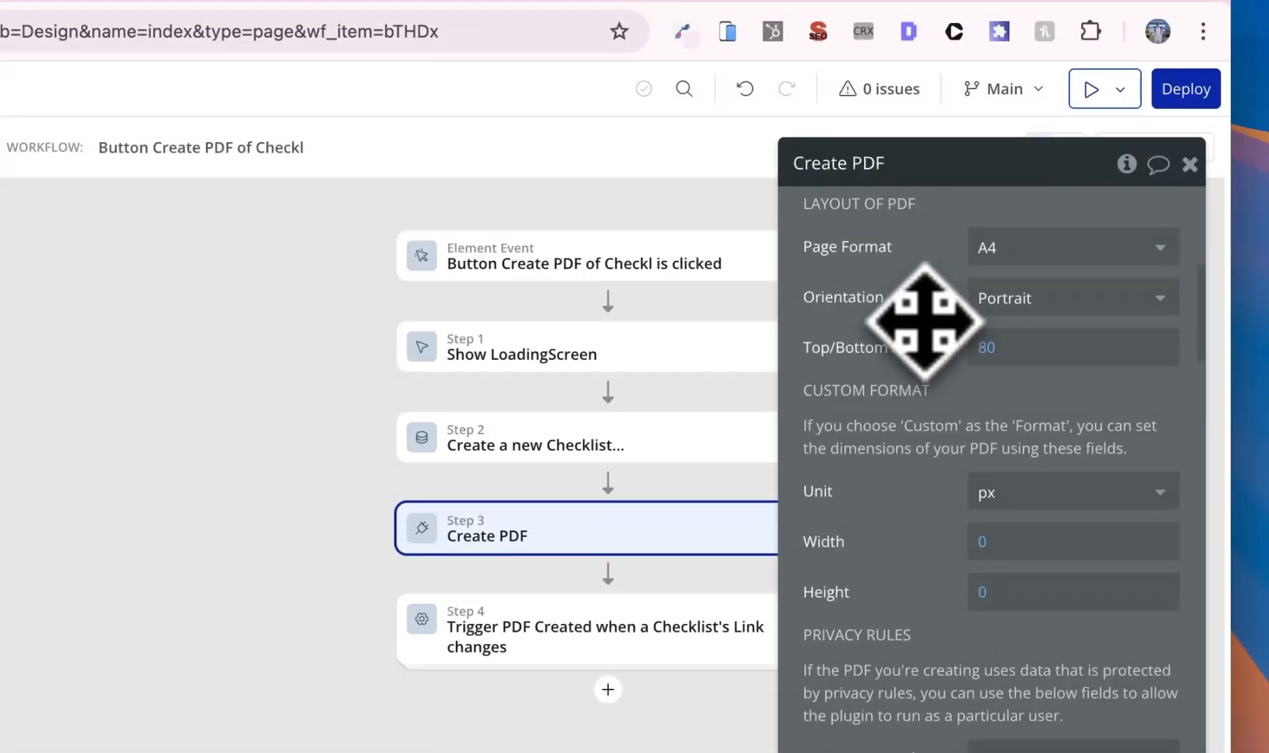
{"action": "scroll", "coordinate": [924, 322], "scroll_direction": "down", "scroll_amount": 10}
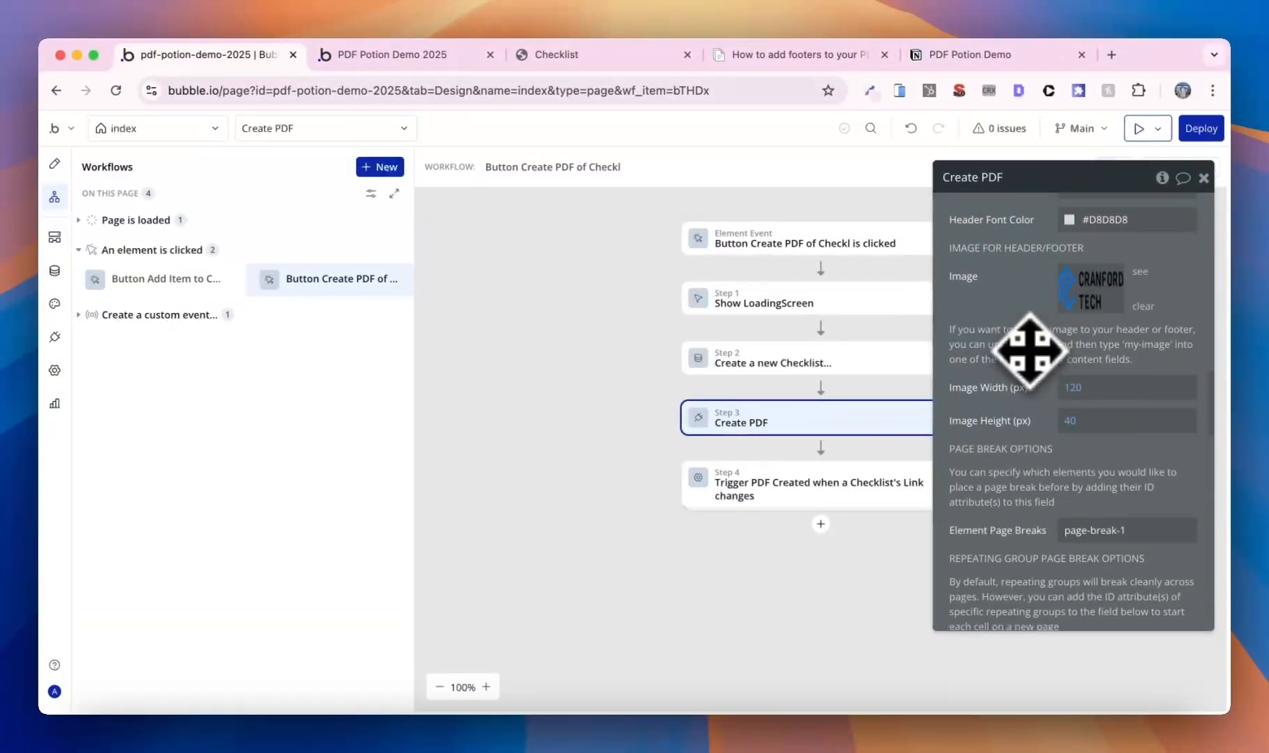
{"action": "scroll", "coordinate": [1073, 416], "scroll_direction": "up", "scroll_amount": 5}
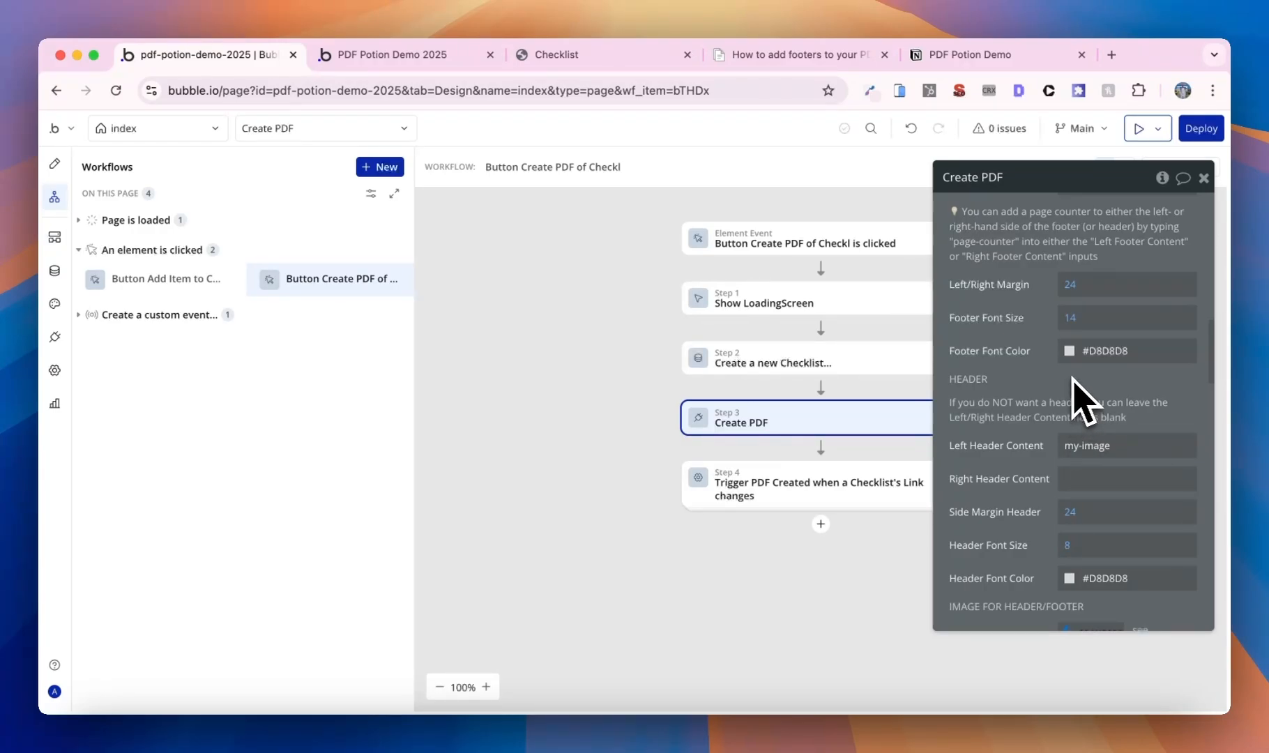
{"action": "scroll", "coordinate": [1081, 399], "scroll_direction": "down", "scroll_amount": 1}
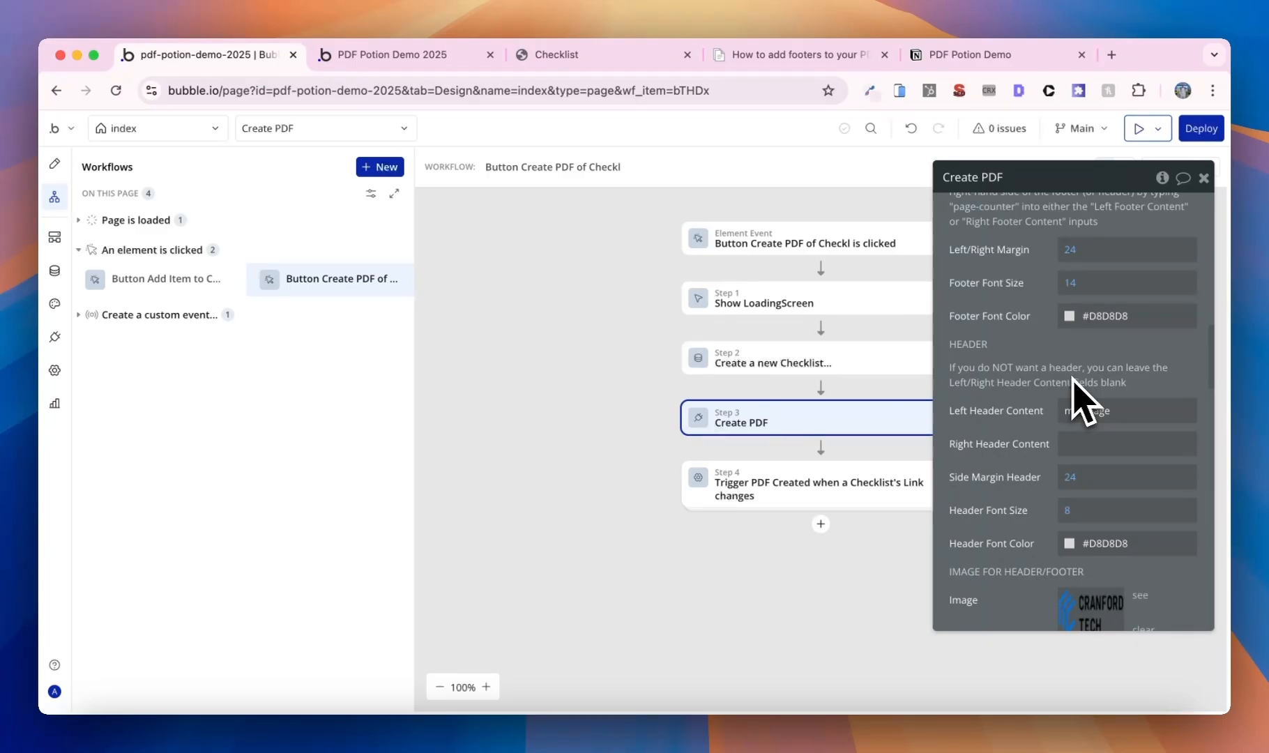
- Refresh the live app, regenerate the Checklist PDF, and check the unclipped logo on each page
{"action": "left_click", "coordinate": [410, 62]}
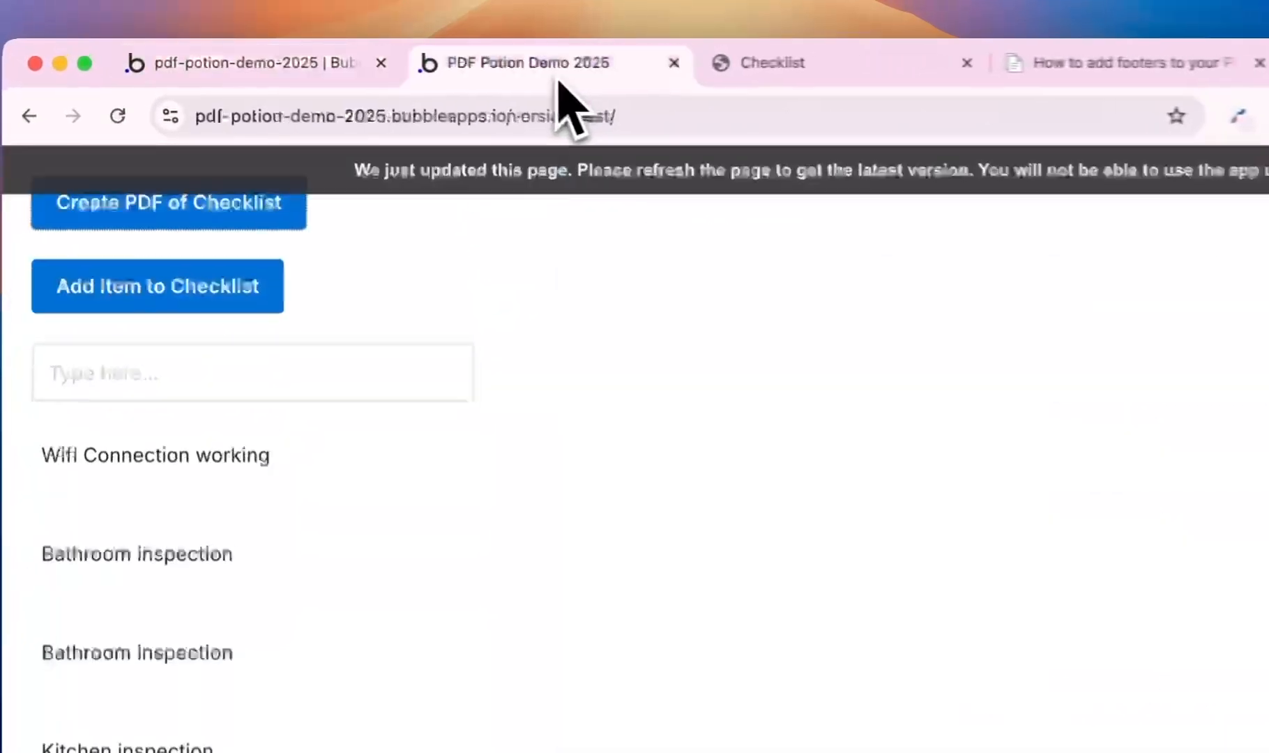
{"action": "left_click", "coordinate": [603, 176]}
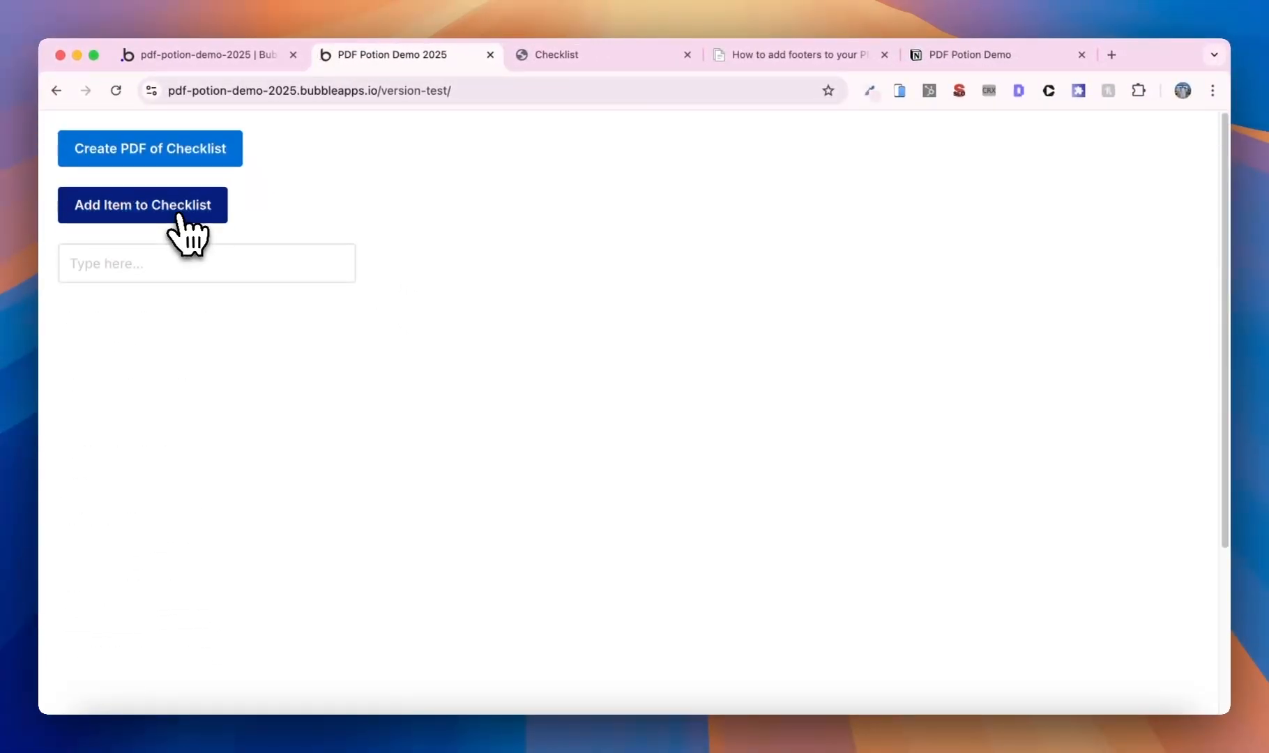
{"action": "left_click", "coordinate": [179, 206]}
{"action": "left_click", "coordinate": [182, 159]}
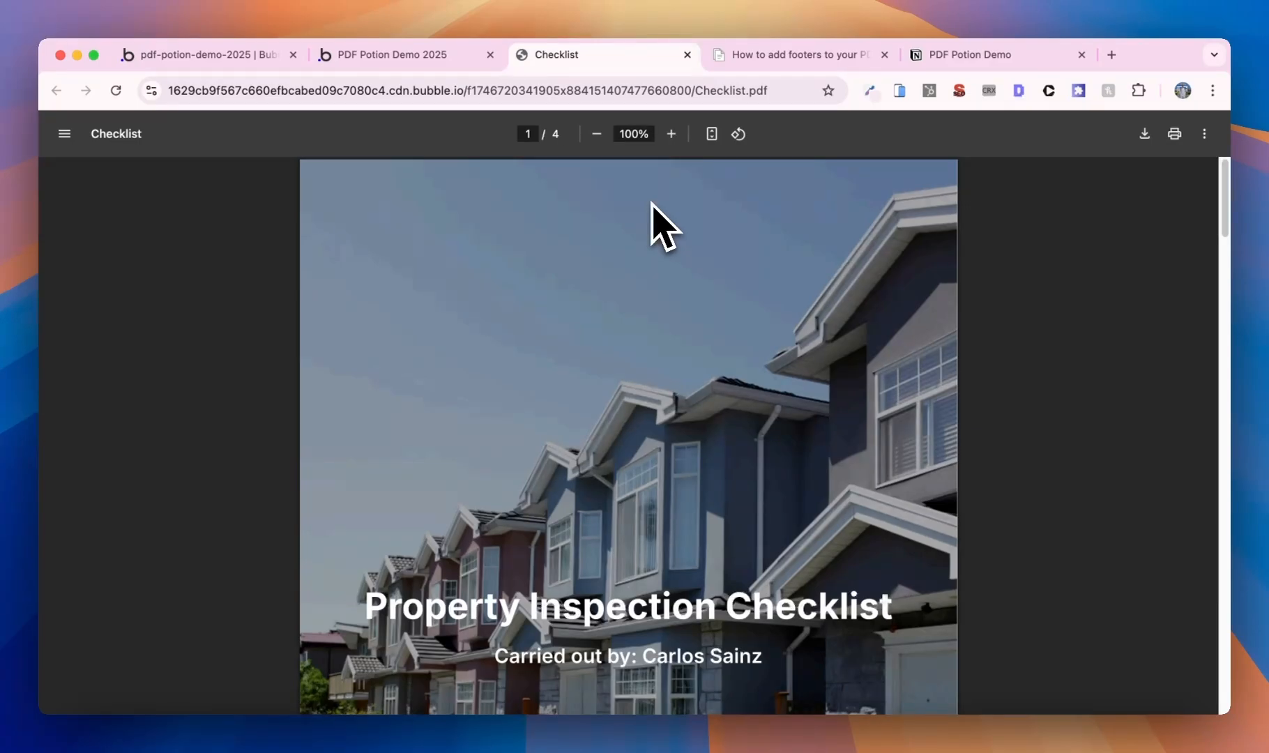
{"action": "scroll", "coordinate": [651, 298], "scroll_direction": "down", "scroll_amount": 10}
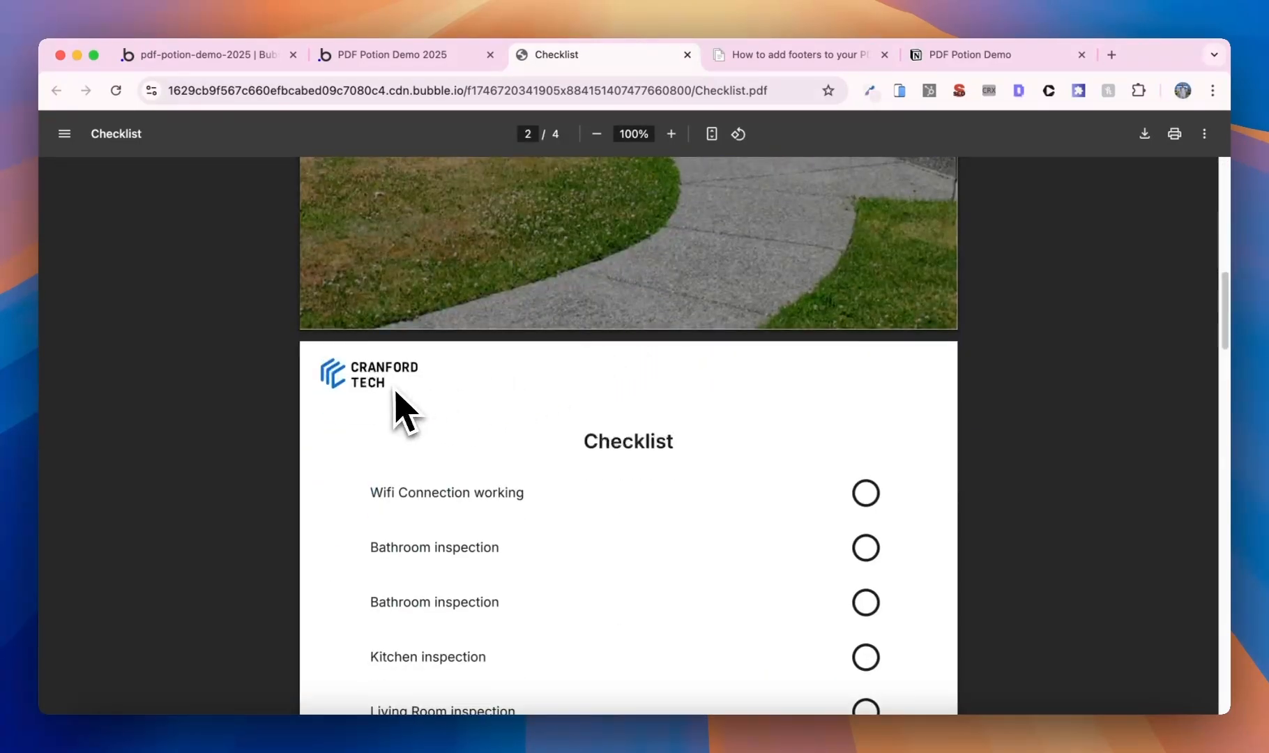
{"action": "scroll", "coordinate": [395, 393], "scroll_direction": "down", "scroll_amount": 10}
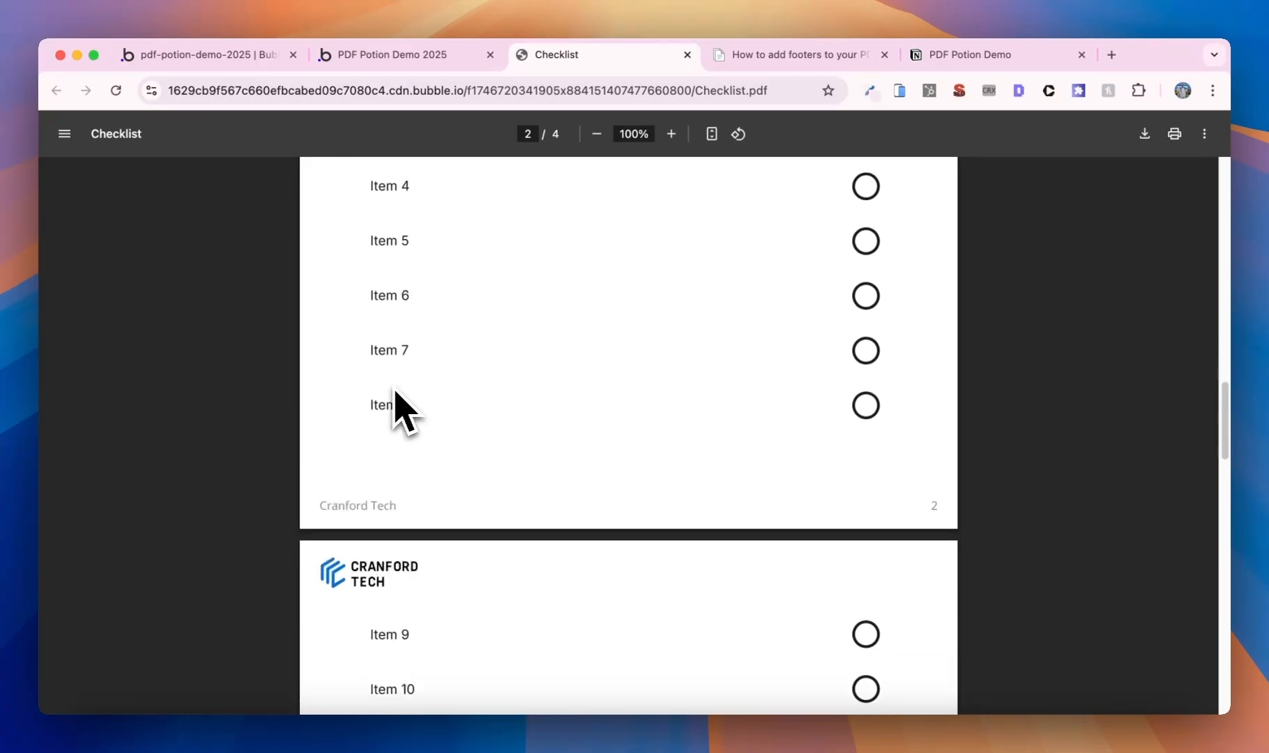
{"action": "scroll", "coordinate": [382, 521], "scroll_direction": "down", "scroll_amount": 6}
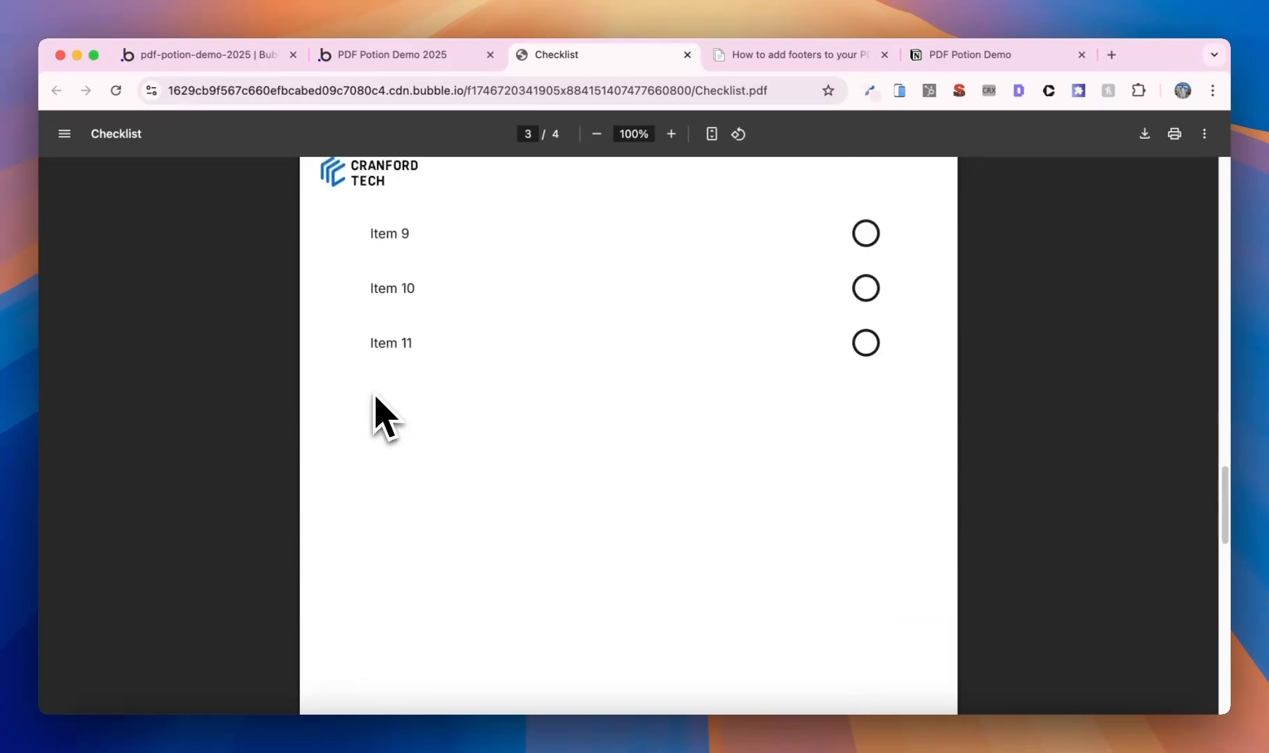
{"action": "scroll", "coordinate": [375, 397], "scroll_direction": "down", "scroll_amount": 7}
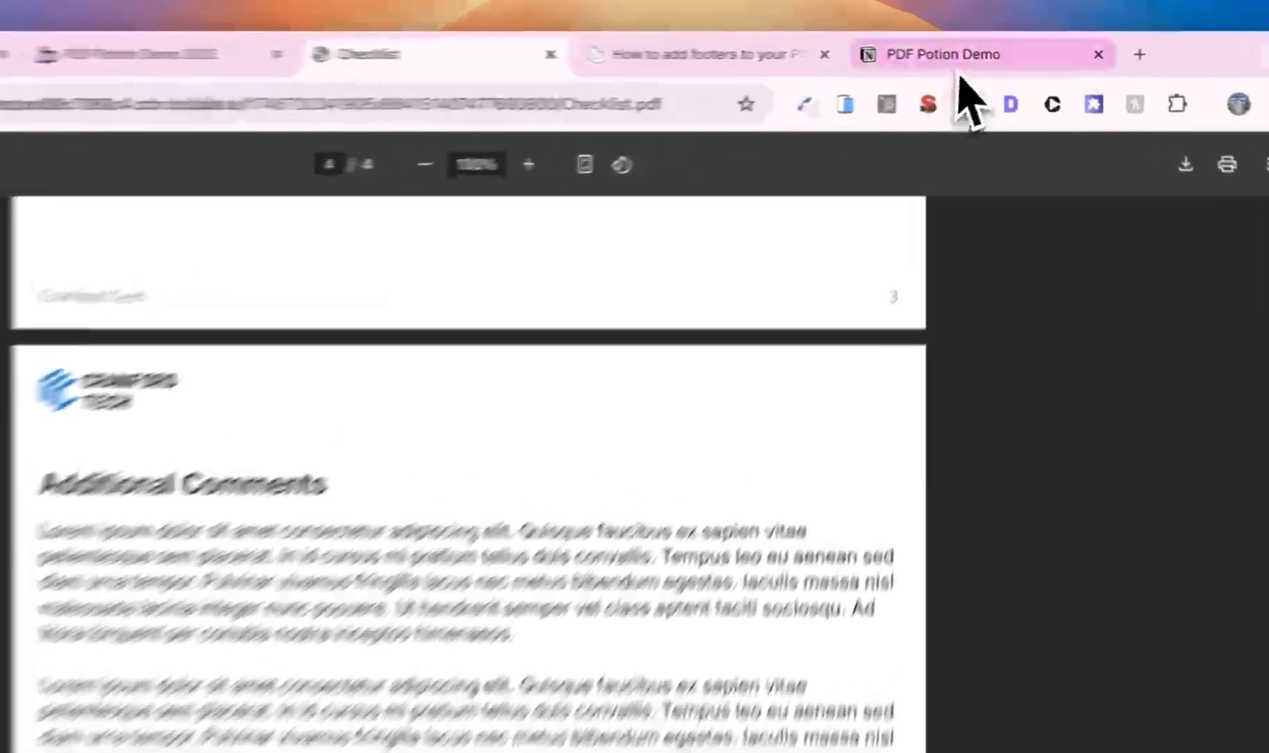
- Tick 'Adding headers / footers' on the PDF Potion Demo checklist in Notion
{"action": "left_click", "coordinate": [972, 55]}
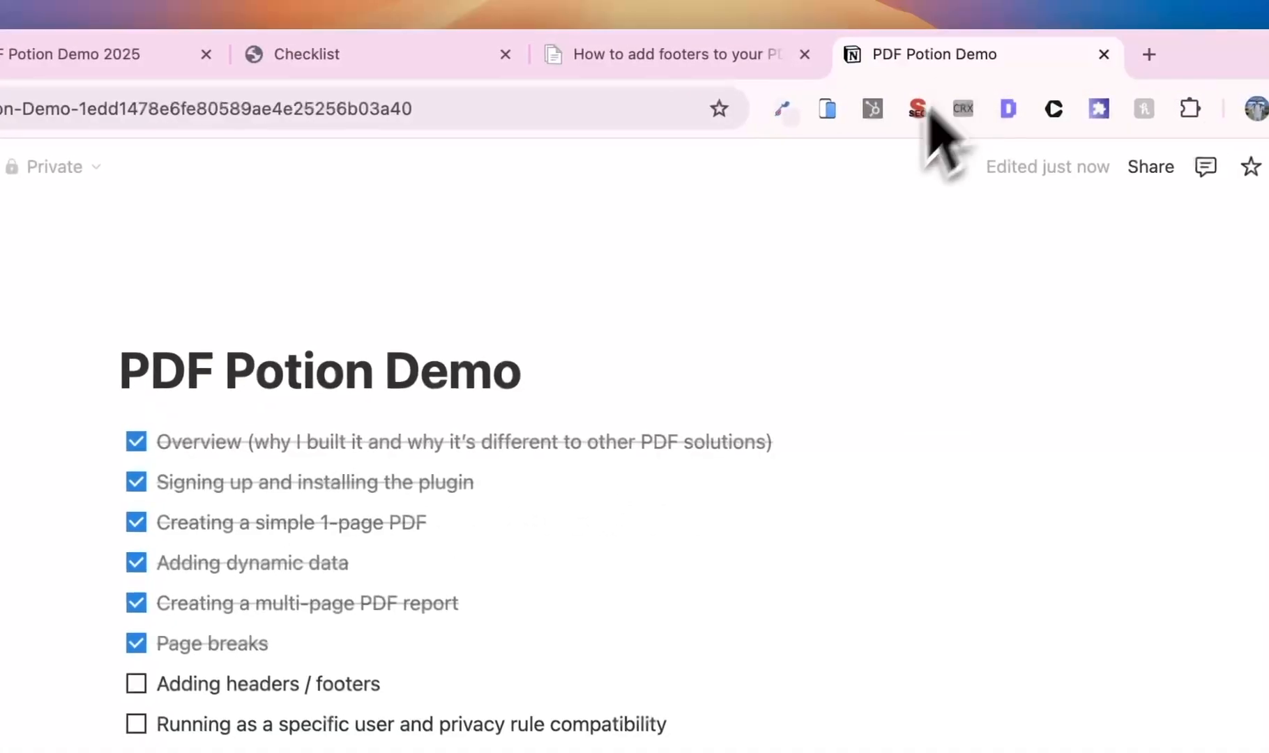
{"action": "left_click", "coordinate": [441, 414]}
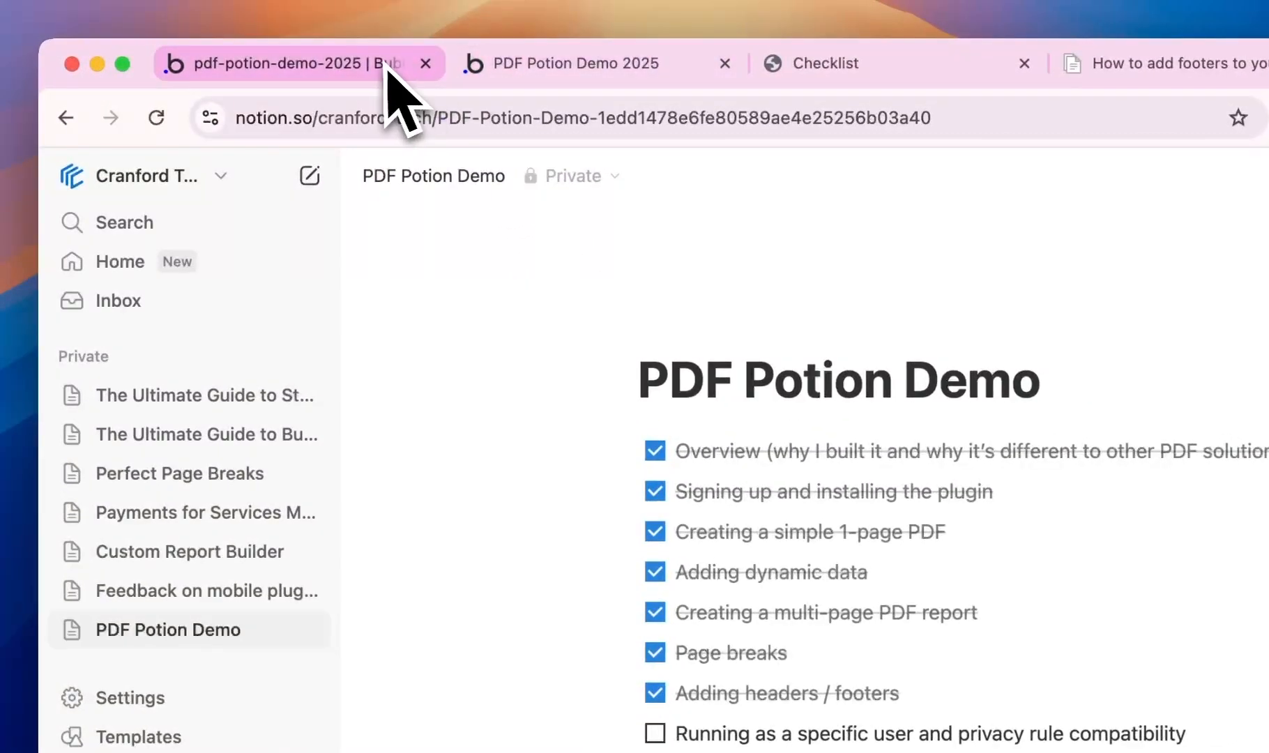
{"action": "left_click", "coordinate": [382, 64]}
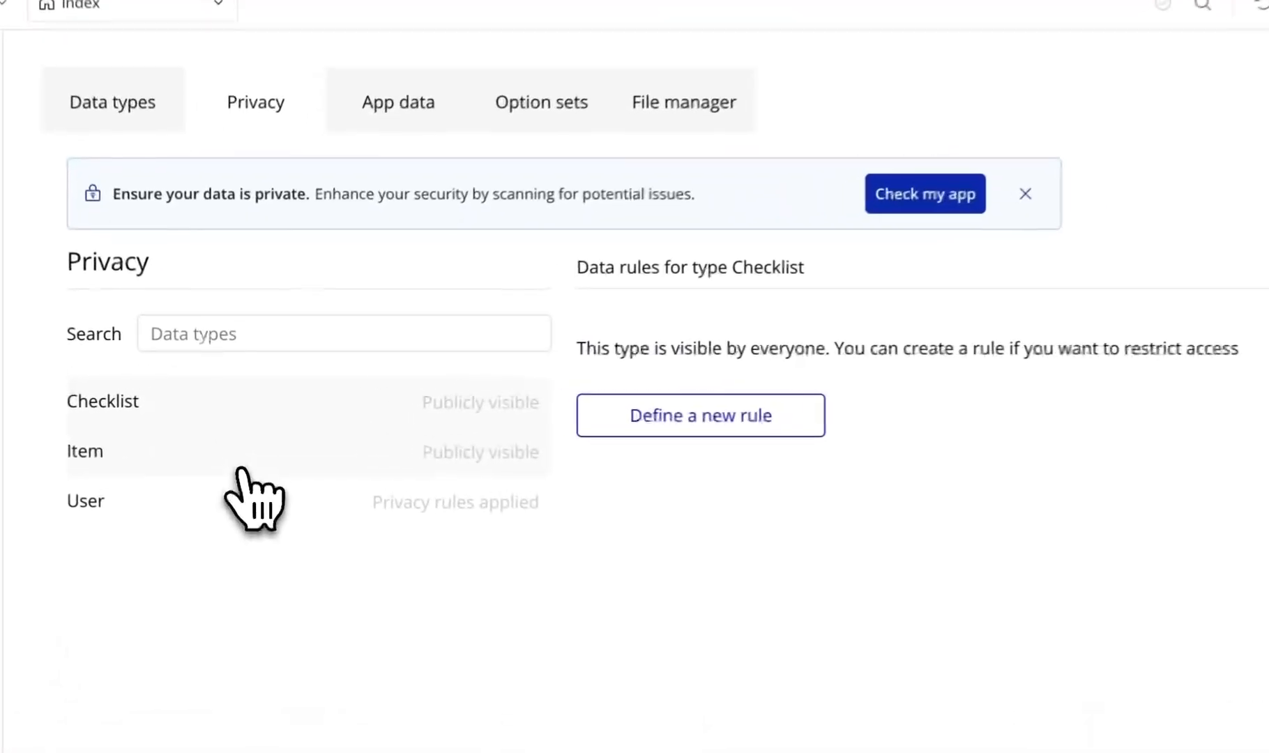
- Create an 'Item Privacy Rule' for Items: This Item's Creator is Current User
{"action": "left_click", "coordinate": [231, 441]}
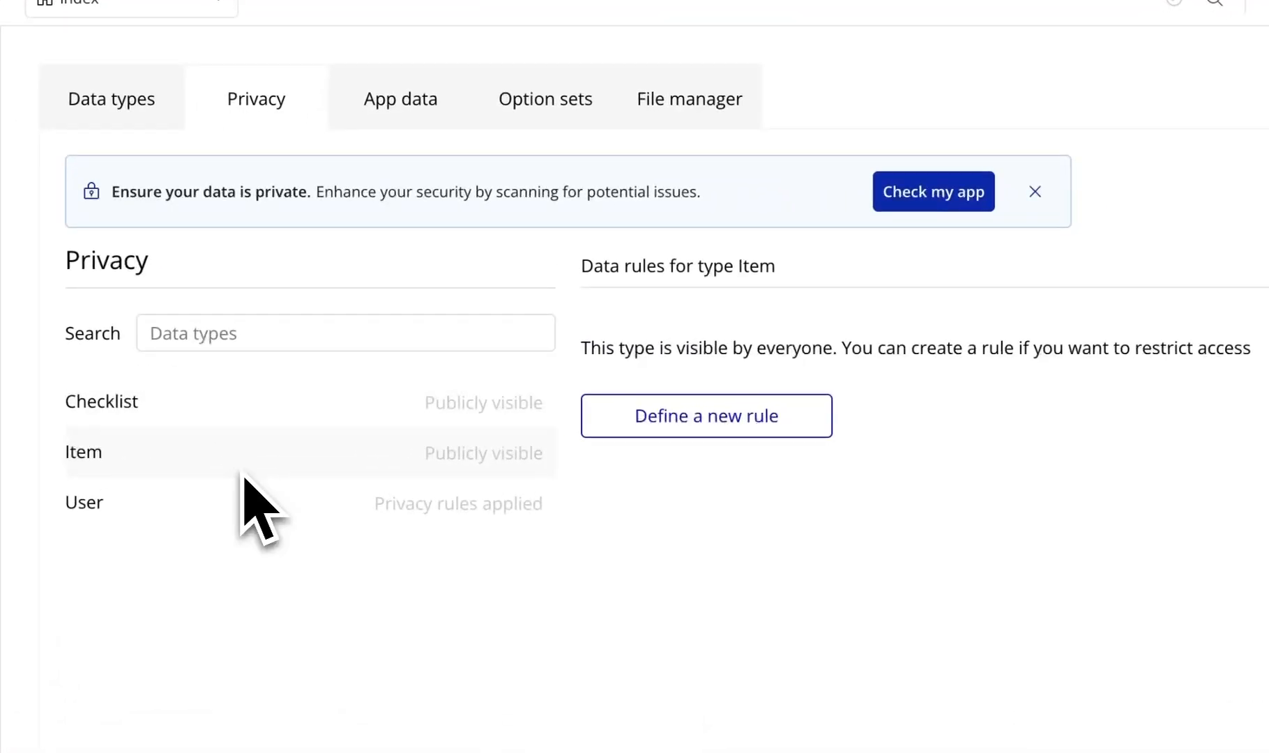
{"action": "left_click", "coordinate": [662, 427]}
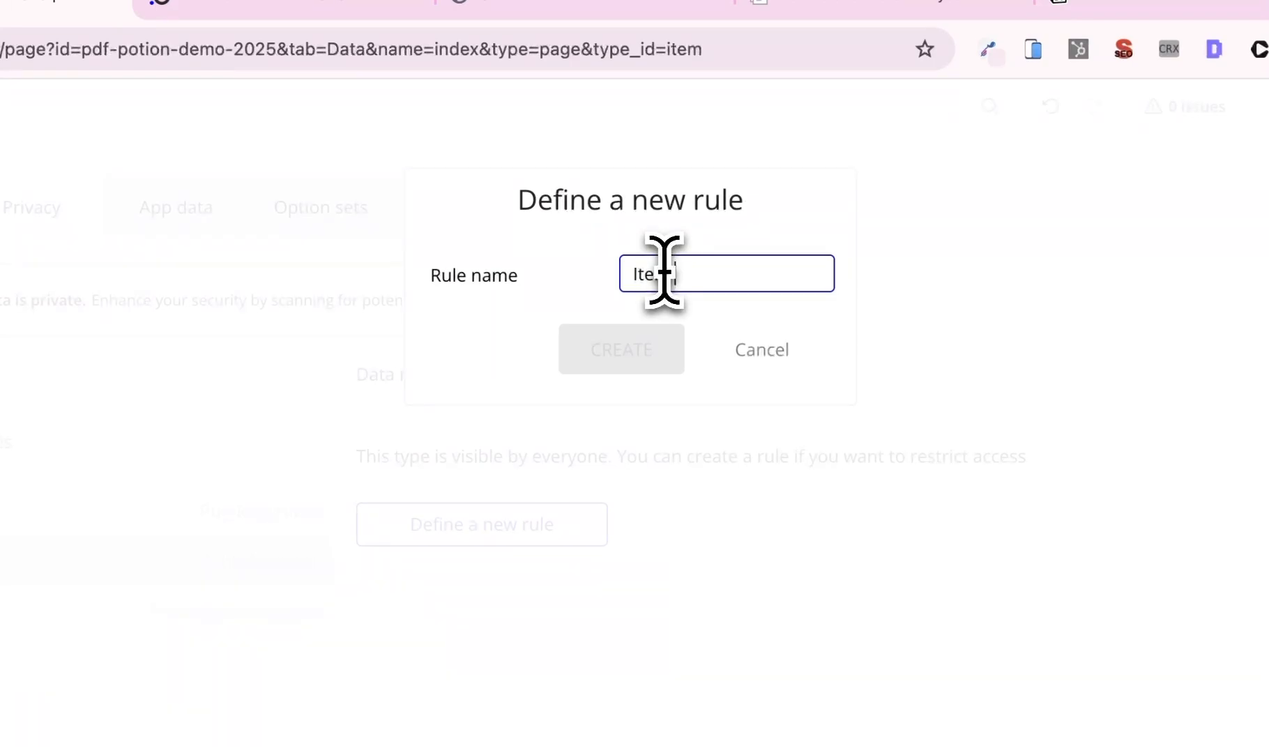
{"action": "type", "text": "ica"}
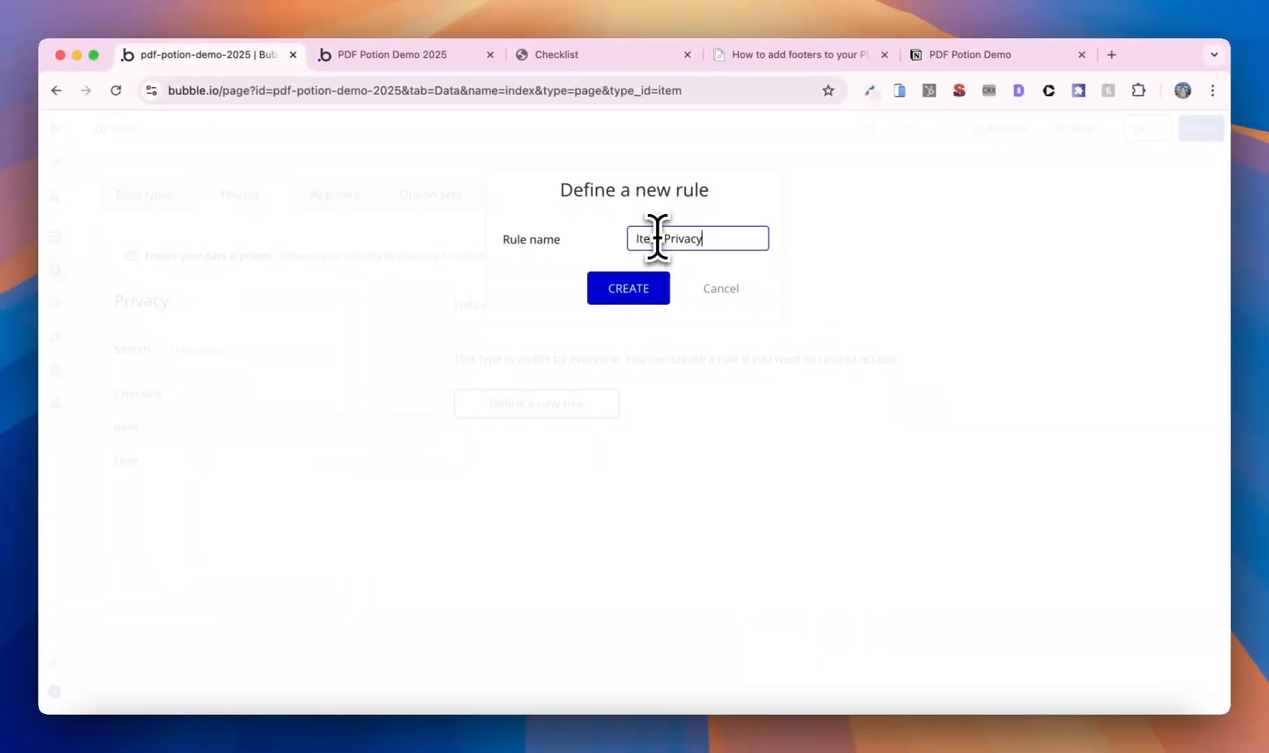
{"action": "left_click", "coordinate": [645, 300]}
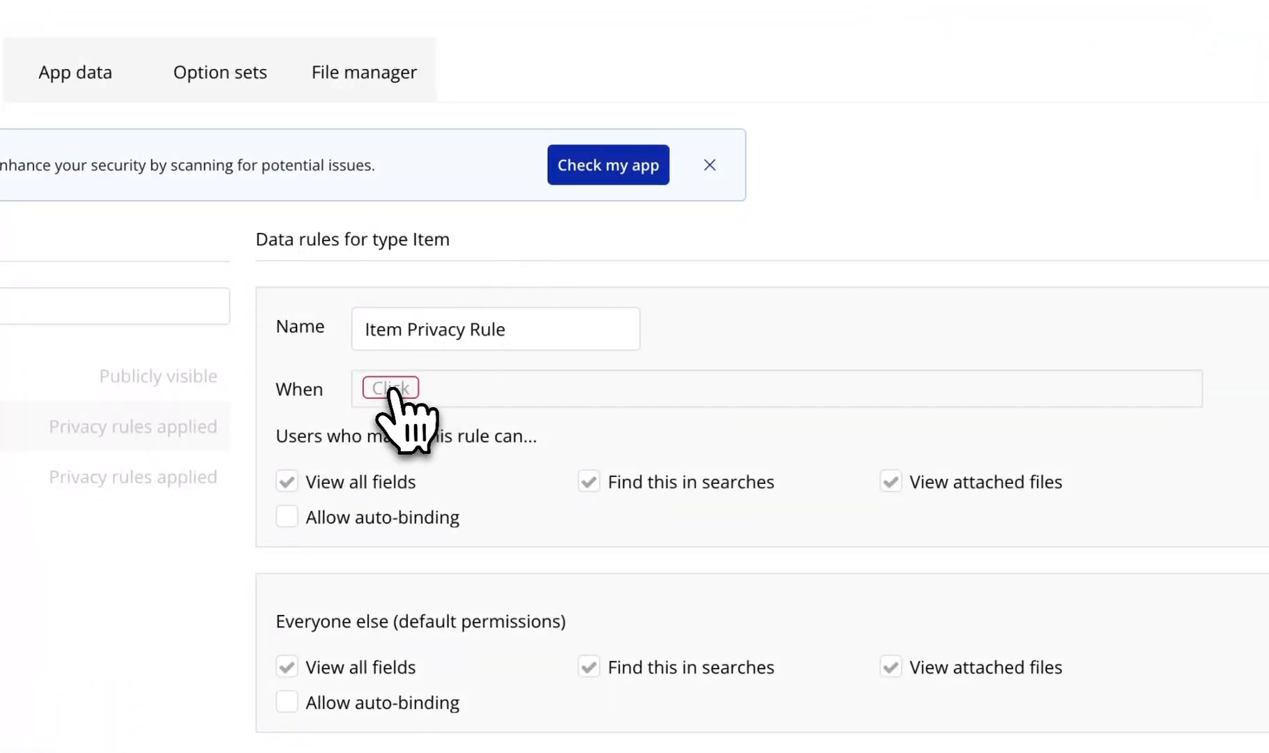
{"action": "left_click", "coordinate": [390, 388]}
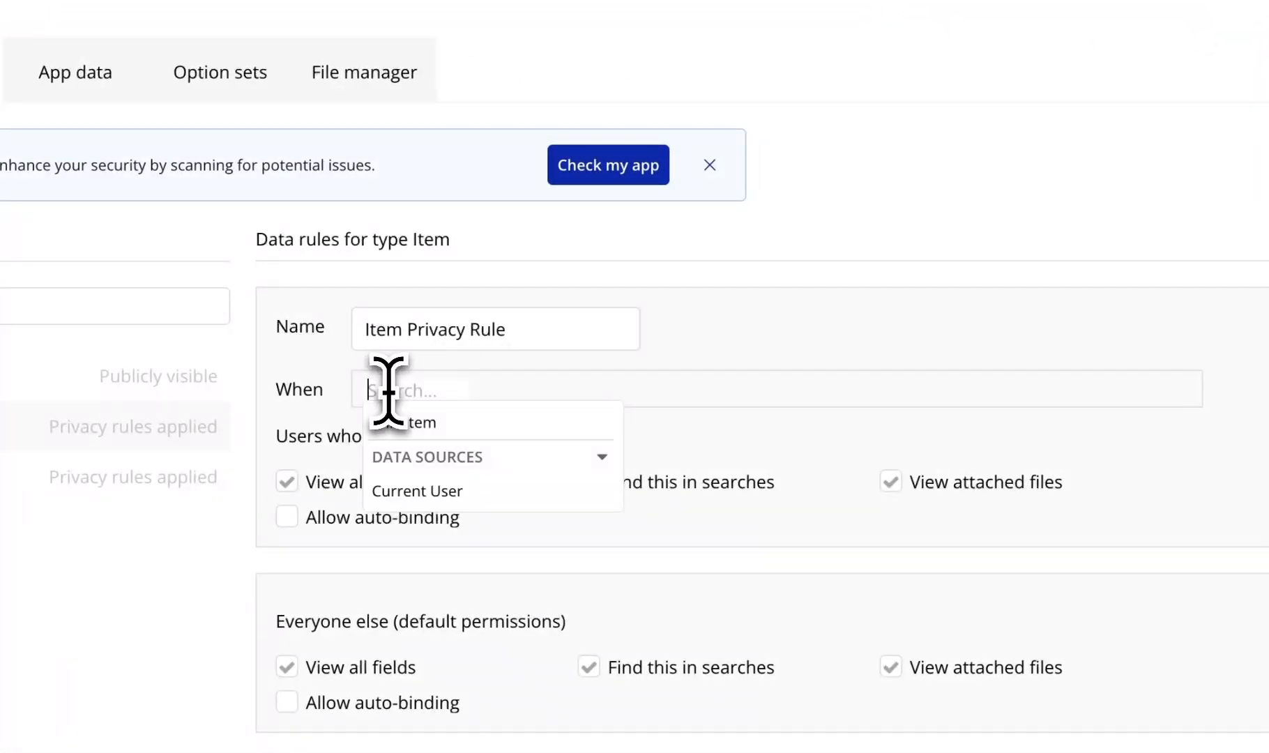
{"action": "left_click", "coordinate": [394, 422]}
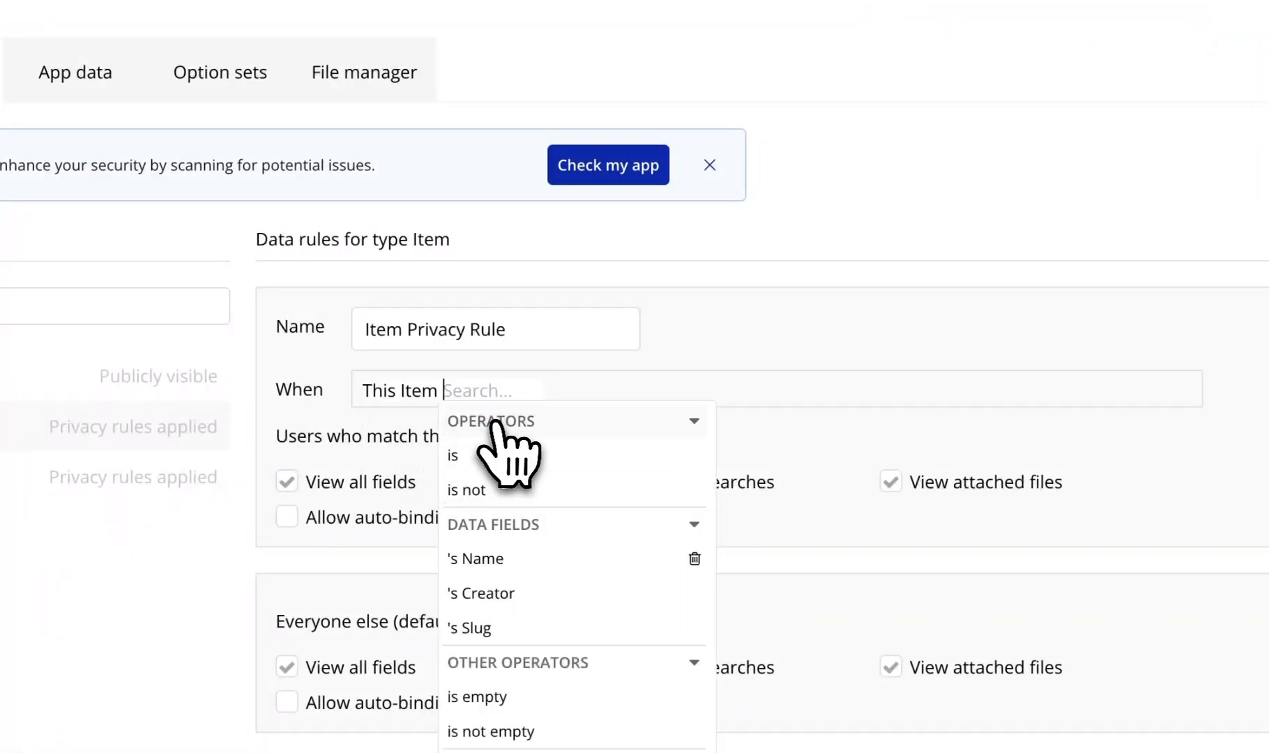
{"action": "left_click", "coordinate": [544, 589]}
{"action": "left_click", "coordinate": [630, 460]}
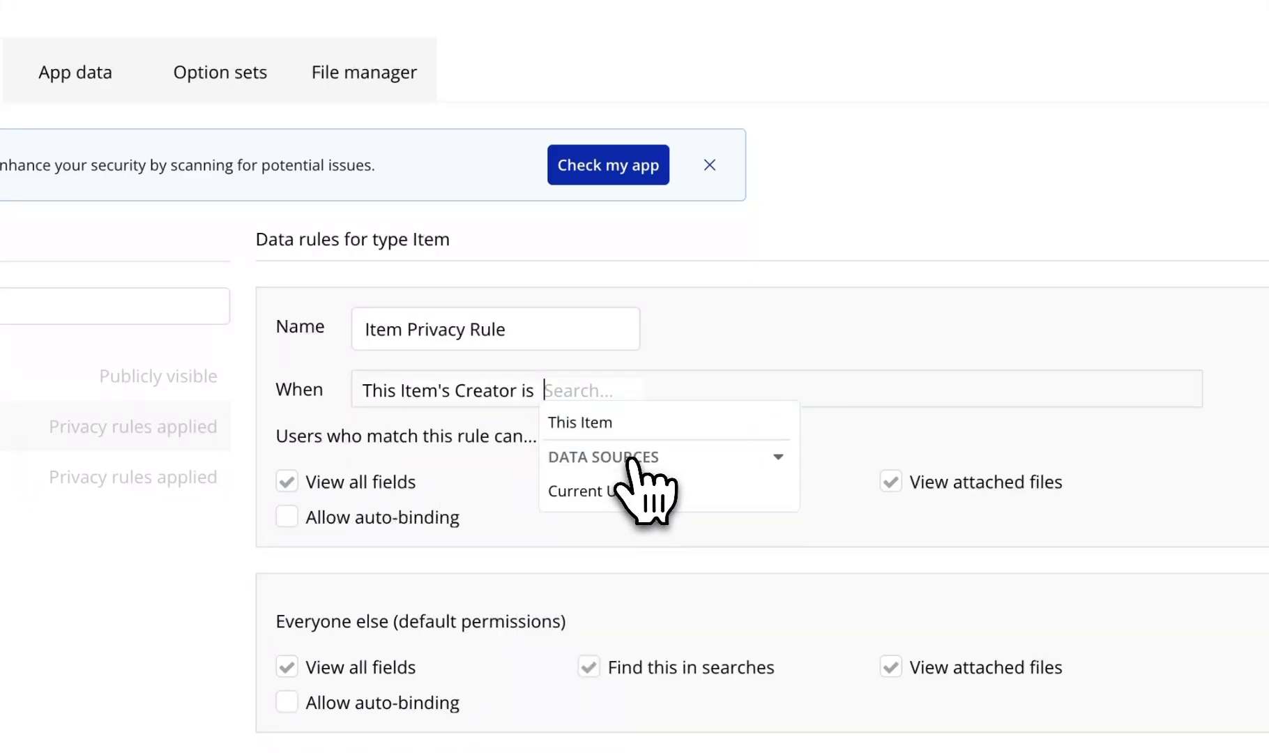
{"action": "left_click", "coordinate": [625, 488]}
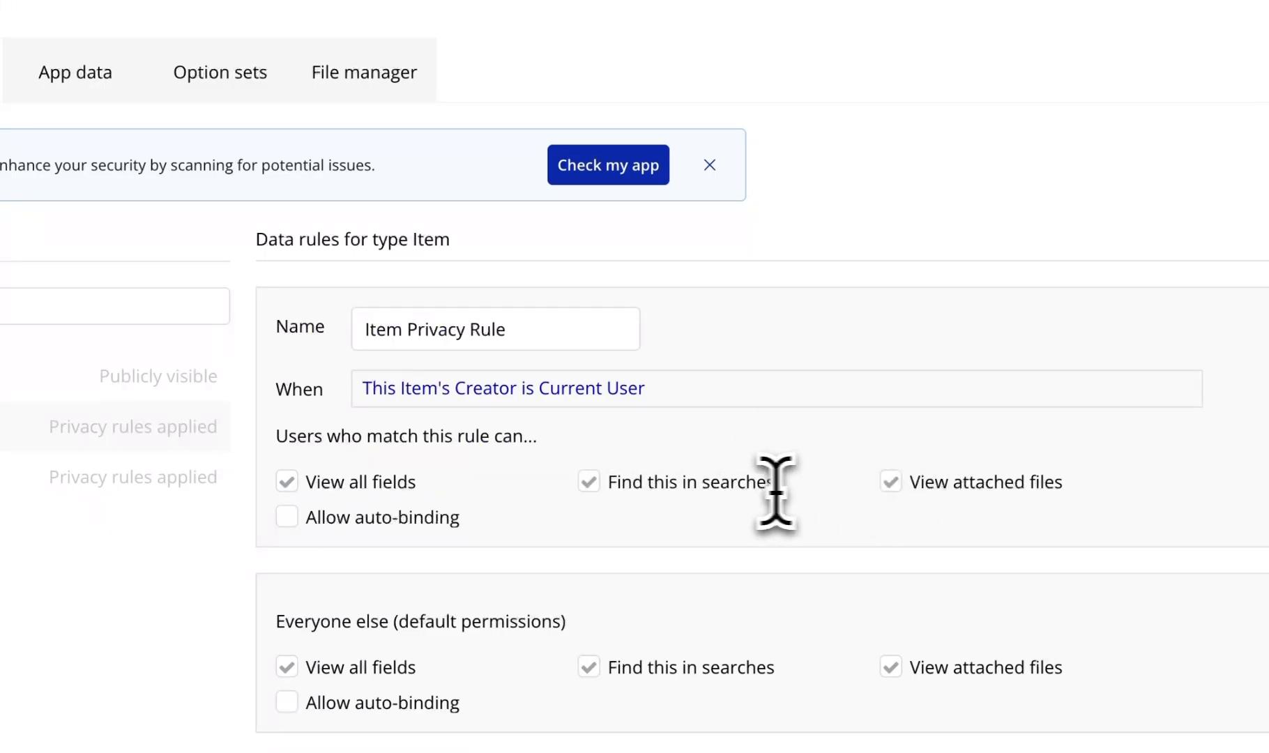
- Stop everyone else viewing Item fields or finding Items in searches, then view the Items data
{"action": "left_click", "coordinate": [288, 668]}
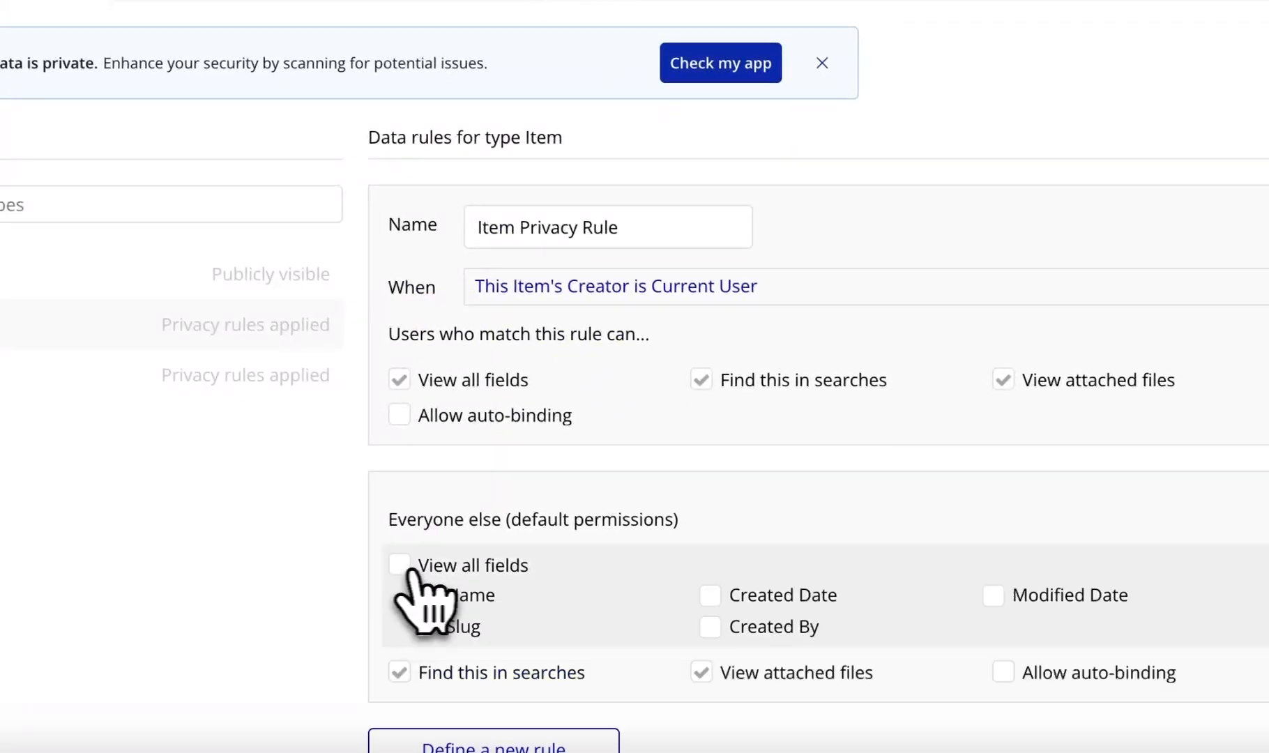
{"action": "scroll", "coordinate": [735, 585], "scroll_direction": "down", "scroll_amount": 1}
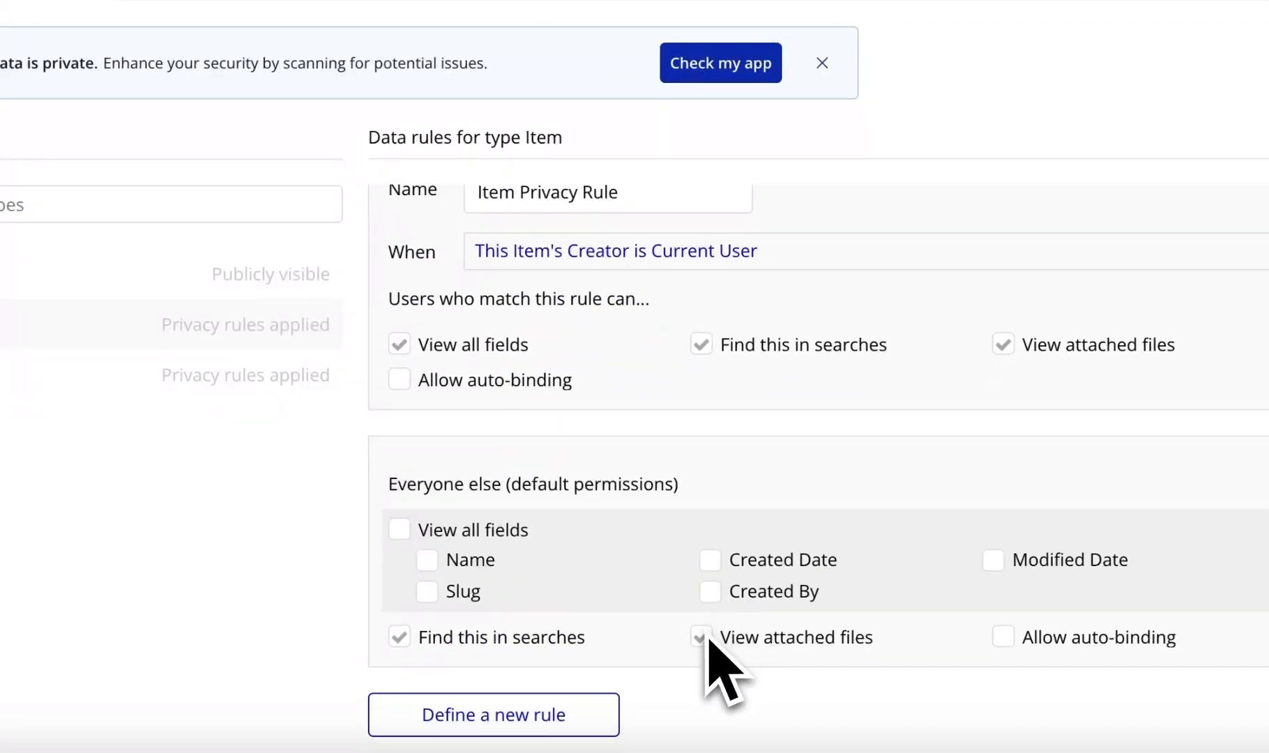
{"action": "left_click", "coordinate": [403, 637]}
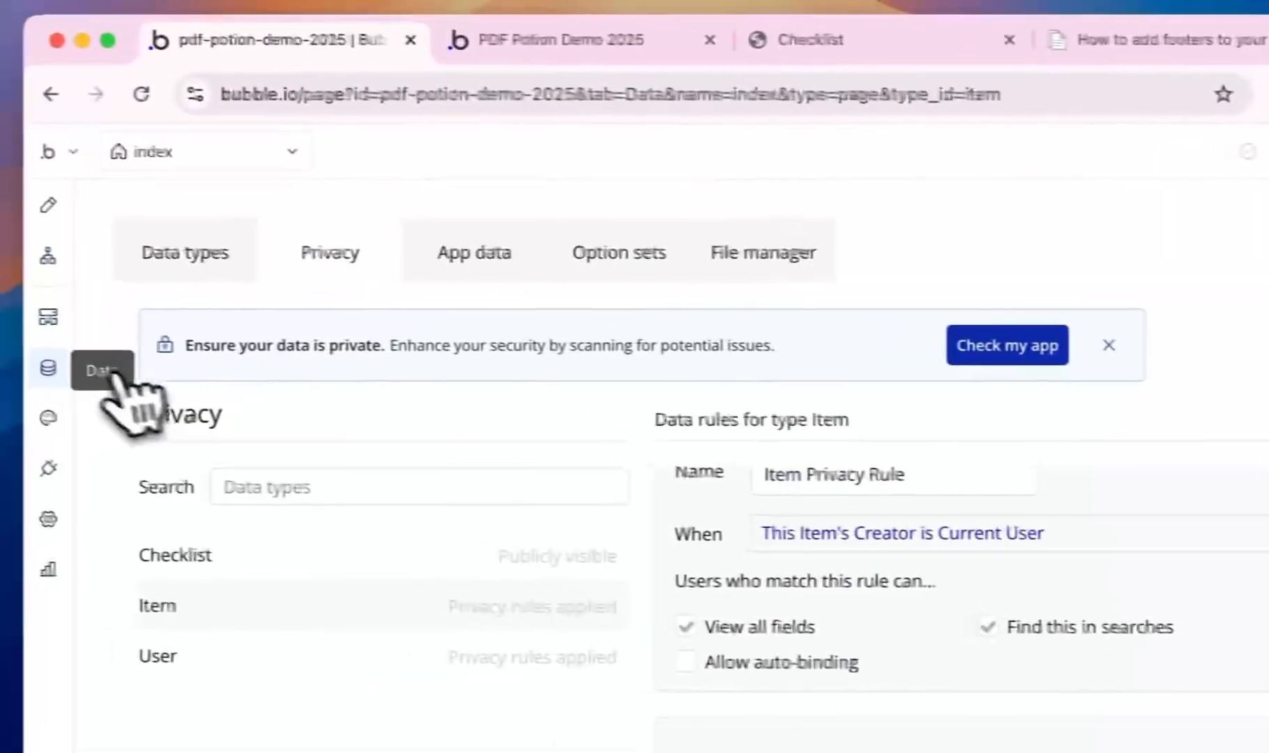
{"action": "left_click", "coordinate": [481, 268]}
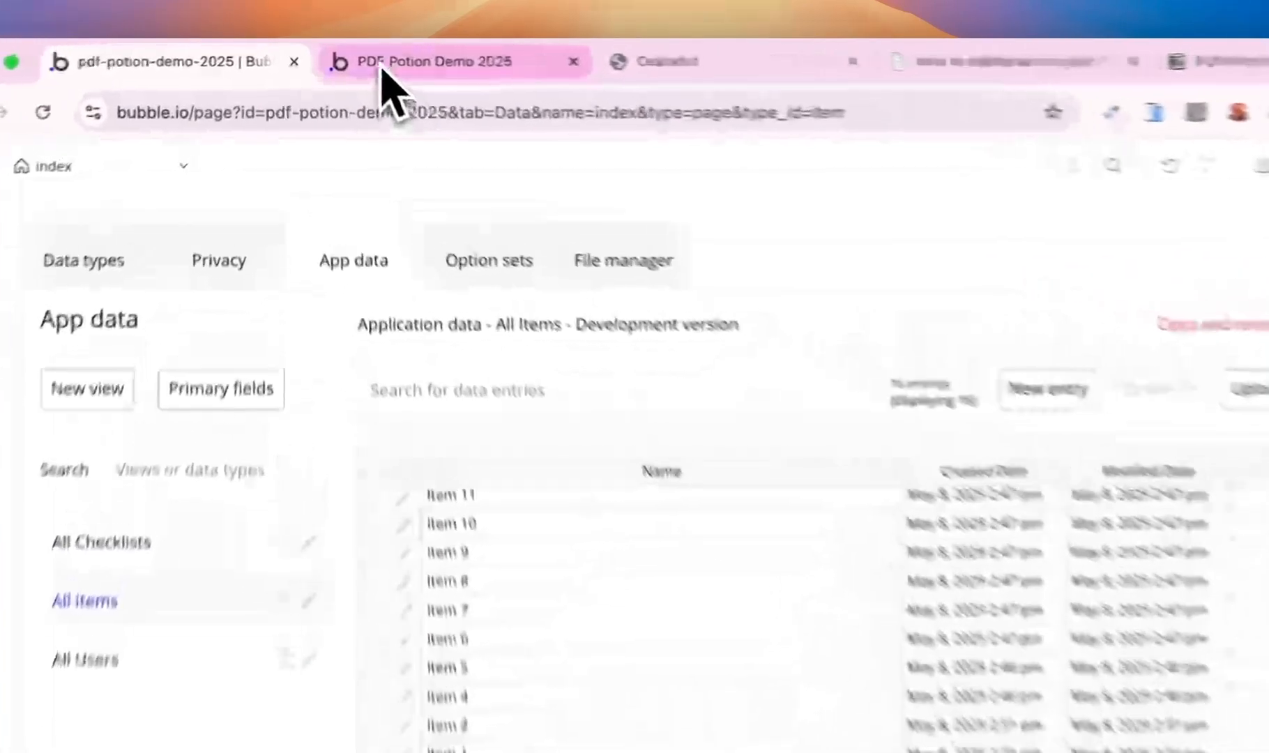
{"action": "left_click", "coordinate": [352, 54]}
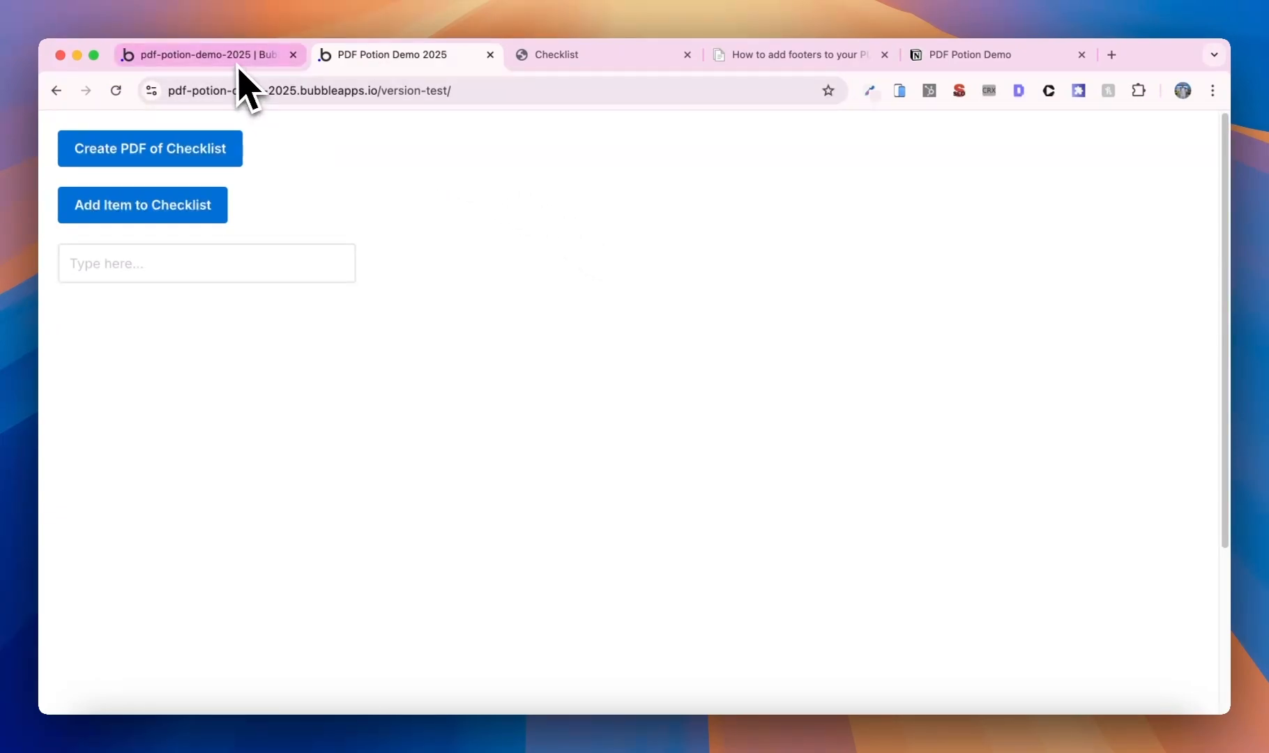
{"action": "left_click", "coordinate": [237, 61]}
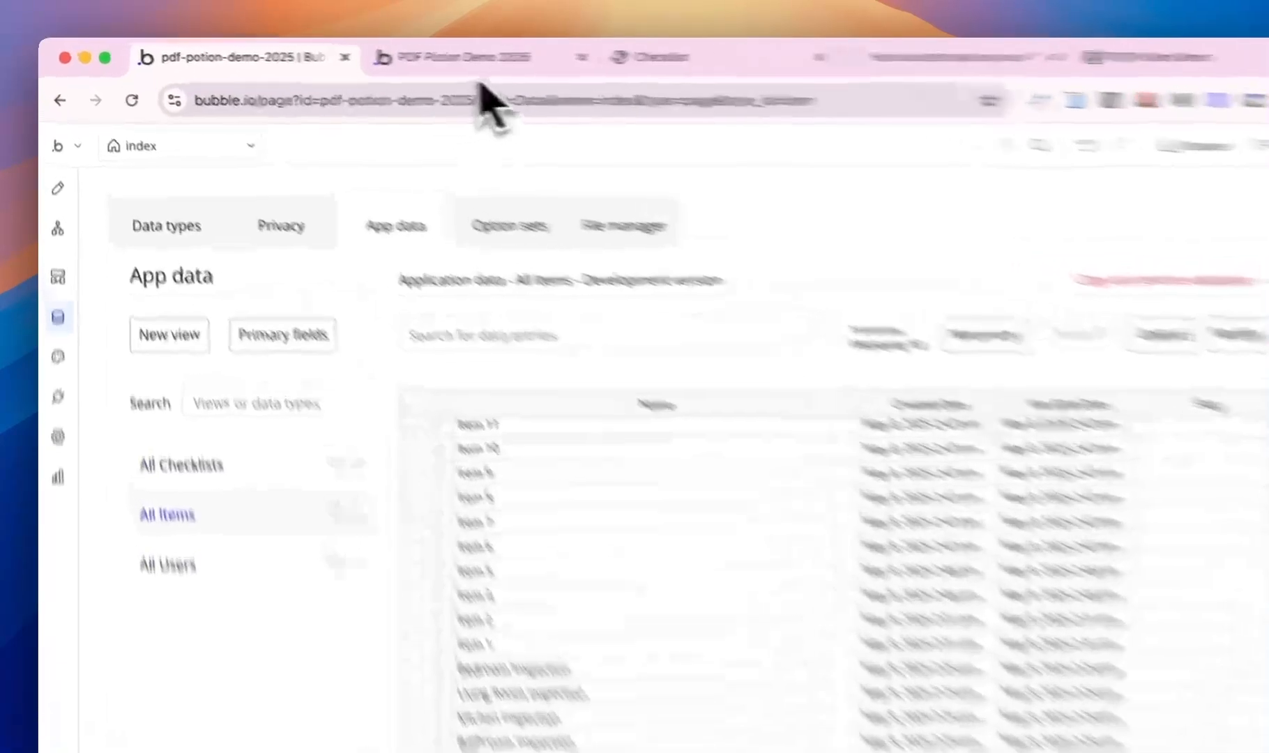
{"action": "left_click", "coordinate": [446, 59]}
{"action": "left_click", "coordinate": [254, 390]}
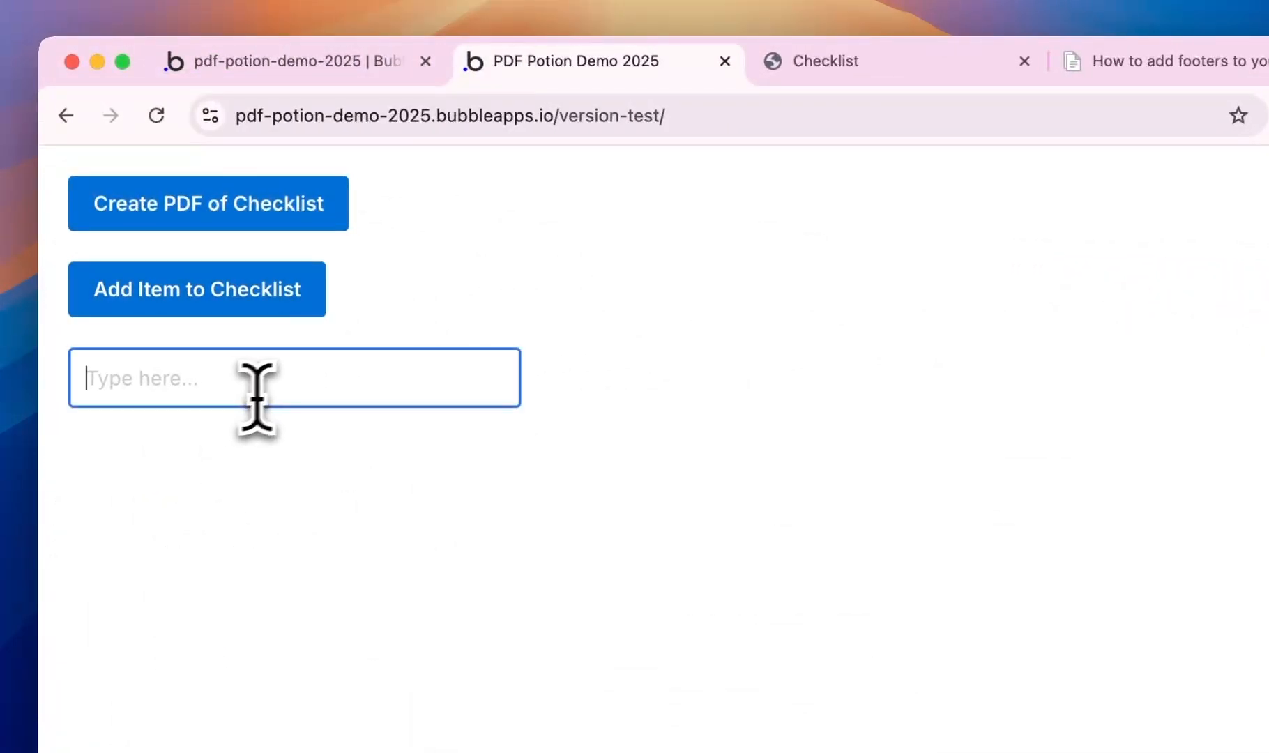
{"action": "left_click", "coordinate": [314, 62]}
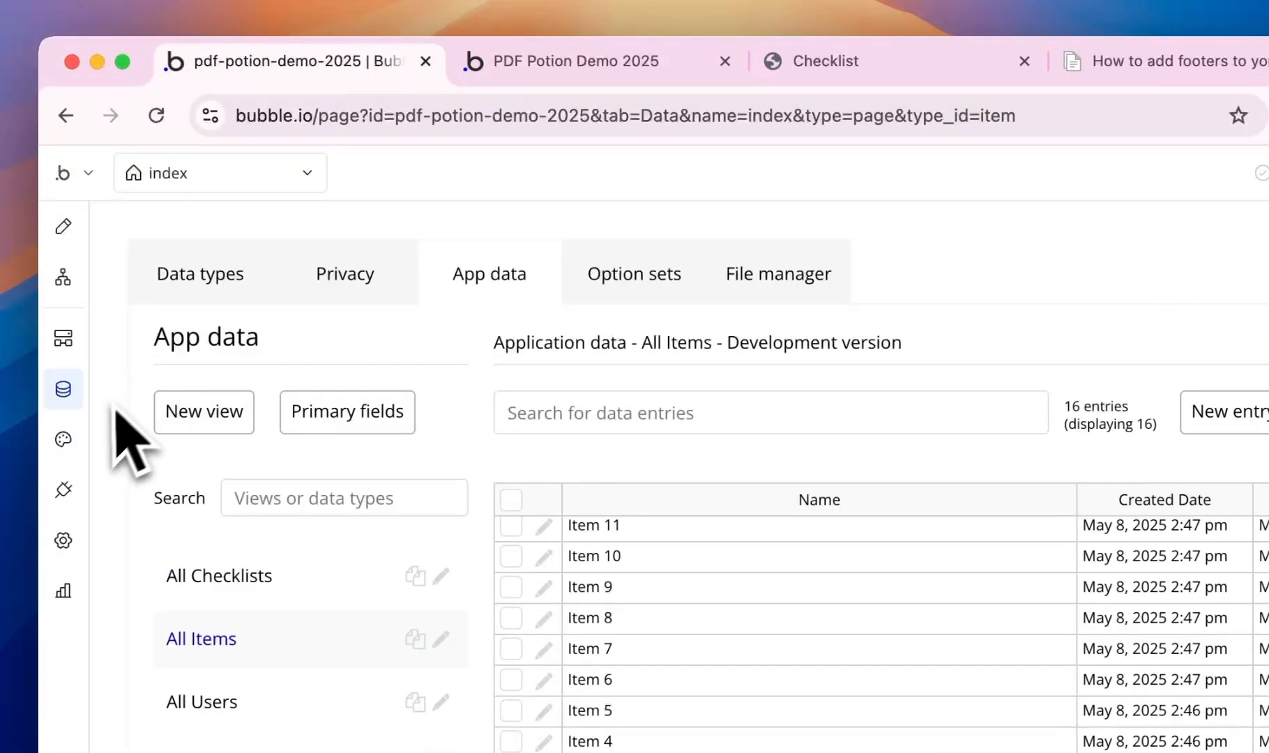
- Add a 'Logged in as Current User's Name' text to the index page and preview it
{"action": "left_click", "coordinate": [63, 225]}
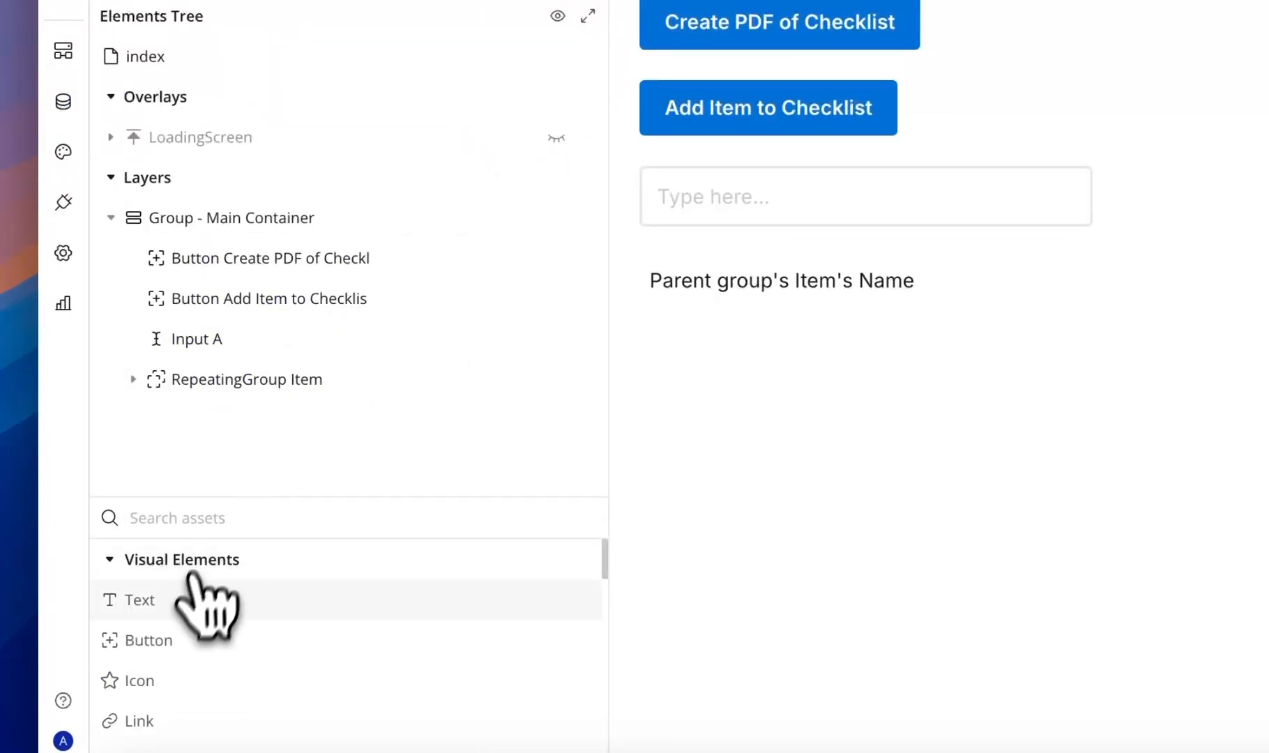
{"action": "left_click_drag", "start_coordinate": [184, 601], "coordinate": [859, 481]}
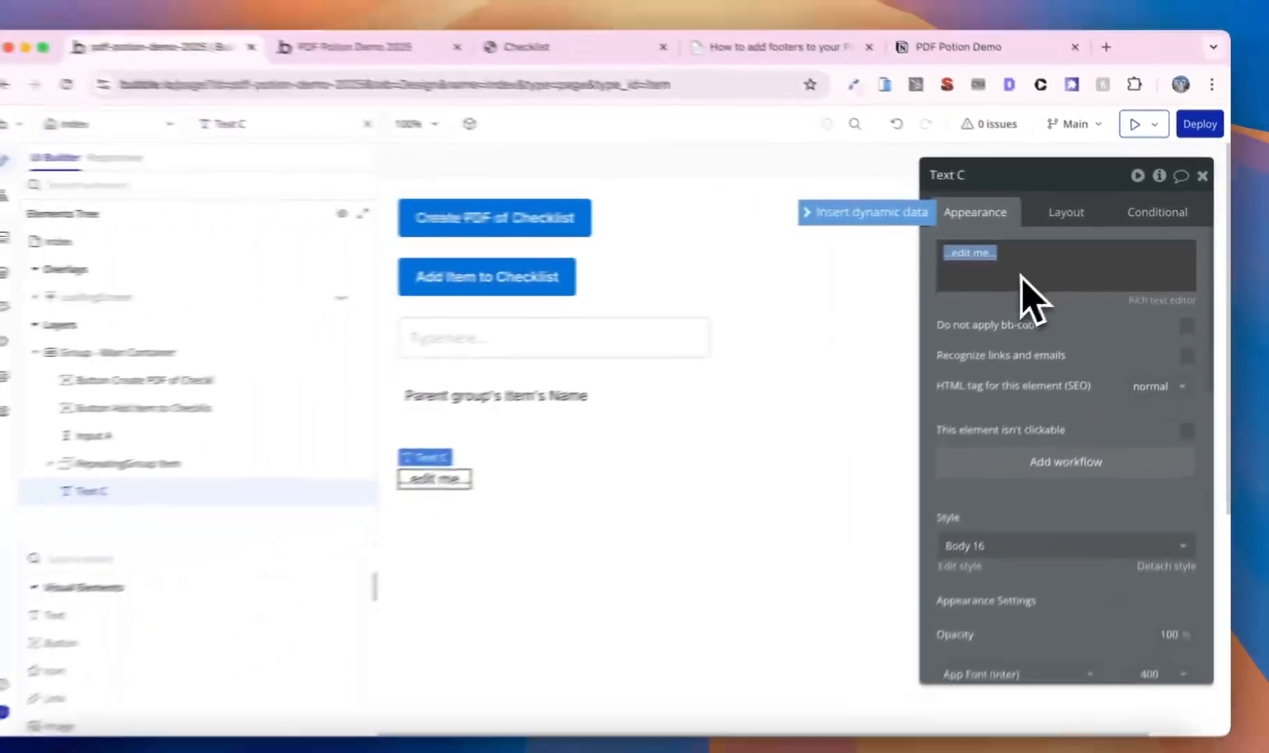
{"action": "type", "text": "Logged in as"}
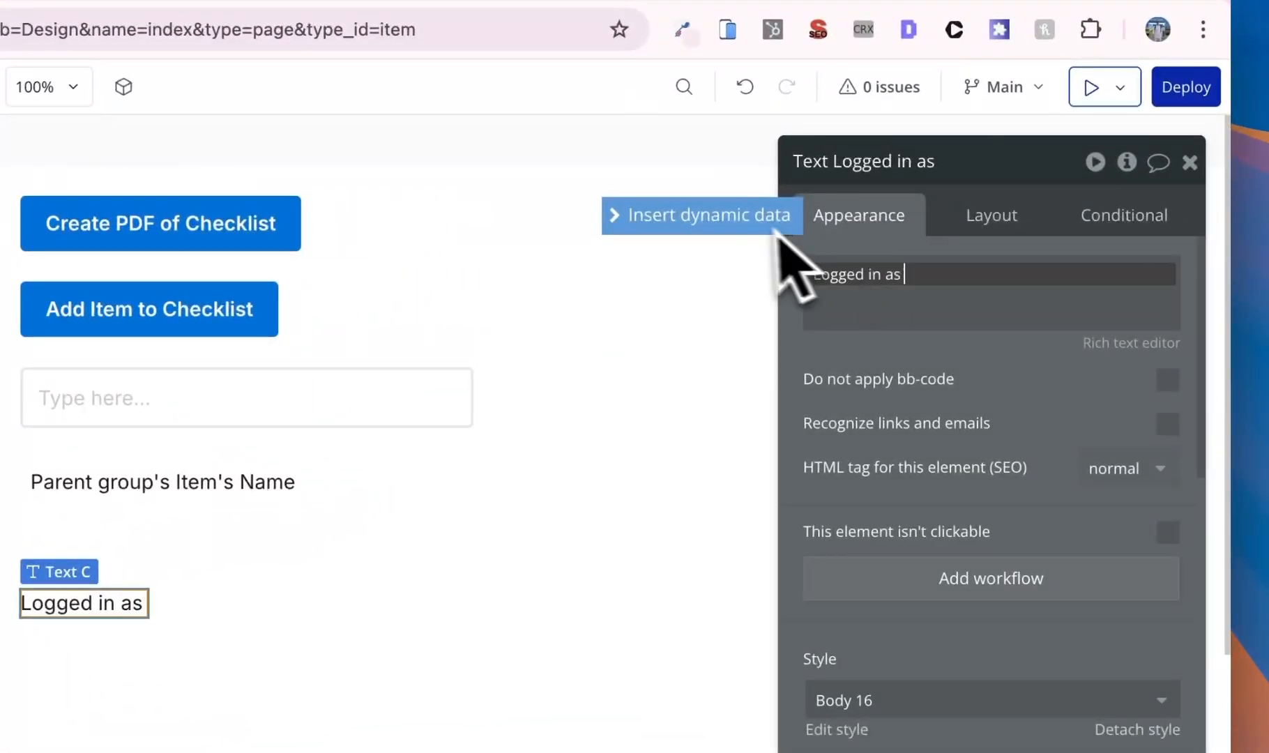
{"action": "left_click", "coordinate": [746, 225]}
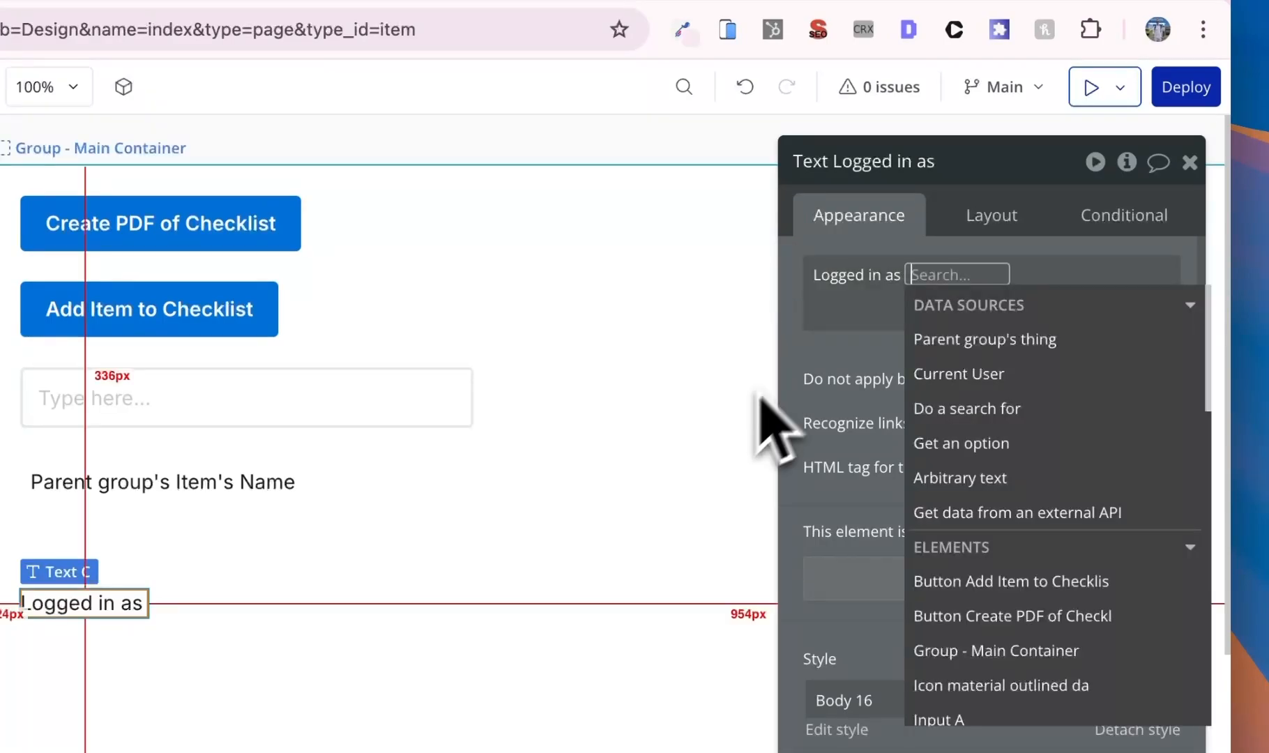
{"action": "left_click", "coordinate": [1024, 384]}
{"action": "left_click", "coordinate": [1014, 439]}
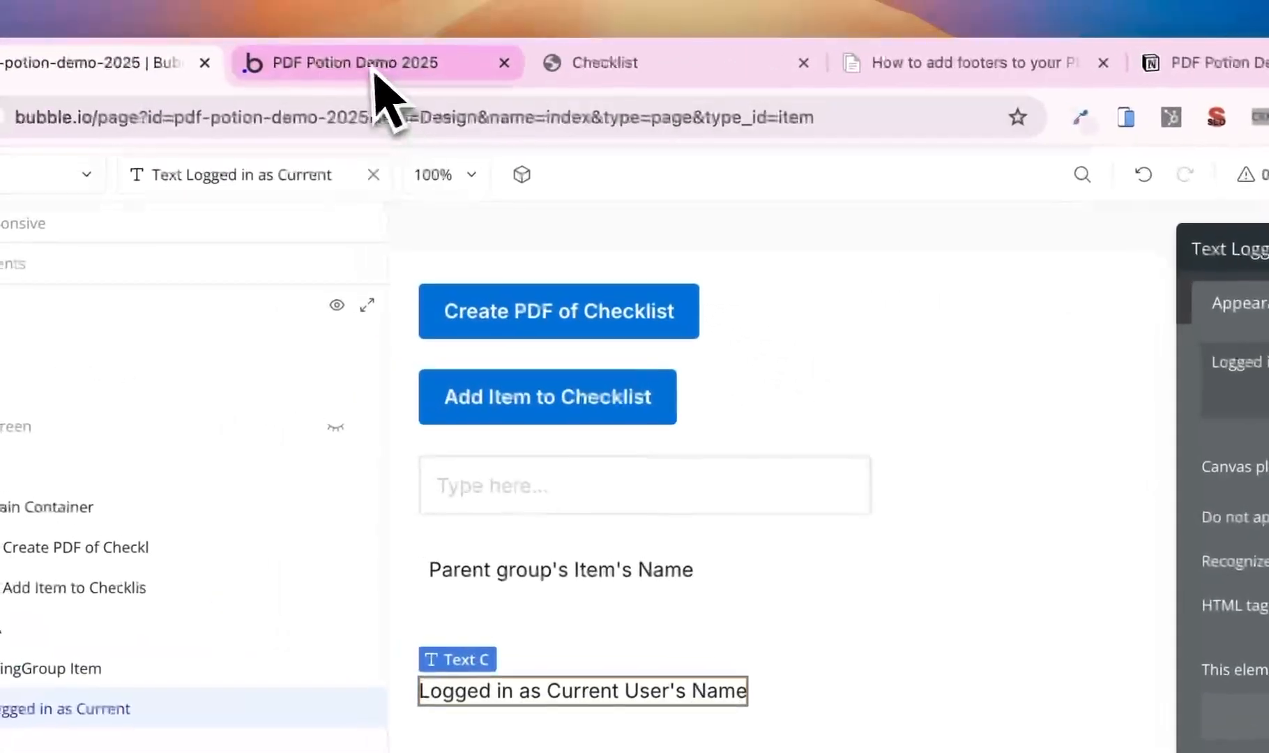
{"action": "left_click", "coordinate": [376, 85]}
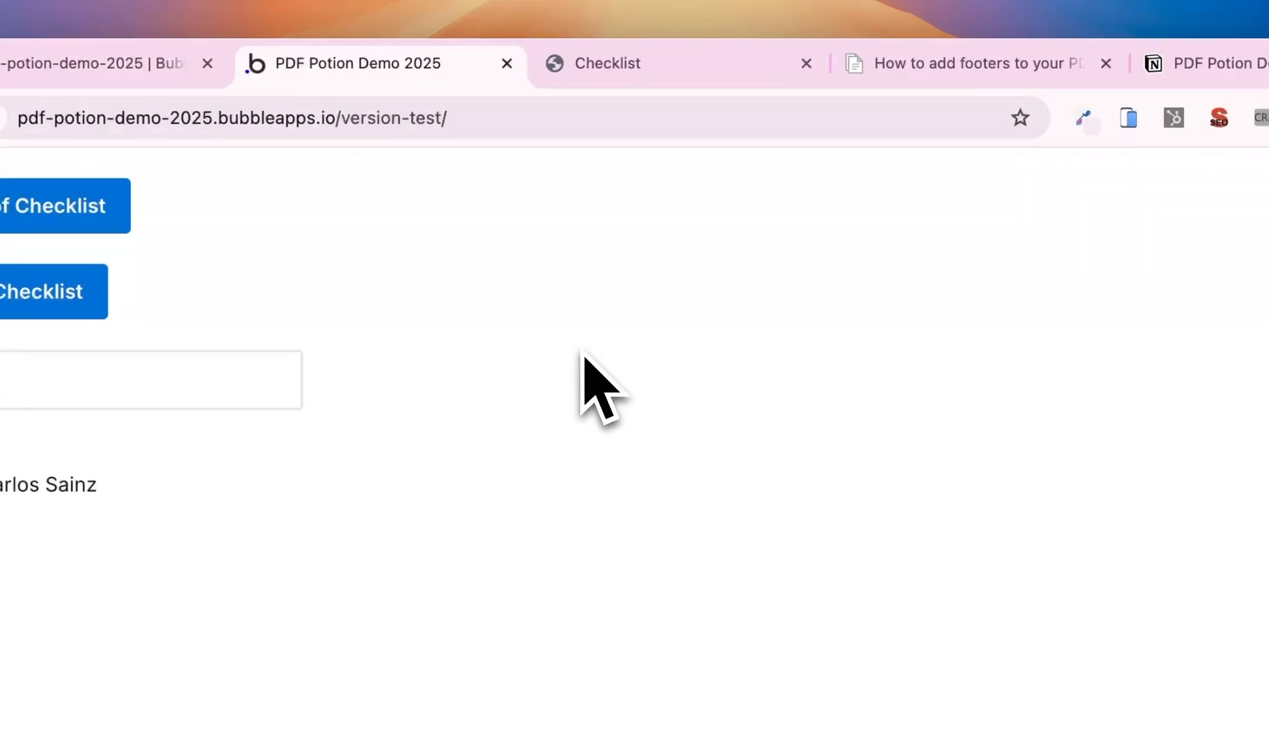
{"action": "left_click", "coordinate": [133, 64]}
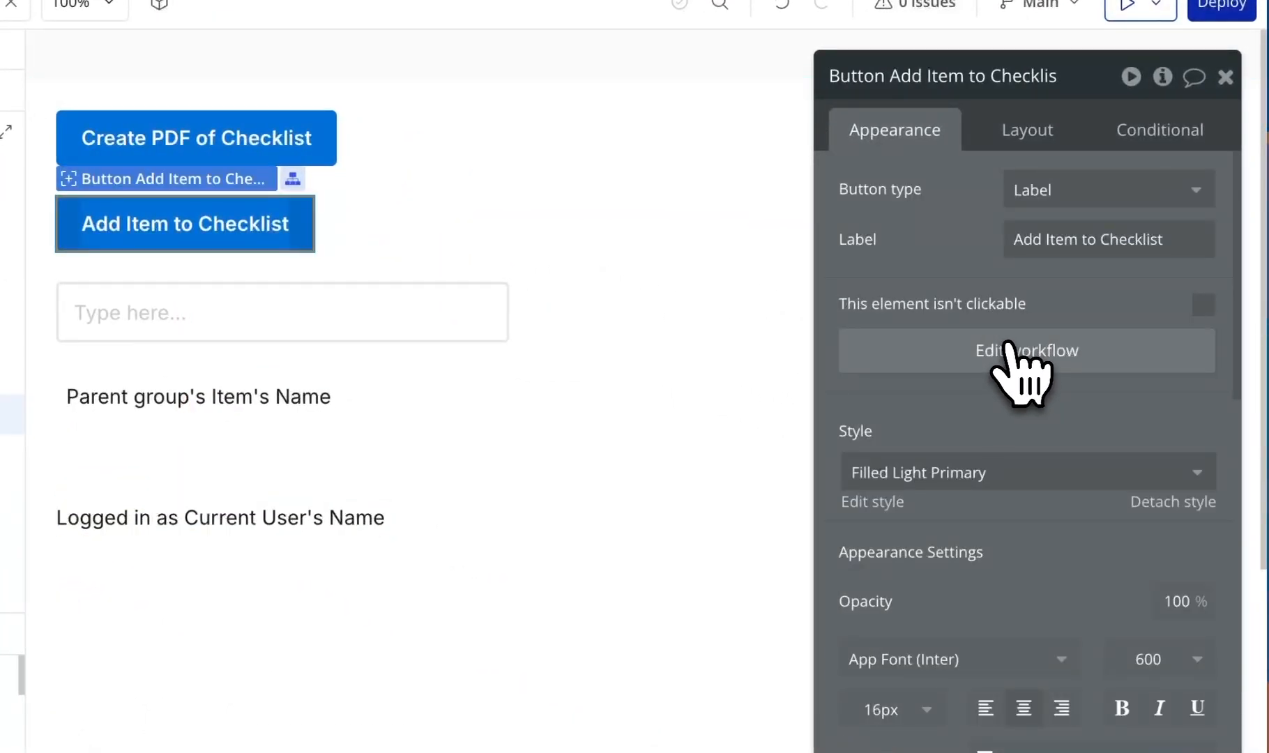
- Insert a Create a new Item step before the set-state step in Add Item to Checklist
{"action": "left_click", "coordinate": [1007, 345]}
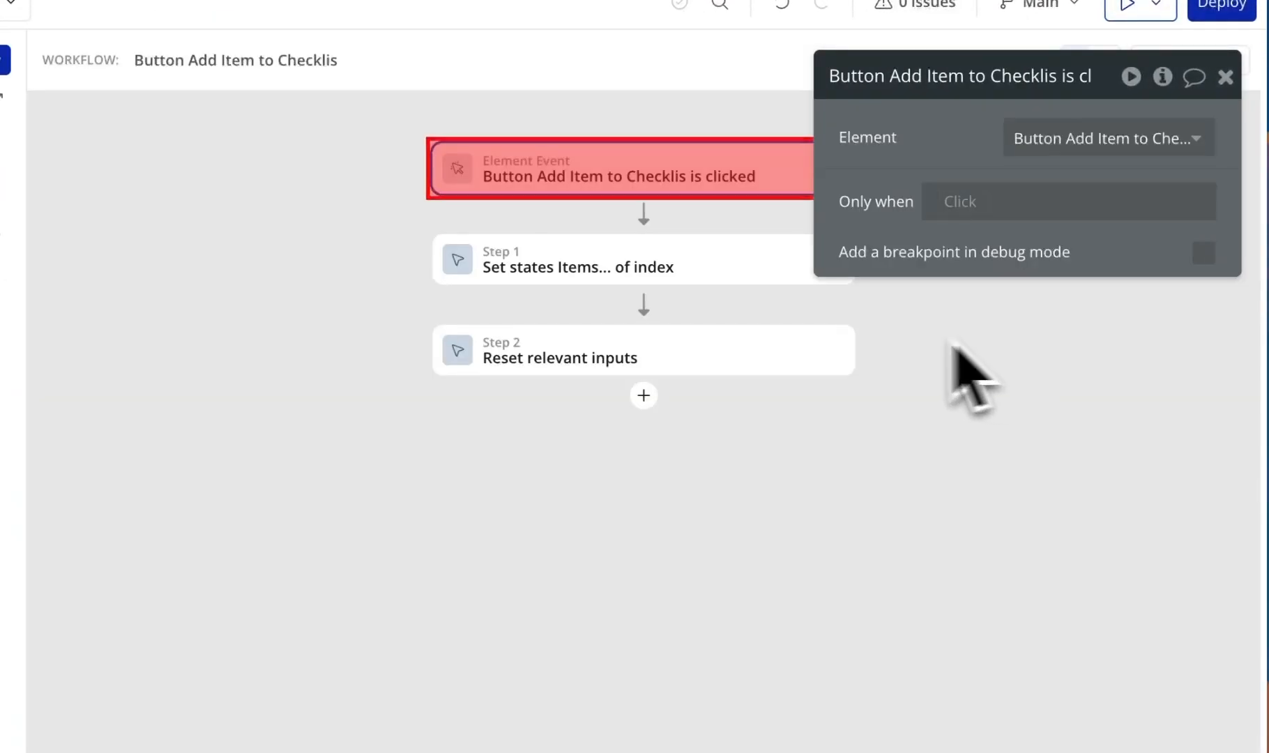
{"action": "left_click", "coordinate": [795, 268]}
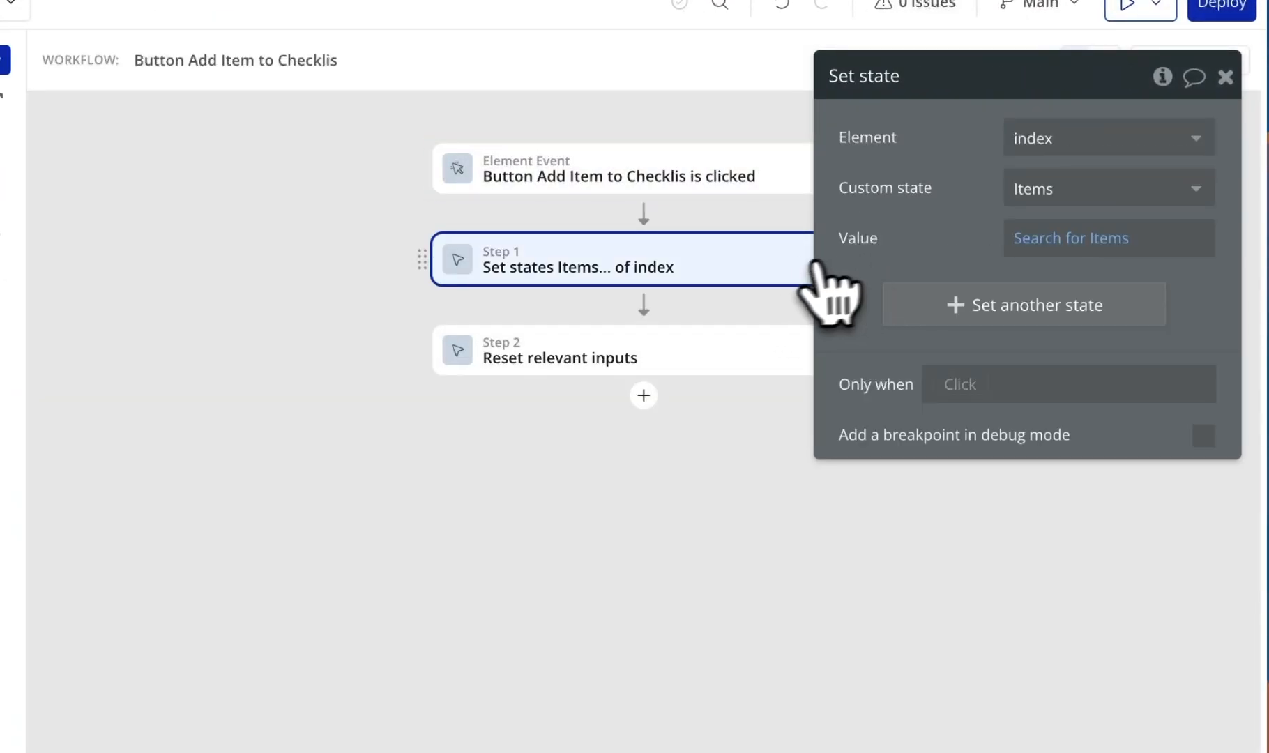
{"action": "right_click", "coordinate": [697, 270]}
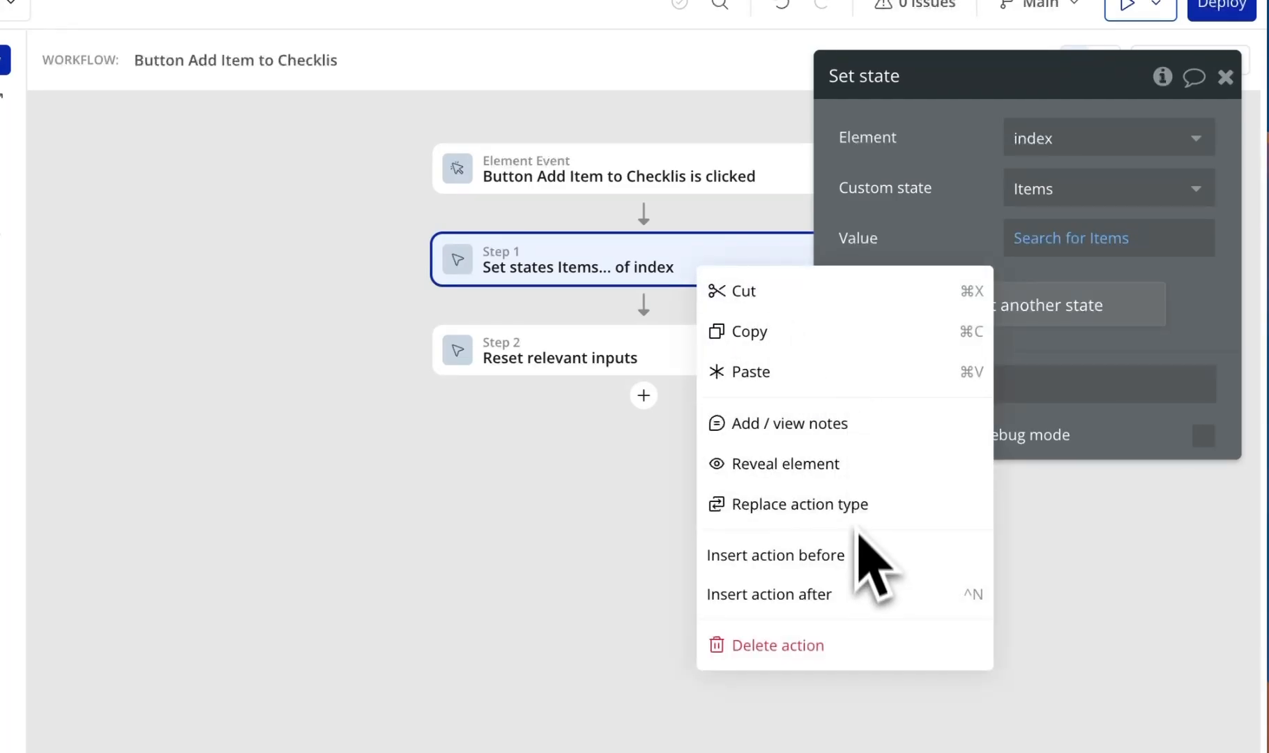
{"action": "left_click", "coordinate": [854, 554]}
{"action": "type", "text": "cre"}
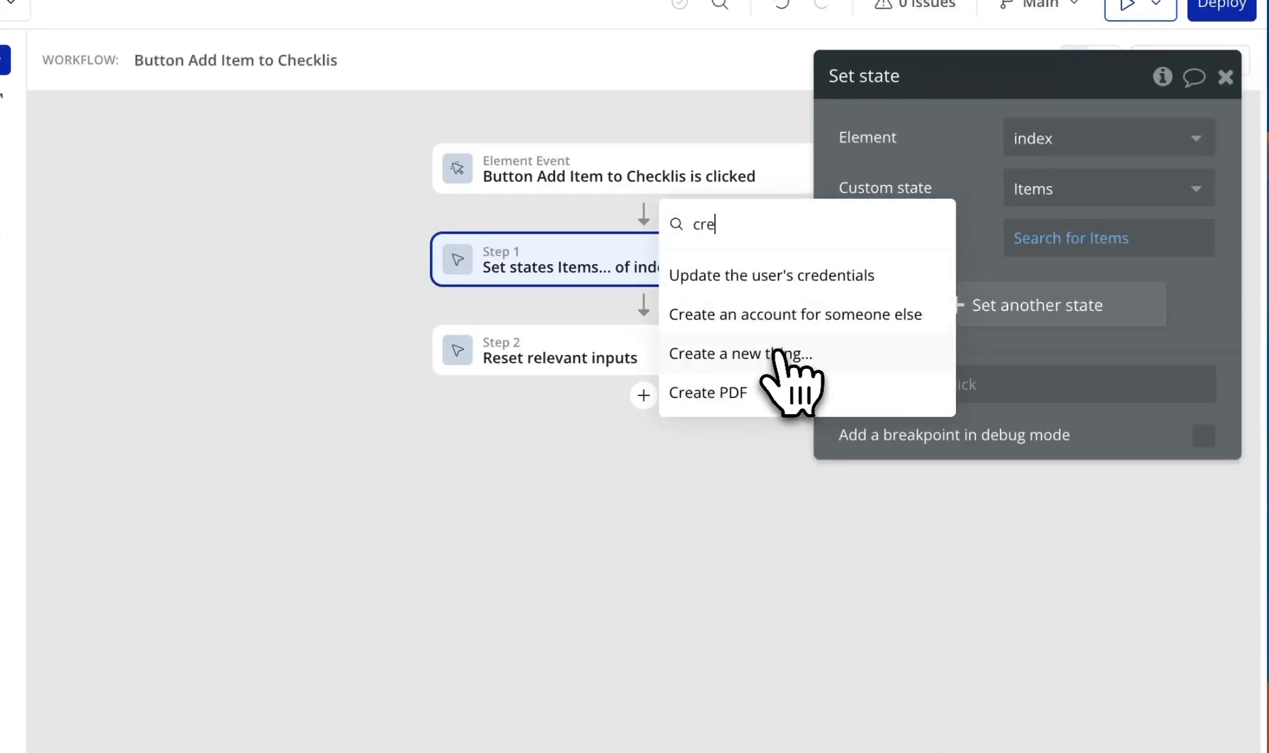
{"action": "left_click", "coordinate": [778, 352]}
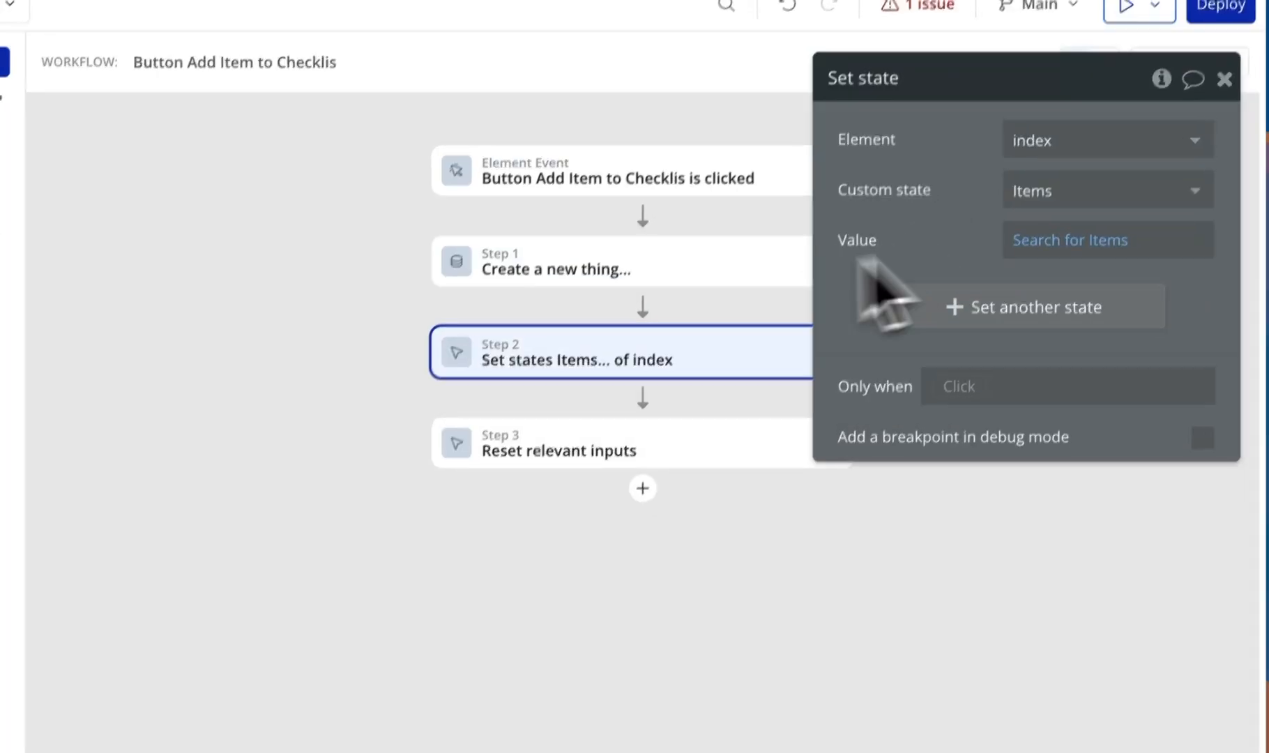
{"action": "left_click", "coordinate": [715, 272]}
{"action": "left_click", "coordinate": [1035, 216]}
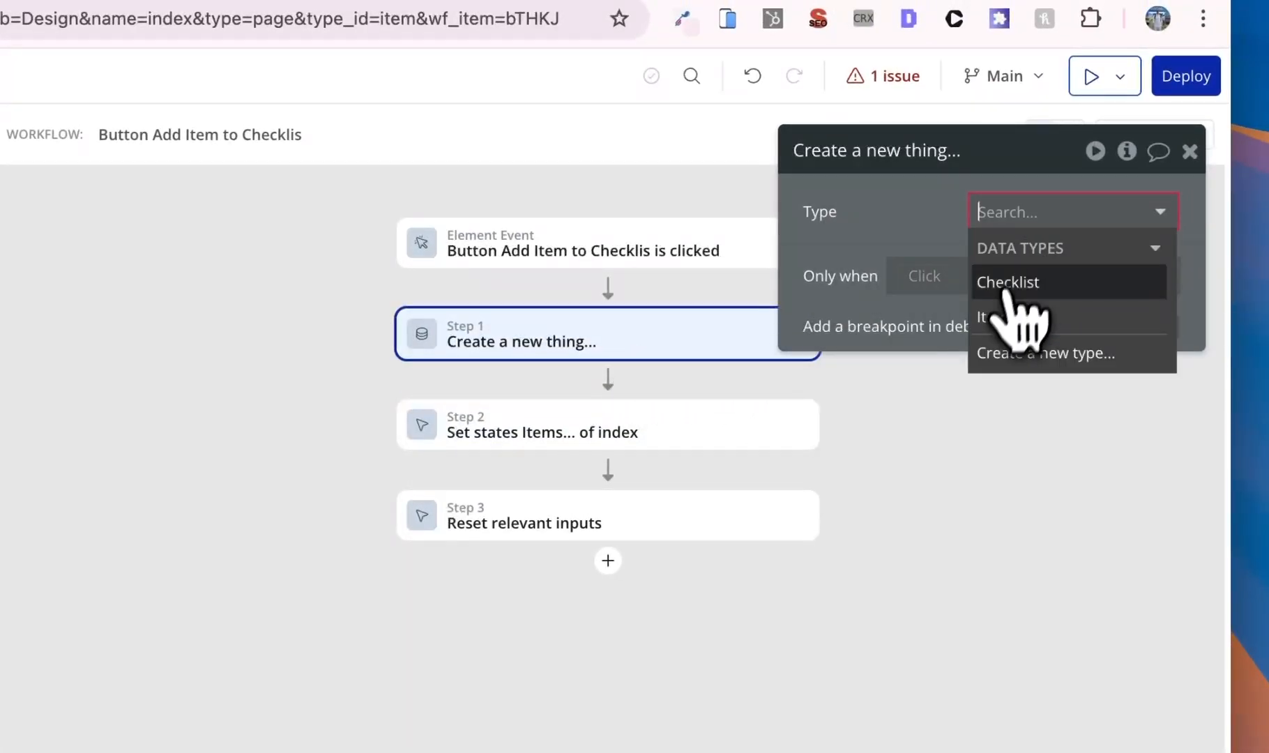
{"action": "left_click", "coordinate": [998, 318]}
- Set the new Item's Name field to Input A's value
{"action": "left_click", "coordinate": [943, 304]}
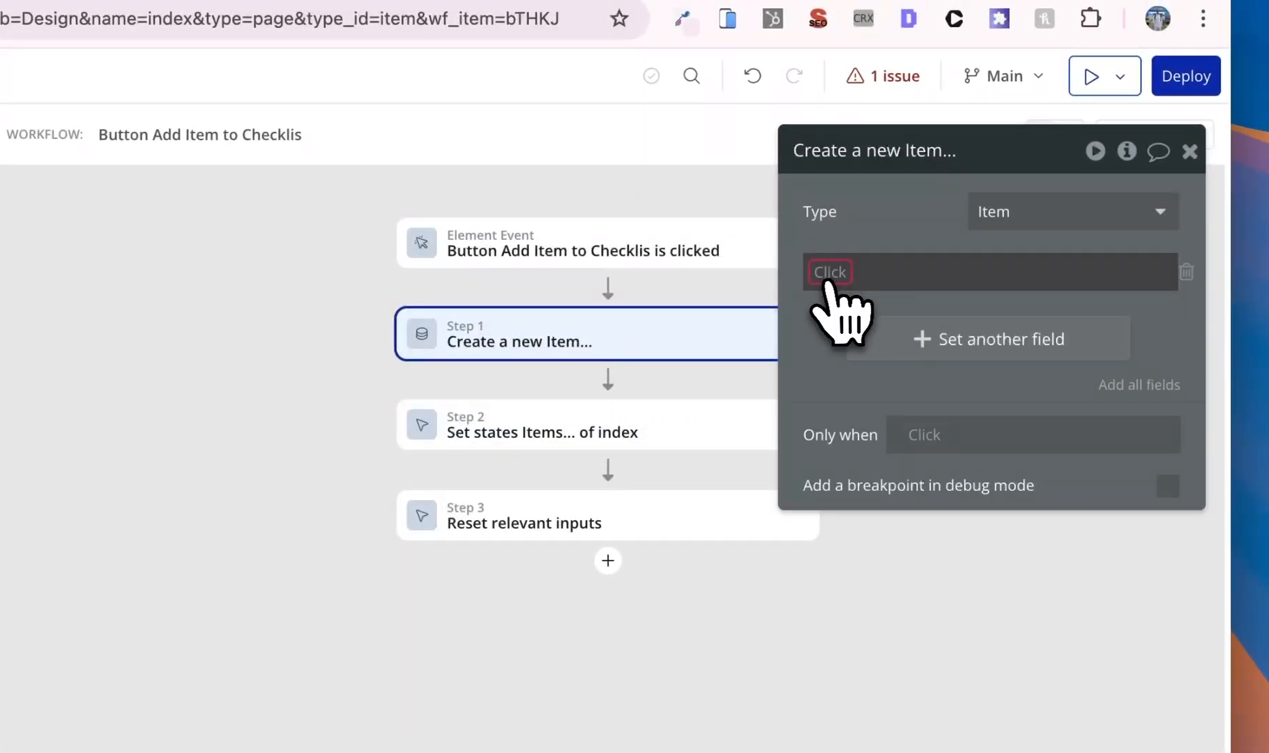
{"action": "left_click", "coordinate": [829, 276]}
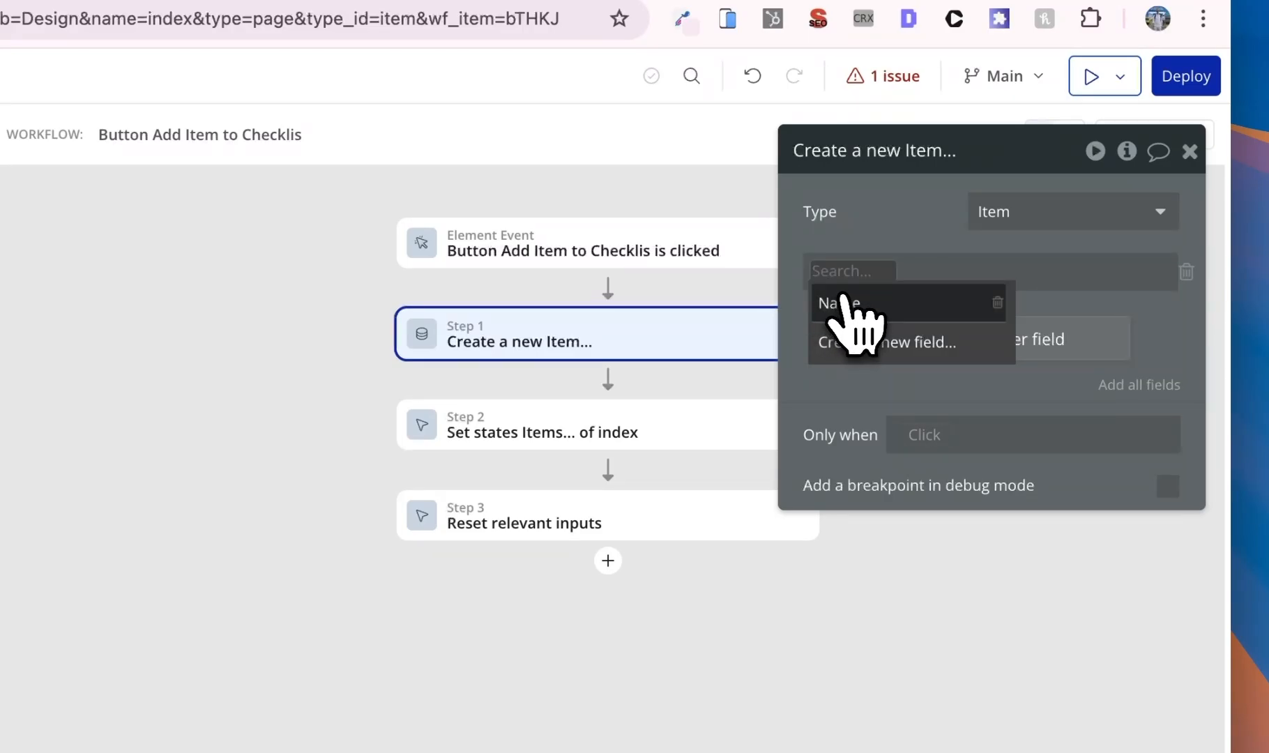
{"action": "left_click", "coordinate": [840, 304]}
{"action": "left_click", "coordinate": [919, 274]}
{"action": "type", "text": "in"}
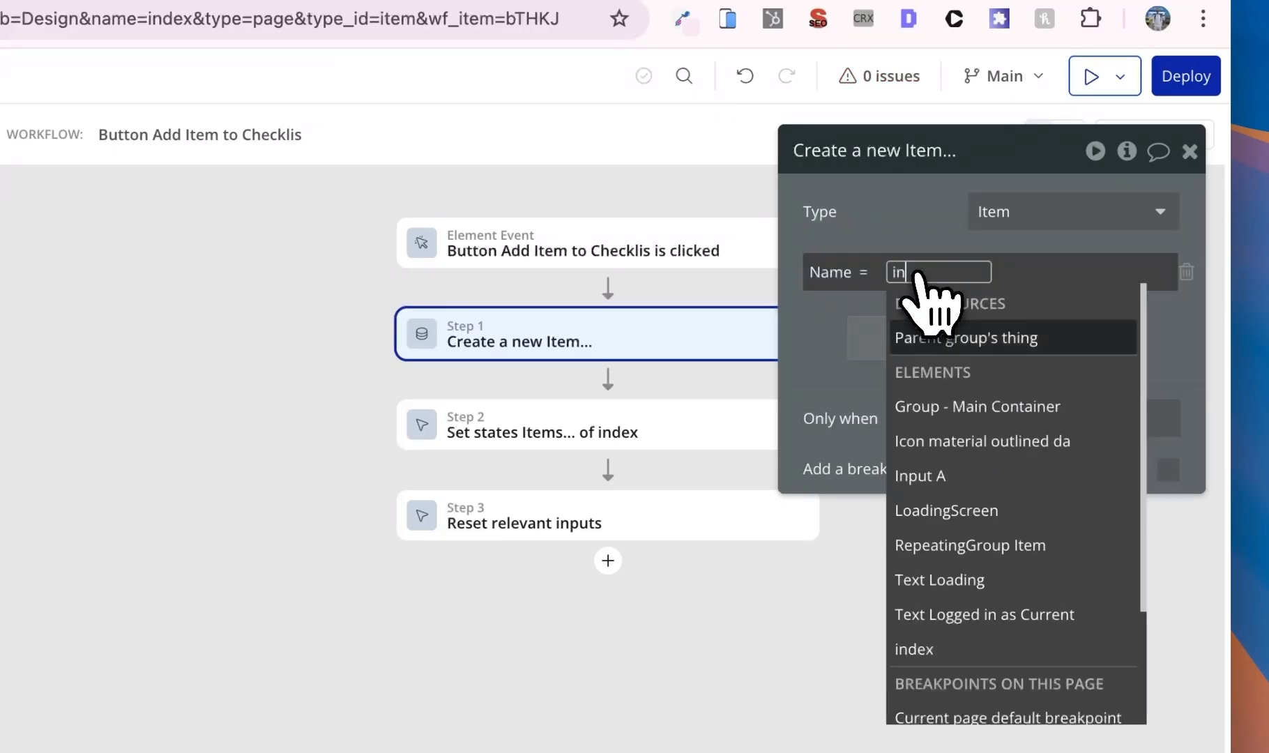
{"action": "left_click", "coordinate": [934, 476]}
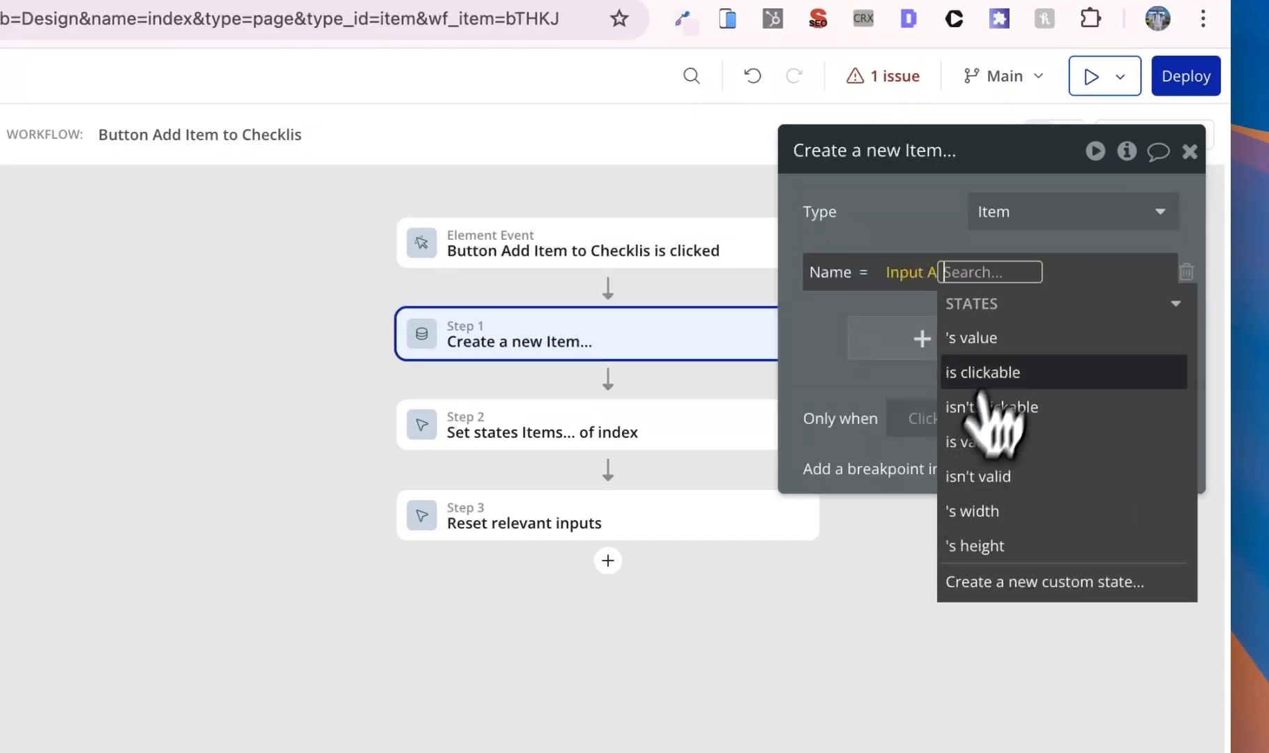
{"action": "left_click", "coordinate": [997, 345]}
{"action": "left_click", "coordinate": [636, 432]}
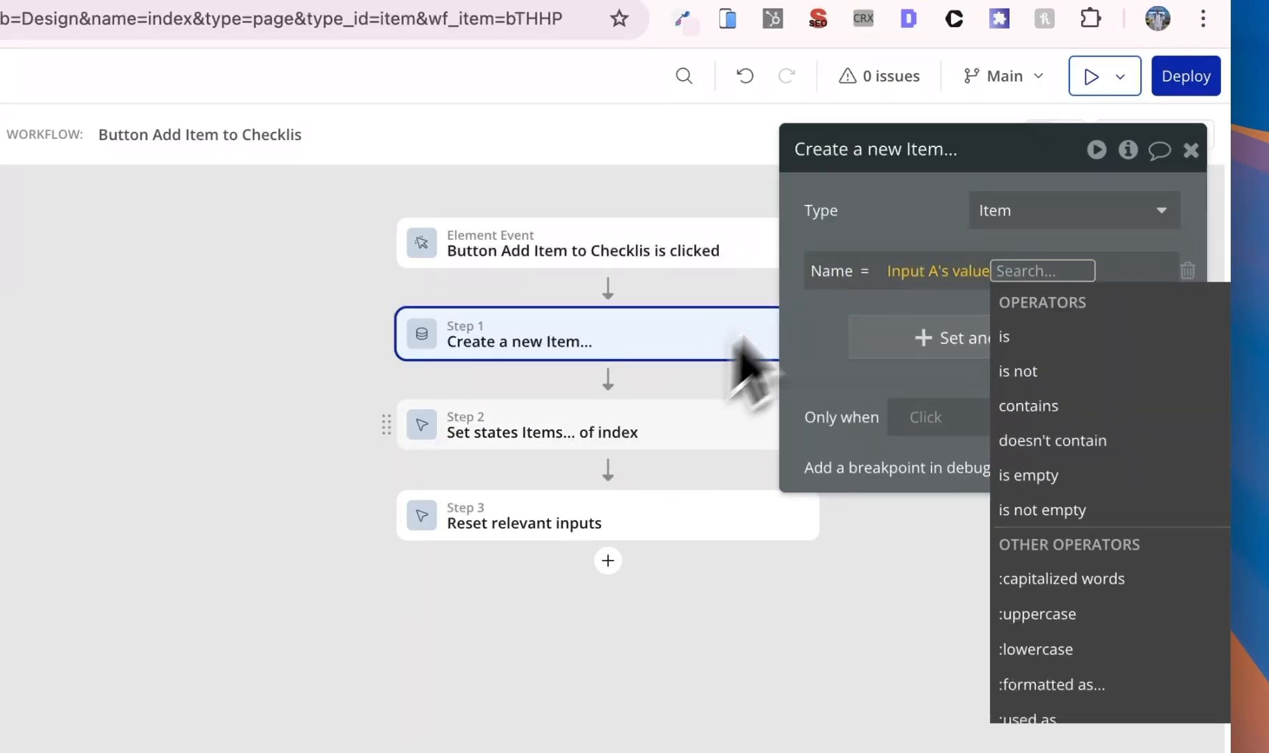
{"action": "right_click", "coordinate": [1109, 319]}
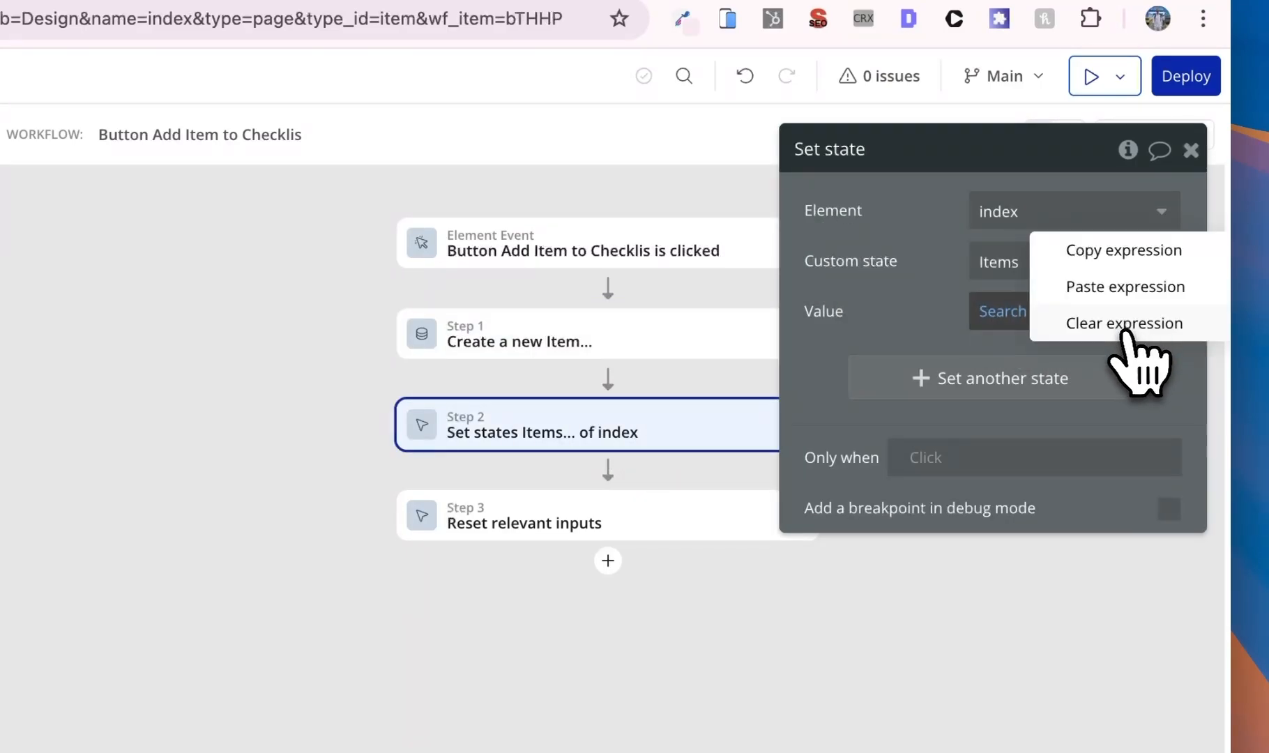
- Set the Set state Value to index's Items :plus item Result of step 1
{"action": "left_click", "coordinate": [1123, 328]}
{"action": "left_click", "coordinate": [1010, 312]}
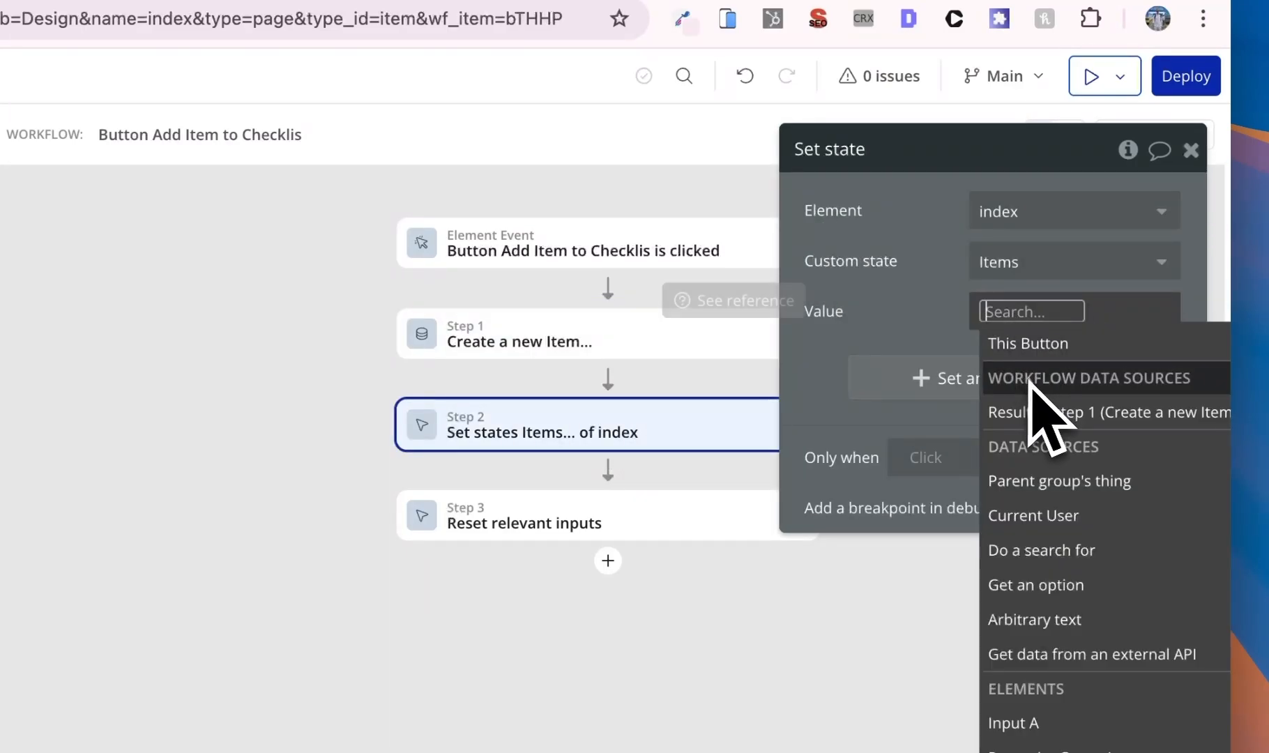
{"action": "type", "text": "view"}
{"action": "key", "text": "BackSpace"}
{"action": "key", "text": "BackSpace"}
{"action": "key", "text": "BackSpace"}
{"action": "key", "text": "BackSpace"}
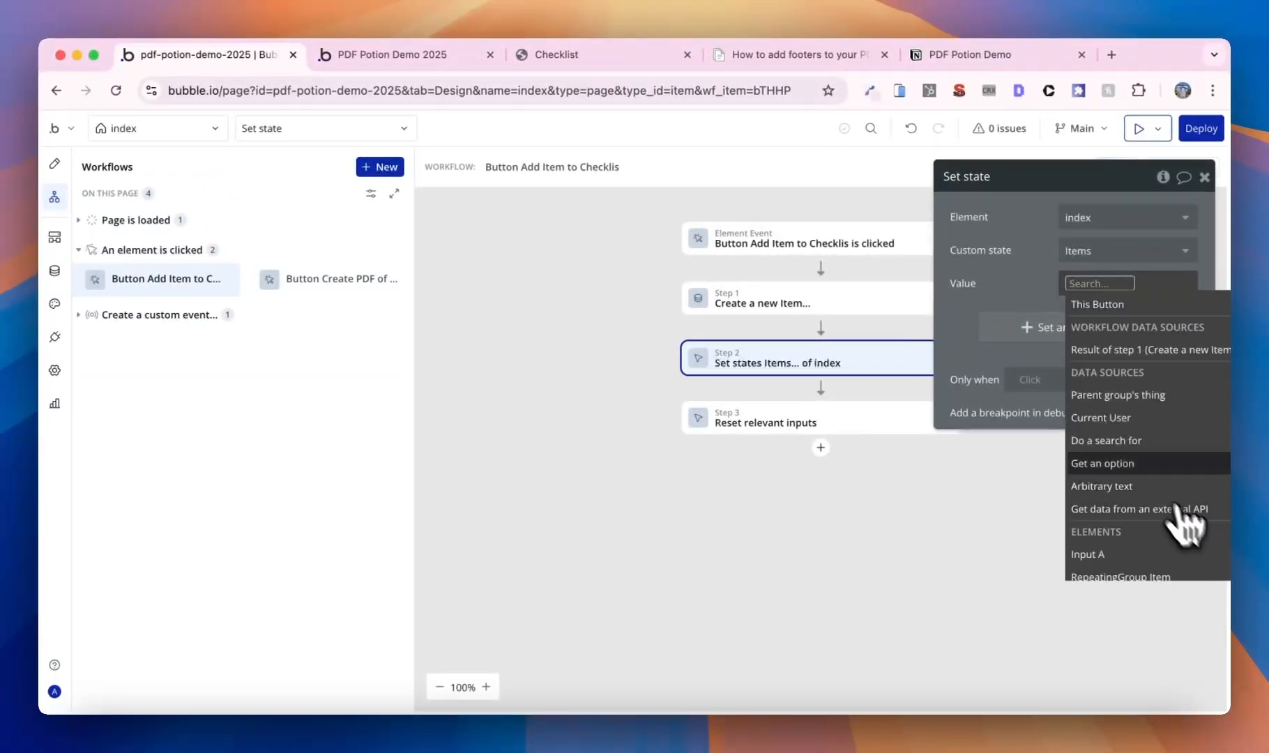
{"action": "scroll", "coordinate": [1140, 446], "scroll_direction": "down", "scroll_amount": 1}
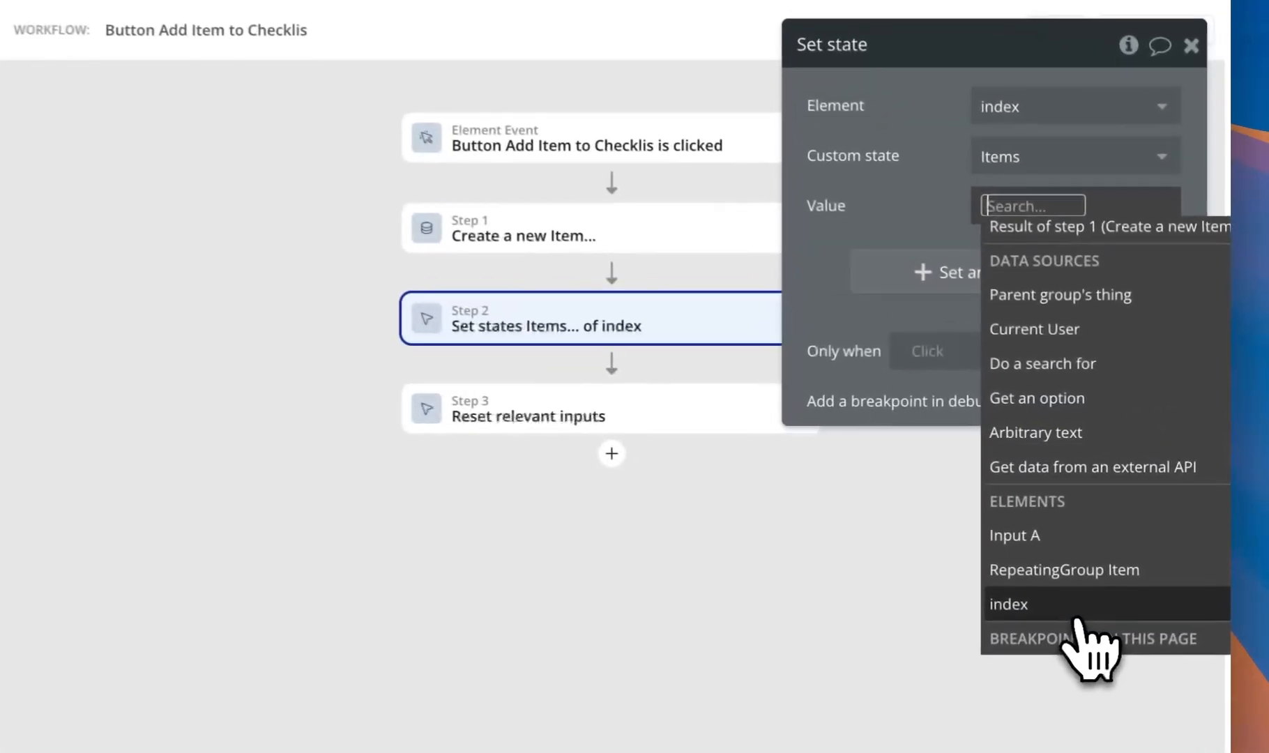
{"action": "left_click", "coordinate": [1122, 555]}
{"action": "left_click", "coordinate": [1107, 373]}
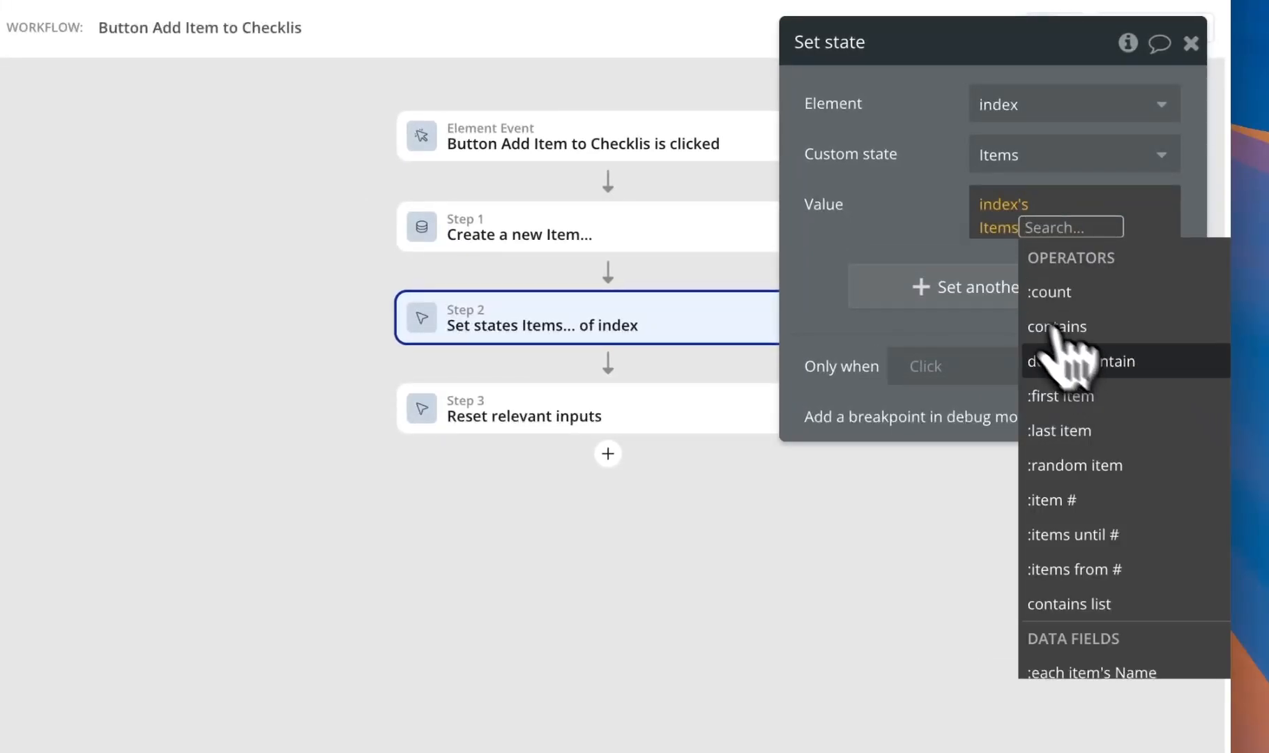
{"action": "scroll", "coordinate": [1085, 418], "scroll_direction": "down", "scroll_amount": 4}
{"action": "scroll", "coordinate": [1113, 478], "scroll_direction": "down", "scroll_amount": 6}
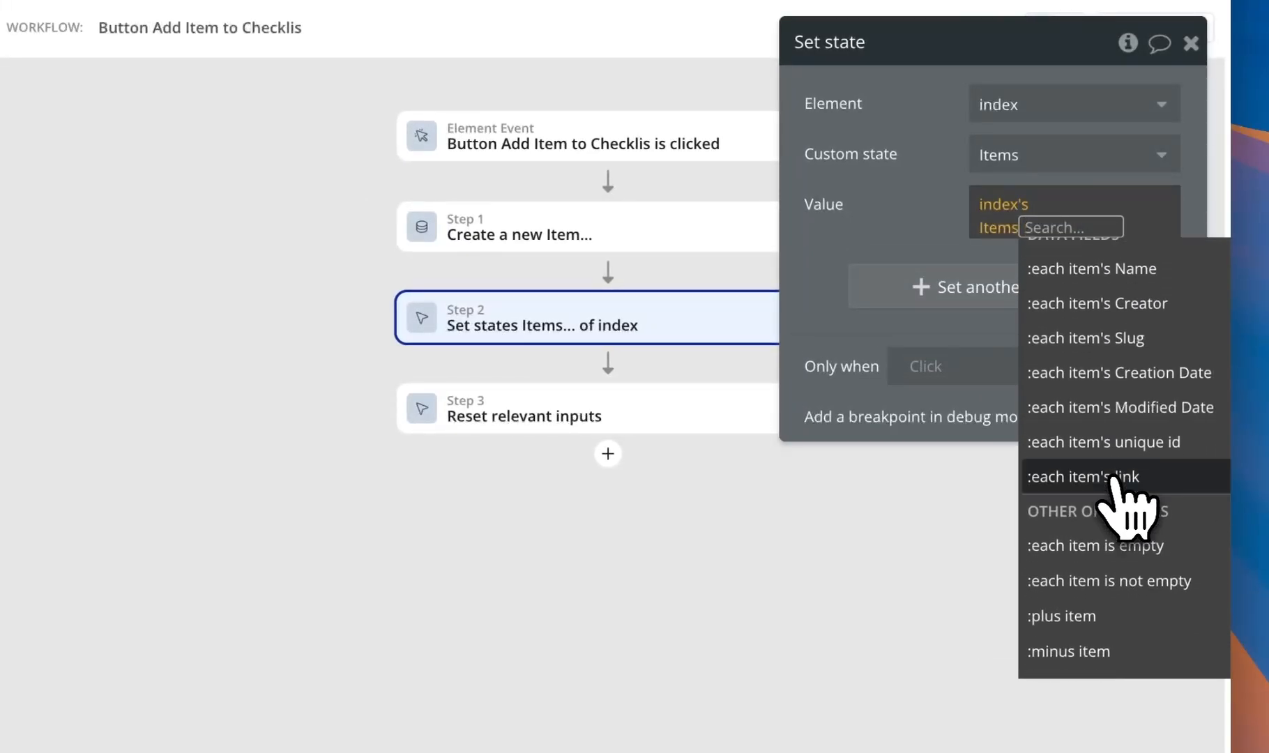
{"action": "left_click", "coordinate": [1103, 524]}
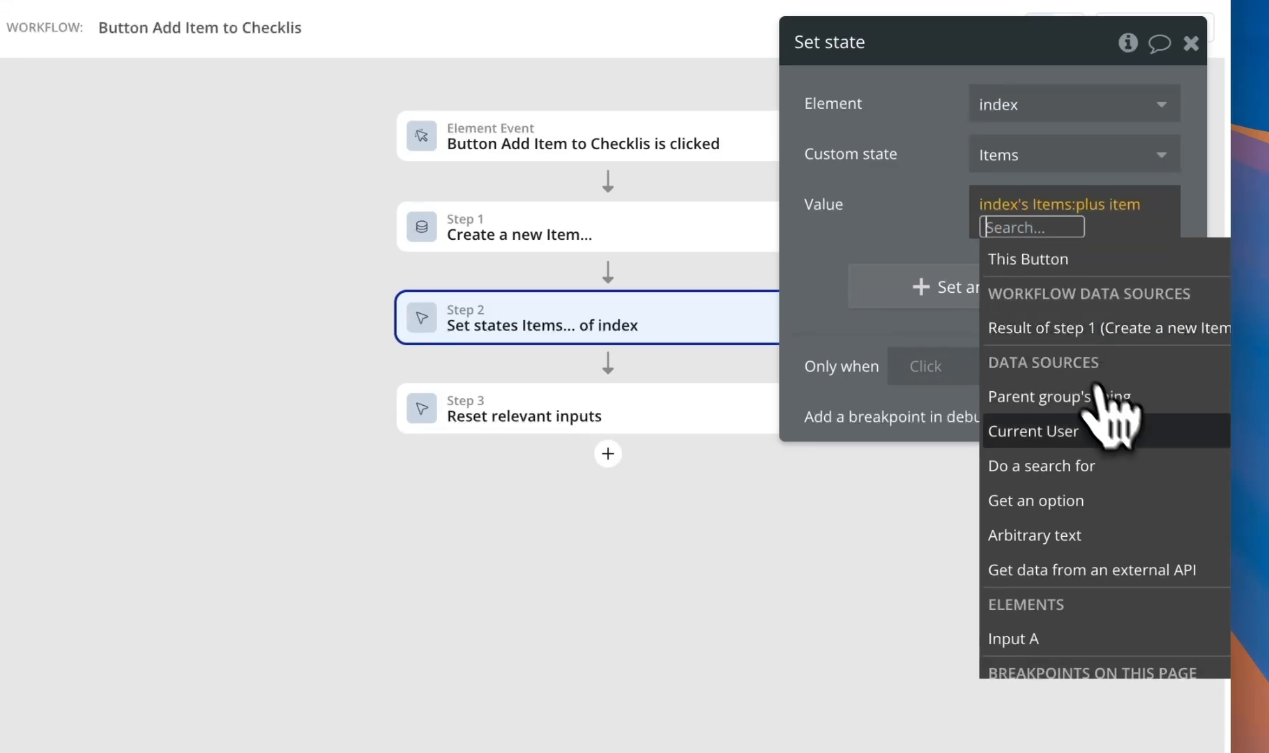
{"action": "left_click", "coordinate": [1046, 327]}
{"action": "left_click", "coordinate": [930, 227]}
- Reload the test app, add Item 1 CS and Item 2 CS, and generate the Checklist PDF
{"action": "left_click", "coordinate": [481, 61]}
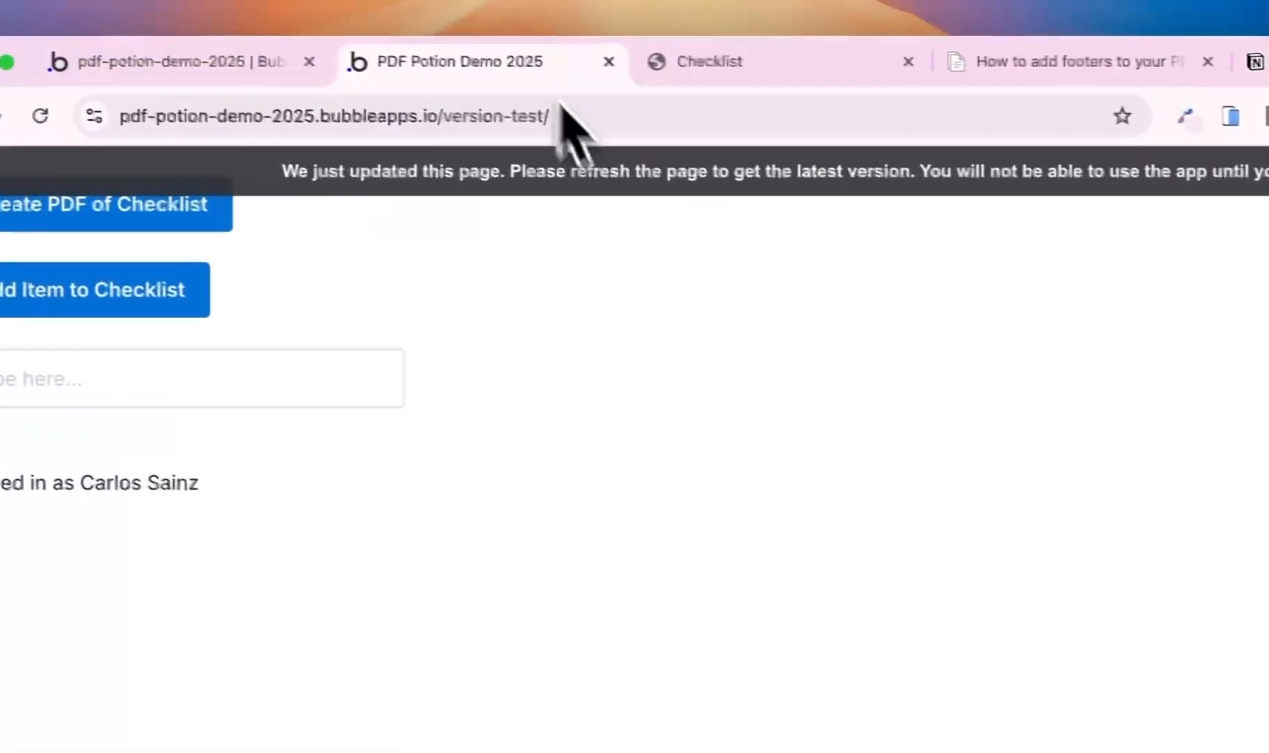
{"action": "left_click", "coordinate": [613, 184]}
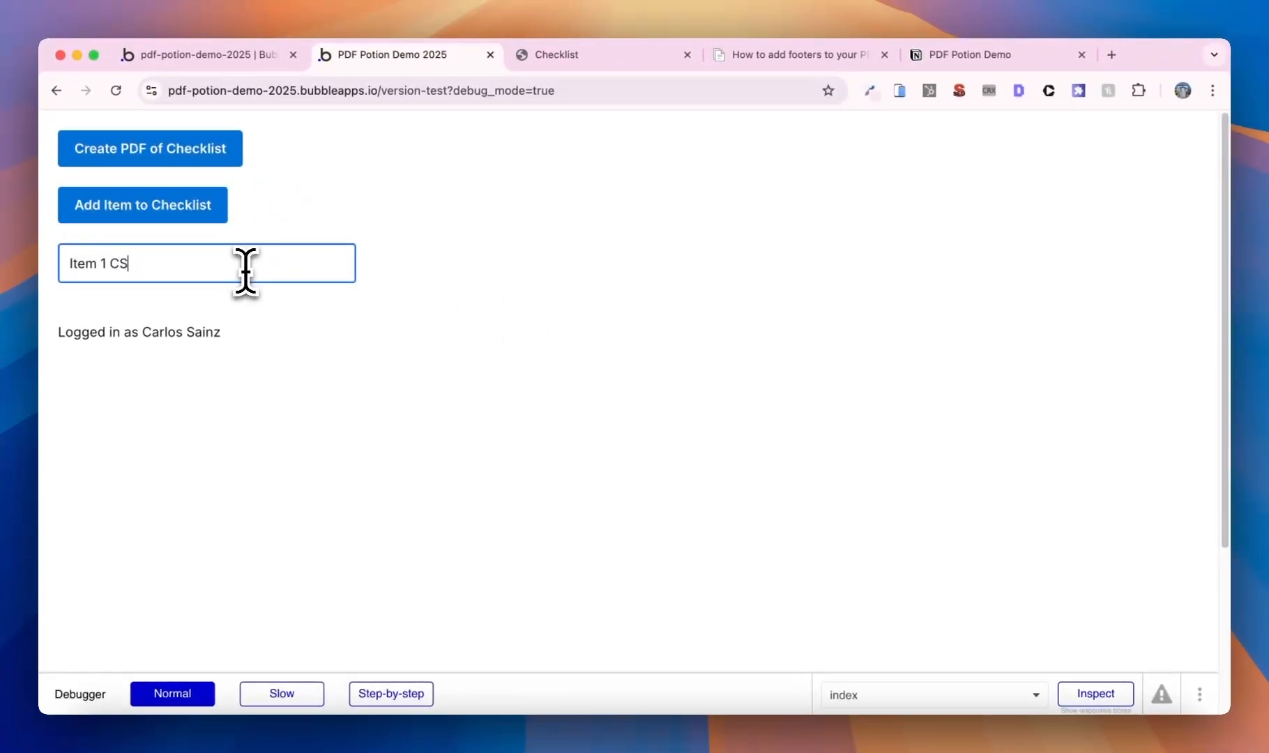
{"action": "left_click", "coordinate": [166, 219]}
{"action": "left_click", "coordinate": [187, 267]}
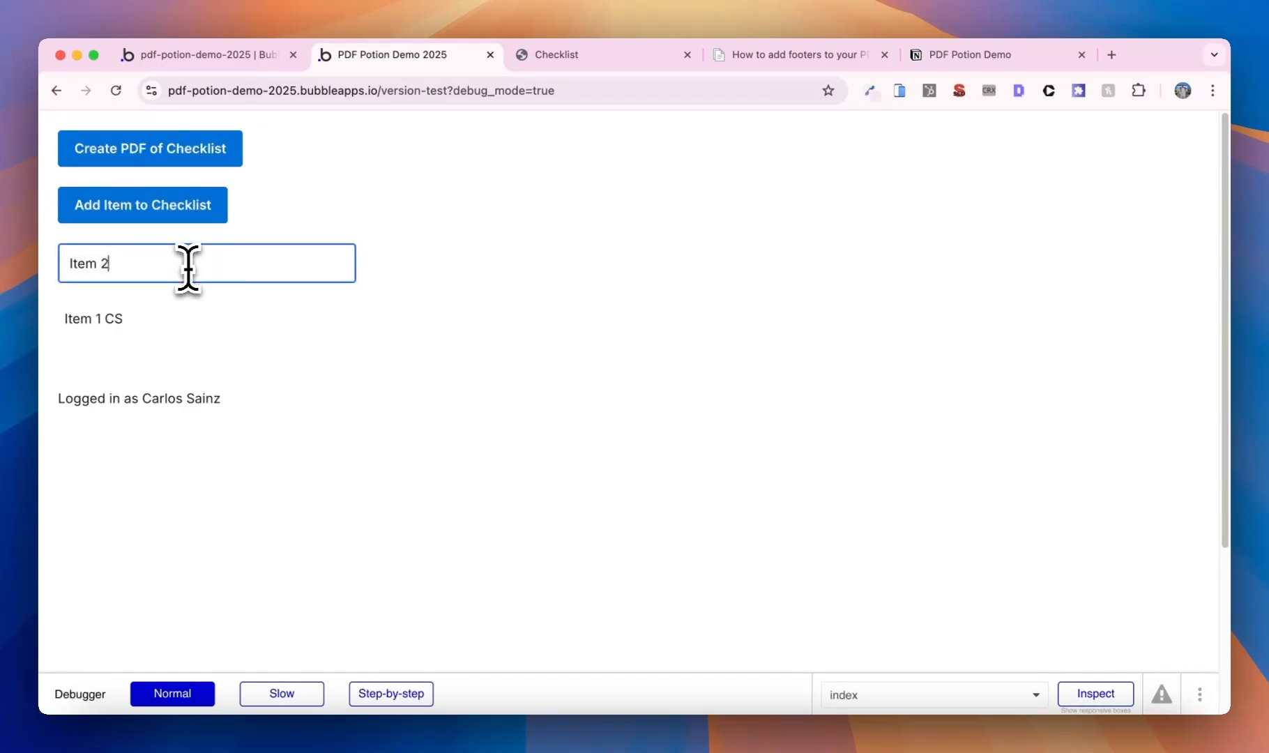
{"action": "left_click", "coordinate": [222, 209]}
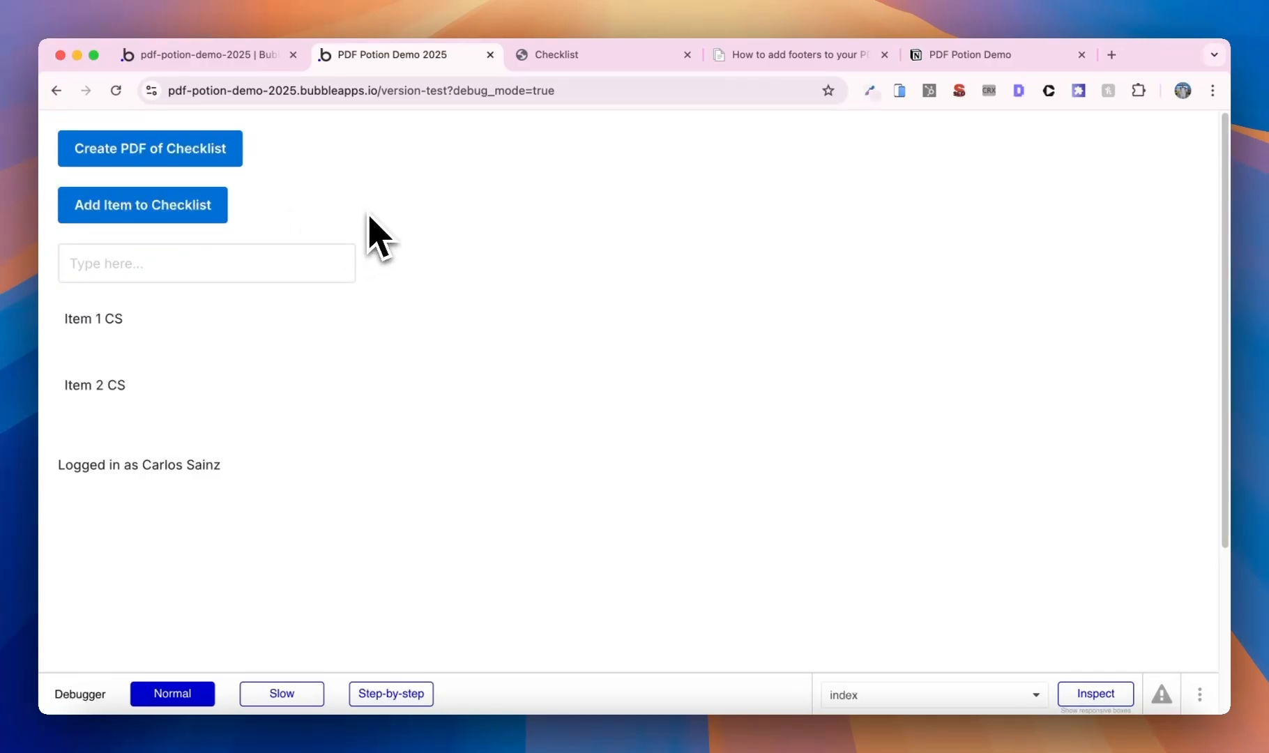
{"action": "left_click", "coordinate": [219, 159]}
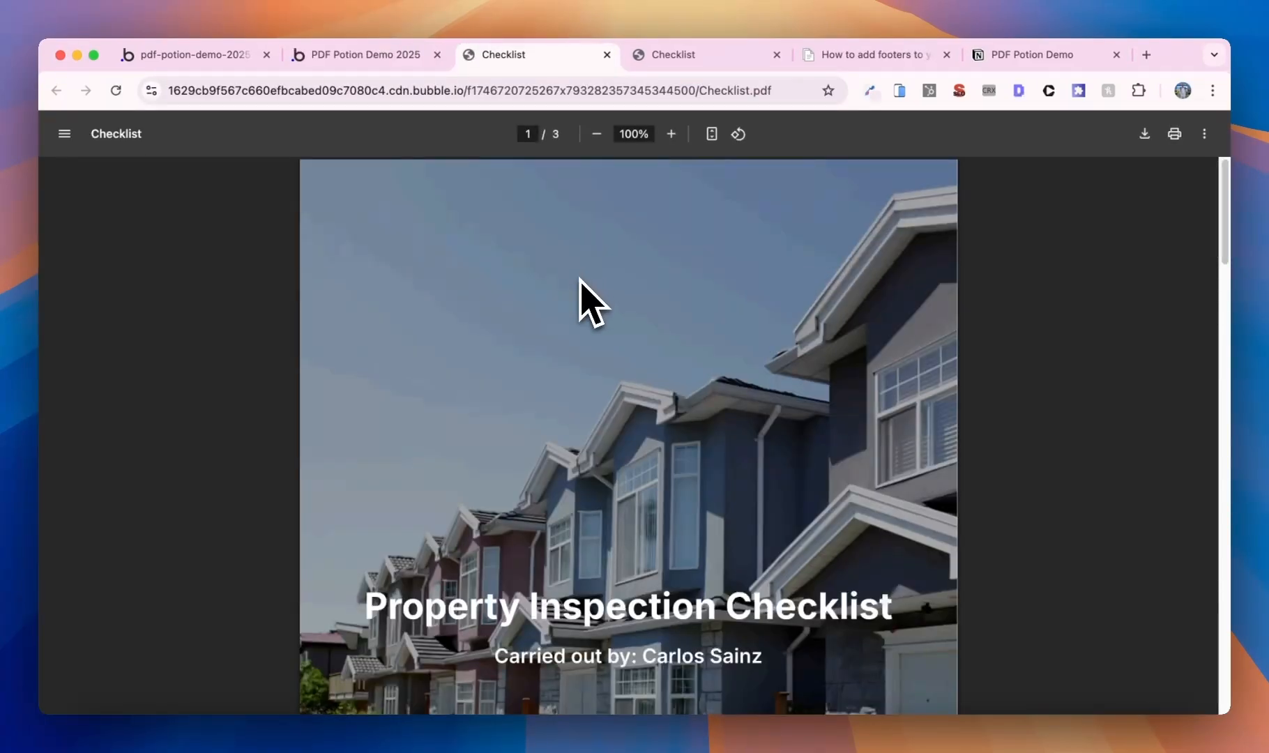
- Check the PDF's checklist page, then return to the editor's All Items app data
{"action": "scroll", "coordinate": [592, 446], "scroll_direction": "down", "scroll_amount": 10}
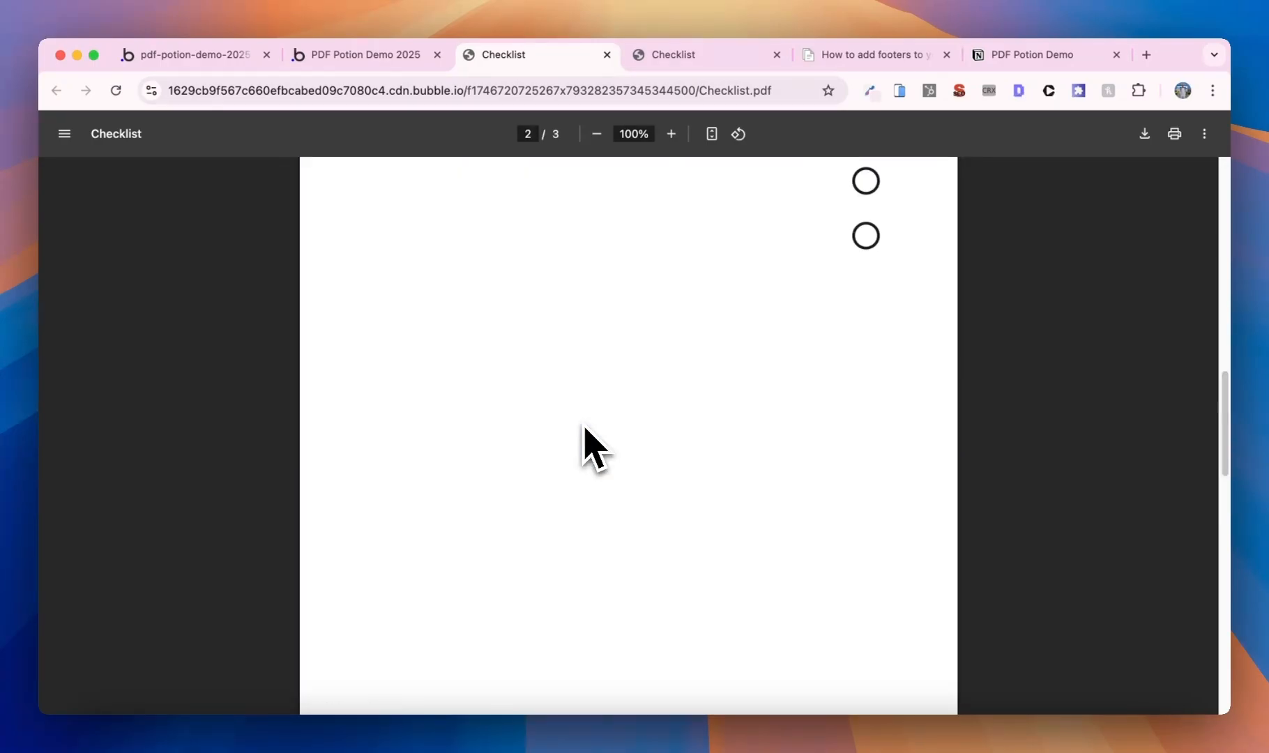
{"action": "scroll", "coordinate": [584, 429], "scroll_direction": "up", "scroll_amount": 4}
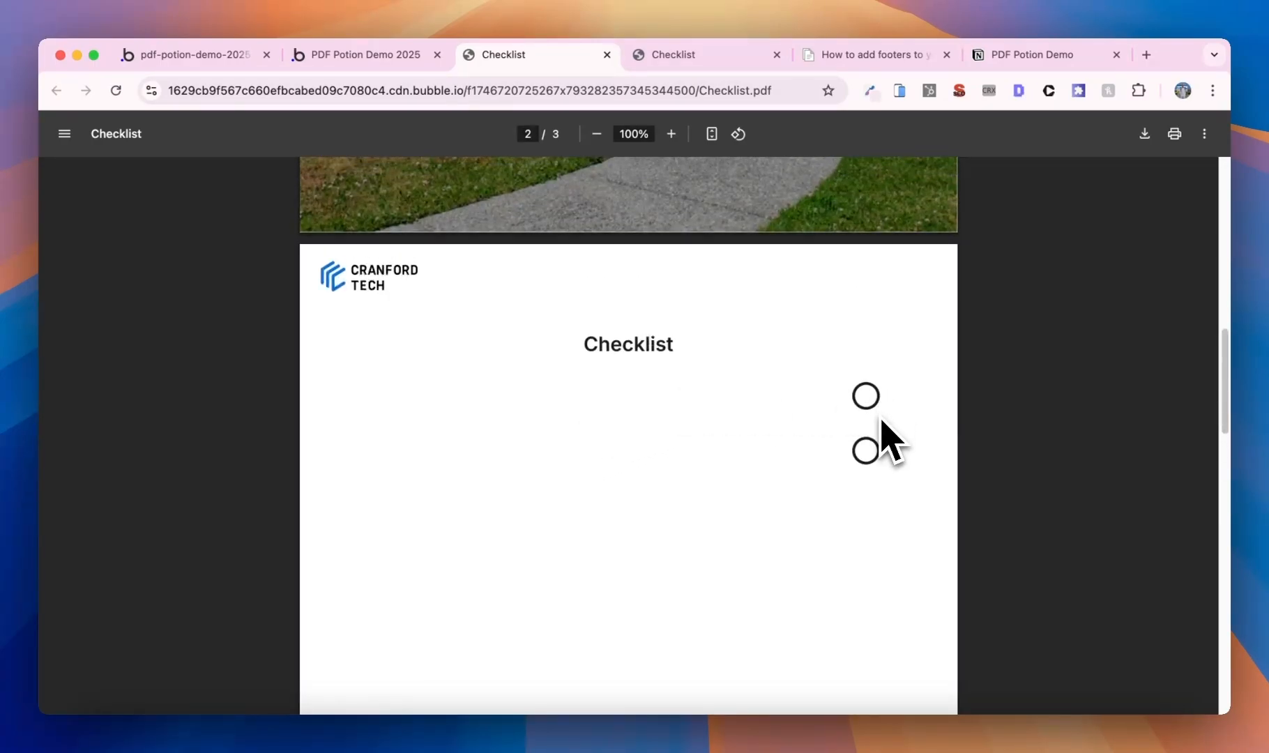
{"action": "scroll", "coordinate": [645, 418], "scroll_direction": "down", "scroll_amount": 2}
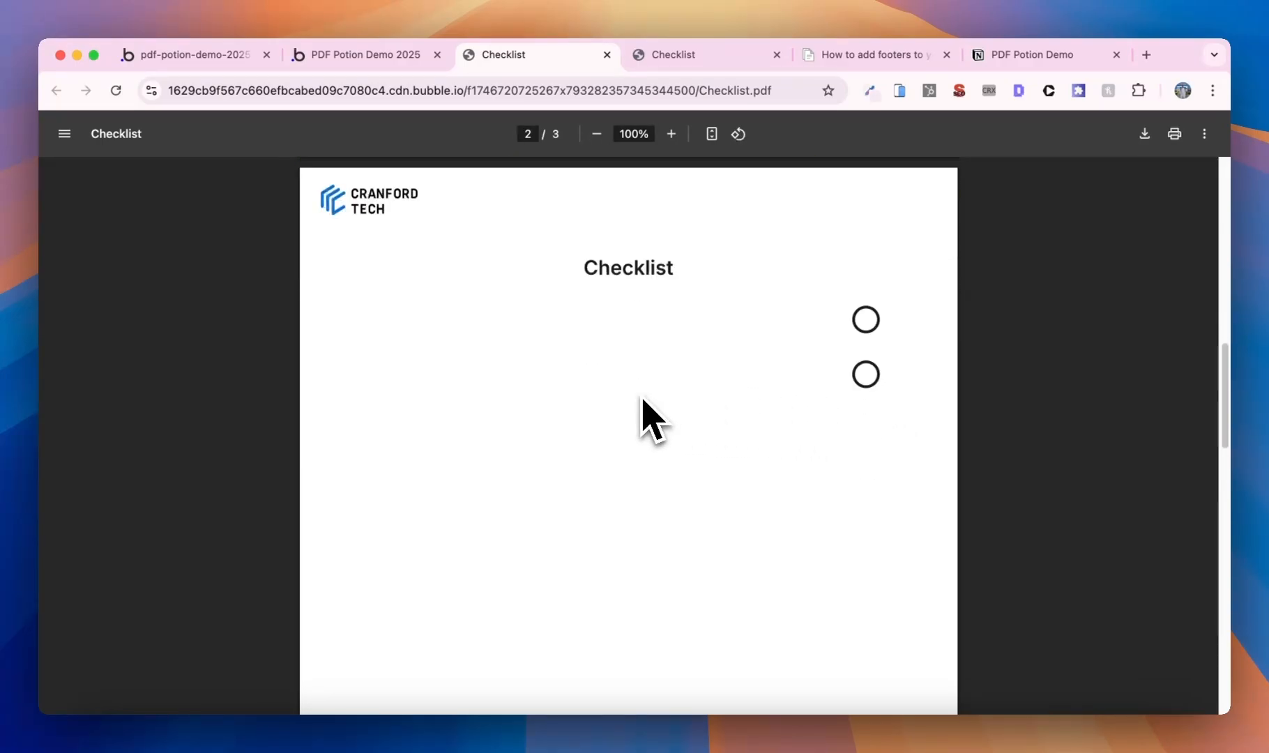
{"action": "left_click", "coordinate": [222, 56]}
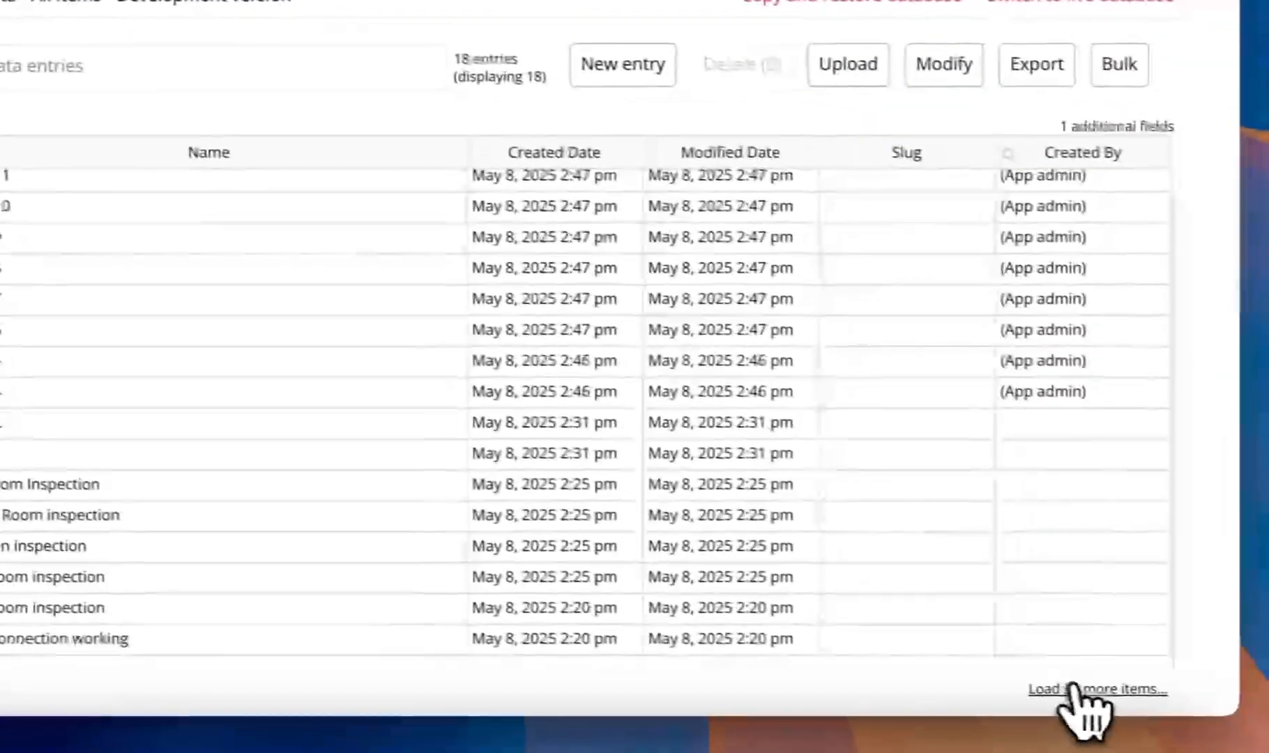
- Load all 18 Items and delete the 16 older entries, keeping Item 1 CS and Item 2 CS
{"action": "left_click", "coordinate": [1067, 686]}
{"action": "scroll", "coordinate": [771, 418], "scroll_direction": "up", "scroll_amount": 2}
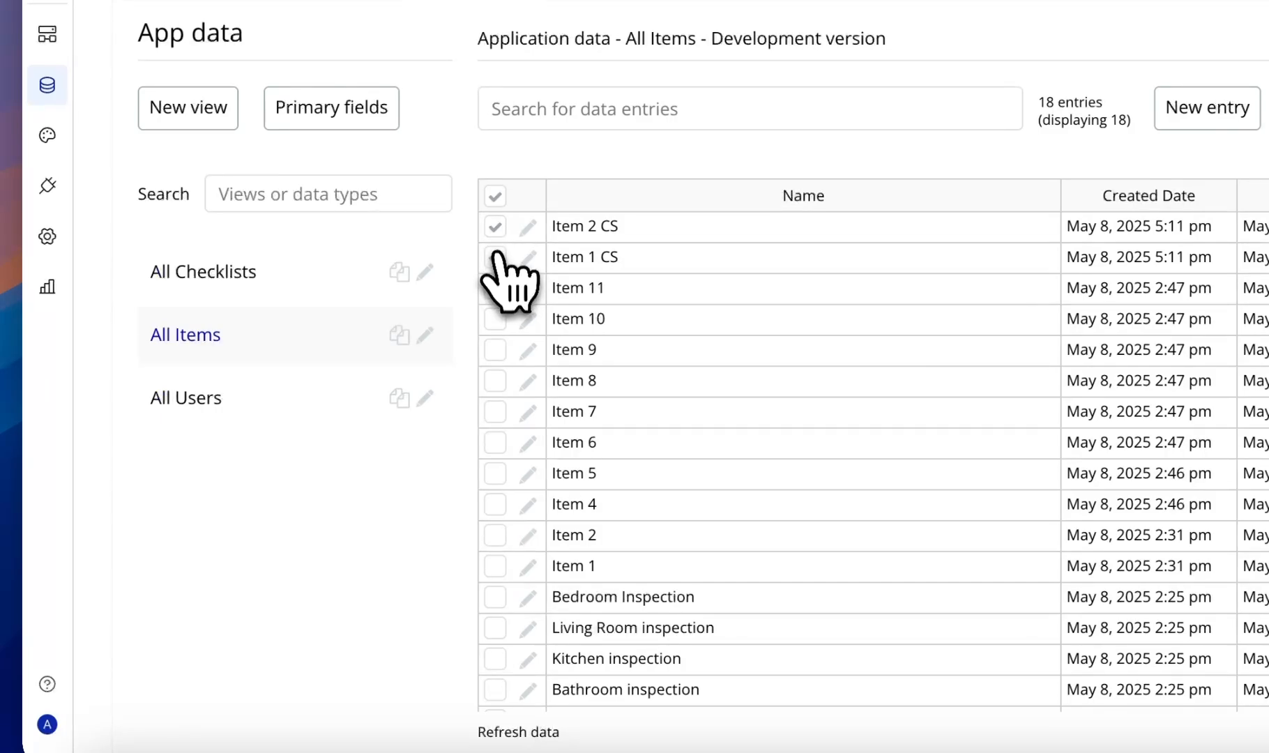
{"action": "left_click_drag", "start_coordinate": [495, 288], "coordinate": [493, 636]}
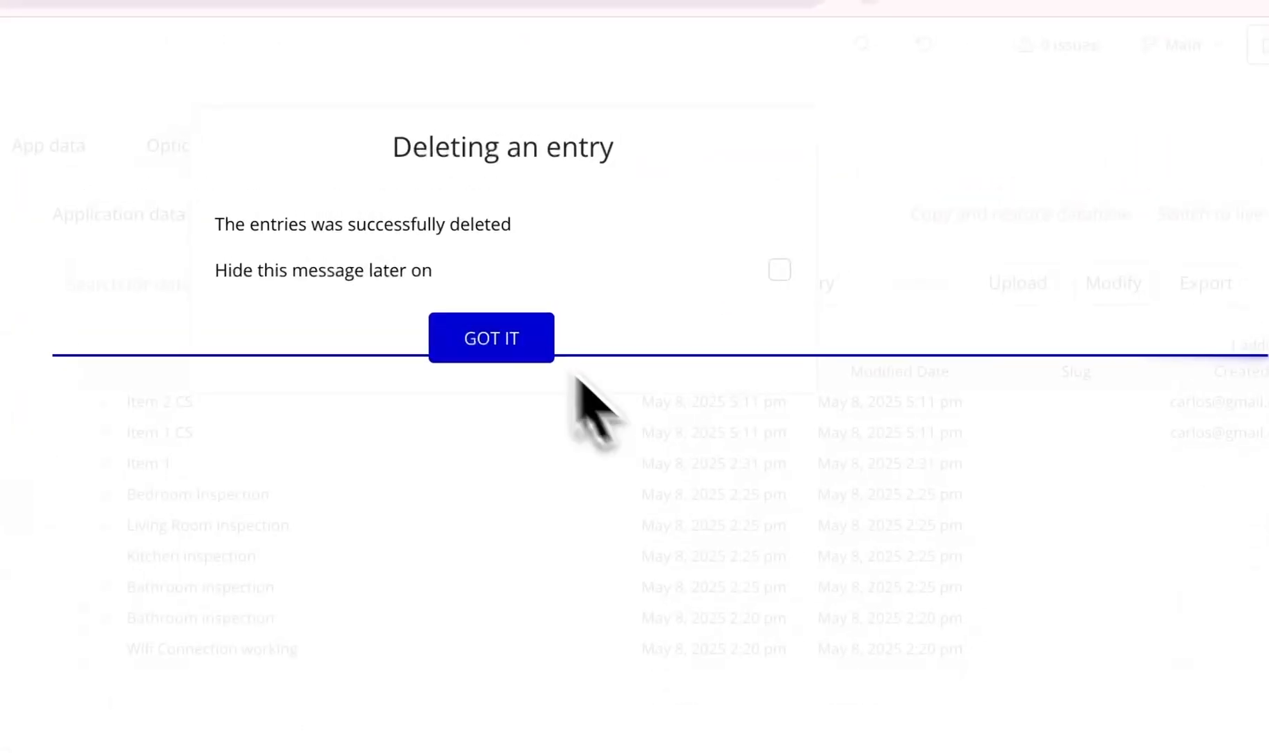
{"action": "left_click", "coordinate": [529, 337]}
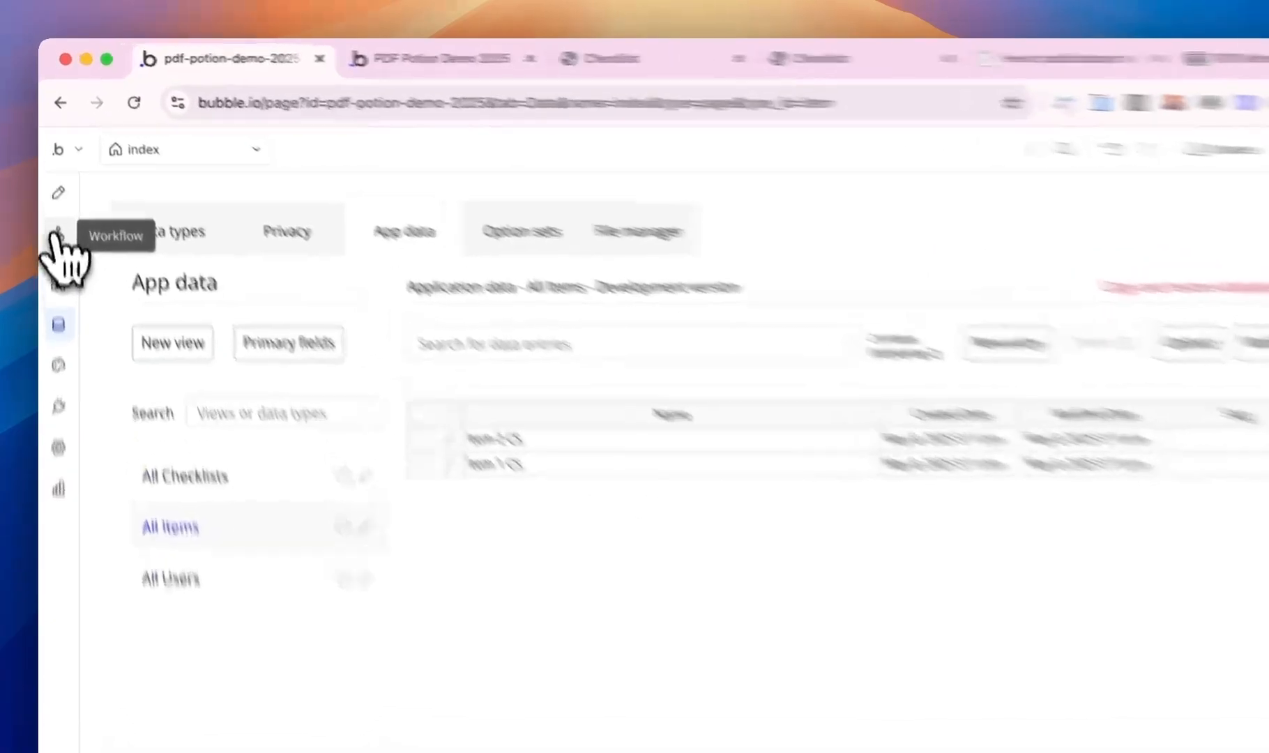
- Insert a 'Send magic login link' action before the Create PDF step
{"action": "left_click", "coordinate": [62, 279]}
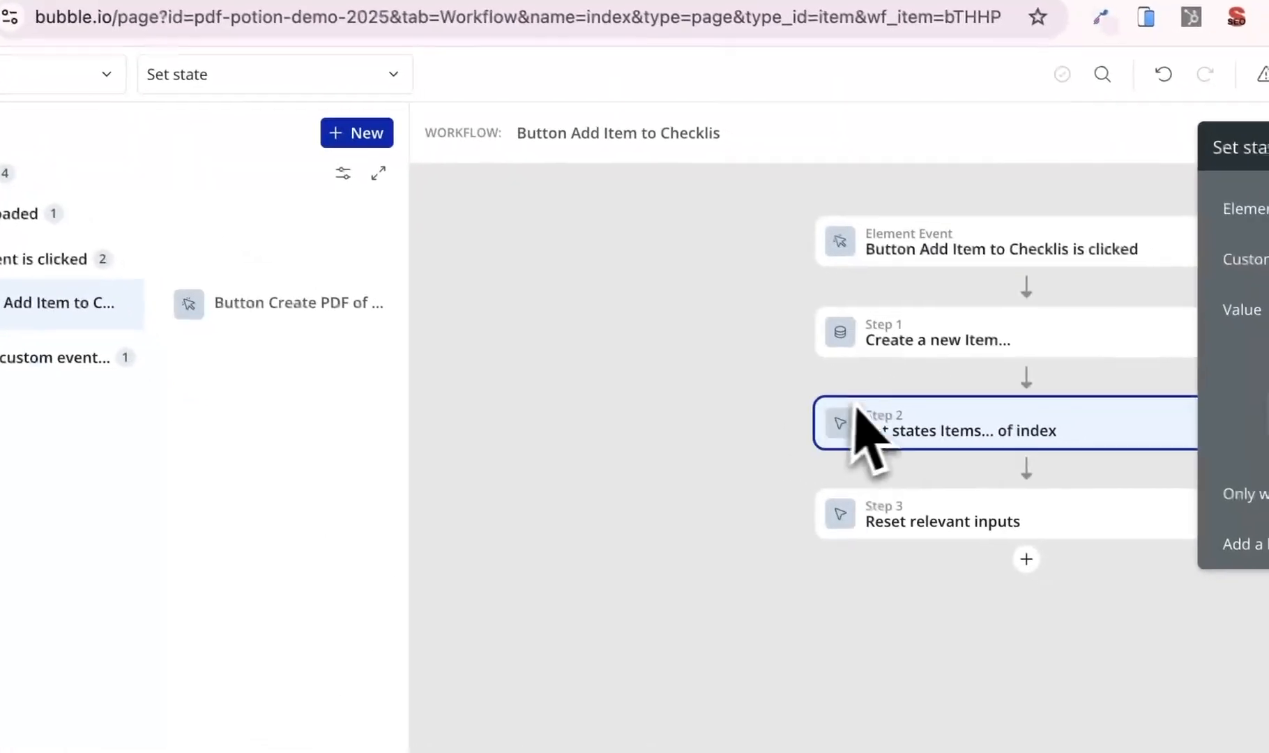
{"action": "left_click", "coordinate": [329, 306]}
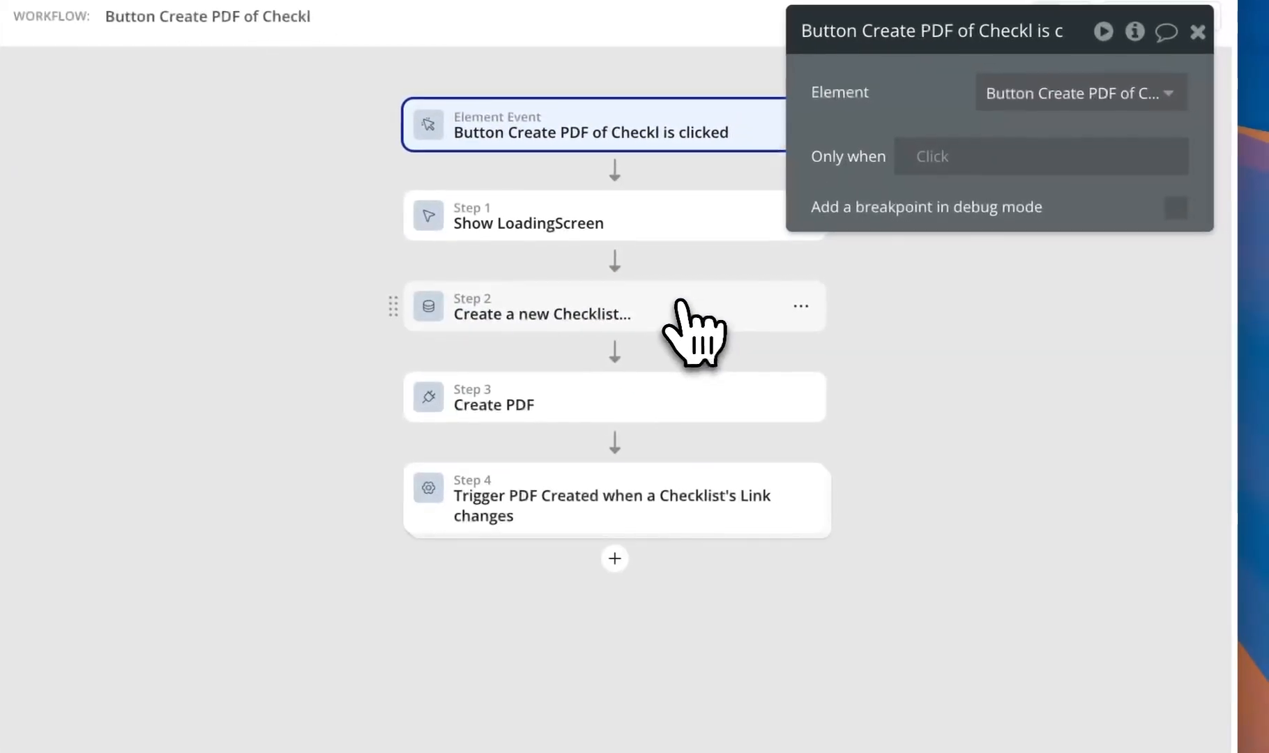
{"action": "right_click", "coordinate": [616, 397]}
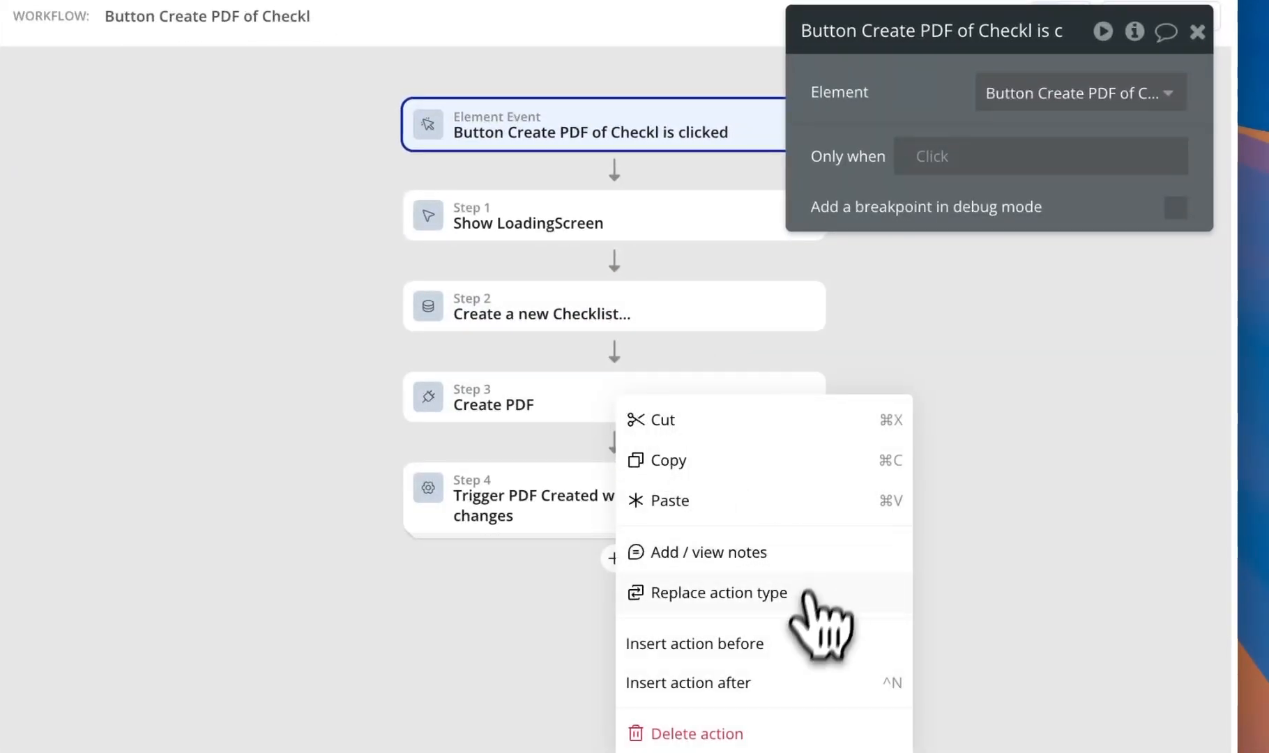
{"action": "left_click", "coordinate": [793, 636]}
{"action": "mouse_move", "coordinate": [821, 539]}
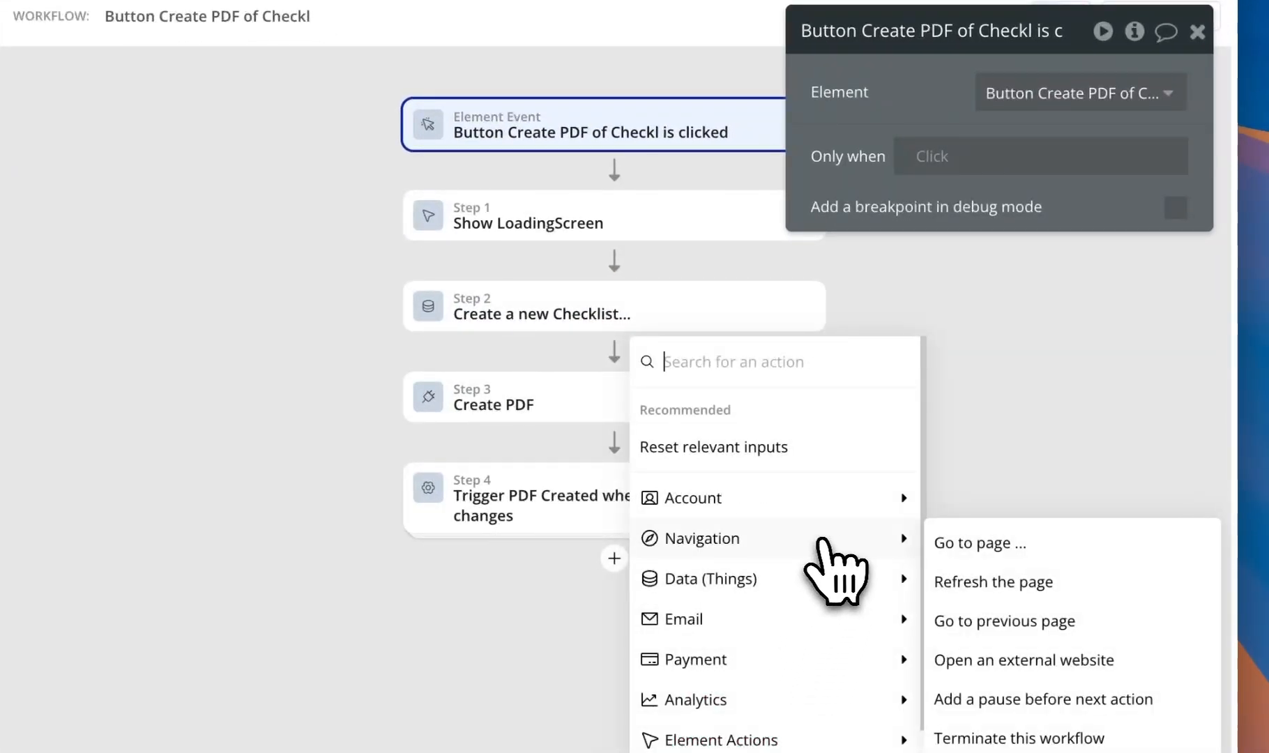
{"action": "type", "text": "send"}
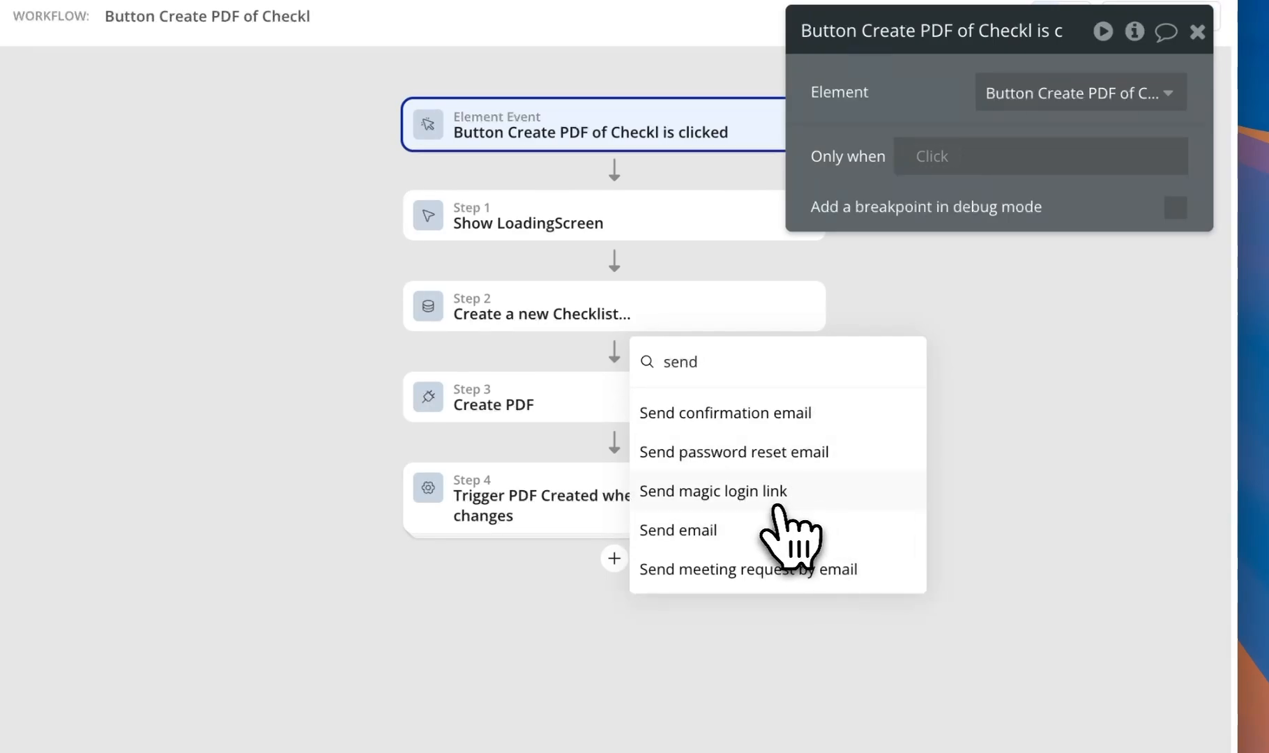
{"action": "left_click", "coordinate": [787, 503]}
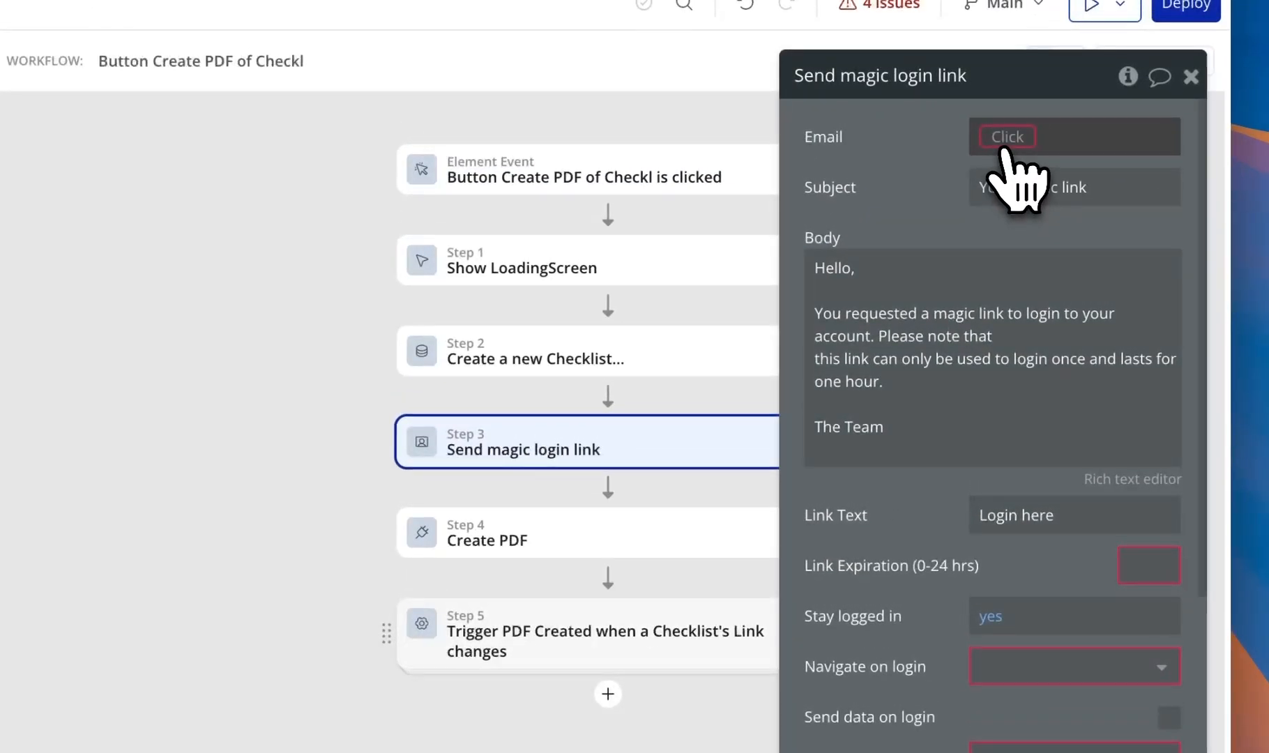
- Set the magic link's recipient to the current user's email, expiring after 1 hour
{"action": "left_click", "coordinate": [1004, 101]}
{"action": "type", "text": "cur"}
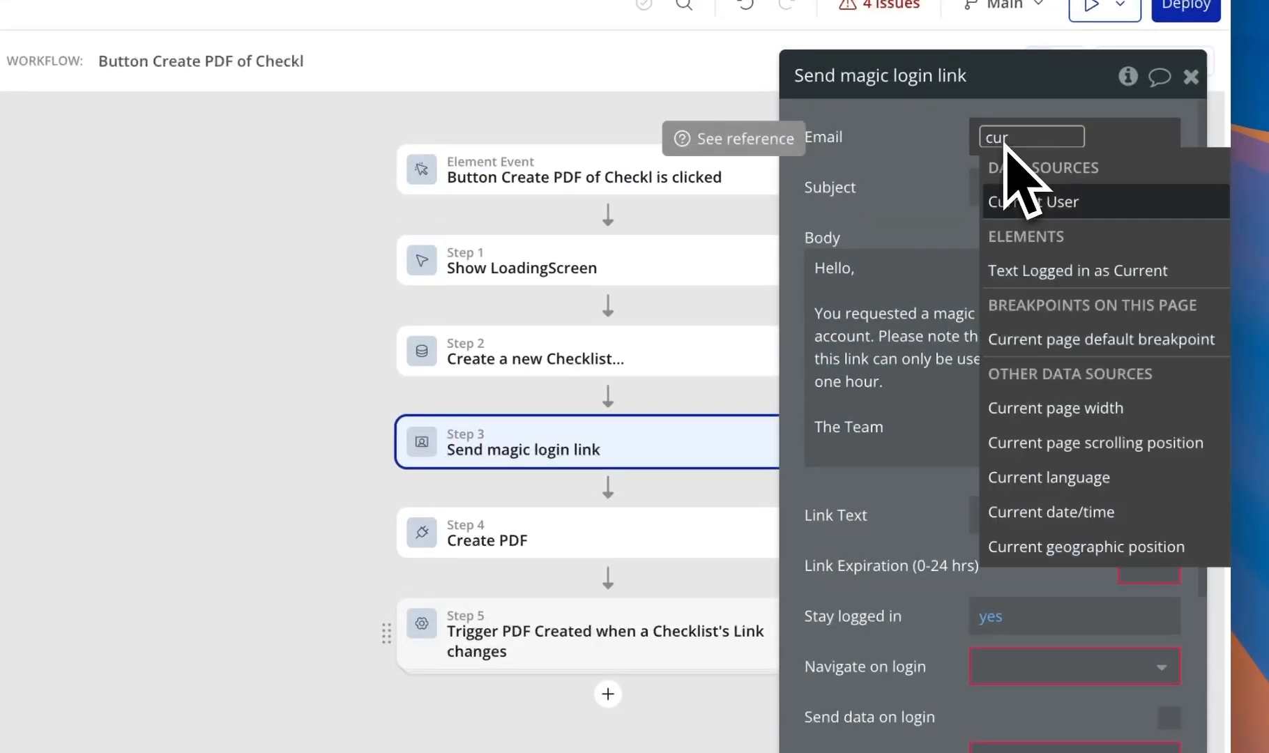
{"action": "left_click", "coordinate": [1004, 202]}
{"action": "key", "text": "Down"}
{"action": "key", "text": "Return"}
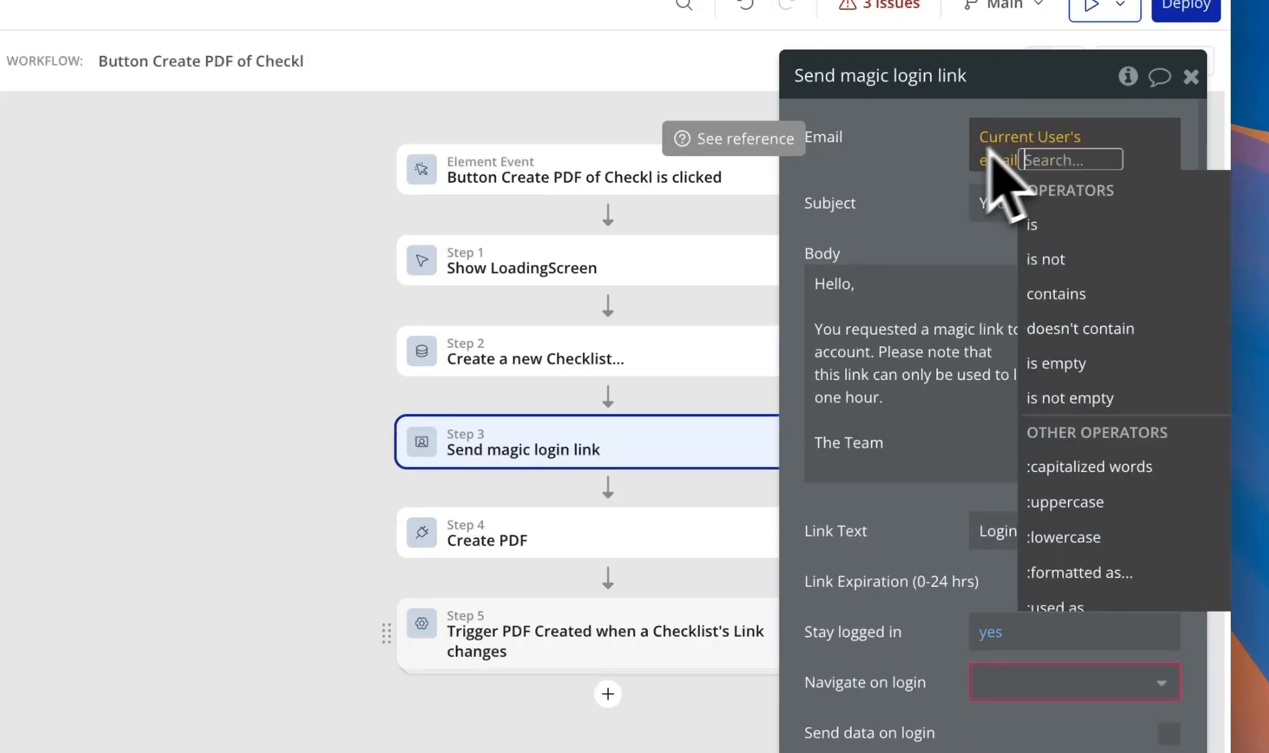
{"action": "left_click", "coordinate": [943, 164]}
{"action": "left_click", "coordinate": [1153, 568]}
{"action": "type", "text": "1"}
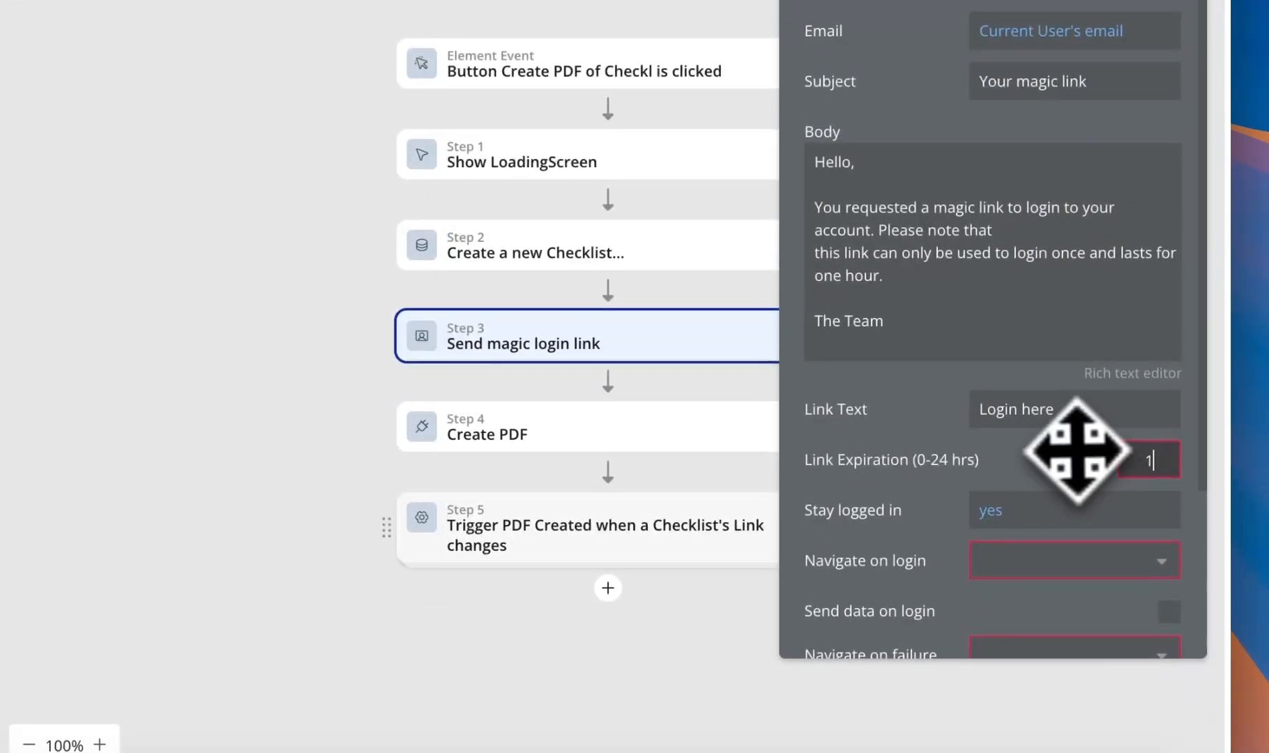
{"action": "left_click", "coordinate": [1075, 556]}
- Navigate to the index page both on login and on failure
{"action": "scroll", "coordinate": [1075, 557], "scroll_direction": "down", "scroll_amount": 2}
{"action": "left_click", "coordinate": [1066, 478]}
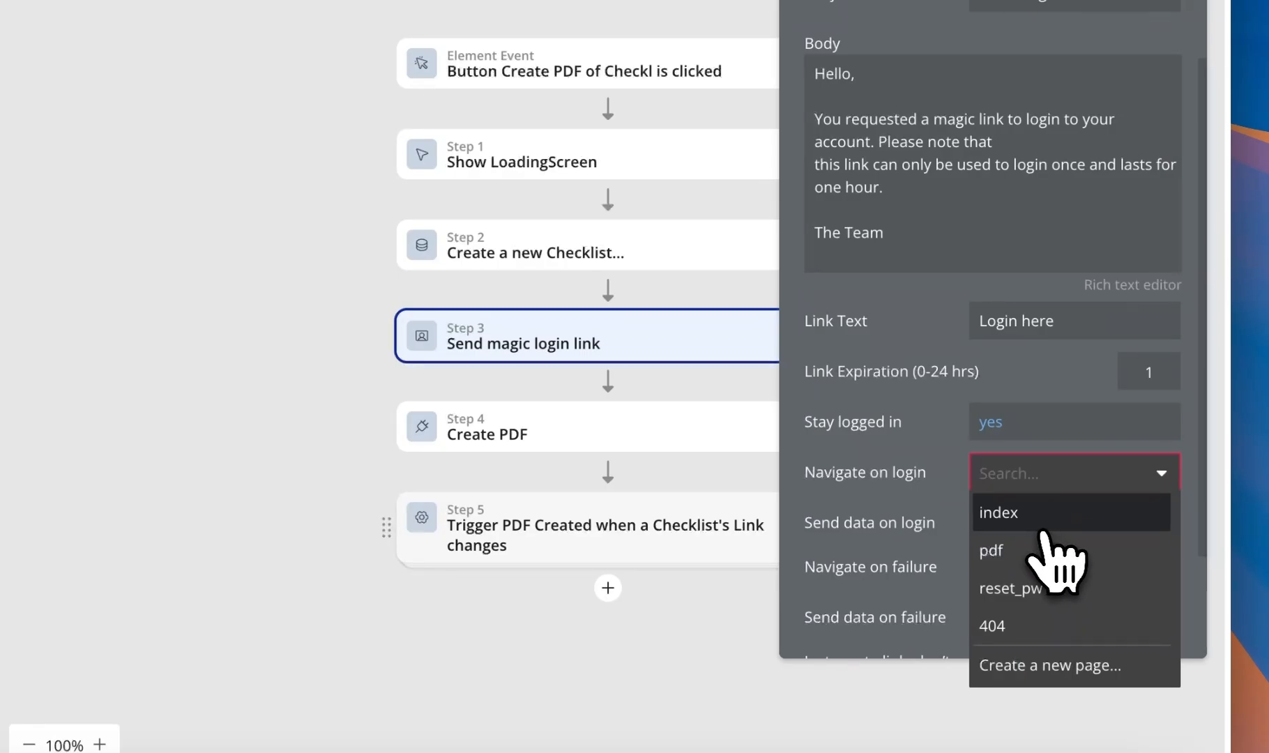
{"action": "left_click", "coordinate": [1042, 533]}
{"action": "scroll", "coordinate": [1076, 495], "scroll_direction": "down", "scroll_amount": 2}
{"action": "left_click", "coordinate": [1076, 431]}
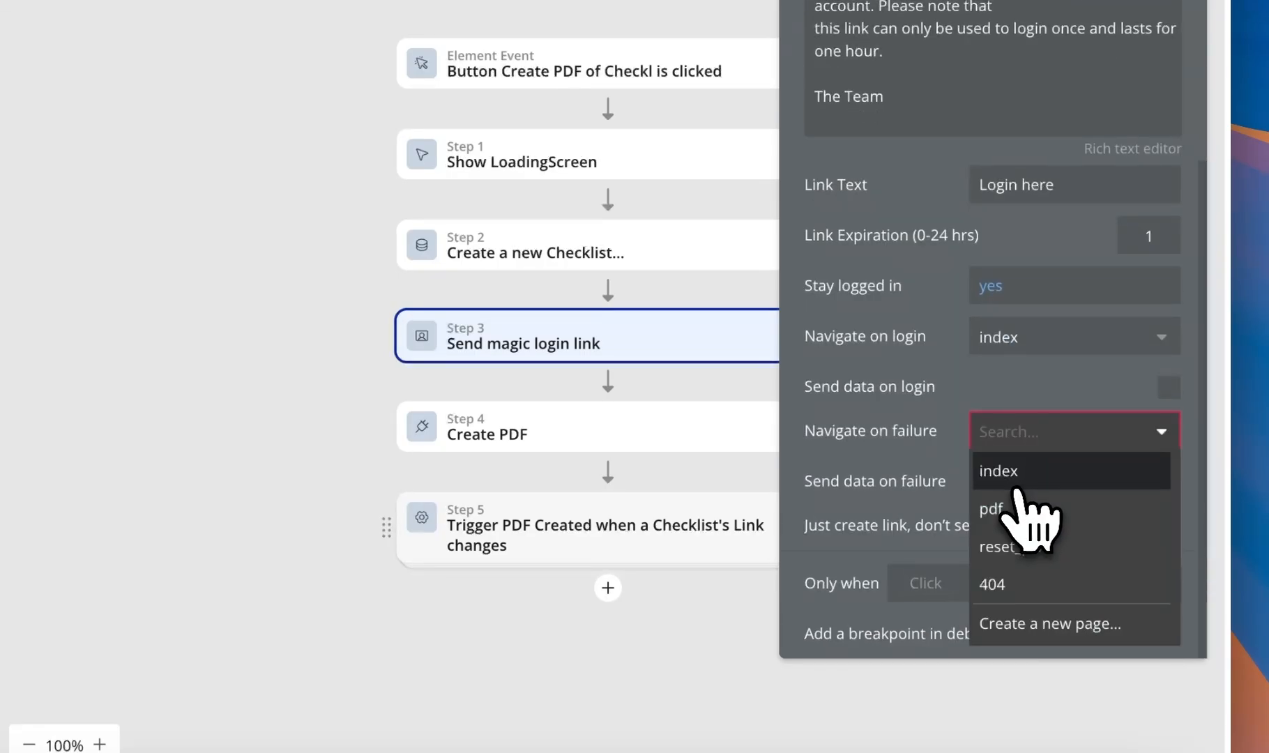
{"action": "left_click", "coordinate": [1015, 474]}
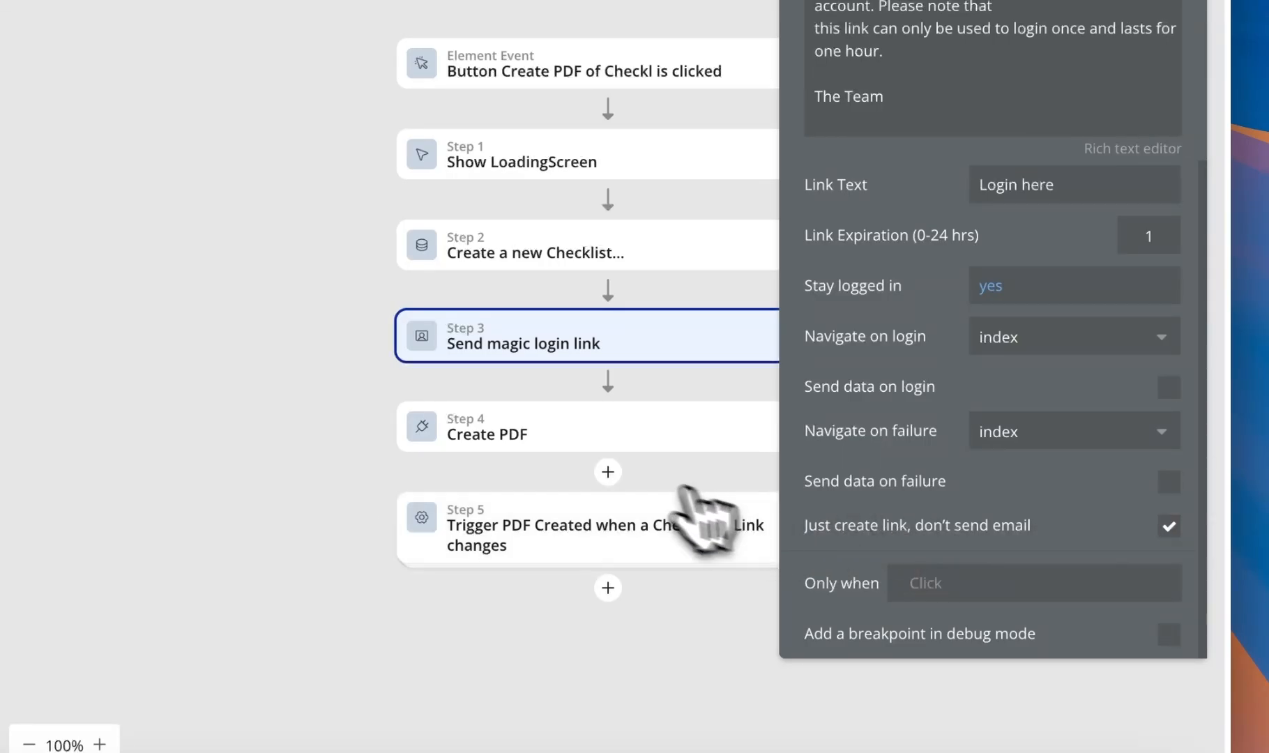
- Set Create PDF's Magic Login Link to Result of step 3, then reload the app
{"action": "scroll", "coordinate": [592, 558], "scroll_direction": "up", "scroll_amount": 2}
{"action": "left_click", "coordinate": [732, 568]}
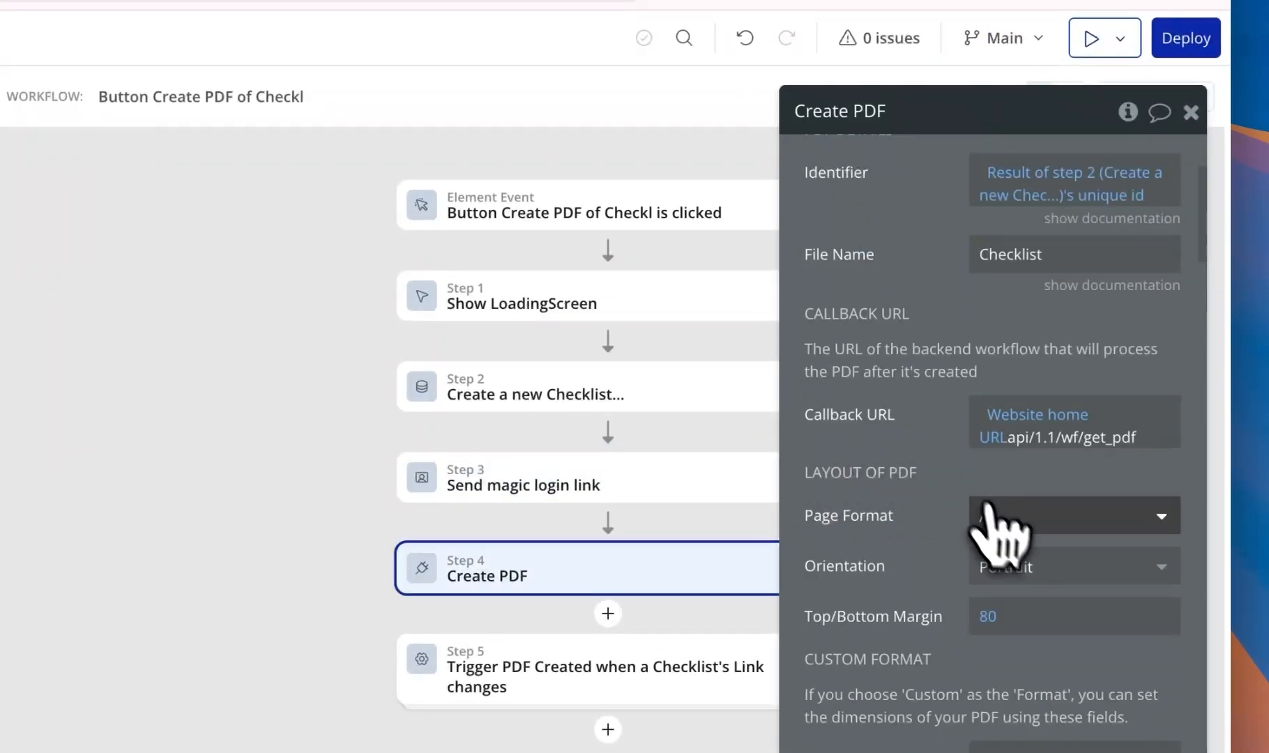
{"action": "scroll", "coordinate": [1005, 543], "scroll_direction": "down", "scroll_amount": 10}
{"action": "left_click", "coordinate": [1025, 284]}
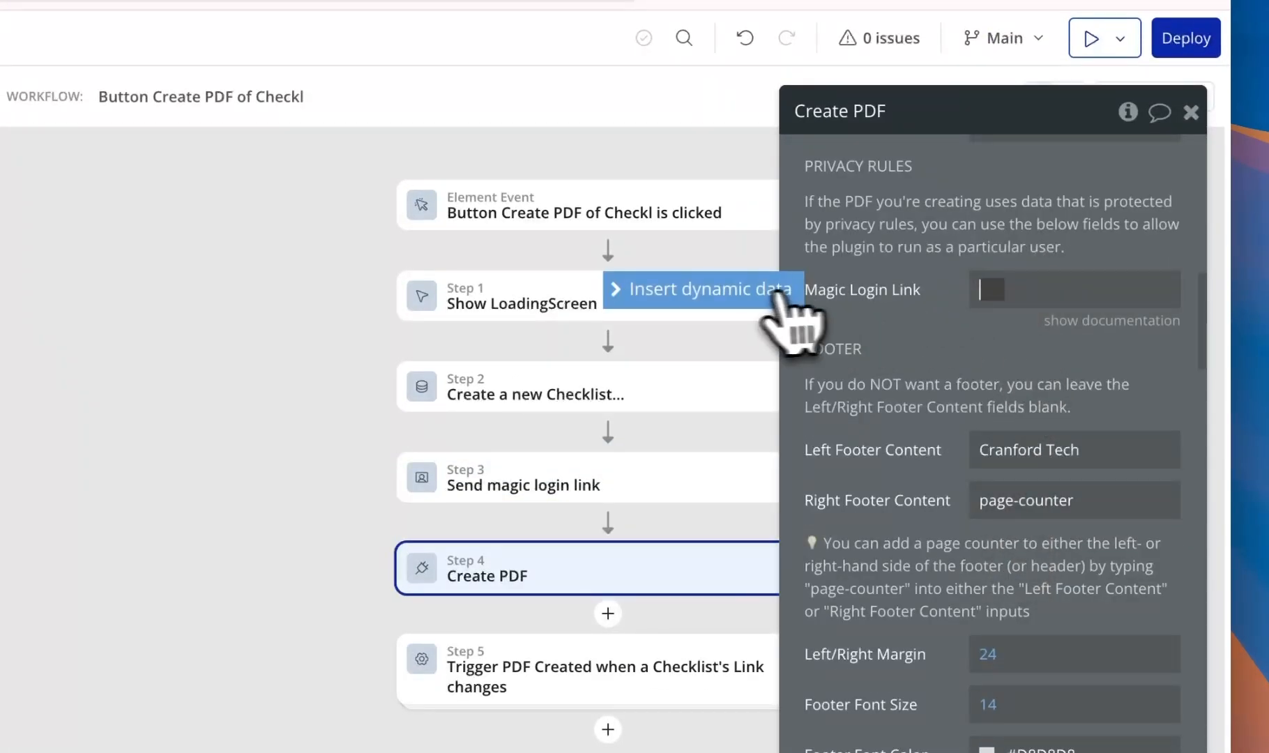
{"action": "left_click", "coordinate": [756, 320]}
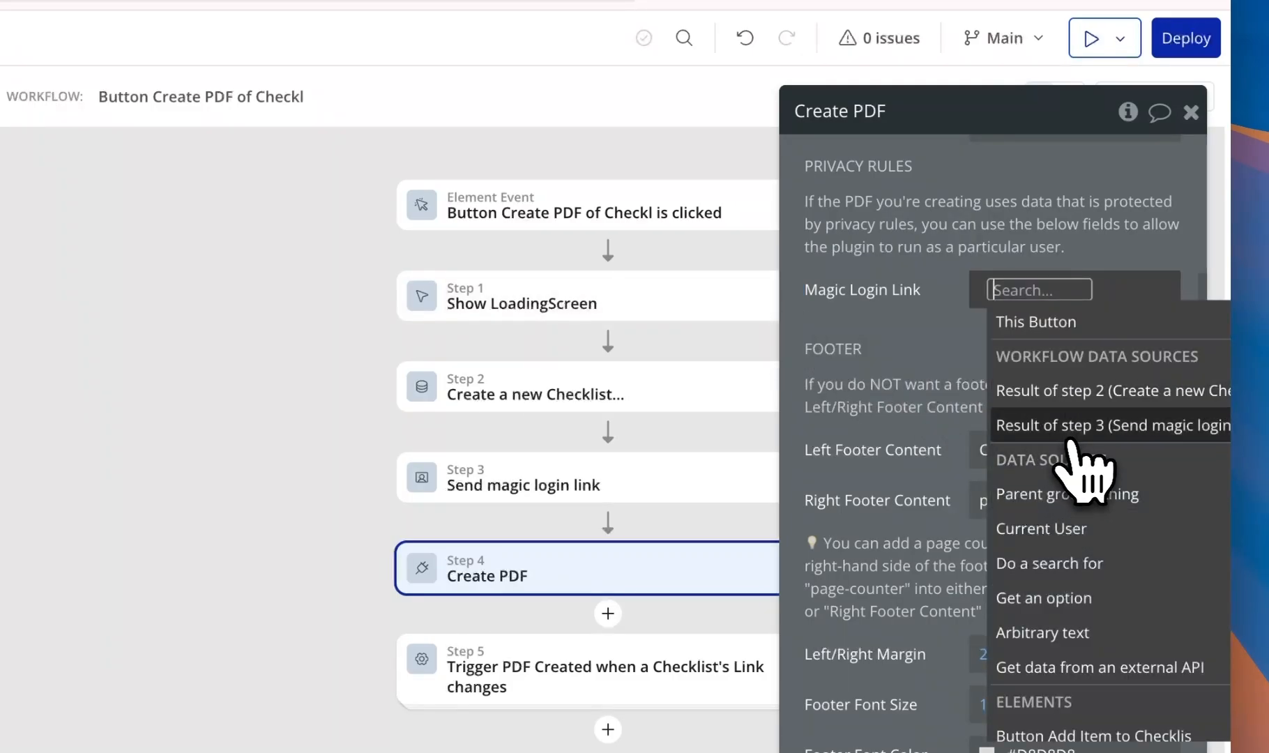
{"action": "left_click", "coordinate": [998, 425]}
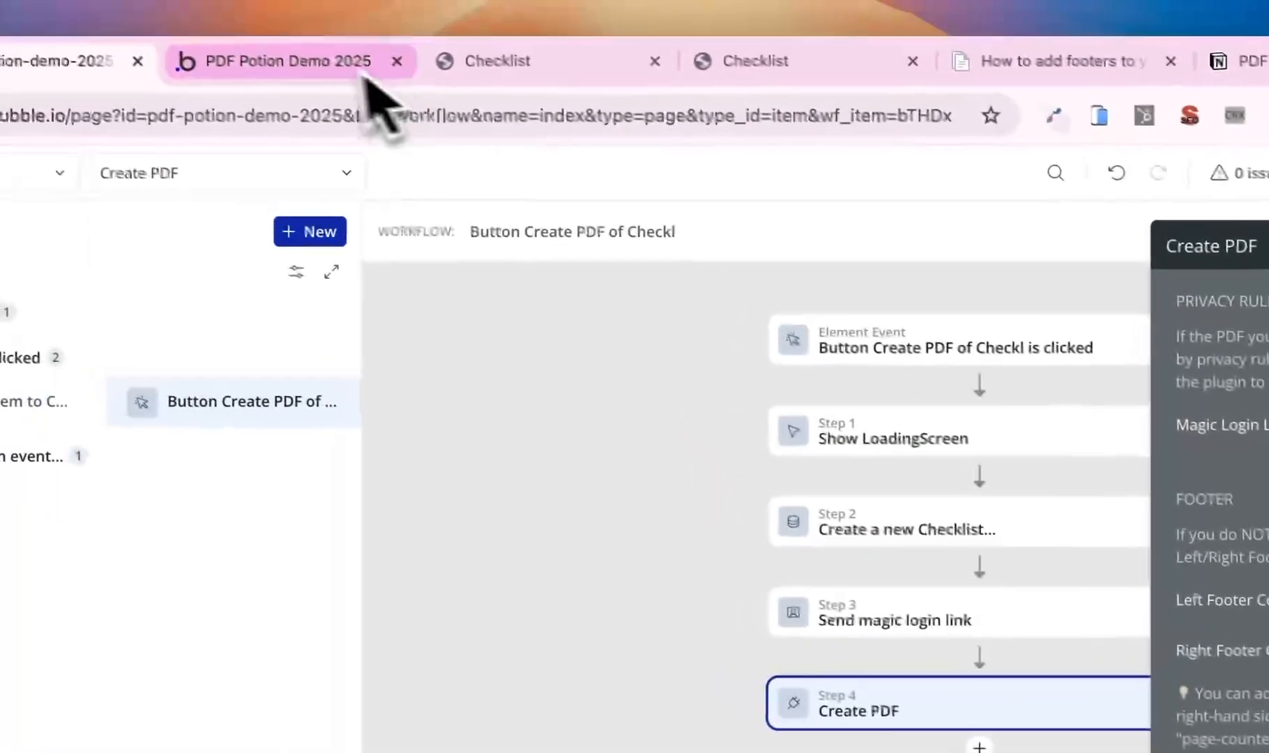
{"action": "left_click", "coordinate": [362, 59]}
{"action": "left_click", "coordinate": [310, 167]}
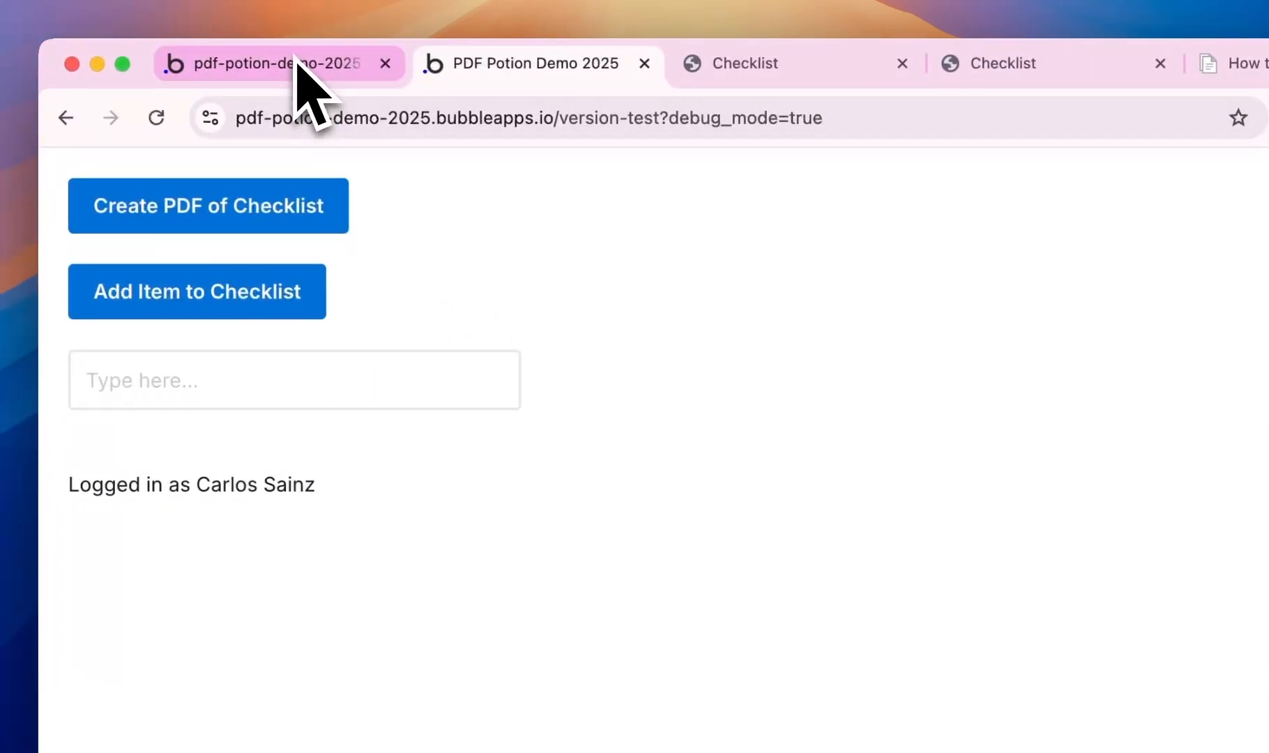
- On the pdf page, select the checklist's RepeatingGroup Item
{"action": "left_click", "coordinate": [296, 63]}
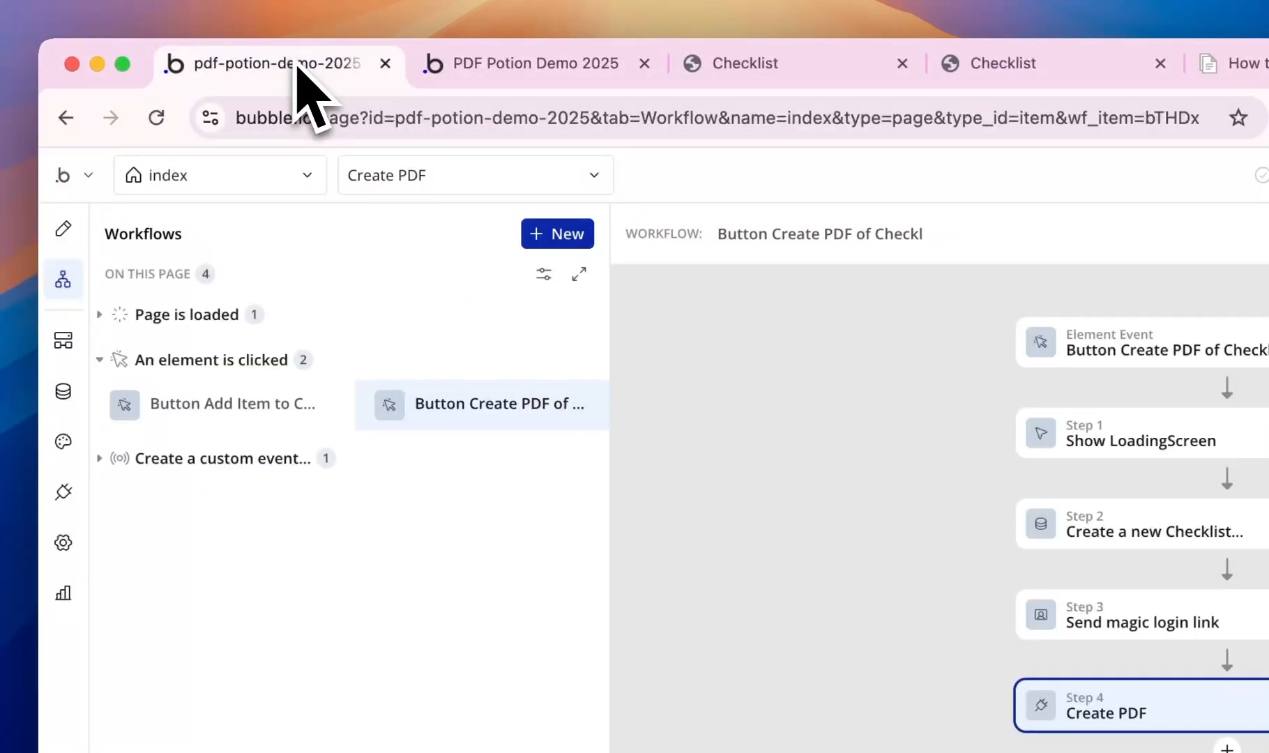
{"action": "left_click", "coordinate": [268, 178]}
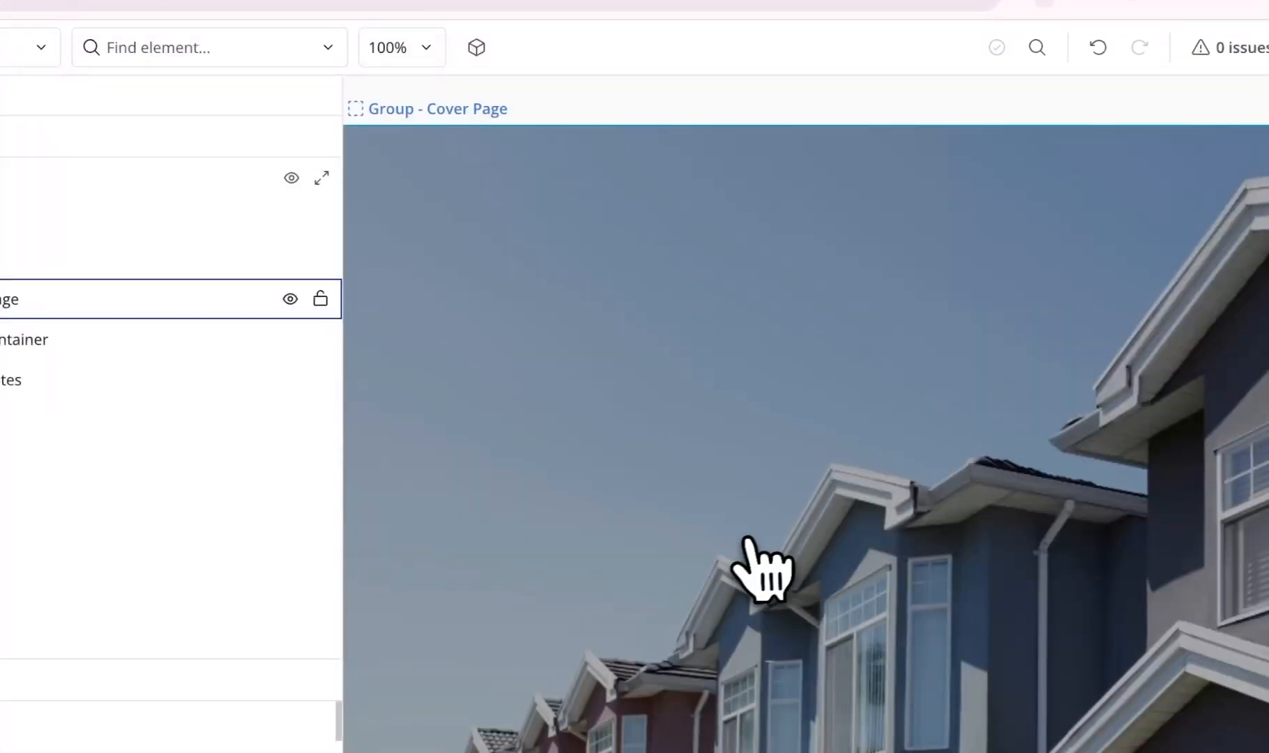
{"action": "scroll", "coordinate": [759, 566], "scroll_direction": "down", "scroll_amount": 10}
{"action": "scroll", "coordinate": [740, 547], "scroll_direction": "up", "scroll_amount": 2}
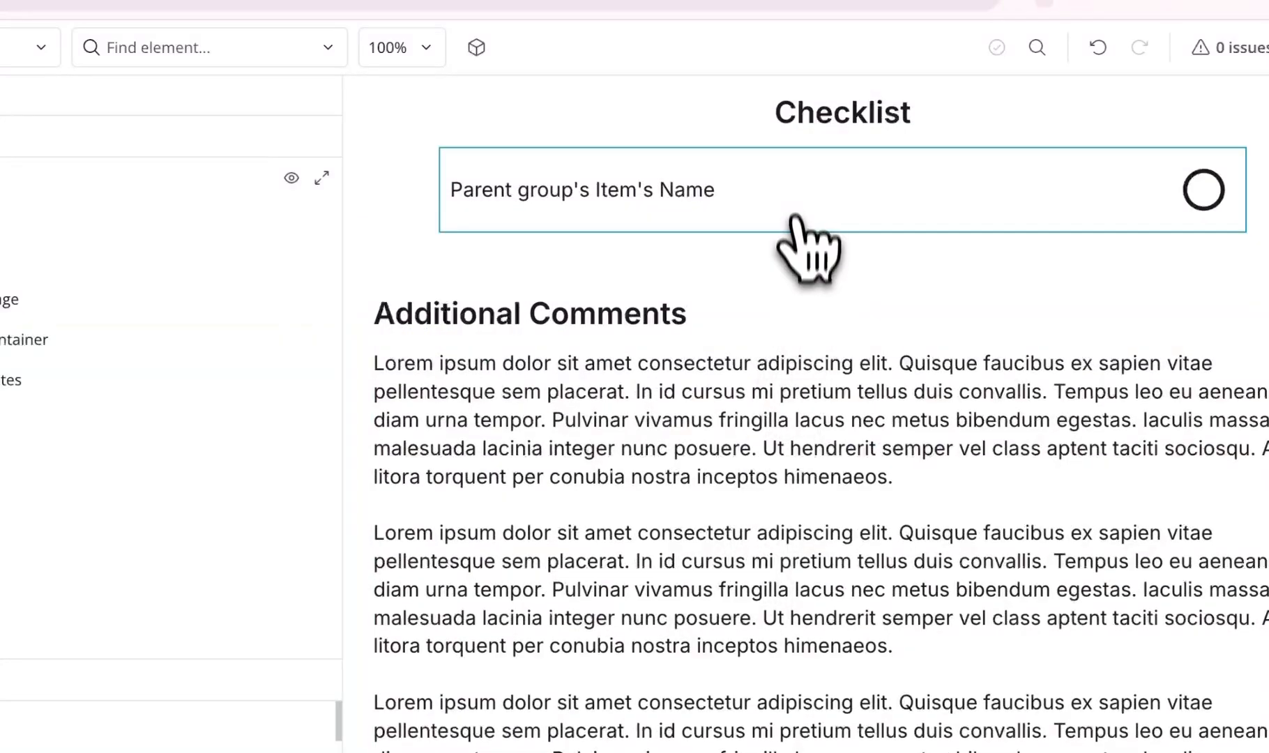
{"action": "left_click", "coordinate": [793, 191]}
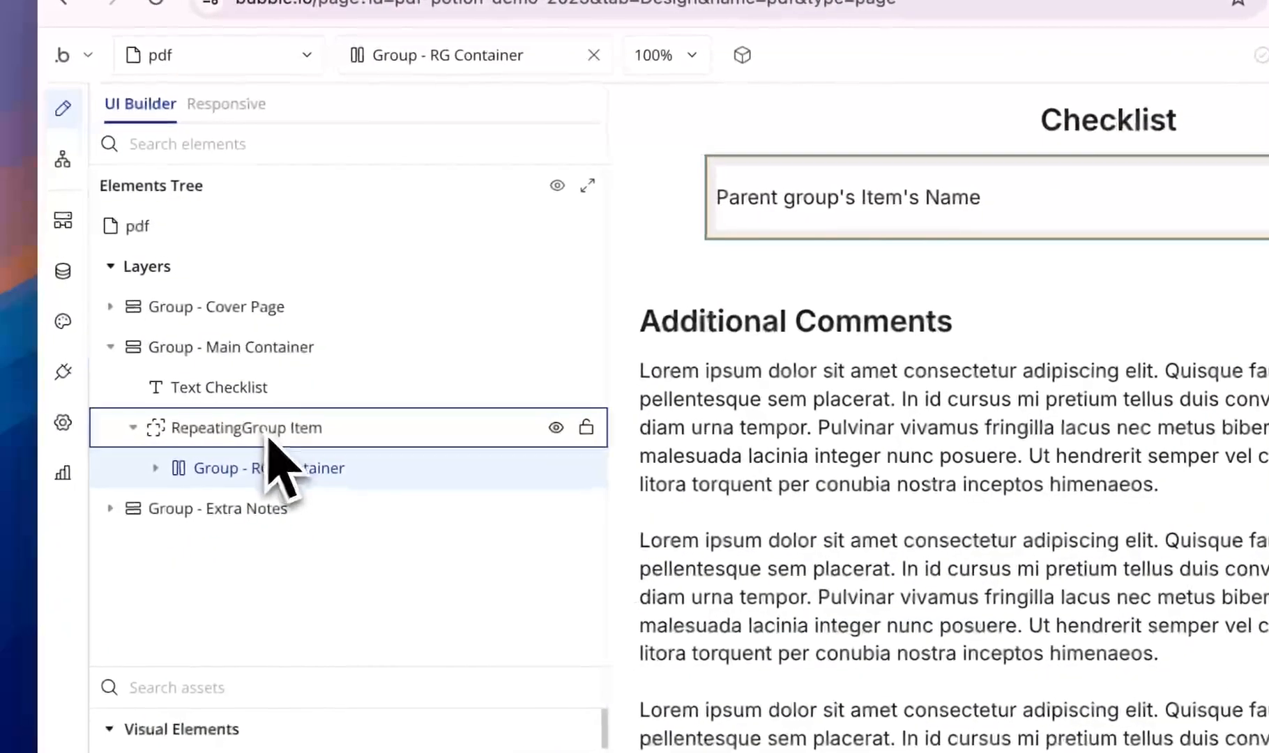
{"action": "left_click", "coordinate": [268, 436]}
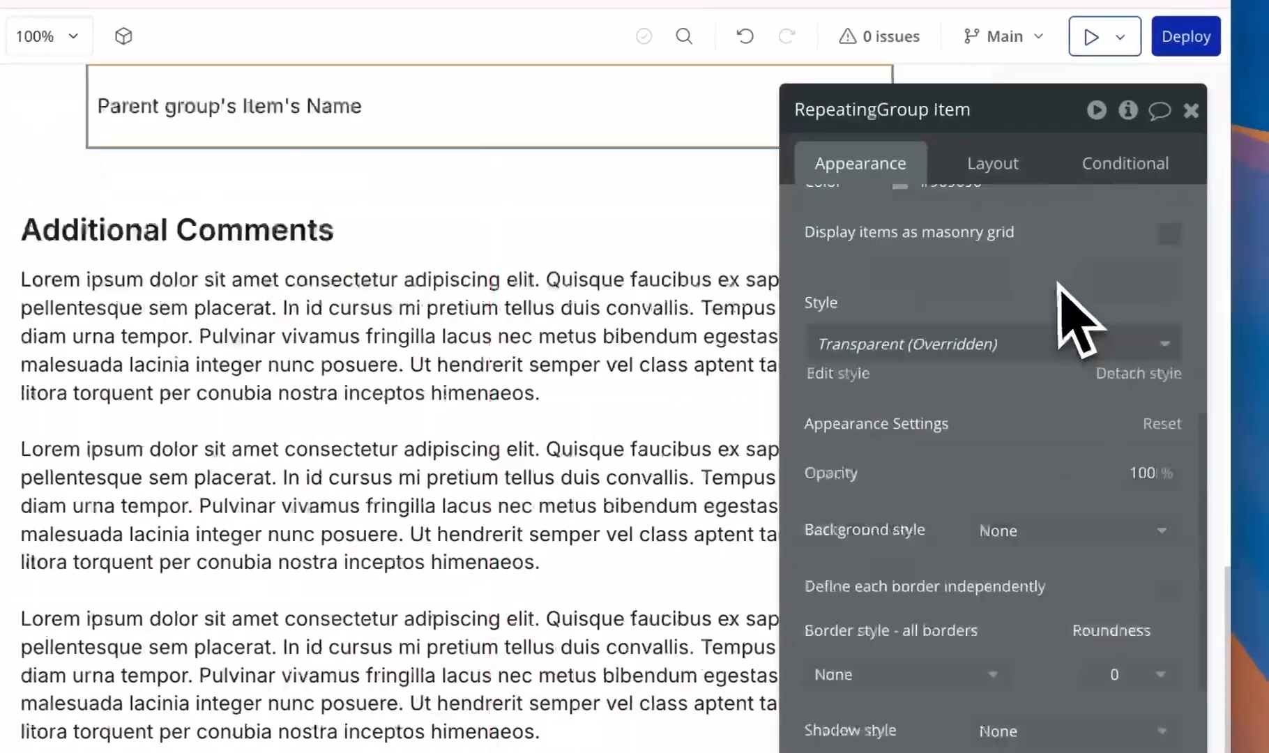
{"action": "scroll", "coordinate": [1022, 300], "scroll_direction": "up", "scroll_amount": 5}
{"action": "left_click_drag", "start_coordinate": [996, 338], "coordinate": [849, 355]}
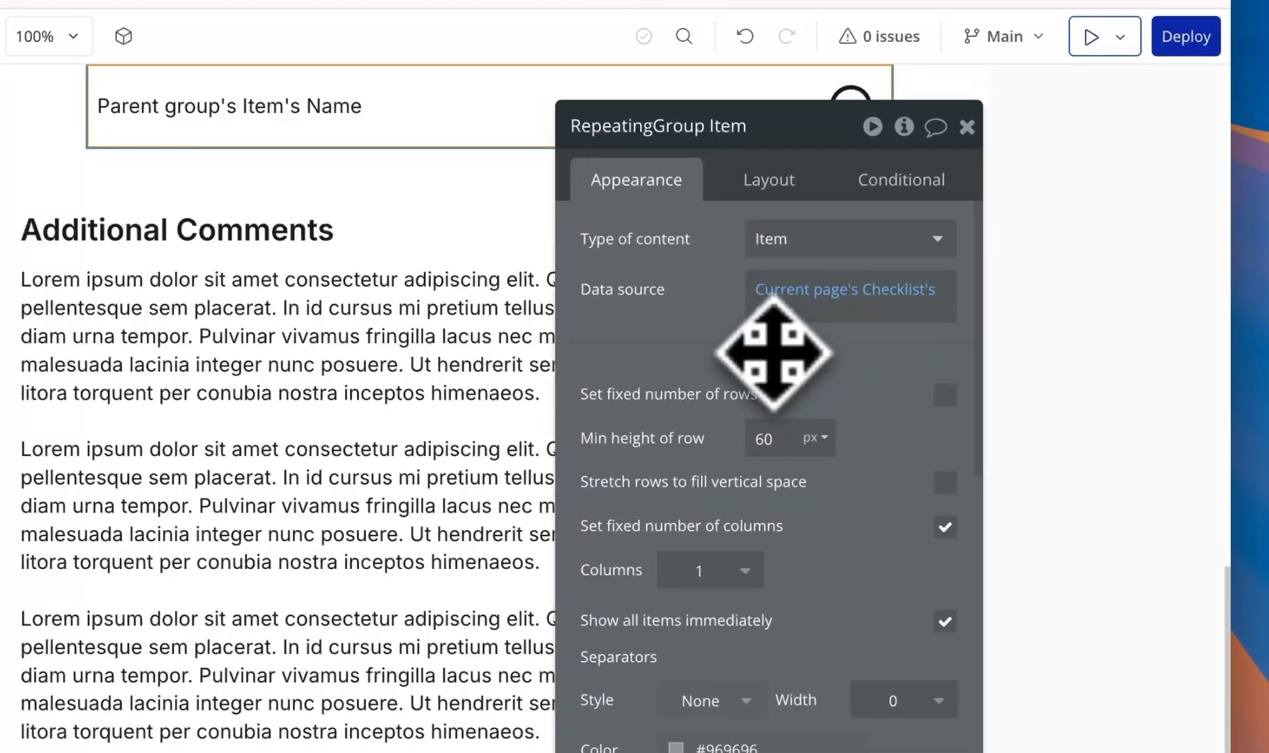
- Replace the repeating group's data source with Do a search for Items, then reload the app
{"action": "right_click", "coordinate": [857, 311]}
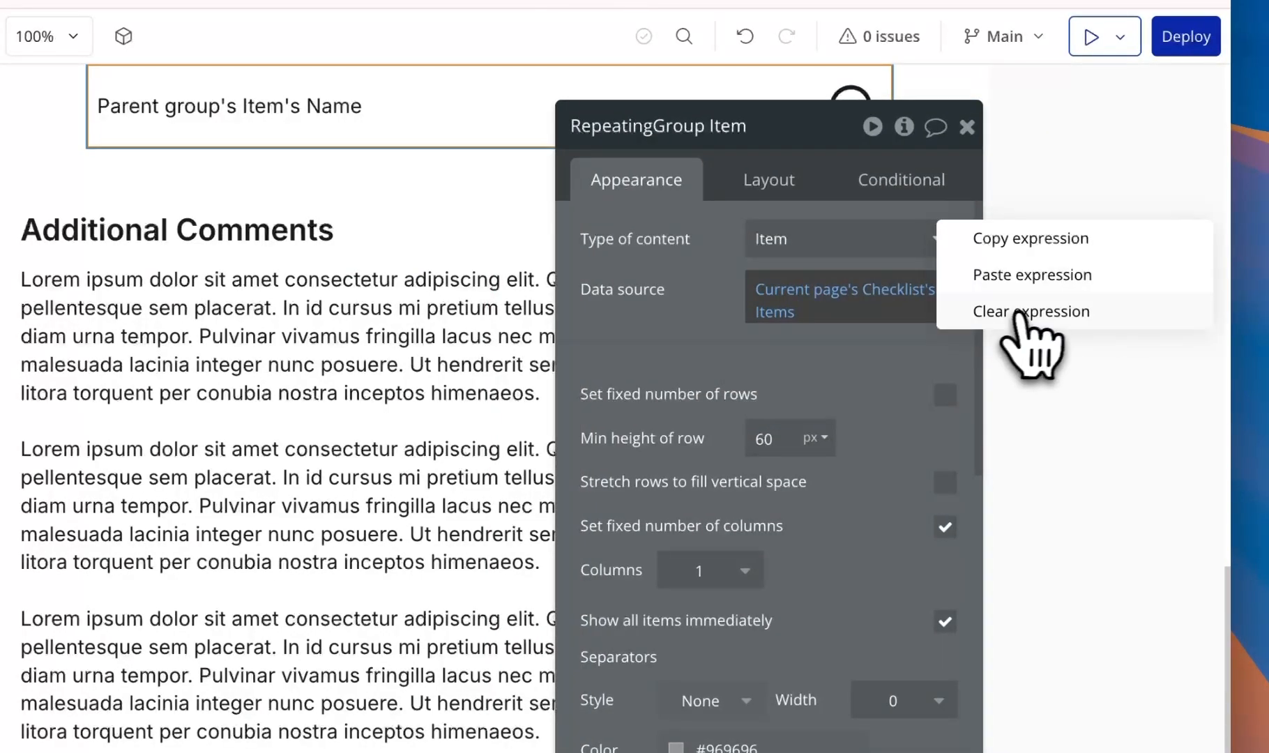
{"action": "left_click", "coordinate": [952, 315]}
{"action": "left_click", "coordinate": [795, 301]}
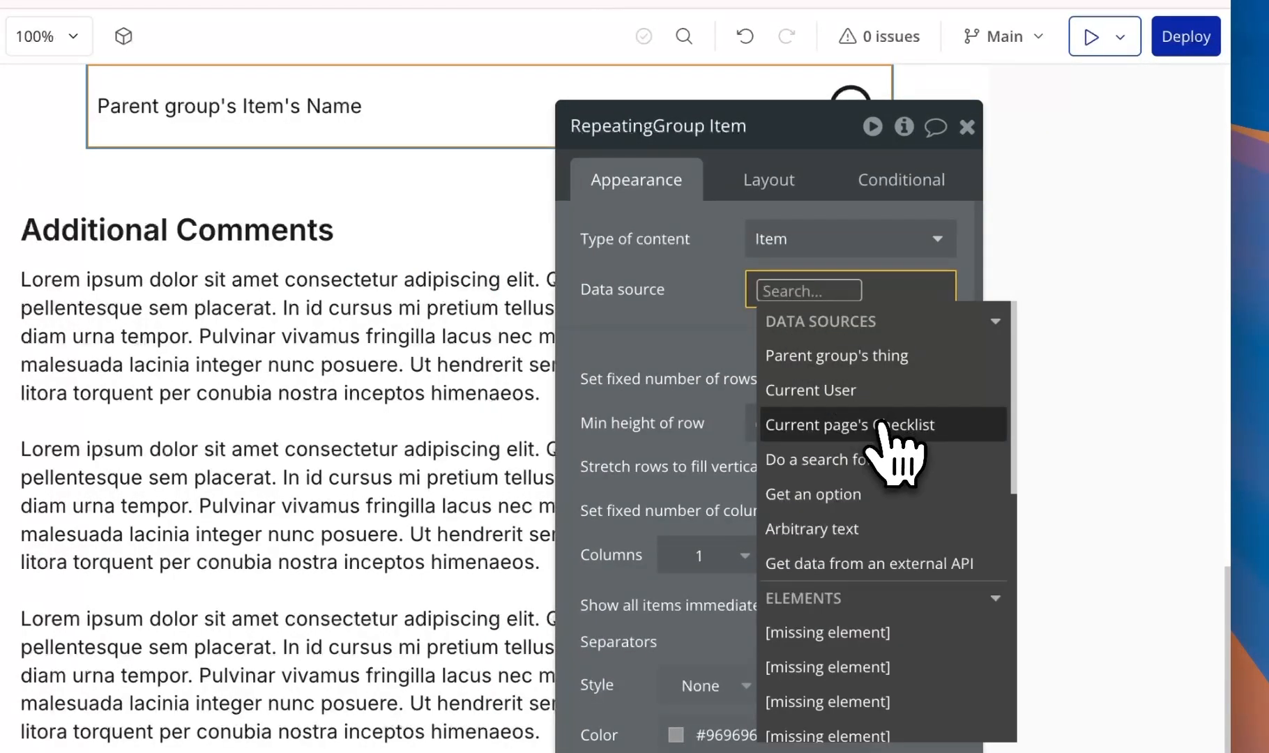
{"action": "left_click", "coordinate": [849, 460]}
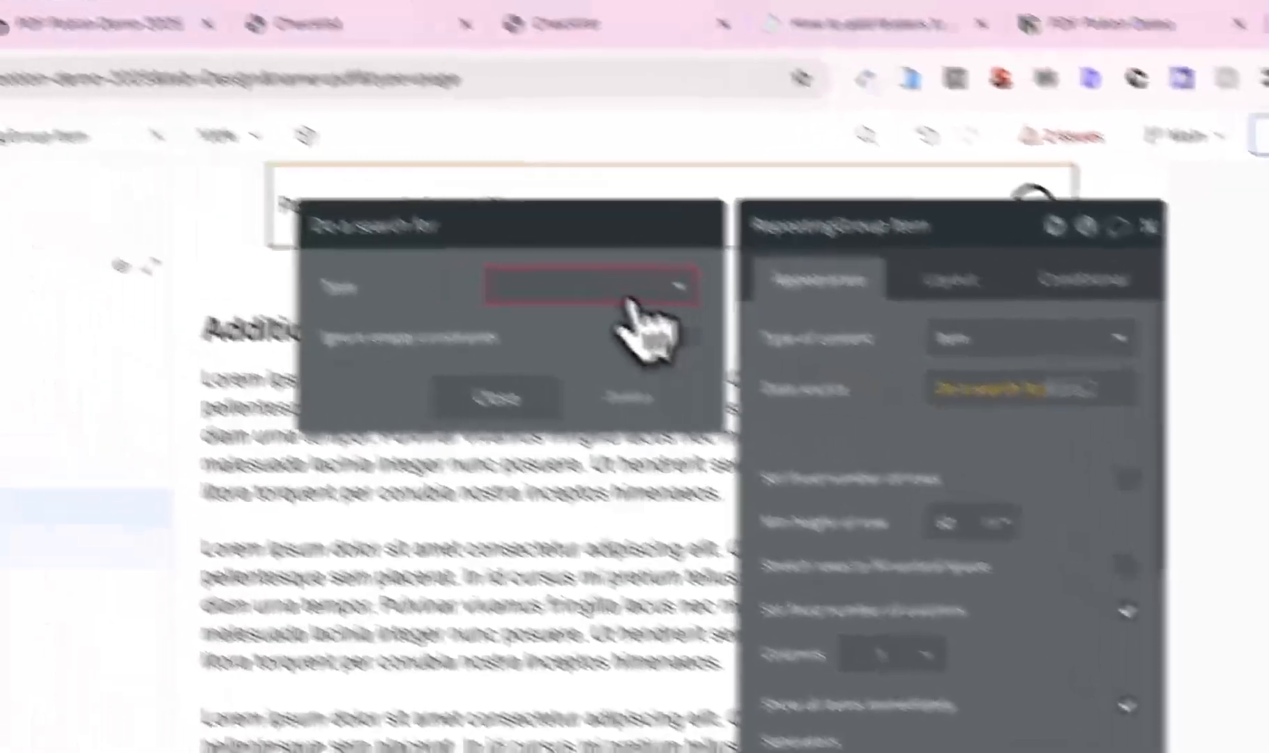
{"action": "left_click", "coordinate": [408, 187]}
{"action": "left_click", "coordinate": [662, 466]}
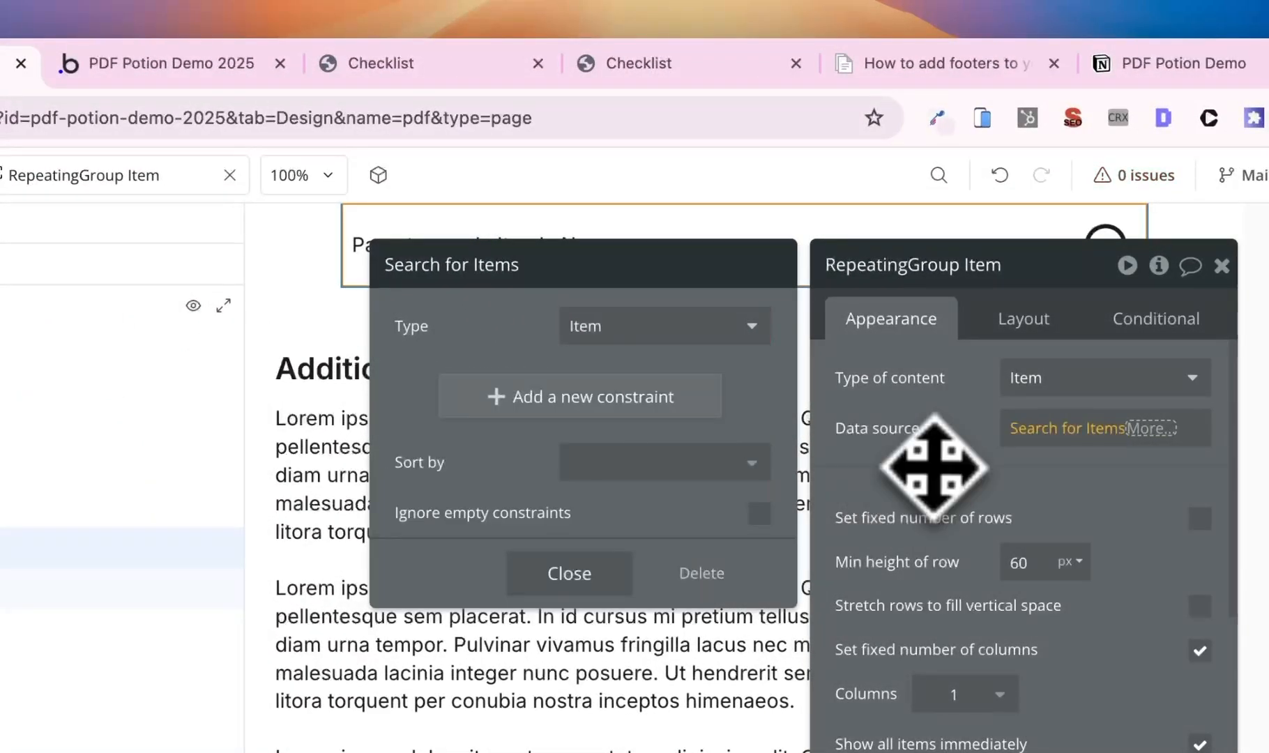
{"action": "left_click", "coordinate": [850, 345]}
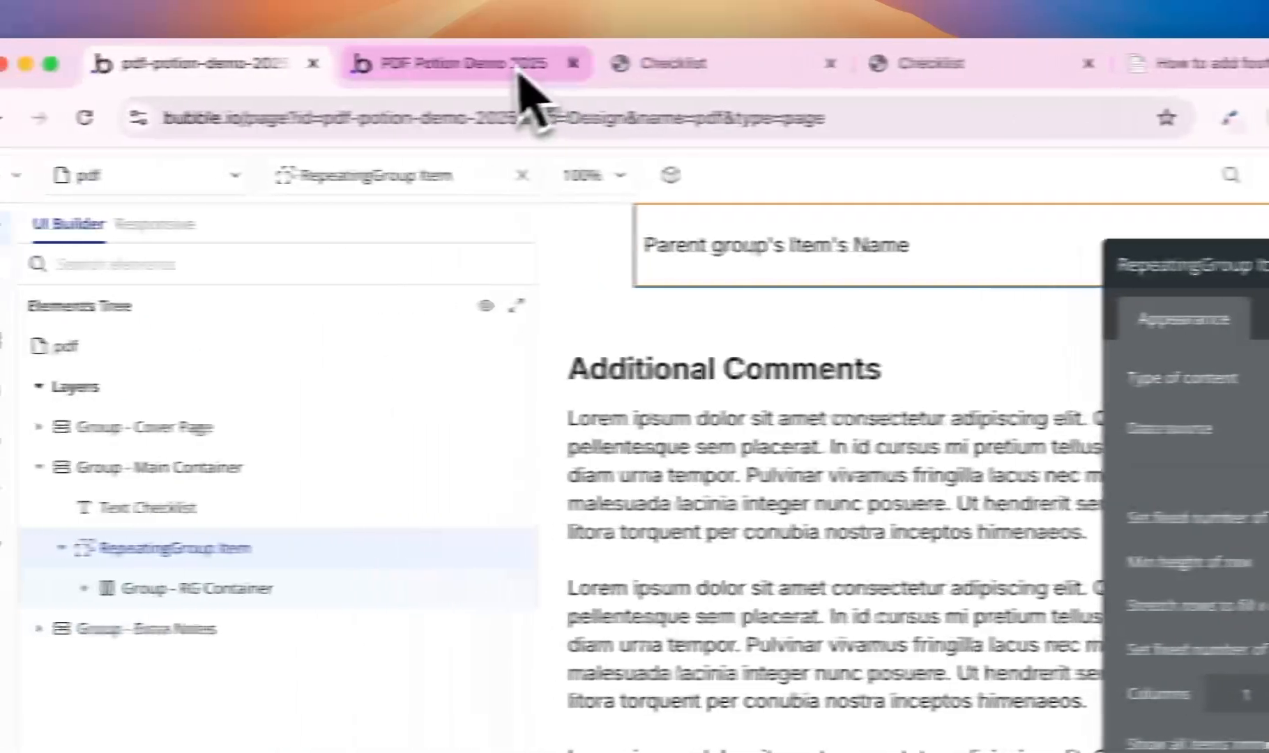
{"action": "left_click", "coordinate": [520, 70]}
{"action": "left_click", "coordinate": [667, 183]}
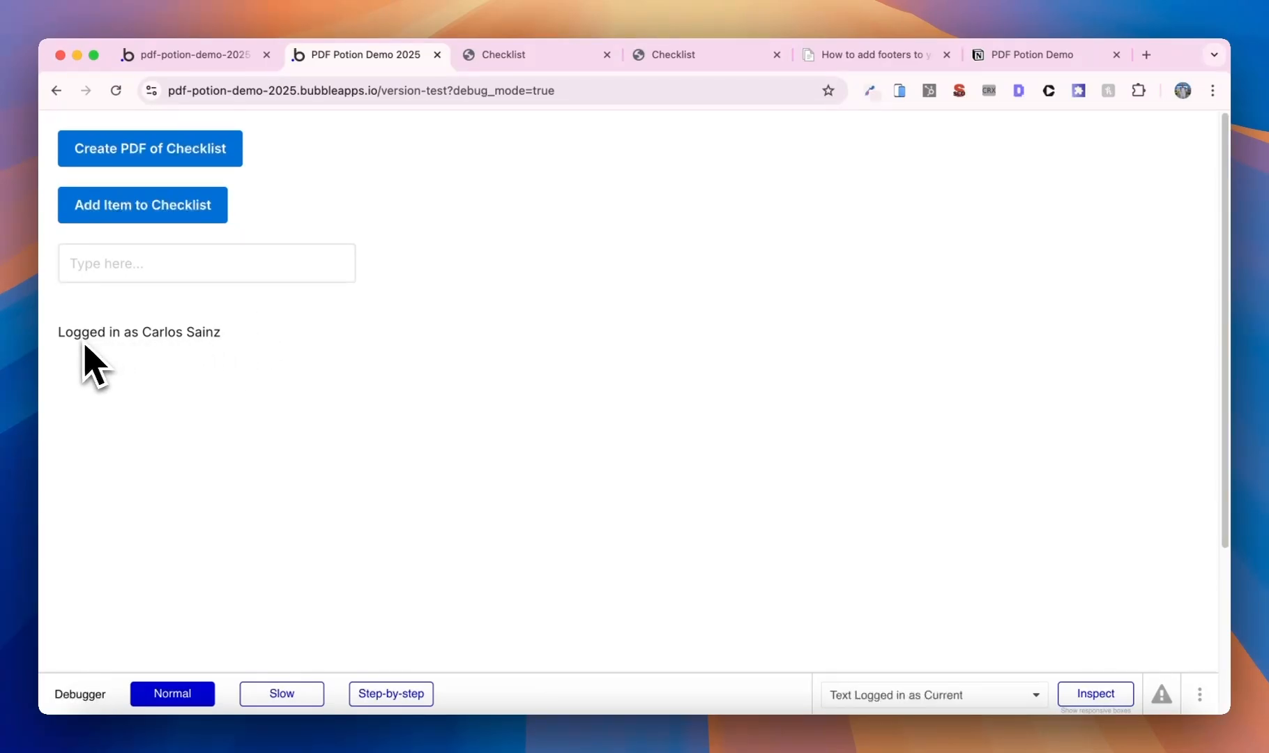
- Generate a new Checklist PDF, close the old Checklist tabs, and check its Item 1 CS and Item 2 CS list
{"action": "left_click", "coordinate": [195, 159]}
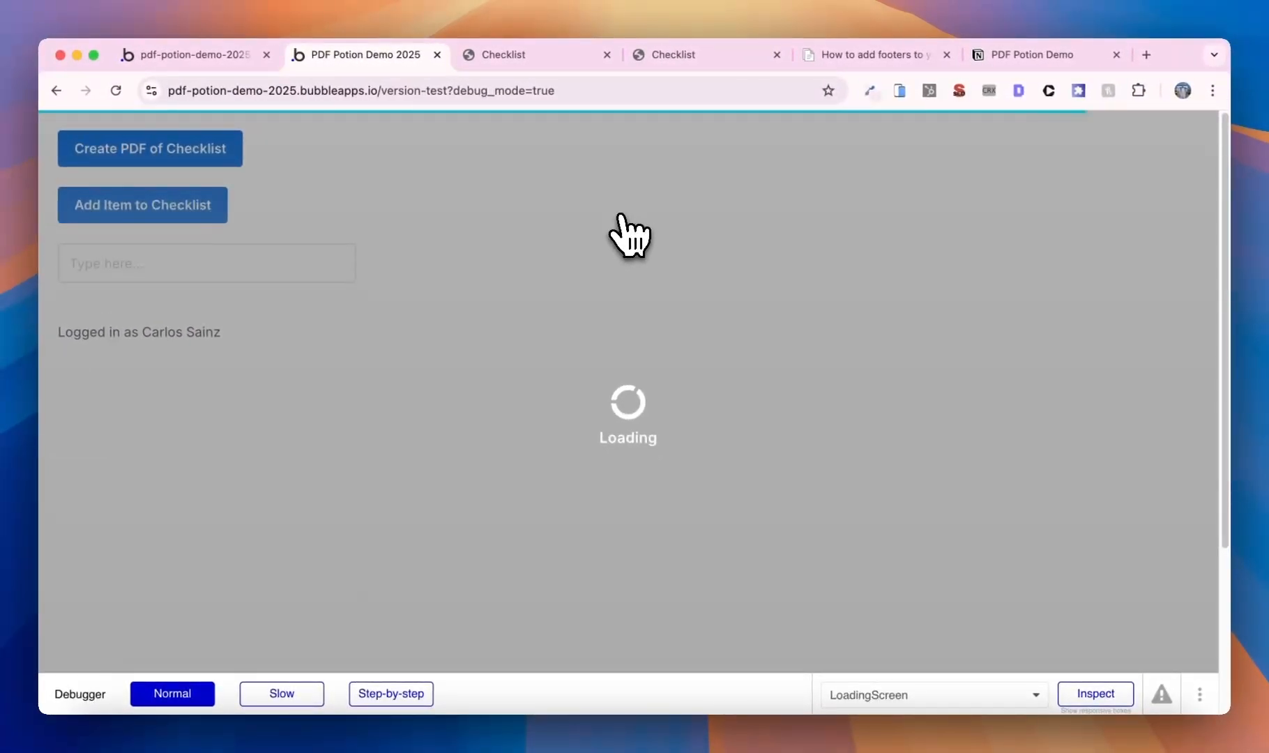
{"action": "left_click", "coordinate": [606, 55]}
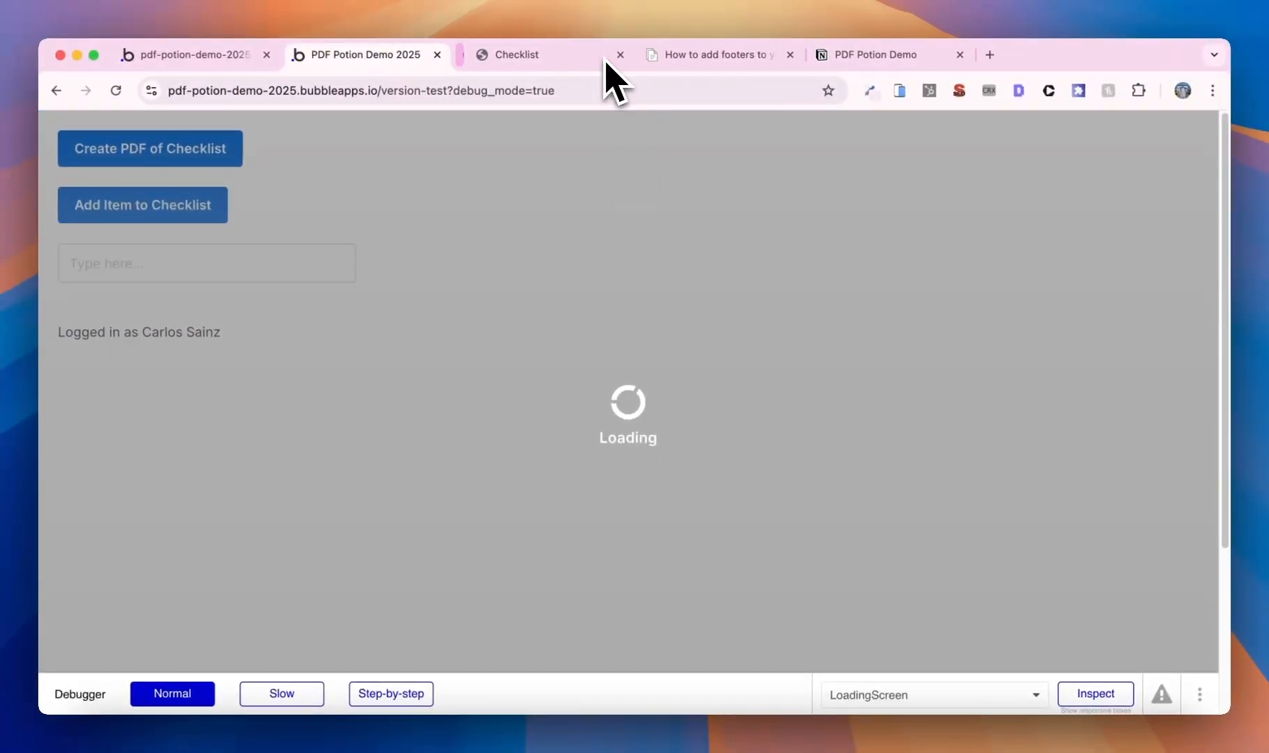
{"action": "left_click", "coordinate": [607, 54]}
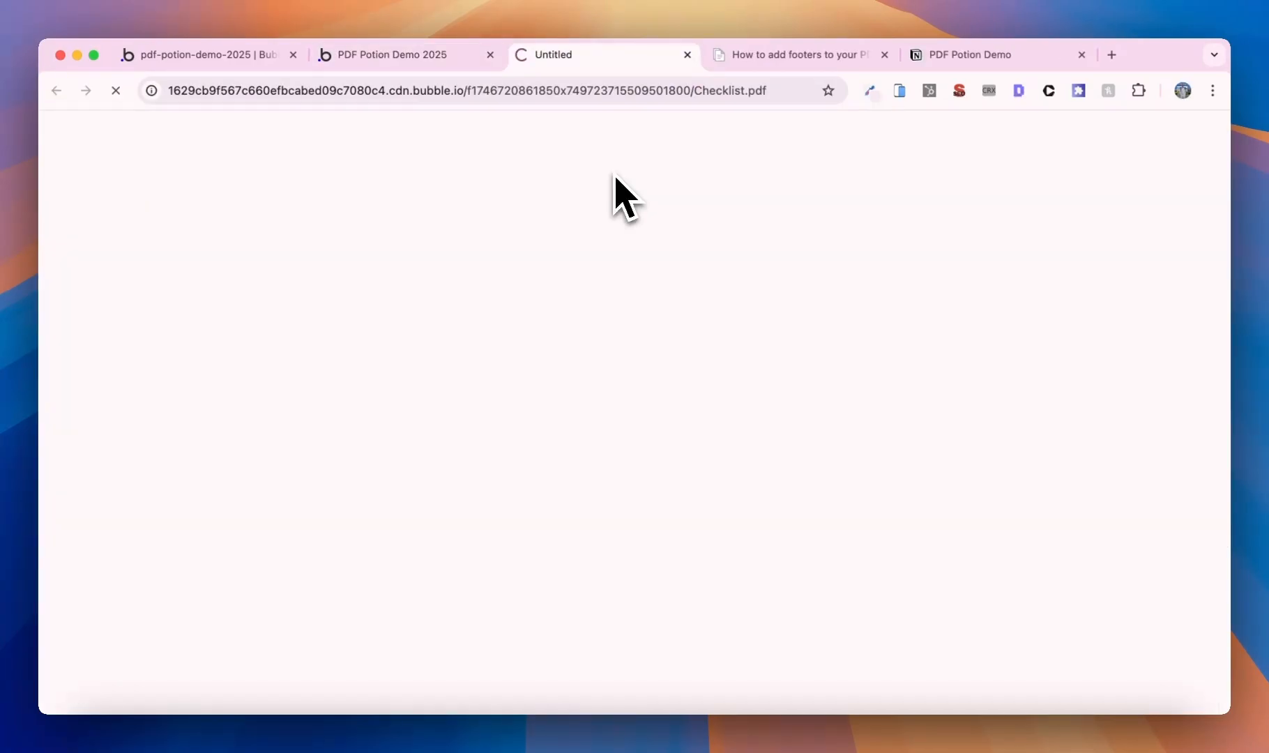
{"action": "scroll", "coordinate": [623, 198], "scroll_direction": "down", "scroll_amount": 10}
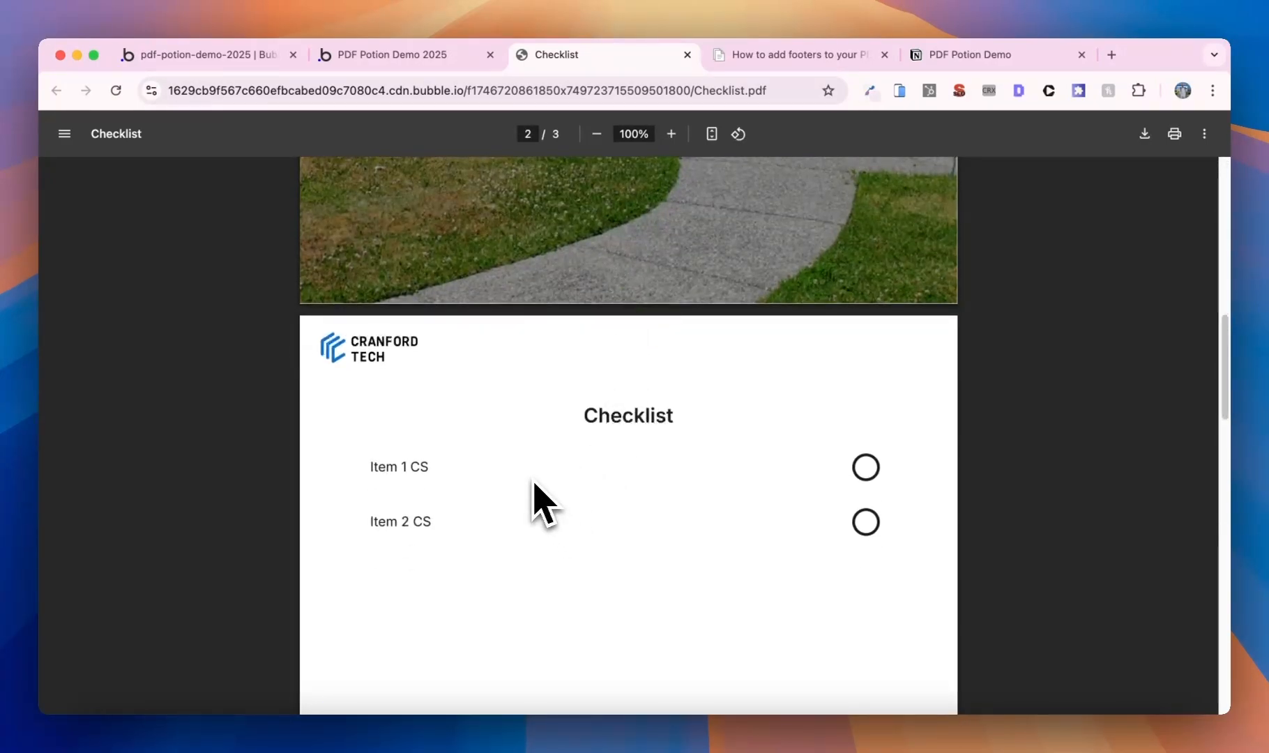
{"action": "left_click", "coordinate": [253, 58]}
- From App data > All Users, run the app as the second user
{"action": "left_click", "coordinate": [55, 271]}
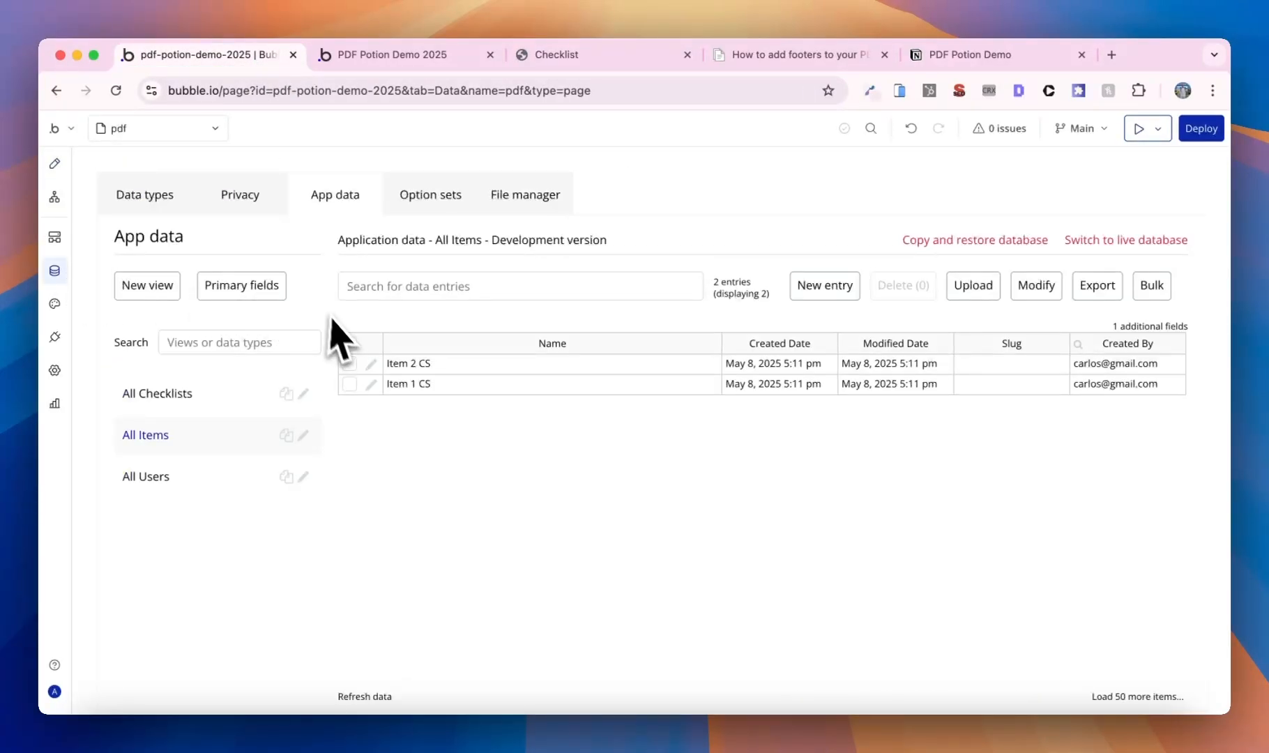
{"action": "left_click", "coordinate": [183, 475]}
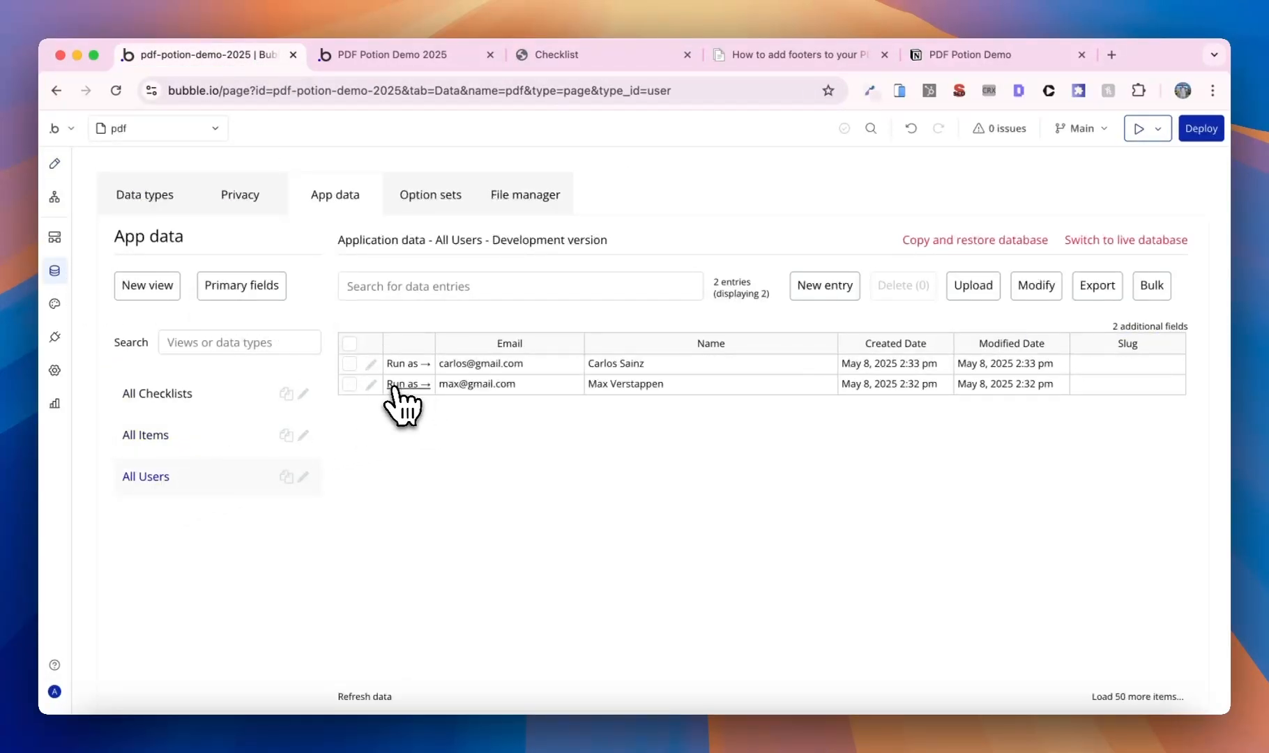
{"action": "left_click", "coordinate": [395, 385]}
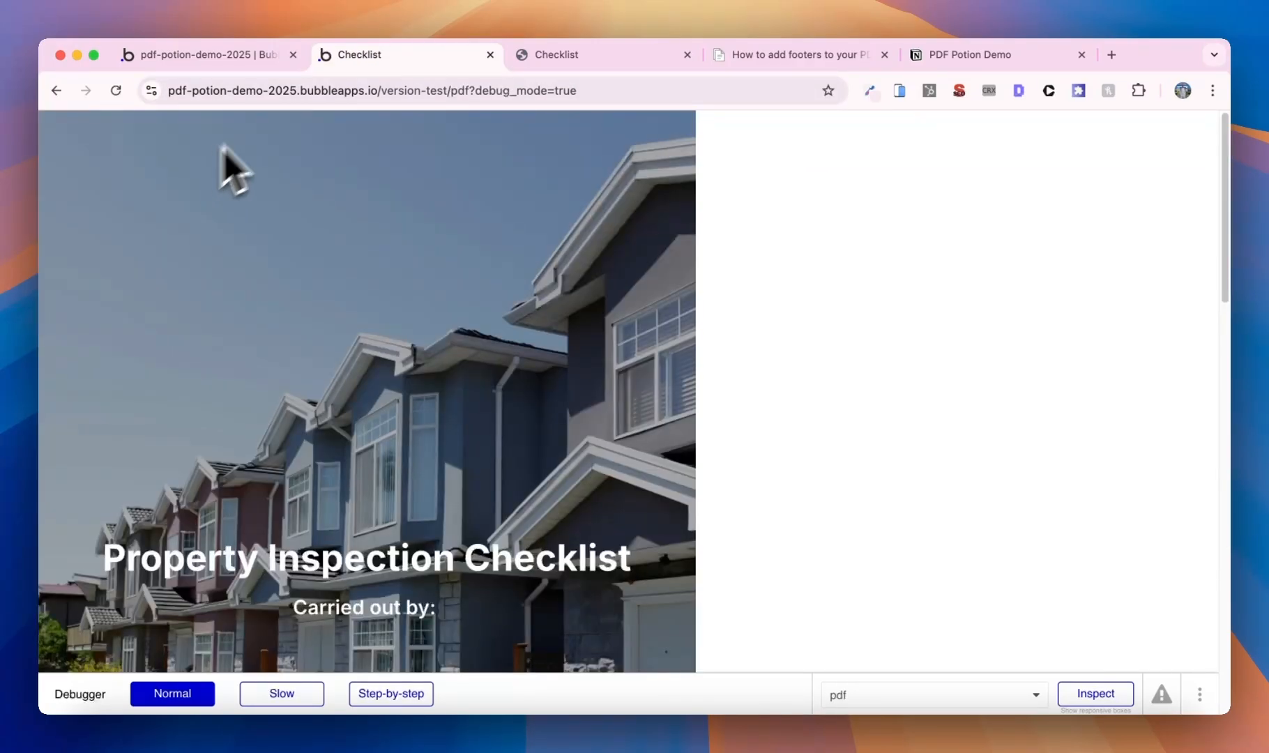
- As that user, create the Checklist PDF and view its empty checklist page
{"action": "left_click", "coordinate": [57, 91]}
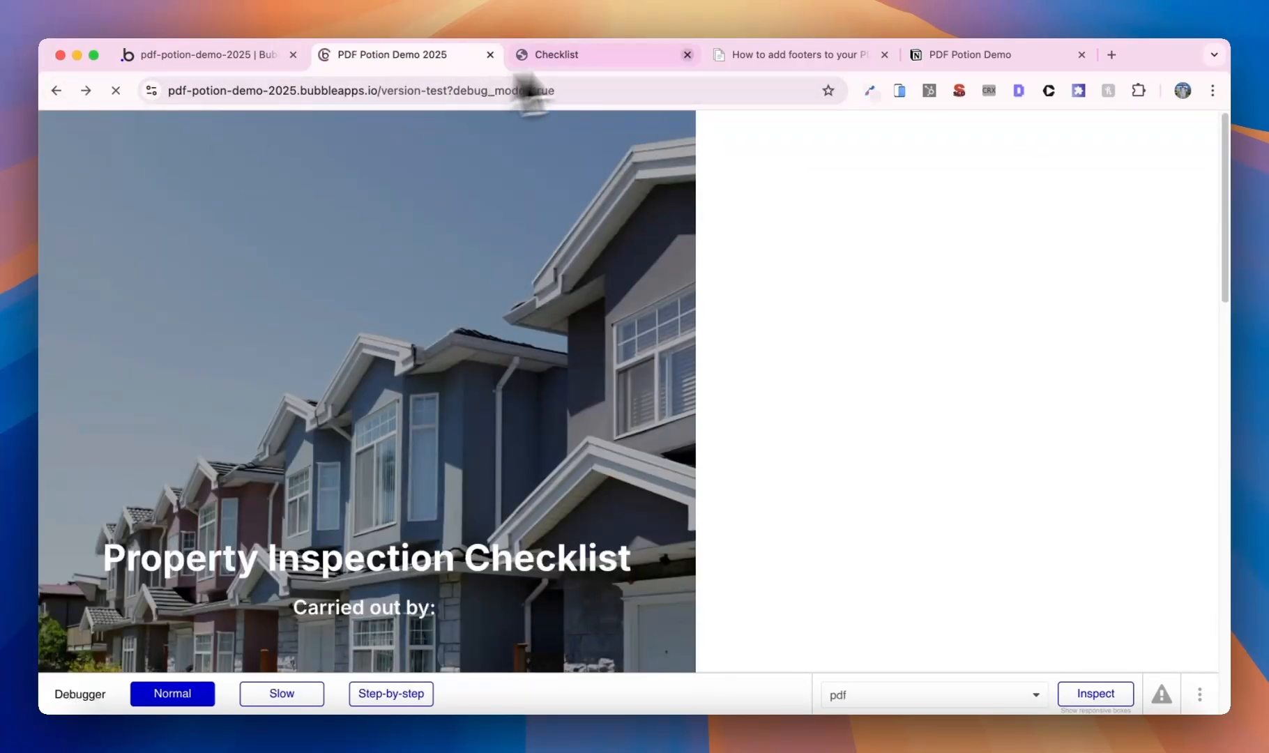
{"action": "left_click", "coordinate": [686, 55]}
{"action": "left_click", "coordinate": [227, 158]}
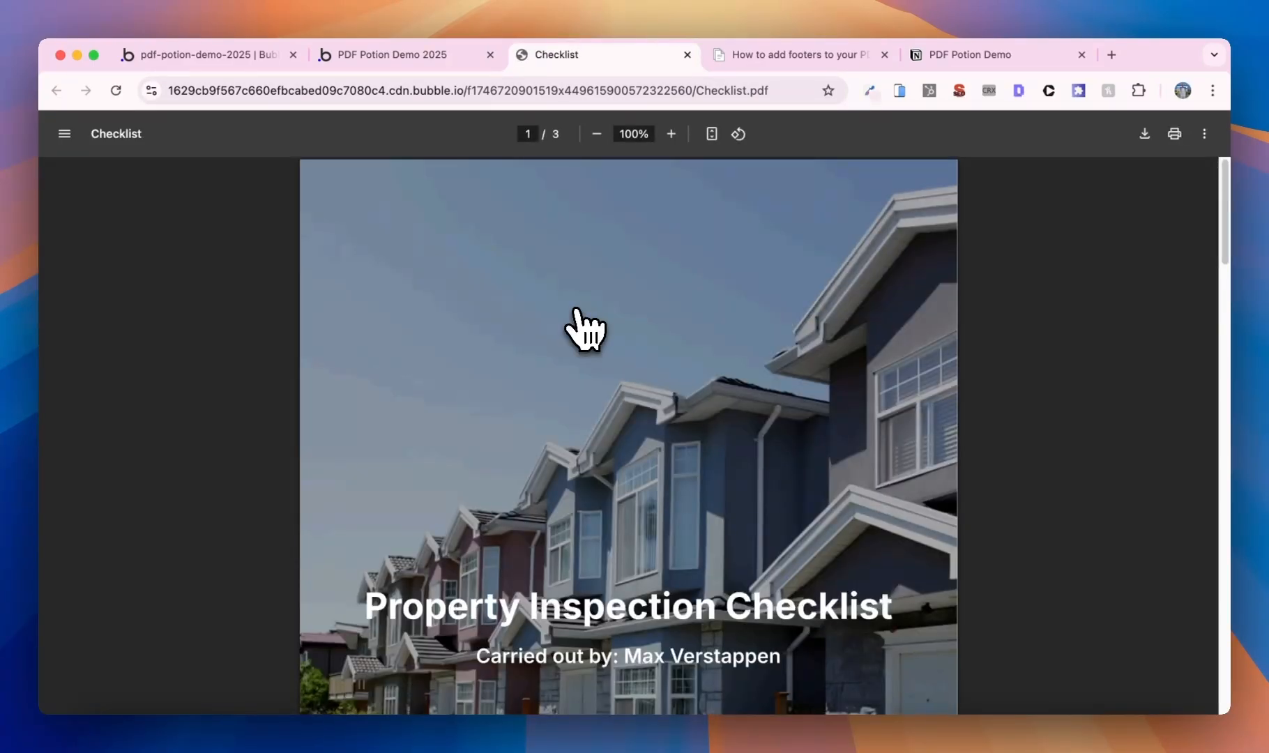
{"action": "scroll", "coordinate": [577, 310], "scroll_direction": "down", "scroll_amount": 15}
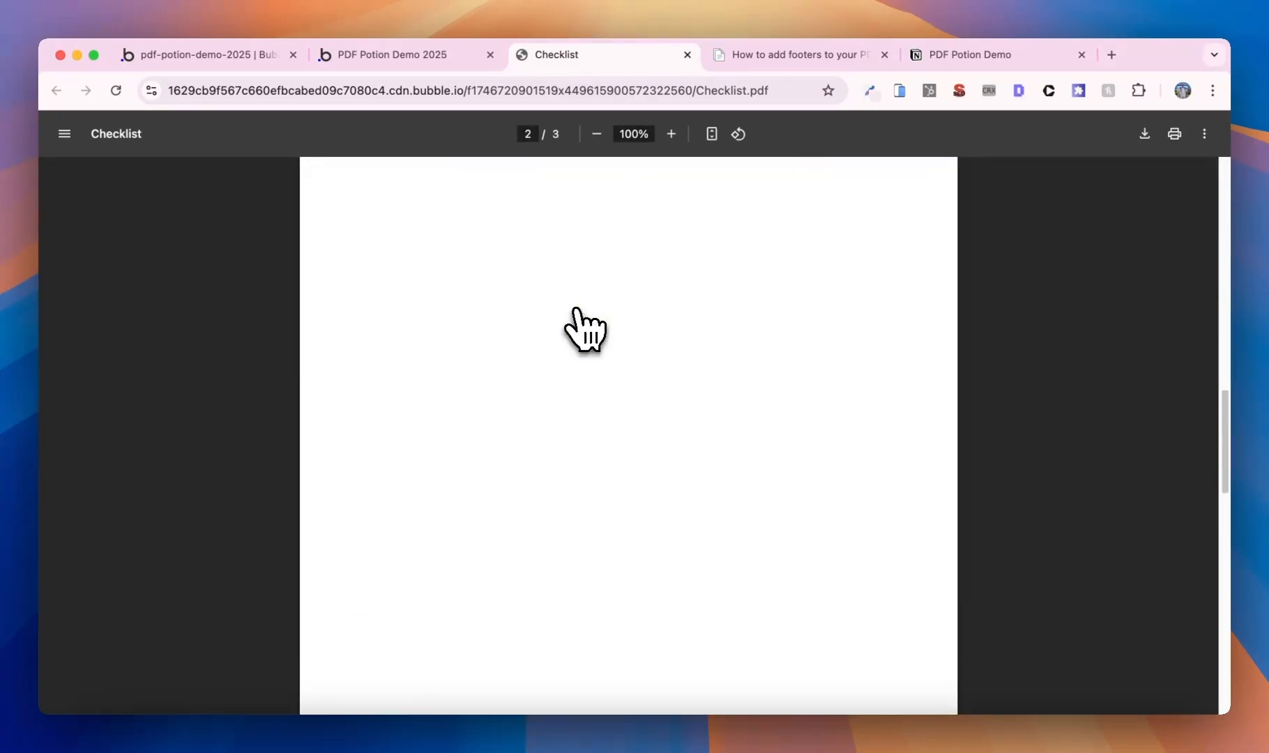
{"action": "scroll", "coordinate": [577, 310], "scroll_direction": "up", "scroll_amount": 1}
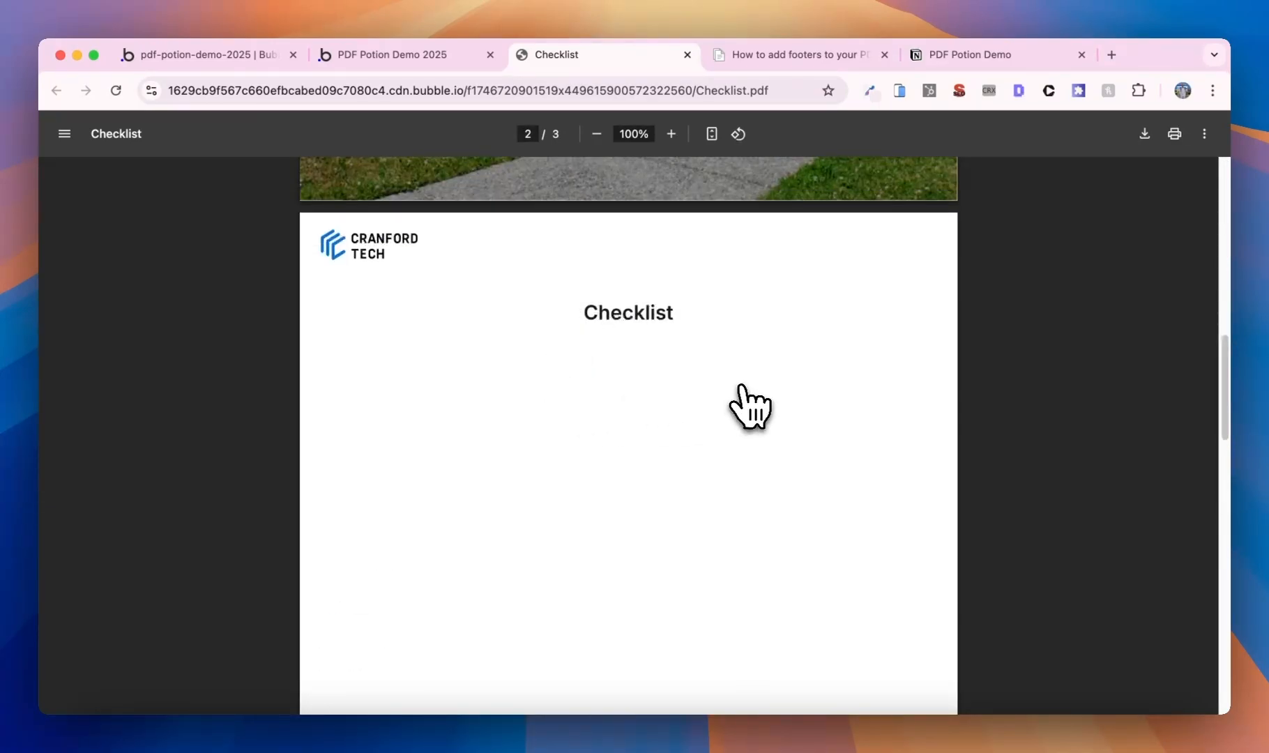